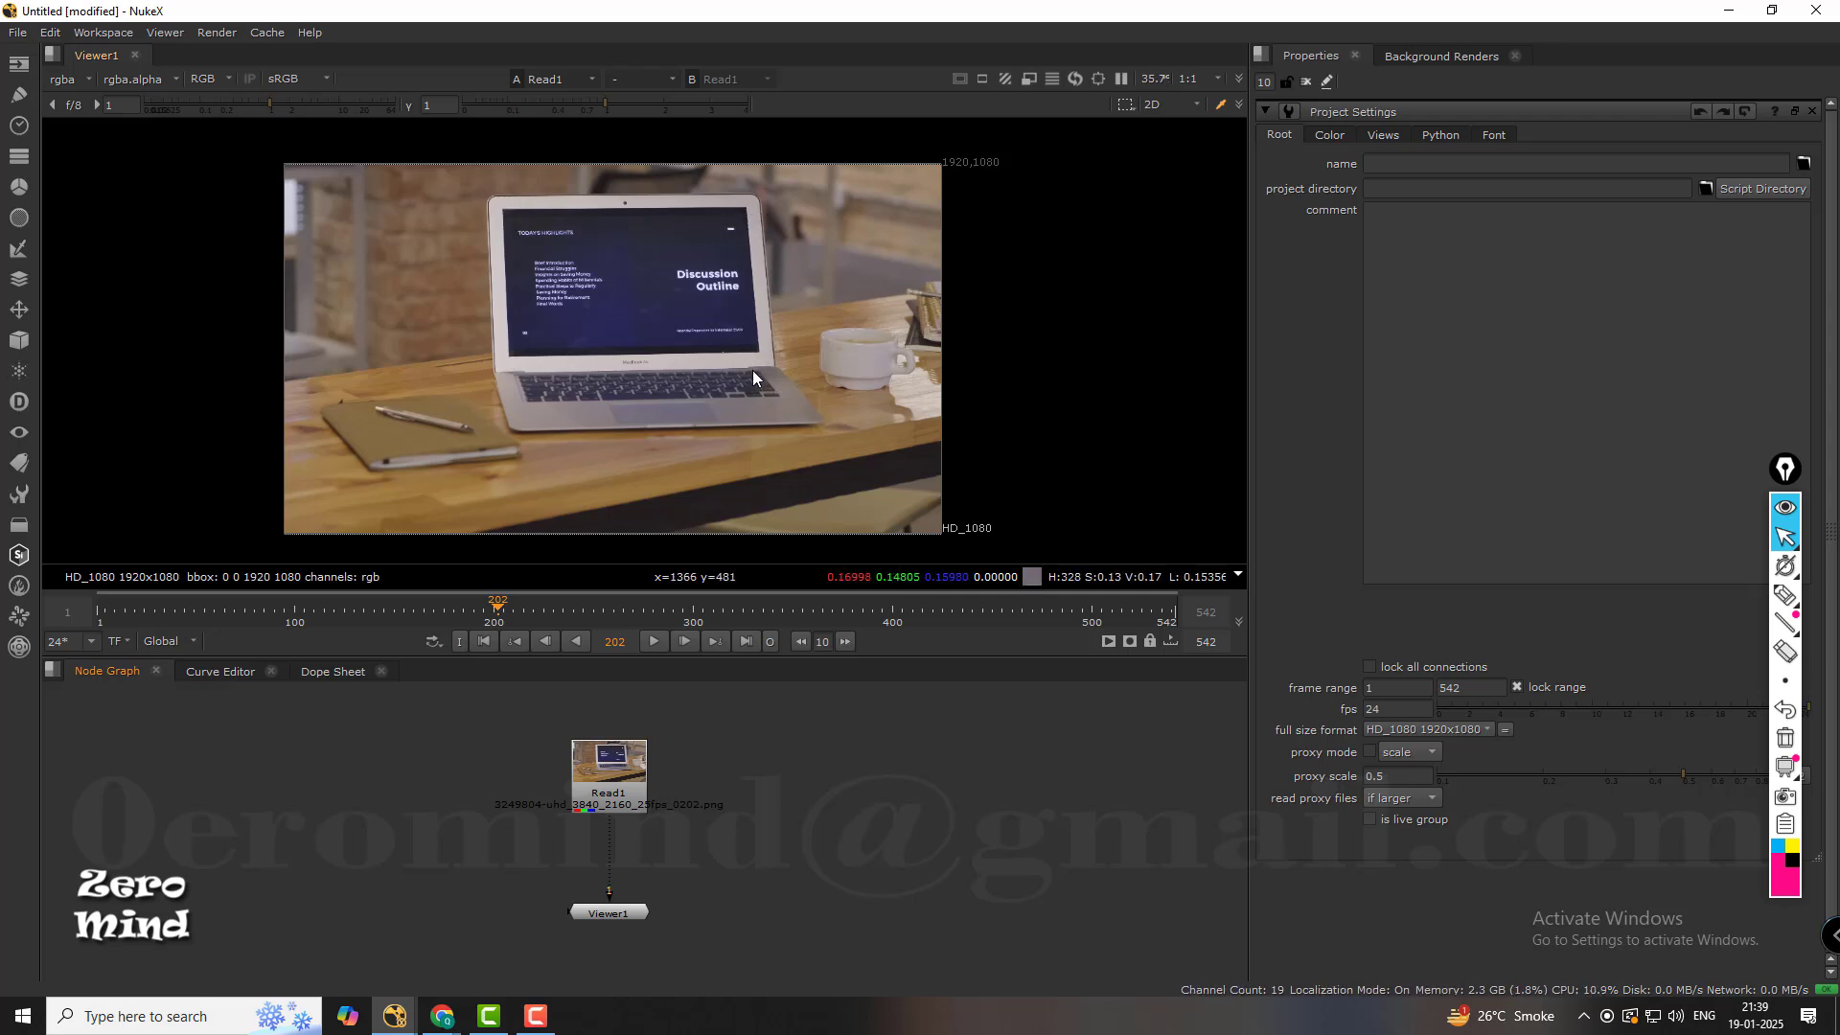
pyautogui.moveTo(848, 857); pyautogui.dragTo(840, 853, button='middle')
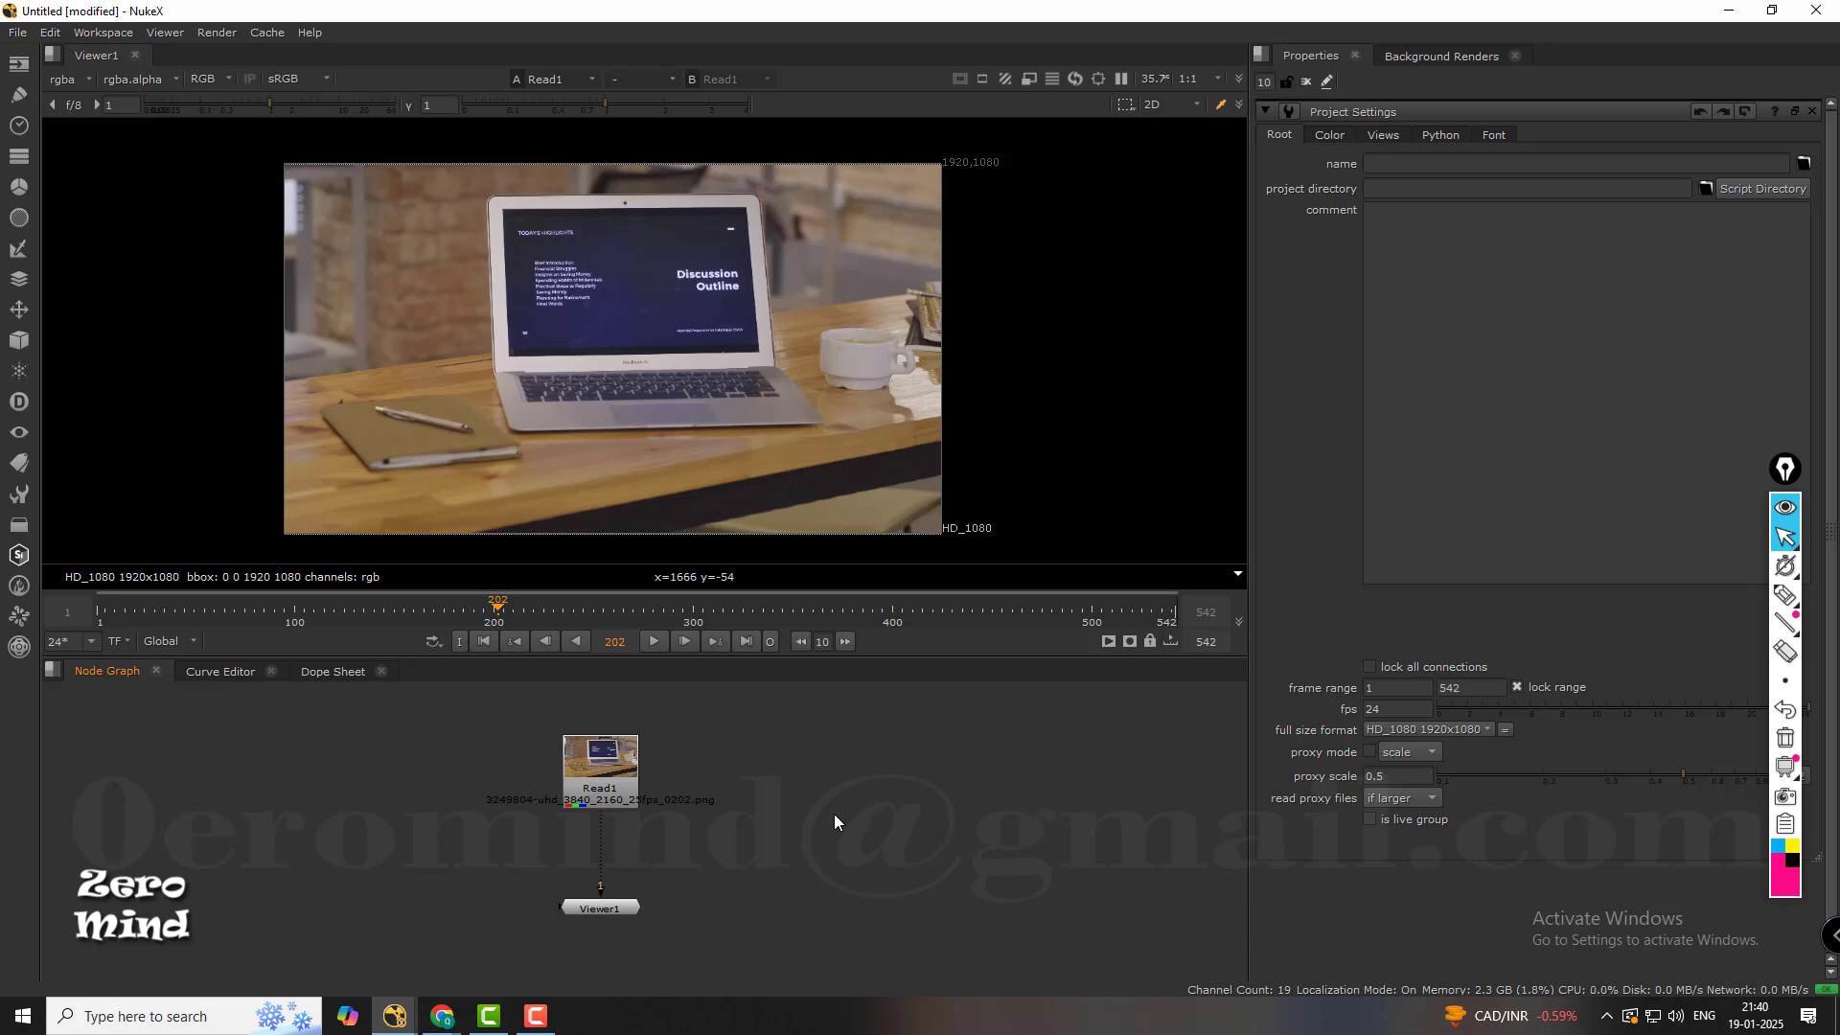
pyautogui.click(619, 773)
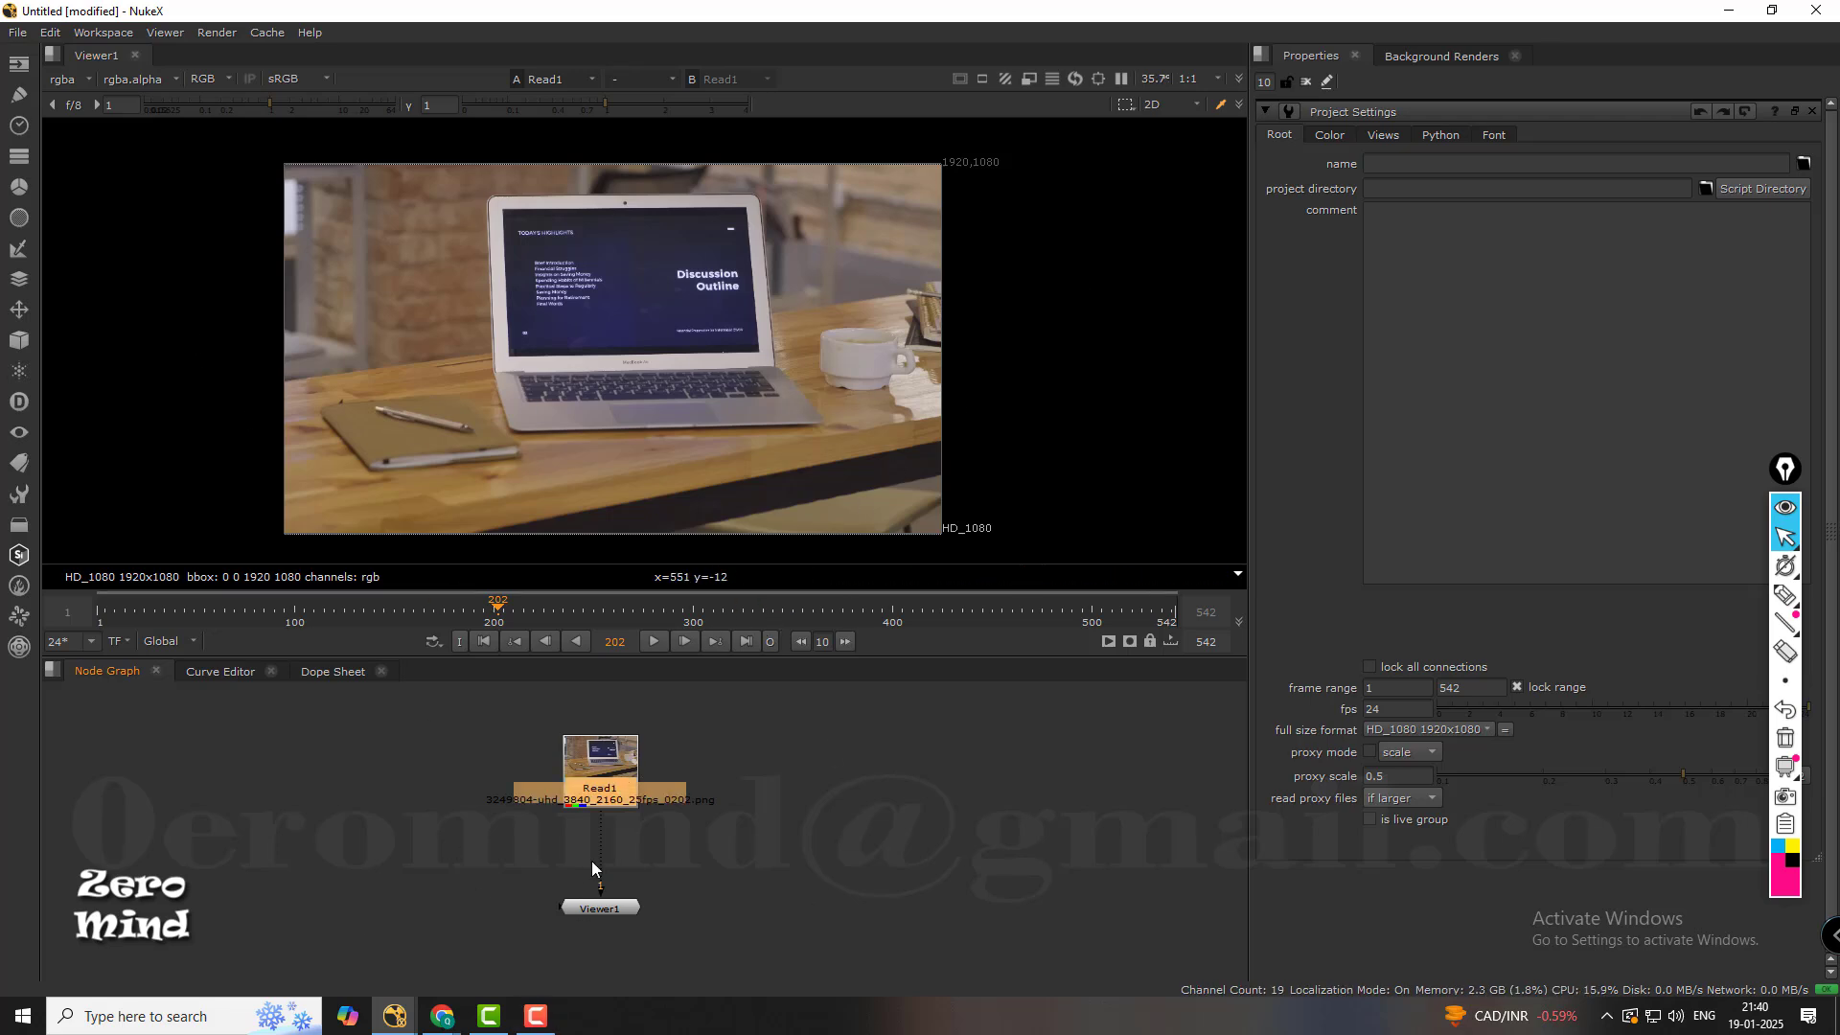
pyautogui.click(915, 784)
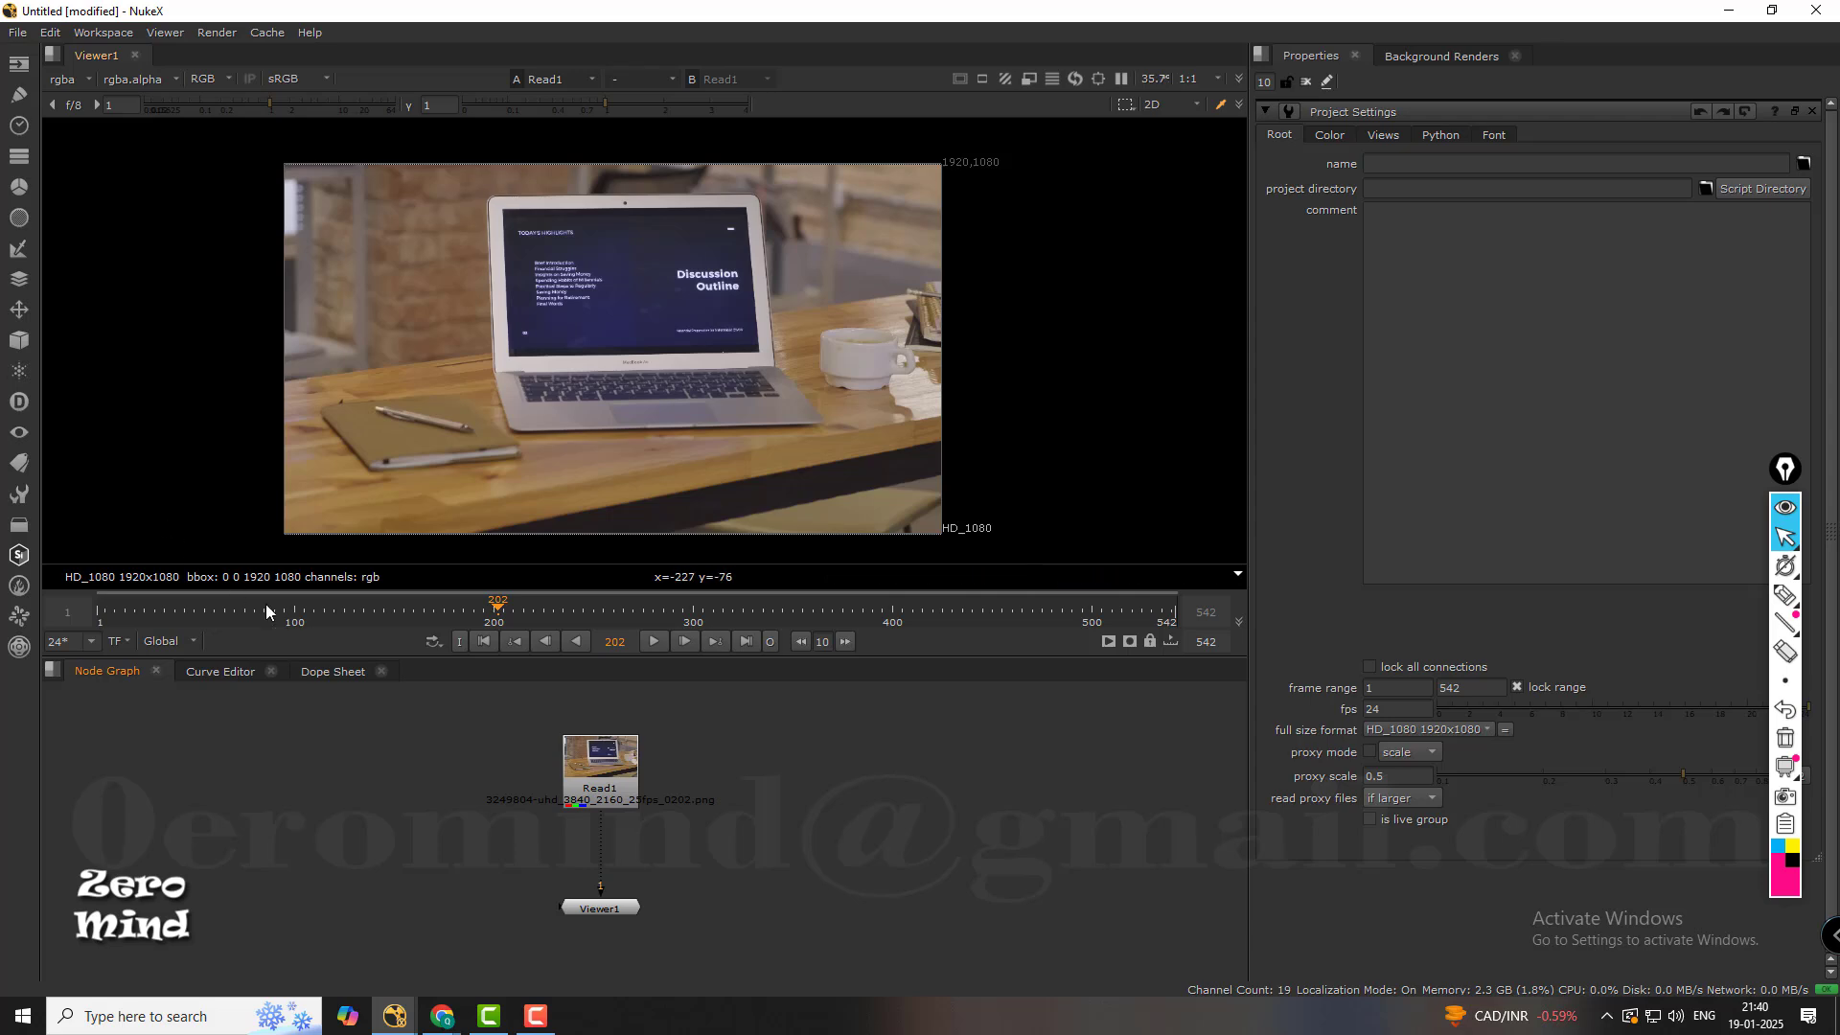
# Circle the project's full size format in pink, draw an arrow from it to the Read1 node and write "match" beside it.
pyautogui.click(1784, 595)
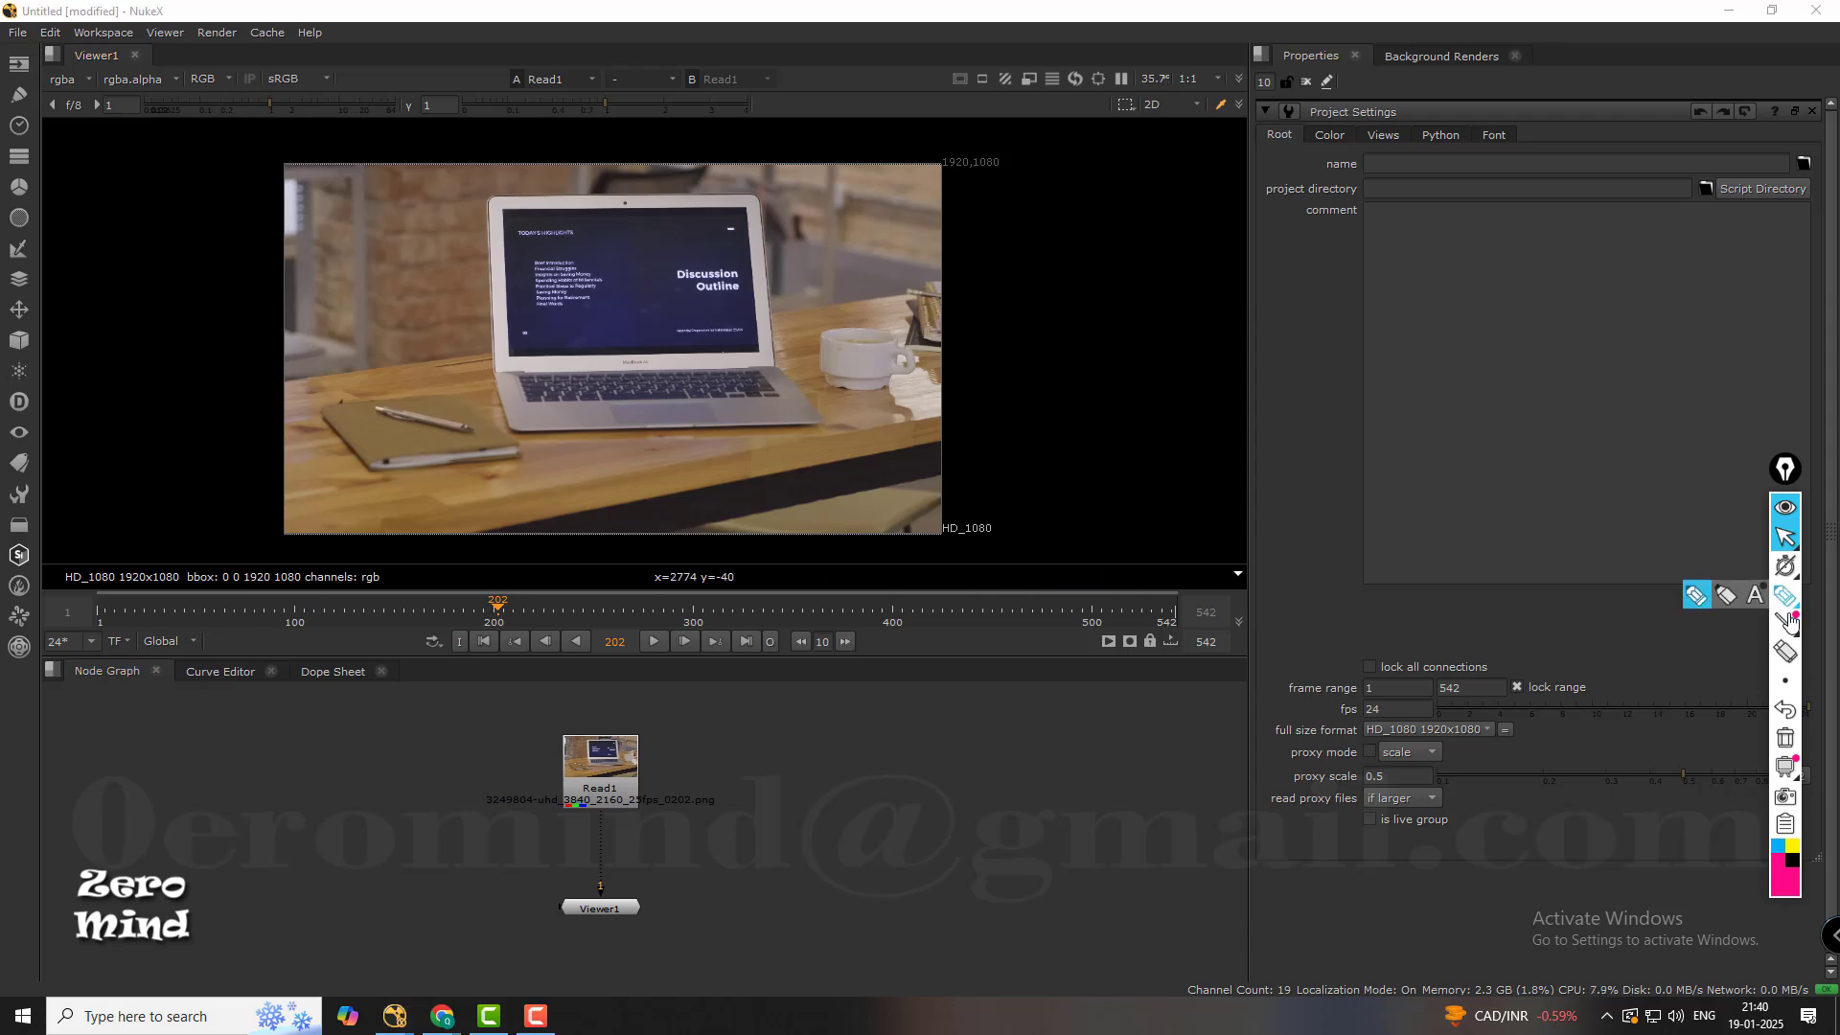
pyautogui.moveTo(1785, 682)
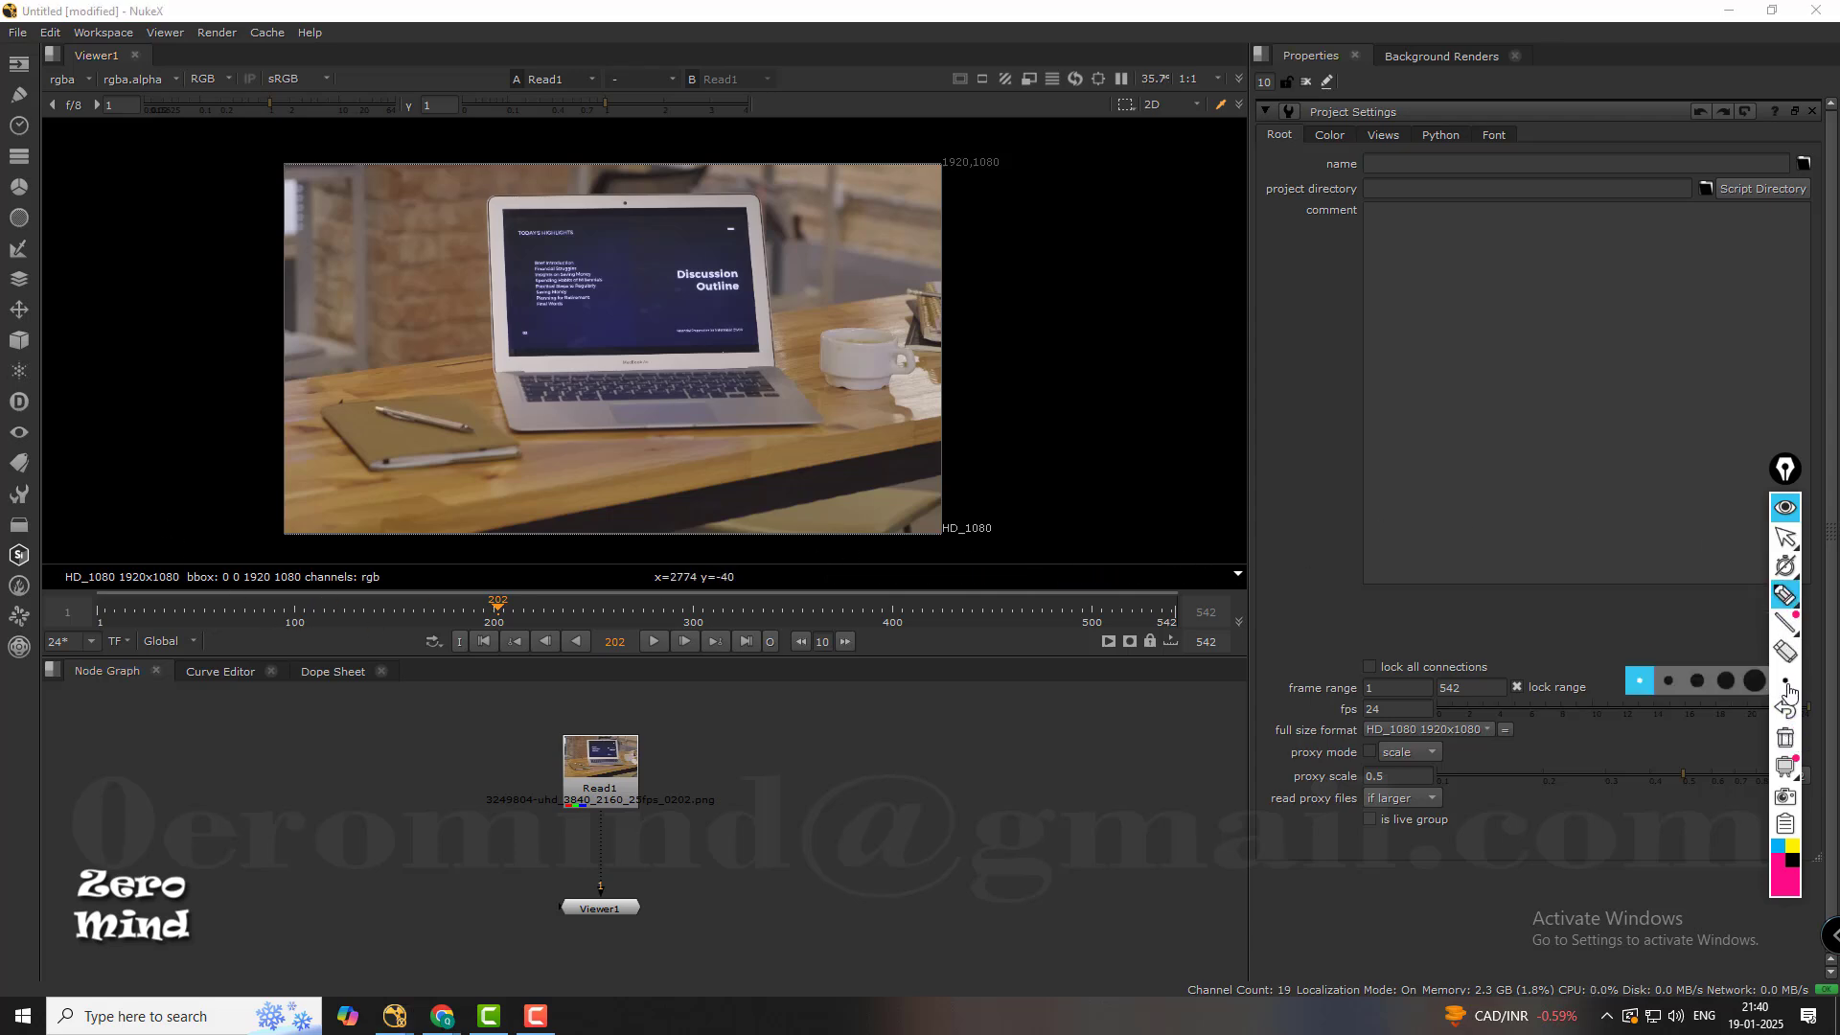
pyautogui.click(1673, 683)
pyautogui.moveTo(1527, 726)
pyautogui.mouseDown()
pyautogui.moveTo(1349, 721)
pyautogui.moveTo(1484, 765)
pyautogui.moveTo(1530, 740)
pyautogui.moveTo(612, 753)
pyautogui.moveTo(674, 754)
pyautogui.mouseUp()
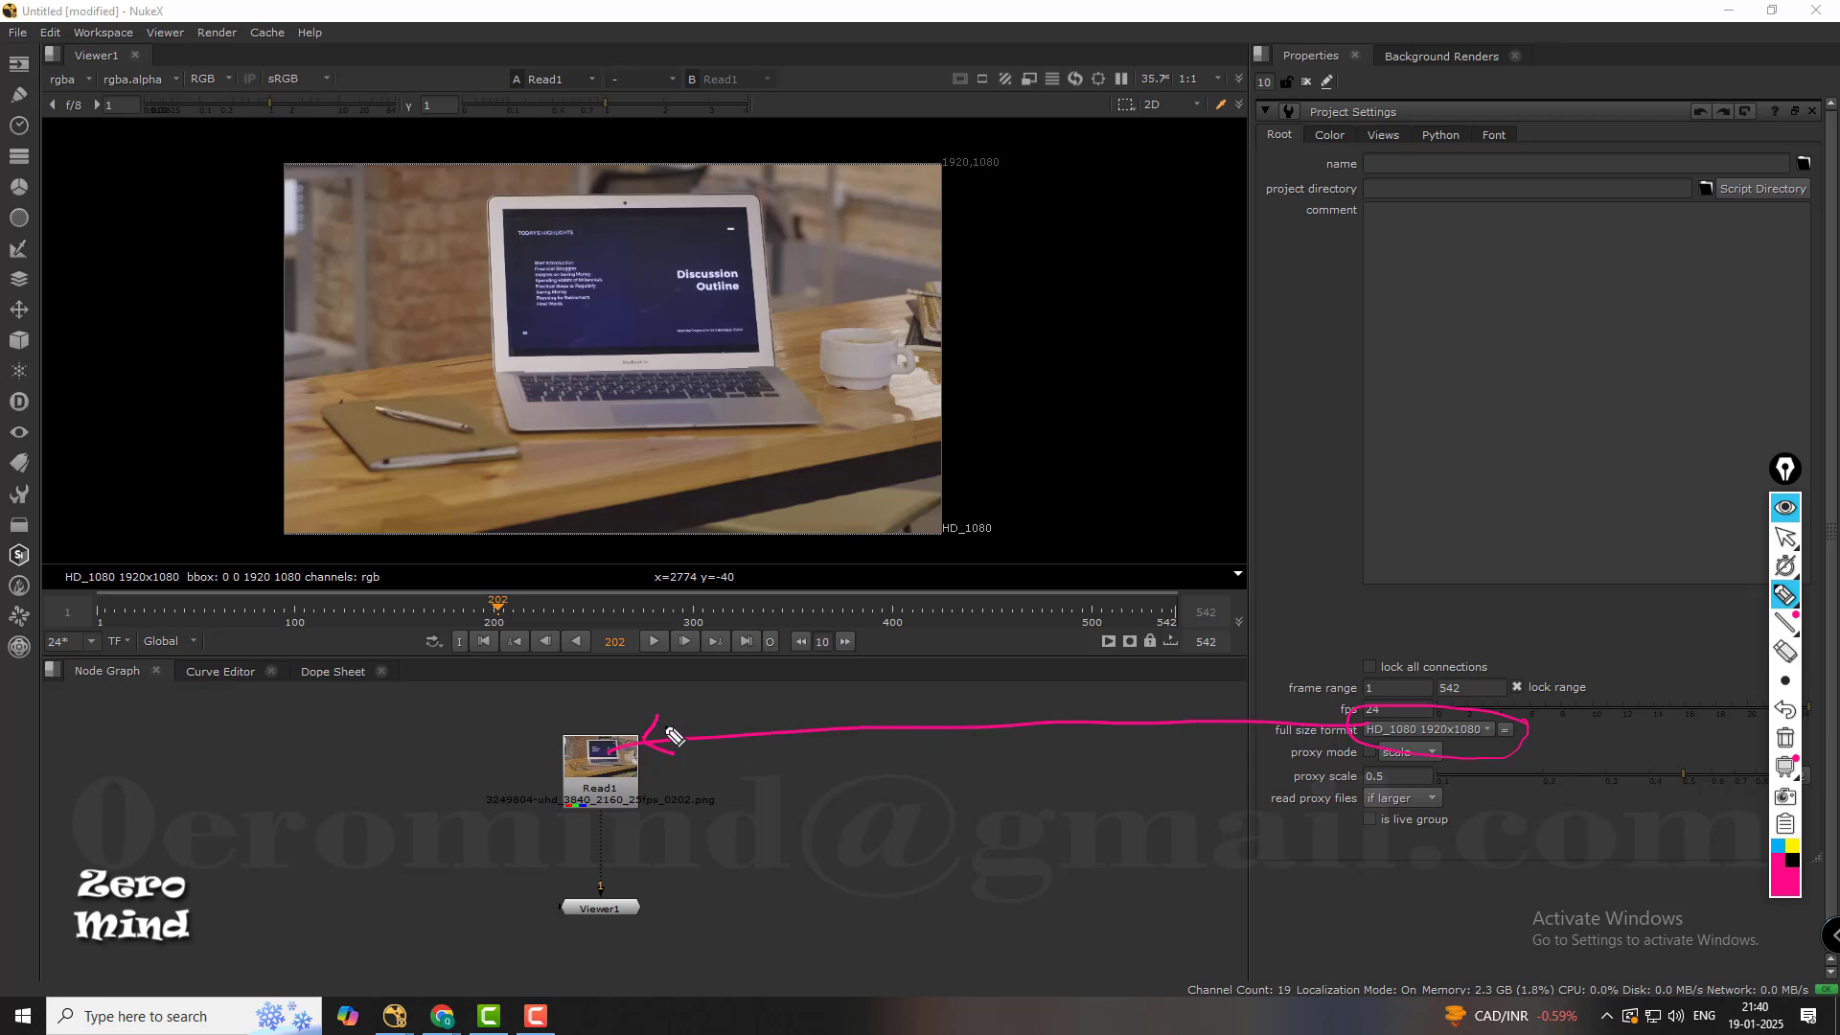
pyautogui.moveTo(808, 748); pyautogui.dragTo(897, 764)
pyautogui.moveTo(903, 738); pyautogui.dragTo(920, 764)
pyautogui.click(1784, 538)
# Open the Read1 node's properties, then circle its format and the viewer's resolution label in pink, undoing the stray vertical line.
pyautogui.click(604, 768)
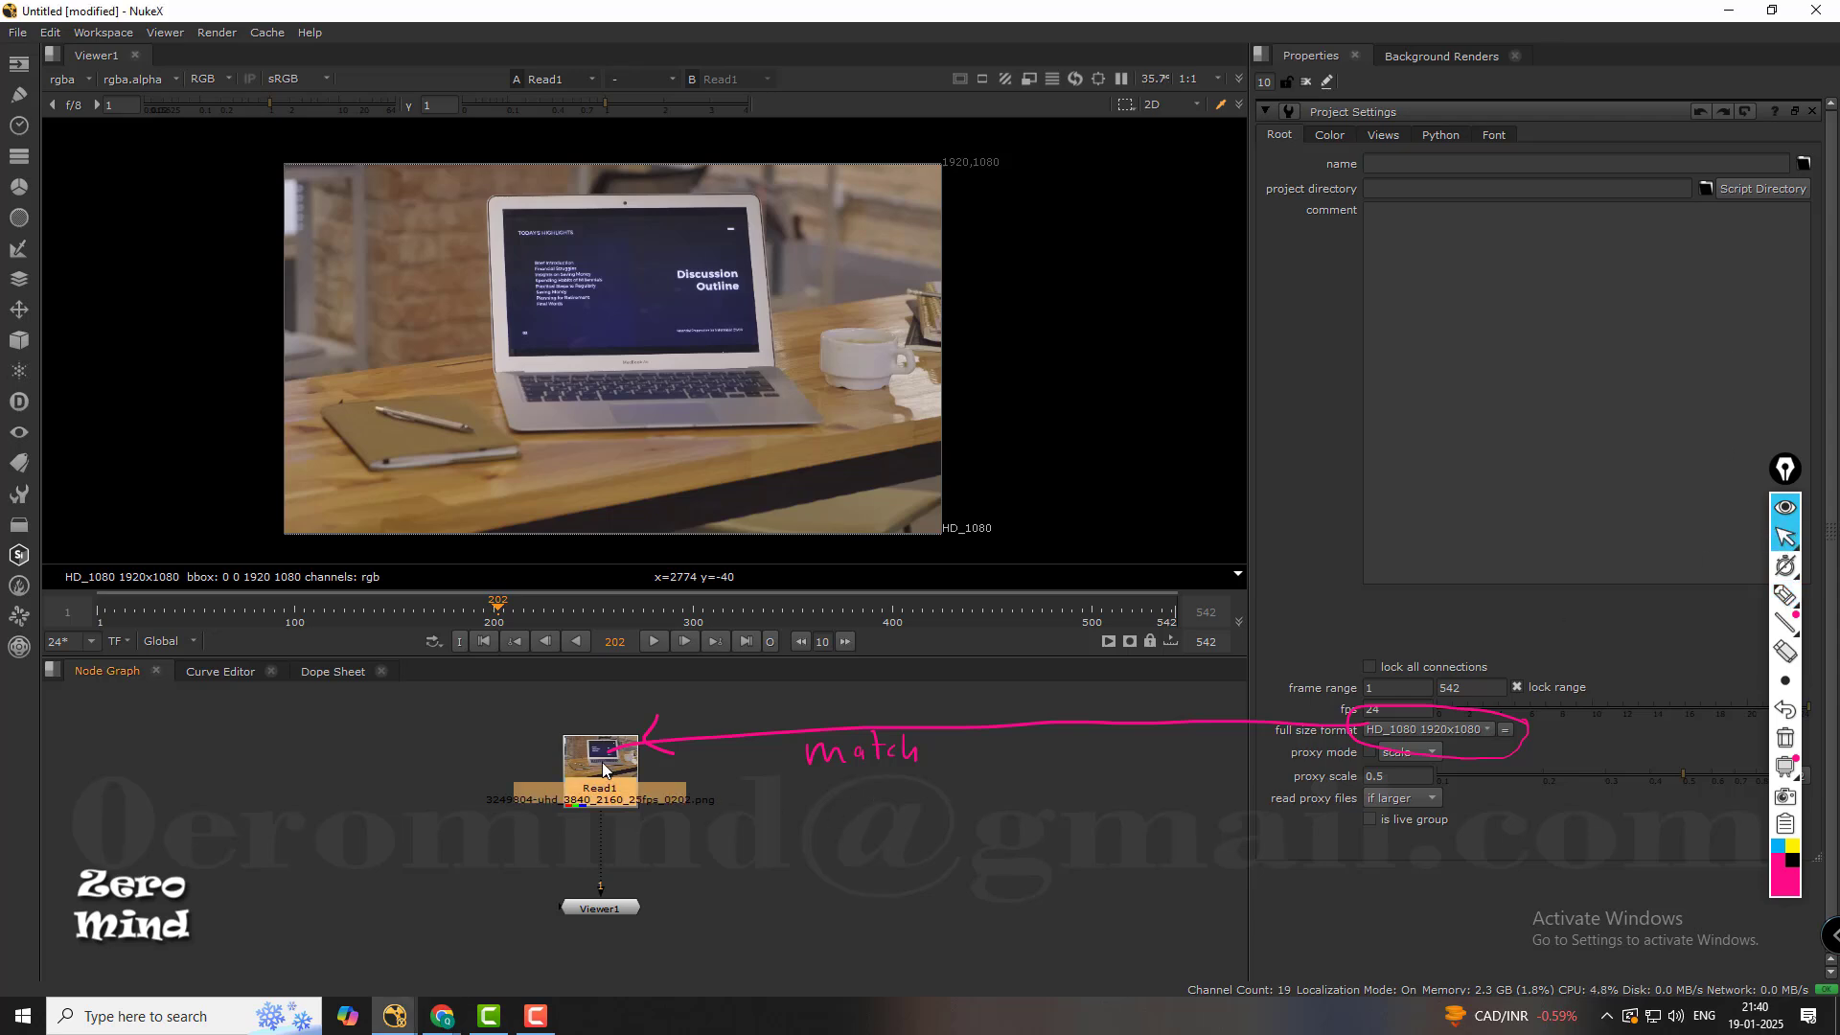
pyautogui.doubleClick(604, 769)
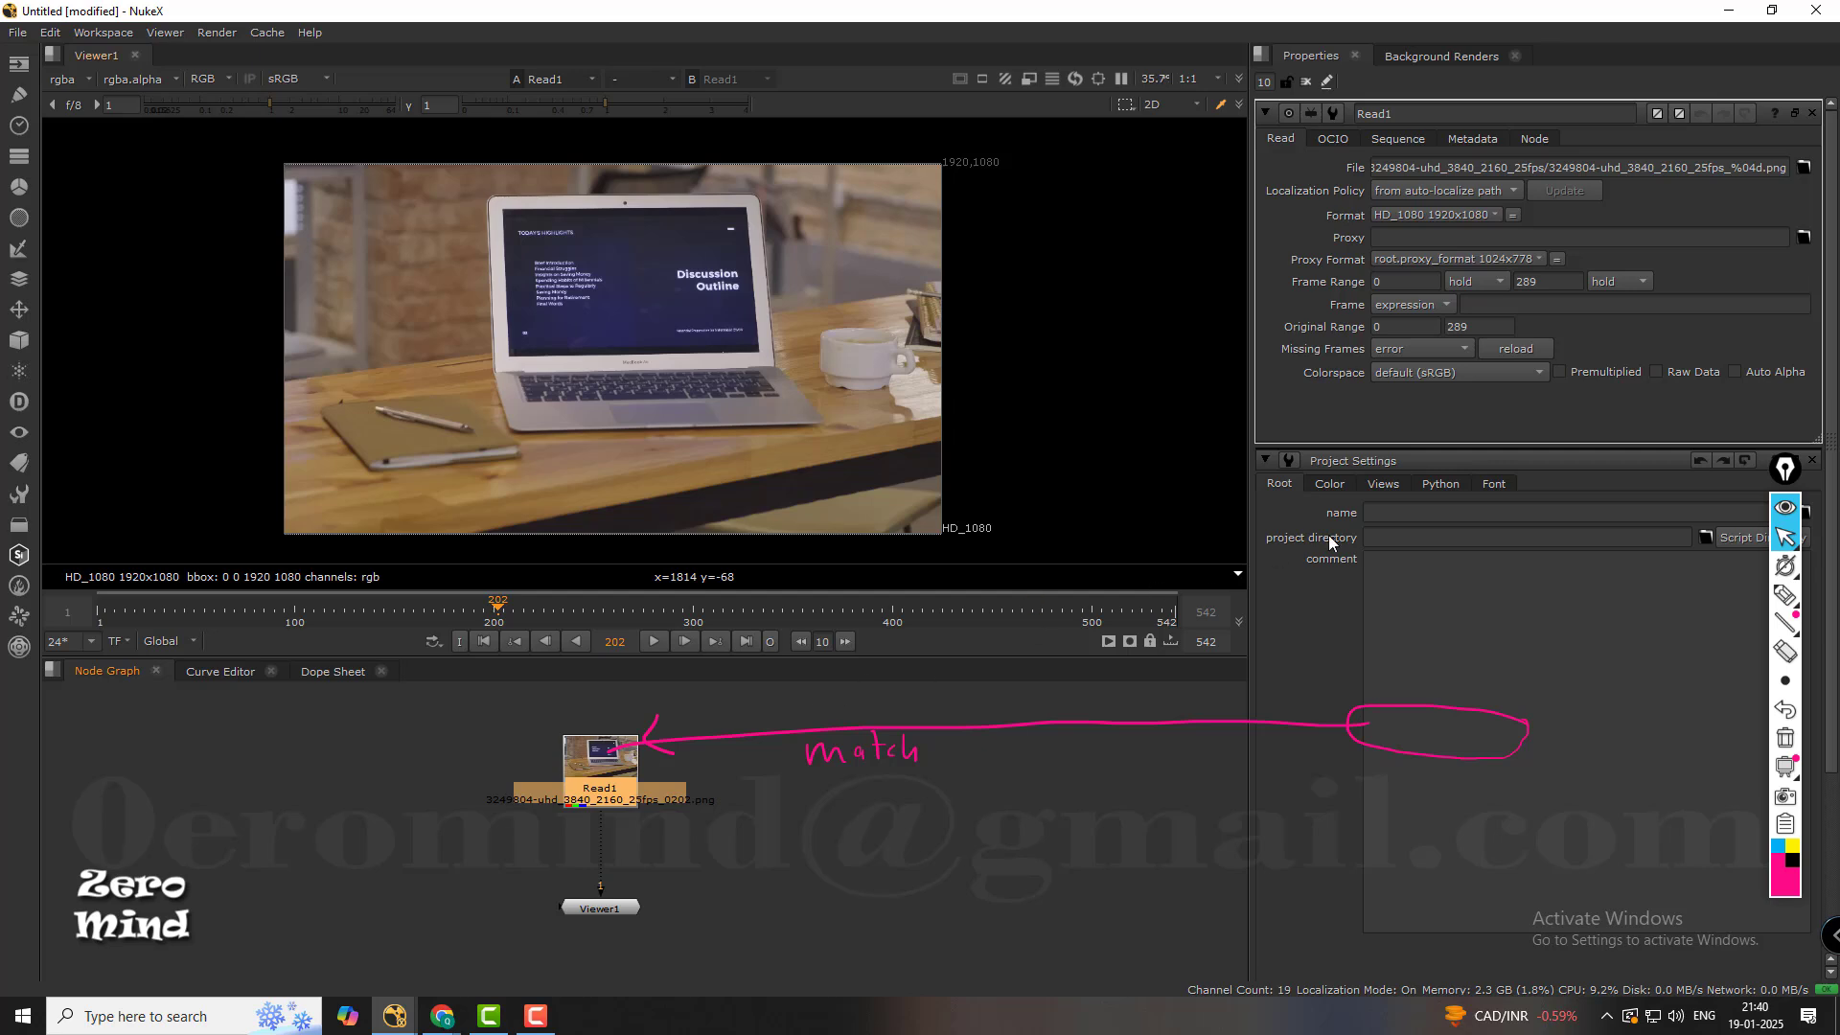
pyautogui.click(1784, 595)
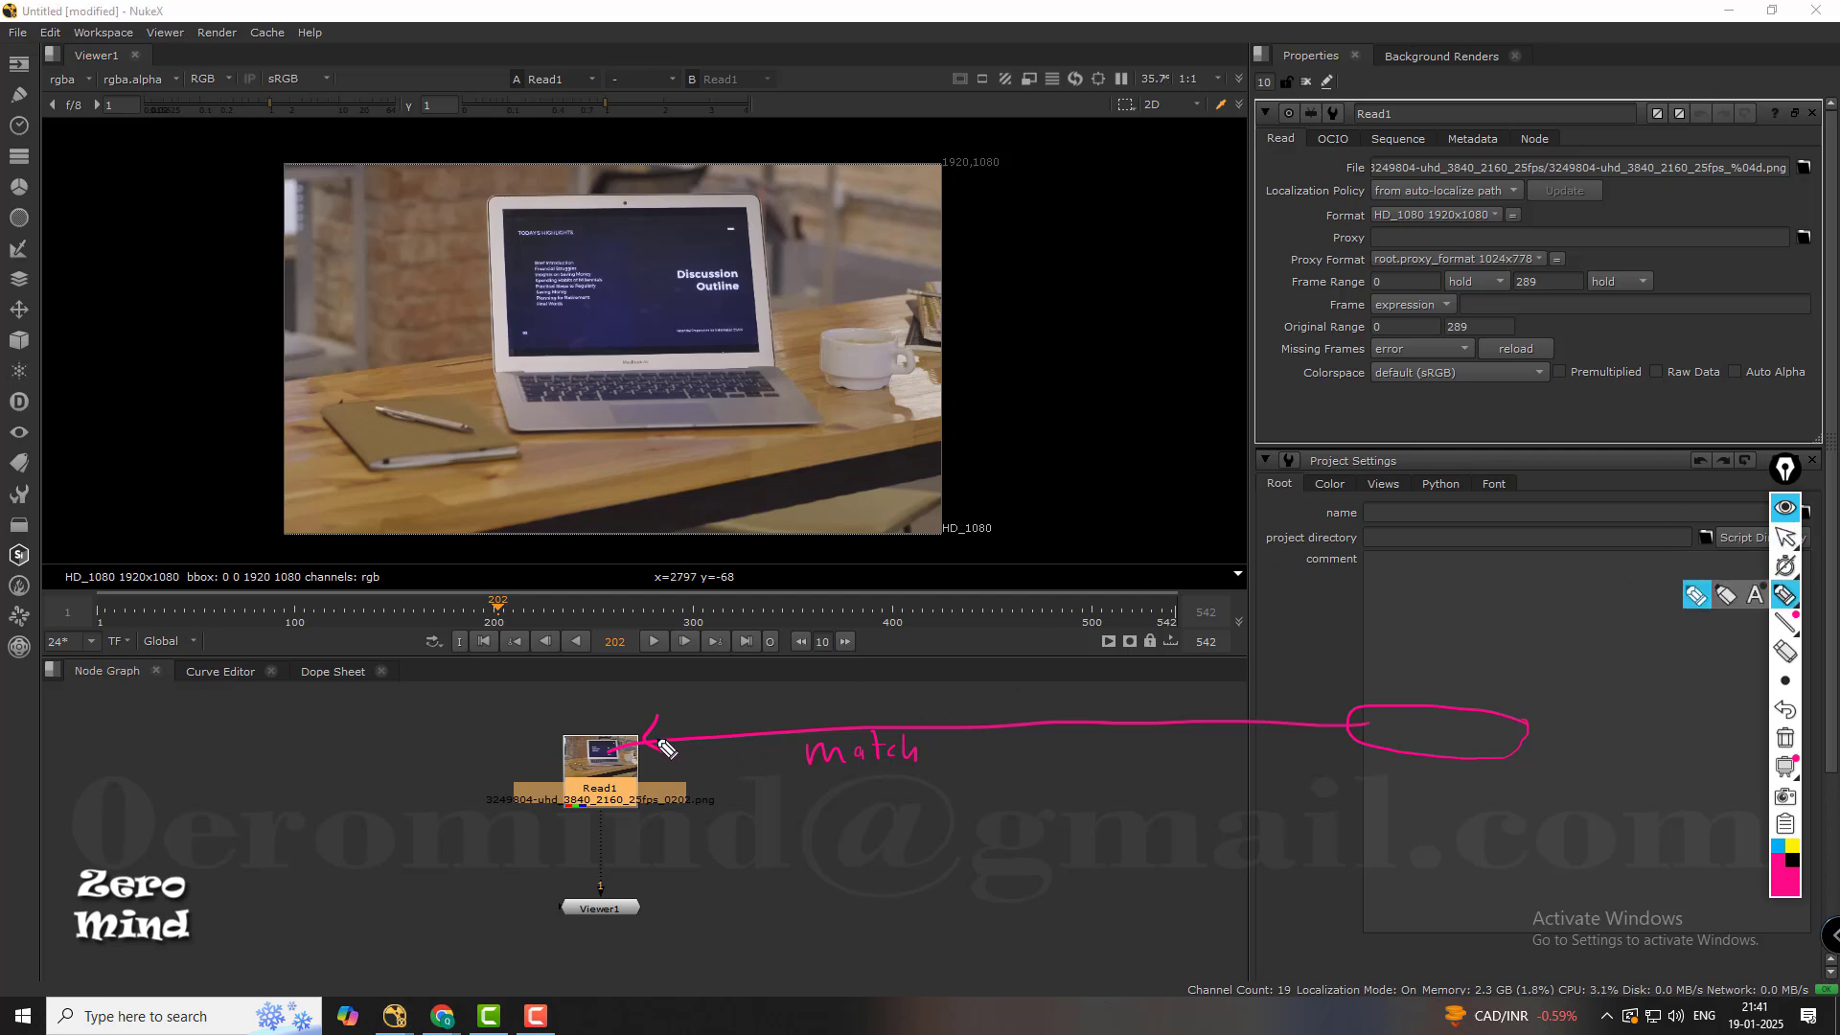
pyautogui.moveTo(668, 749)
pyautogui.mouseDown()
pyautogui.moveTo(1121, 503)
pyautogui.moveTo(1355, 328)
pyautogui.moveTo(1428, 230)
pyautogui.moveTo(1505, 228)
pyautogui.moveTo(1466, 199)
pyautogui.moveTo(1380, 223)
pyautogui.moveTo(1426, 230)
pyautogui.moveTo(1435, 878)
pyautogui.mouseUp()
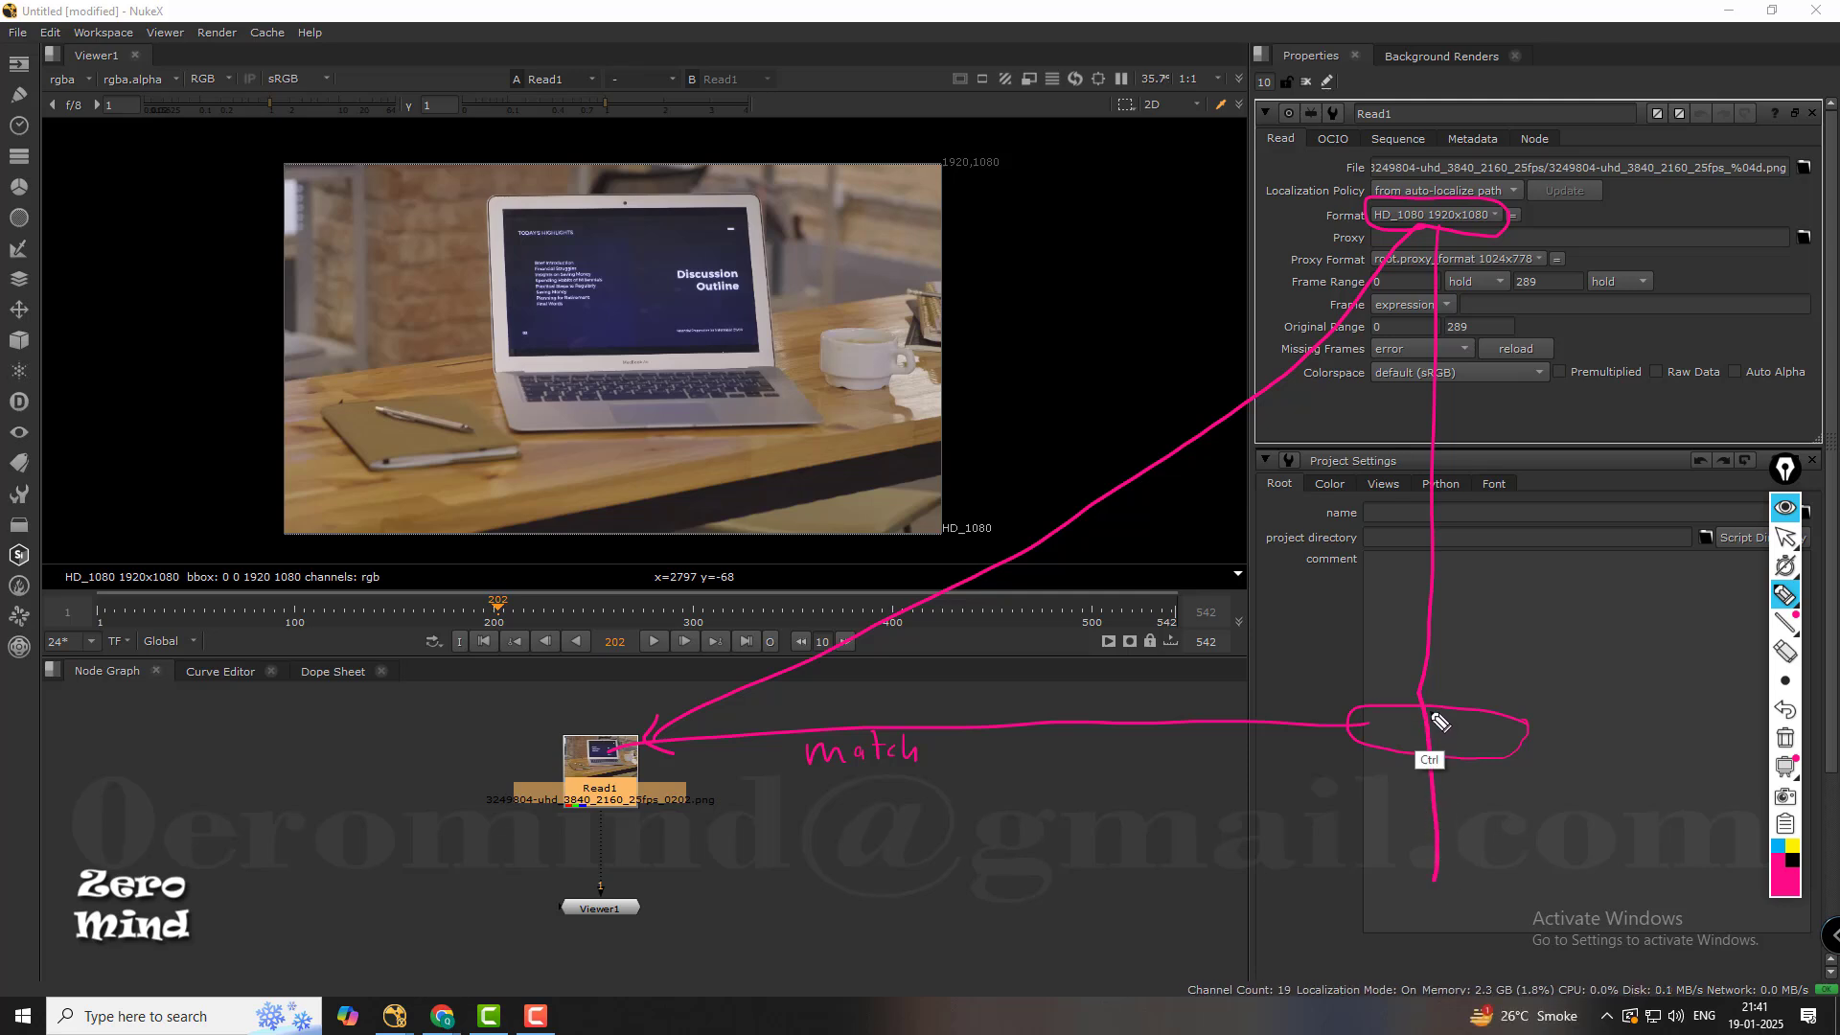
pyautogui.hotkey('ctrl', 'z')
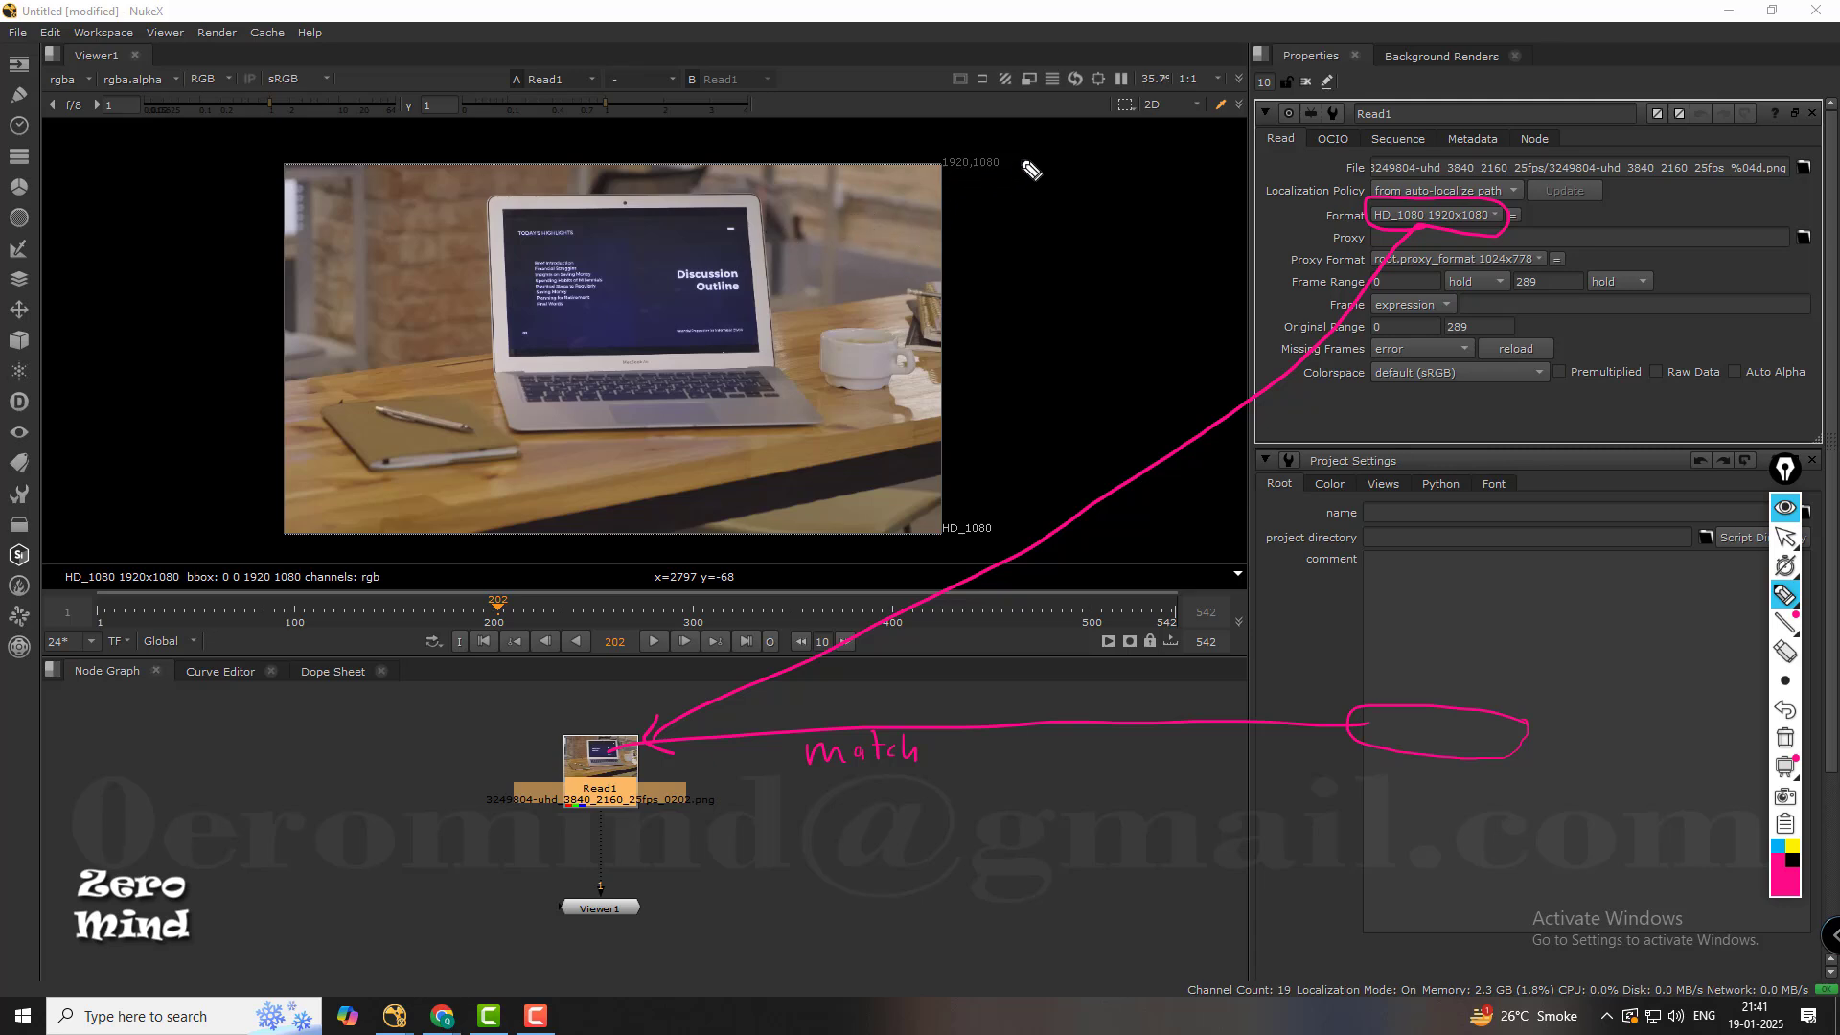
pyautogui.moveTo(1001, 141)
pyautogui.mouseDown()
pyautogui.moveTo(944, 192)
pyautogui.moveTo(1005, 146)
pyautogui.mouseUp()
pyautogui.click(1785, 537)
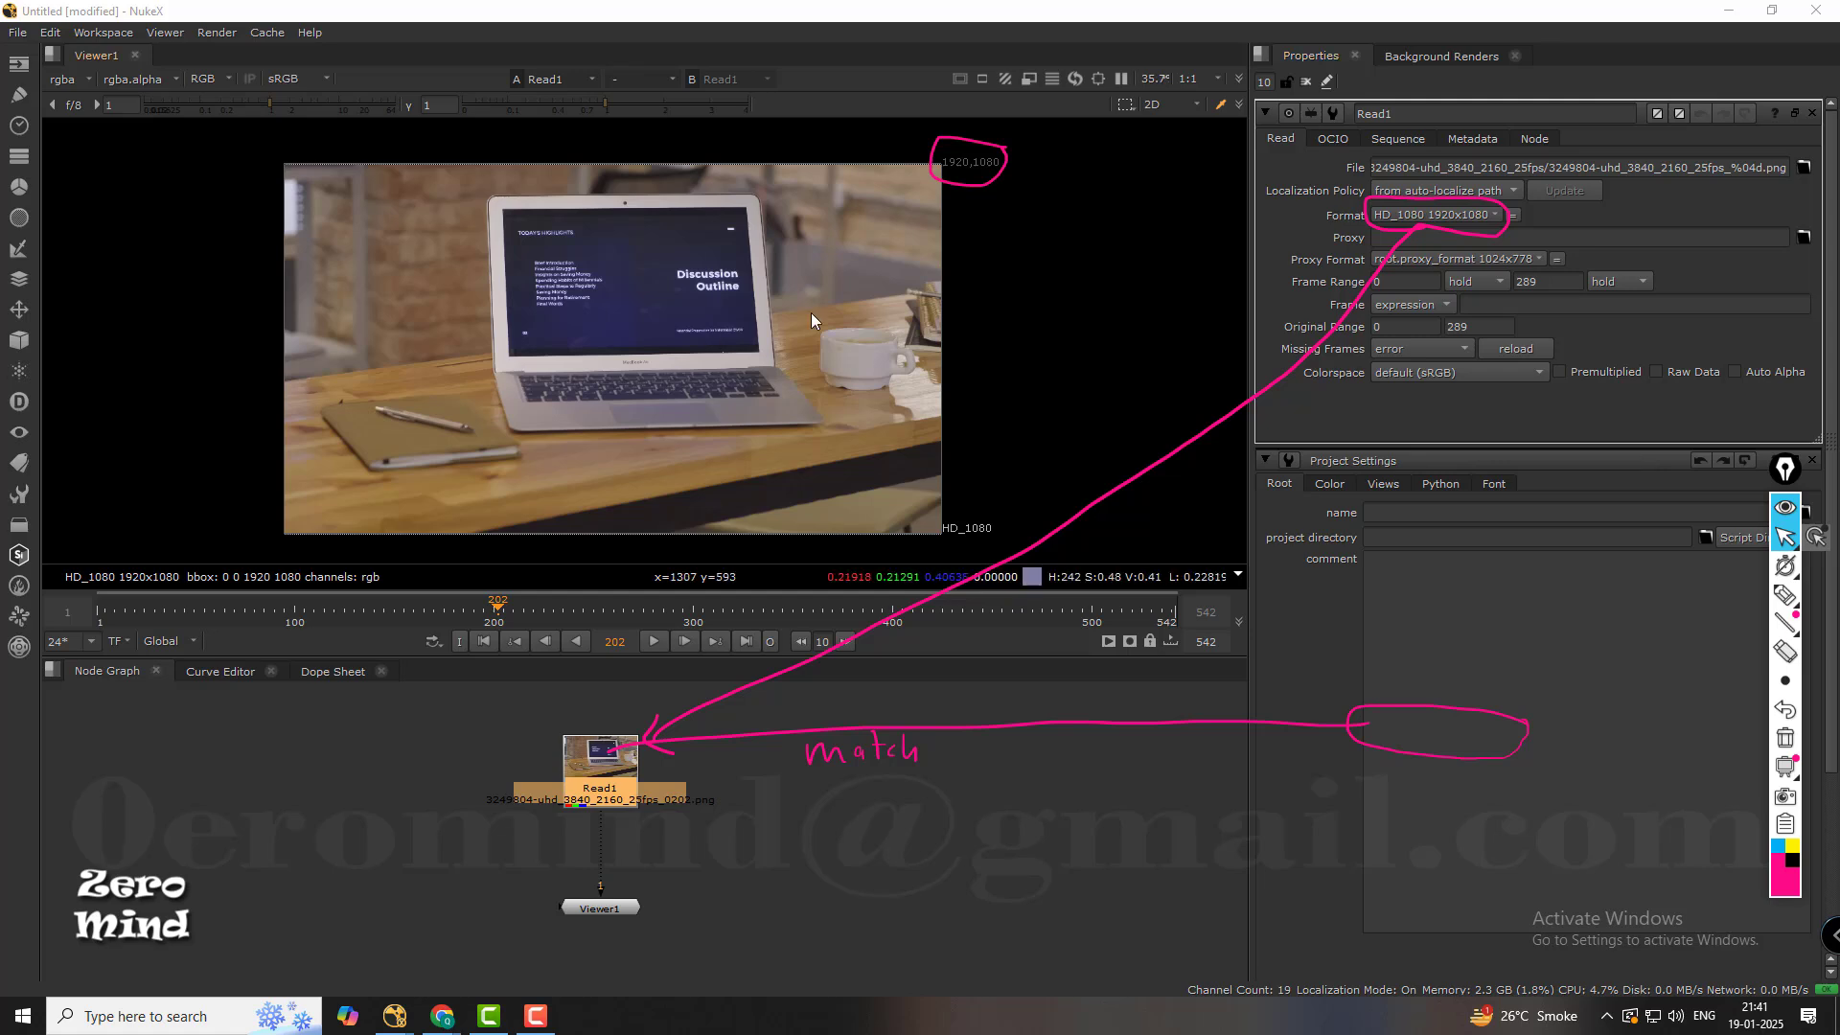
# Set the project's full size format to square_2K 2048x2048.
pyautogui.scroll(-5, 1813, 538)
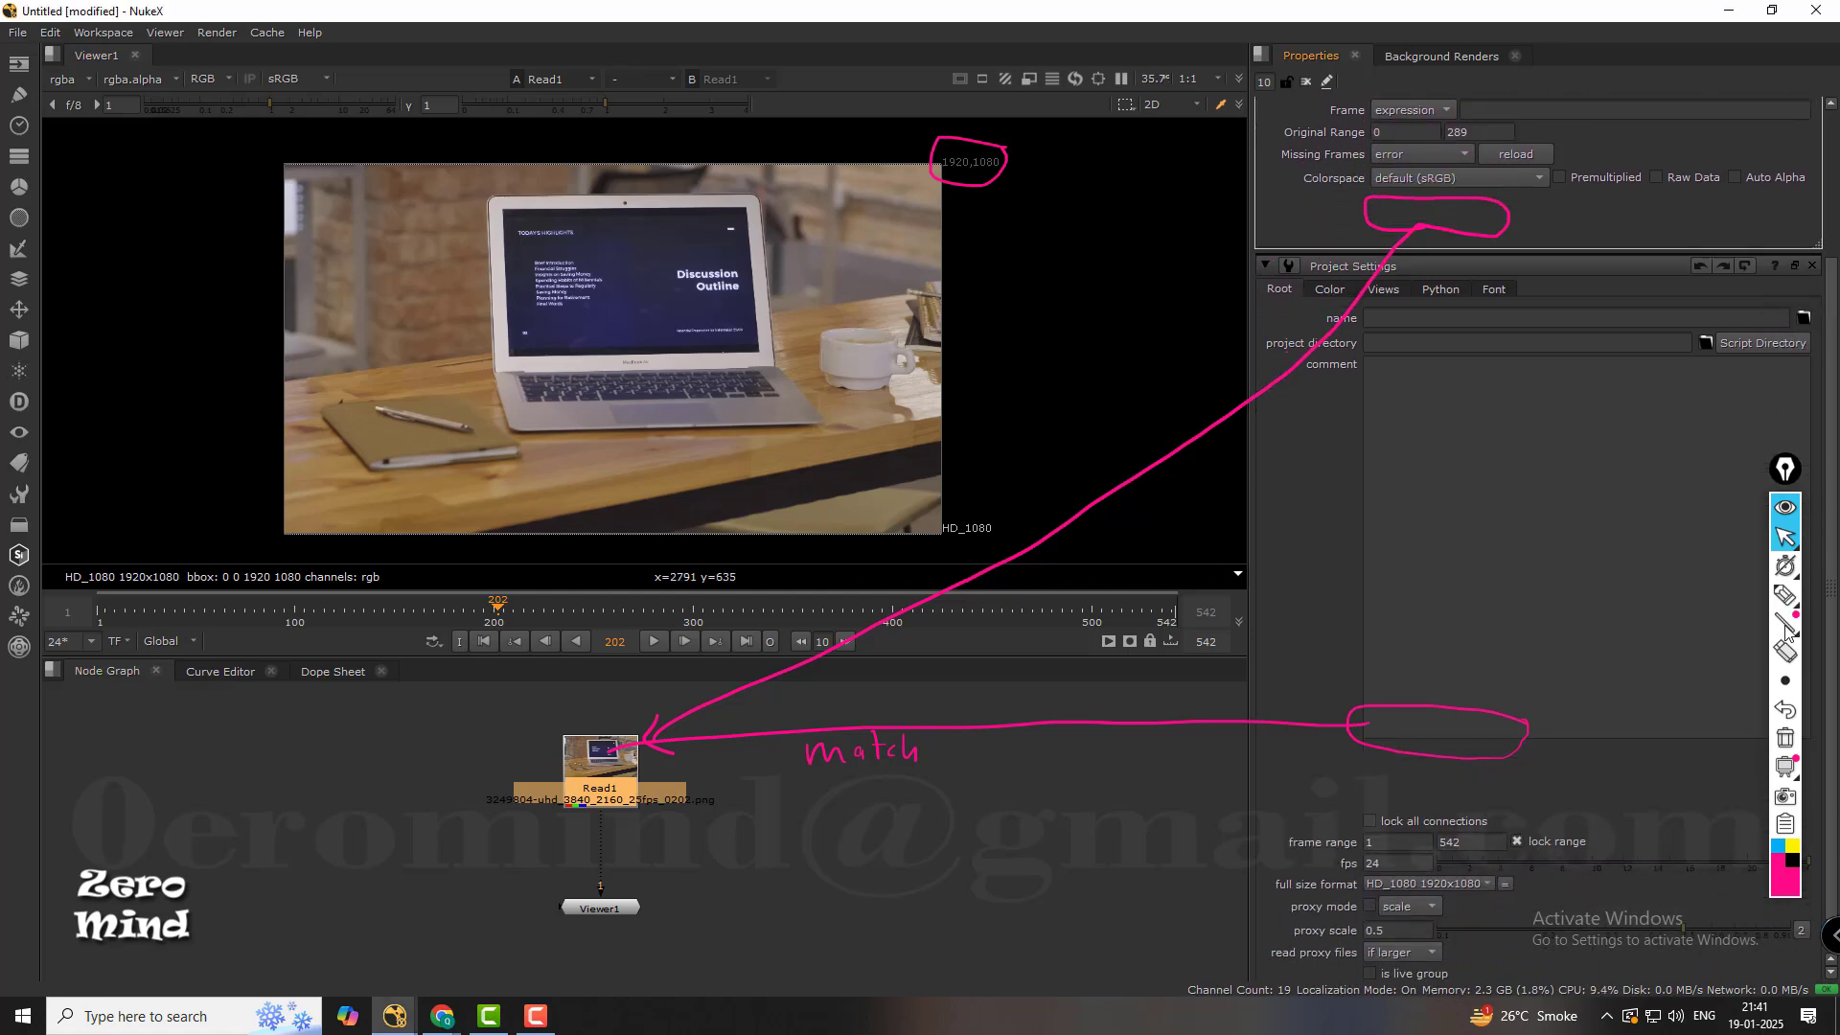
pyautogui.click(1488, 840)
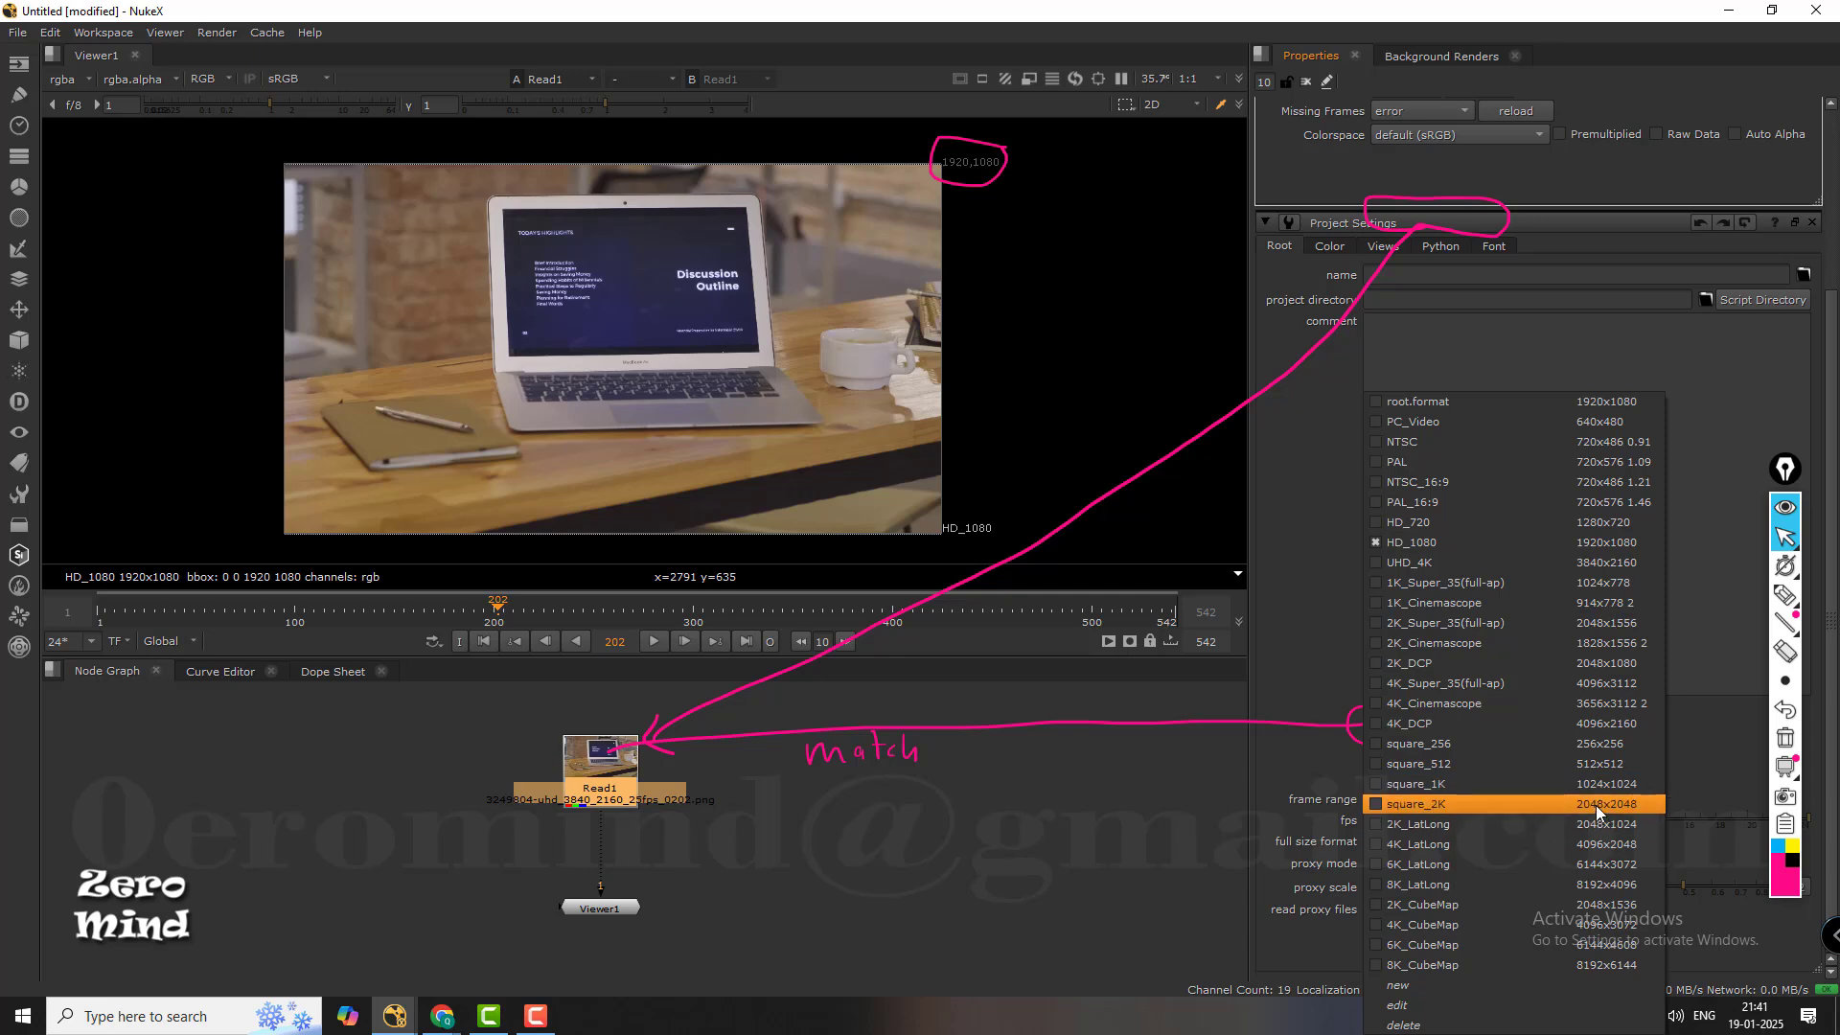
pyautogui.click(1597, 813)
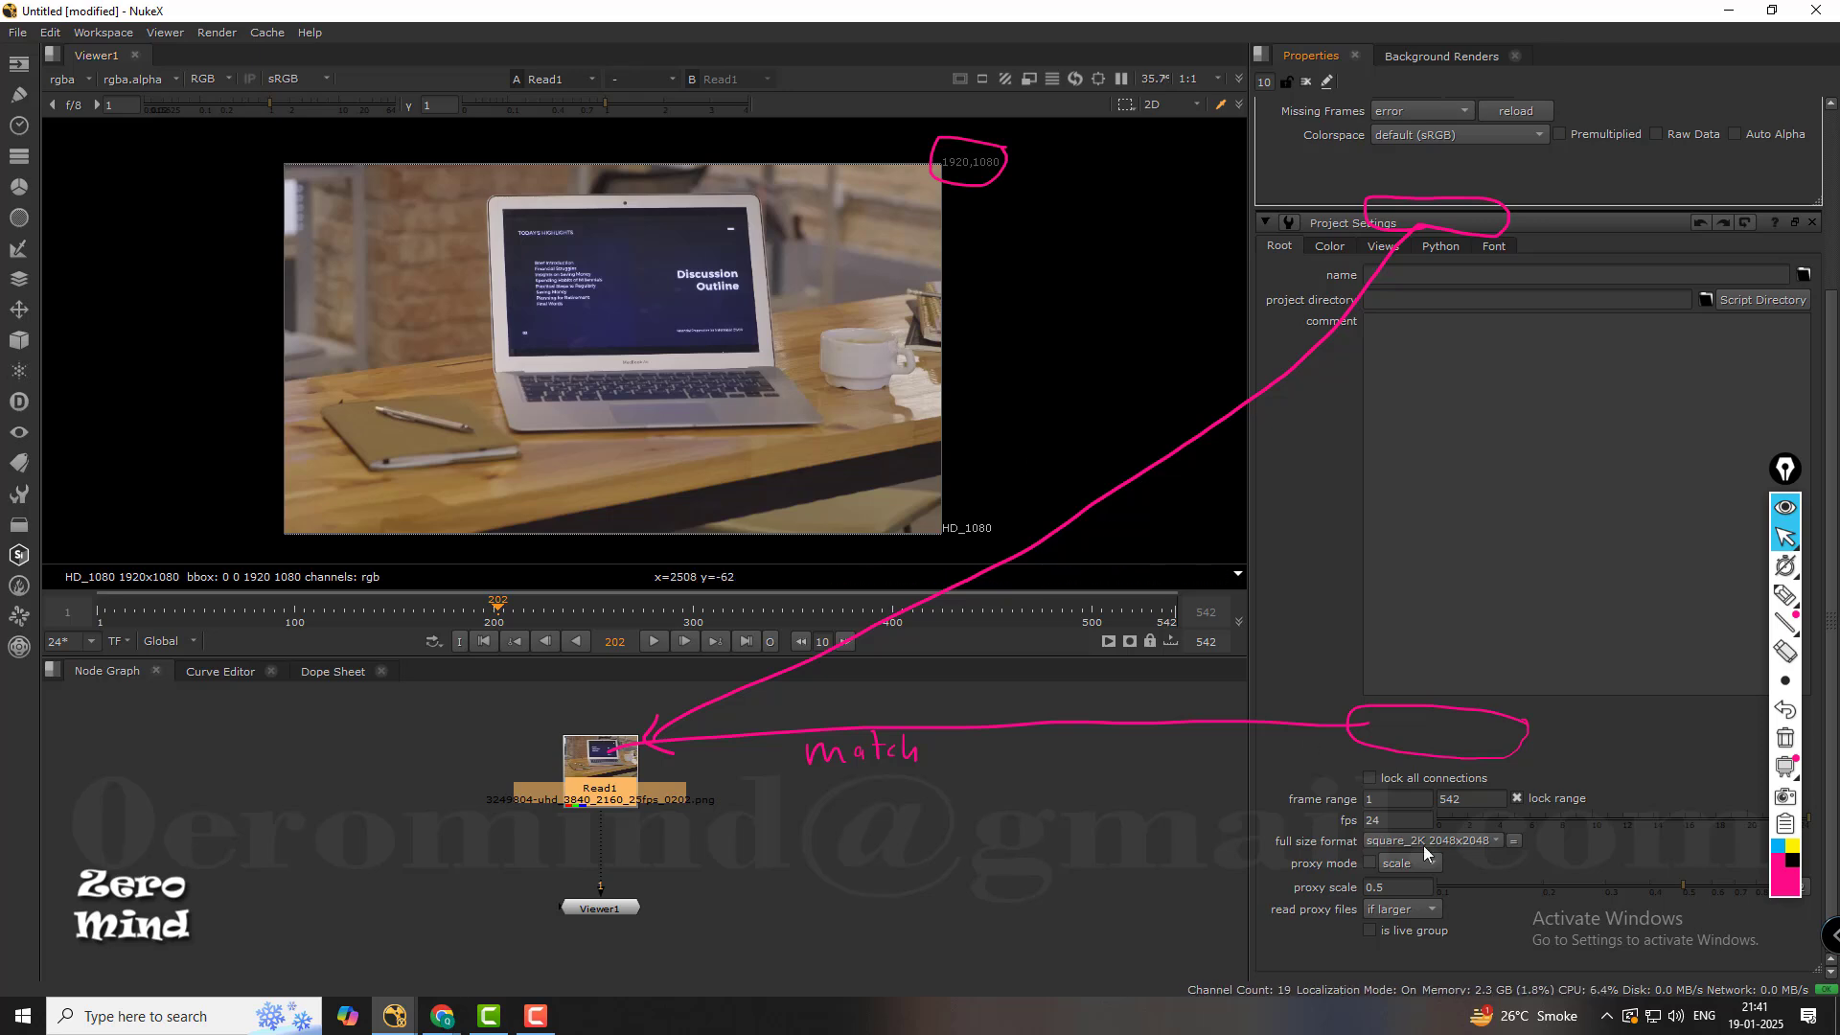
# Add an unconnected Roto node and an unconnected RotoPaint node beside the Read1 node in the node graph.
pyautogui.click(992, 782)
pyautogui.press('o')
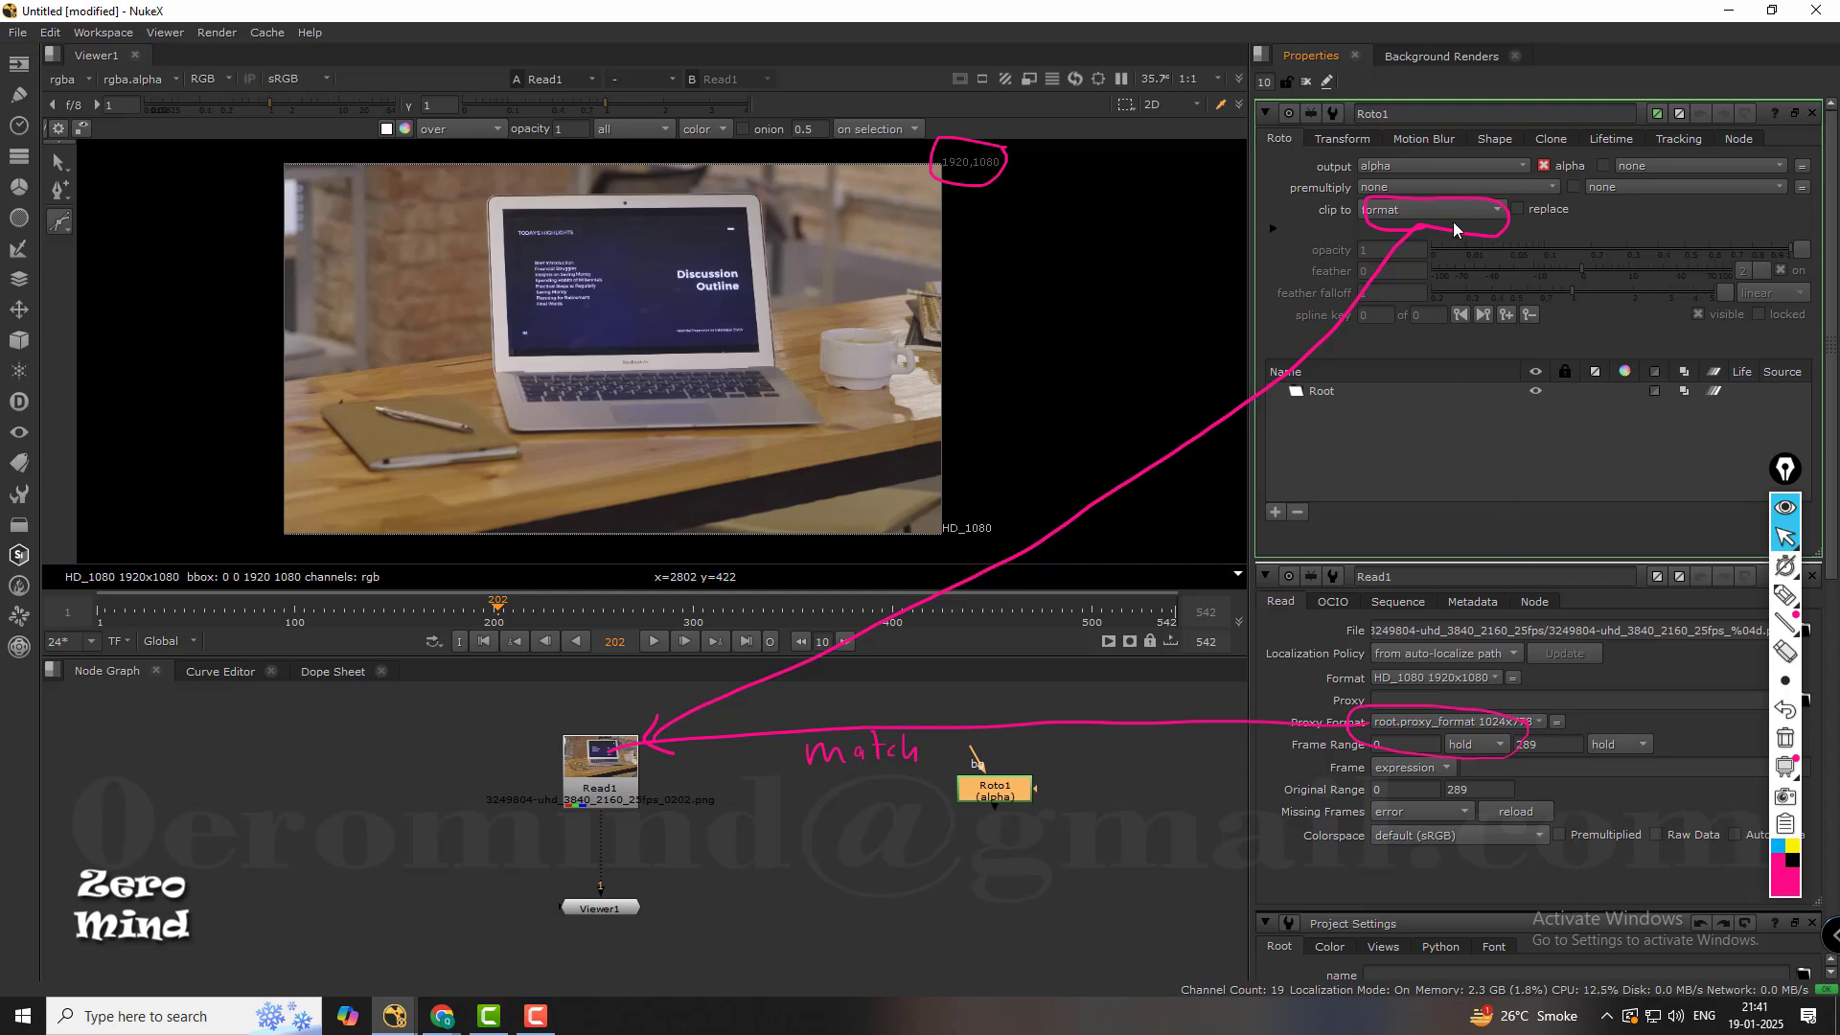
pyautogui.click(1072, 877)
pyautogui.press('p')
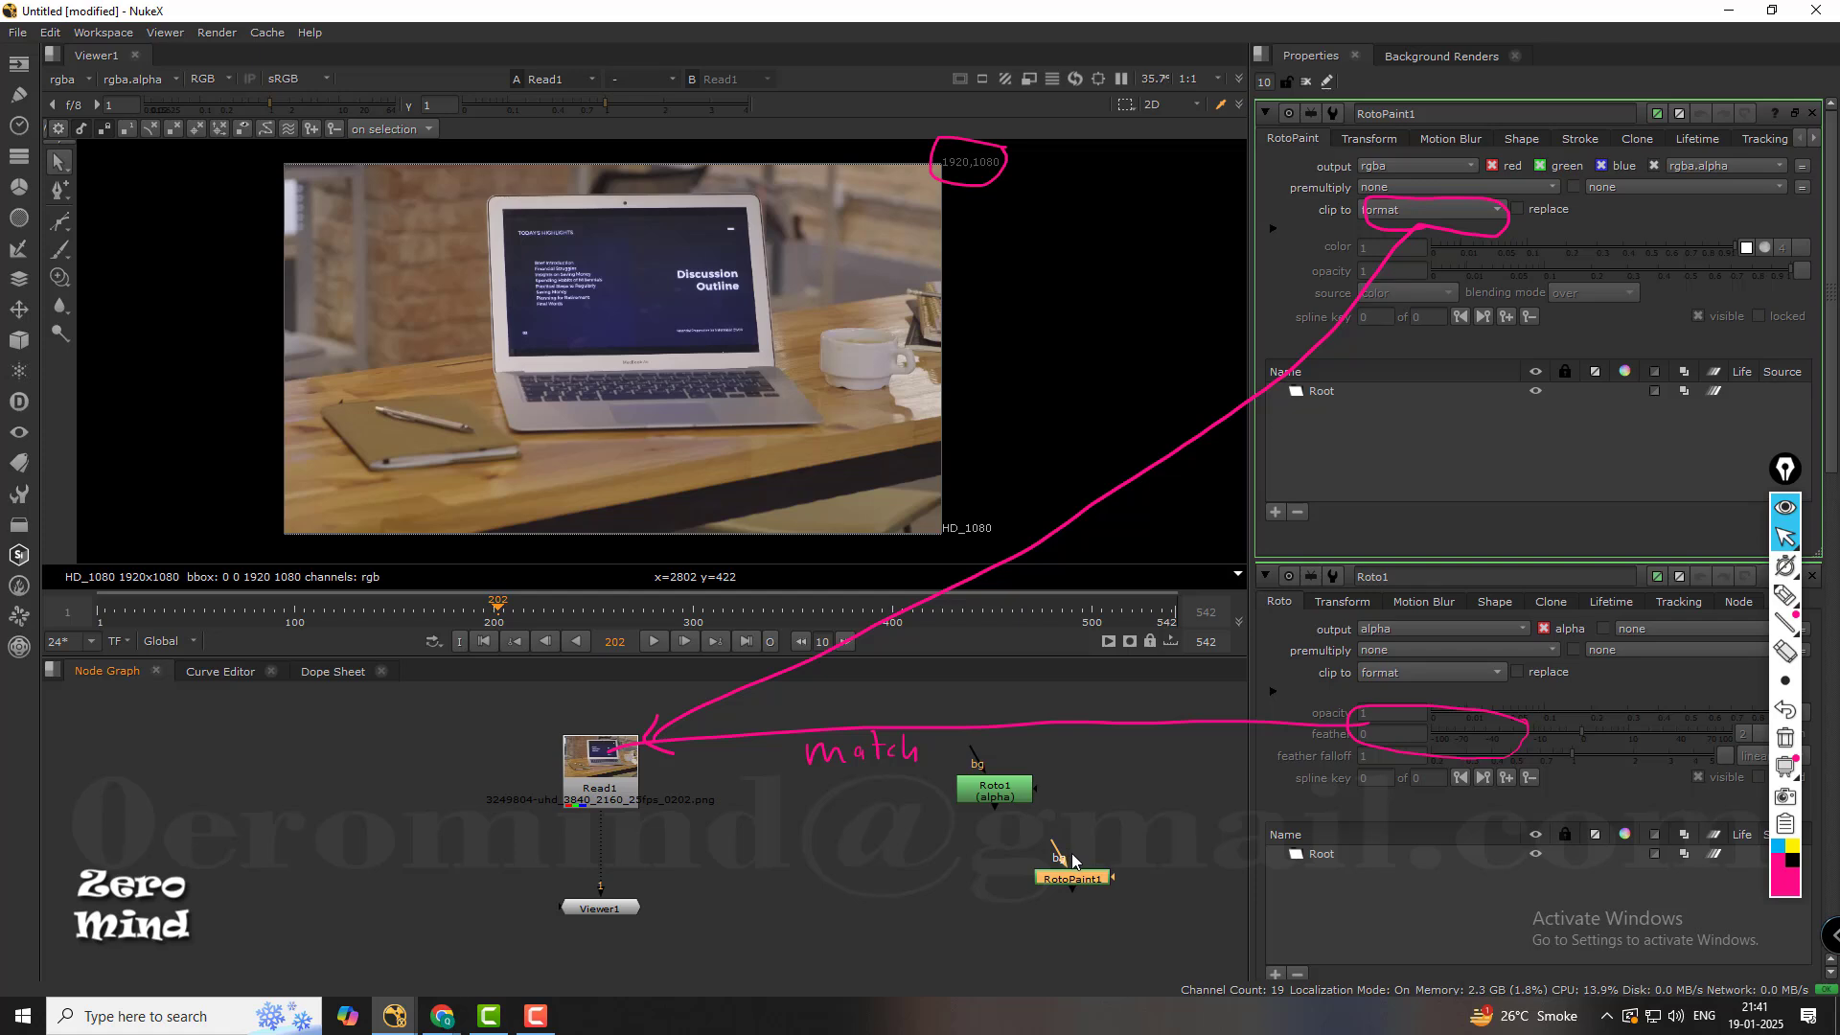
pyautogui.moveTo(1084, 879); pyautogui.dragTo(1112, 860)
# Add an unconnected Constant node and place it between the Read1 and Roto nodes.
pyautogui.click(996, 866)
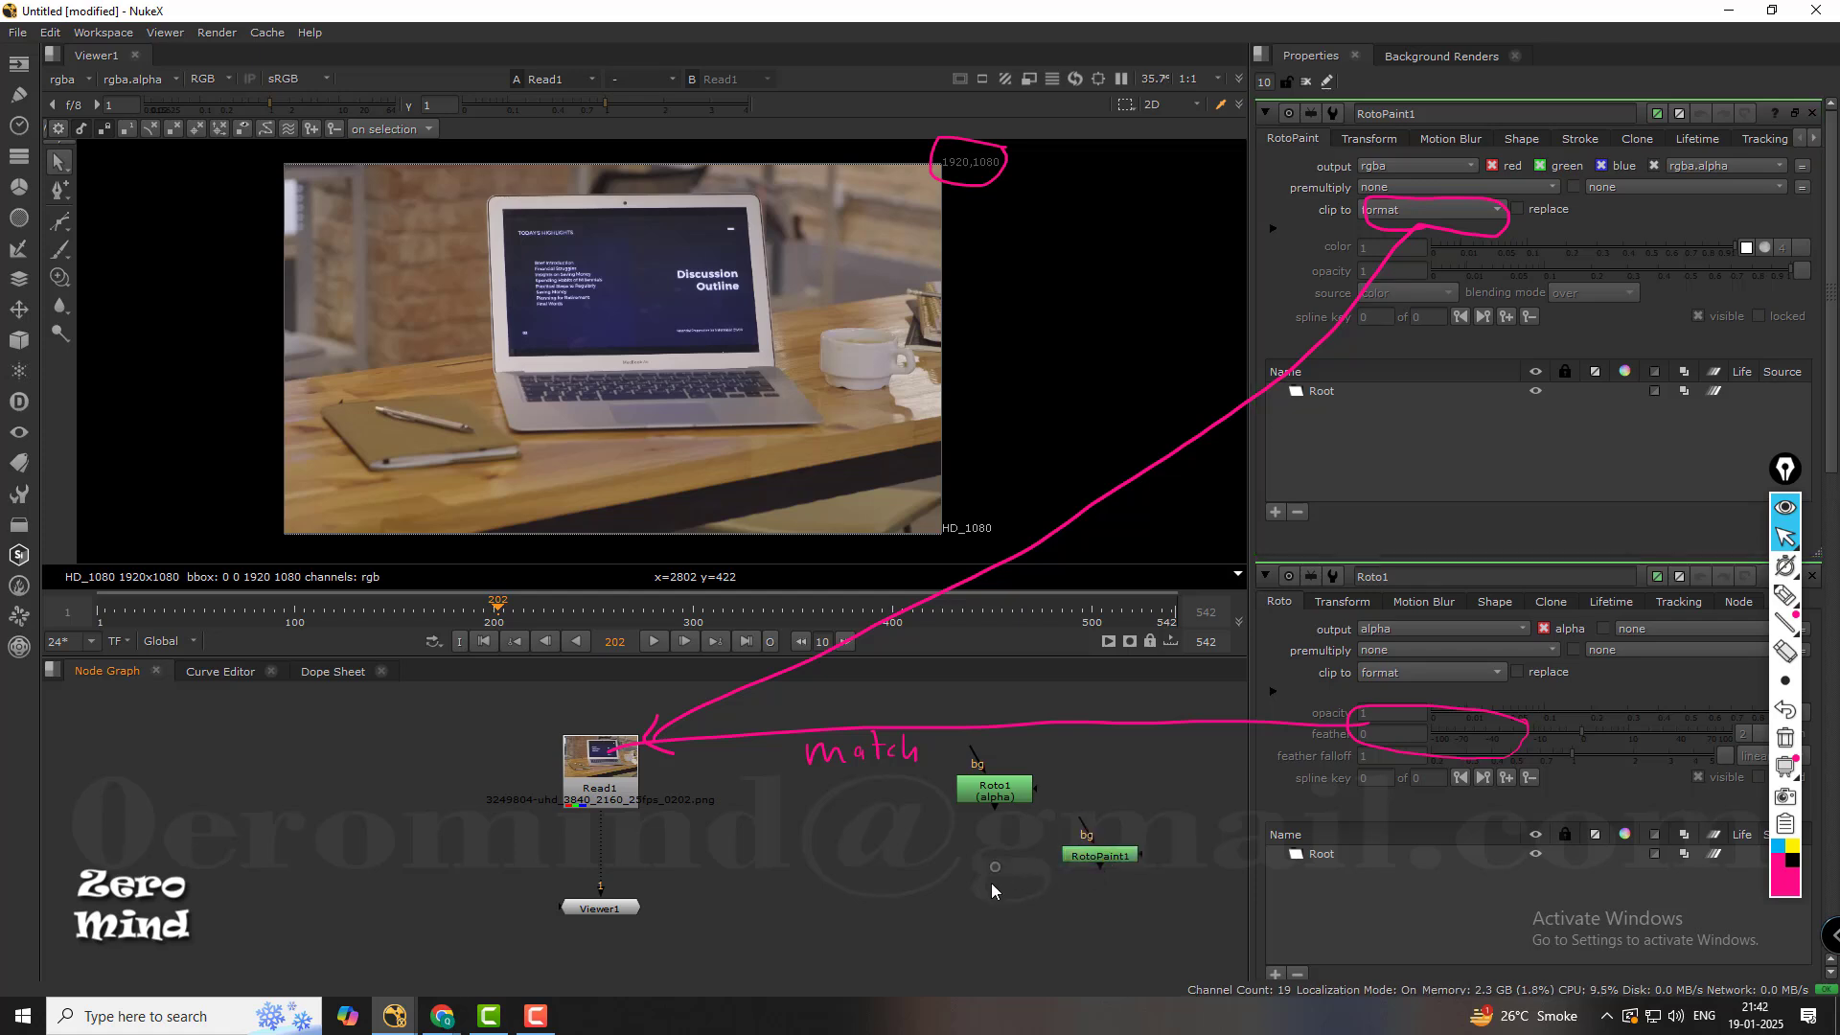
pyautogui.press('Tab')
pyautogui.write('C')
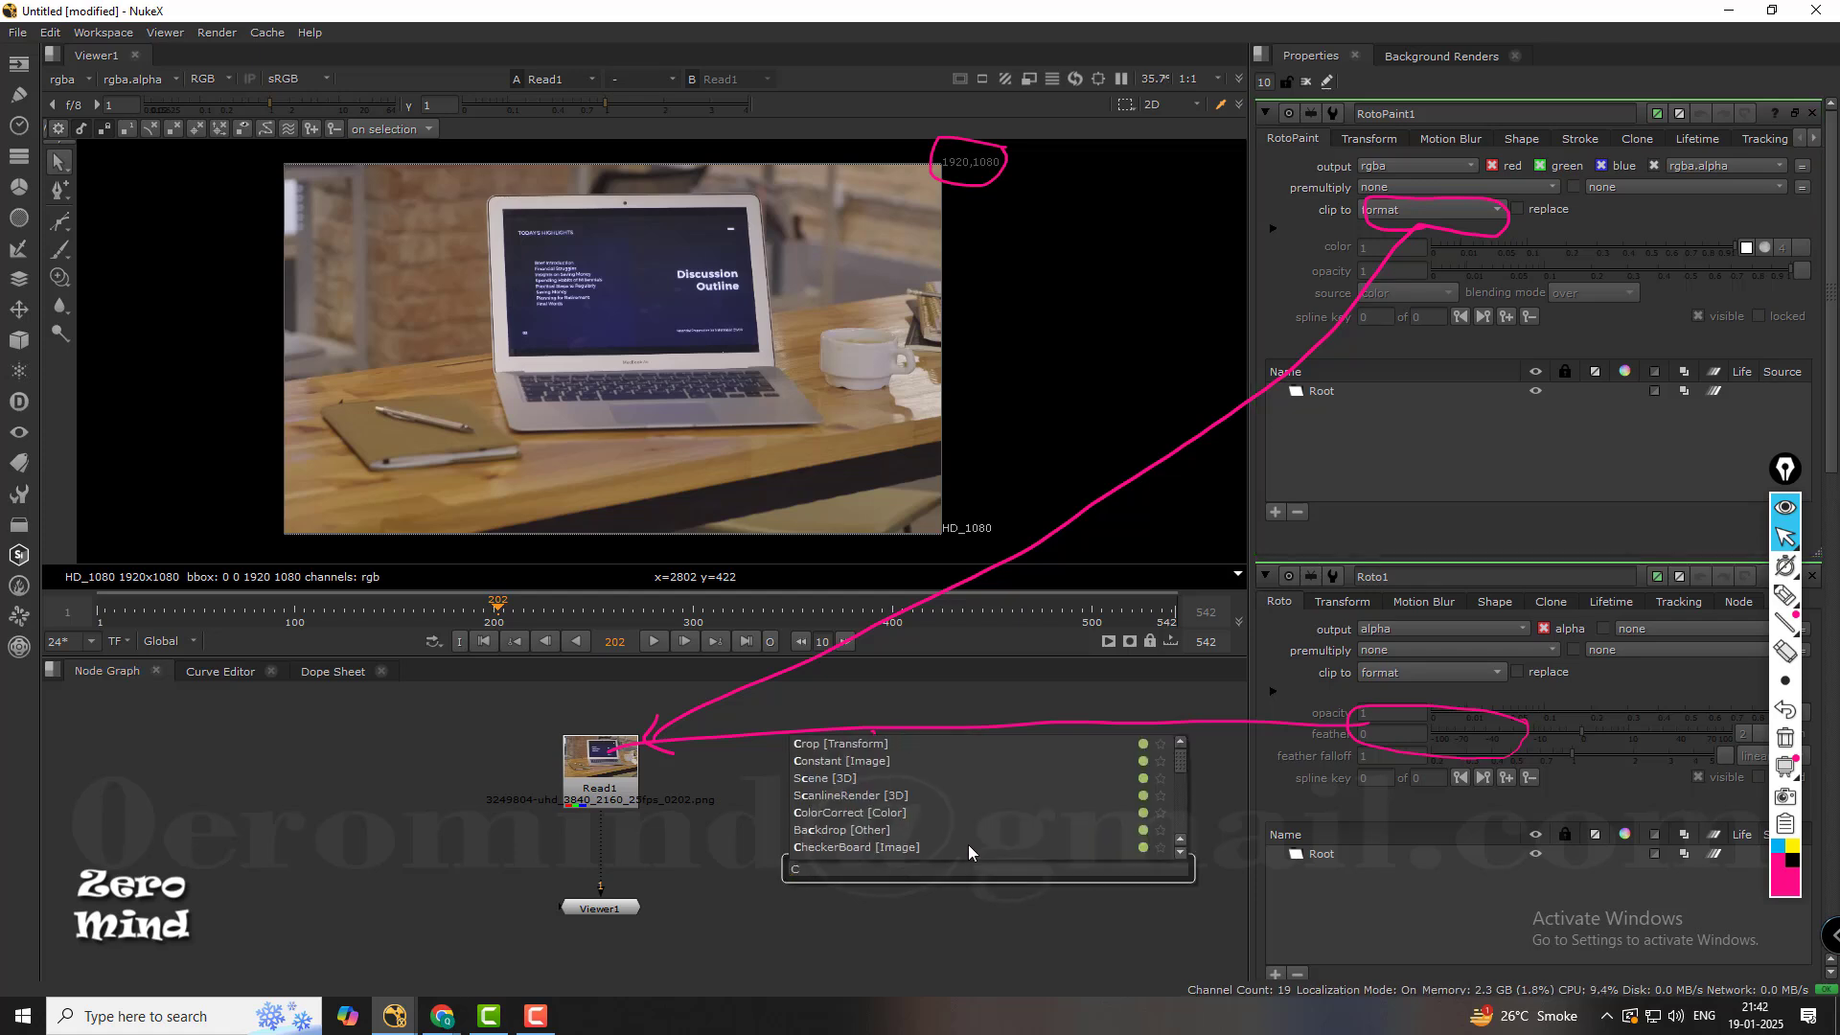
pyautogui.write('ONS')
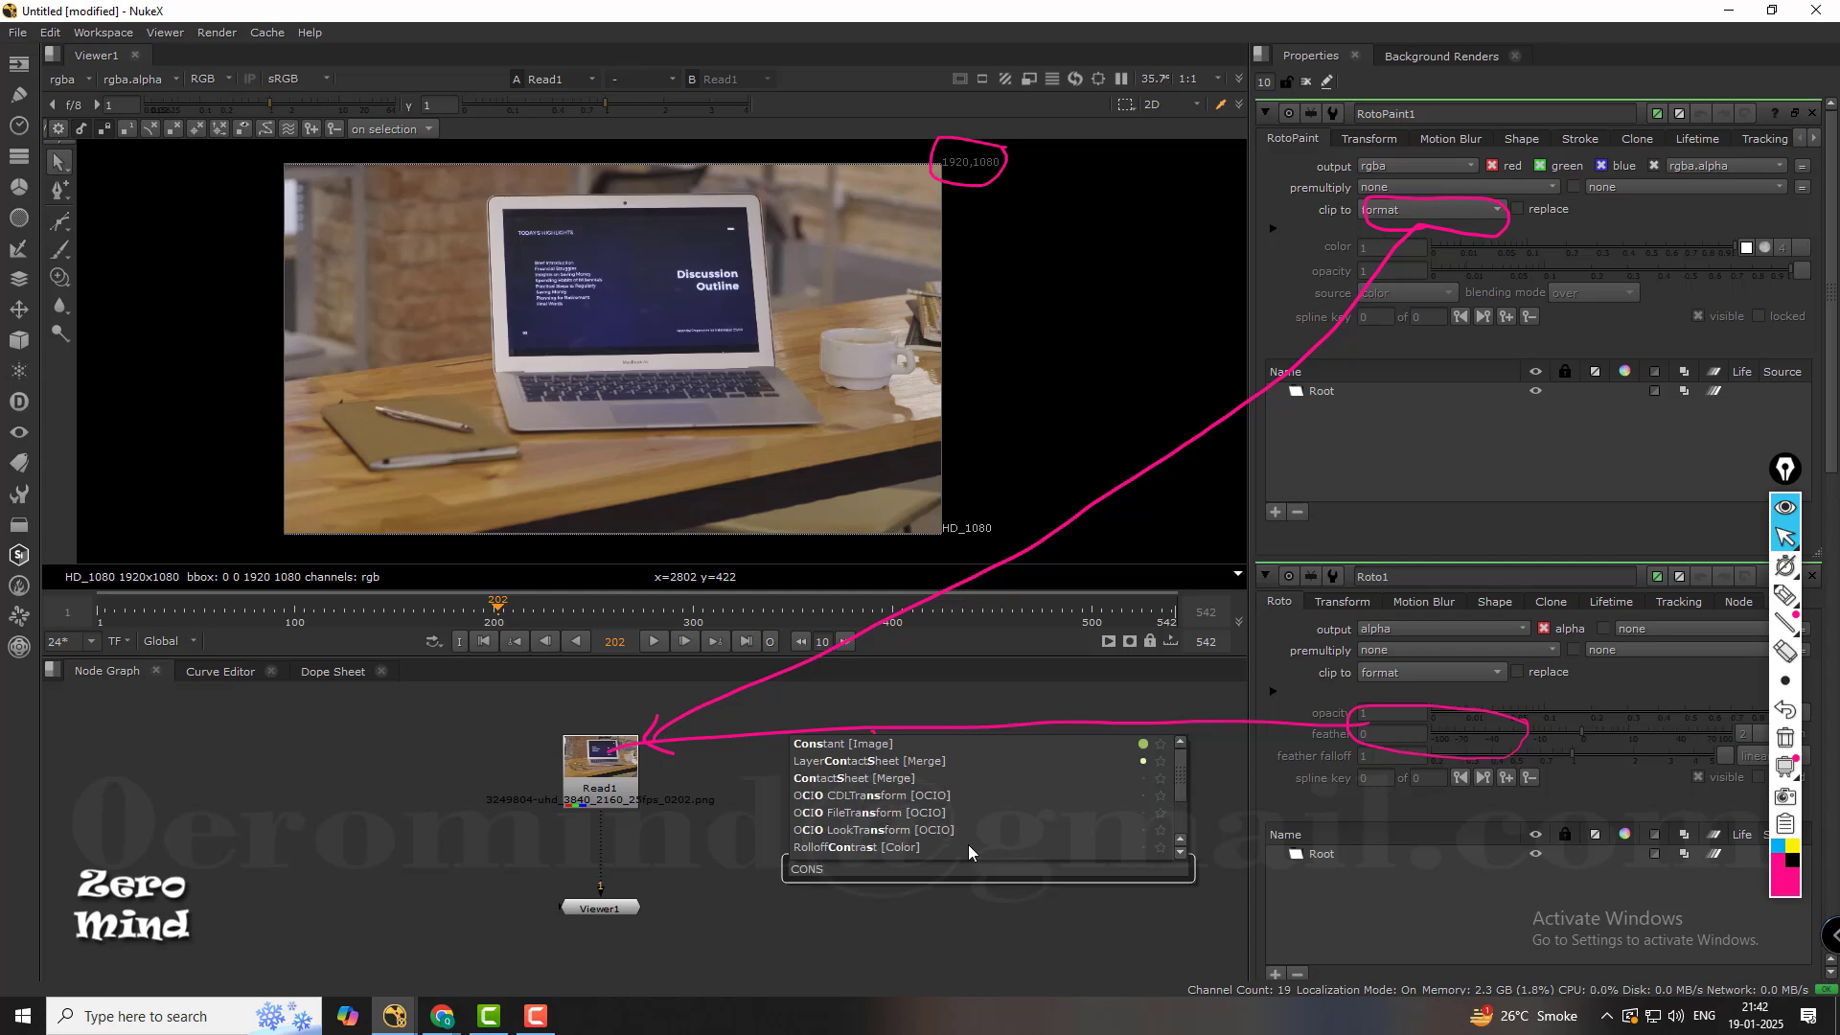
pyautogui.click(807, 751)
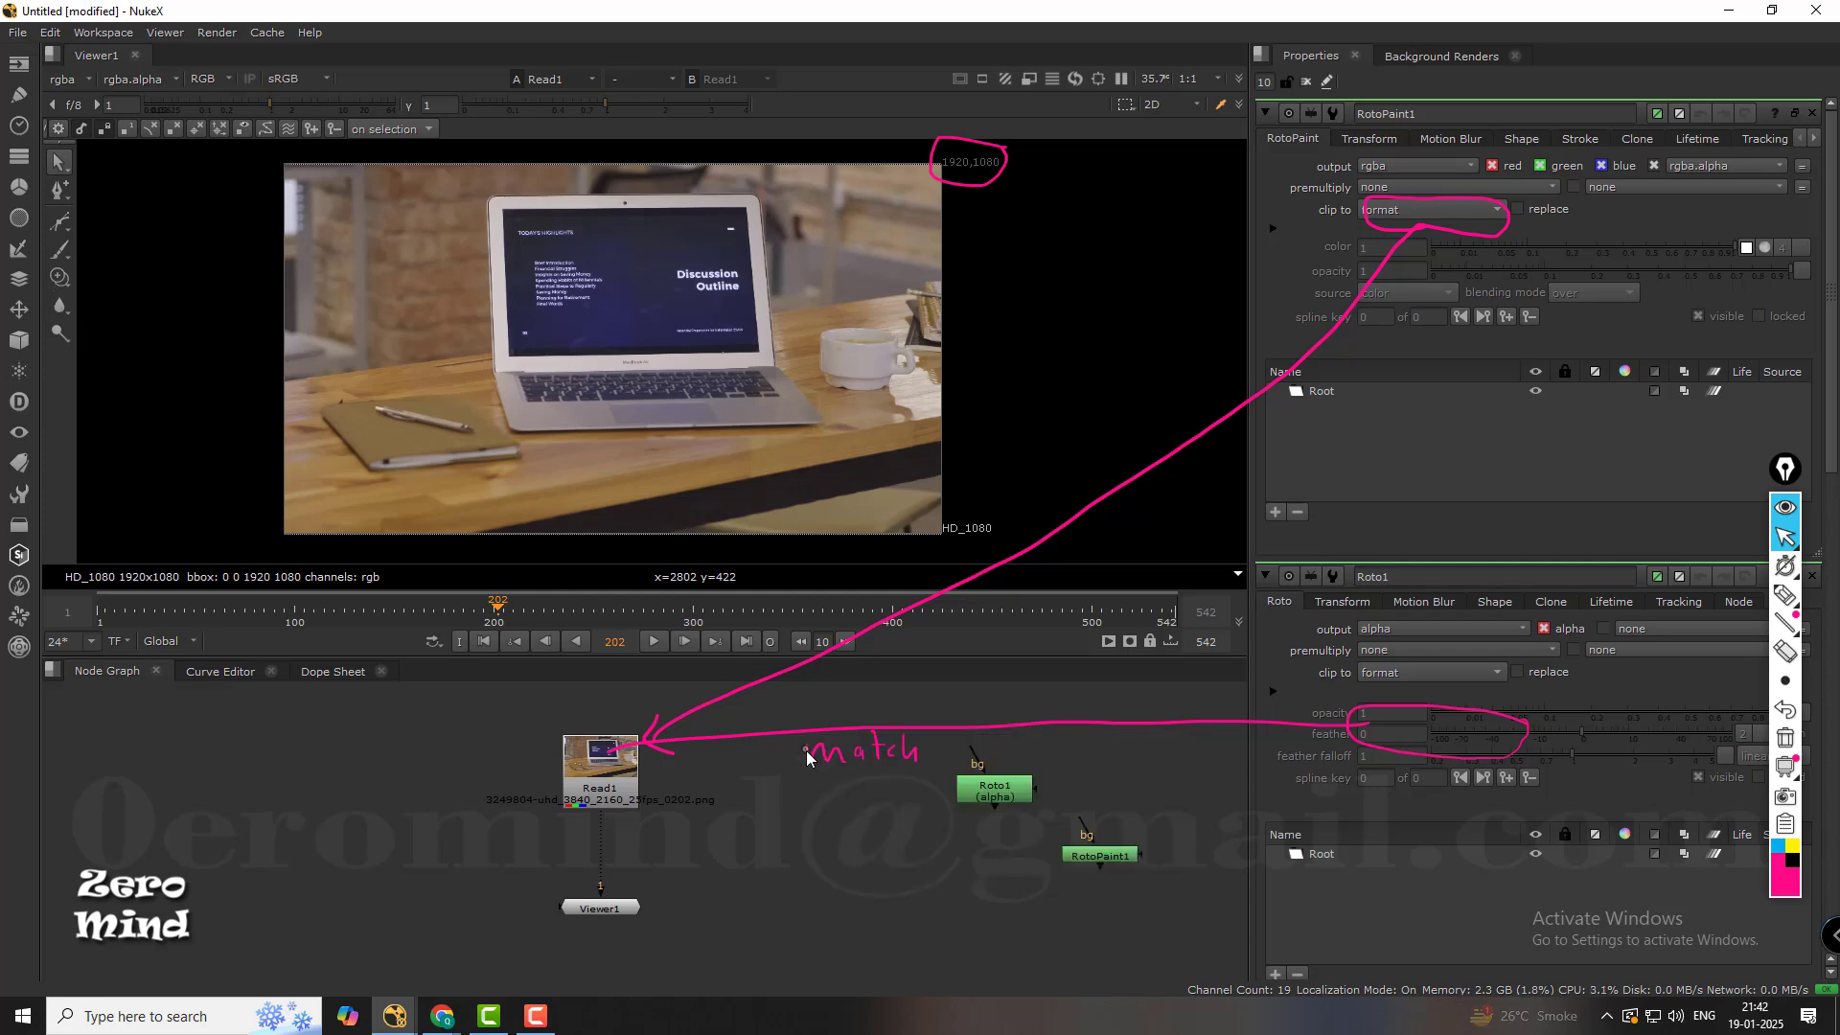
pyautogui.moveTo(1004, 871); pyautogui.dragTo(880, 843)
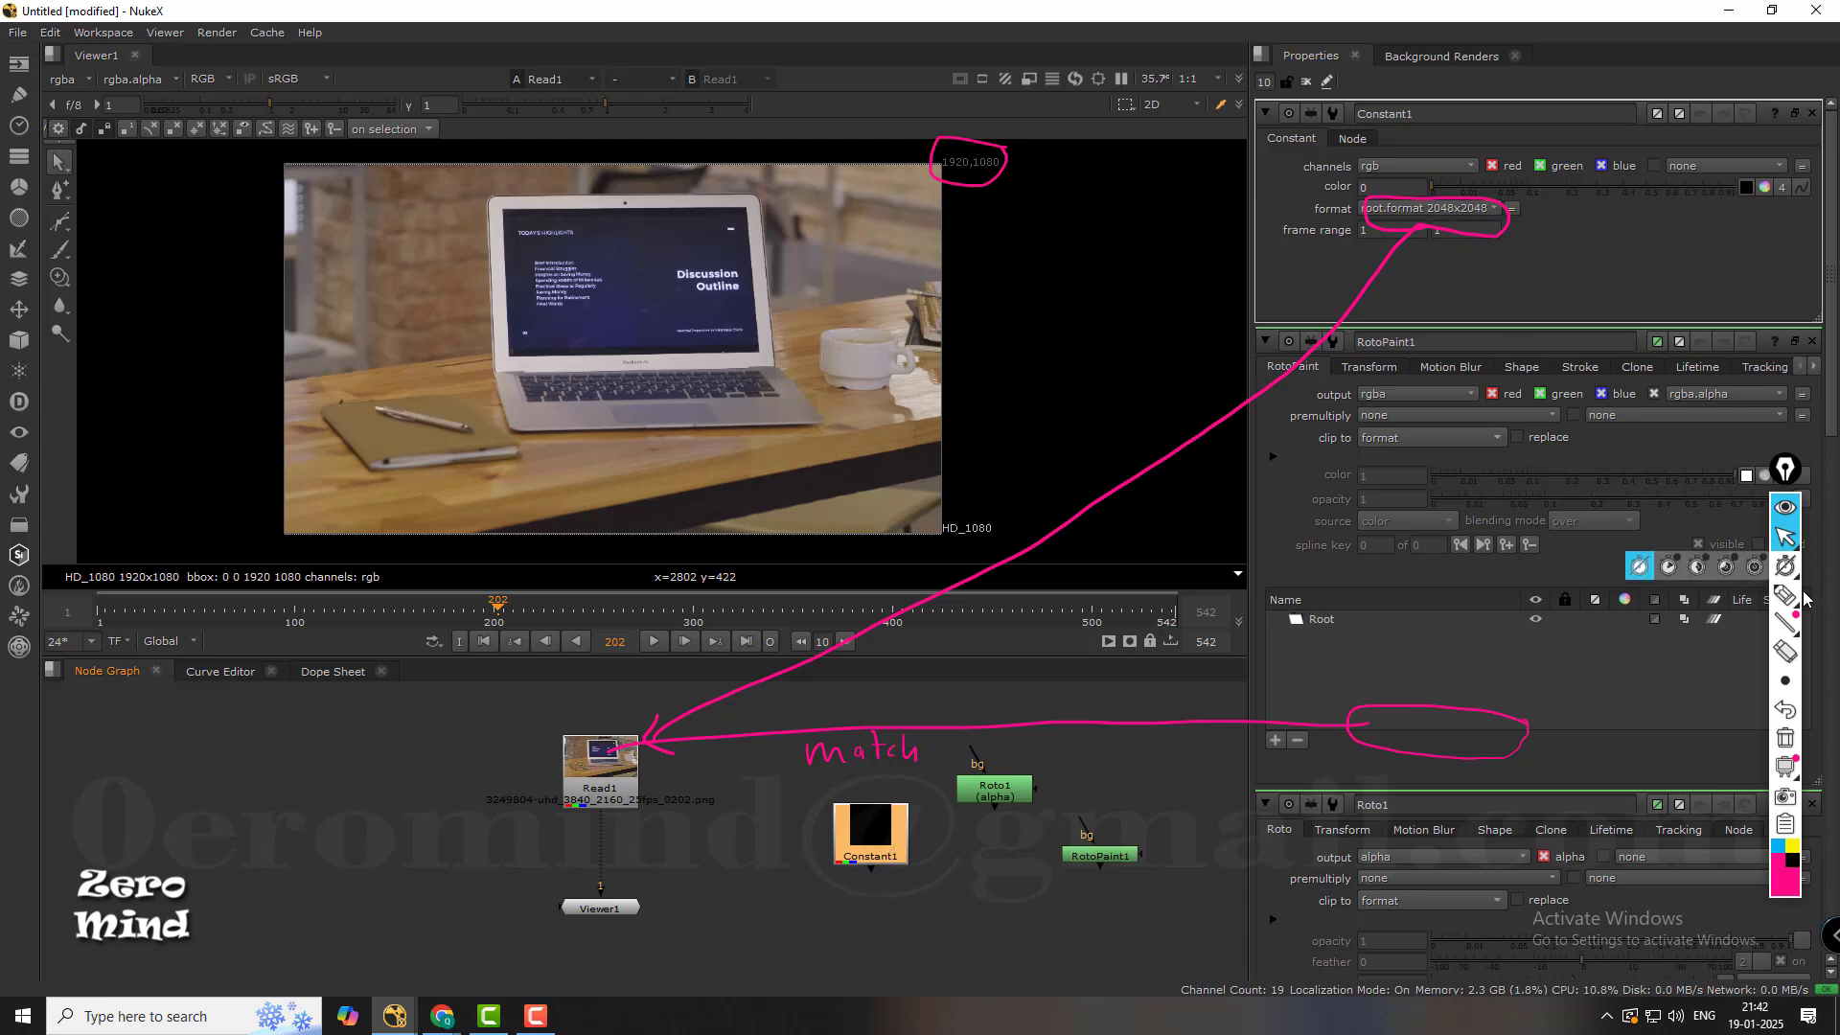
# Erase the pink circles around the formats, the arrows to the Read1 node and the word "match".
pyautogui.click(1784, 652)
pyautogui.click(1497, 232)
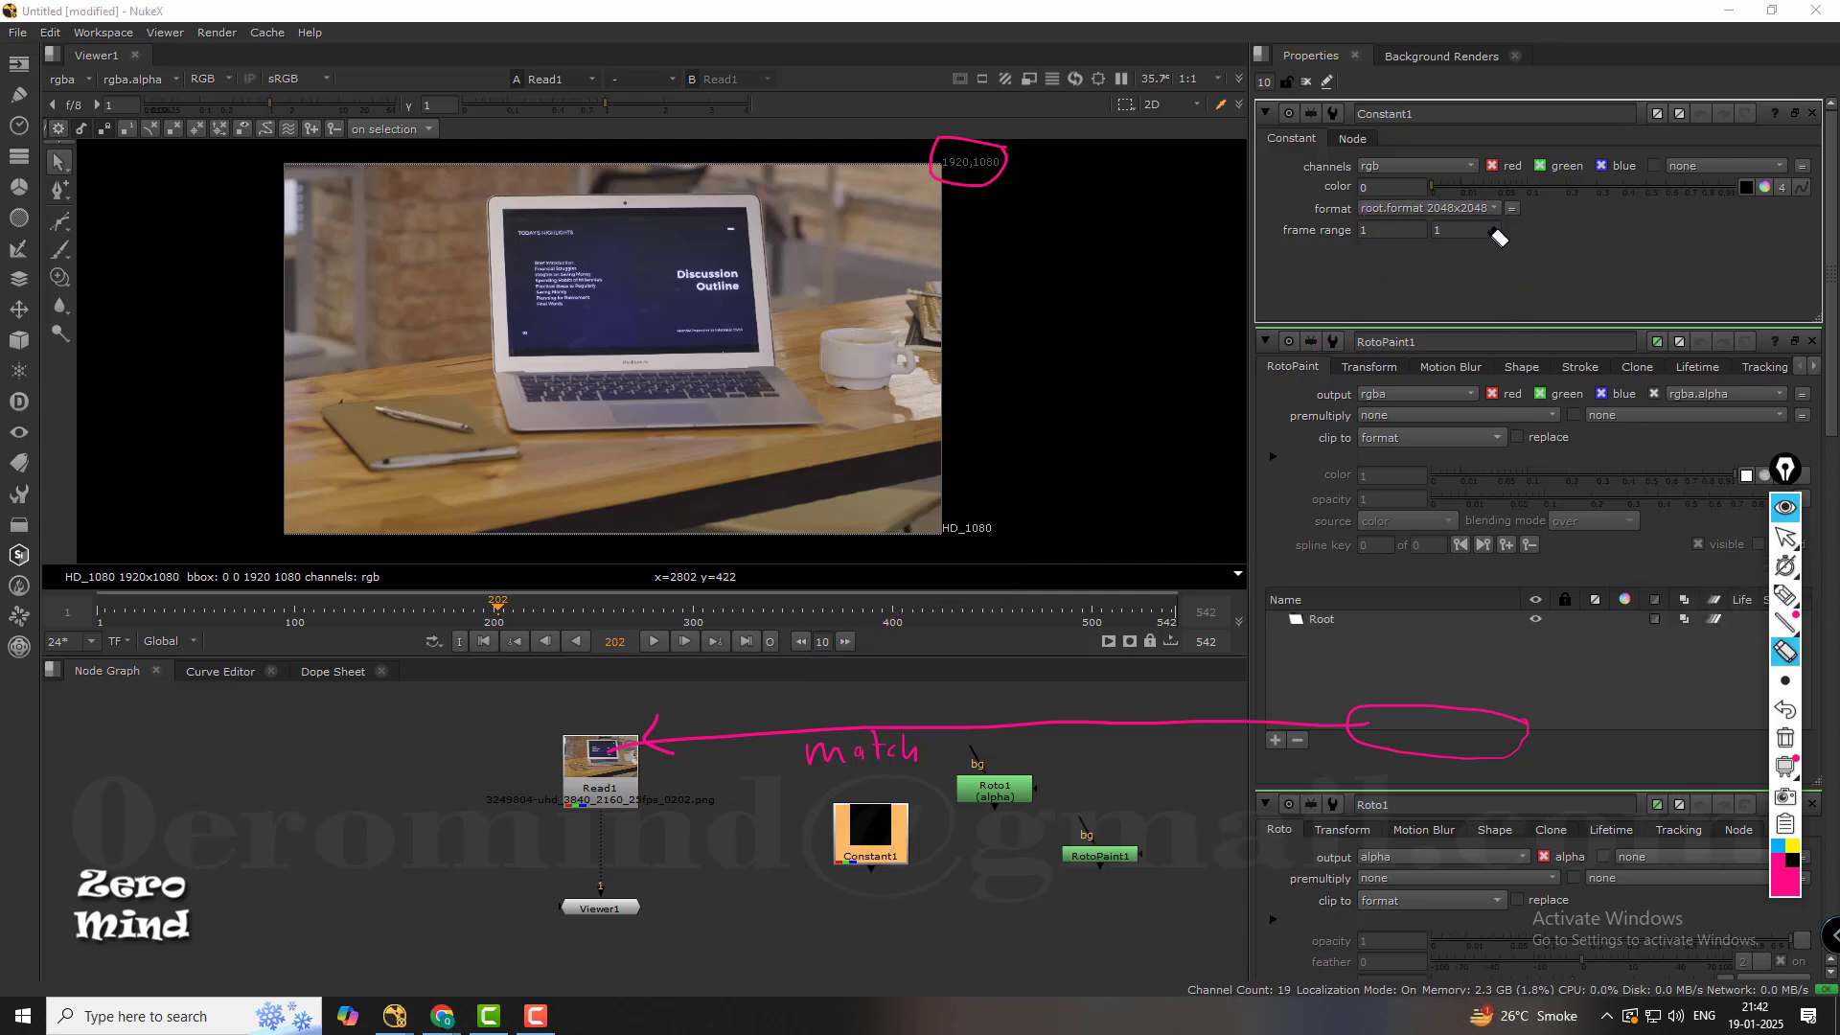
pyautogui.click(1360, 716)
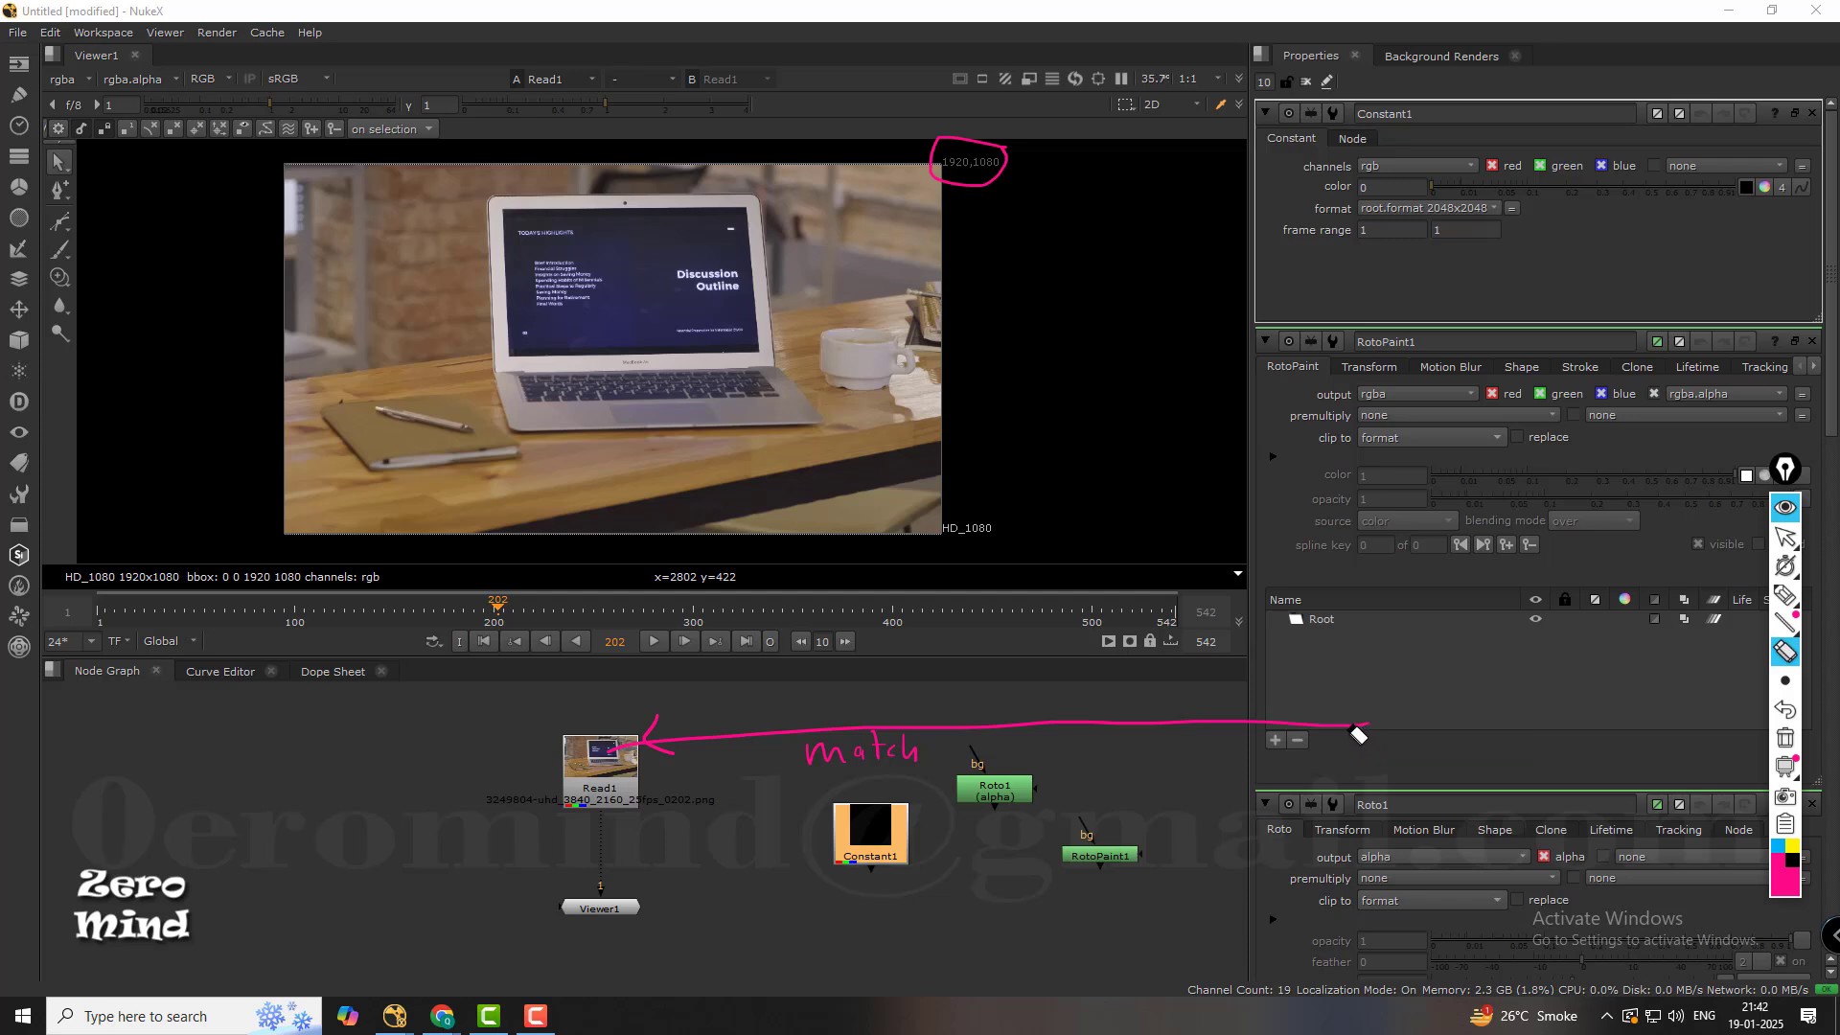
pyautogui.click(1354, 723)
pyautogui.click(669, 745)
pyautogui.click(871, 752)
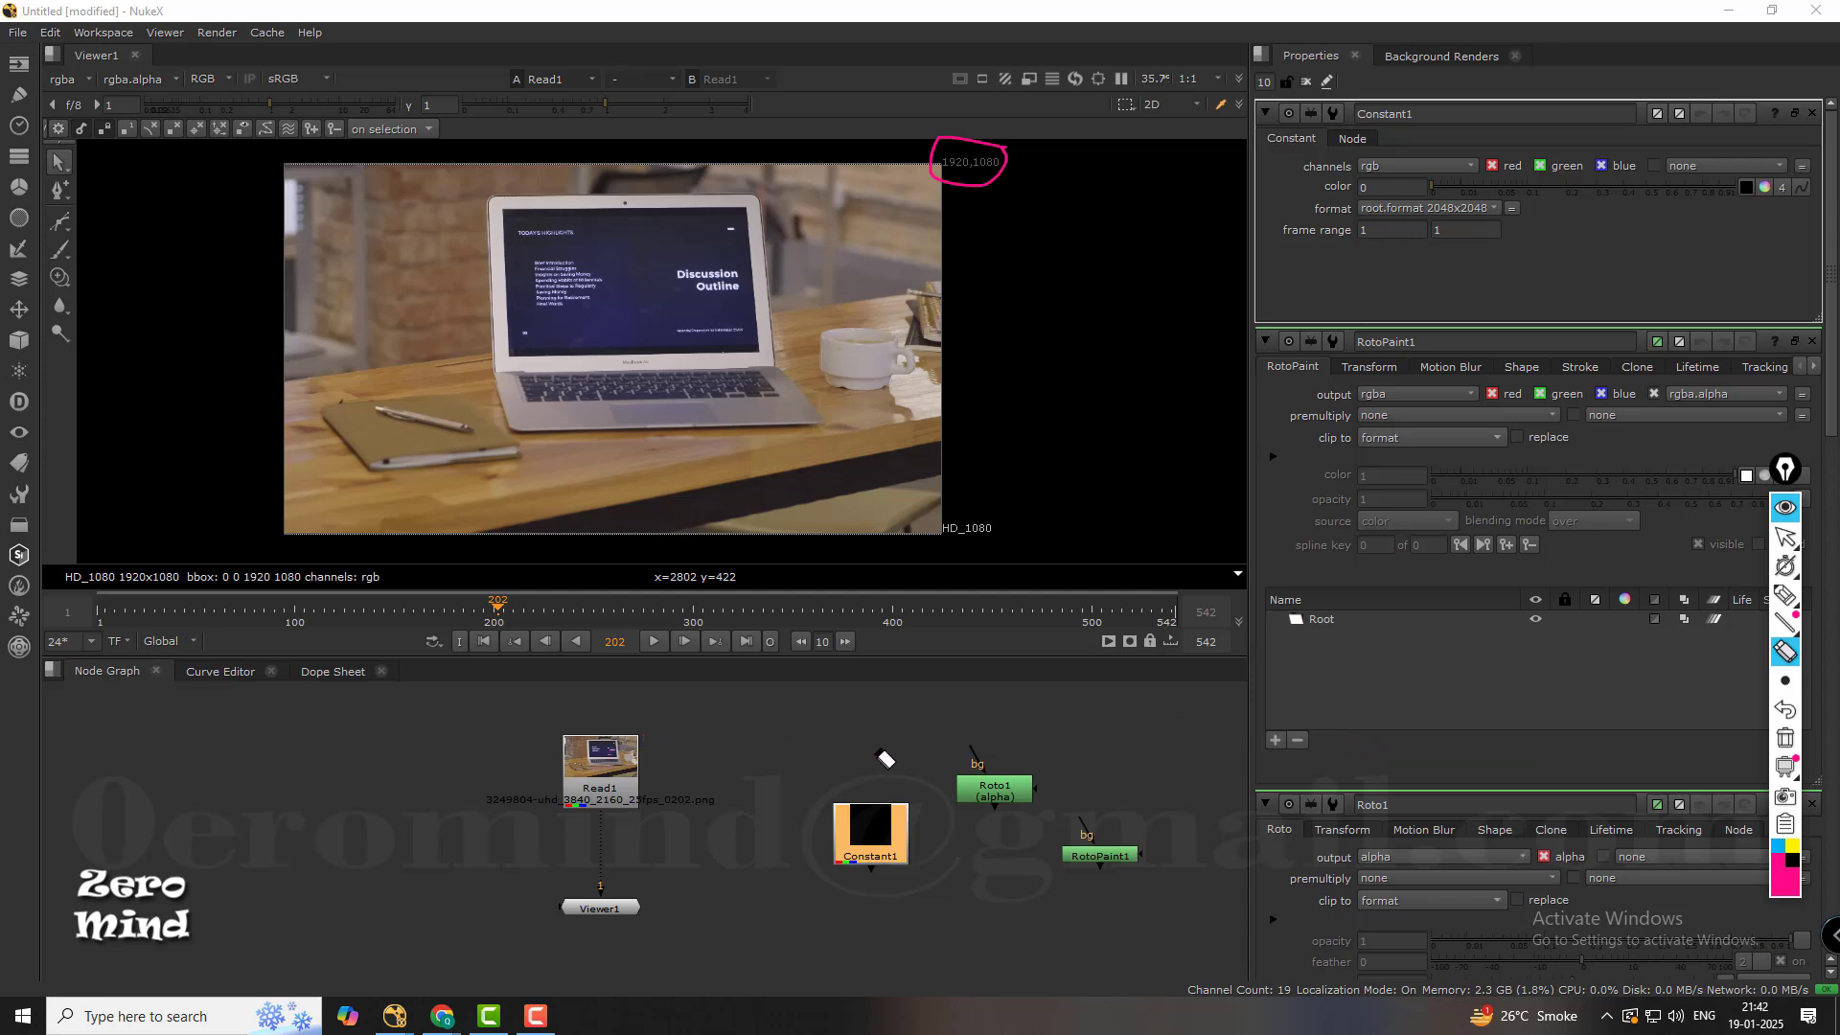
pyautogui.click(1785, 538)
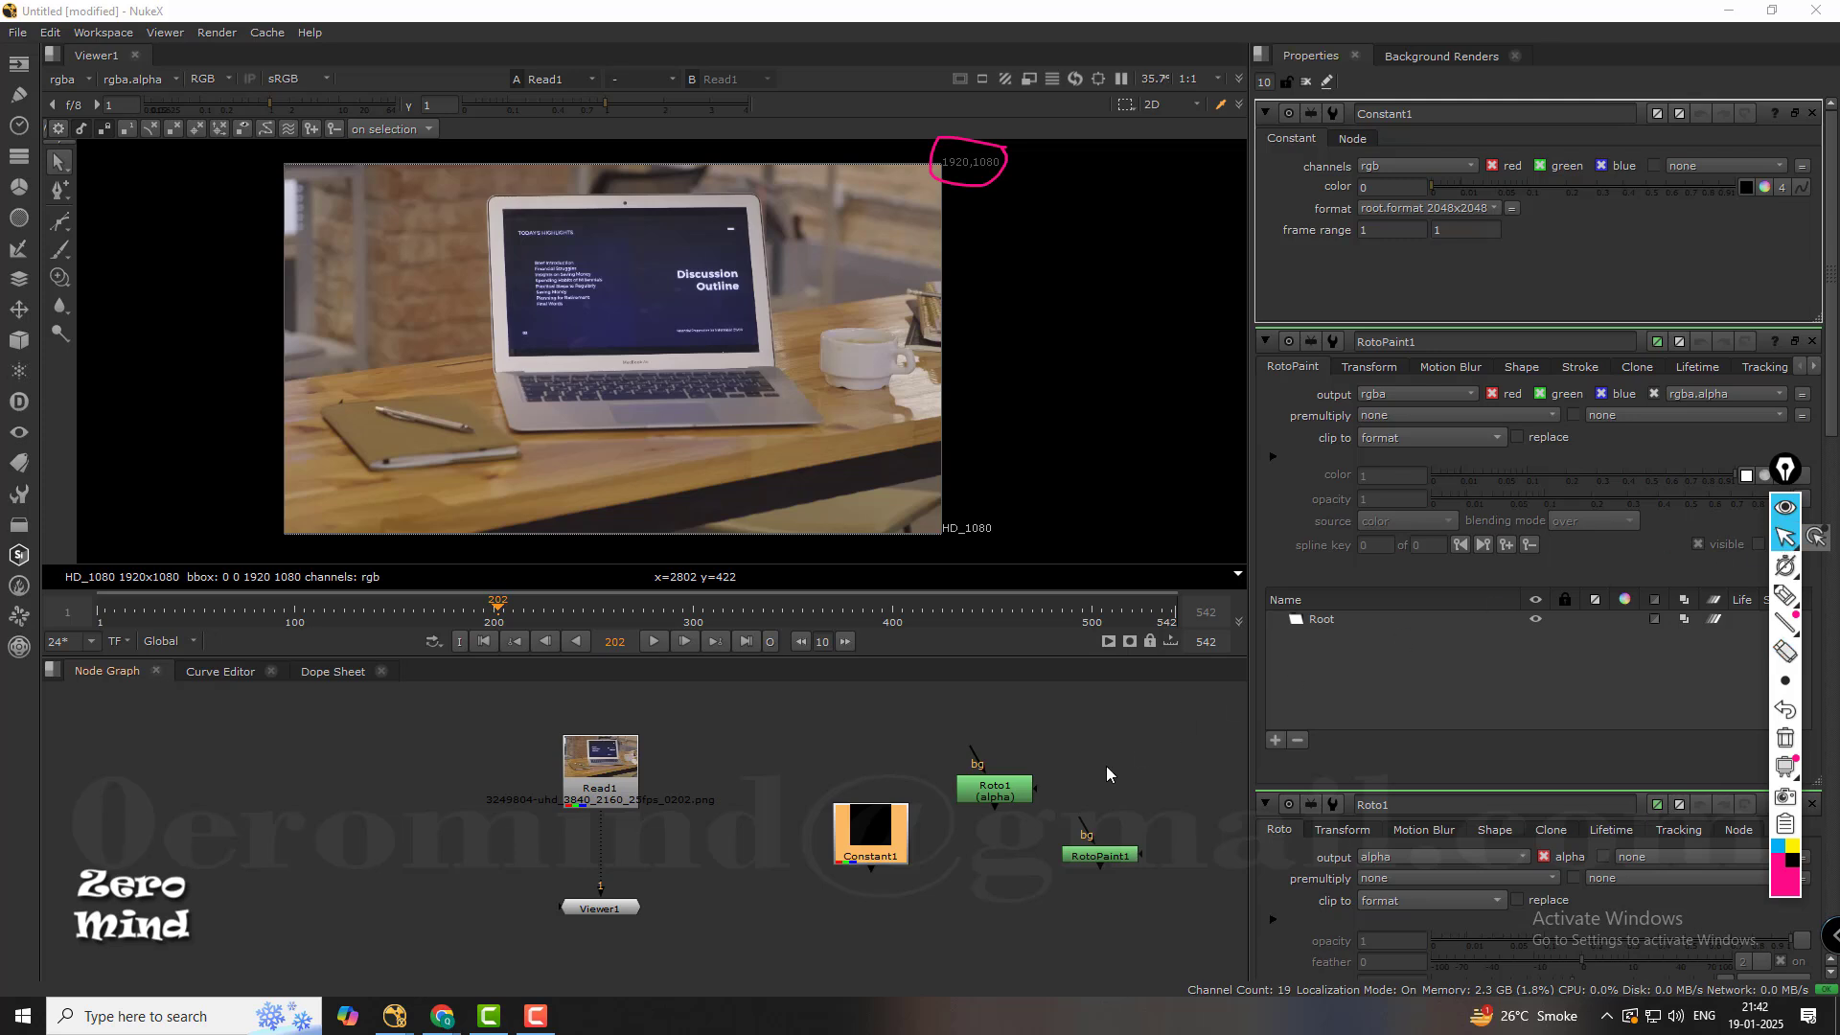
# Delete the Constant, Roto and RotoPaint nodes and erase the pink circle around the viewer's resolution label.
pyautogui.moveTo(1159, 755); pyautogui.dragTo(766, 888)
pyautogui.press('Delete')
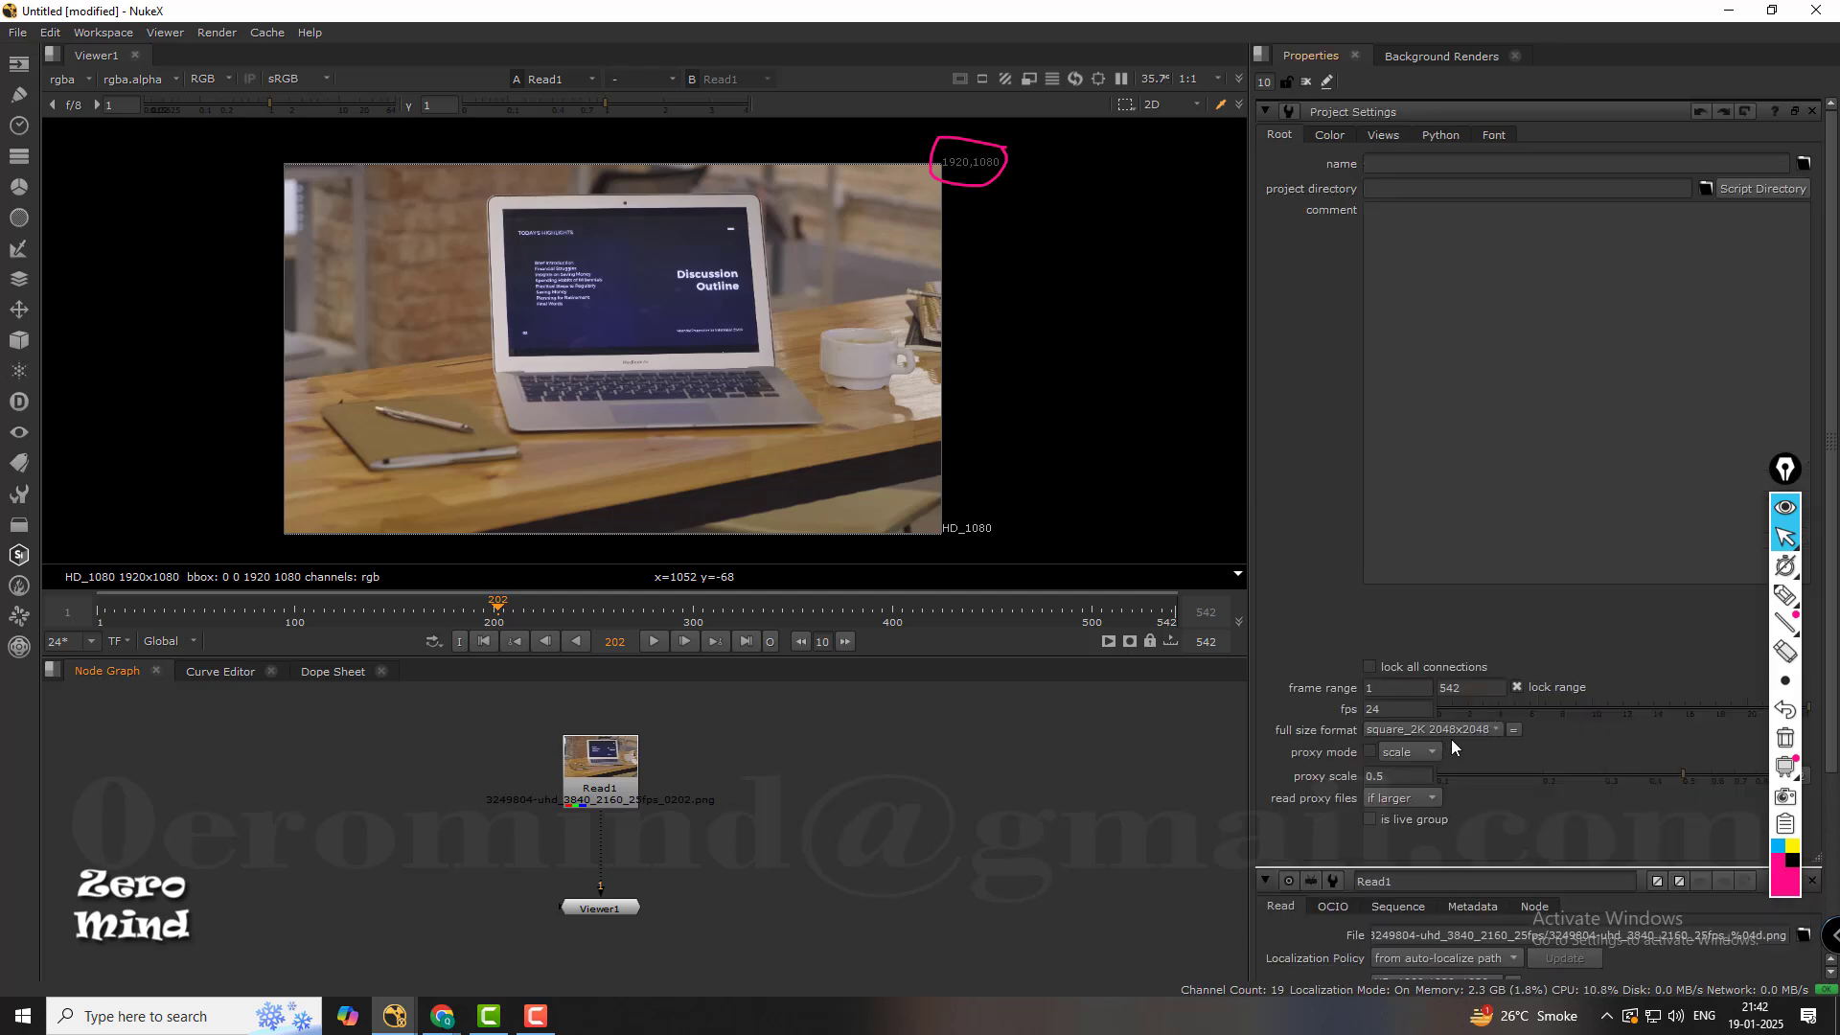
pyautogui.click(1786, 653)
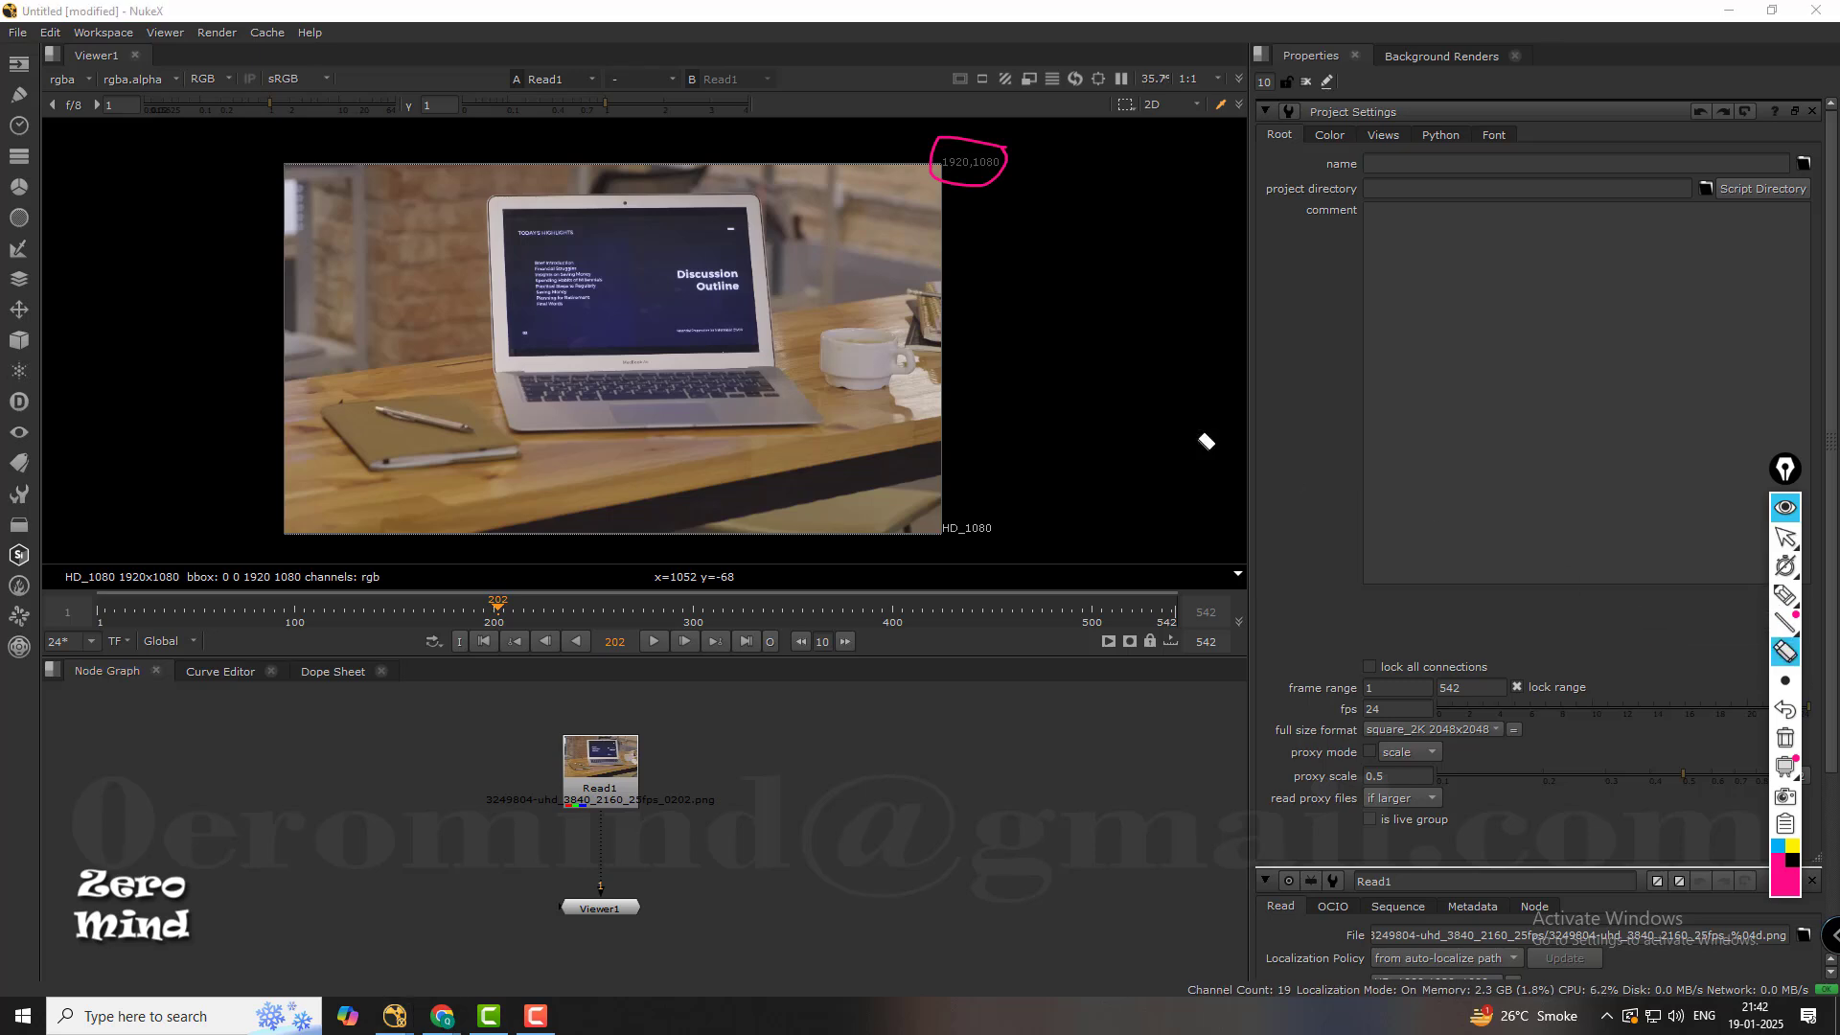
pyautogui.click(997, 188)
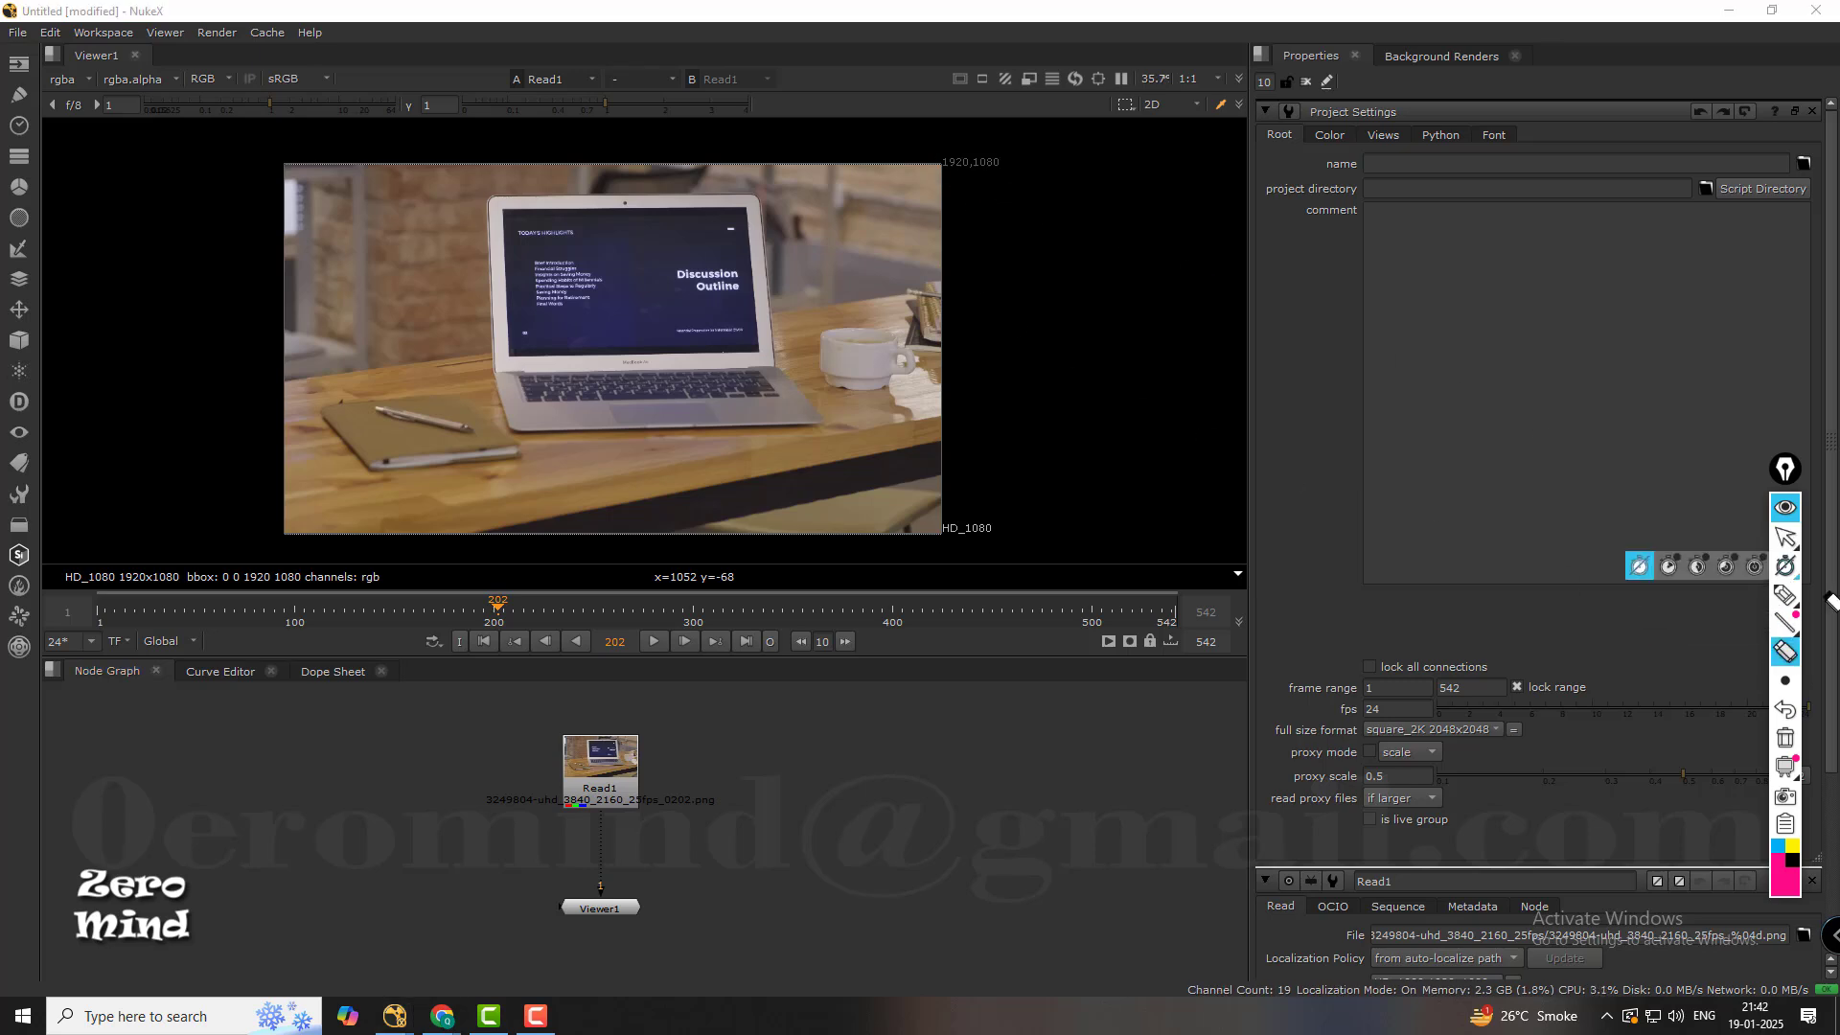
pyautogui.click(1785, 537)
# Set the project's full size format to HD_1080 1920x1080 and its frame rate to 25 fps.
pyautogui.click(1497, 730)
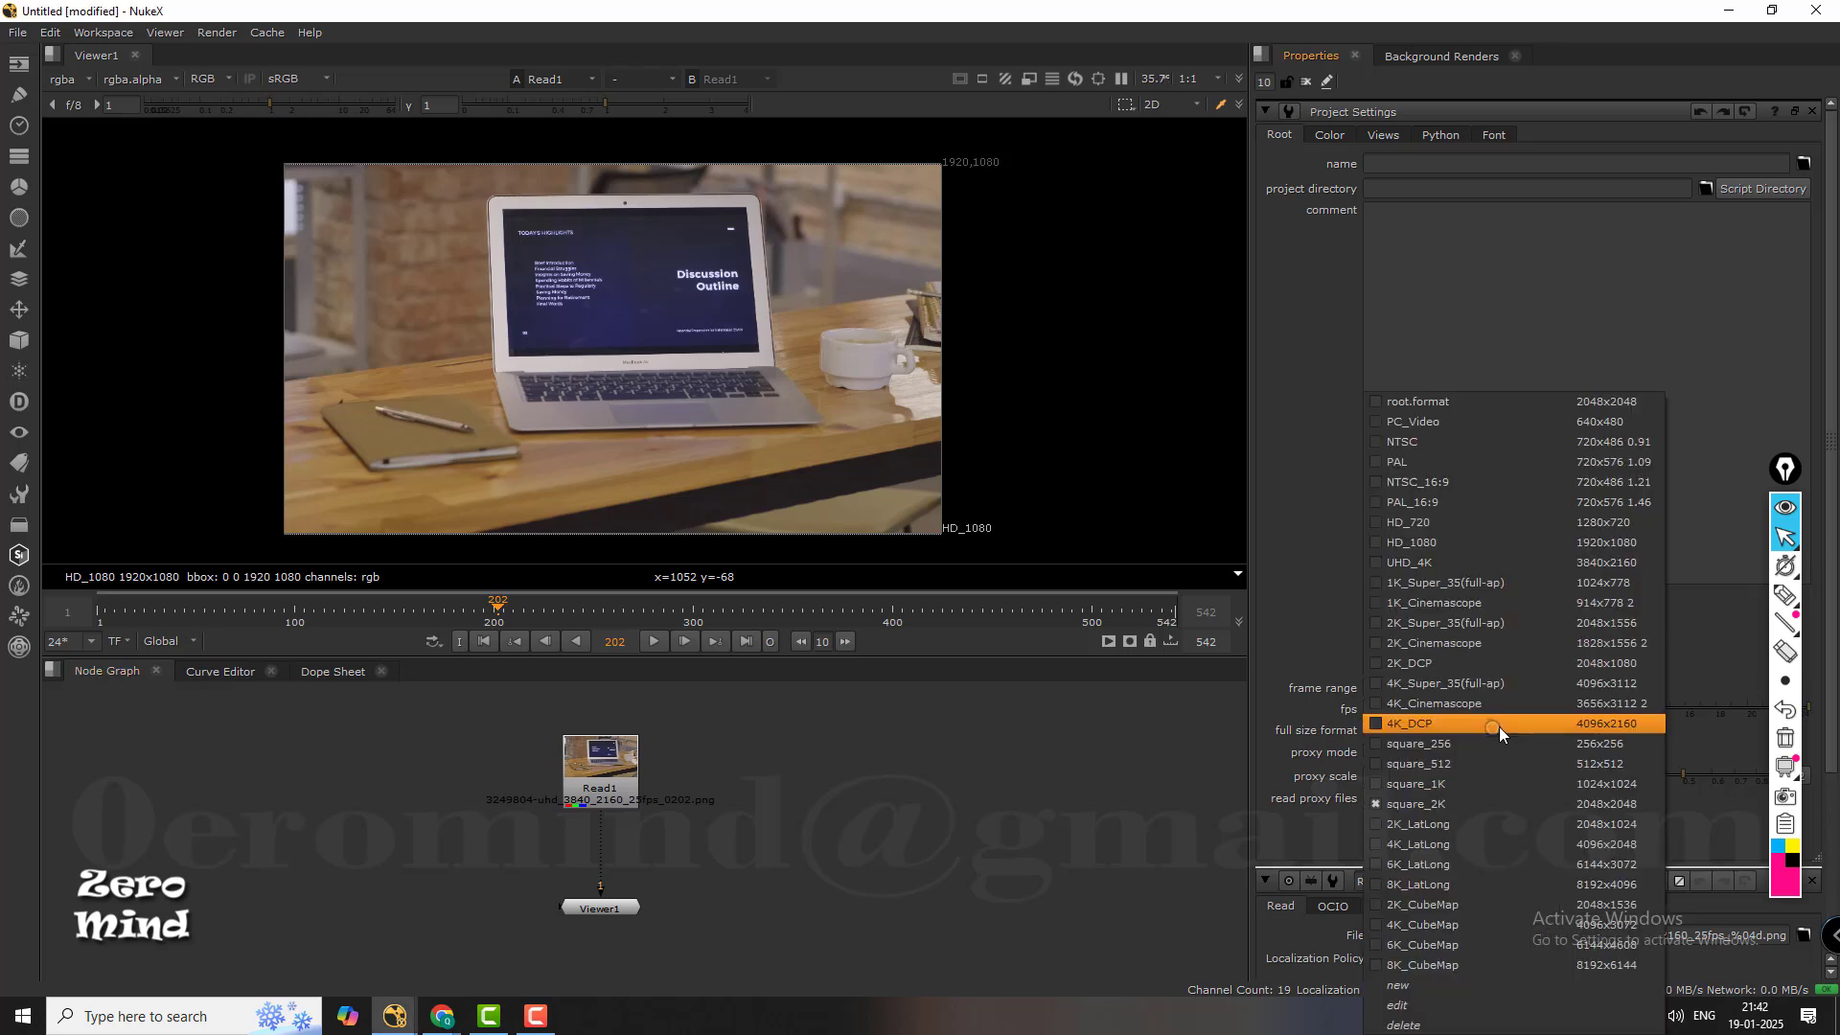
pyautogui.click(1607, 544)
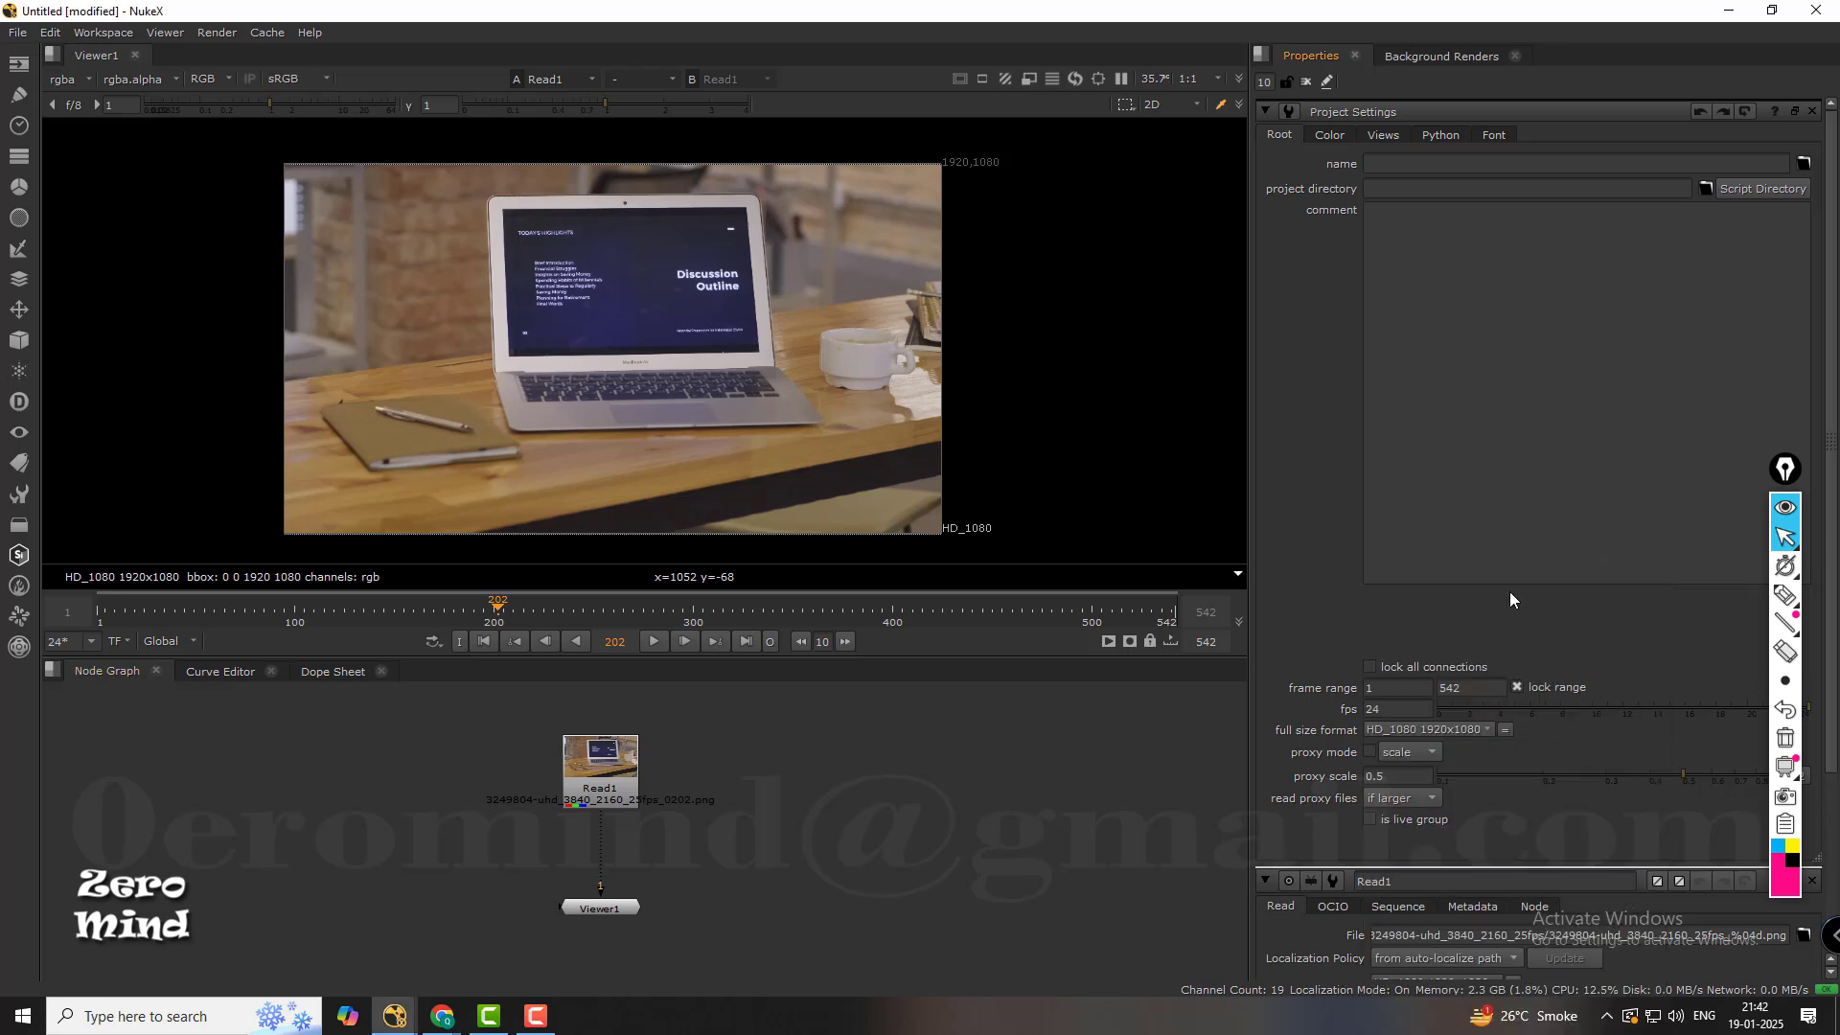
pyautogui.doubleClick(1384, 709)
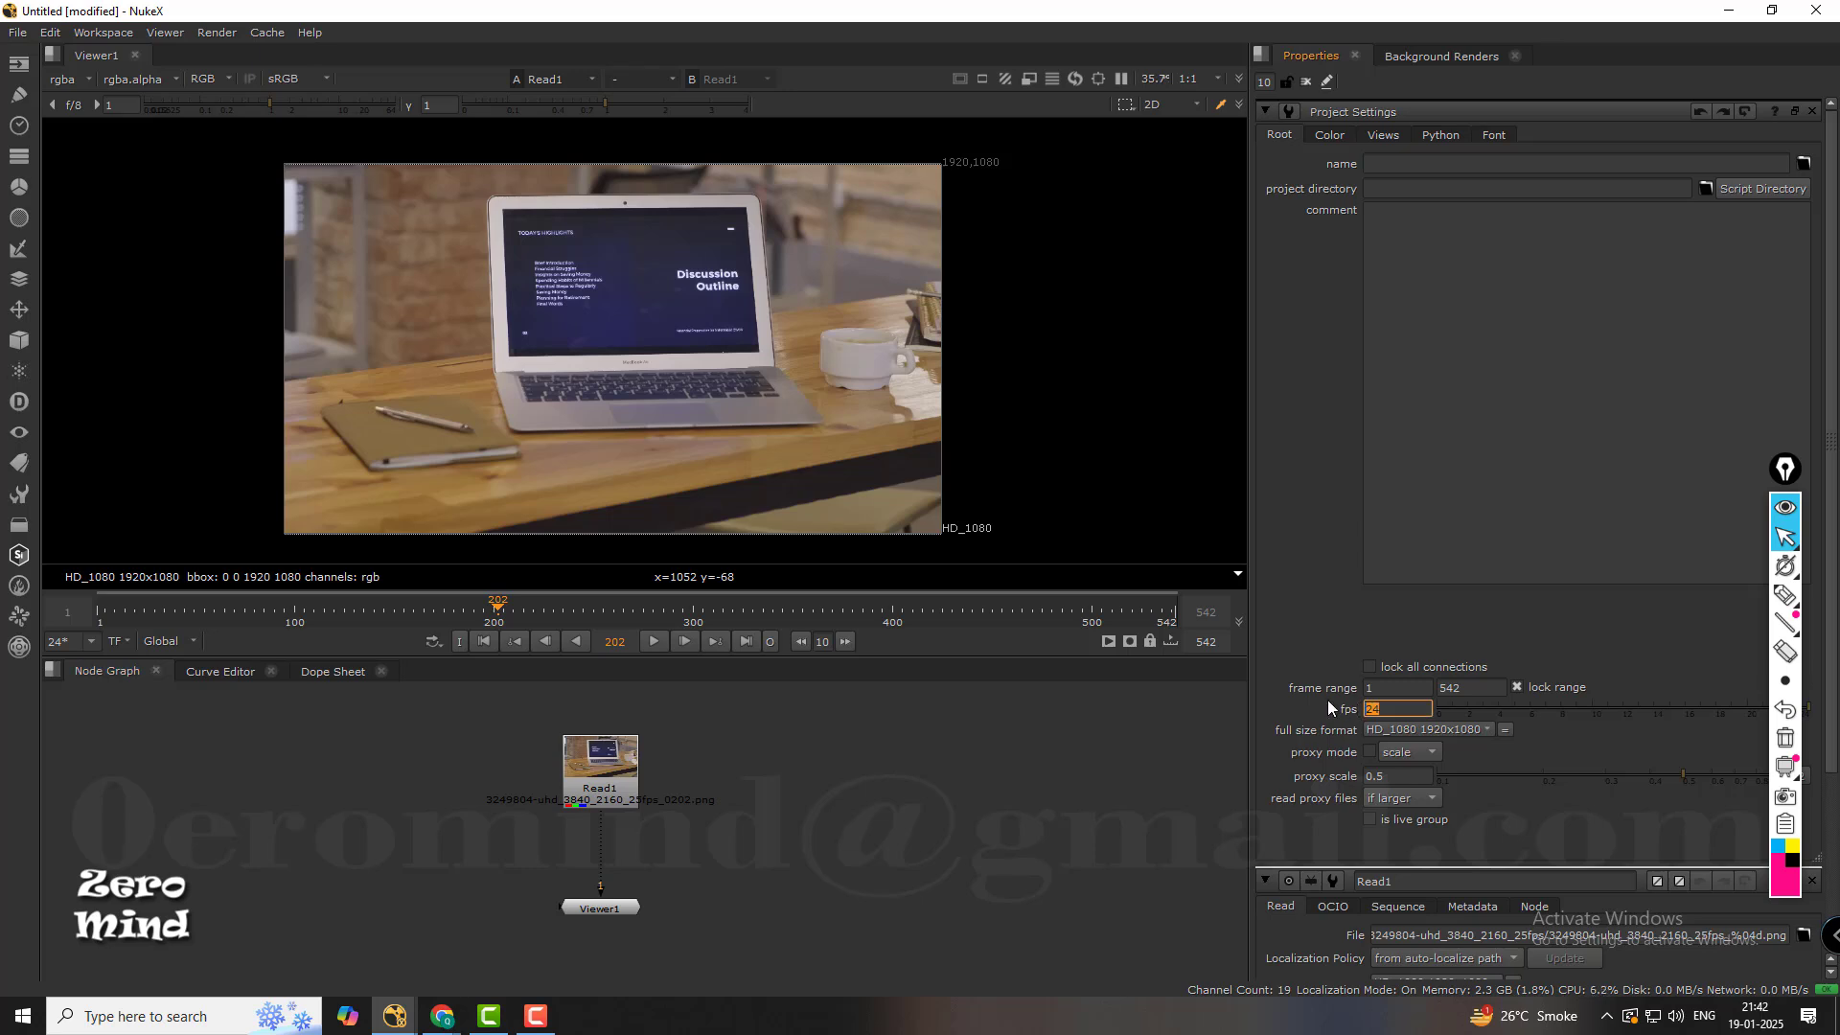
pyautogui.press('Return')
# Play the clip from the first frame, stop playback and scrub back to frame 124.
pyautogui.click(484, 643)
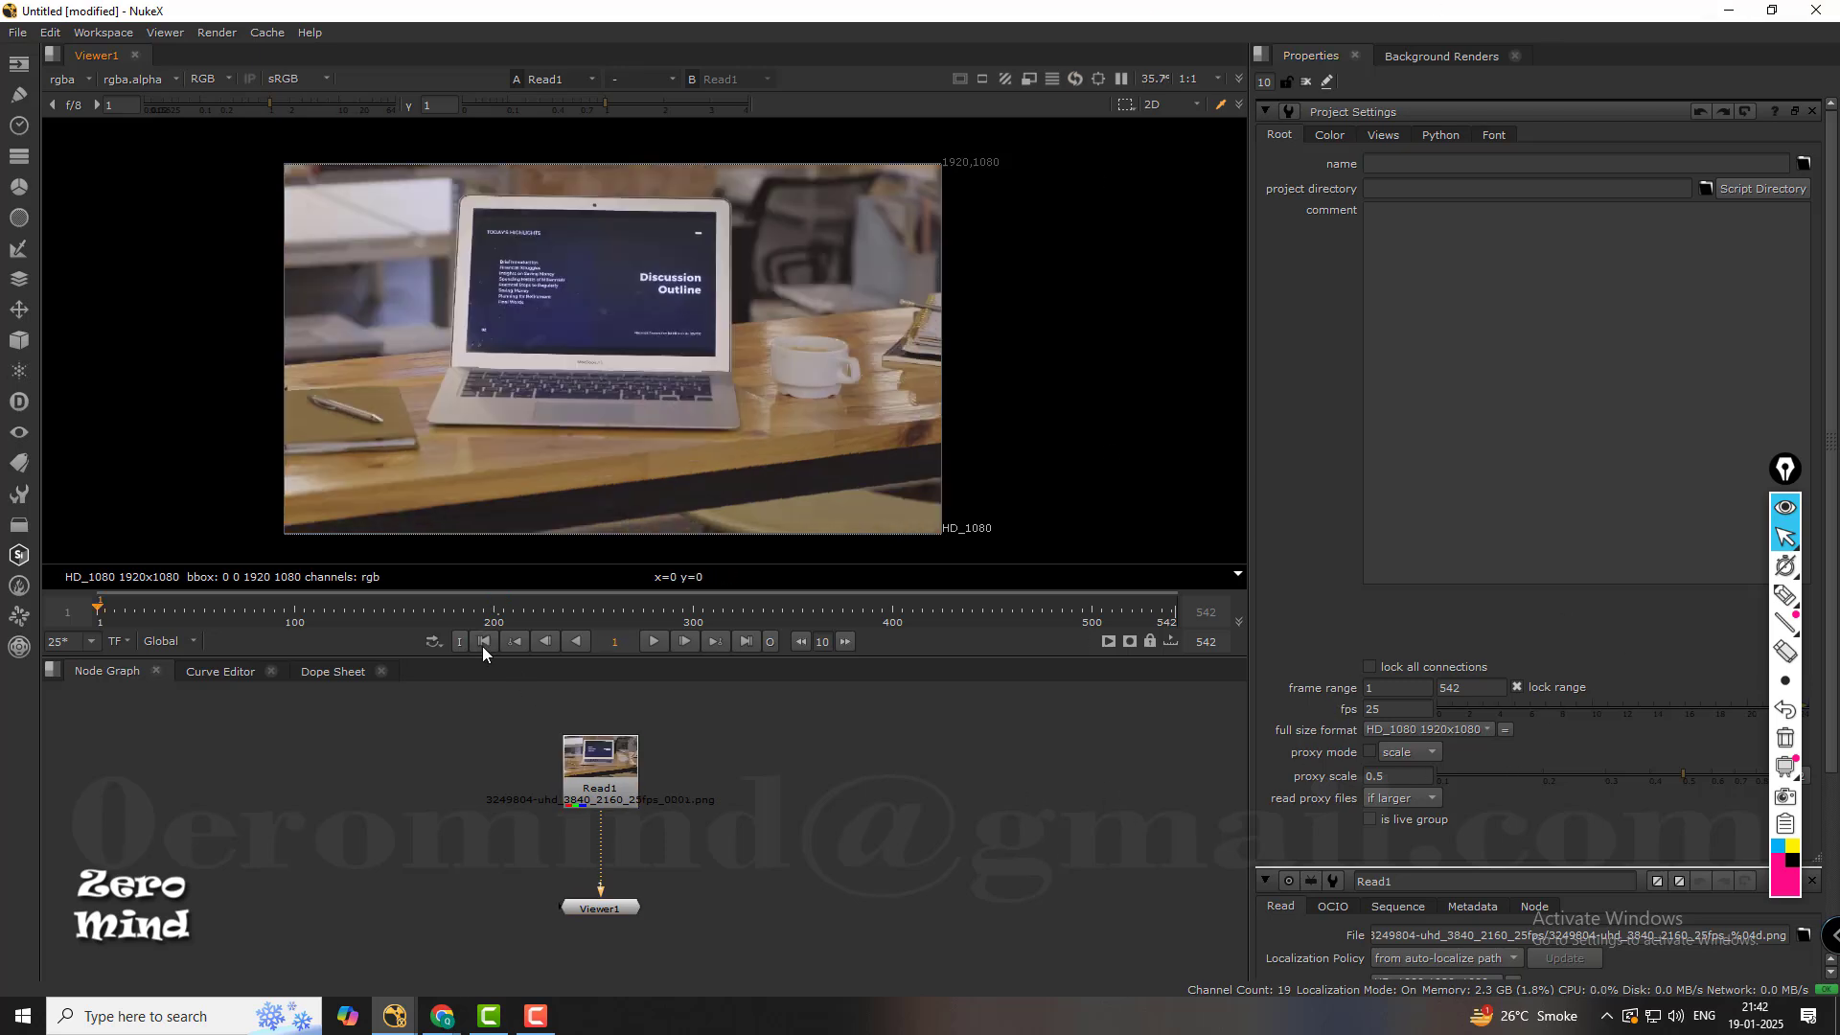
pyautogui.click(654, 642)
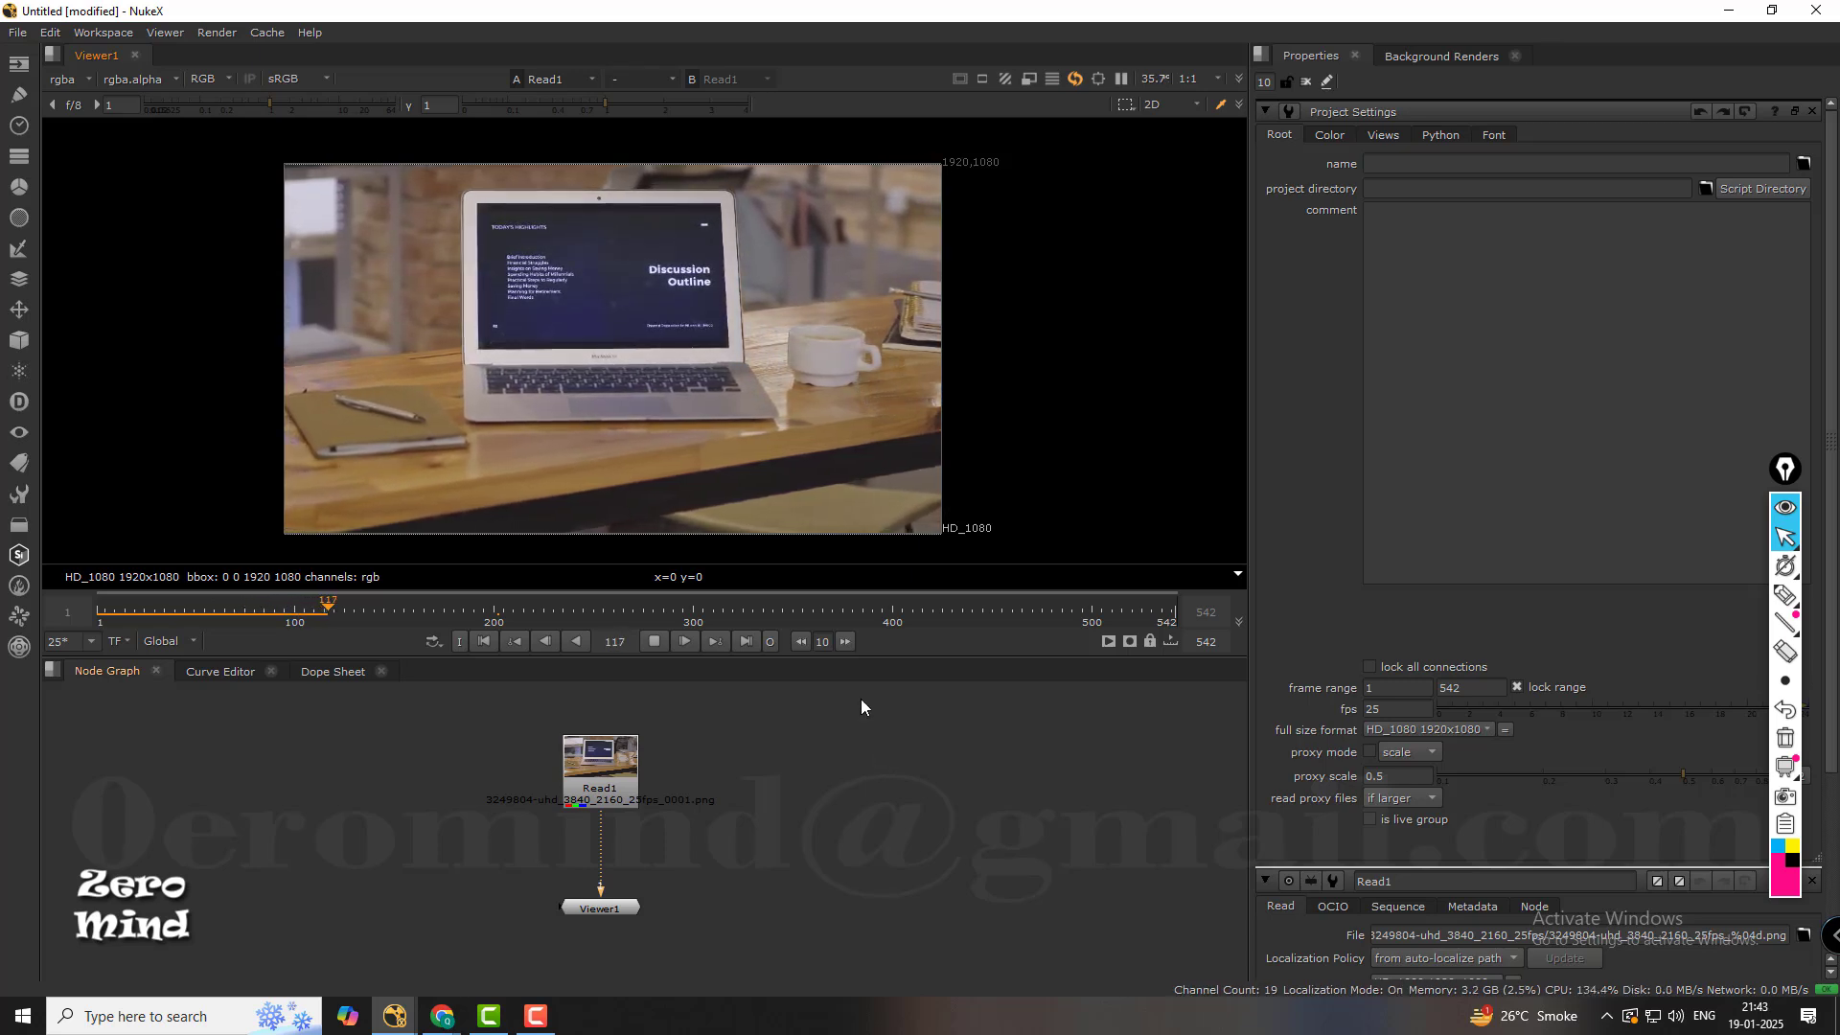
pyautogui.click(656, 641)
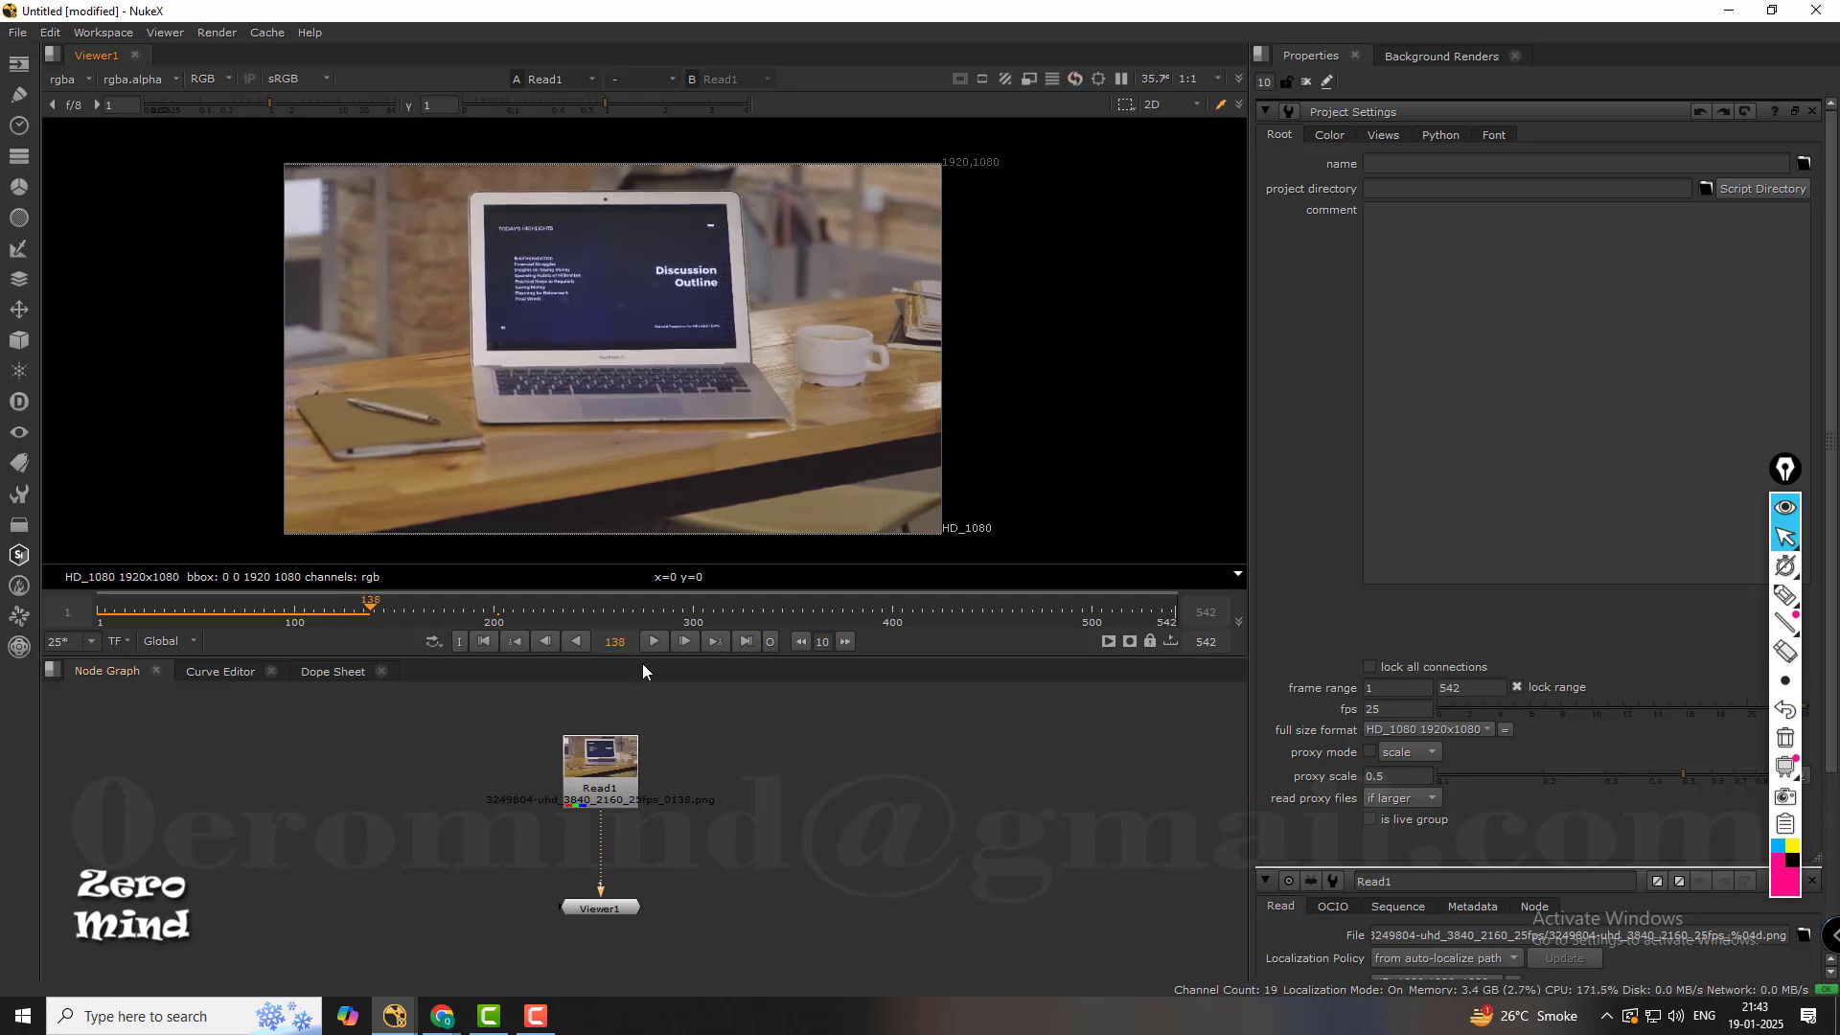
pyautogui.moveTo(380, 614); pyautogui.dragTo(342, 614)
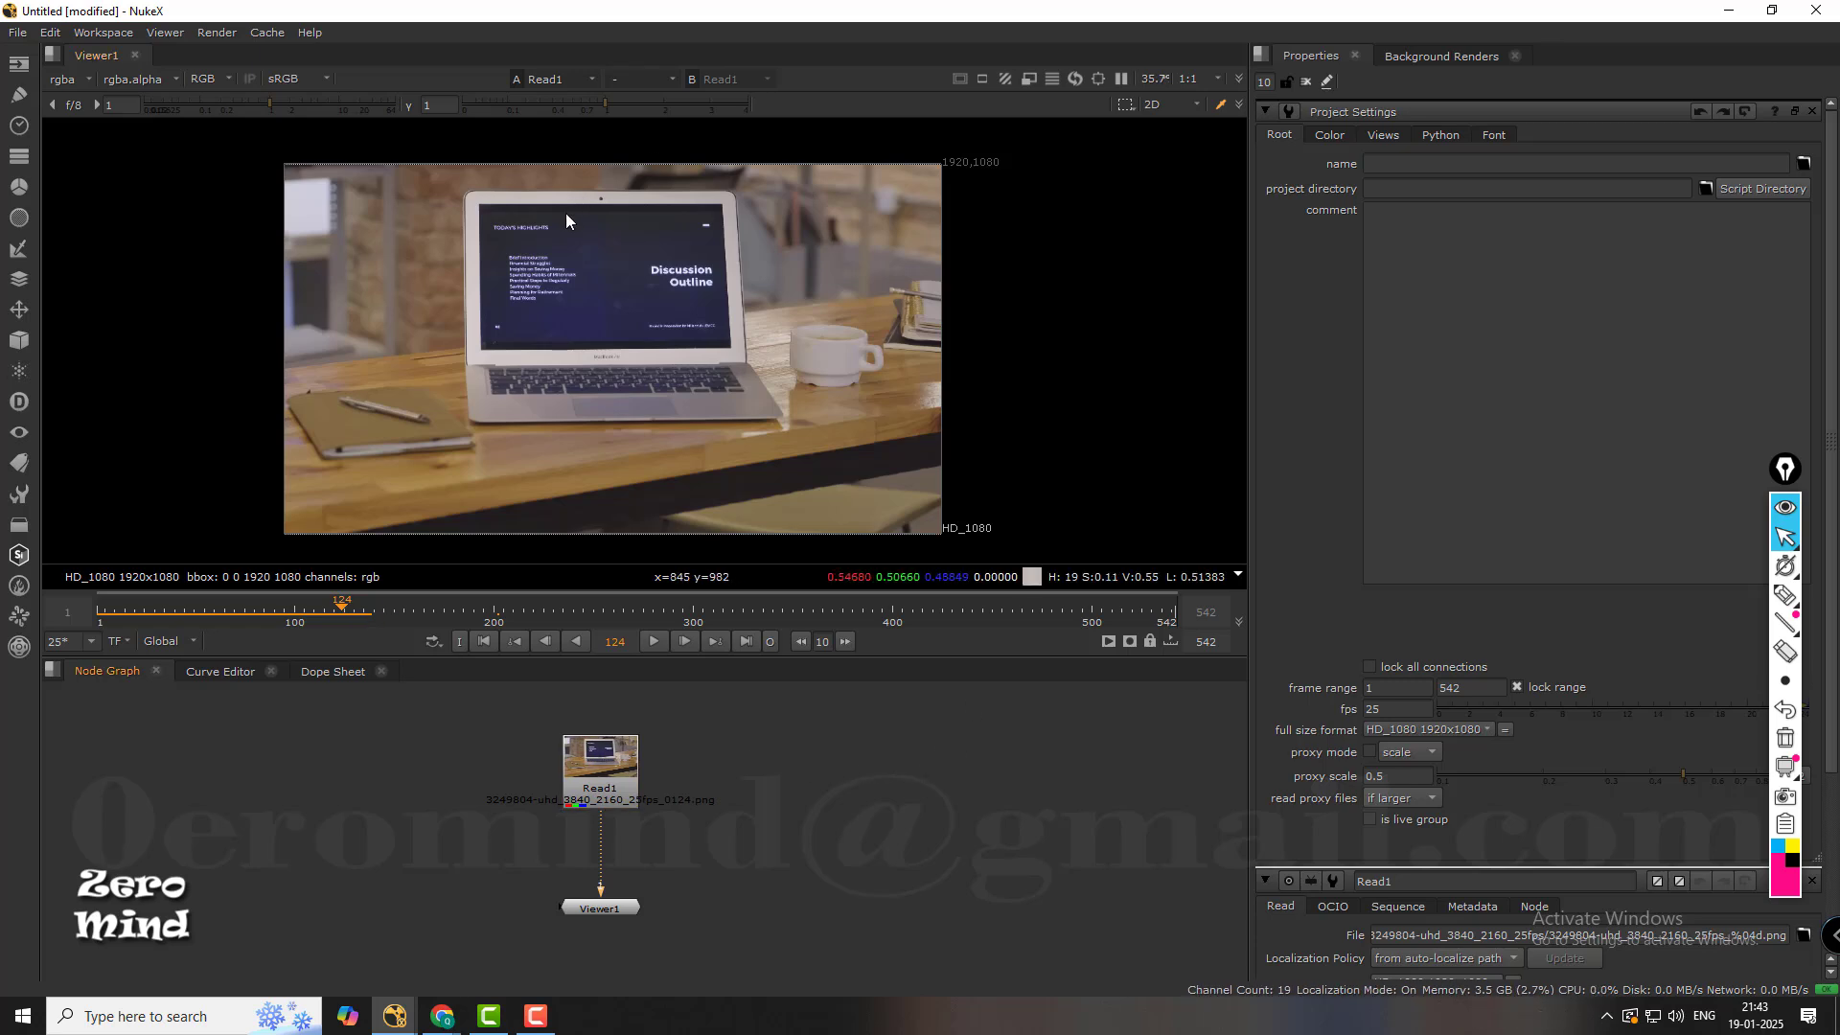
# Add a Tracker node to the node graph and place it unconnected beside the Read1 and Viewer1 nodes.
pyautogui.scroll(1, 566, 213)
pyautogui.scroll(-2, 496, 233)
pyautogui.scroll(1, 527, 215)
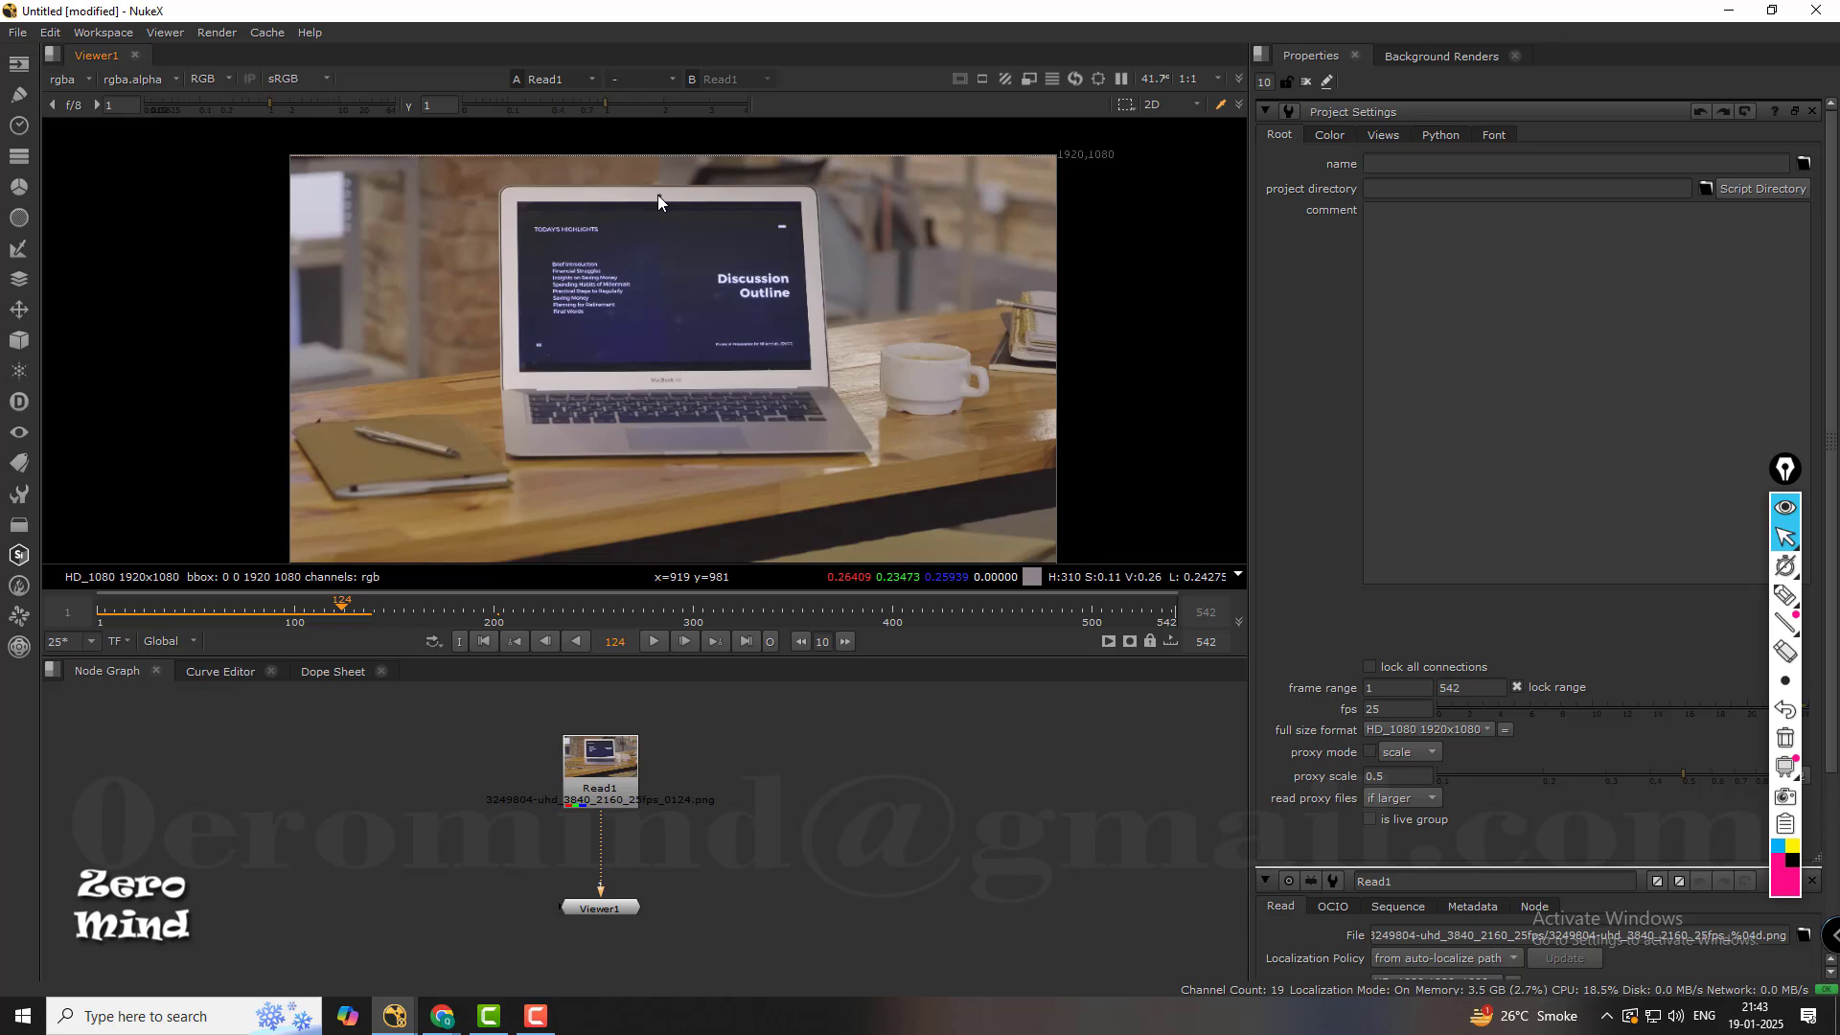
pyautogui.scroll(5, 663, 193)
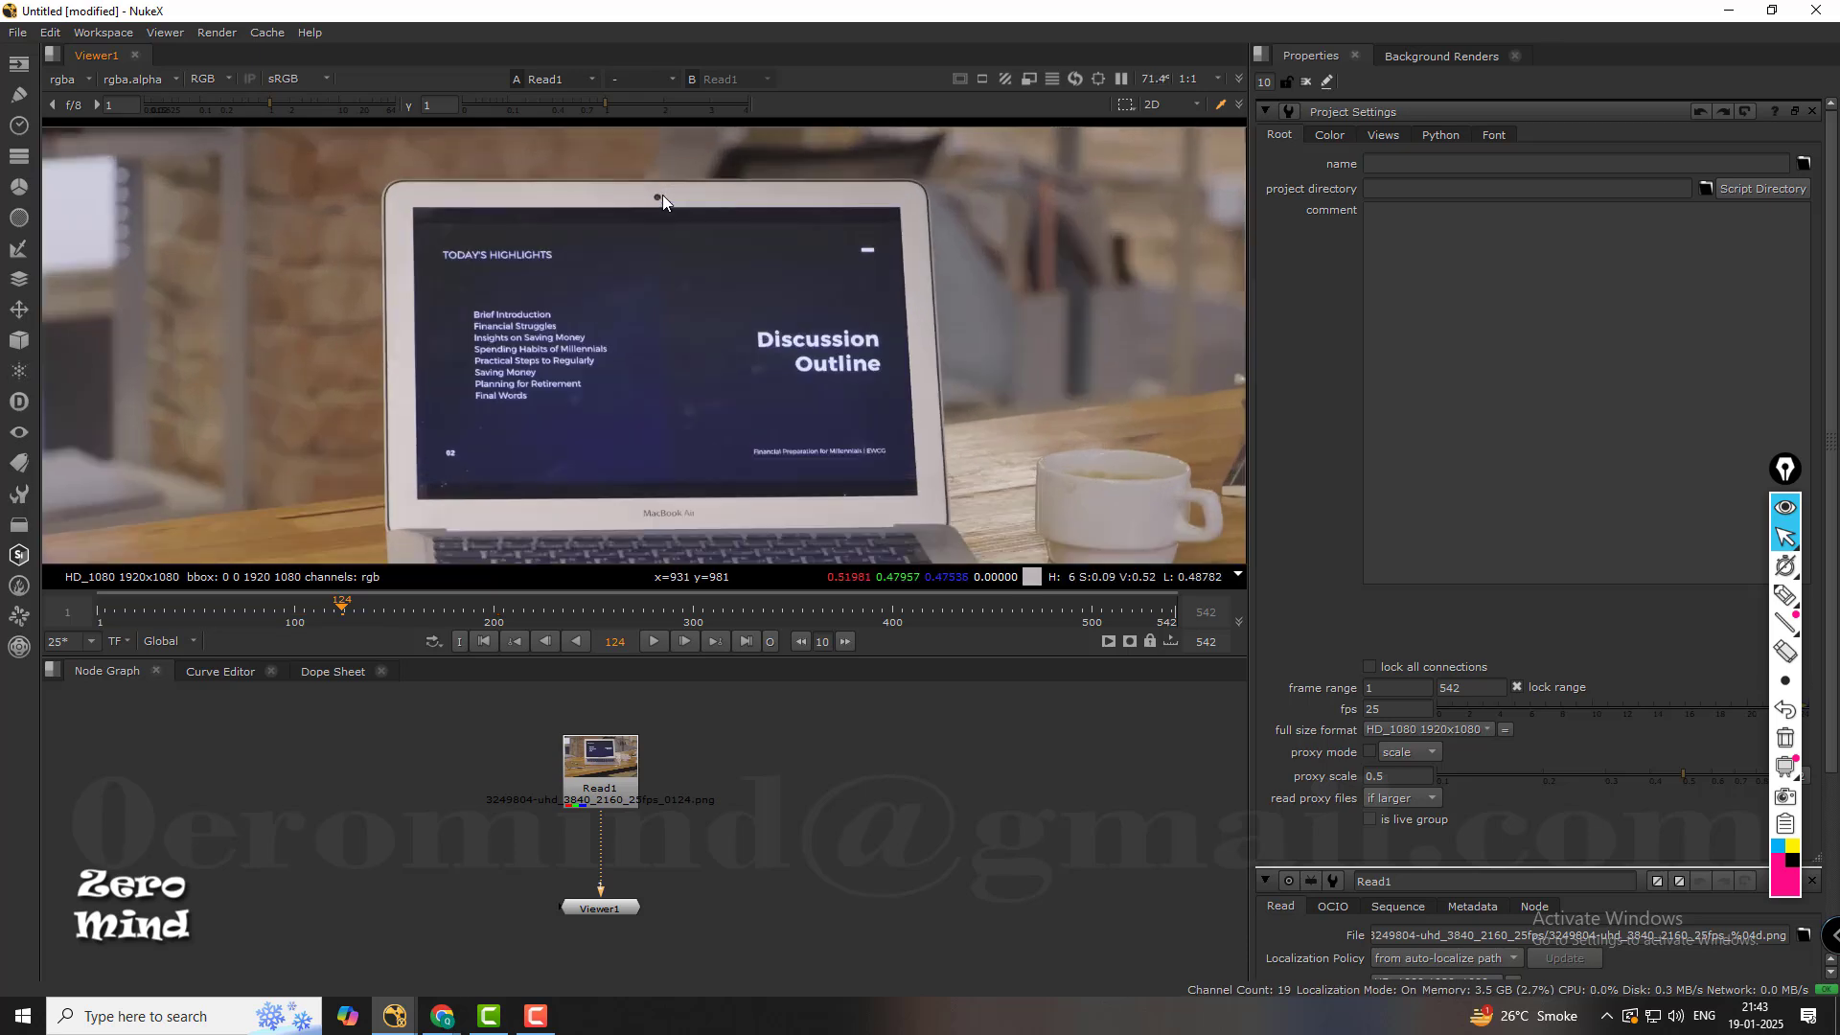
pyautogui.scroll(2, 894, 830)
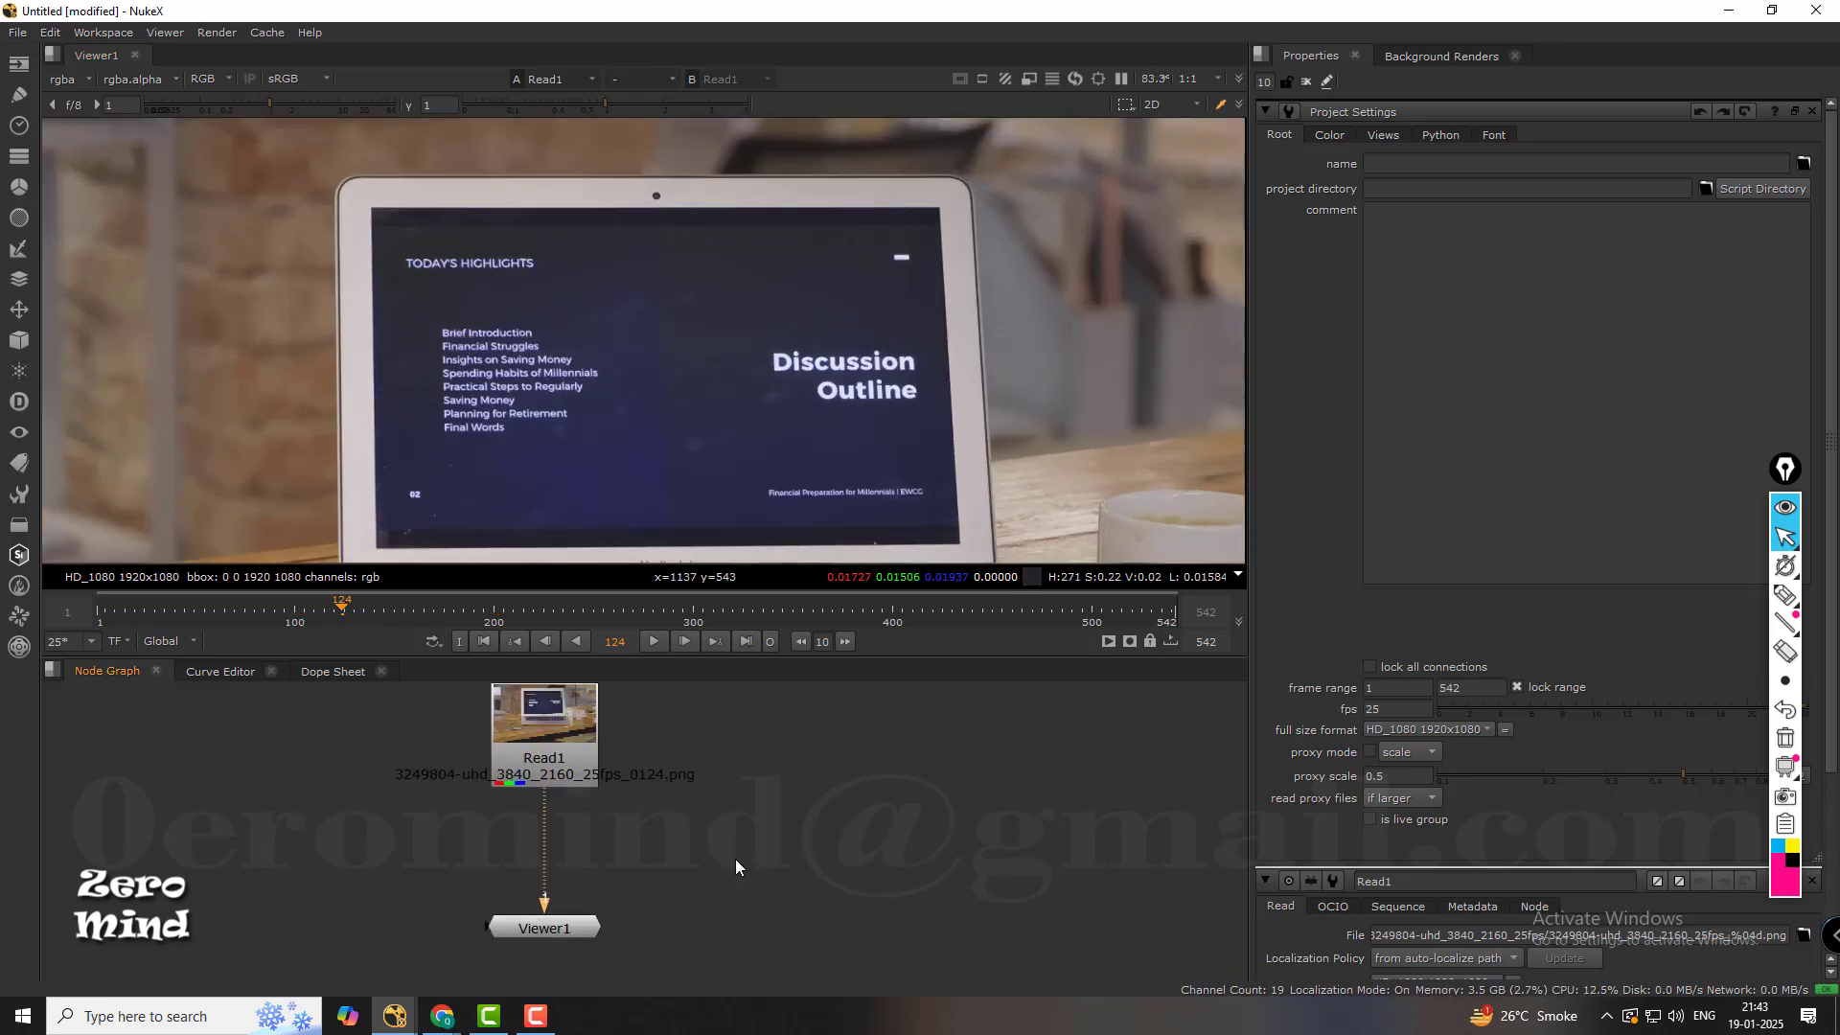
pyautogui.scroll(2, 883, 772)
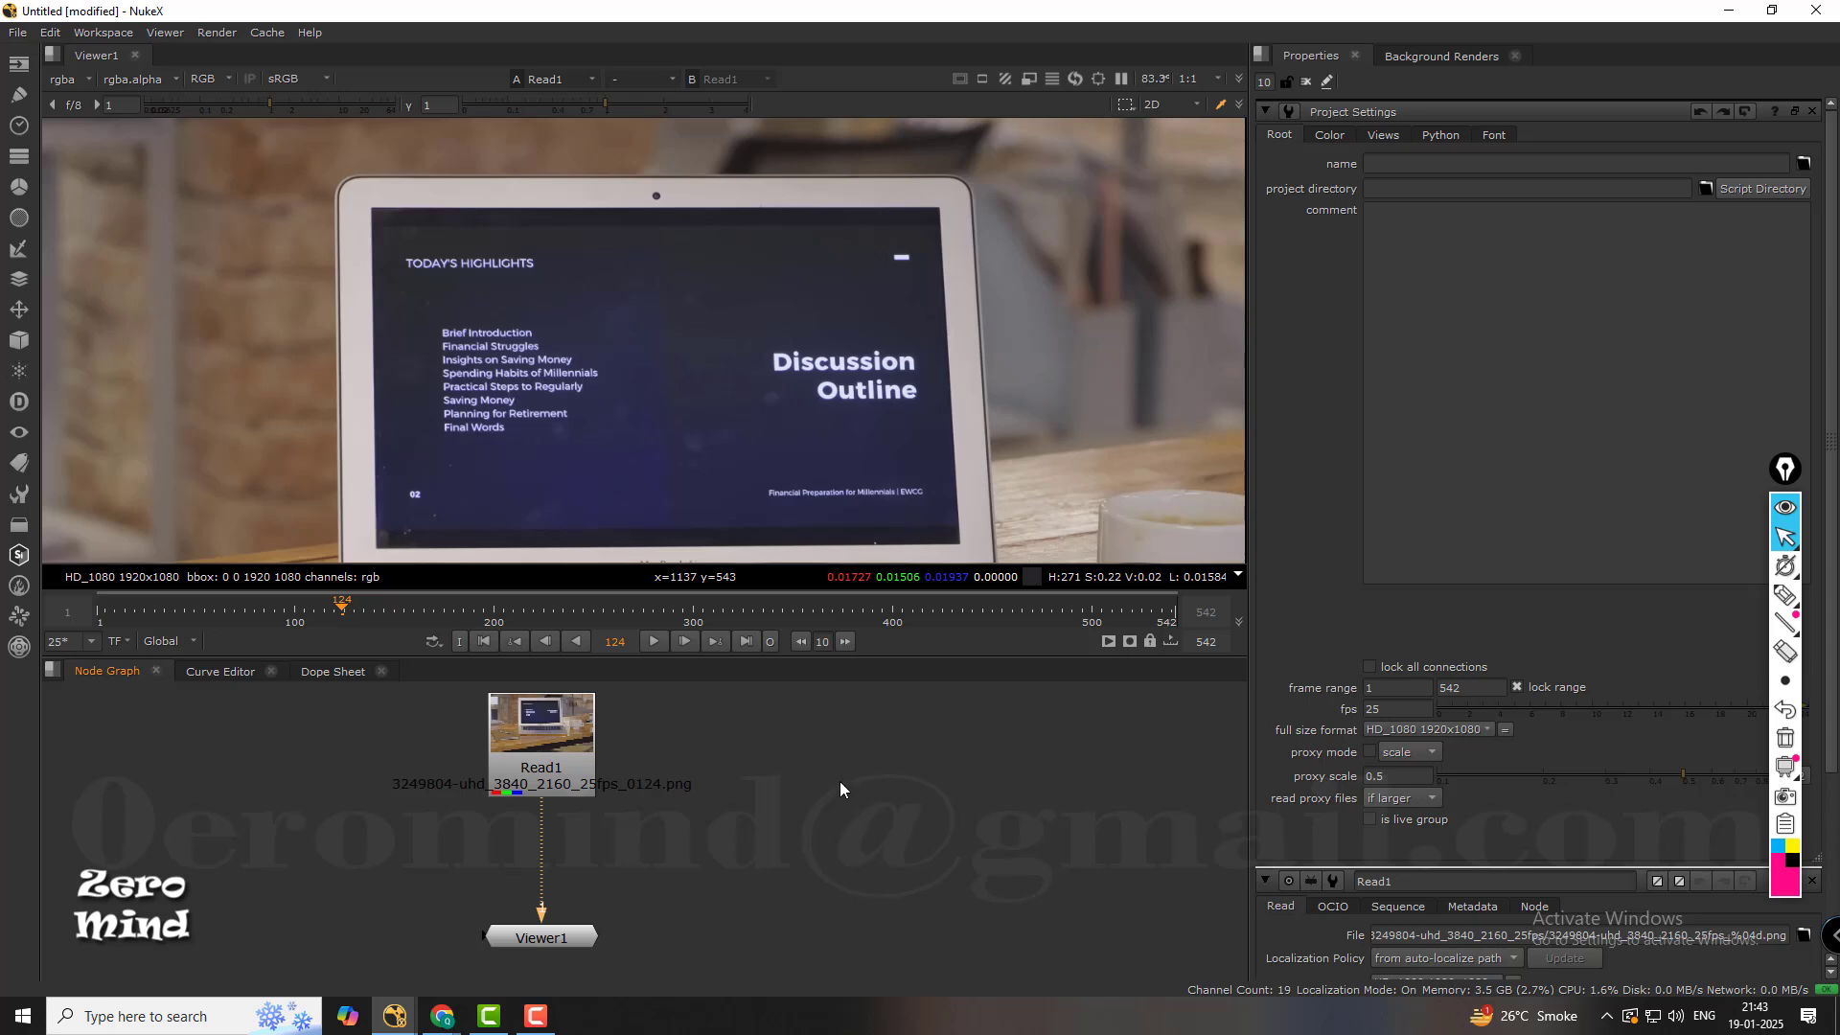
pyautogui.press('Tab')
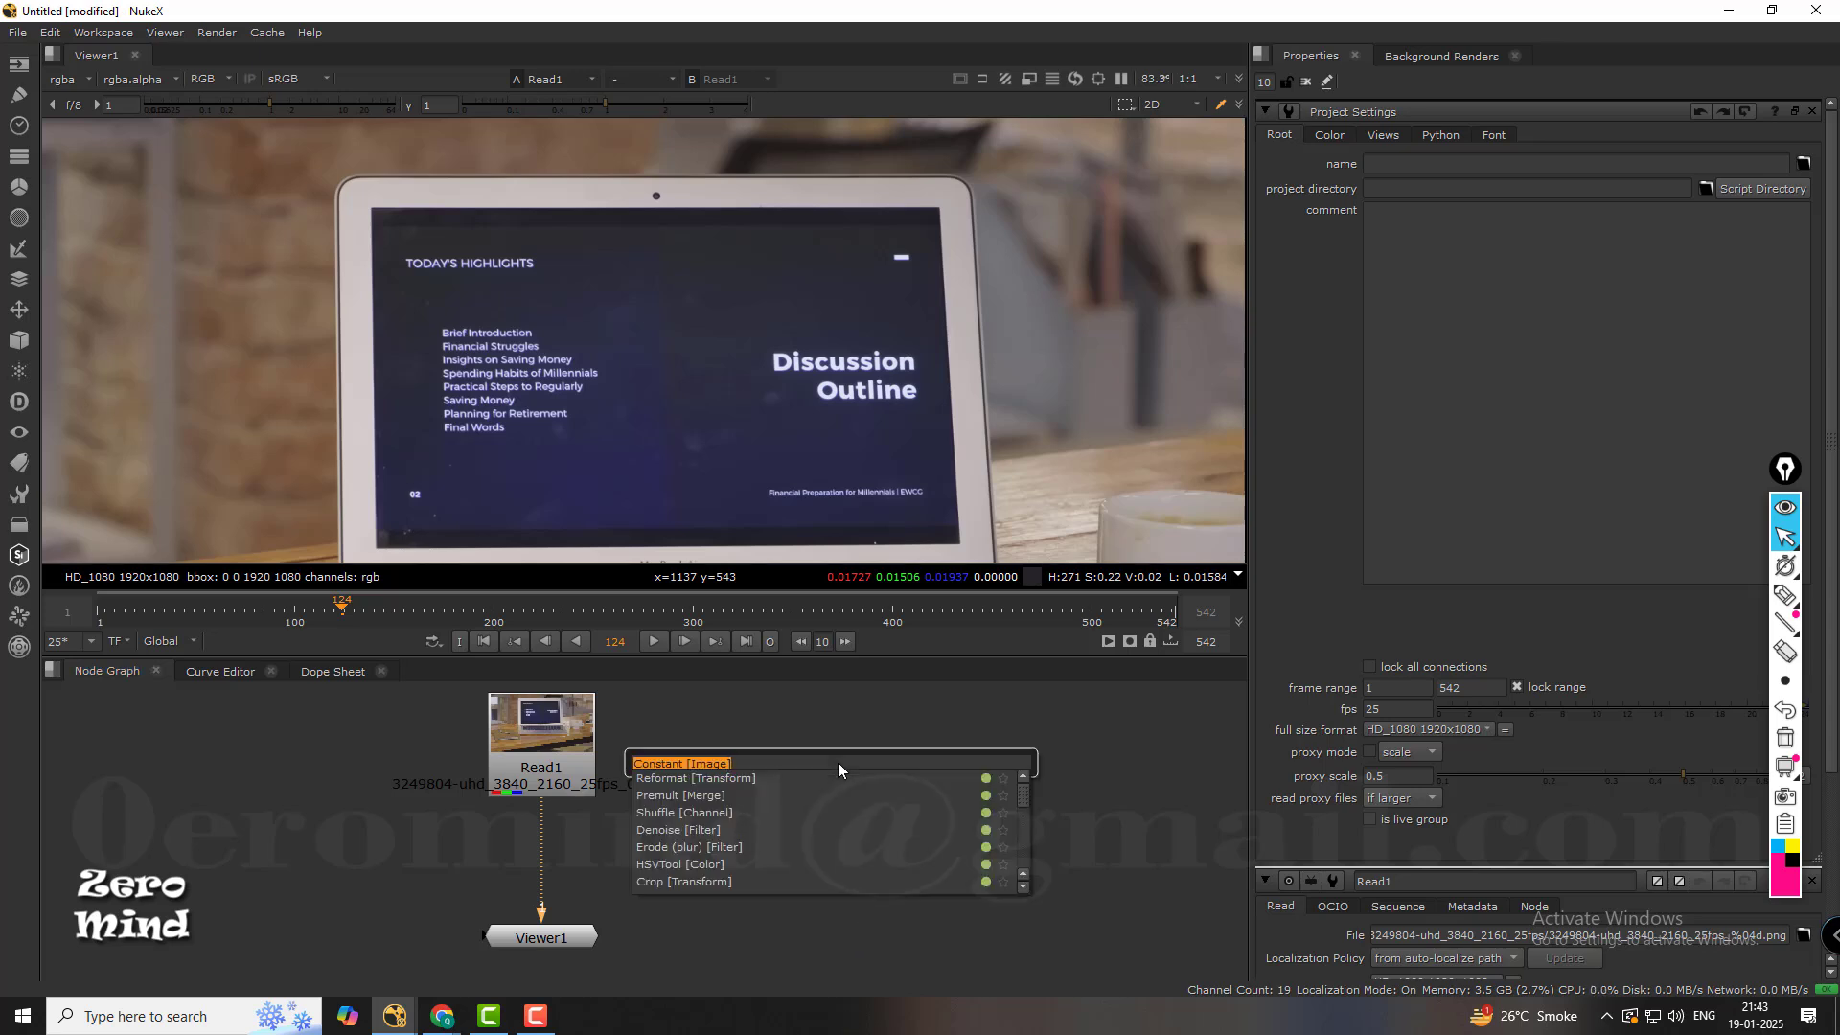
pyautogui.write('TRAK')
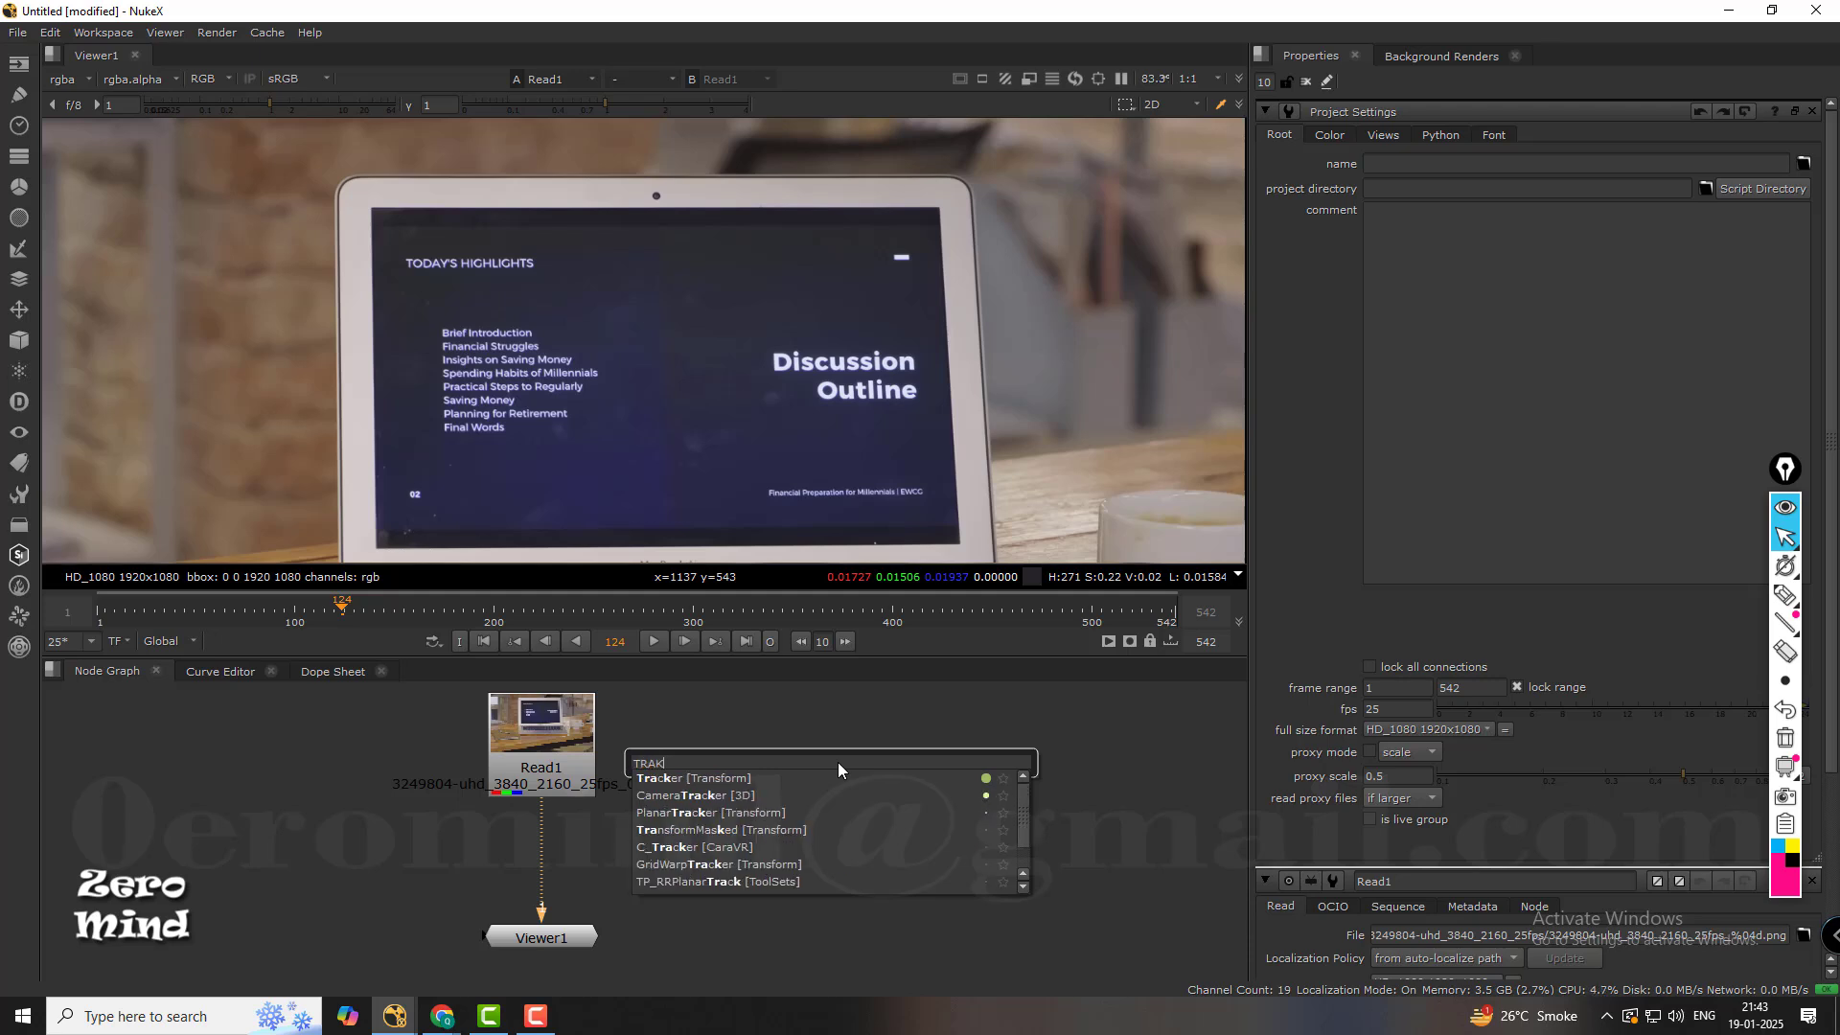
pyautogui.write('E')
pyautogui.click(704, 781)
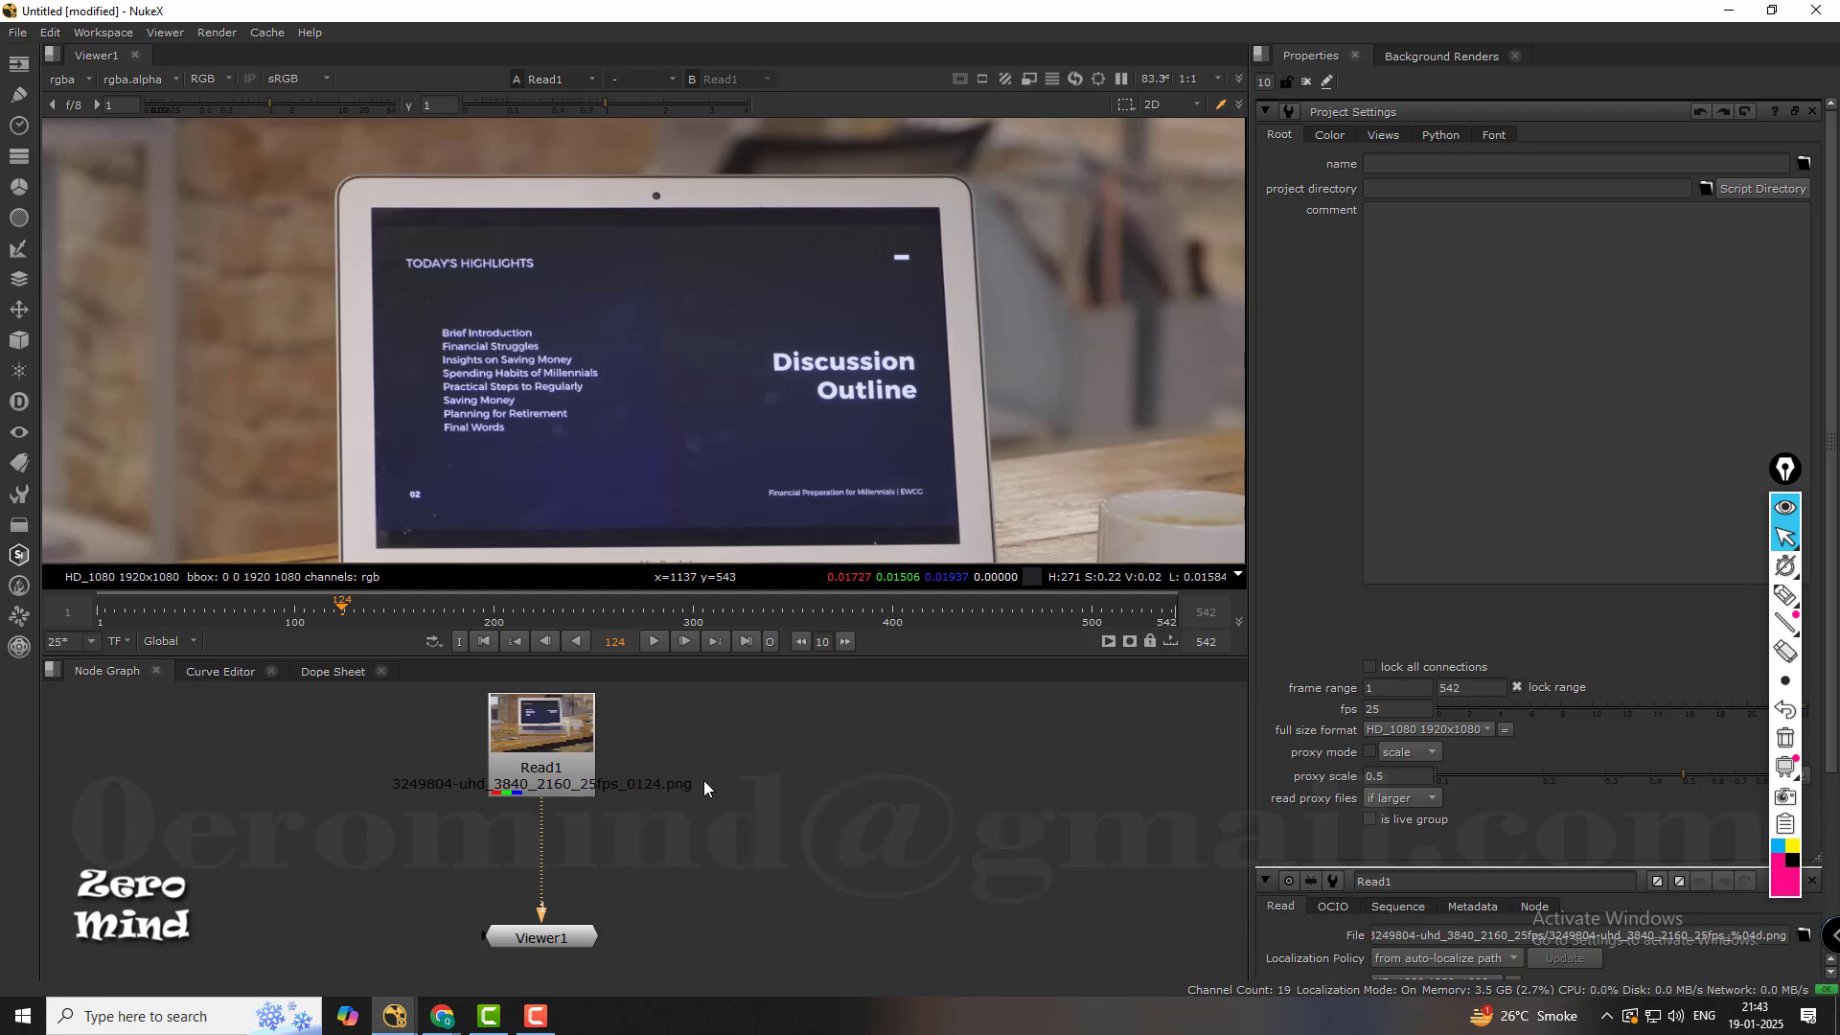
pyautogui.moveTo(835, 771); pyautogui.dragTo(895, 811)
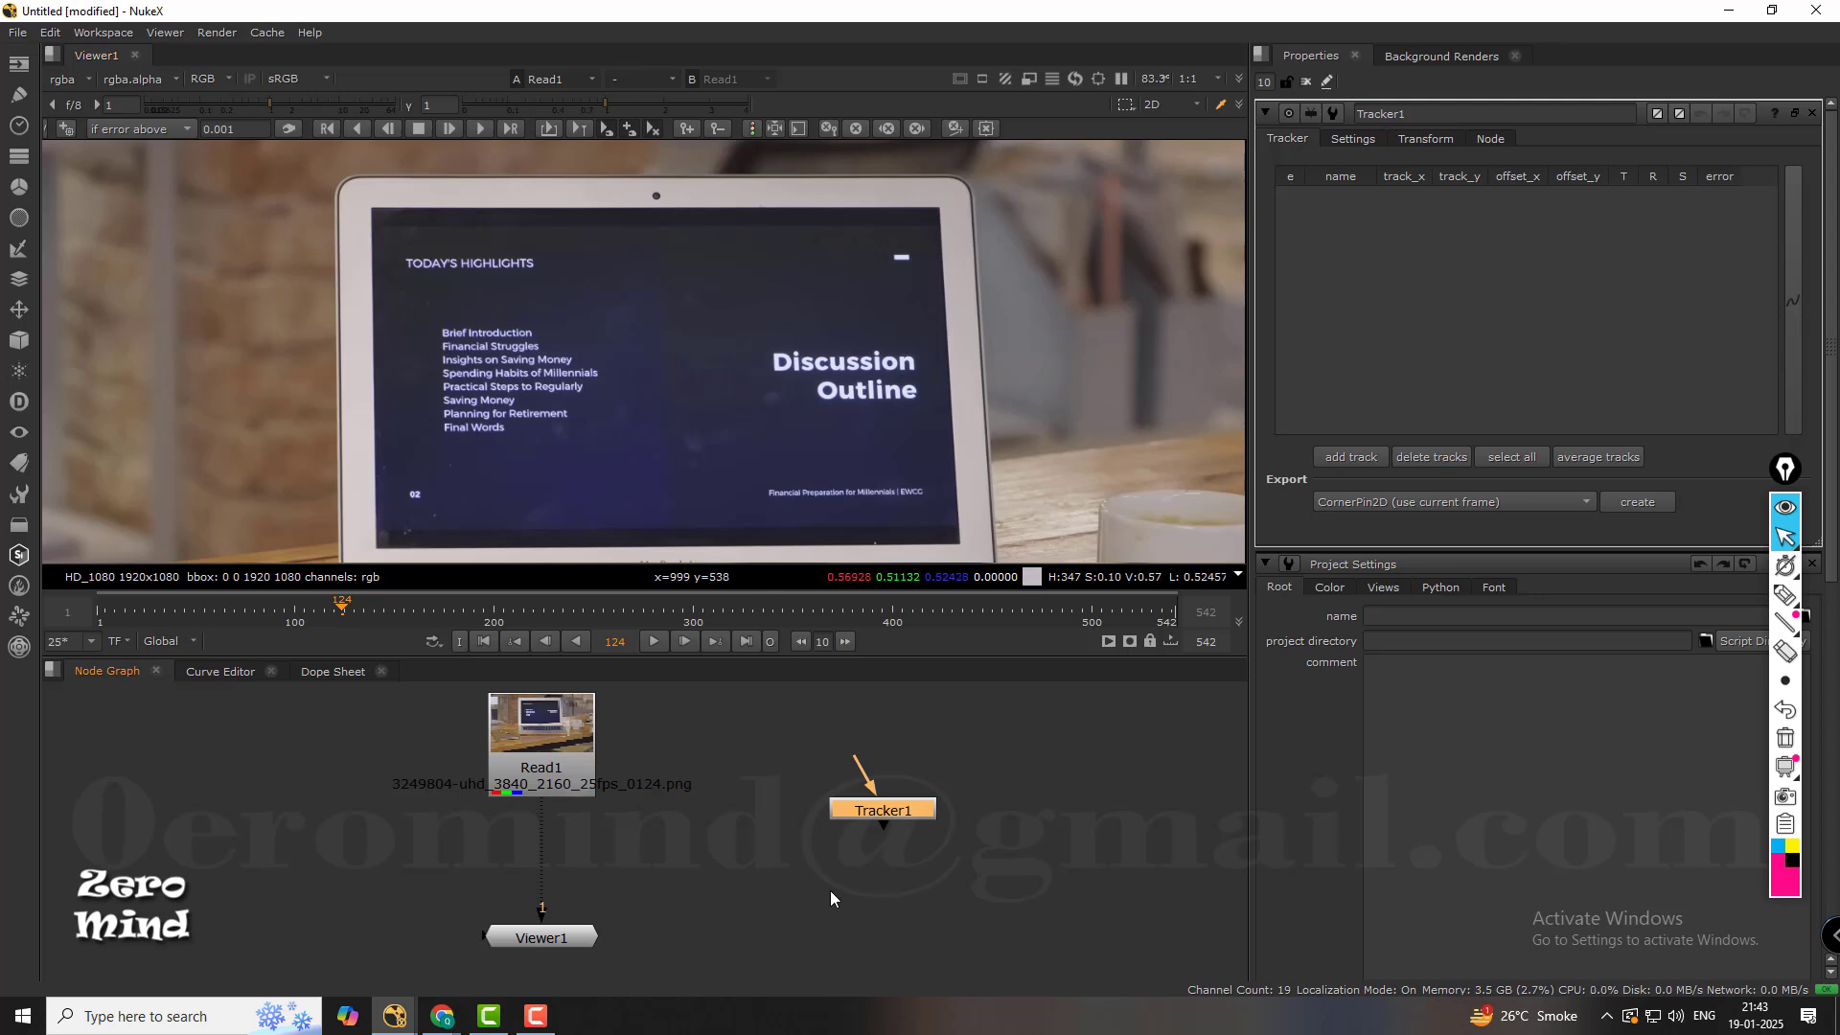
pyautogui.moveTo(882, 815); pyautogui.dragTo(791, 874)
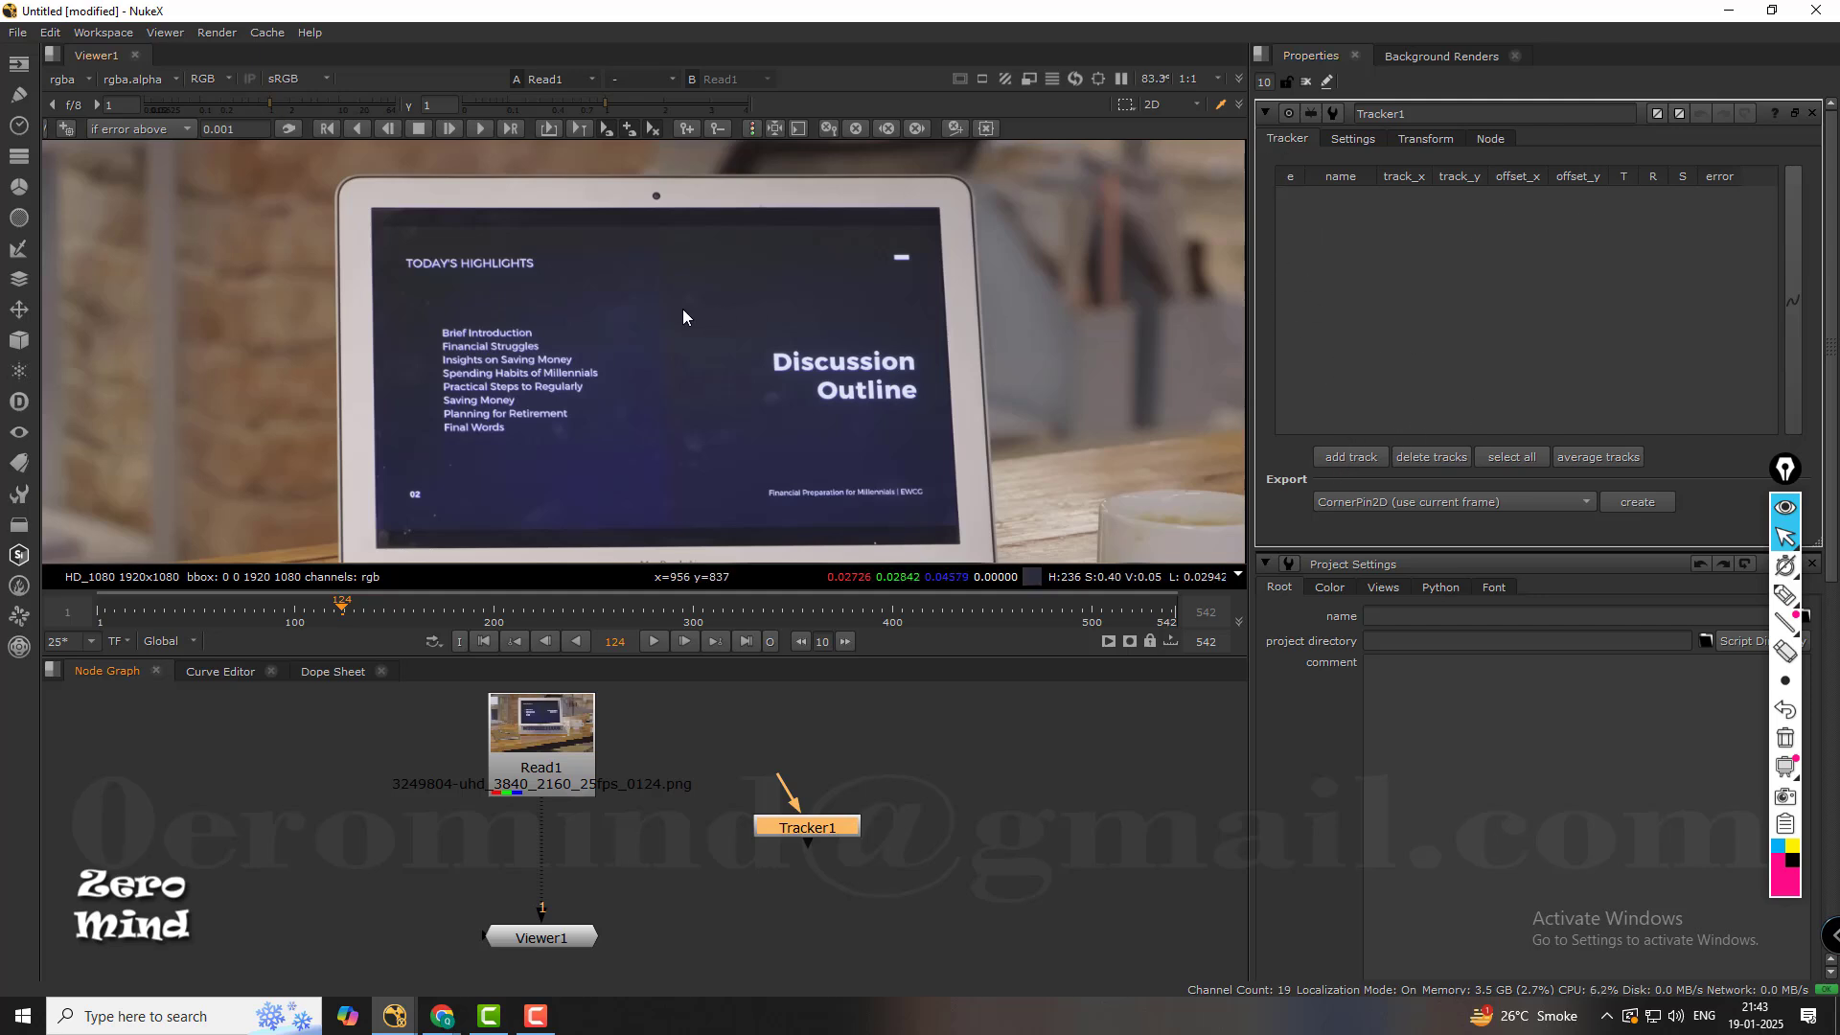
# Annotate the empty track list with a pink row outline and the numbers 1 to 4, and erase the marks.
pyautogui.click(1784, 595)
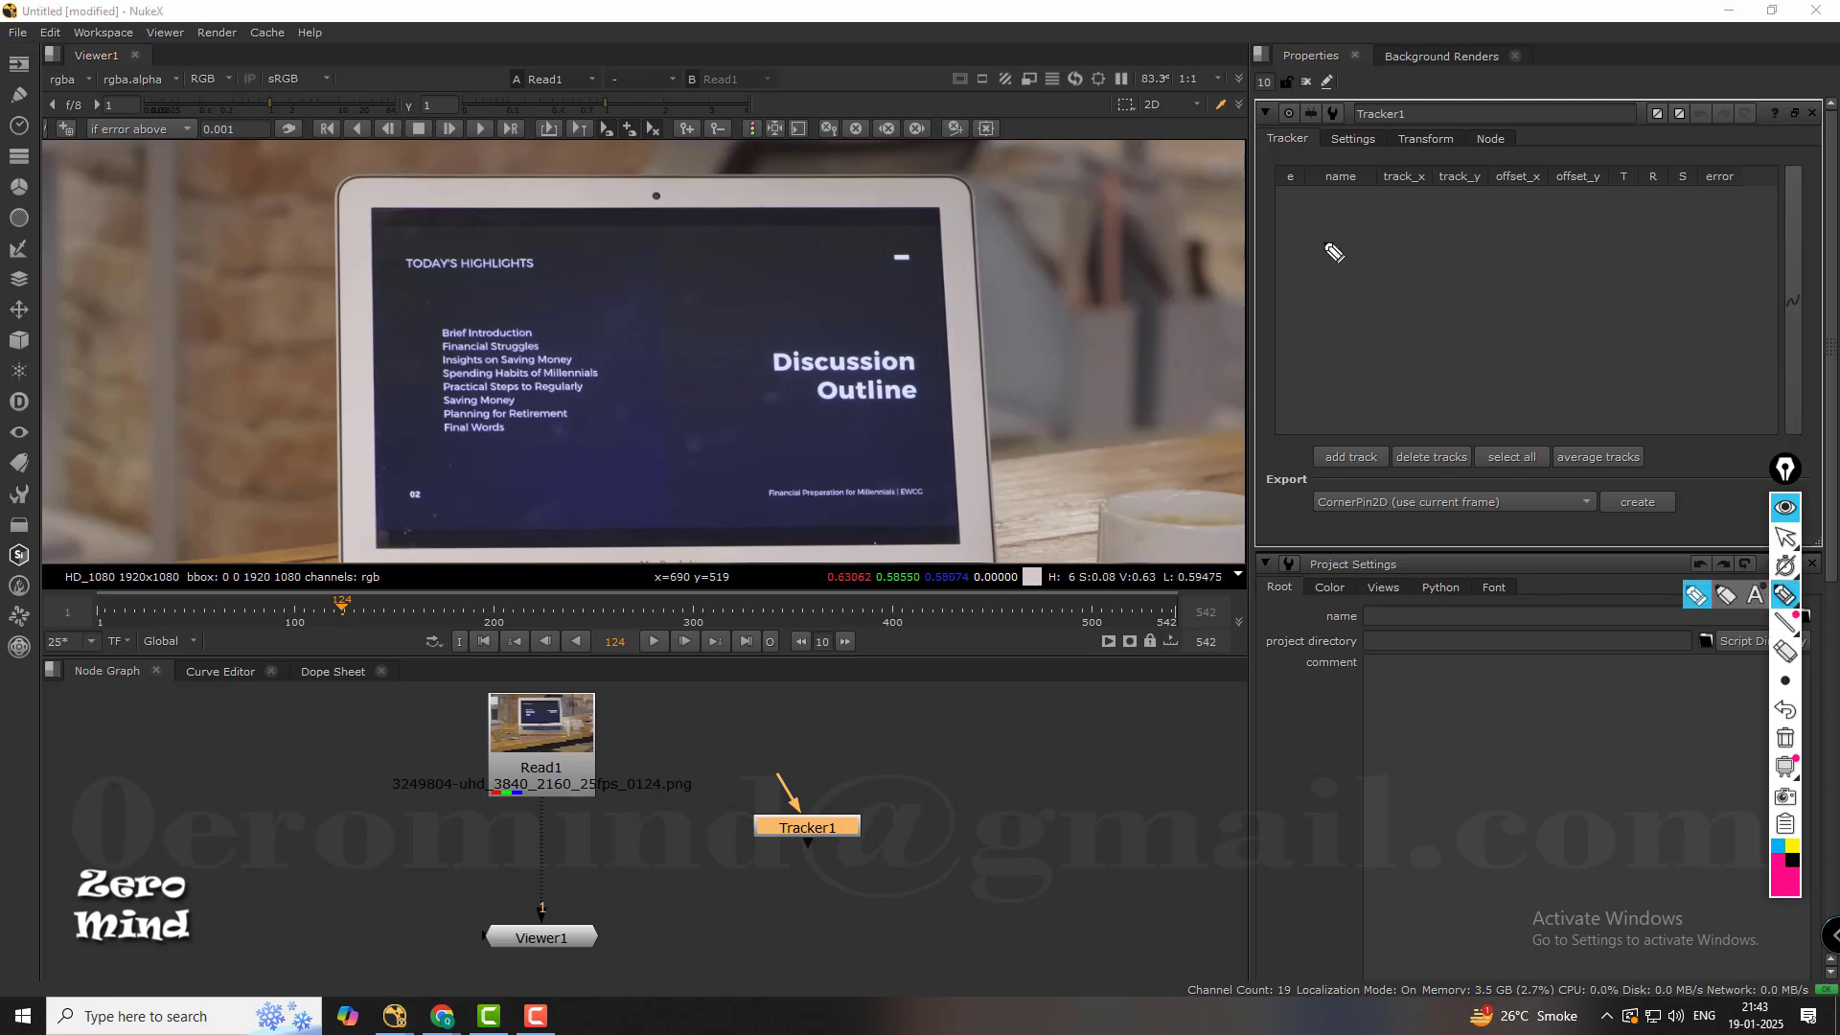
pyautogui.moveTo(1289, 219)
pyautogui.mouseDown()
pyautogui.moveTo(1643, 251)
pyautogui.moveTo(1581, 222)
pyautogui.moveTo(1332, 204)
pyautogui.moveTo(1306, 259)
pyautogui.moveTo(1326, 301)
pyautogui.moveTo(1310, 392)
pyautogui.mouseUp()
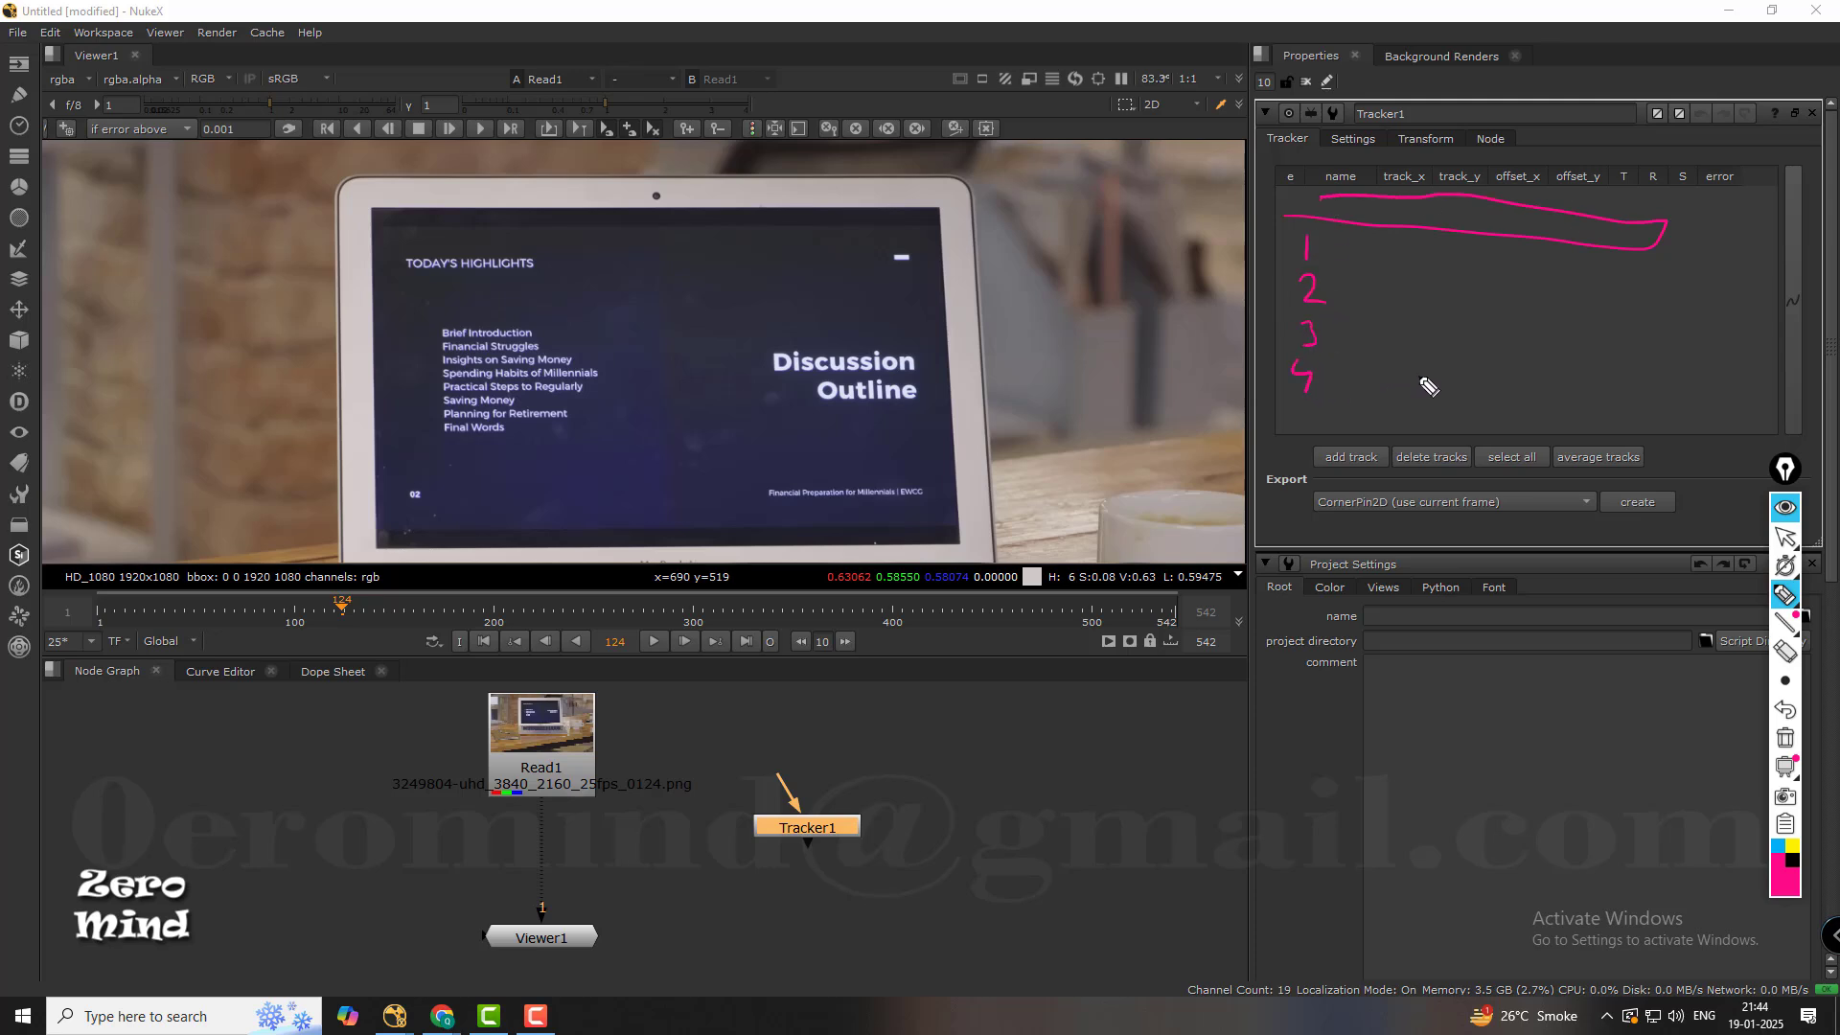
pyautogui.click(1785, 650)
pyautogui.moveTo(1282, 381)
pyautogui.mouseDown()
pyautogui.moveTo(1316, 205)
pyautogui.moveTo(1314, 270)
pyautogui.mouseUp()
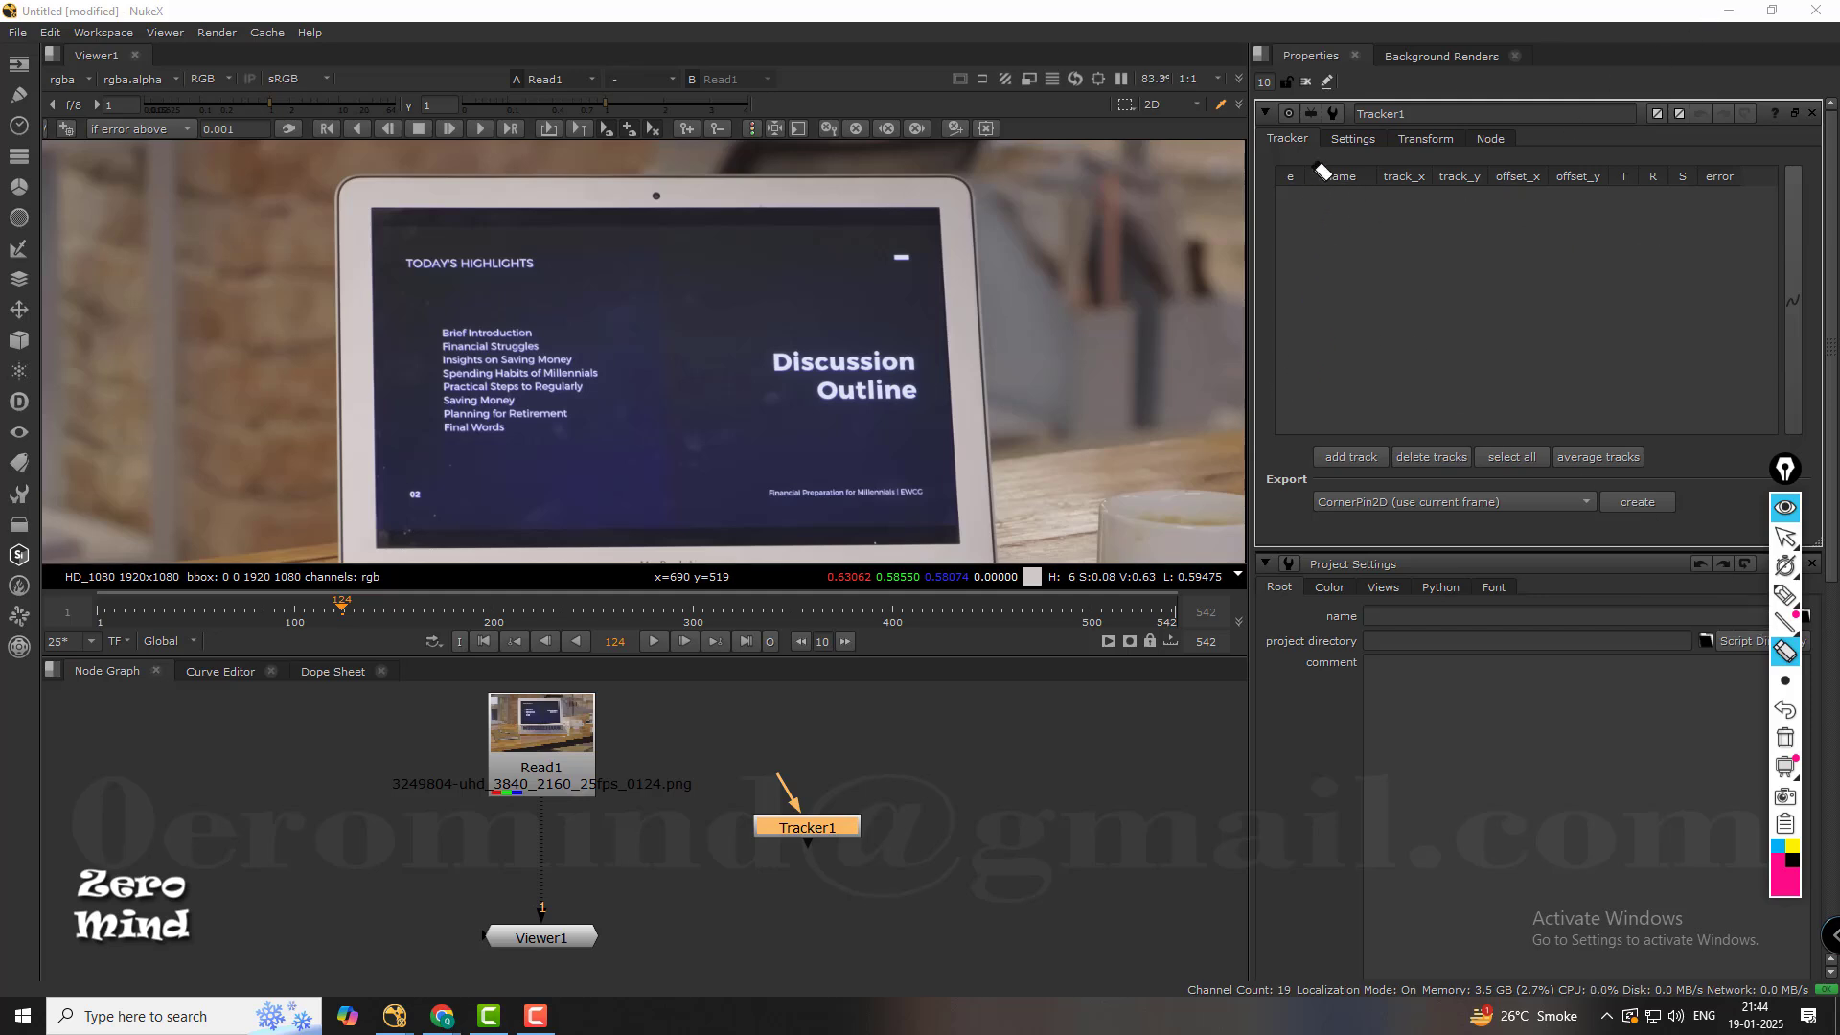
pyautogui.moveTo(1767, 609)
pyautogui.click(1785, 536)
# Look through Tracker1's general and transform settings and set the node's label to ABC.
pyautogui.click(1352, 140)
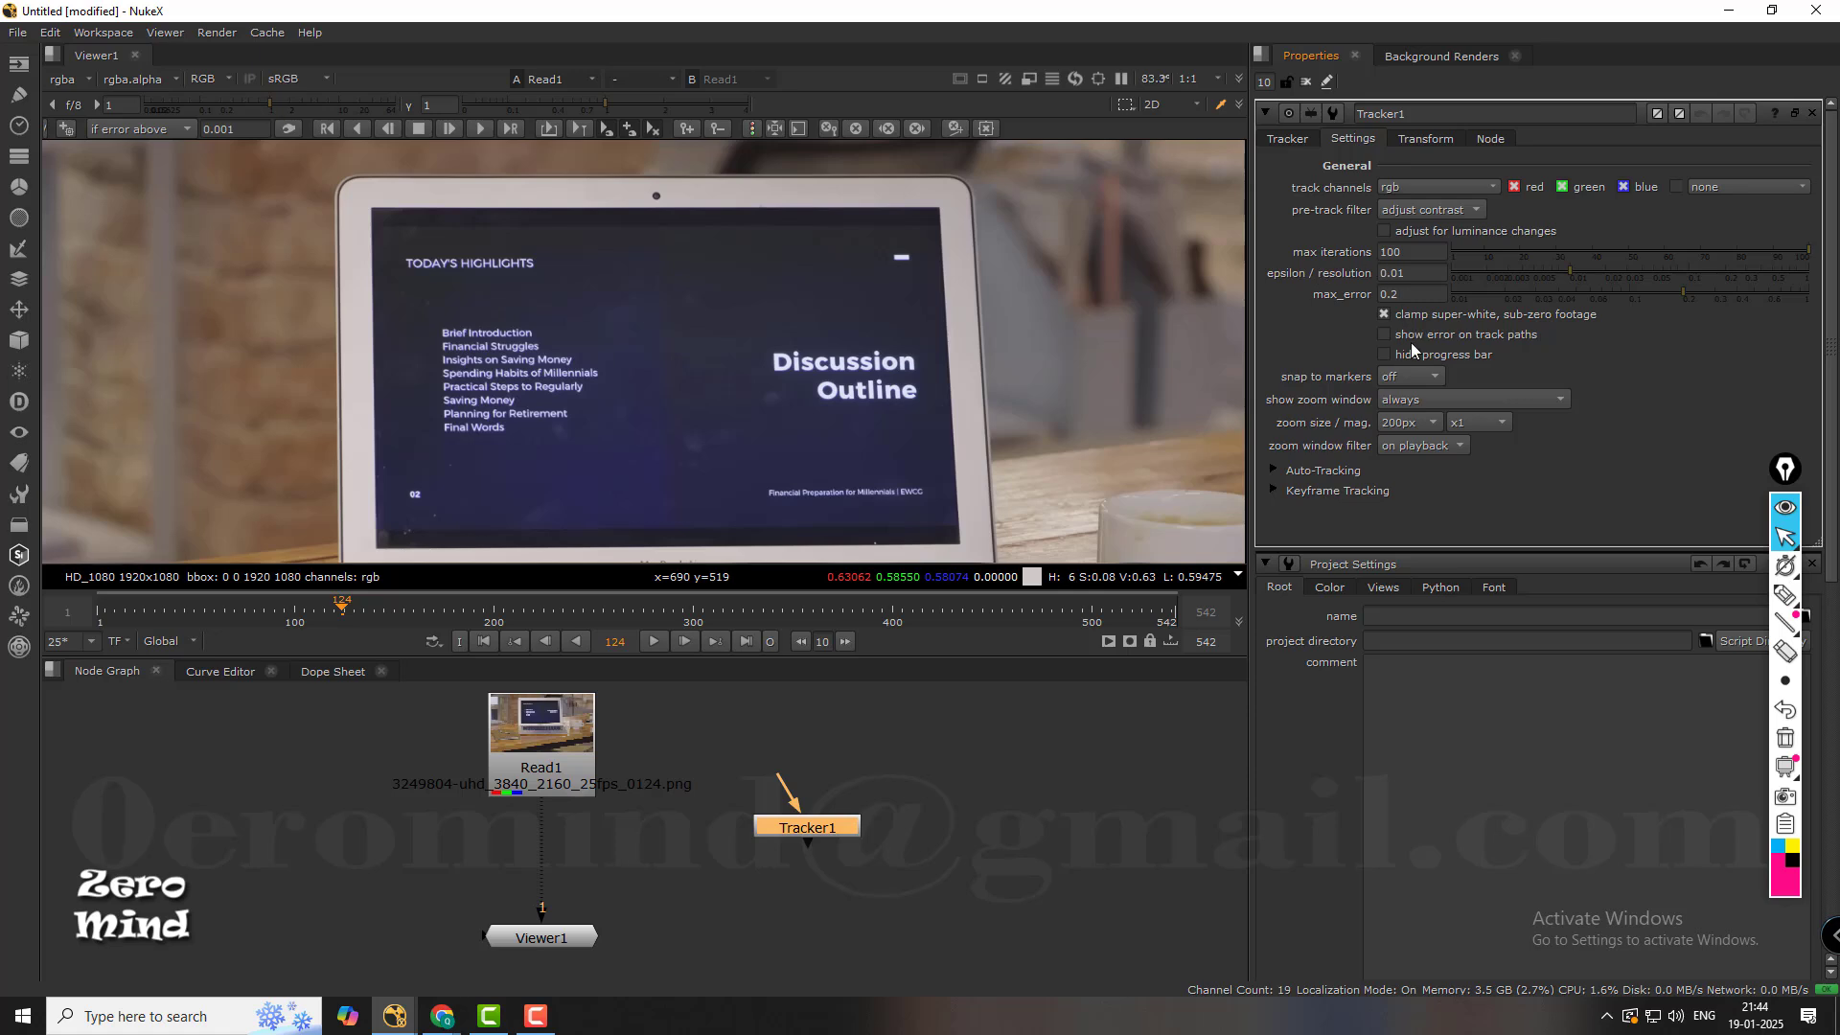
pyautogui.click(1416, 142)
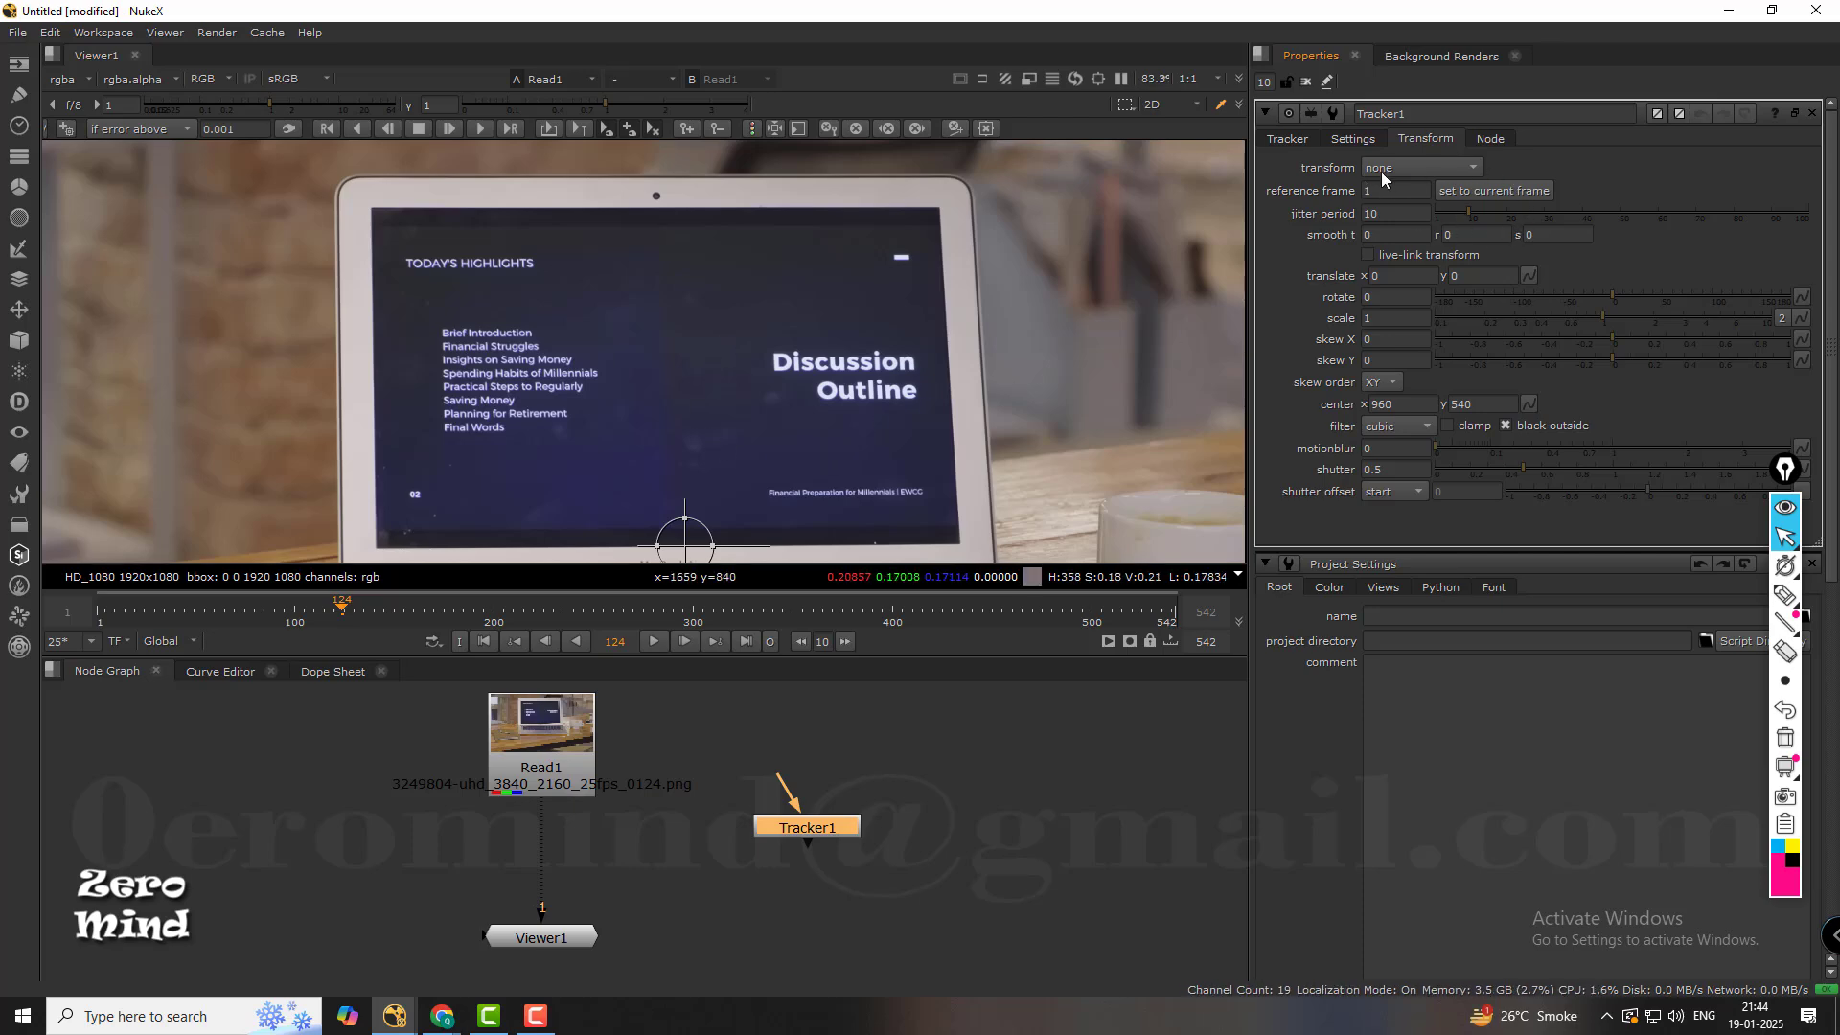
pyautogui.click(1491, 139)
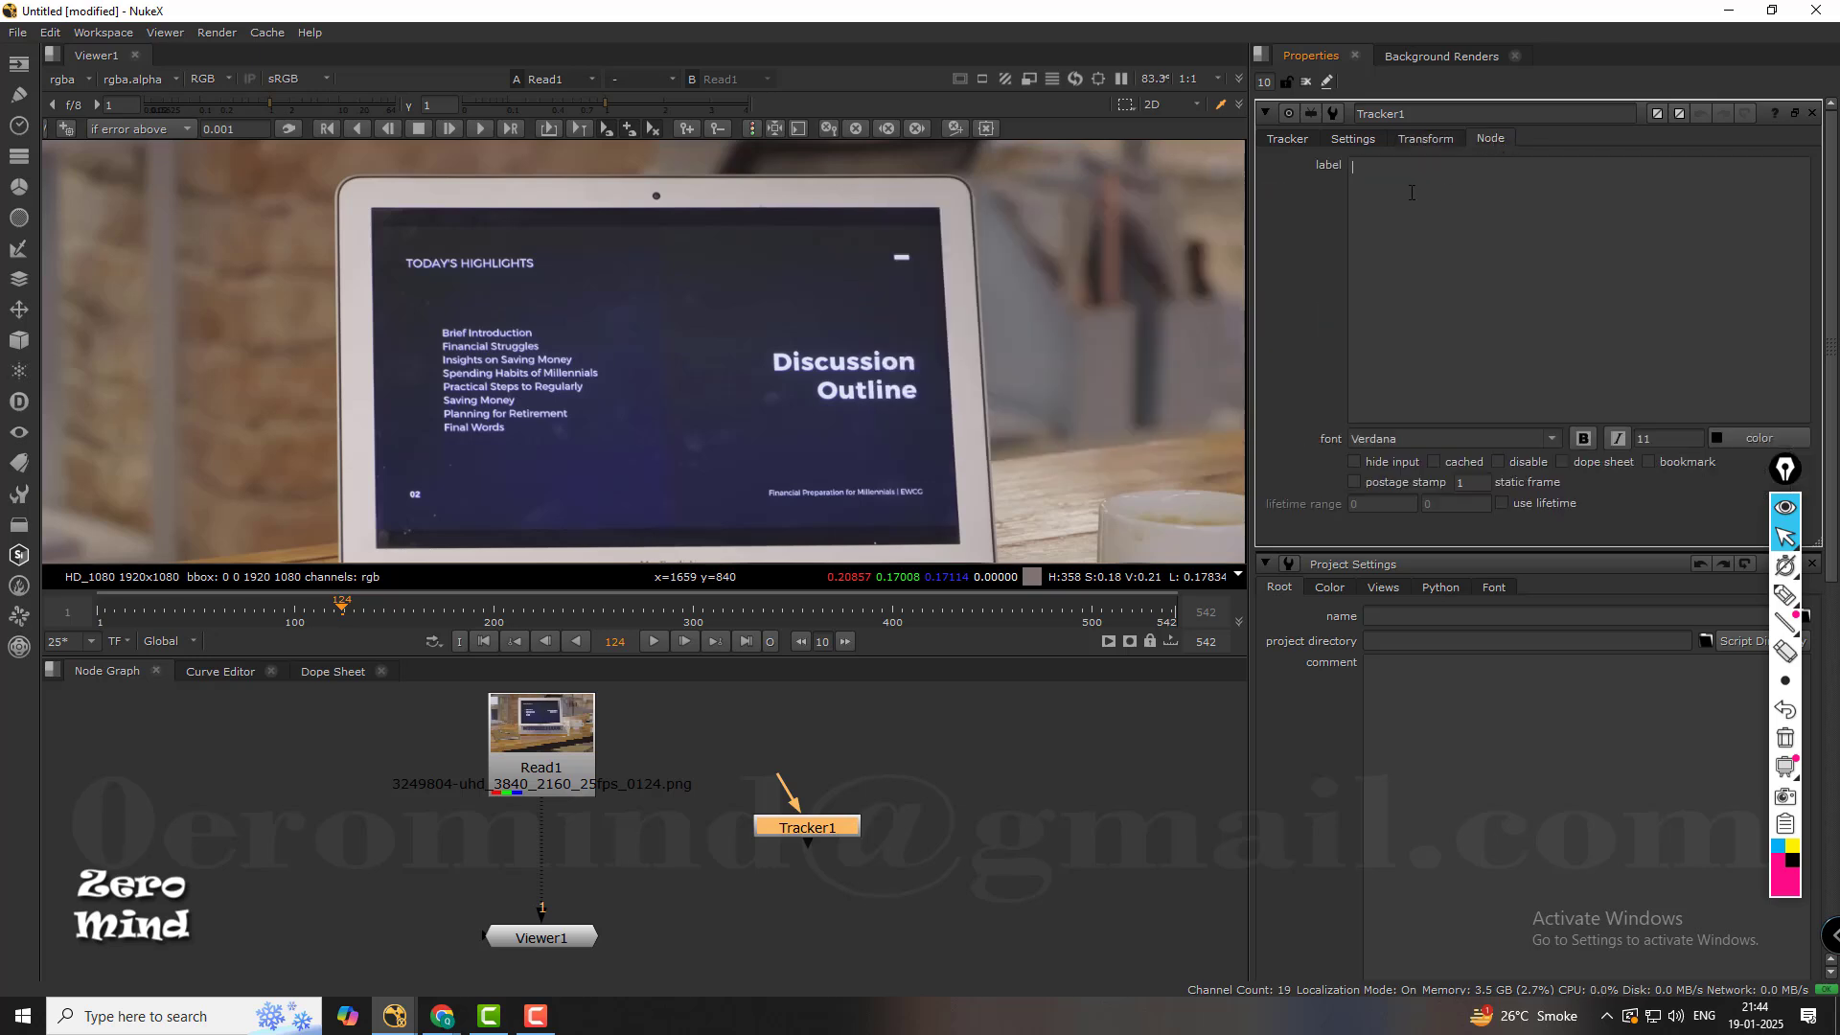
pyautogui.write('ABC')
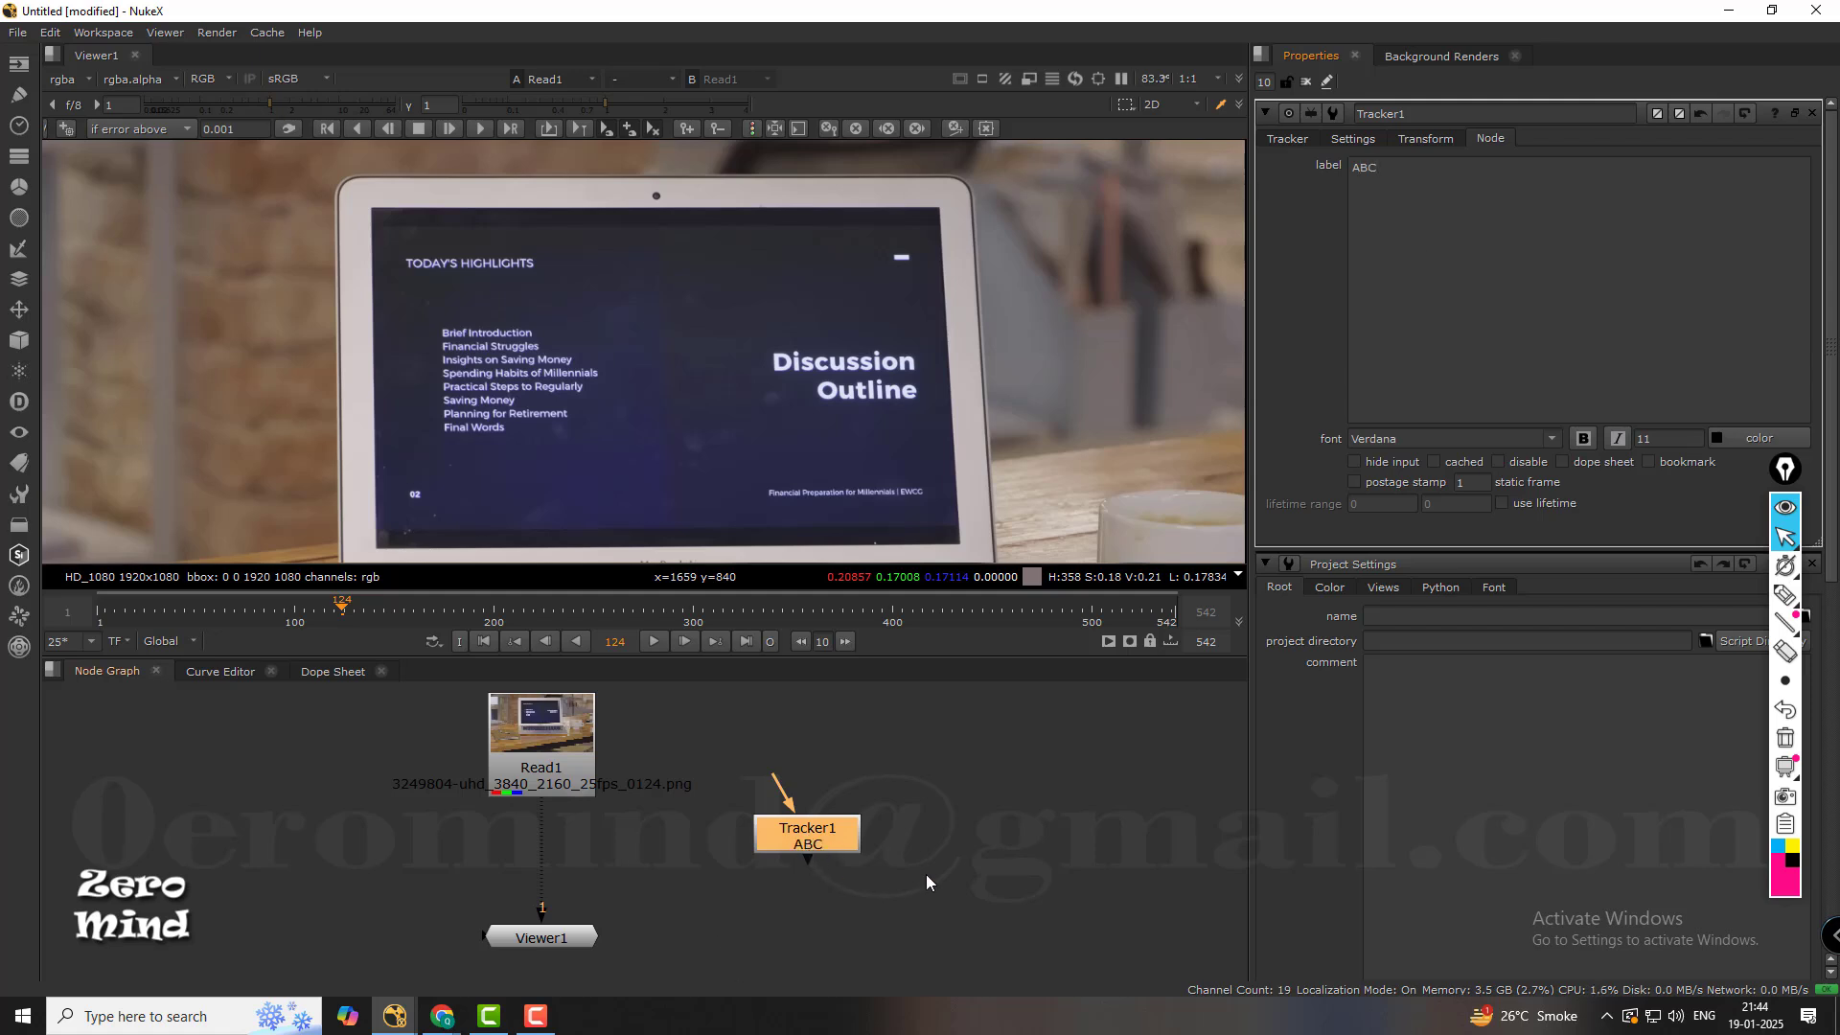
# Circle the ABC label in pink, link it by a line to the circled text on the Tracker1 node, and erase the annotation.
pyautogui.click(1785, 594)
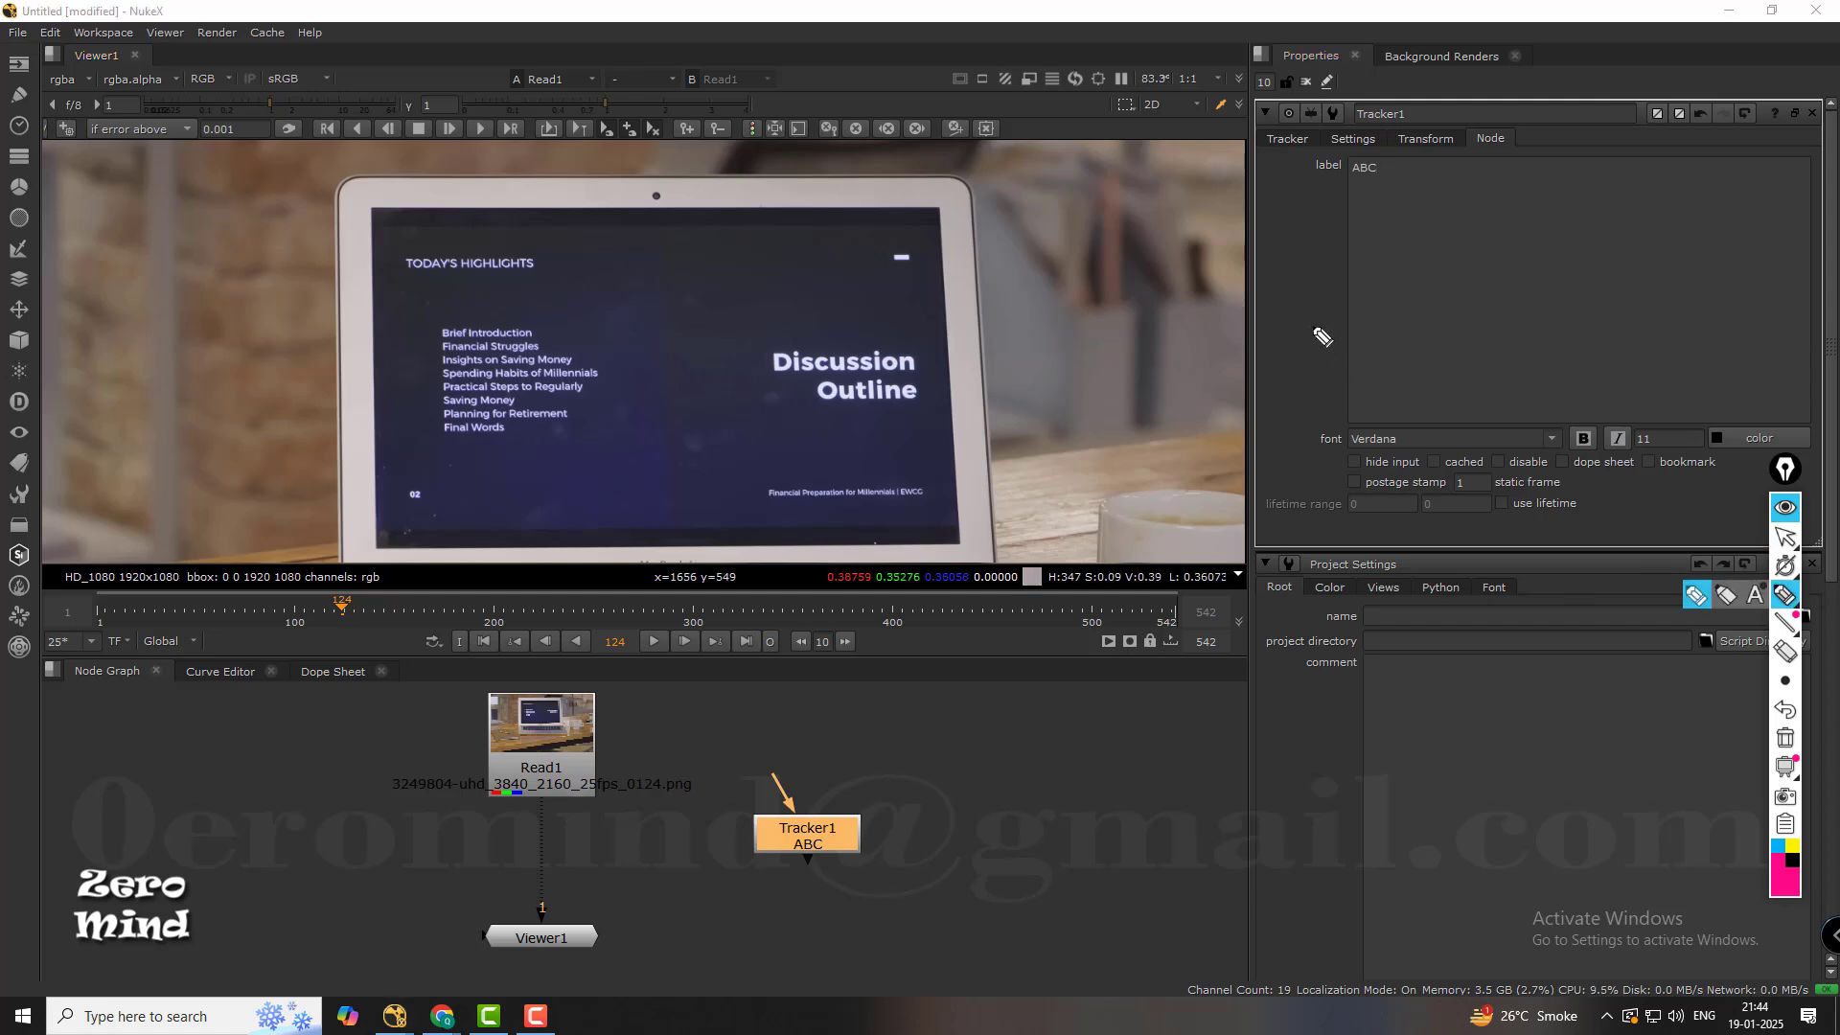
pyautogui.moveTo(1394, 163); pyautogui.dragTo(1169, 395)
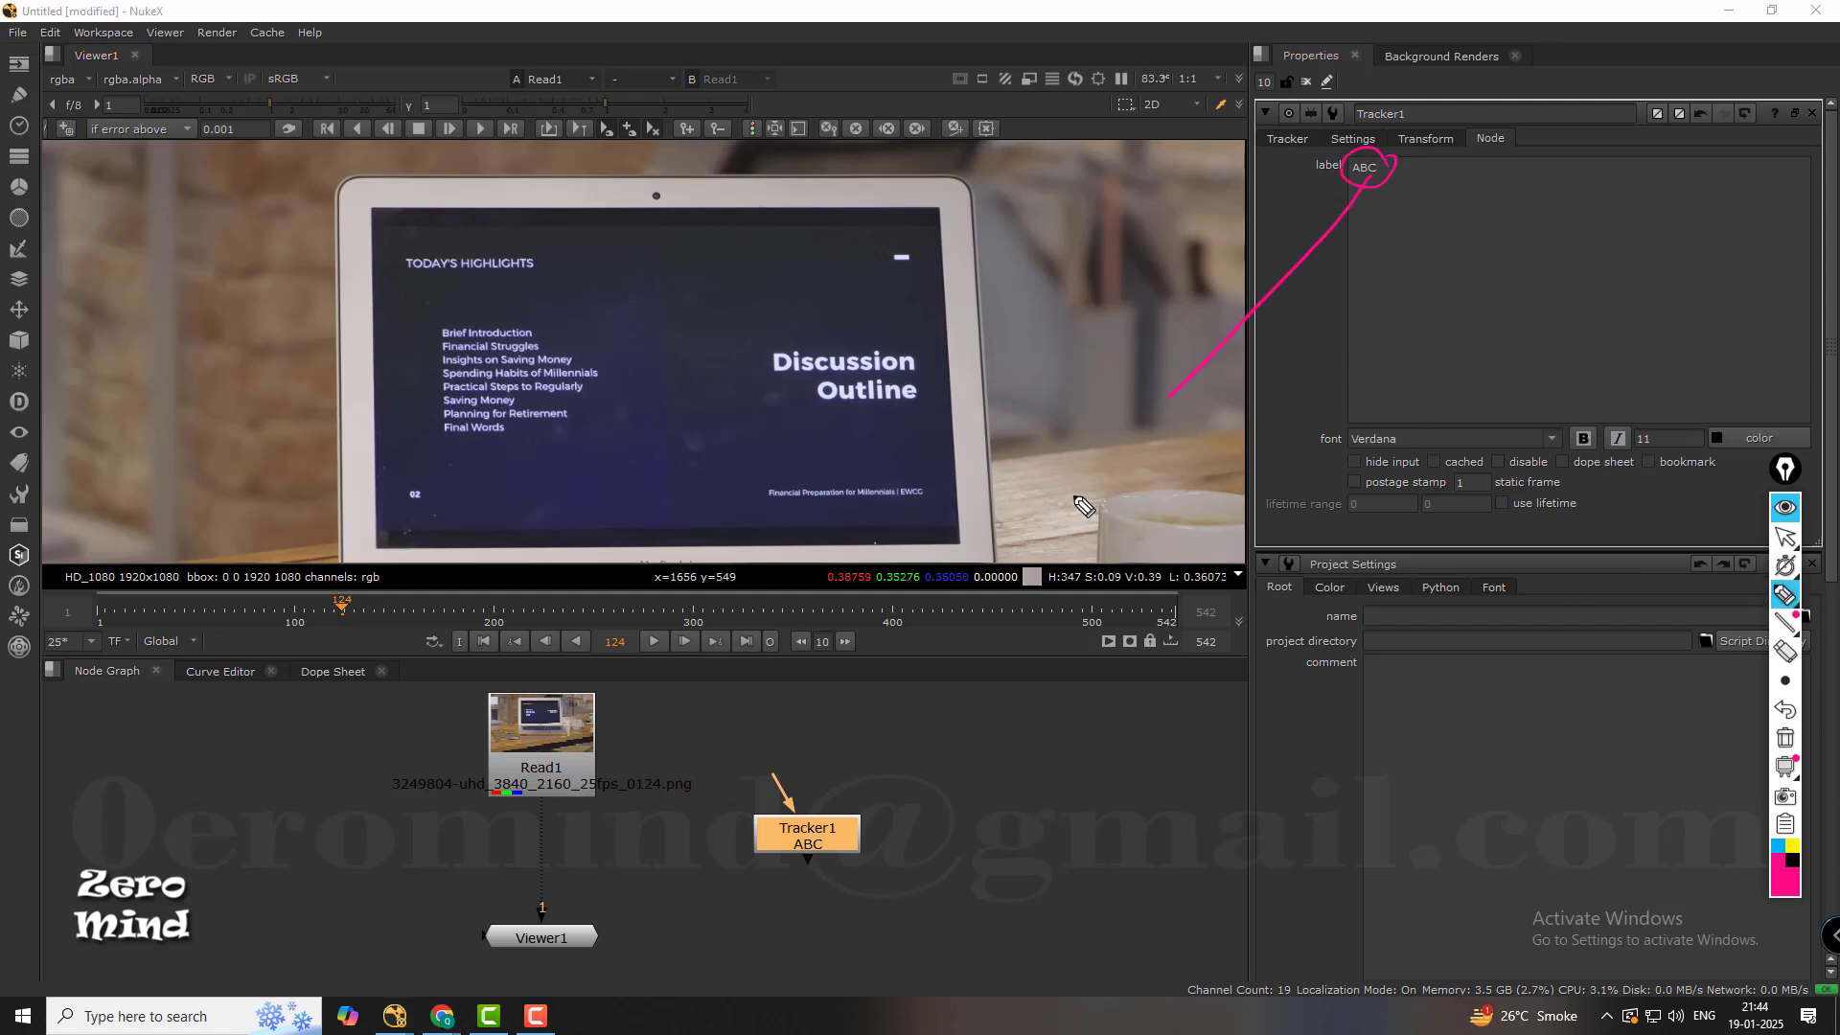
pyautogui.moveTo(1083, 508)
pyautogui.mouseDown()
pyautogui.moveTo(839, 810)
pyautogui.moveTo(805, 862)
pyautogui.moveTo(831, 842)
pyautogui.moveTo(821, 868)
pyautogui.moveTo(805, 844)
pyautogui.mouseUp()
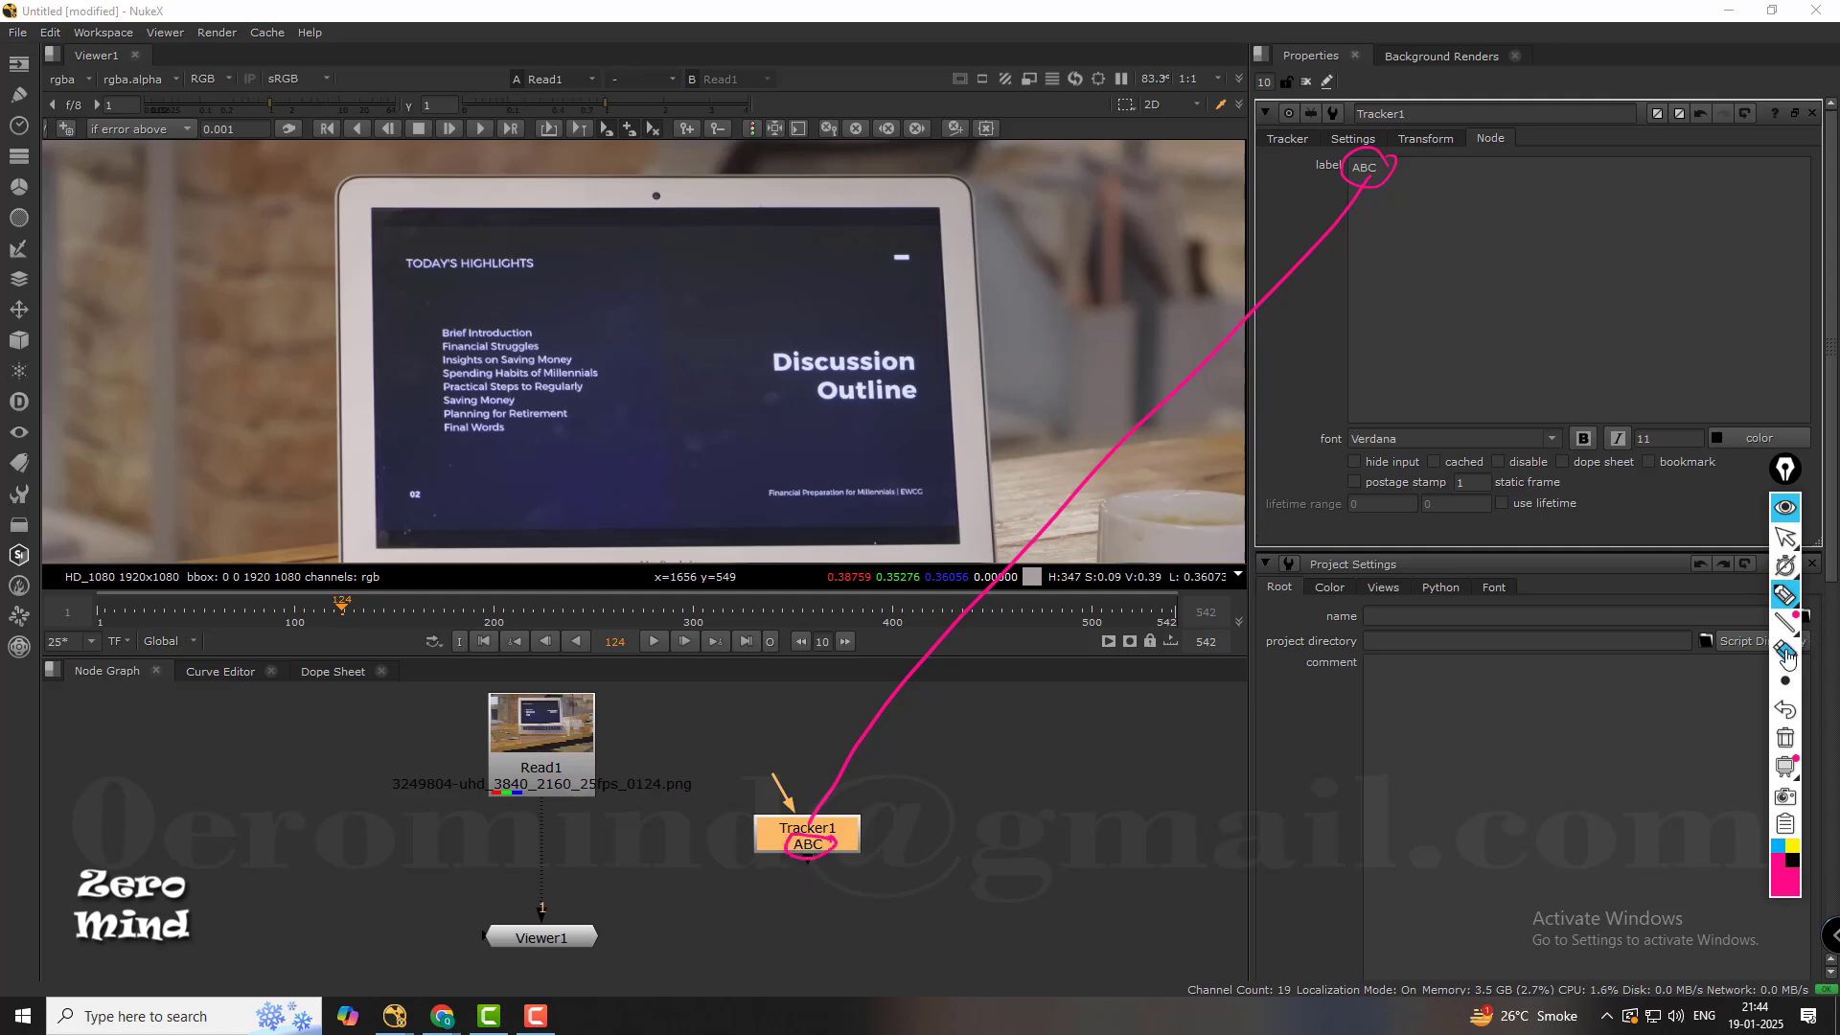
pyautogui.click(1785, 651)
pyautogui.click(1394, 175)
pyautogui.click(815, 856)
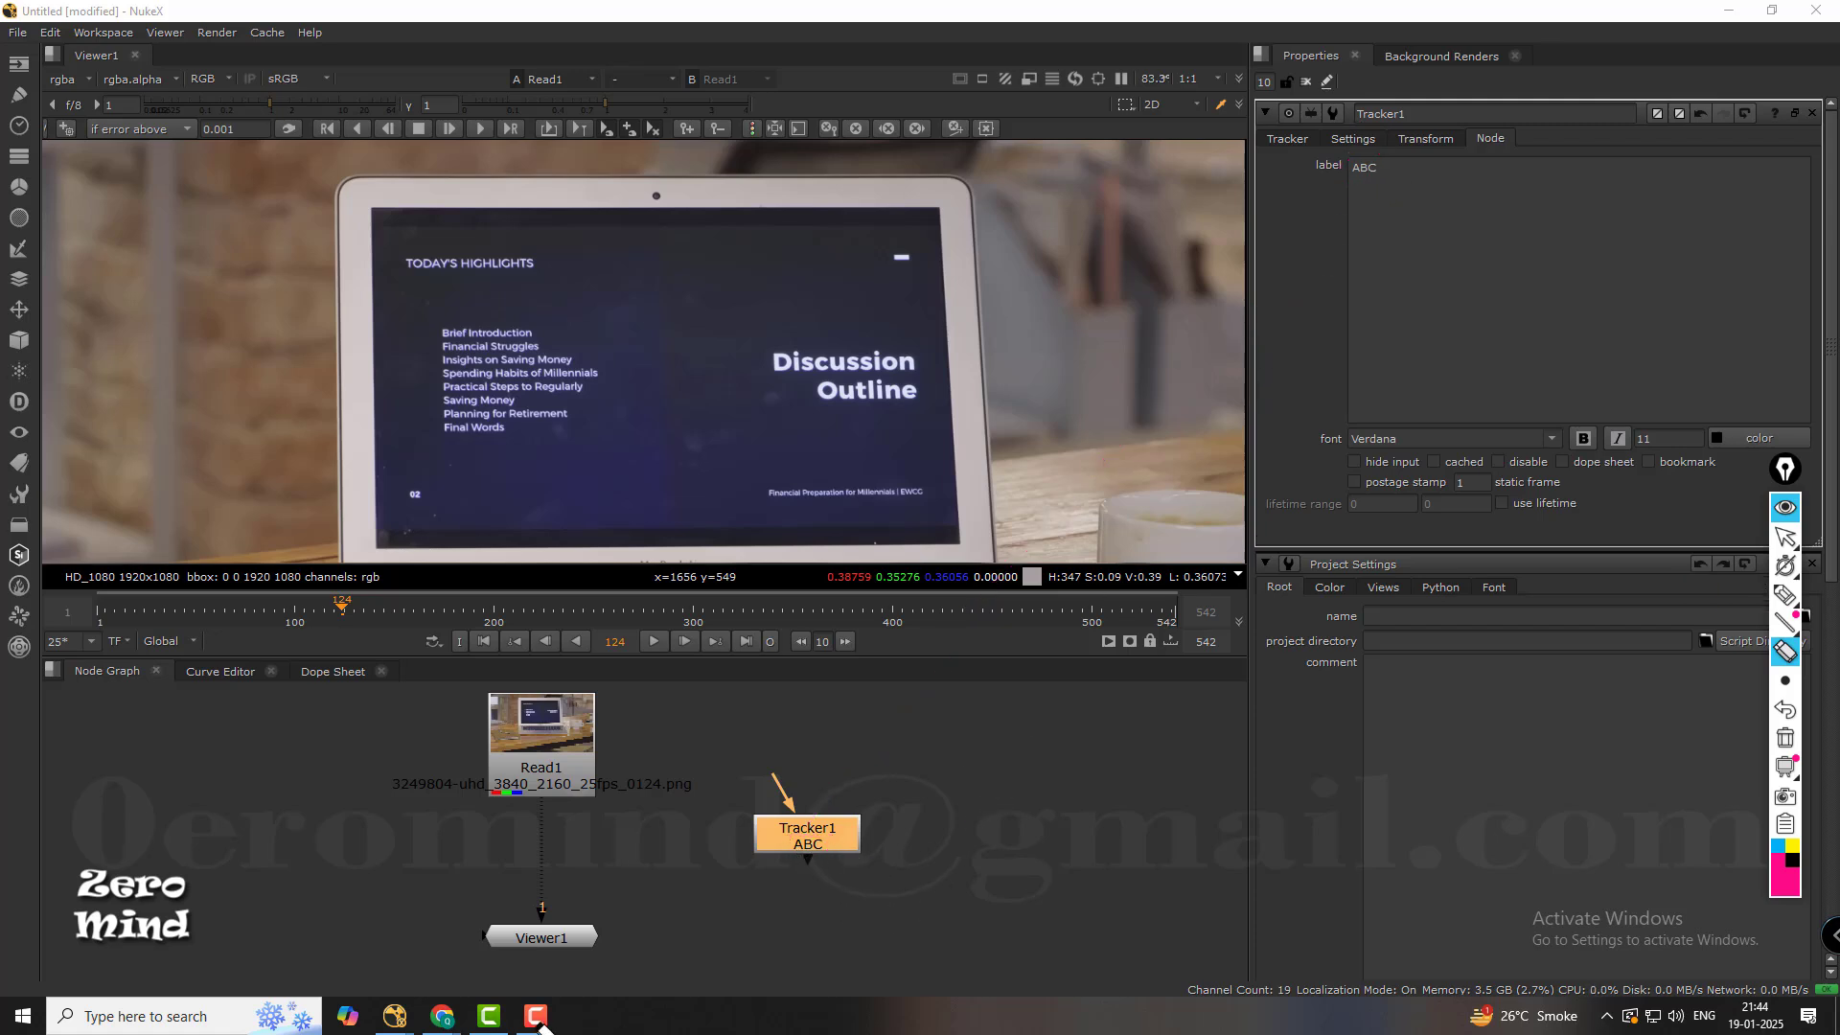
pyautogui.click(1785, 537)
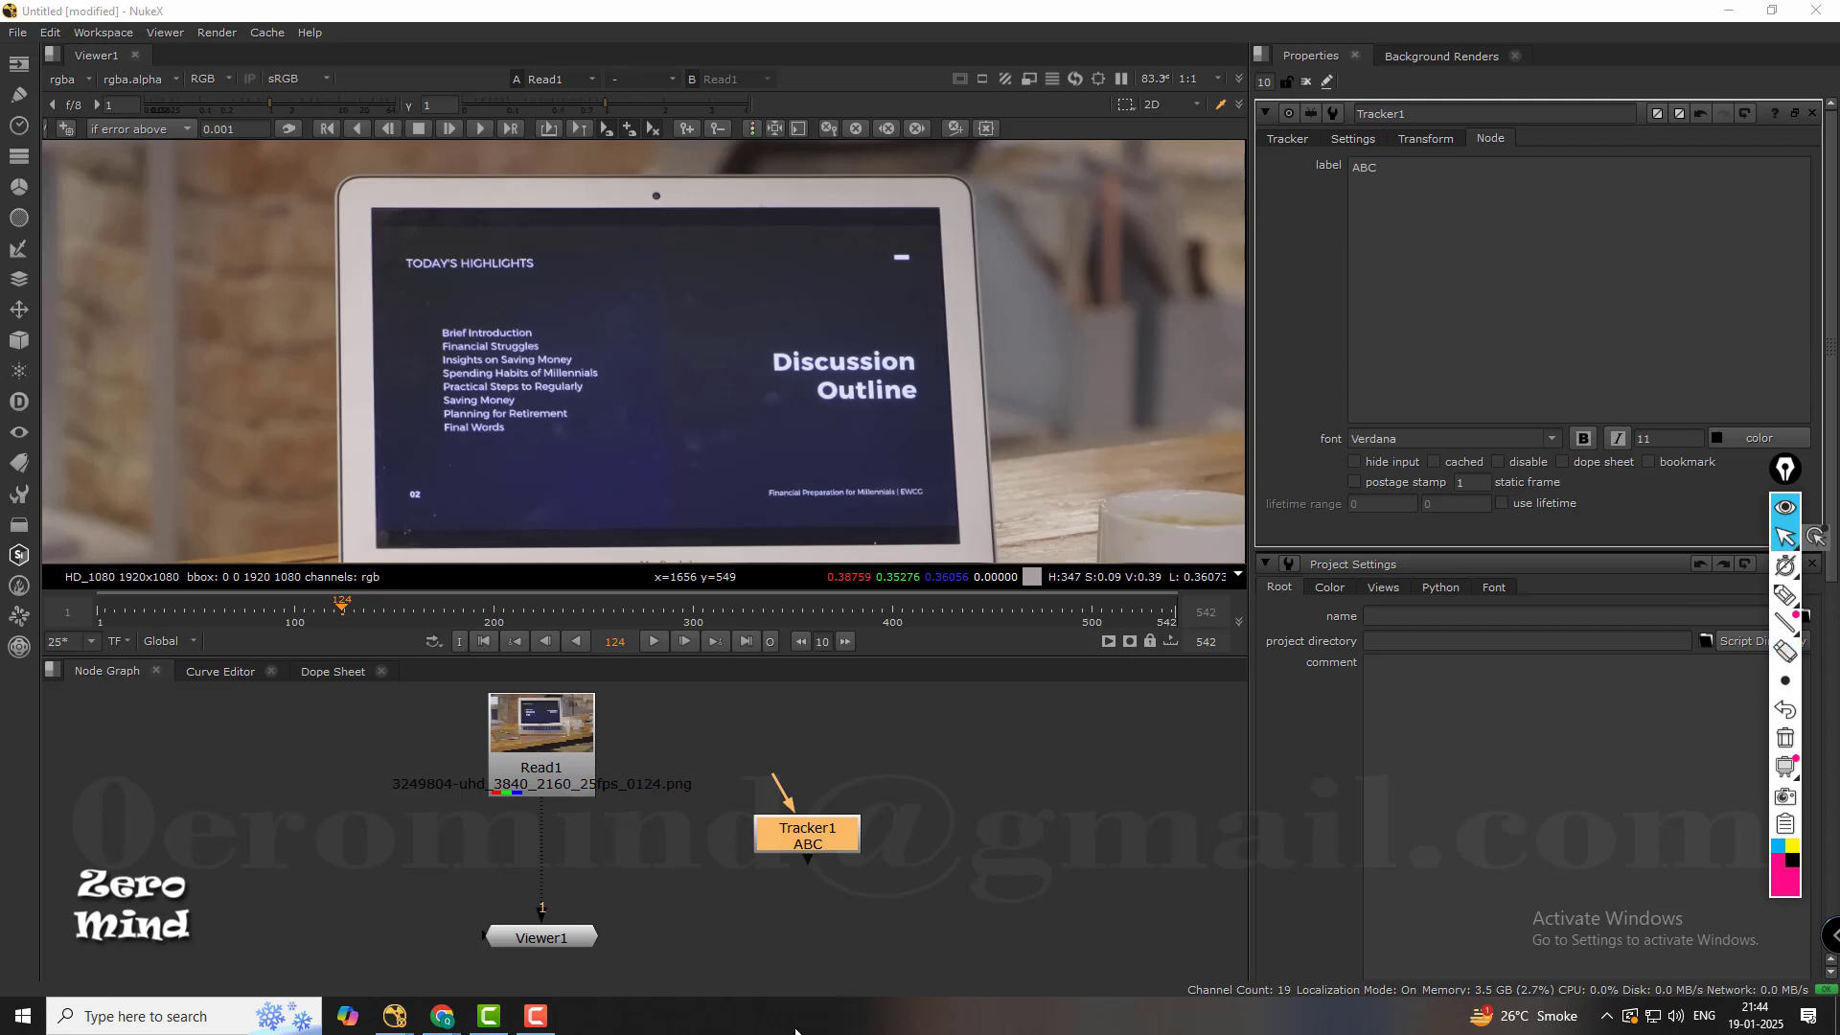
pyautogui.click(543, 1023)
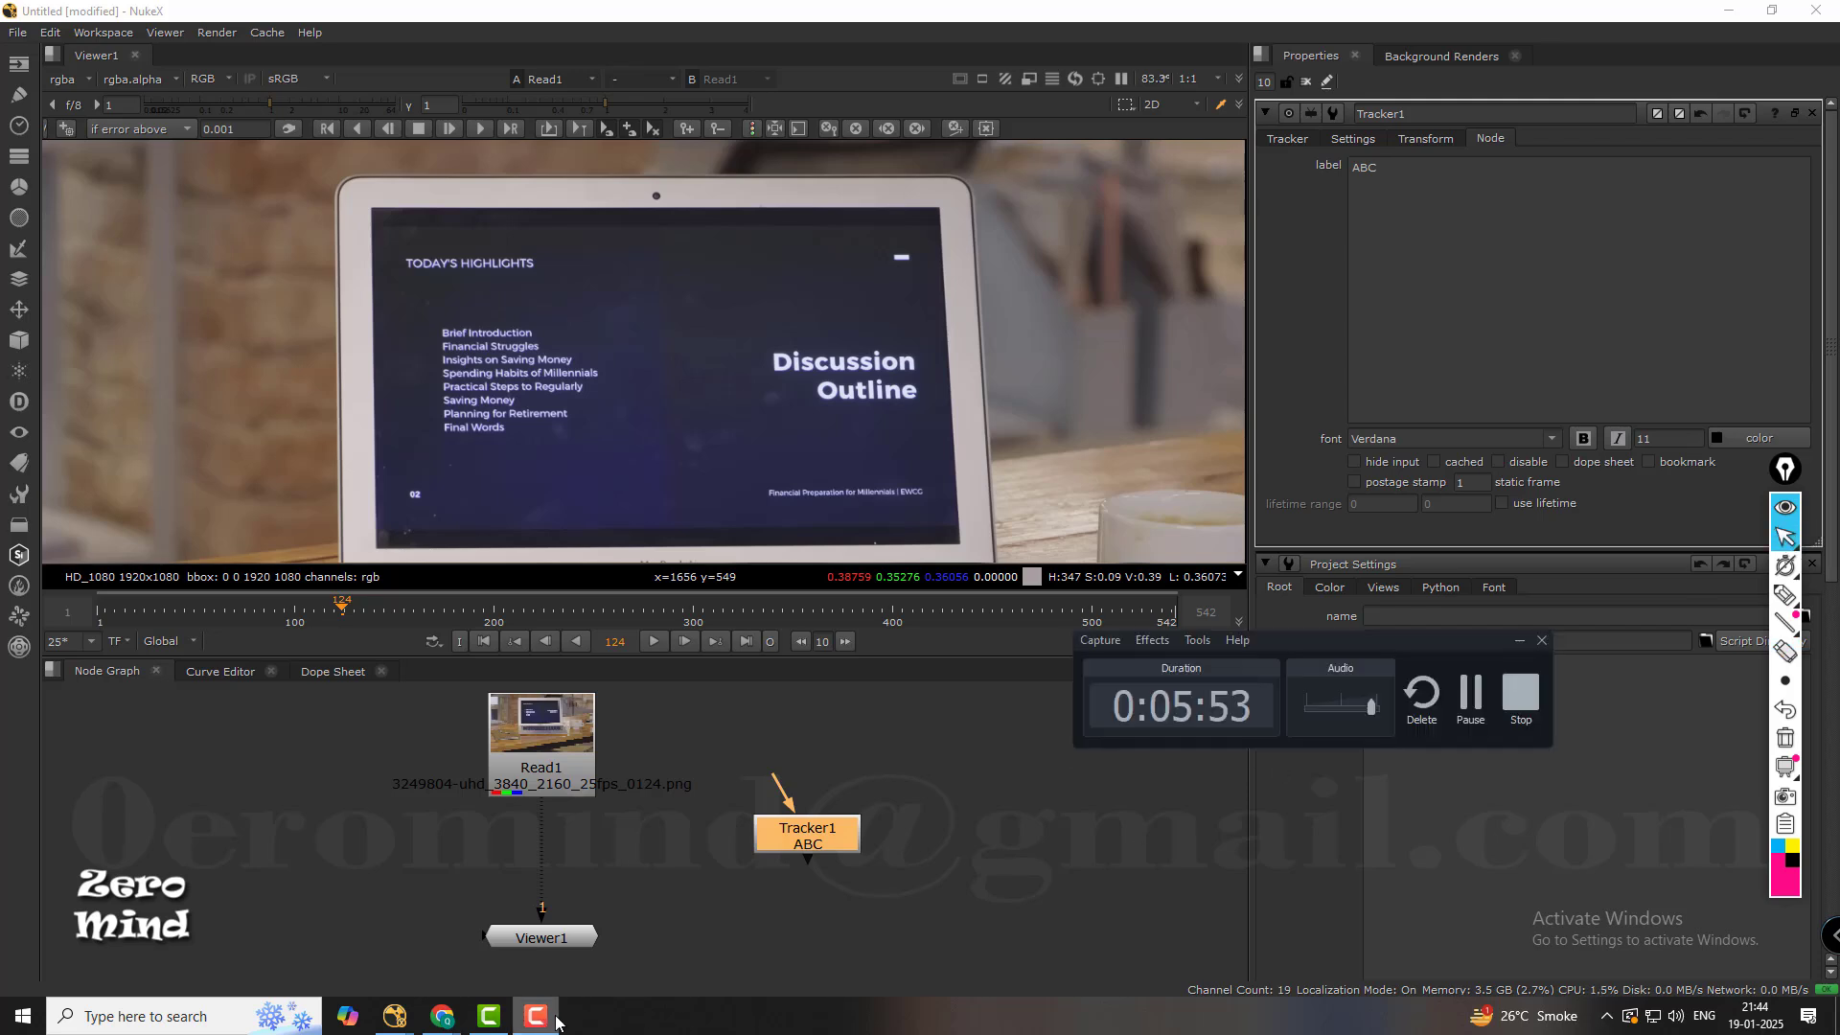
pyautogui.click(1519, 645)
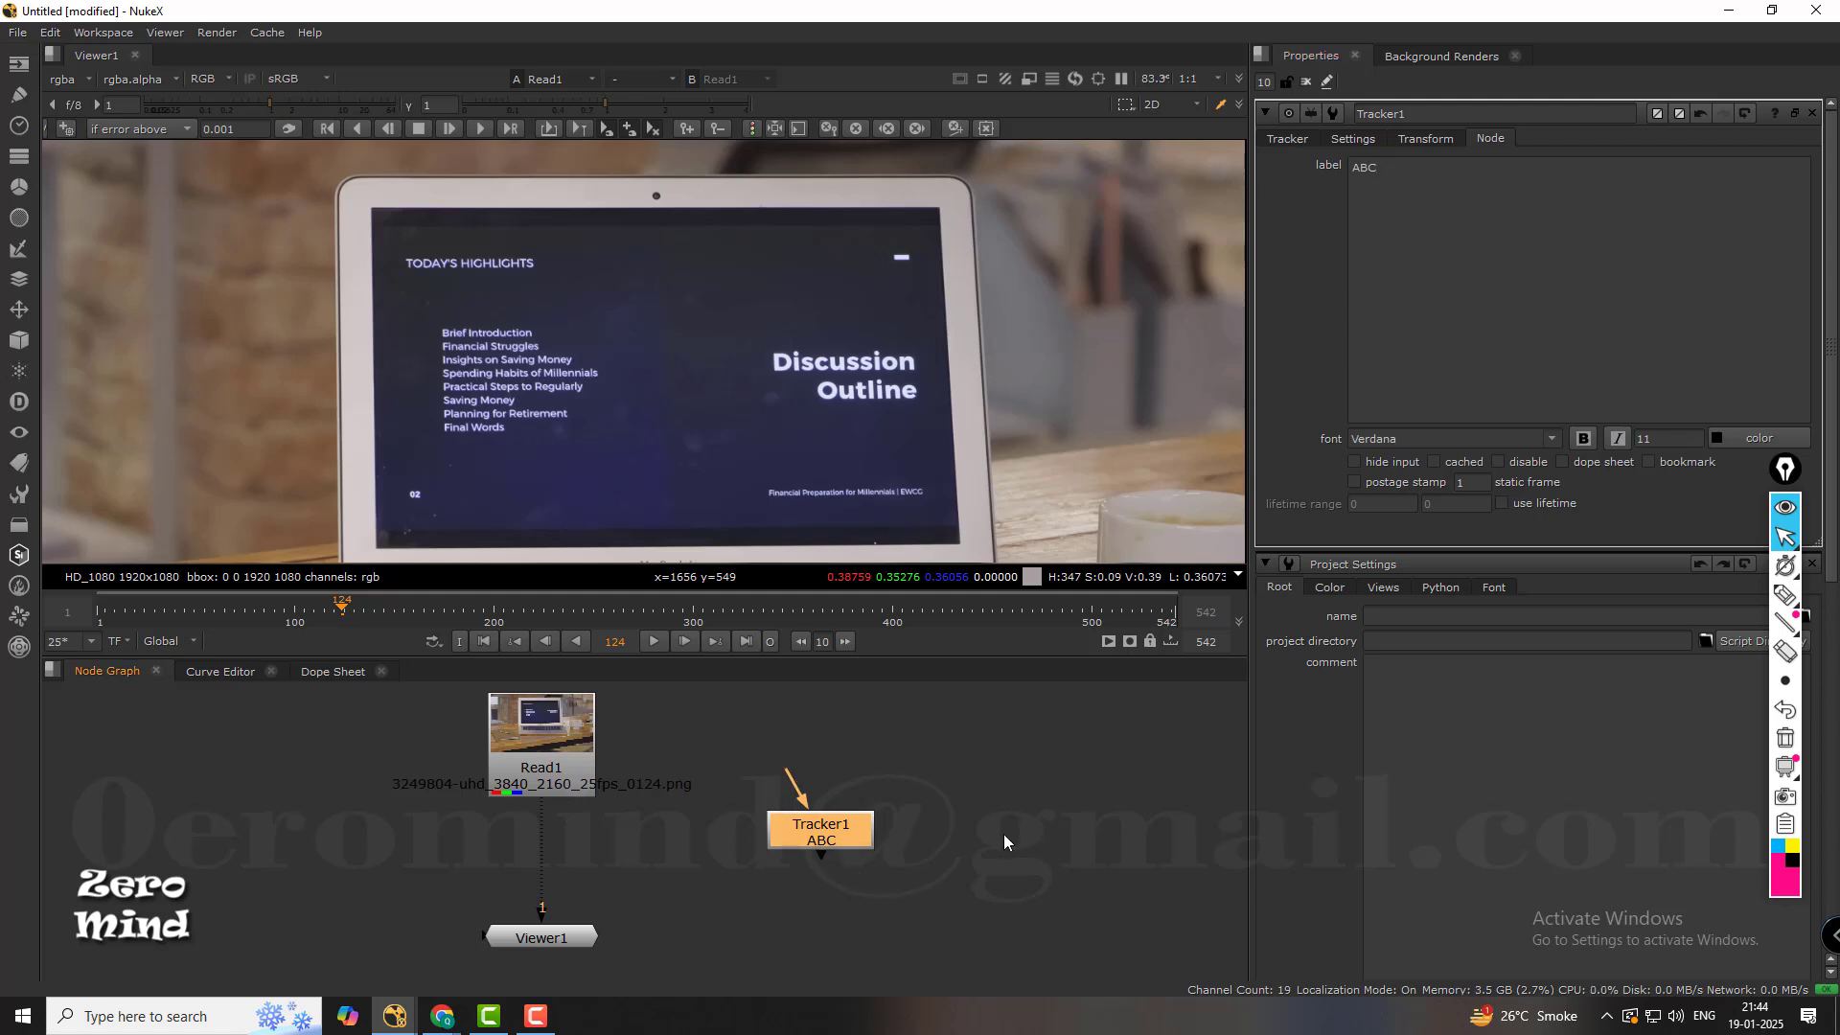
# Insert Tracker1 between Read1 and Viewer1, space the nodes out, and toggle Tracker1's disabled state twice.
pyautogui.moveTo(824, 852); pyautogui.dragTo(567, 855)
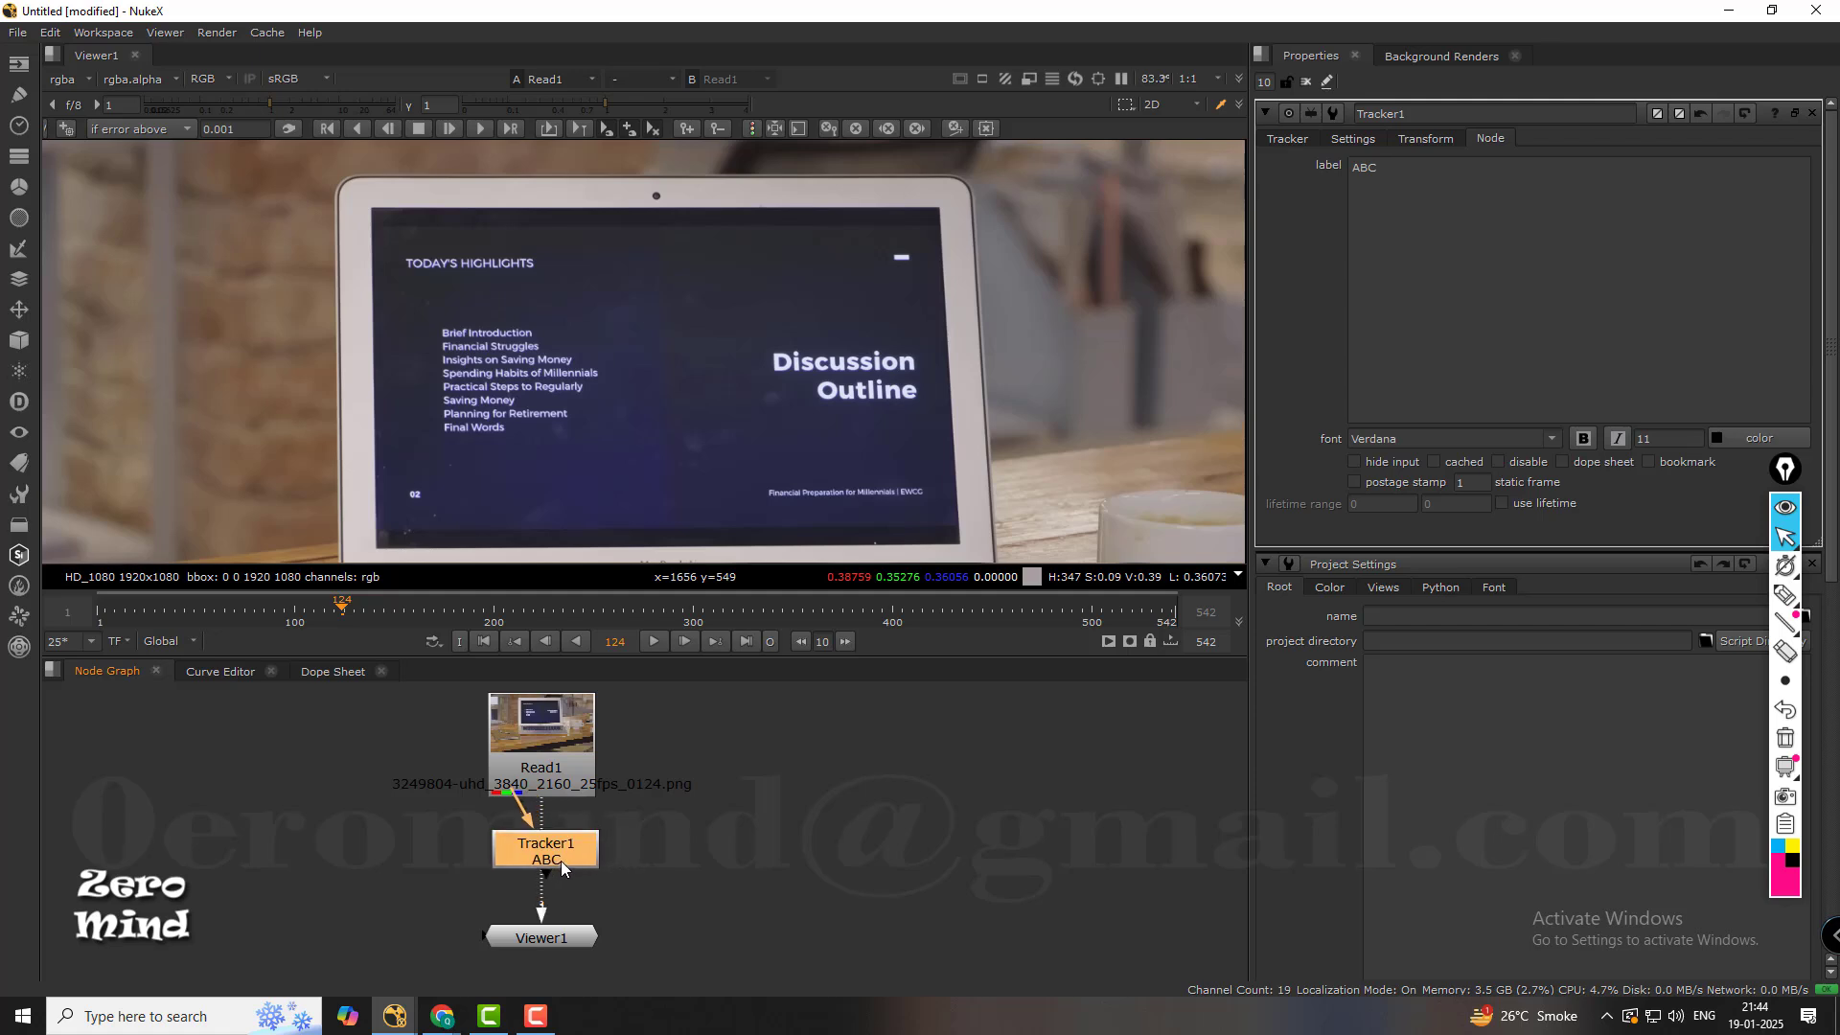
pyautogui.moveTo(557, 757); pyautogui.dragTo(557, 744)
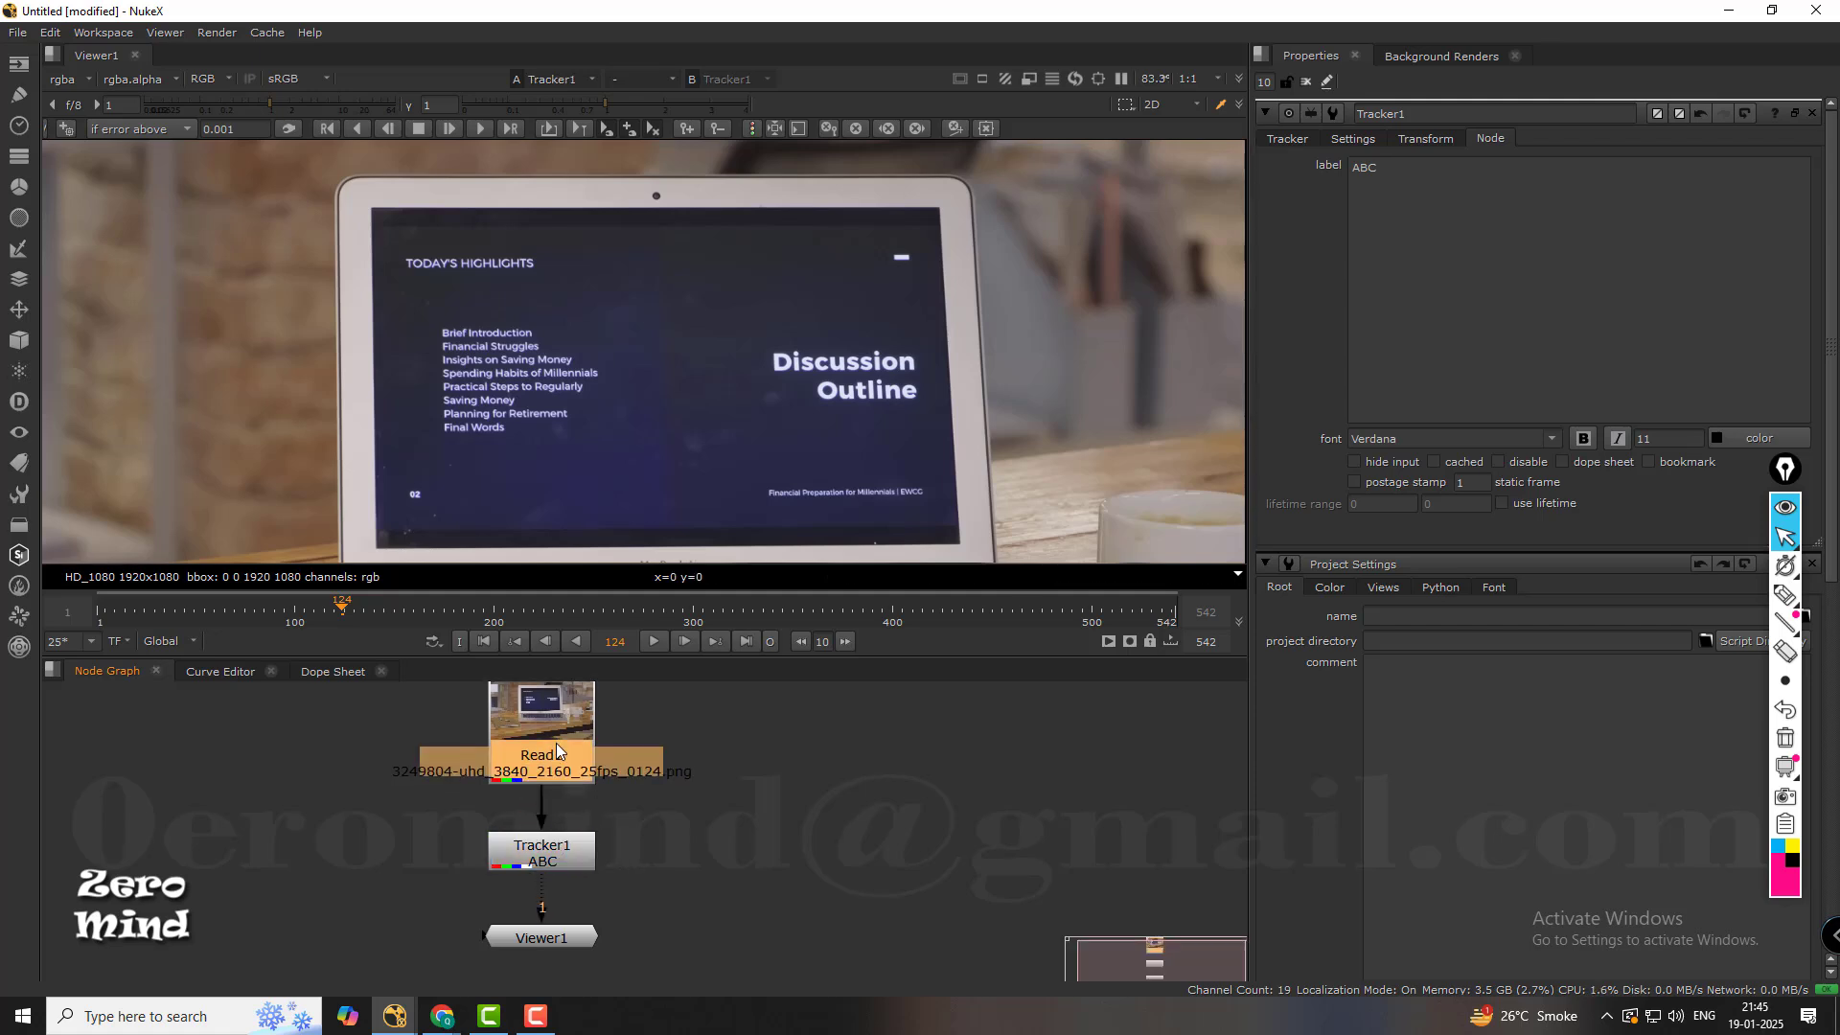
pyautogui.moveTo(546, 849)
pyautogui.mouseDown()
pyautogui.moveTo(586, 853)
pyautogui.moveTo(463, 836)
pyautogui.moveTo(679, 848)
pyautogui.moveTo(552, 856)
pyautogui.mouseUp()
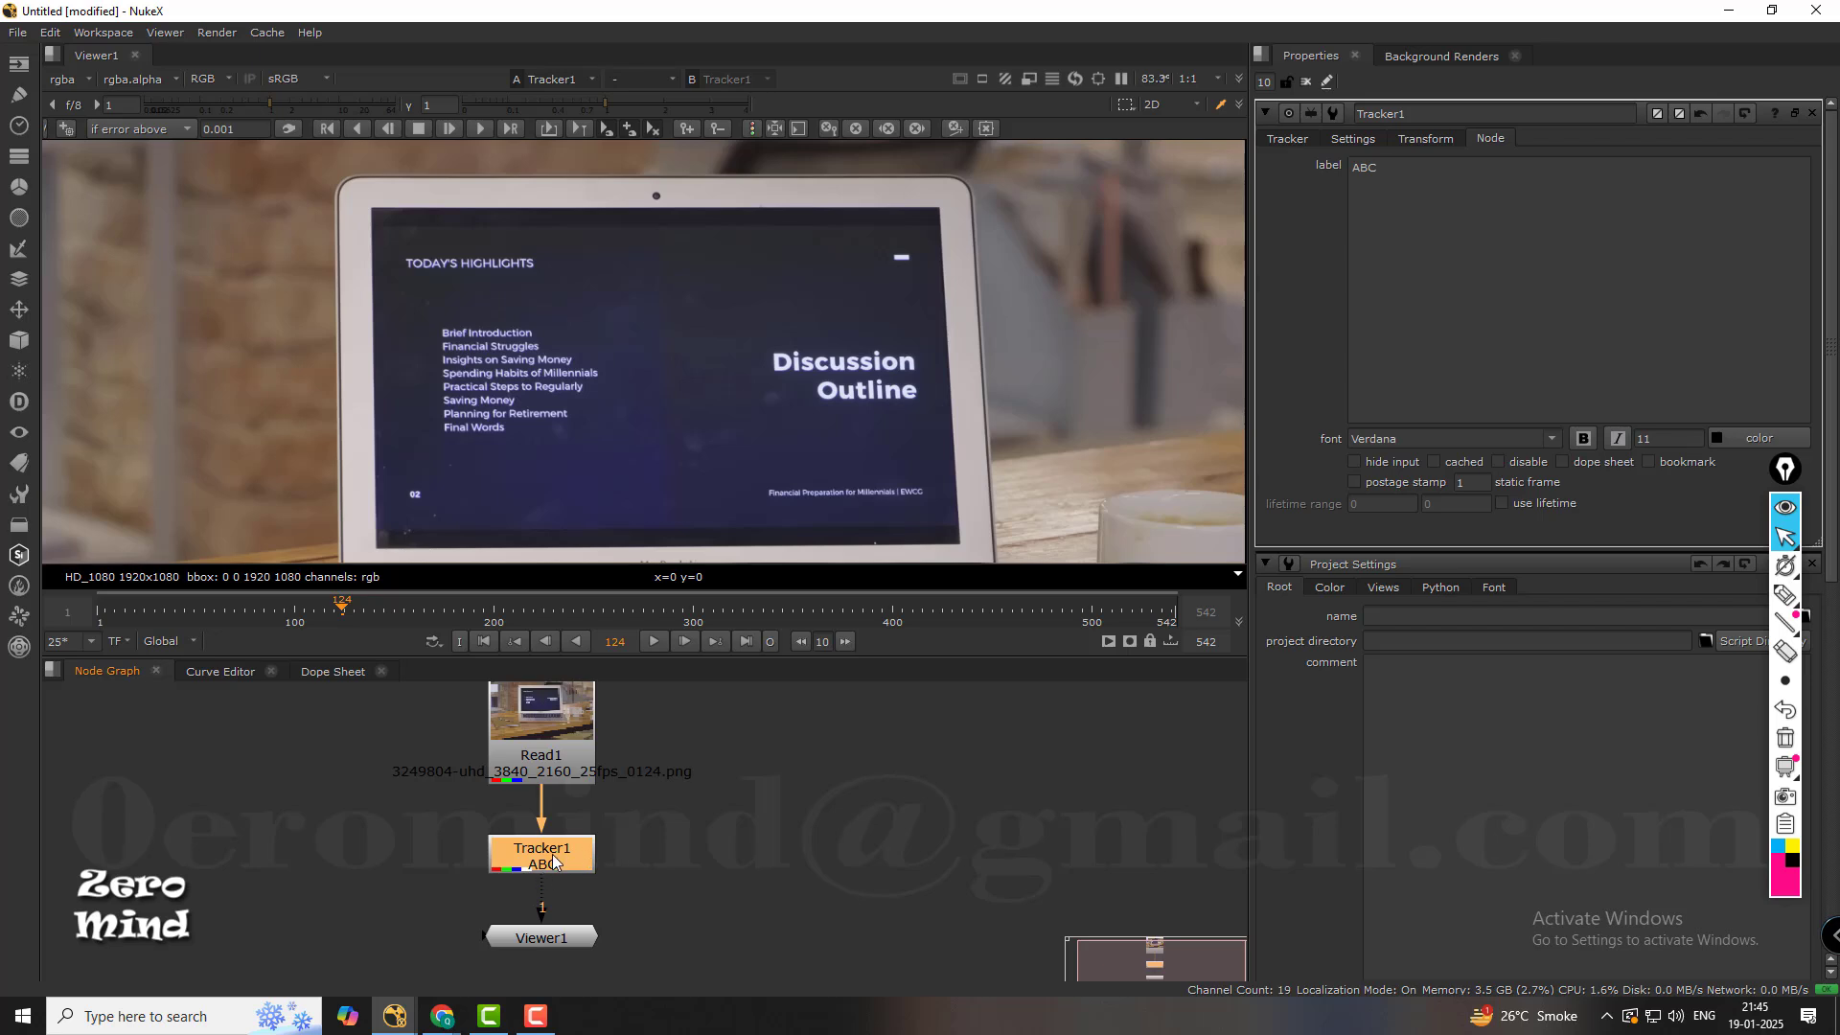
pyautogui.press('d')
pyautogui.press('d')
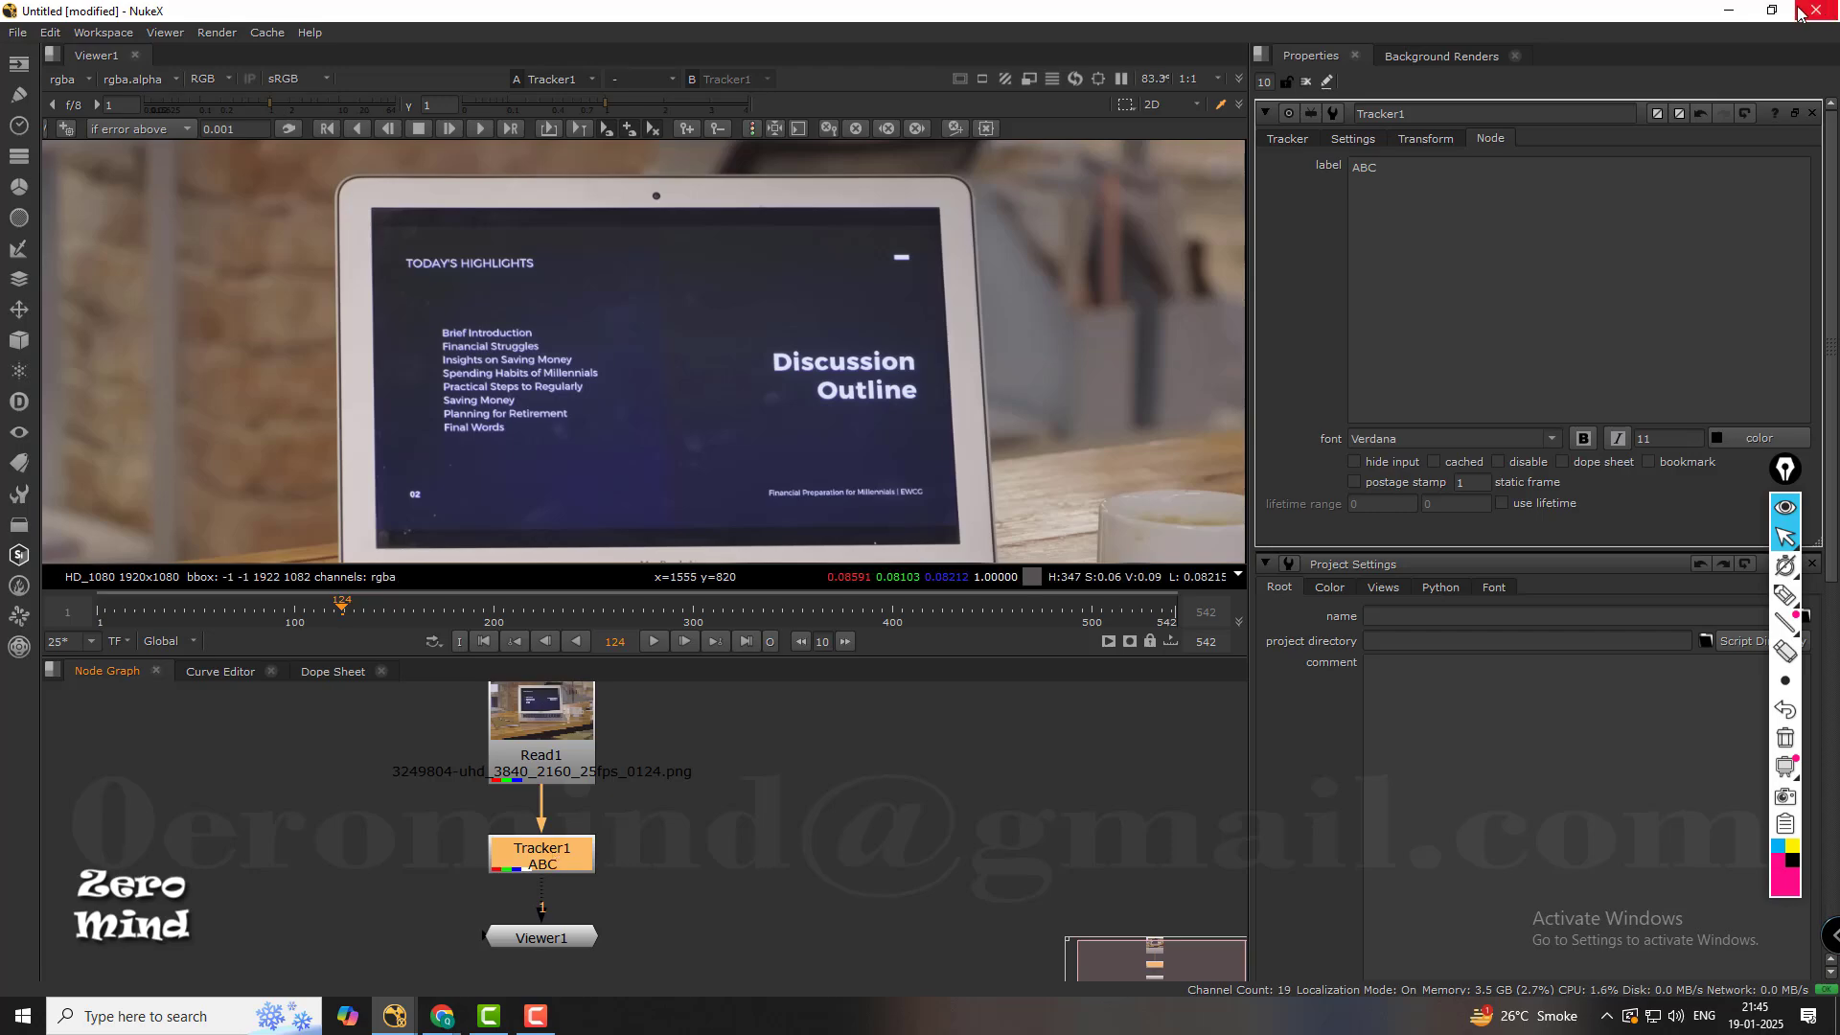
# Launch the keypress-osd application from the x64 folder of keypress-osd-compiled on the desktop and return to Nuke.
pyautogui.click(1730, 10)
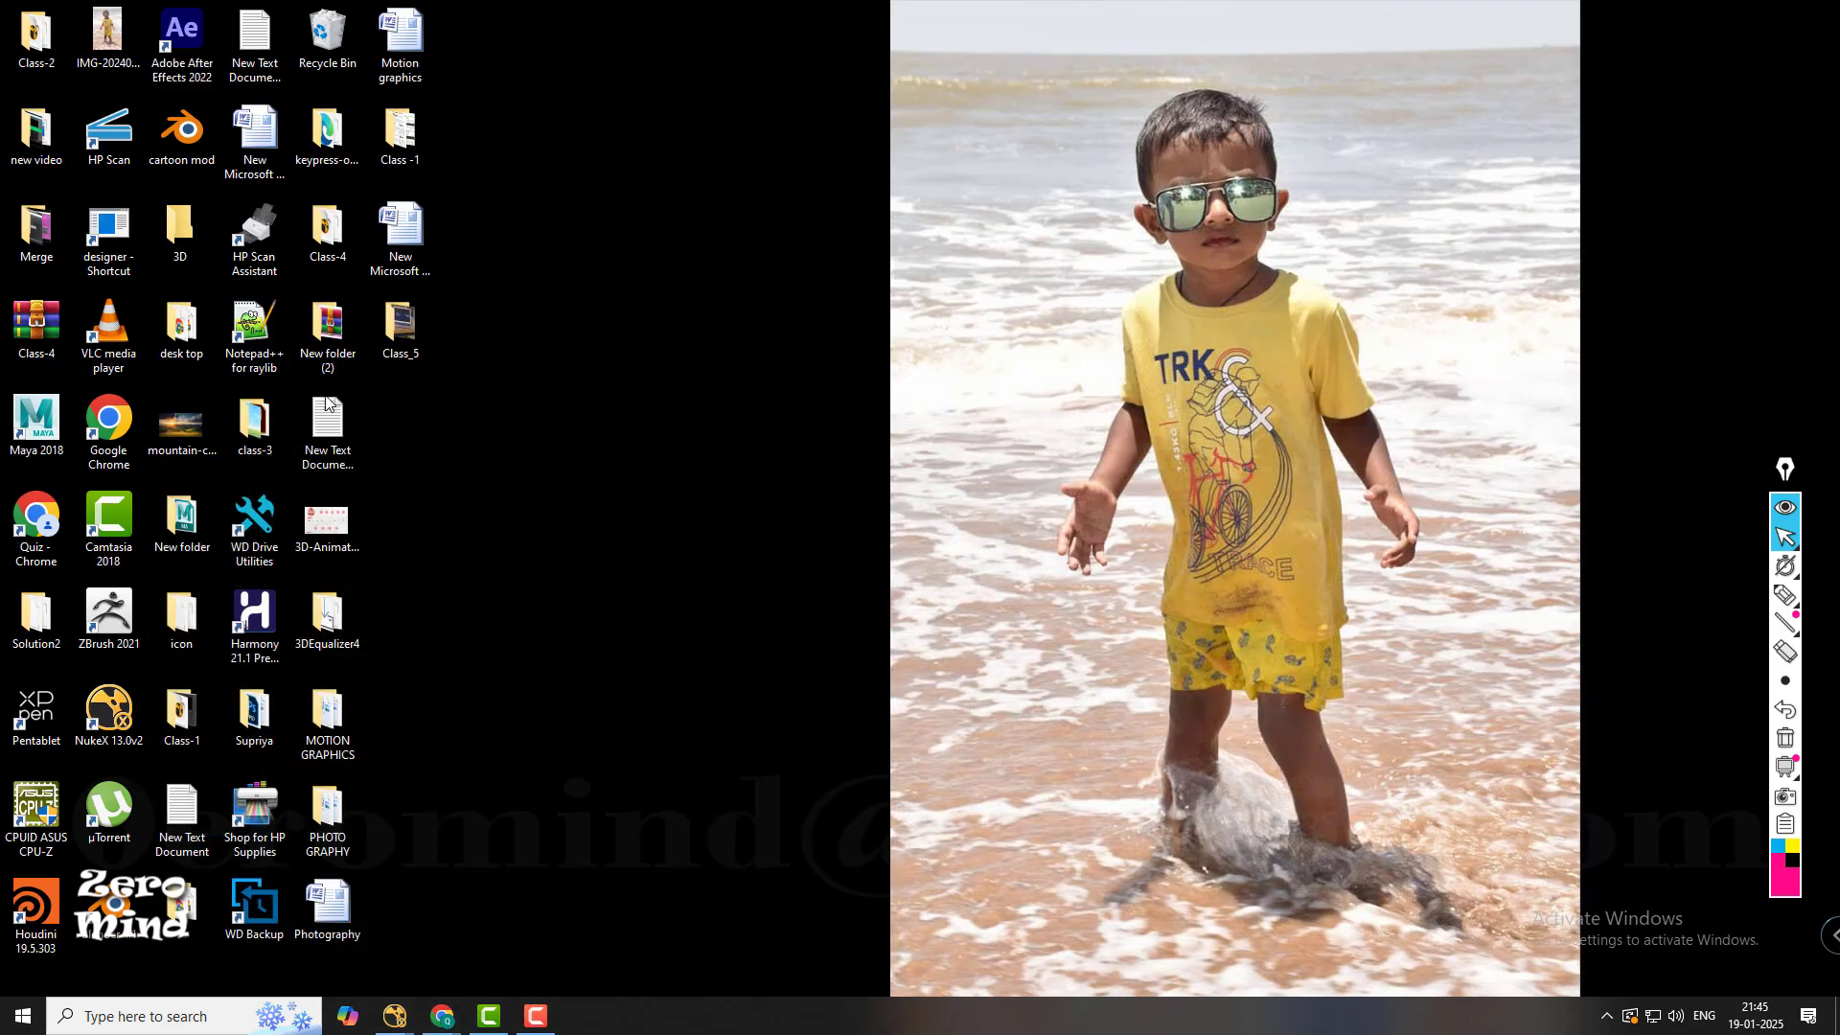
pyautogui.click(341, 132)
pyautogui.doubleClick(342, 131)
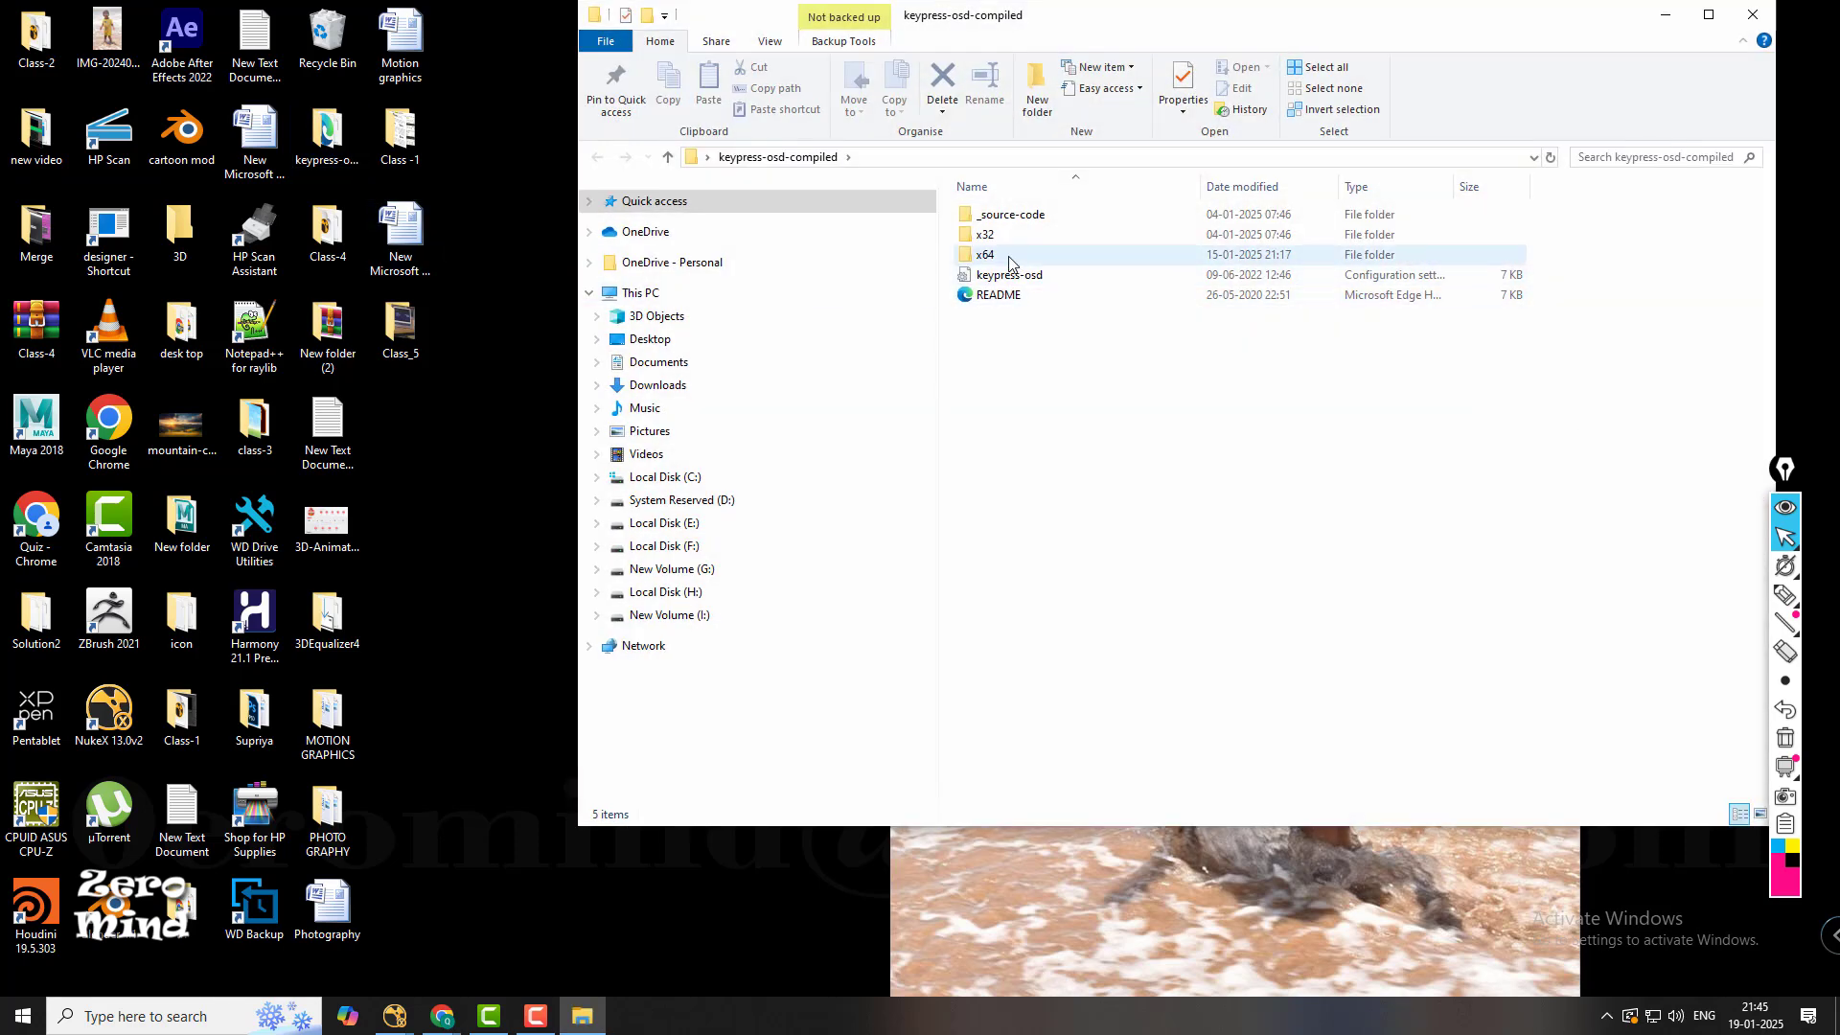
pyautogui.click(1009, 259)
pyautogui.doubleClick(1010, 259)
pyautogui.doubleClick(1009, 235)
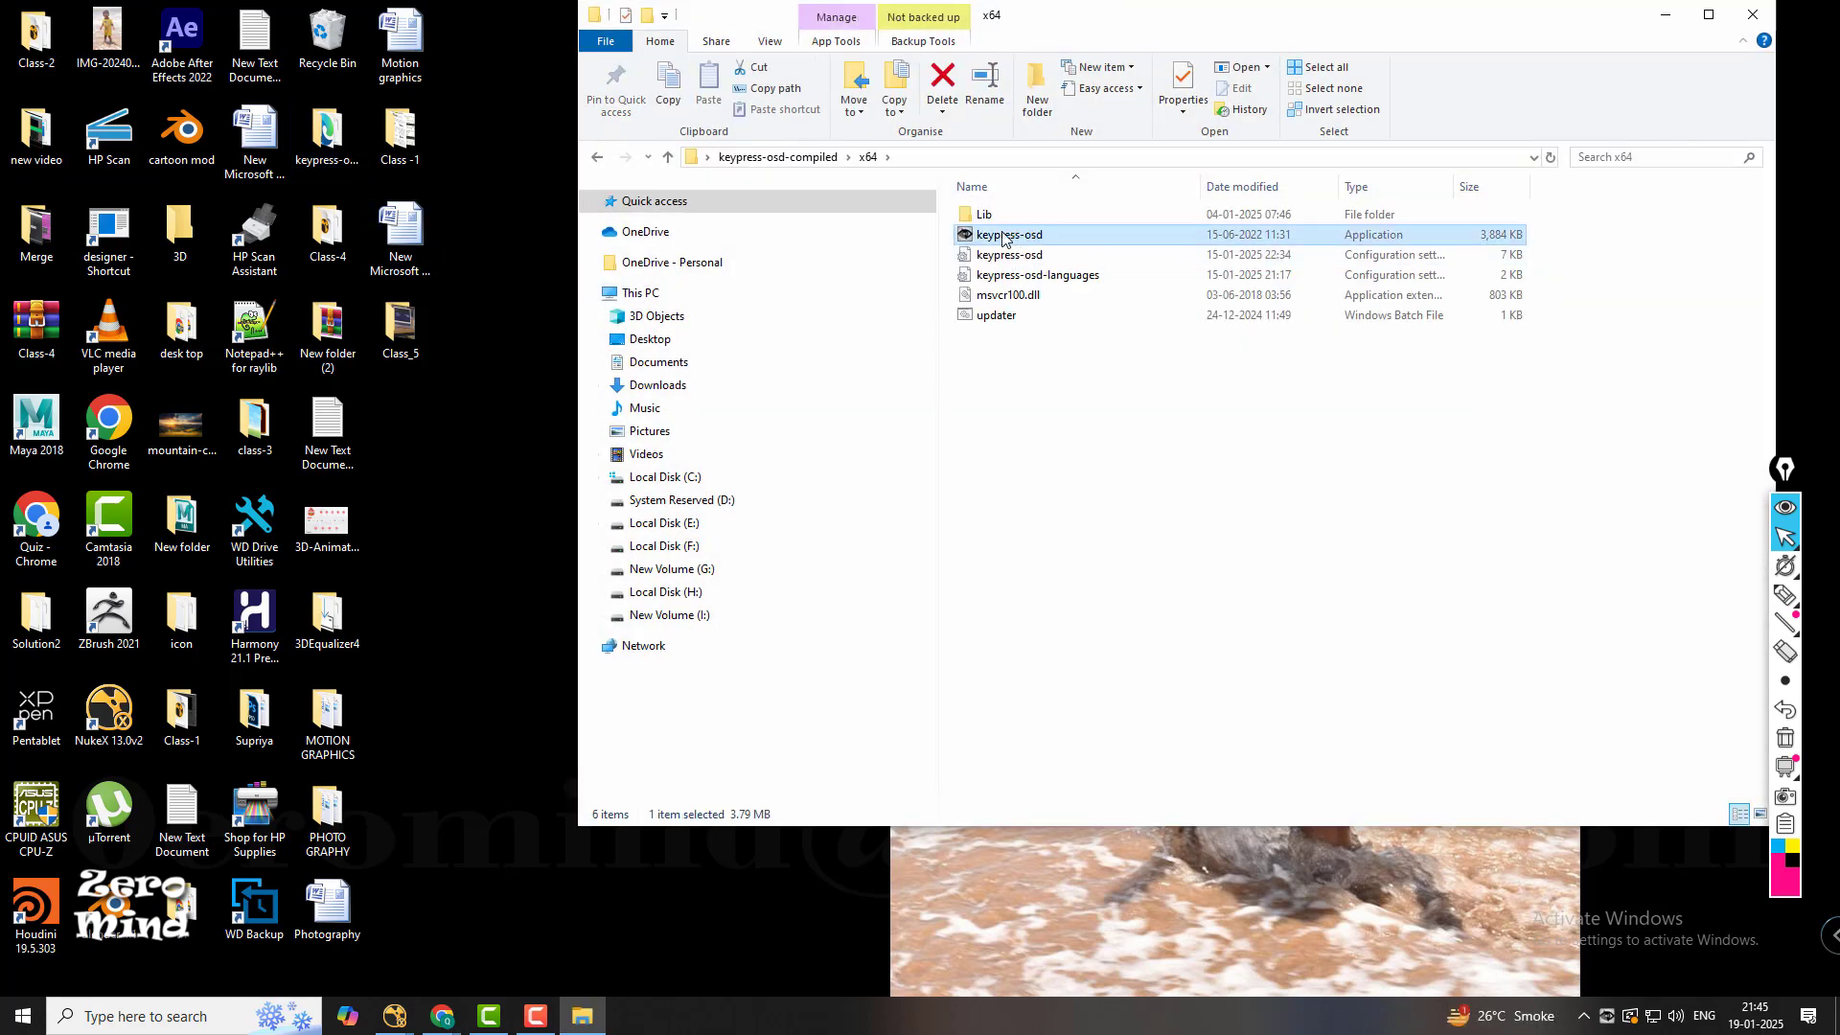
pyautogui.click(1664, 14)
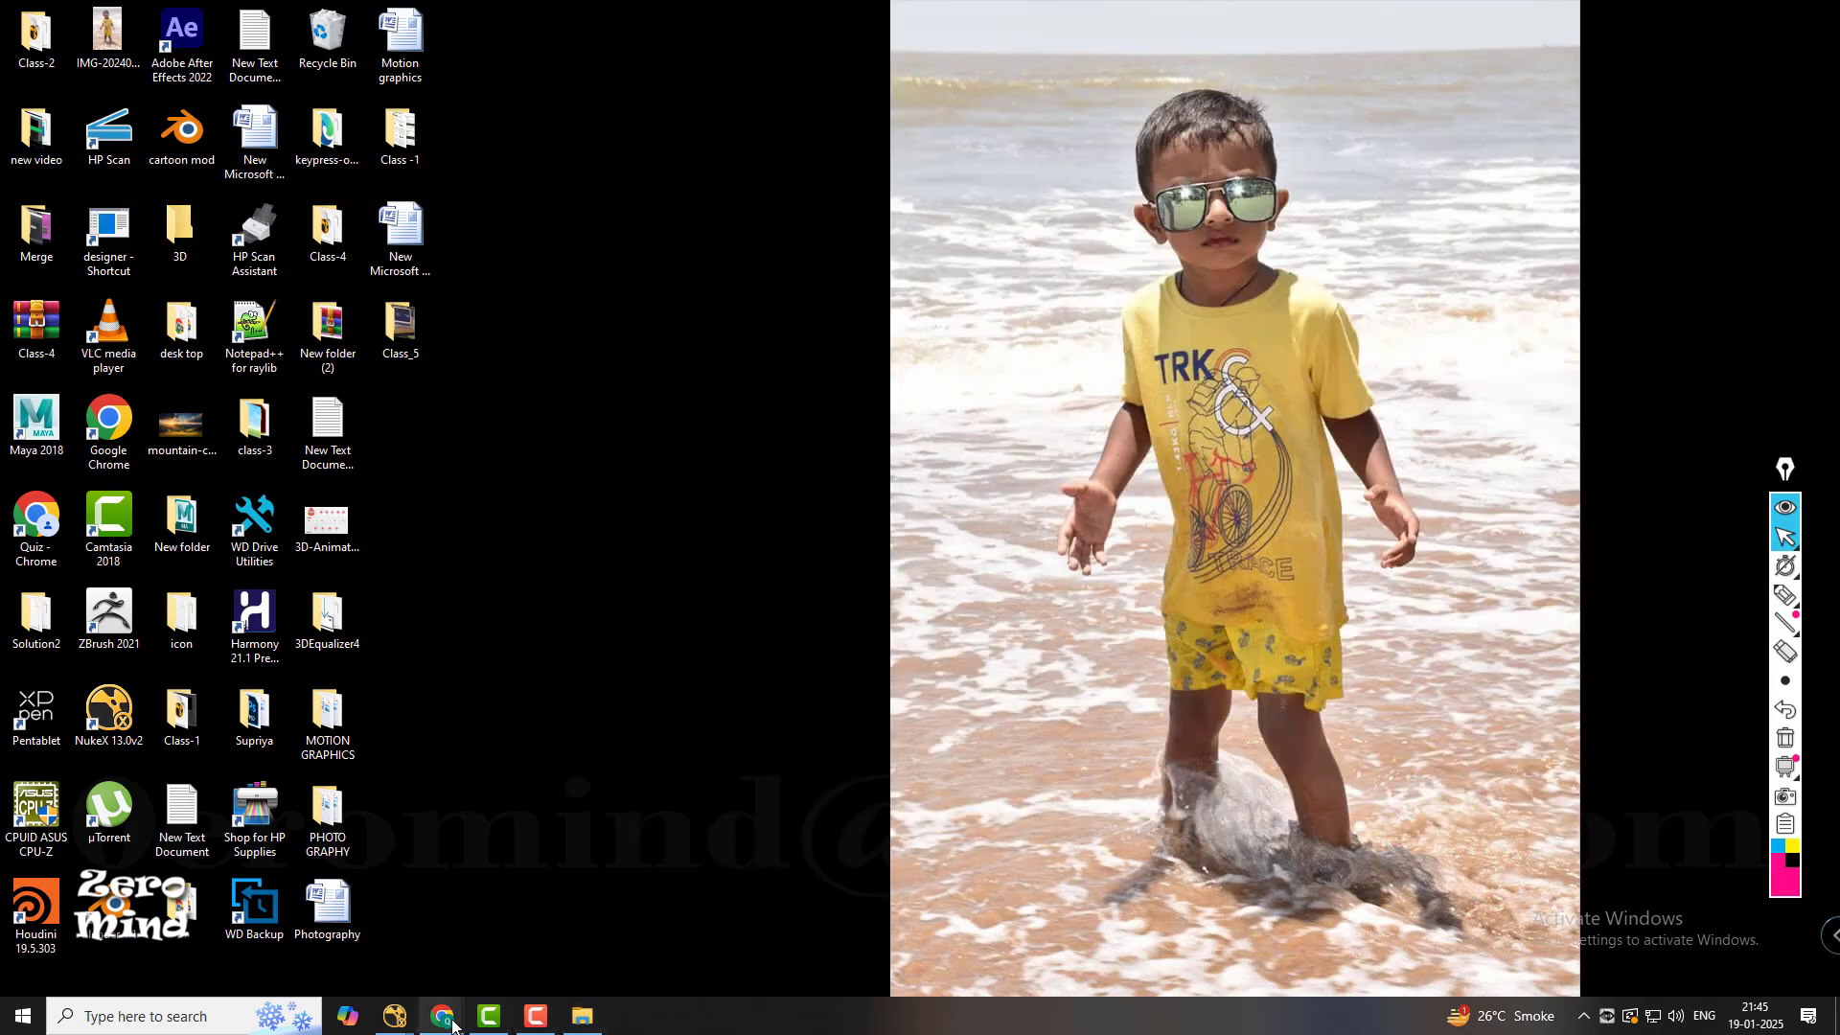
pyautogui.moveTo(395, 1016)
pyautogui.click(471, 961)
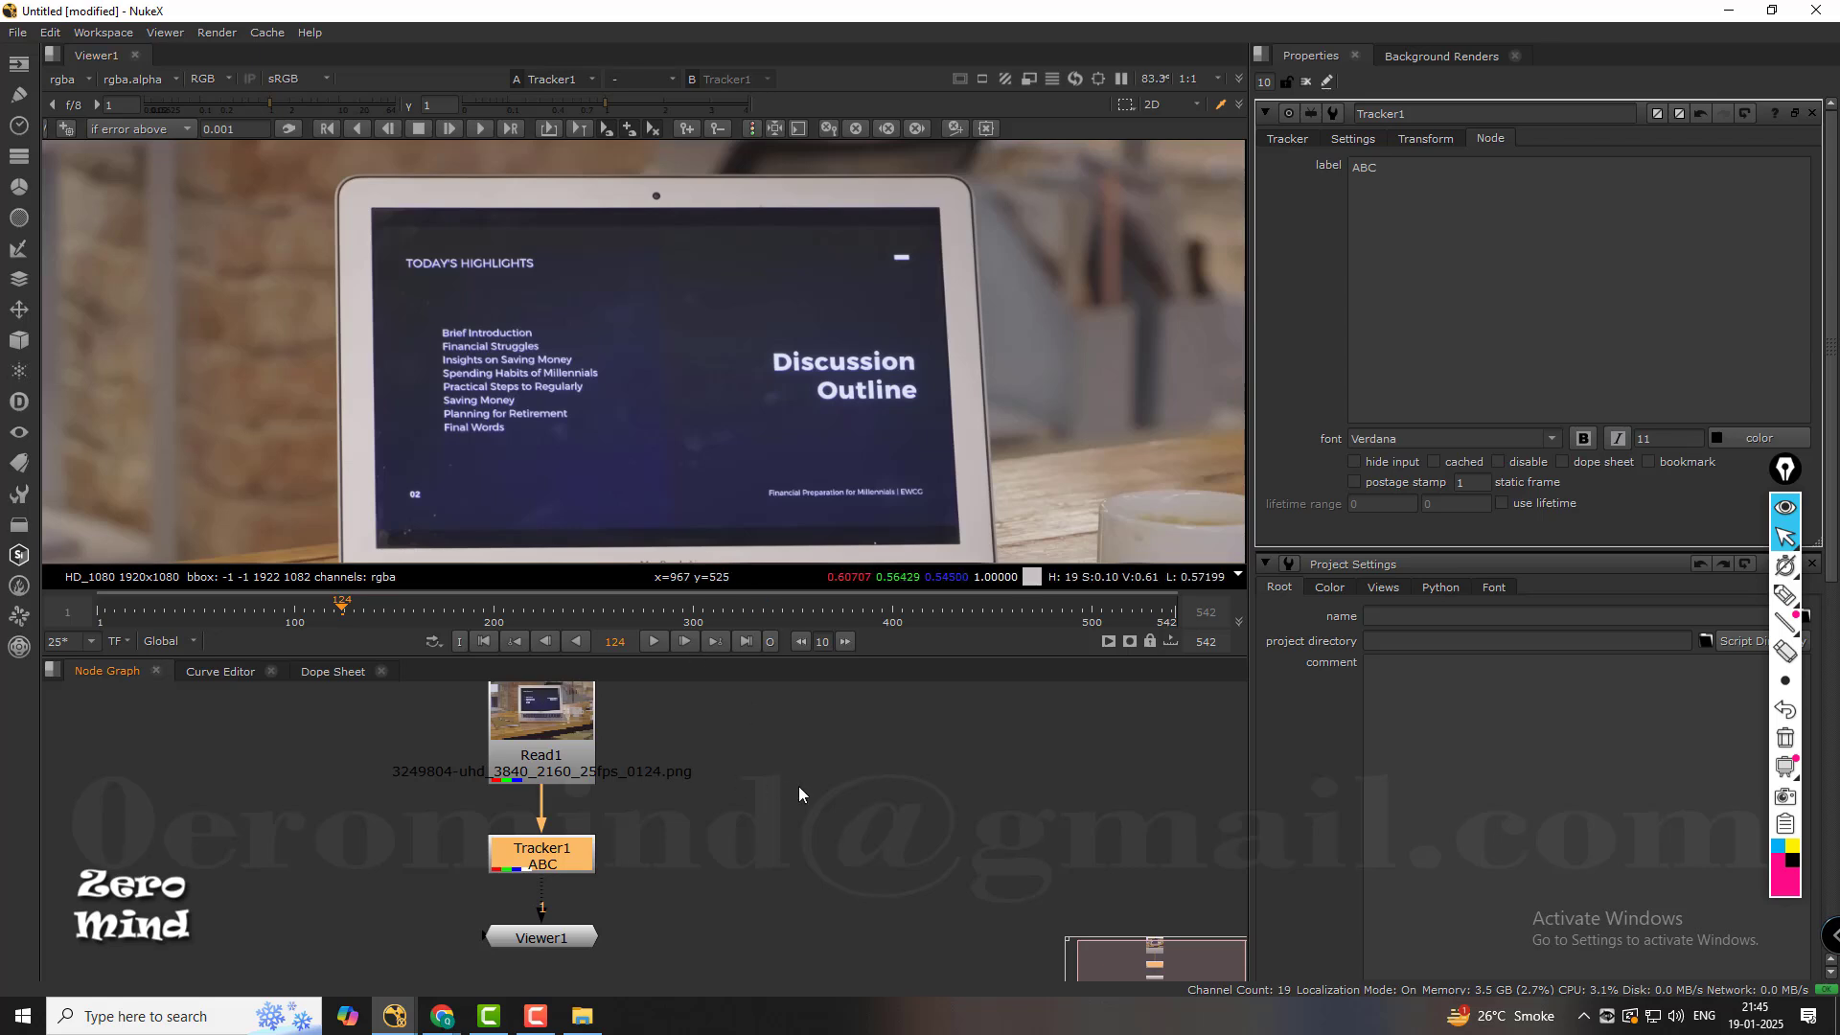
# Disable the Tracker1 node and enable it again.
pyautogui.click(533, 851)
pyautogui.press('d')
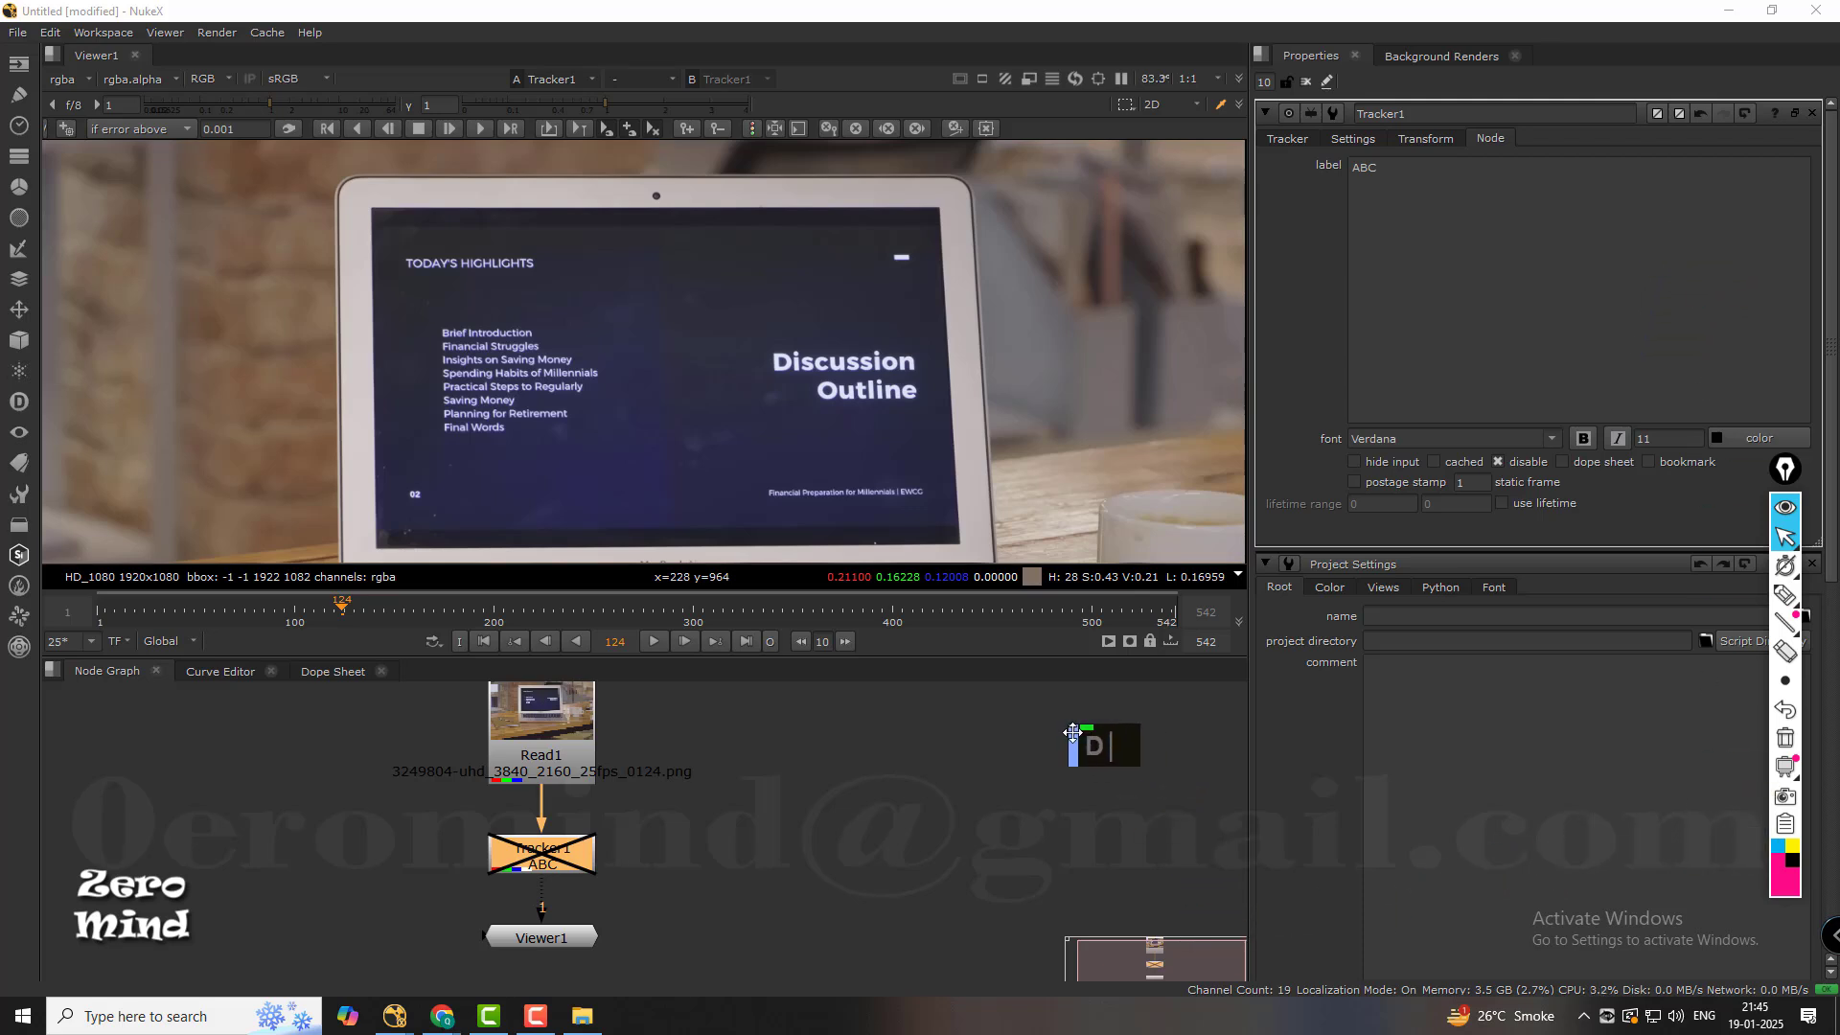
pyautogui.click(963, 867)
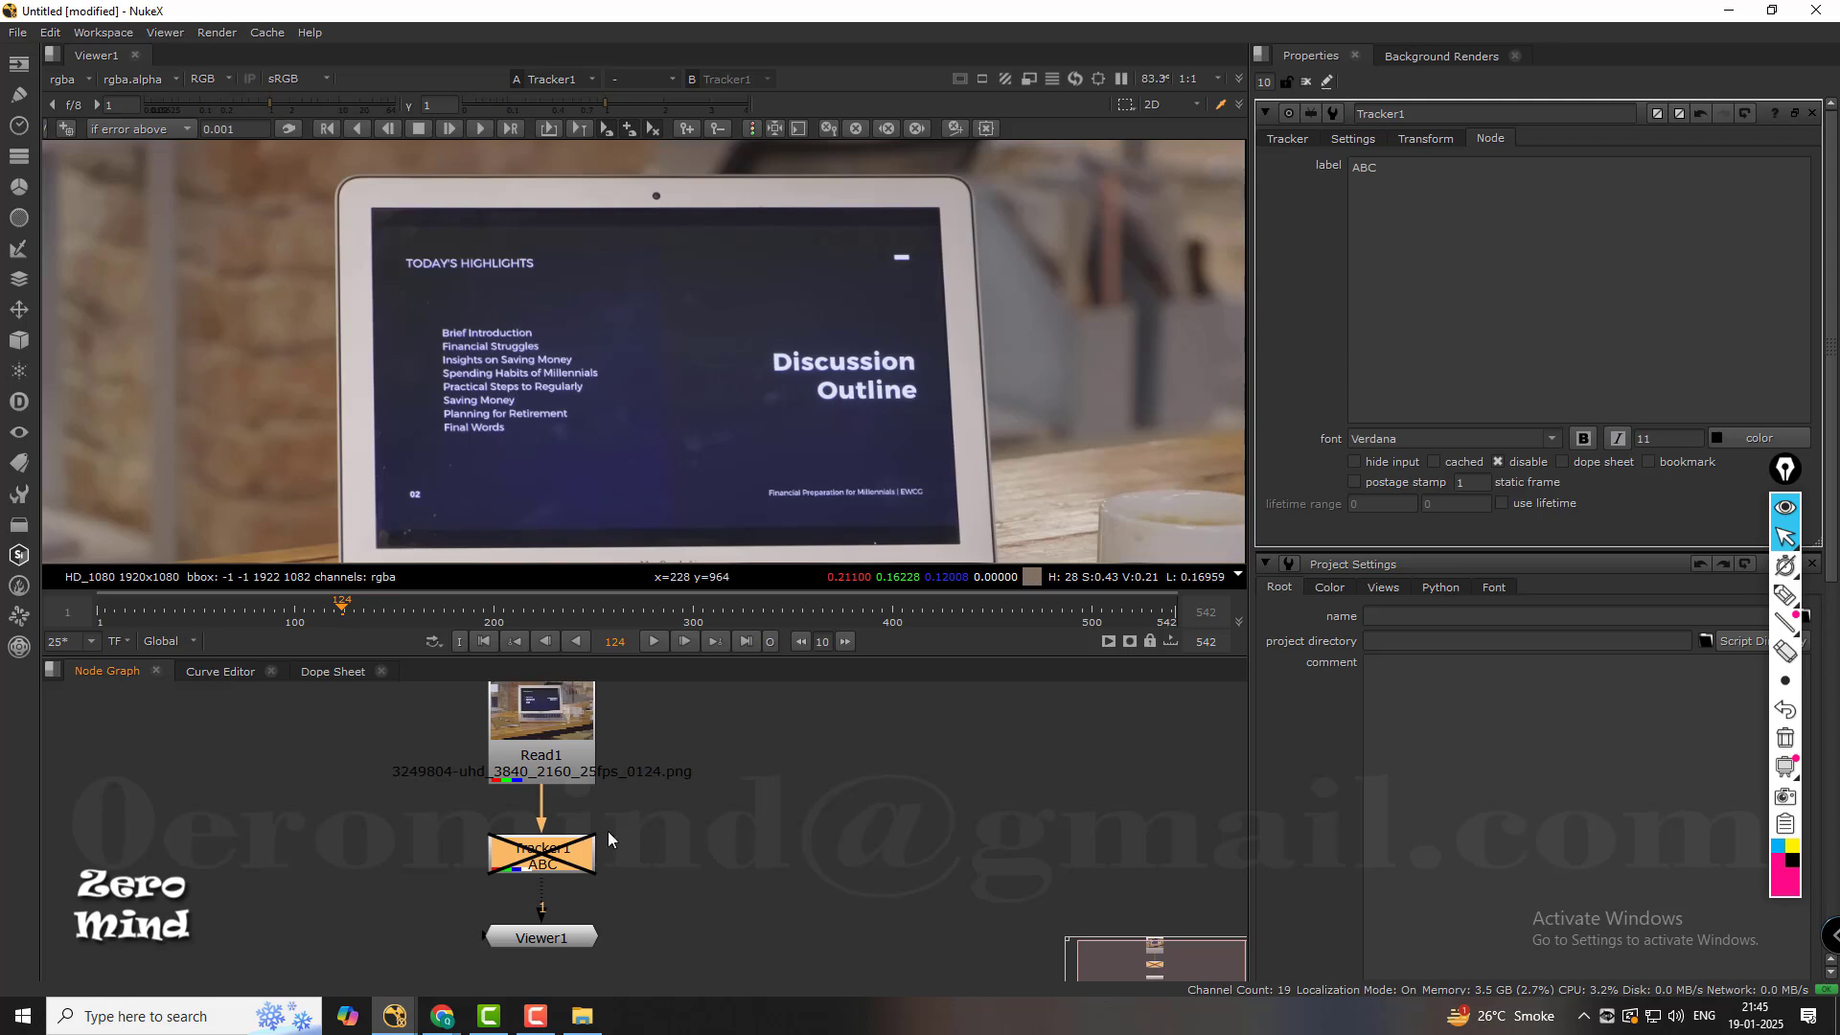
pyautogui.press('d')
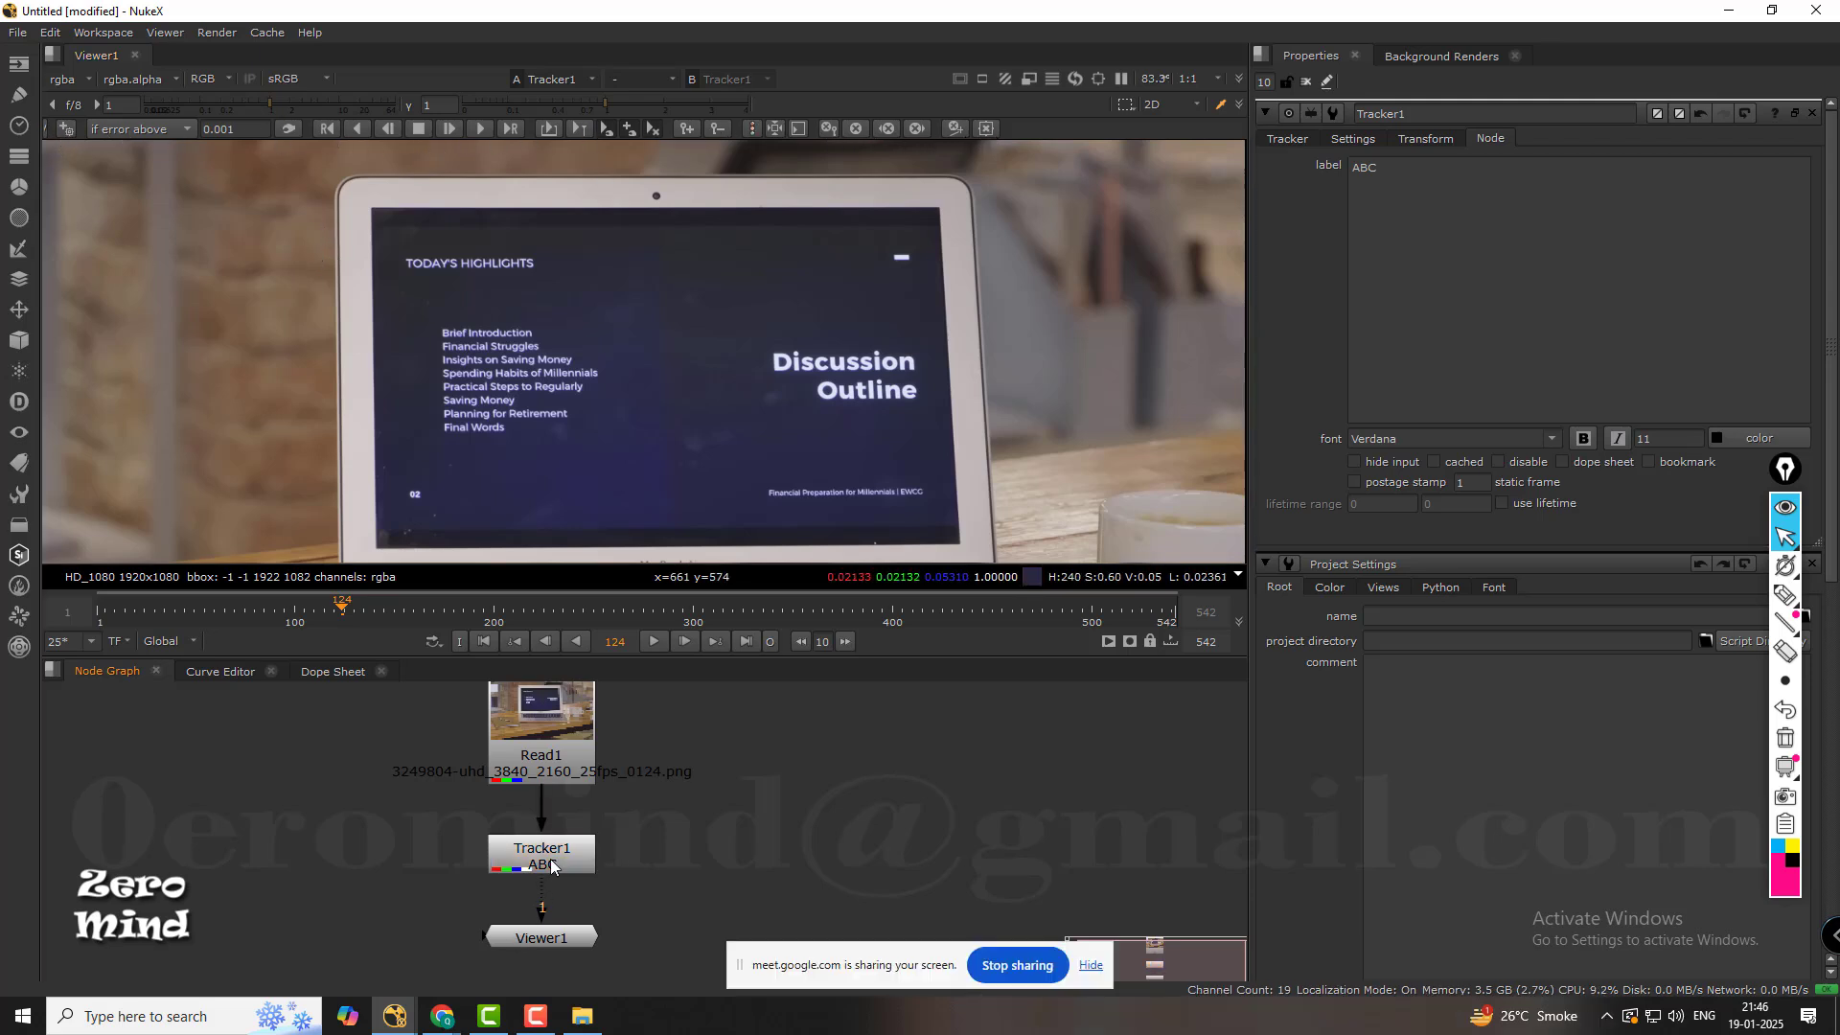
# Frame the laptop and cup in the viewer and add a new track to the Tracker1 node.
pyautogui.click(554, 866)
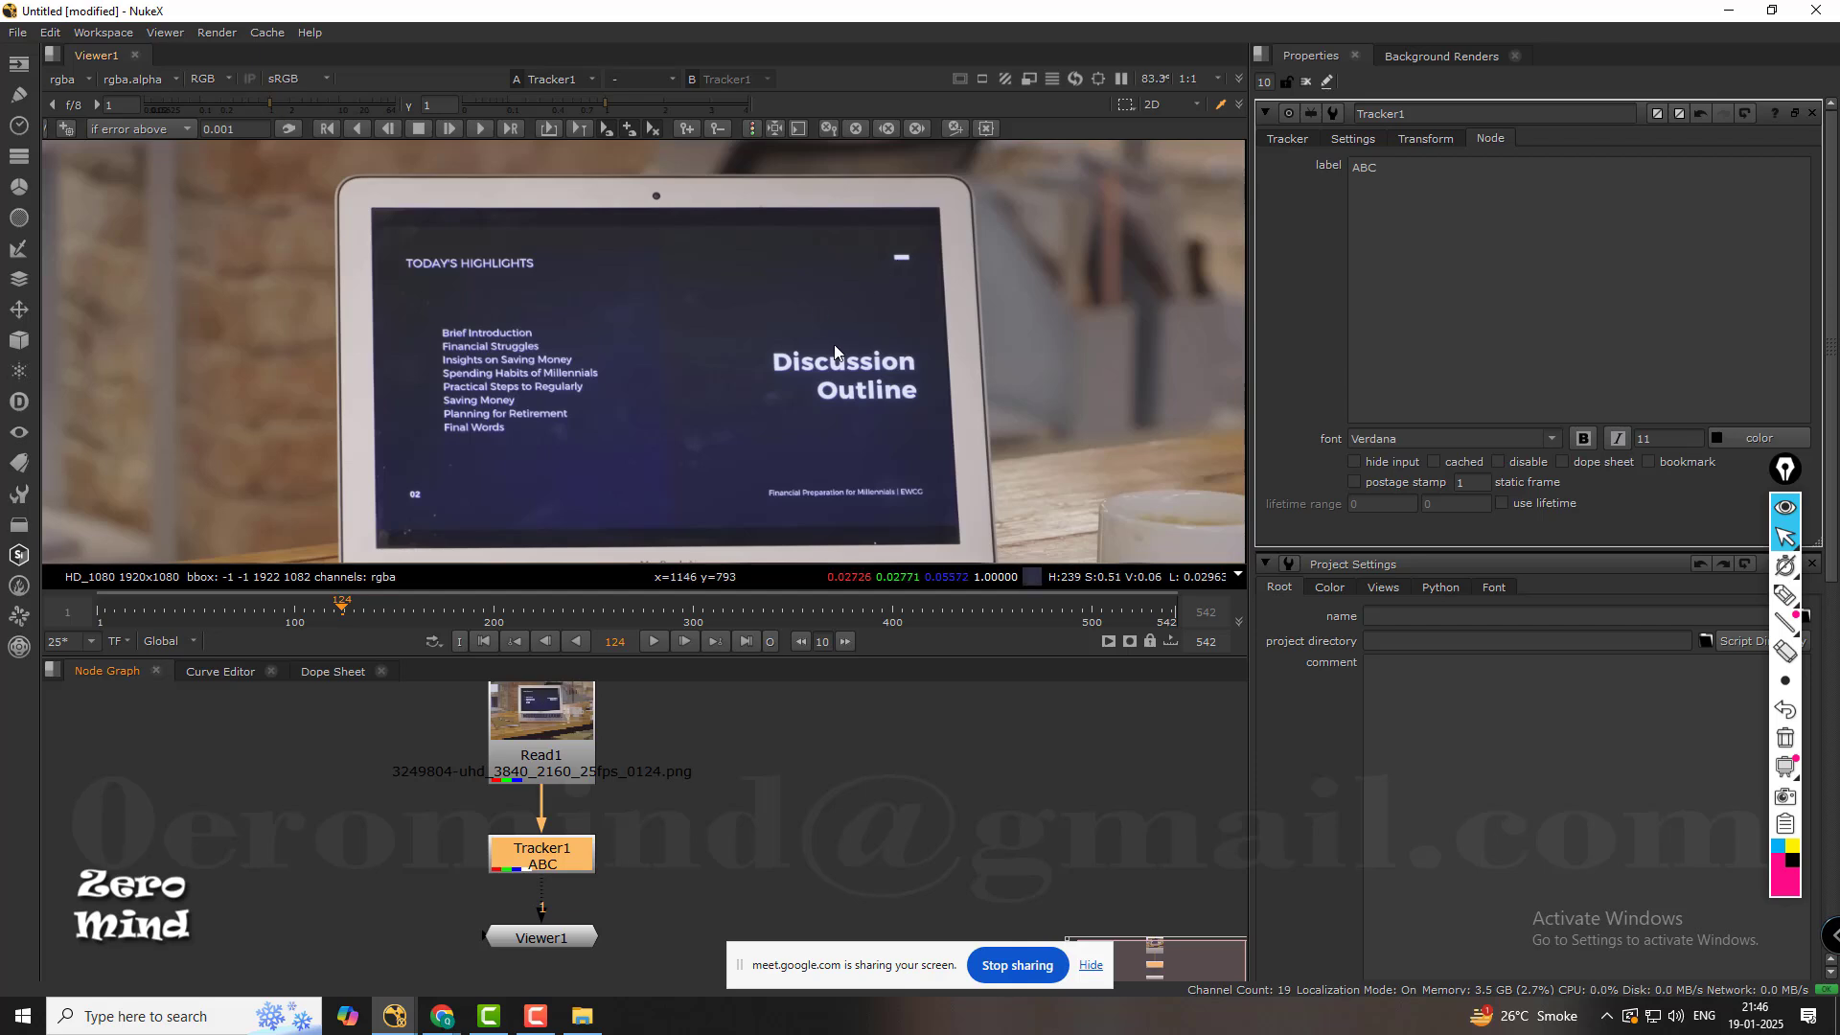
pyautogui.middleClick(822, 298)
pyautogui.scroll(1, 821, 293)
pyautogui.scroll(-2, 808, 287)
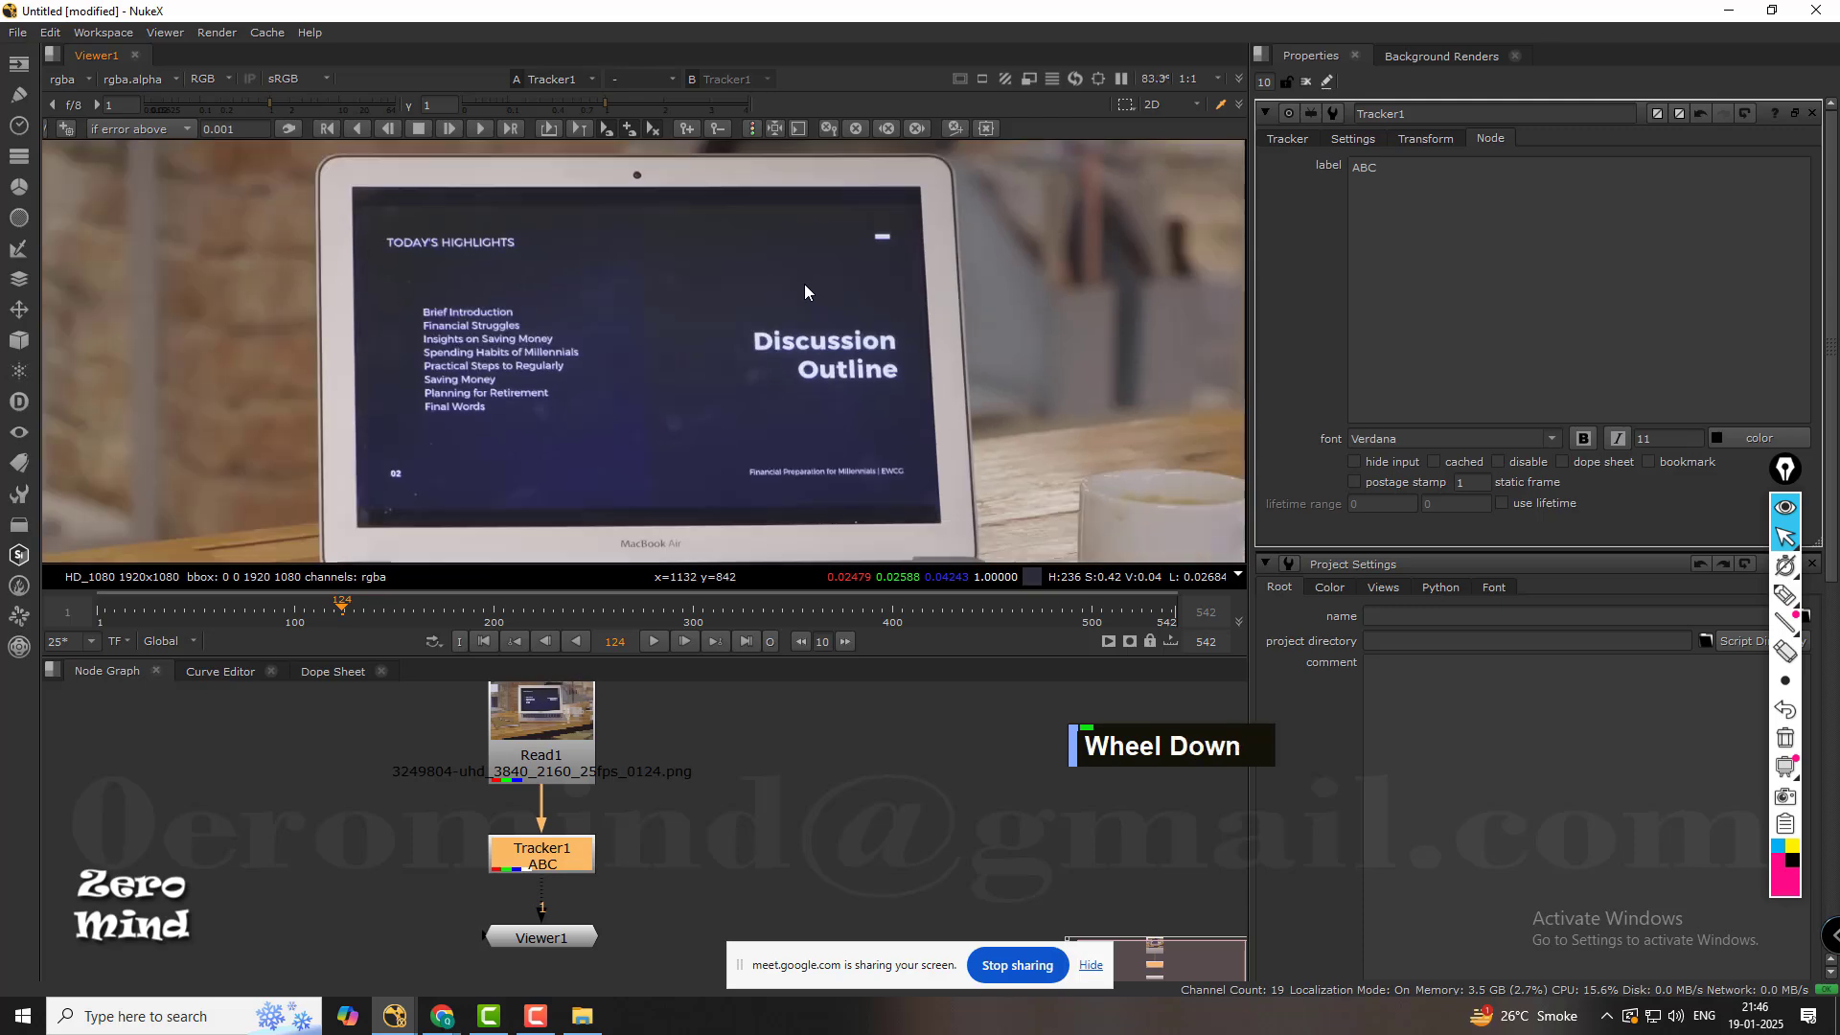
pyautogui.middleClick(791, 338)
pyautogui.scroll(3, 859, 405)
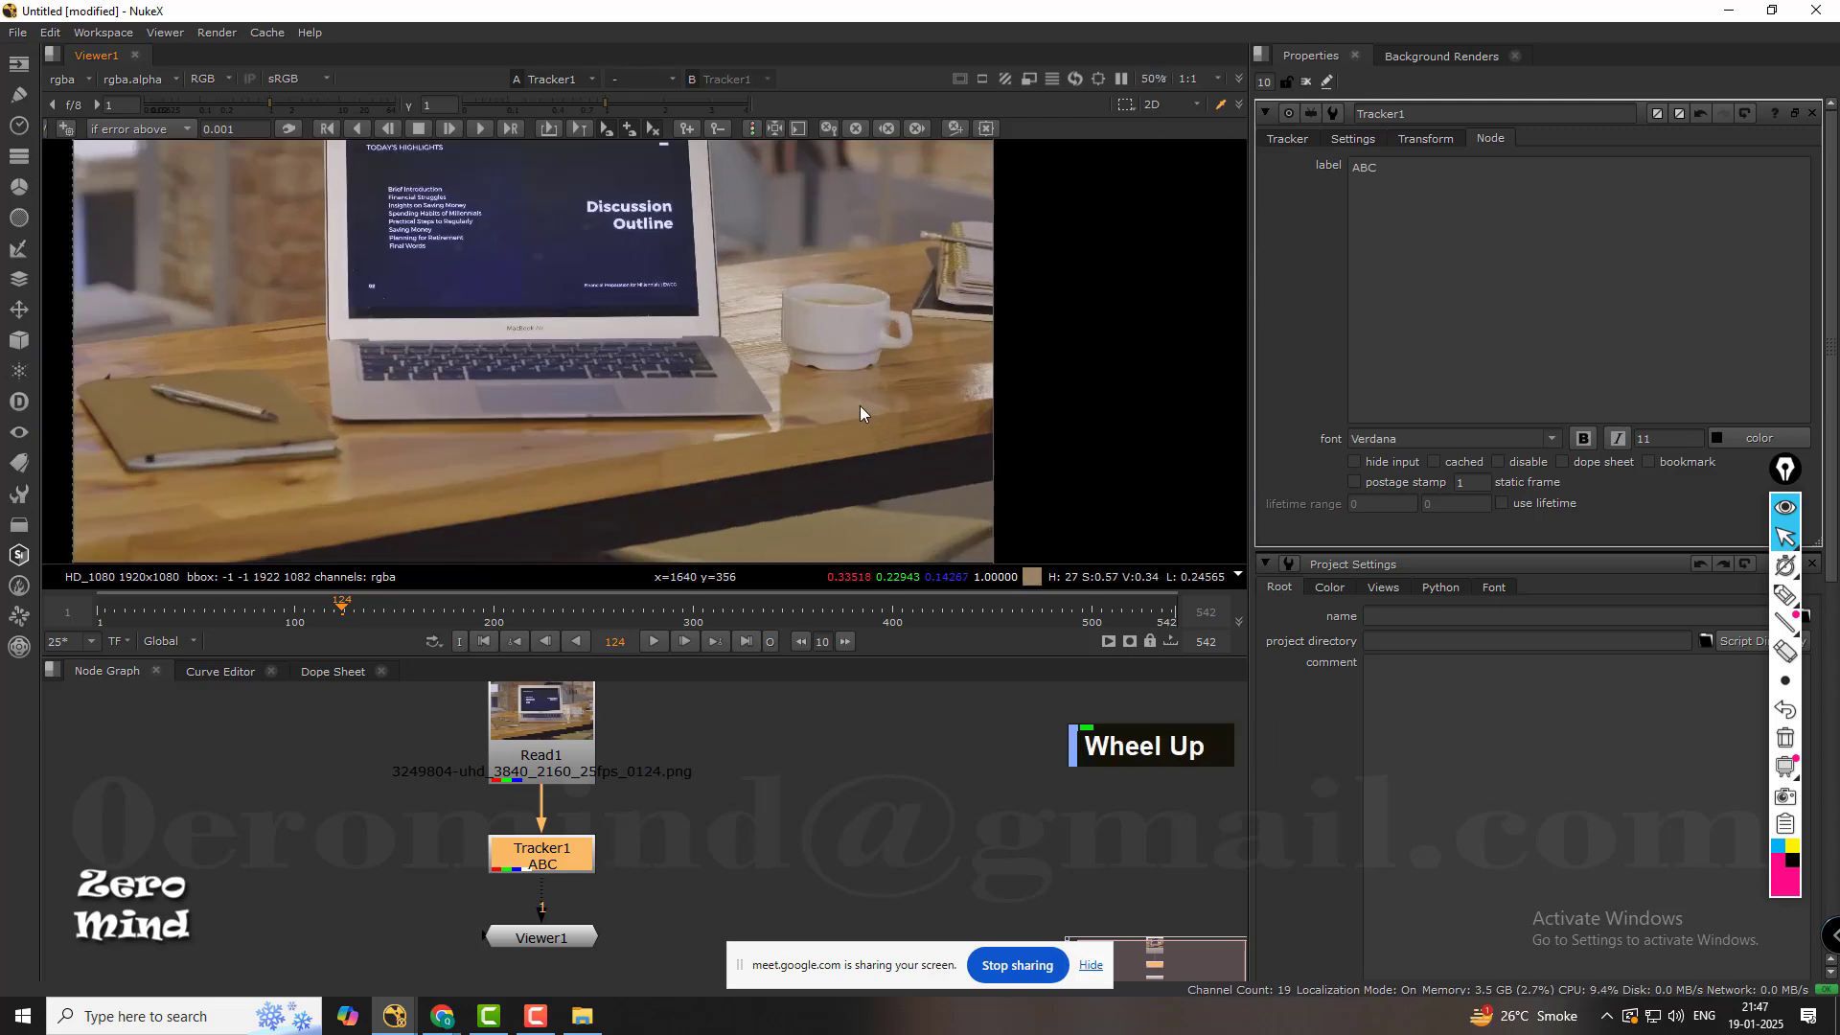
pyautogui.moveTo(697, 267); pyautogui.dragTo(786, 378, button='middle')
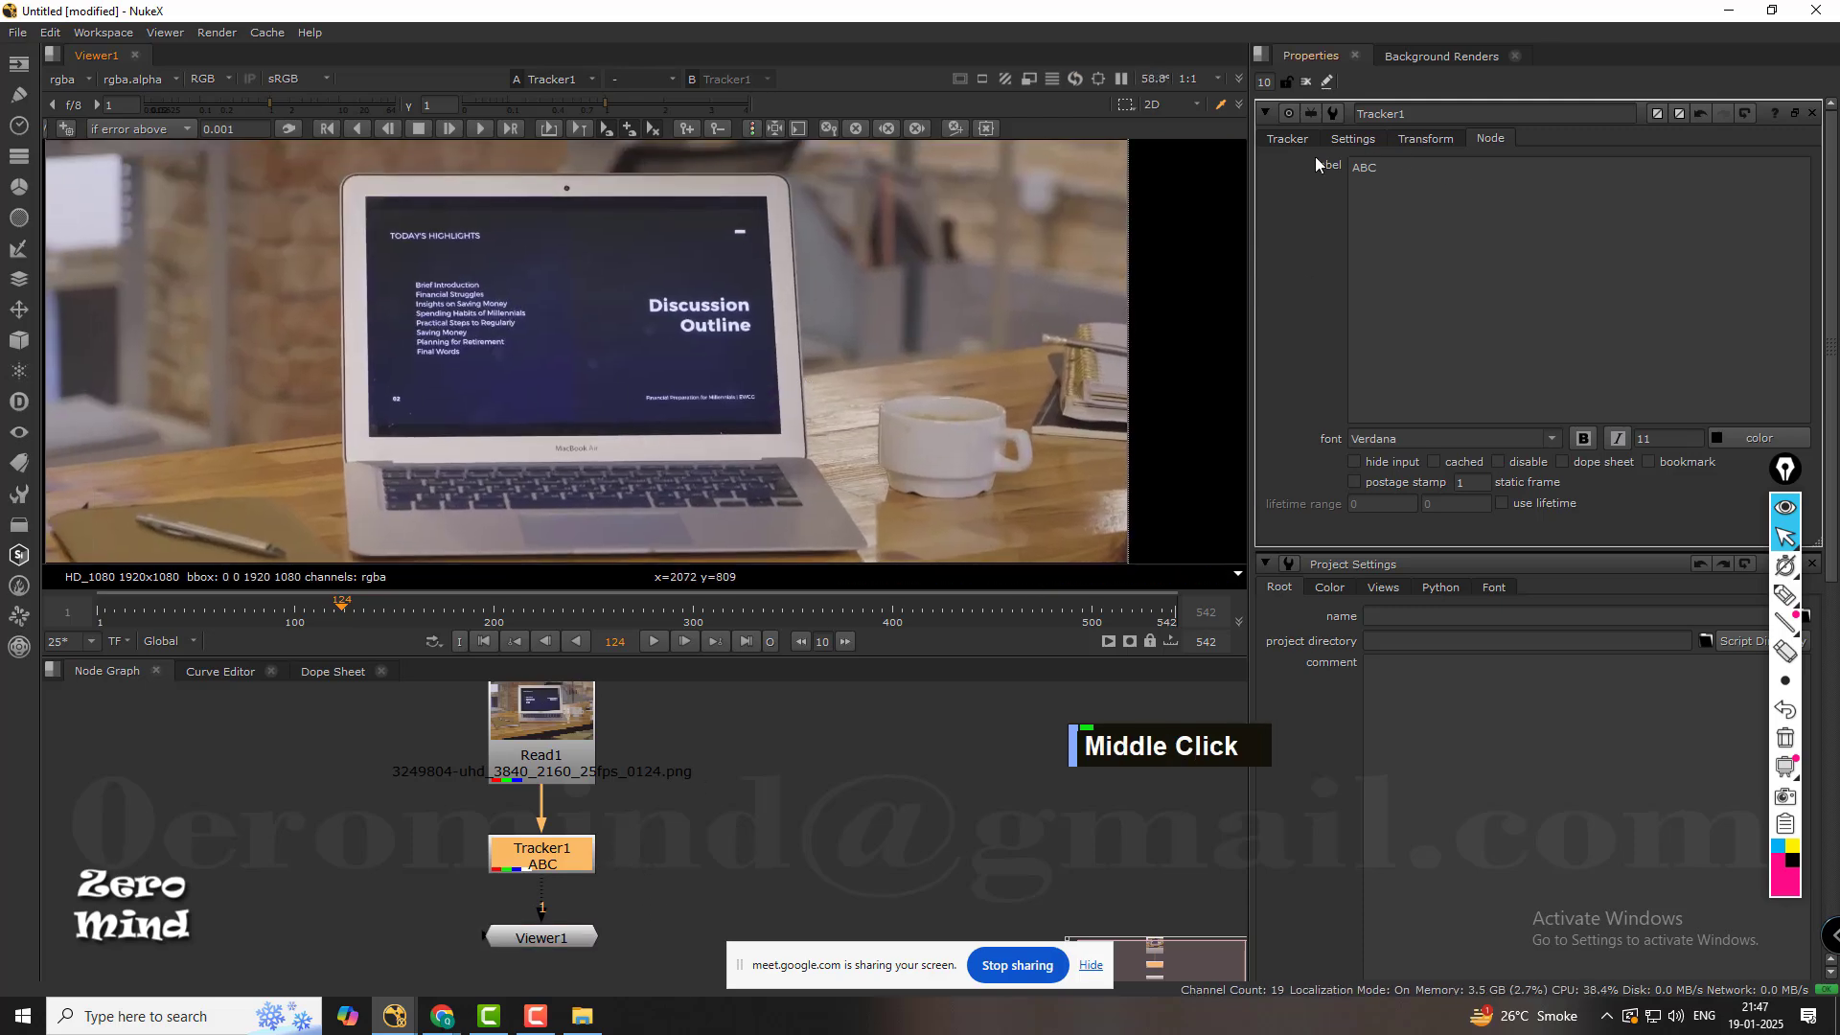
pyautogui.click(1288, 139)
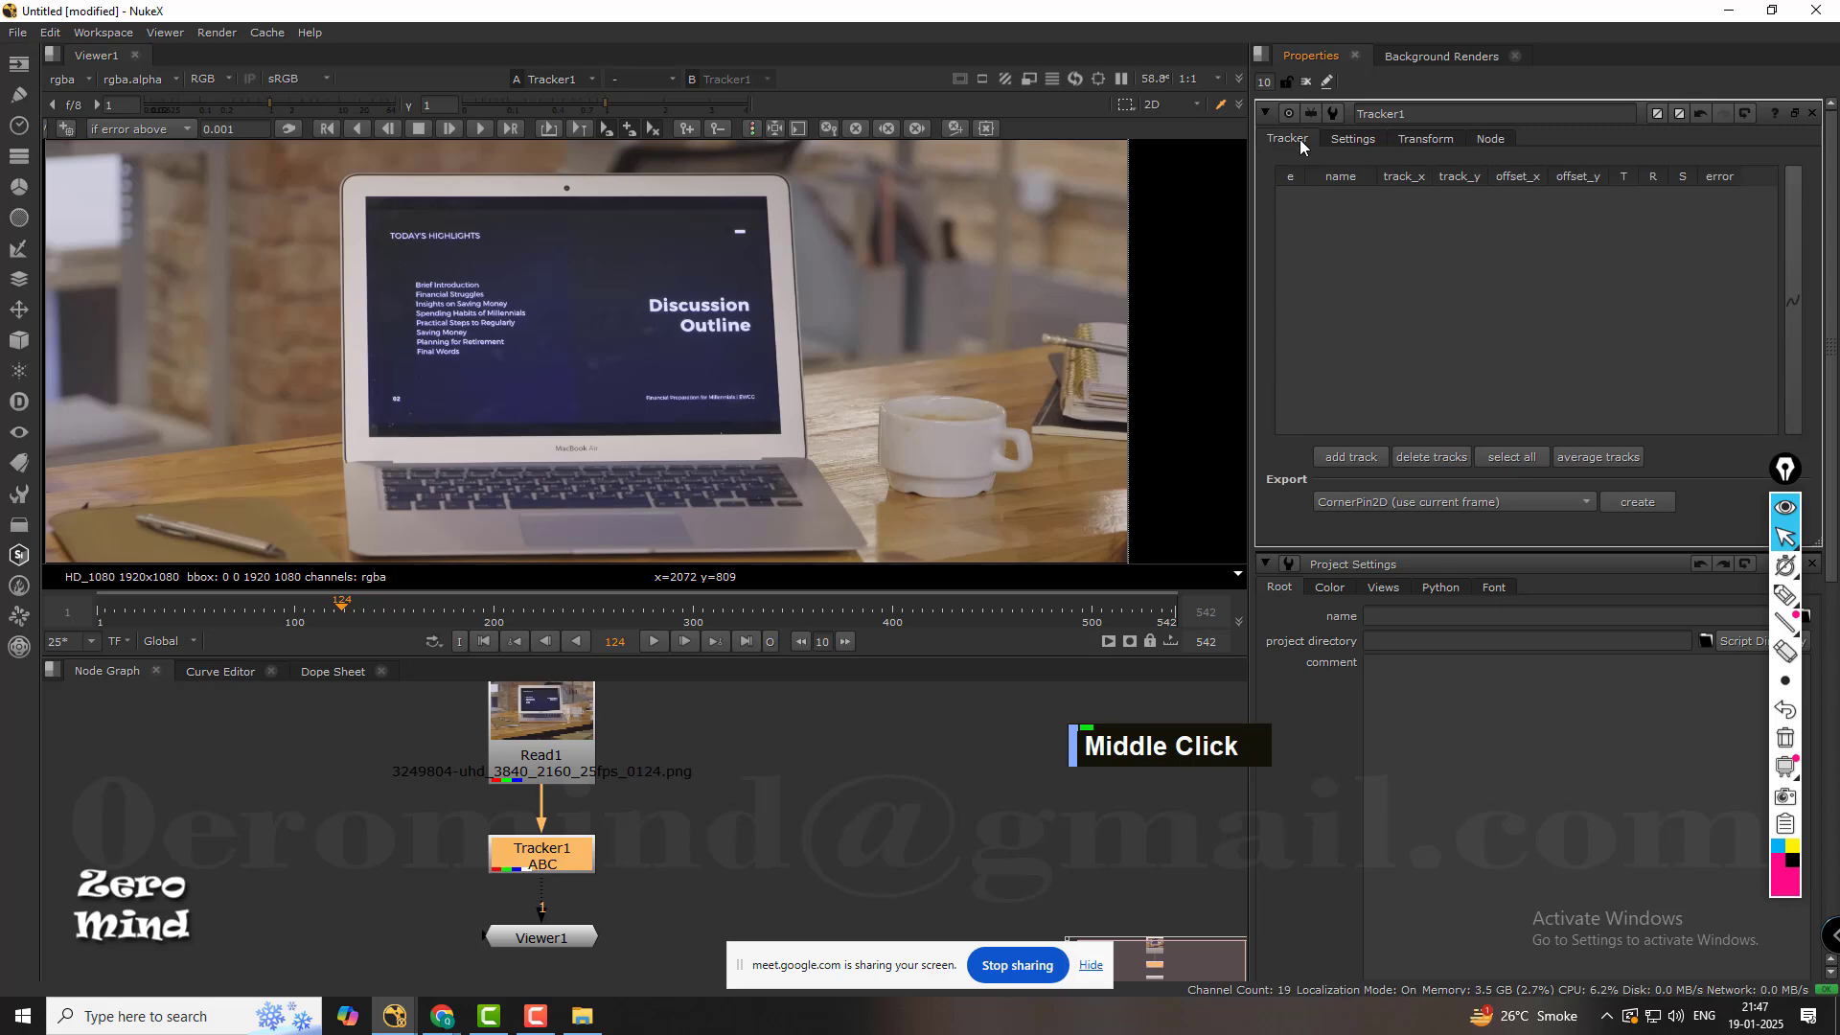
pyautogui.click(1350, 457)
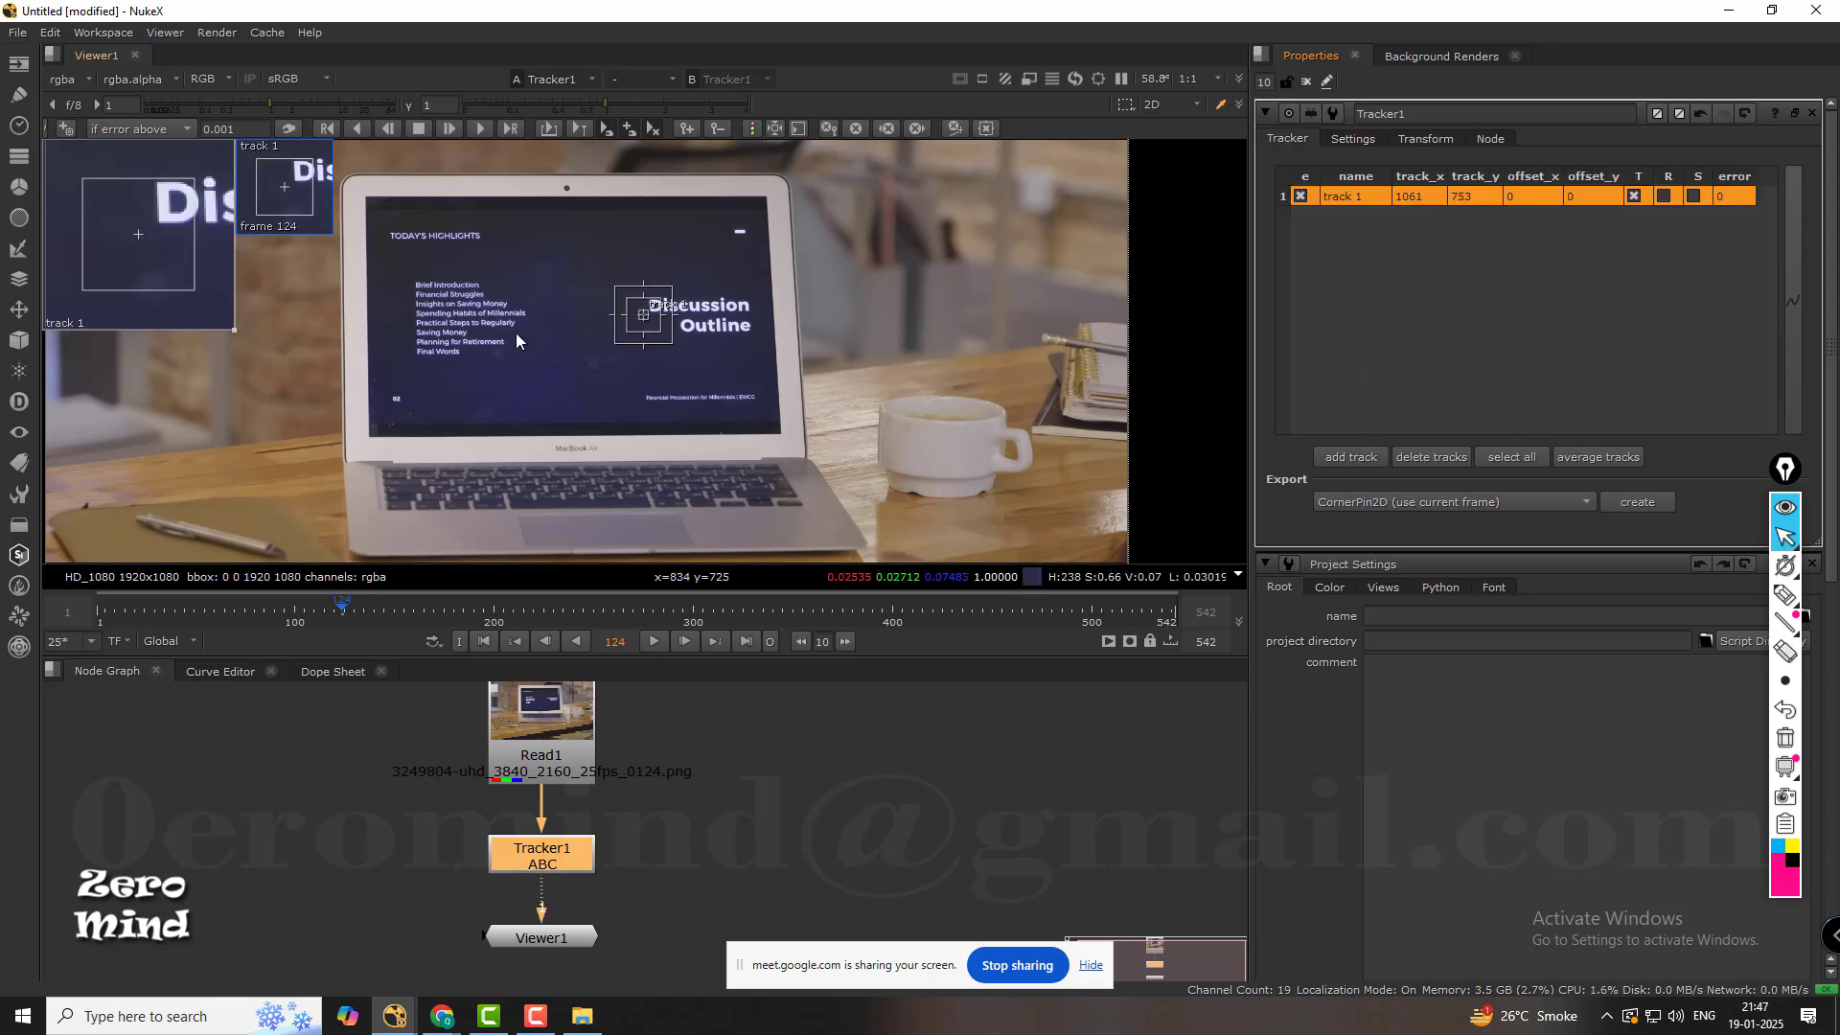
# Move track 1 off the footage onto the empty black area, at about x 2226, y 807.
pyautogui.scroll(4, 718, 326)
pyautogui.scroll(-4, 718, 326)
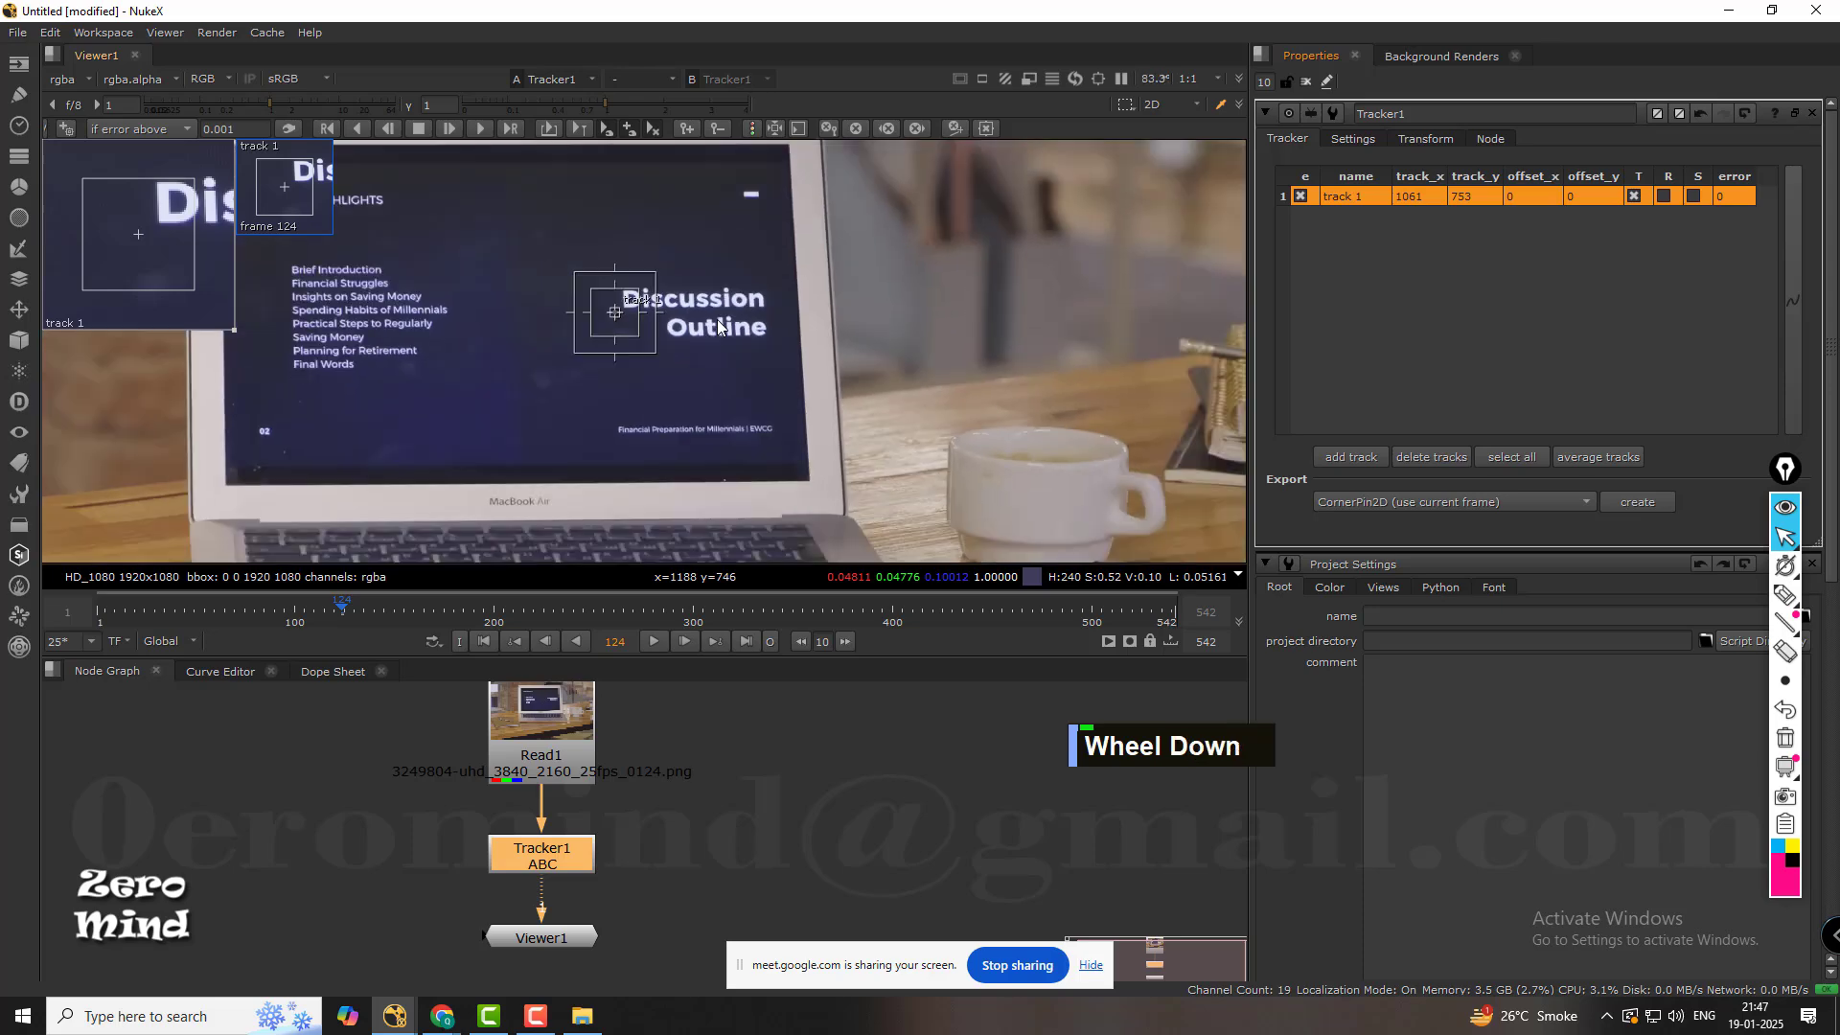
pyautogui.moveTo(646, 321); pyautogui.dragTo(962, 306)
pyautogui.moveTo(1044, 341); pyautogui.dragTo(594, 386, button='middle')
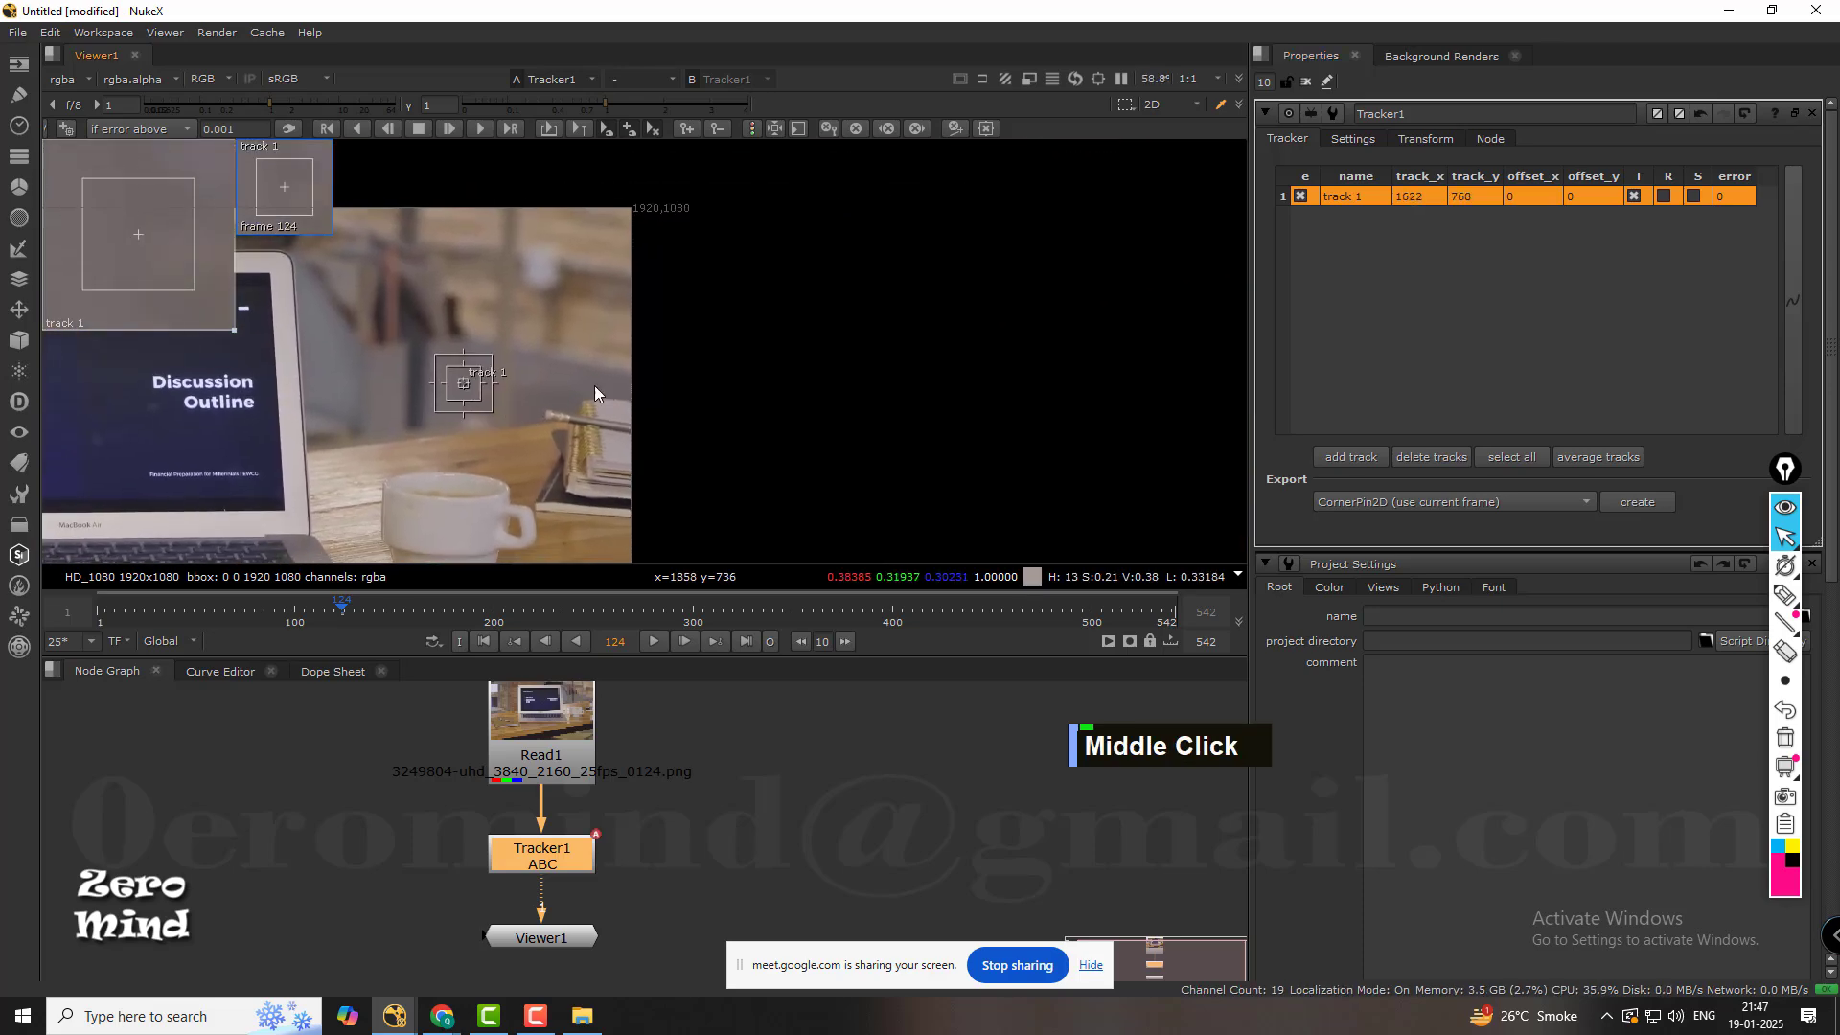
pyautogui.moveTo(458, 336); pyautogui.dragTo(821, 345)
pyautogui.scroll(5, 821, 345)
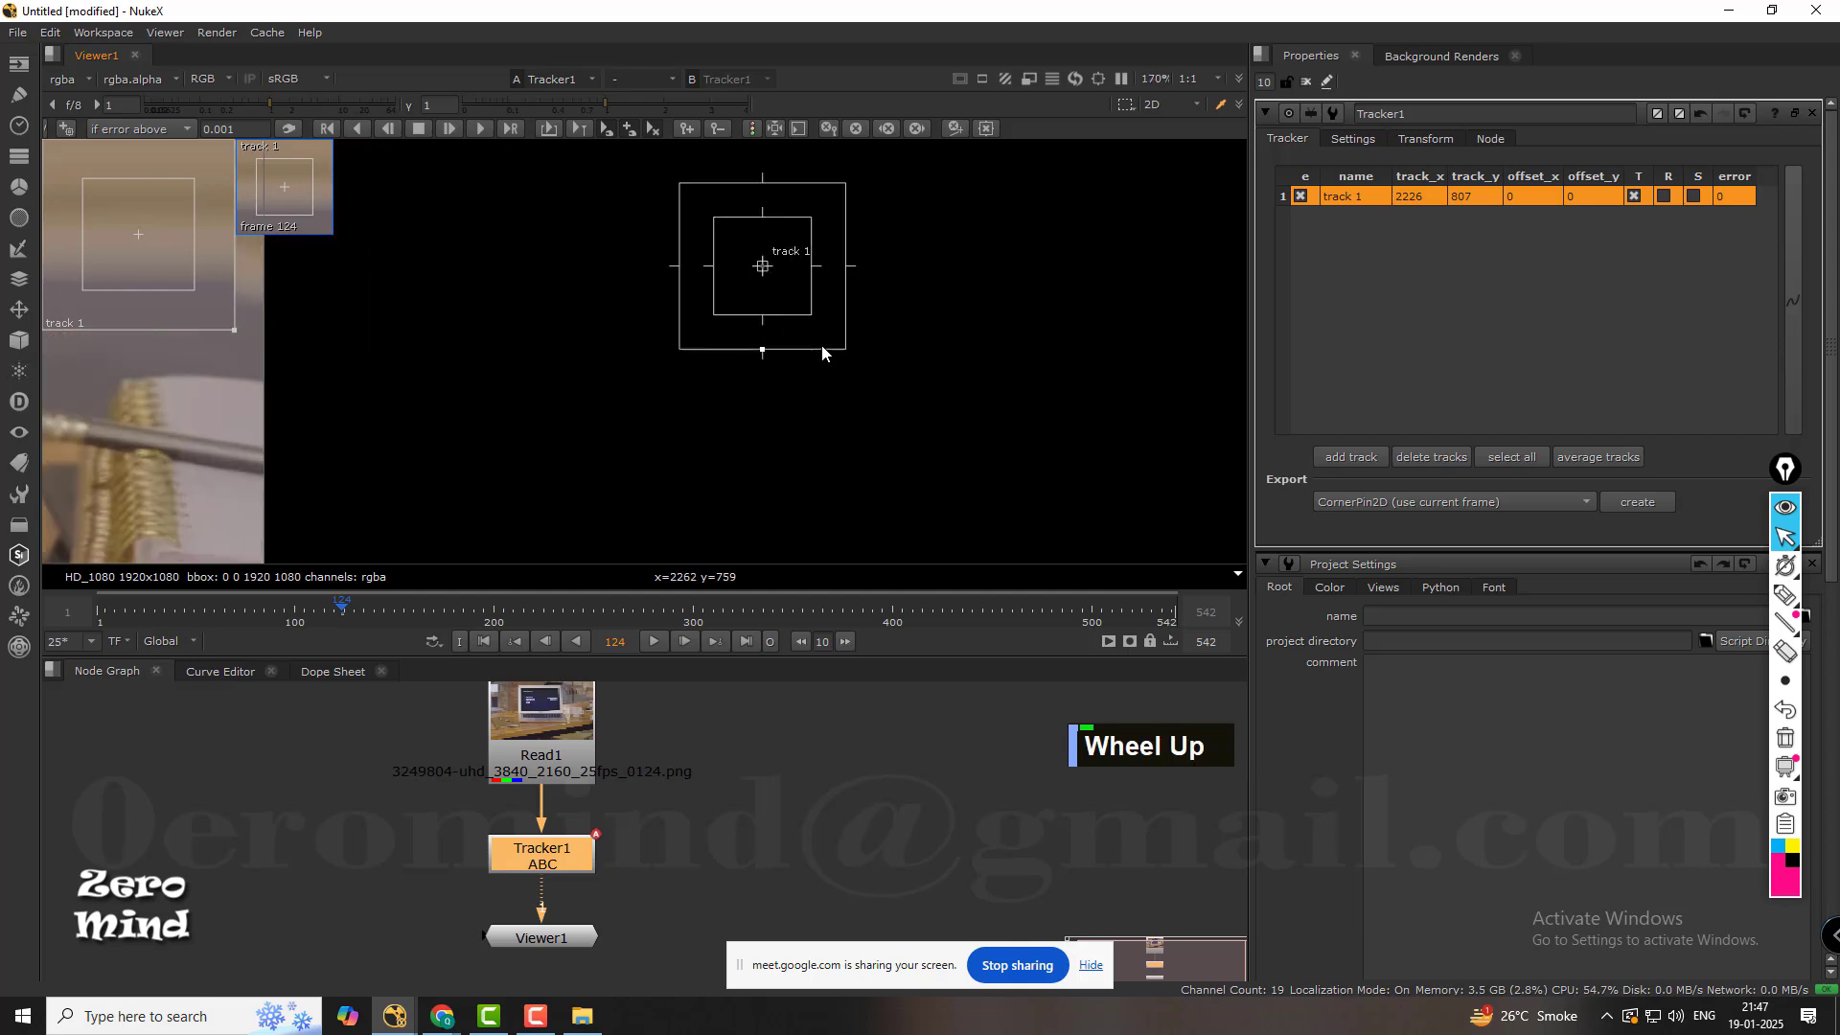
pyautogui.scroll(1, 949, 251)
pyautogui.moveTo(951, 250); pyautogui.dragTo(940, 340, button='middle')
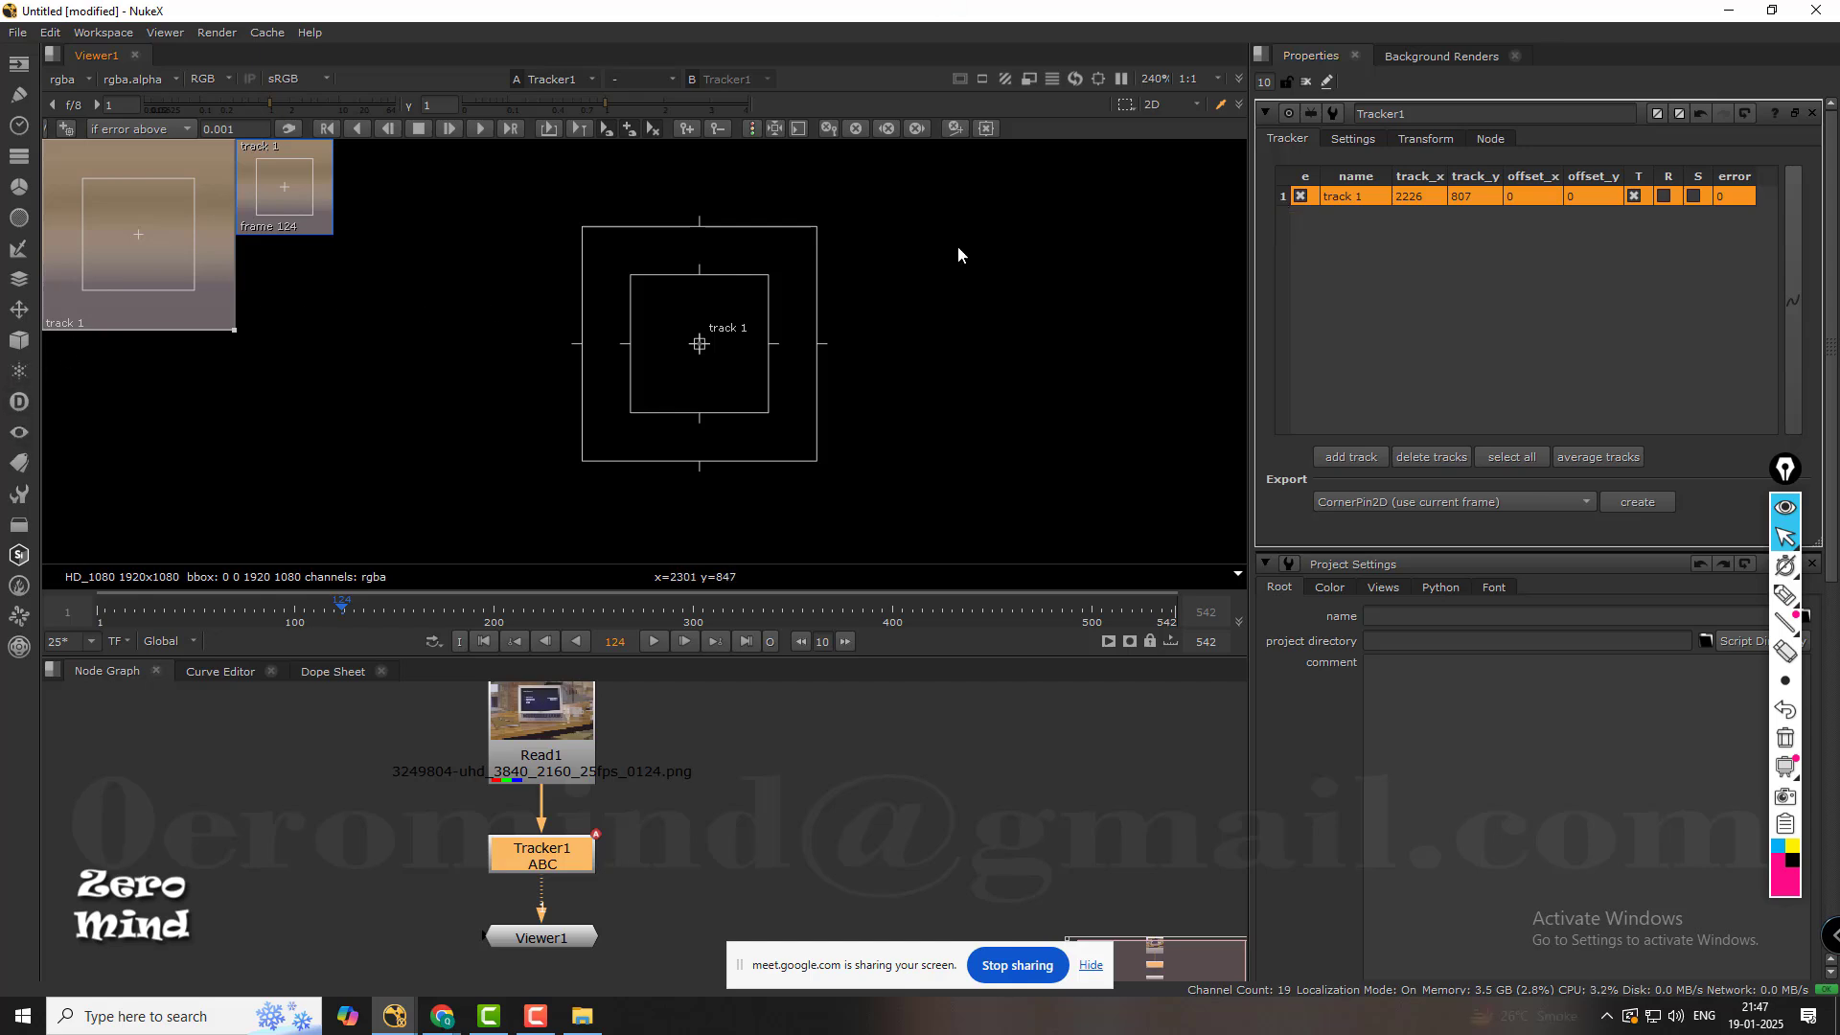
# Outline track 1's inner box in blue and add an arrow with the handwritten label "Pattern area".
pyautogui.click(1785, 595)
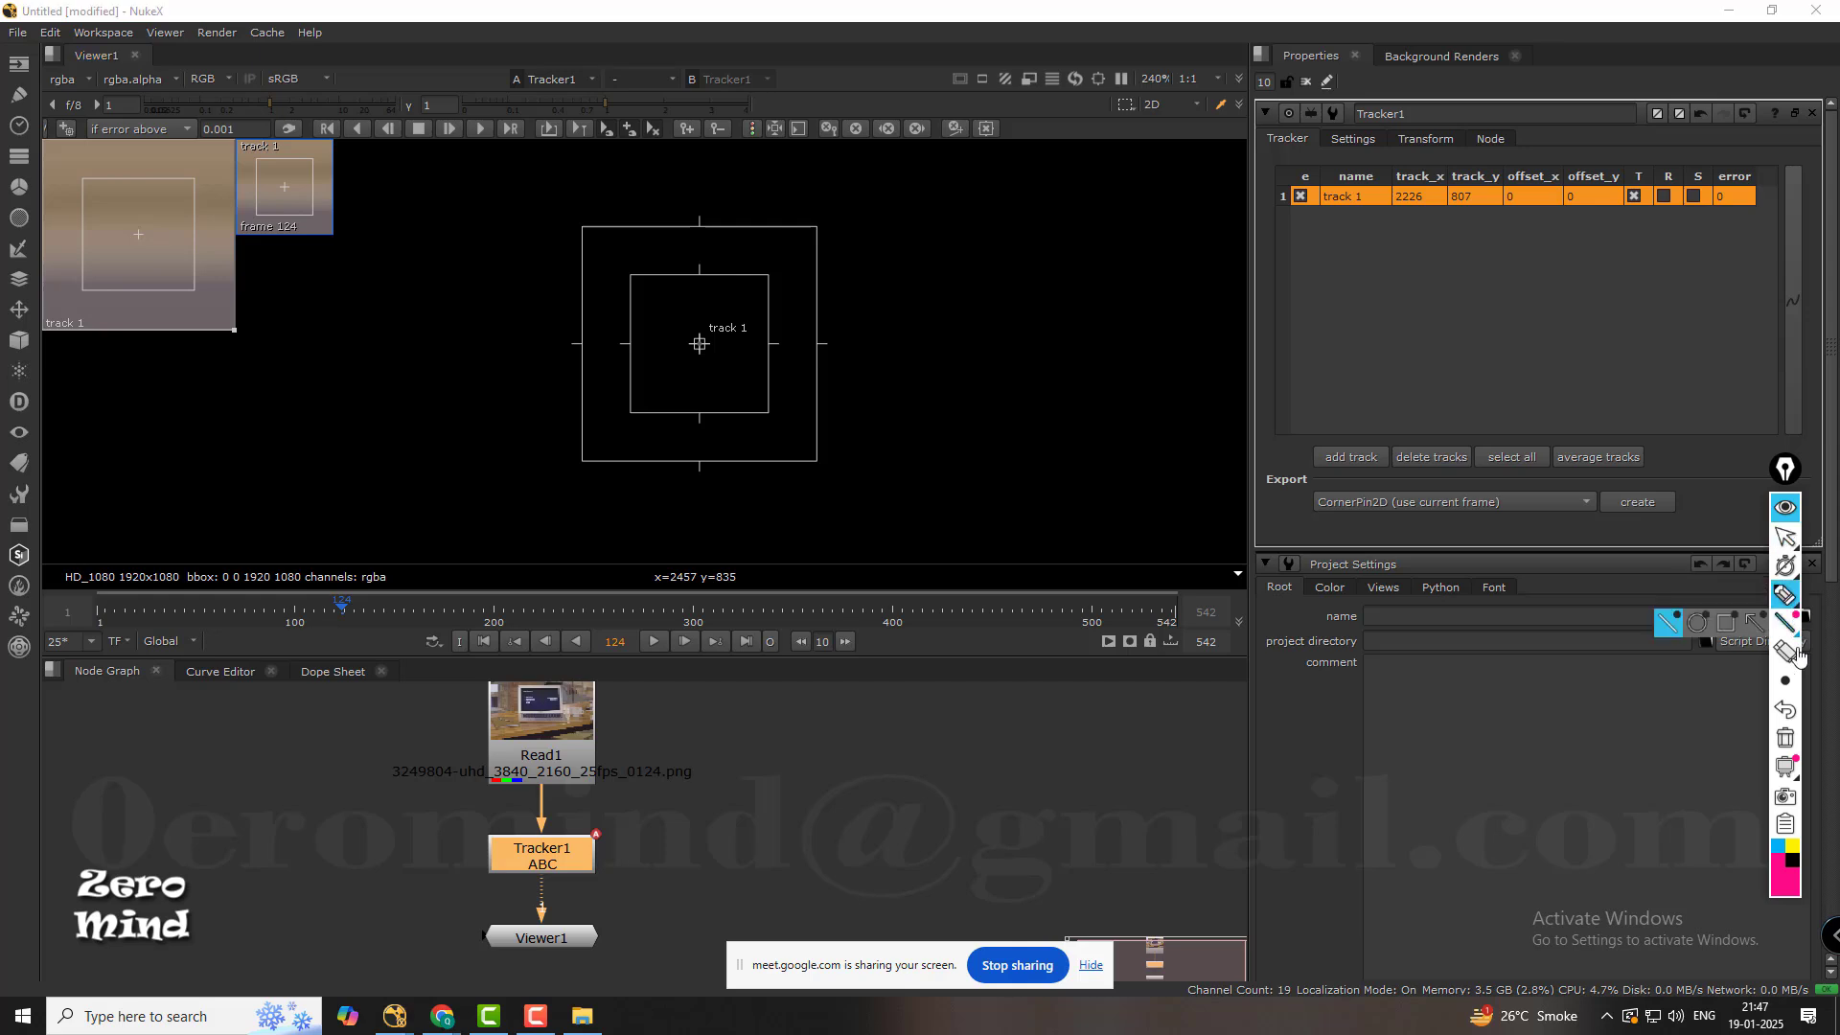
pyautogui.moveTo(1790, 682)
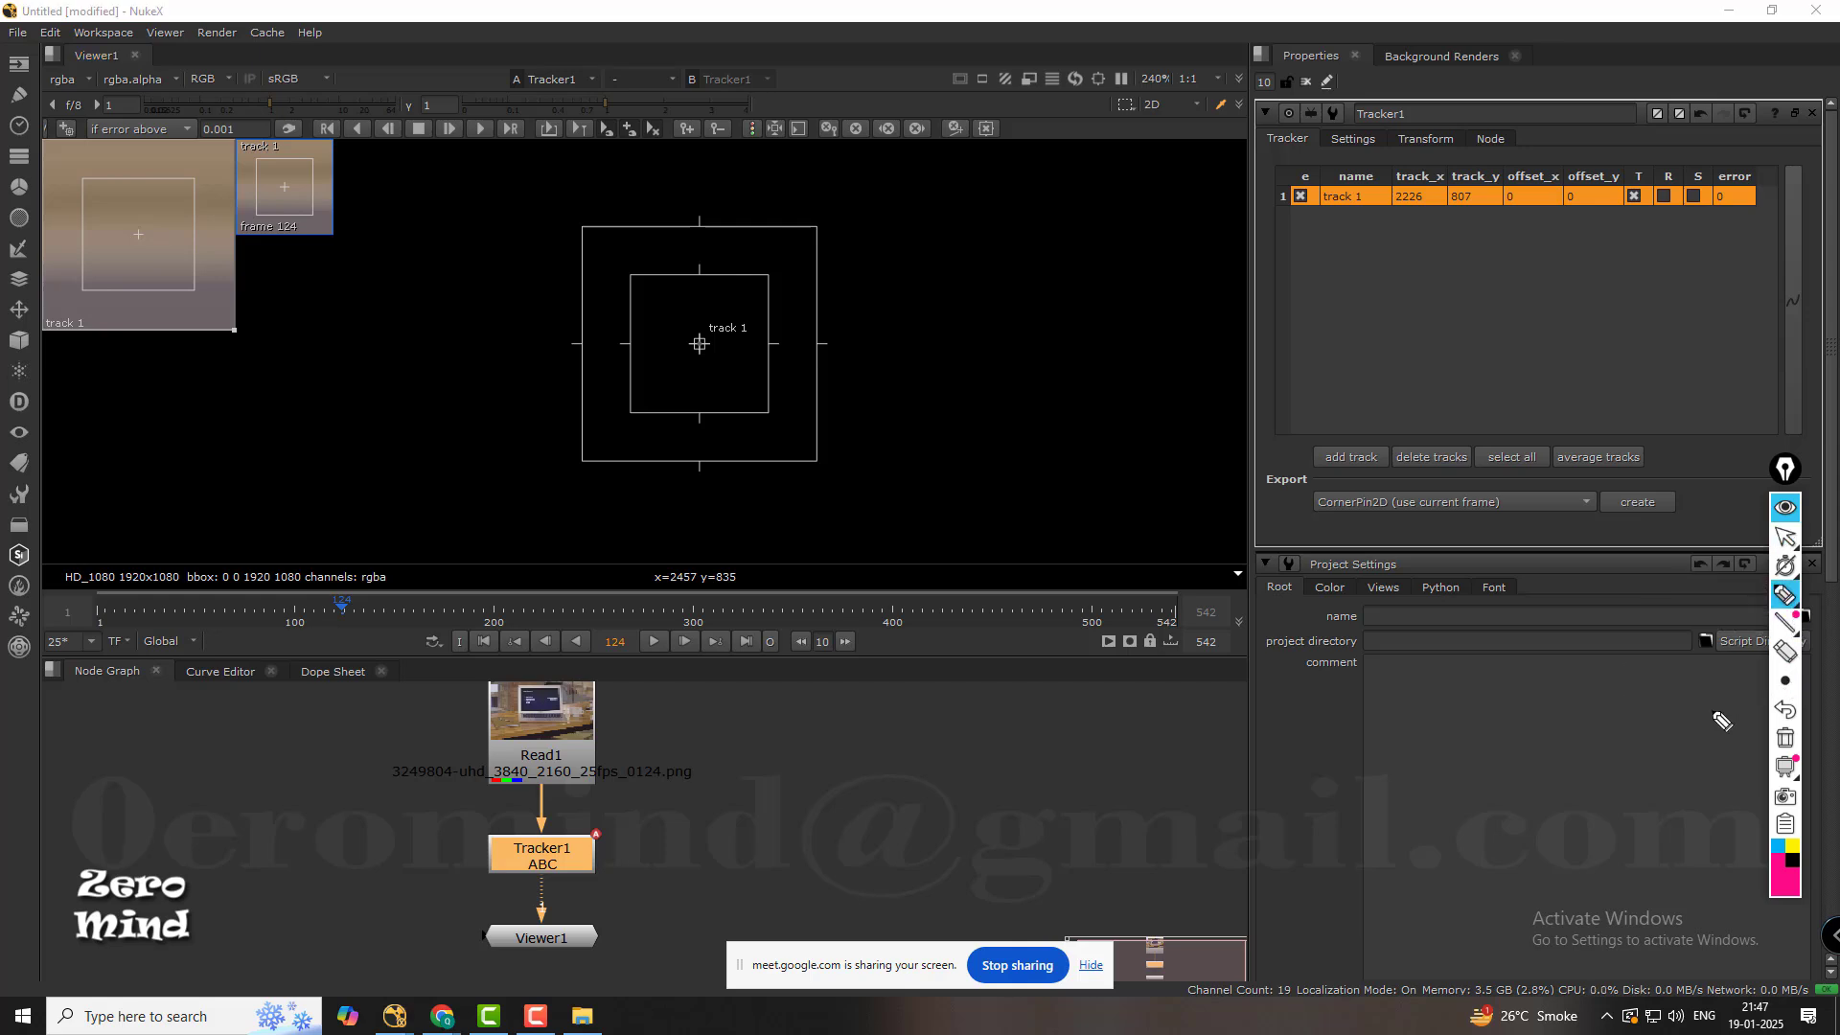
pyautogui.click(1779, 848)
pyautogui.moveTo(630, 277)
pyautogui.mouseDown()
pyautogui.moveTo(763, 268)
pyautogui.moveTo(774, 398)
pyautogui.moveTo(743, 421)
pyautogui.moveTo(626, 410)
pyautogui.moveTo(628, 275)
pyautogui.mouseUp()
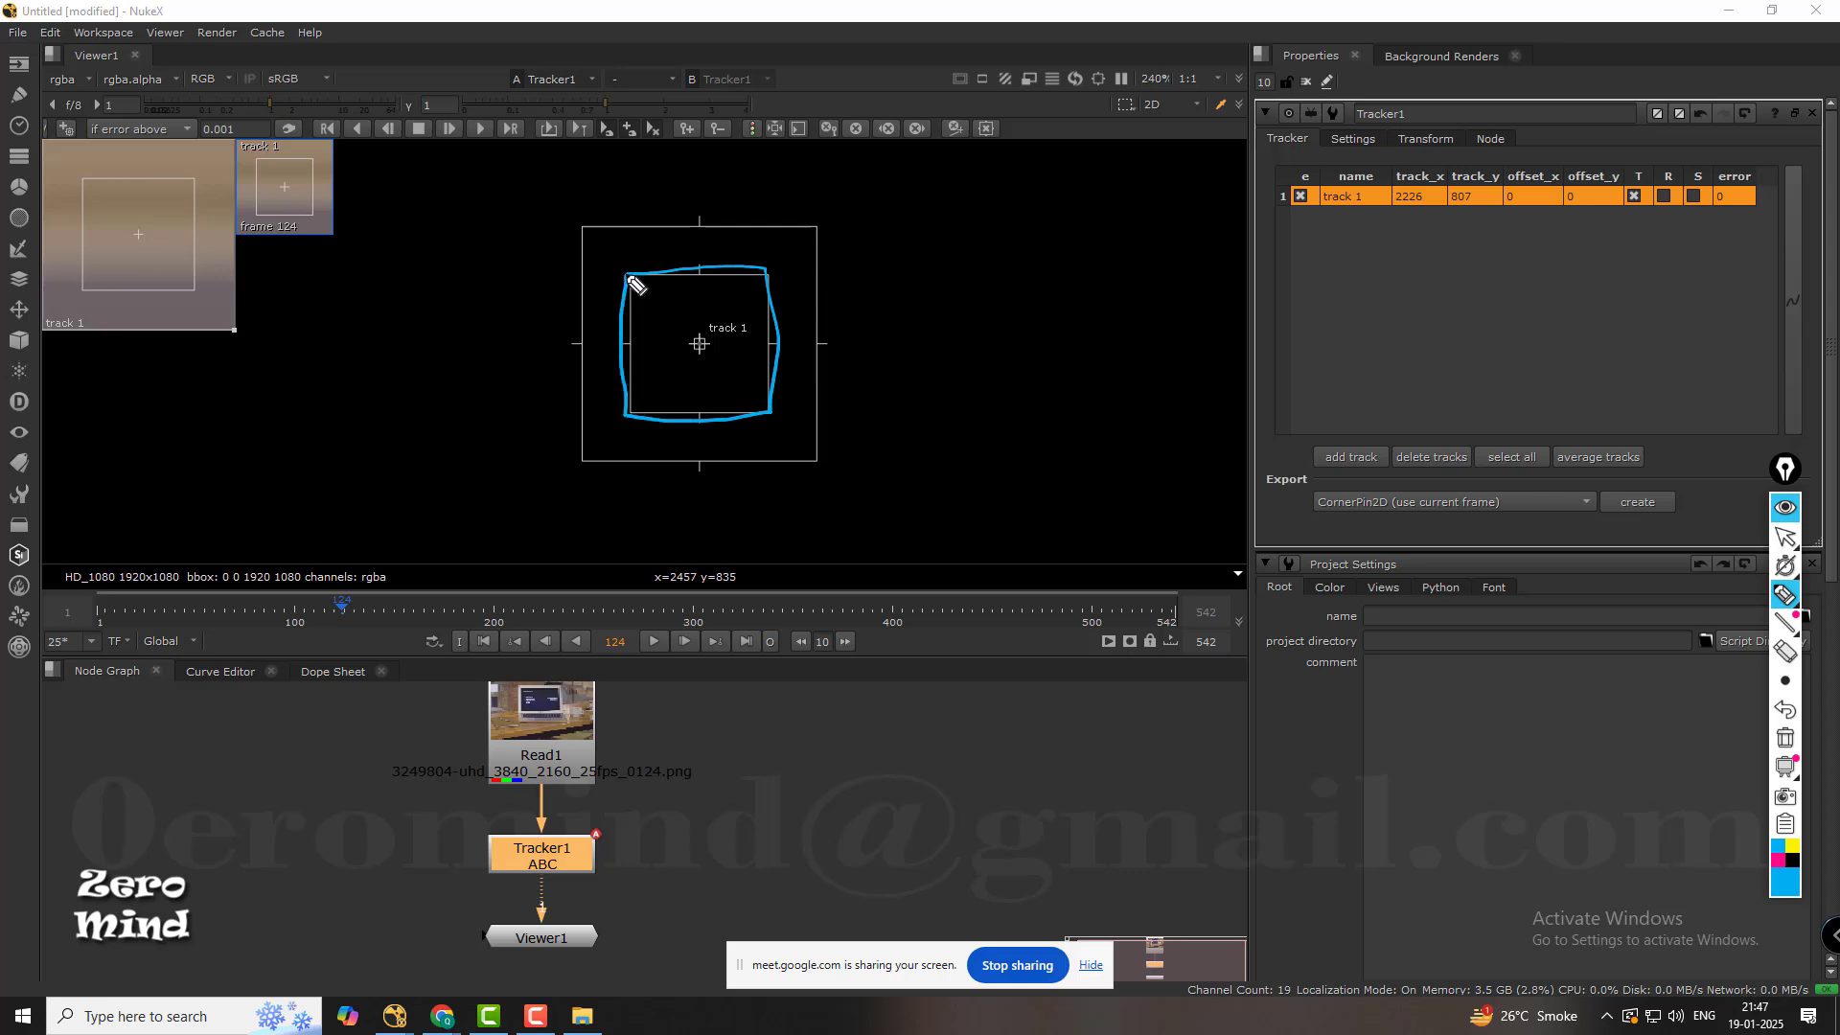
pyautogui.moveTo(773, 317)
pyautogui.mouseDown()
pyautogui.moveTo(882, 310)
pyautogui.moveTo(882, 326)
pyautogui.moveTo(957, 287)
pyautogui.moveTo(1008, 322)
pyautogui.moveTo(1031, 286)
pyautogui.mouseUp()
pyautogui.moveTo(1044, 278)
pyautogui.mouseDown()
pyautogui.moveTo(1042, 313)
pyautogui.moveTo(1055, 284)
pyautogui.moveTo(1145, 305)
pyautogui.mouseUp()
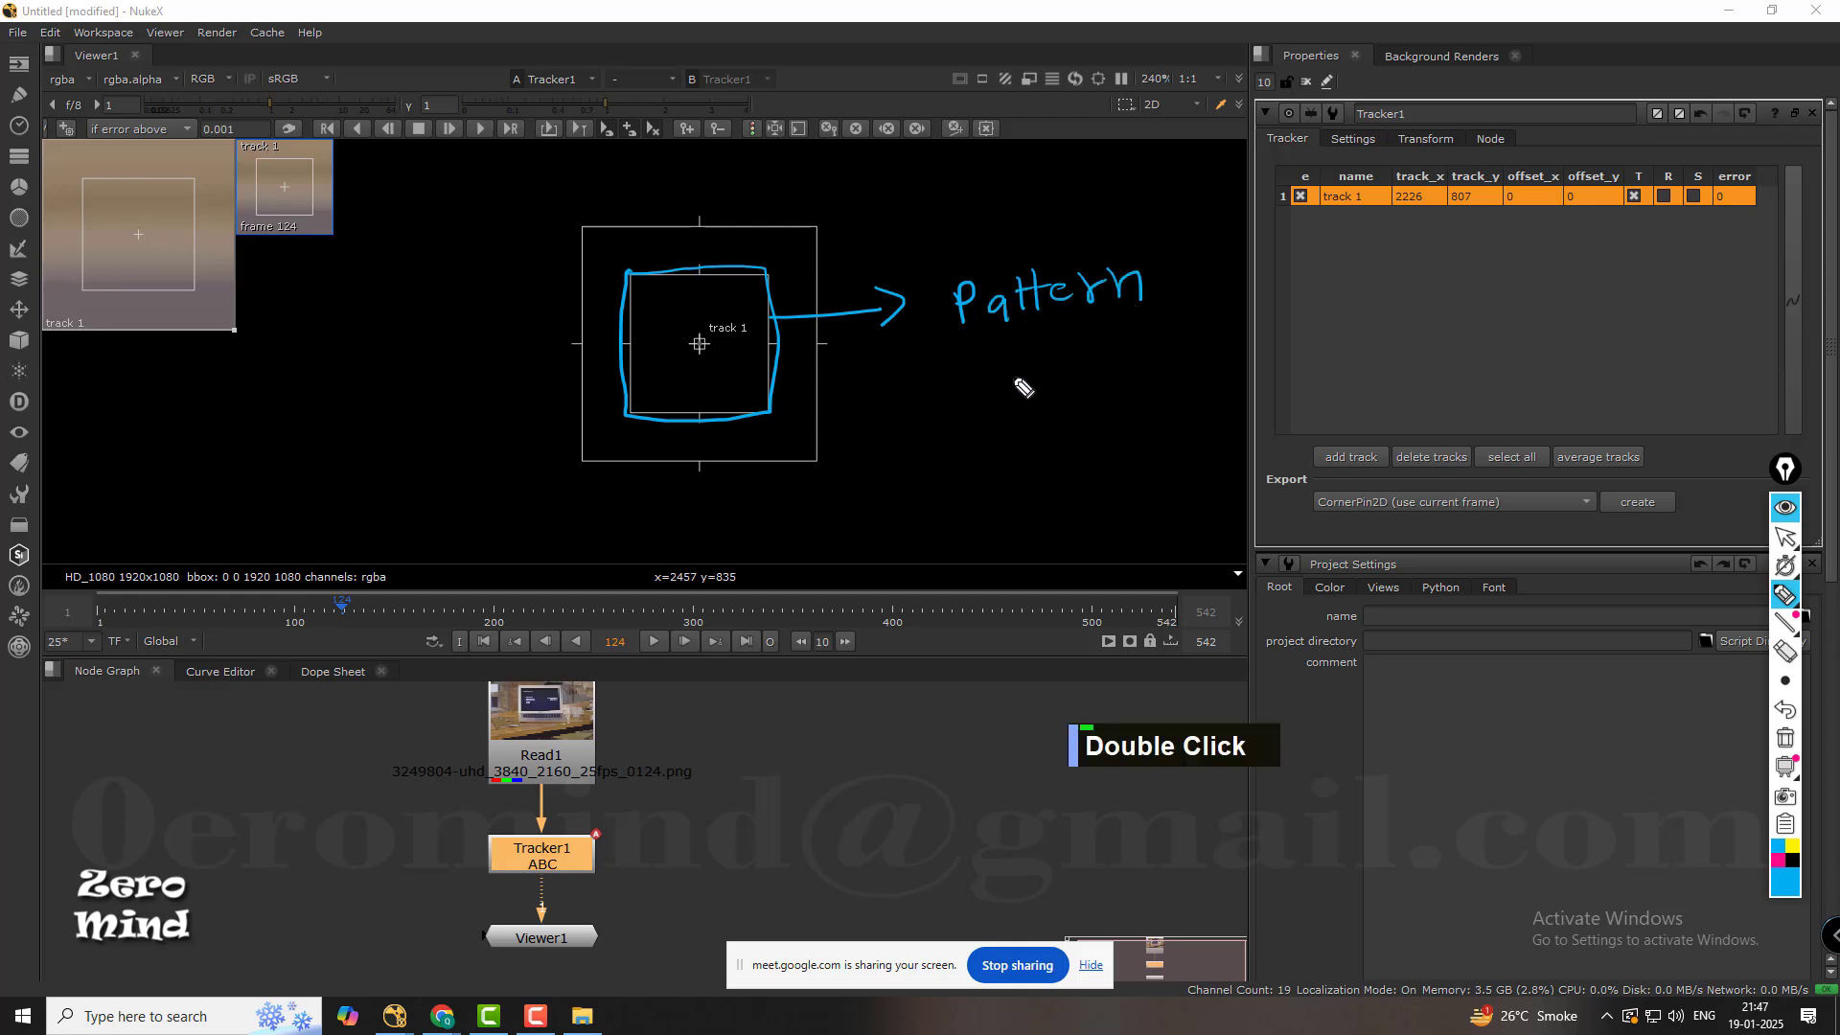
pyautogui.moveTo(1018, 347)
pyautogui.mouseDown()
pyautogui.moveTo(1021, 376)
pyautogui.moveTo(1067, 343)
pyautogui.moveTo(1077, 366)
pyautogui.moveTo(1112, 365)
pyautogui.mouseUp()
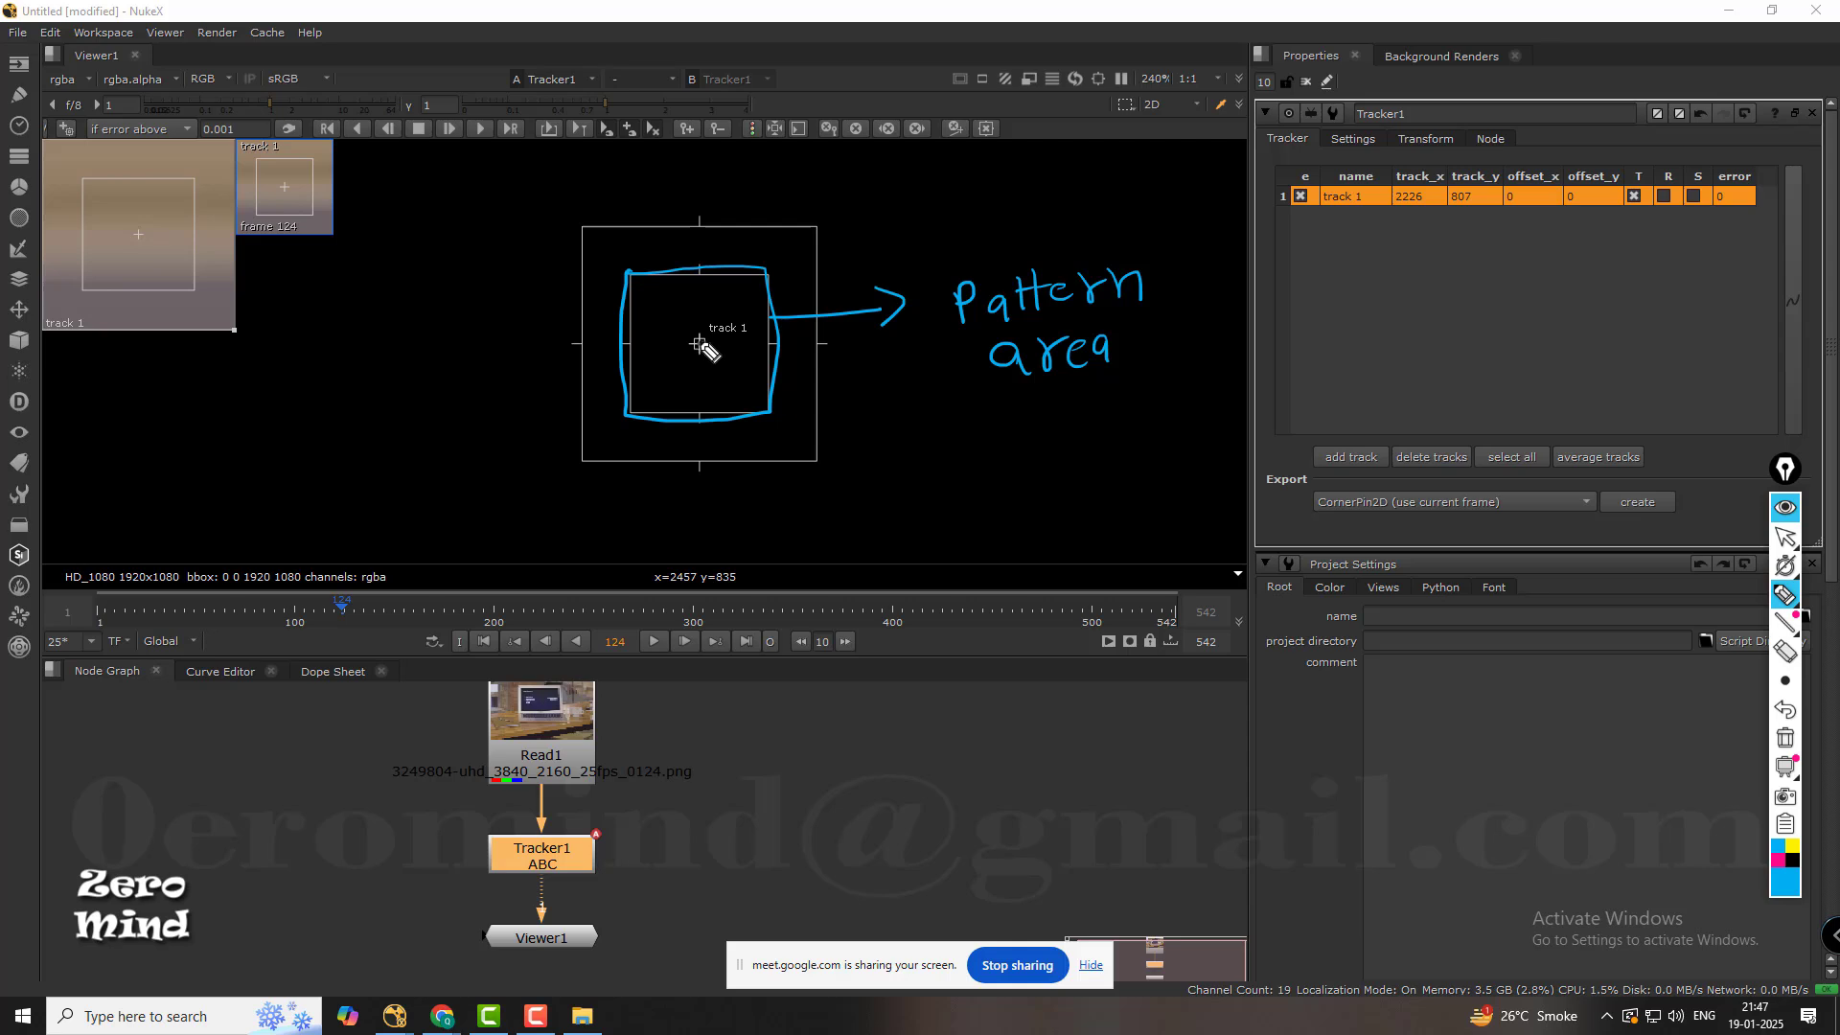
# Mark track 1's centre cross in blue and pink, and link it by a pink line to the label "Anchor Point/Tracker Point".
pyautogui.moveTo(696, 328)
pyautogui.mouseDown()
pyautogui.moveTo(695, 362)
pyautogui.moveTo(711, 343)
pyautogui.mouseUp()
pyautogui.click(1778, 860)
pyautogui.moveTo(697, 329)
pyautogui.mouseDown()
pyautogui.moveTo(691, 360)
pyautogui.moveTo(715, 345)
pyautogui.moveTo(929, 445)
pyautogui.mouseUp()
pyautogui.moveTo(938, 437)
pyautogui.mouseDown()
pyautogui.moveTo(1002, 448)
pyautogui.moveTo(1150, 419)
pyautogui.mouseUp()
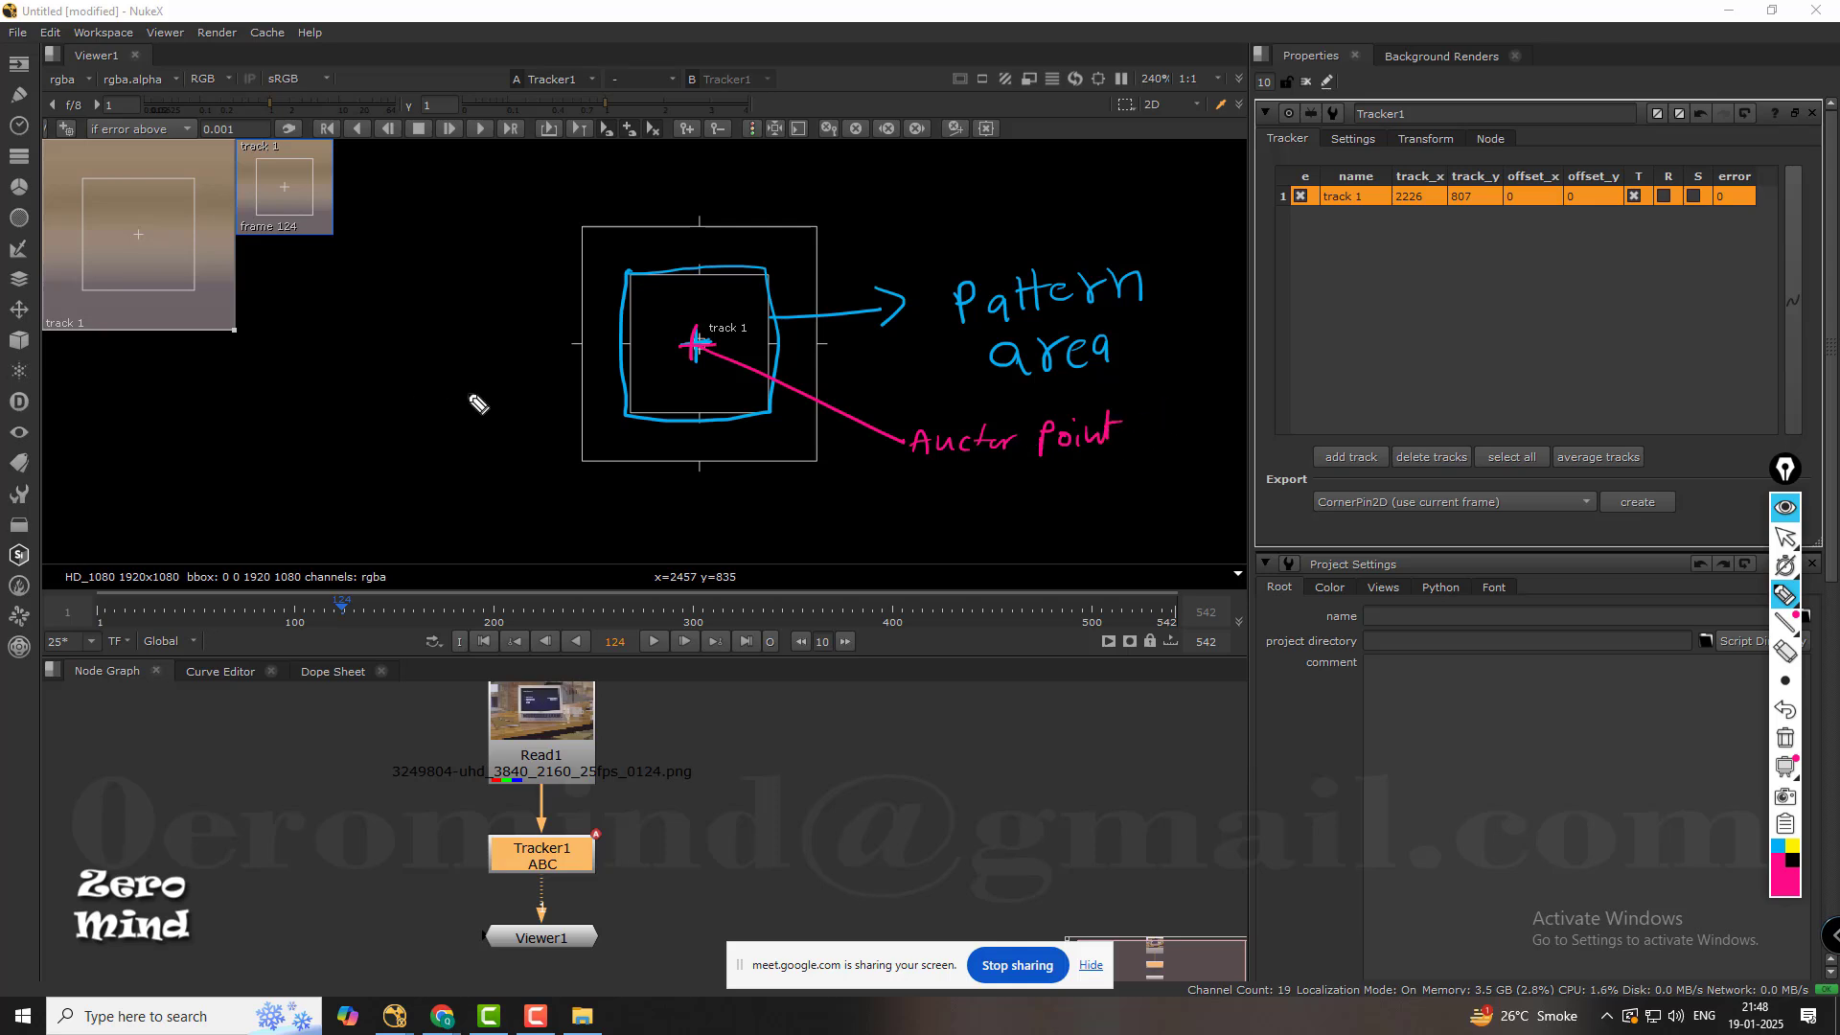
pyautogui.moveTo(1152, 382)
pyautogui.mouseDown()
pyautogui.moveTo(1088, 473)
pyautogui.moveTo(1173, 457)
pyautogui.mouseUp()
pyautogui.moveTo(1183, 458); pyautogui.dragTo(1244, 448)
pyautogui.moveTo(1181, 500); pyautogui.dragTo(1231, 499)
pyautogui.moveTo(1238, 480); pyautogui.dragTo(1237, 506)
pyautogui.moveTo(1230, 487); pyautogui.dragTo(1244, 484)
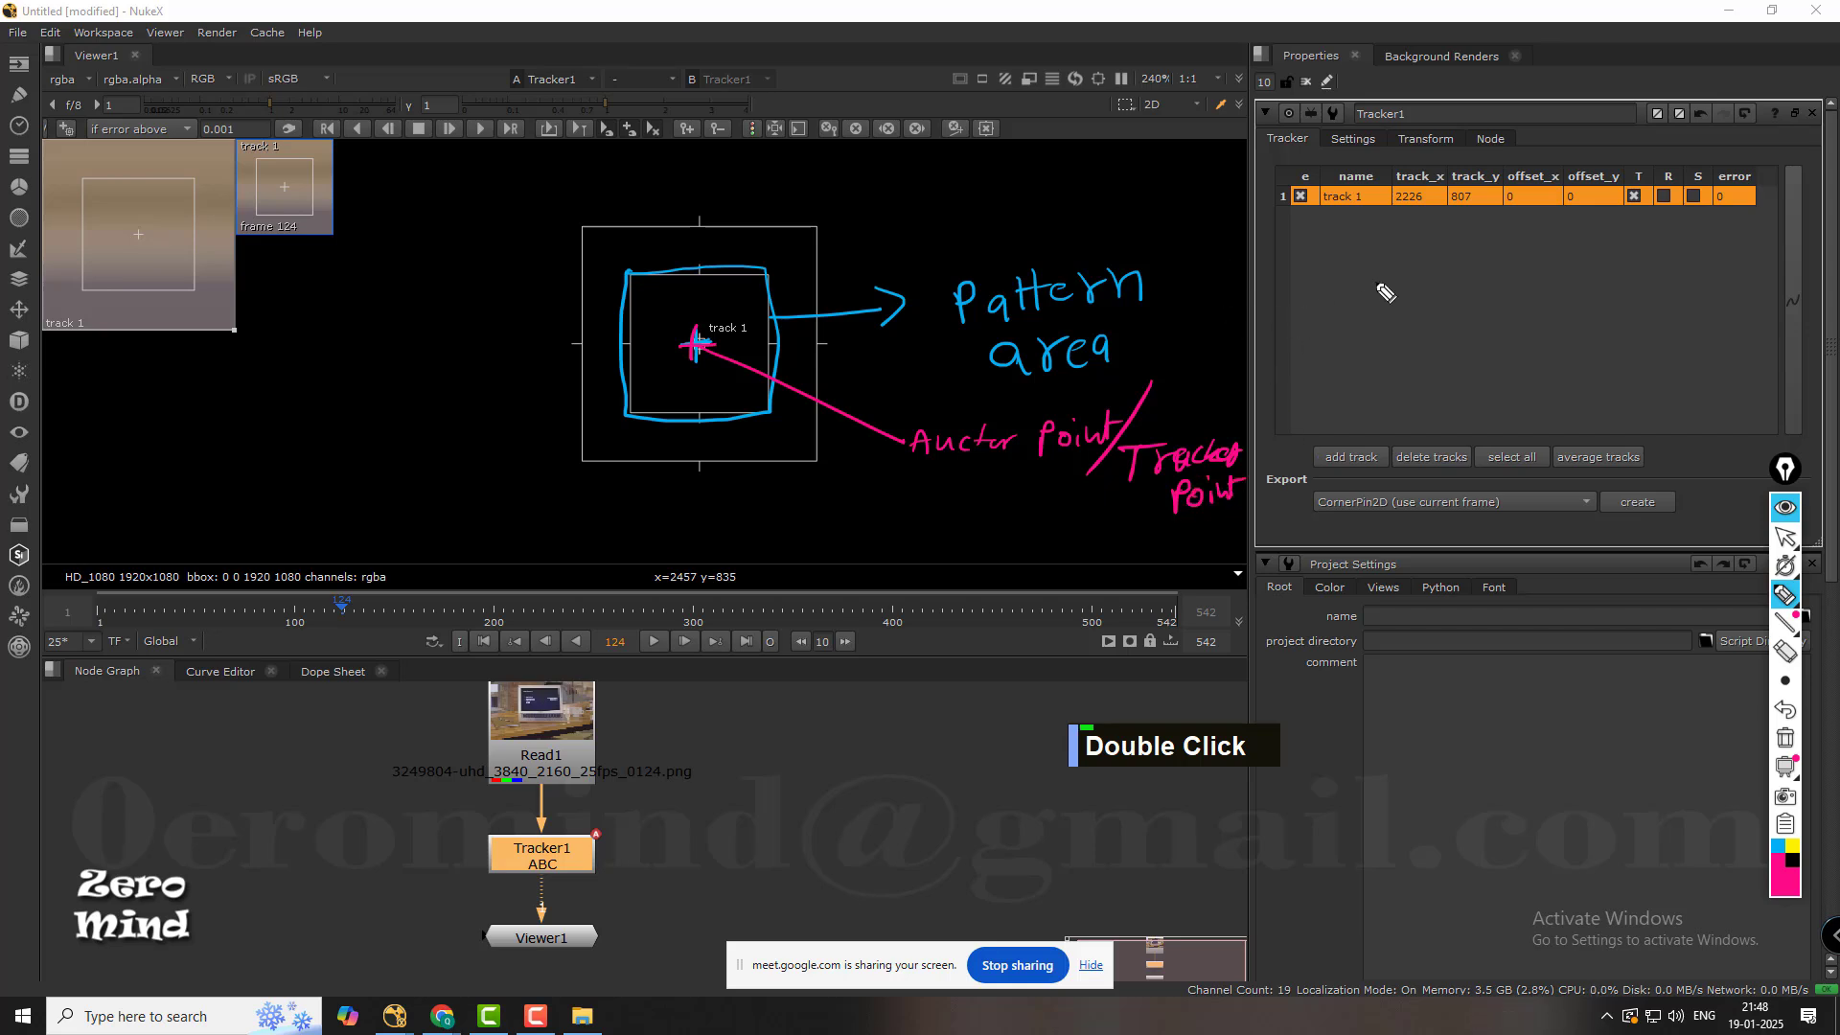
# Outline track 1's outer box in yellow and link it by a line to the handwritten label "search area".
pyautogui.click(1775, 848)
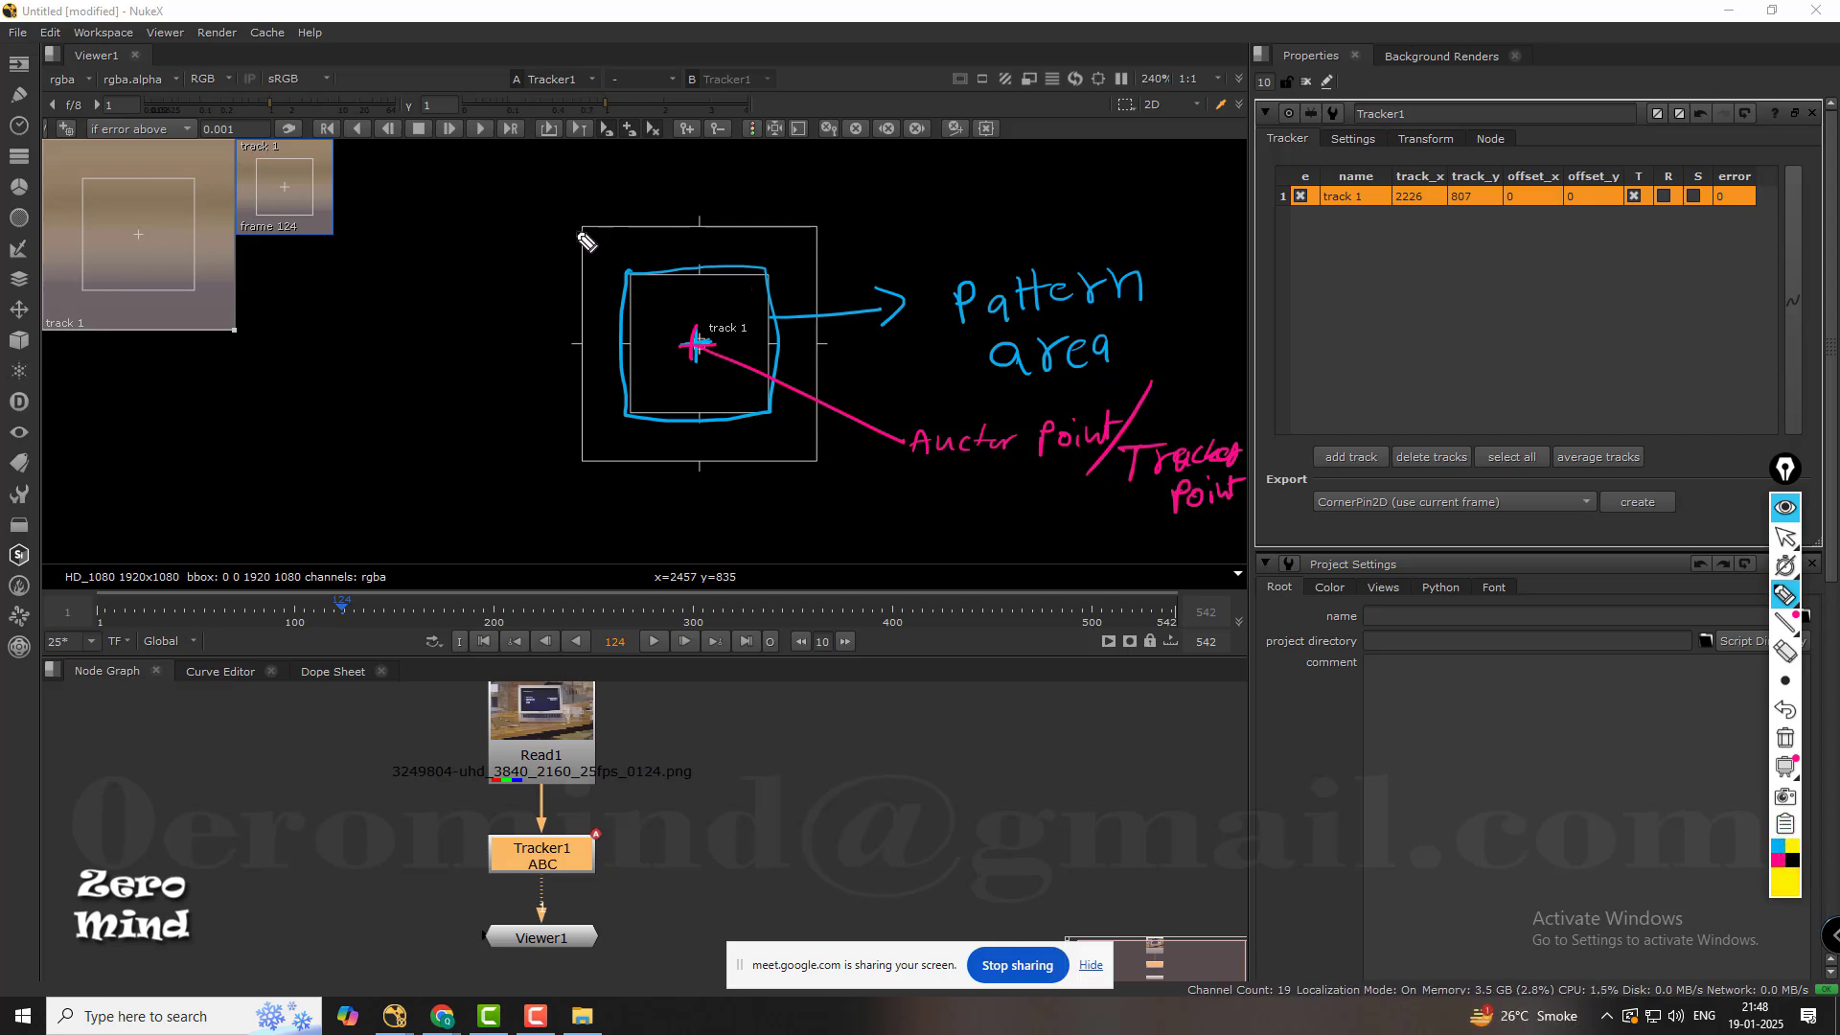
pyautogui.moveTo(572, 227)
pyautogui.mouseDown()
pyautogui.moveTo(809, 221)
pyautogui.moveTo(818, 460)
pyautogui.moveTo(616, 471)
pyautogui.moveTo(576, 420)
pyautogui.moveTo(577, 232)
pyautogui.mouseUp()
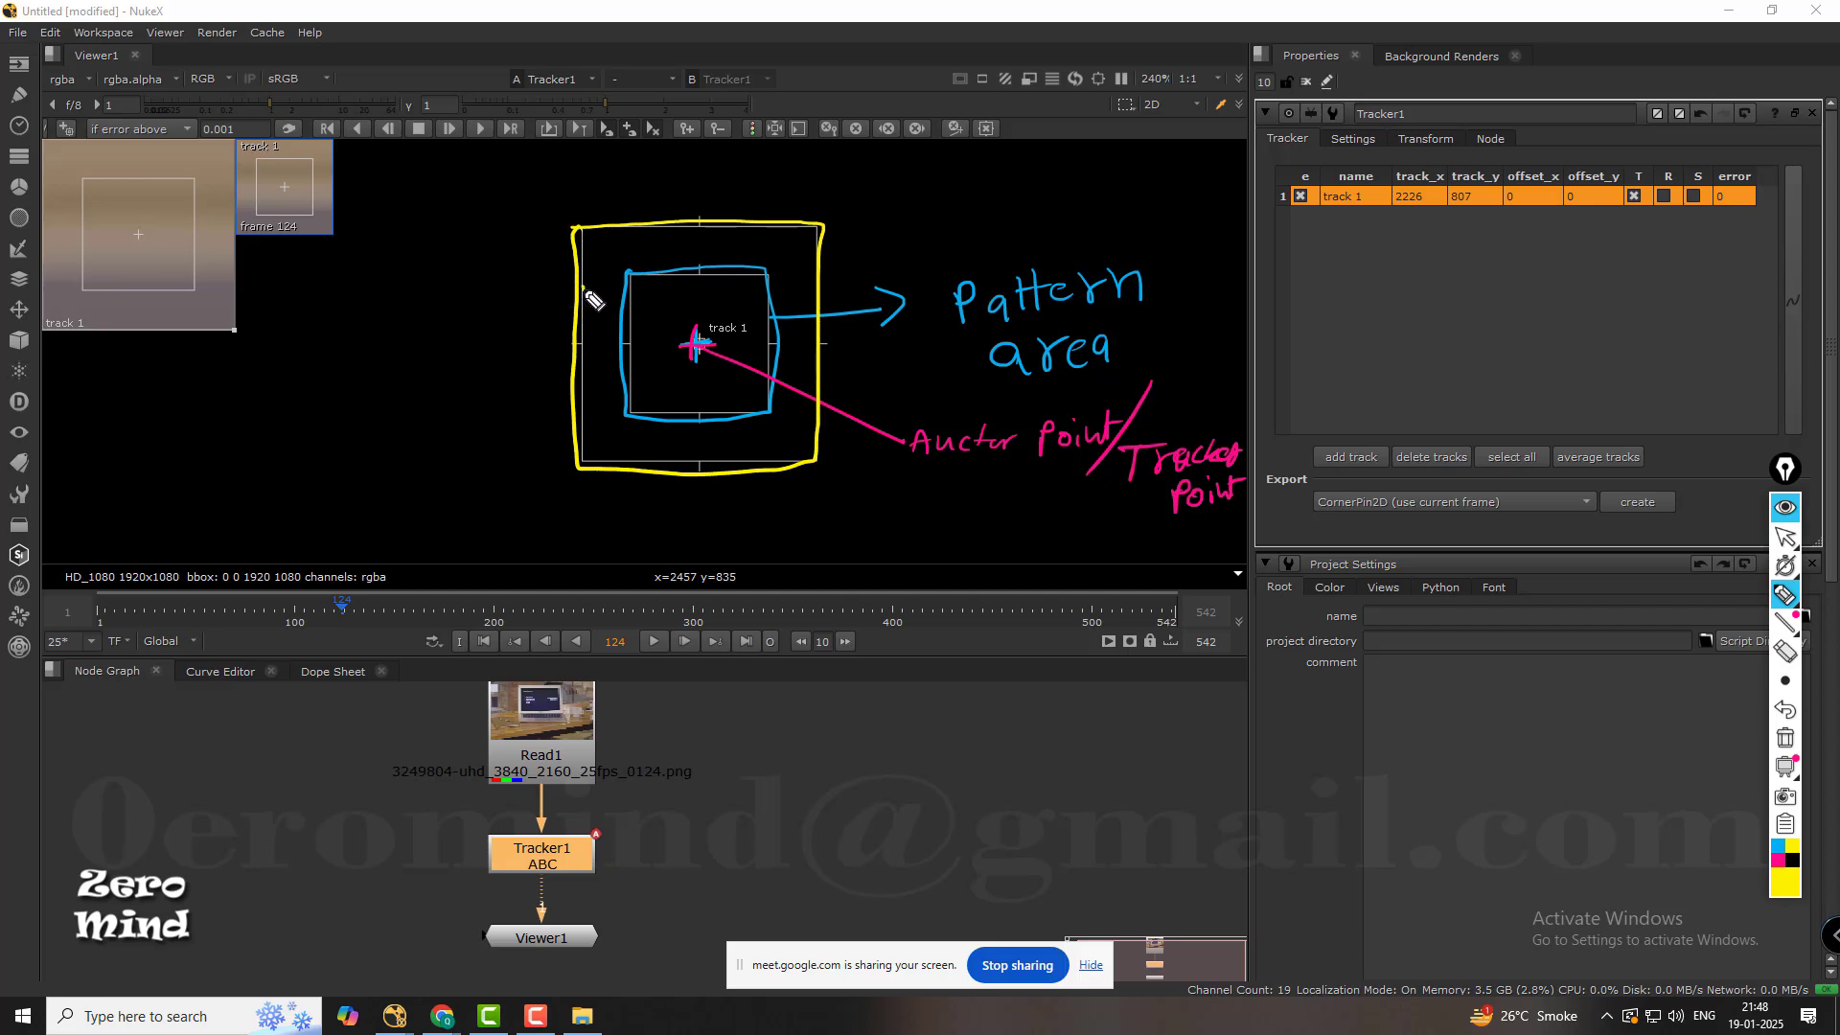
pyautogui.moveTo(582, 287); pyautogui.dragTo(415, 273)
pyautogui.moveTo(318, 332)
pyautogui.mouseDown()
pyautogui.moveTo(299, 357)
pyautogui.moveTo(453, 337)
pyautogui.moveTo(362, 415)
pyautogui.moveTo(462, 407)
pyautogui.mouseUp()
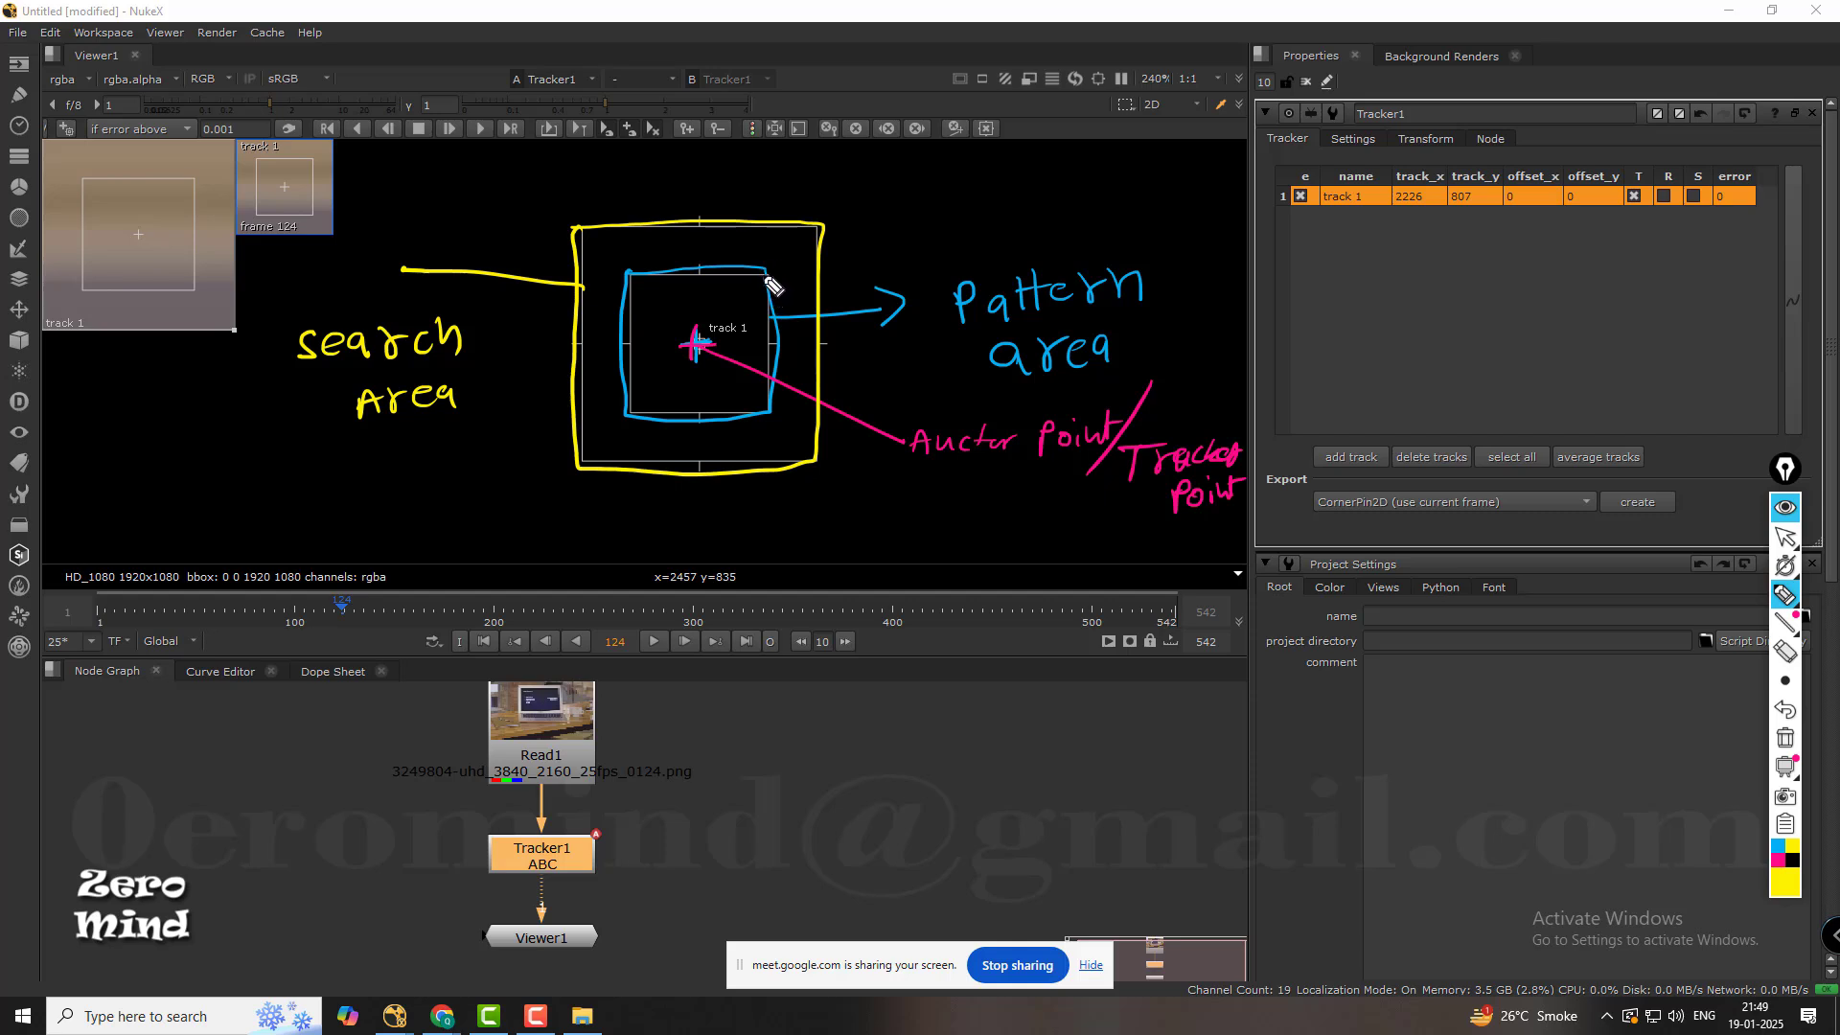
# Draw yellow arrows outward from the box corners, then retrace the inner box, the centre cross and the anchor point line in yellow.
pyautogui.moveTo(765, 277)
pyautogui.mouseDown()
pyautogui.moveTo(887, 227)
pyautogui.moveTo(872, 244)
pyautogui.mouseUp()
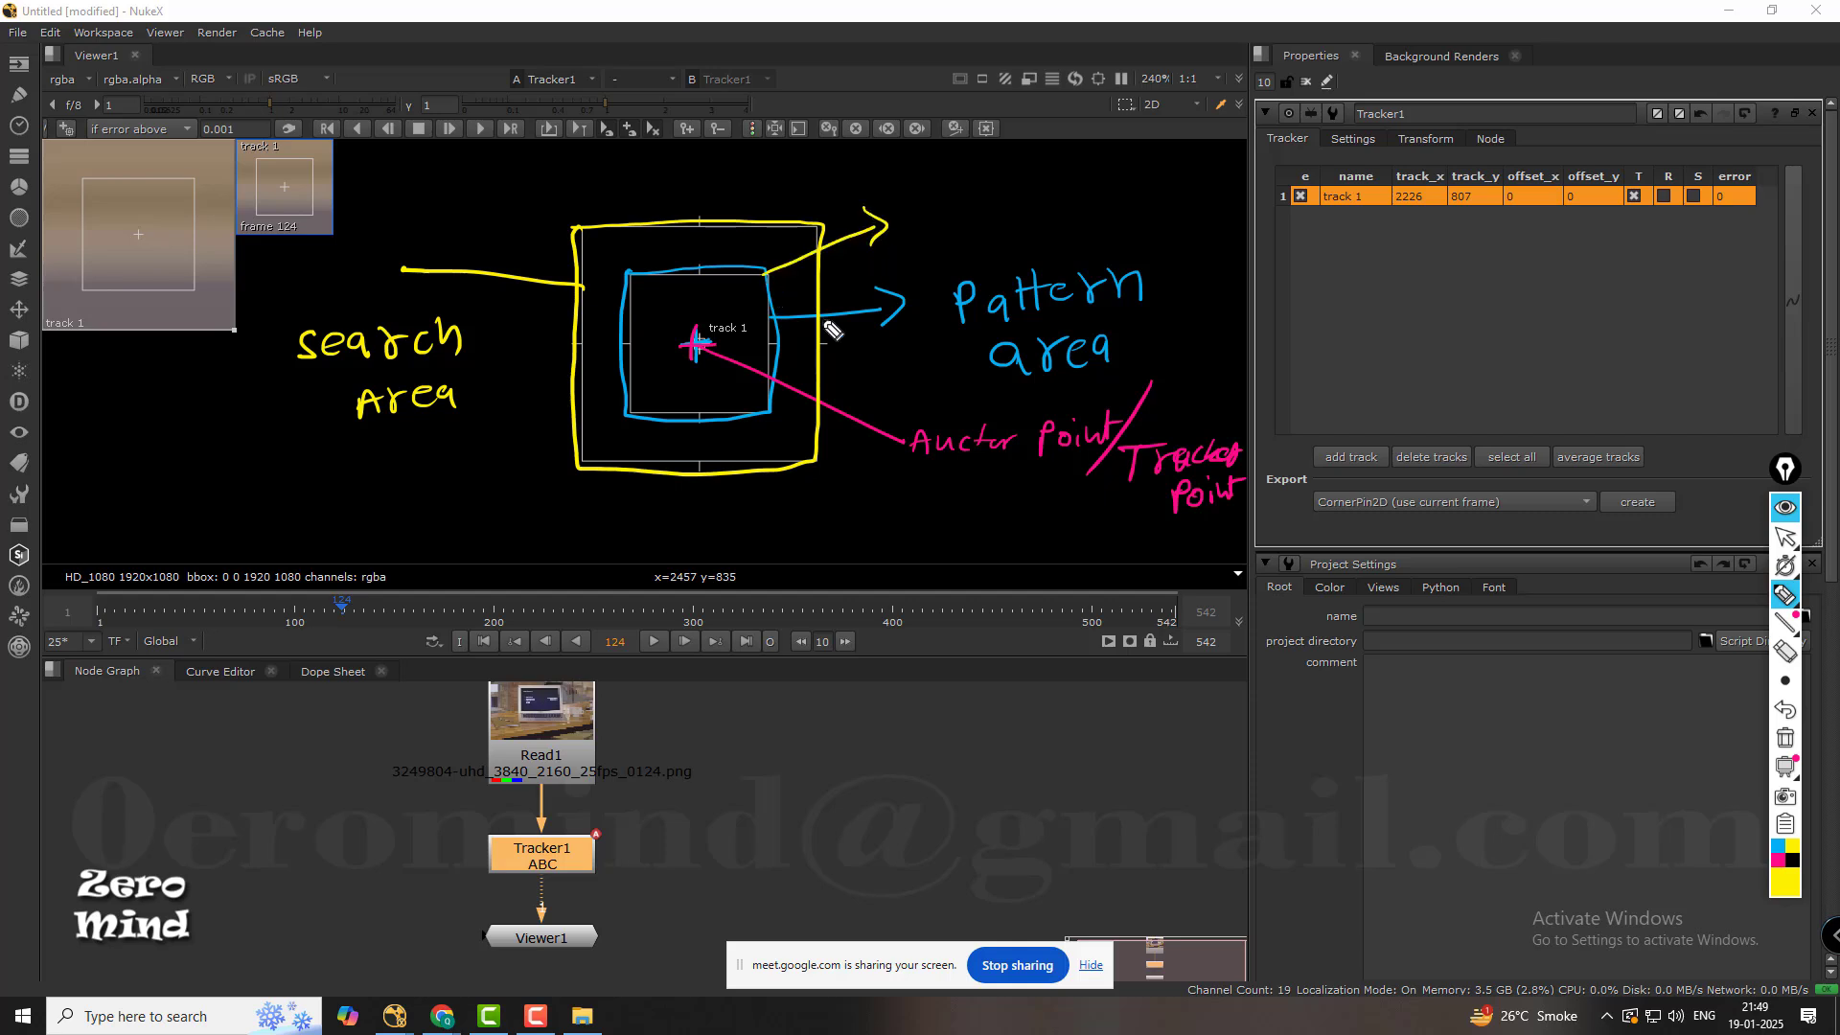
pyautogui.doubleClick(695, 347)
pyautogui.moveTo(575, 228)
pyautogui.mouseDown()
pyautogui.moveTo(532, 196)
pyautogui.moveTo(557, 213)
pyautogui.mouseUp()
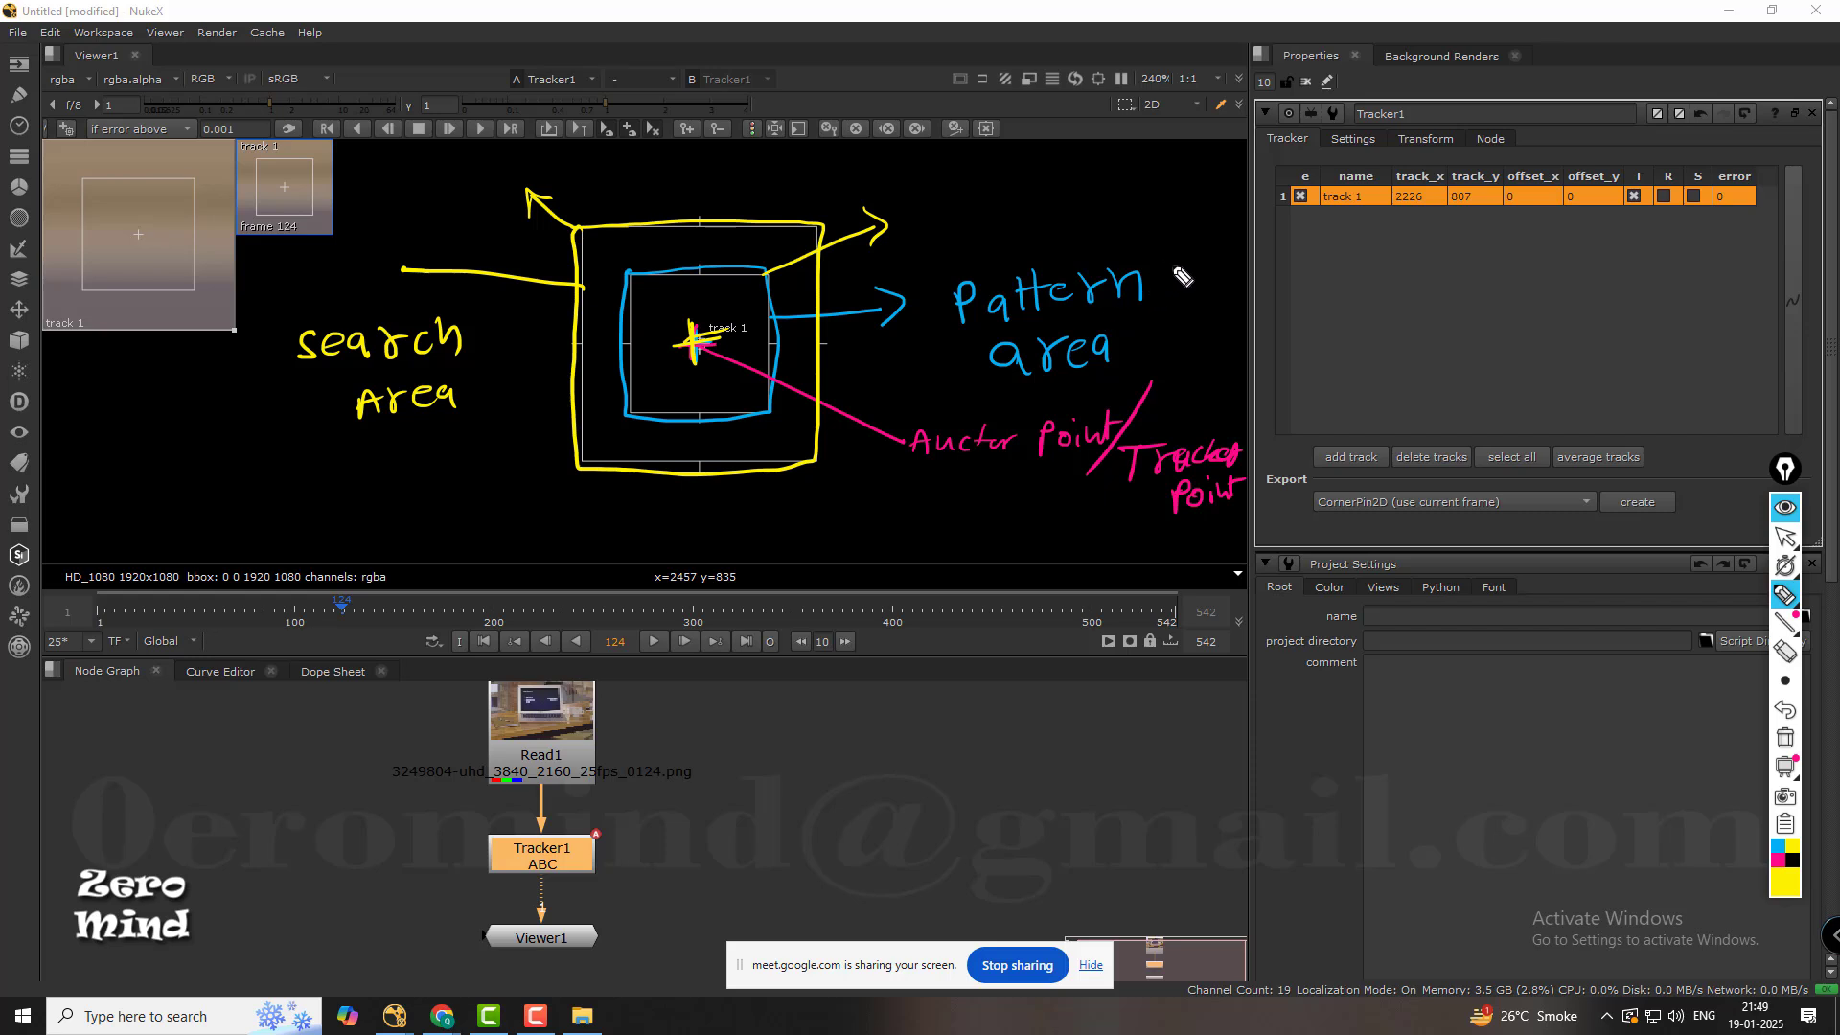
pyautogui.moveTo(786, 277)
pyautogui.mouseDown()
pyautogui.moveTo(634, 276)
pyautogui.moveTo(640, 392)
pyautogui.moveTo(757, 420)
pyautogui.moveTo(797, 312)
pyautogui.moveTo(772, 275)
pyautogui.mouseUp()
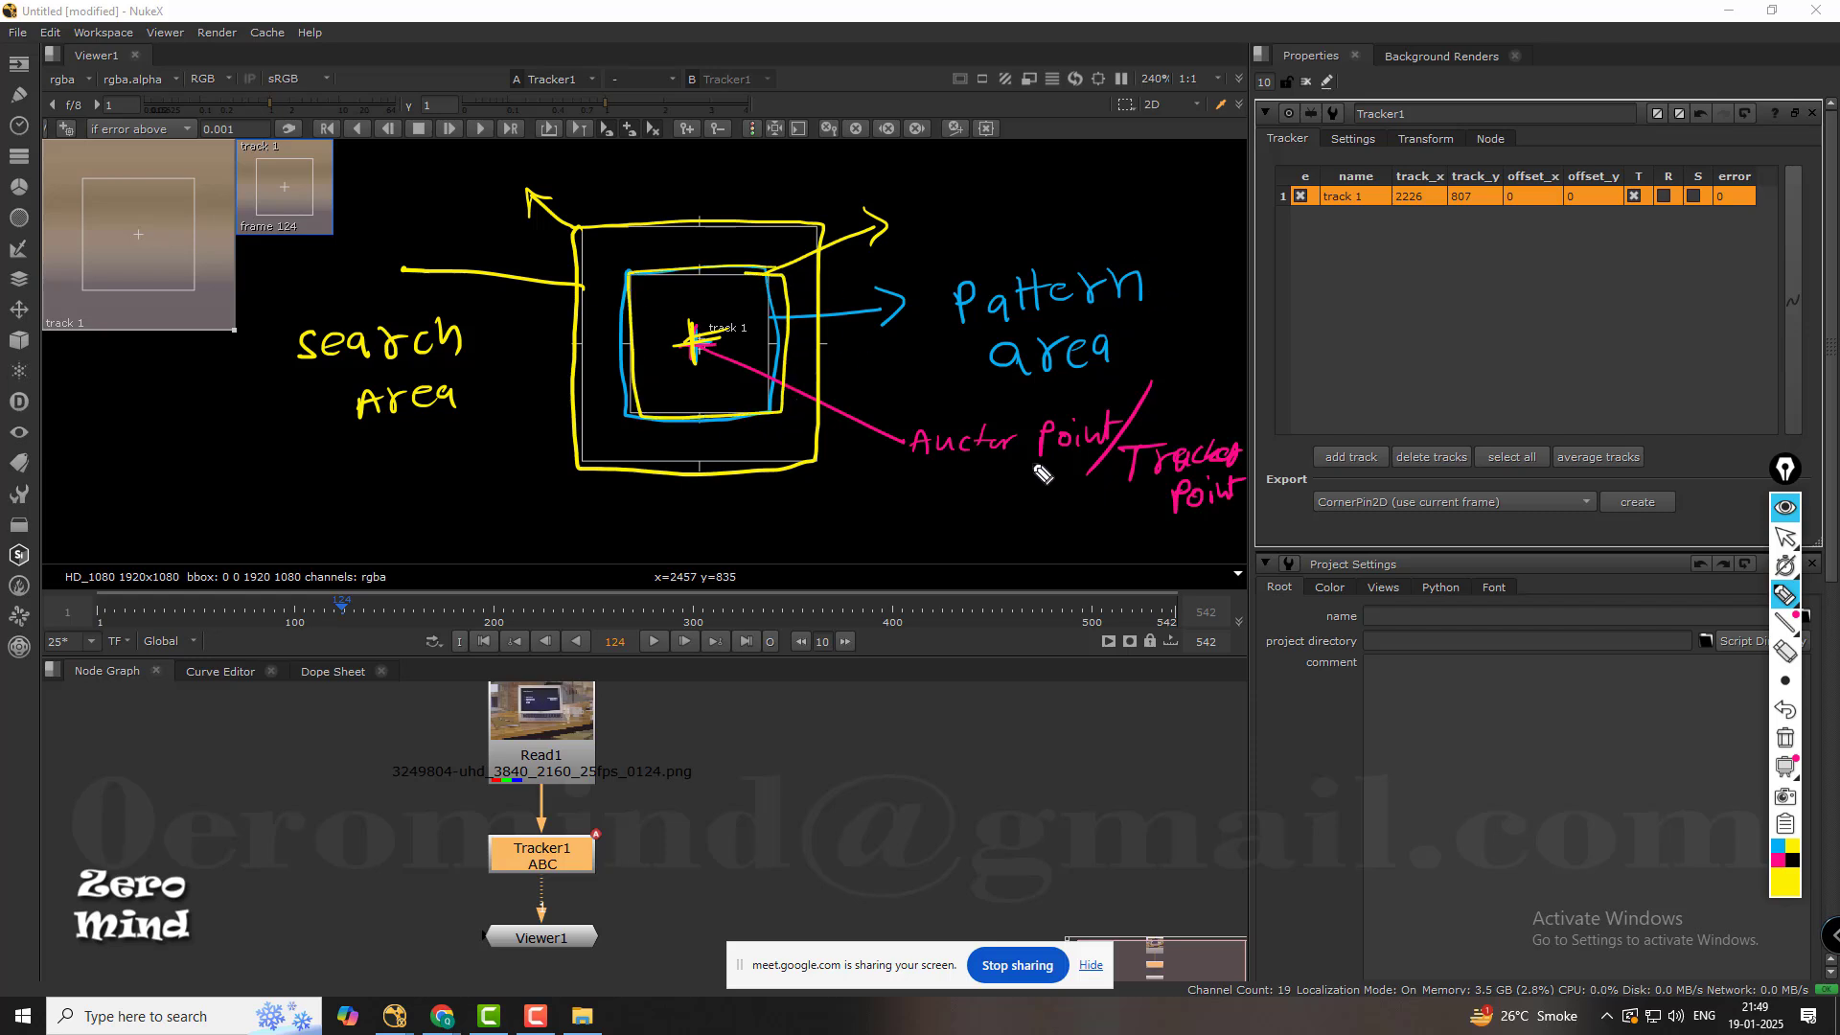
pyautogui.moveTo(1037, 470); pyautogui.dragTo(709, 357)
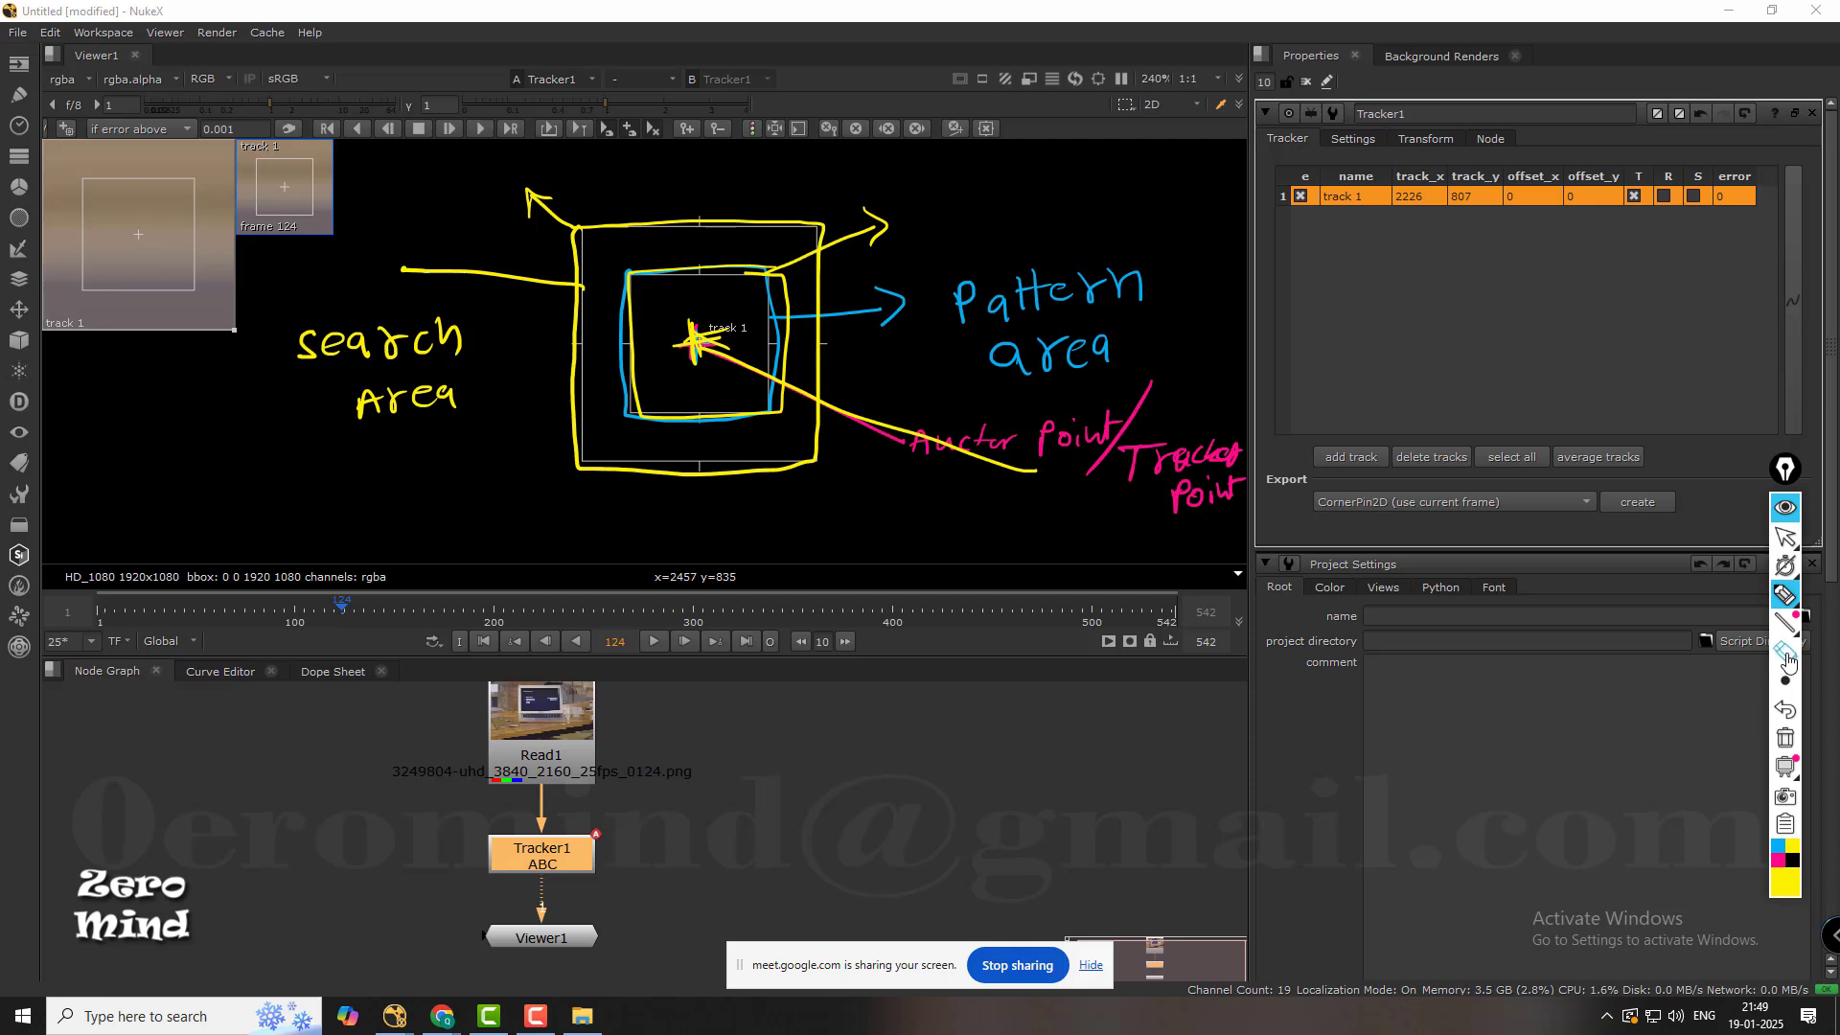
# Enlarge the eraser and wipe all handwritten annotations off the viewer.
pyautogui.click(1784, 651)
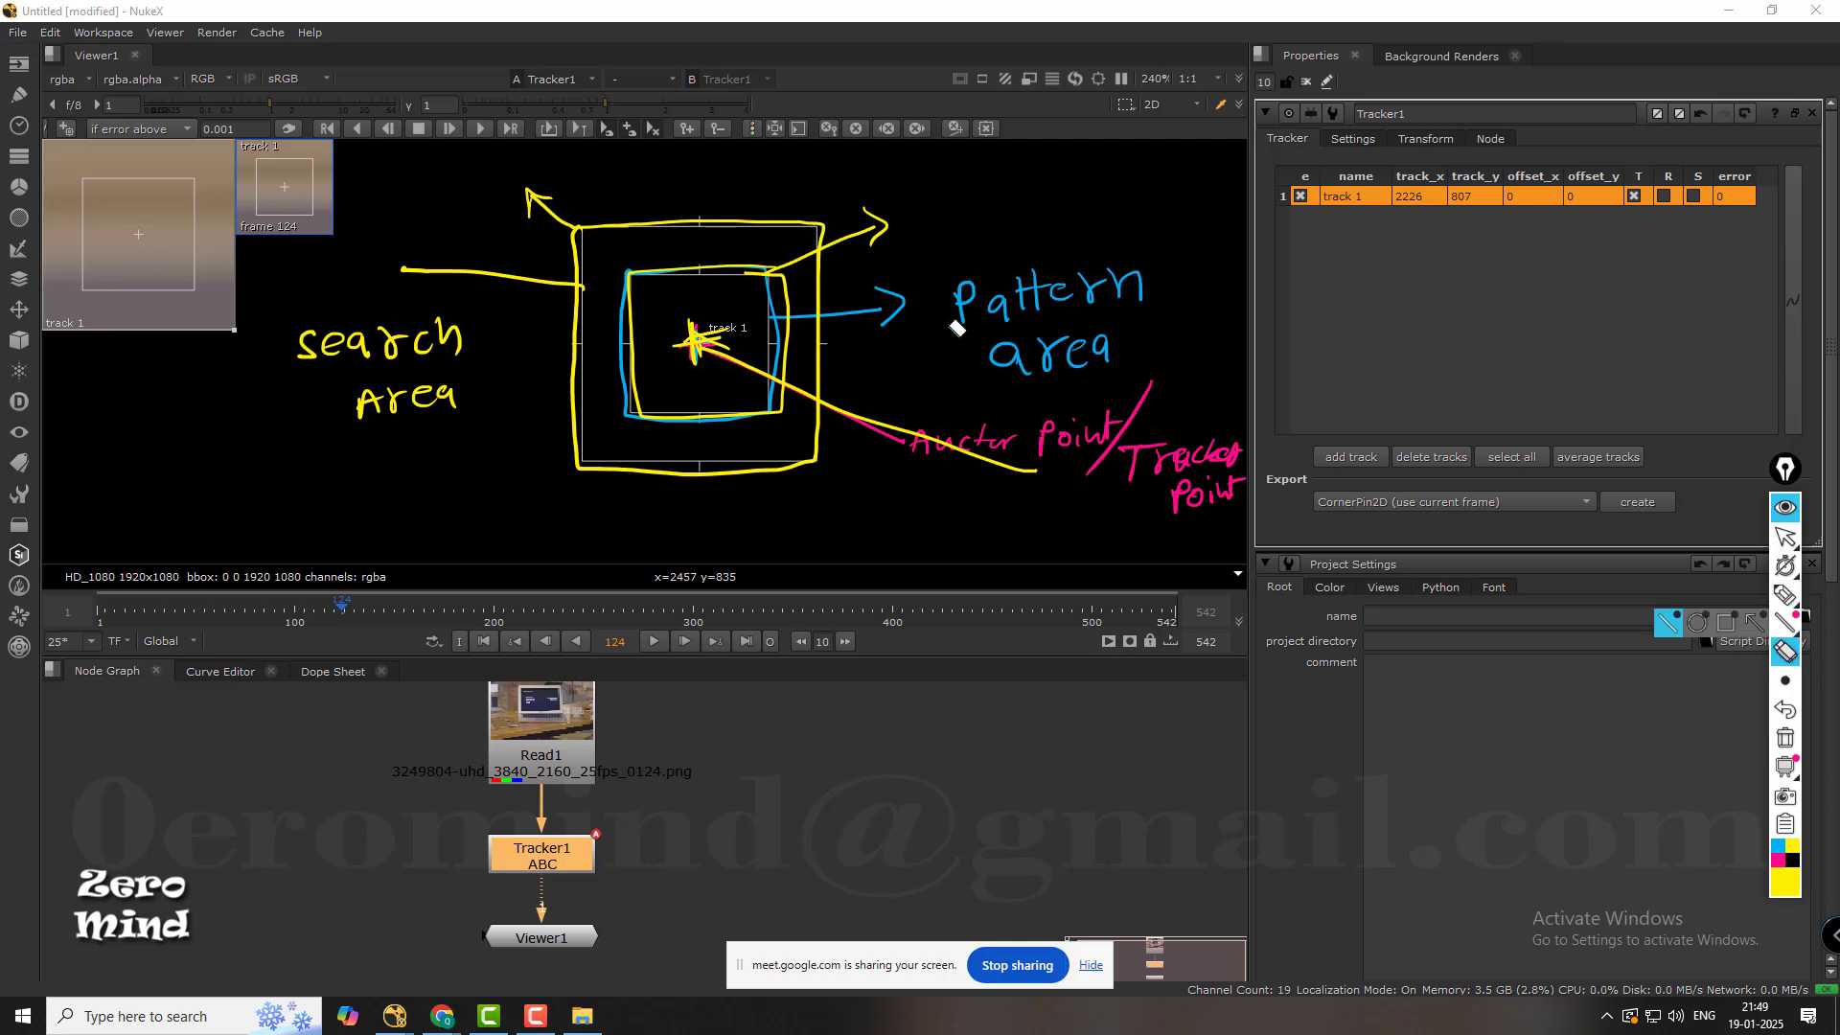
pyautogui.scroll(-5, 957, 327)
pyautogui.moveTo(1151, 395)
pyautogui.mouseDown()
pyautogui.moveTo(1161, 475)
pyautogui.moveTo(1179, 435)
pyautogui.moveTo(1141, 386)
pyautogui.moveTo(1232, 465)
pyautogui.moveTo(1142, 544)
pyautogui.moveTo(1071, 299)
pyautogui.moveTo(945, 320)
pyautogui.moveTo(1130, 345)
pyautogui.moveTo(895, 485)
pyautogui.moveTo(849, 266)
pyautogui.moveTo(696, 277)
pyautogui.moveTo(589, 186)
pyautogui.mouseUp()
pyautogui.moveTo(614, 254)
pyautogui.mouseDown()
pyautogui.moveTo(307, 337)
pyautogui.moveTo(316, 402)
pyautogui.moveTo(706, 336)
pyautogui.moveTo(337, 407)
pyautogui.mouseUp()
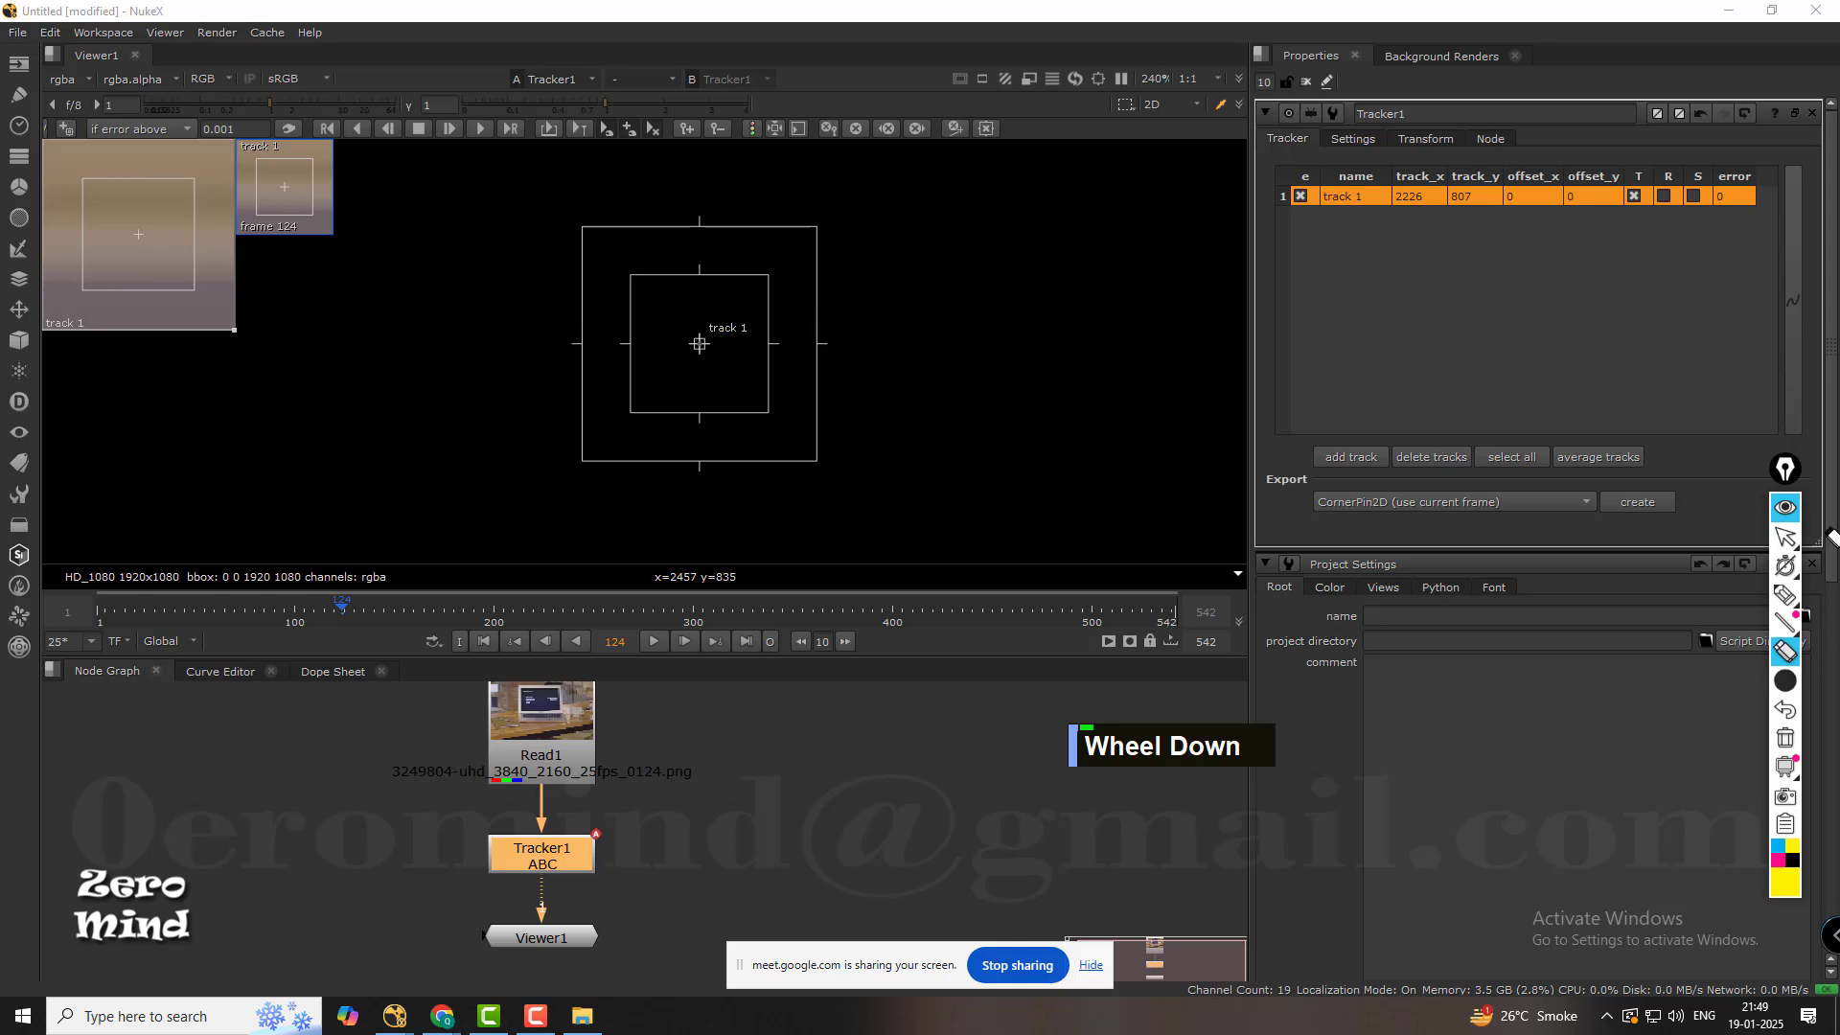
# Move track 1 precisely onto the upper-left corner of the laptop's dark display, at about x 567, y 964.
pyautogui.click(1785, 536)
pyautogui.scroll(-3, 692, 474)
pyautogui.moveTo(629, 435); pyautogui.dragTo(1140, 350, button='middle')
pyautogui.moveTo(1152, 354); pyautogui.dragTo(120, 454)
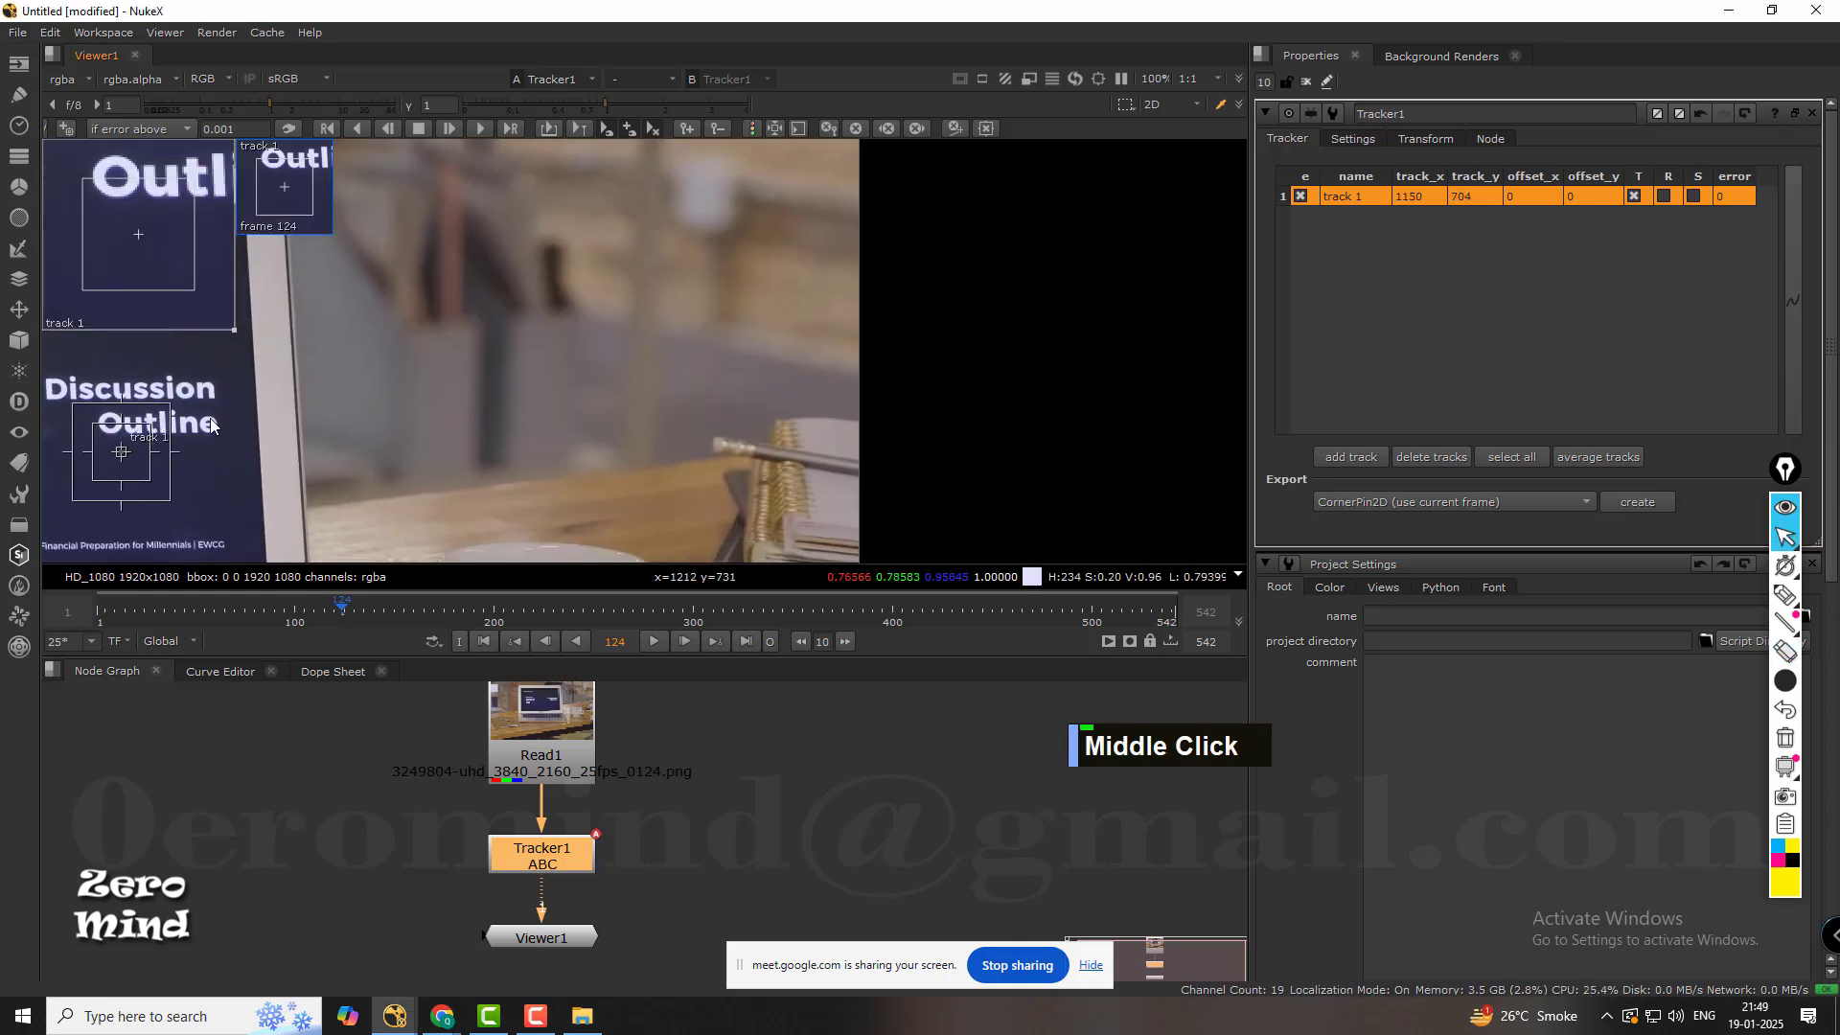
pyautogui.moveTo(242, 418); pyautogui.dragTo(1147, 336, button='middle')
pyautogui.moveTo(776, 341); pyautogui.dragTo(923, 489, button='middle')
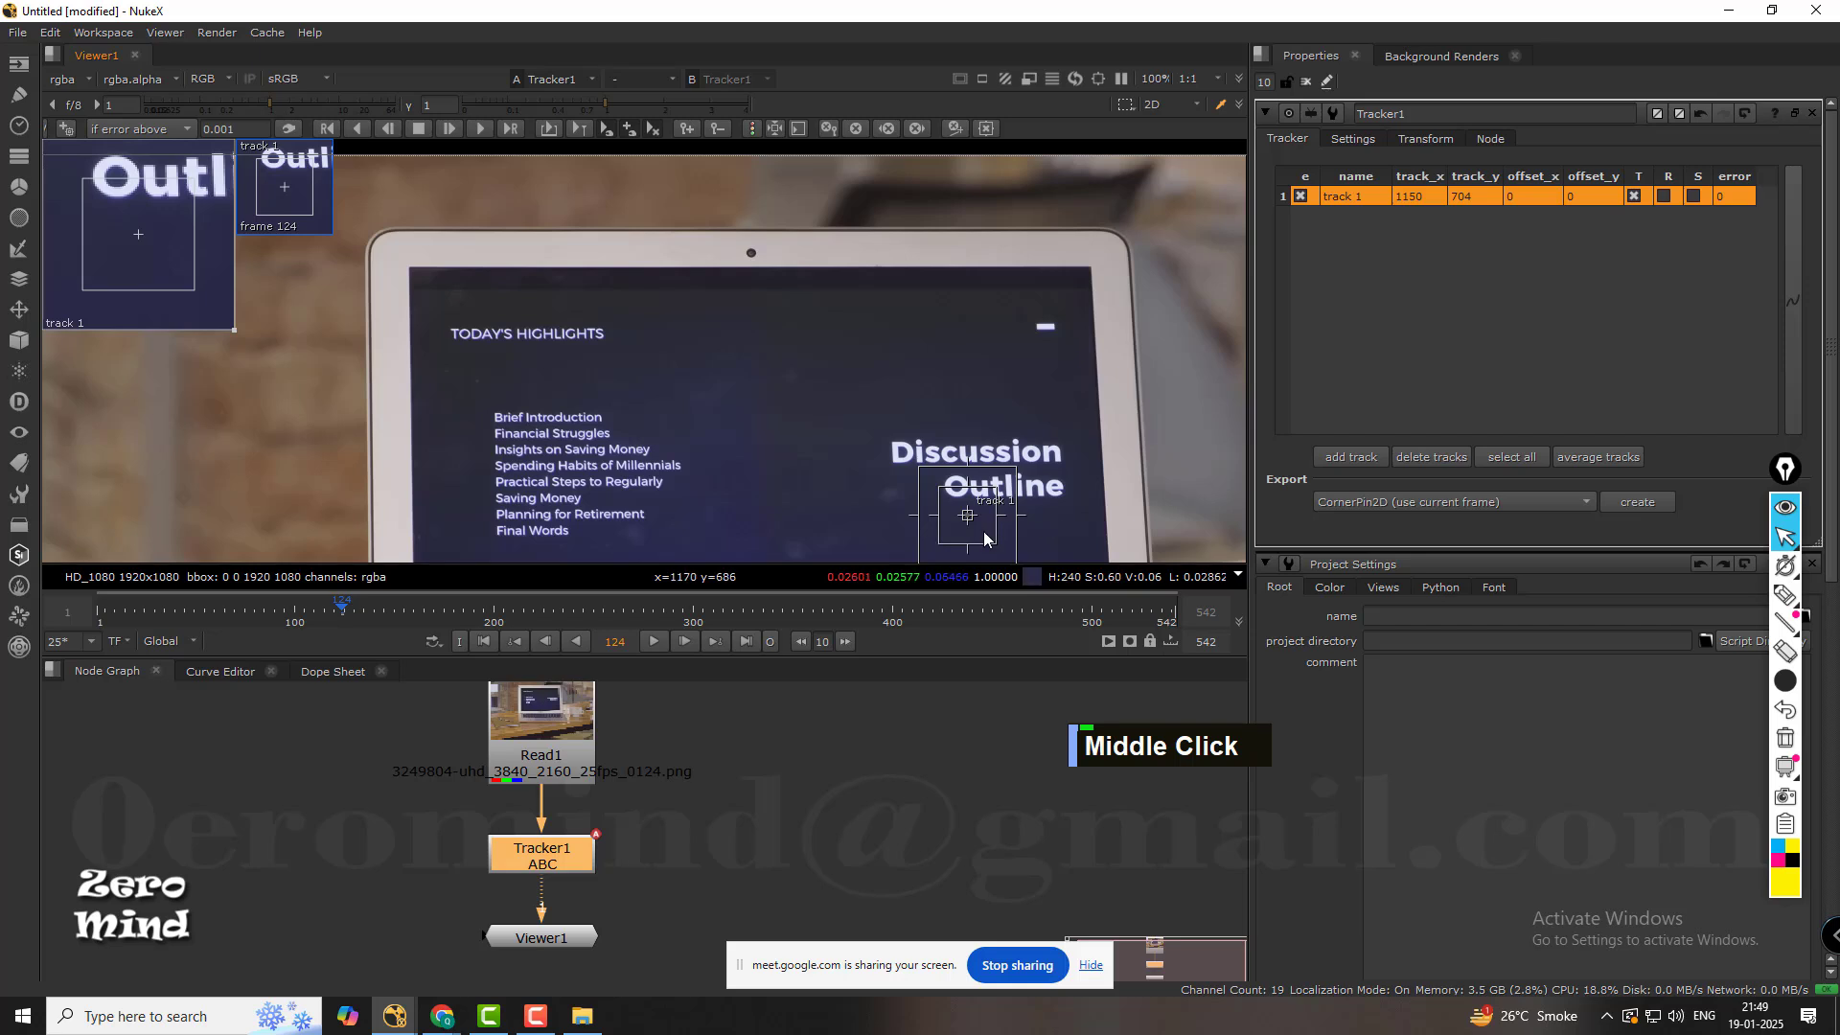
pyautogui.moveTo(970, 519); pyautogui.dragTo(422, 293)
pyautogui.scroll(5, 389, 295)
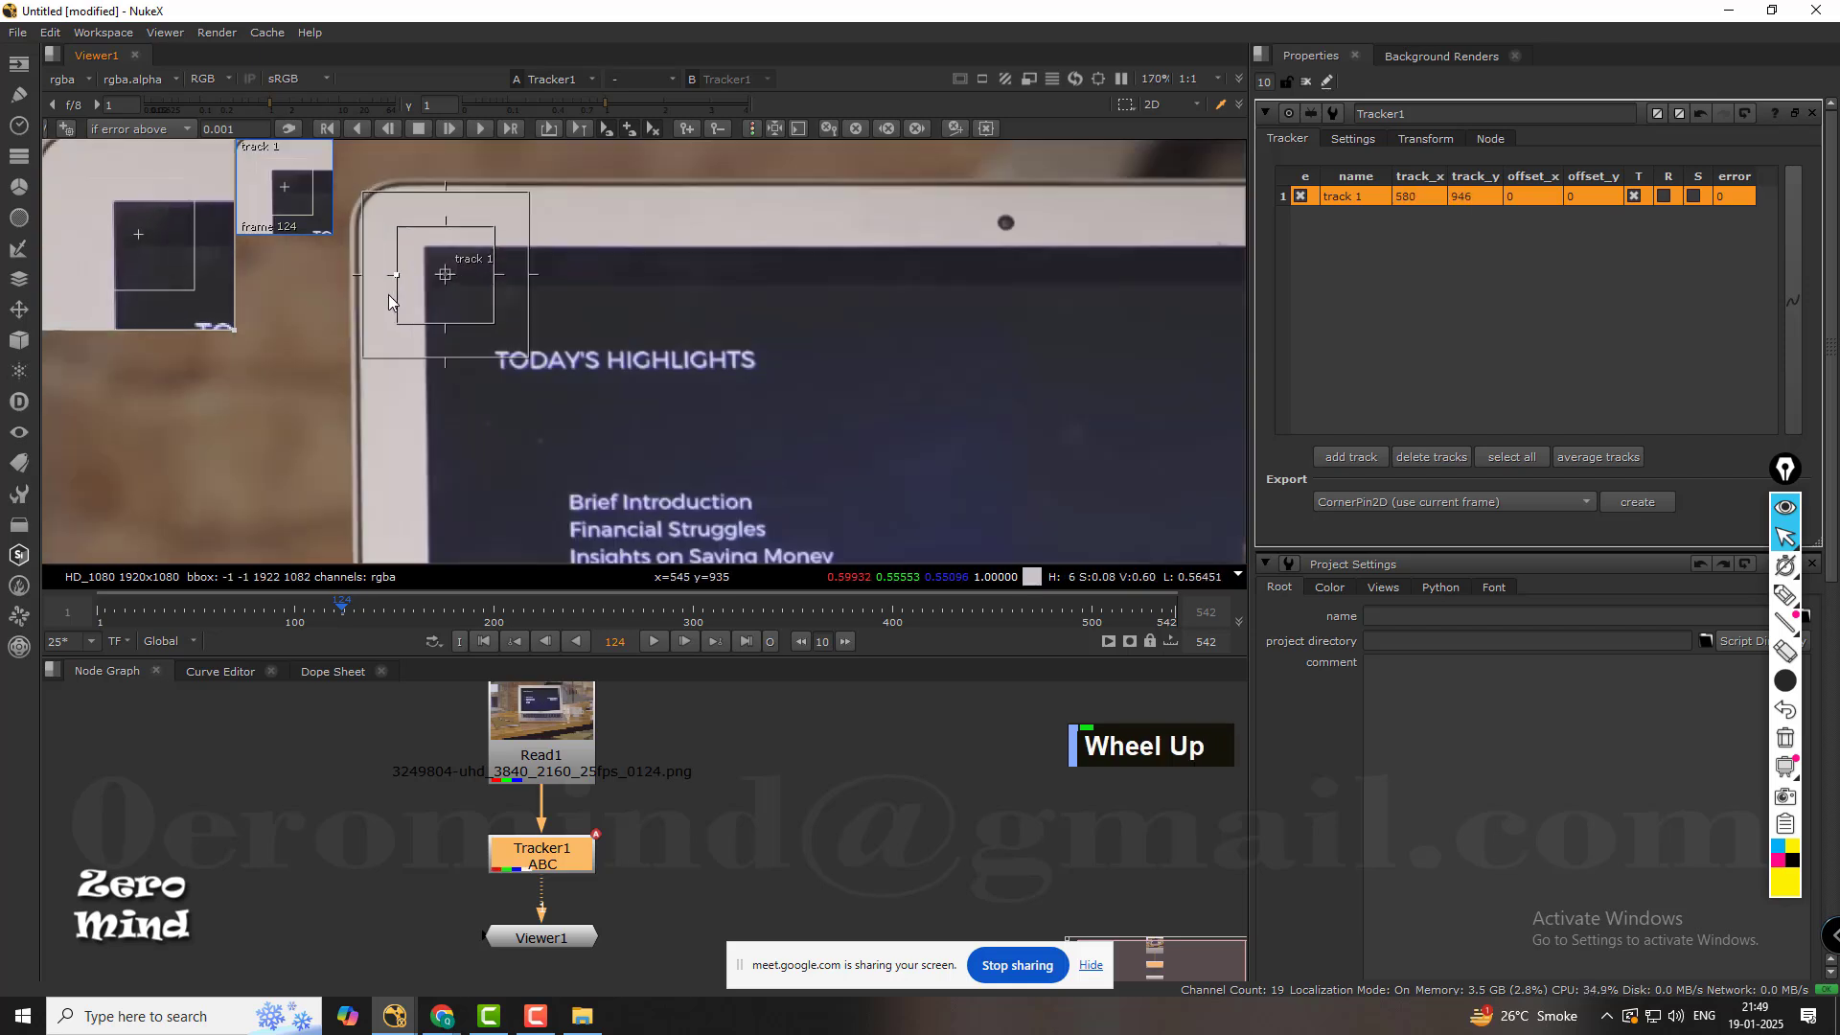
pyautogui.scroll(2, 389, 295)
pyautogui.moveTo(531, 309); pyautogui.dragTo(562, 428, button='middle')
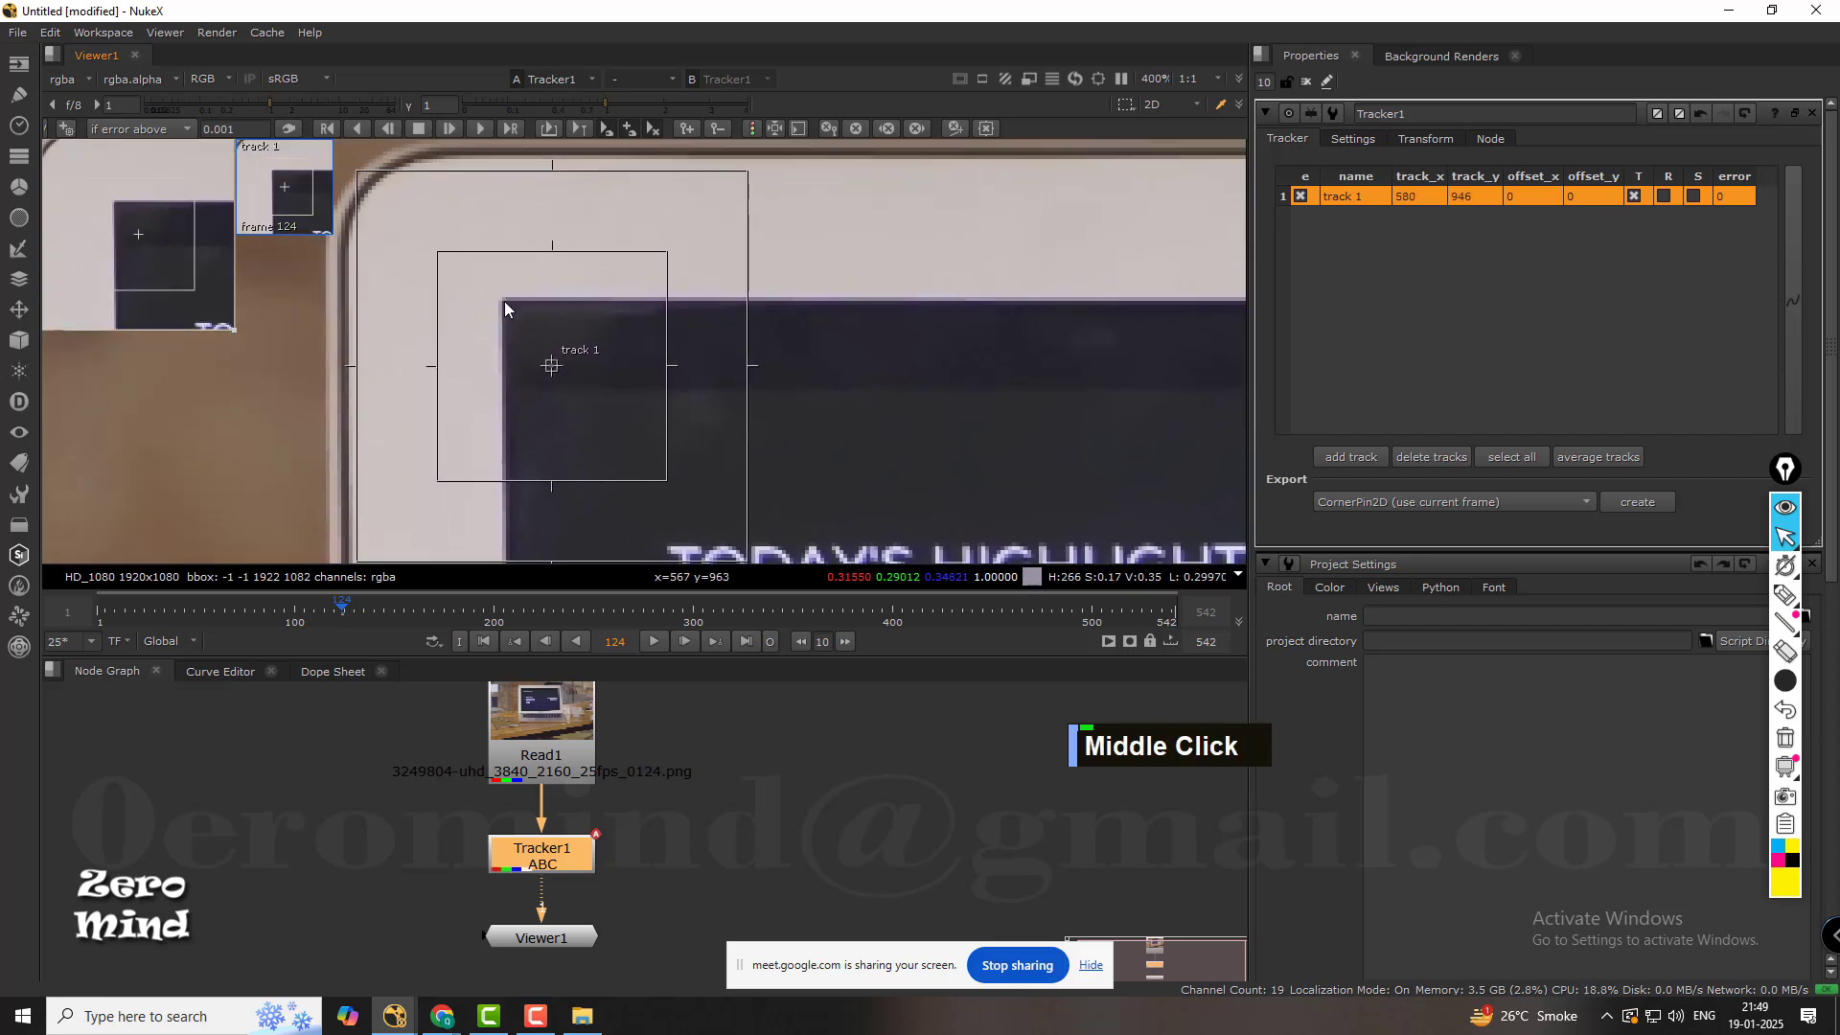
pyautogui.moveTo(554, 366); pyautogui.dragTo(504, 299)
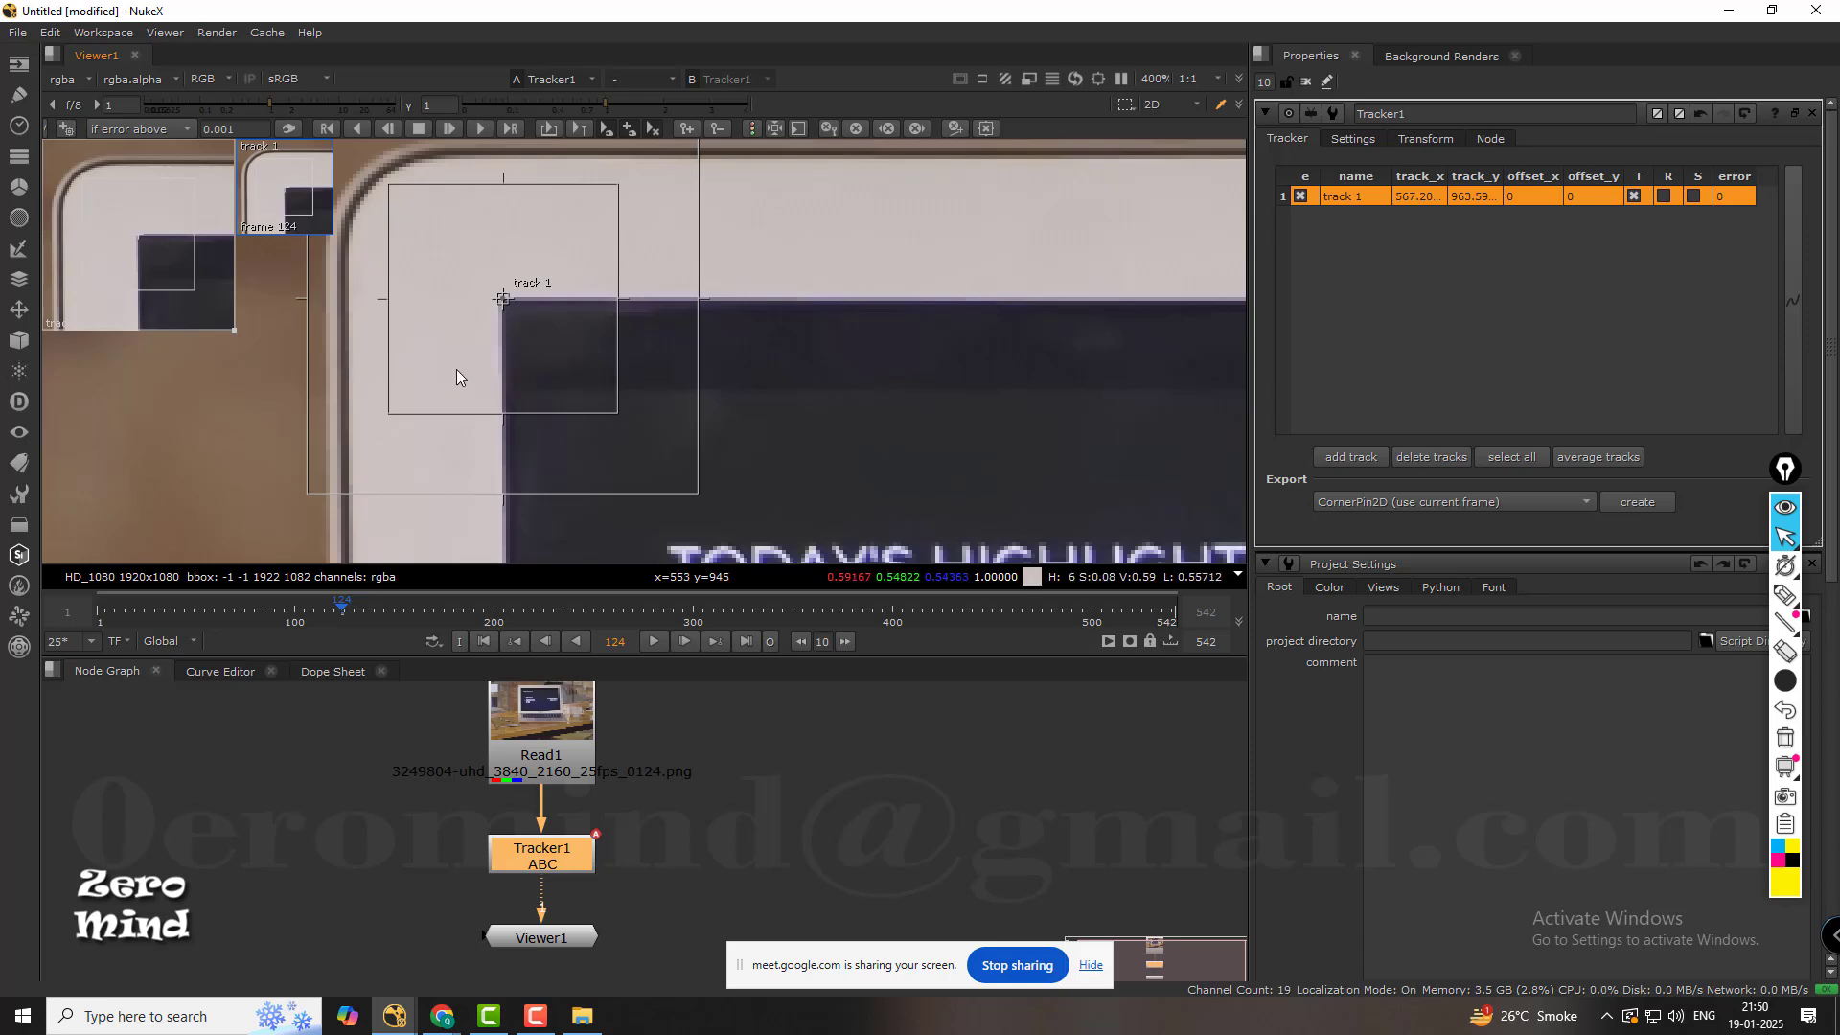
# Trace the laptop's outer corner and display corner in thick yellow, and redraw the same two corner lines beside them.
pyautogui.scroll(-3, 658, 335)
pyautogui.moveTo(670, 328); pyautogui.dragTo(611, 338, button='middle')
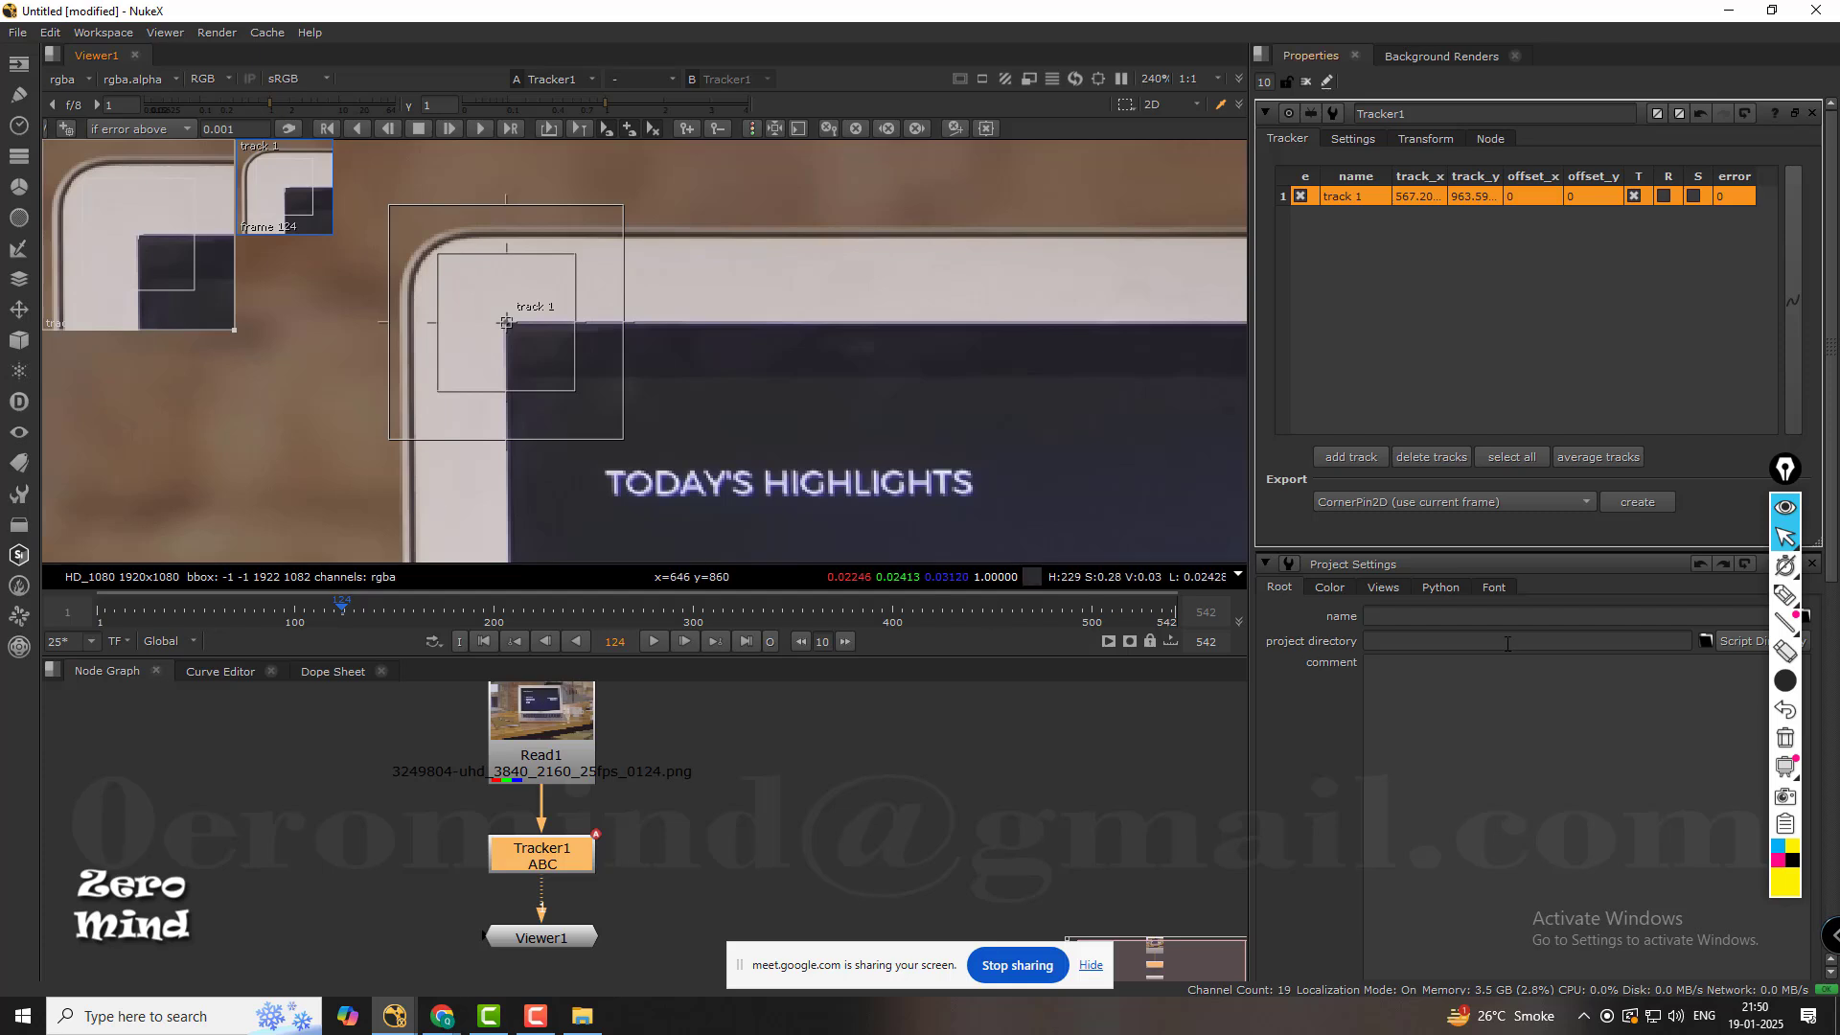
pyautogui.click(1785, 594)
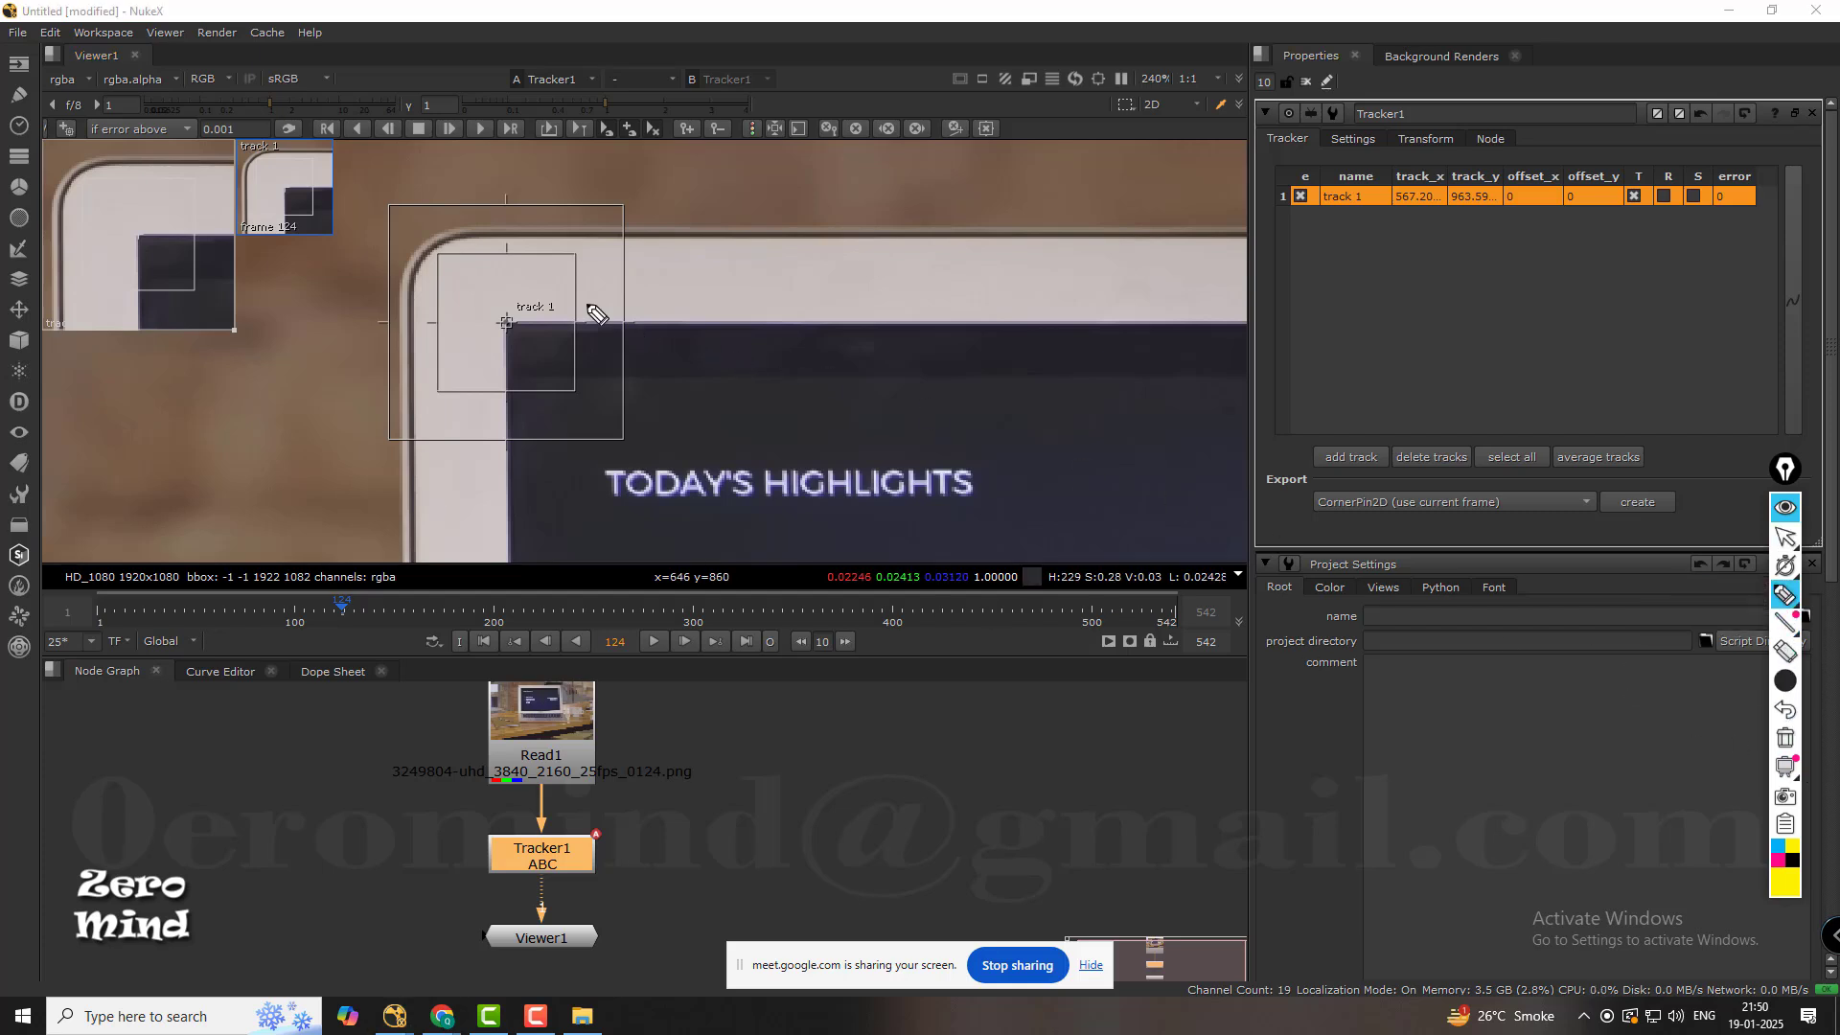
pyautogui.moveTo(653, 230)
pyautogui.mouseDown()
pyautogui.moveTo(438, 236)
pyautogui.moveTo(399, 299)
pyautogui.moveTo(389, 412)
pyautogui.moveTo(410, 497)
pyautogui.mouseUp()
pyautogui.moveTo(661, 314)
pyautogui.mouseDown()
pyautogui.moveTo(504, 328)
pyautogui.moveTo(513, 472)
pyautogui.mouseUp()
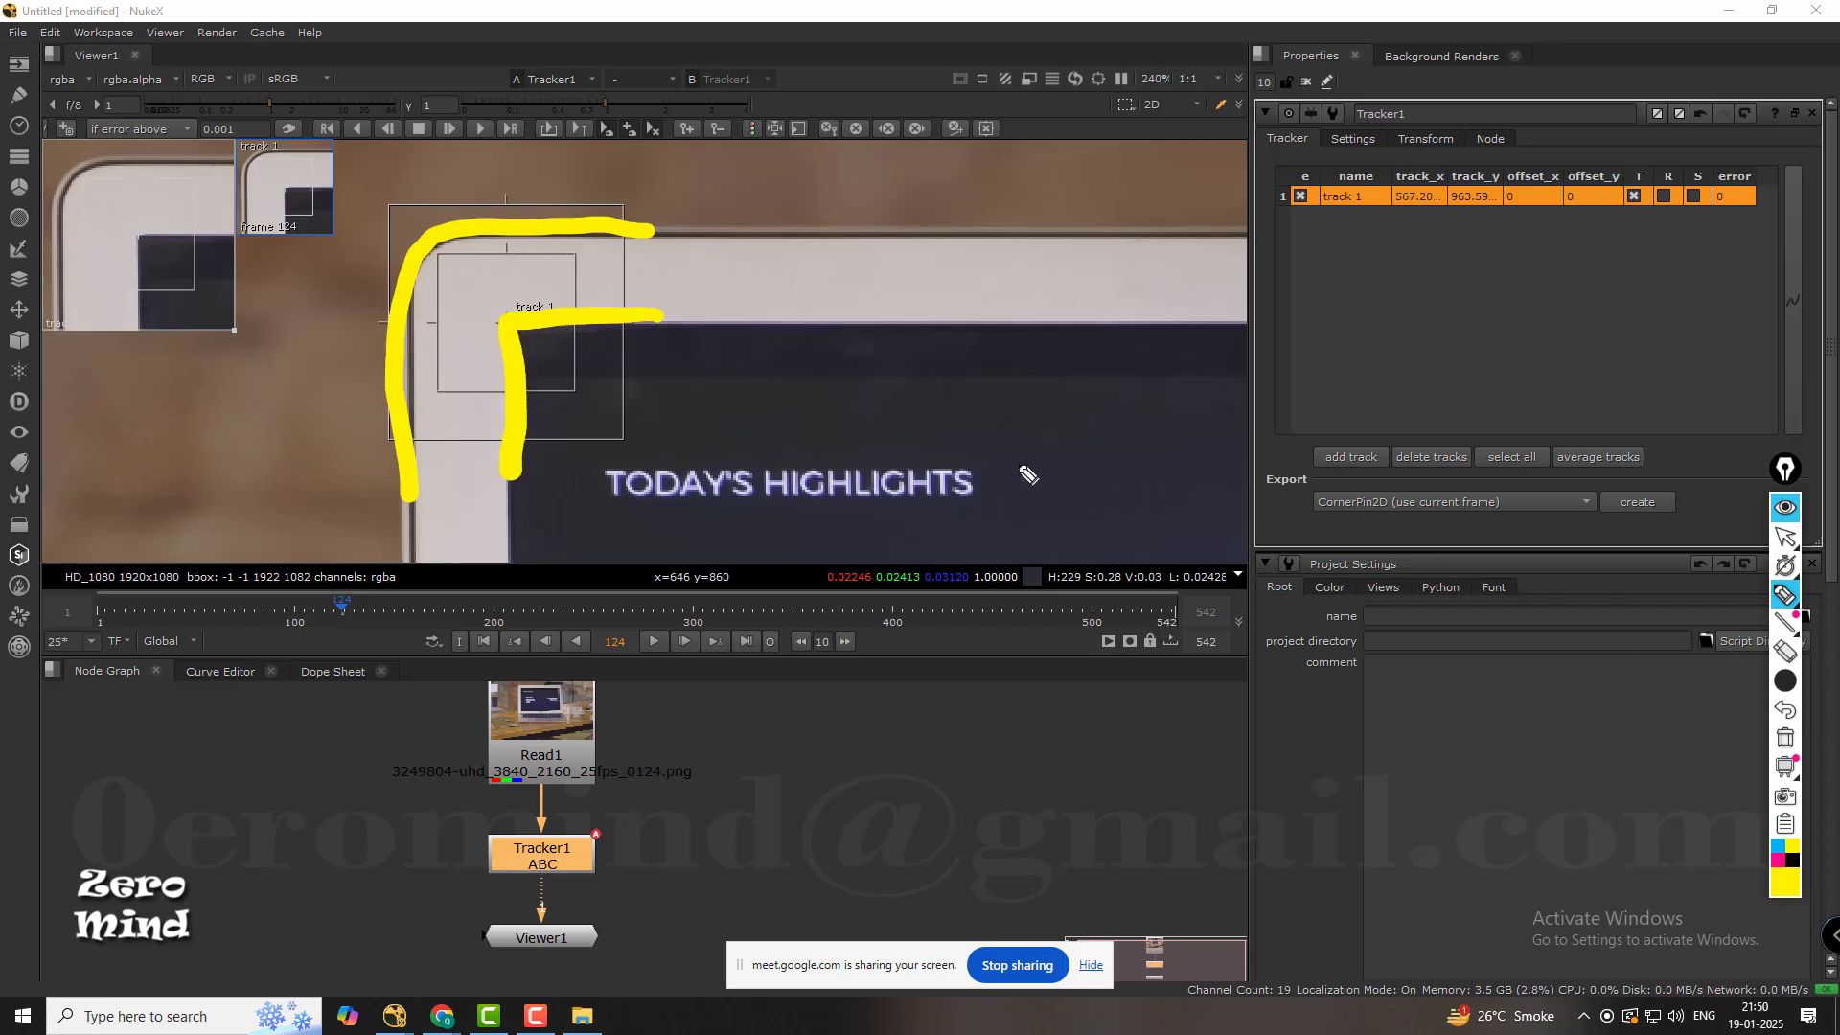
pyautogui.moveTo(872, 389)
pyautogui.mouseDown()
pyautogui.moveTo(705, 410)
pyautogui.moveTo(677, 579)
pyautogui.mouseUp()
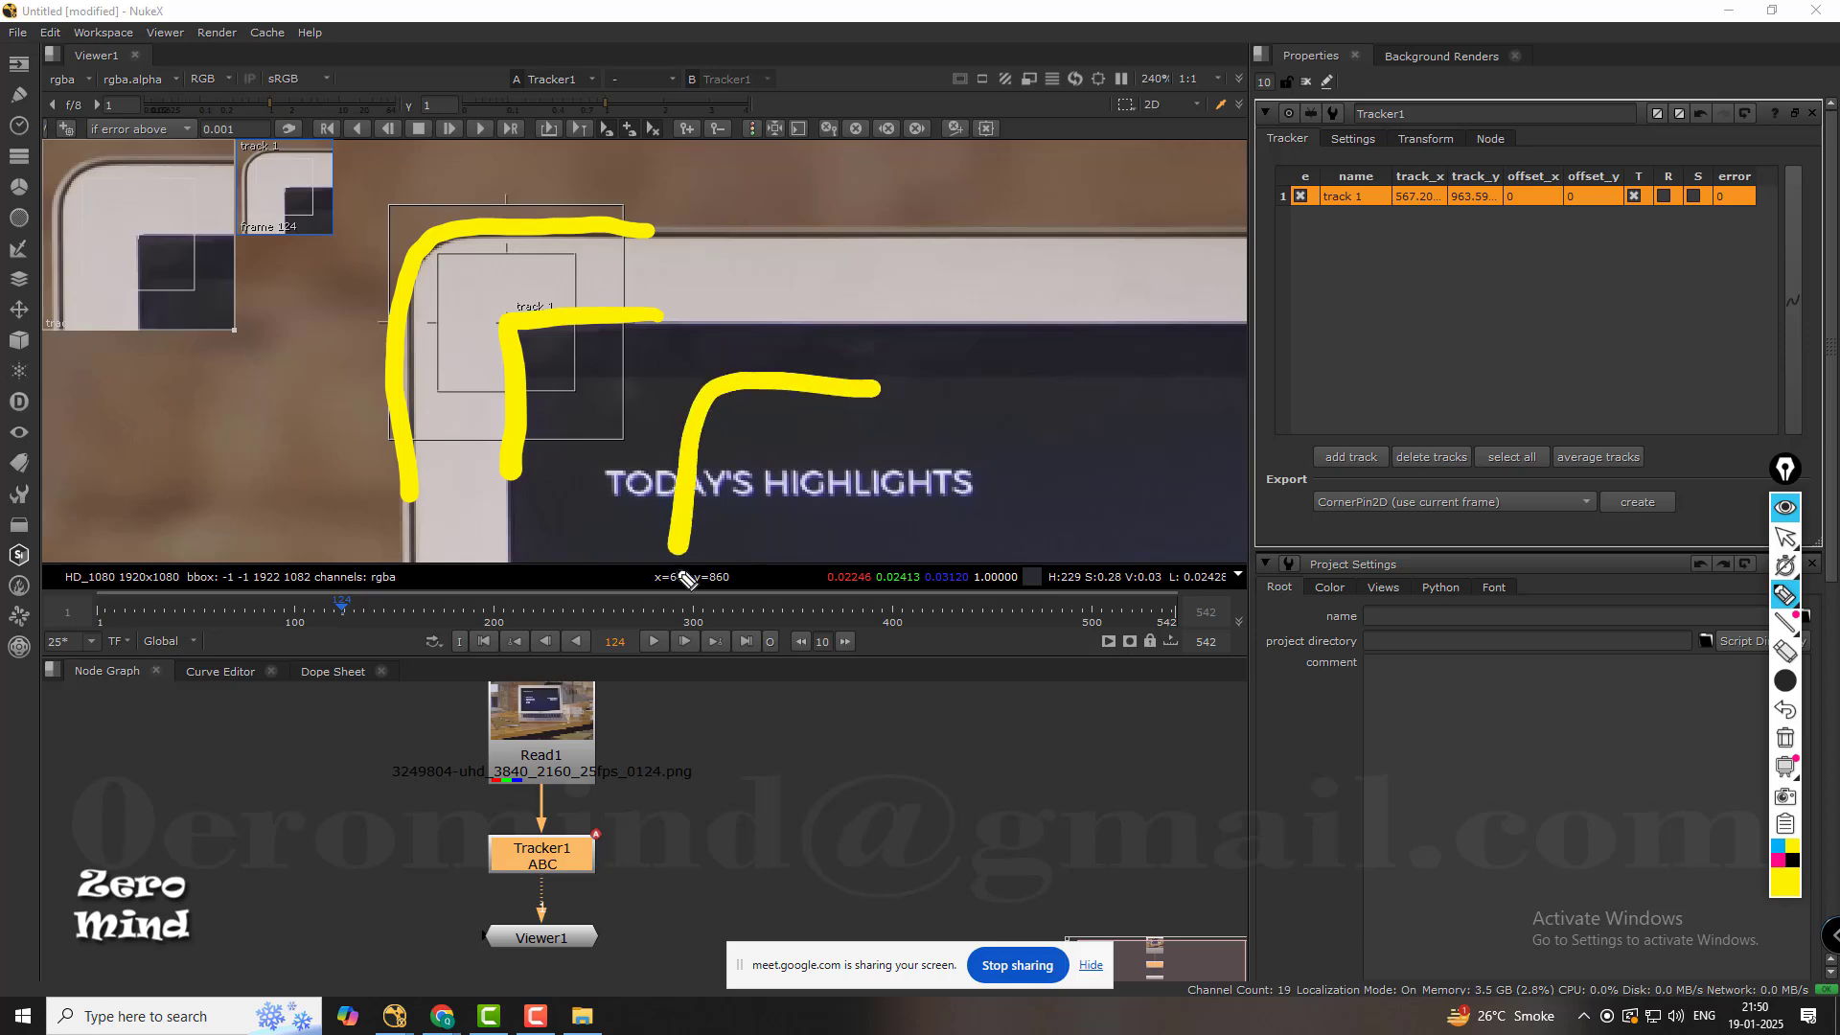
pyautogui.moveTo(882, 447)
pyautogui.mouseDown()
pyautogui.moveTo(779, 445)
pyautogui.moveTo(753, 469)
pyautogui.moveTo(746, 579)
pyautogui.mouseUp()
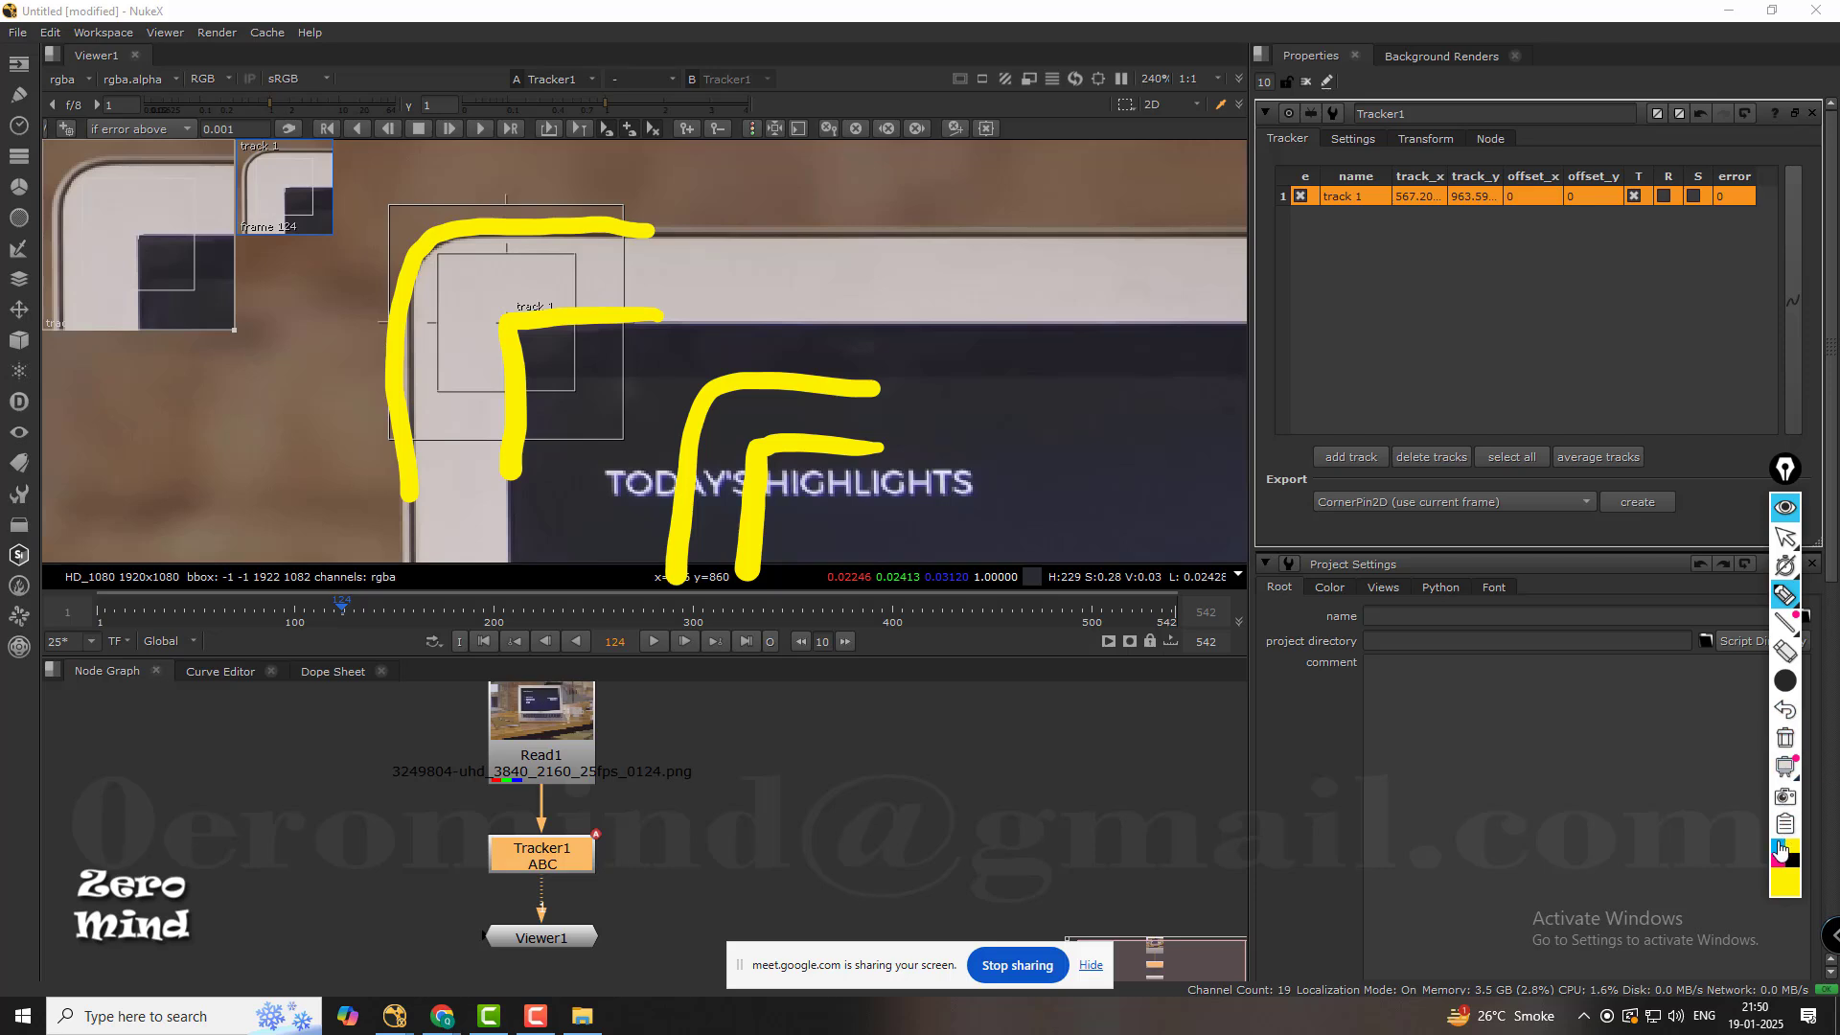
# Draw a blue frame around the yellow corner lines on the display and hatch the tracker's search area with blue strokes.
pyautogui.click(1778, 845)
pyautogui.moveTo(618, 205); pyautogui.dragTo(609, 203)
pyautogui.moveTo(658, 343)
pyautogui.mouseDown()
pyautogui.moveTo(987, 383)
pyautogui.moveTo(948, 551)
pyautogui.moveTo(647, 565)
pyautogui.moveTo(635, 503)
pyautogui.moveTo(668, 338)
pyautogui.mouseUp()
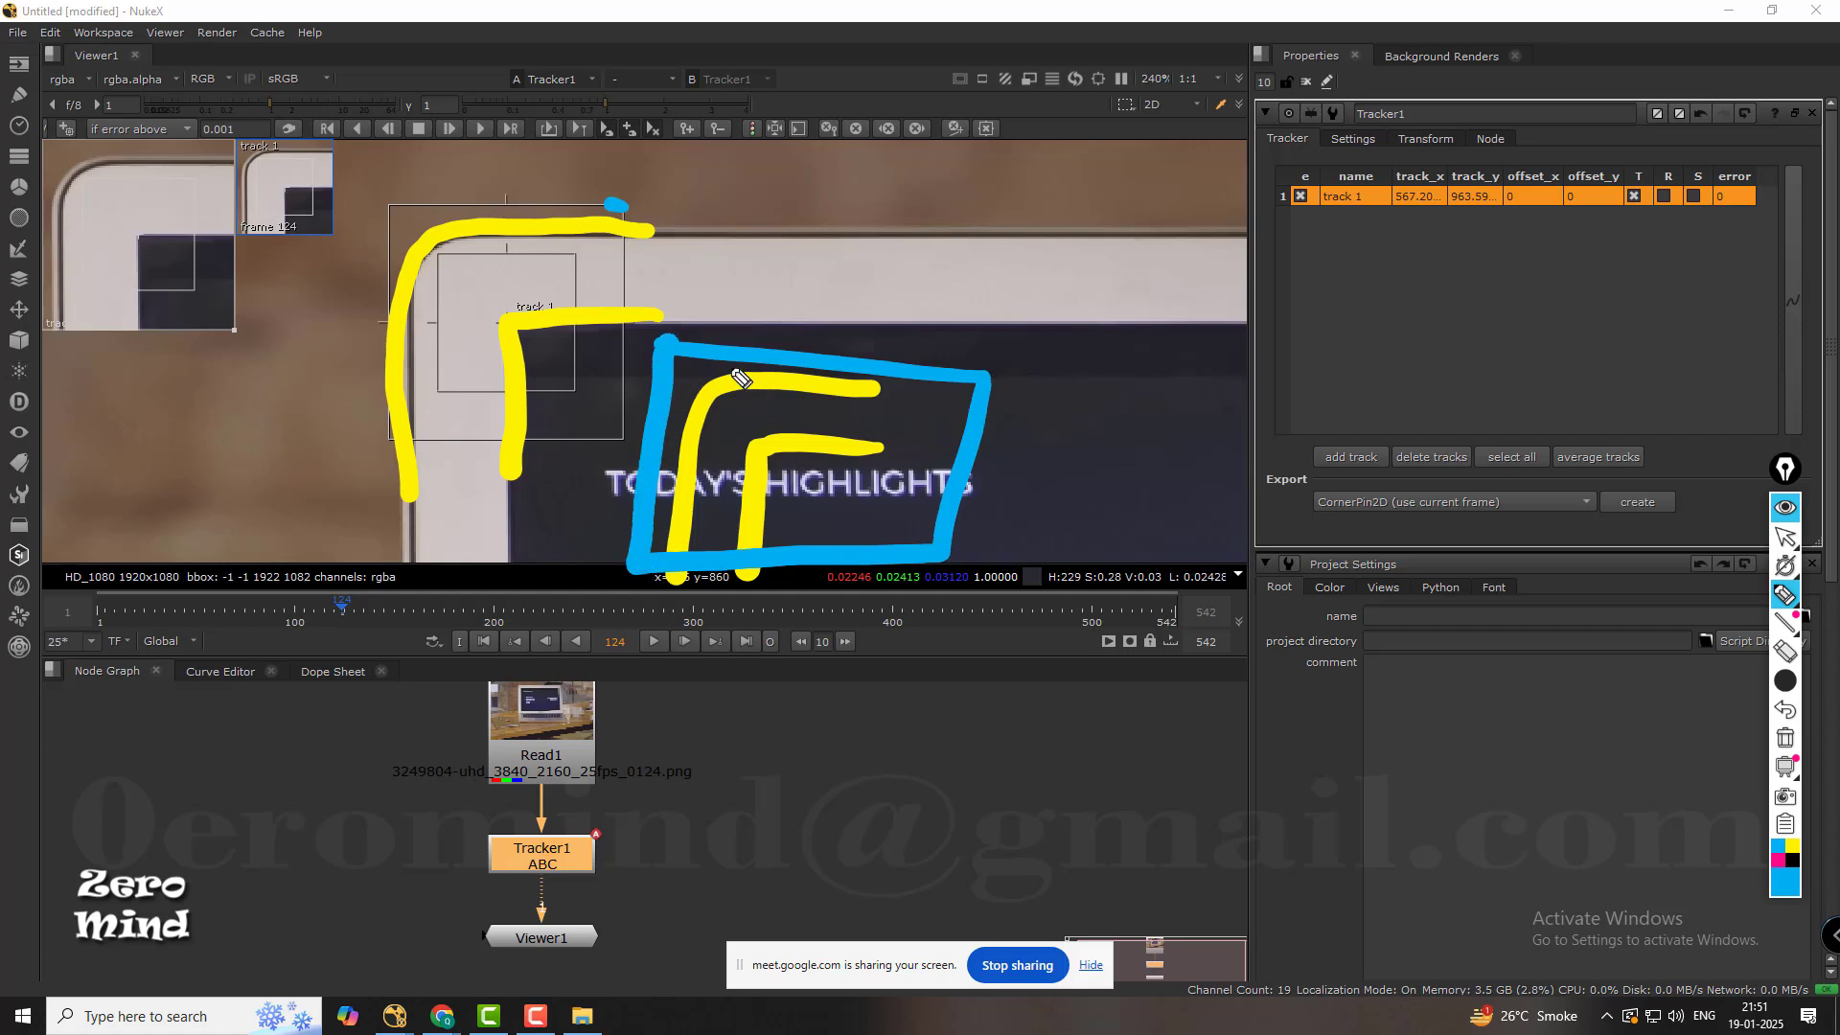
pyautogui.moveTo(448, 210)
pyautogui.mouseDown()
pyautogui.moveTo(388, 293)
pyautogui.moveTo(384, 372)
pyautogui.mouseUp()
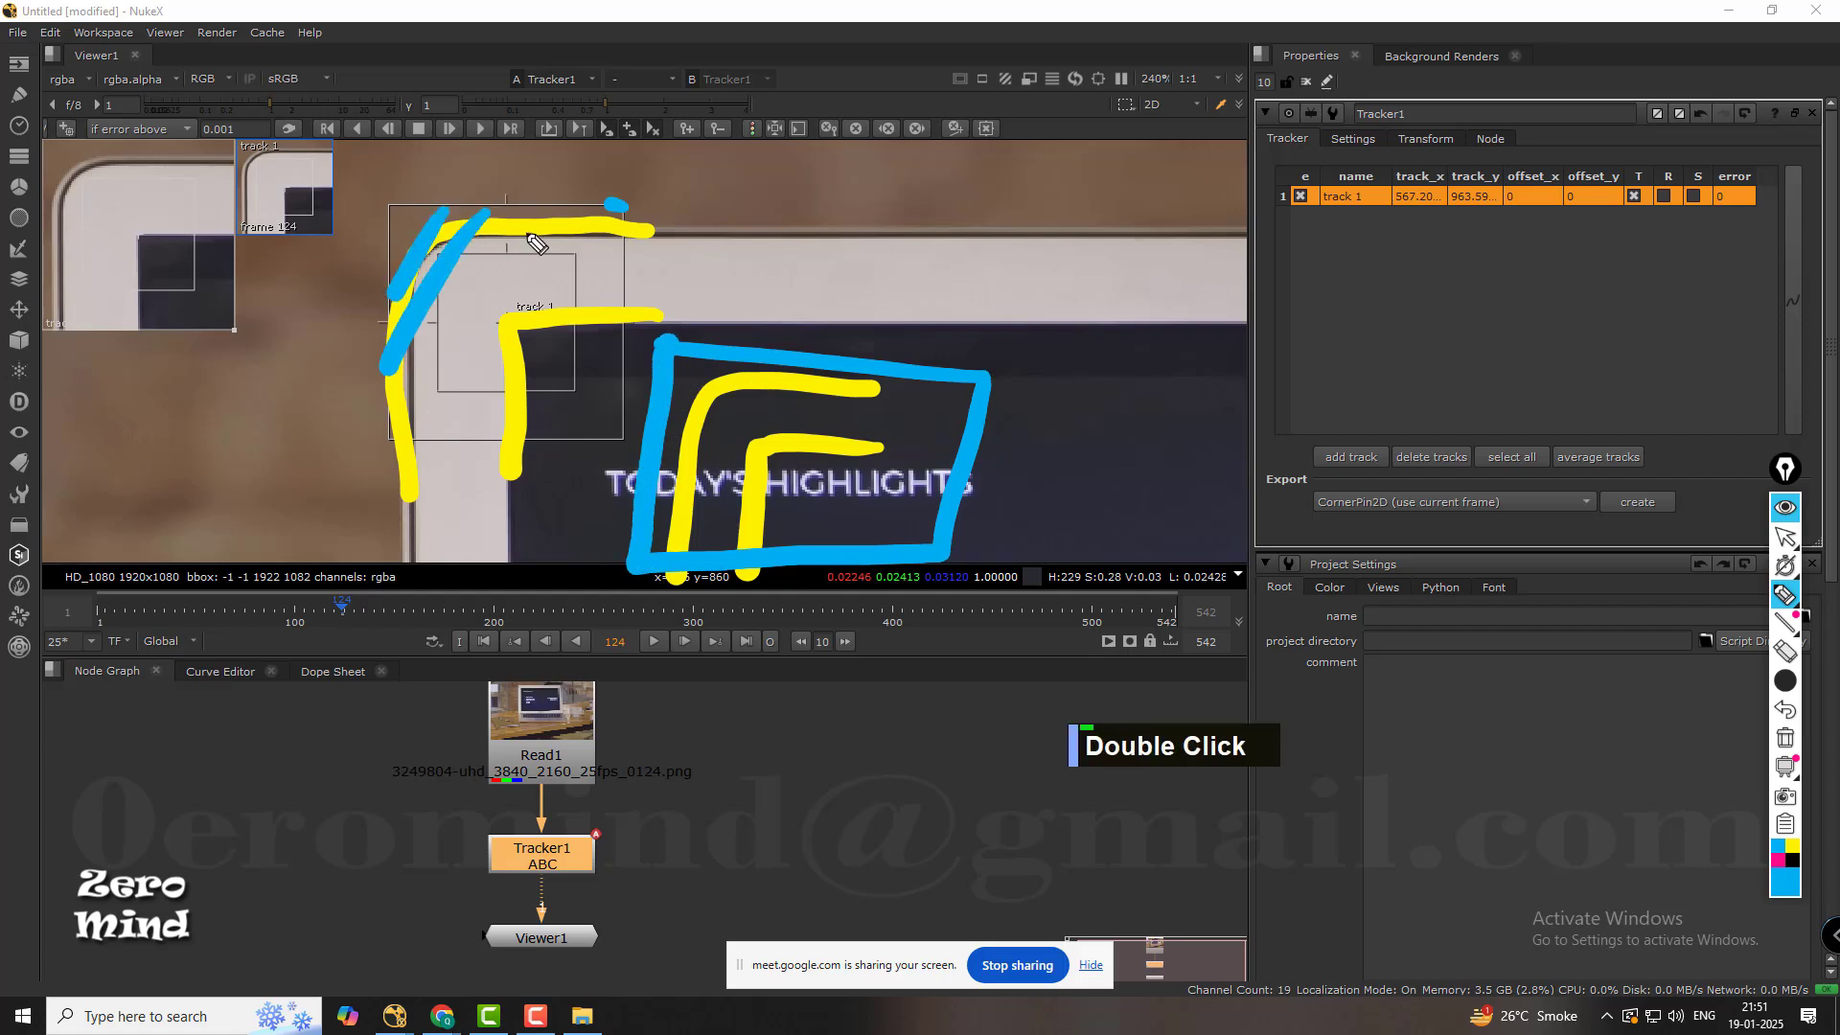
pyautogui.moveTo(537, 228); pyautogui.dragTo(431, 398)
pyautogui.moveTo(603, 236)
pyautogui.mouseDown()
pyautogui.moveTo(506, 382)
pyautogui.moveTo(506, 426)
pyautogui.mouseUp()
pyautogui.moveTo(612, 324); pyautogui.dragTo(567, 433)
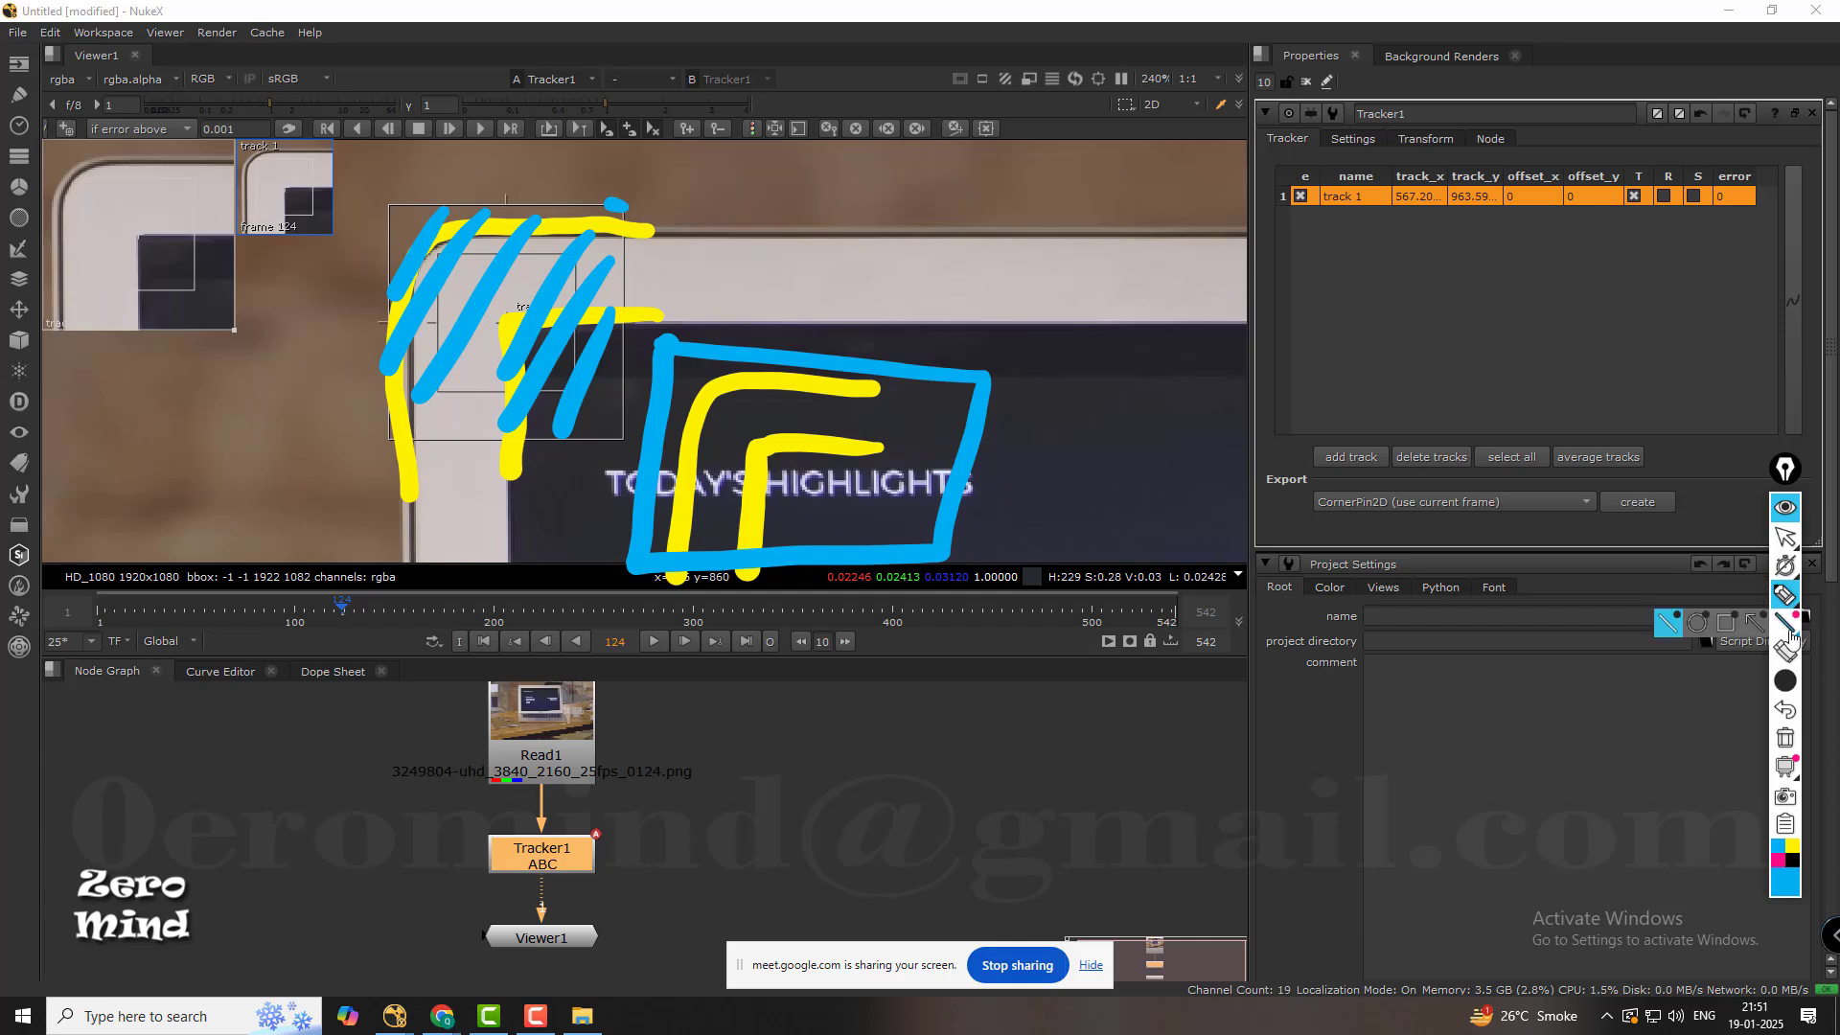
# Draw a pink rectangle with a centre cross inside the blue frame and join the cross to the anchor point with a wavy line.
pyautogui.click(1777, 861)
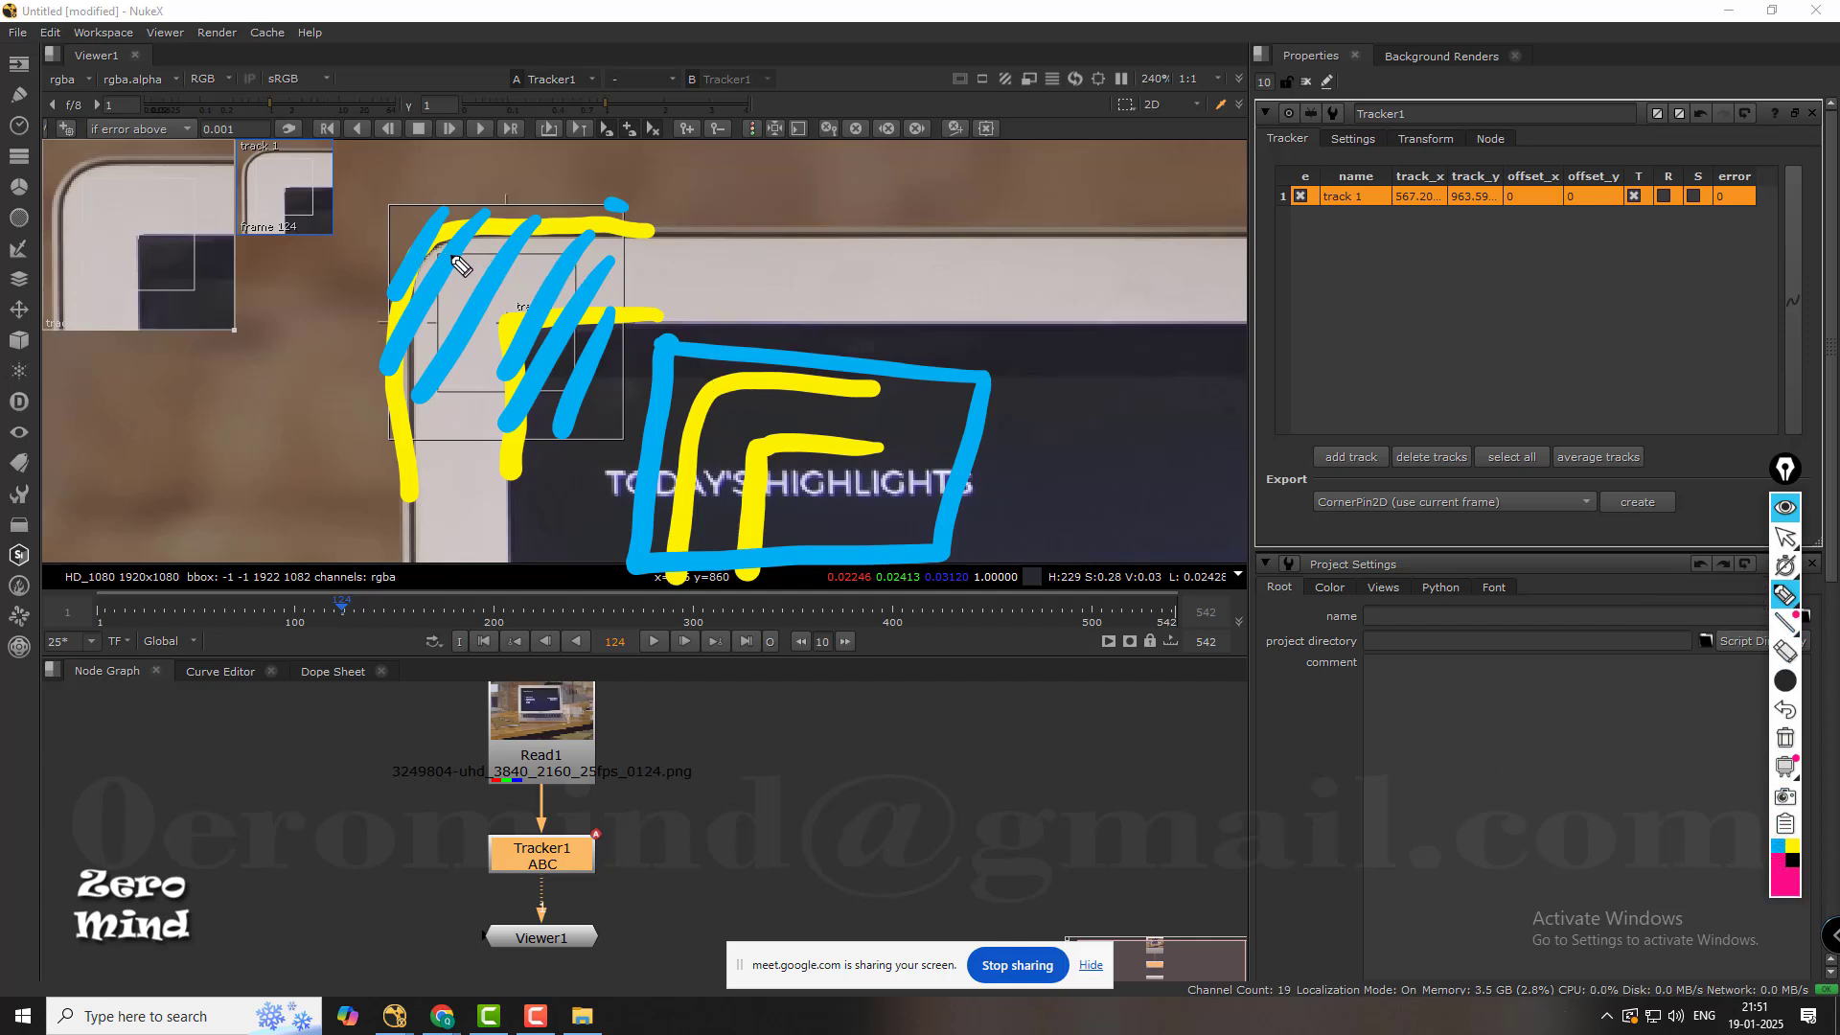
pyautogui.moveTo(730, 393)
pyautogui.mouseDown()
pyautogui.moveTo(694, 537)
pyautogui.moveTo(794, 408)
pyautogui.moveTo(942, 414)
pyautogui.moveTo(887, 530)
pyautogui.moveTo(688, 498)
pyautogui.mouseUp()
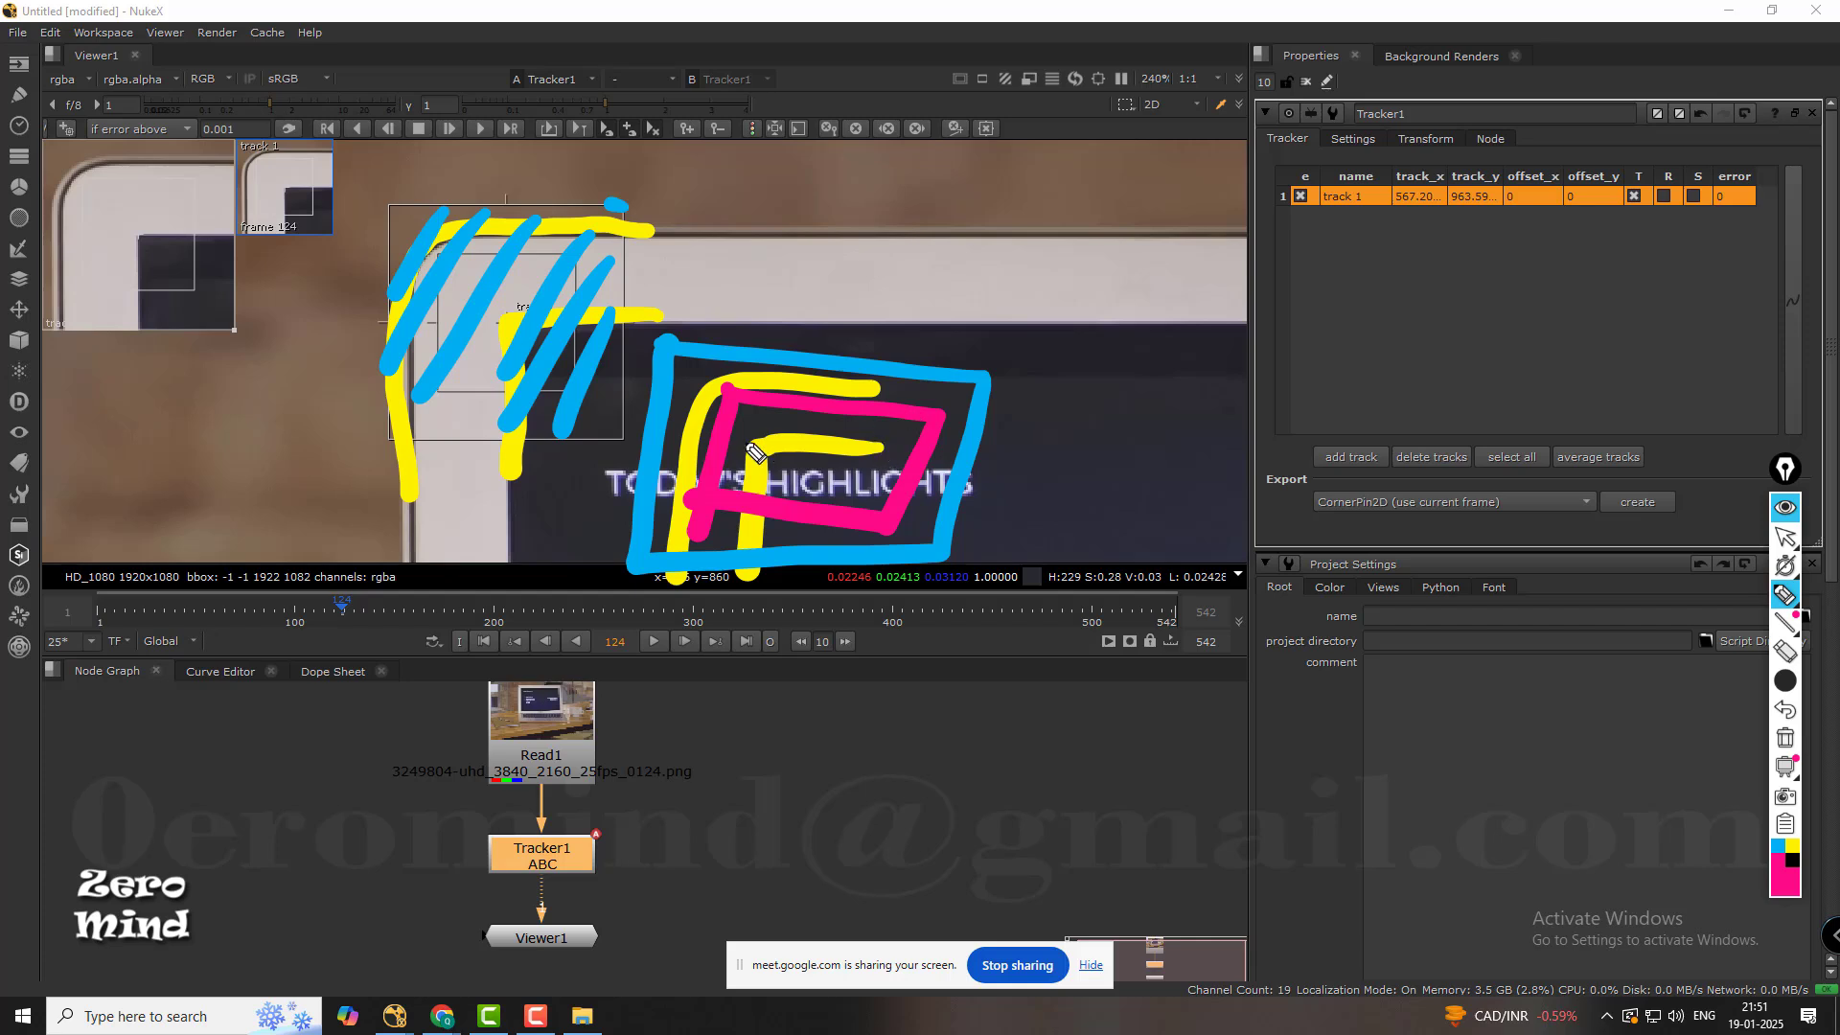
pyautogui.moveTo(784, 422)
pyautogui.mouseDown()
pyautogui.moveTo(767, 468)
pyautogui.moveTo(815, 443)
pyautogui.mouseUp()
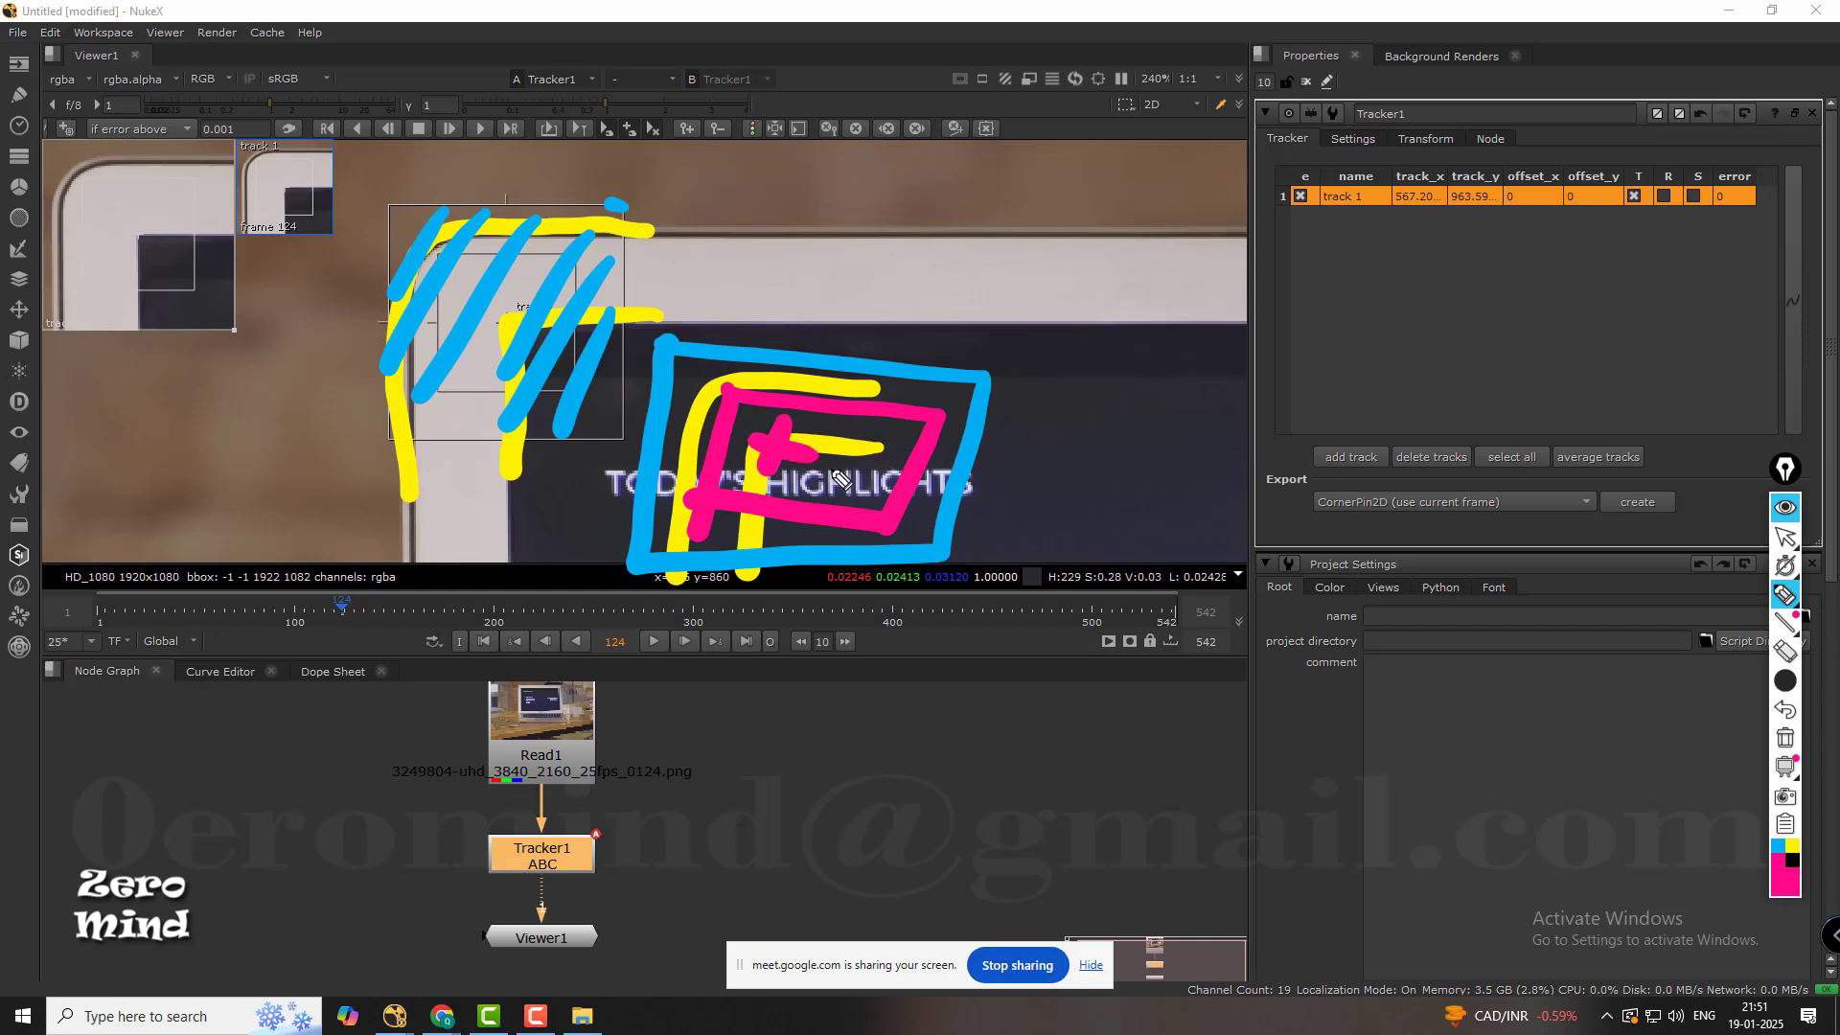
pyautogui.moveTo(498, 309); pyautogui.dragTo(784, 466)
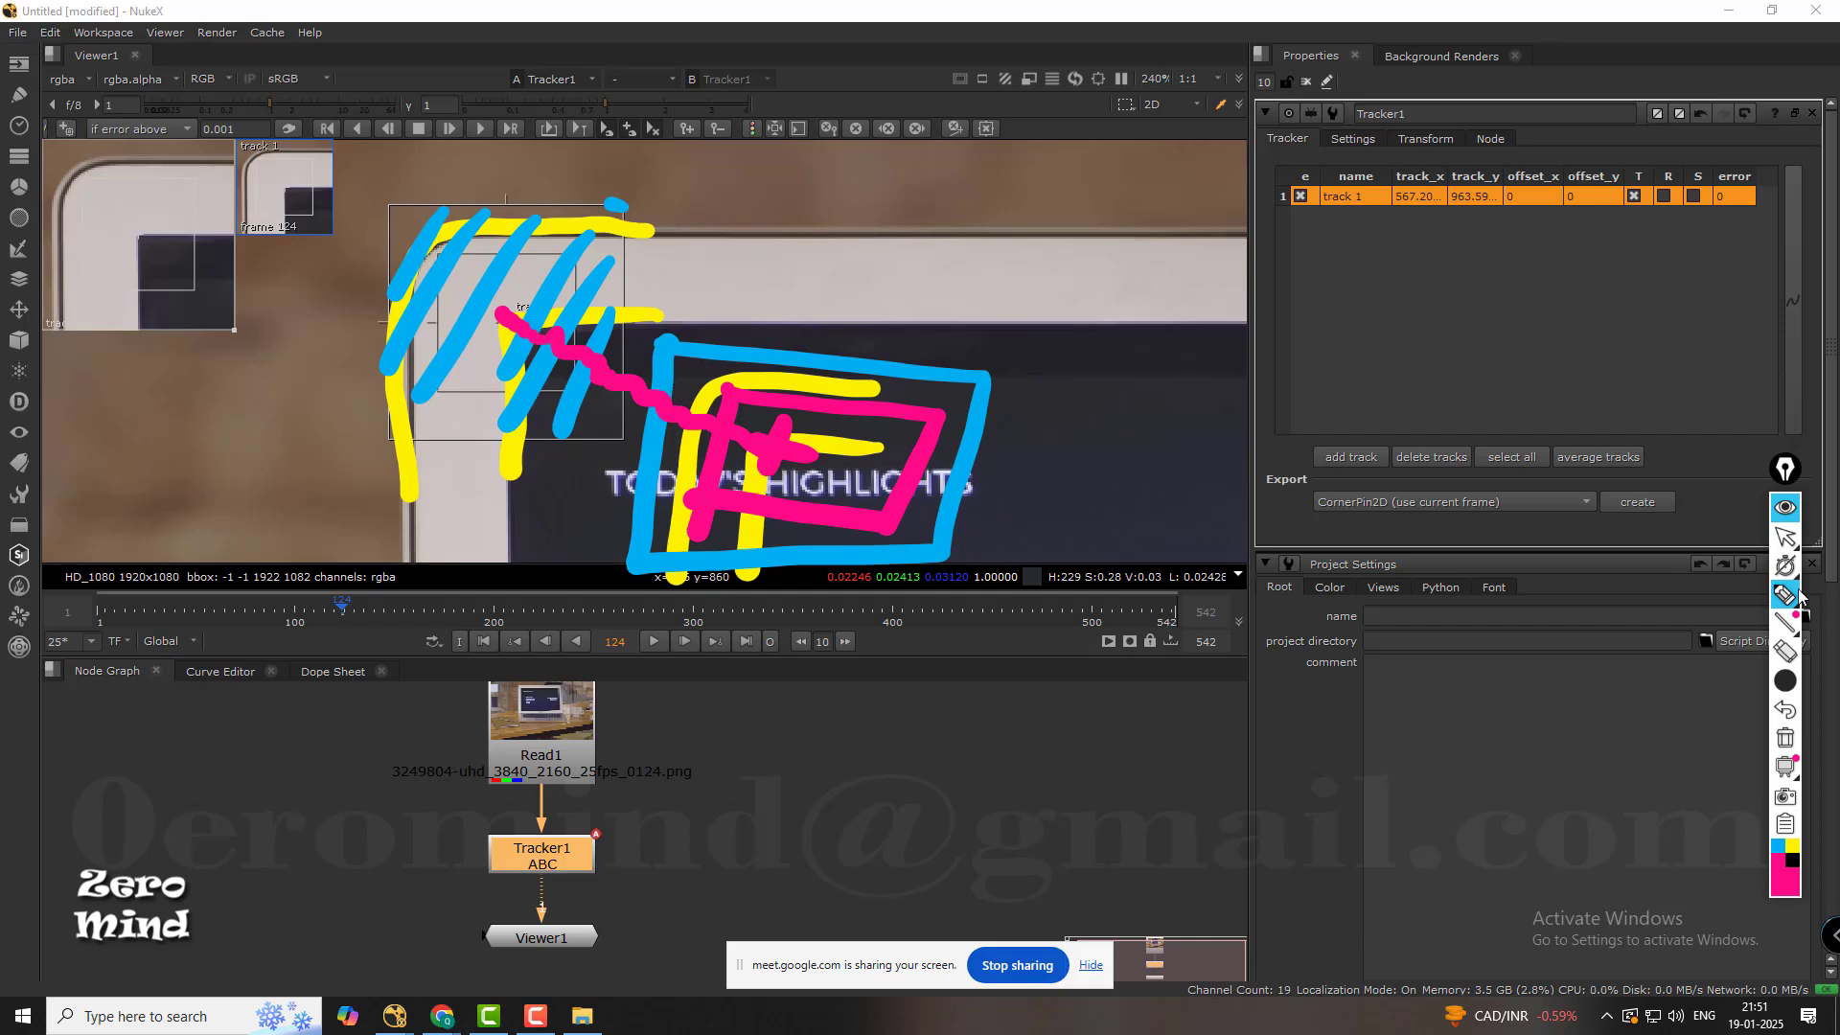
# Erase all yellow, blue and pink annotations from the viewer and leave drawing mode.
pyautogui.click(1786, 653)
pyautogui.click(915, 475)
pyautogui.click(946, 546)
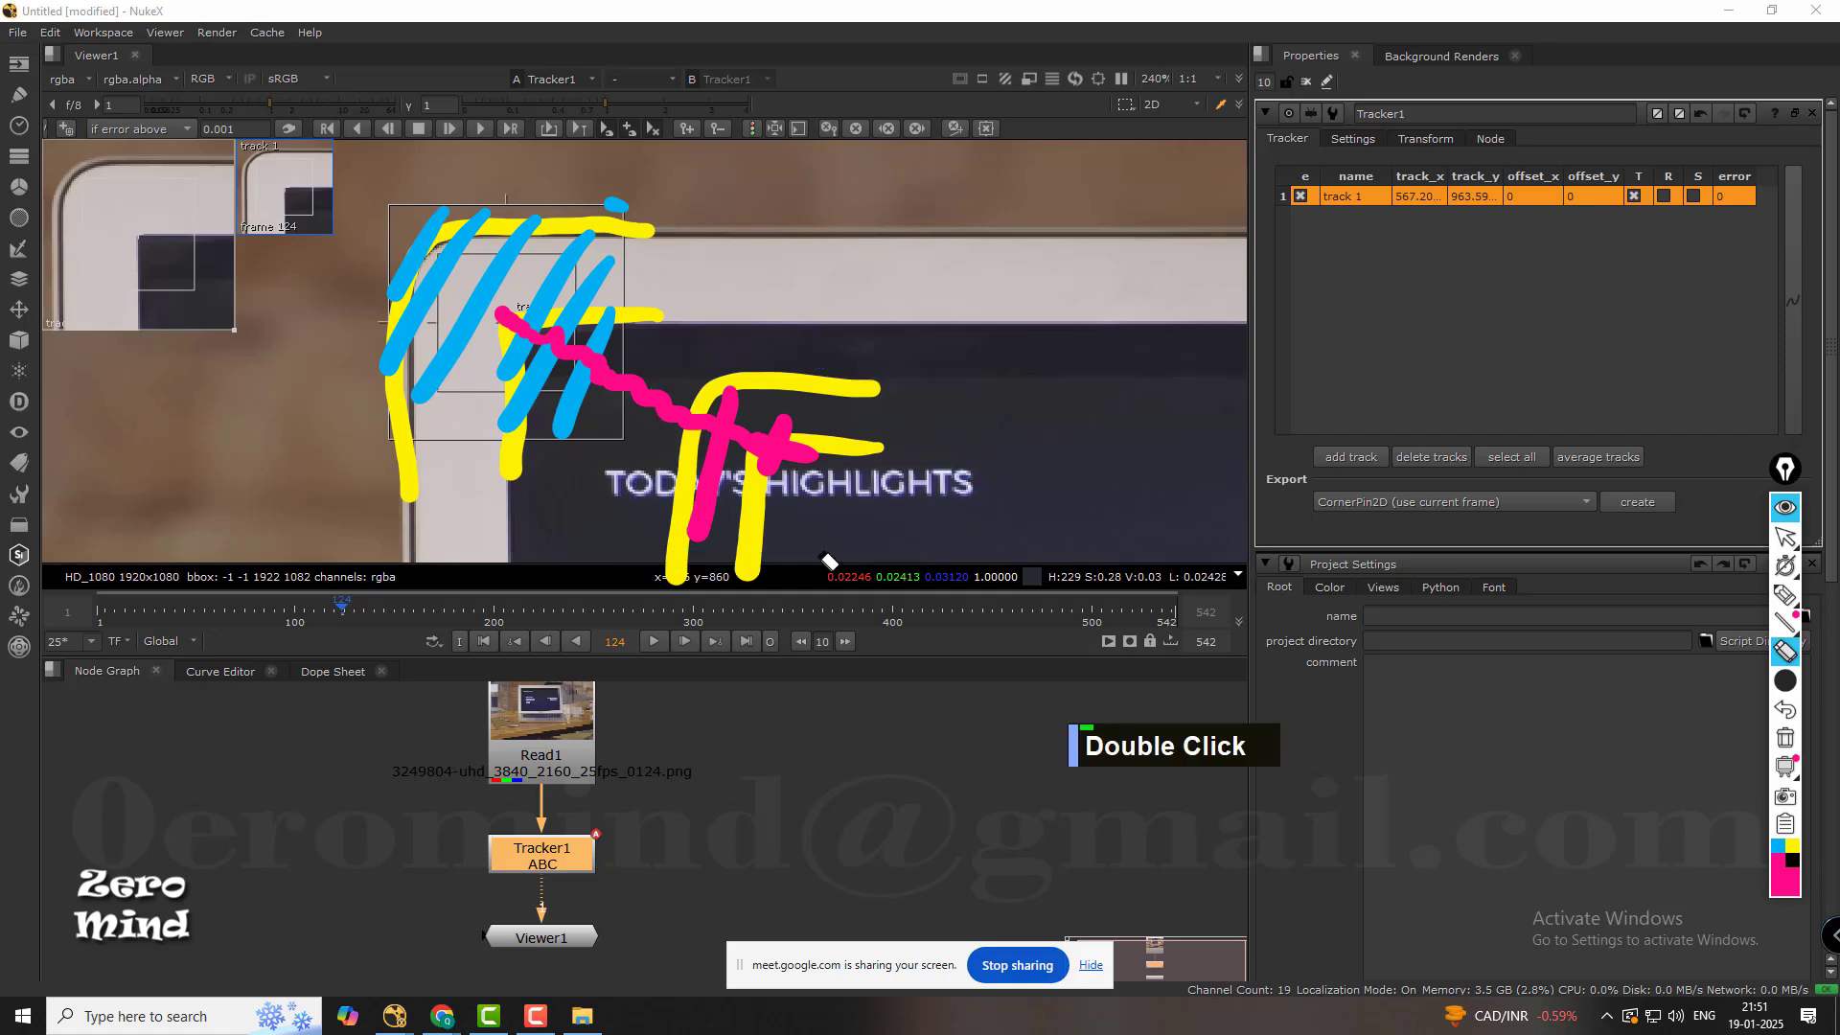
pyautogui.moveTo(829, 563)
pyautogui.mouseDown()
pyautogui.moveTo(767, 403)
pyautogui.moveTo(407, 193)
pyautogui.moveTo(554, 428)
pyautogui.moveTo(568, 372)
pyautogui.mouseUp()
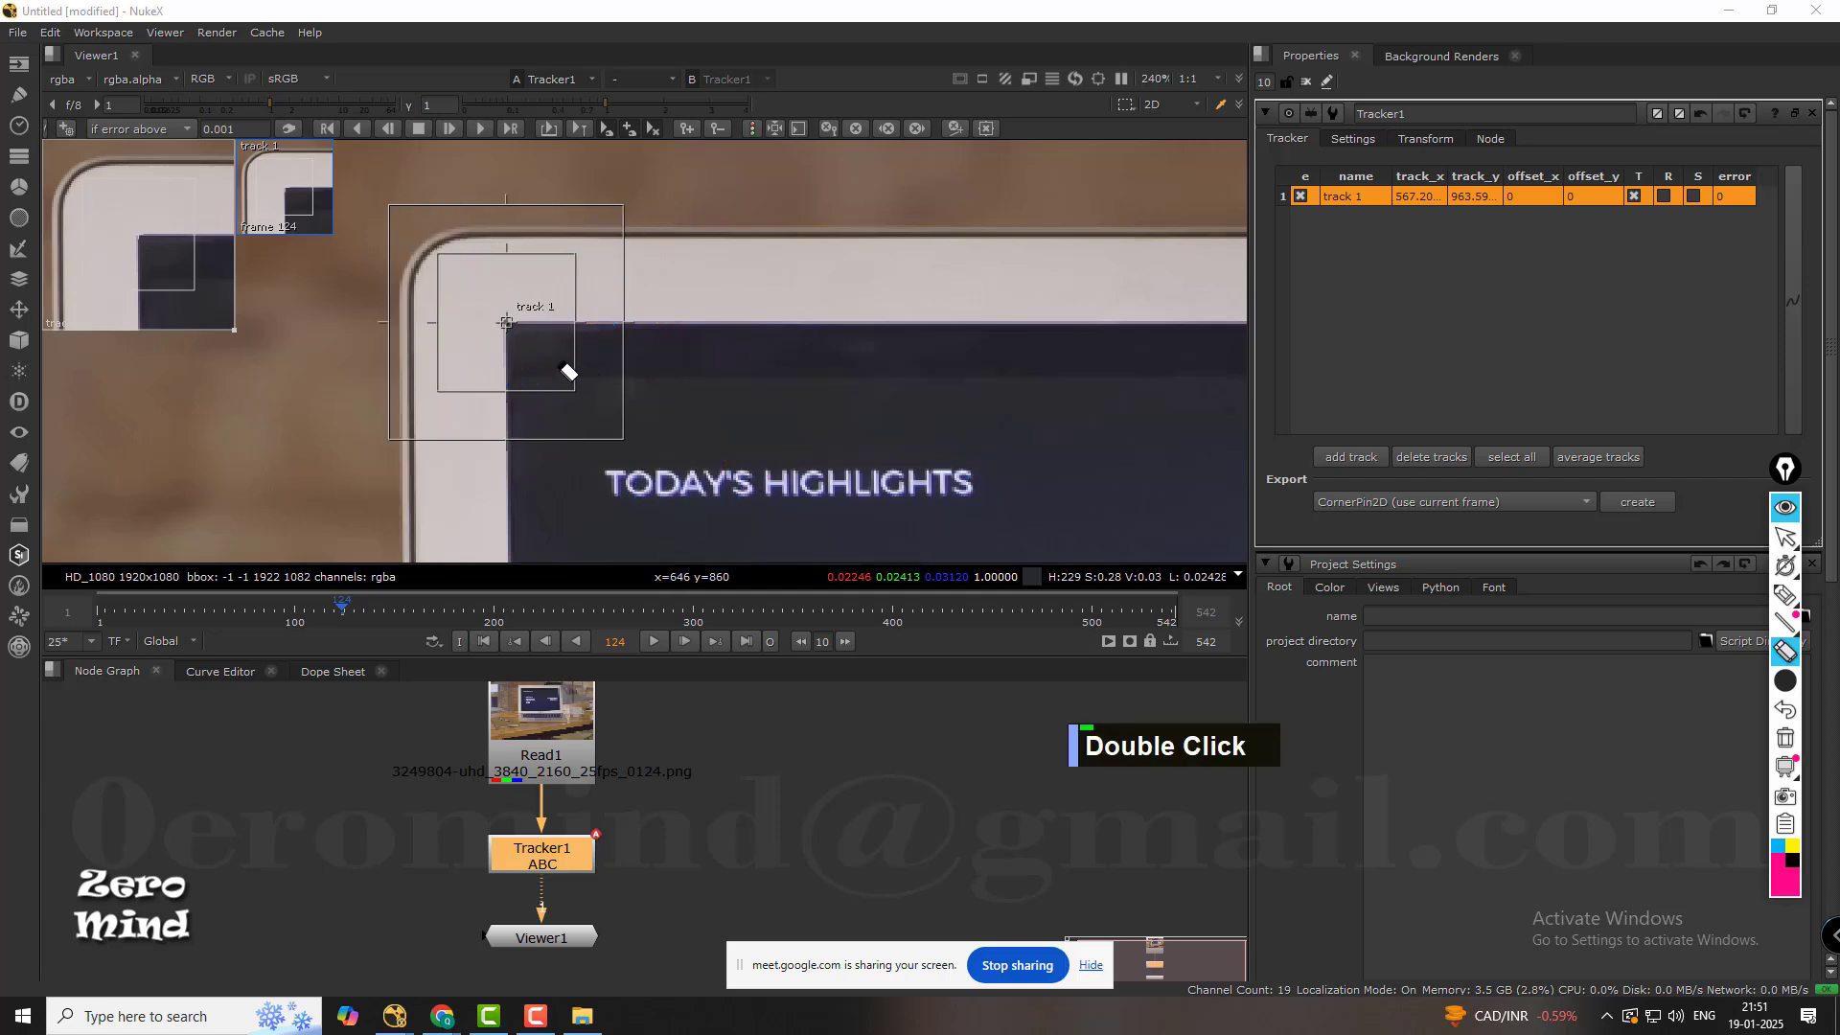
pyautogui.scroll(-1, 703, 330)
pyautogui.middleClick(665, 861)
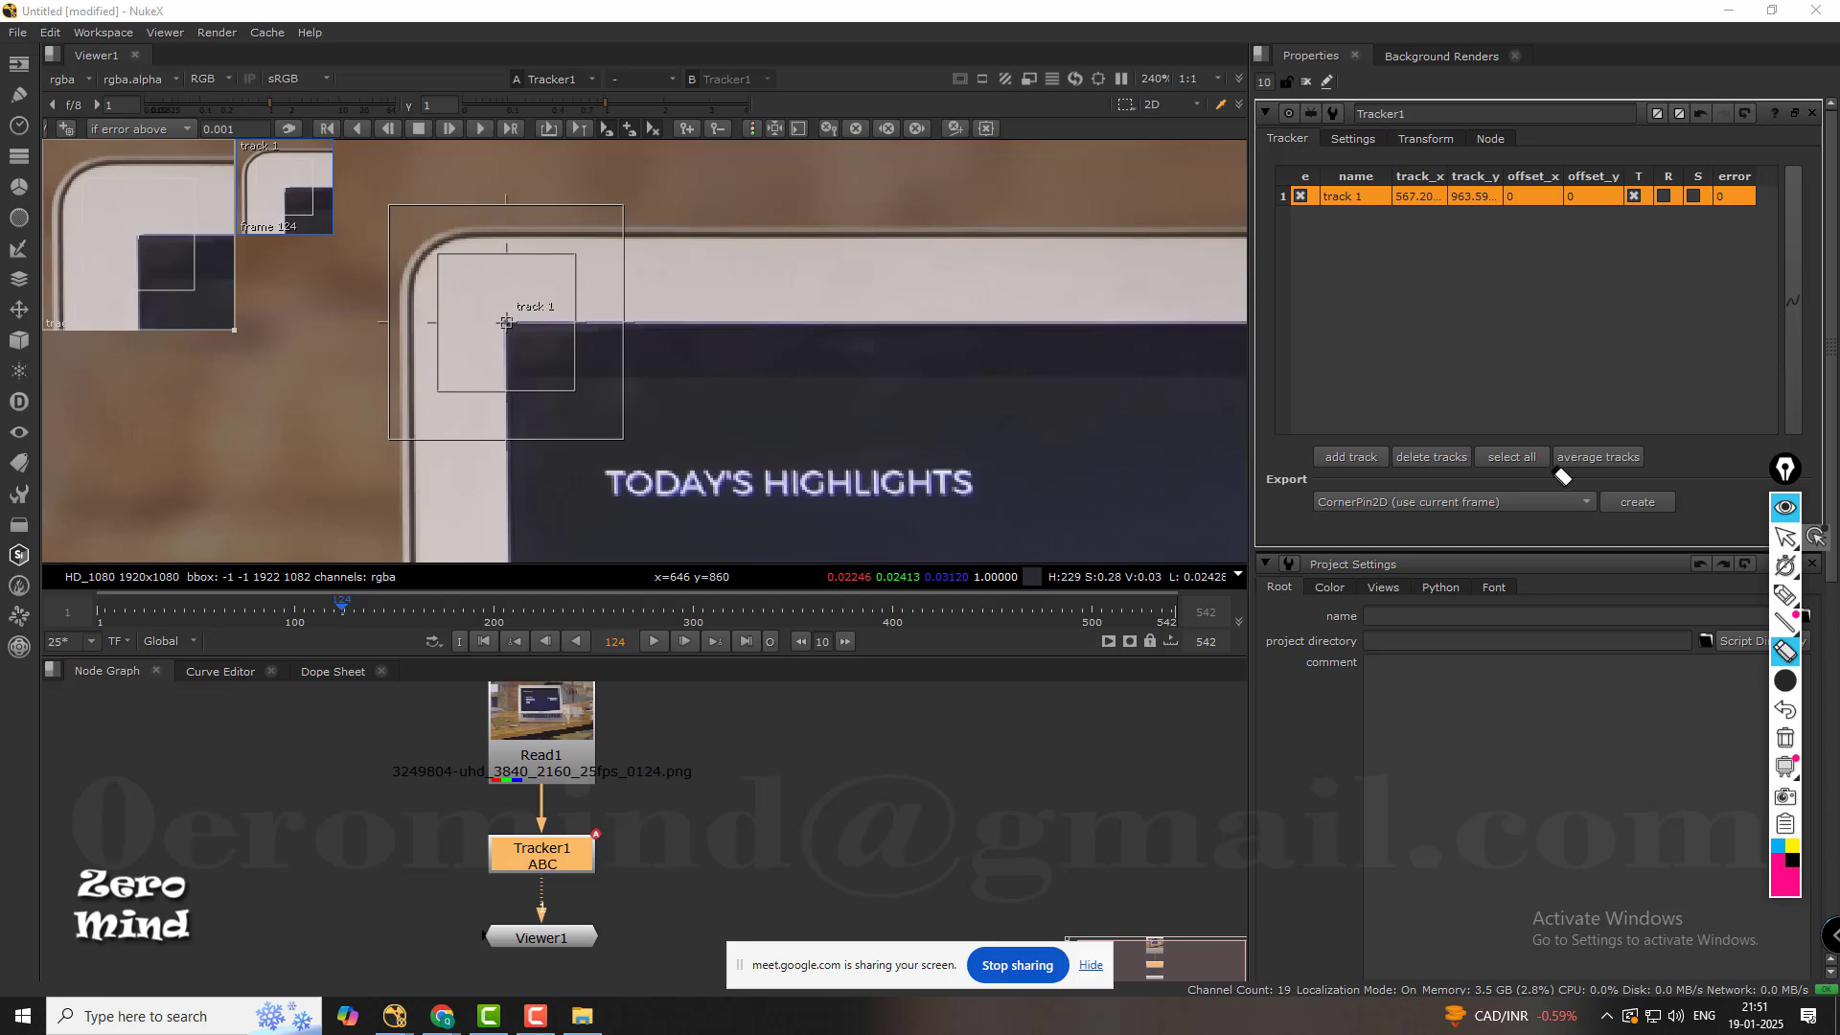
pyautogui.click(1784, 540)
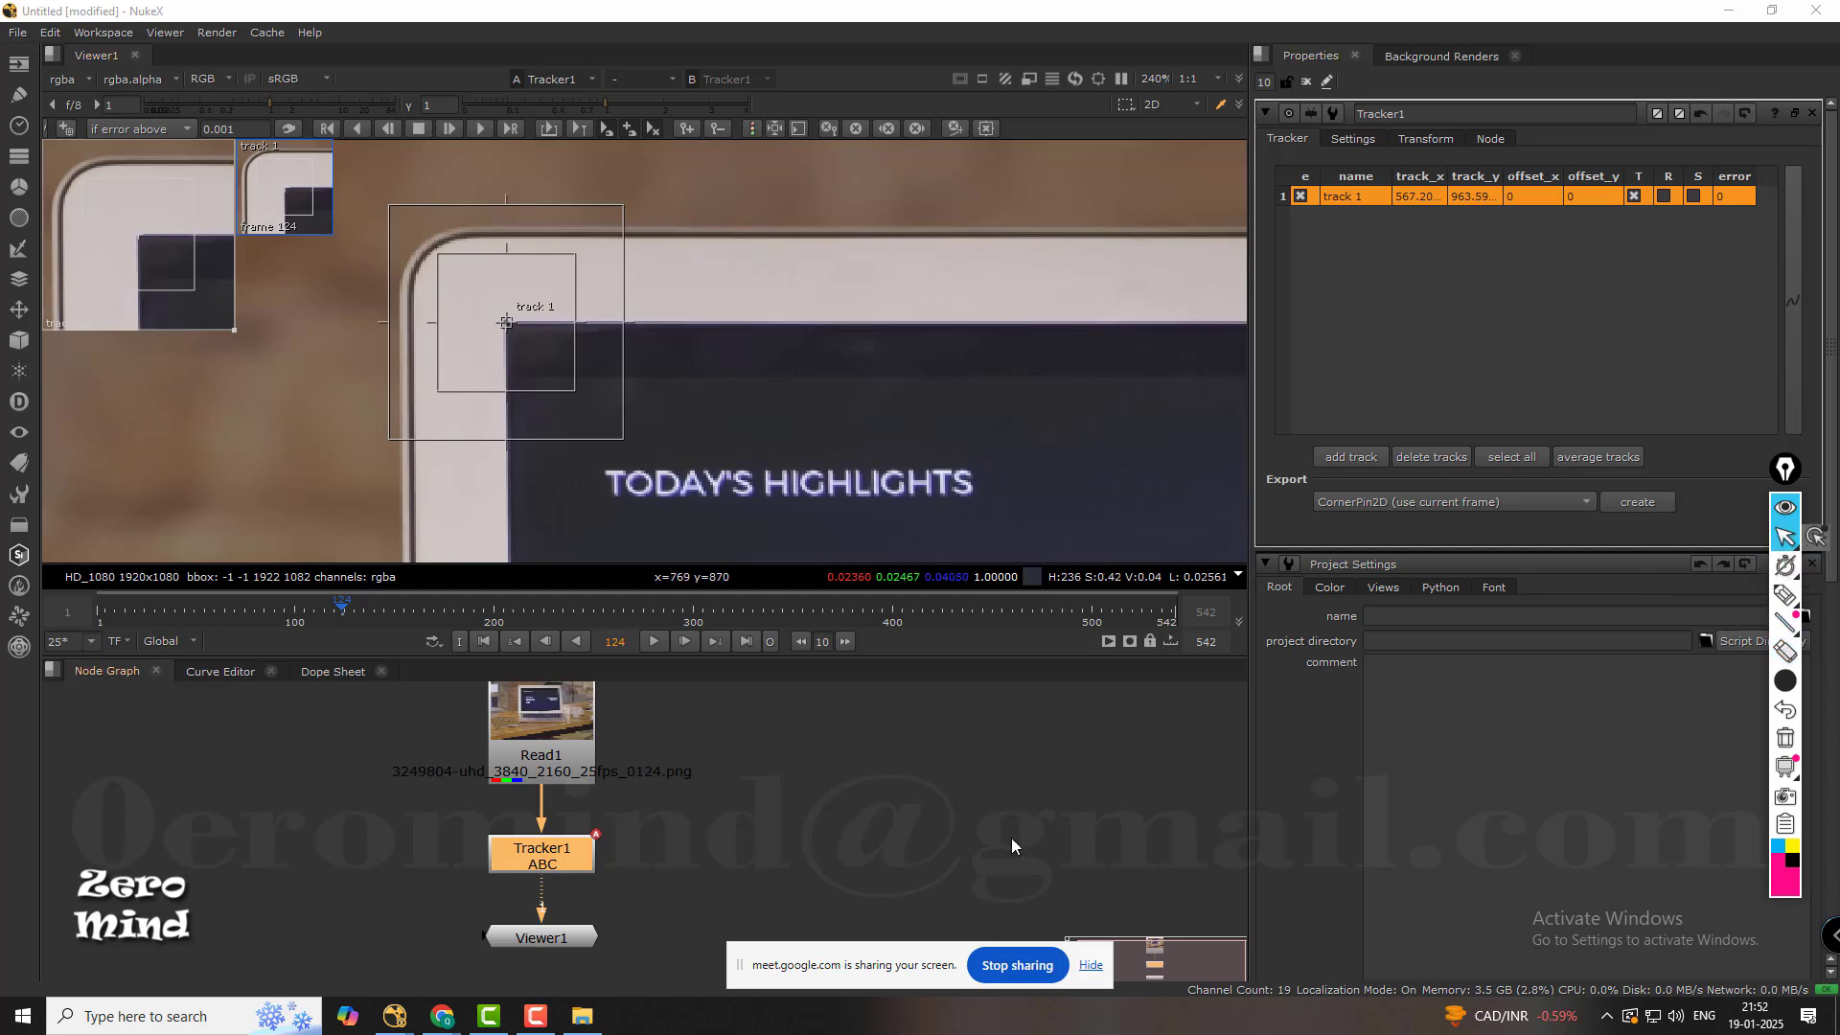
# Delete track 1 from the Tracker node and undo the deletion.
pyautogui.click(1422, 456)
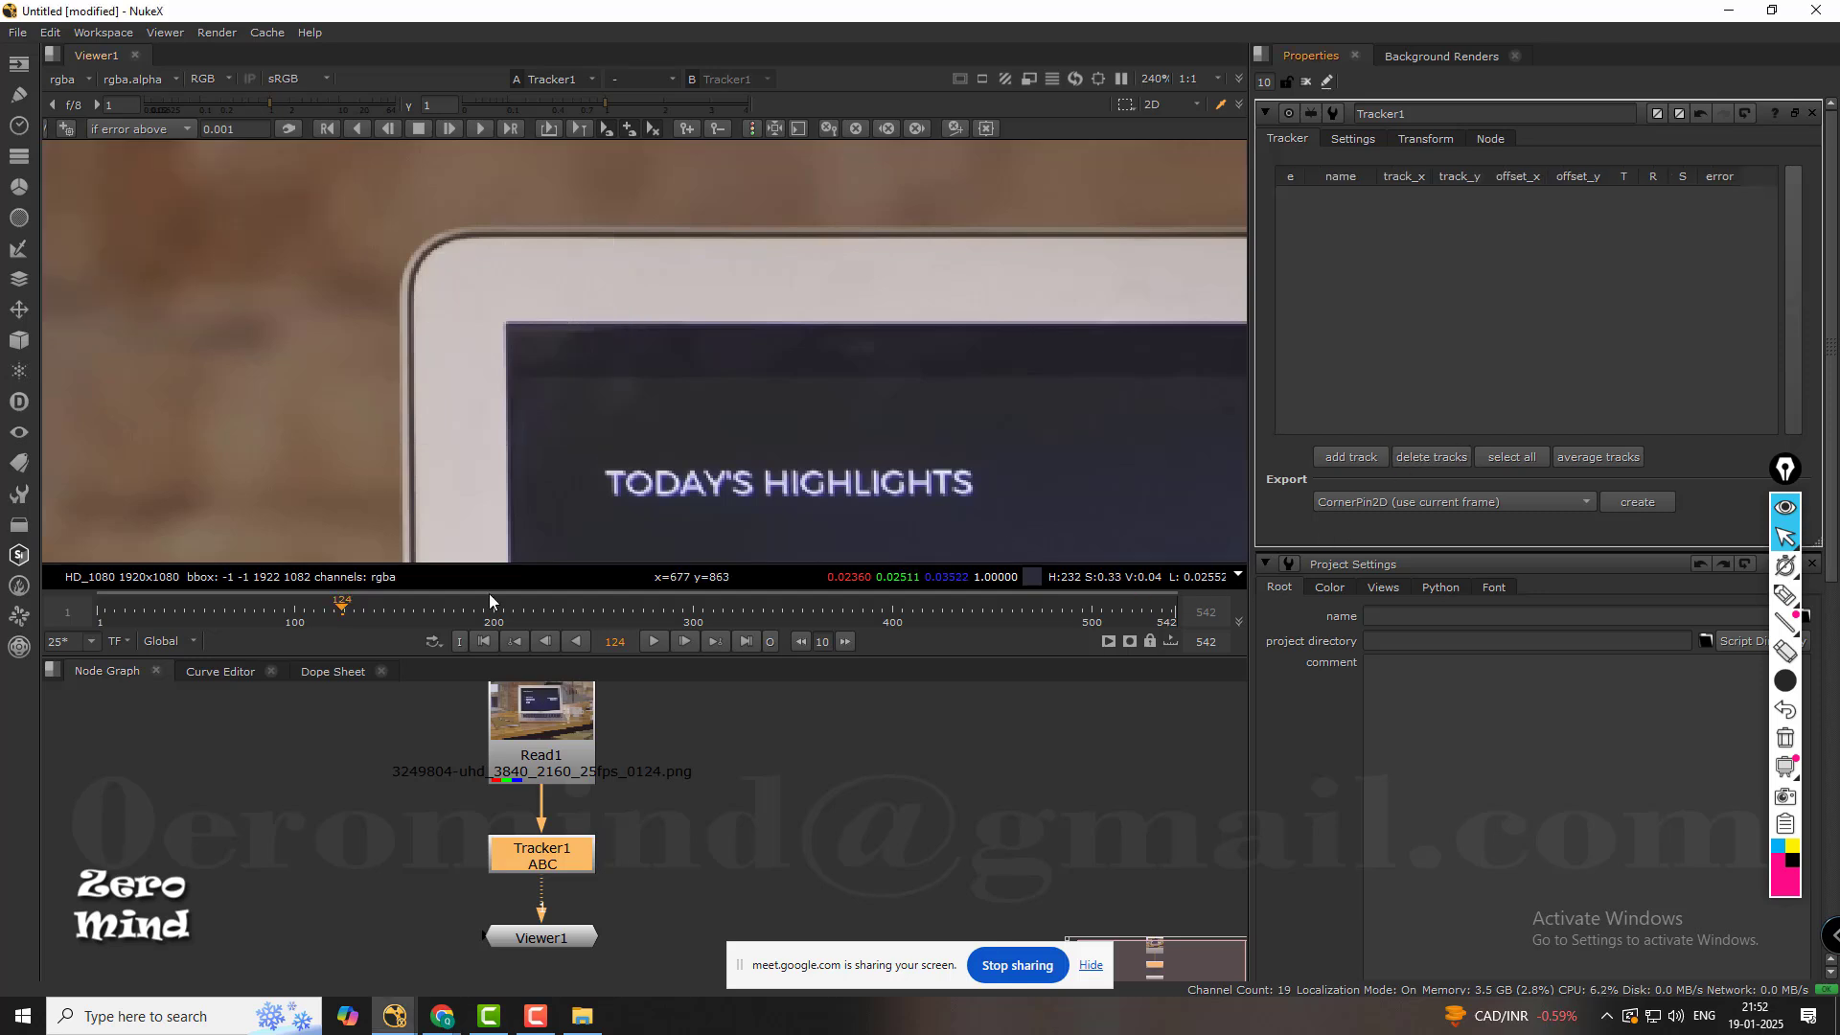
pyautogui.scroll(-2, 774, 309)
pyautogui.moveTo(768, 348); pyautogui.dragTo(675, 308, button='middle')
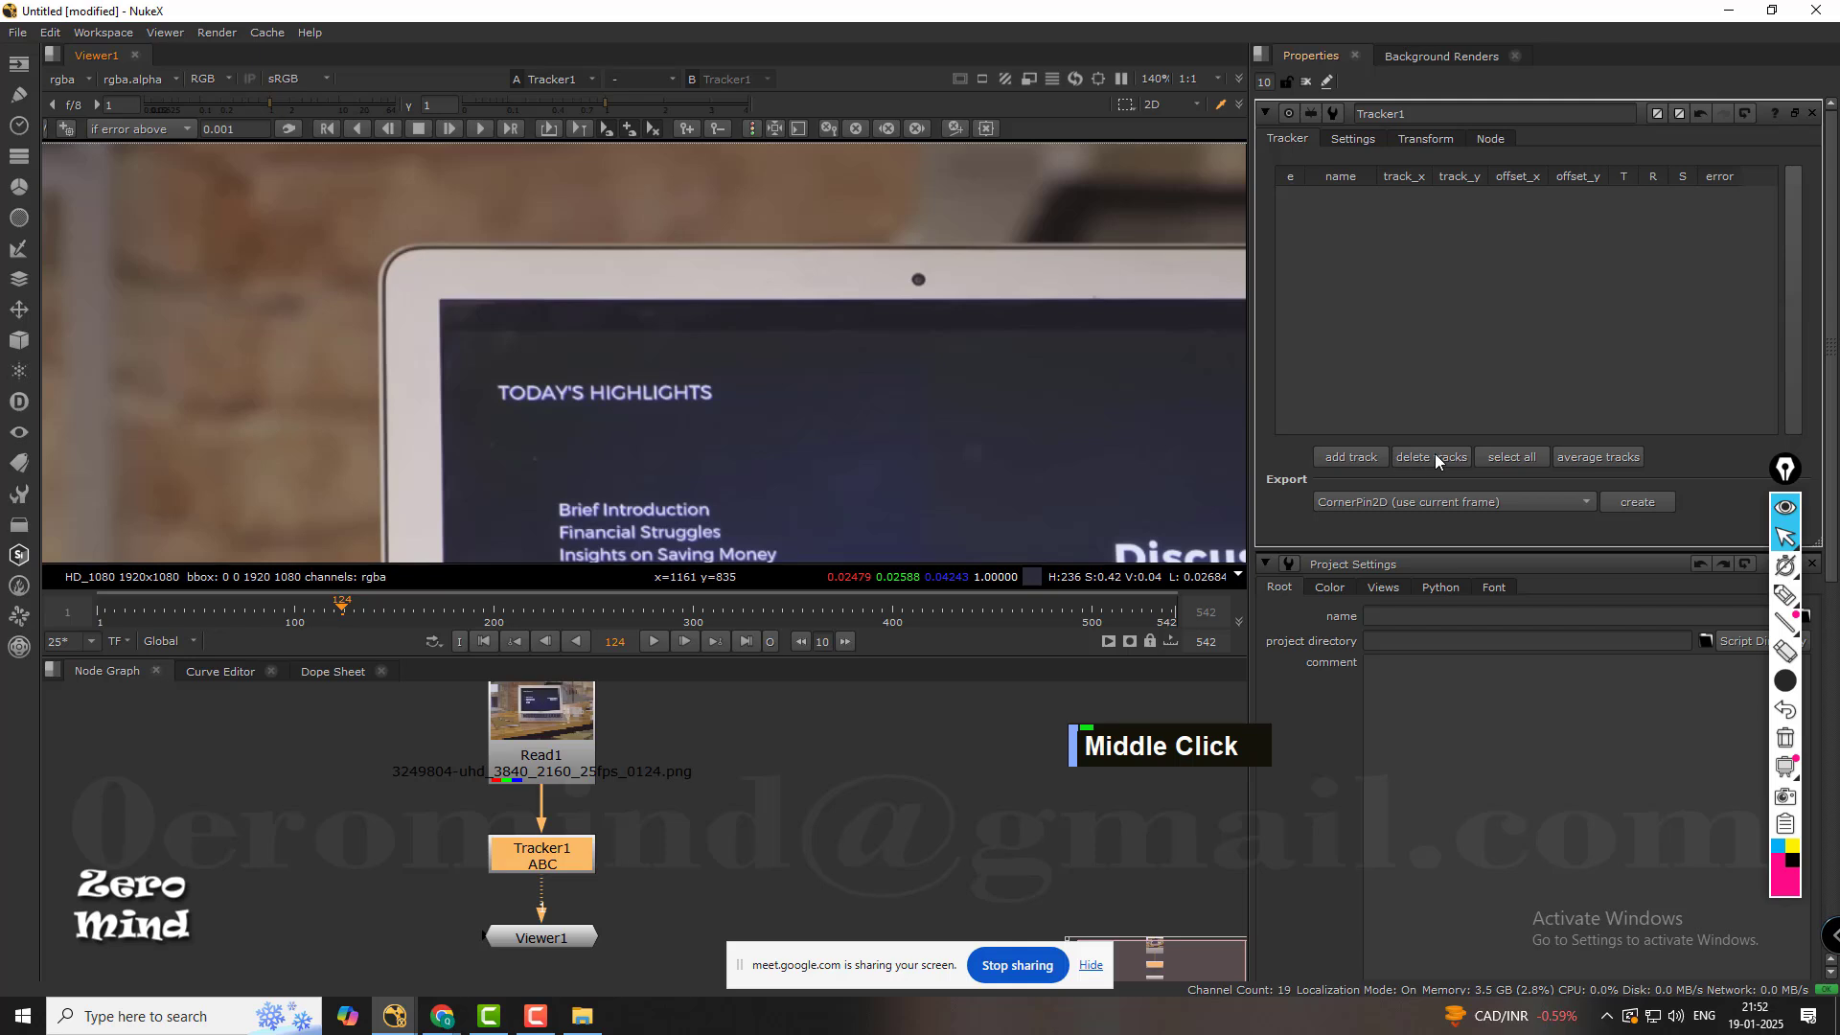
pyautogui.keyDown('ctrl'); pyautogui.click(754, 280); pyautogui.keyUp('ctrl')
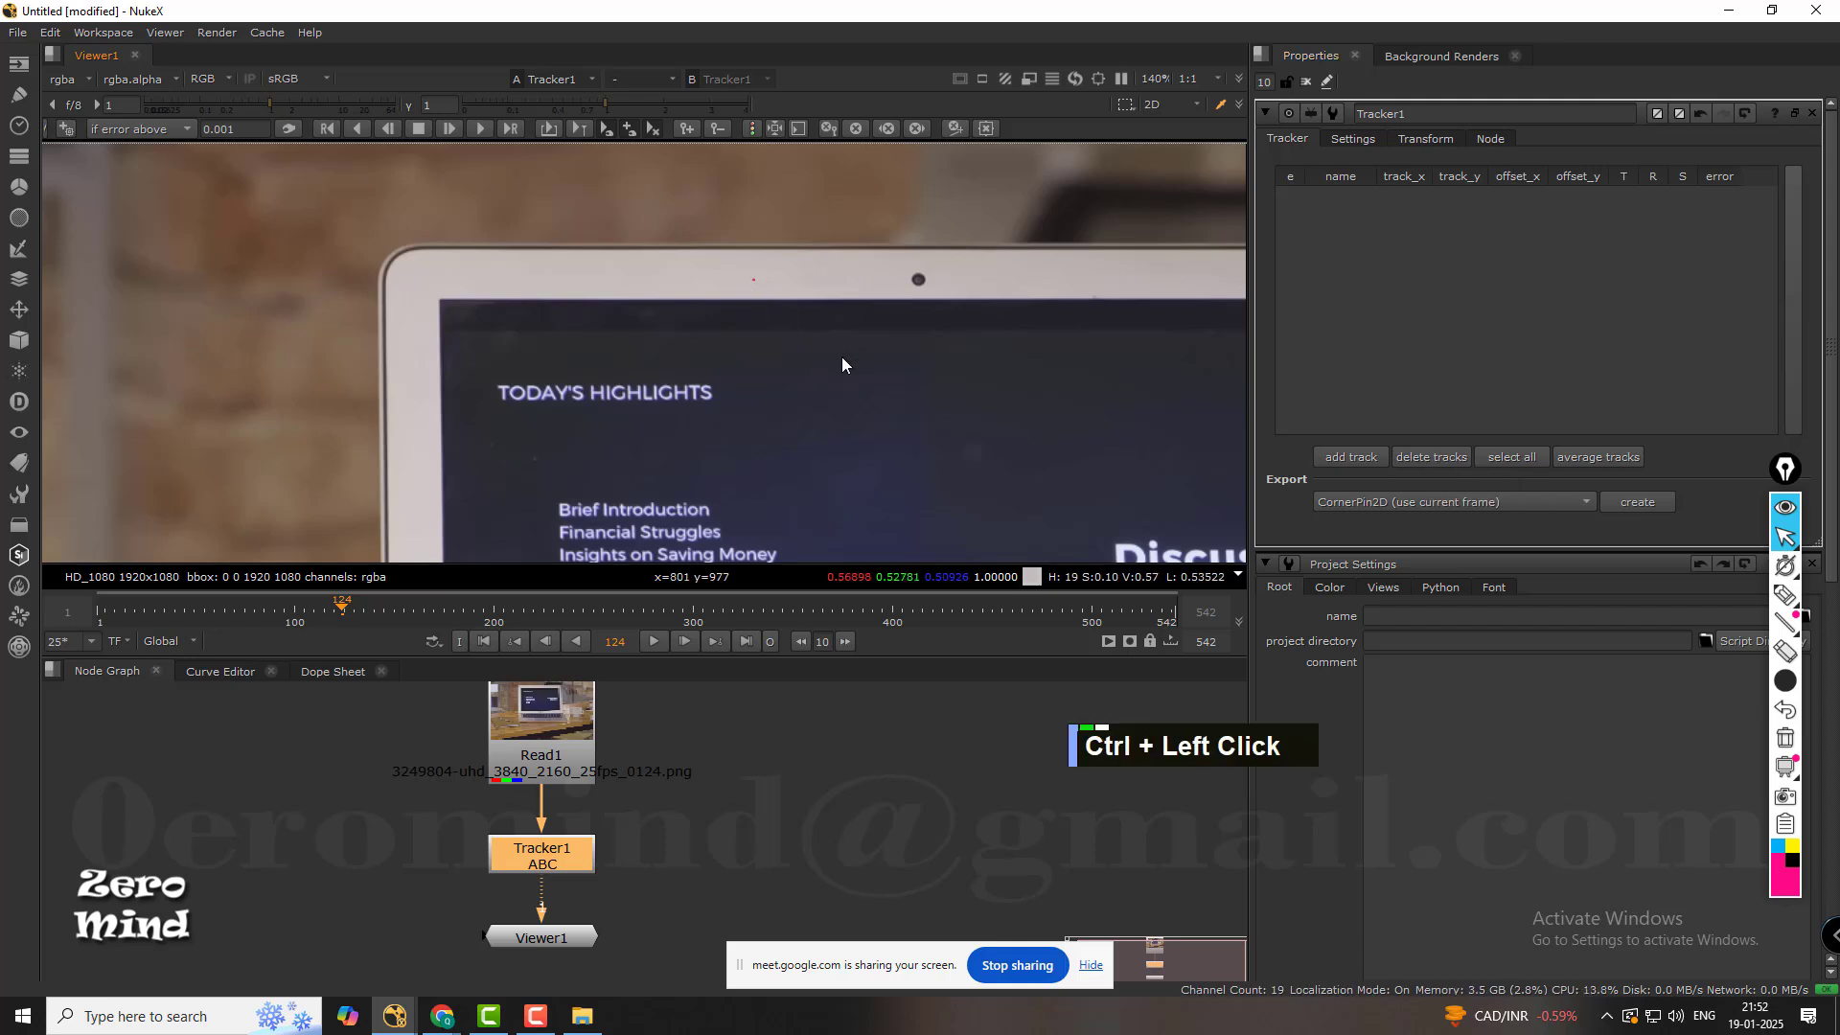
pyautogui.hotkey('ctrl', 'z')
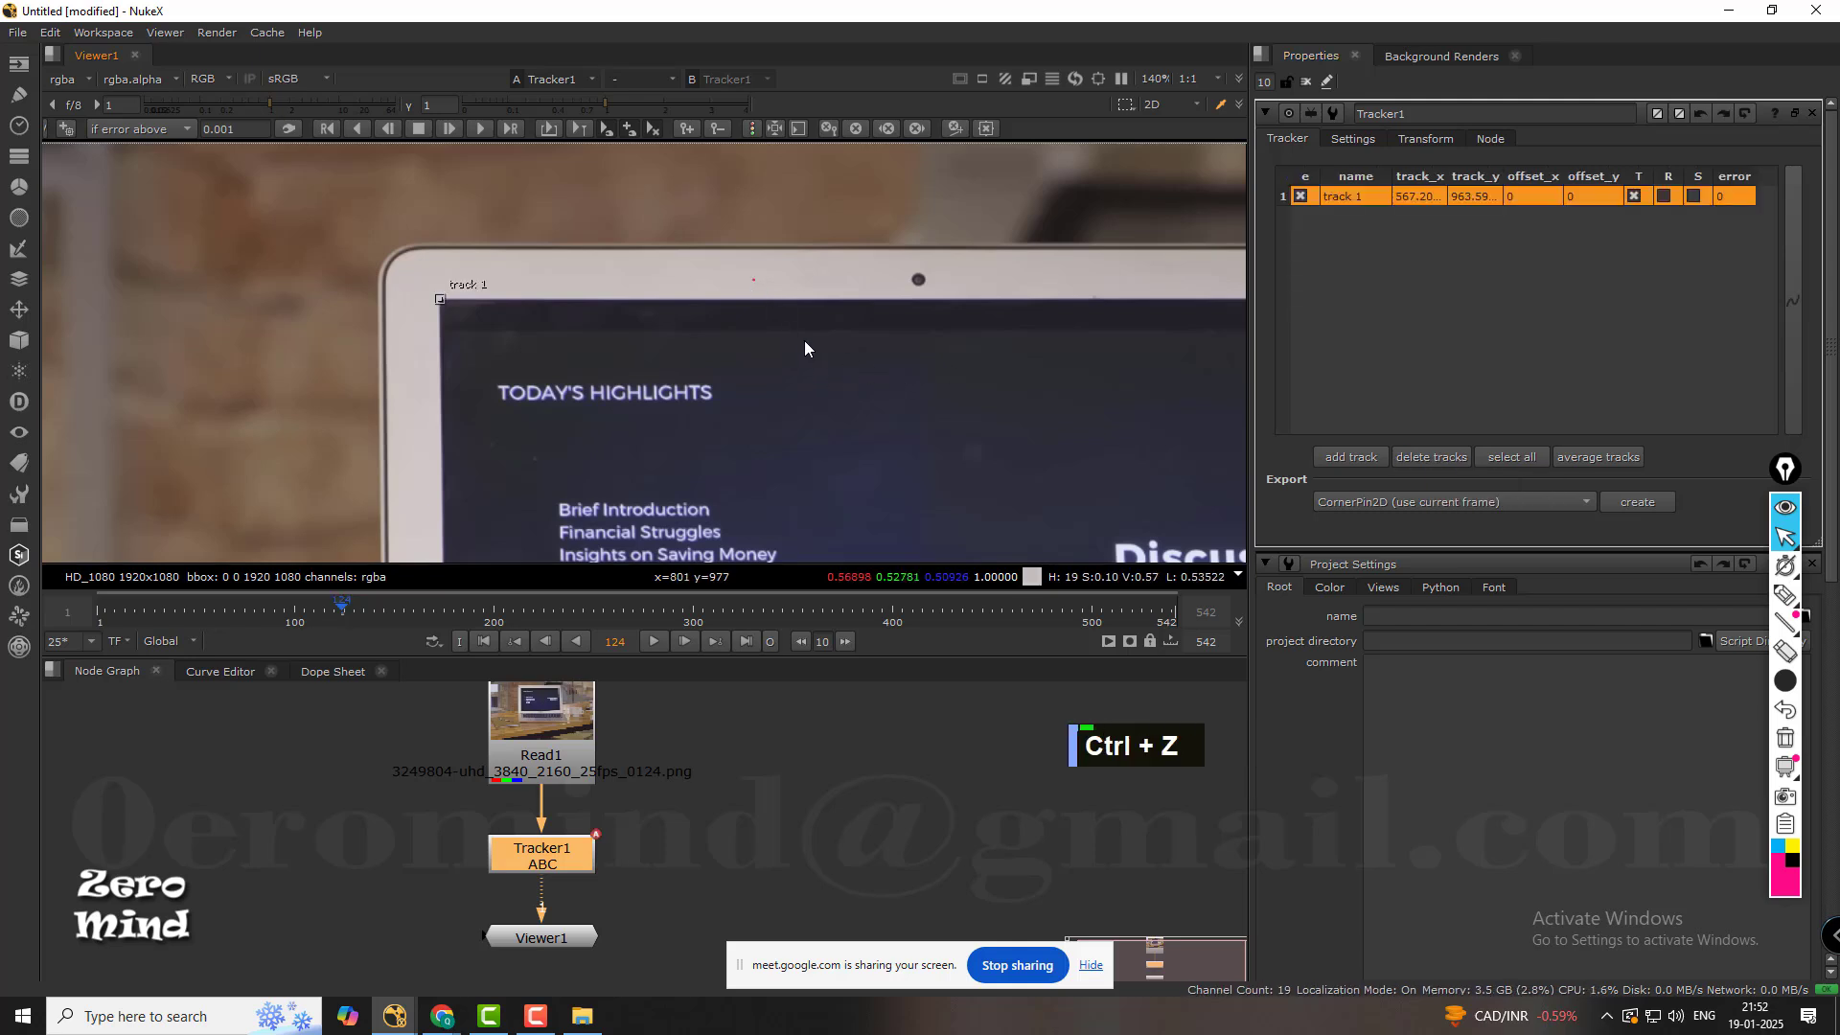
# Select track 1 in the Tracker's track list and delete it.
pyautogui.keyDown('alt'); pyautogui.click(1046, 401); pyautogui.keyUp('alt')
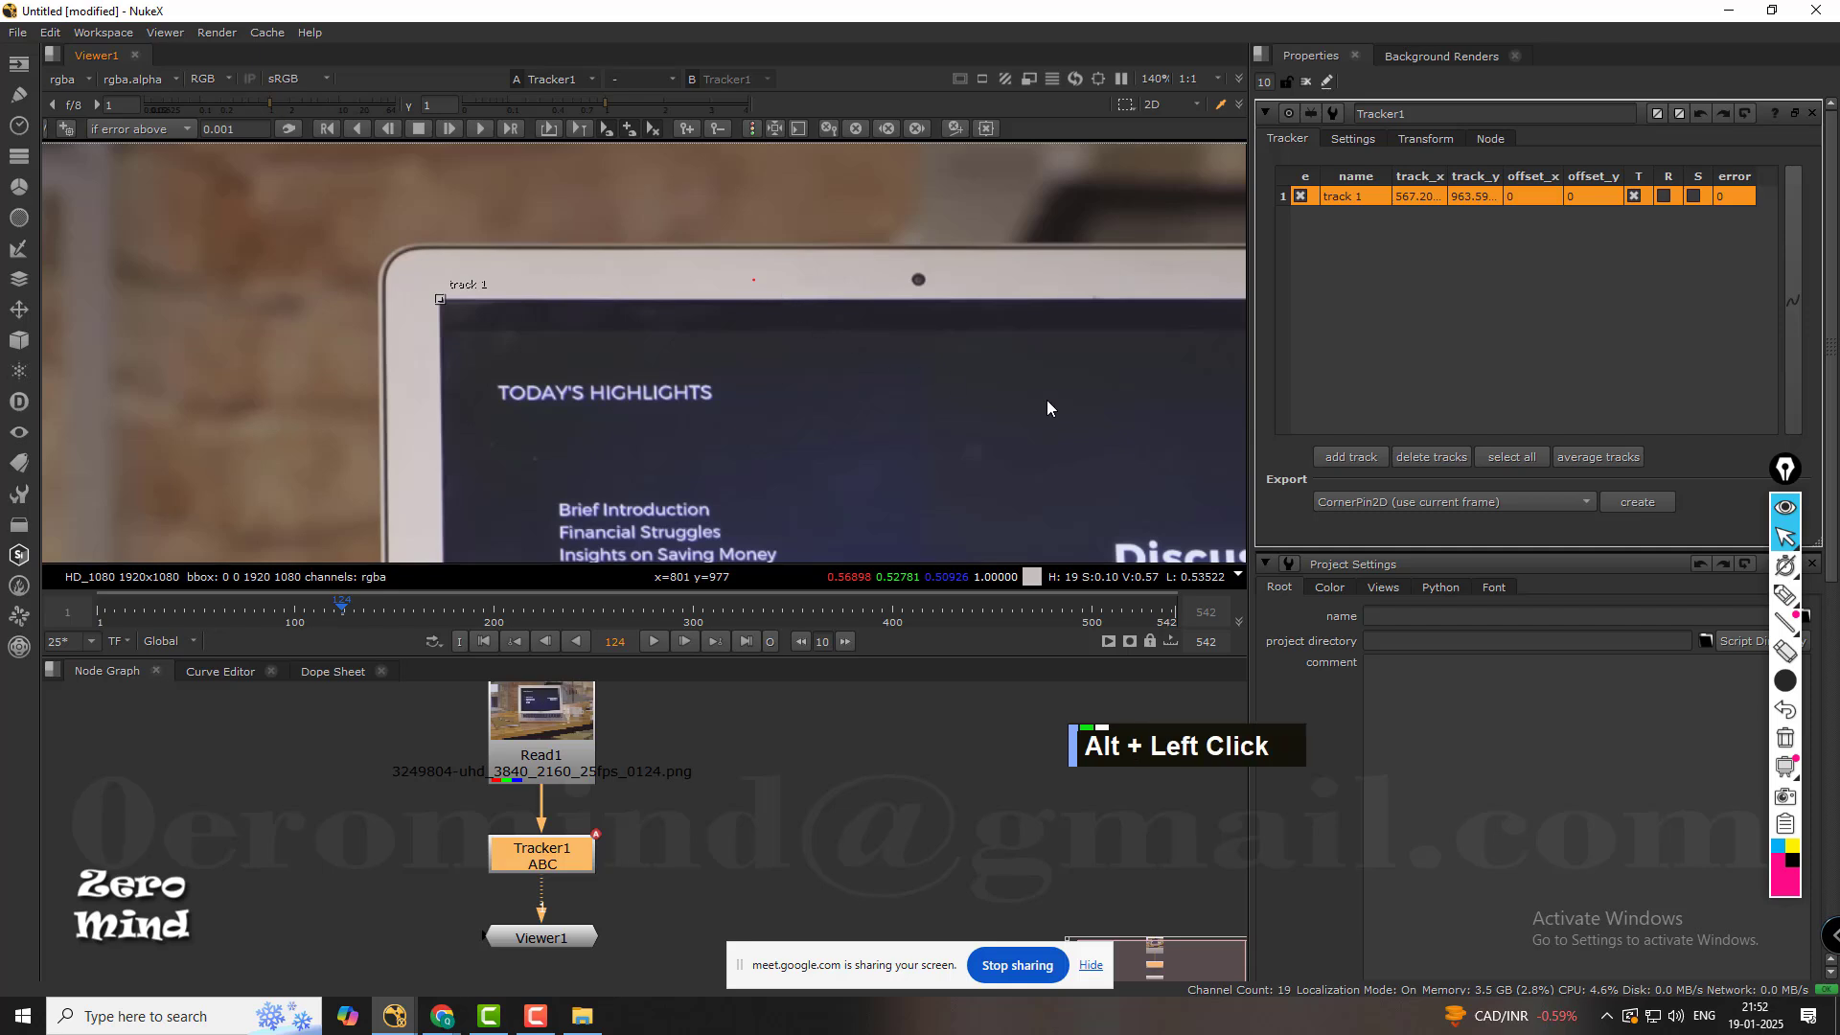
pyautogui.click(1359, 195)
pyautogui.click(1431, 457)
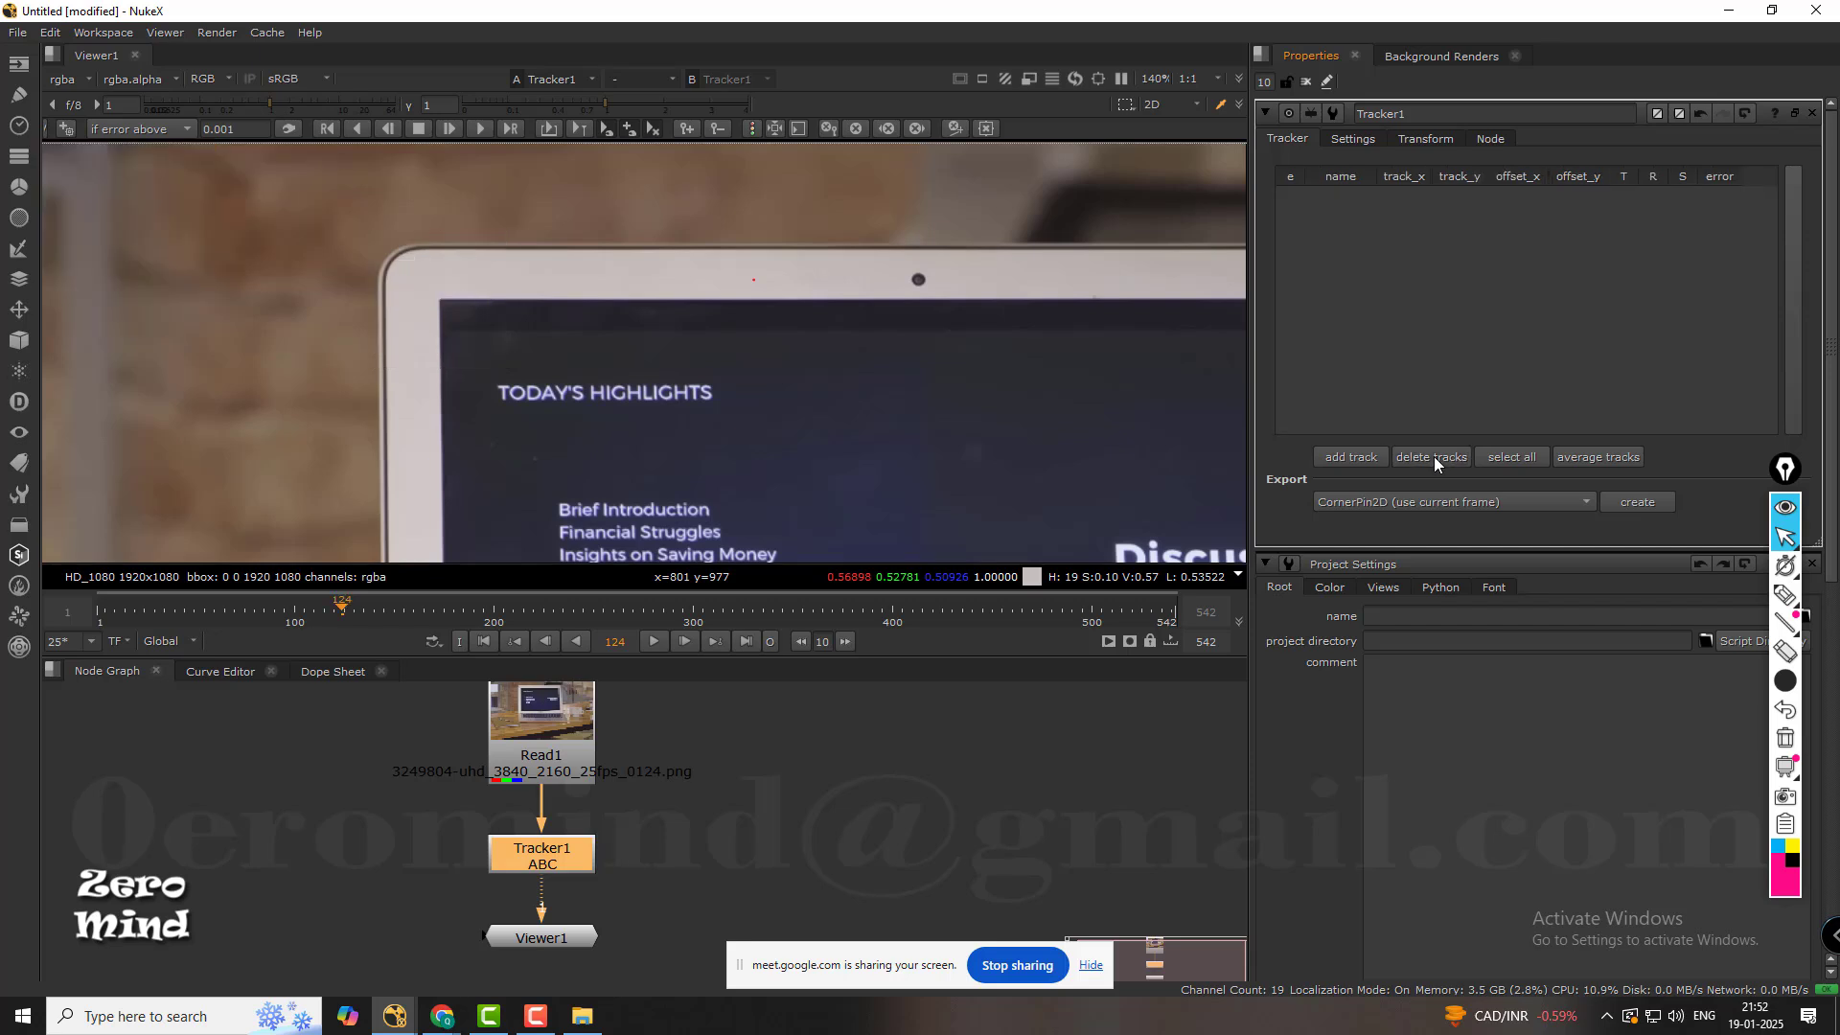
# Go to frame 1 of the clip and add a new track to the Tracker node.
pyautogui.moveTo(701, 276); pyautogui.dragTo(671, 336, button='middle')
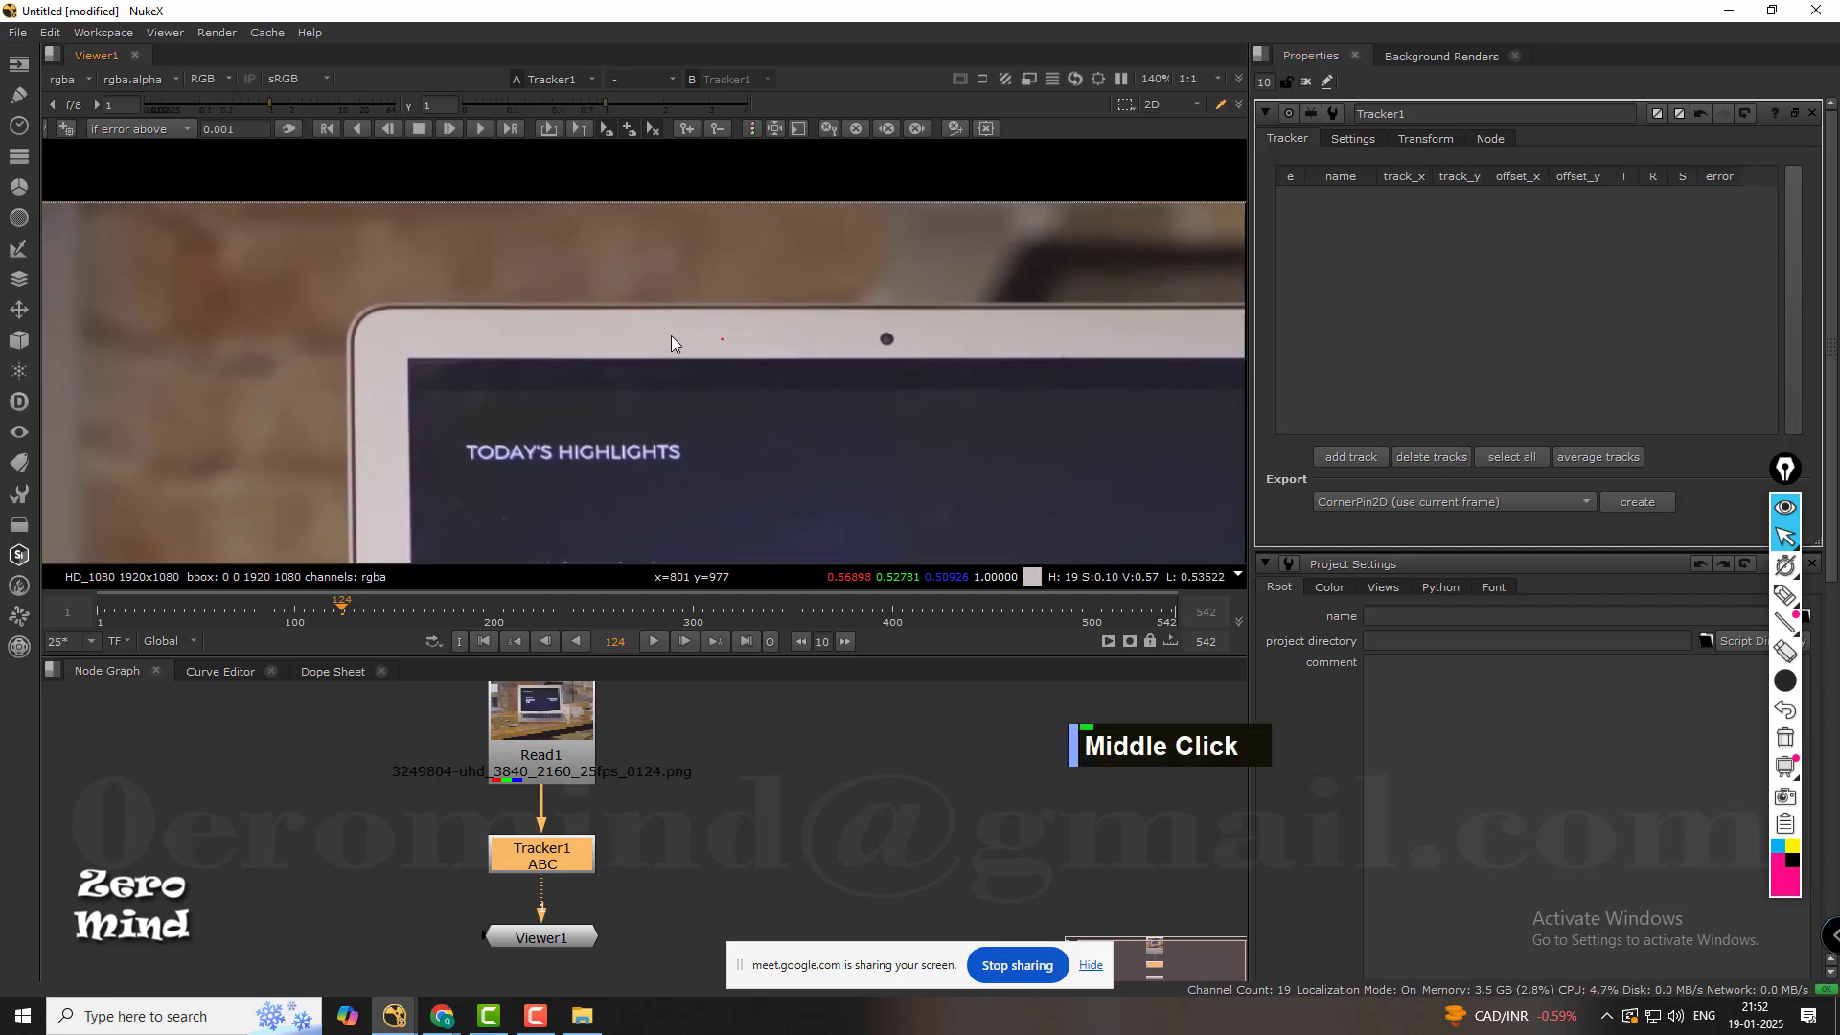
pyautogui.scroll(2, 1042, 416)
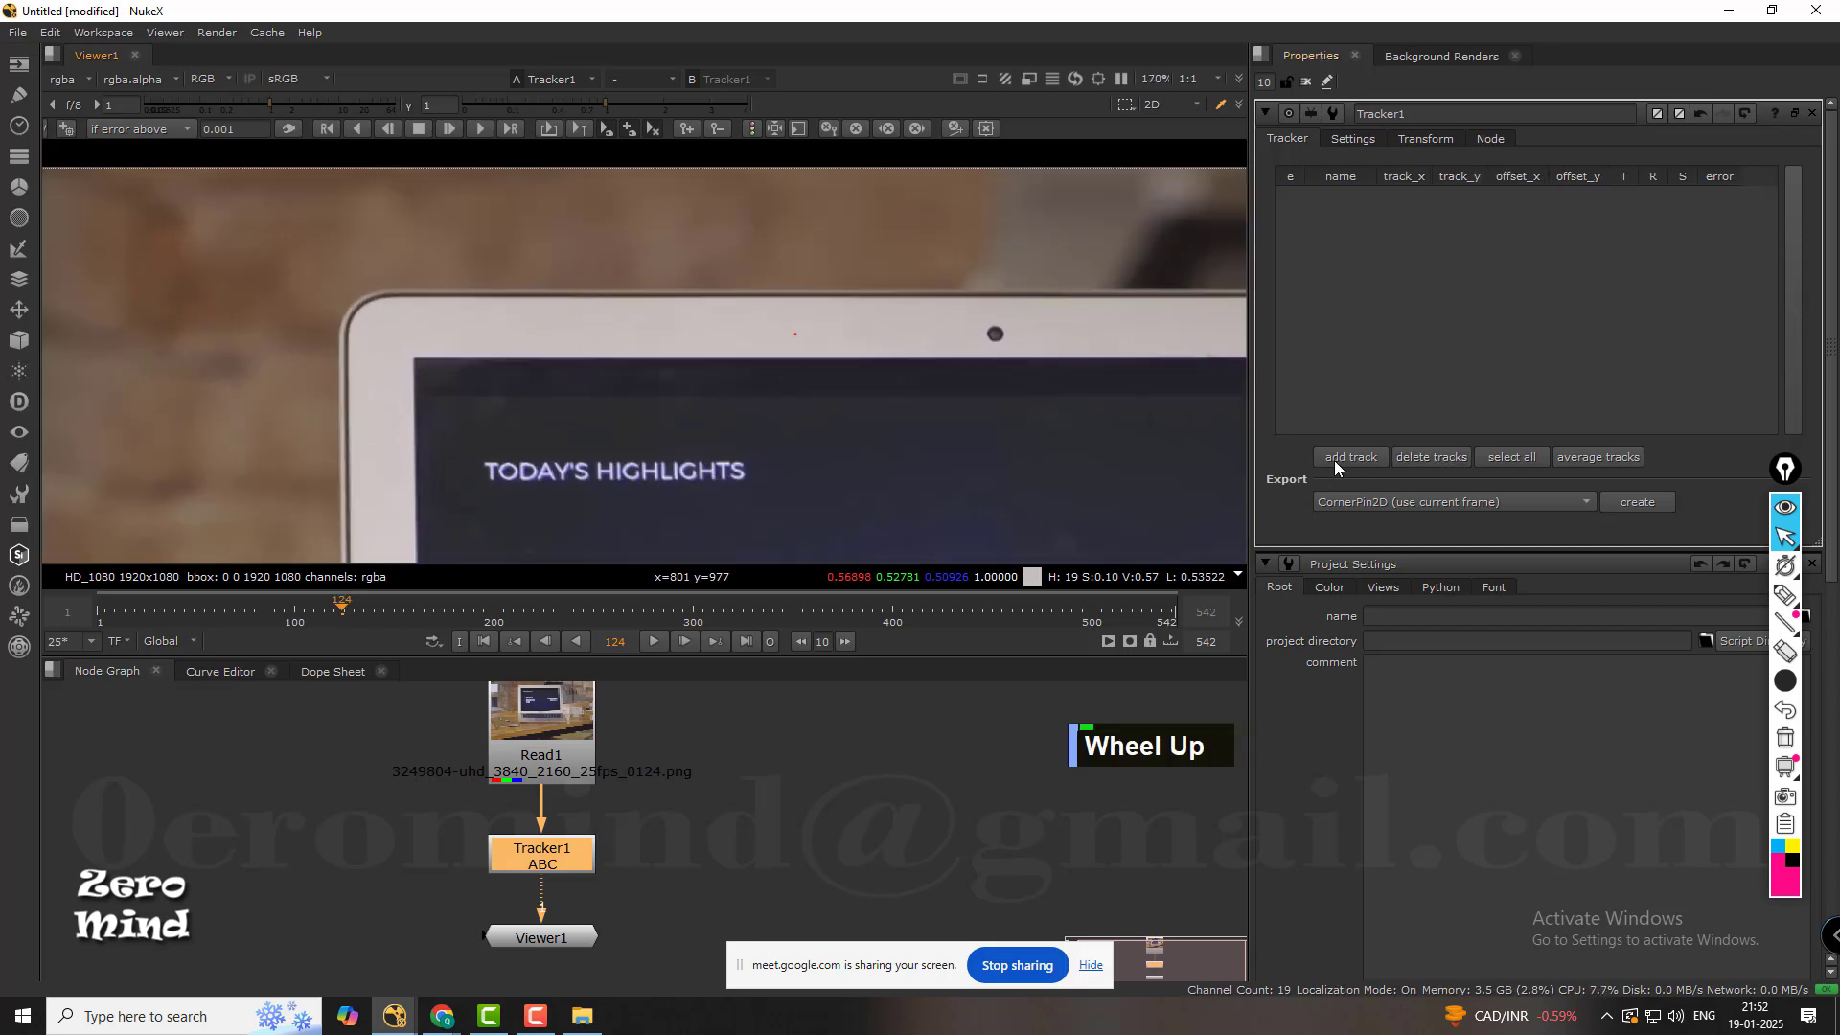
pyautogui.click(486, 640)
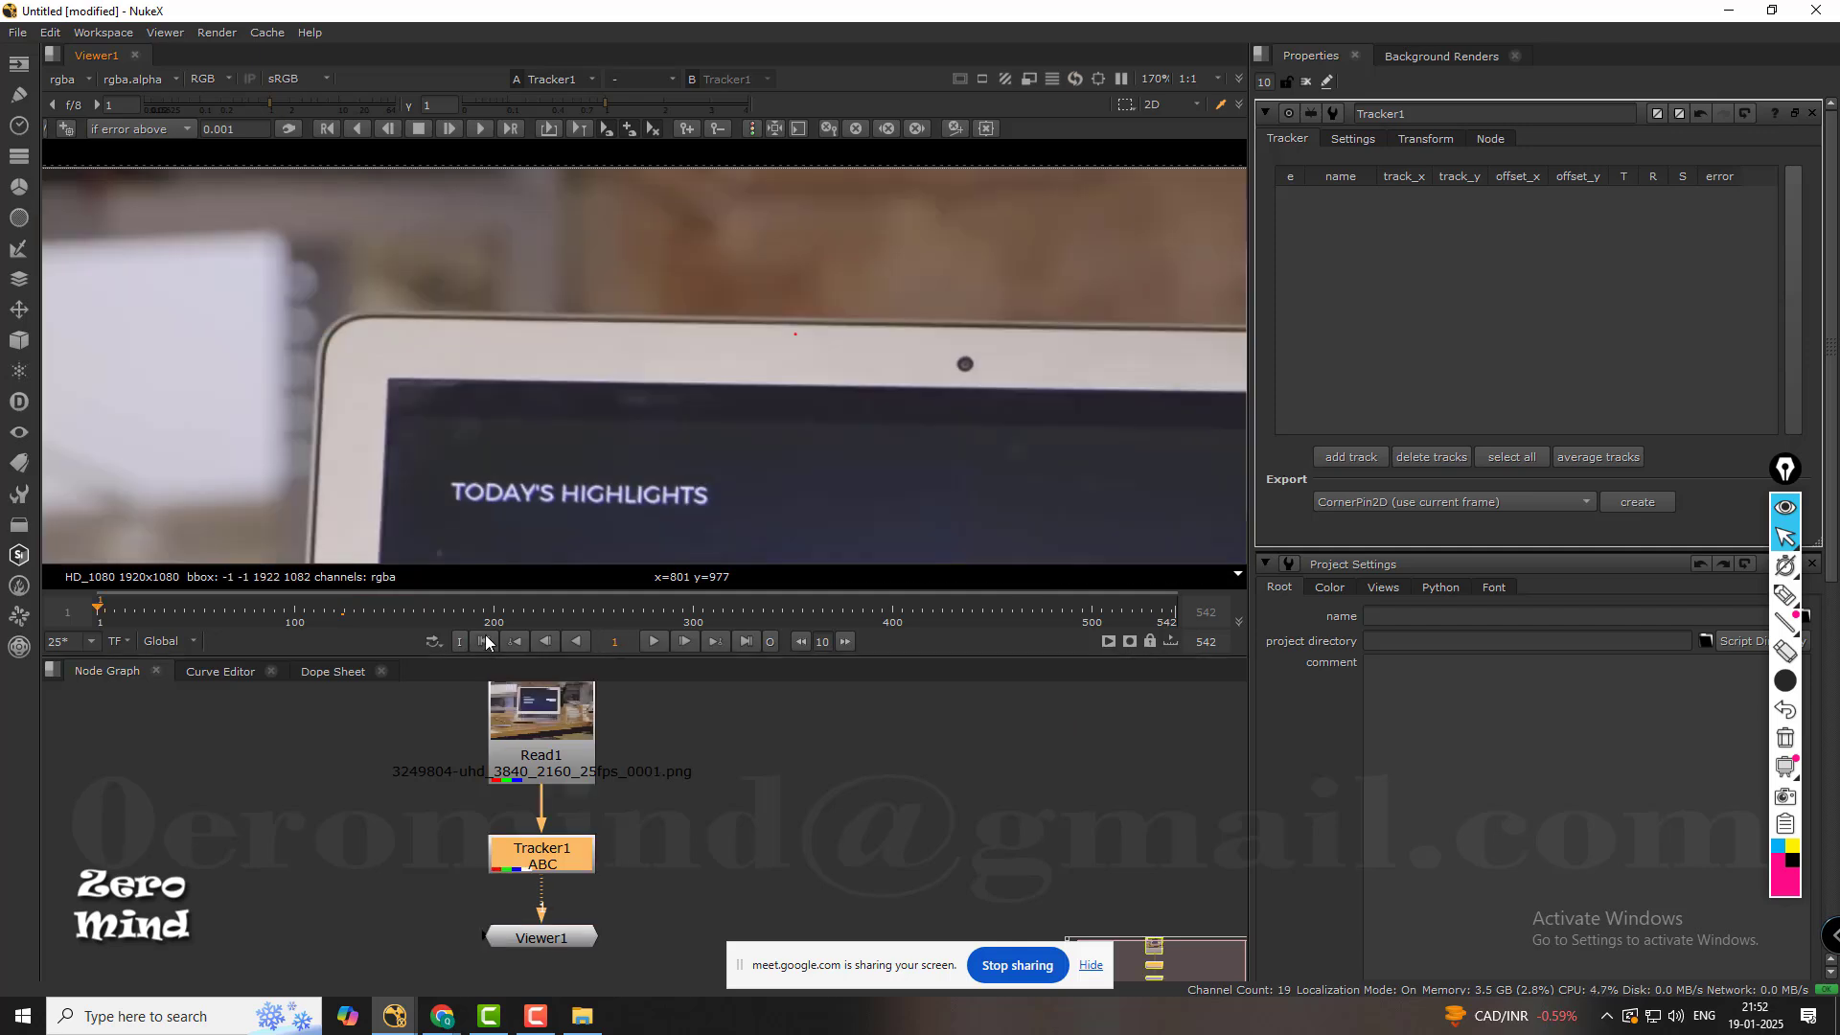
pyautogui.moveTo(389, 439); pyautogui.dragTo(591, 348, button='middle')
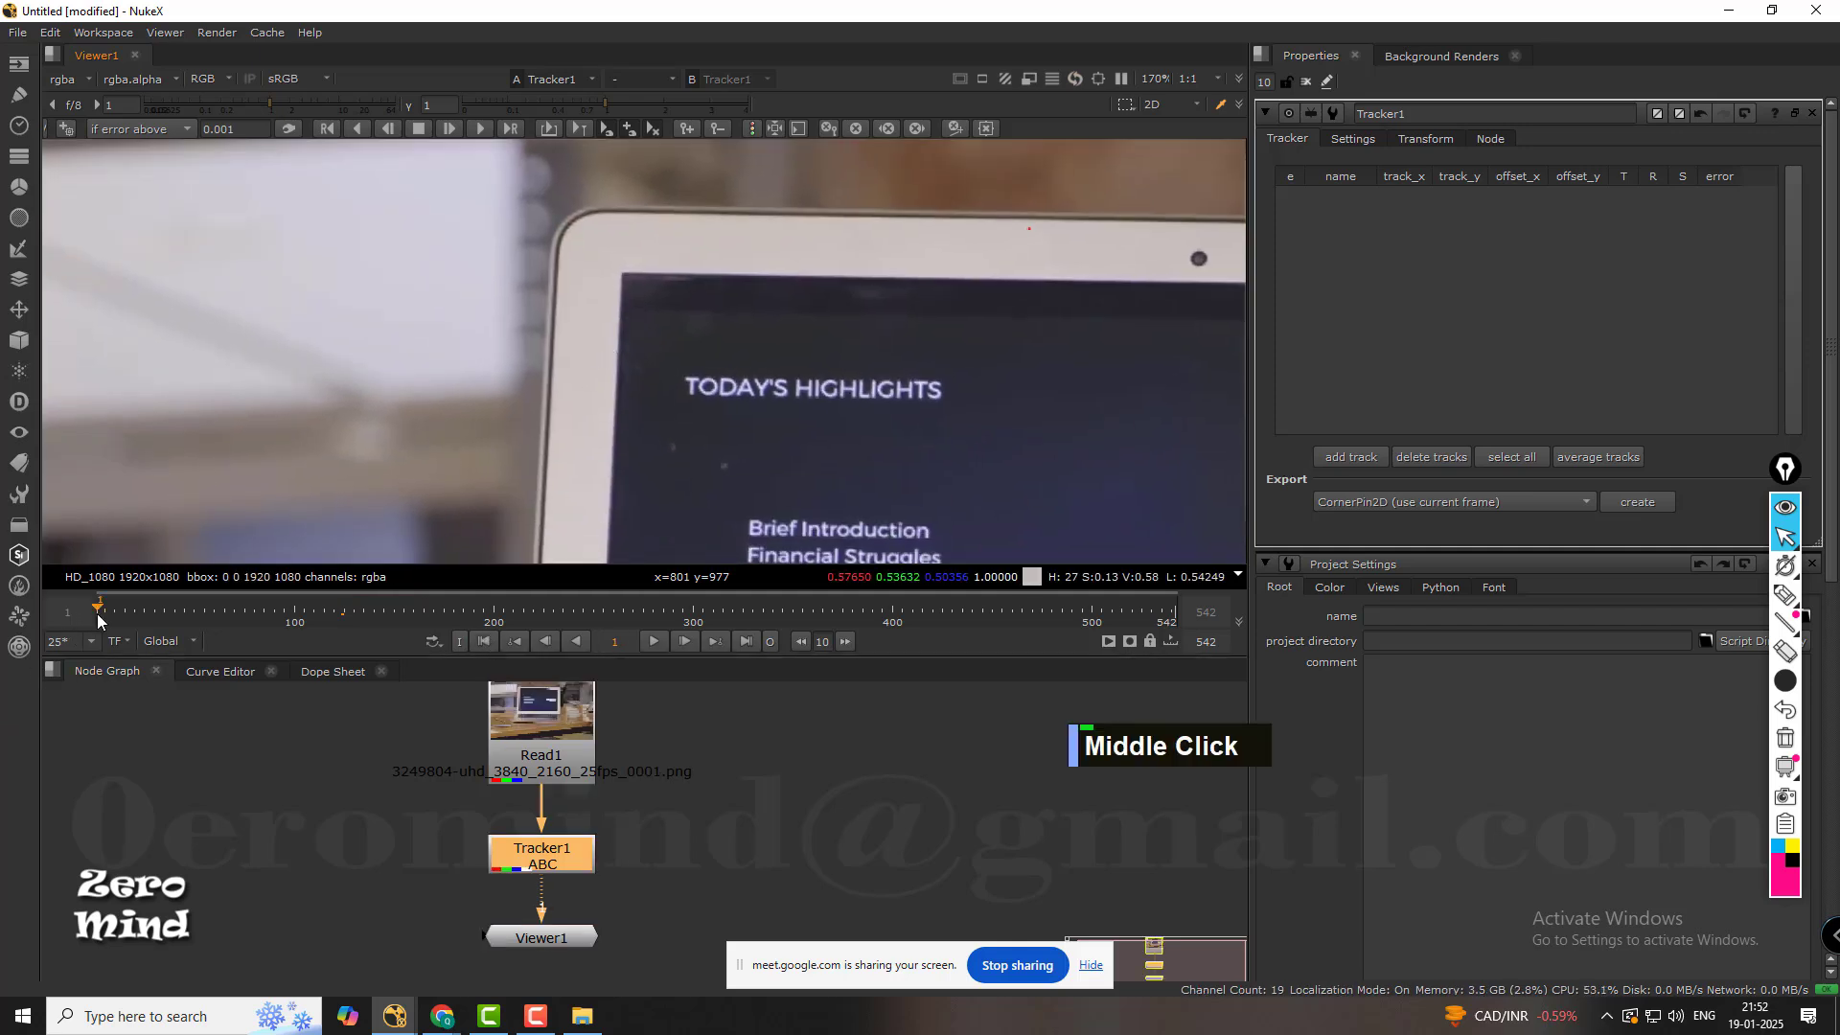
pyautogui.moveTo(703, 377); pyautogui.dragTo(526, 366, button='middle')
pyautogui.click(1350, 458)
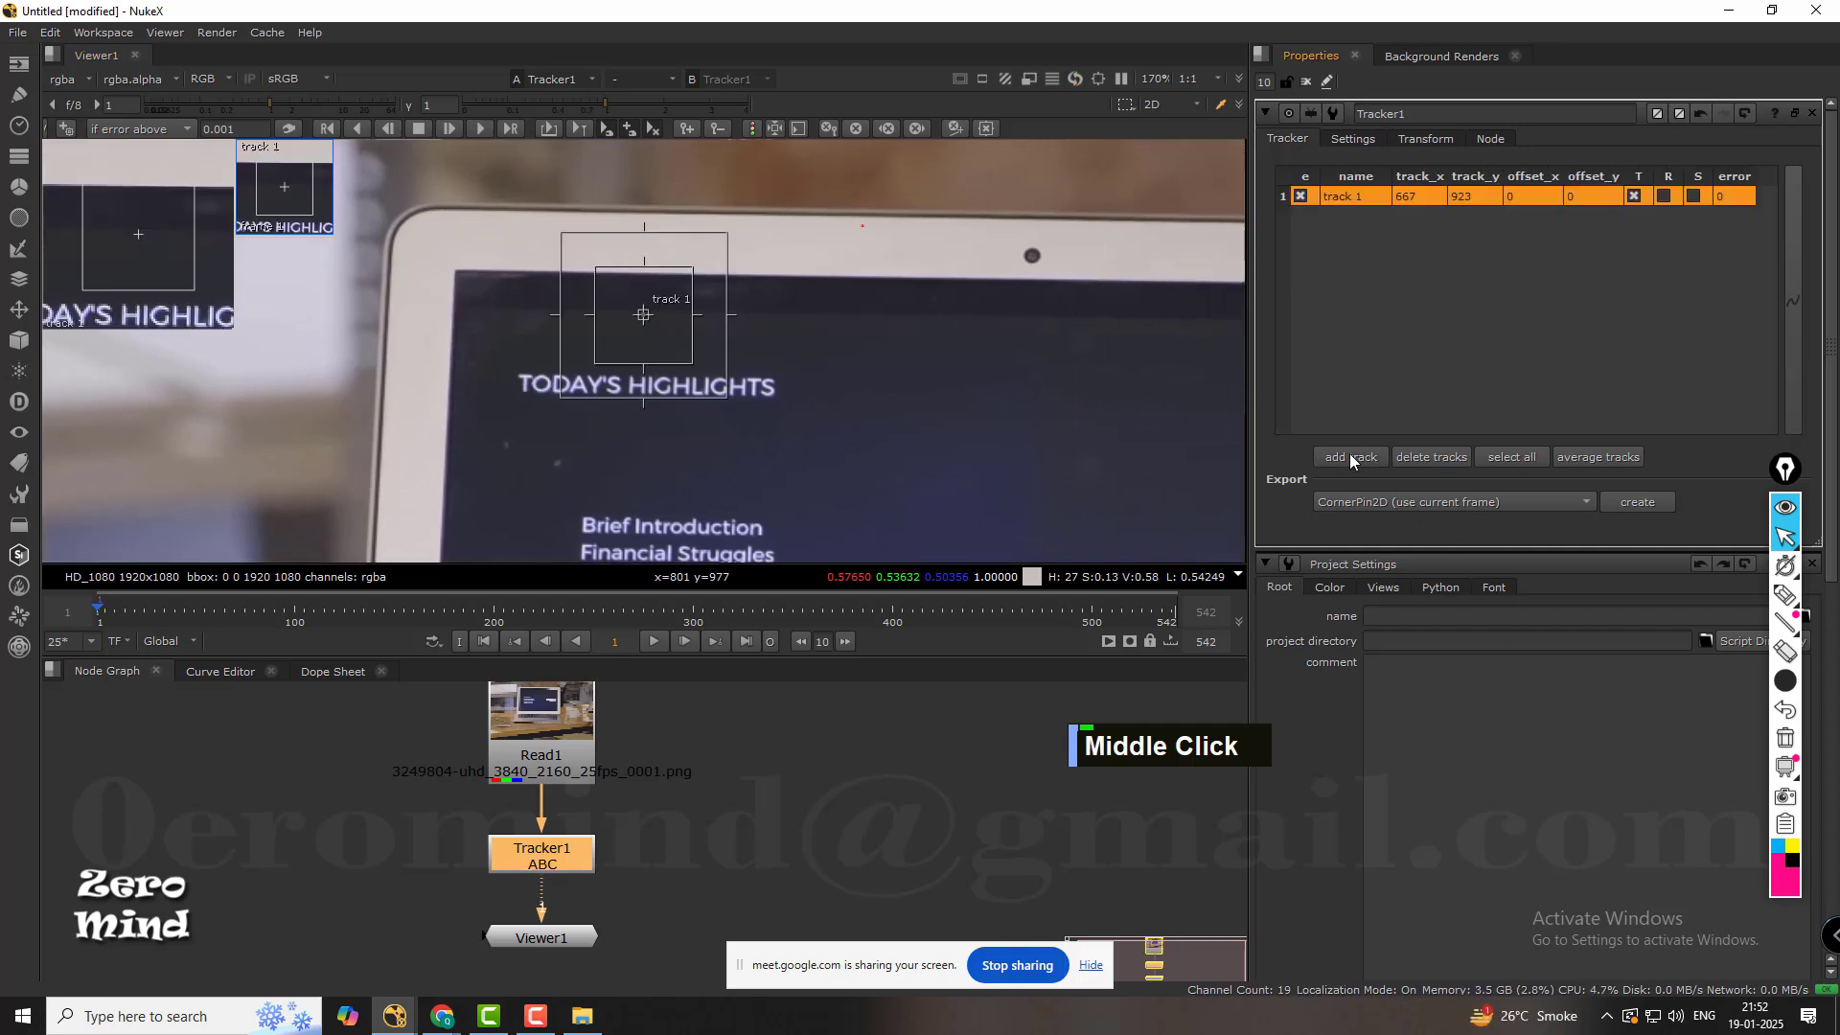
# Move track 1 onto the upper-left corner of the laptop's dark display, at about x 549.6, y 951.
pyautogui.scroll(3, 554, 281)
pyautogui.moveTo(688, 352); pyautogui.dragTo(833, 378, button='middle')
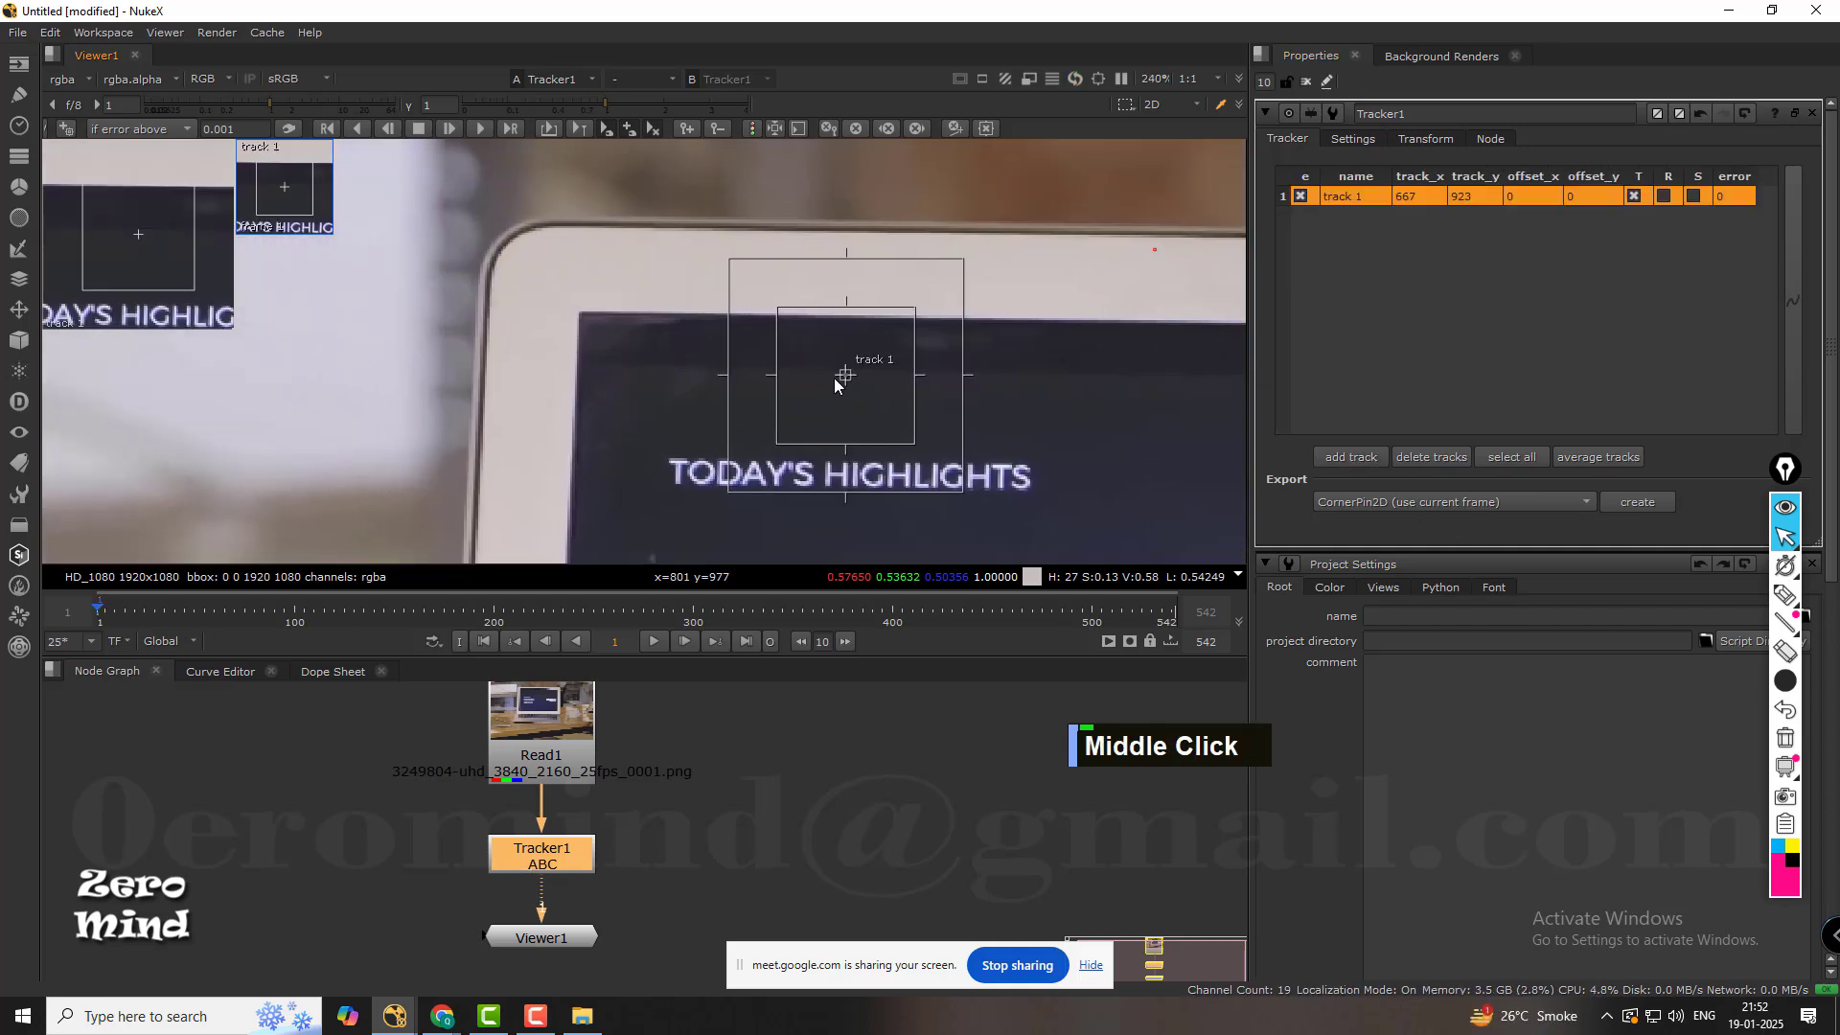
pyautogui.moveTo(849, 375); pyautogui.dragTo(576, 312)
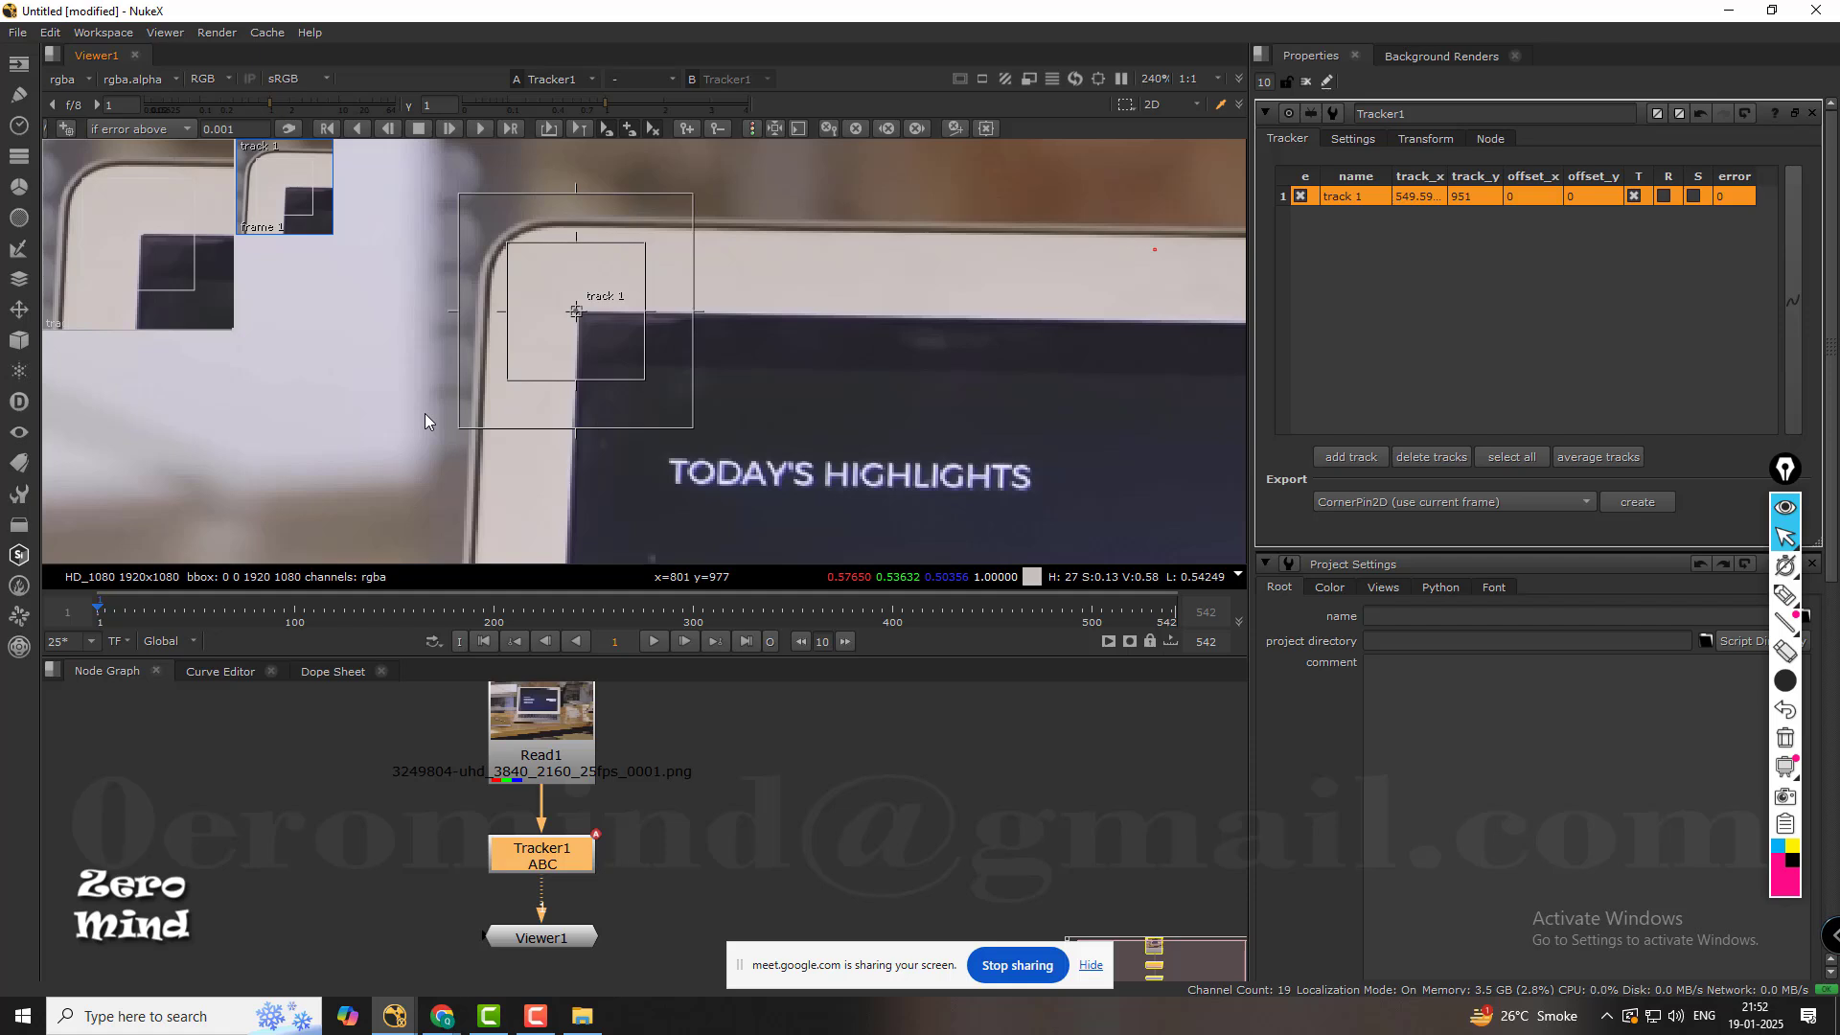
pyautogui.click(1785, 595)
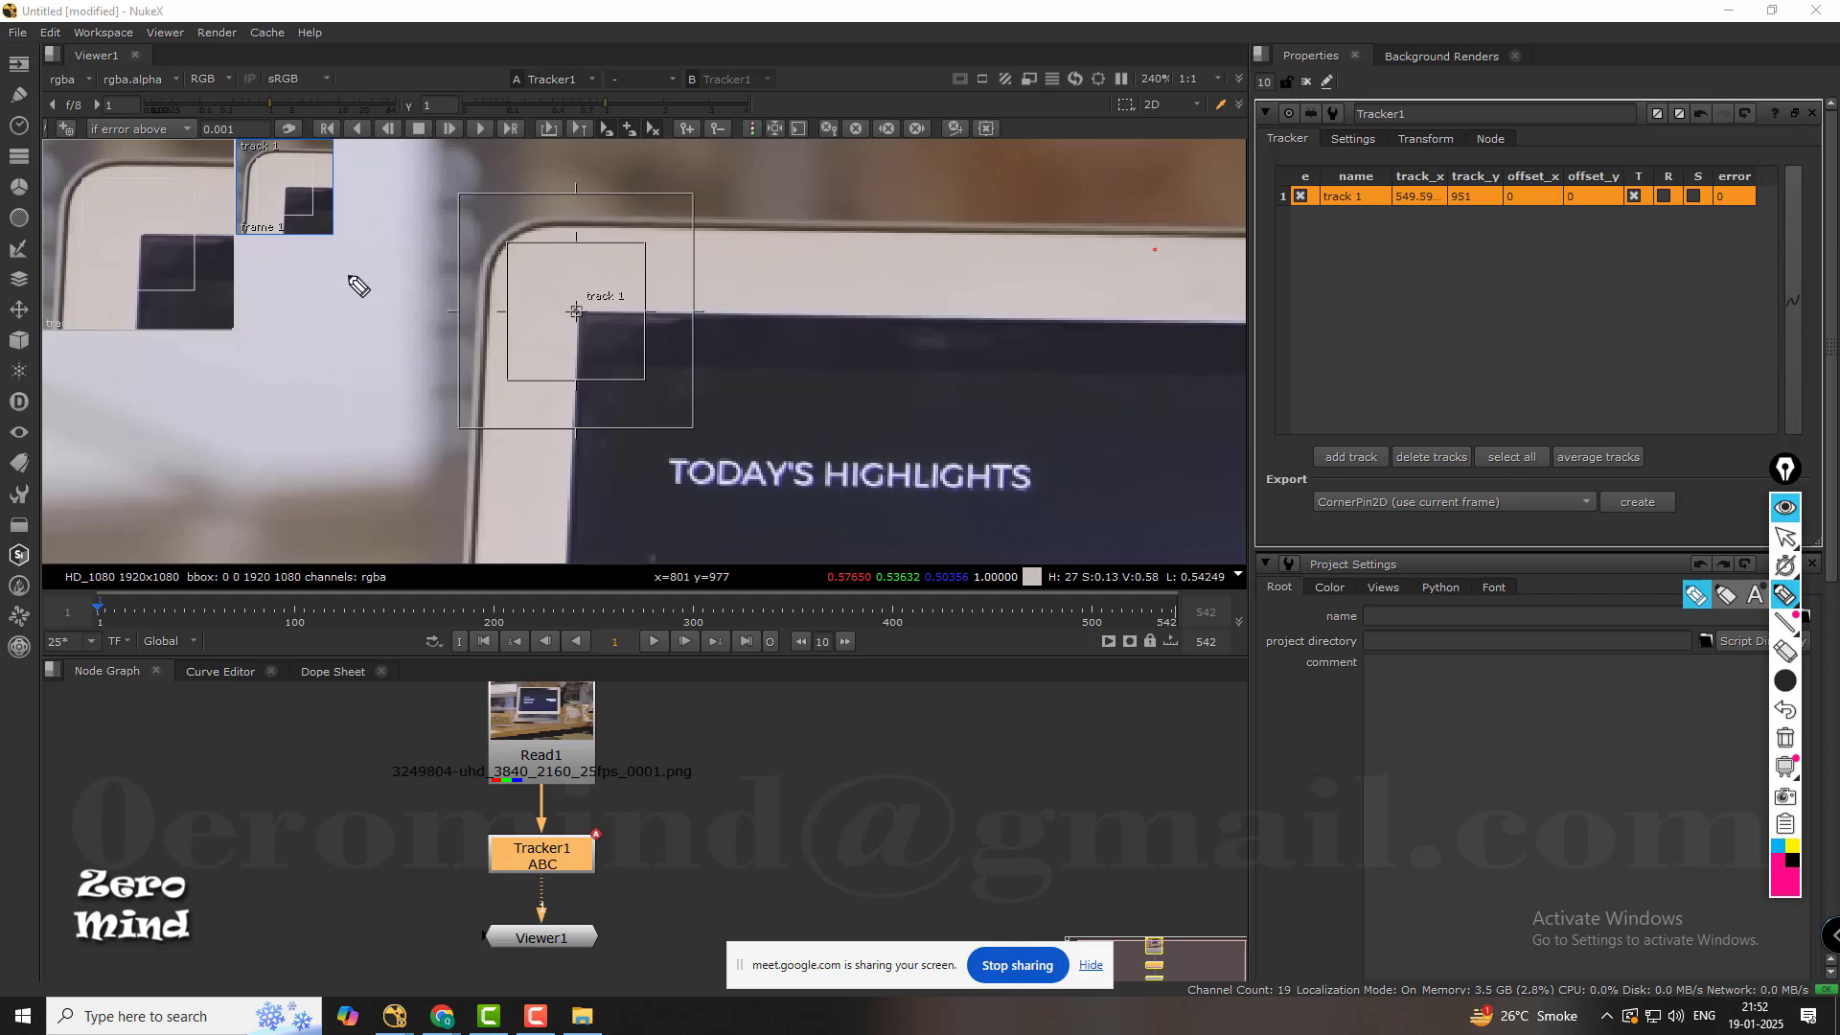
pyautogui.moveTo(380, 325)
pyautogui.mouseDown()
pyautogui.moveTo(368, 355)
pyautogui.moveTo(410, 338)
pyautogui.mouseUp()
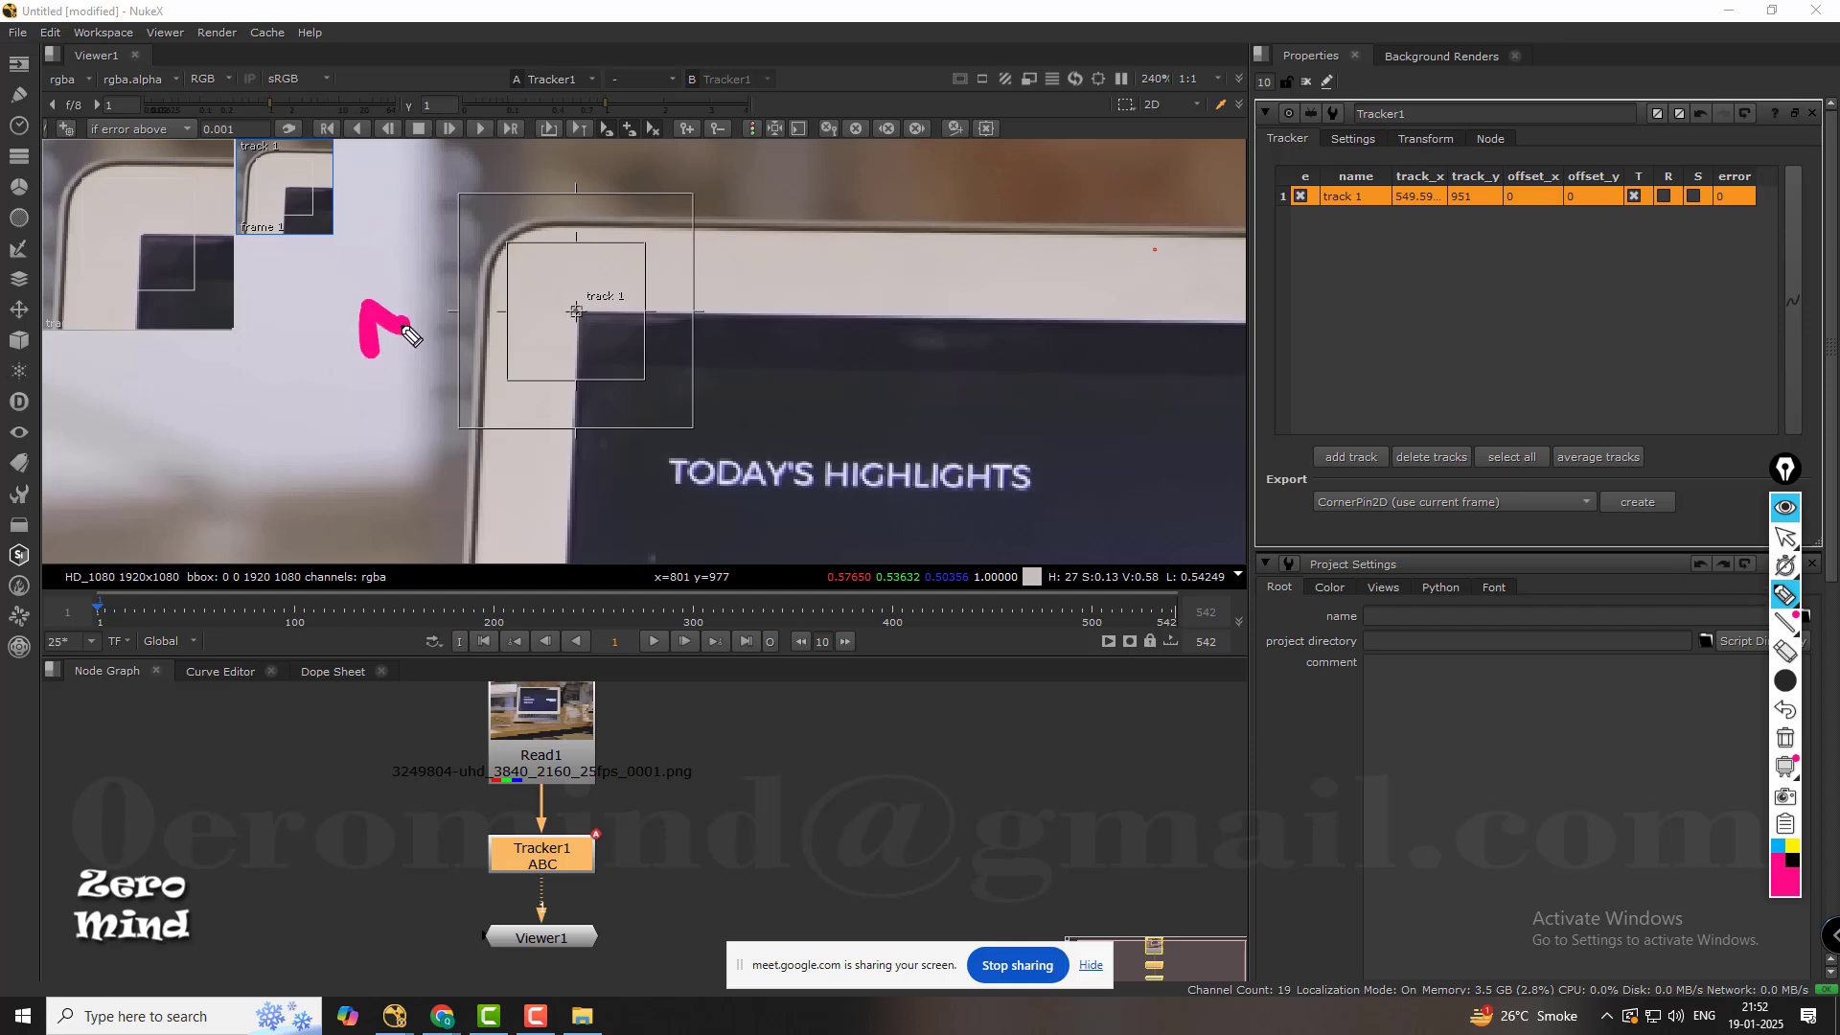
pyautogui.hotkey('ctrl', 'z')
pyautogui.hotkey('ctrl', 'z')
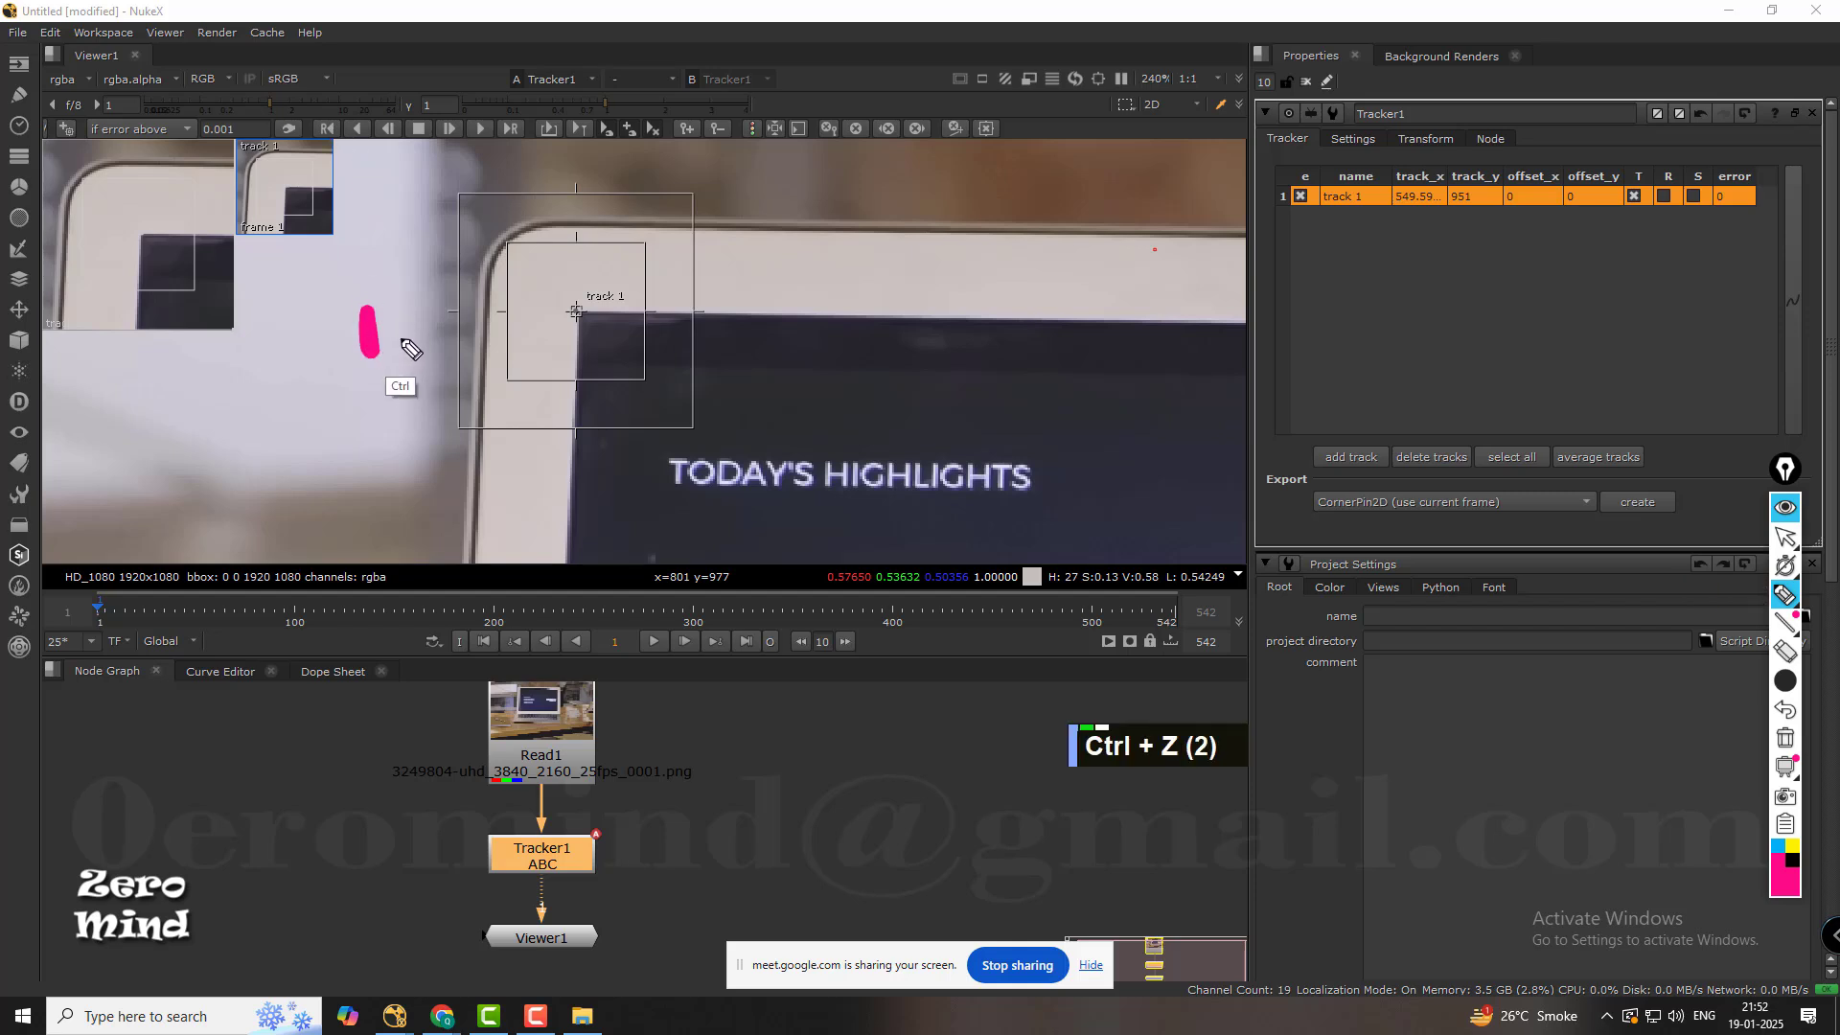
# With a thinner pink pen, sketch the backward and forward tracking symbols with R labels around the tracker and beneath the tracking controls.
pyautogui.moveTo(1784, 680)
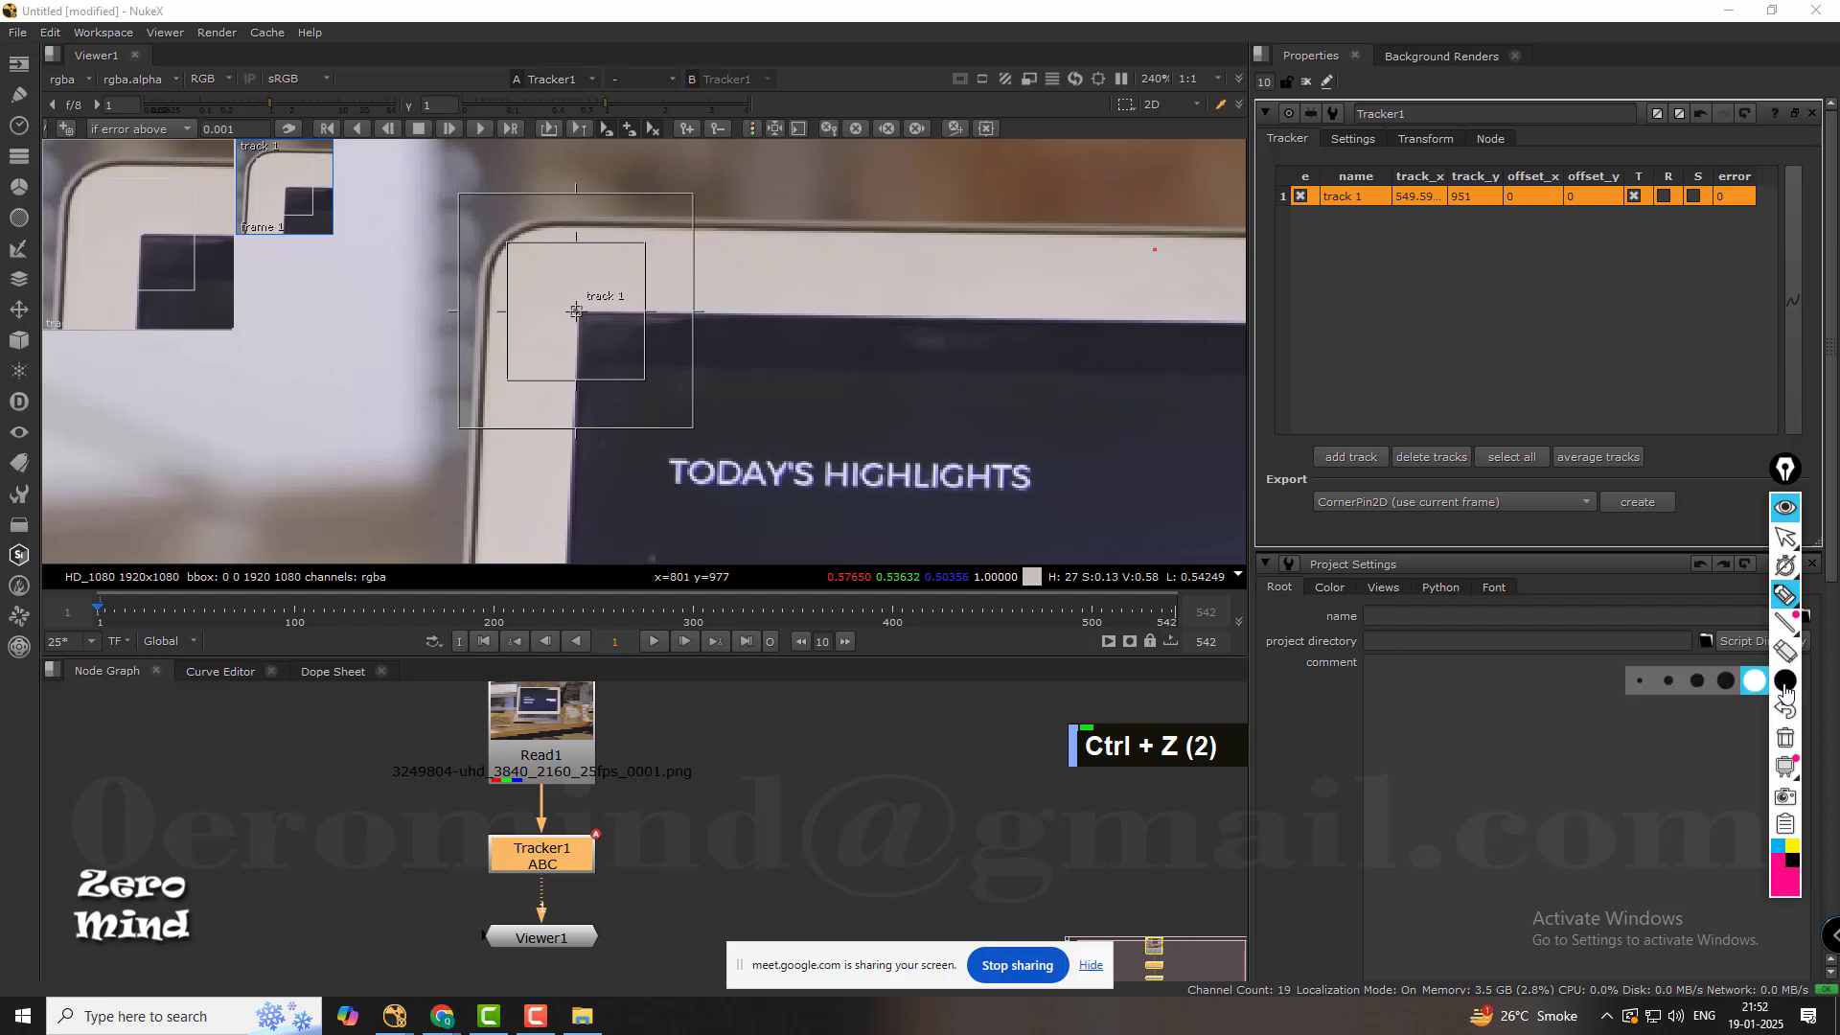
pyautogui.click(1671, 681)
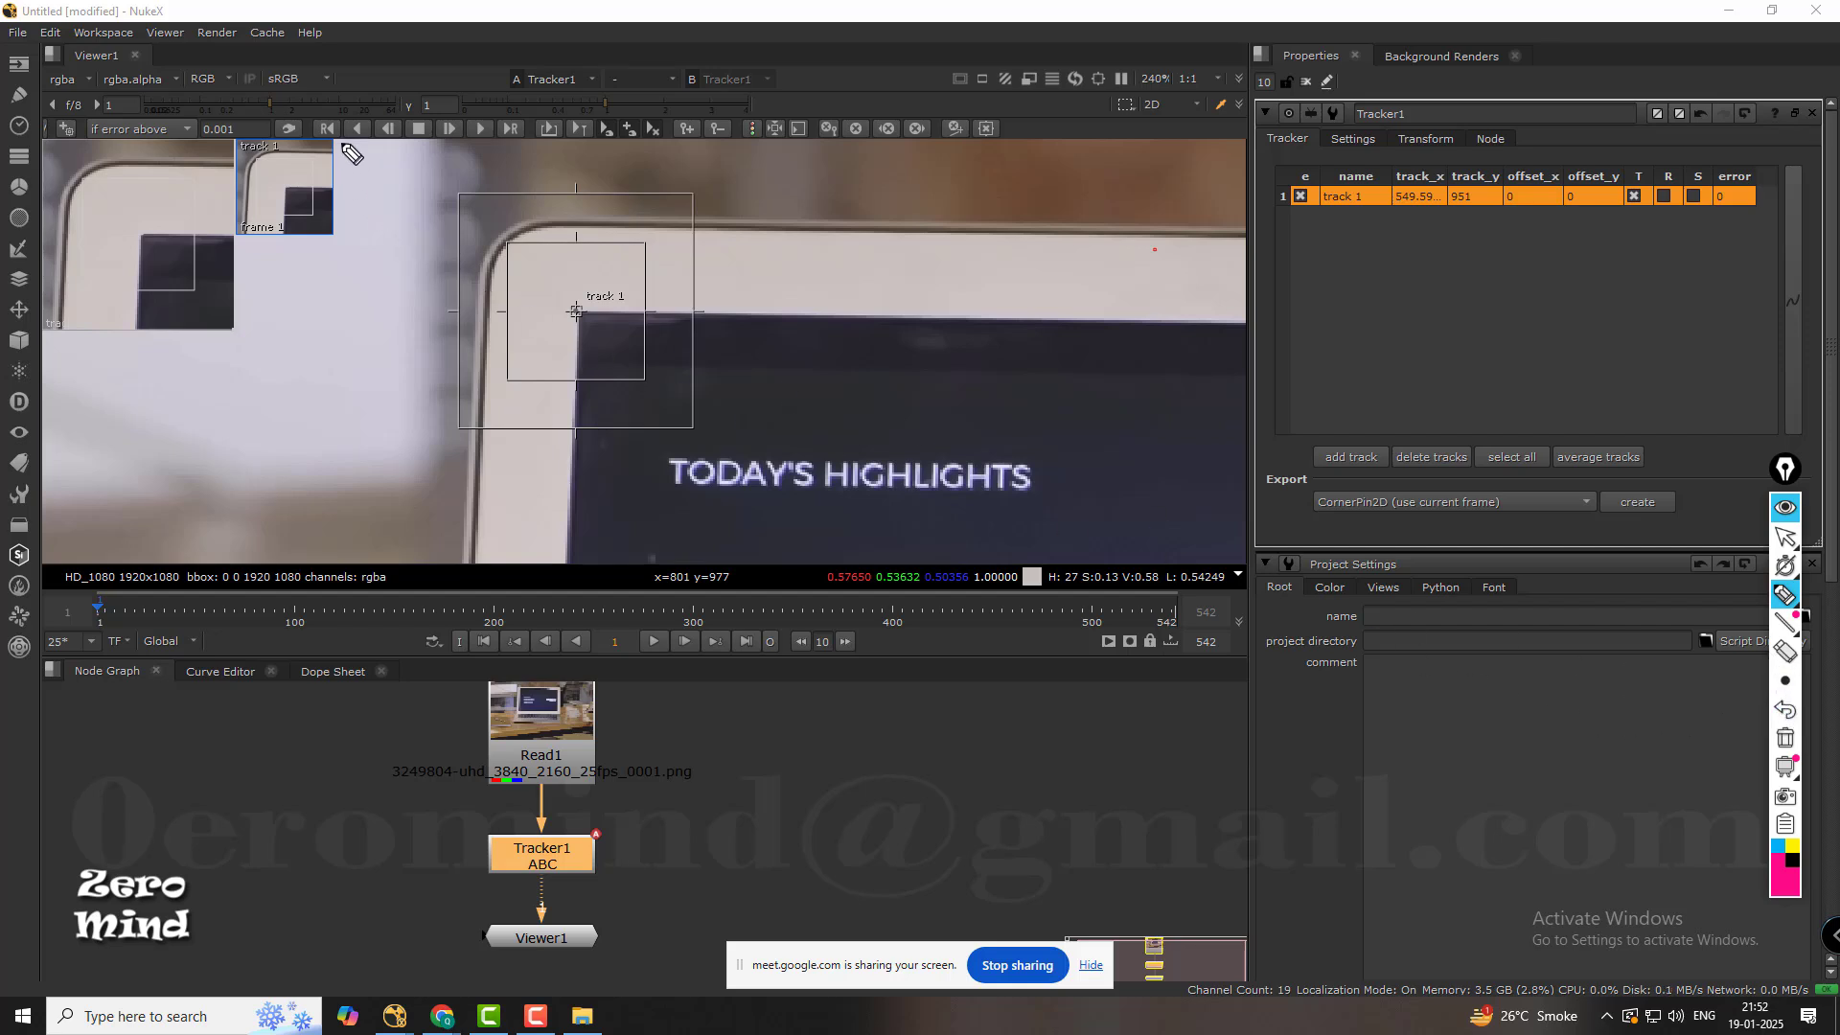
pyautogui.moveTo(352, 299)
pyautogui.mouseDown()
pyautogui.moveTo(379, 291)
pyautogui.moveTo(388, 331)
pyautogui.moveTo(353, 296)
pyautogui.moveTo(320, 316)
pyautogui.moveTo(332, 333)
pyautogui.moveTo(402, 330)
pyautogui.moveTo(311, 273)
pyautogui.moveTo(299, 330)
pyautogui.mouseUp()
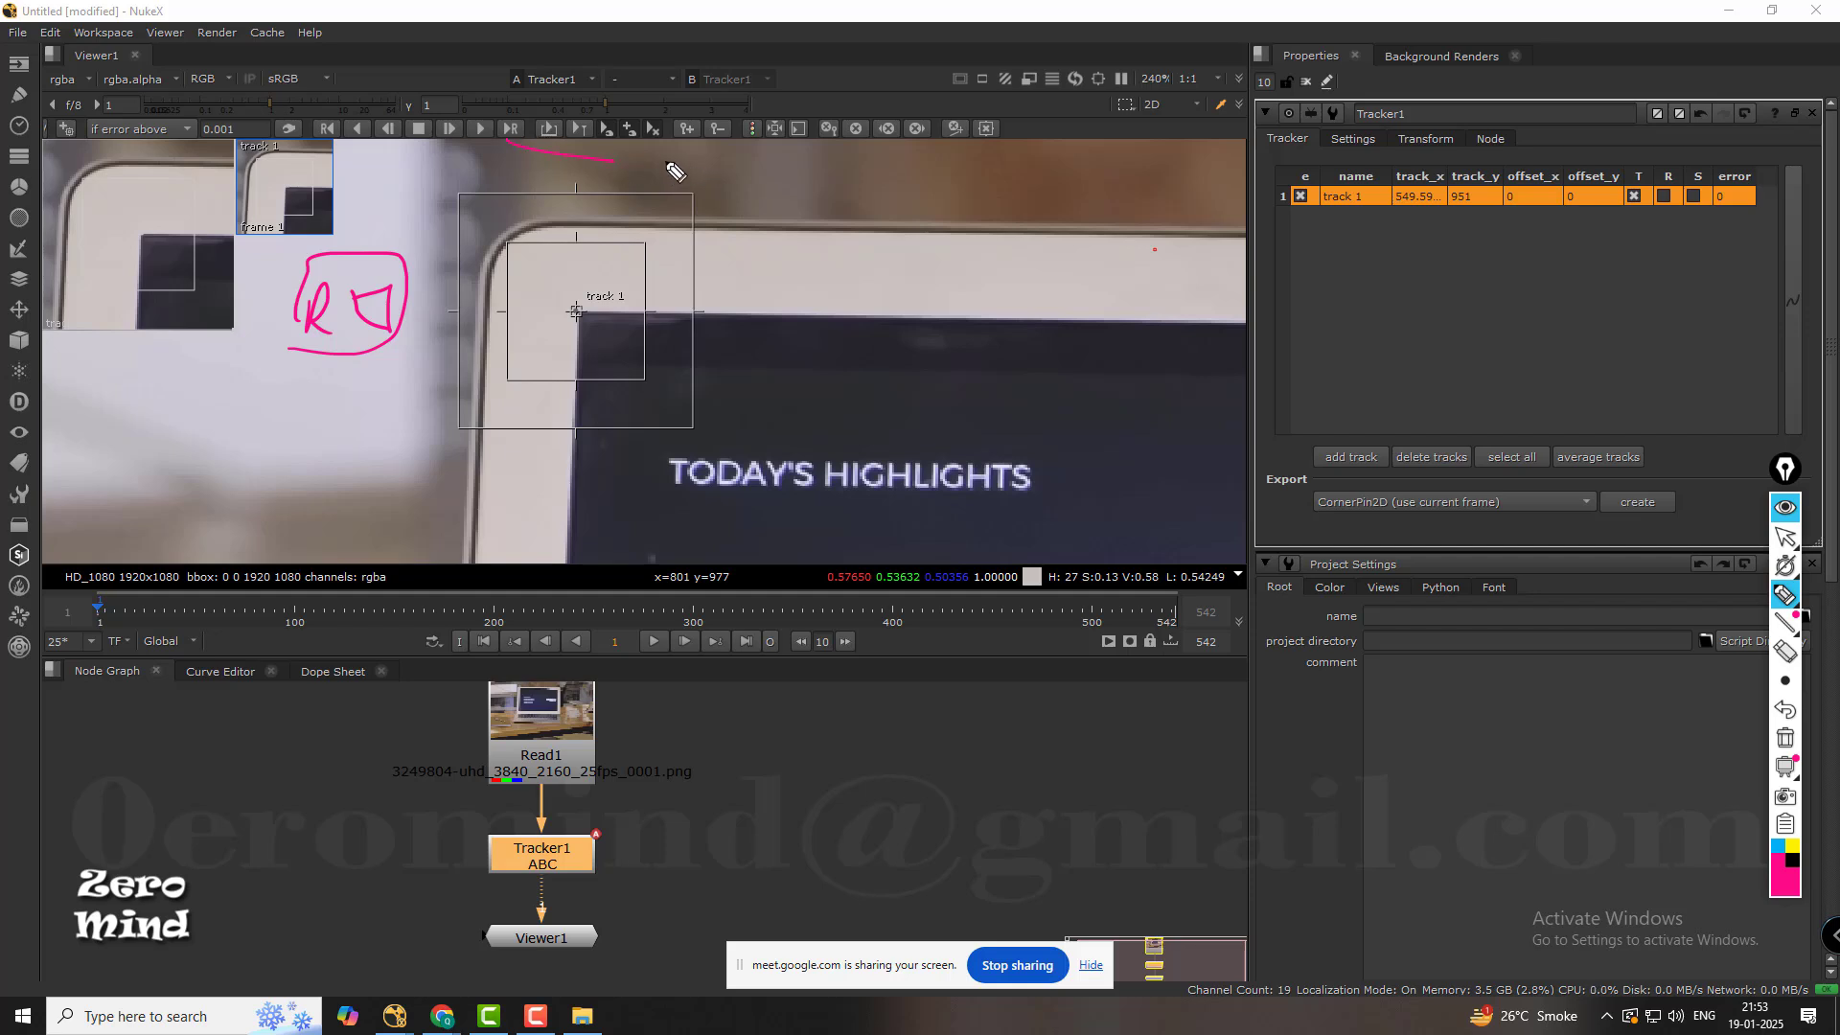
pyautogui.moveTo(657, 151); pyautogui.dragTo(650, 180)
pyautogui.moveTo(706, 158)
pyautogui.mouseDown()
pyautogui.moveTo(705, 190)
pyautogui.moveTo(730, 184)
pyautogui.mouseUp()
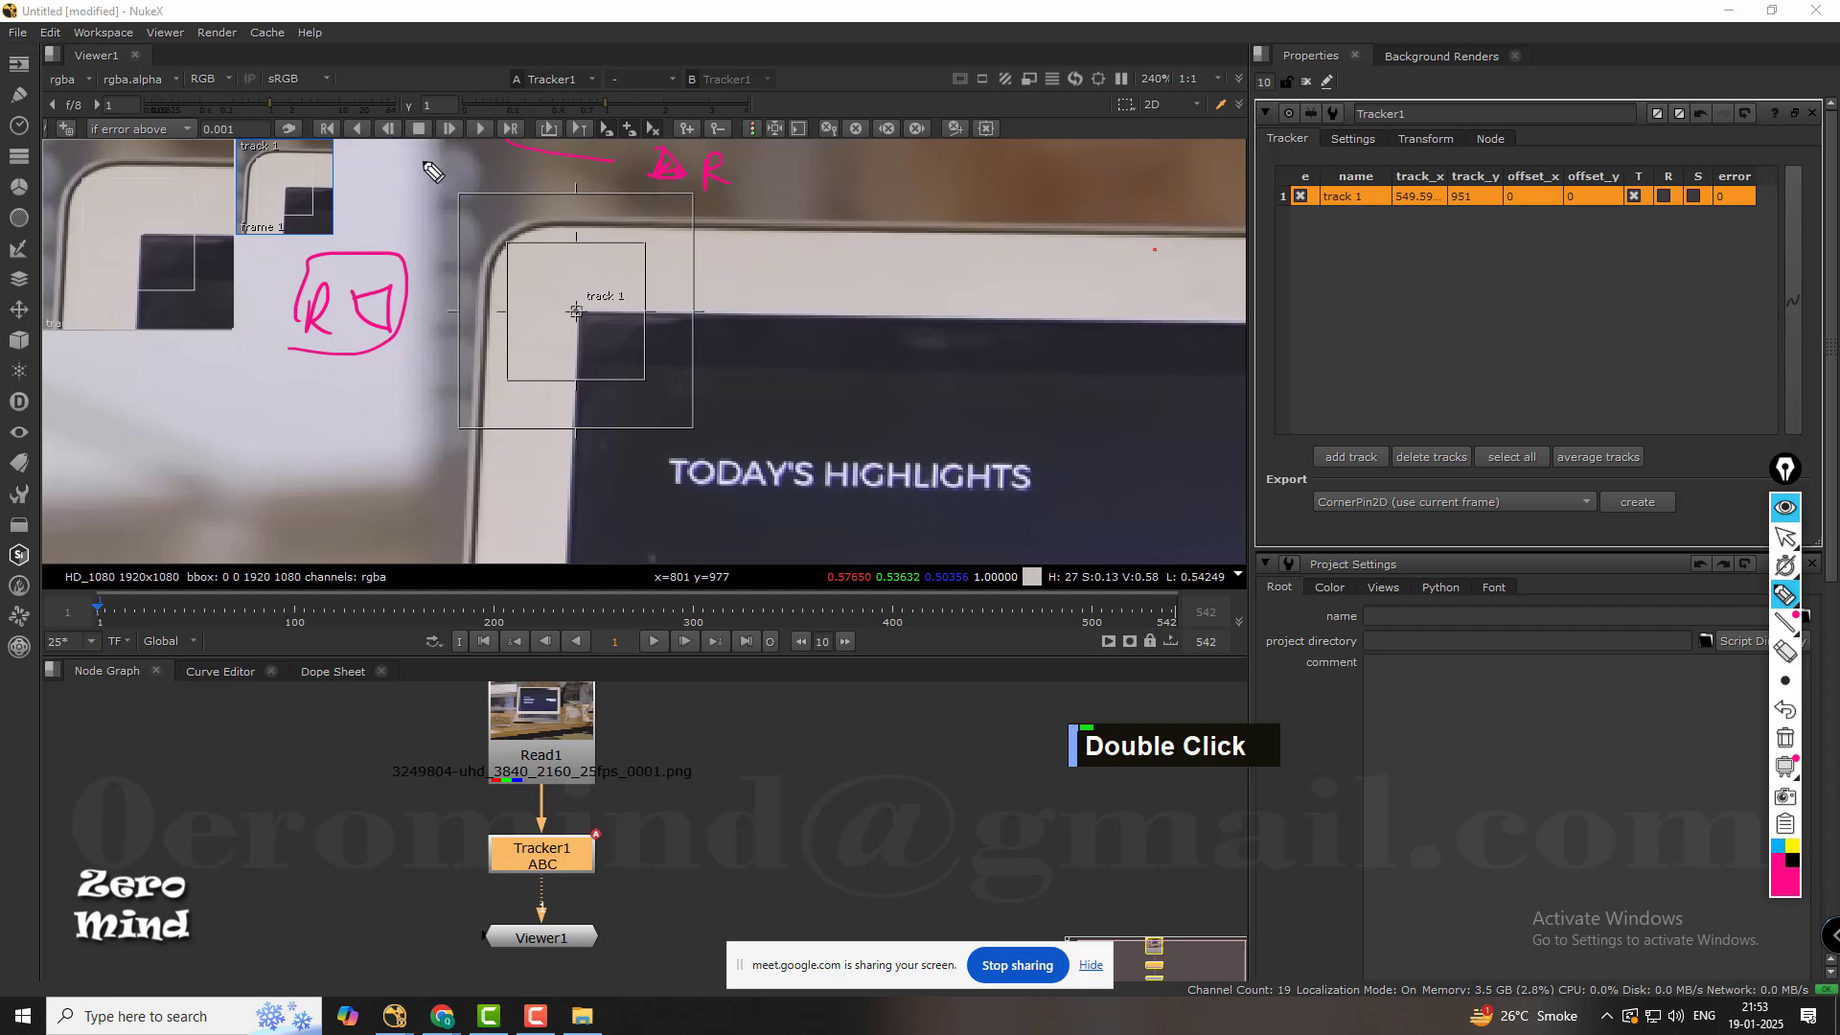
pyautogui.moveTo(425, 163)
pyautogui.mouseDown()
pyautogui.moveTo(387, 148)
pyautogui.moveTo(391, 185)
pyautogui.mouseUp()
pyautogui.moveTo(482, 129)
pyautogui.mouseDown()
pyautogui.moveTo(510, 196)
pyautogui.moveTo(579, 190)
pyautogui.mouseUp()
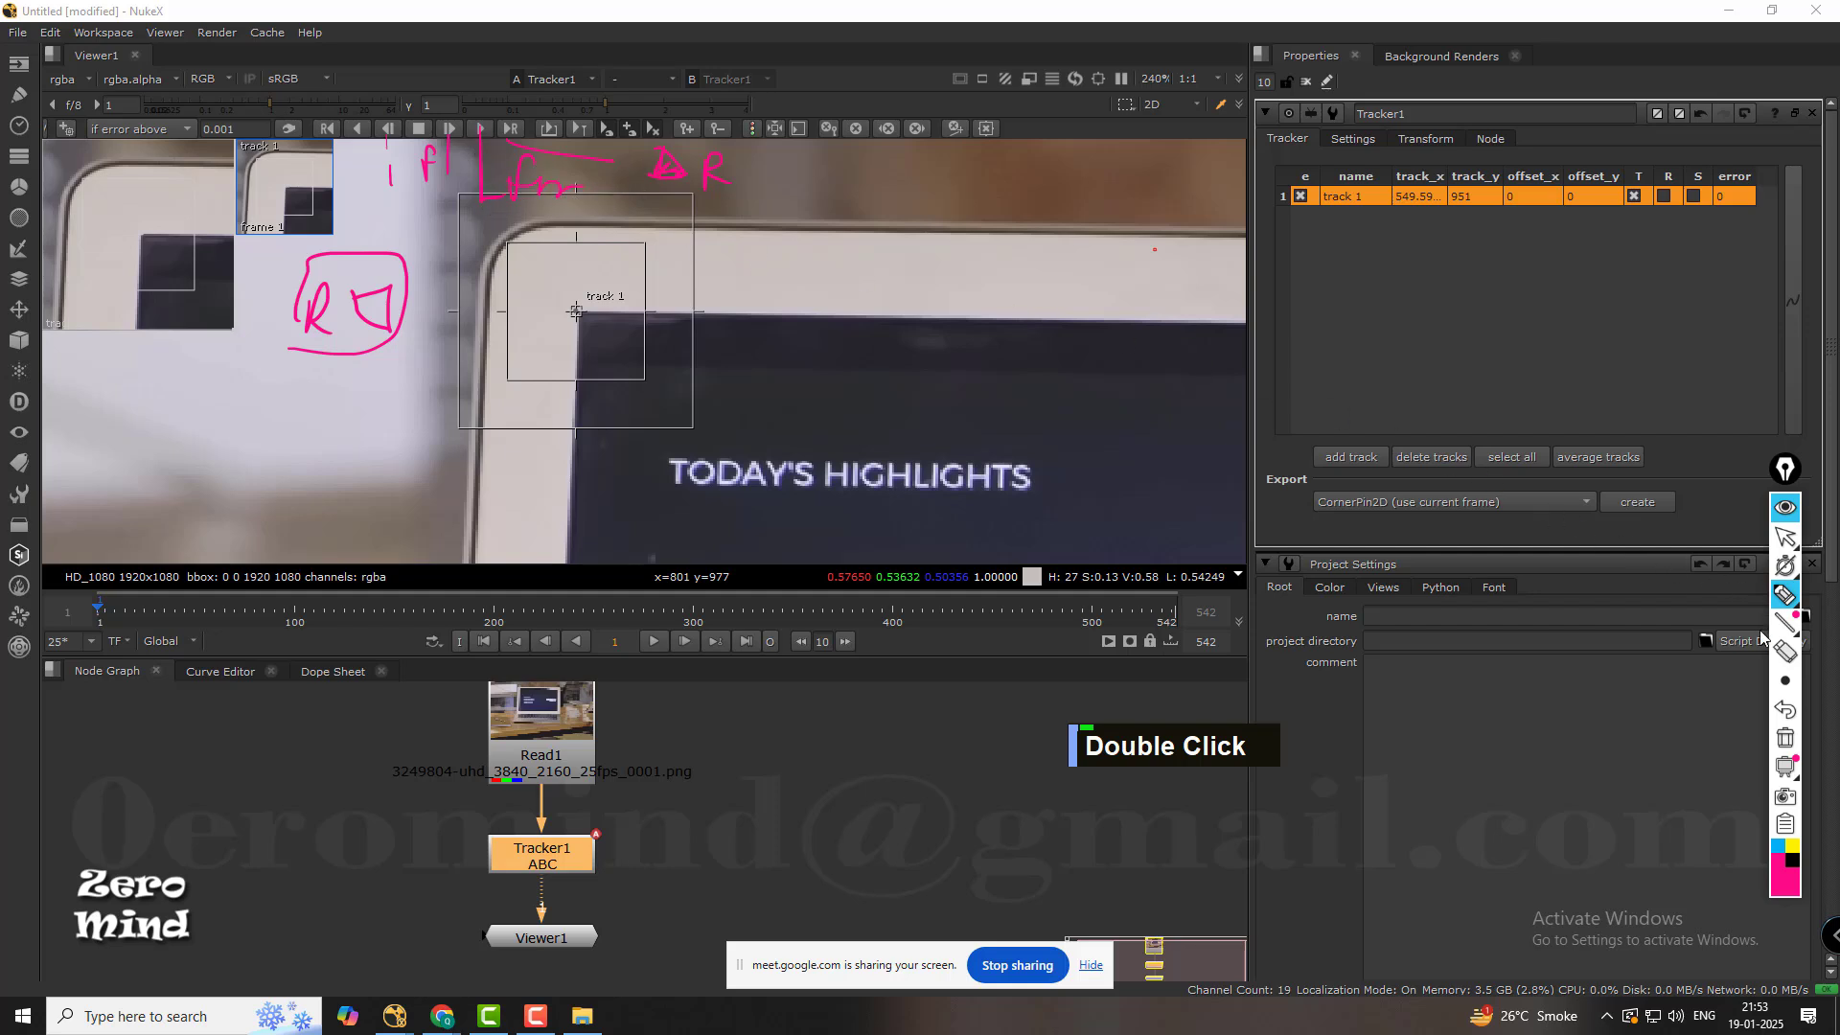
# Erase the pink tracking-direction sketches from the viewer.
pyautogui.click(1784, 651)
pyautogui.moveTo(711, 185)
pyautogui.mouseDown()
pyautogui.moveTo(537, 173)
pyautogui.moveTo(526, 153)
pyautogui.moveTo(388, 163)
pyautogui.mouseUp()
pyautogui.moveTo(331, 285); pyautogui.dragTo(345, 352)
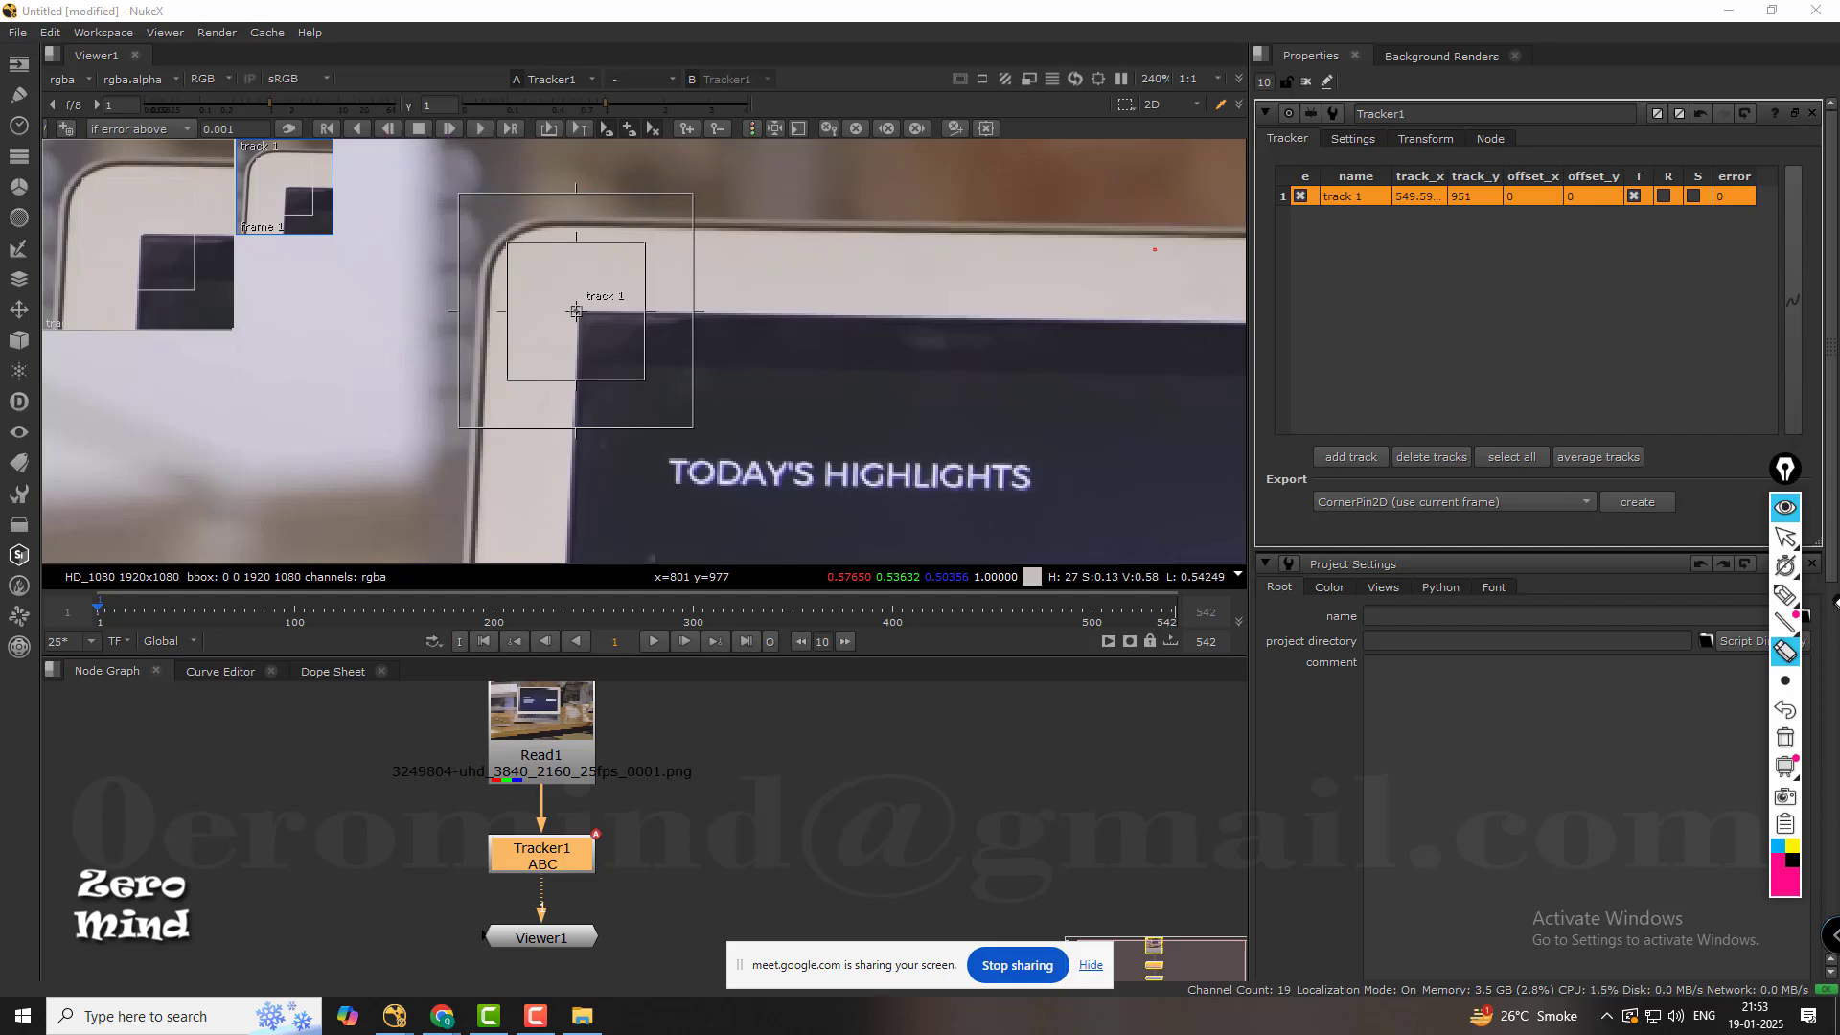
# Leave drawing mode and track track 1 forward one frame at a time to frame 3.
pyautogui.click(1785, 537)
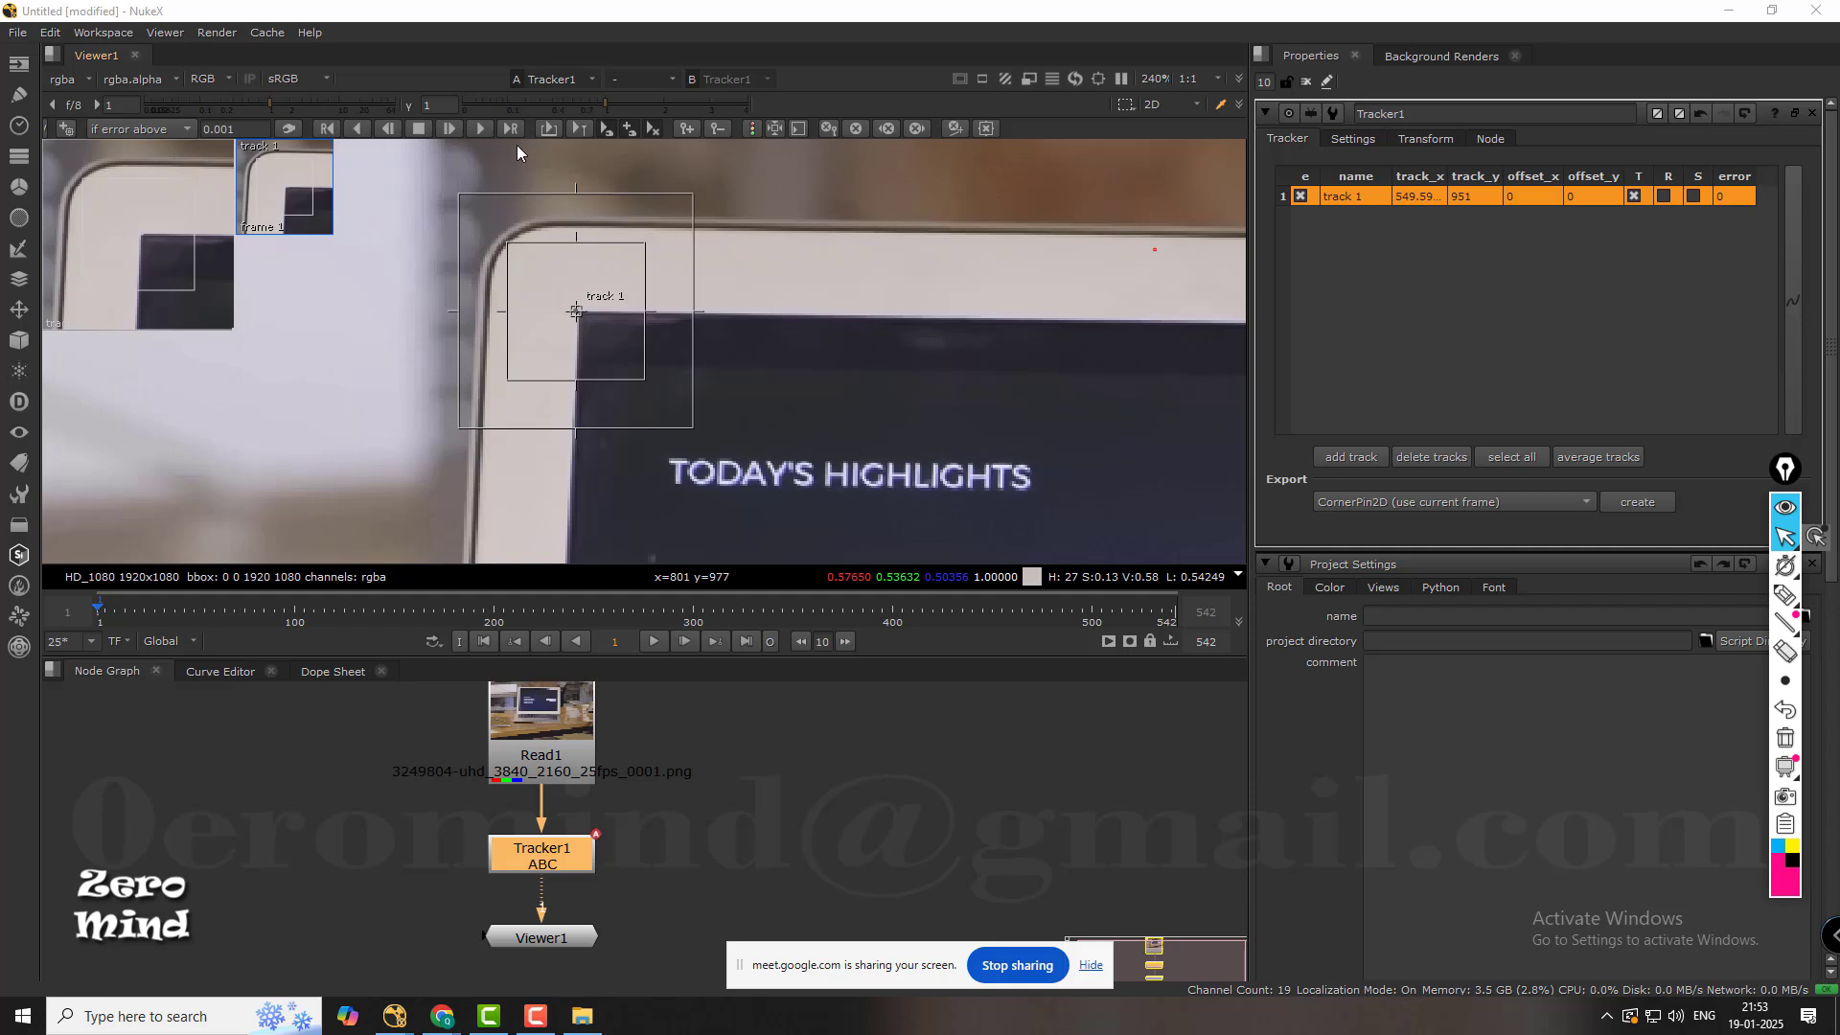
pyautogui.click(447, 129)
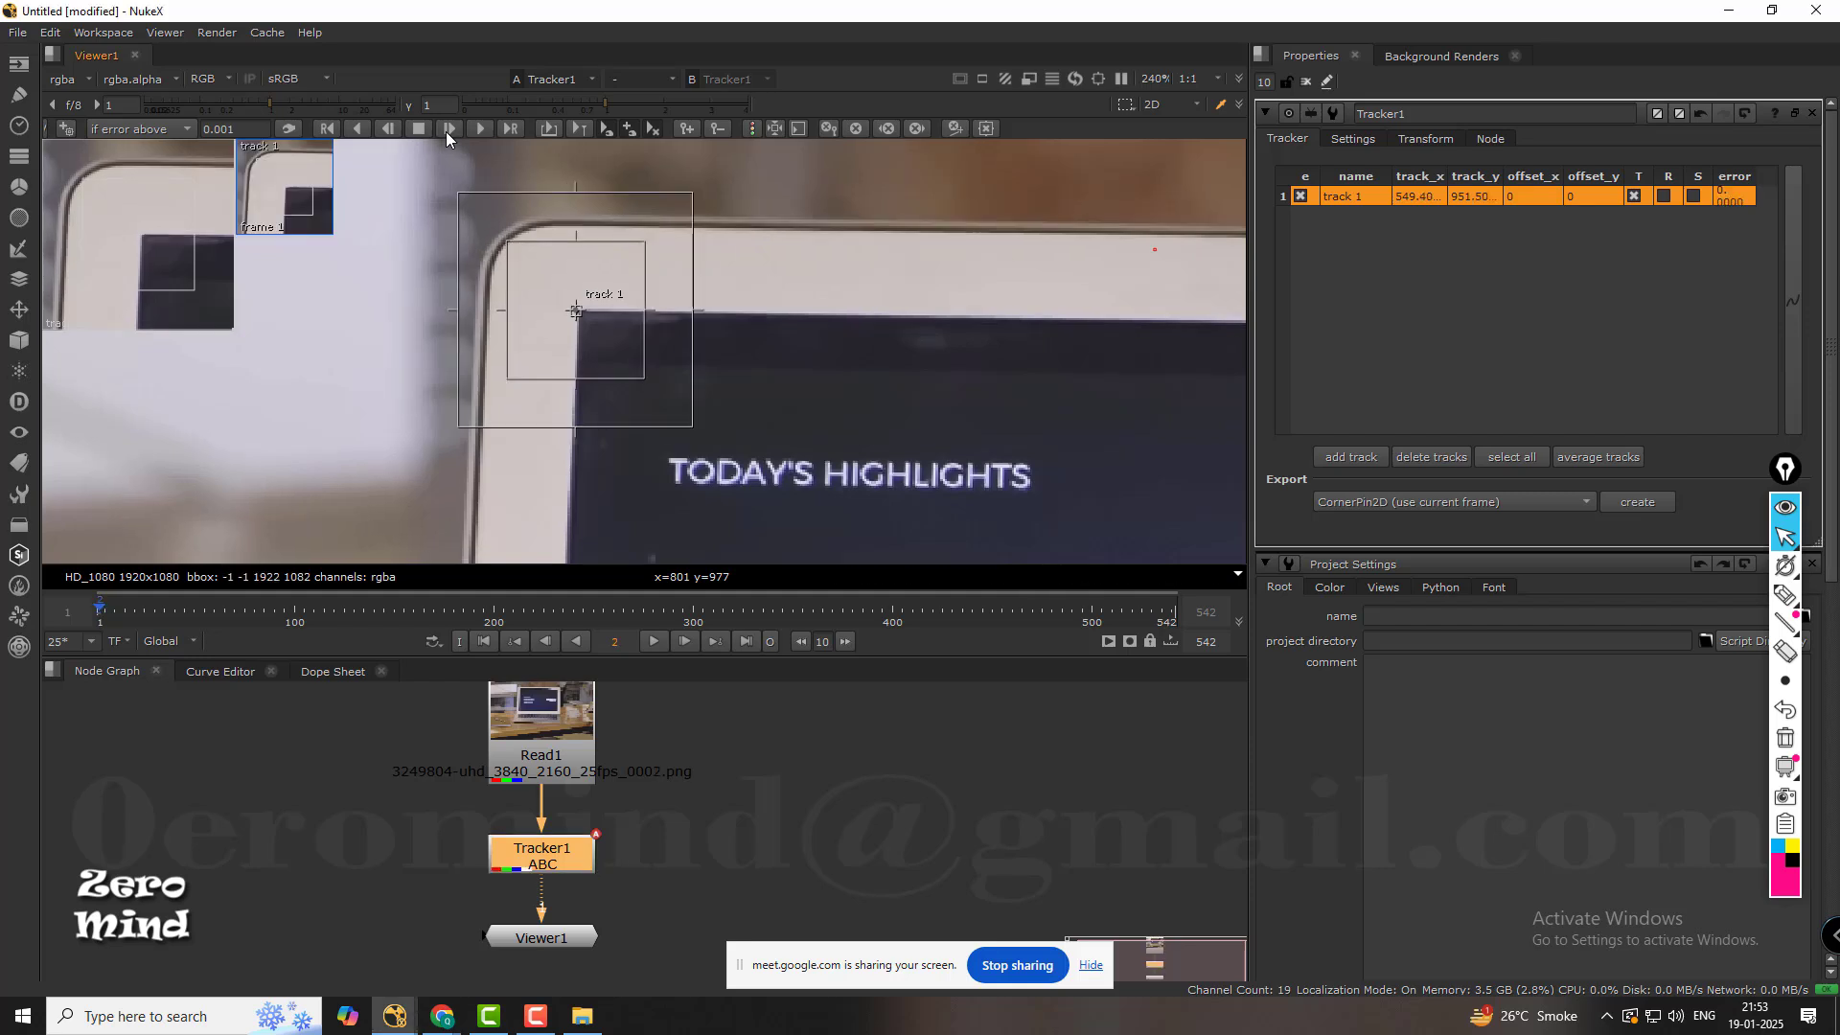
pyautogui.click(448, 129)
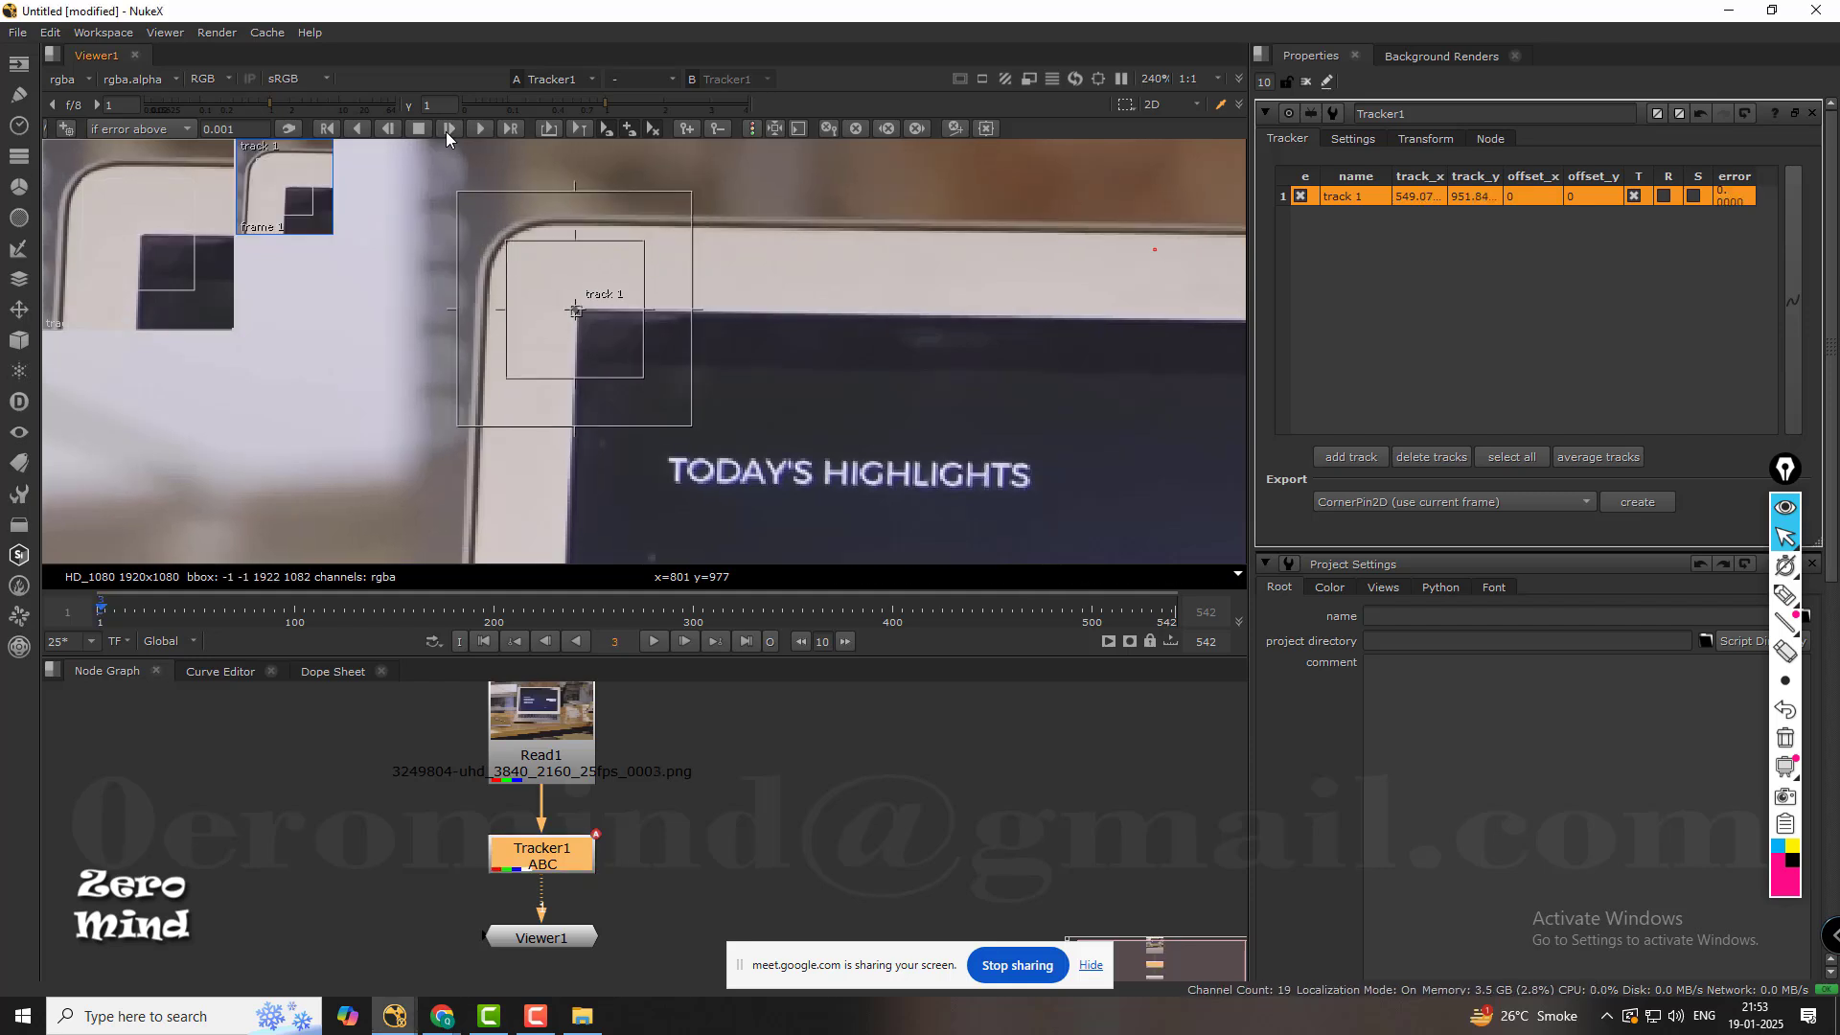
# Continue tracking track 1 forward one frame at a time from frame 3 to frame 32.
pyautogui.click(447, 129)
pyautogui.click(448, 129)
pyautogui.click(447, 130)
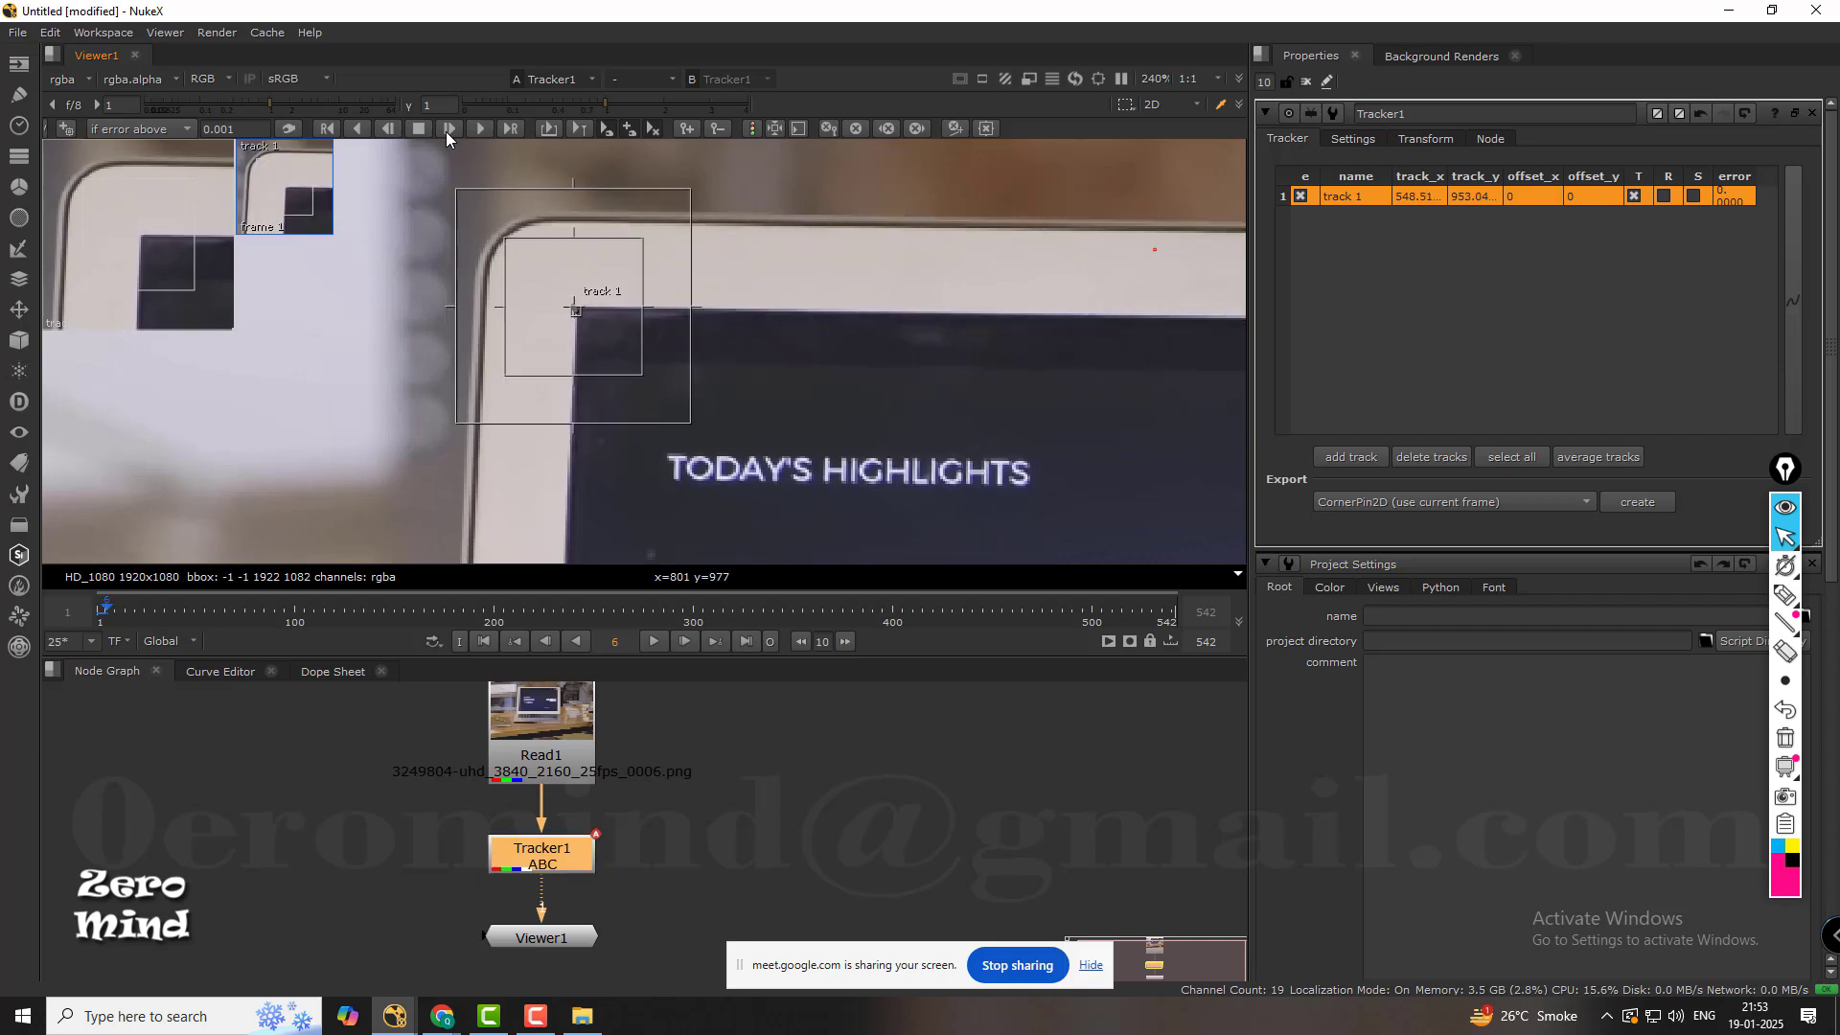
pyautogui.doubleClick(447, 130)
pyautogui.doubleClick(448, 129)
pyautogui.click(447, 129)
pyautogui.doubleClick(447, 130)
pyautogui.doubleClick(448, 129)
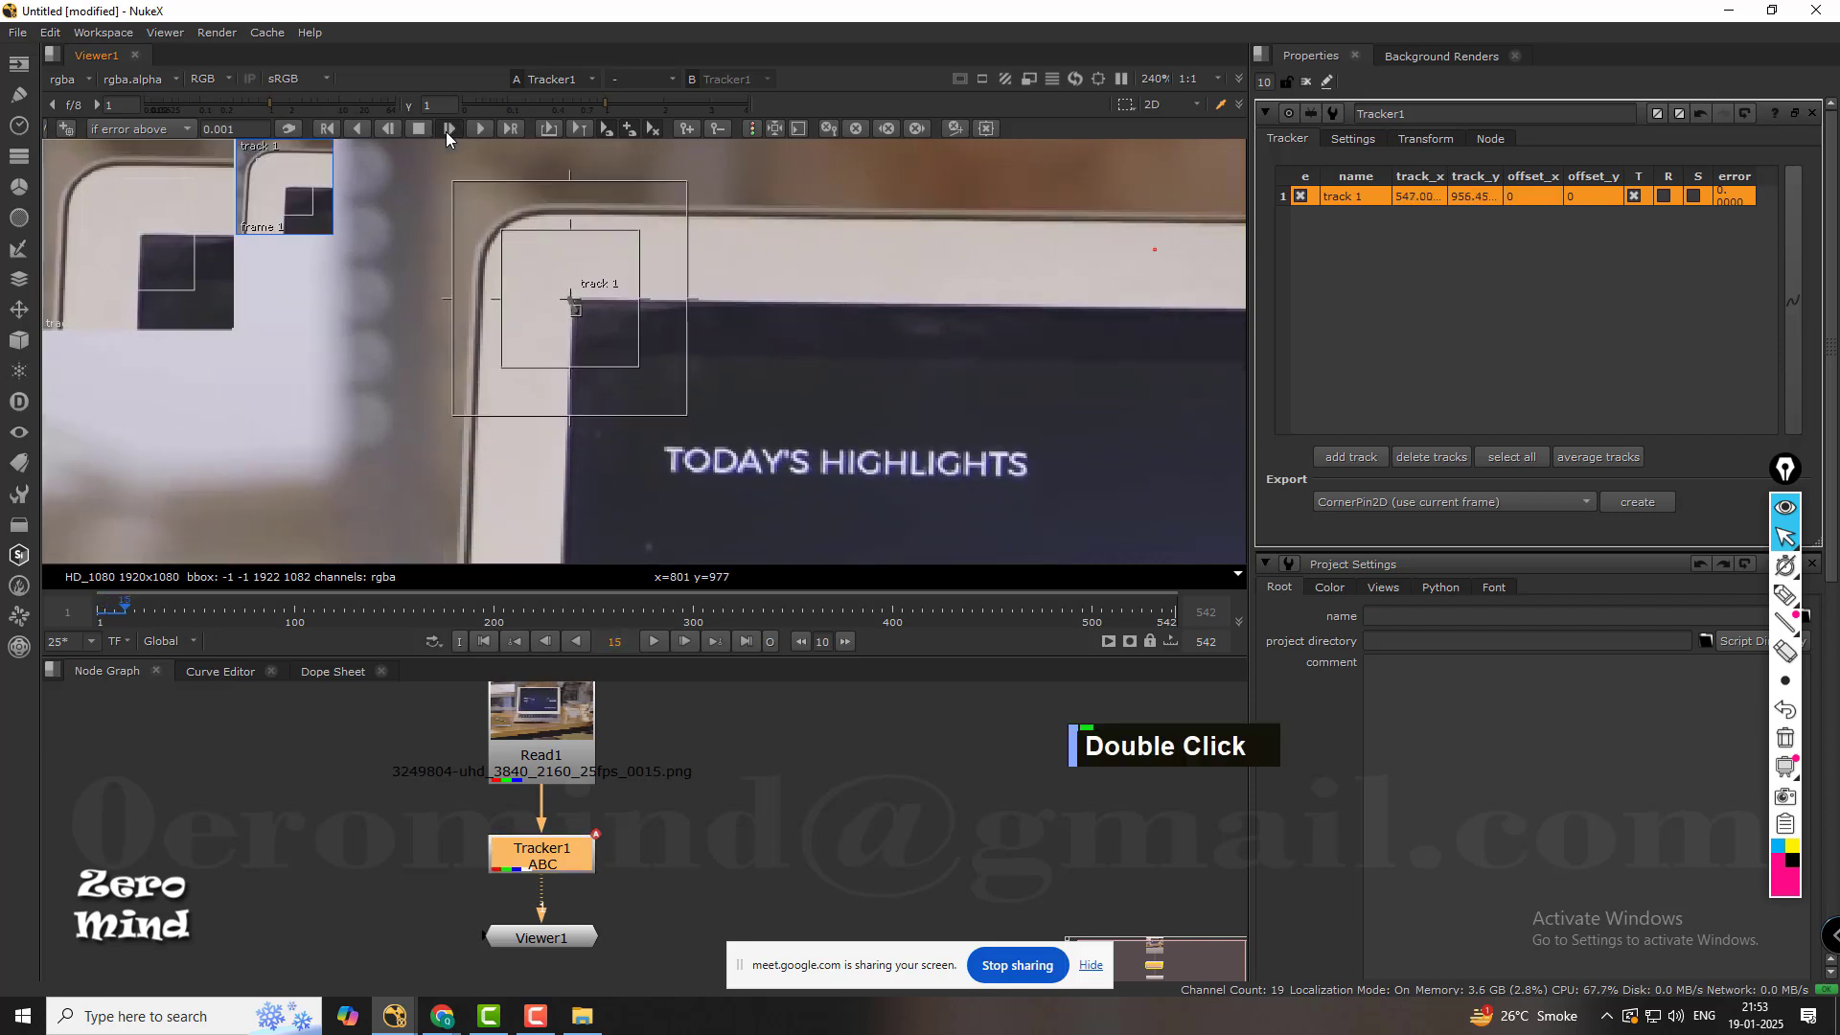
pyautogui.doubleClick(447, 130)
pyautogui.doubleClick(447, 129)
pyautogui.doubleClick(448, 129)
pyautogui.doubleClick(448, 129)
pyautogui.doubleClick(447, 129)
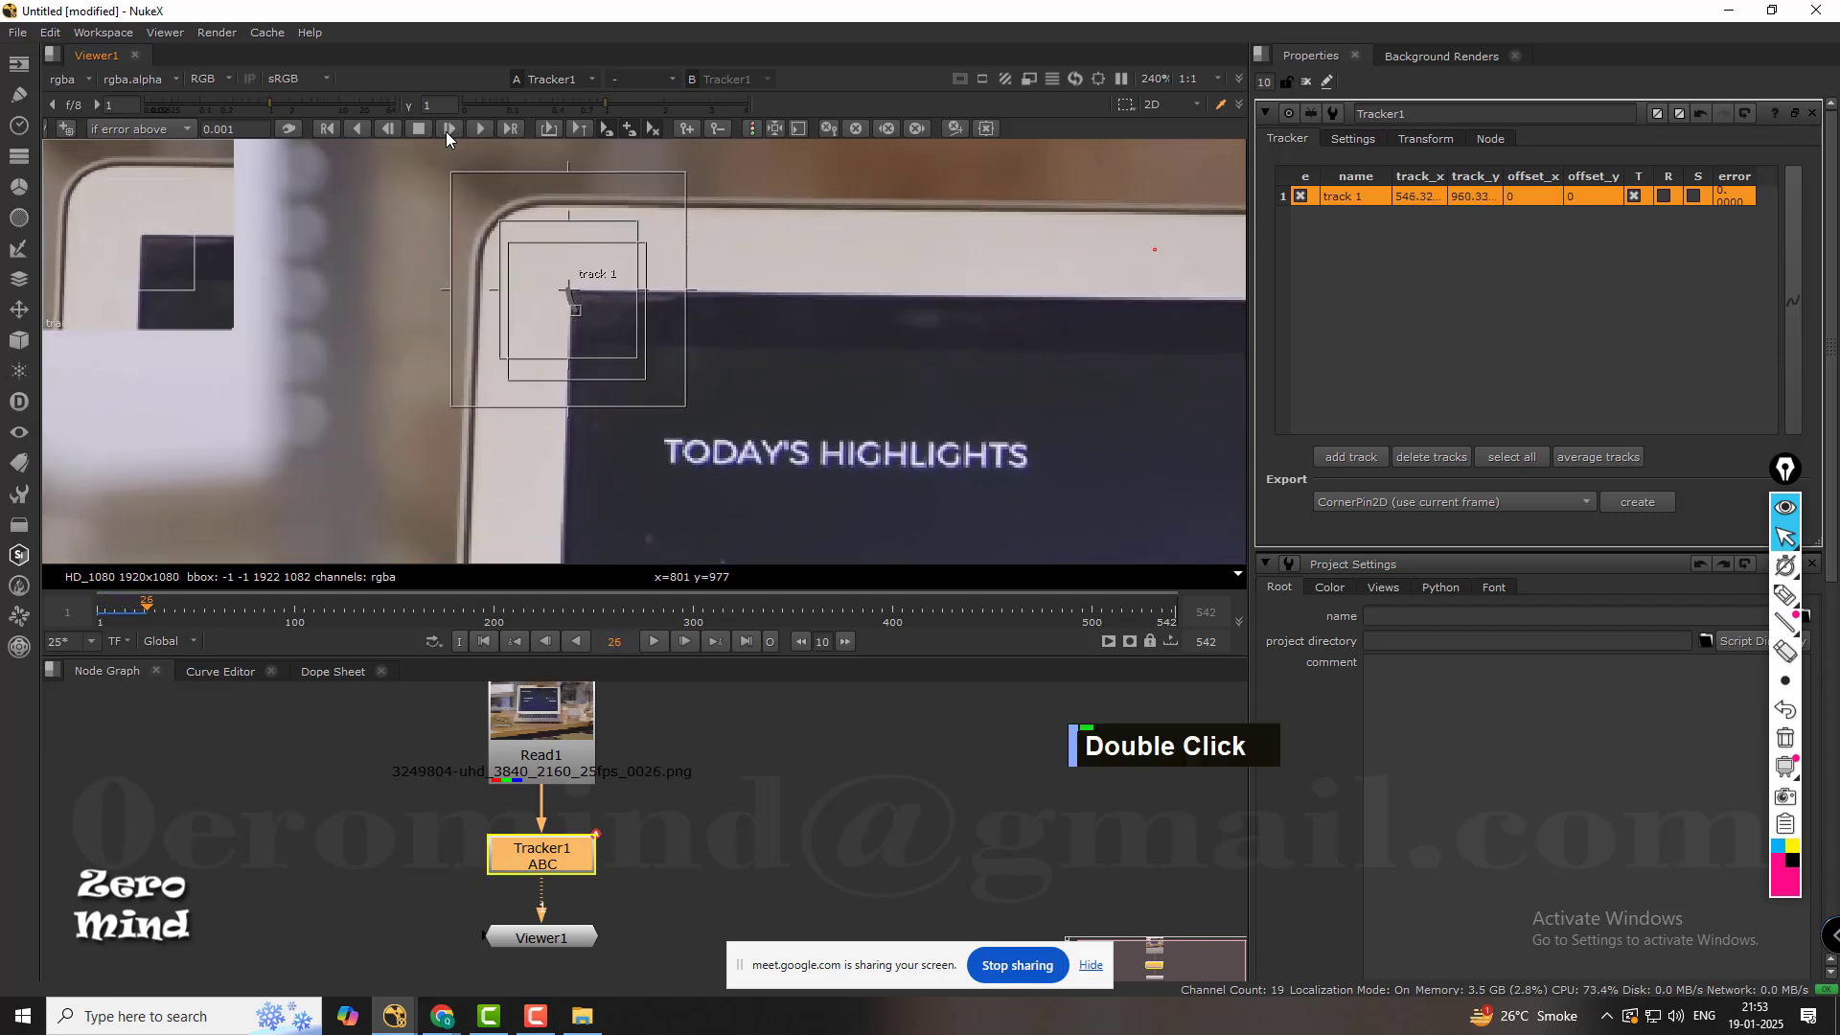
pyautogui.doubleClick(447, 129)
pyautogui.doubleClick(448, 129)
pyautogui.doubleClick(448, 129)
pyautogui.click(447, 129)
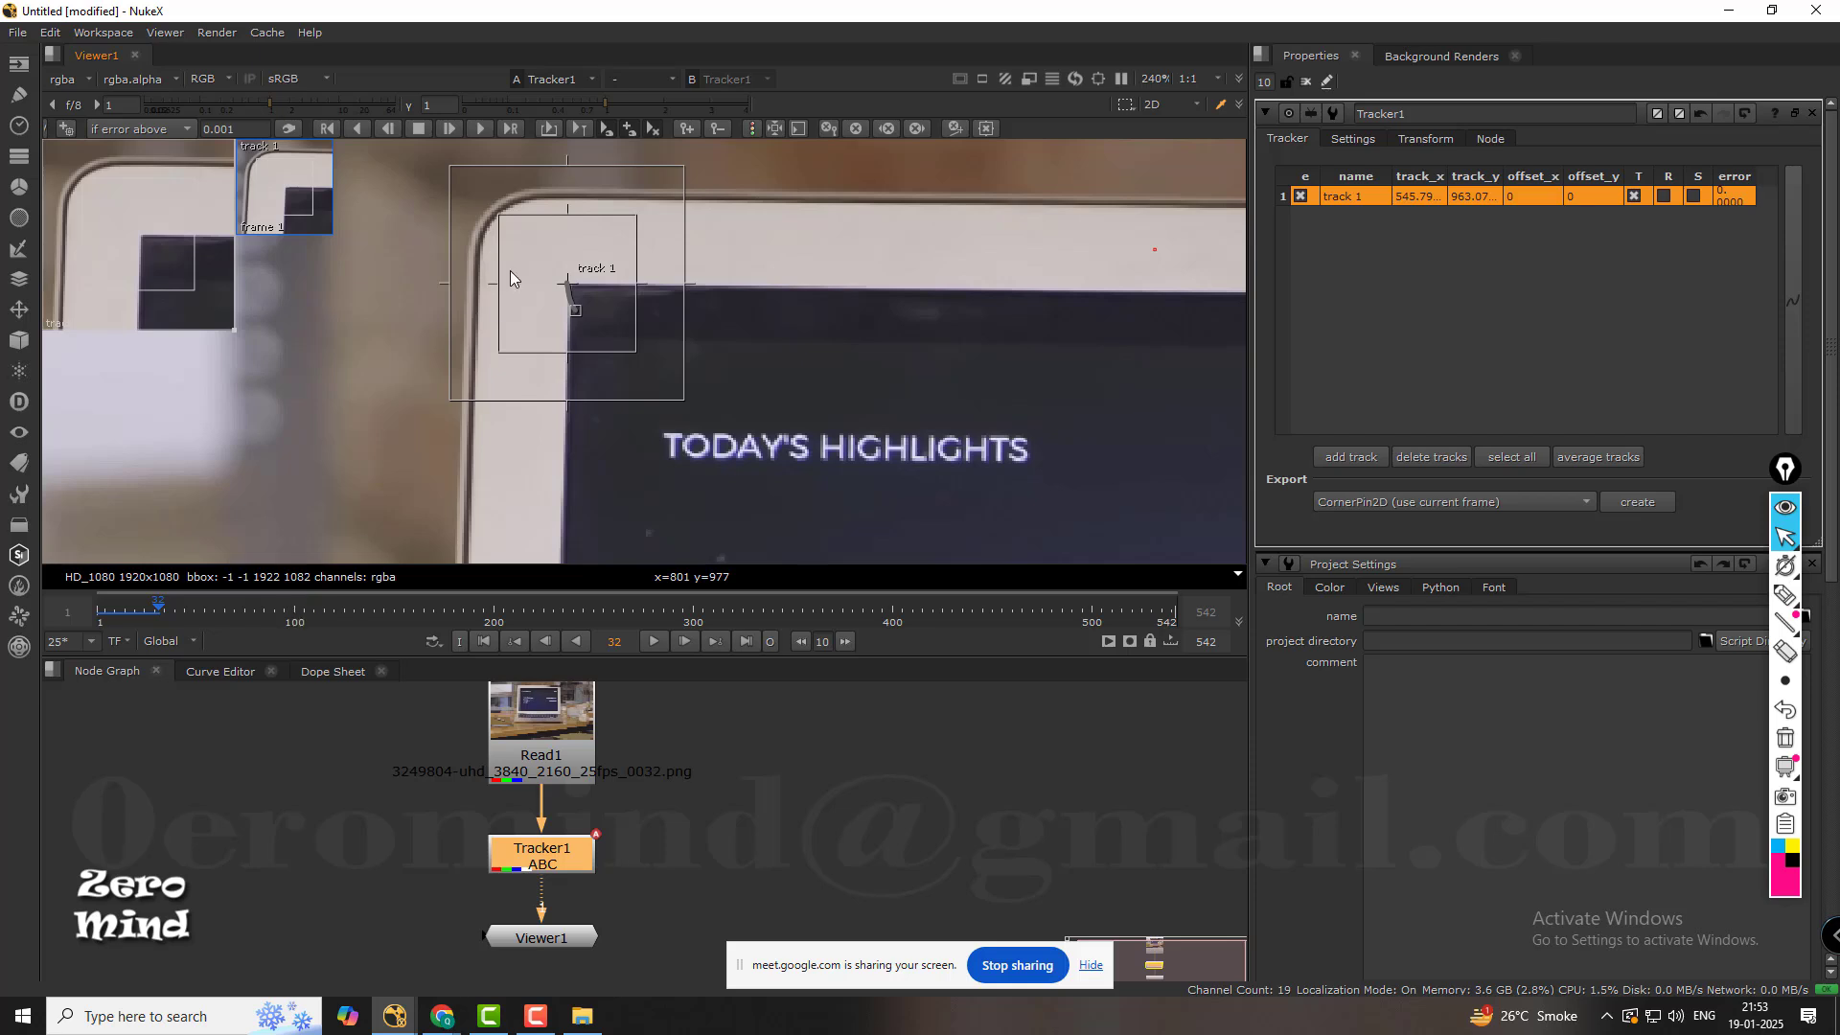
# Track track 1 forward over the frame range 32 to 100 with a step of 1.
pyautogui.click(510, 129)
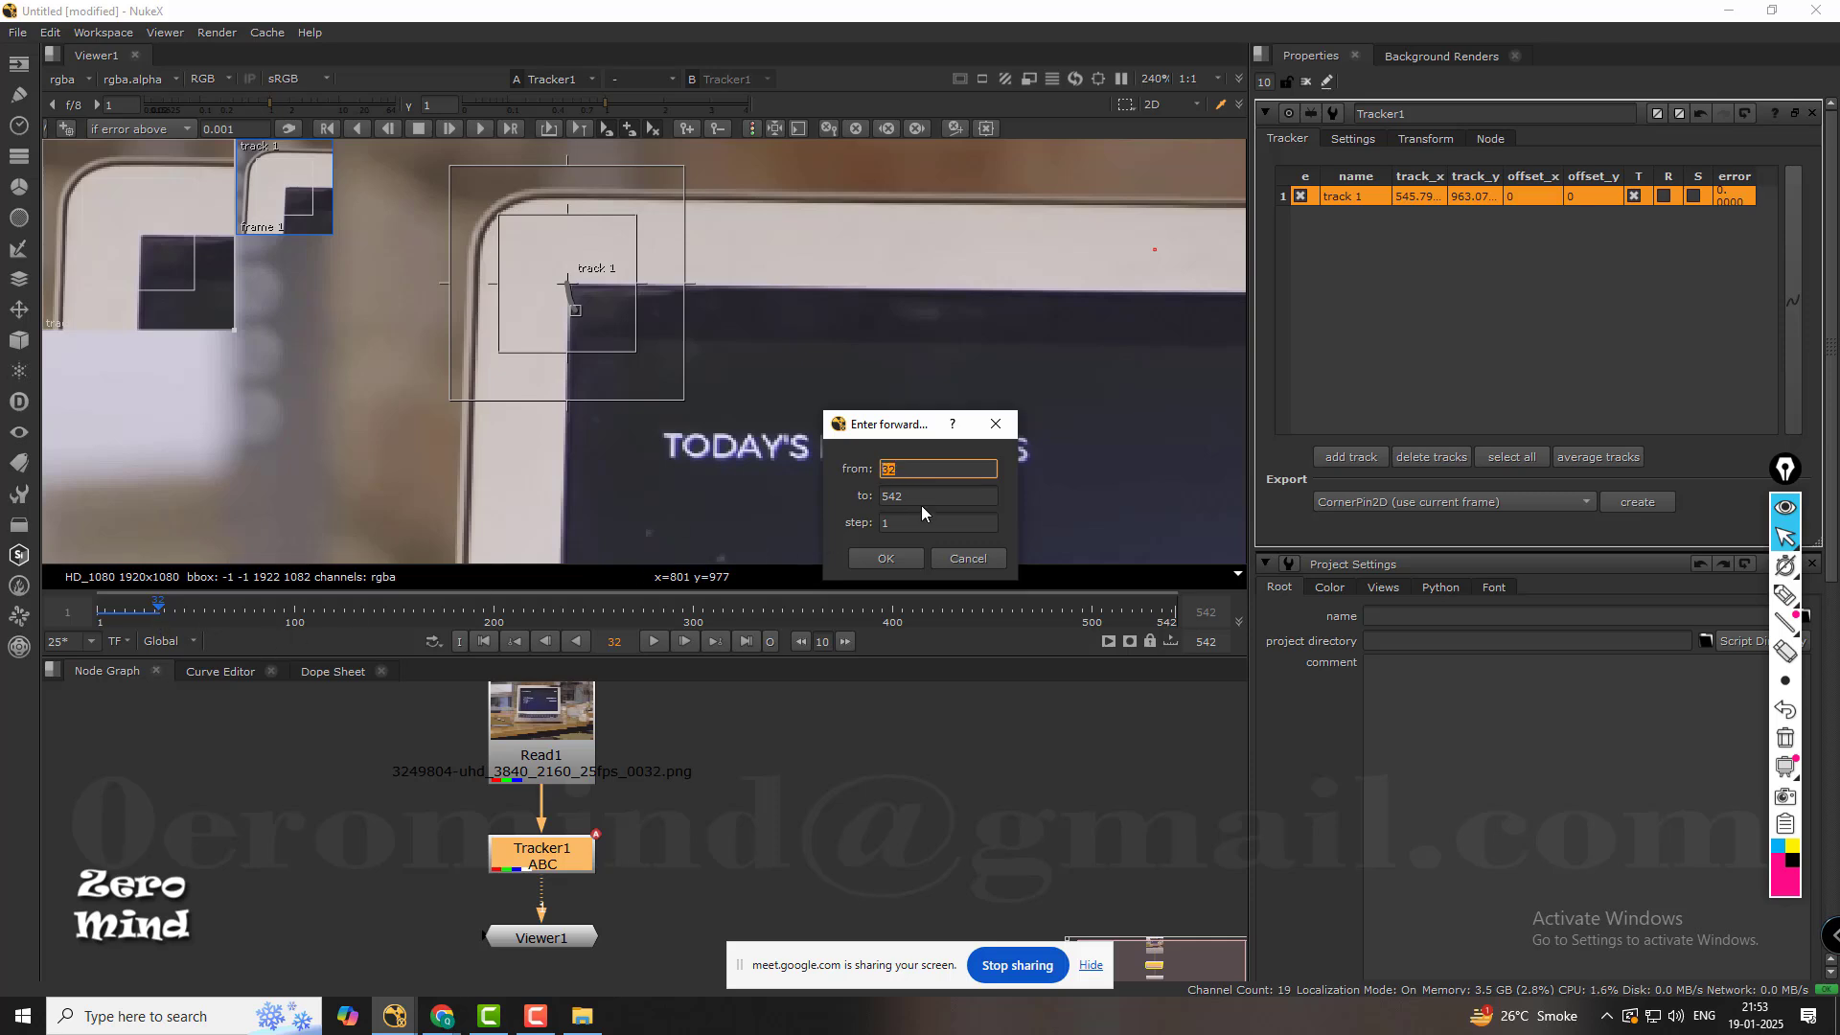
pyautogui.press('Tab')
pyautogui.write('11')
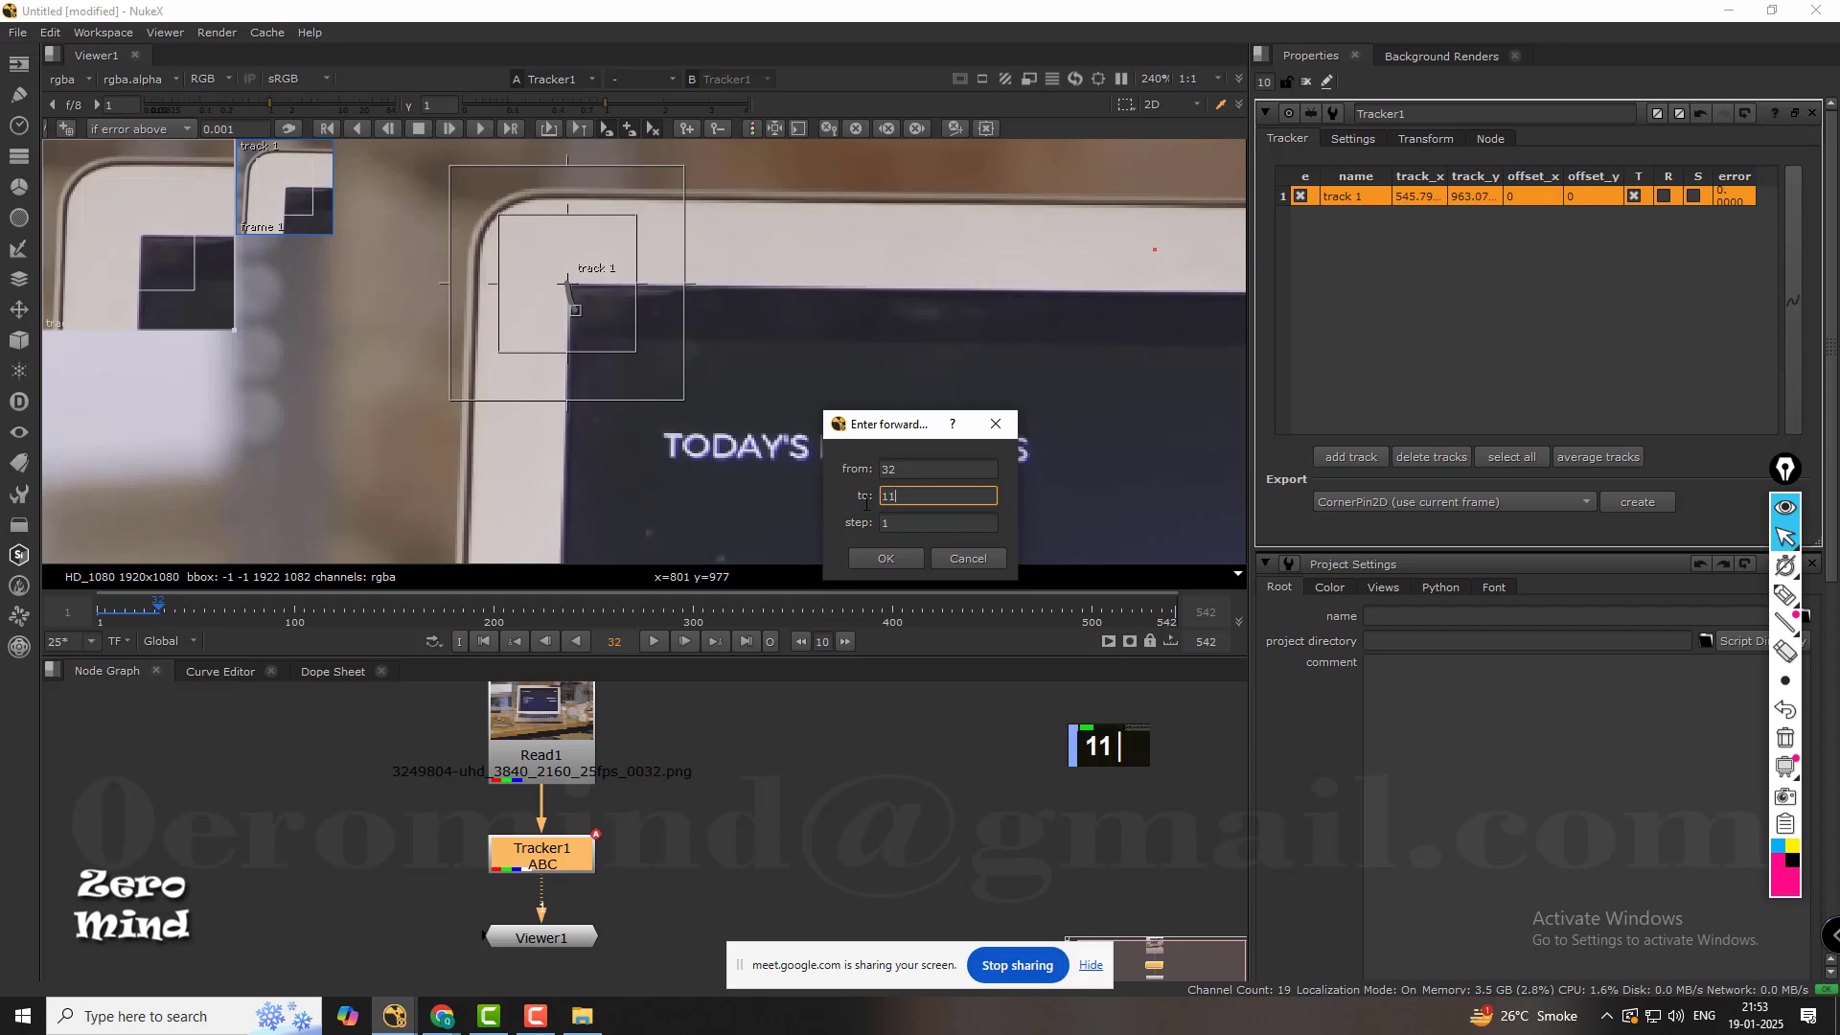
pyautogui.press('BackSpace')
pyautogui.write('00')
pyautogui.press('Tab')
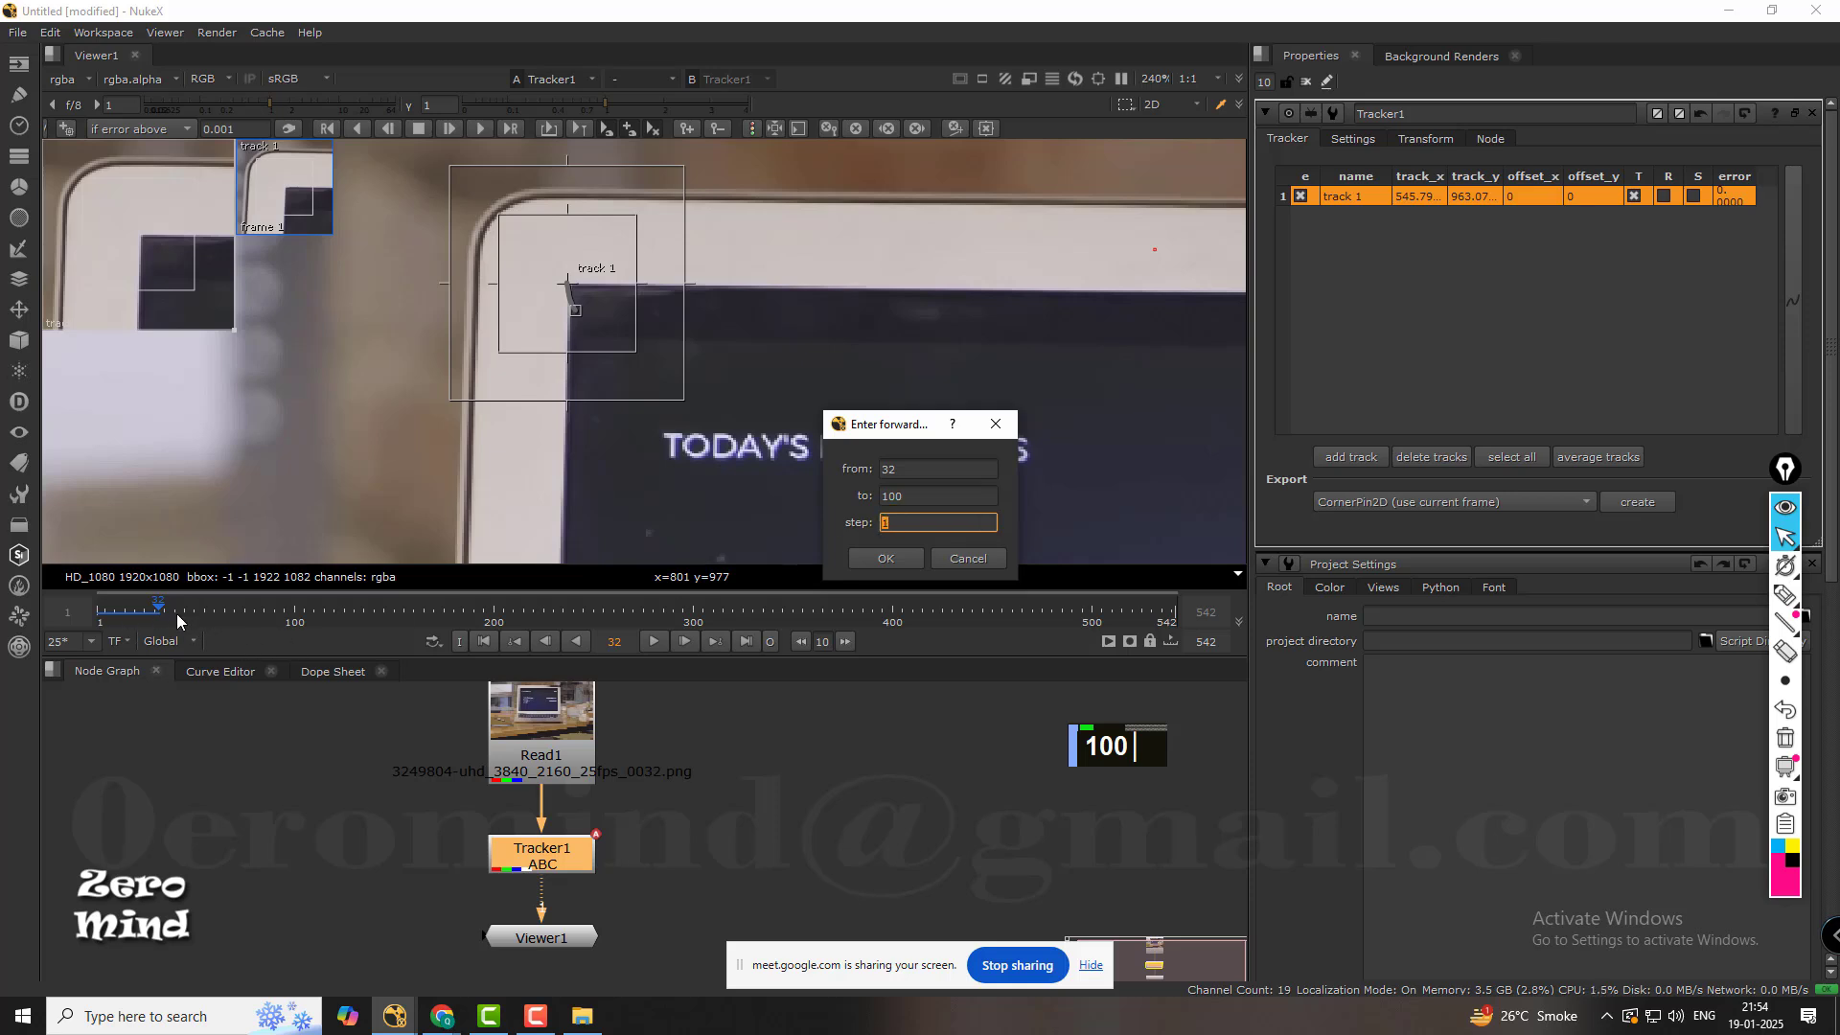
pyautogui.click(885, 558)
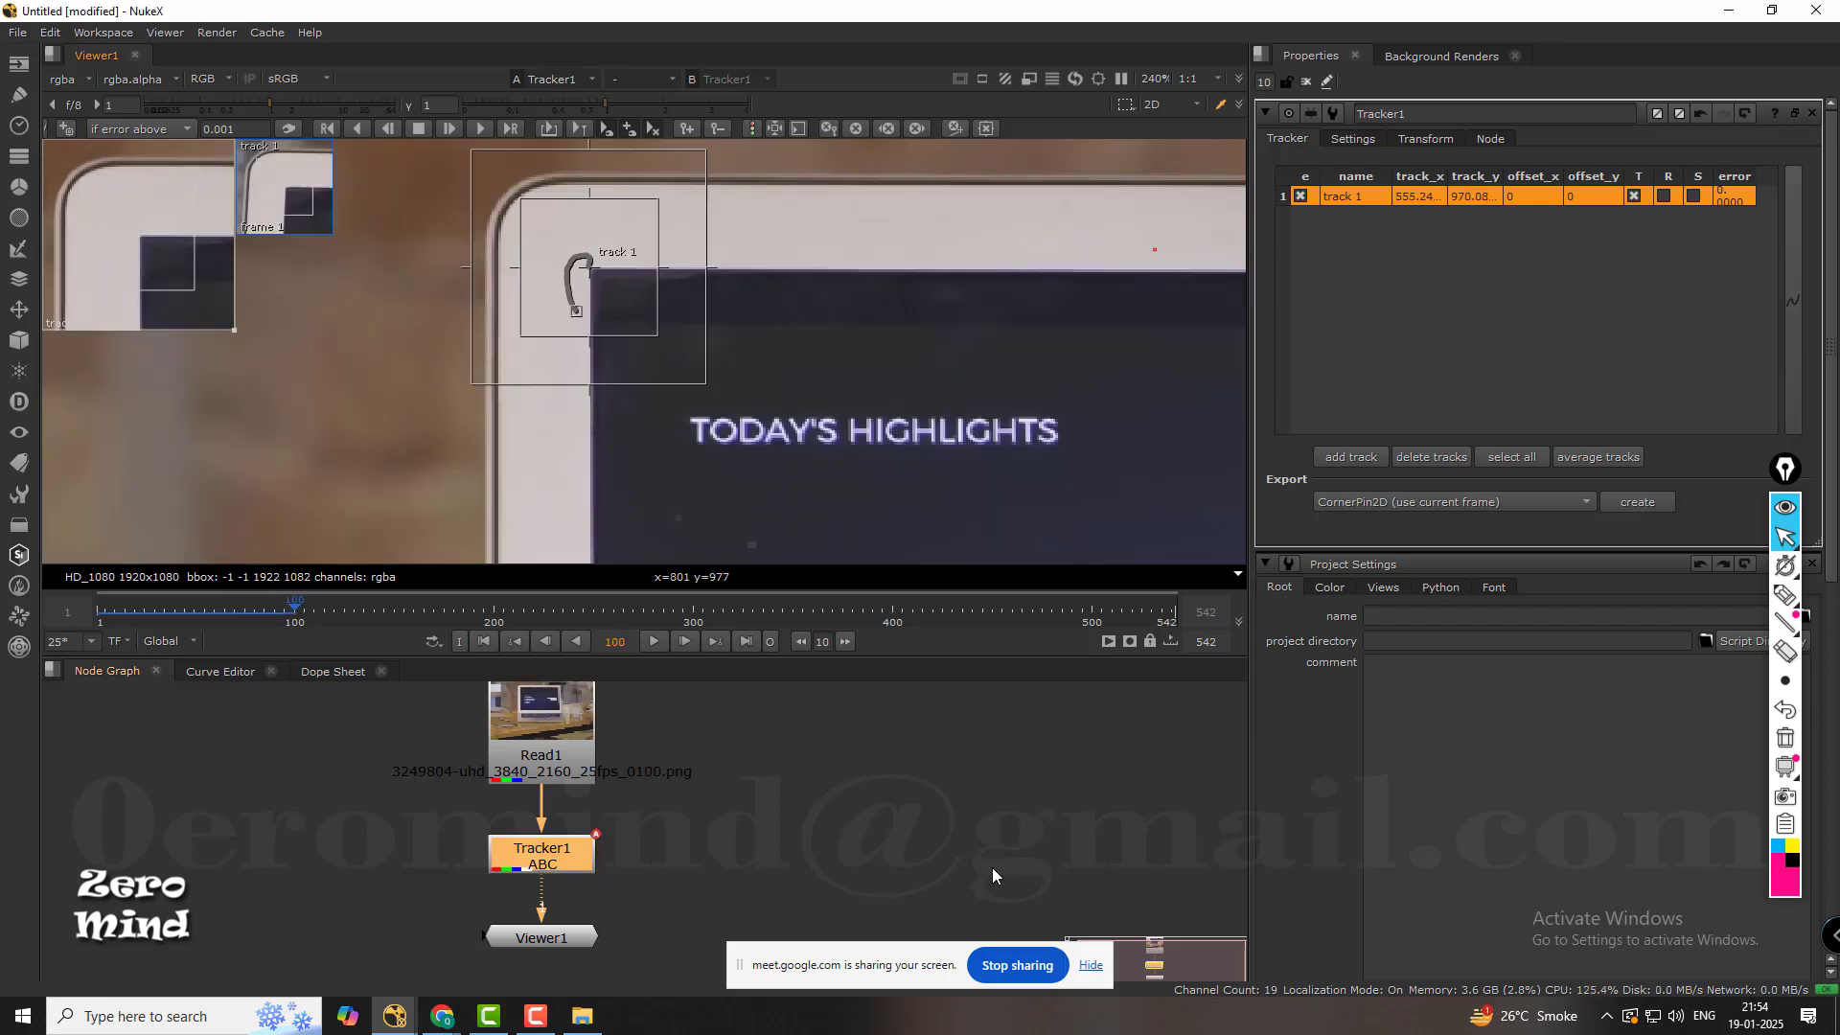
# Examine track 1's motion path around the display corner at frame 100, up close and as a whole.
pyautogui.scroll(10, 543, 244)
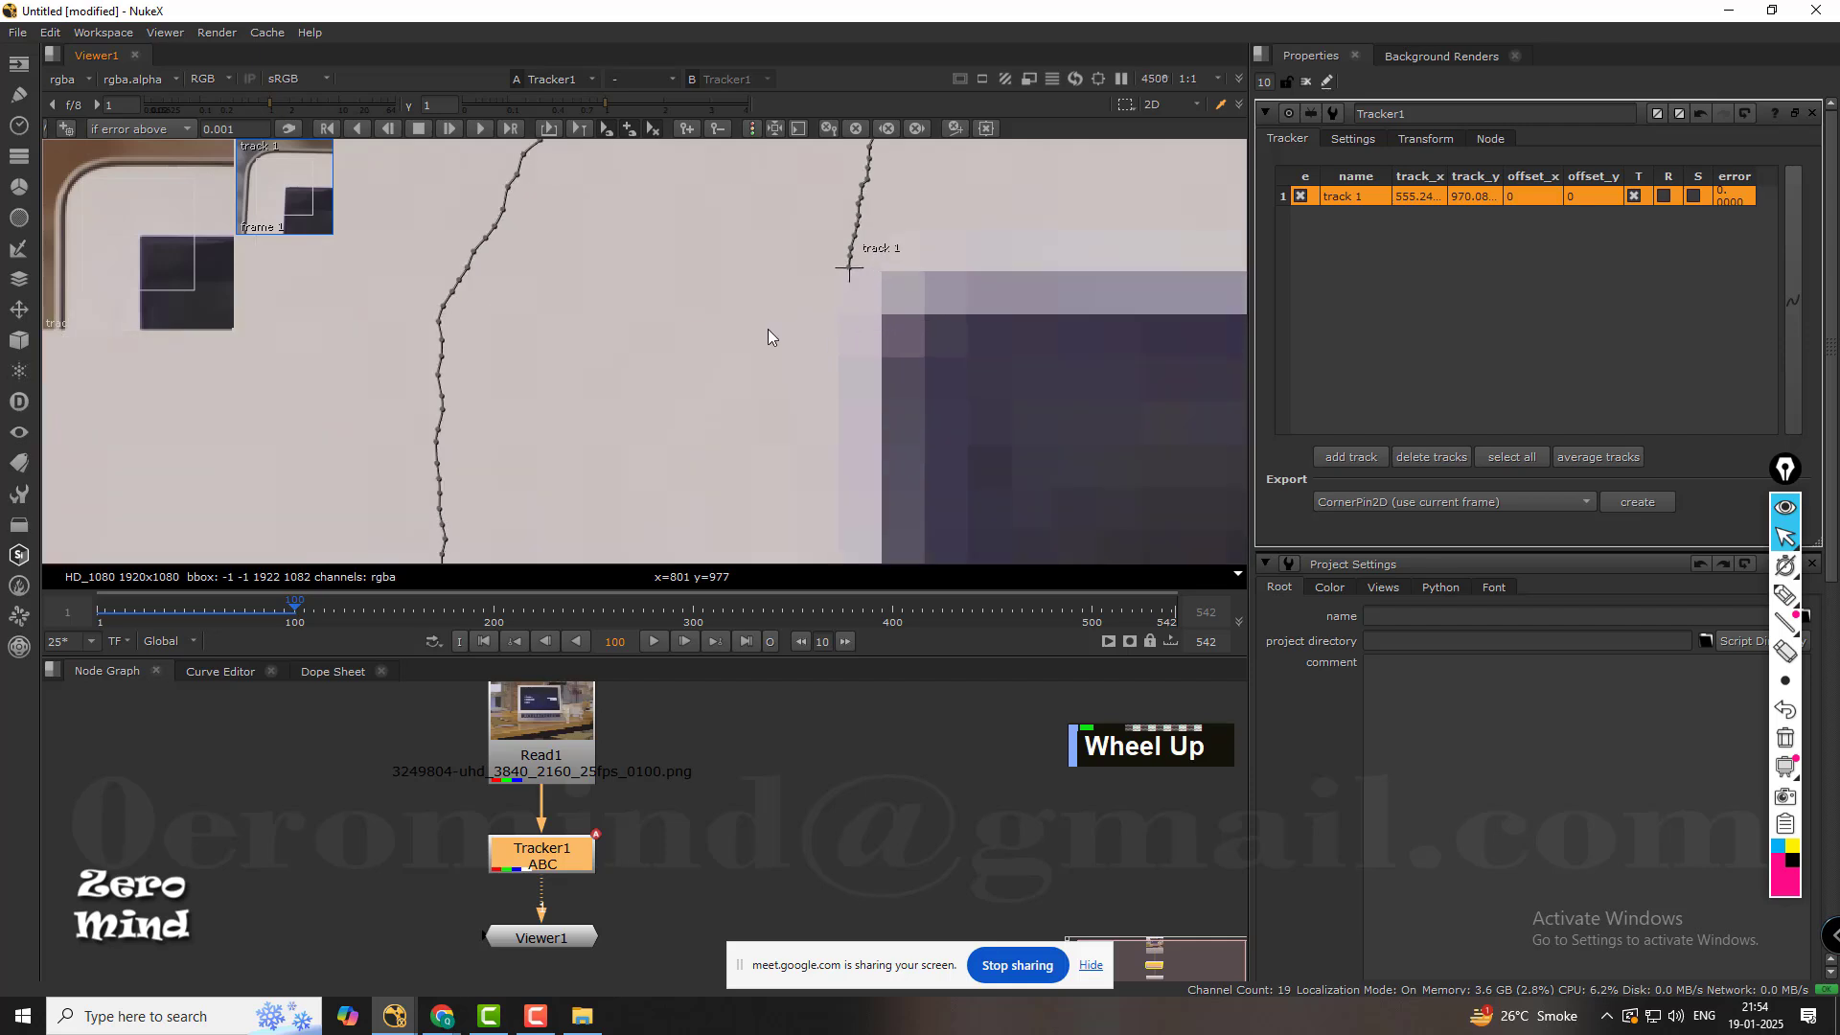
pyautogui.middleClick(859, 308)
pyautogui.moveTo(859, 309); pyautogui.dragTo(825, 487, button='middle')
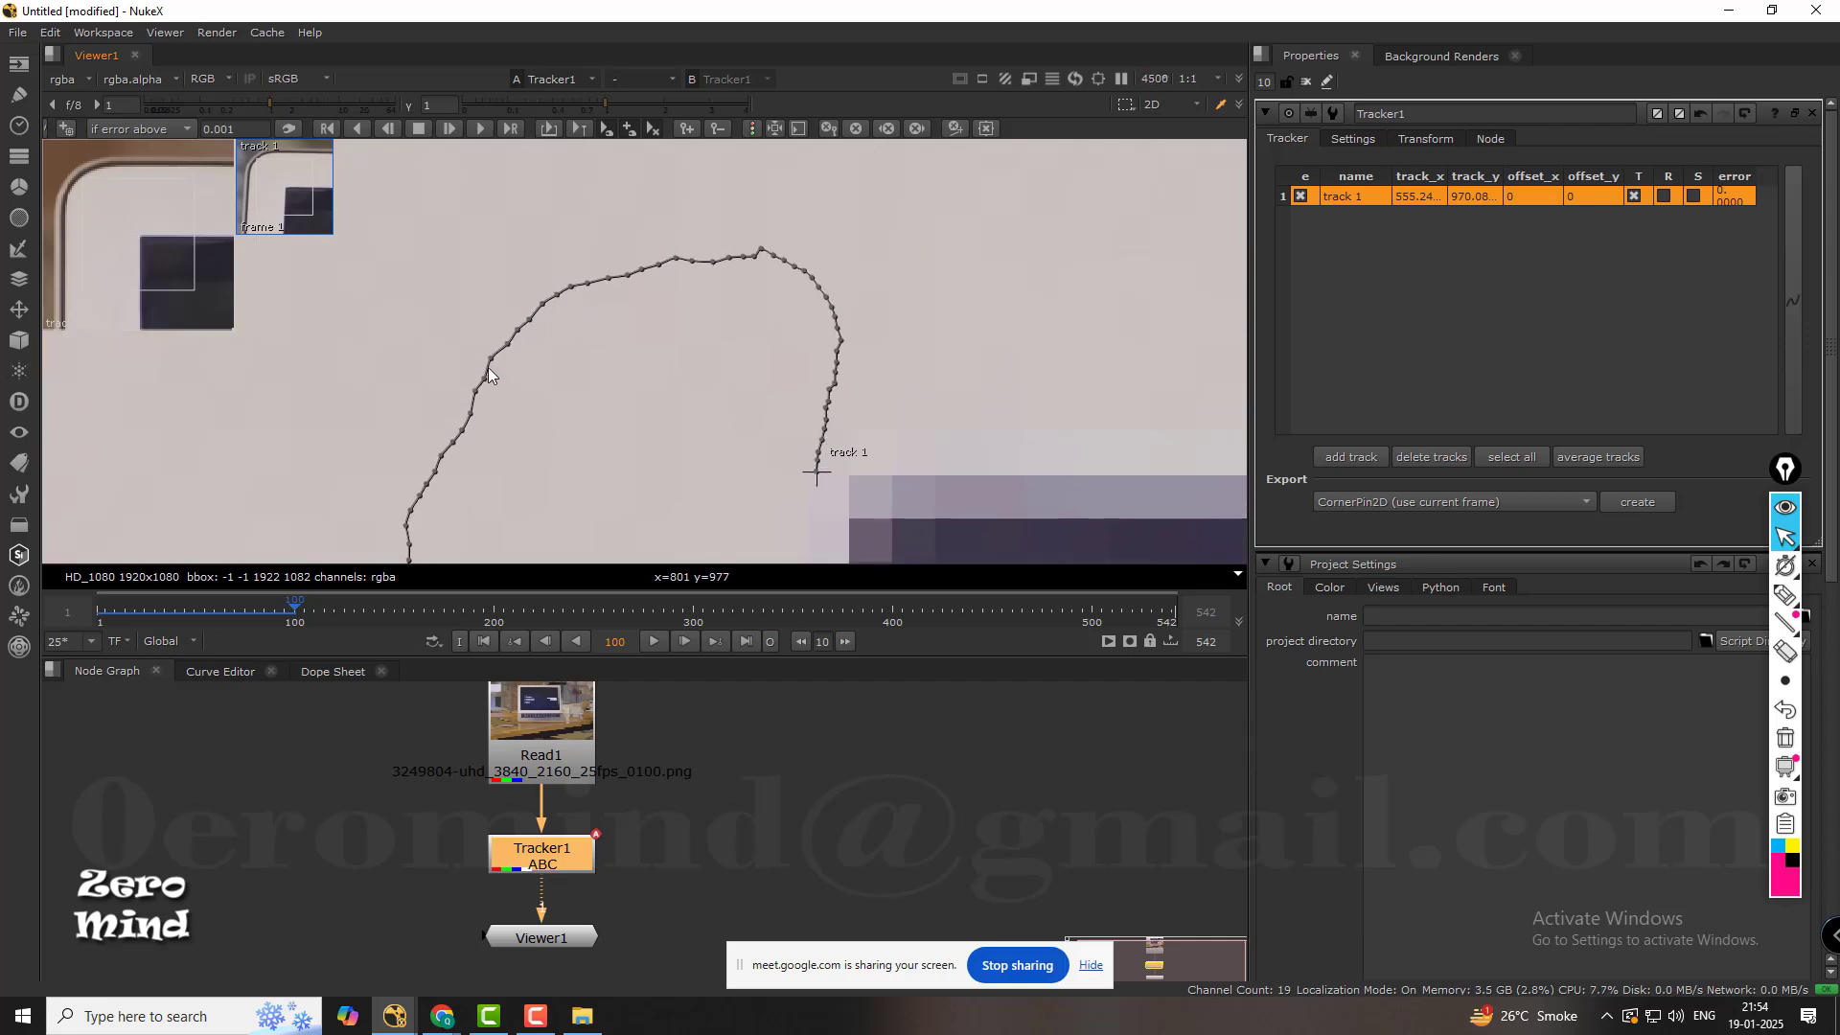
pyautogui.scroll(4, 847, 439)
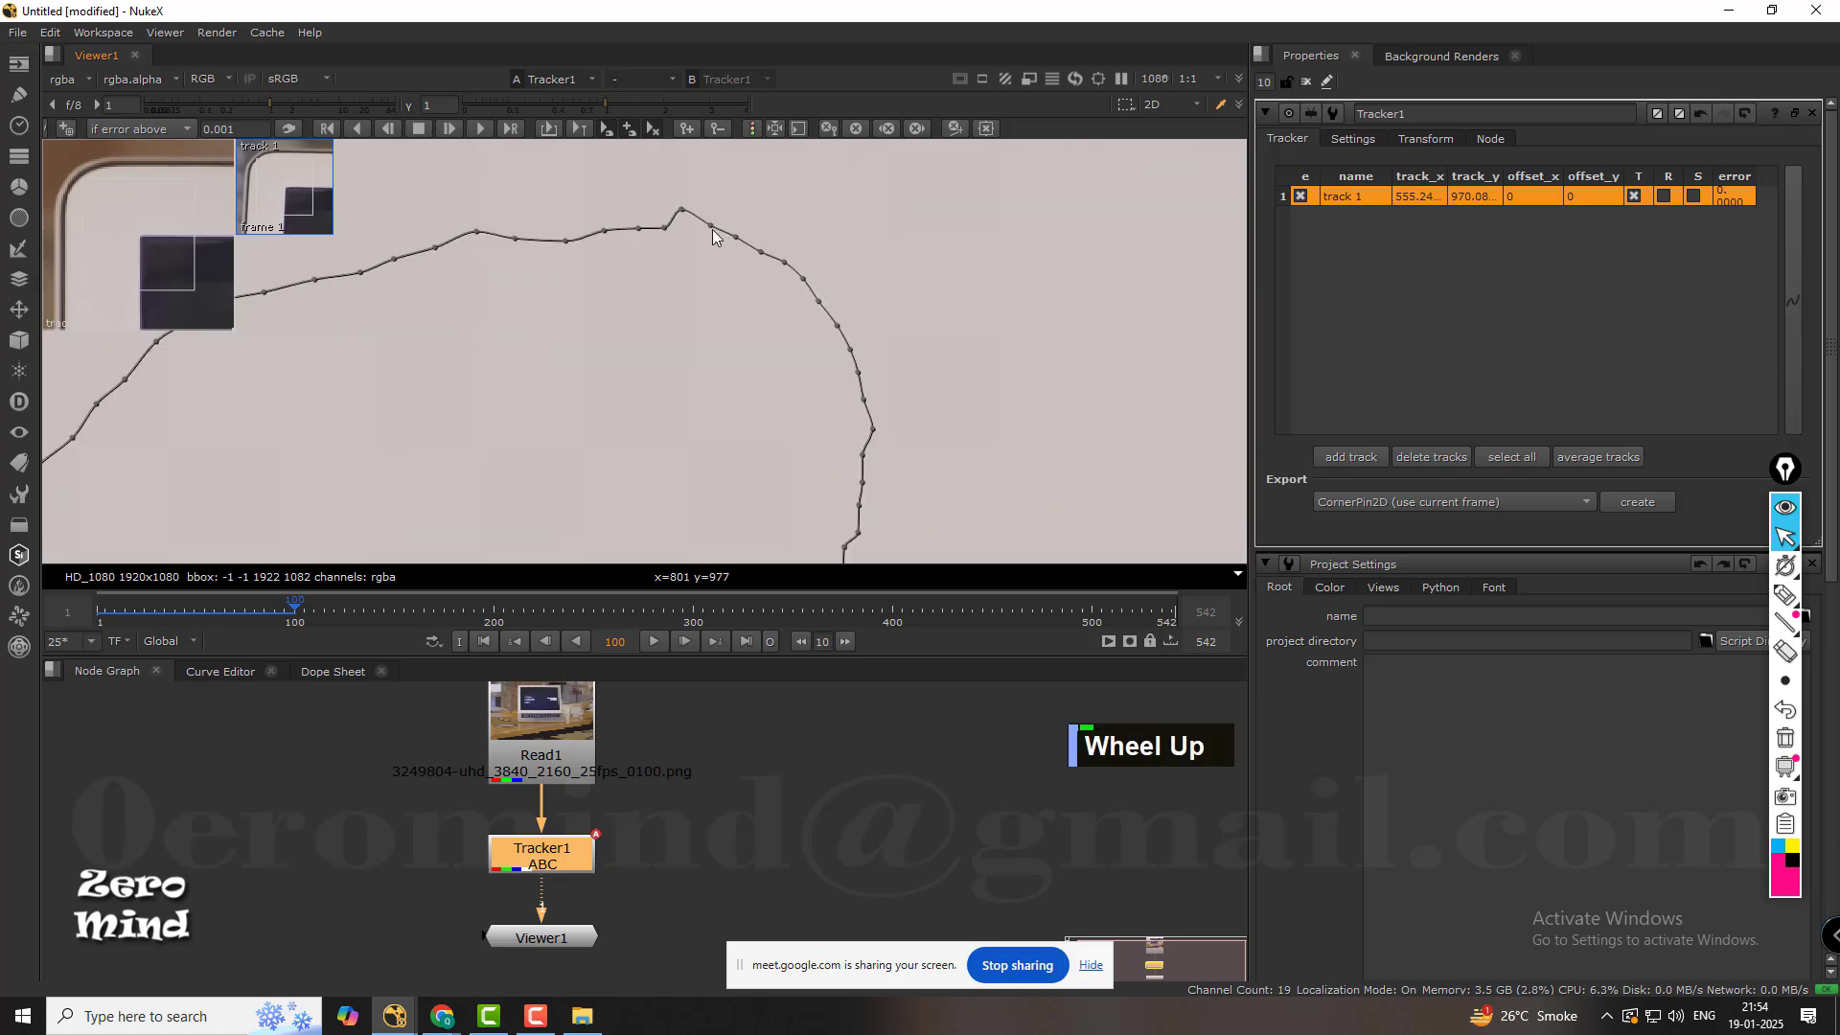
pyautogui.scroll(-5, 863, 422)
pyautogui.moveTo(862, 423); pyautogui.dragTo(878, 216, button='middle')
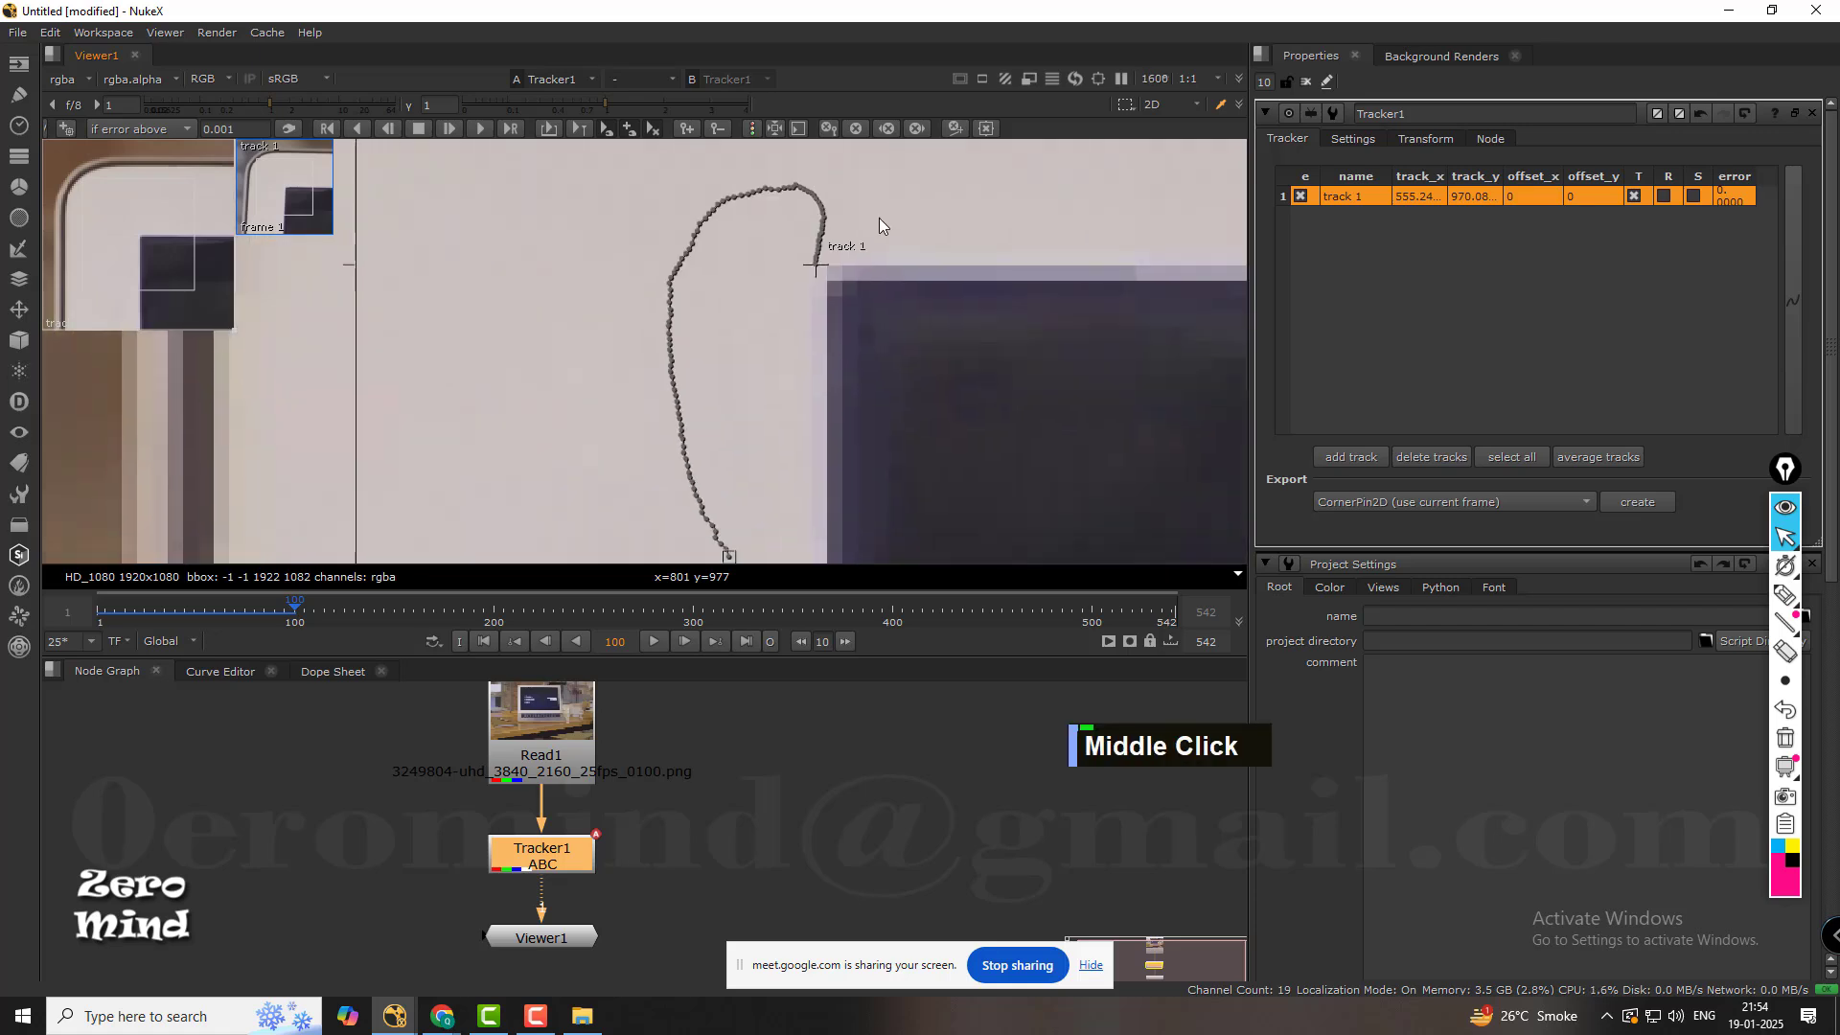
pyautogui.scroll(-2, 867, 285)
pyautogui.scroll(-2, 866, 285)
pyautogui.moveTo(871, 343); pyautogui.dragTo(565, 374, button='middle')
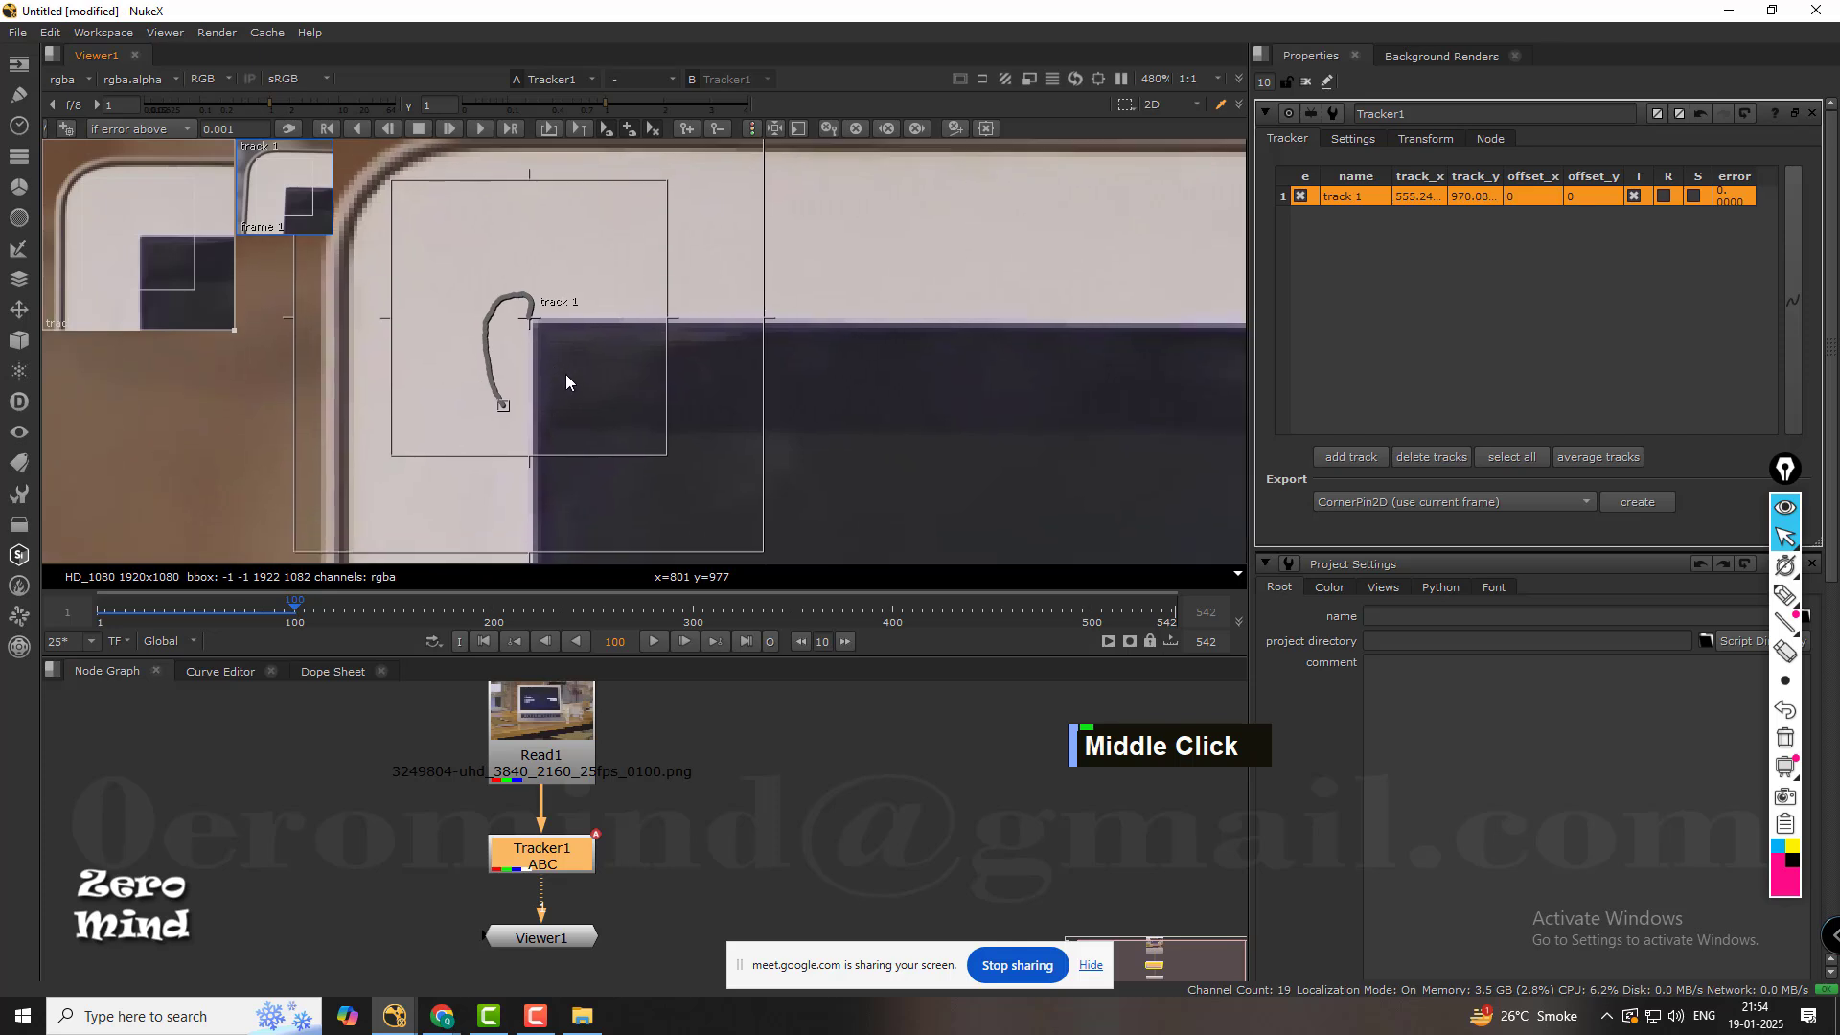
pyautogui.scroll(-1, 571, 368)
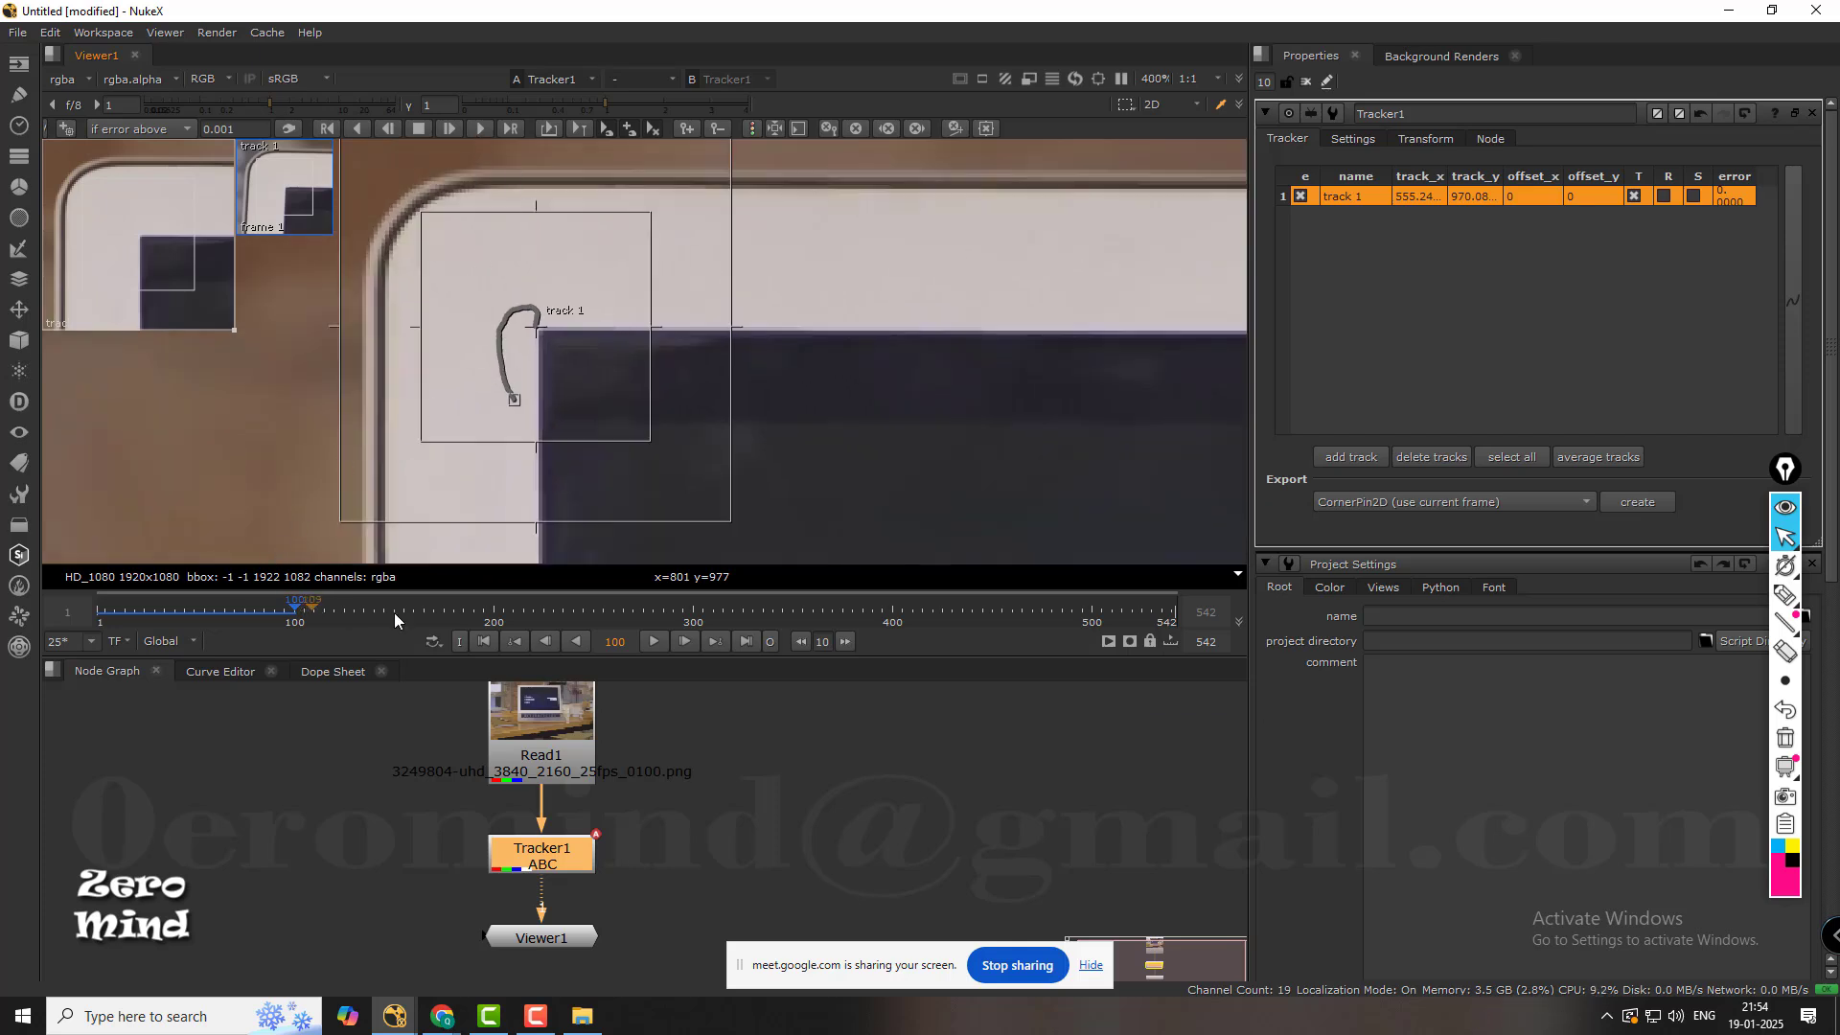
# Track track 1 forward continuously from frame 100 and check its position against the display corner at frame 289.
pyautogui.moveTo(395, 620); pyautogui.dragTo(1186, 594)
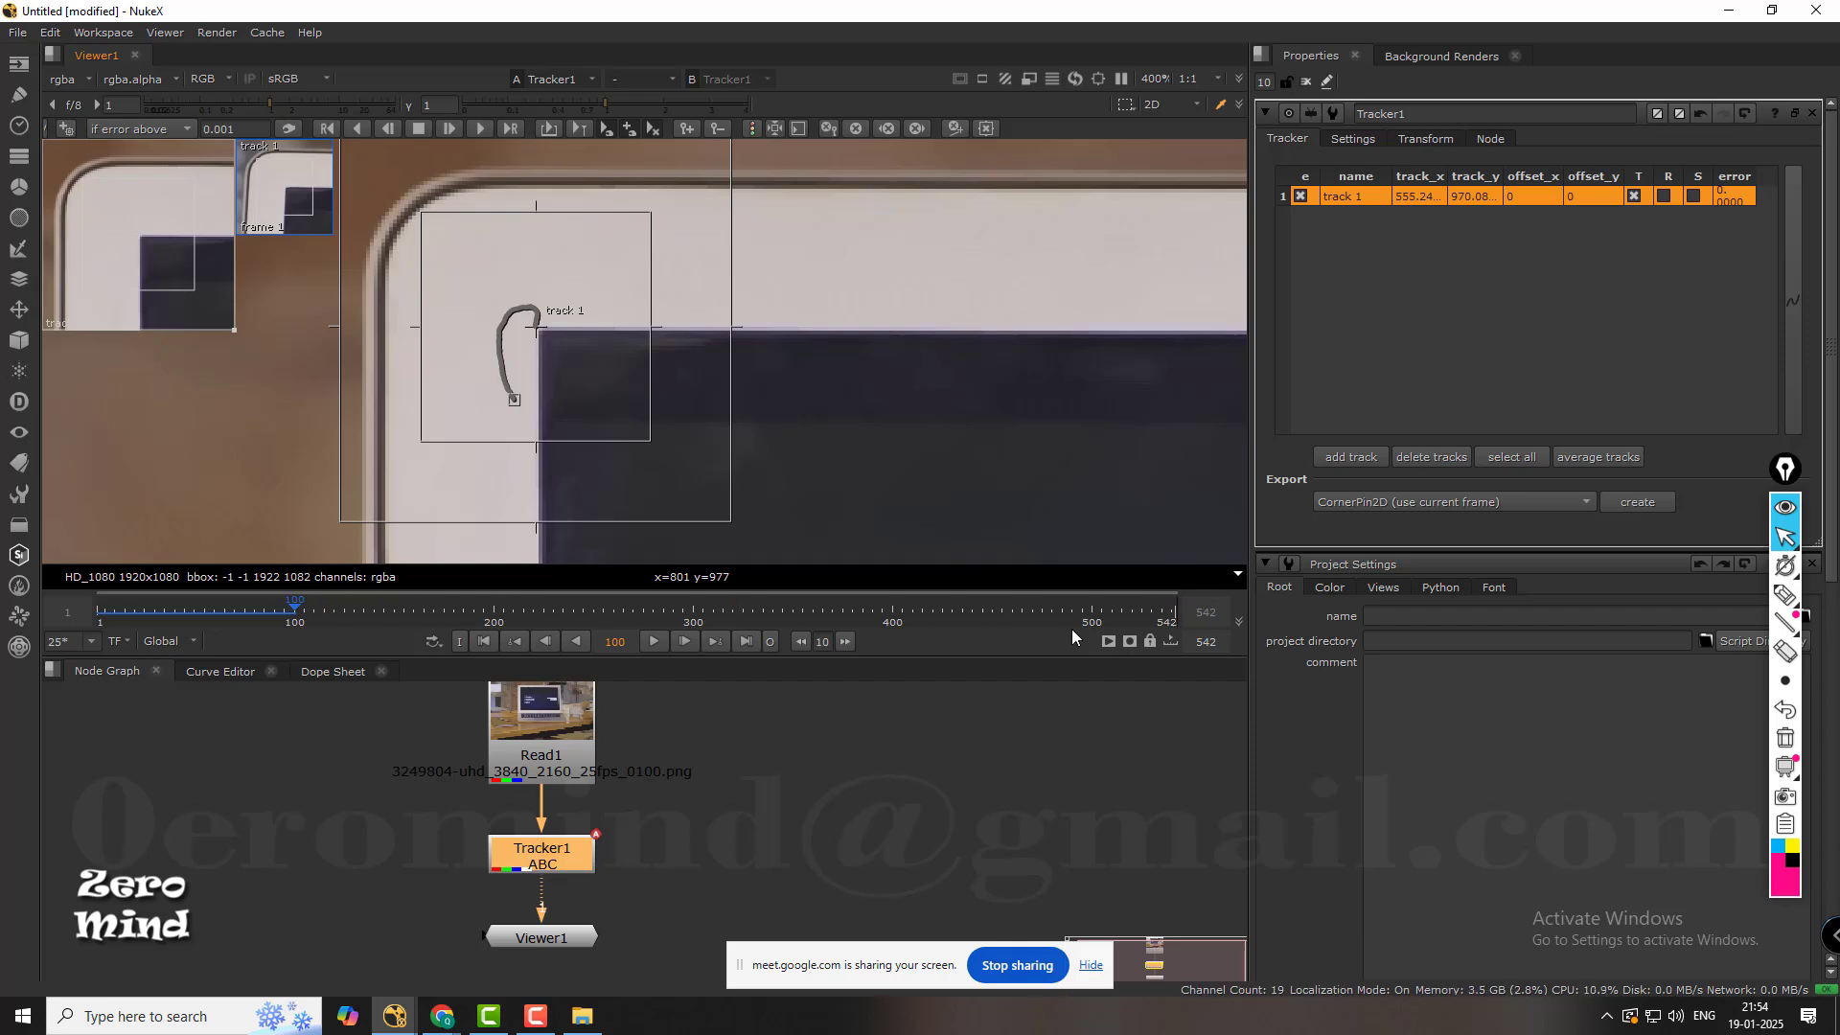
pyautogui.click(479, 131)
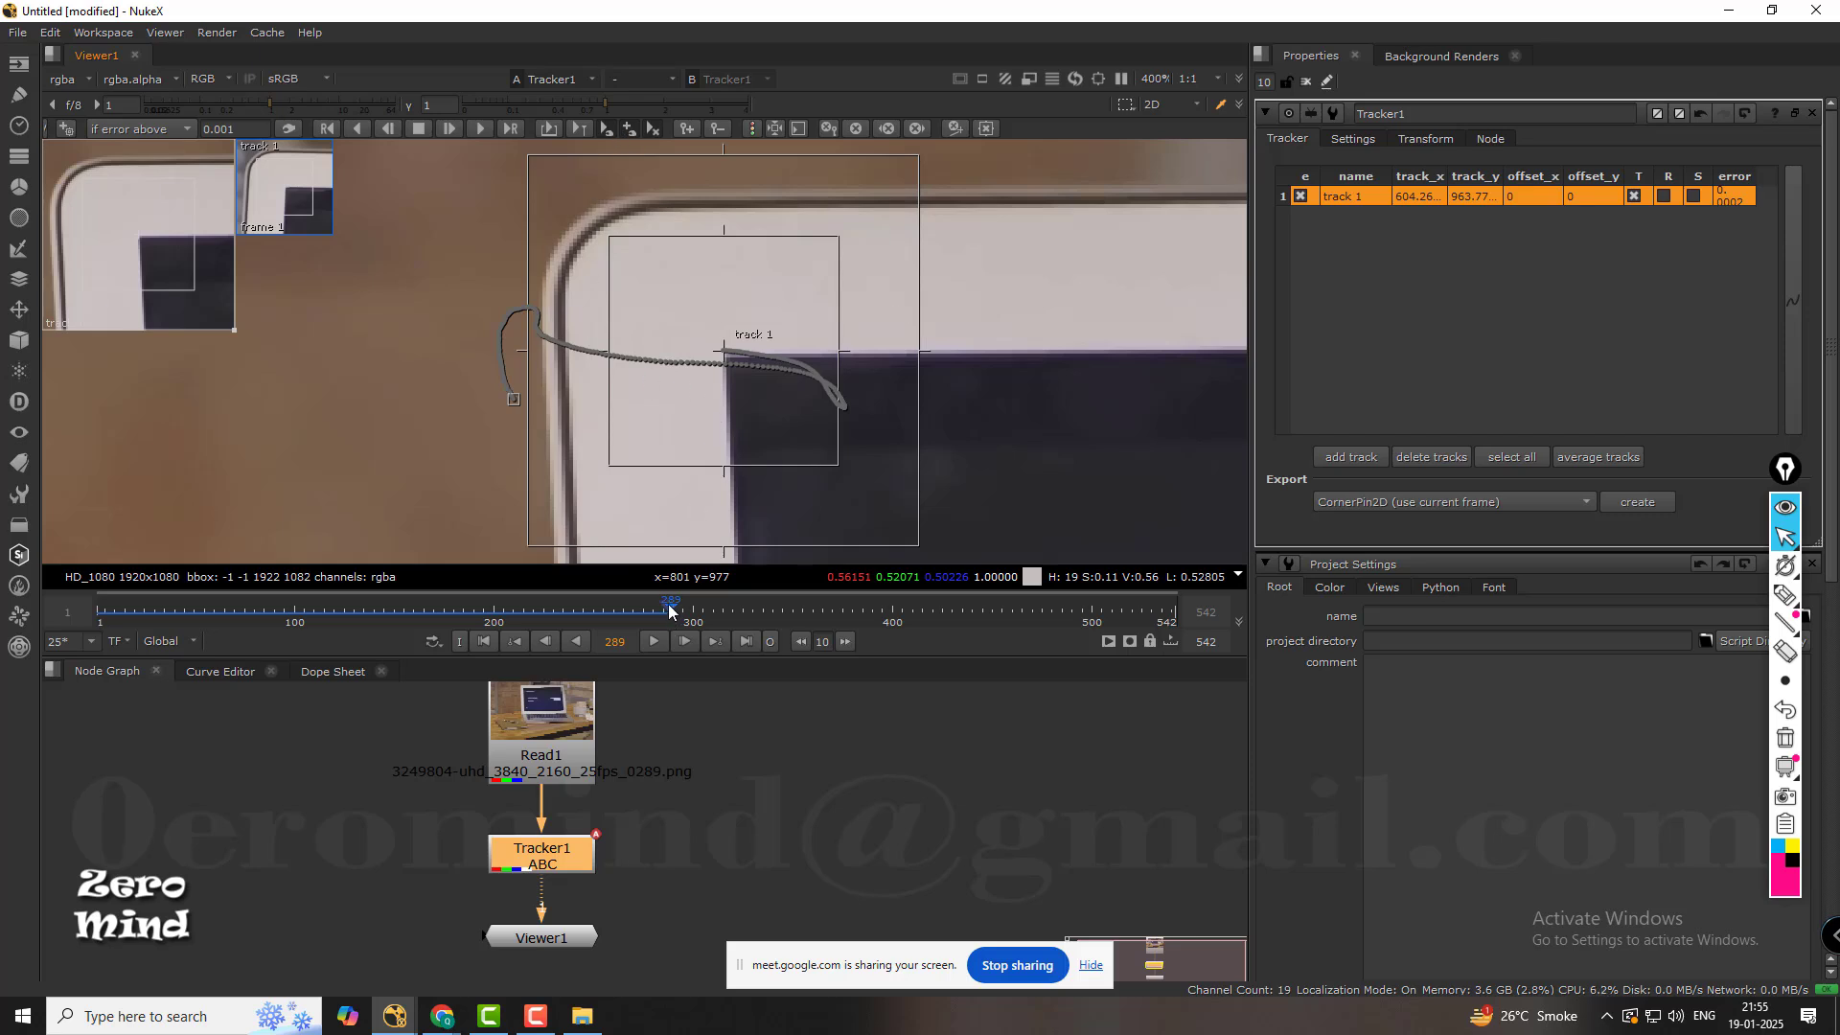
pyautogui.scroll(5, 748, 364)
pyautogui.scroll(4, 728, 352)
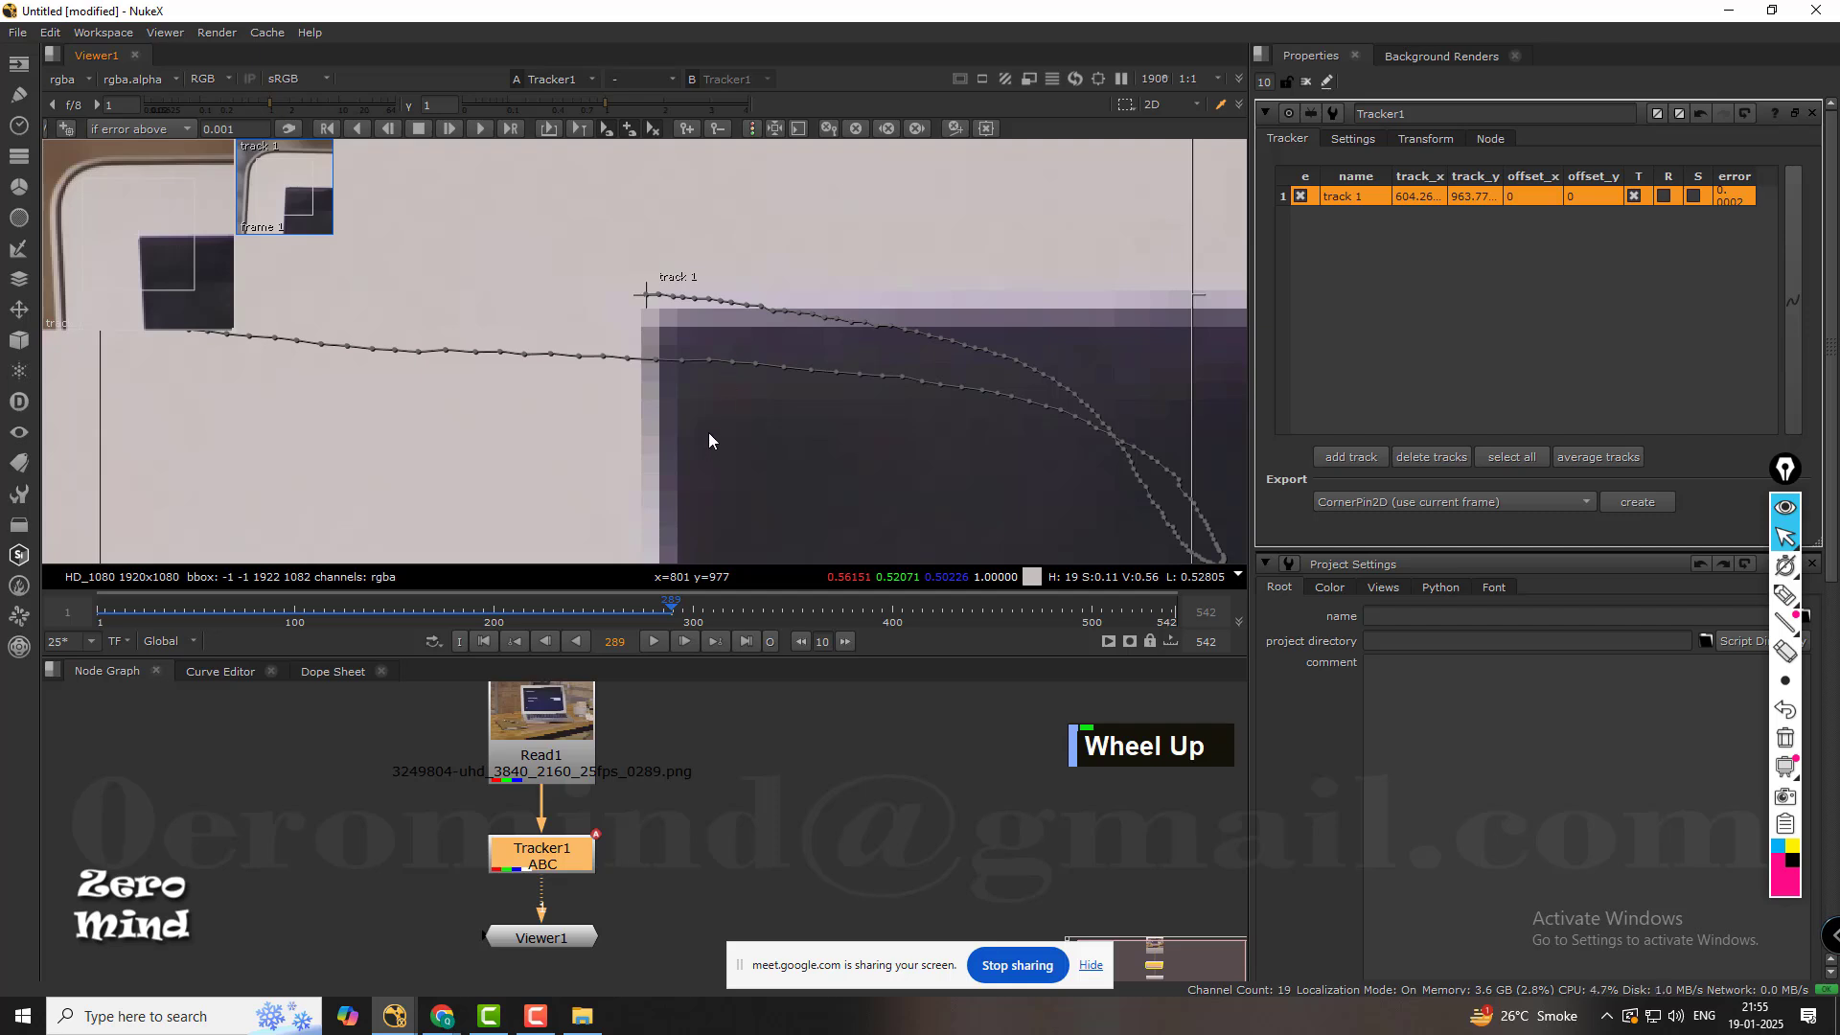
pyautogui.press('Right')
pyautogui.press('Left')
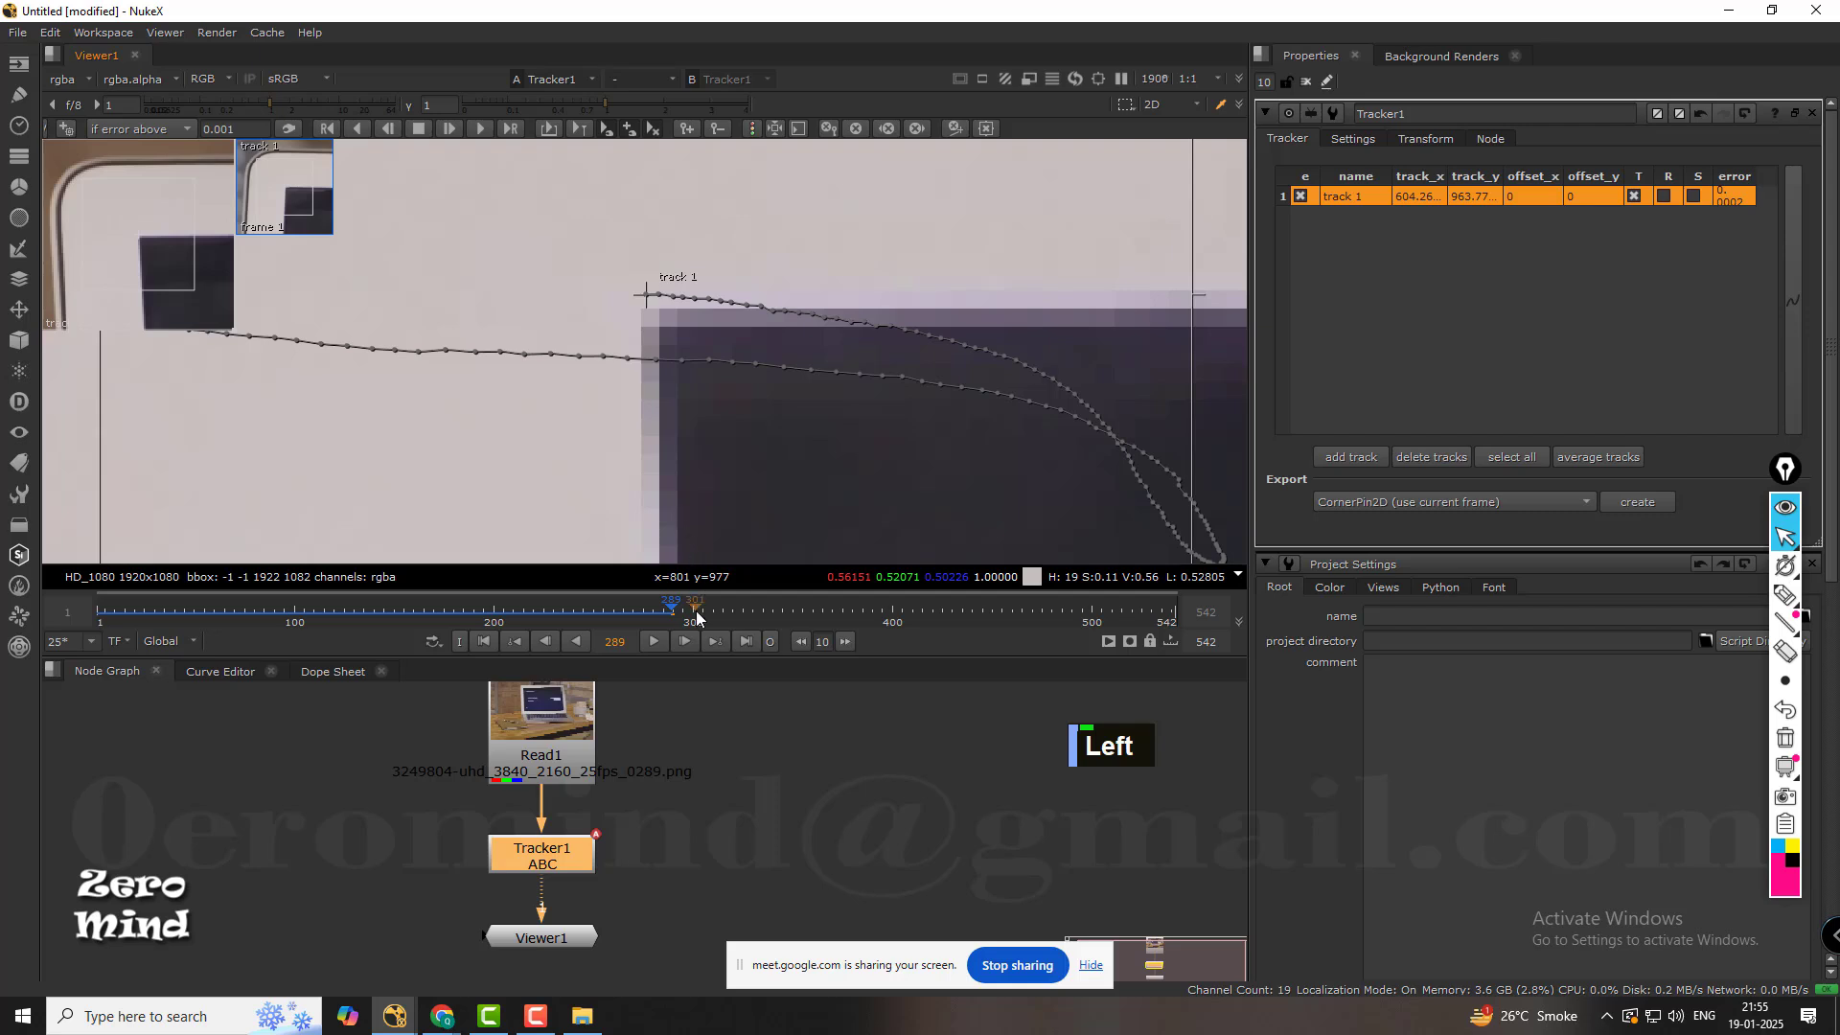
# Go back along the motion path to frame 241 and clear track 1's tracking data after that frame.
pyautogui.click(669, 610)
pyautogui.moveTo(670, 609); pyautogui.dragTo(631, 605)
pyautogui.scroll(-5, 797, 360)
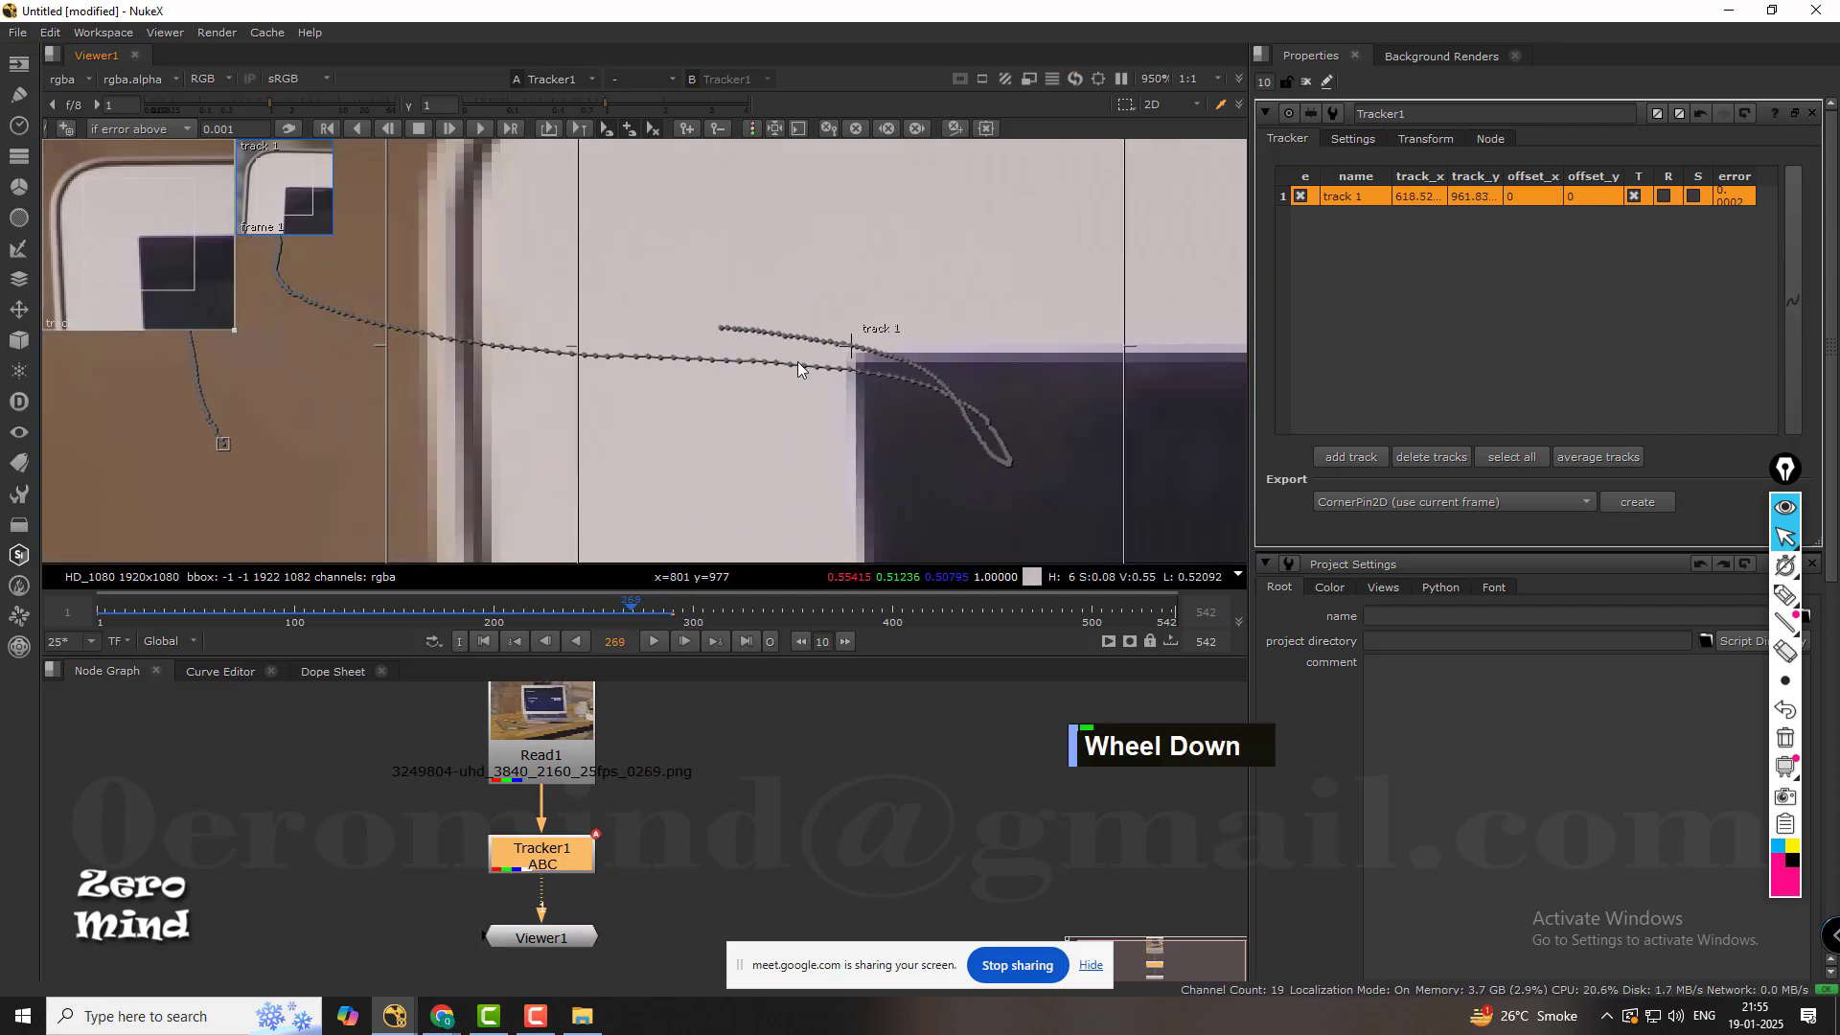
pyautogui.scroll(5, 870, 377)
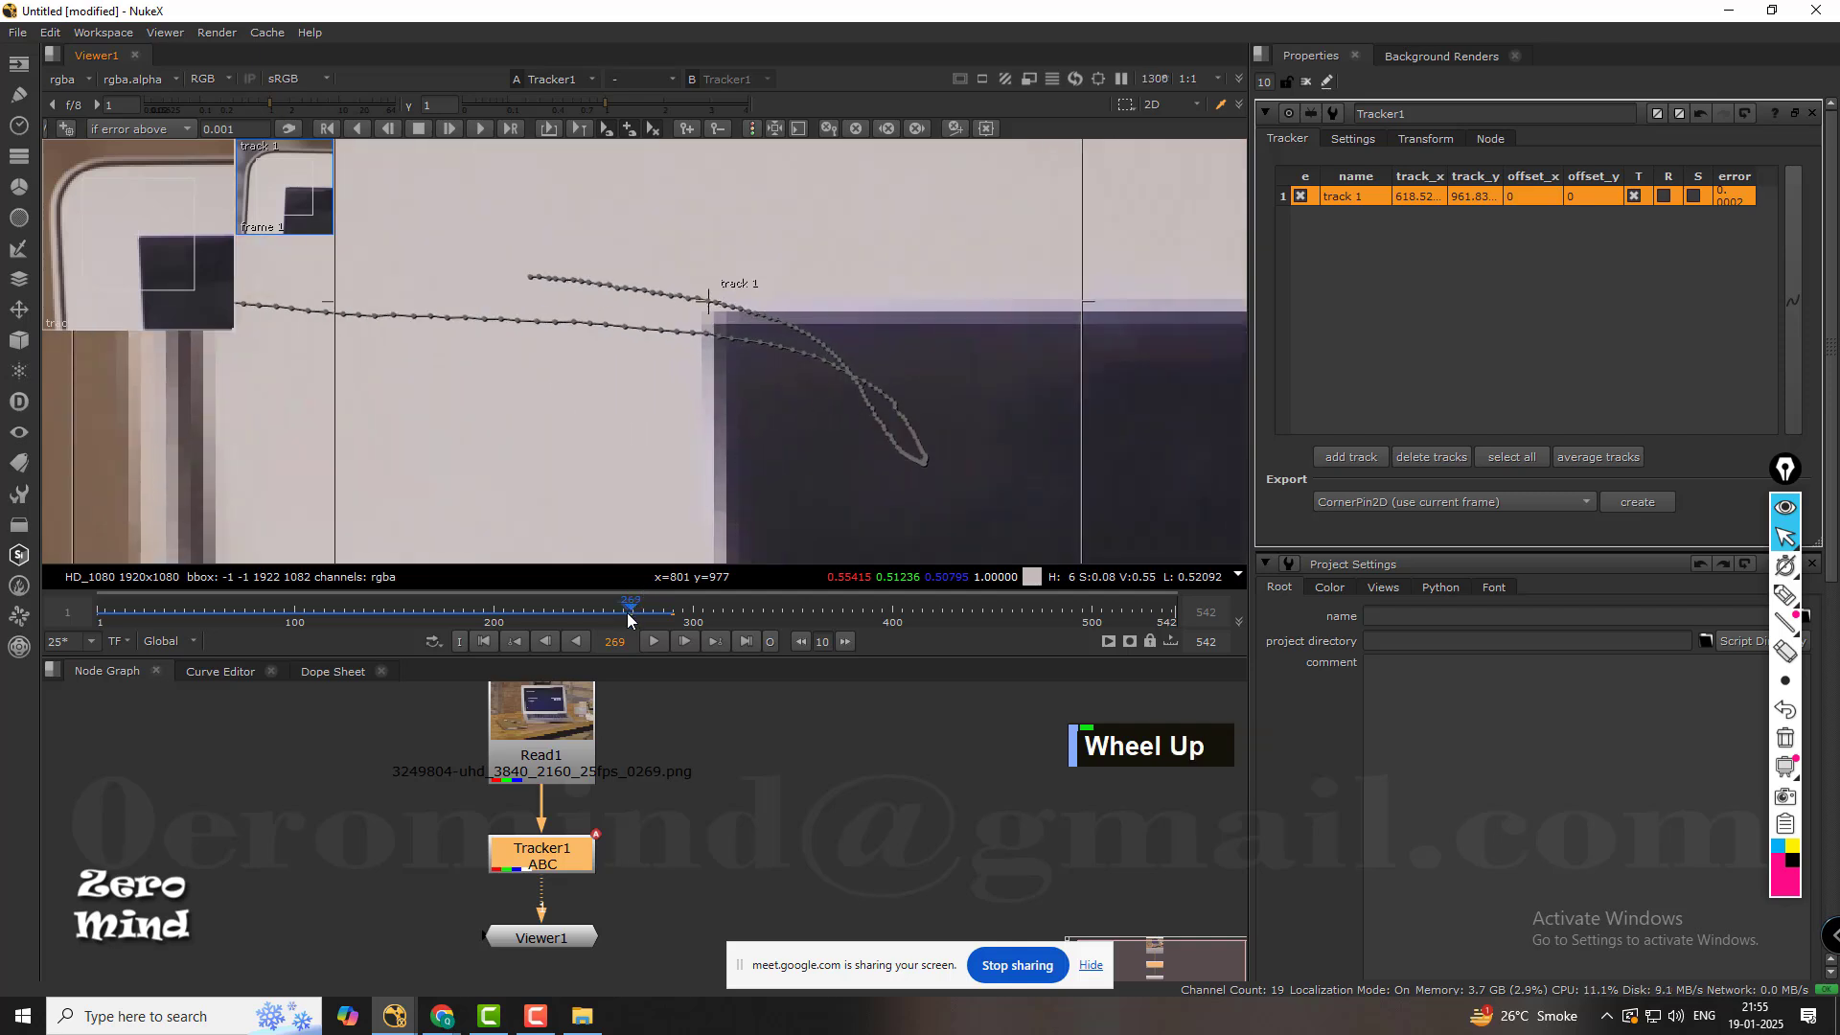
pyautogui.moveTo(637, 610); pyautogui.dragTo(575, 612)
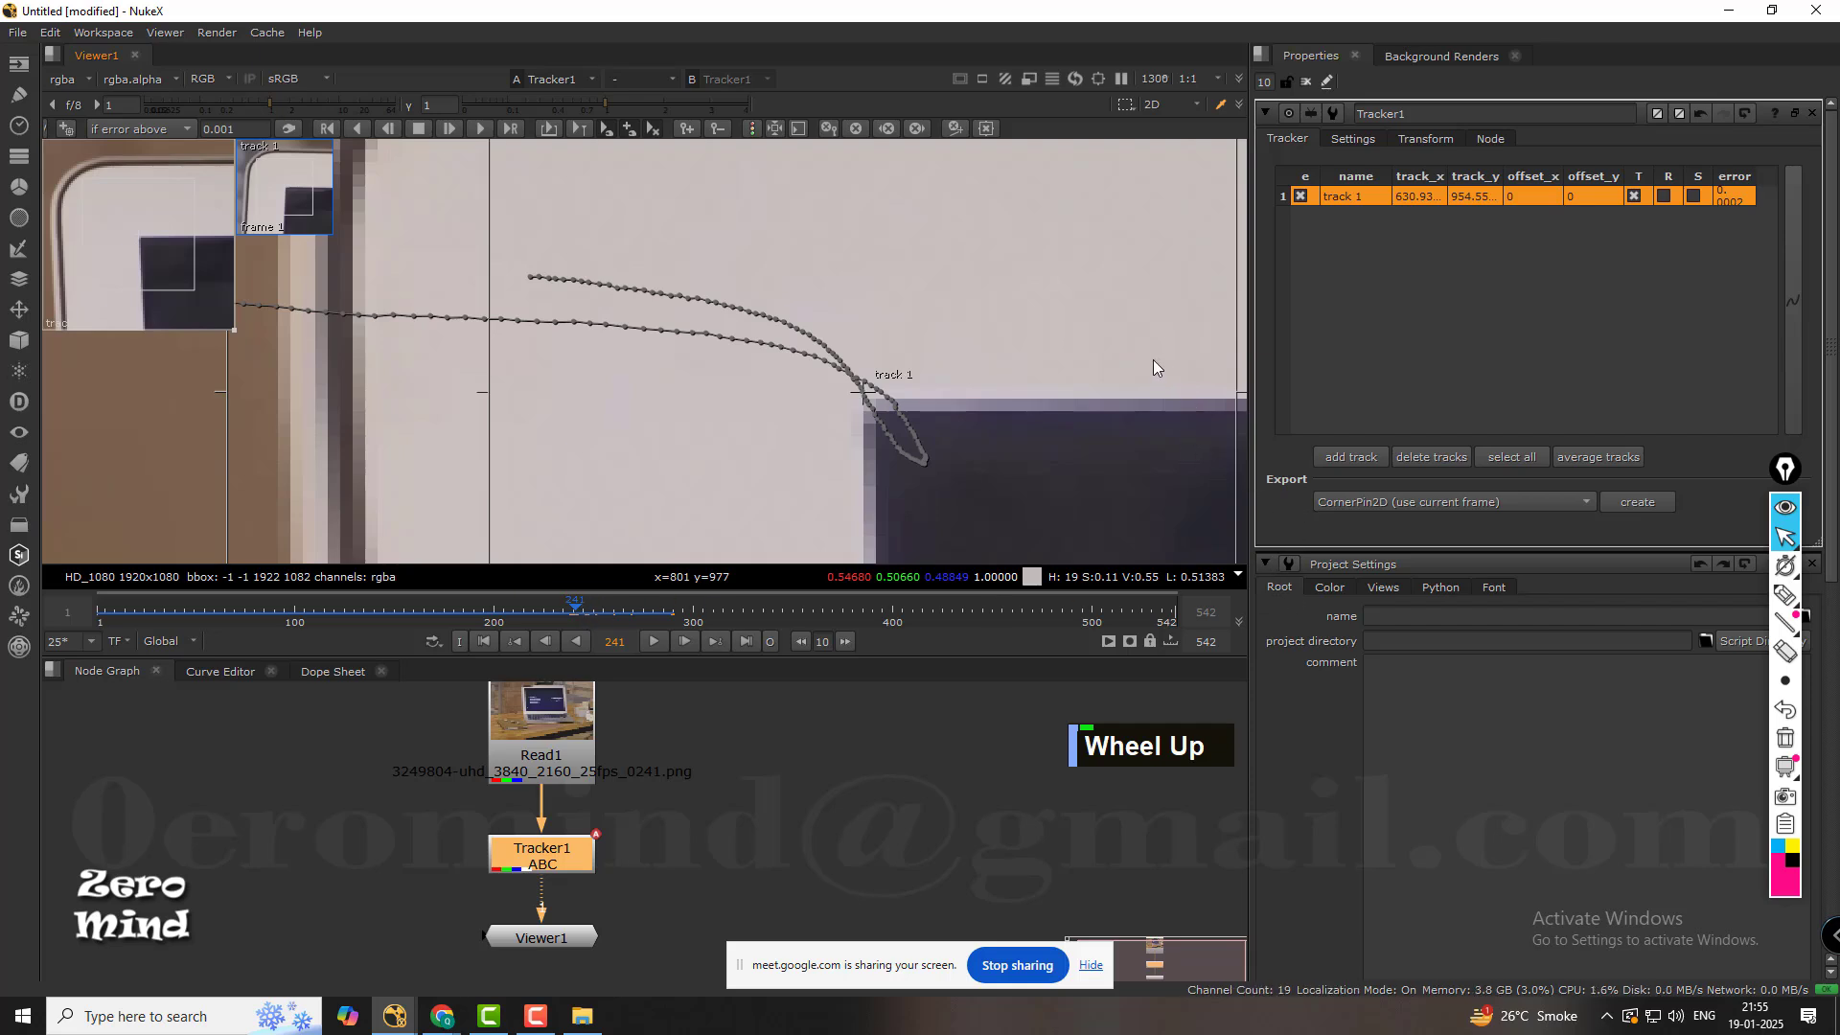
pyautogui.moveTo(1153, 367); pyautogui.dragTo(924, 370, button='middle')
pyautogui.scroll(5, 878, 375)
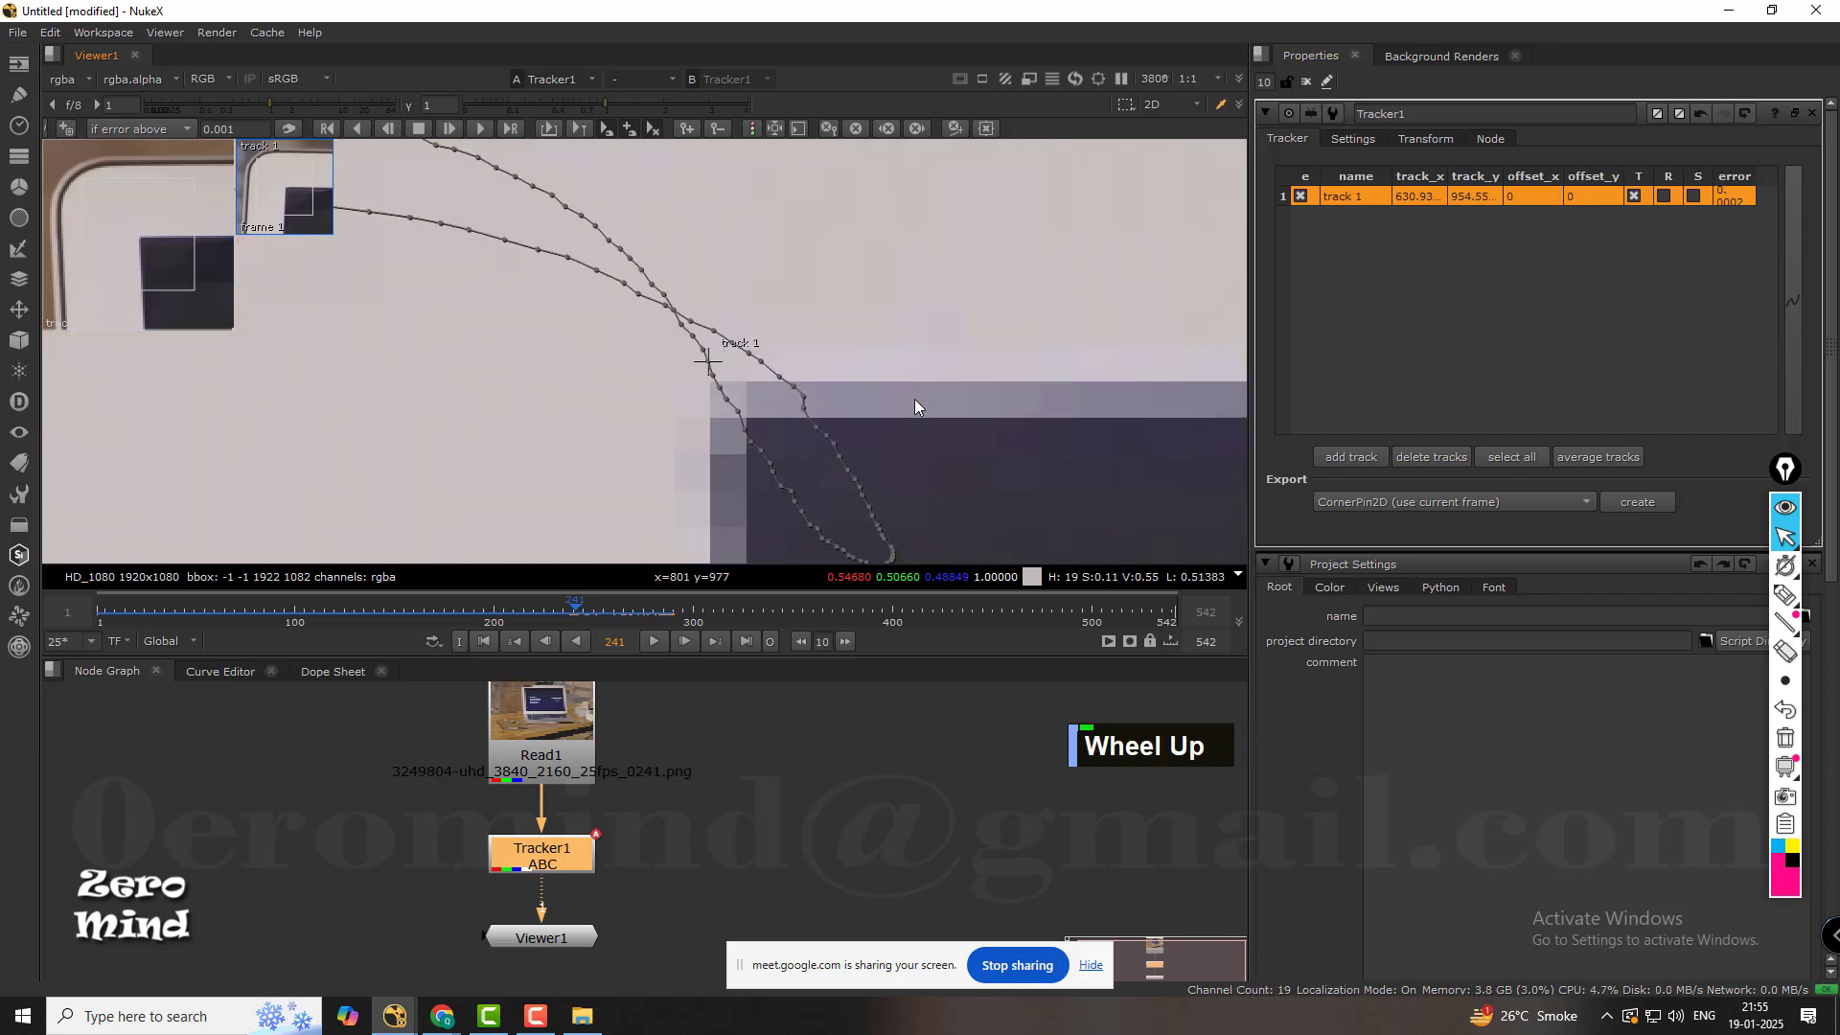
pyautogui.scroll(1, 914, 398)
pyautogui.moveTo(694, 429); pyautogui.dragTo(789, 377, button='middle')
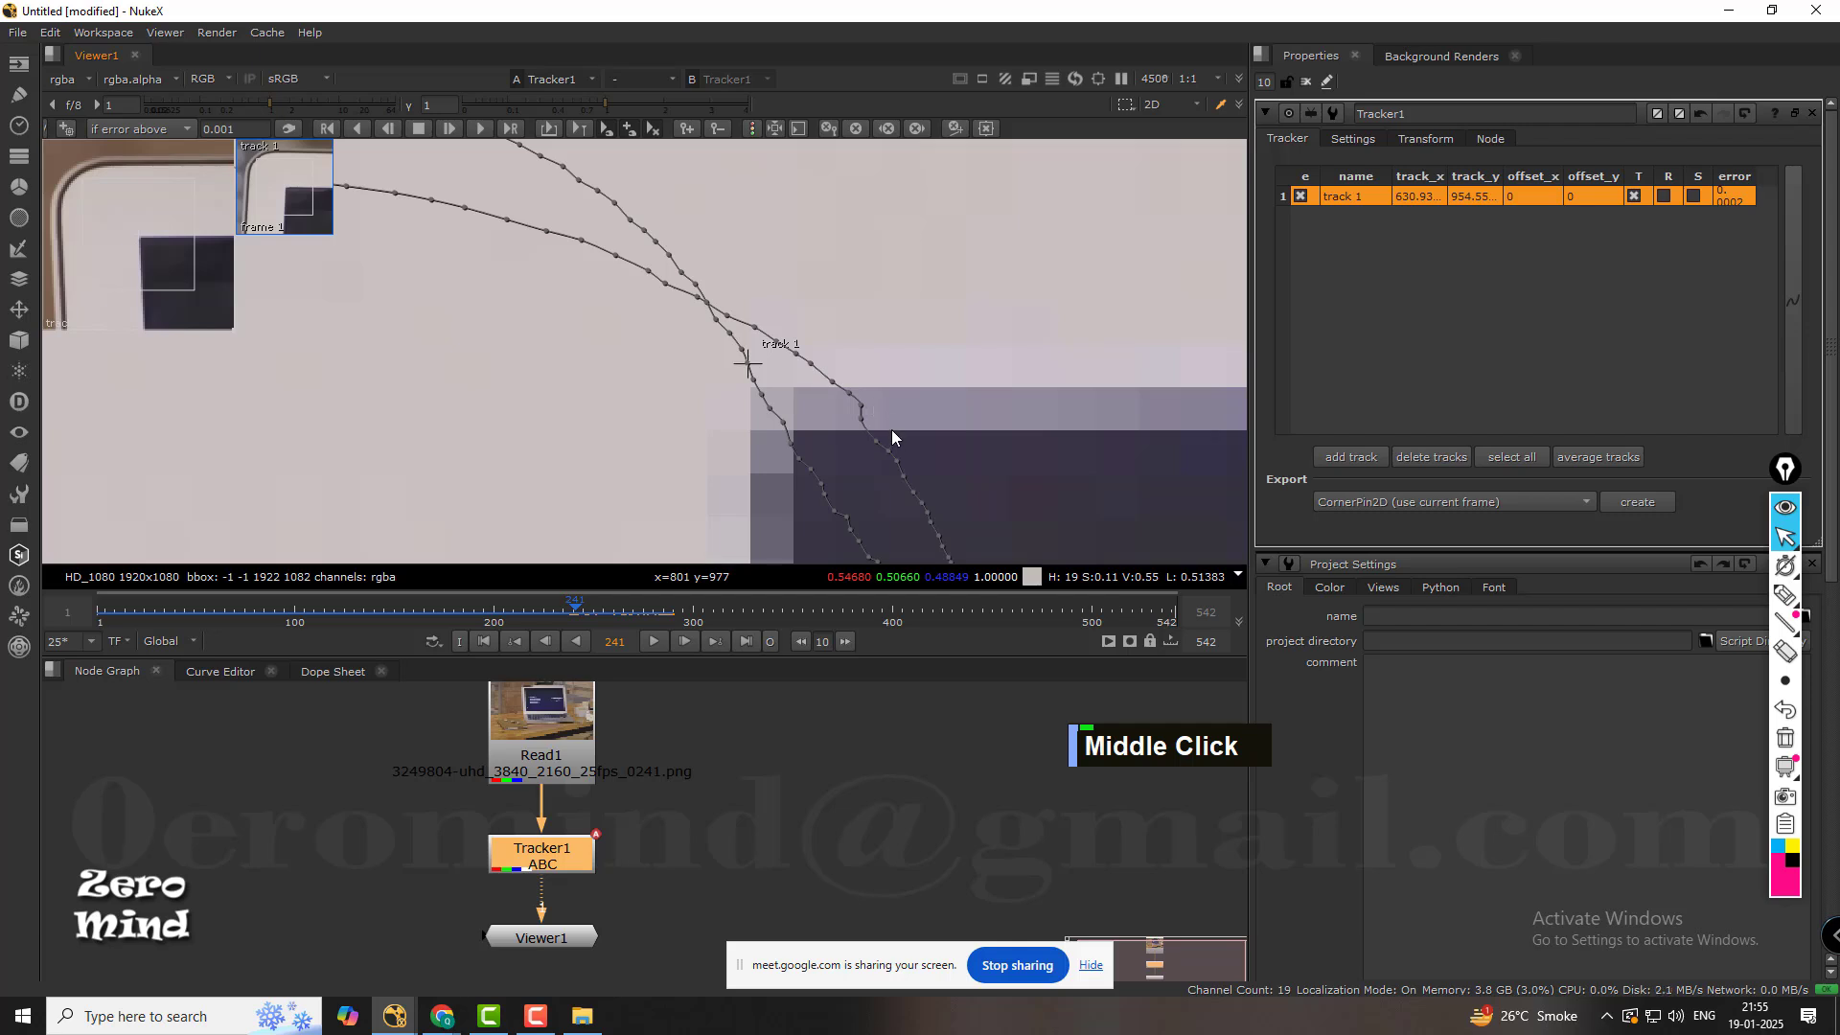
pyautogui.click(918, 128)
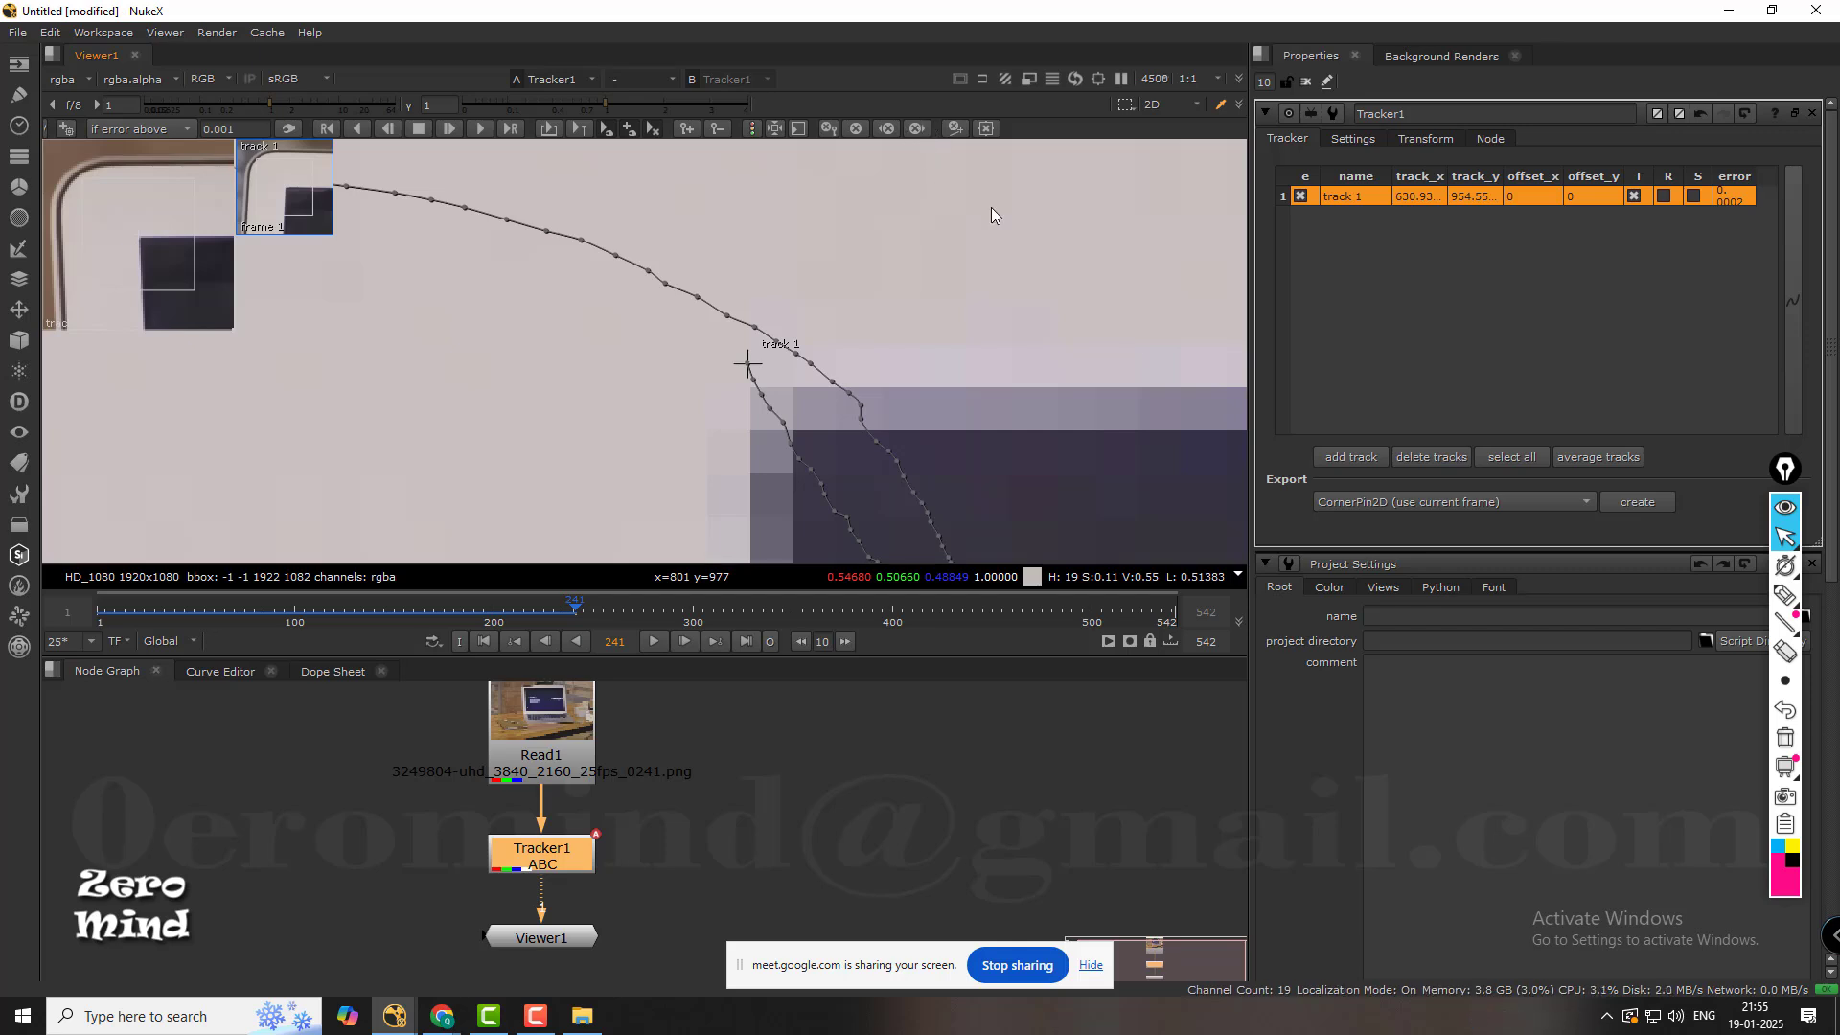
# Sketch a pink circled X with a forward triangle beneath the clear-forward tracking control.
pyautogui.click(1784, 595)
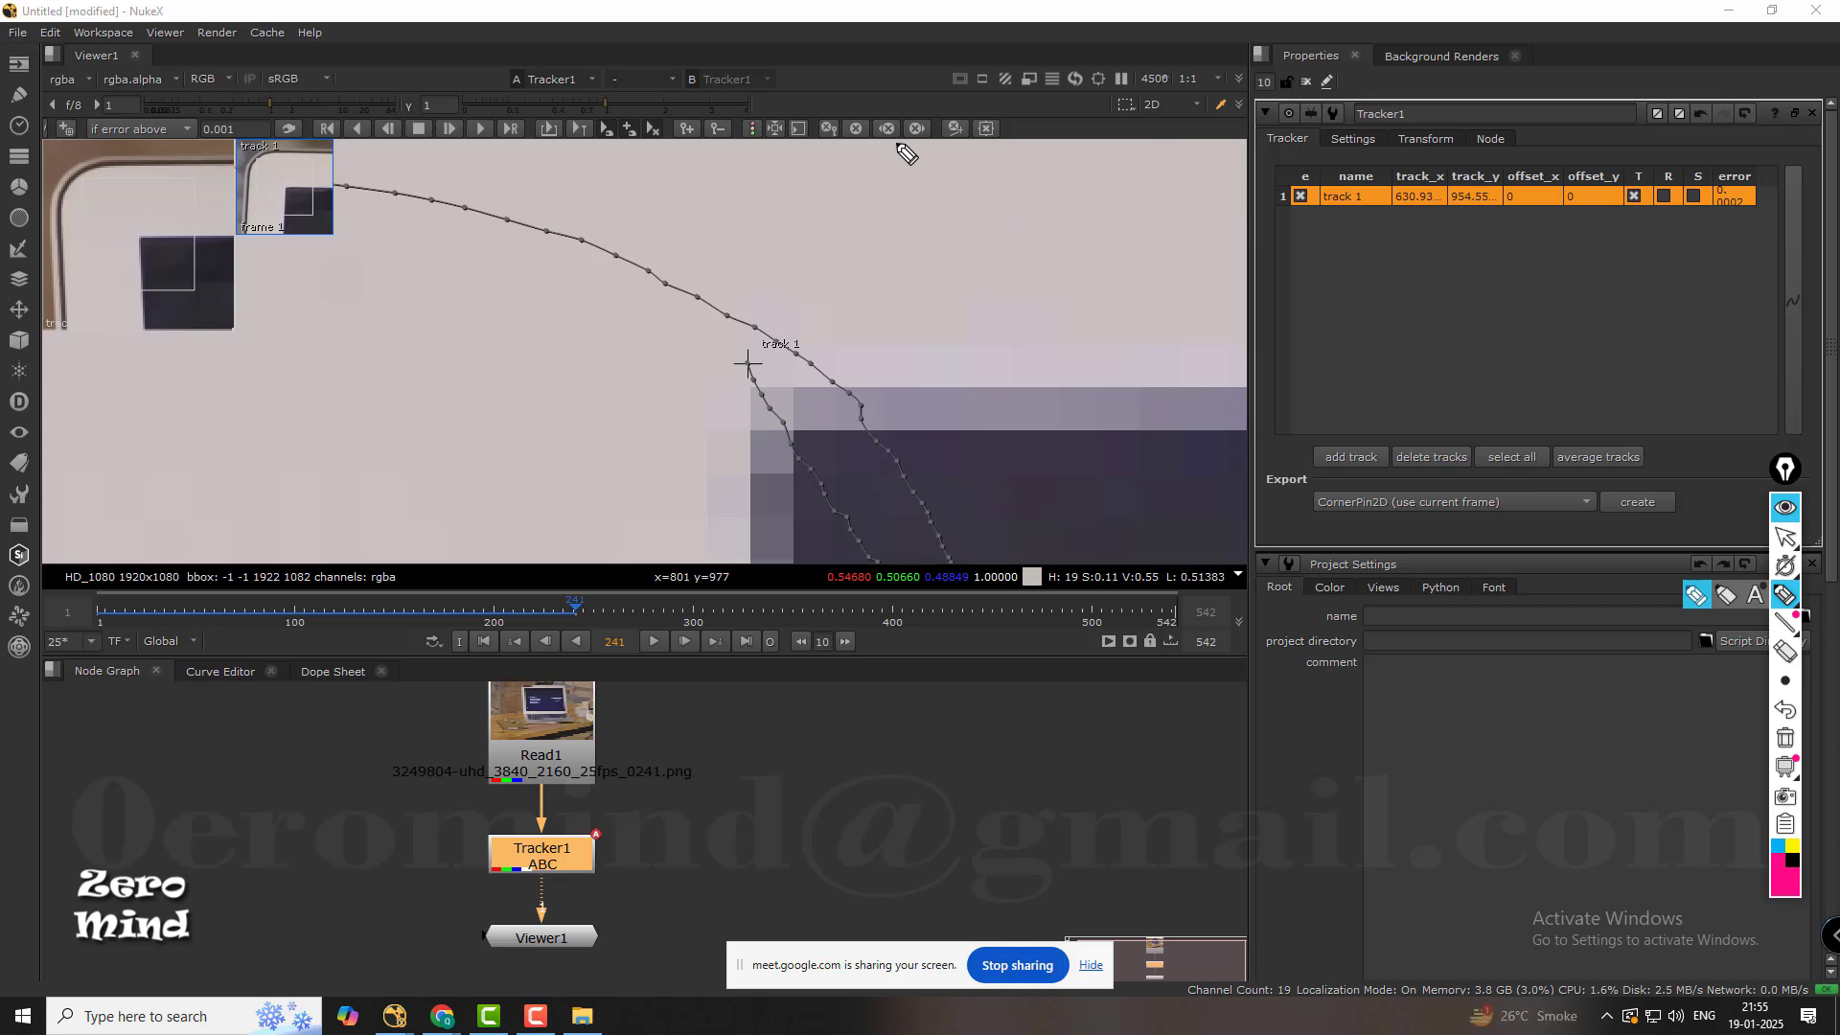
pyautogui.moveTo(920, 139)
pyautogui.mouseDown()
pyautogui.moveTo(934, 278)
pyautogui.moveTo(1018, 255)
pyautogui.moveTo(1011, 278)
pyautogui.moveTo(970, 228)
pyautogui.mouseUp()
pyautogui.scroll(-1, 762, 372)
pyautogui.scroll(1, 767, 376)
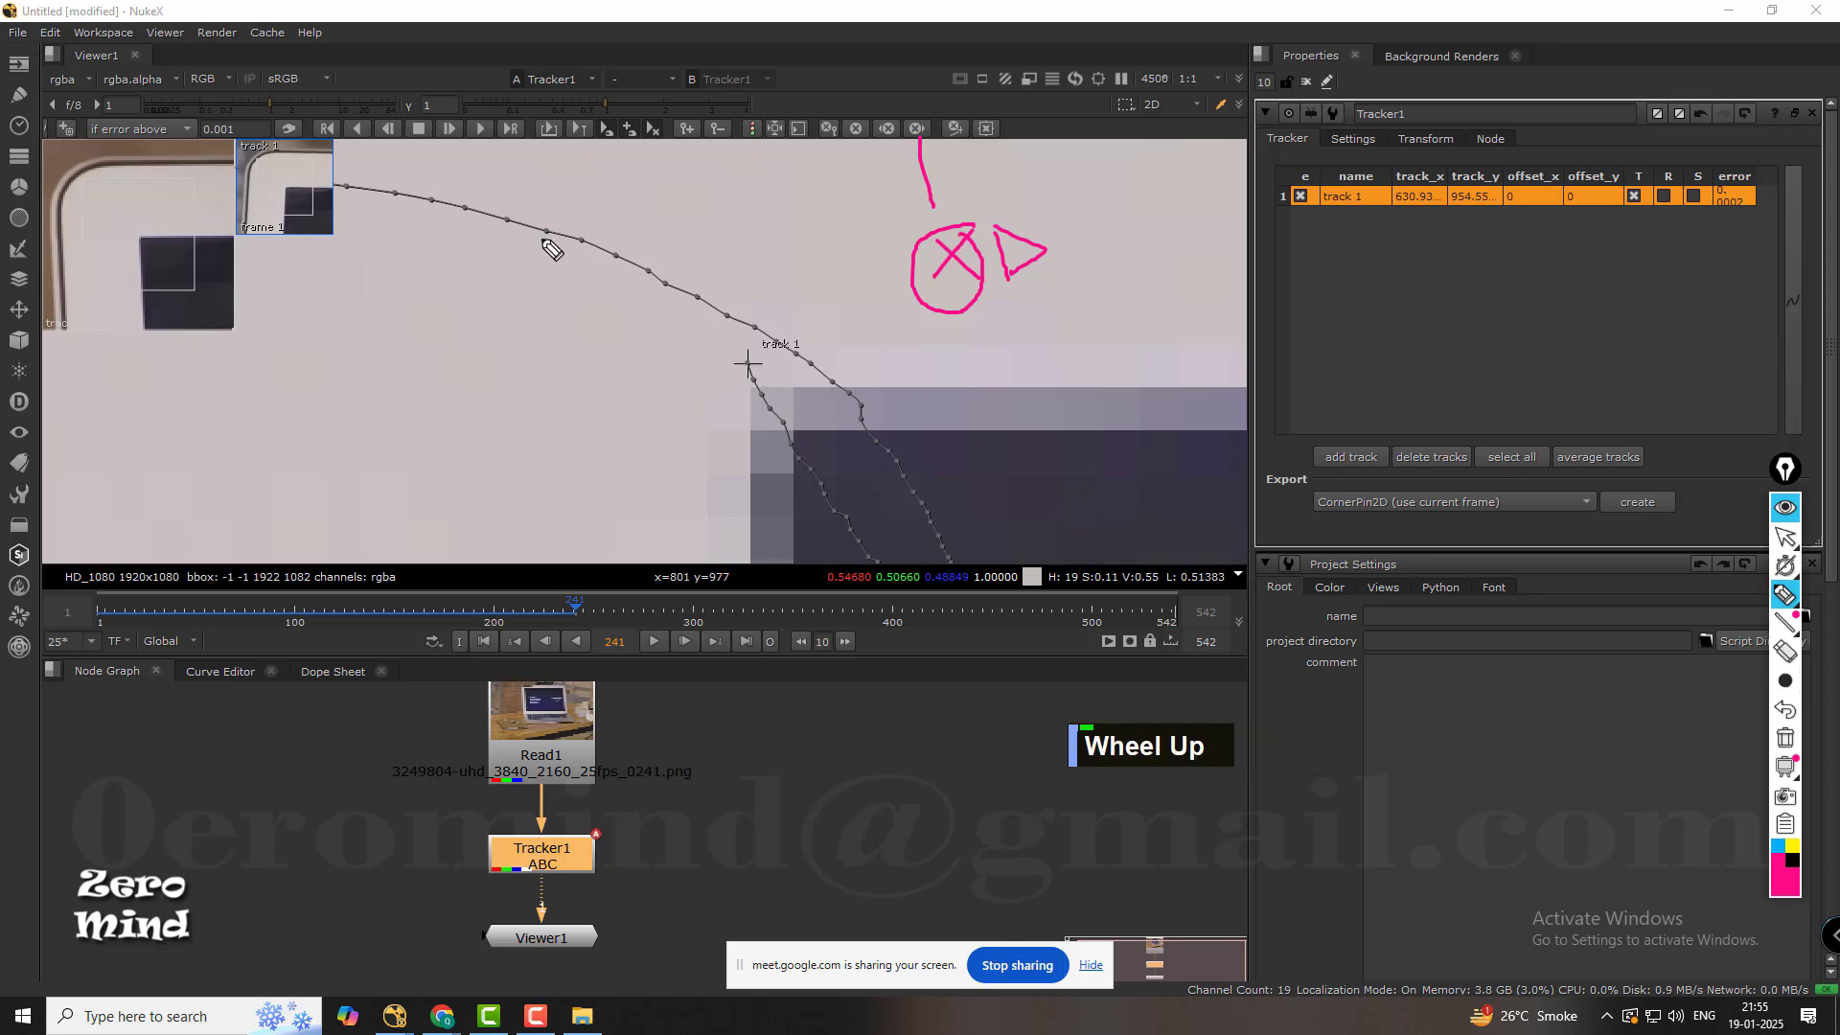
# Erase the pink clear-forward sketch from the viewer and leave drawing mode.
pyautogui.click(1784, 652)
pyautogui.moveTo(1079, 312); pyautogui.dragTo(924, 181)
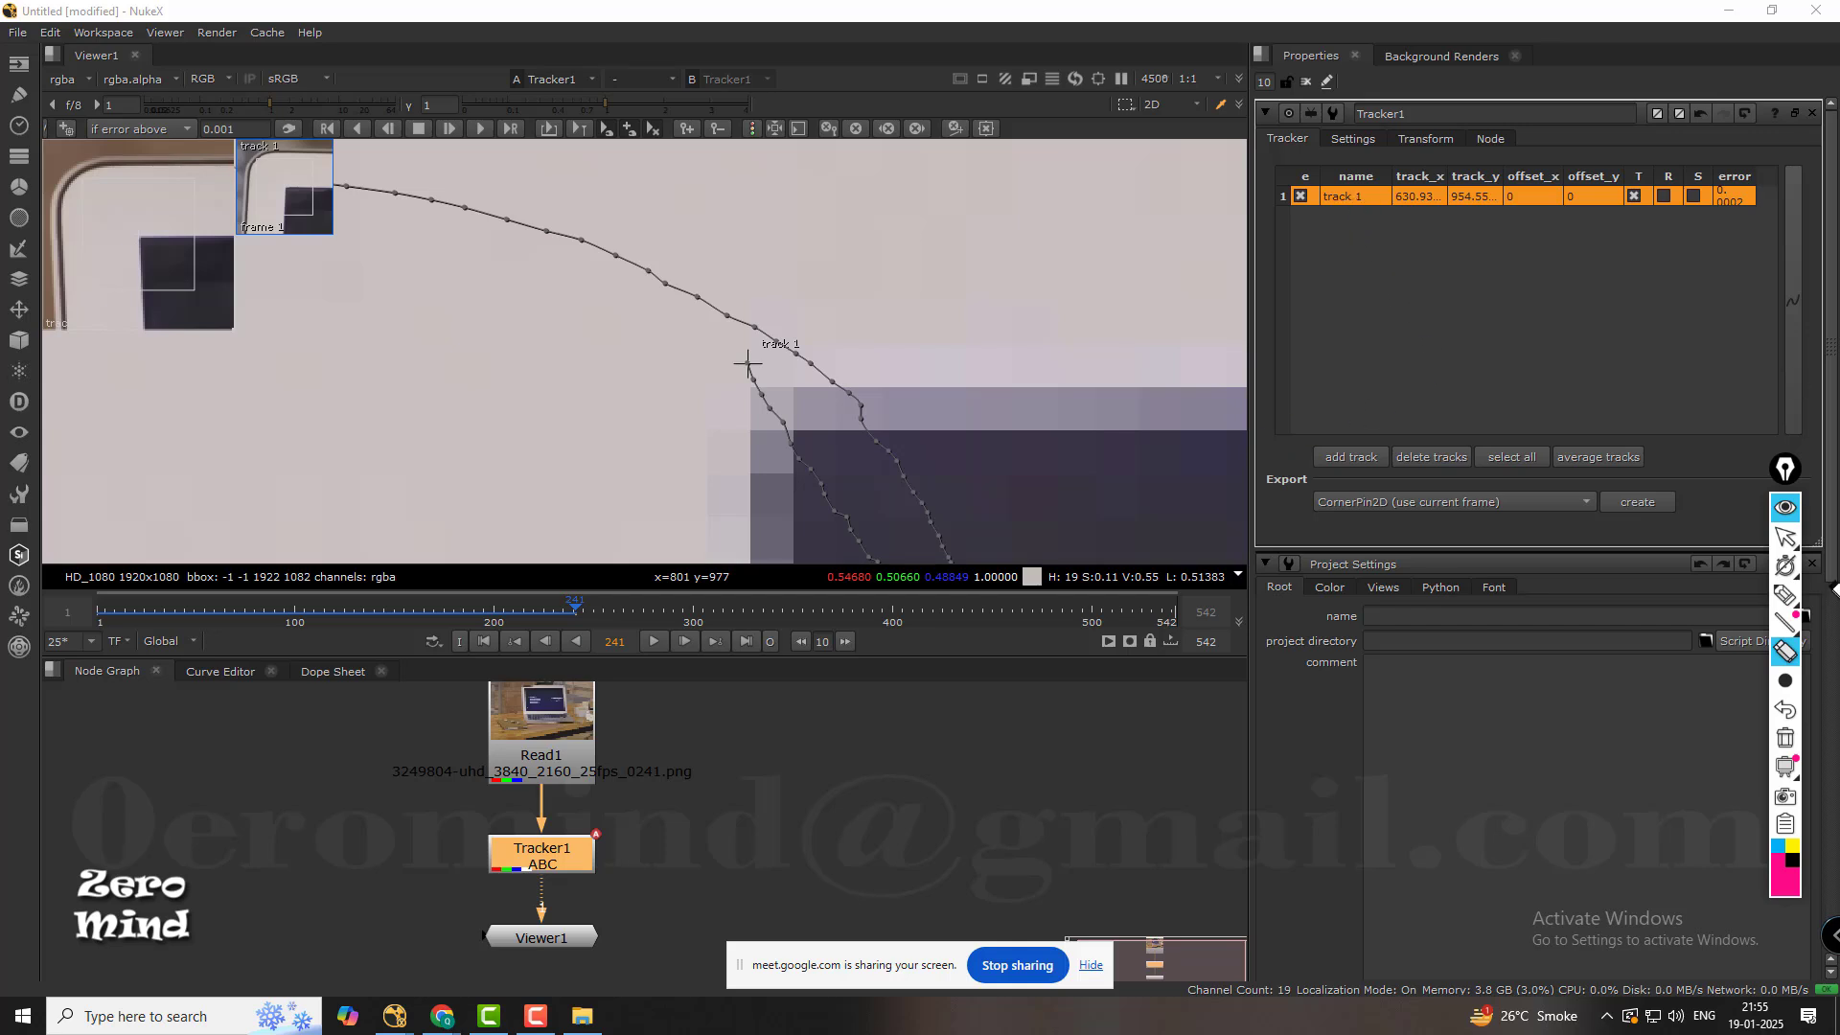
pyautogui.click(1784, 537)
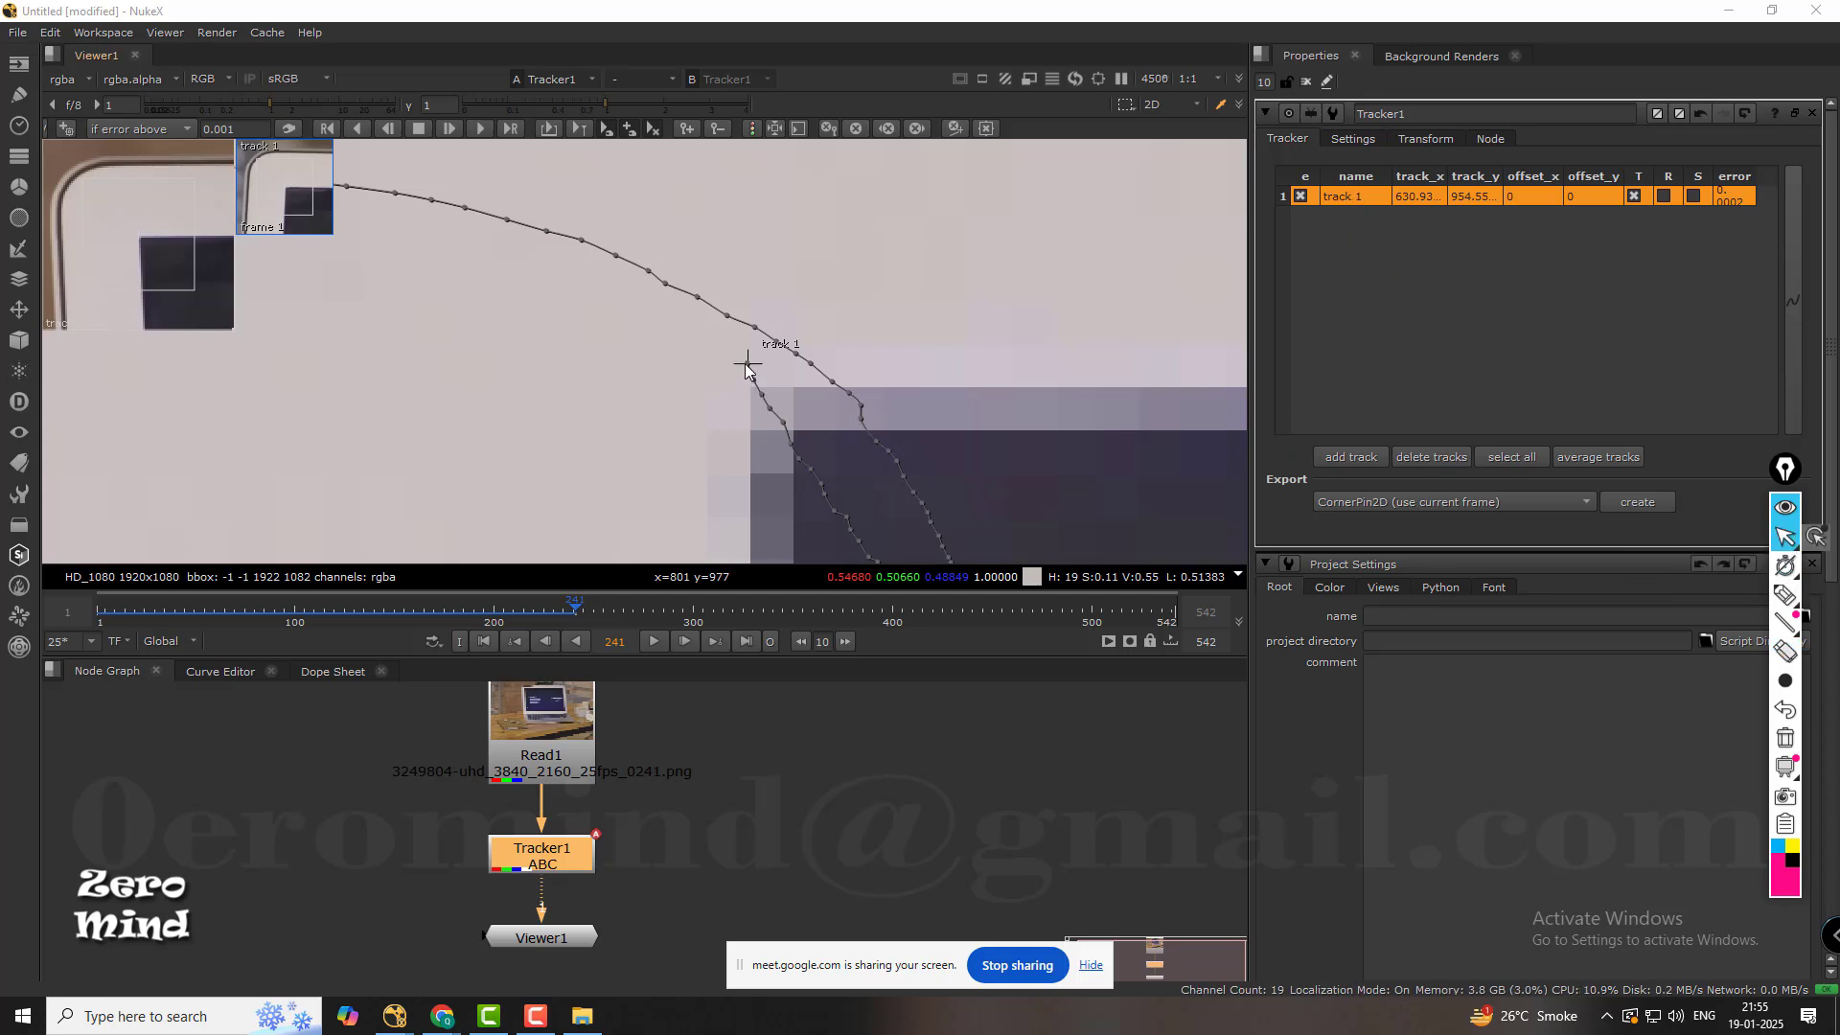
# At frame 241, move track 1 onto the display's corner at about x 631.04, y 954.4, and track it forward again.
pyautogui.scroll(-4, 749, 365)
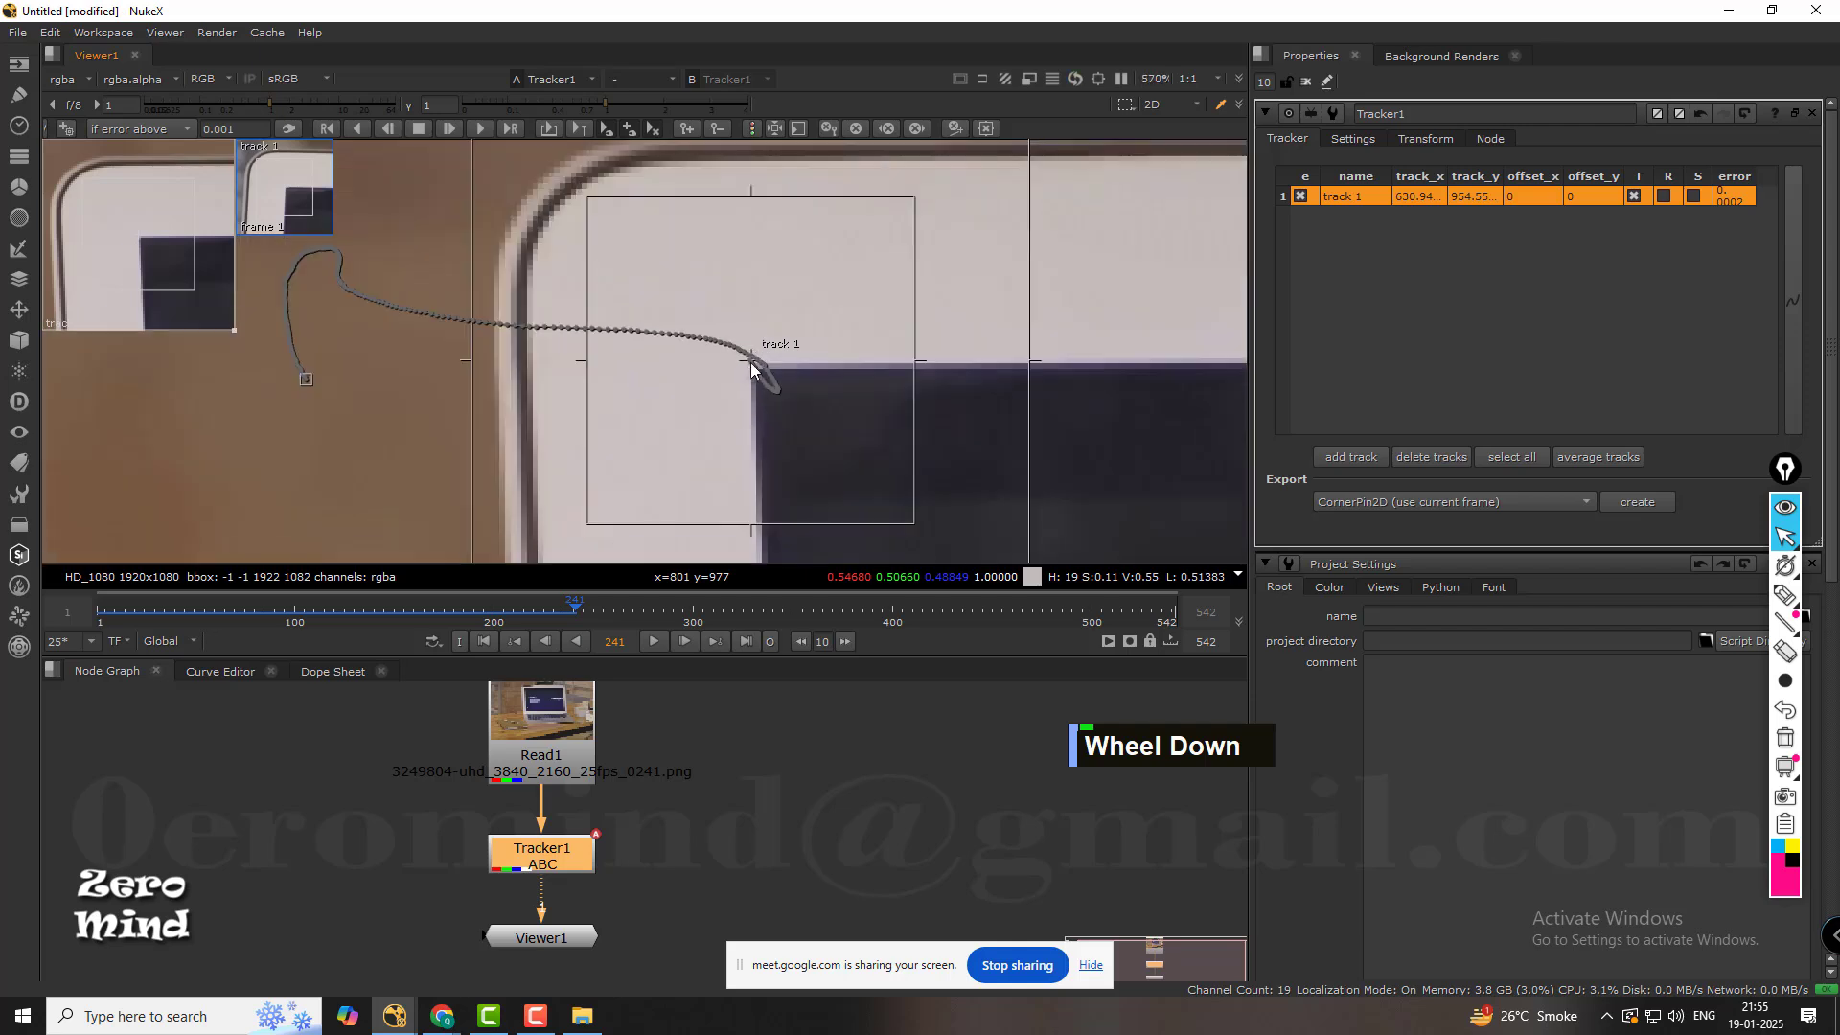
pyautogui.scroll(2, 750, 362)
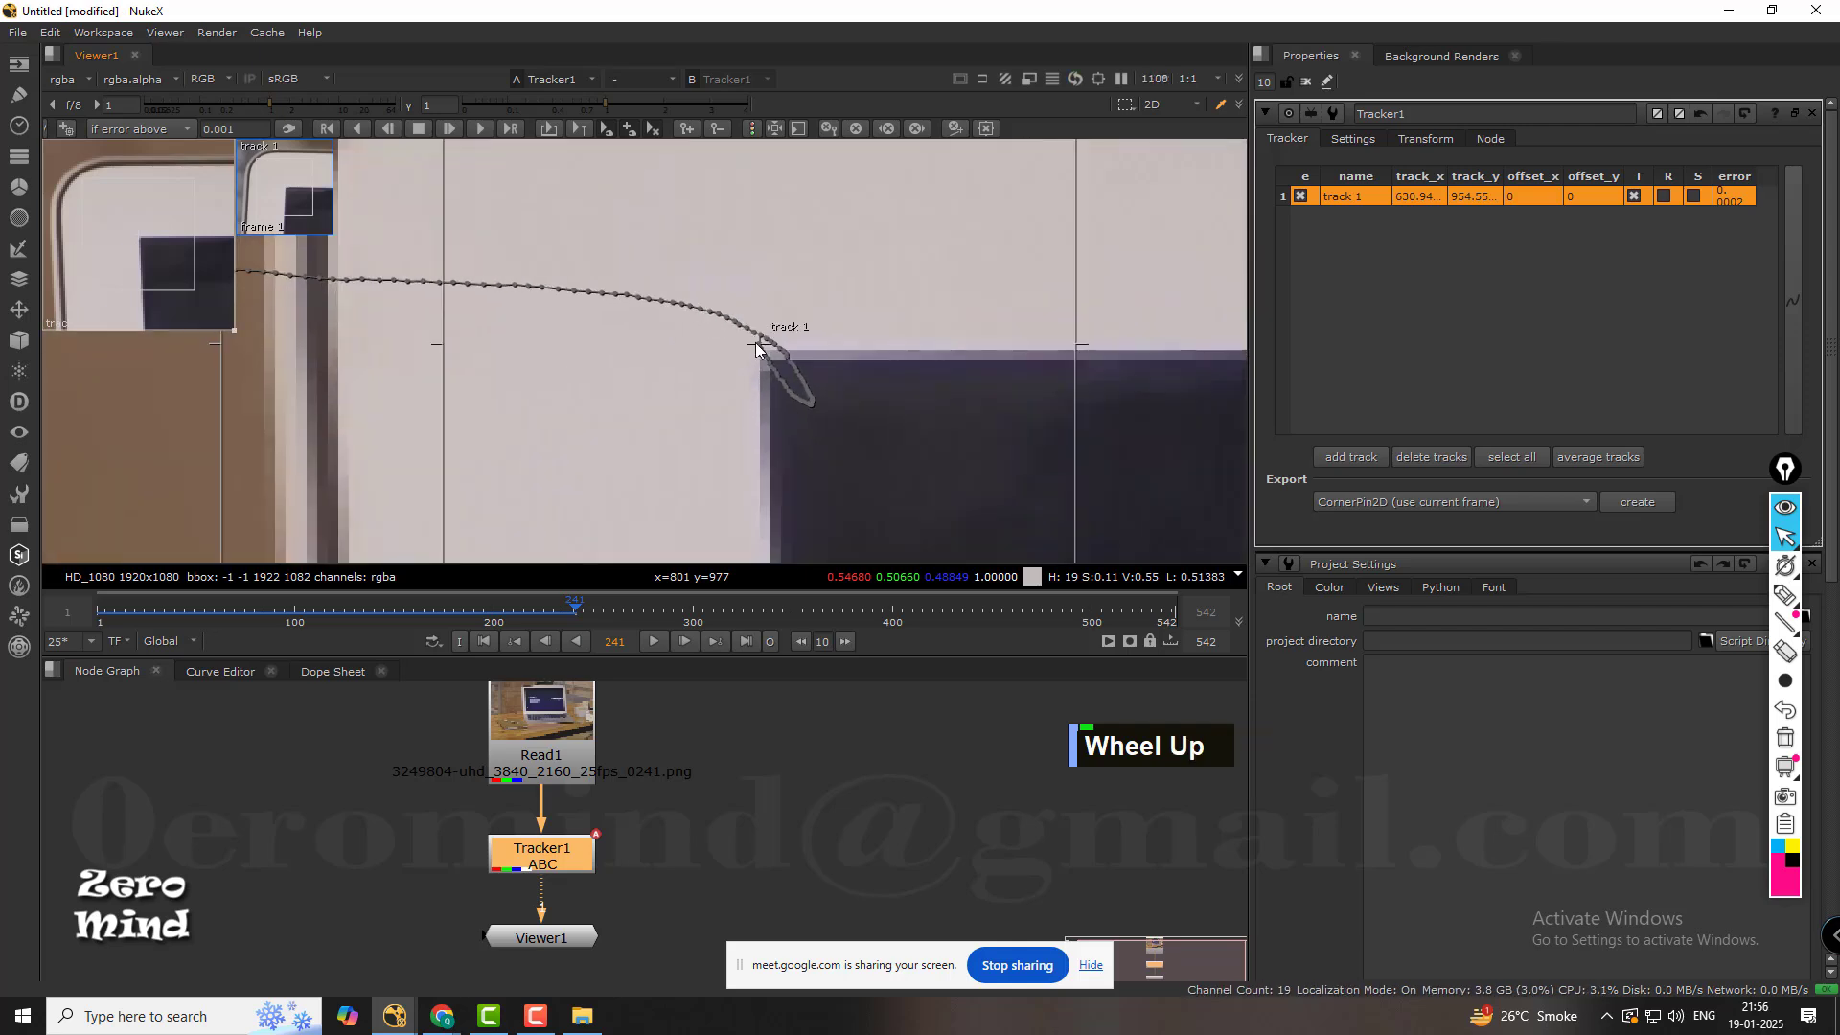
pyautogui.moveTo(755, 343); pyautogui.dragTo(756, 343)
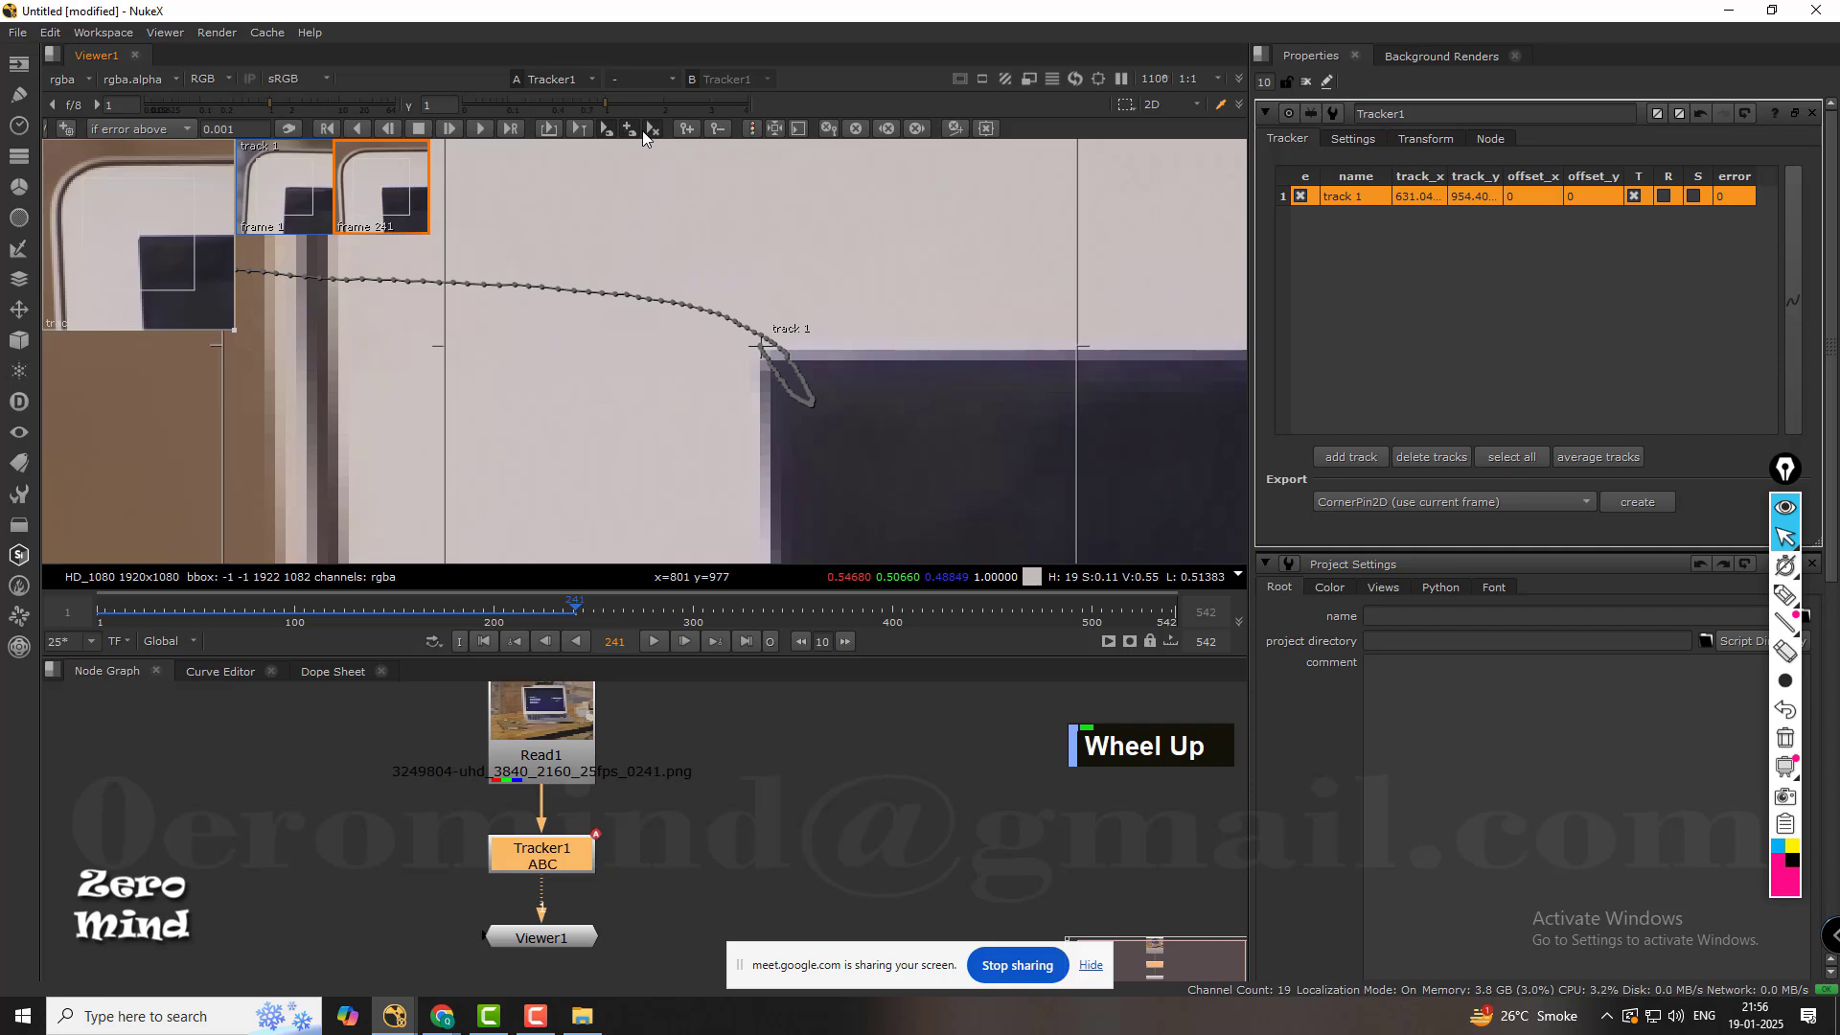
pyautogui.click(481, 128)
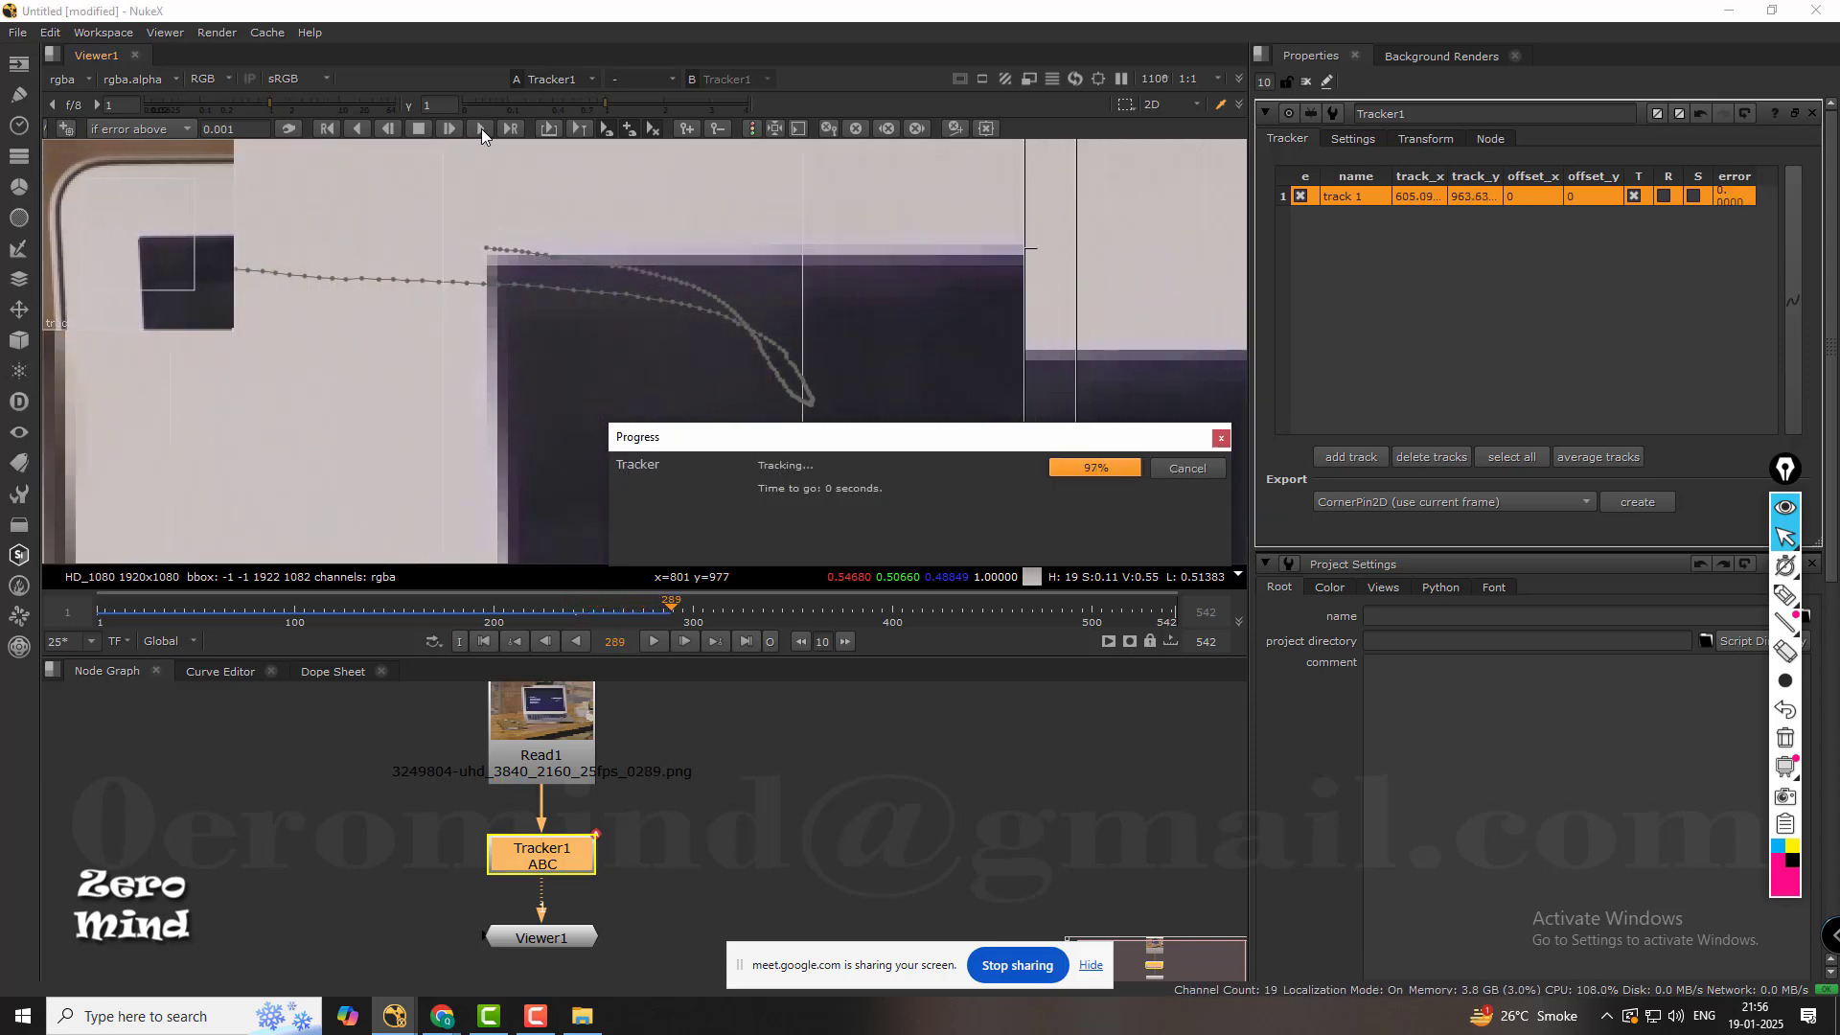
# At frame 289, move track 1 onto the display's upper-left corner, at about x 604.14, y 963.26.
pyautogui.scroll(-1, 617, 278)
pyautogui.scroll(-3, 617, 277)
pyautogui.moveTo(619, 286); pyautogui.dragTo(663, 307, button='middle')
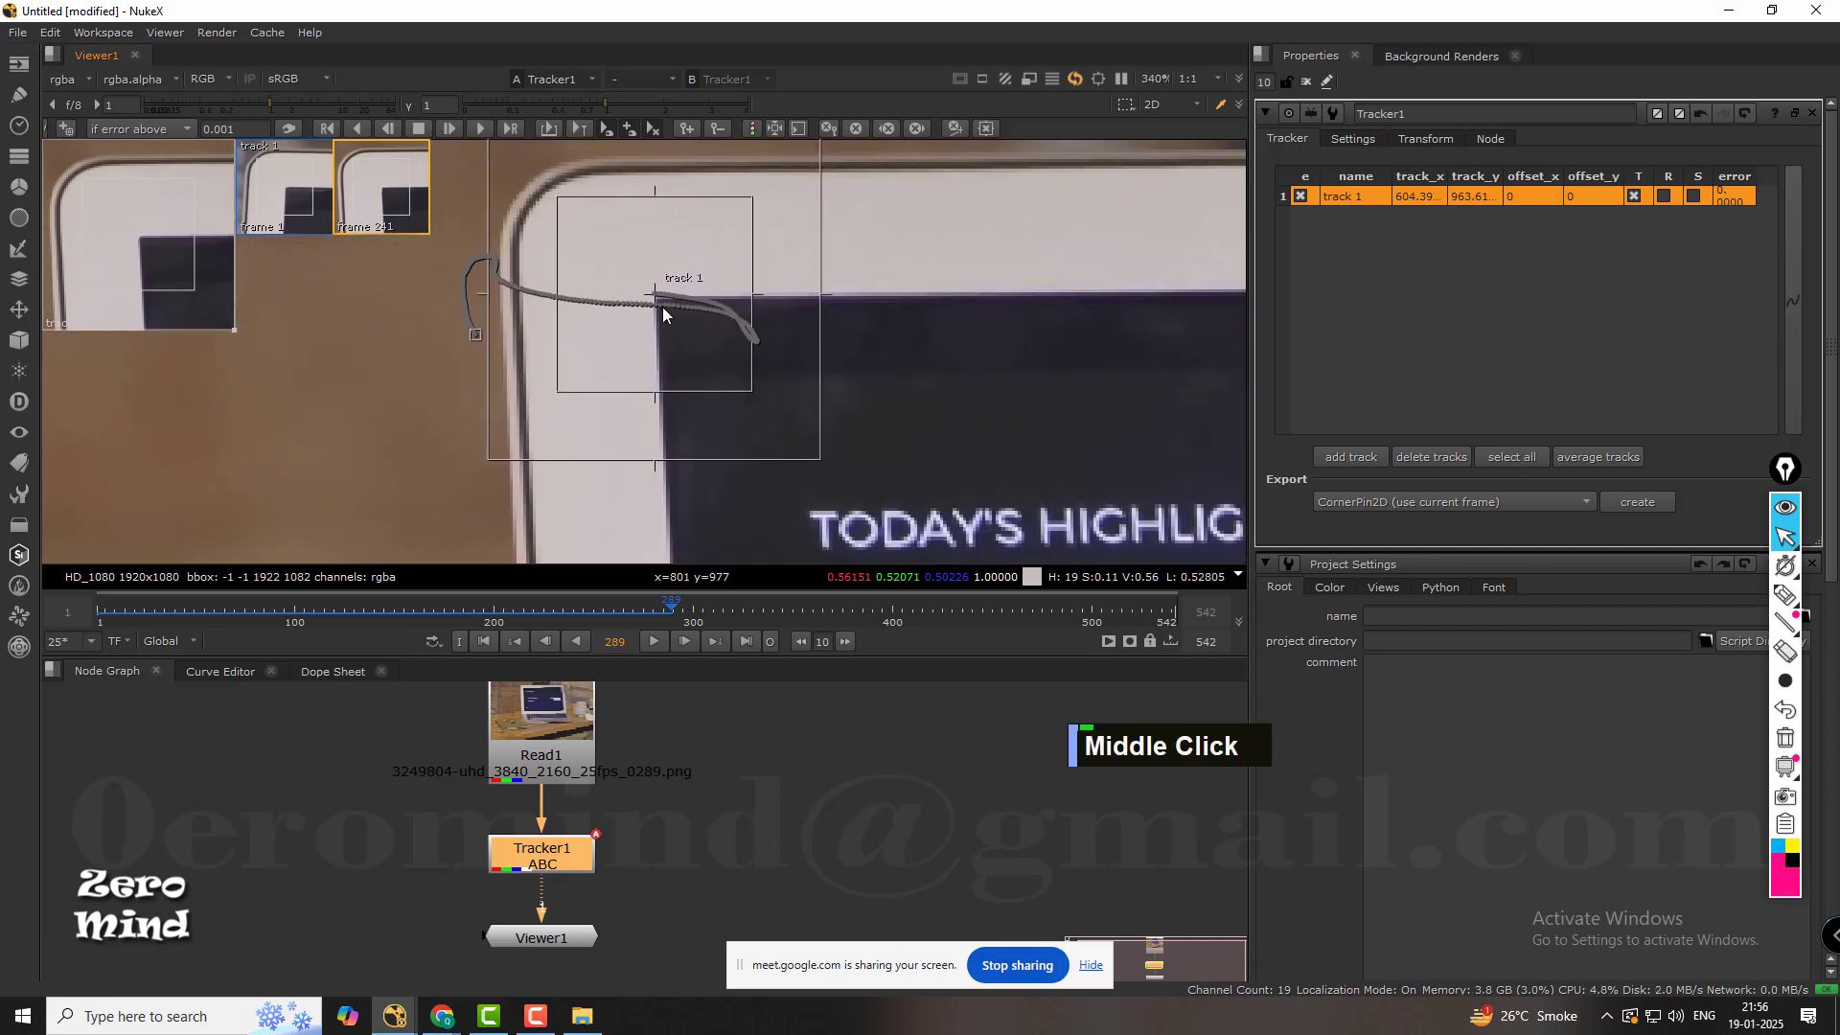
pyautogui.scroll(6, 658, 290)
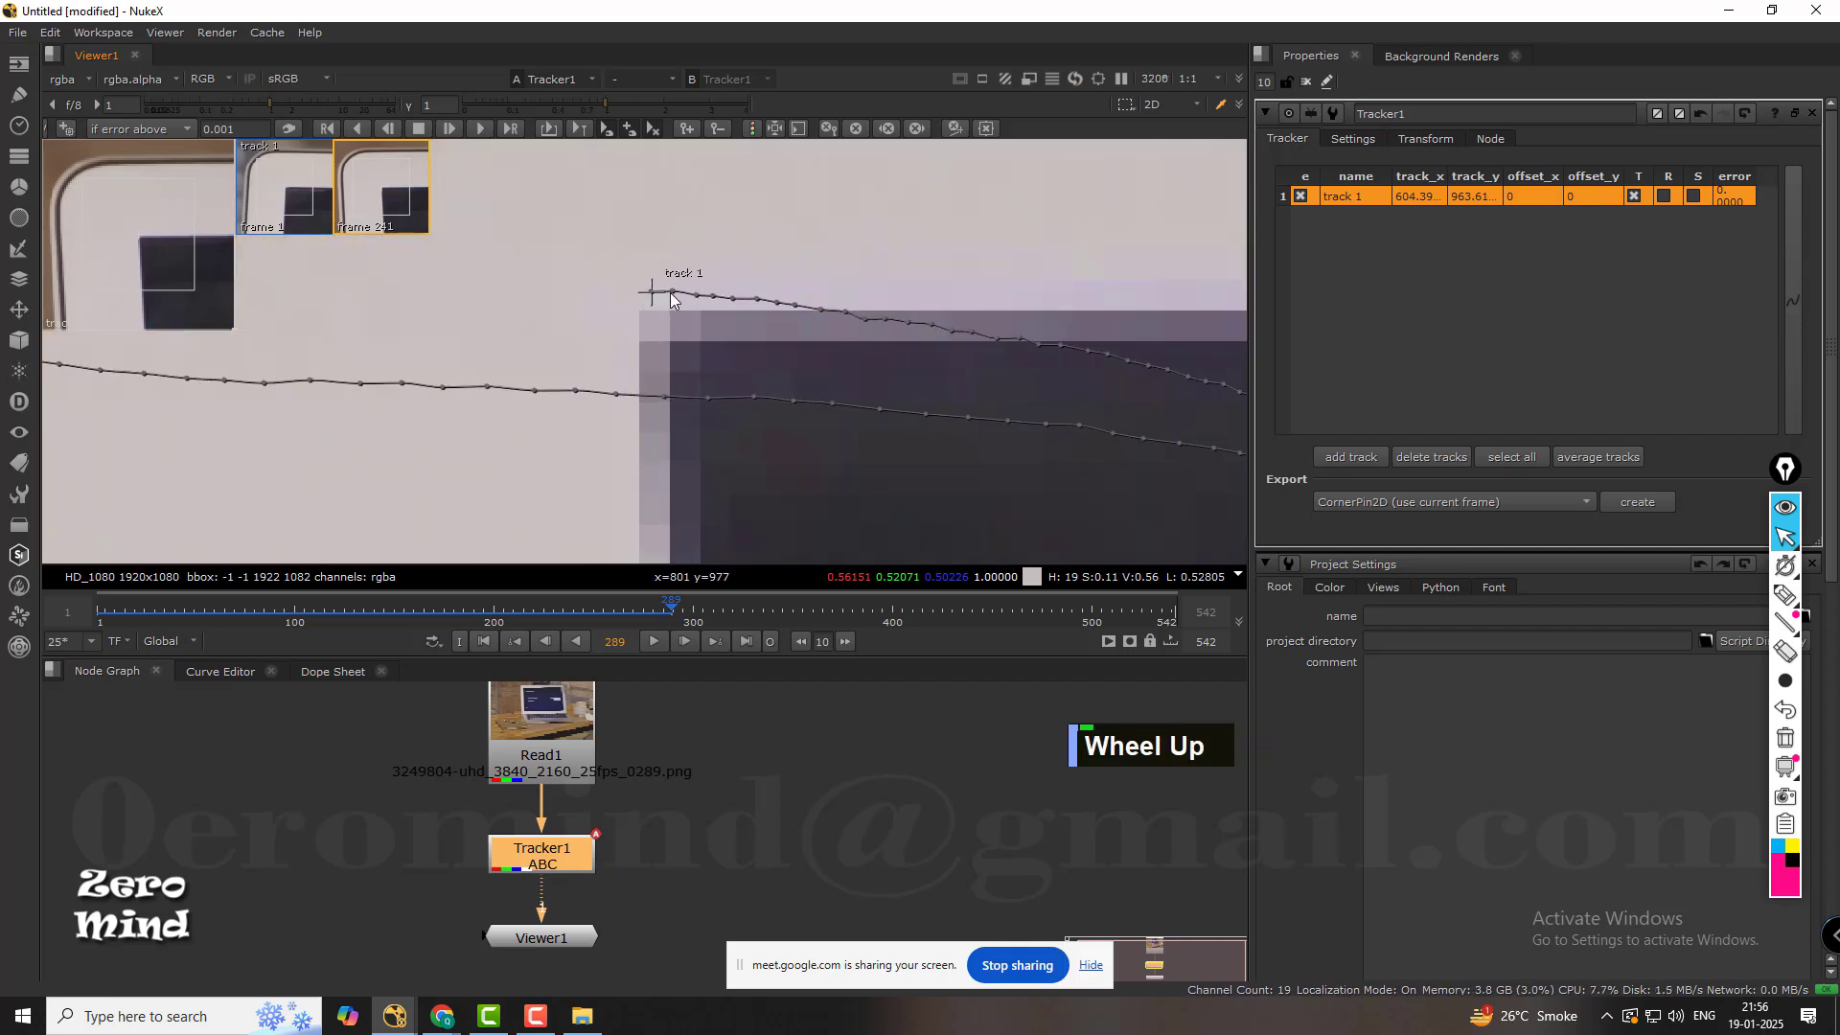
pyautogui.moveTo(650, 298); pyautogui.dragTo(641, 301)
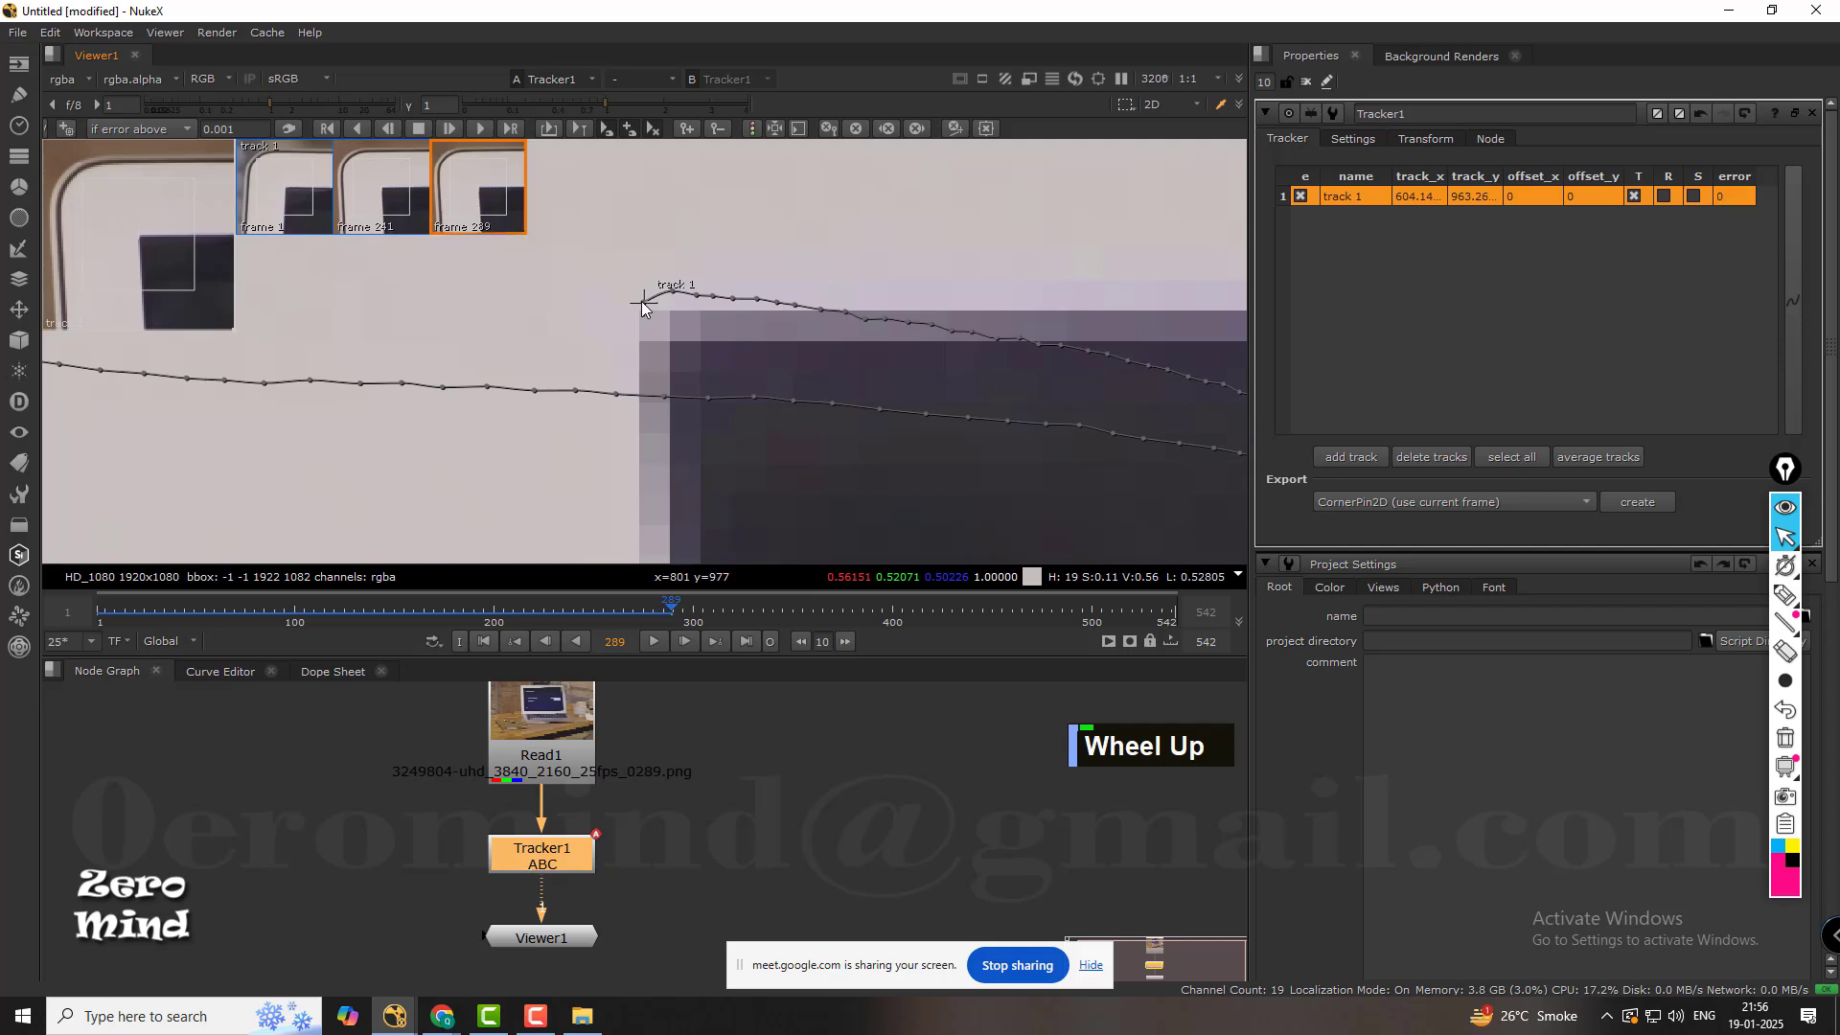
# Reselect track 1 and track it forward frame by frame from frame 289 to frame 305.
pyautogui.click(676, 289)
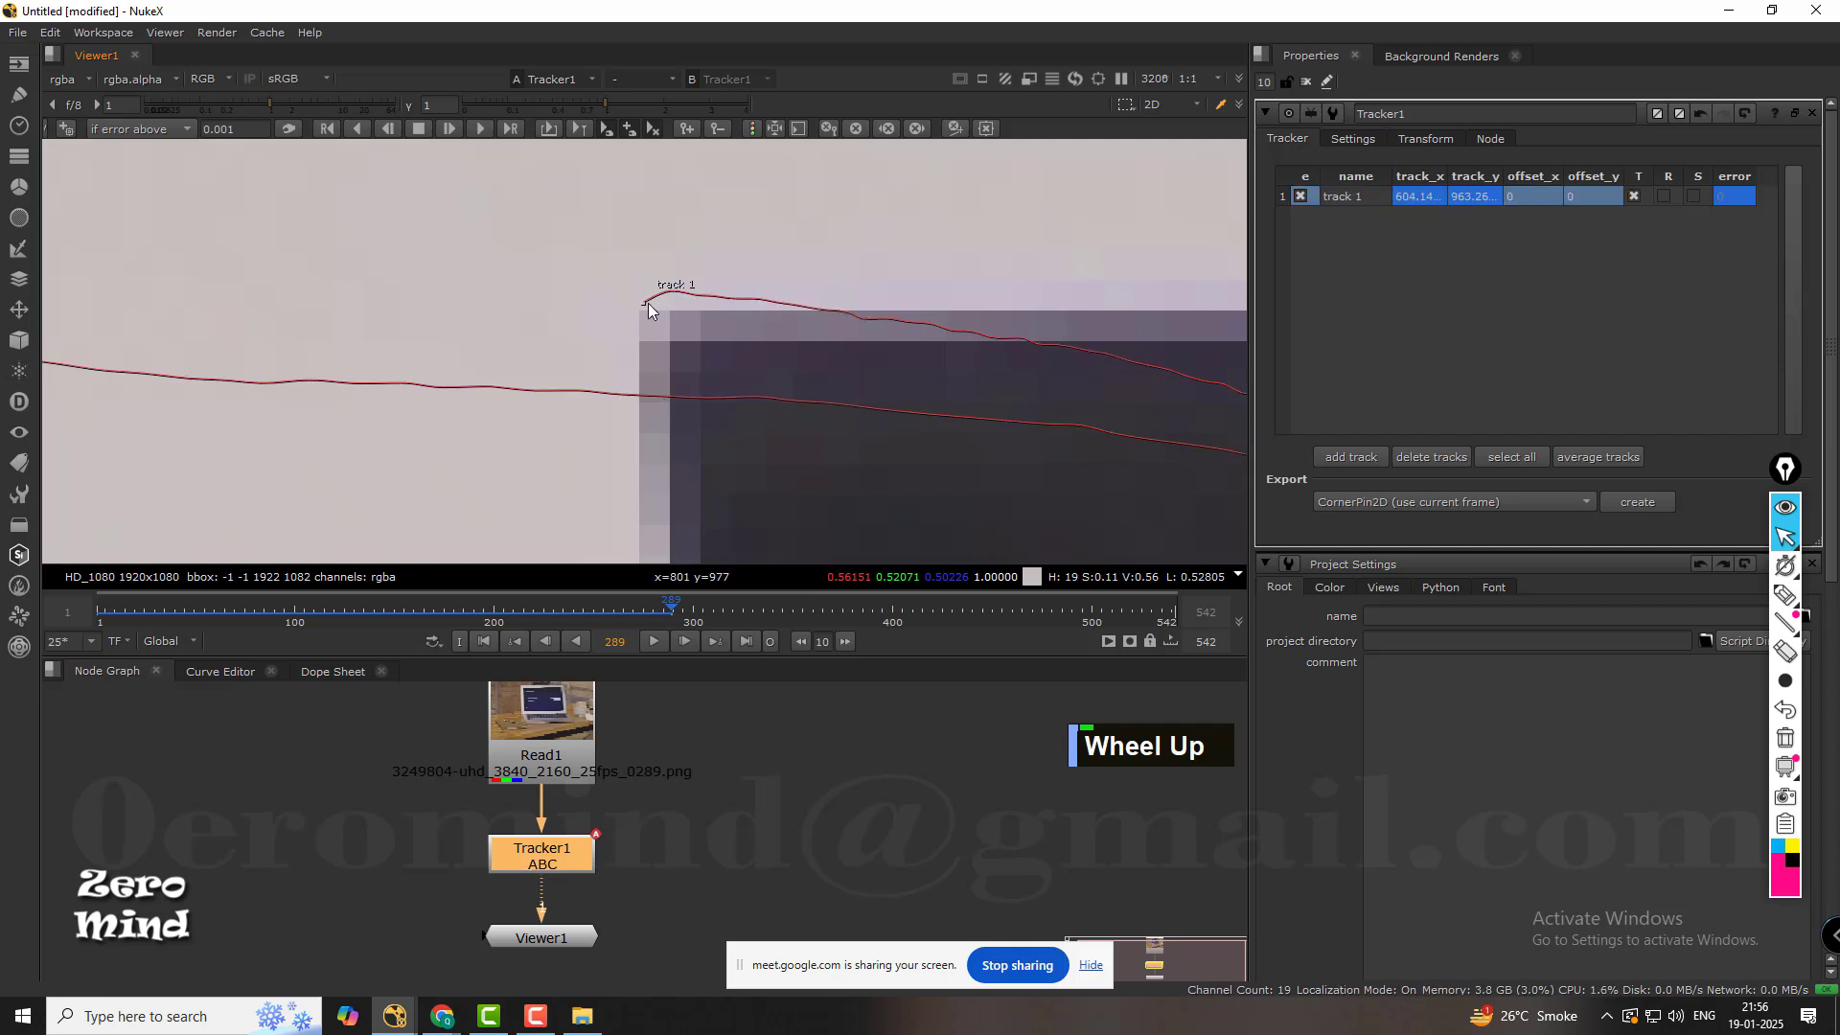
pyautogui.click(644, 303)
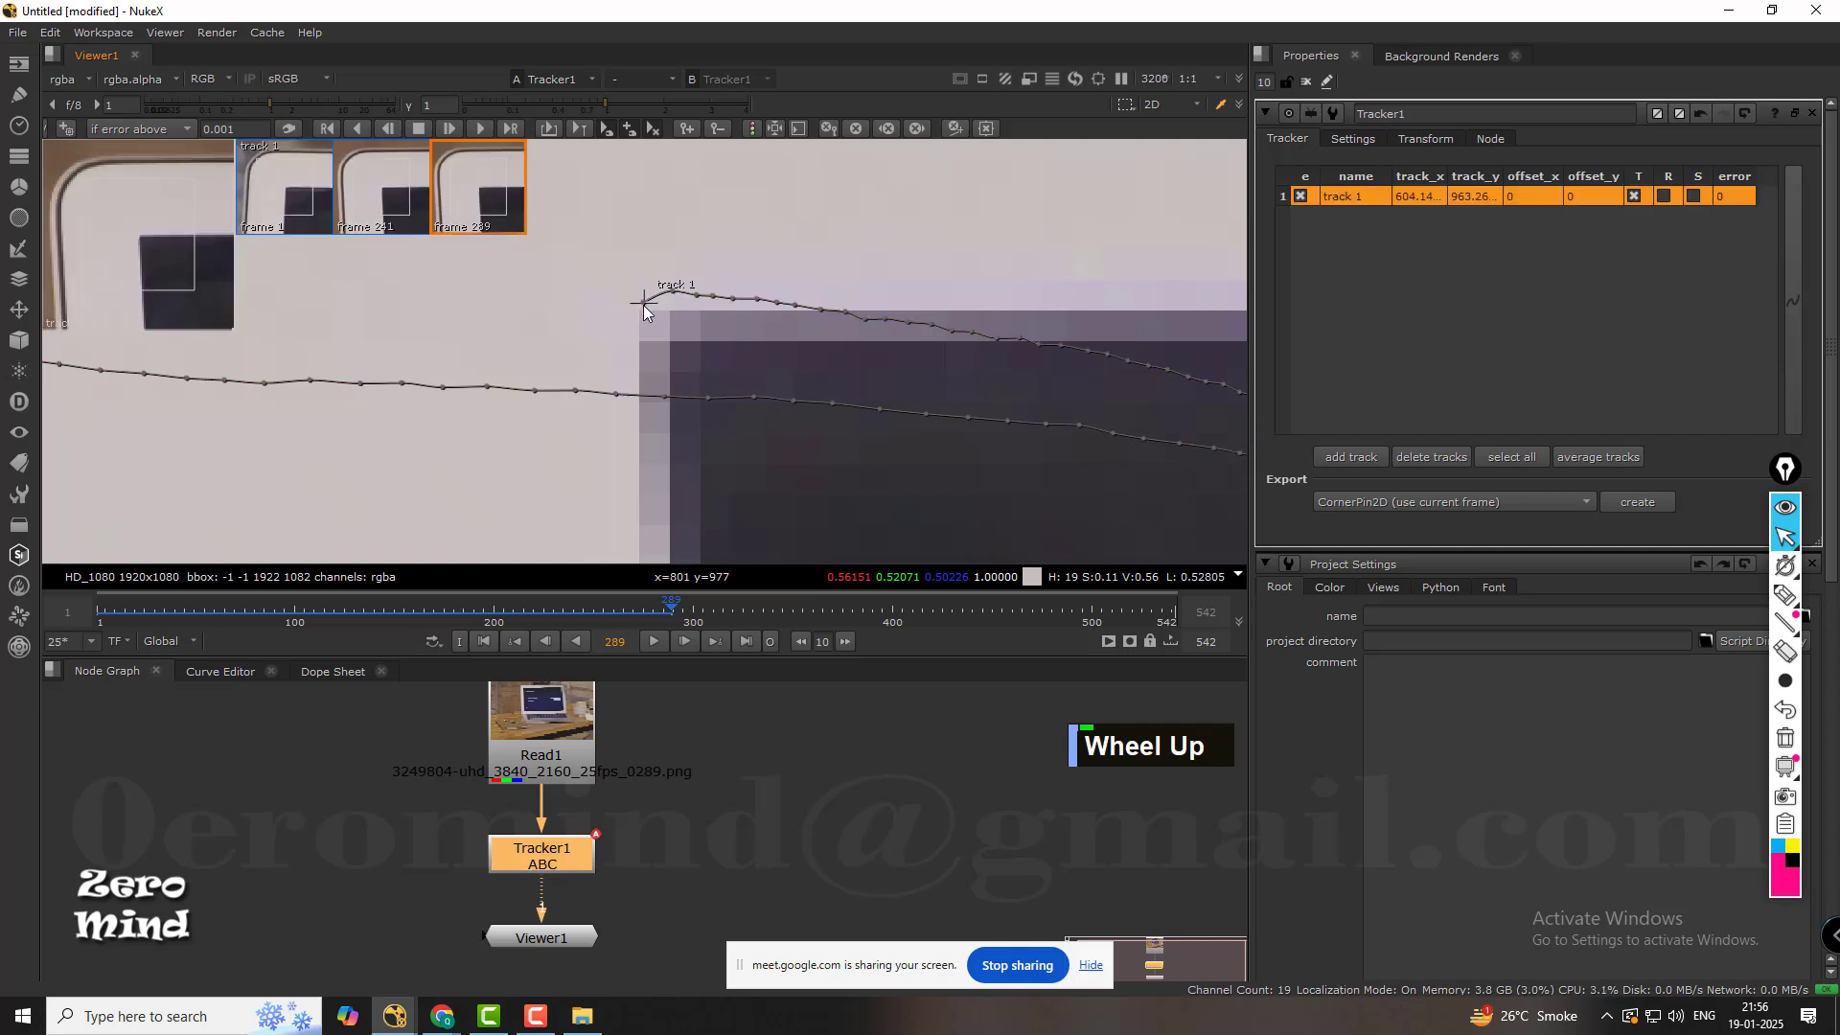
pyautogui.click(450, 129)
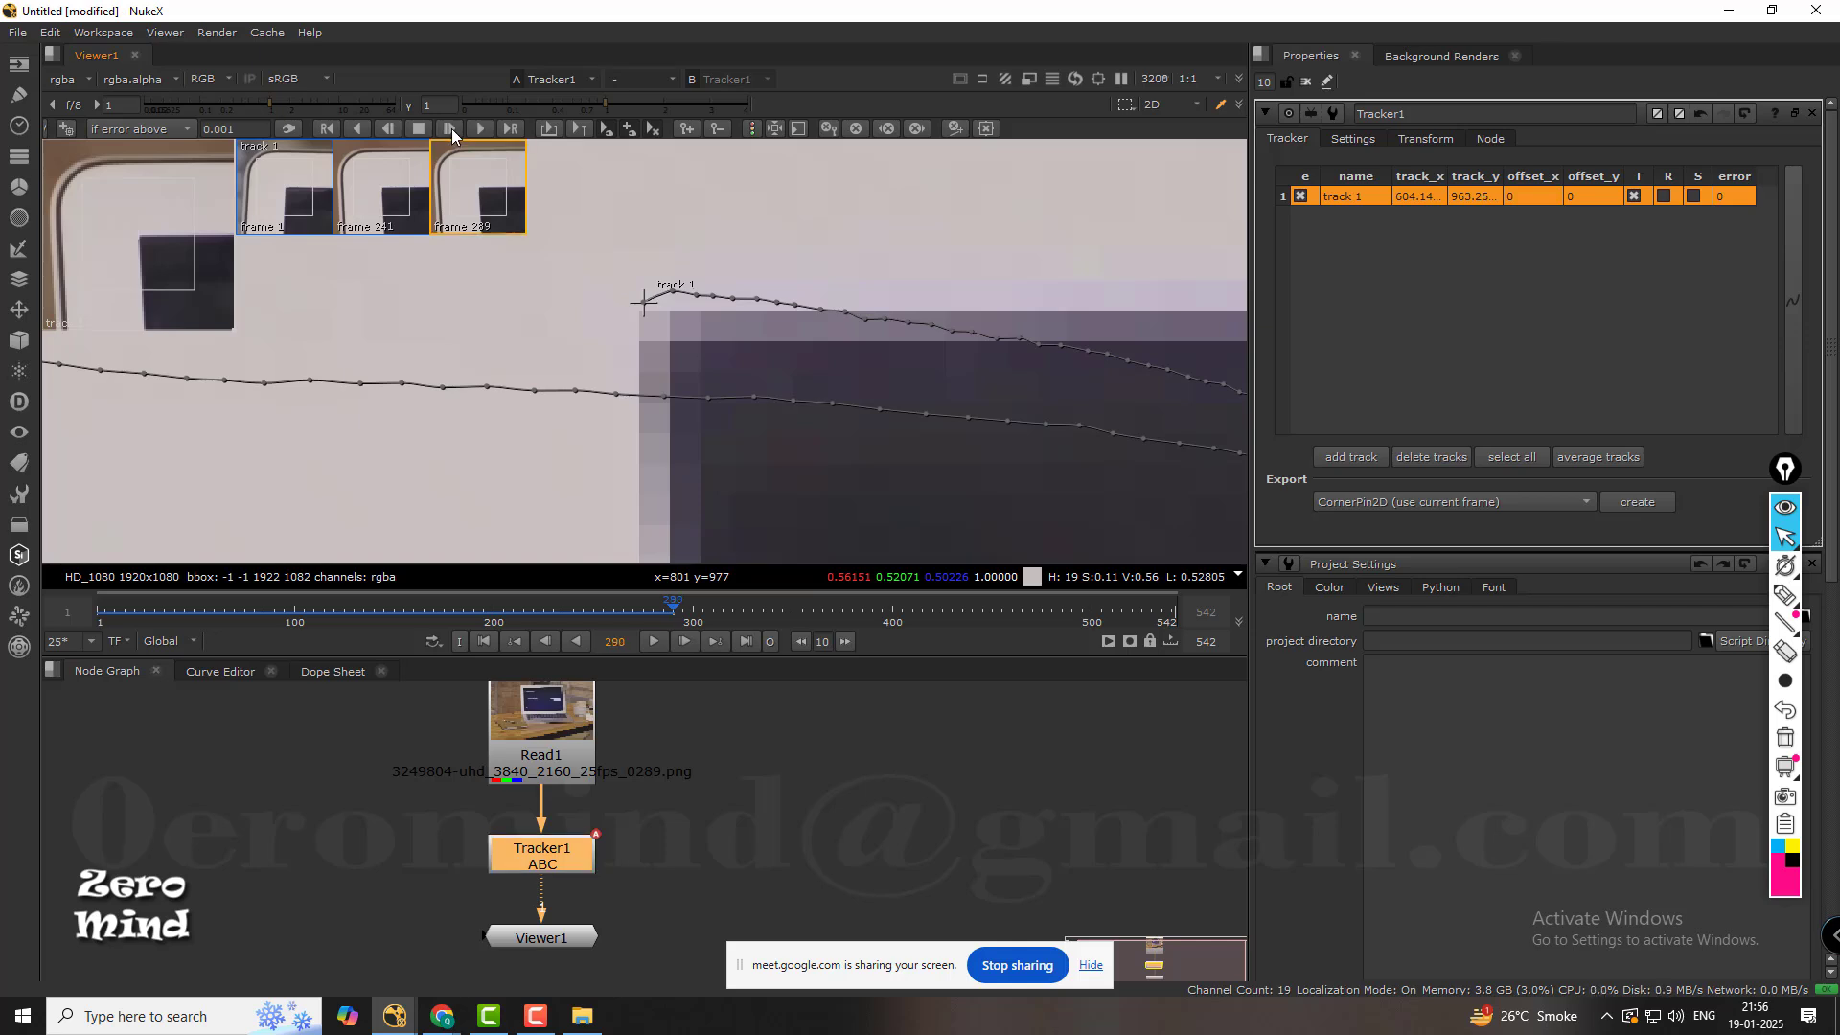
pyautogui.doubleClick(455, 132)
pyautogui.doubleClick(455, 133)
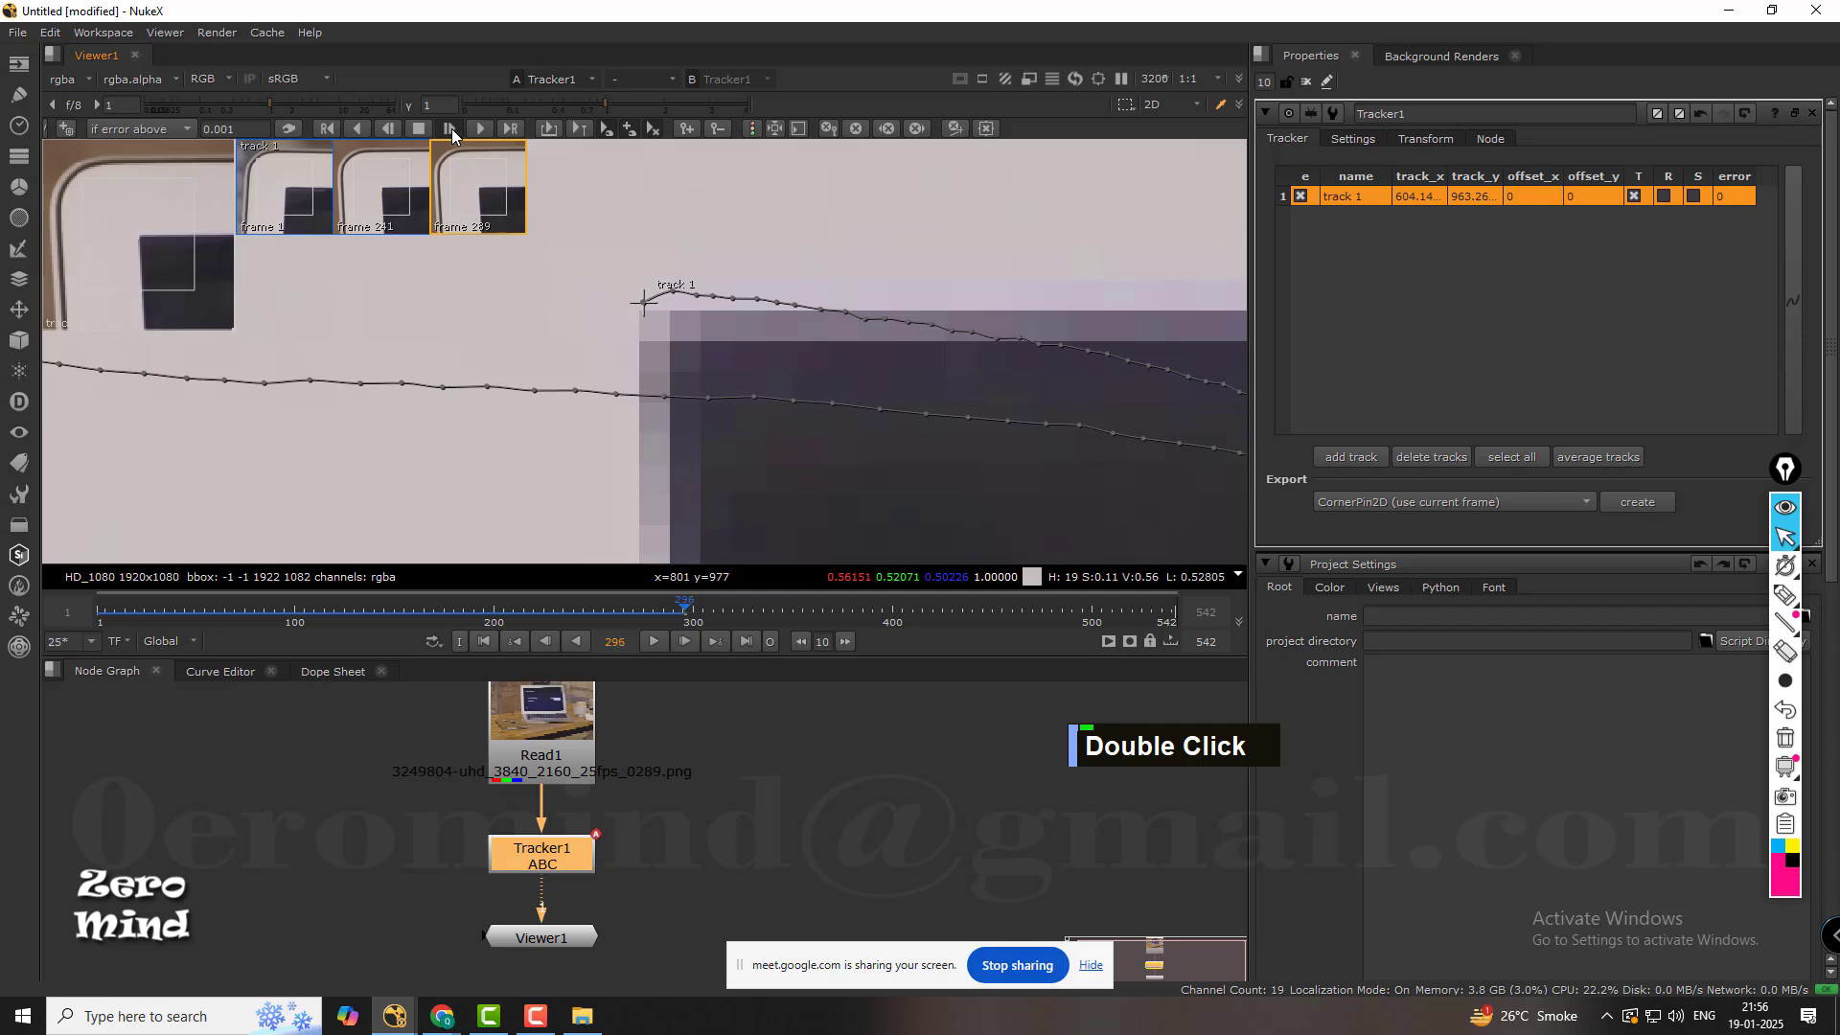
pyautogui.doubleClick(456, 132)
pyautogui.scroll(-9, 690, 280)
pyautogui.scroll(-3, 692, 274)
pyautogui.moveTo(692, 274)
pyautogui.mouseDown(button='middle')
pyautogui.moveTo(705, 296)
pyautogui.moveTo(671, 268)
pyautogui.mouseUp(button='middle')
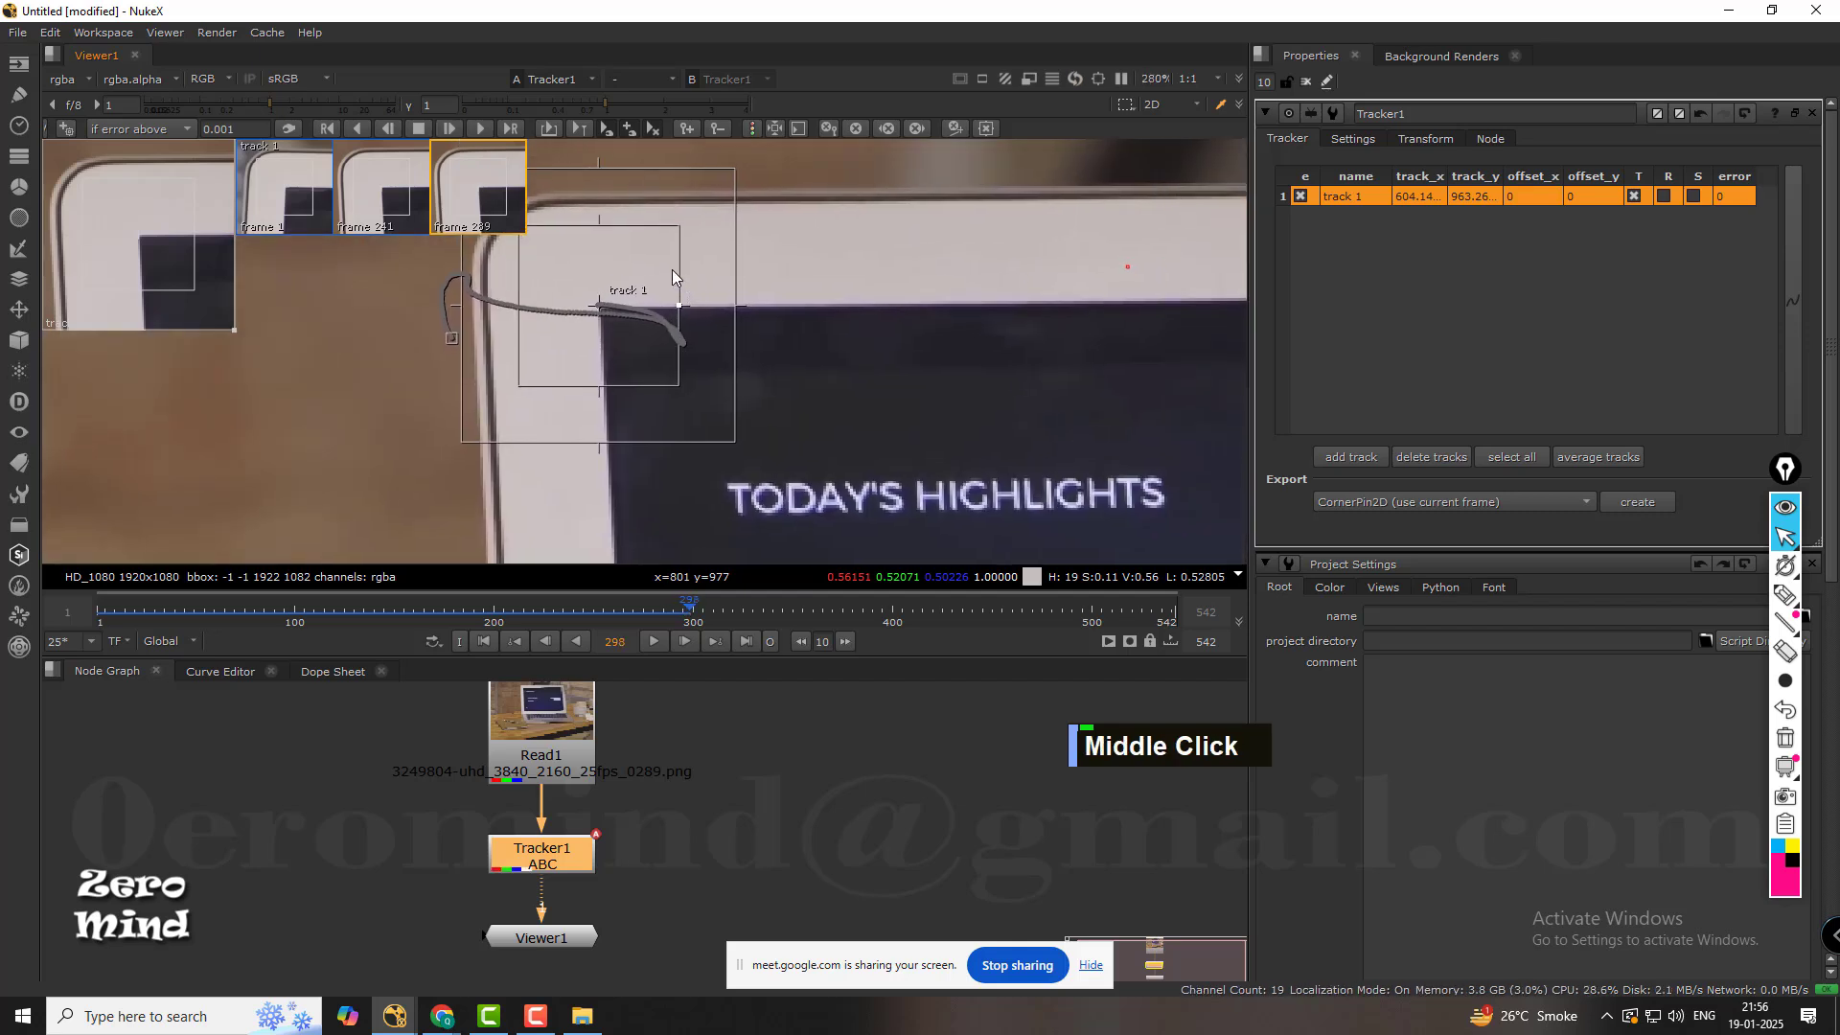
pyautogui.doubleClick(451, 130)
pyautogui.doubleClick(451, 130)
pyautogui.doubleClick(451, 131)
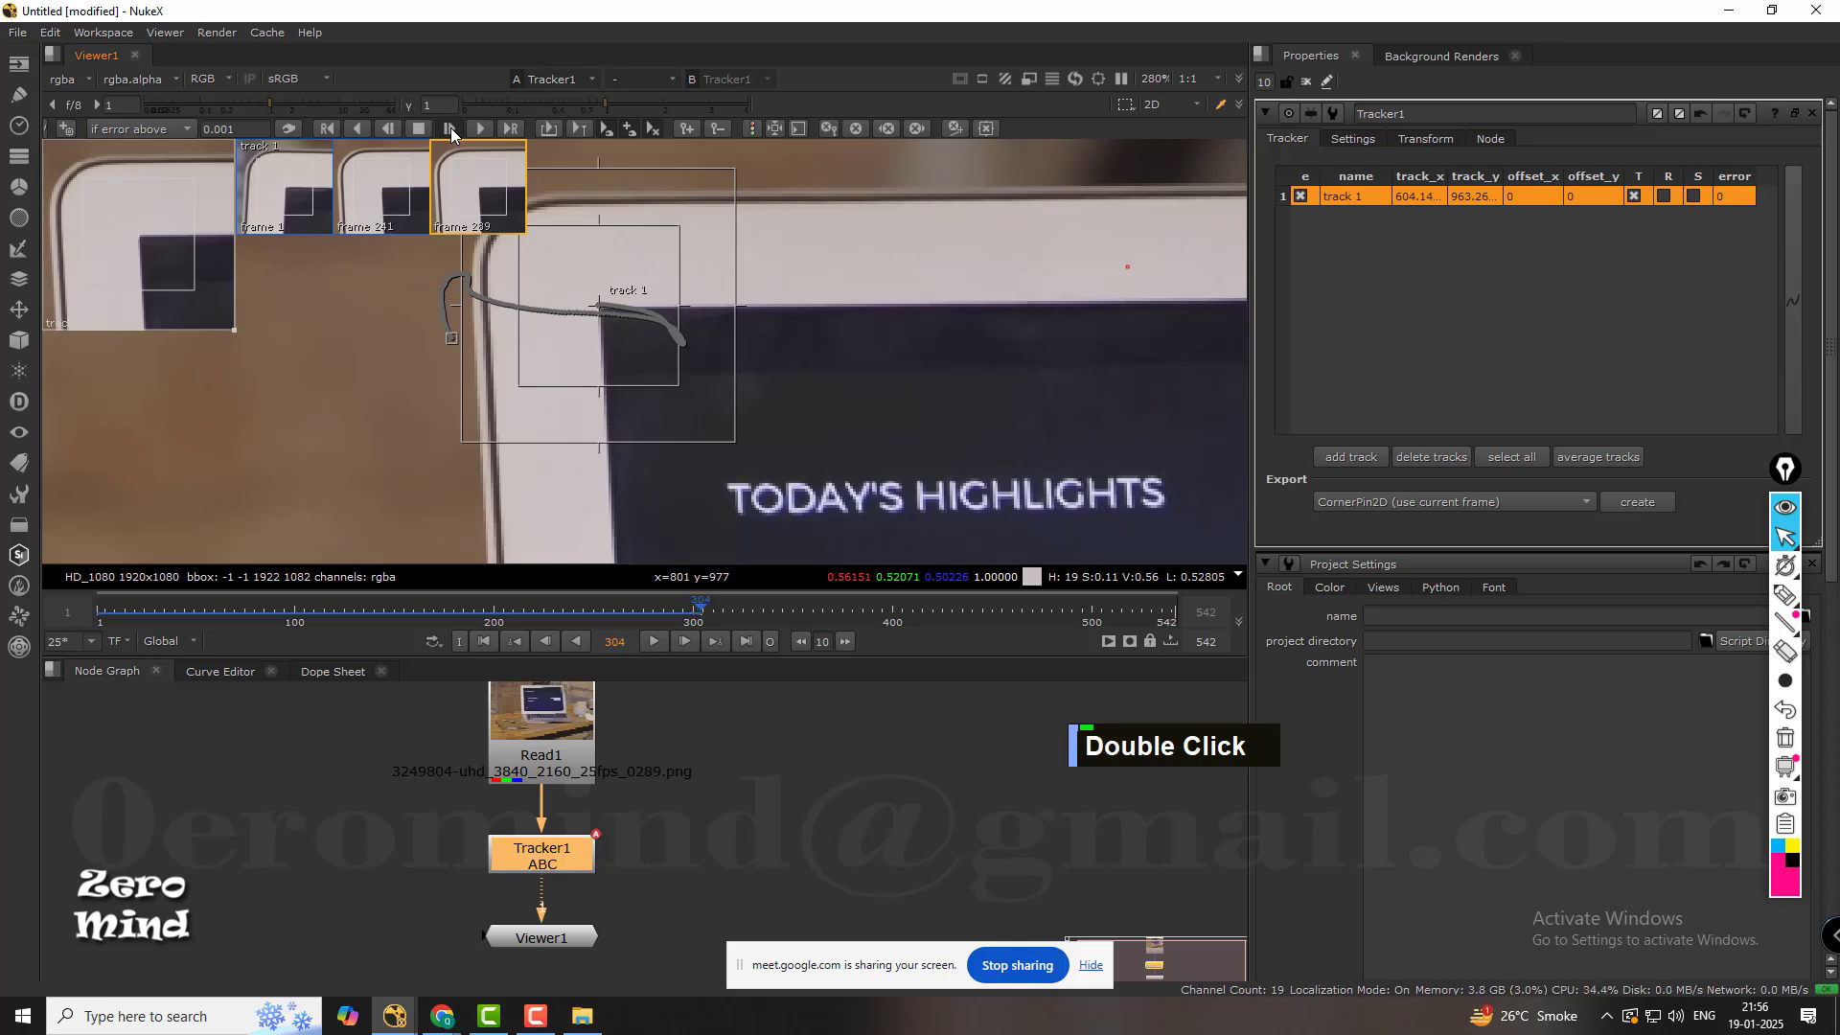
pyautogui.click(452, 130)
# Scrub the timeline past frame 305 and back to frame 282 to check where the laptop footage ends.
pyautogui.scroll(-4, 817, 428)
pyautogui.scroll(-5, 831, 441)
pyautogui.moveTo(834, 441); pyautogui.dragTo(847, 272, button='middle')
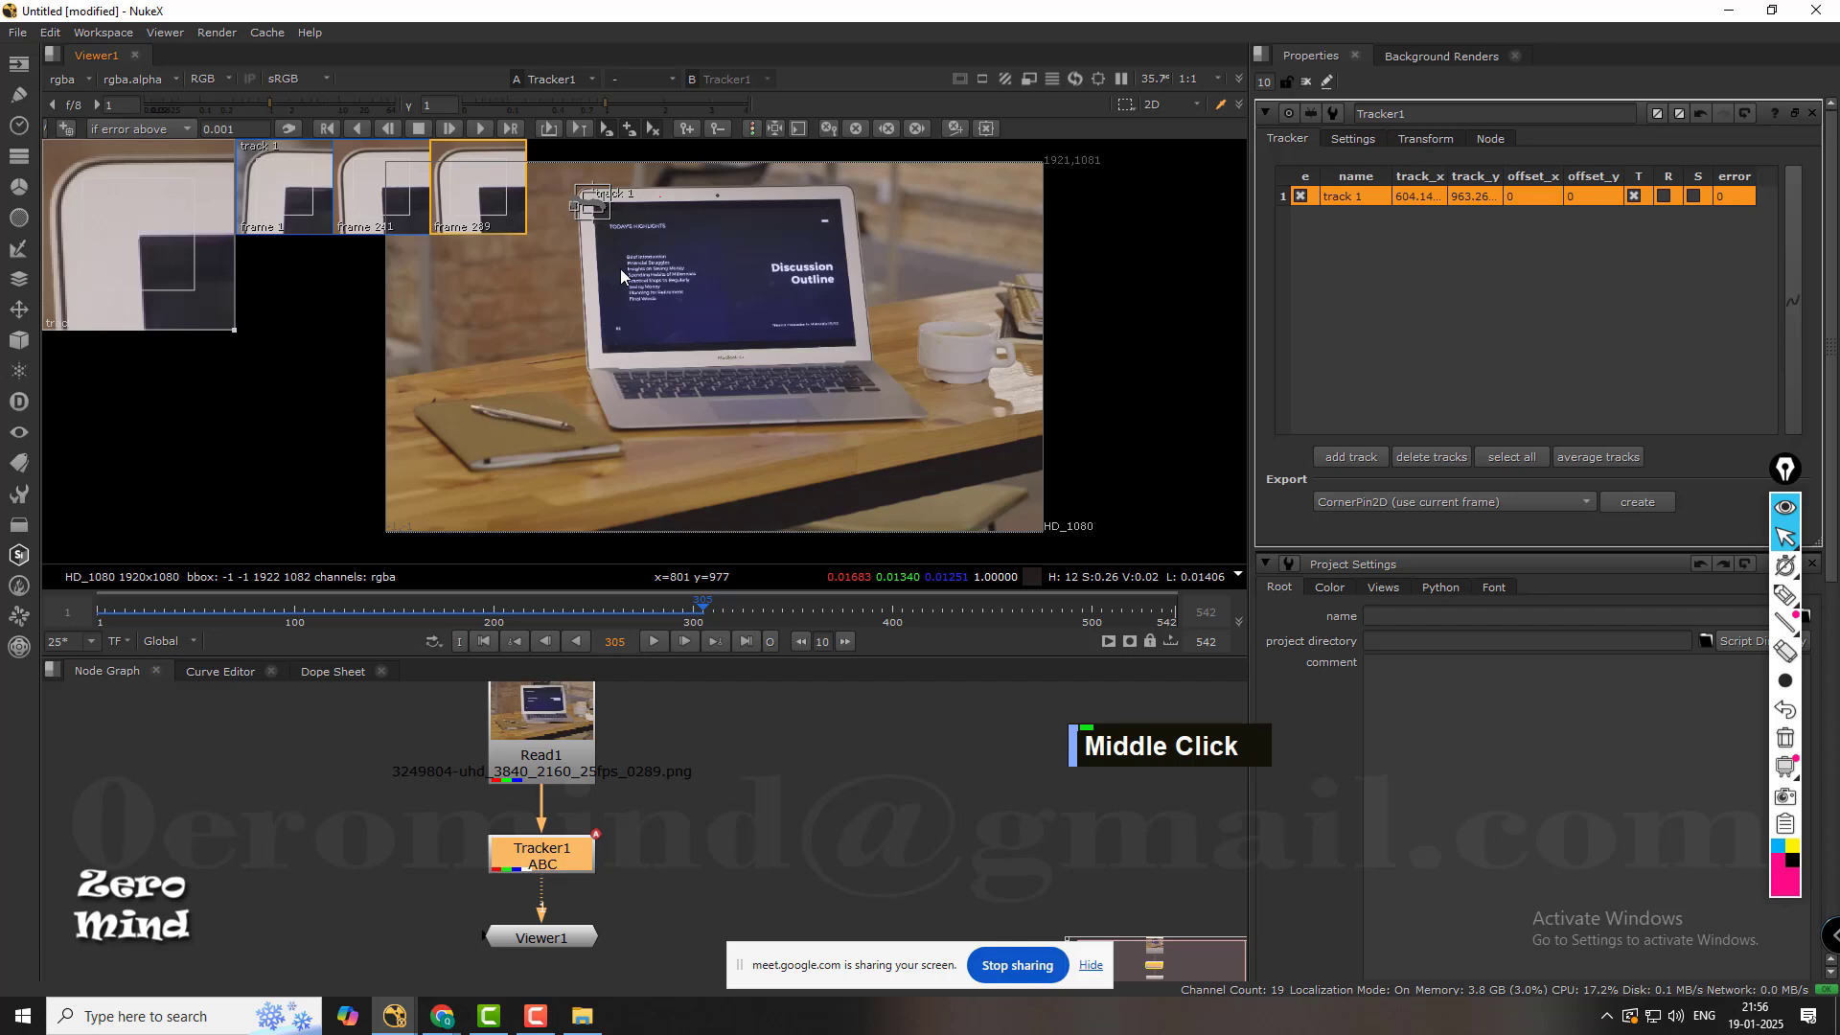
pyautogui.moveTo(728, 606); pyautogui.dragTo(854, 602)
pyautogui.moveTo(1058, 598); pyautogui.dragTo(834, 599, button='middle')
pyautogui.moveTo(981, 600); pyautogui.dragTo(756, 609, button='middle')
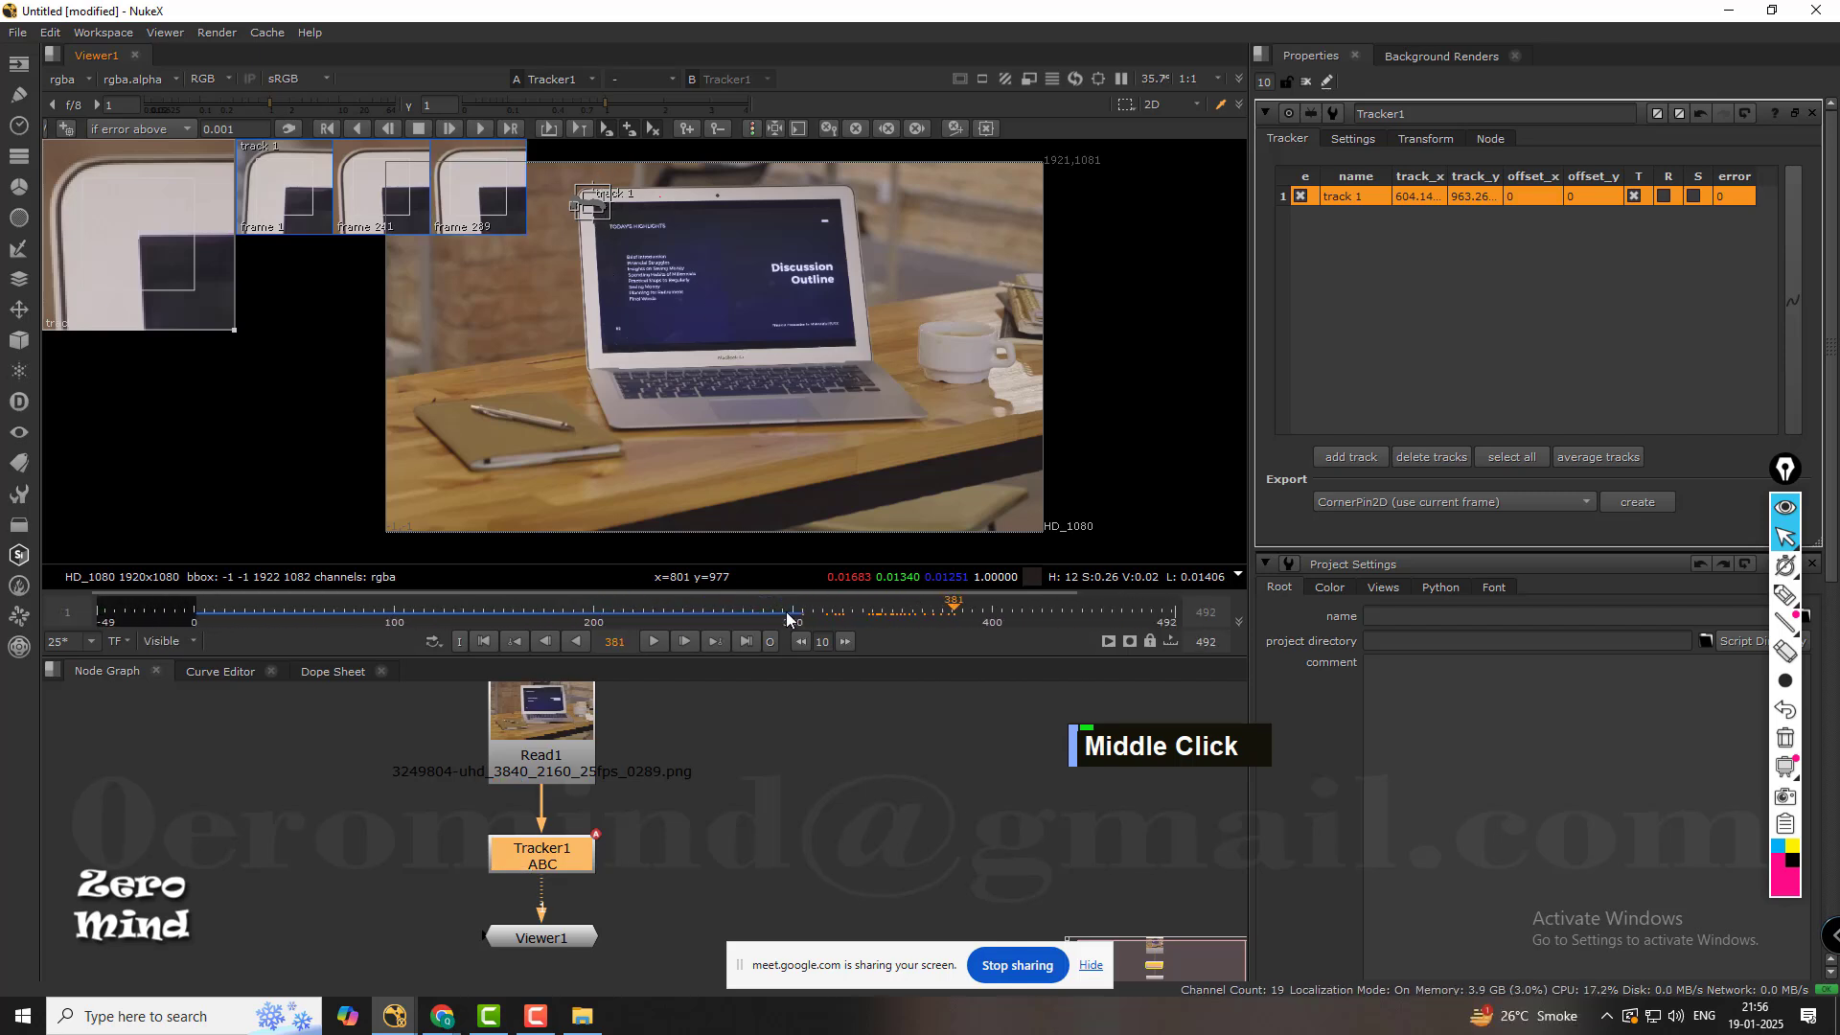
pyautogui.middleClick(785, 611)
pyautogui.moveTo(953, 617); pyautogui.dragTo(698, 623)
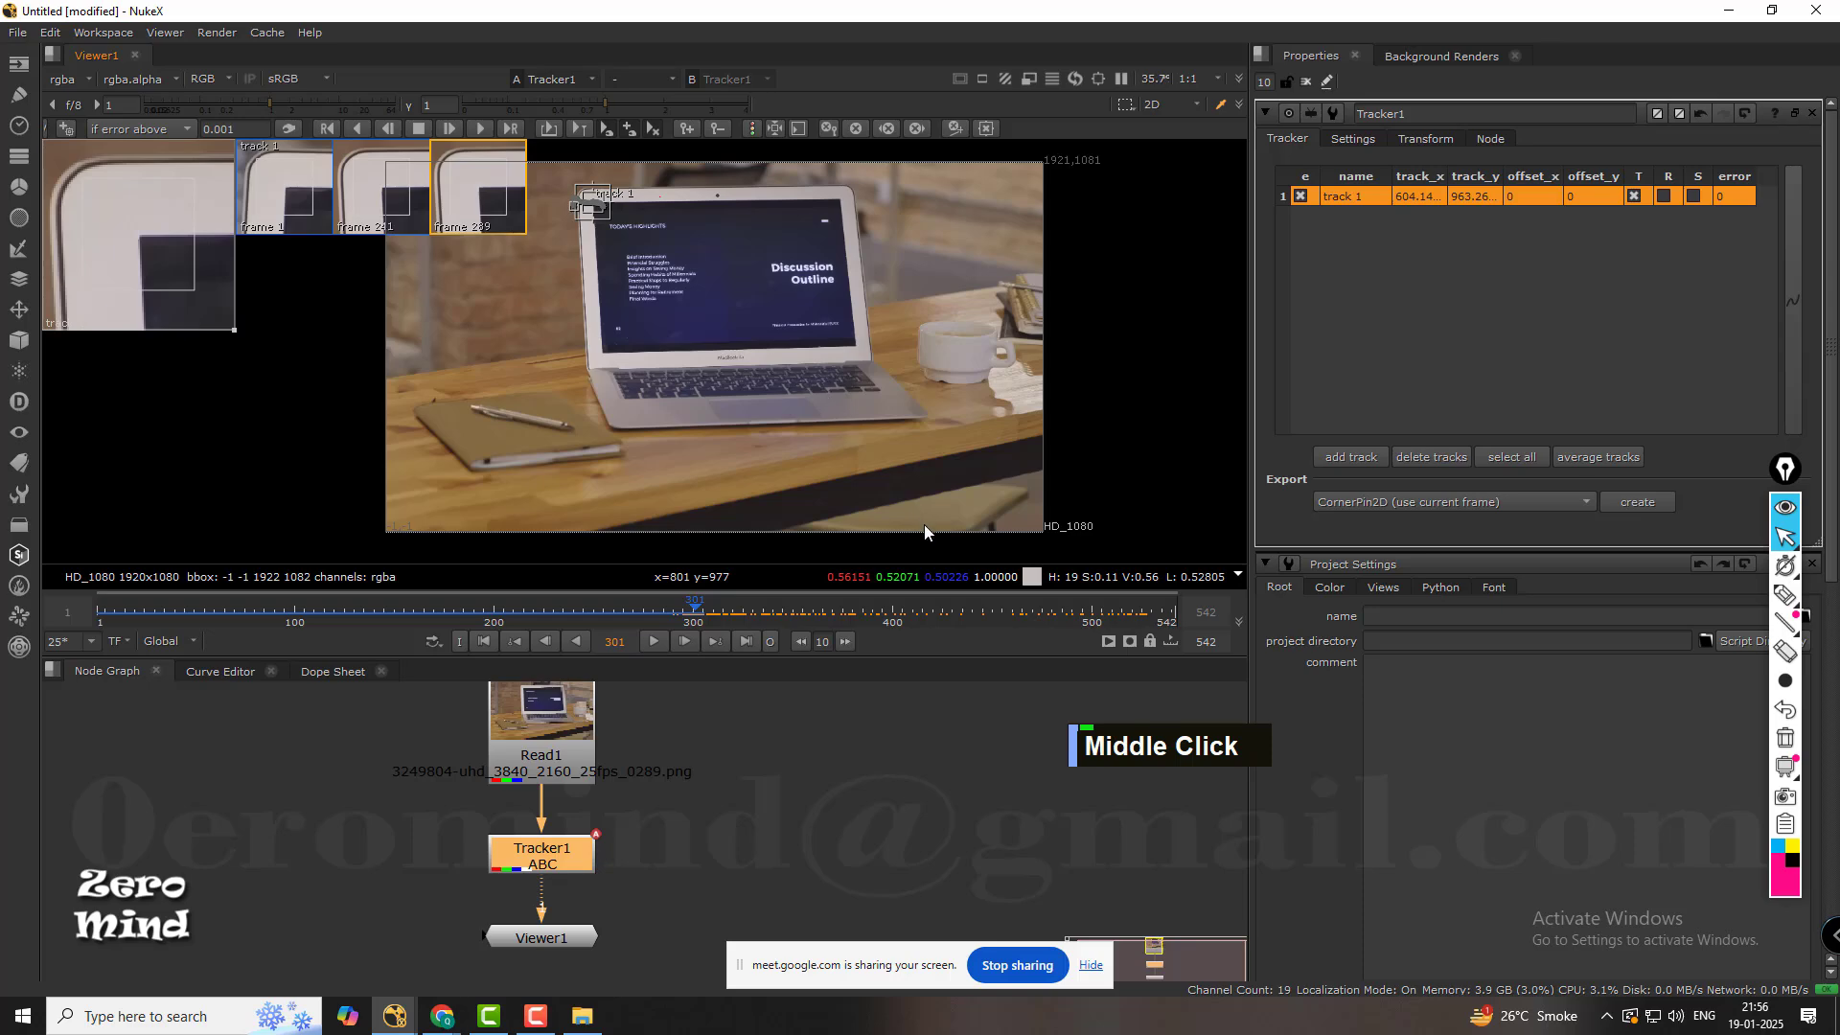
pyautogui.middleClick(819, 786)
pyautogui.scroll(4, 632, 325)
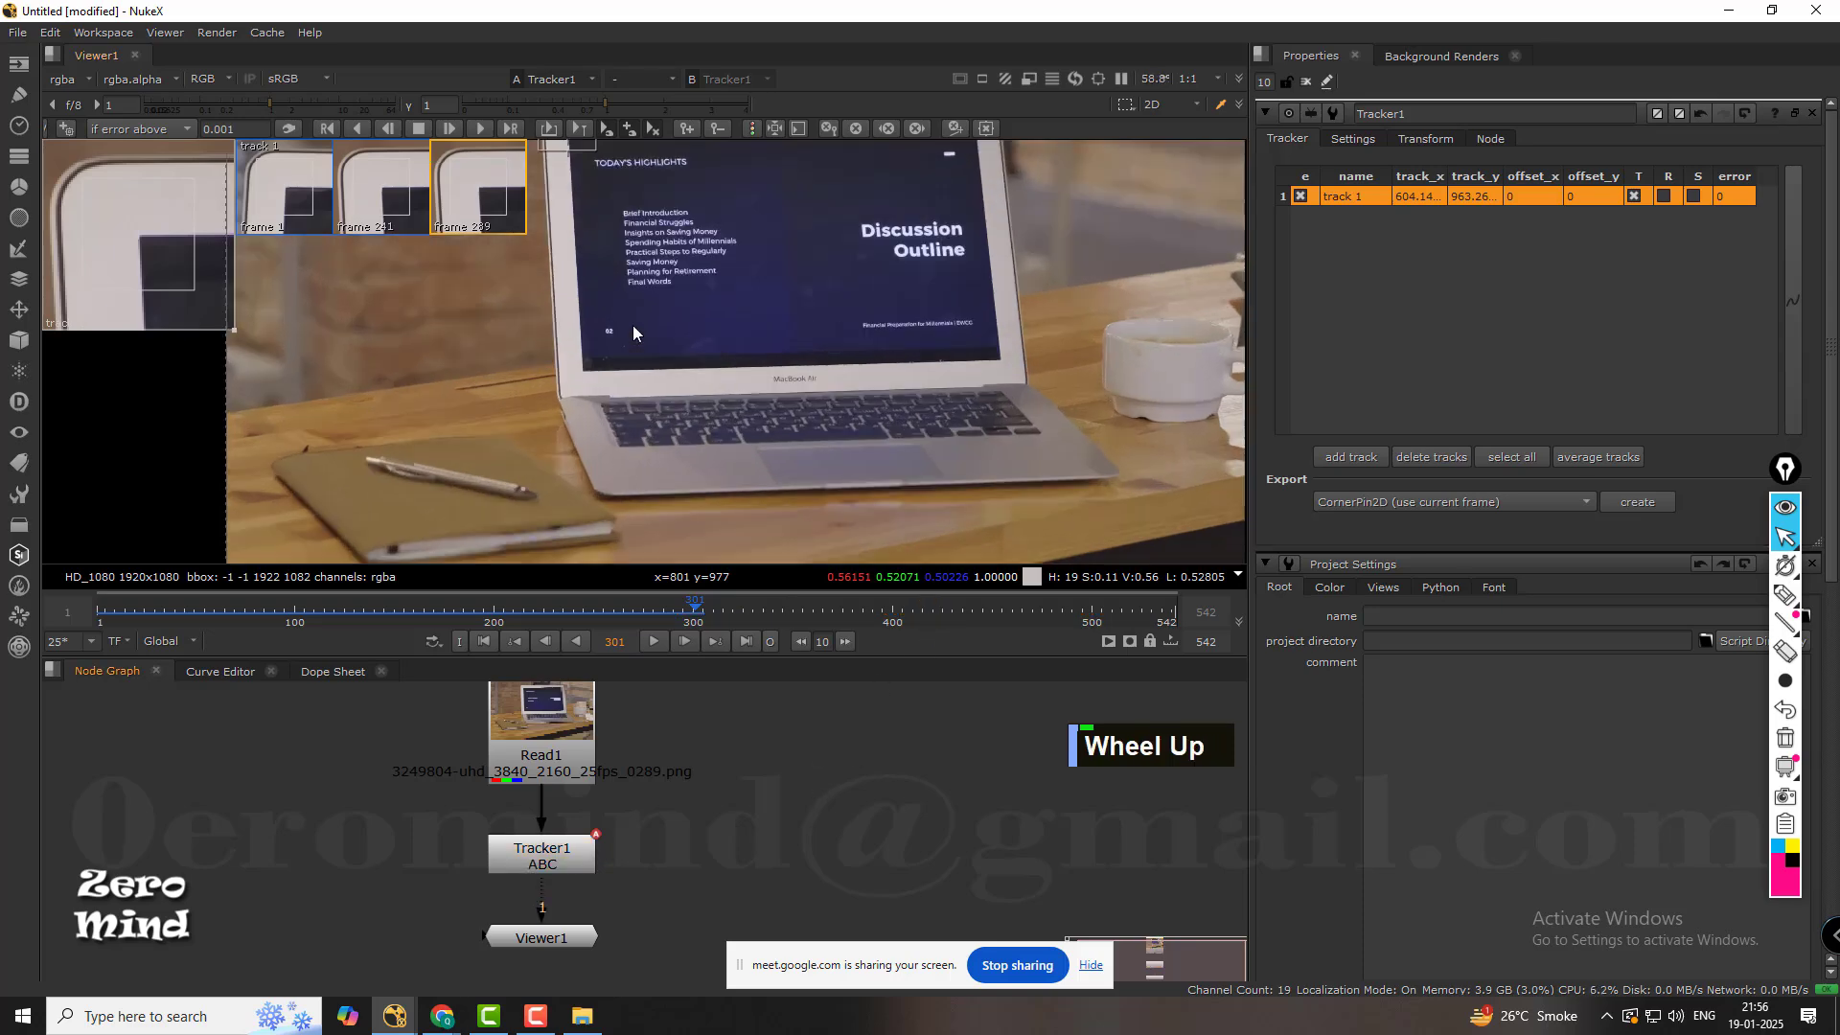
pyautogui.moveTo(726, 286); pyautogui.dragTo(709, 562, button='middle')
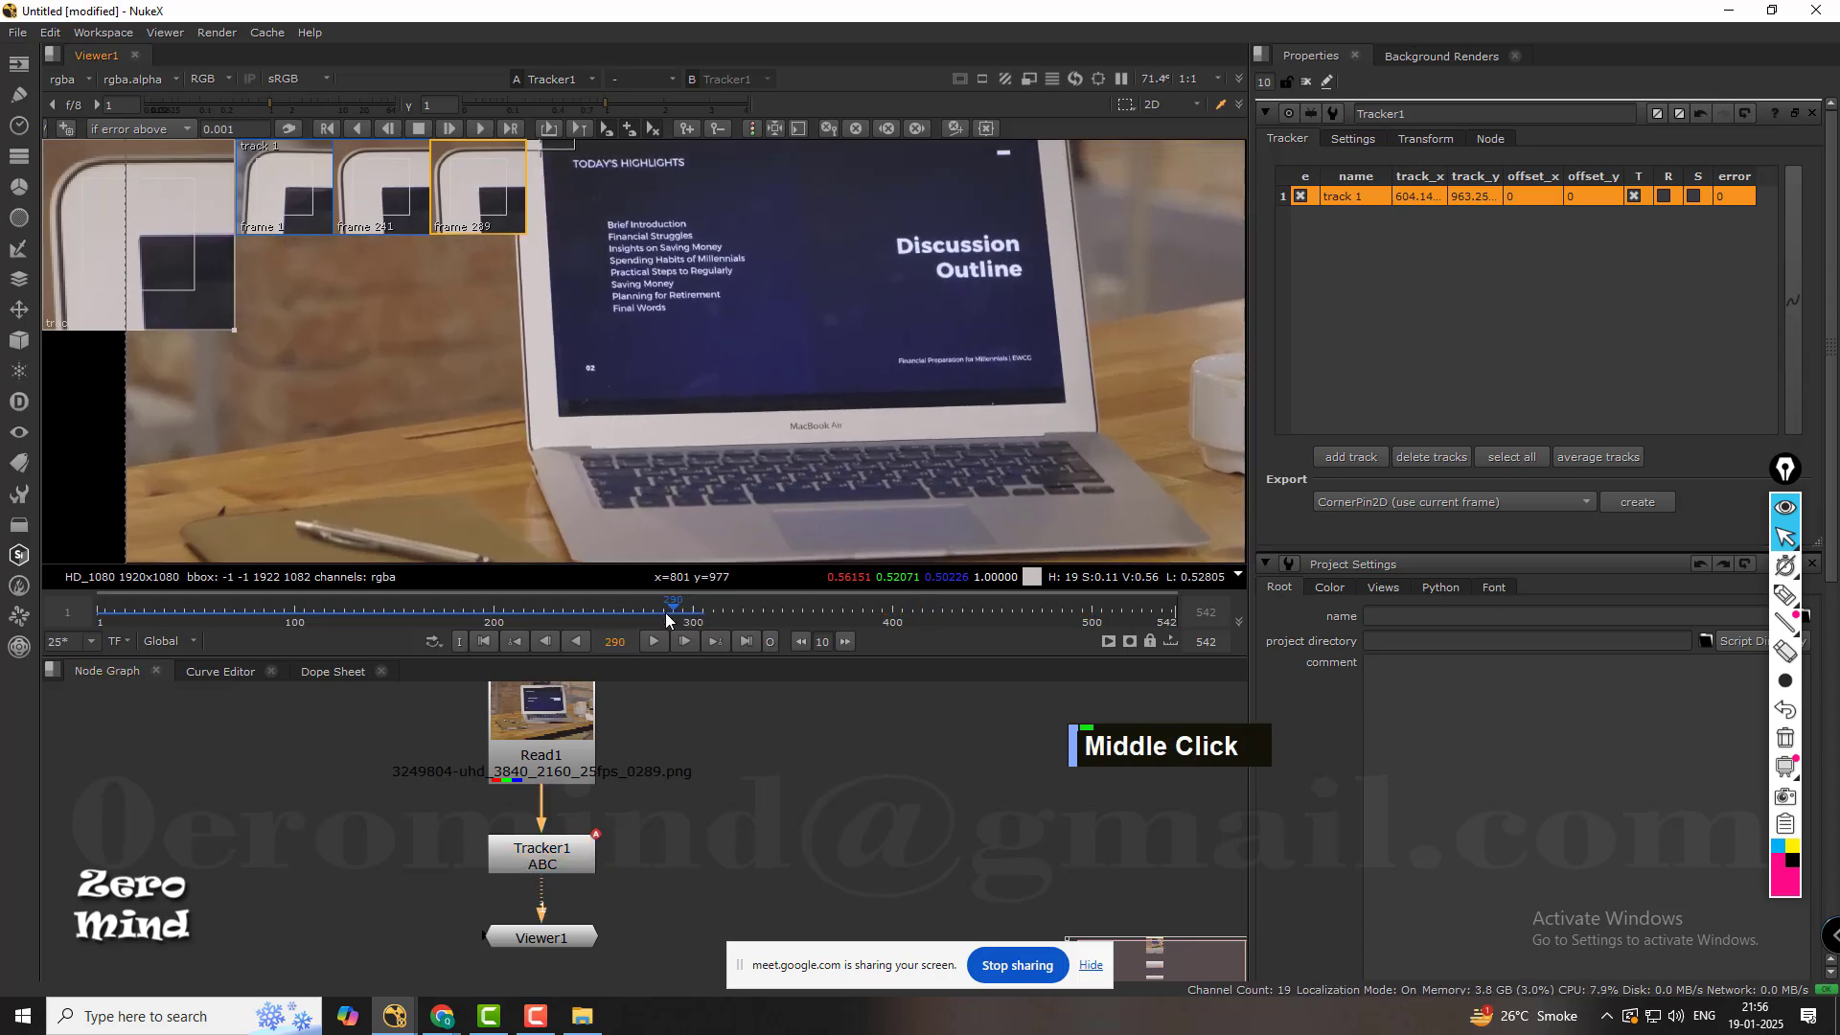
pyautogui.moveTo(665, 612)
pyautogui.mouseDown()
pyautogui.moveTo(117, 621)
pyautogui.moveTo(657, 607)
pyautogui.mouseUp()
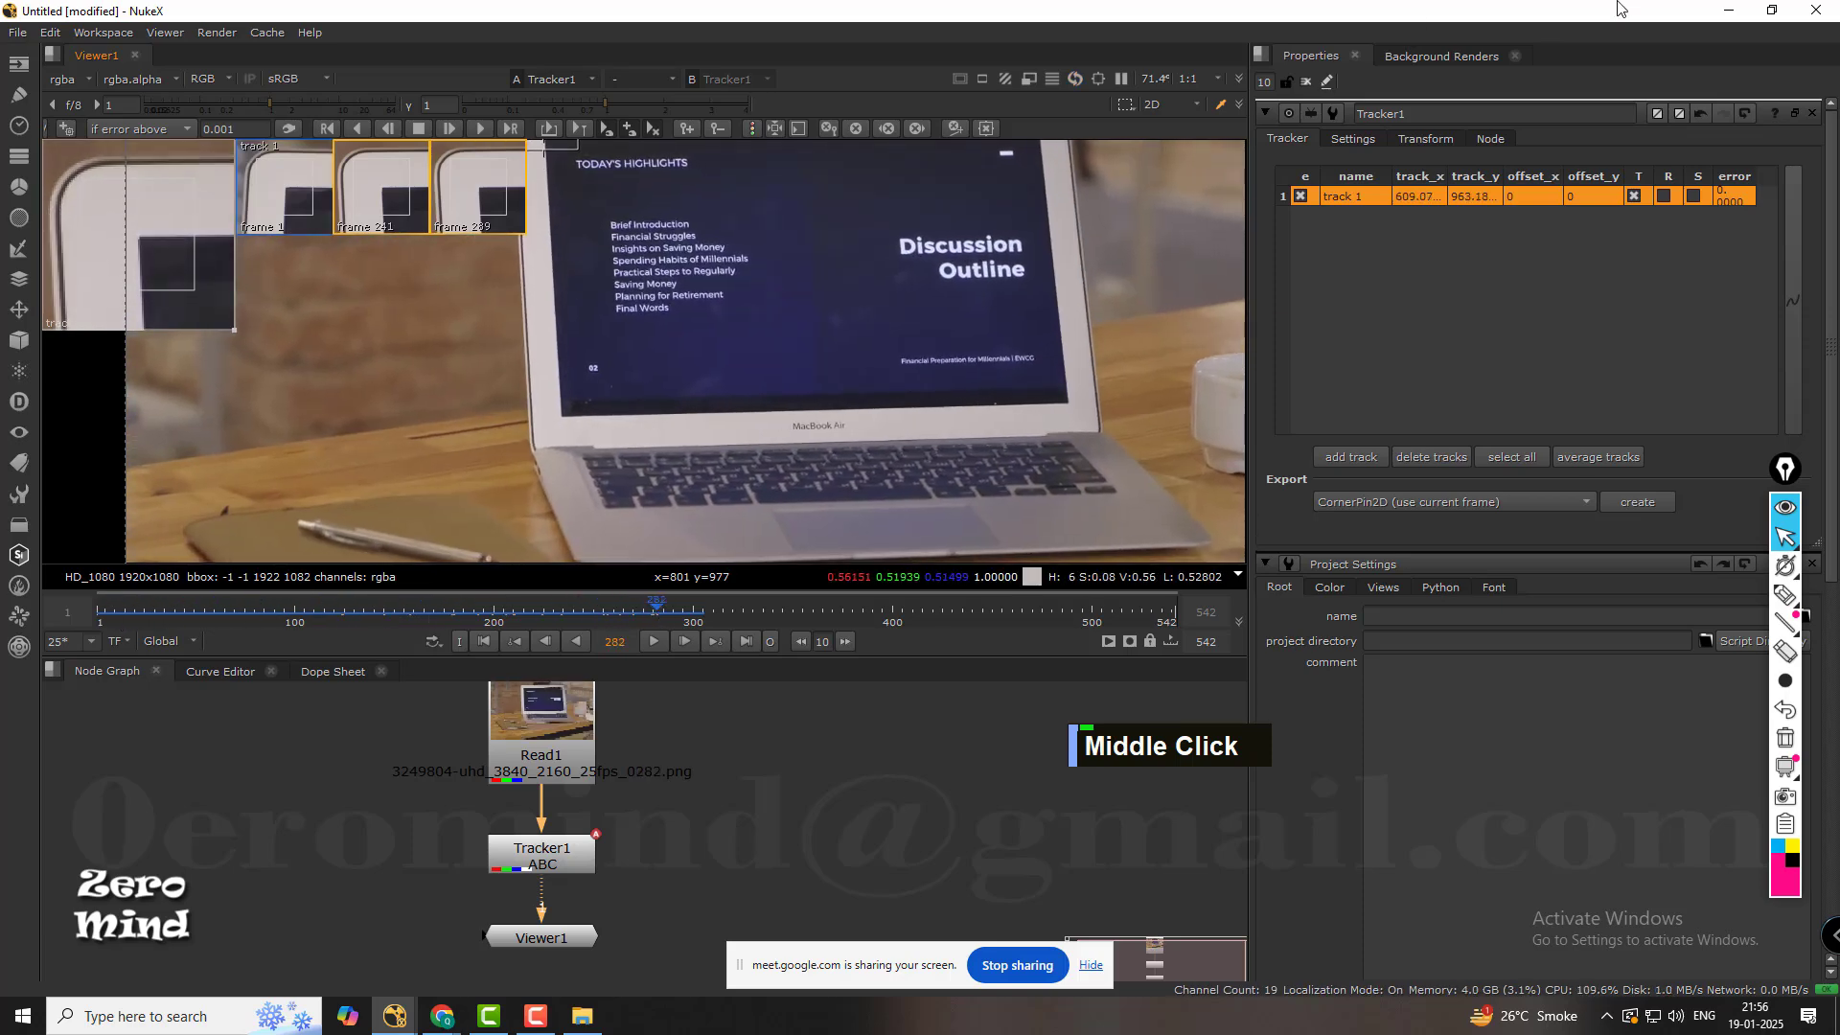
# Switch to the desktop's Class_5 folder and select every image in the 3249804-uhd_3840_2160_25fps sequence to check the frame count.
pyautogui.click(1729, 13)
pyautogui.click(1728, 14)
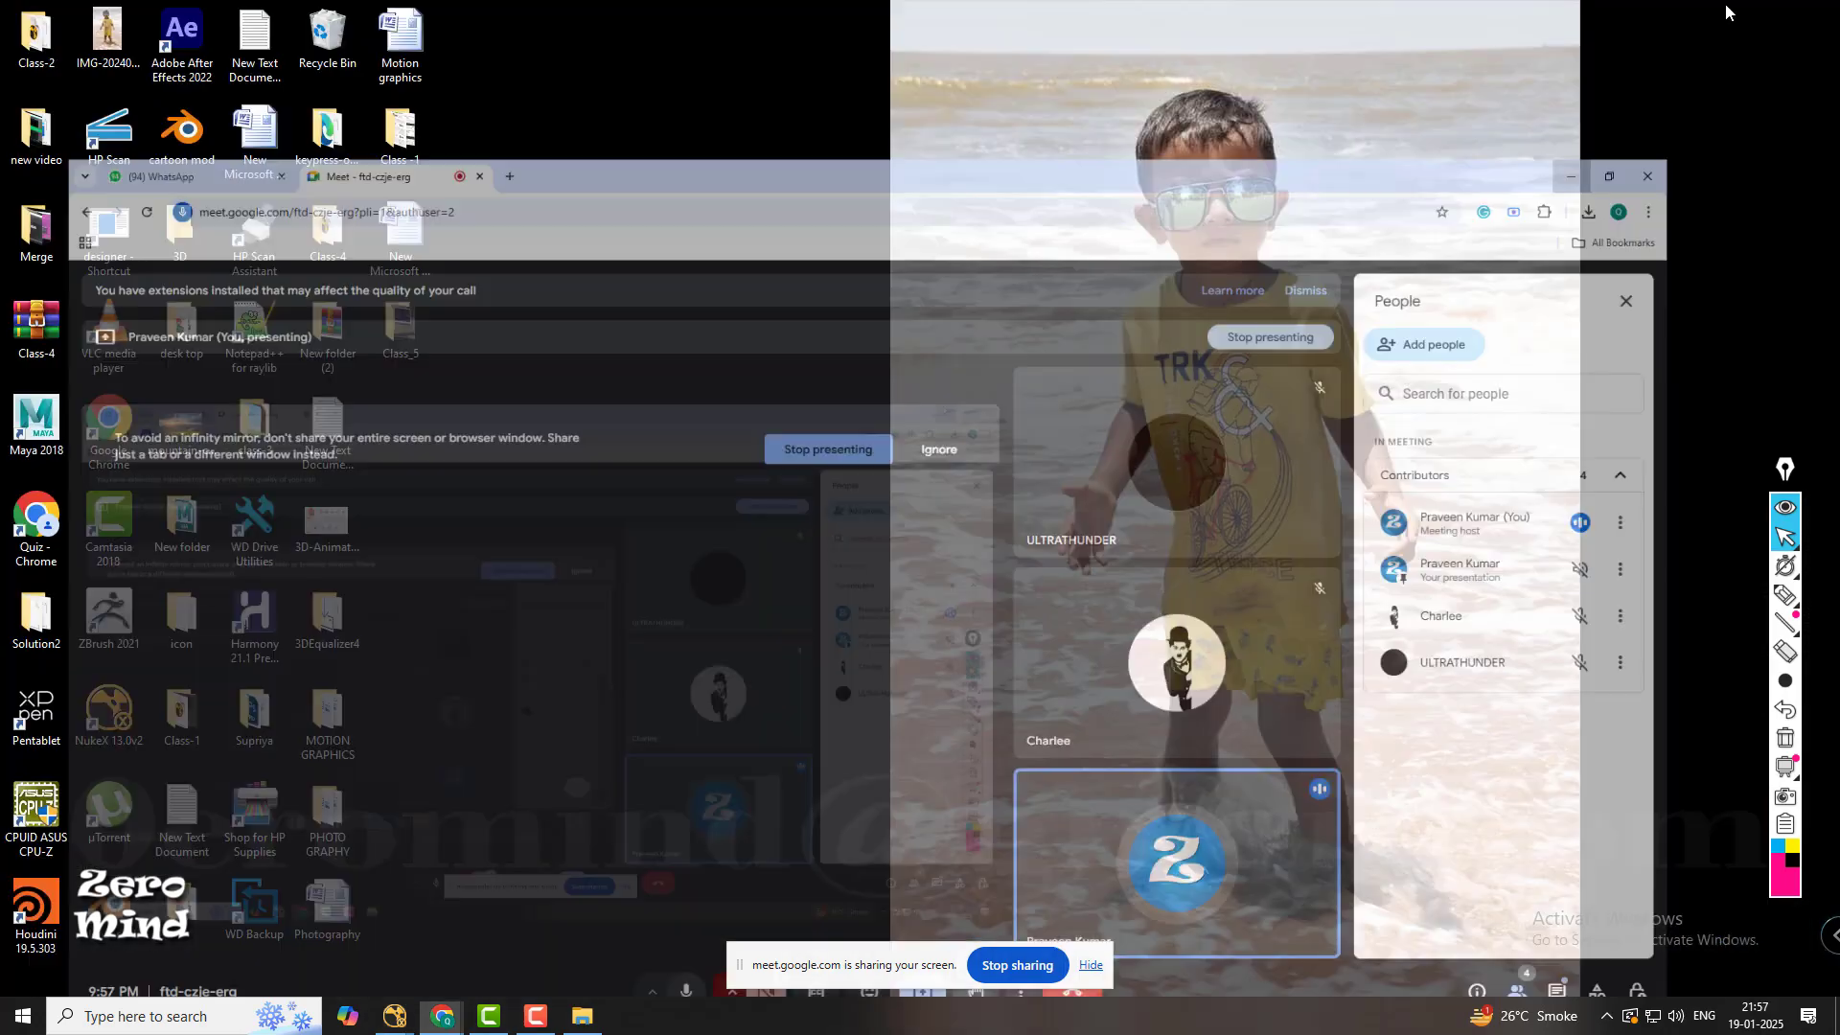
pyautogui.doubleClick(393, 342)
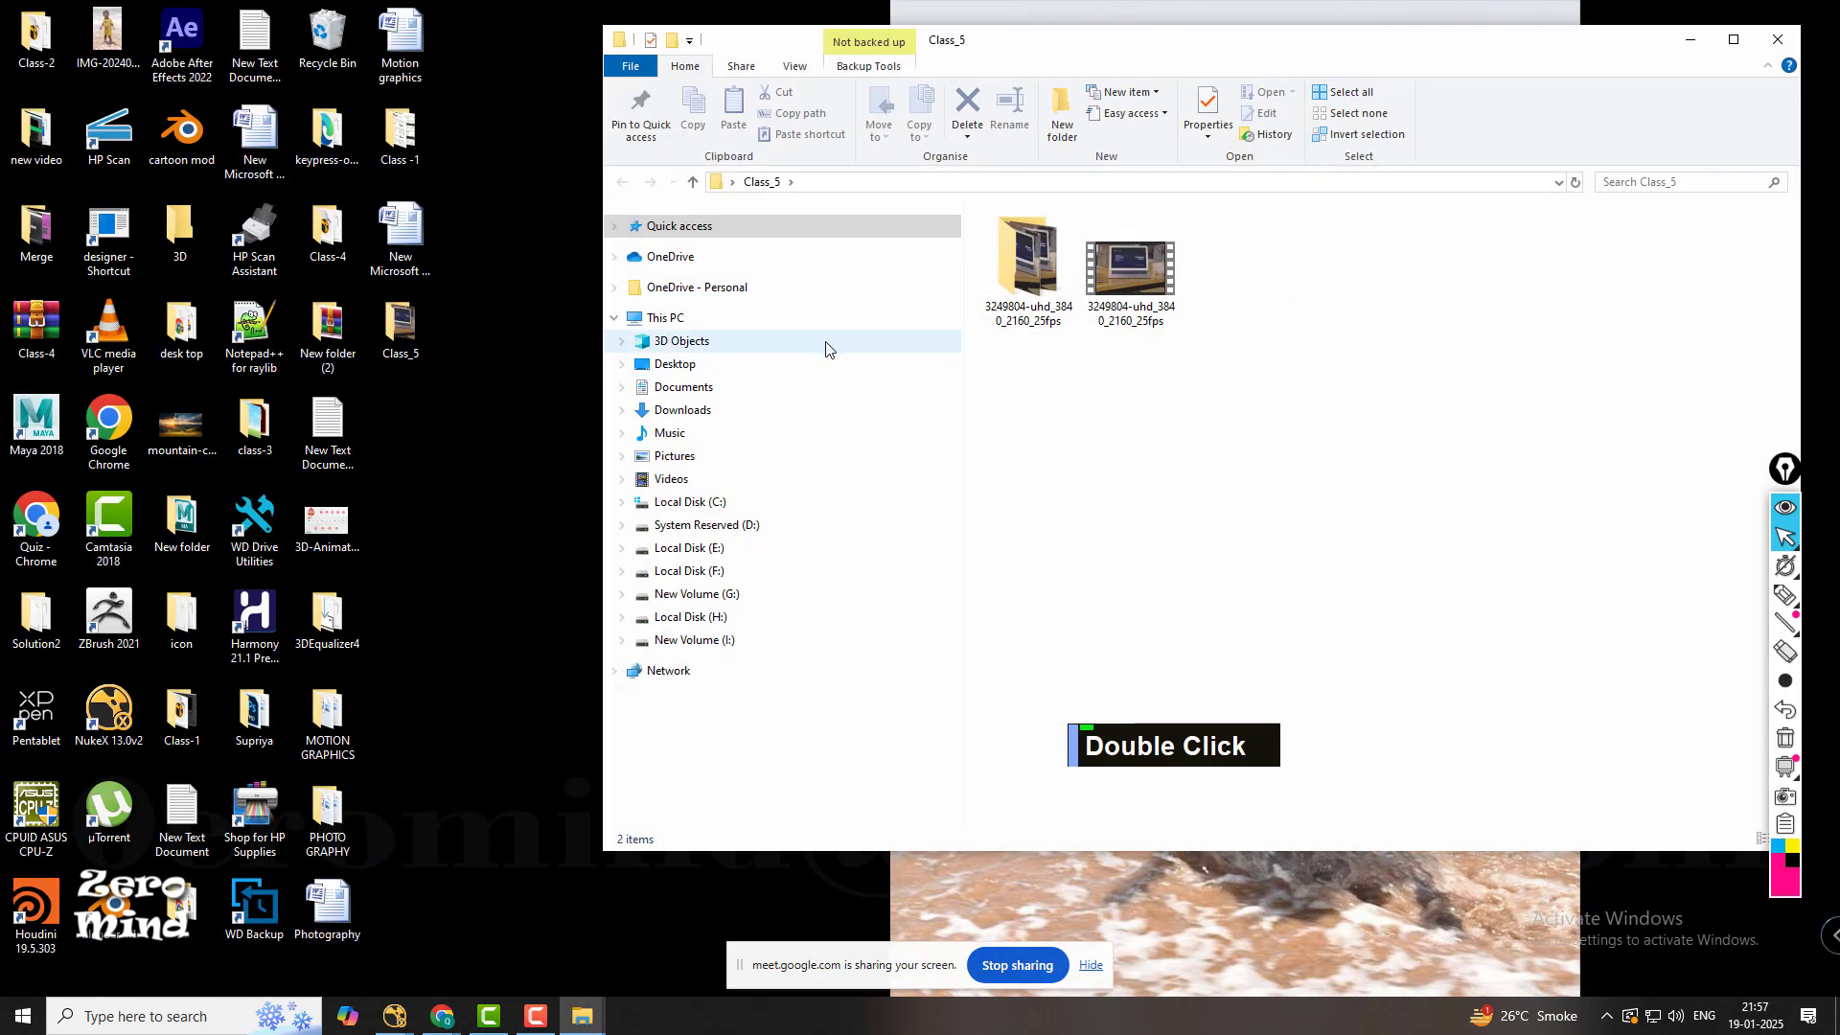
pyautogui.click(1027, 275)
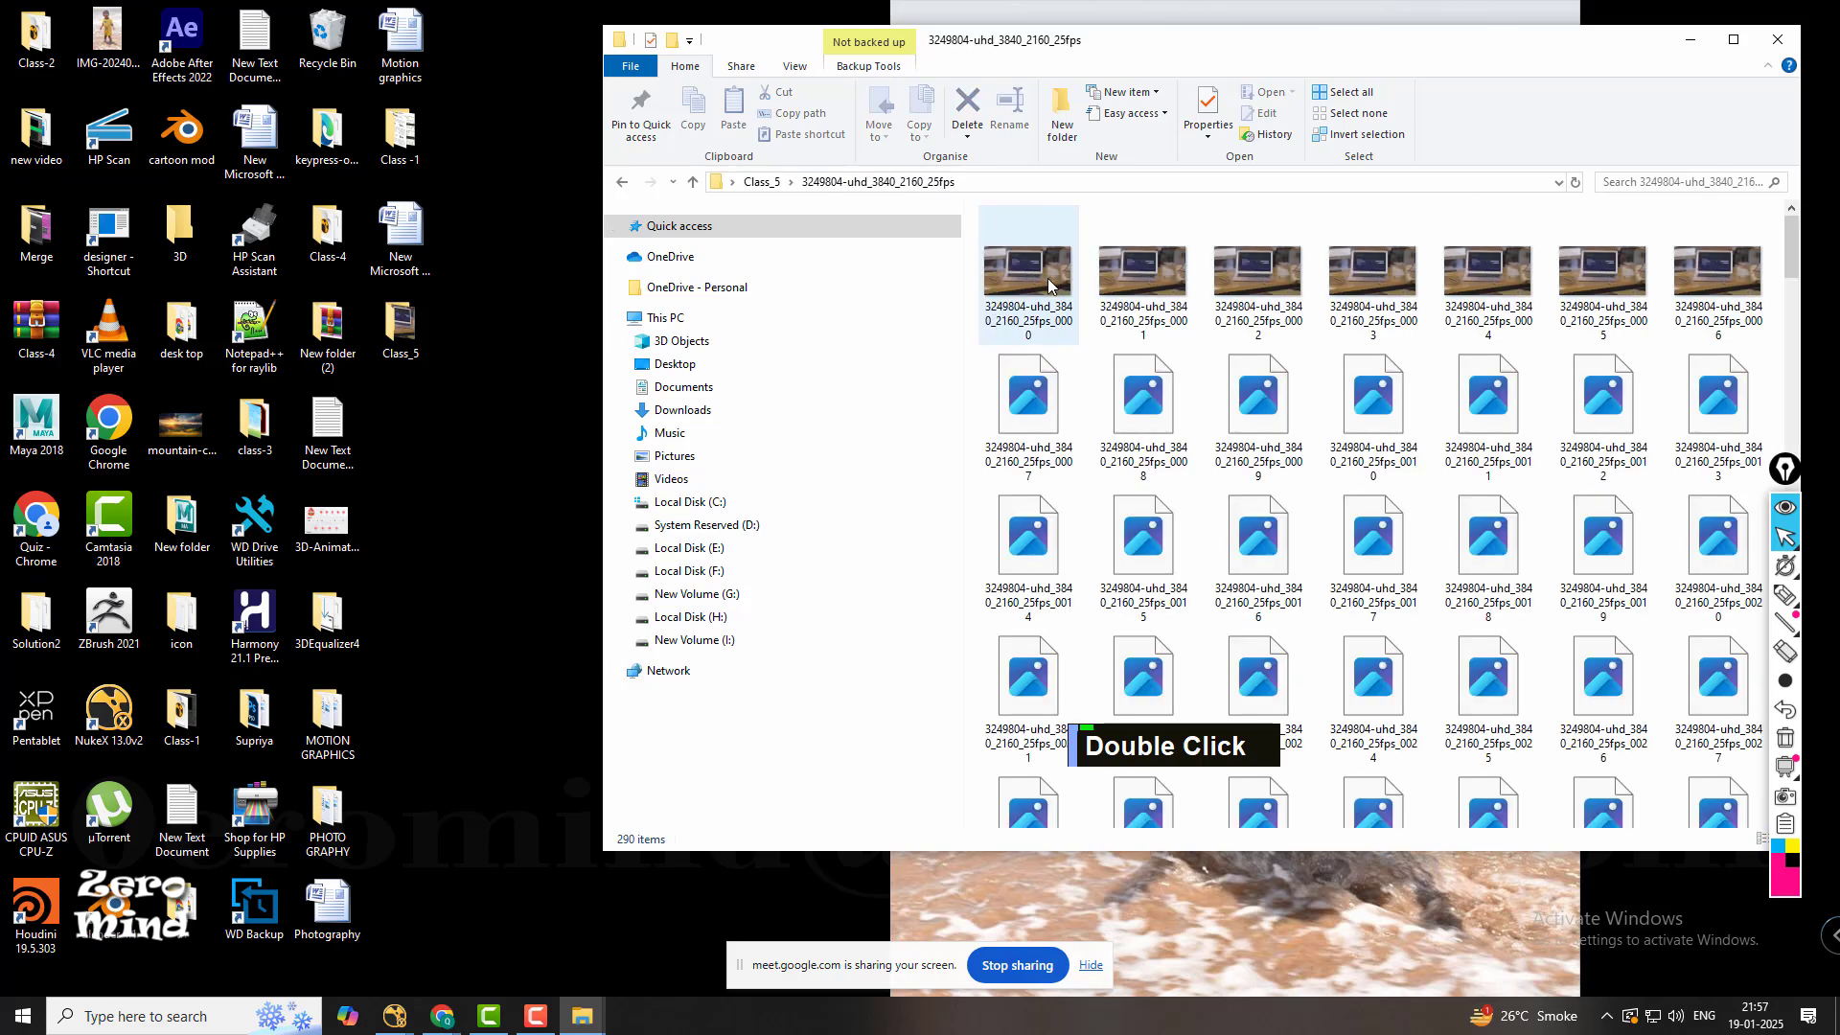
pyautogui.scroll(-5, 1054, 307)
pyautogui.scroll(-15, 1150, 336)
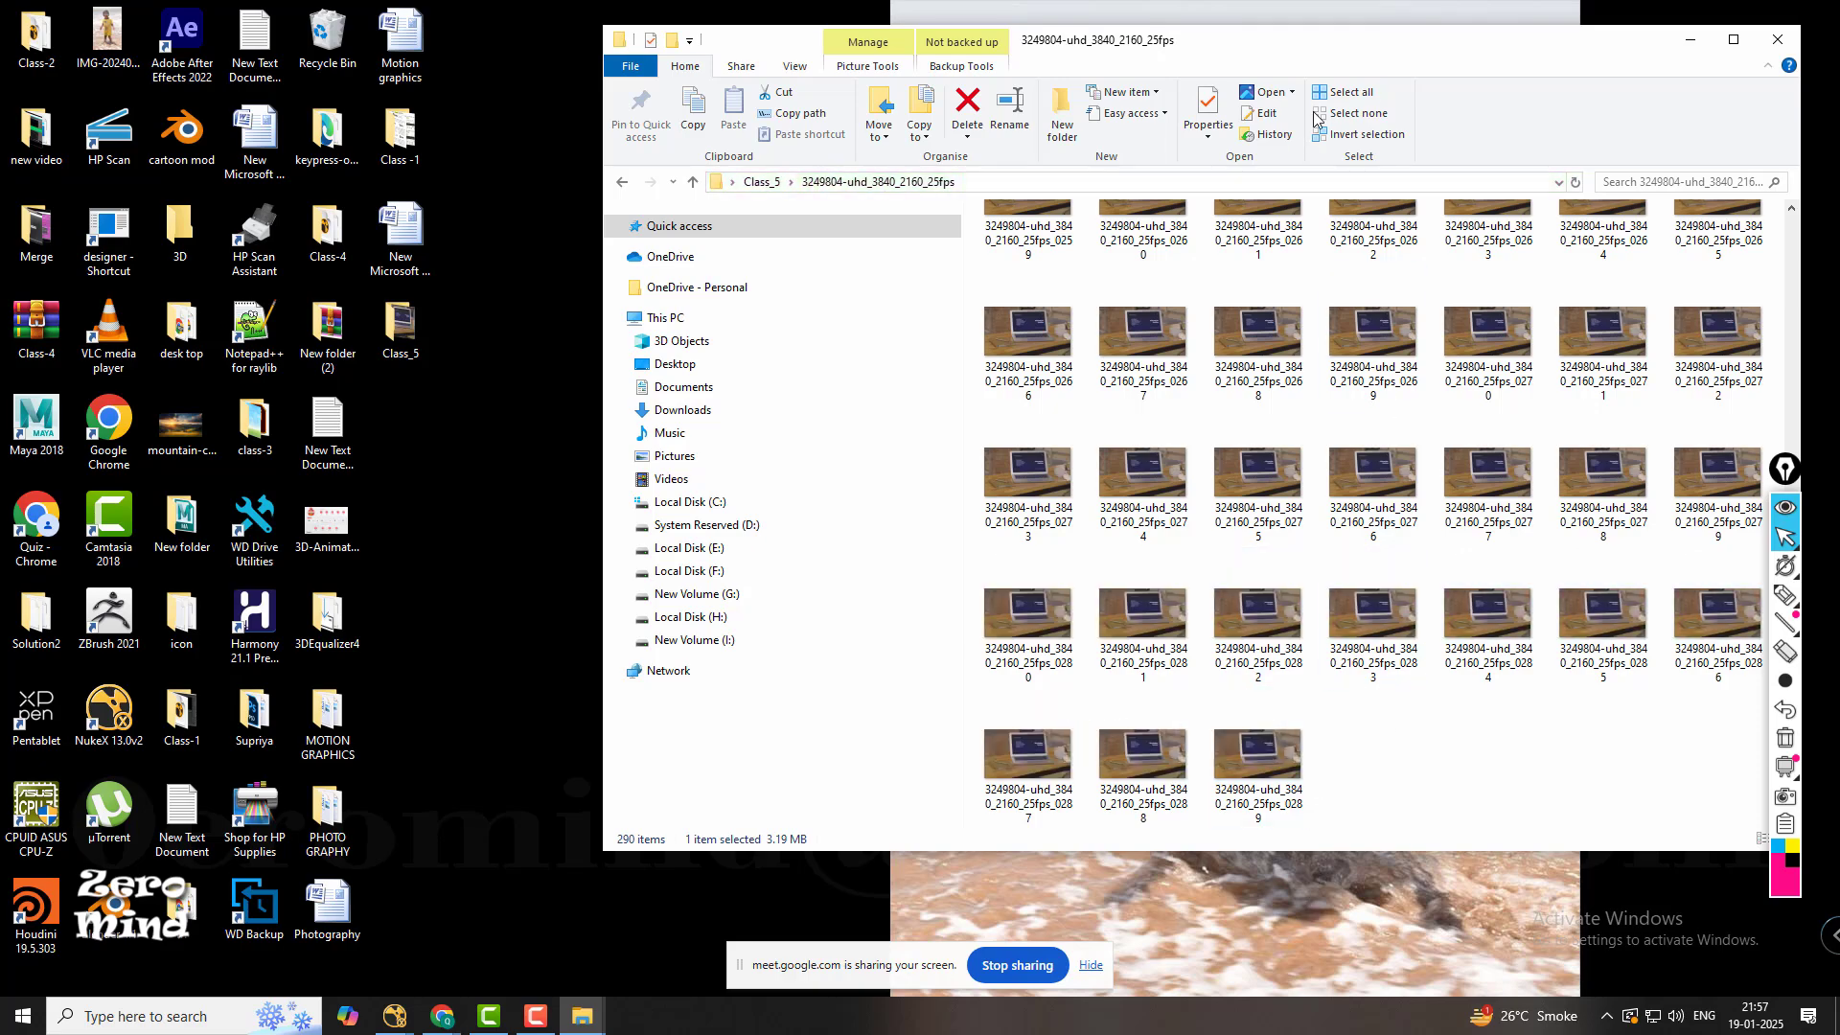
pyautogui.doubleClick(1338, 52)
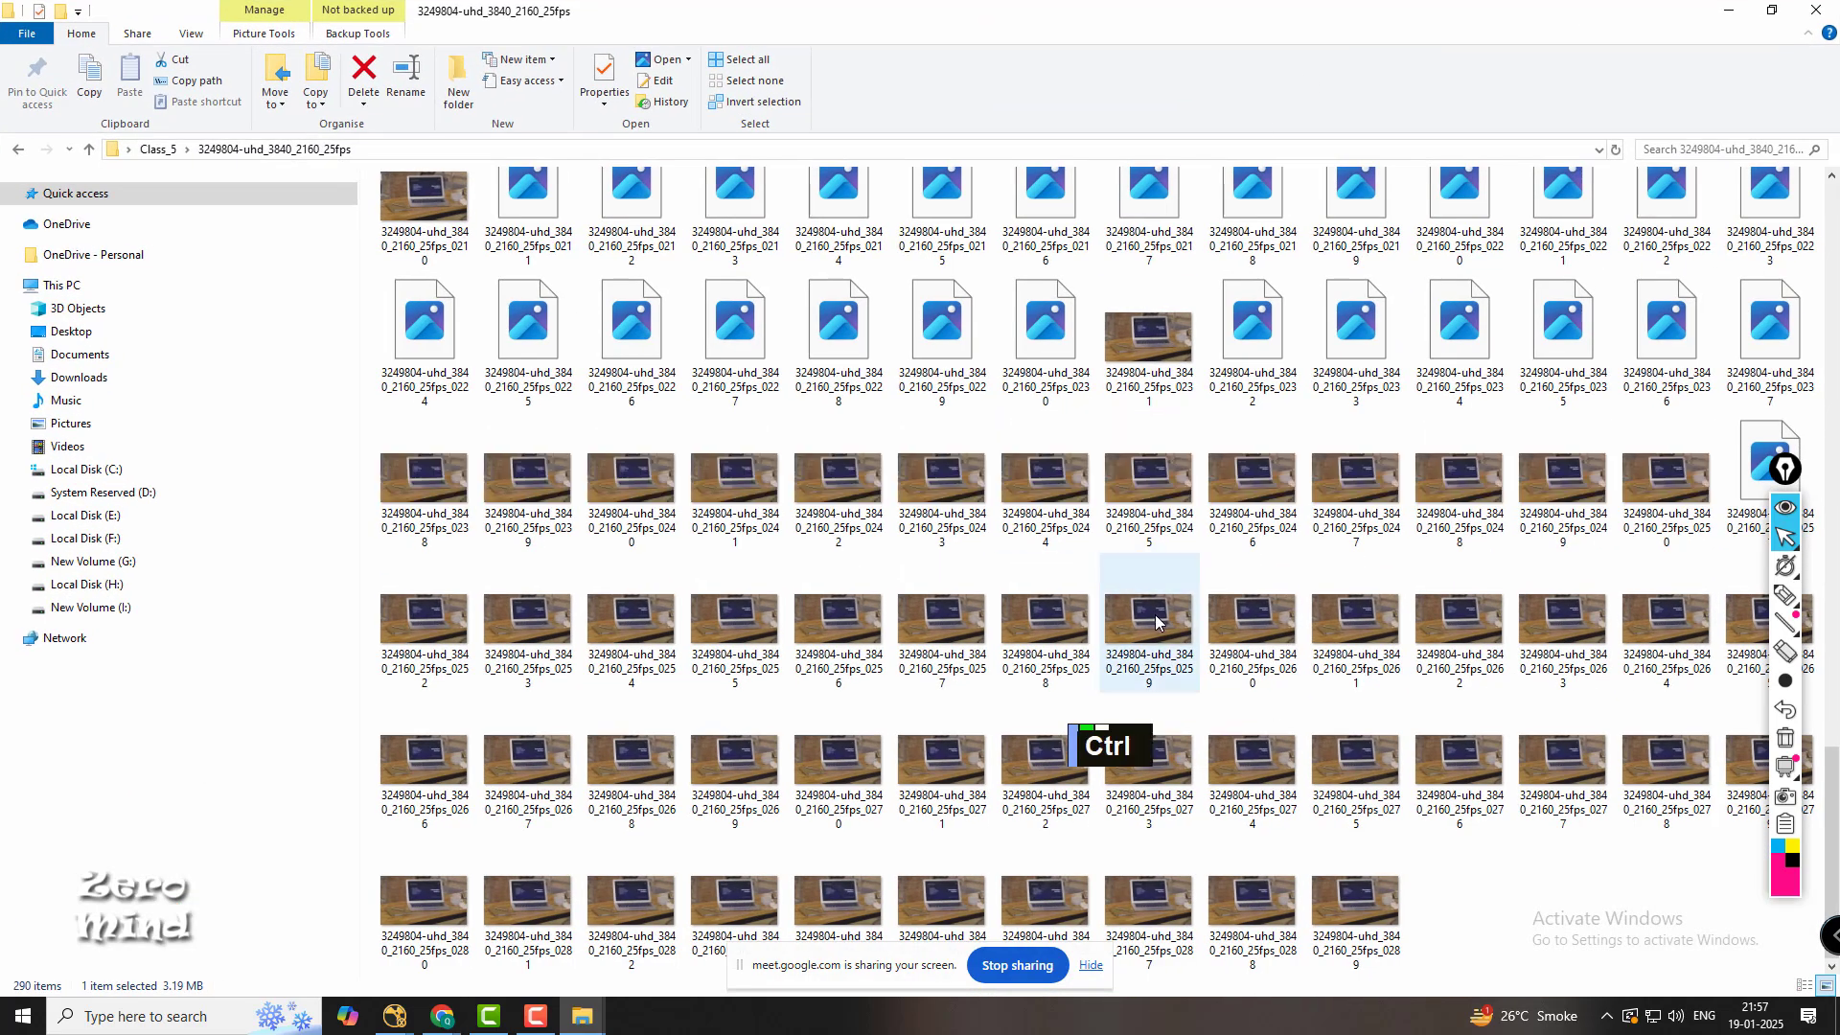
pyautogui.hotkey('ctrl', 'a')
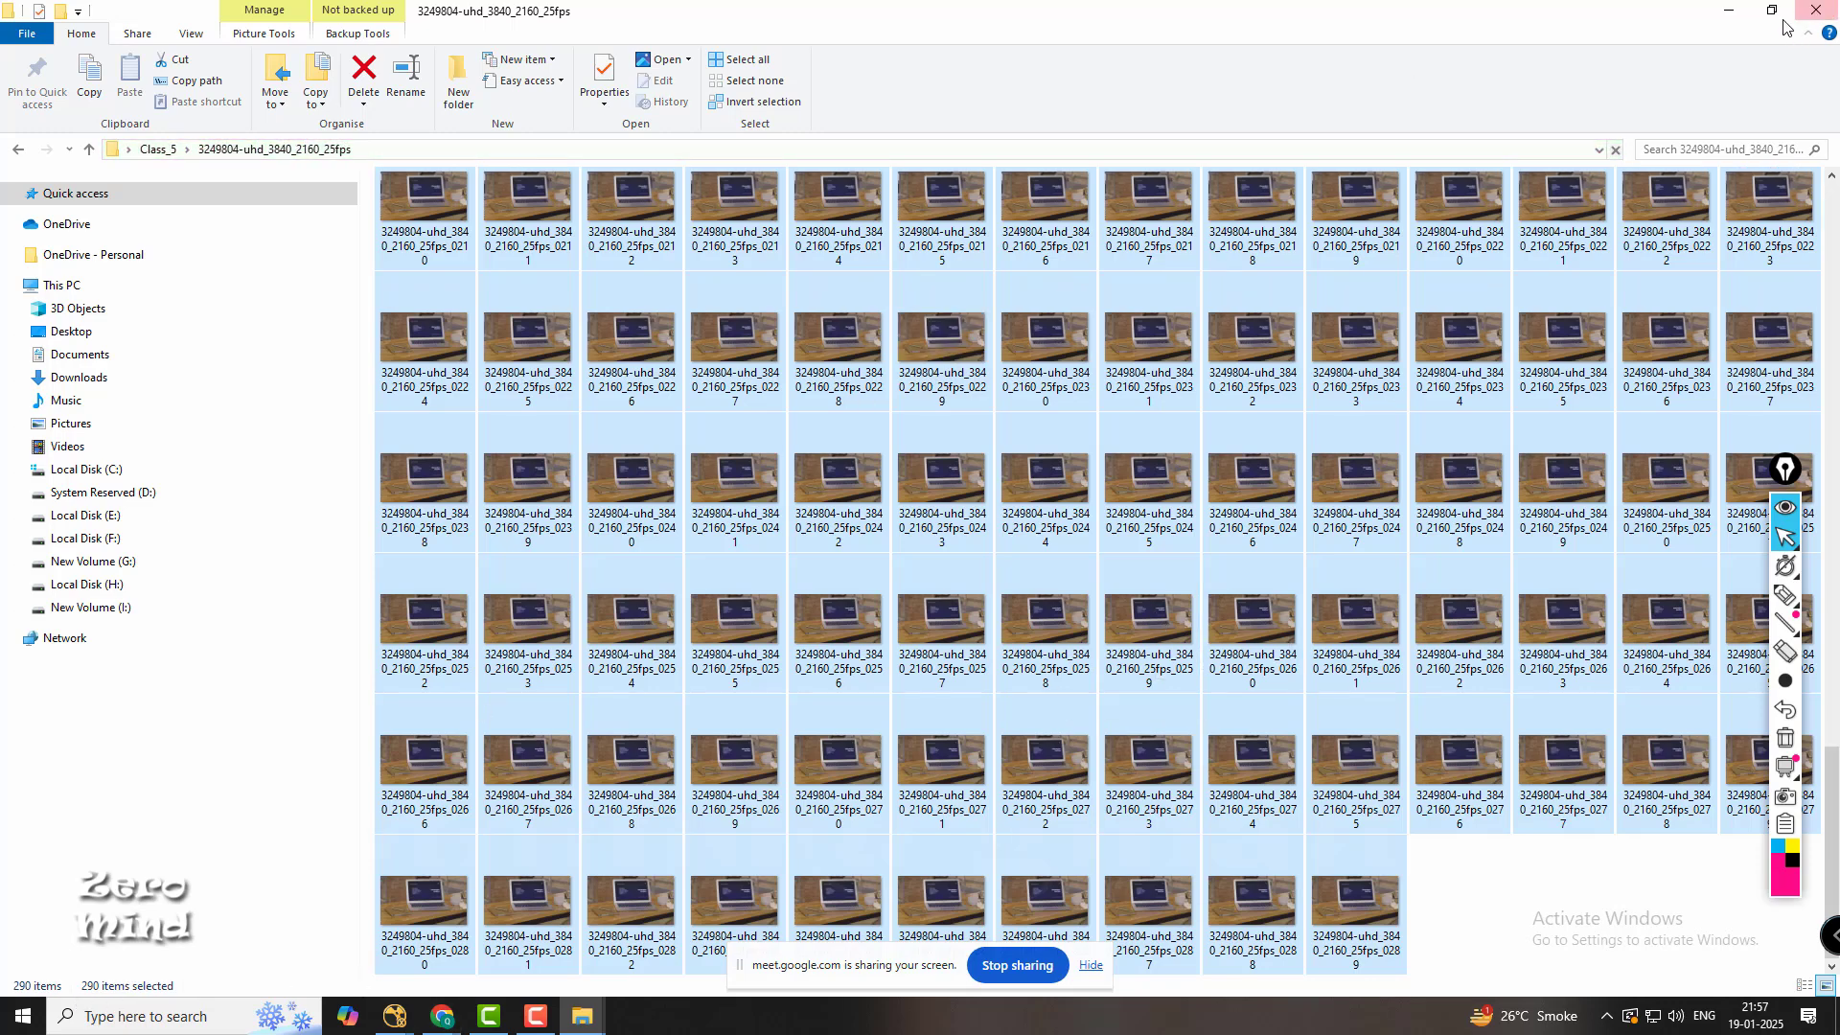
pyautogui.click(1728, 11)
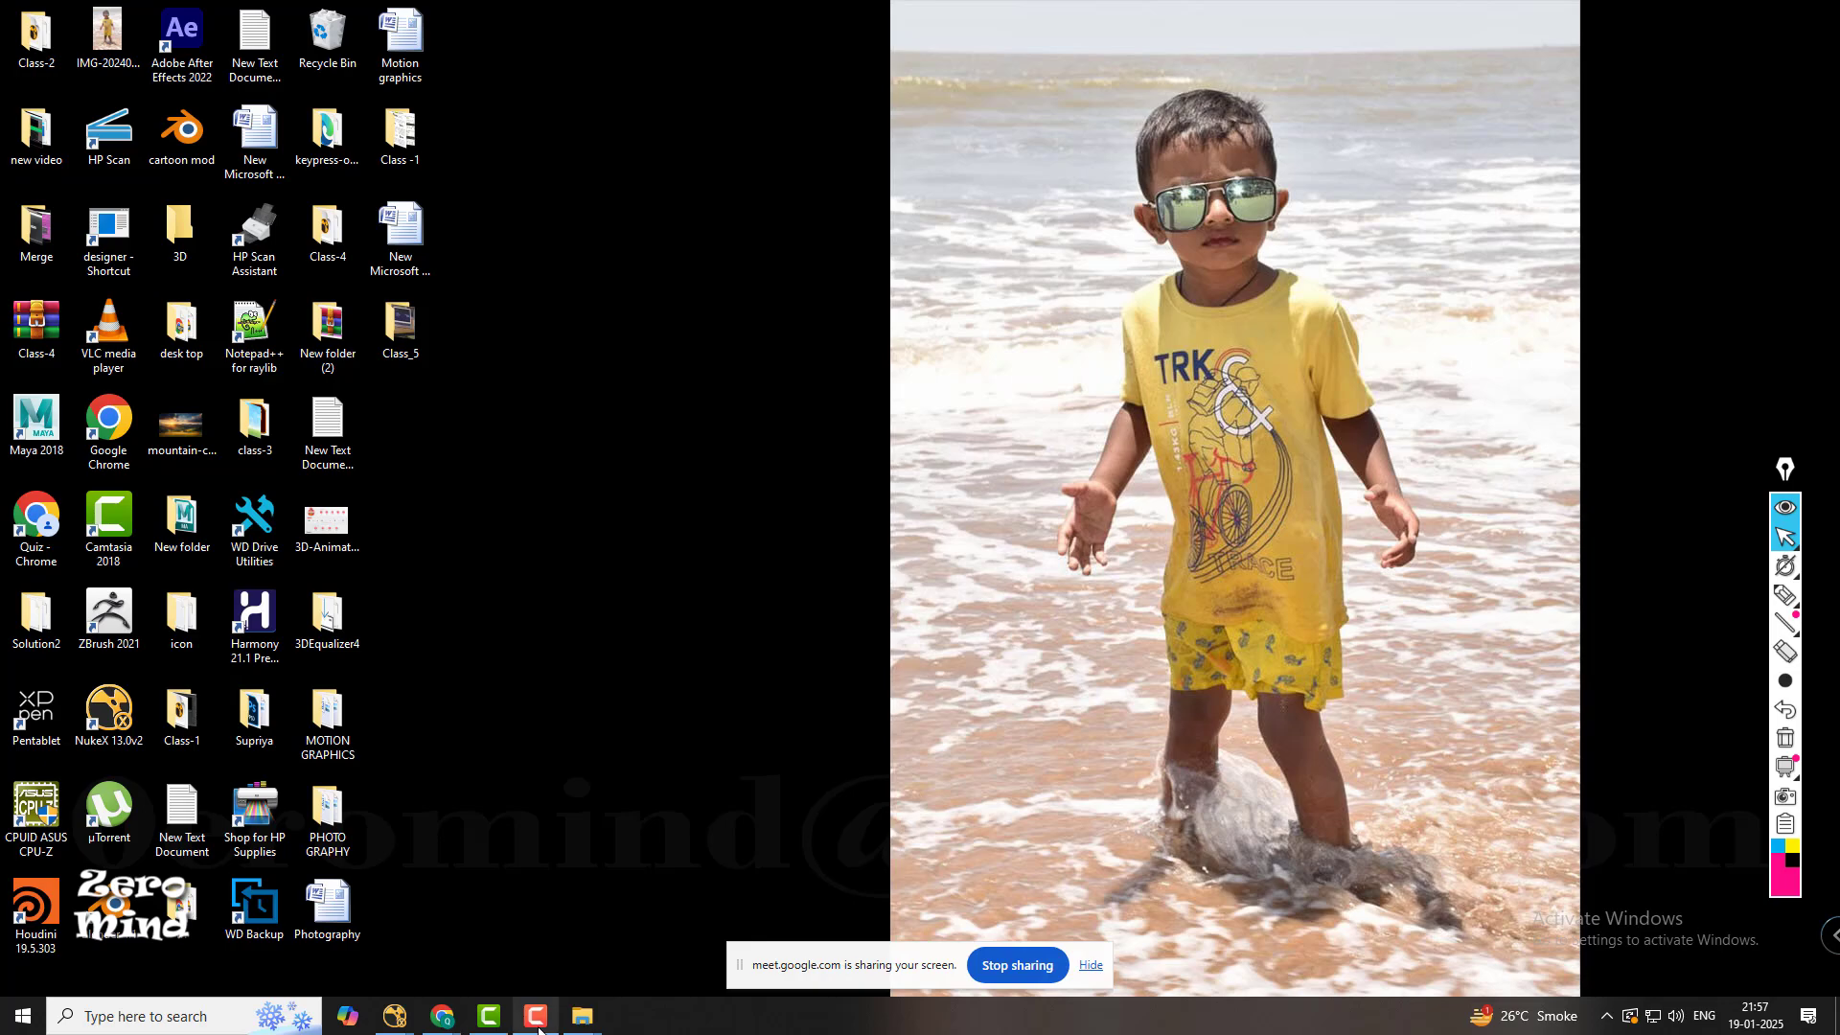
# Switch back to NukeX and set the last frame of the project's frame range to 290.
pyautogui.moveTo(396, 1018)
pyautogui.click(488, 953)
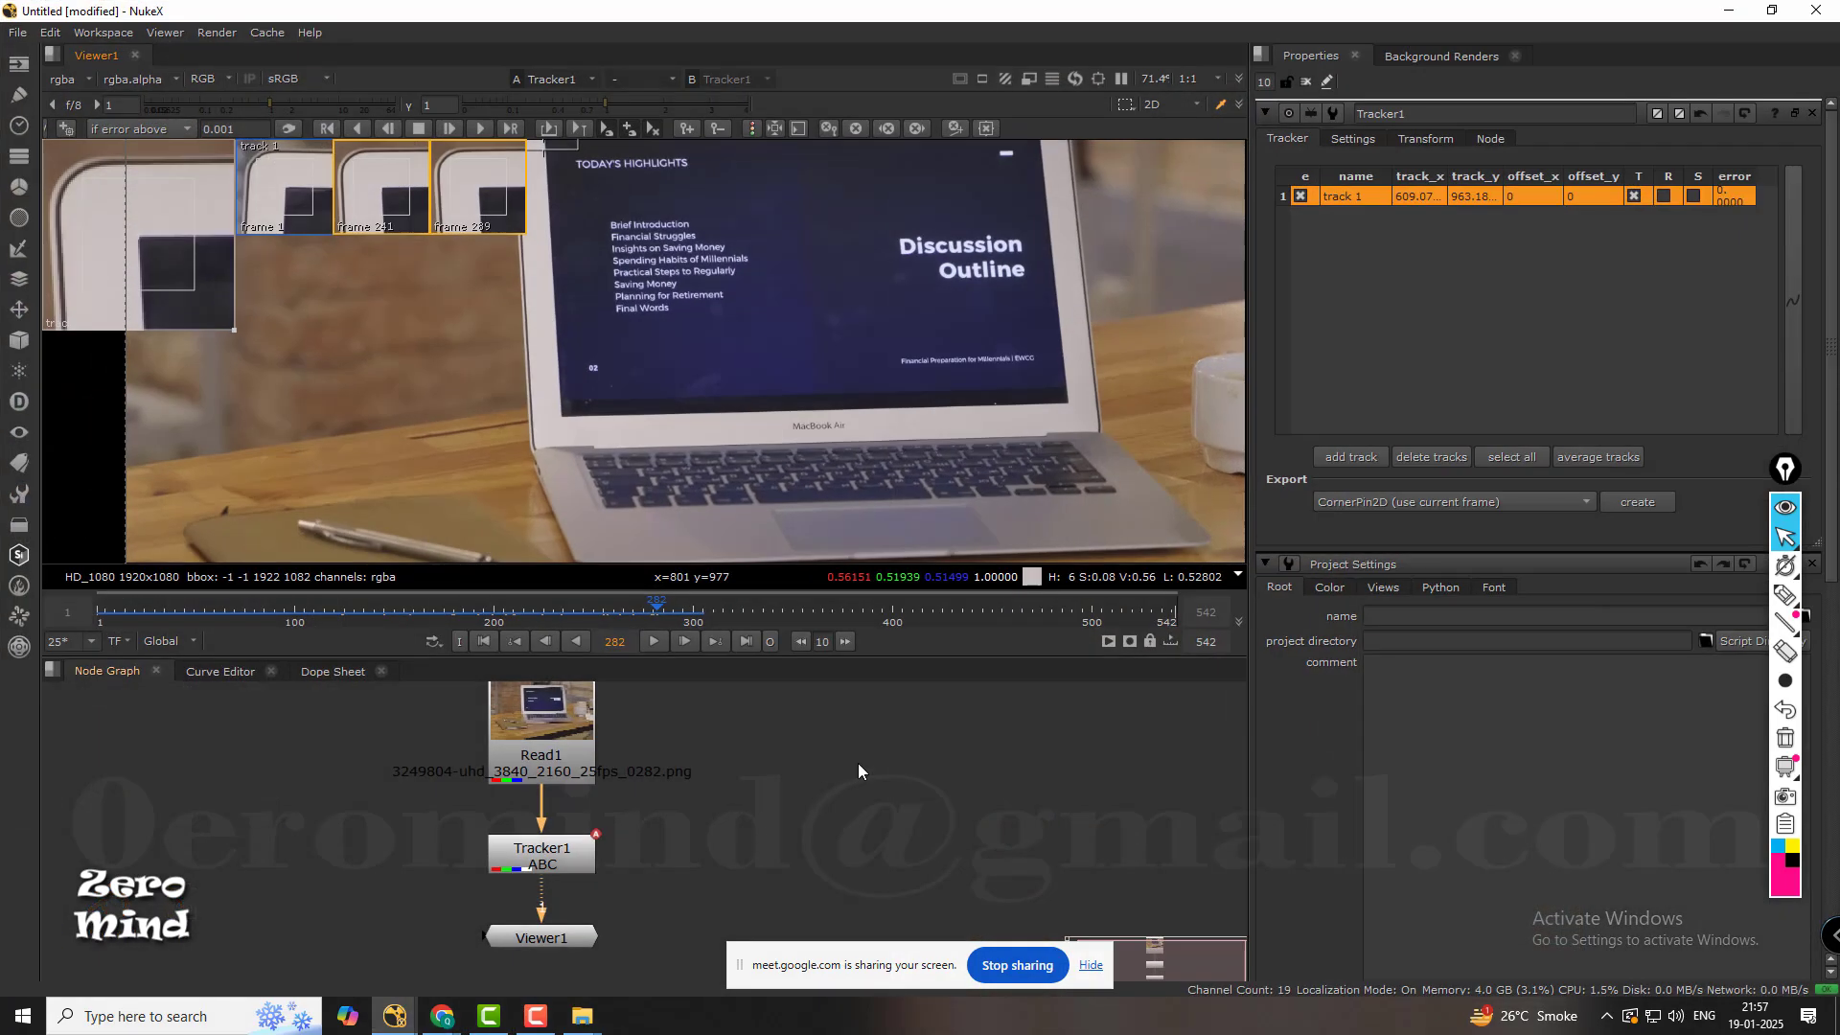
pyautogui.press('s')
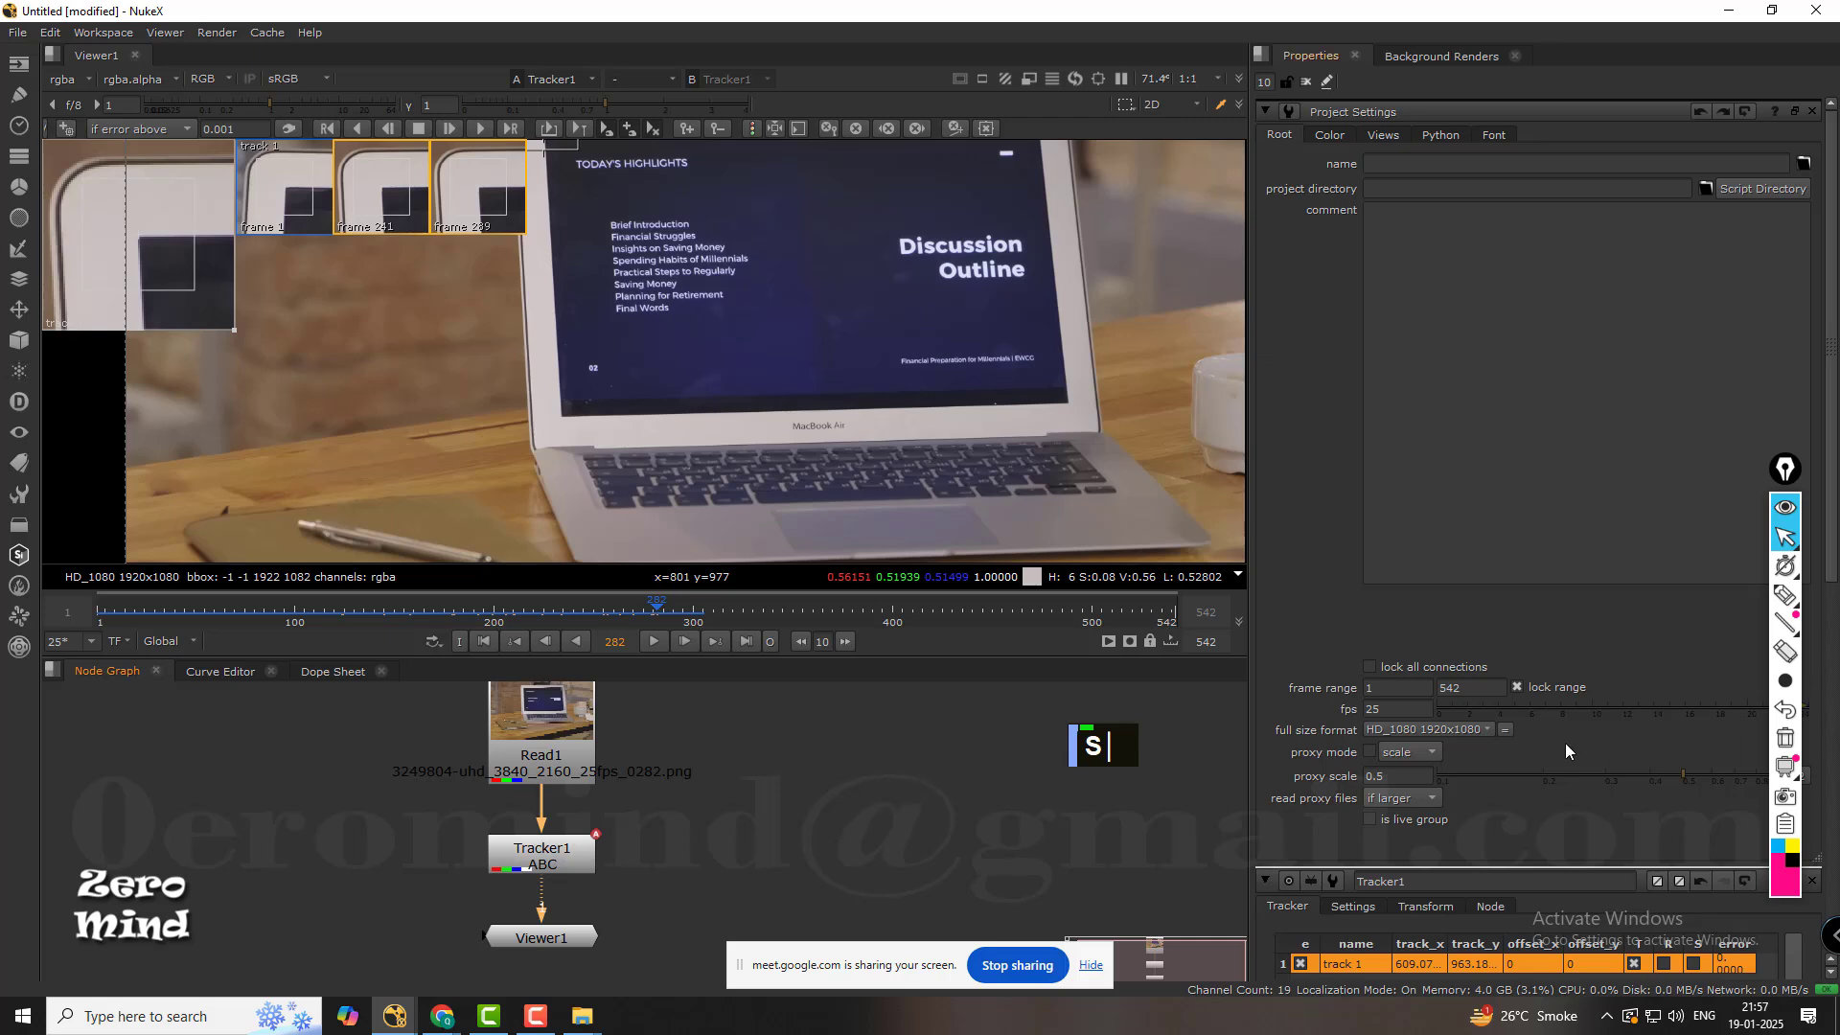
pyautogui.click(1471, 690)
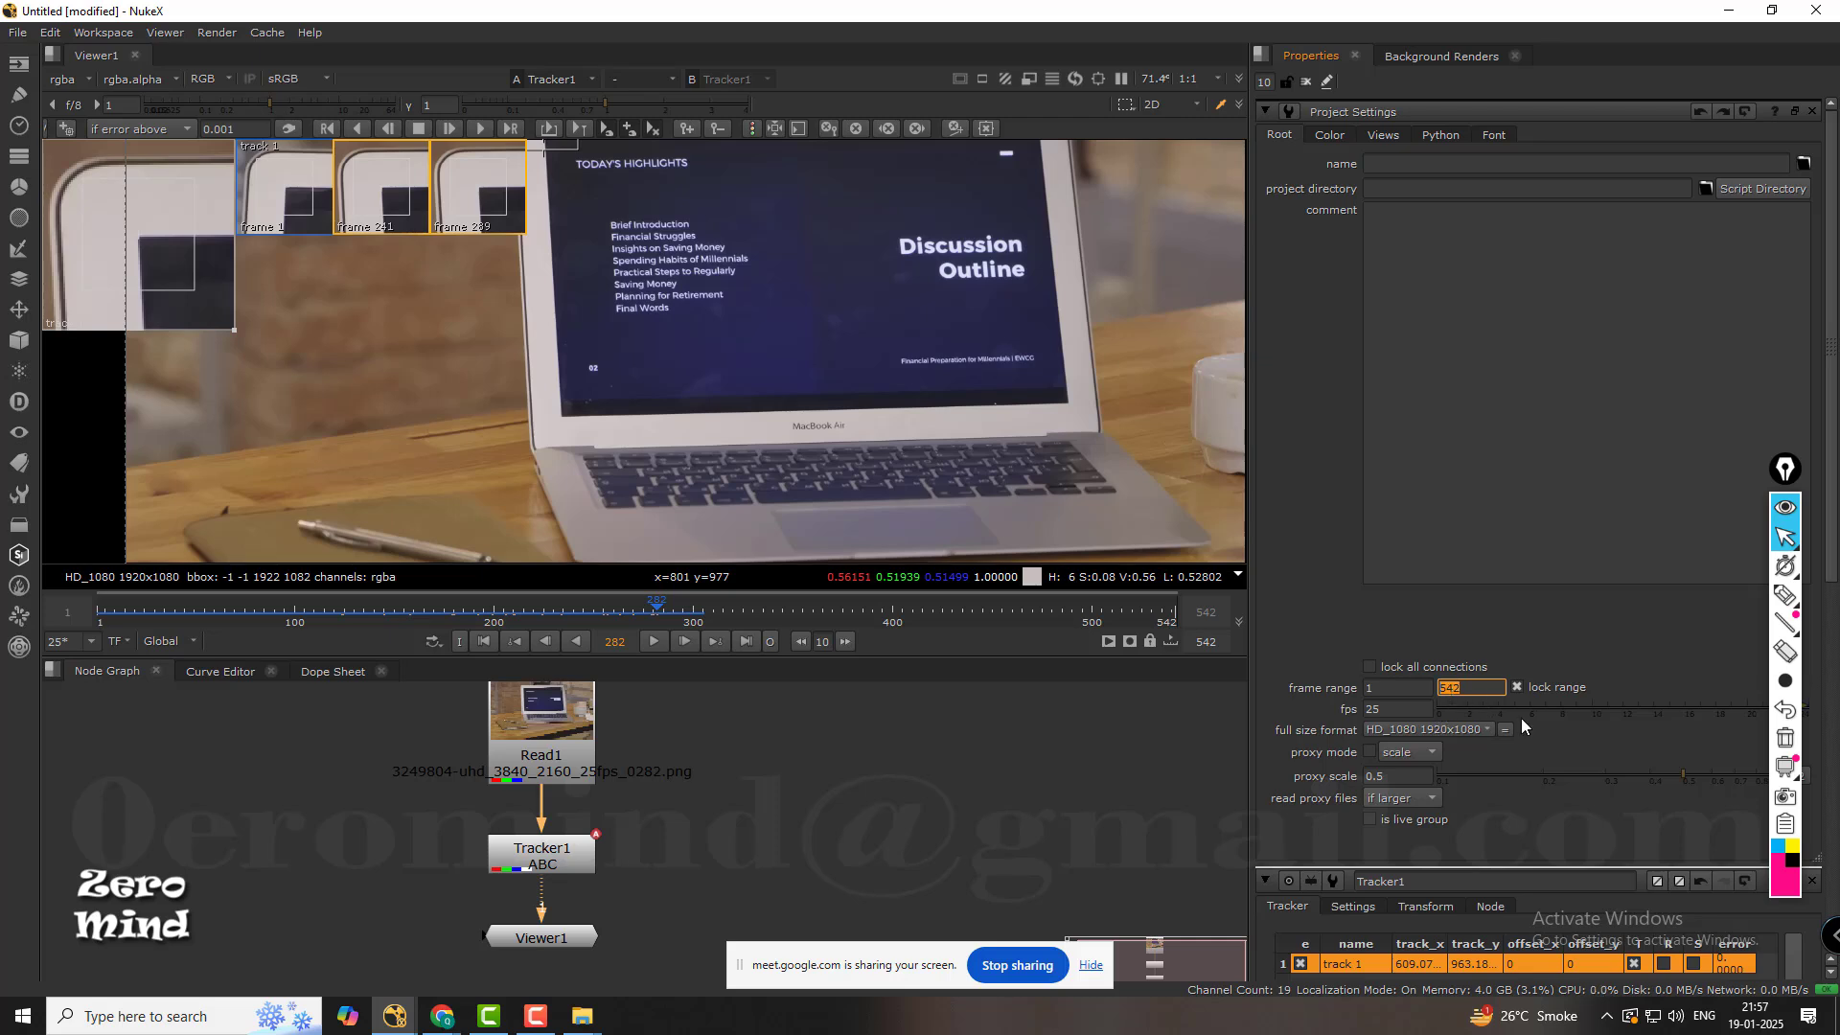
pyautogui.write('290')
pyautogui.press('Return')
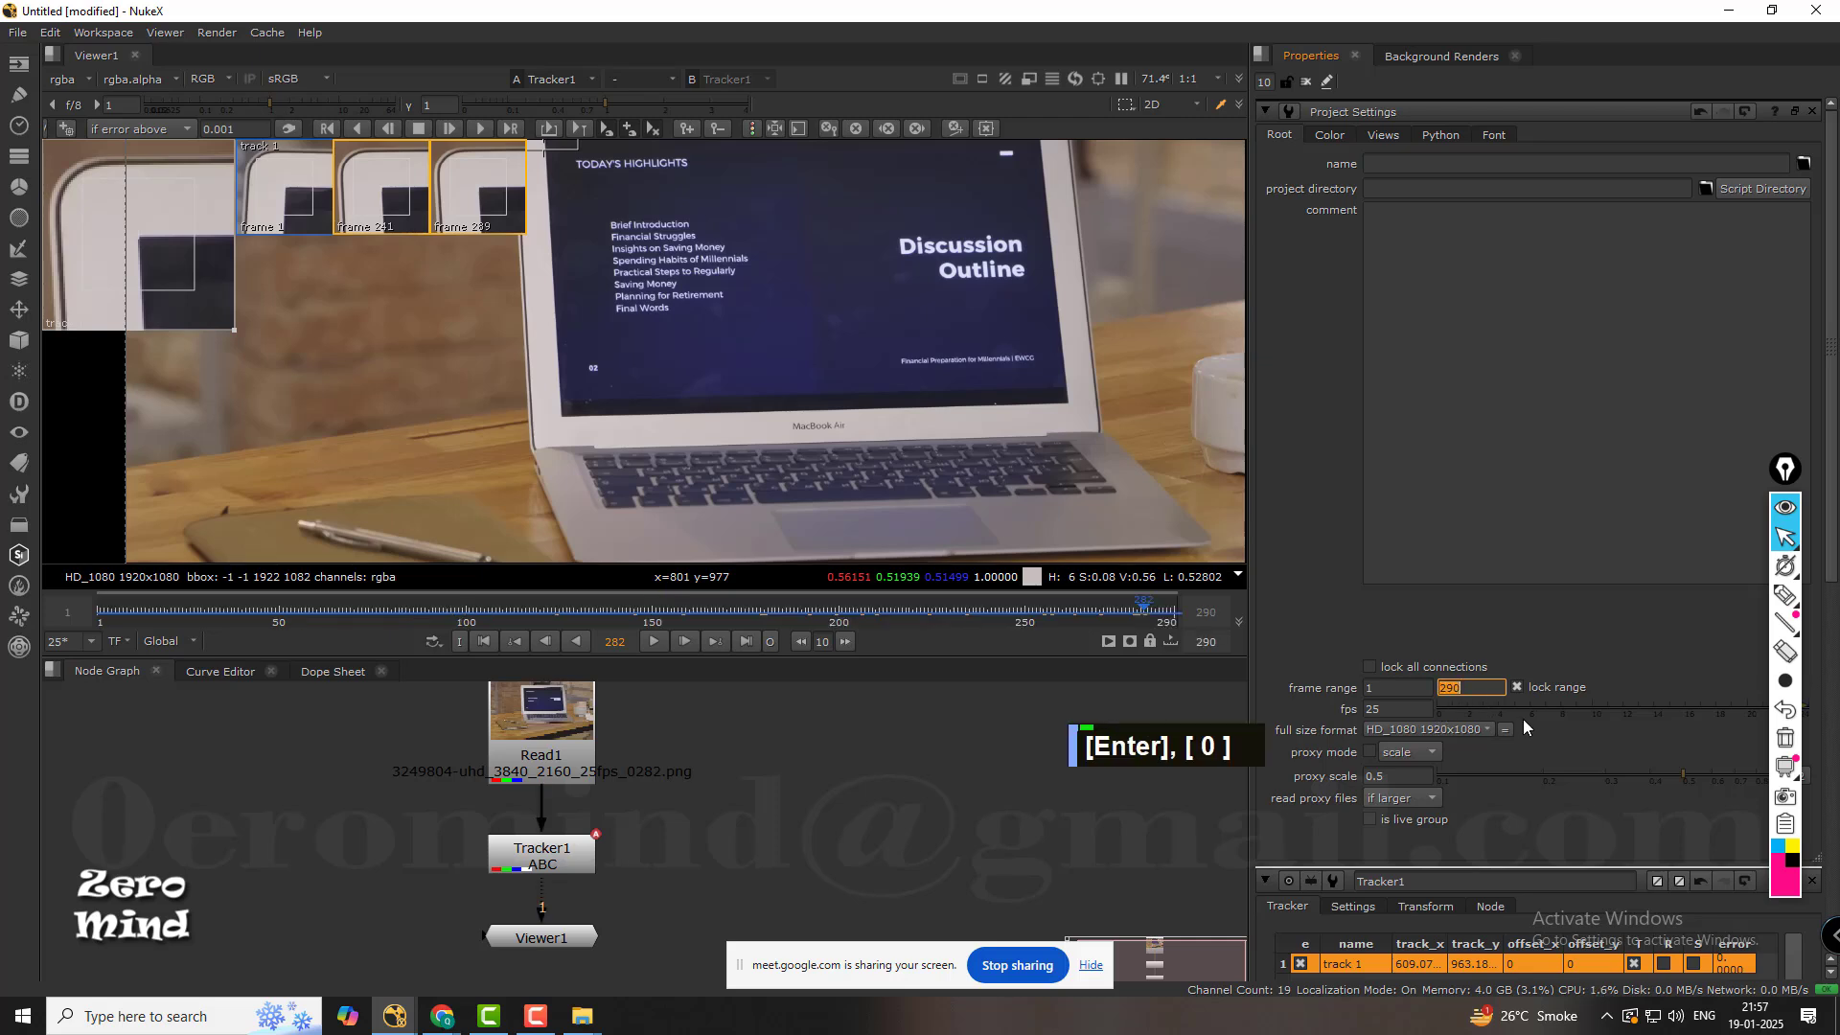
# Go to frame 262, frame the display's upper-left corner and turn on error colouring for the track path.
pyautogui.click(1143, 607)
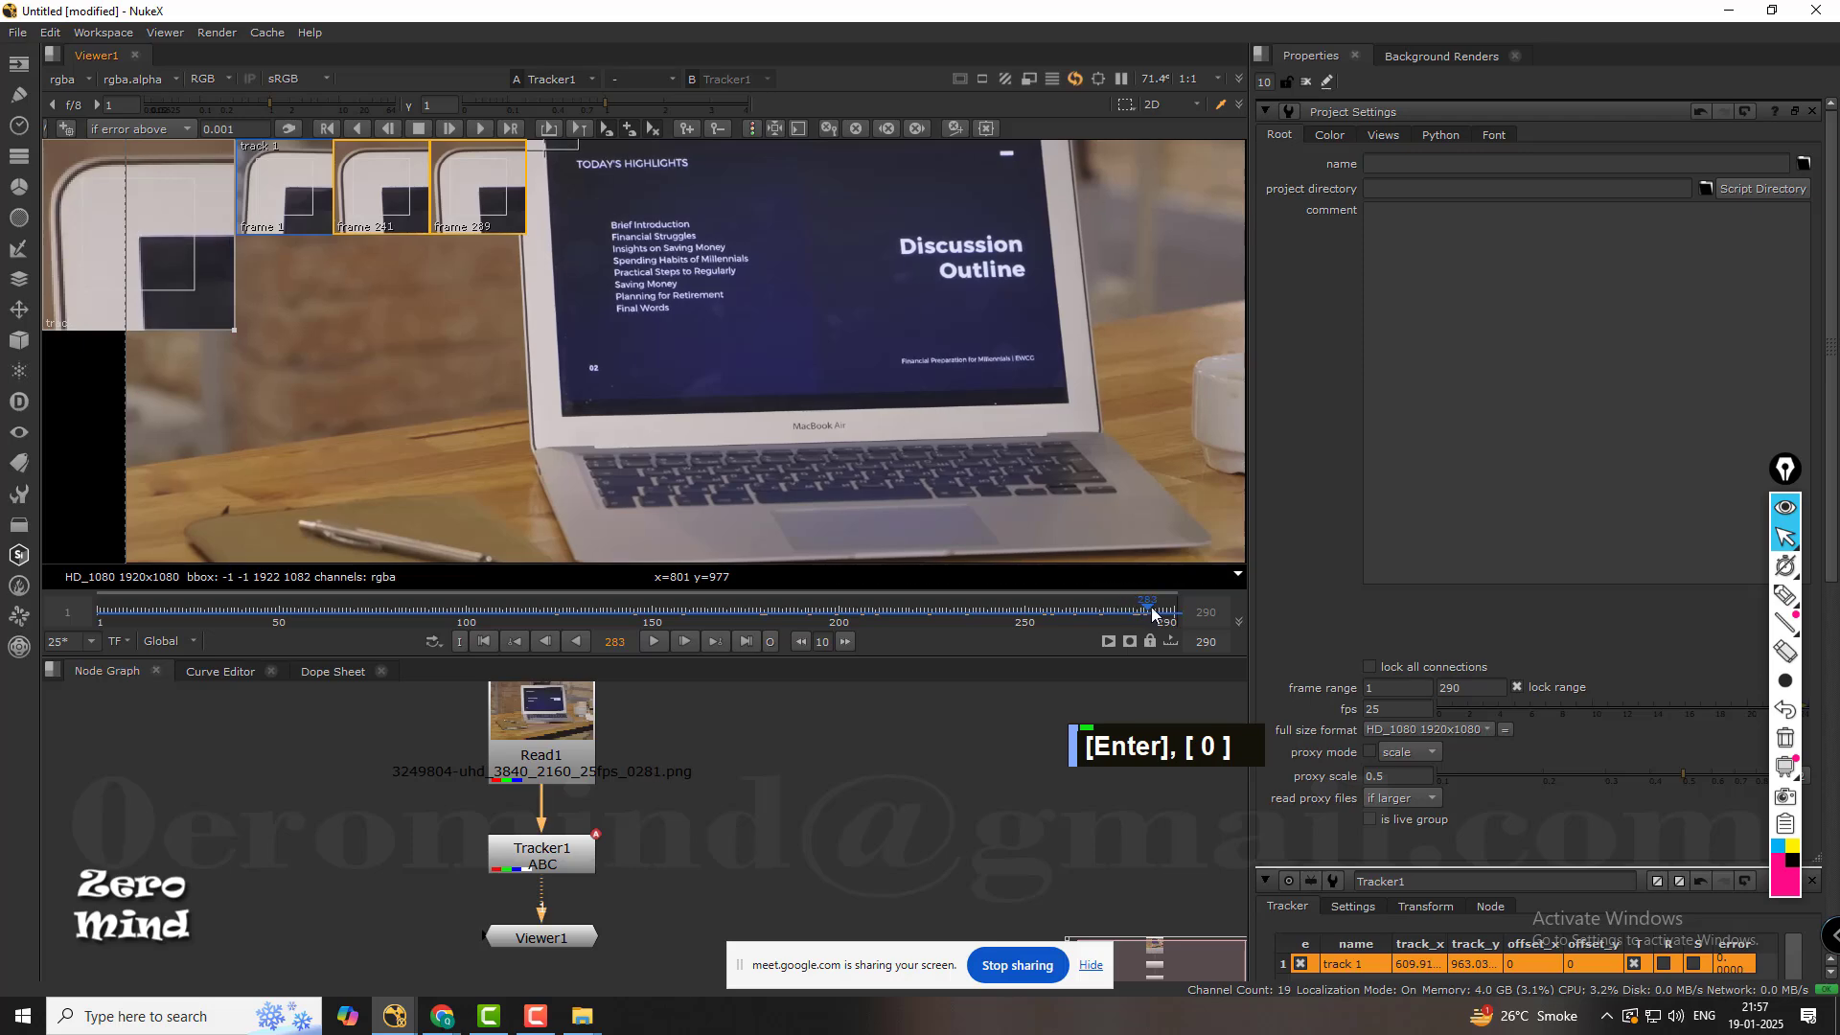
pyautogui.moveTo(1152, 606); pyautogui.dragTo(1071, 606)
pyautogui.moveTo(666, 181); pyautogui.dragTo(699, 343, button='middle')
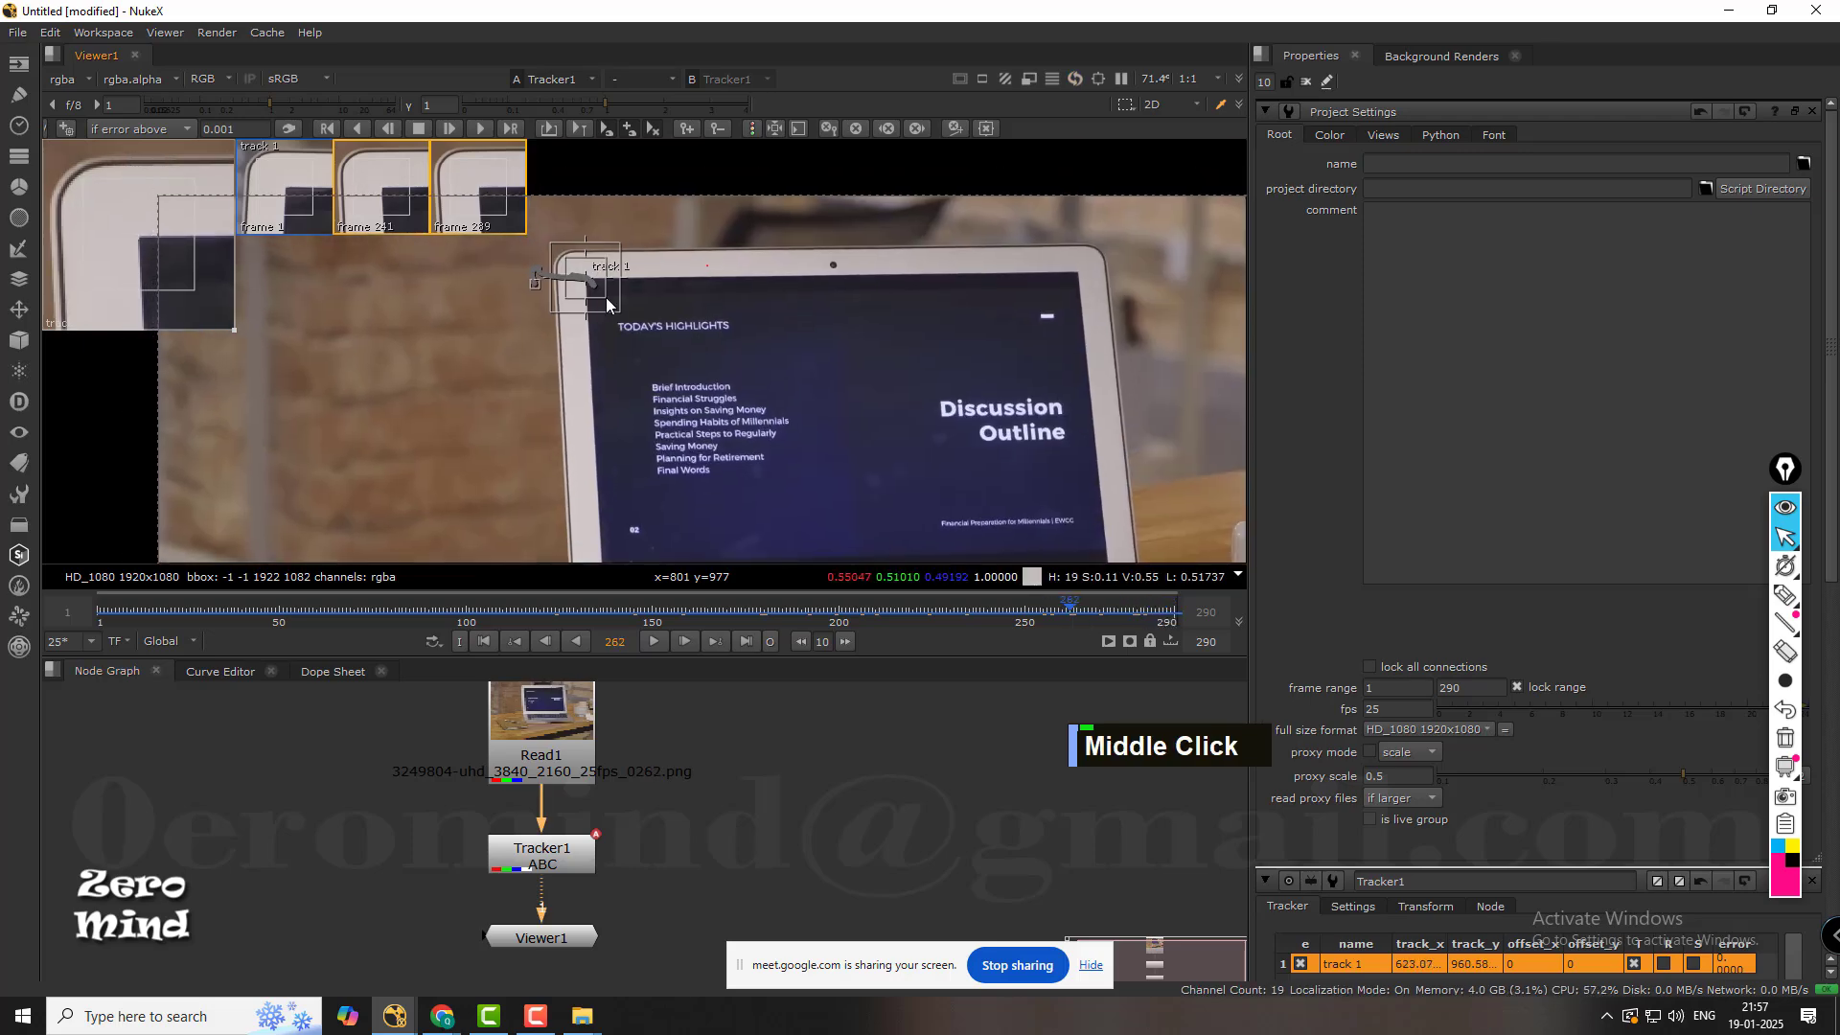
pyautogui.scroll(4, 624, 283)
pyautogui.moveTo(624, 284); pyautogui.dragTo(690, 341, button='middle')
pyautogui.scroll(-4, 690, 341)
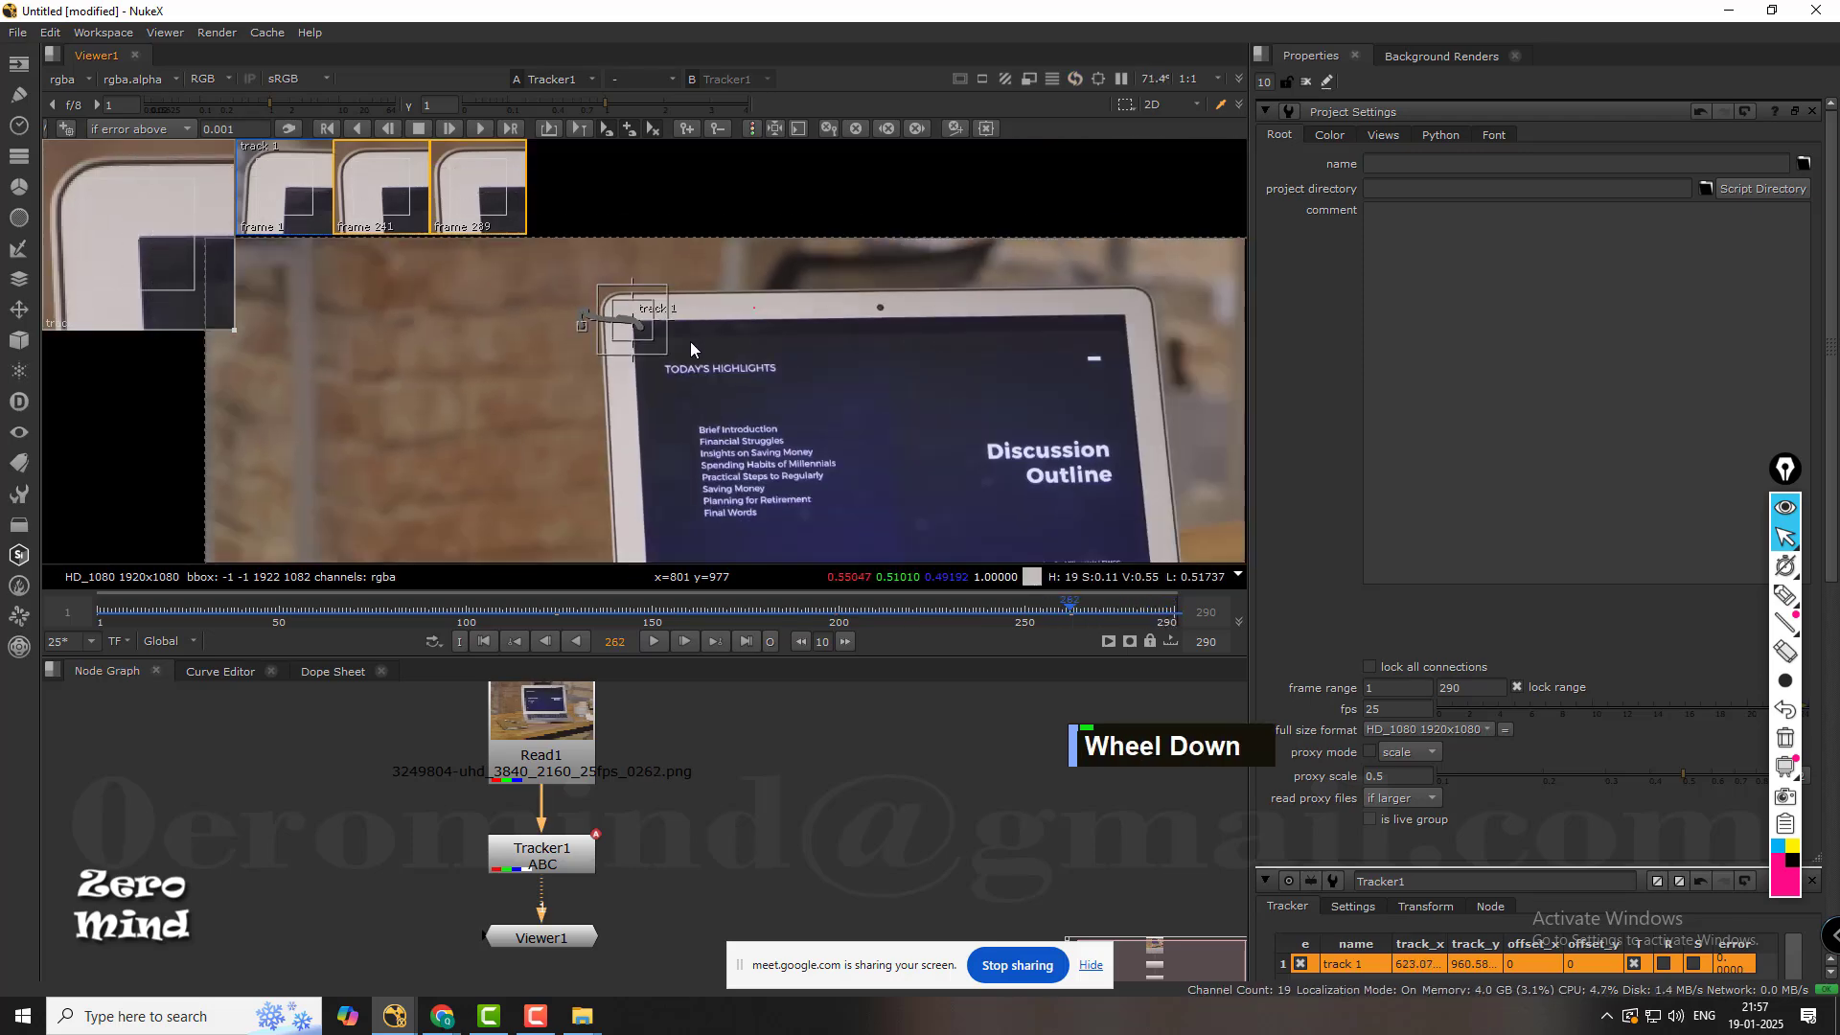
pyautogui.scroll(-3, 689, 341)
pyautogui.moveTo(859, 410)
pyautogui.mouseDown(button='middle')
pyautogui.moveTo(782, 308)
pyautogui.moveTo(765, 343)
pyautogui.mouseUp(button='middle')
pyautogui.scroll(6, 596, 257)
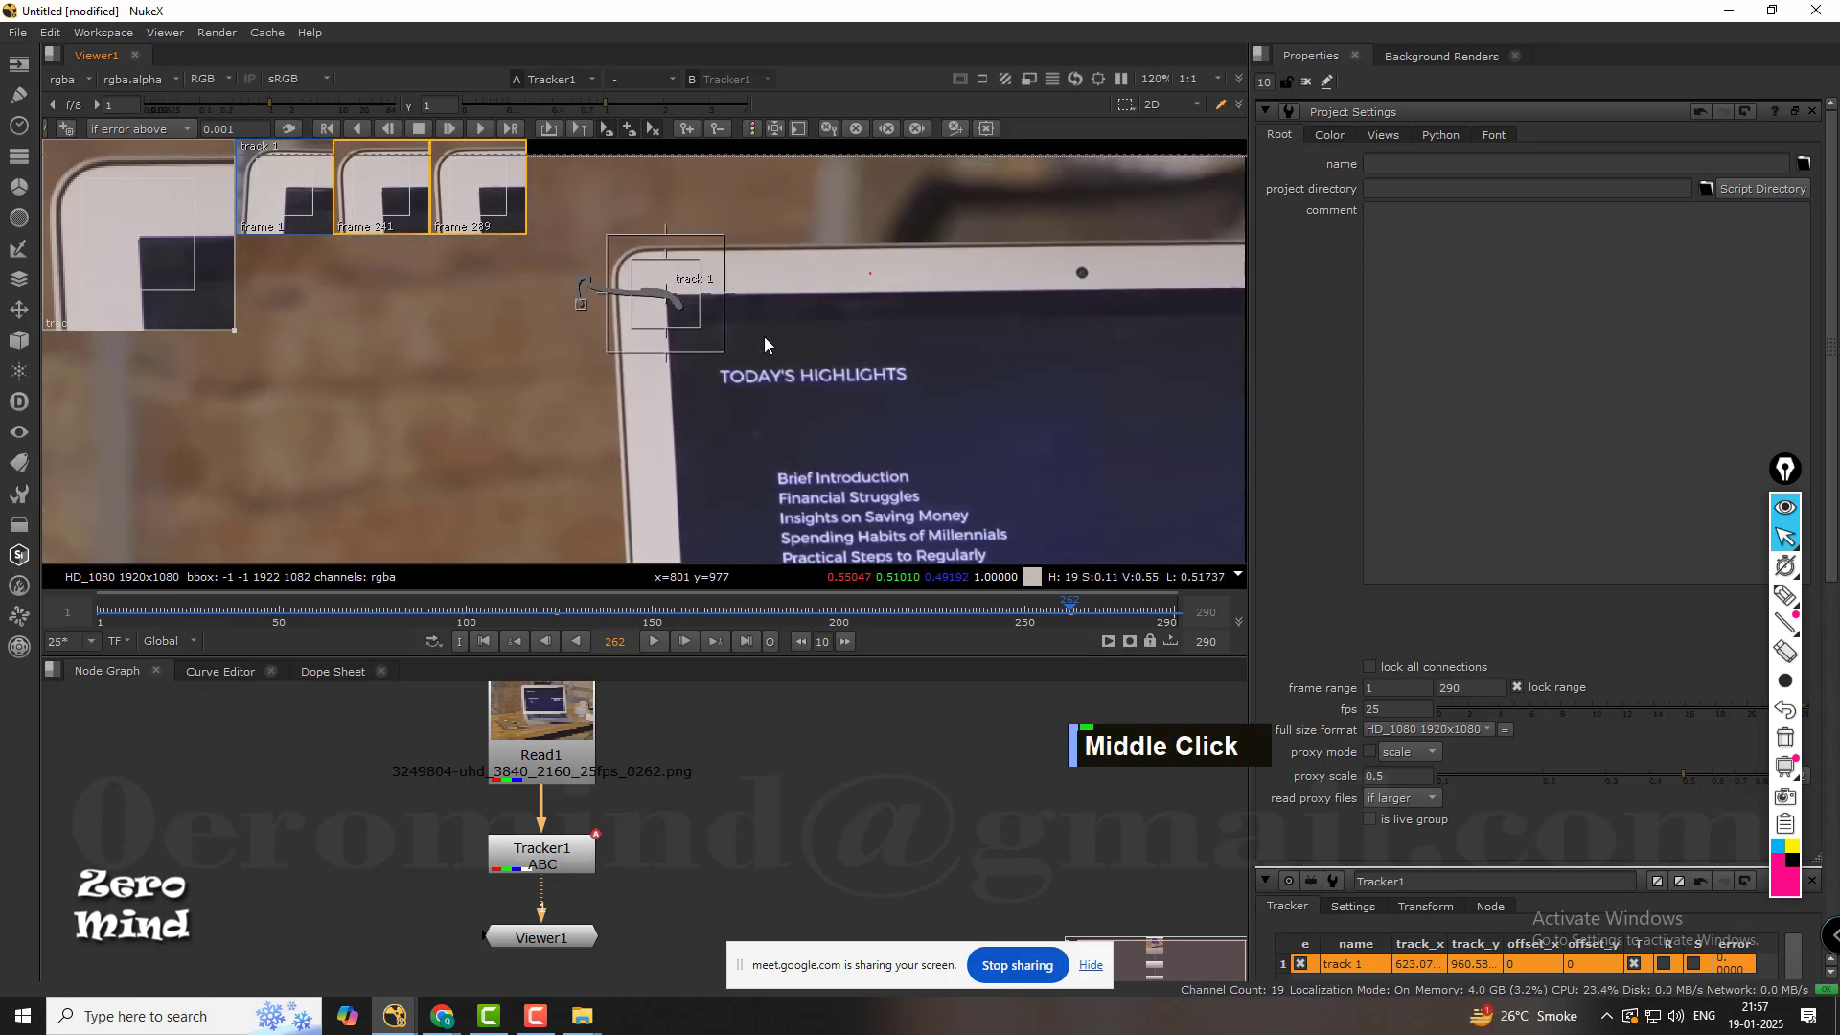
pyautogui.click(753, 128)
# Examine the error colours along track 1's path, especially around the loop inside the display's corner.
pyautogui.scroll(6, 670, 244)
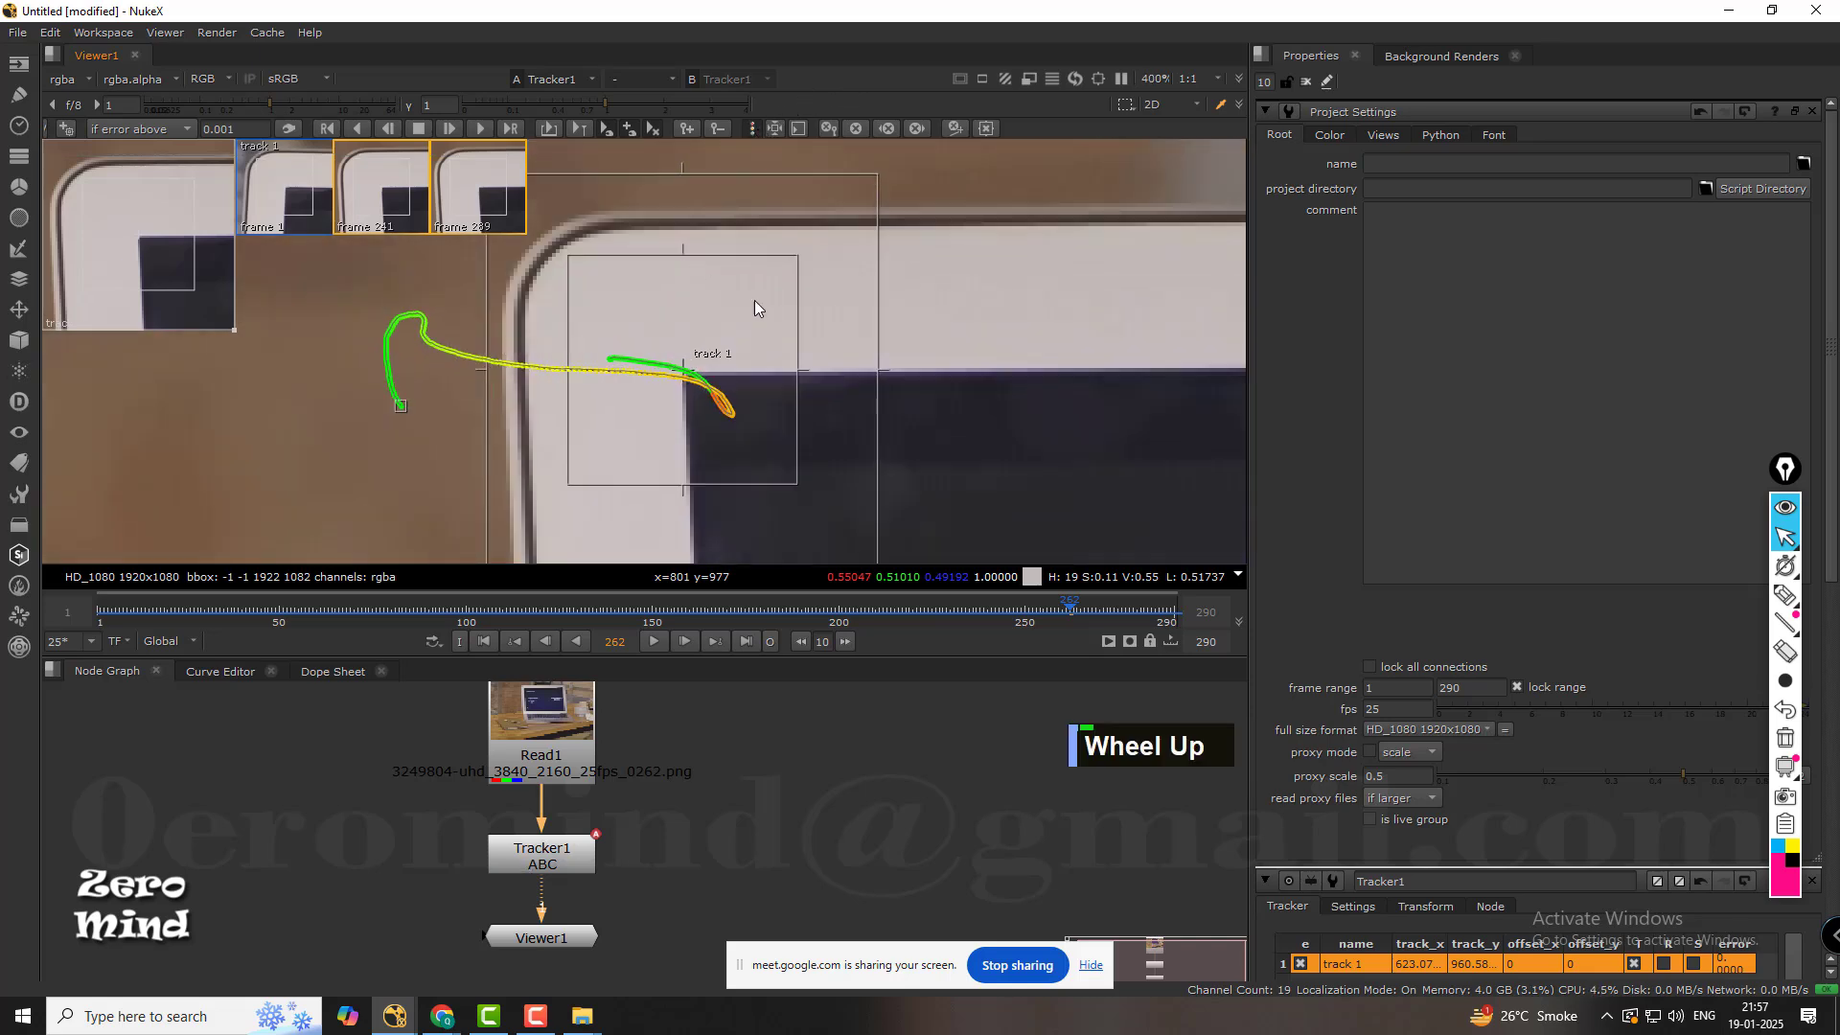
pyautogui.moveTo(756, 304)
pyautogui.mouseDown(button='middle')
pyautogui.moveTo(970, 321)
pyautogui.moveTo(786, 313)
pyautogui.mouseUp(button='middle')
pyautogui.scroll(3, 772, 333)
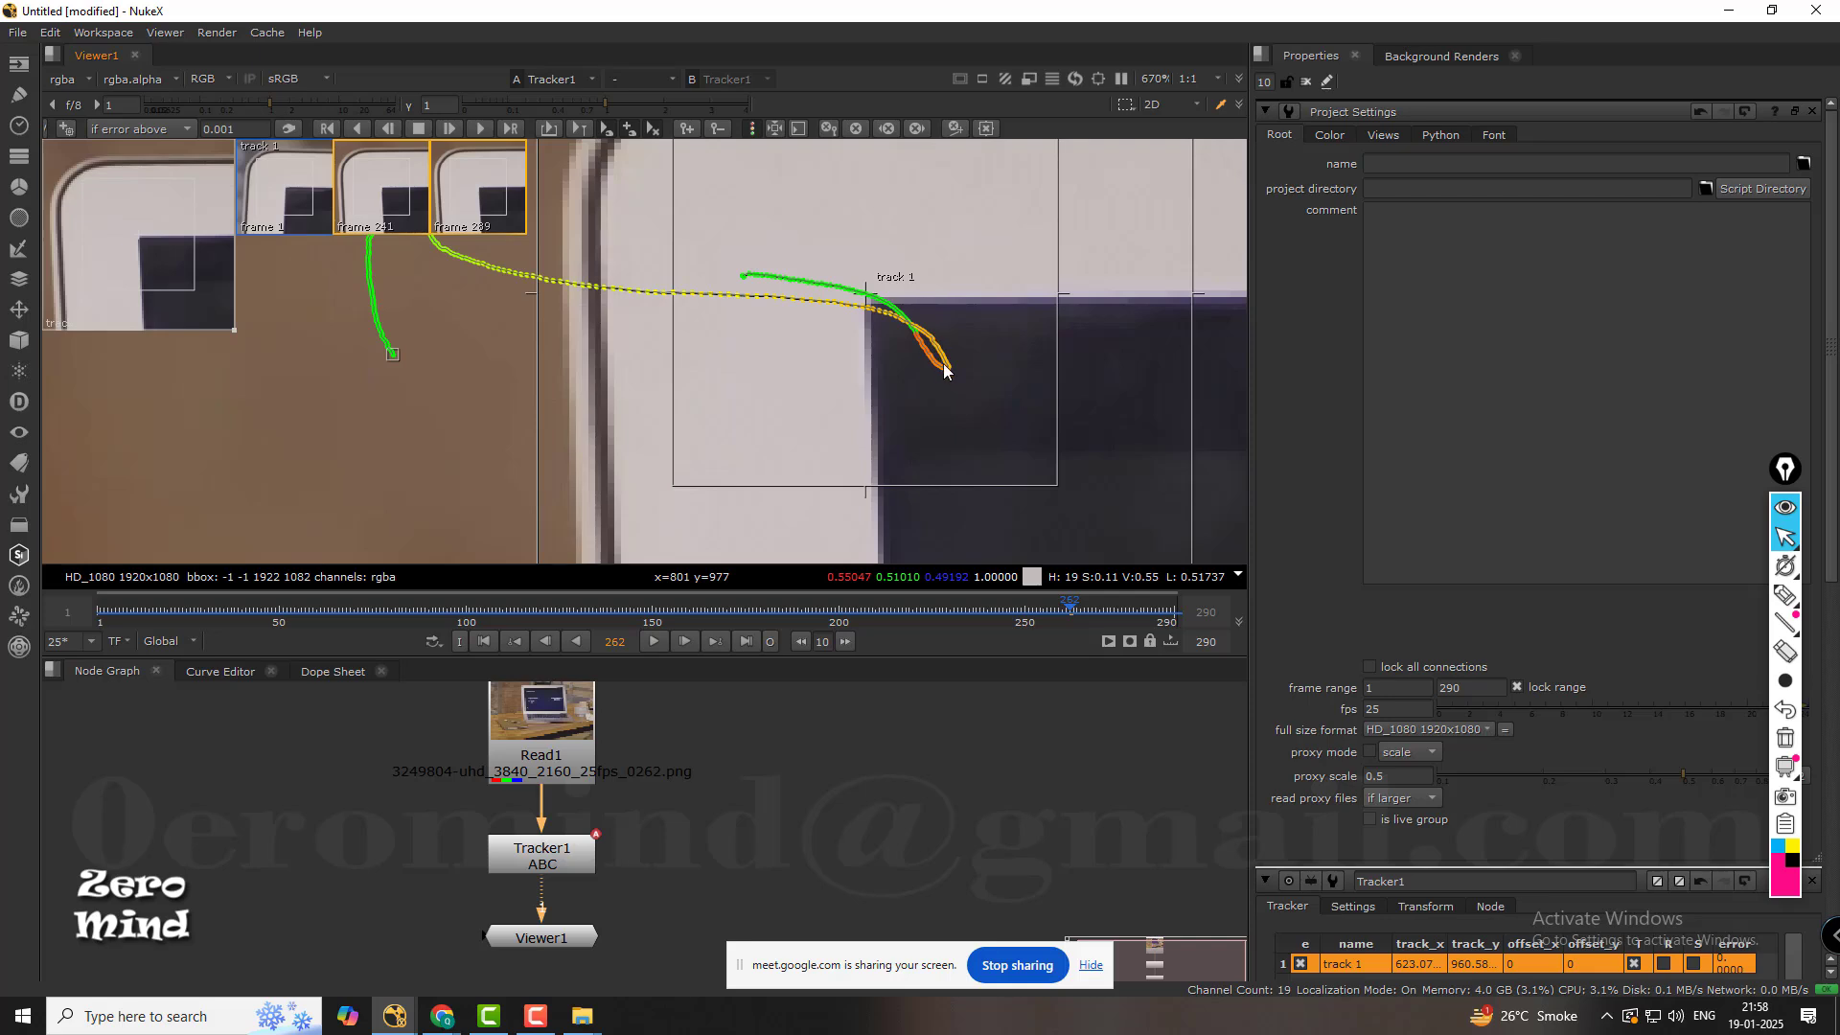
pyautogui.scroll(6, 944, 374)
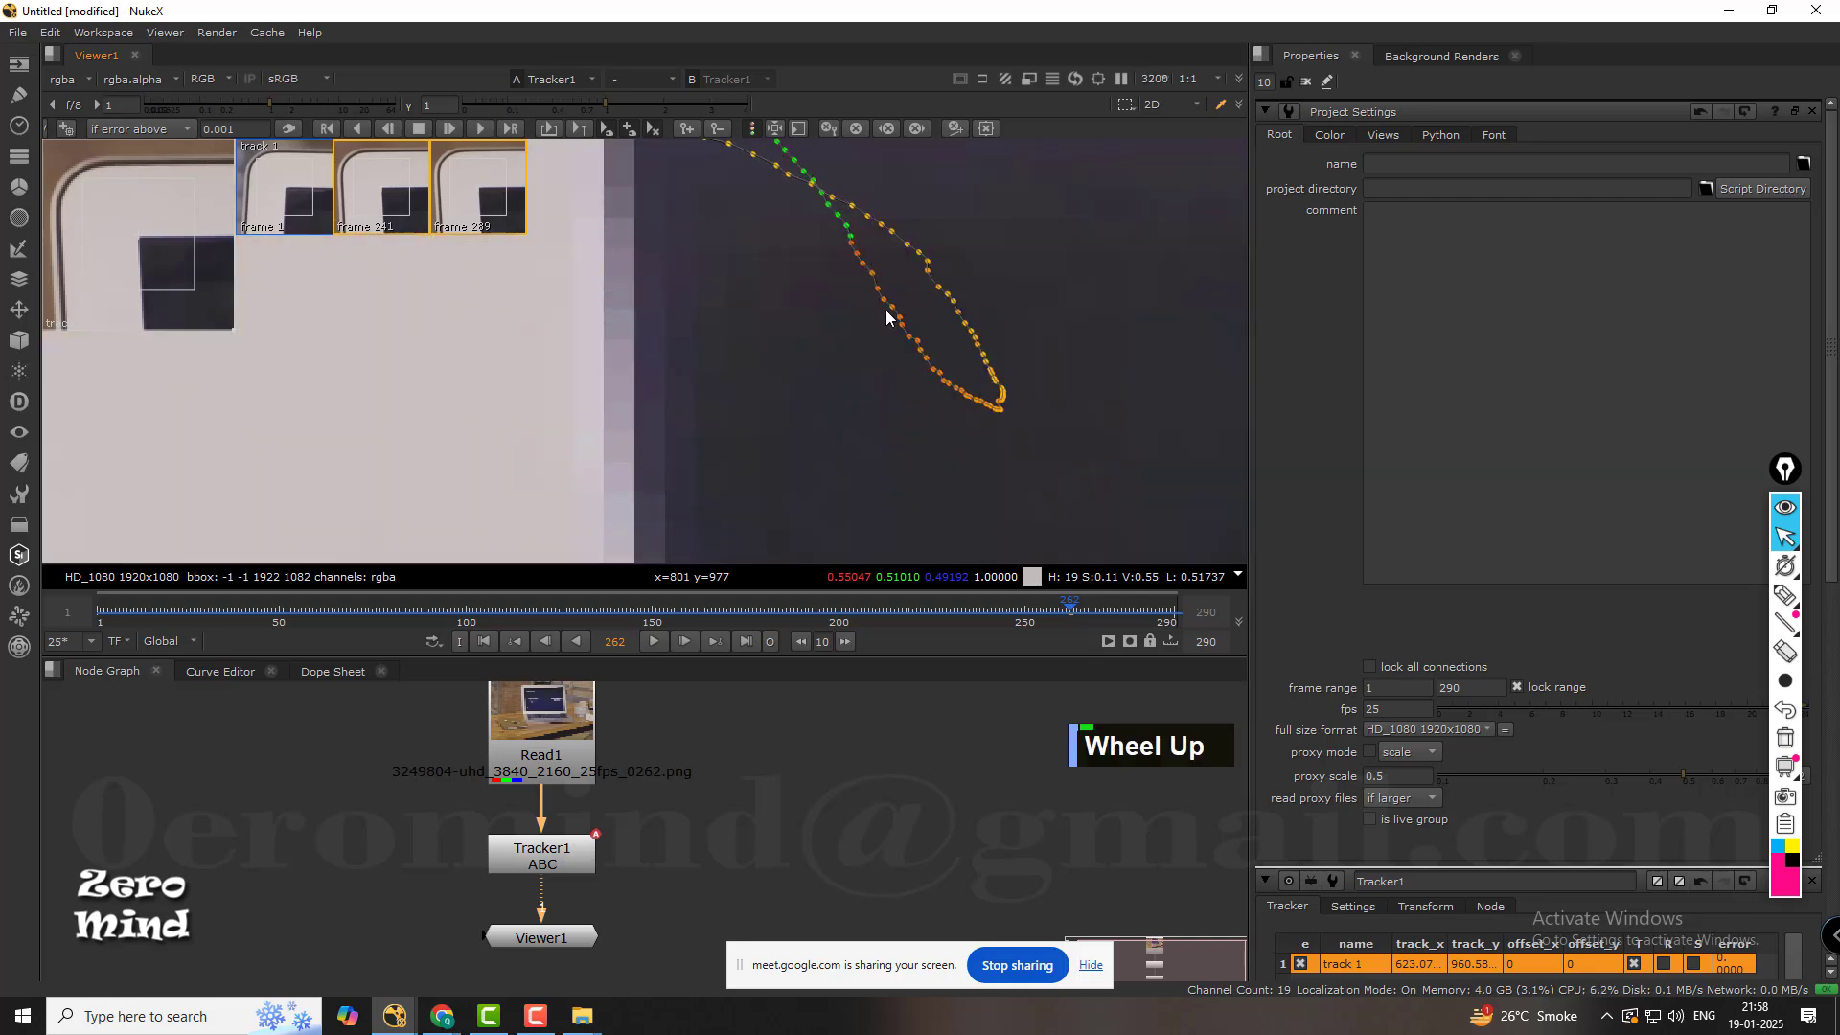
pyautogui.scroll(-6, 887, 316)
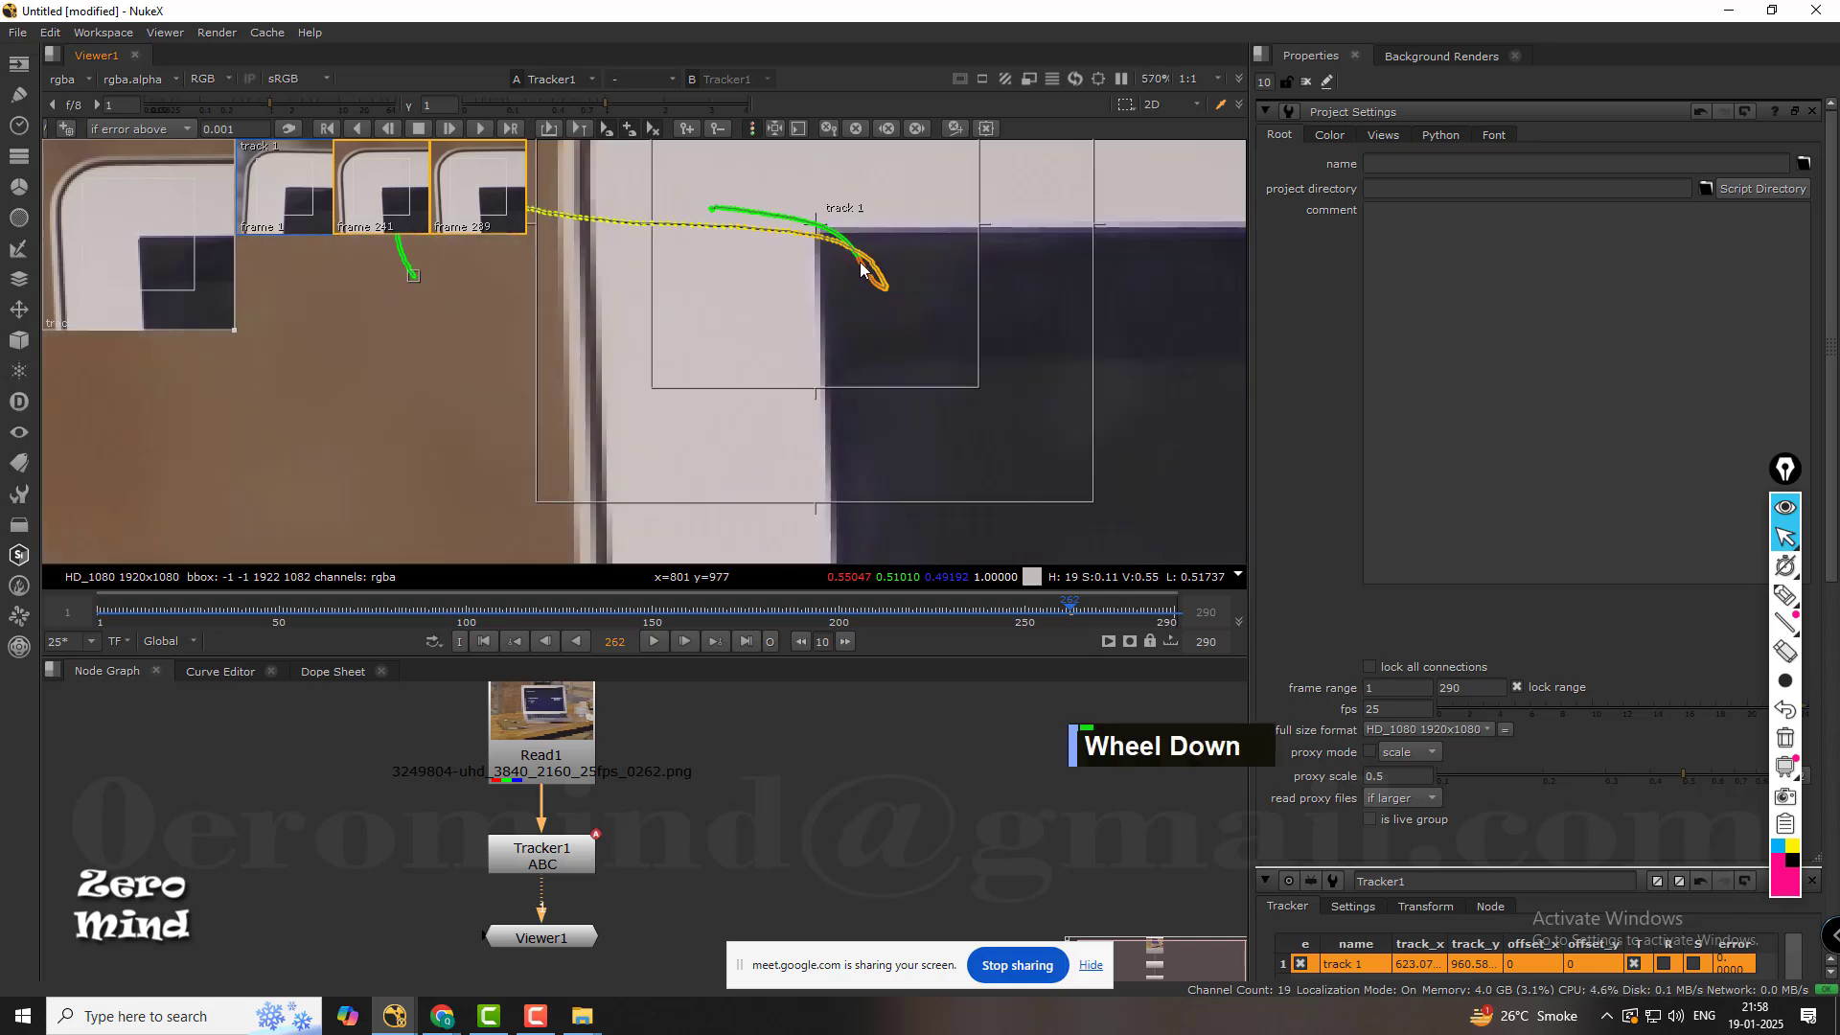
pyautogui.middleClick(808, 313)
pyautogui.moveTo(809, 307); pyautogui.dragTo(802, 318, button='middle')
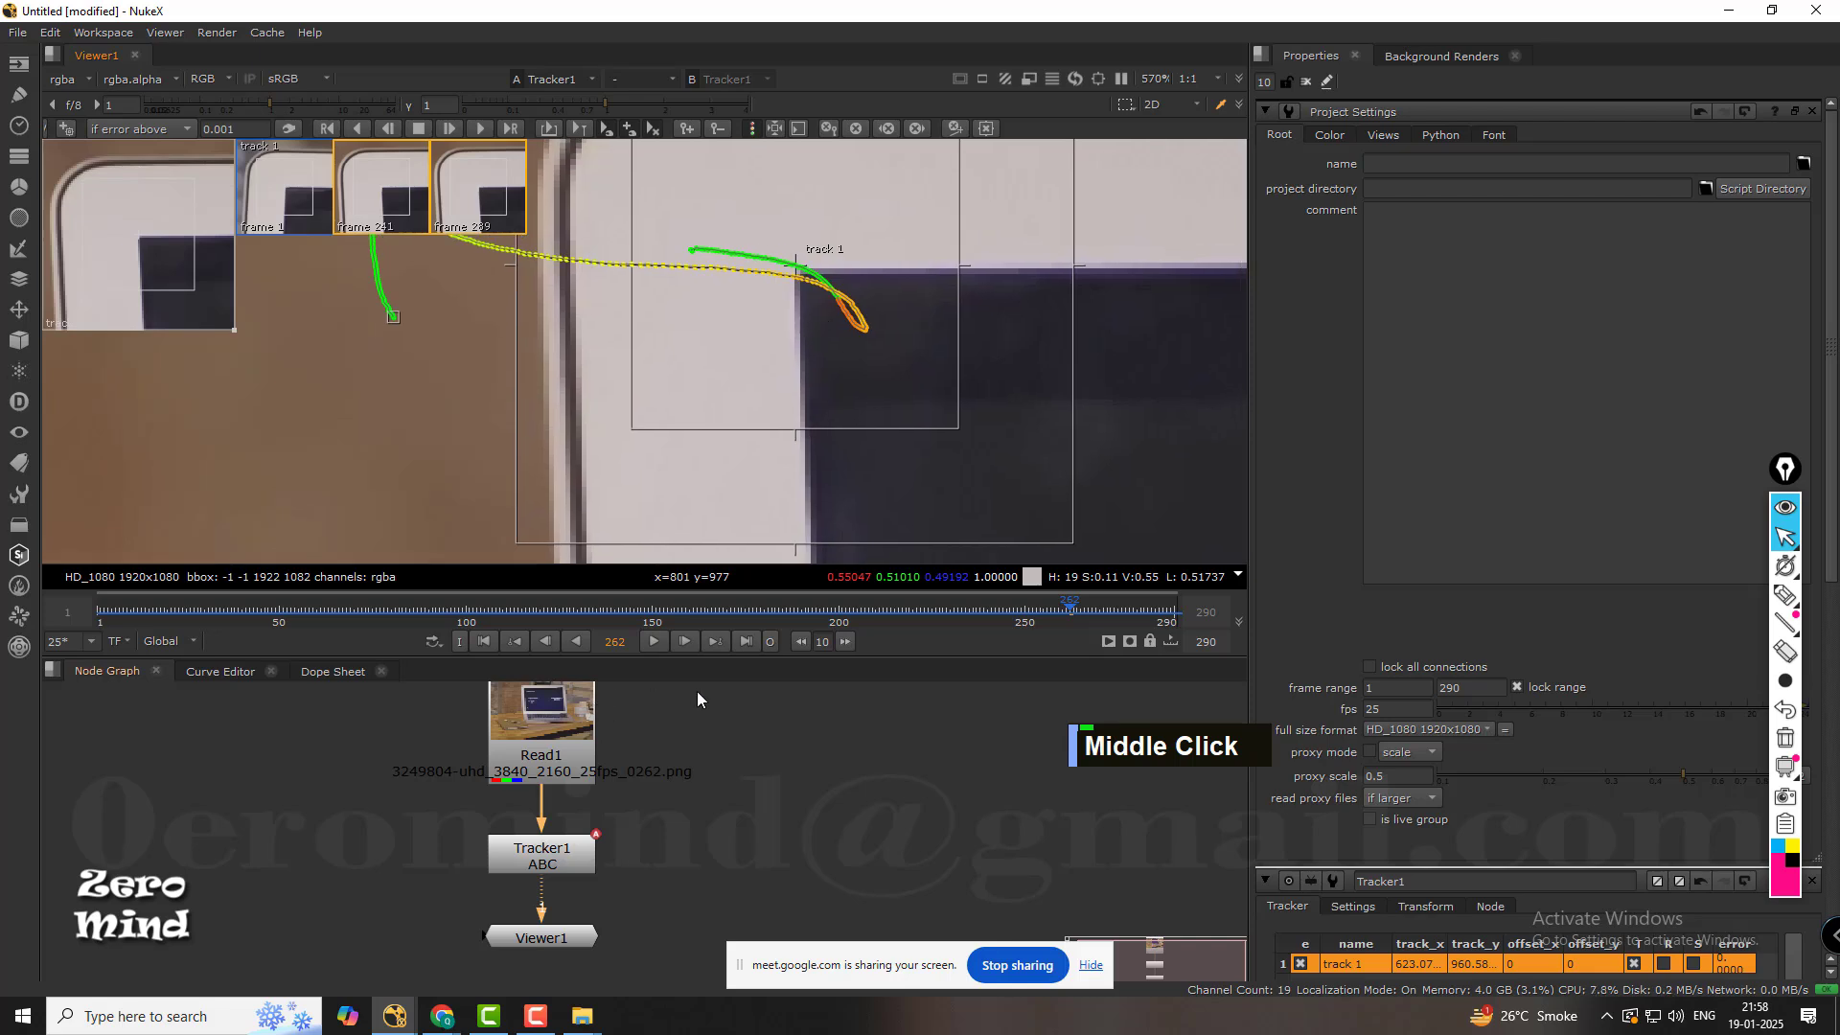
# Go back to about frame 115 and track track 1 forward again to the end of the shot.
pyautogui.moveTo(1067, 606); pyautogui.dragTo(543, 594)
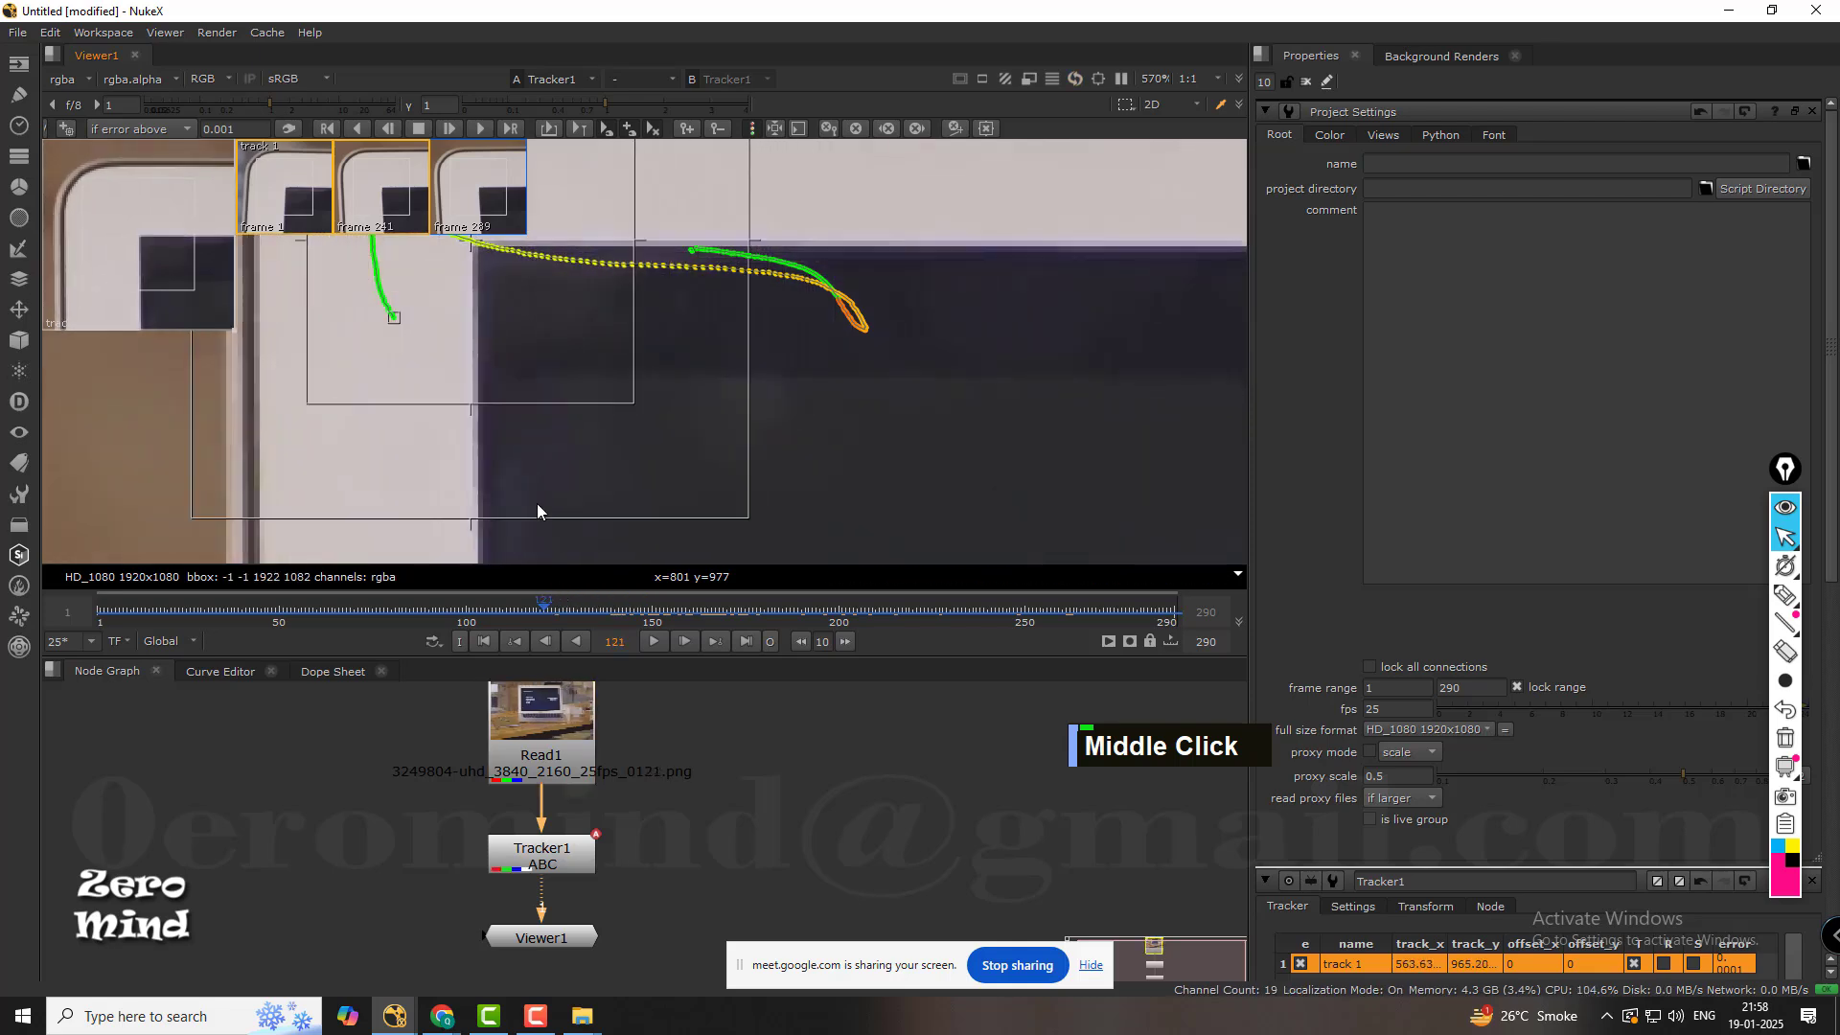
pyautogui.moveTo(529, 455); pyautogui.dragTo(693, 532, button='middle')
pyautogui.moveTo(543, 603); pyautogui.dragTo(520, 607)
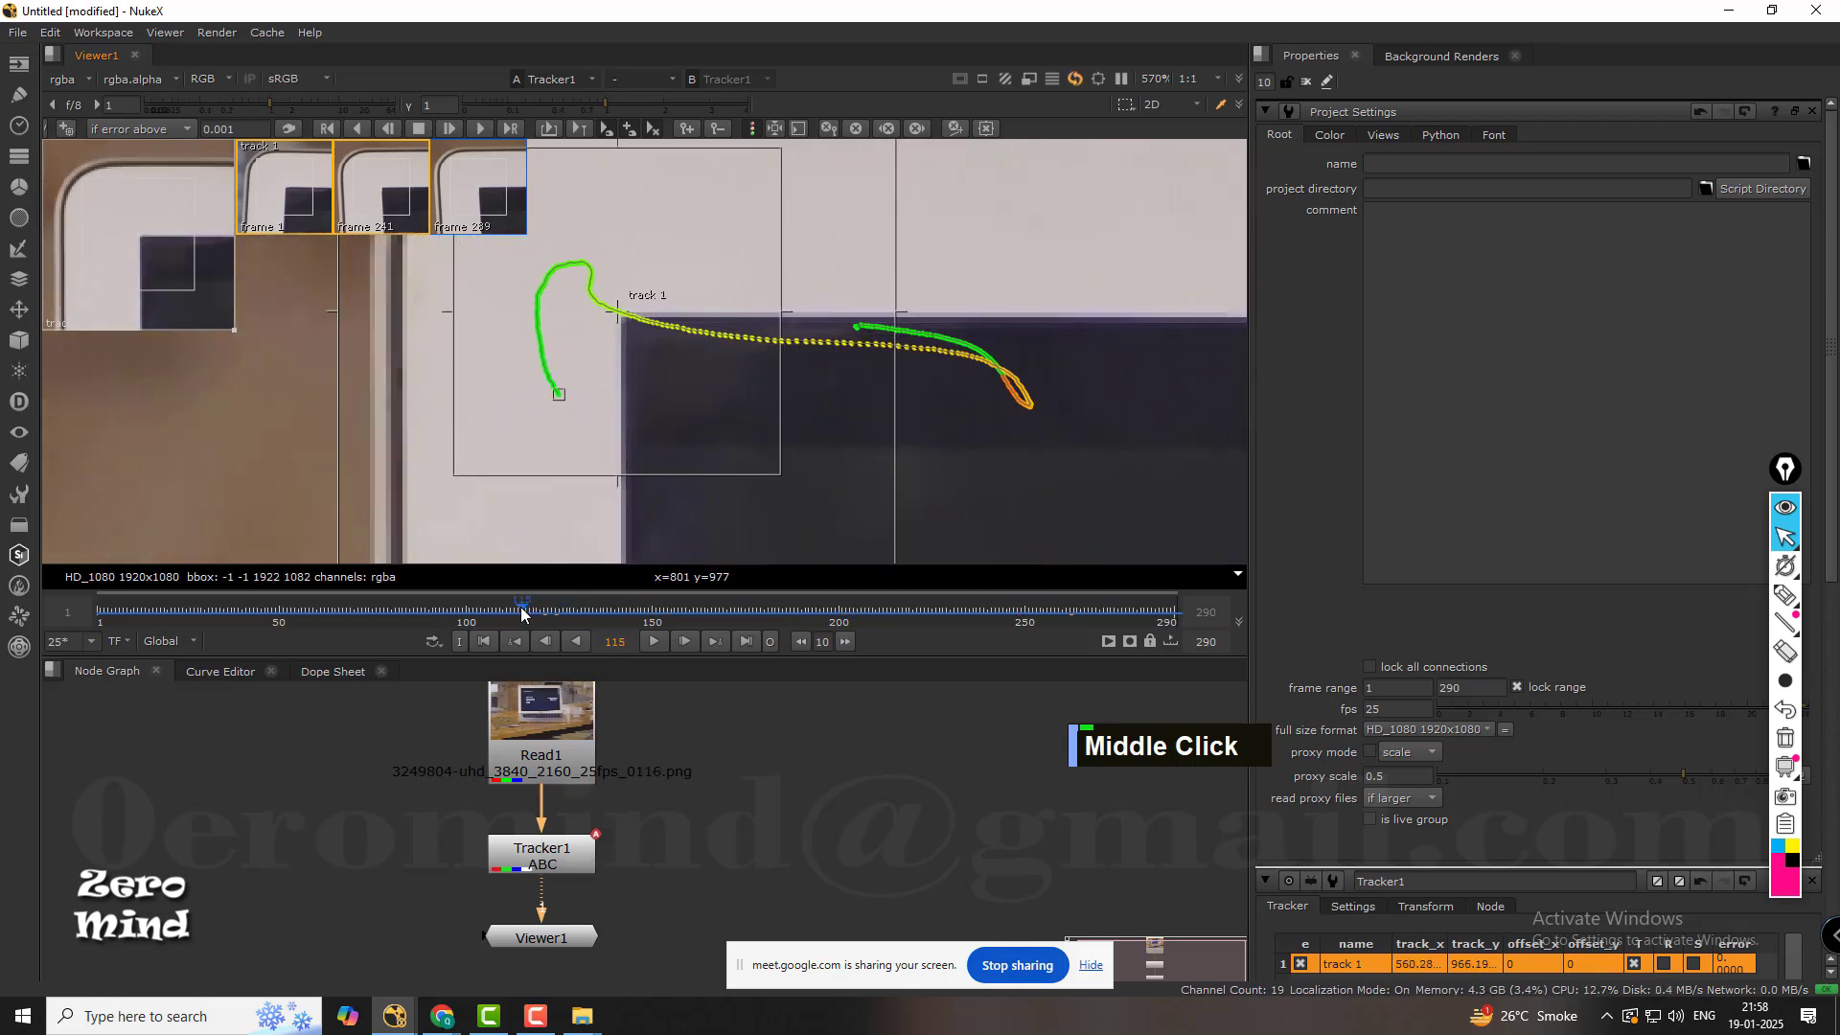
pyautogui.click(480, 128)
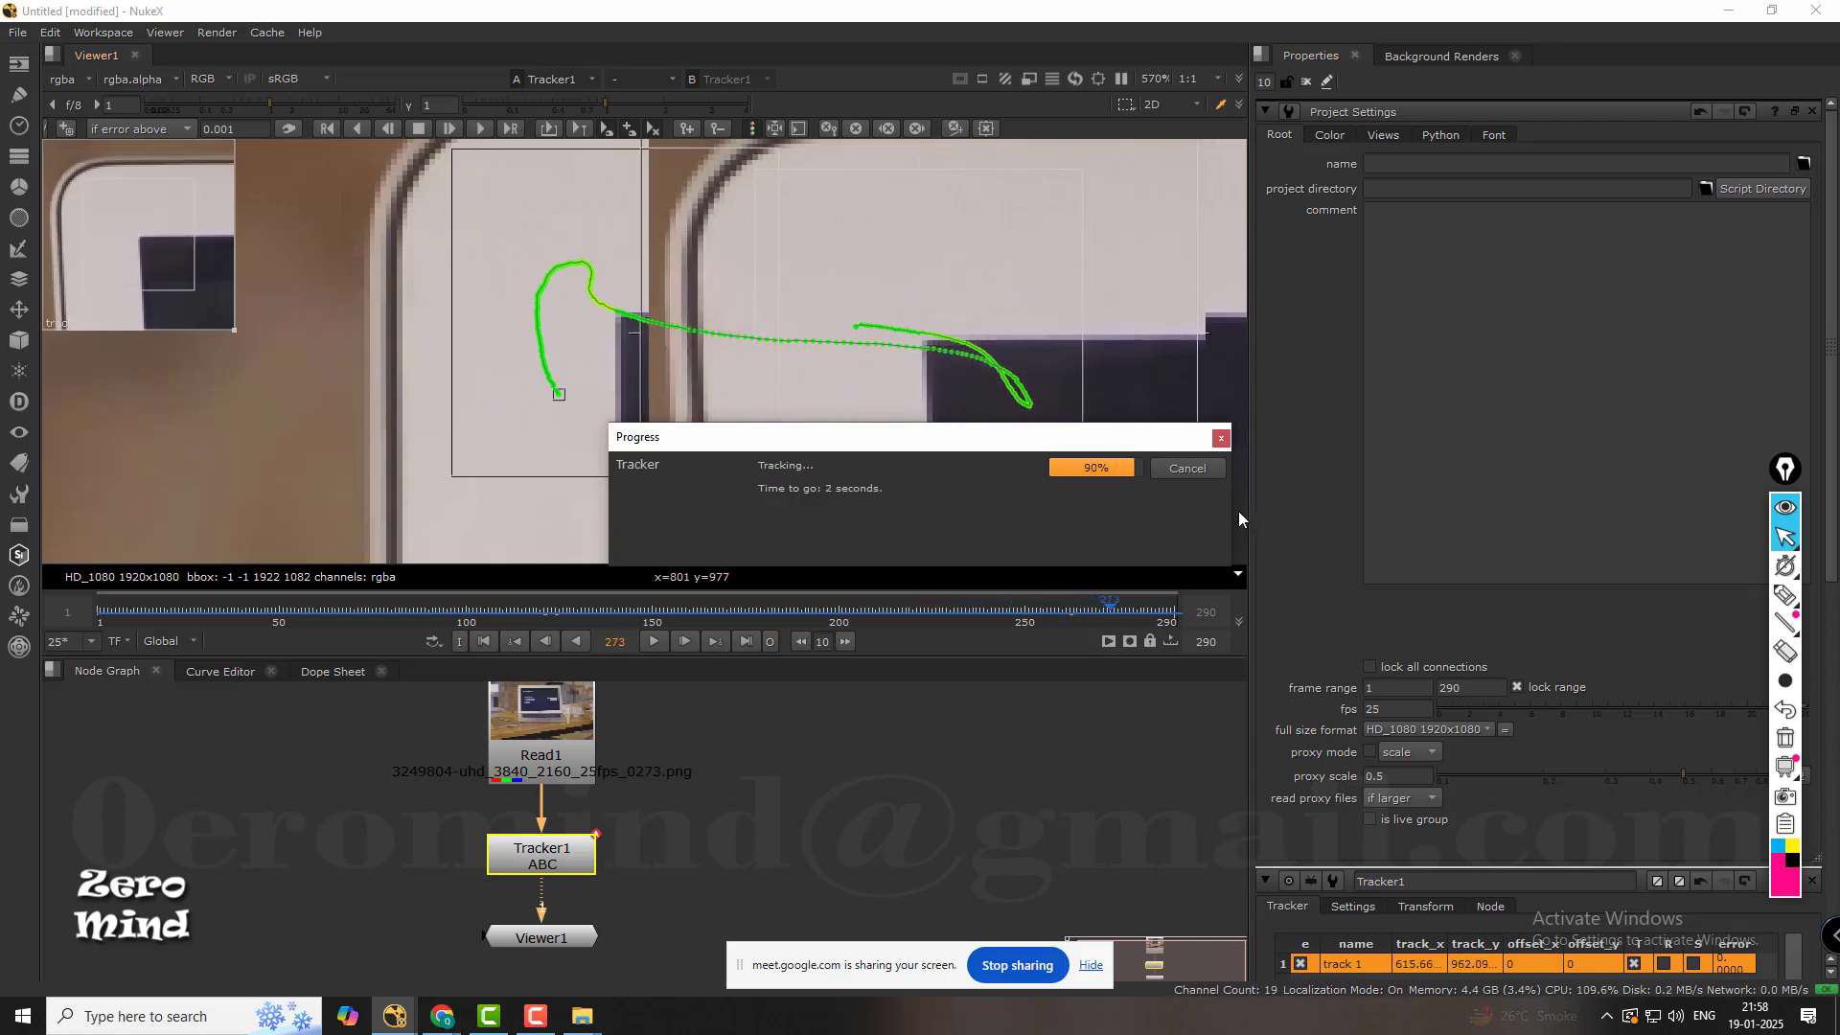
pyautogui.click(1192, 475)
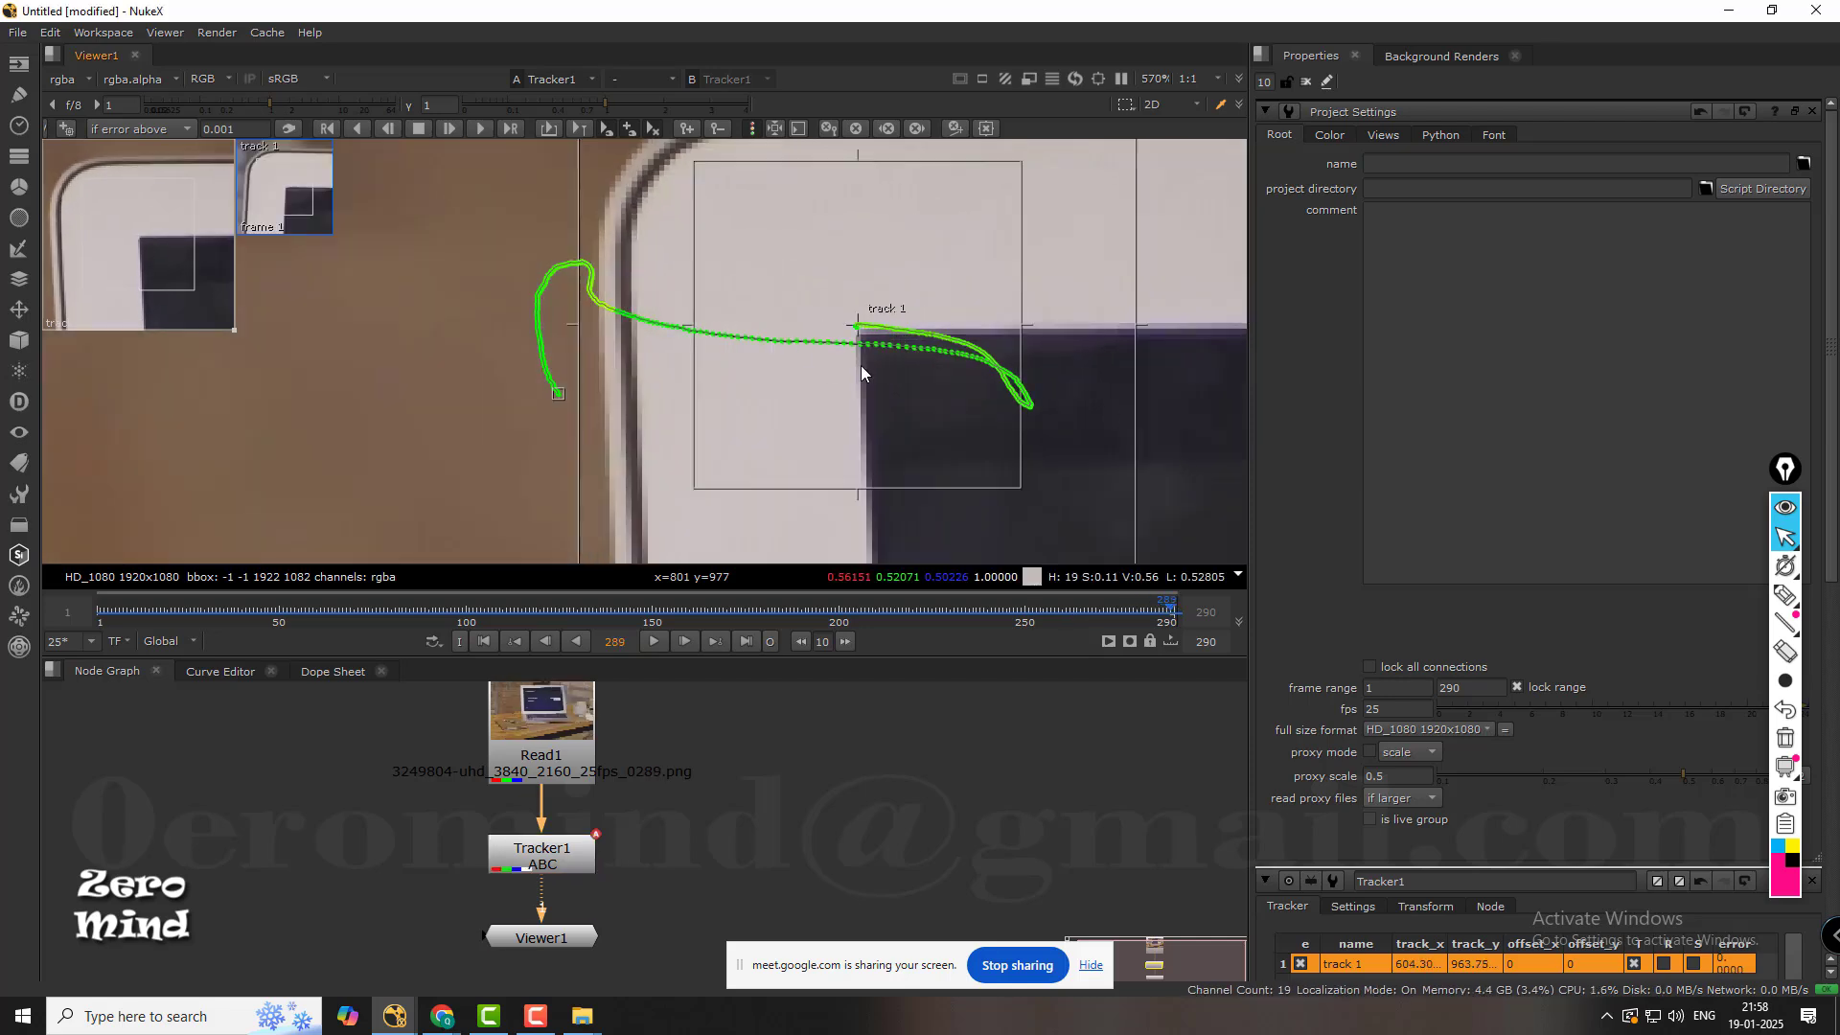
# Turn off error colouring for the track path and open the Tracker1 node's properties.
pyautogui.click(752, 129)
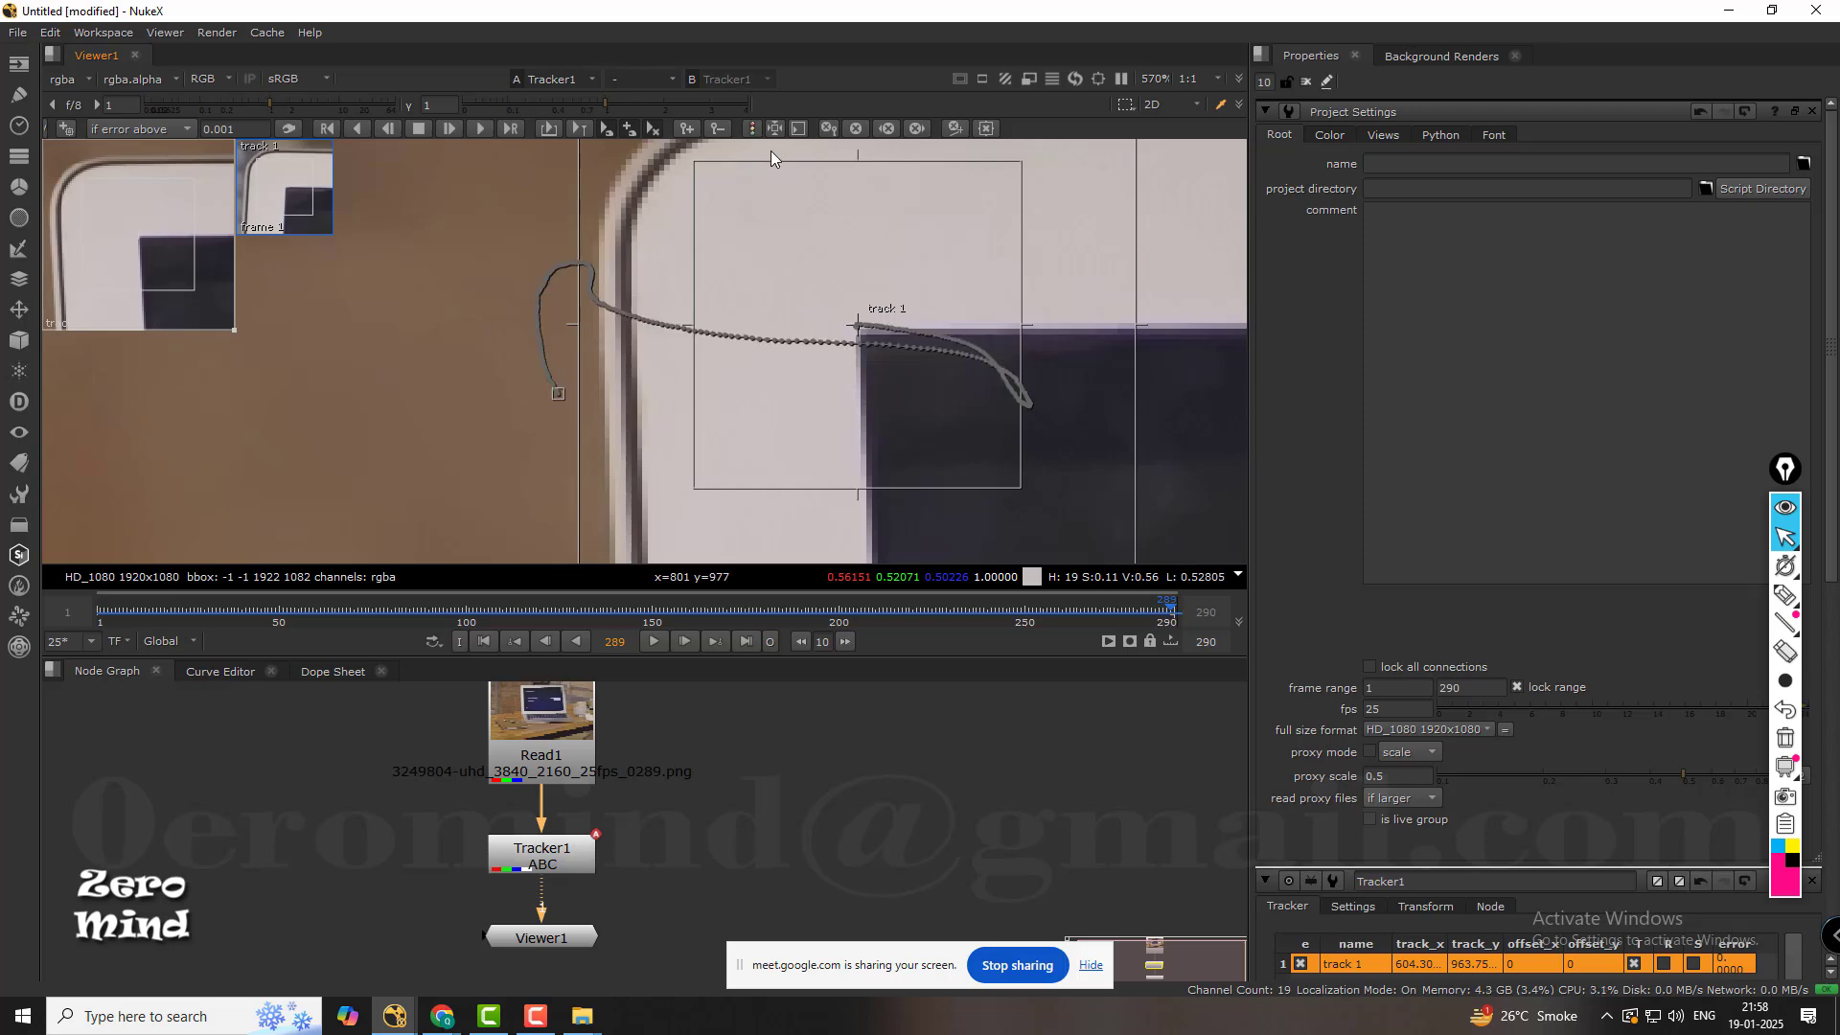
pyautogui.scroll(-4, 744, 248)
pyautogui.moveTo(820, 287); pyautogui.dragTo(659, 226, button='middle')
pyautogui.scroll(-4, 693, 279)
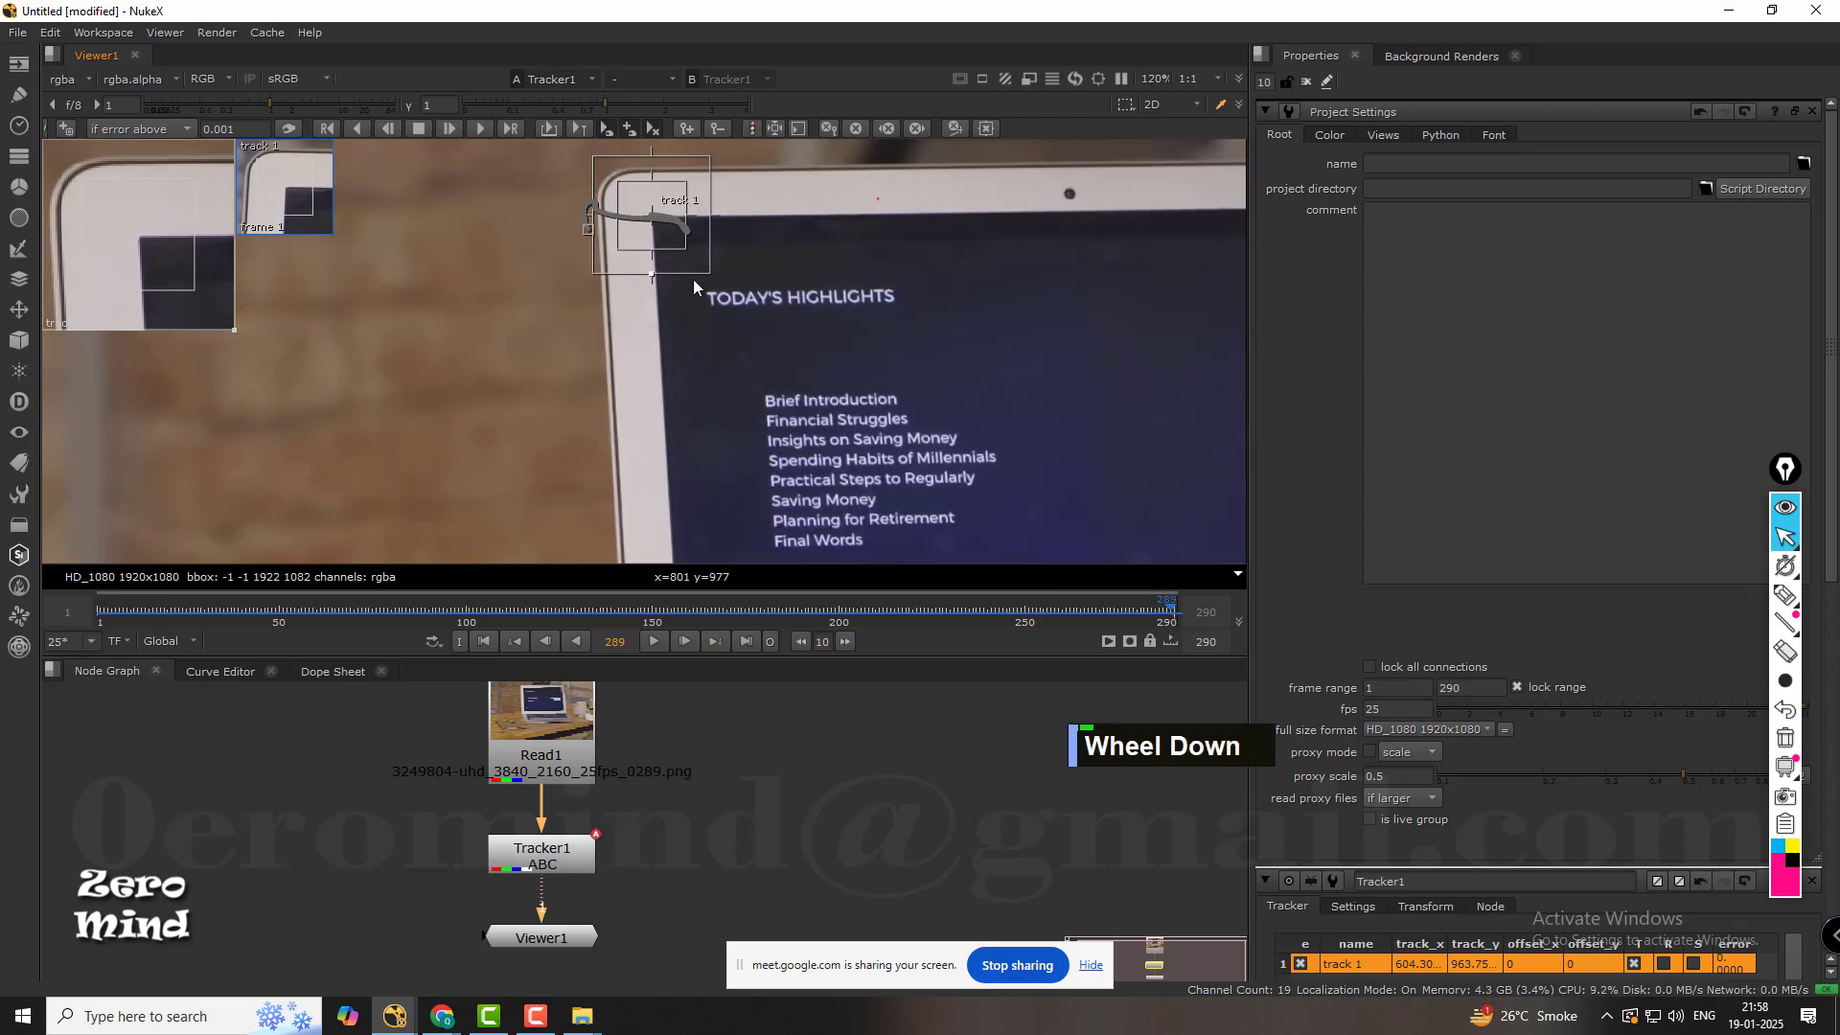
pyautogui.moveTo(822, 250); pyautogui.dragTo(757, 315, button='middle')
pyautogui.scroll(-2, 753, 302)
pyautogui.scroll(-1, 752, 302)
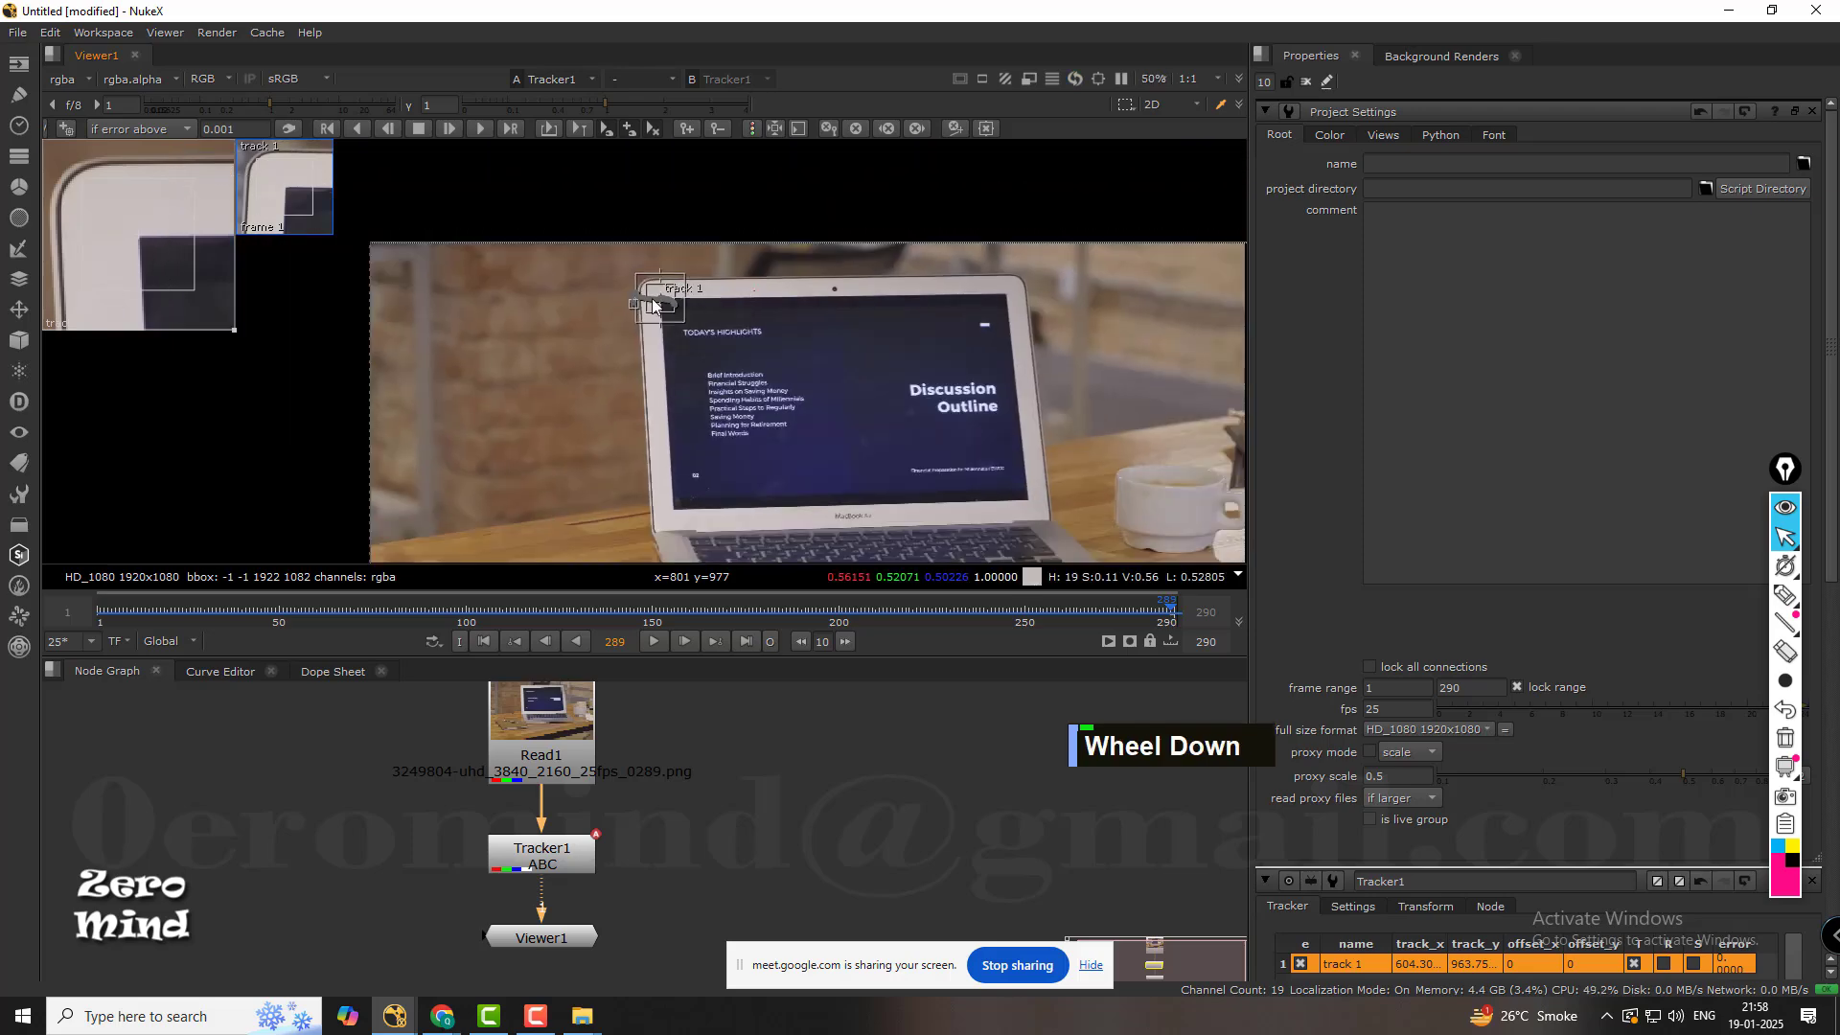
pyautogui.scroll(3, 661, 318)
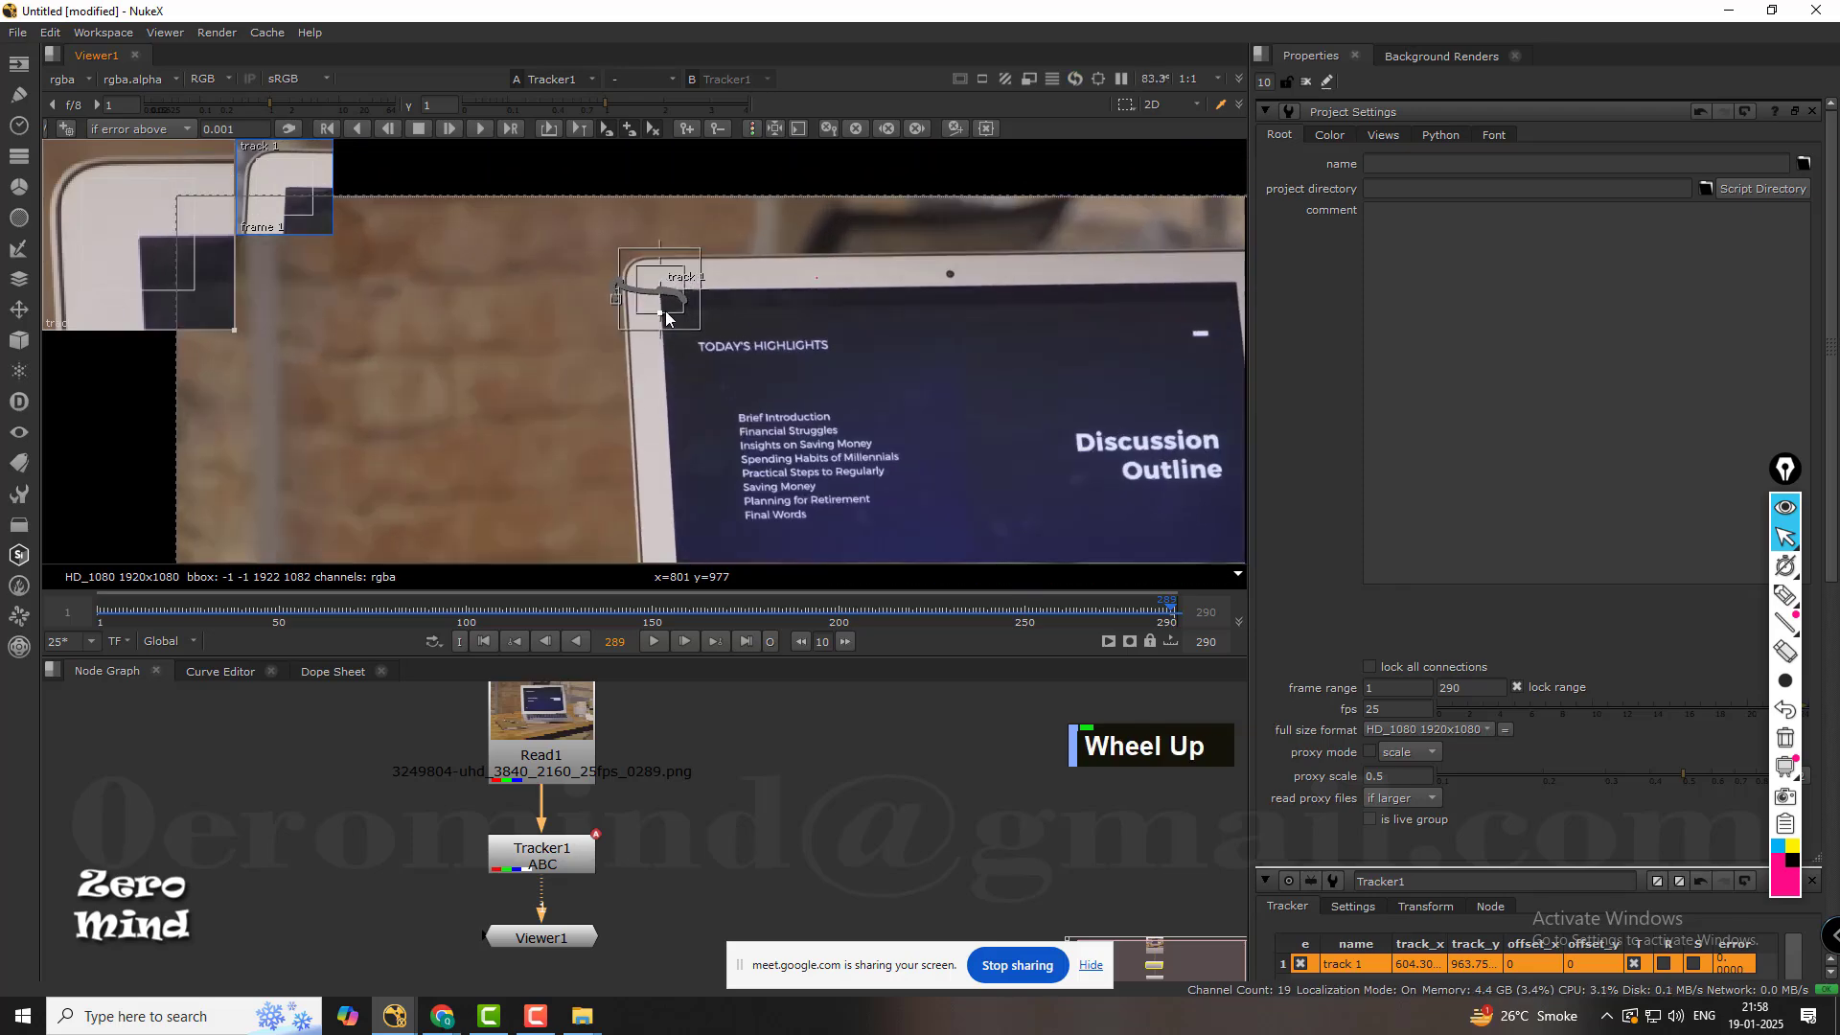
pyautogui.middleClick(824, 304)
pyautogui.moveTo(658, 285); pyautogui.dragTo(734, 351, button='middle')
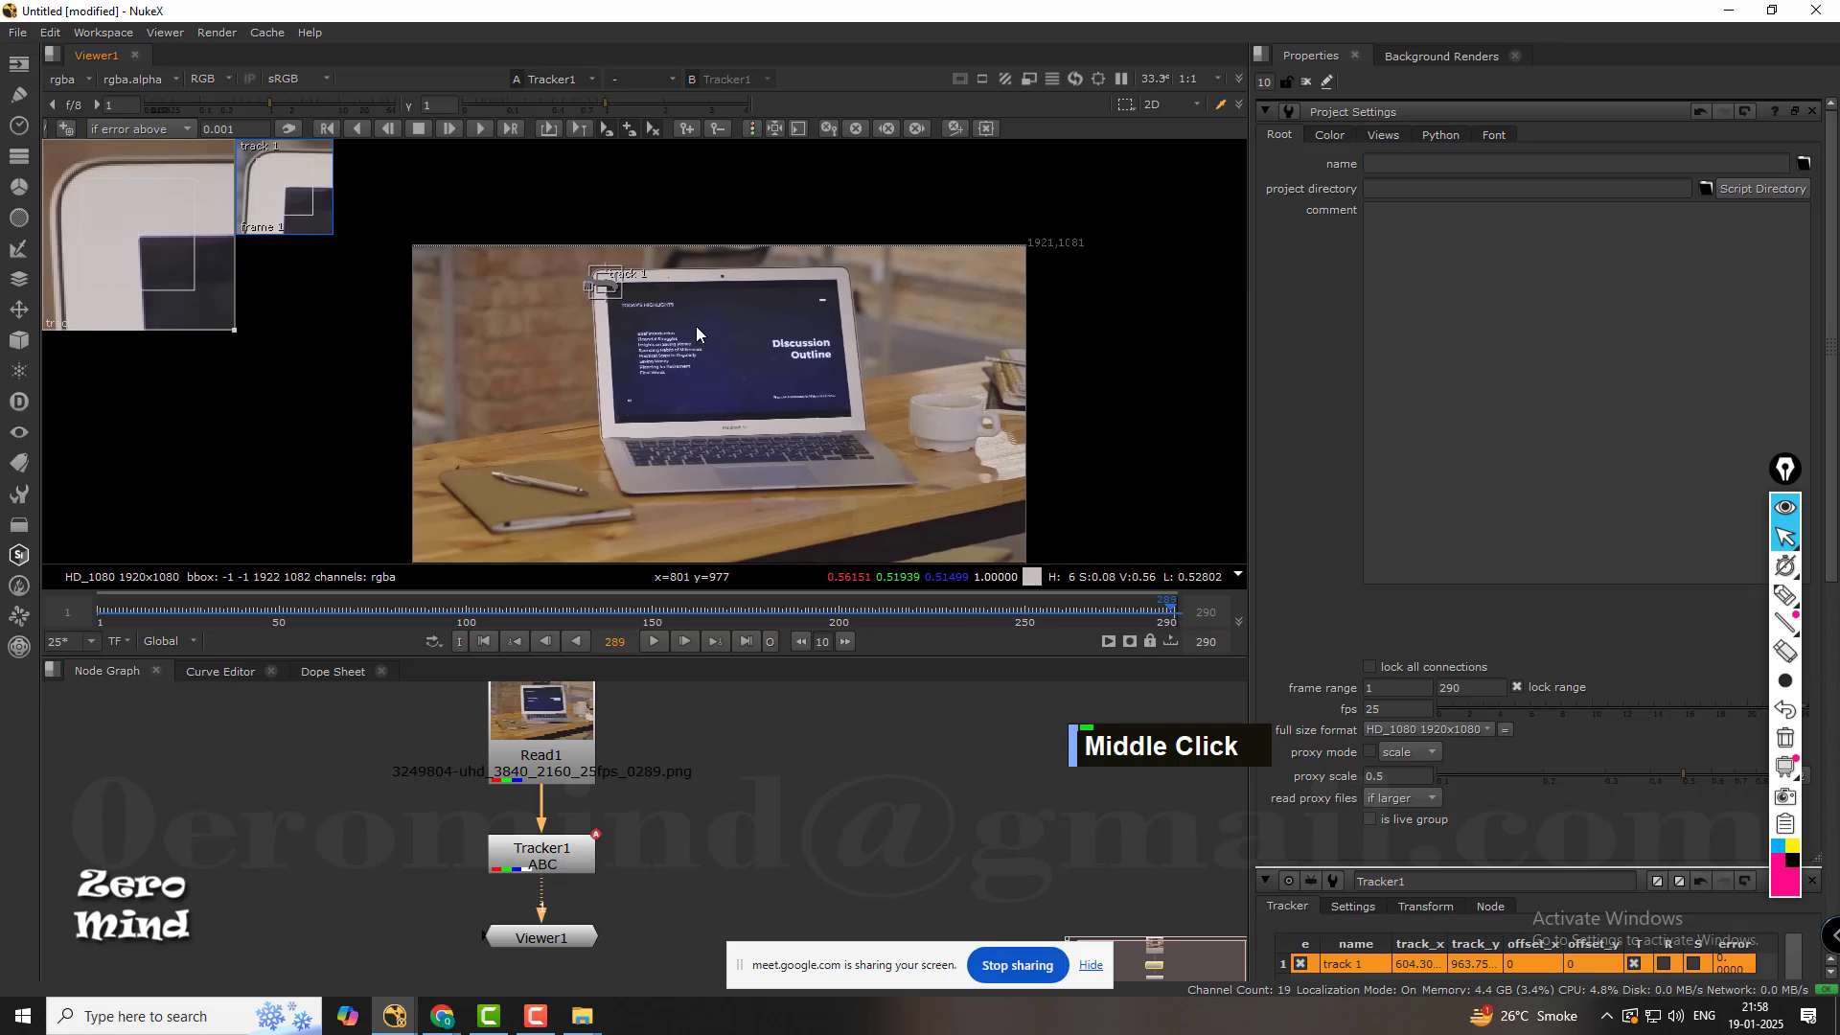
pyautogui.doubleClick(567, 856)
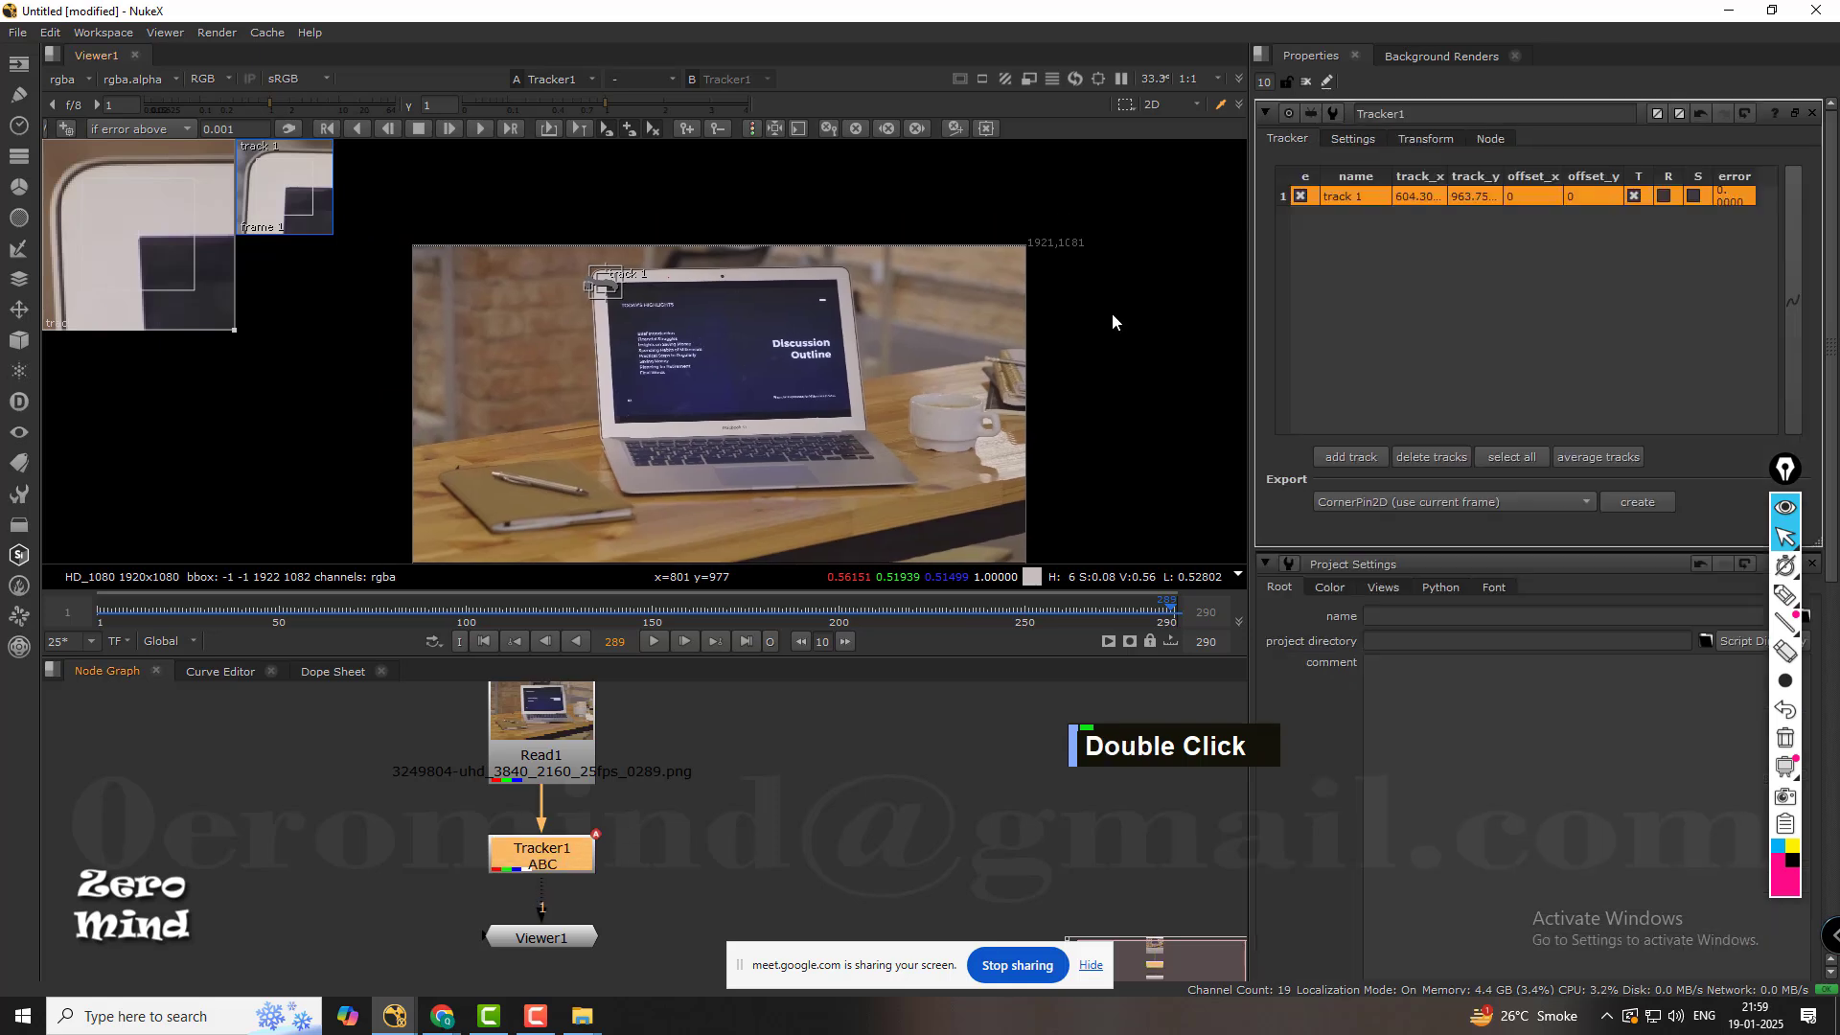
# Set Tracker1's transform to stabilize and play the shot to check the stabilized result.
pyautogui.click(1441, 138)
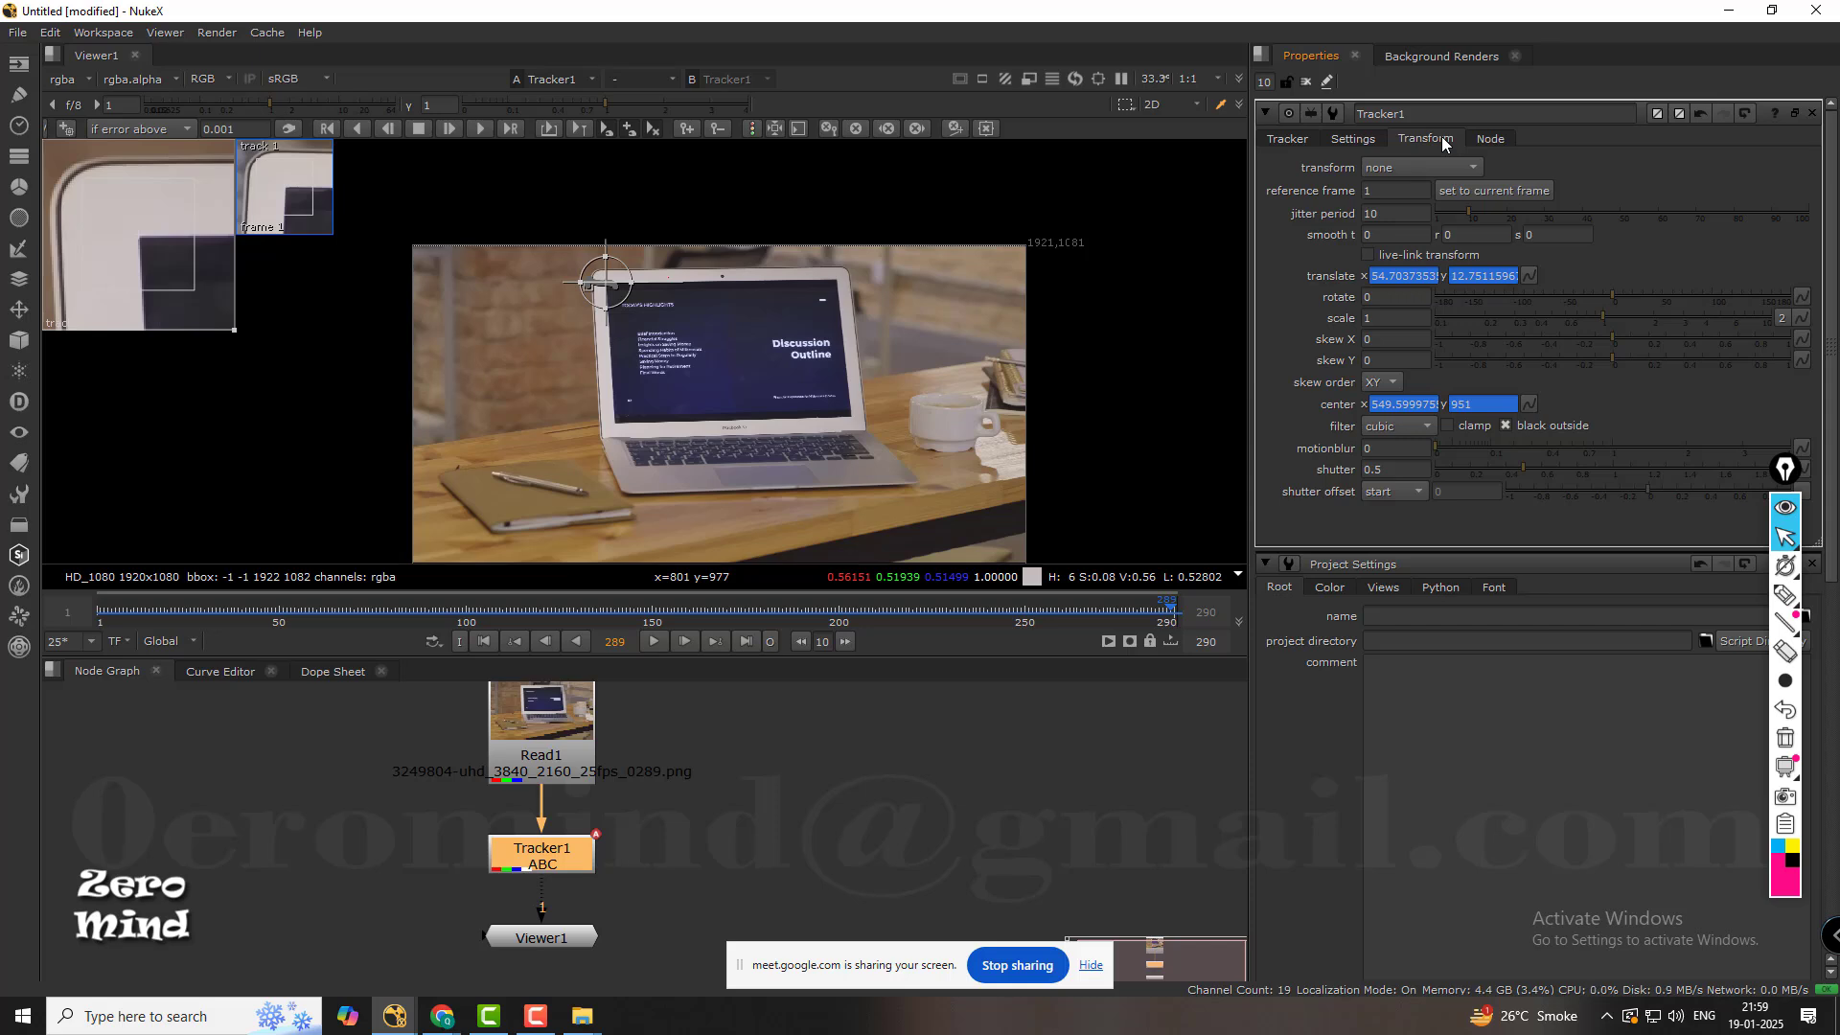
pyautogui.click(1380, 167)
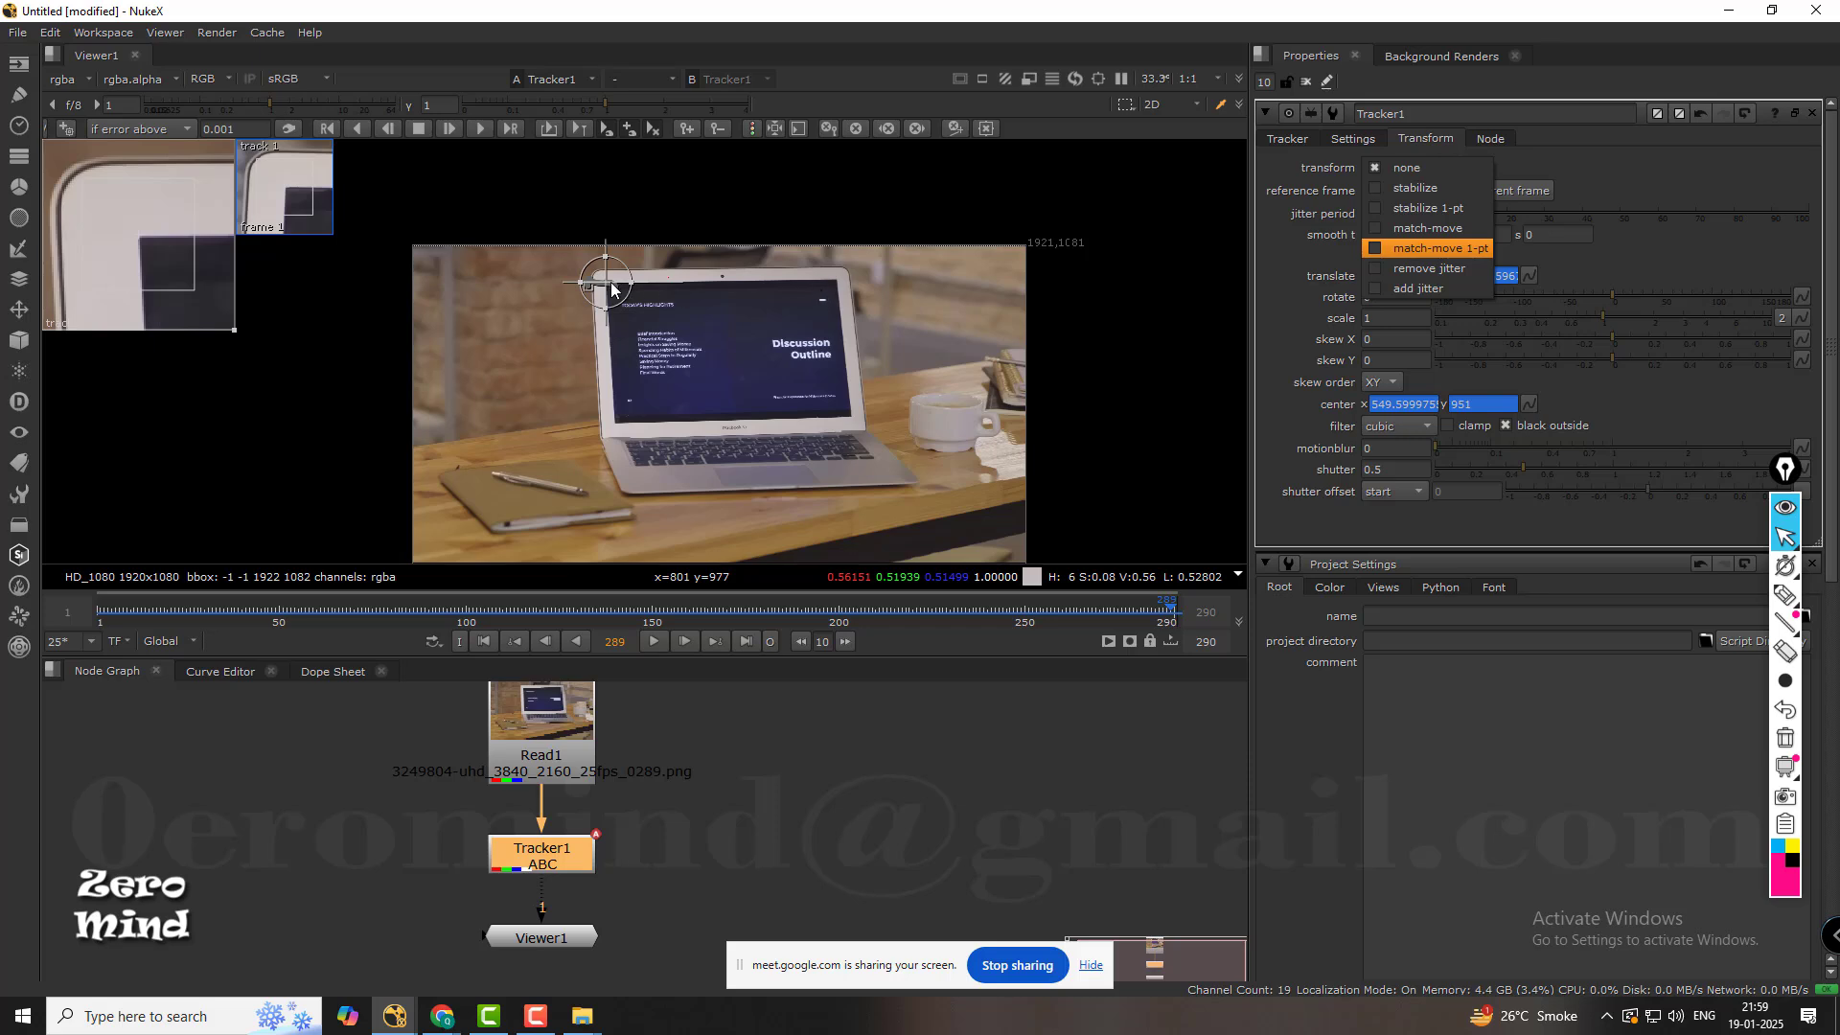
pyautogui.click(1442, 192)
pyautogui.scroll(-1, 977, 336)
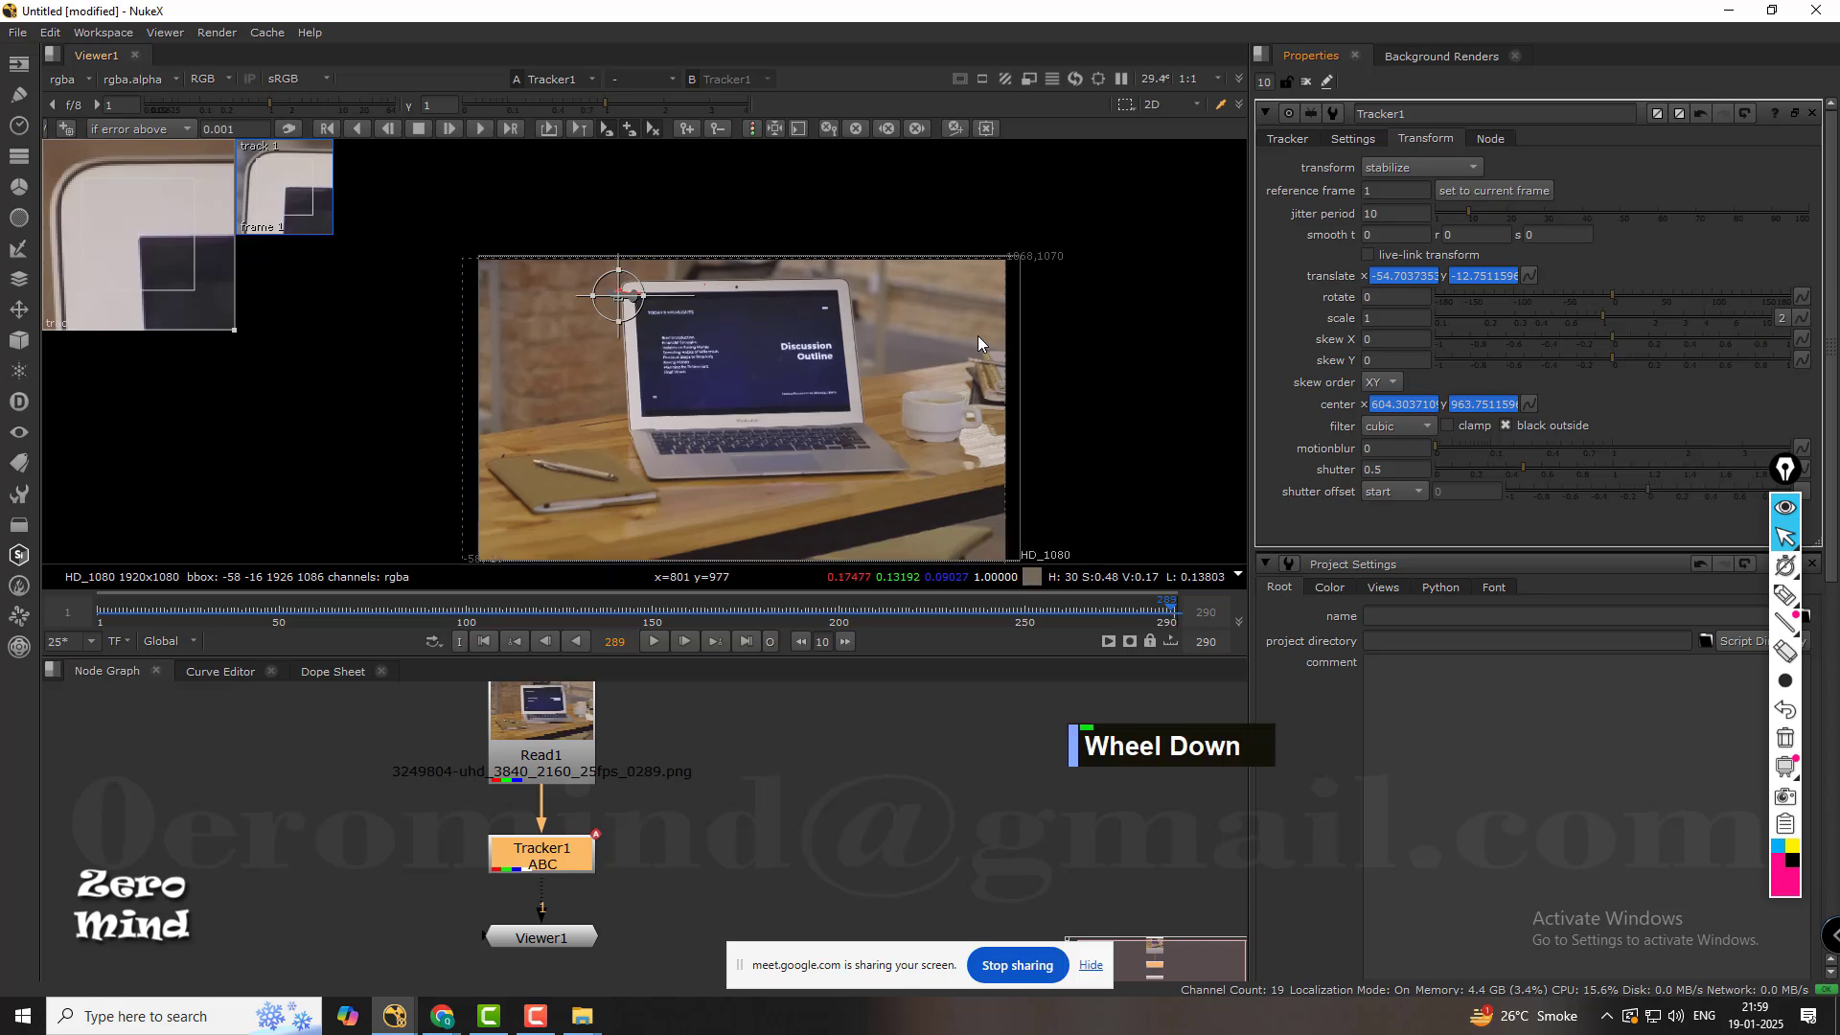
pyautogui.moveTo(978, 336); pyautogui.dragTo(966, 260, button='middle')
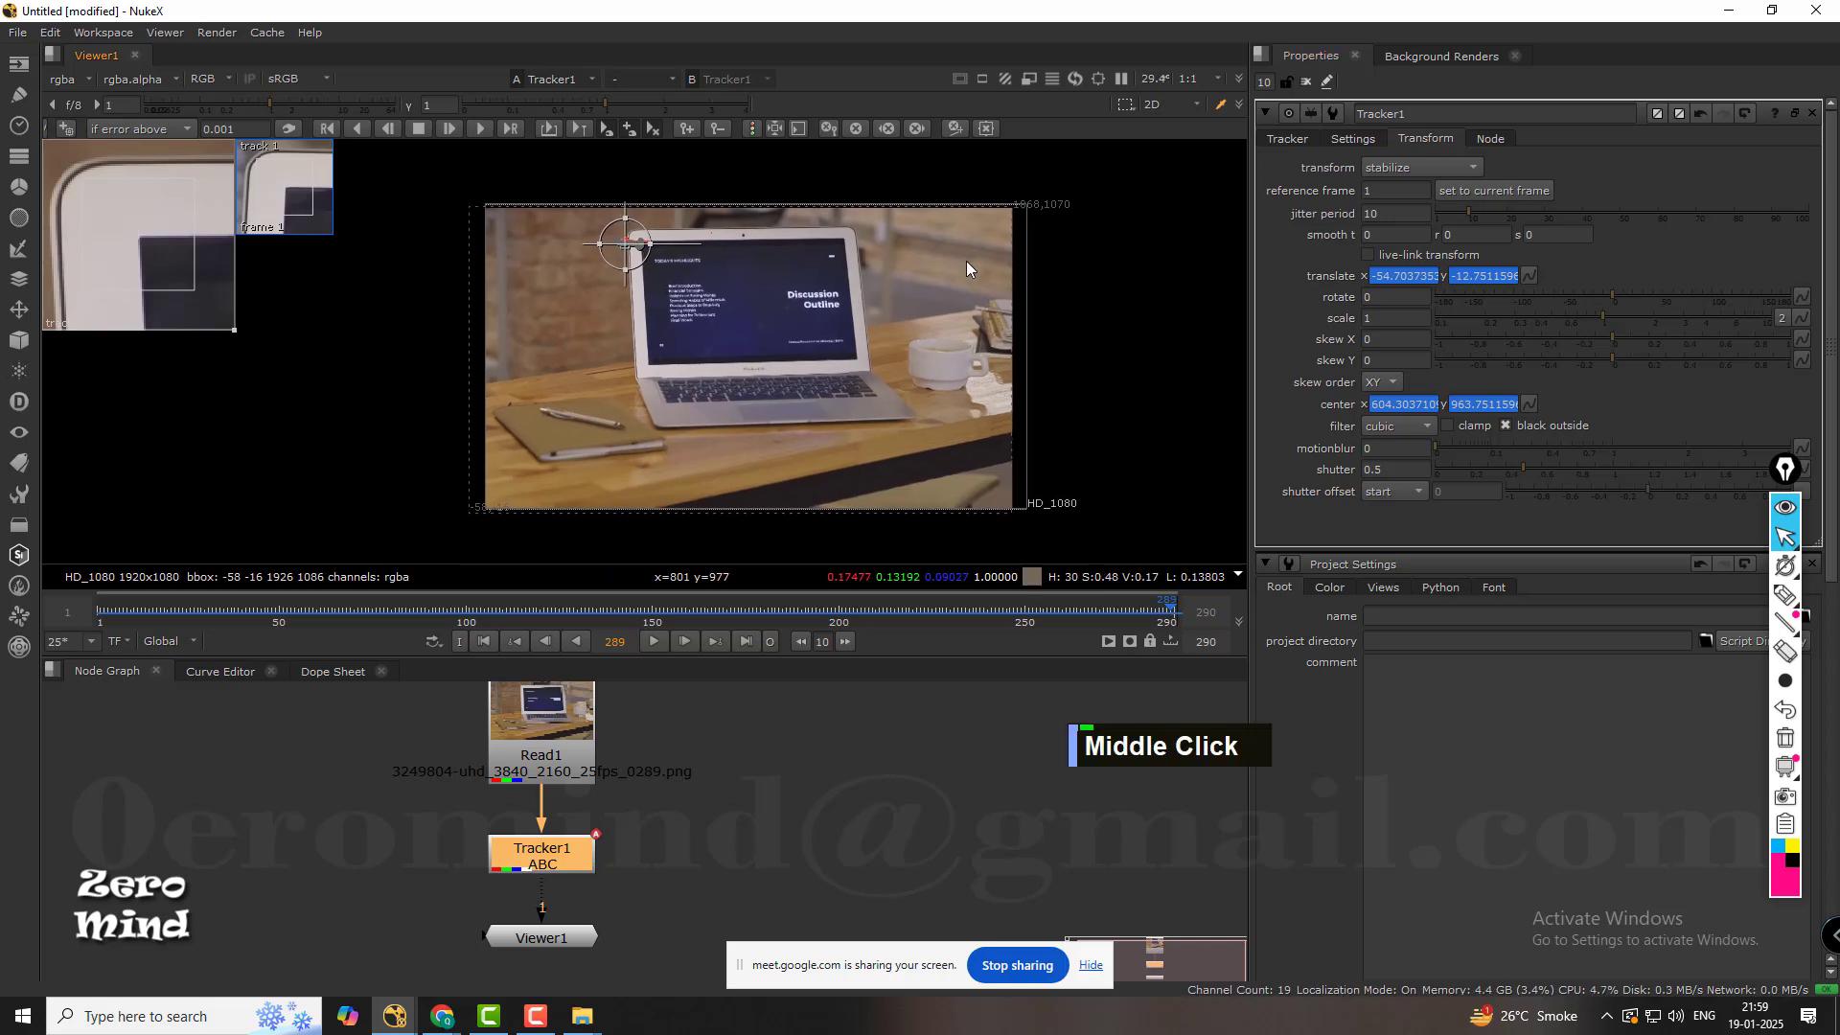
pyautogui.click(656, 641)
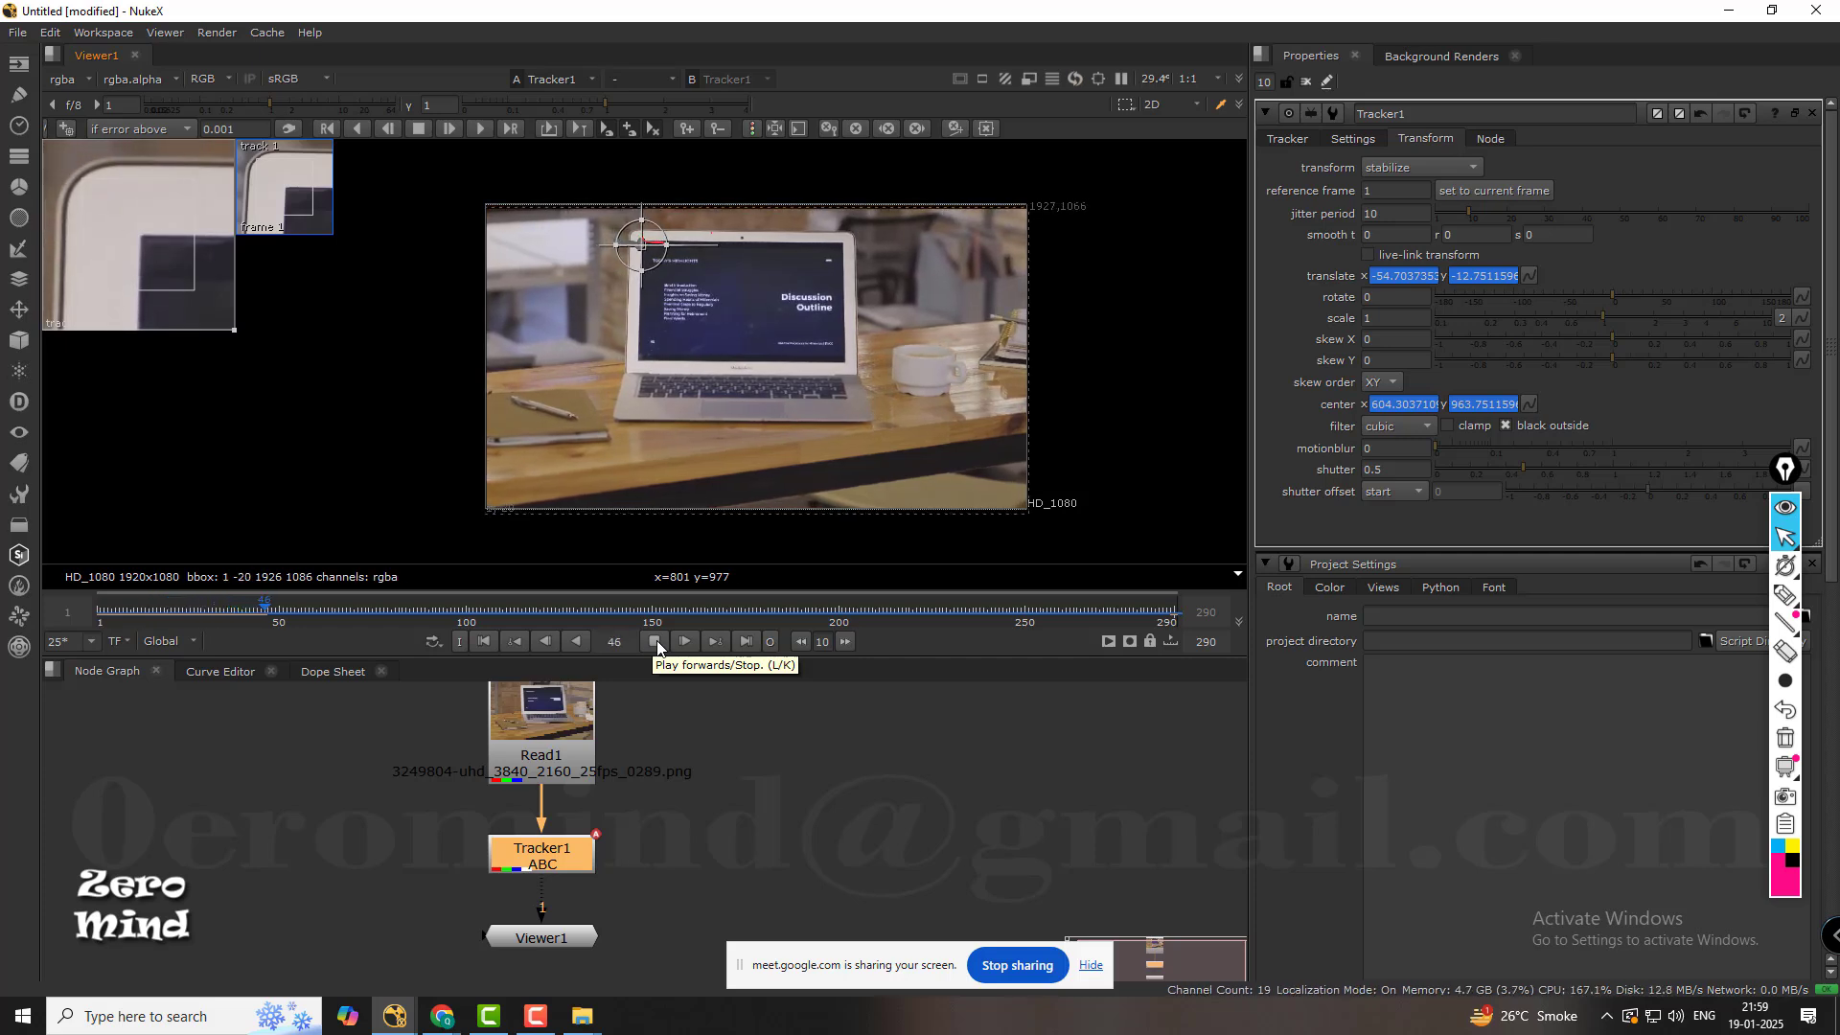
# Set Tracker1's transform back to none and return to its list of tracks.
pyautogui.click(1410, 168)
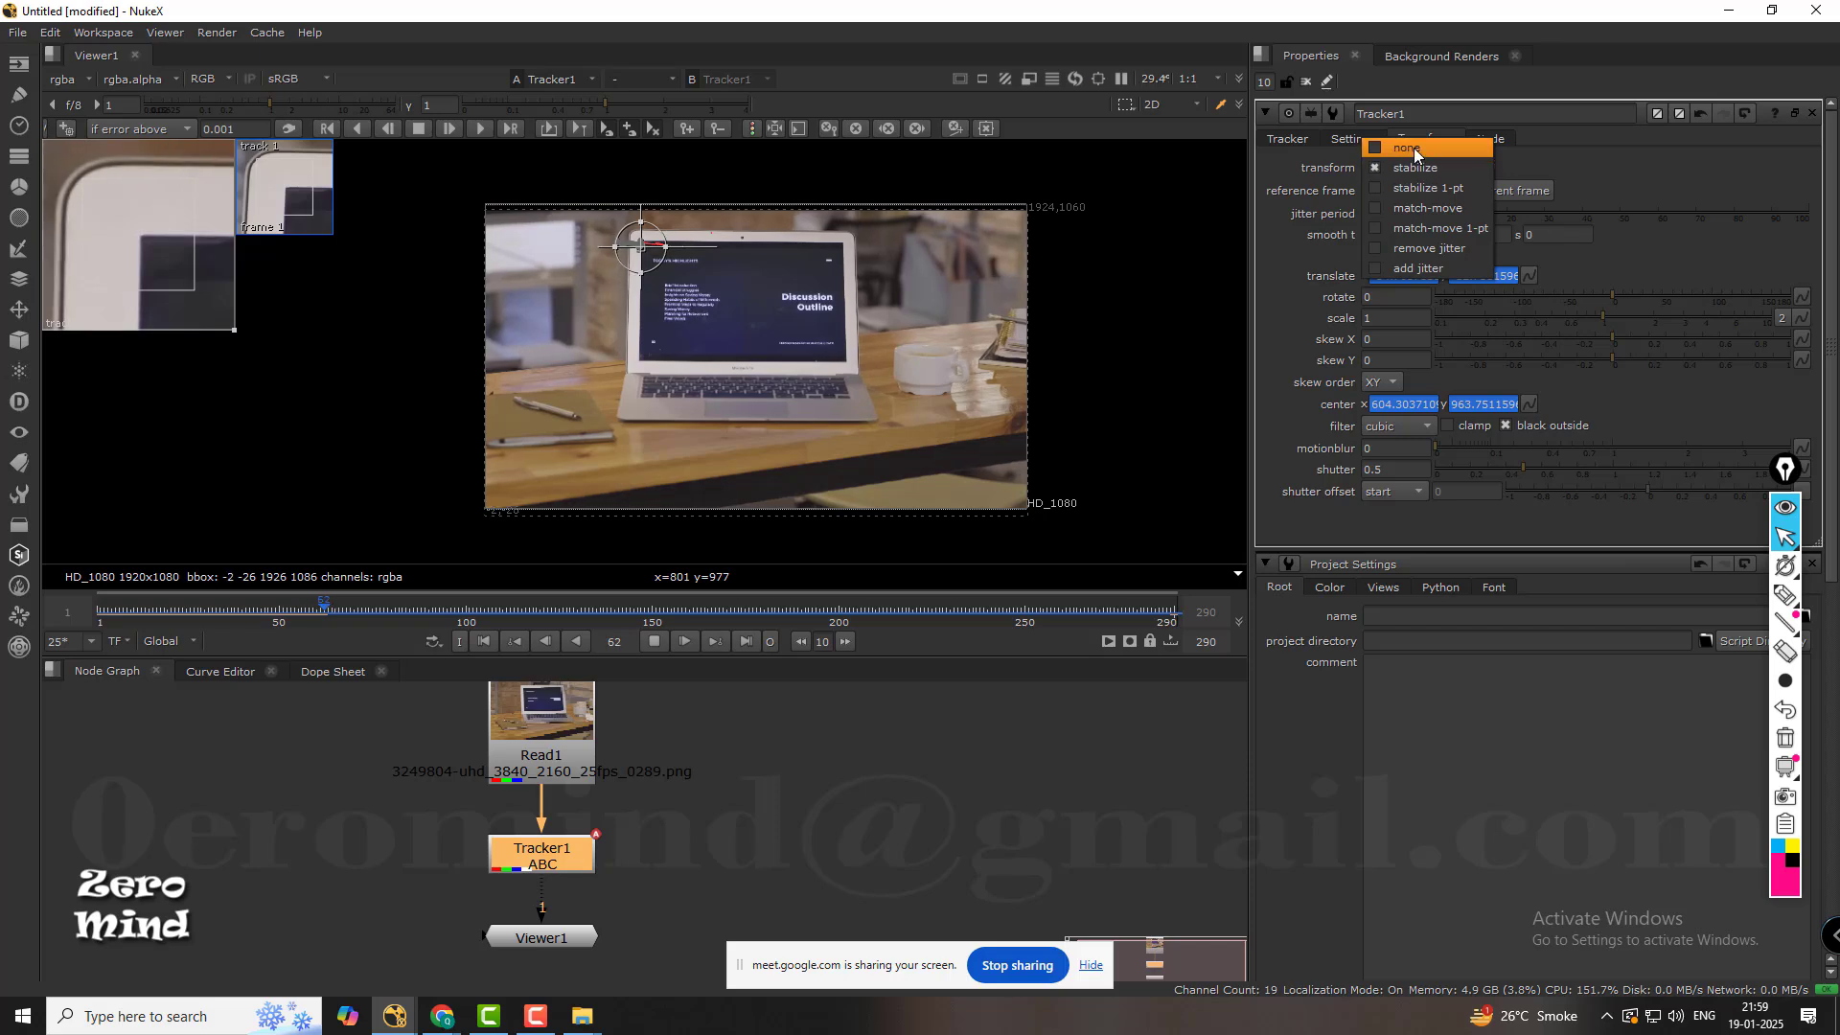
pyautogui.click(1413, 148)
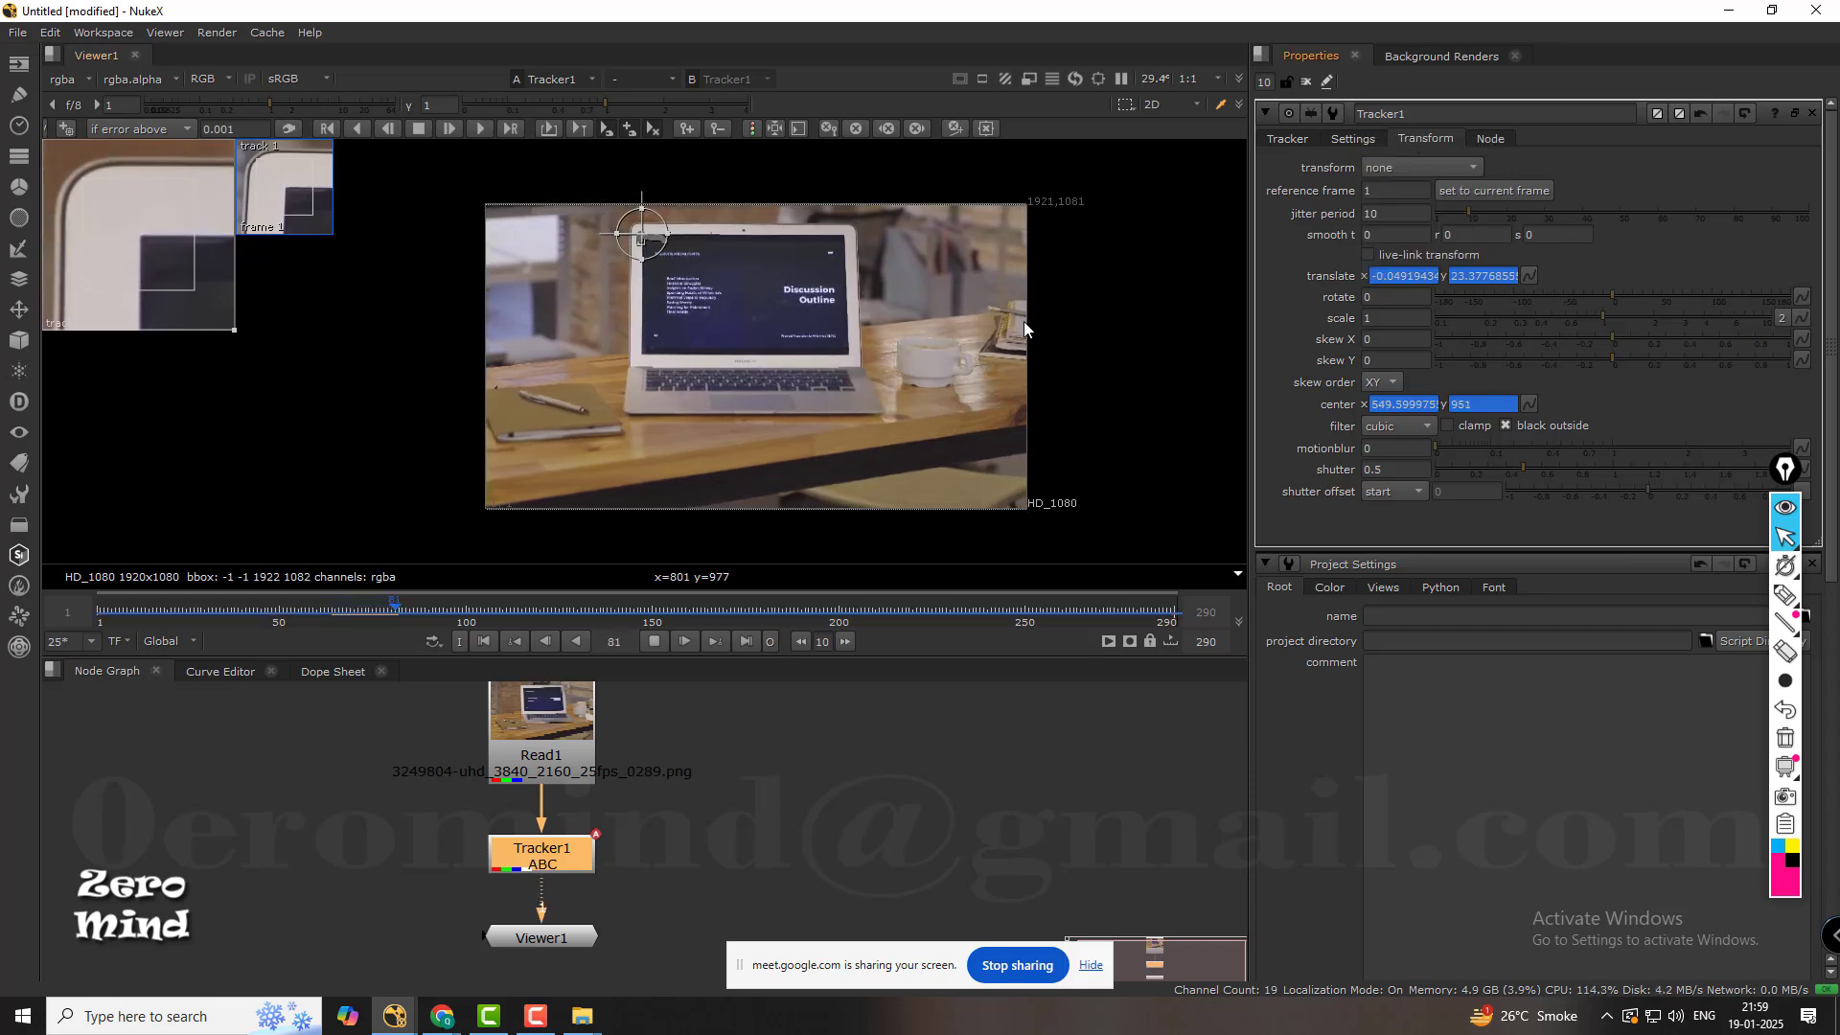
pyautogui.click(1392, 167)
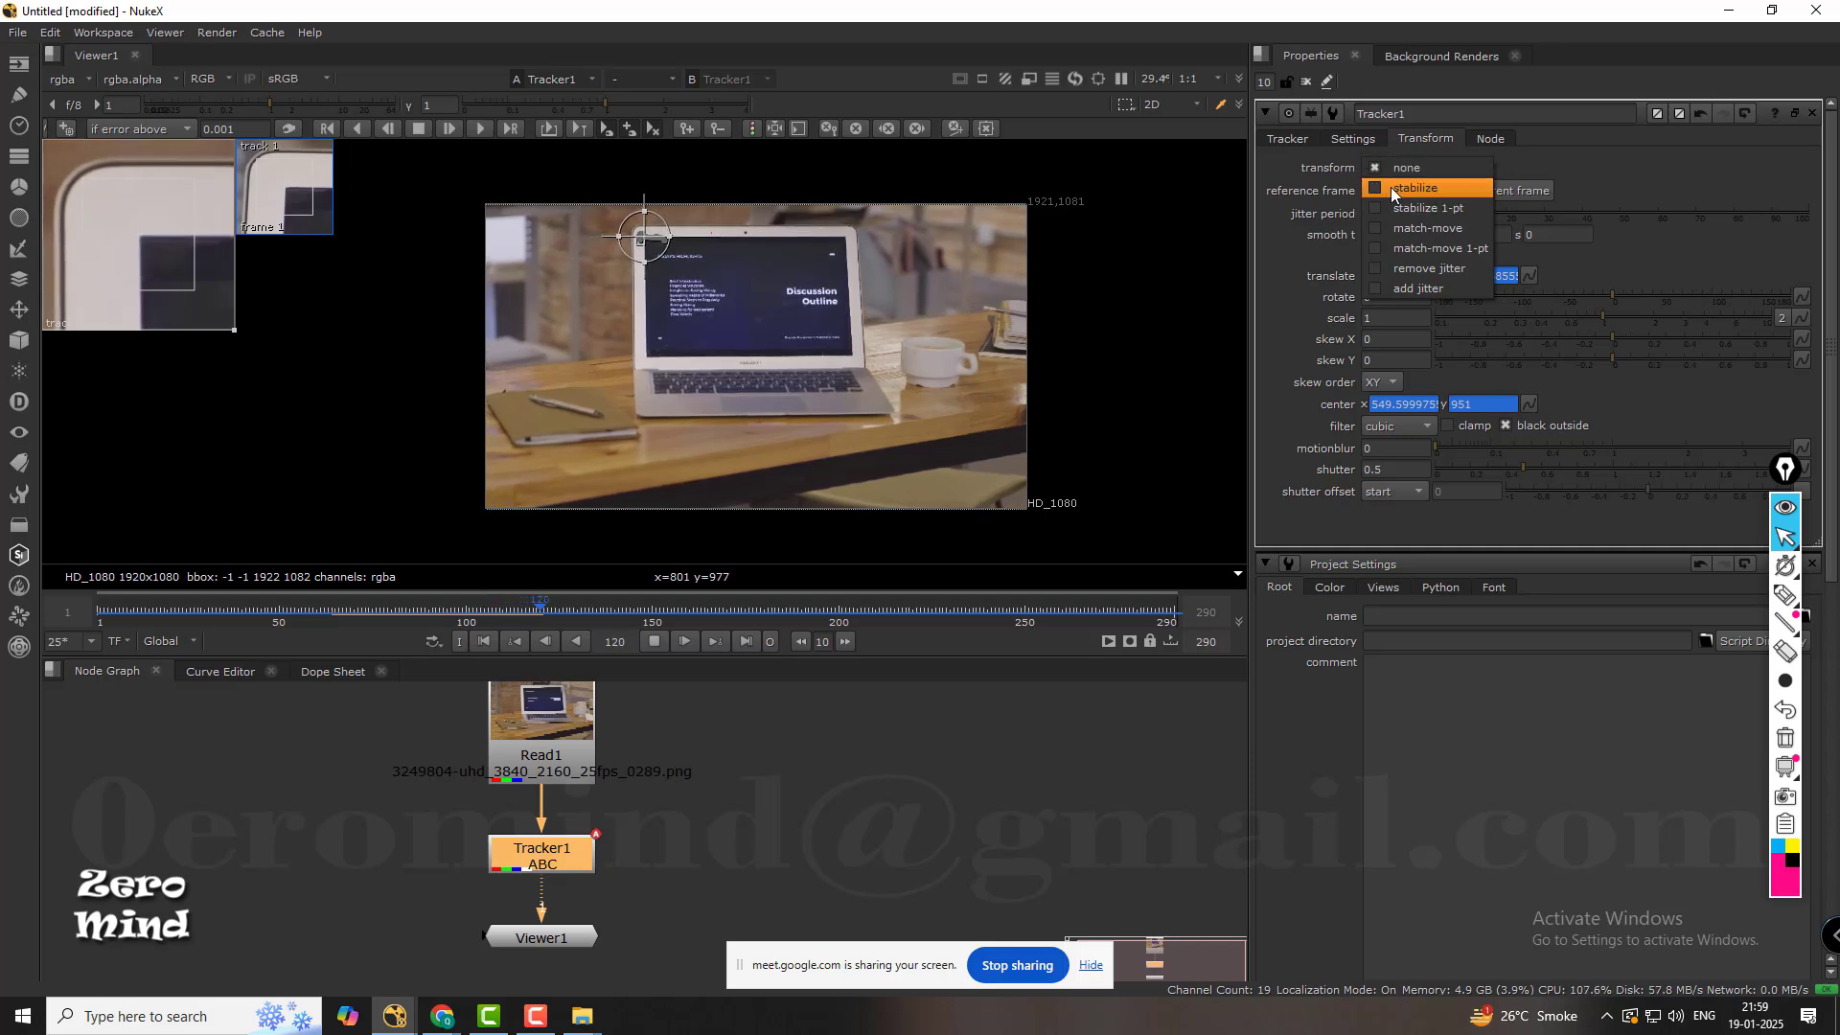
pyautogui.click(1300, 138)
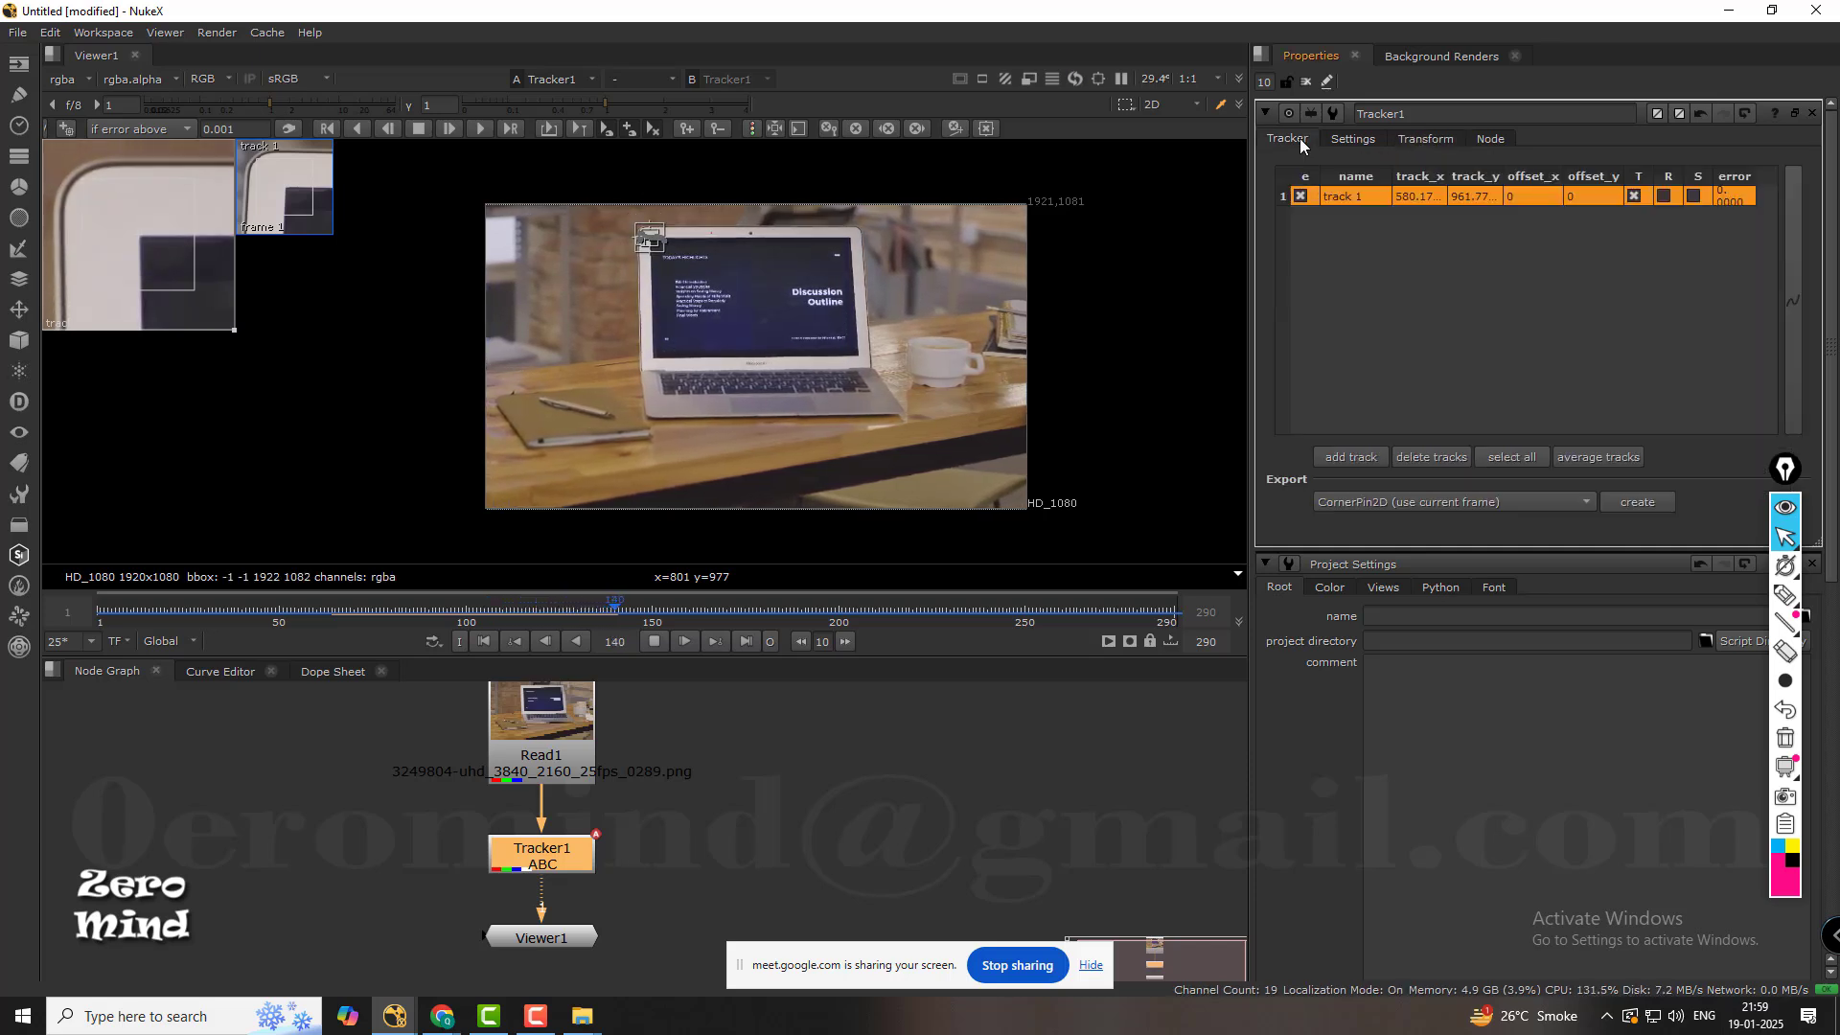
# Stop playback, go to frame 150, and add a second track near the laptop display's lower-left corner.
pyautogui.click(1370, 297)
pyautogui.moveTo(801, 295); pyautogui.dragTo(792, 315, button='middle')
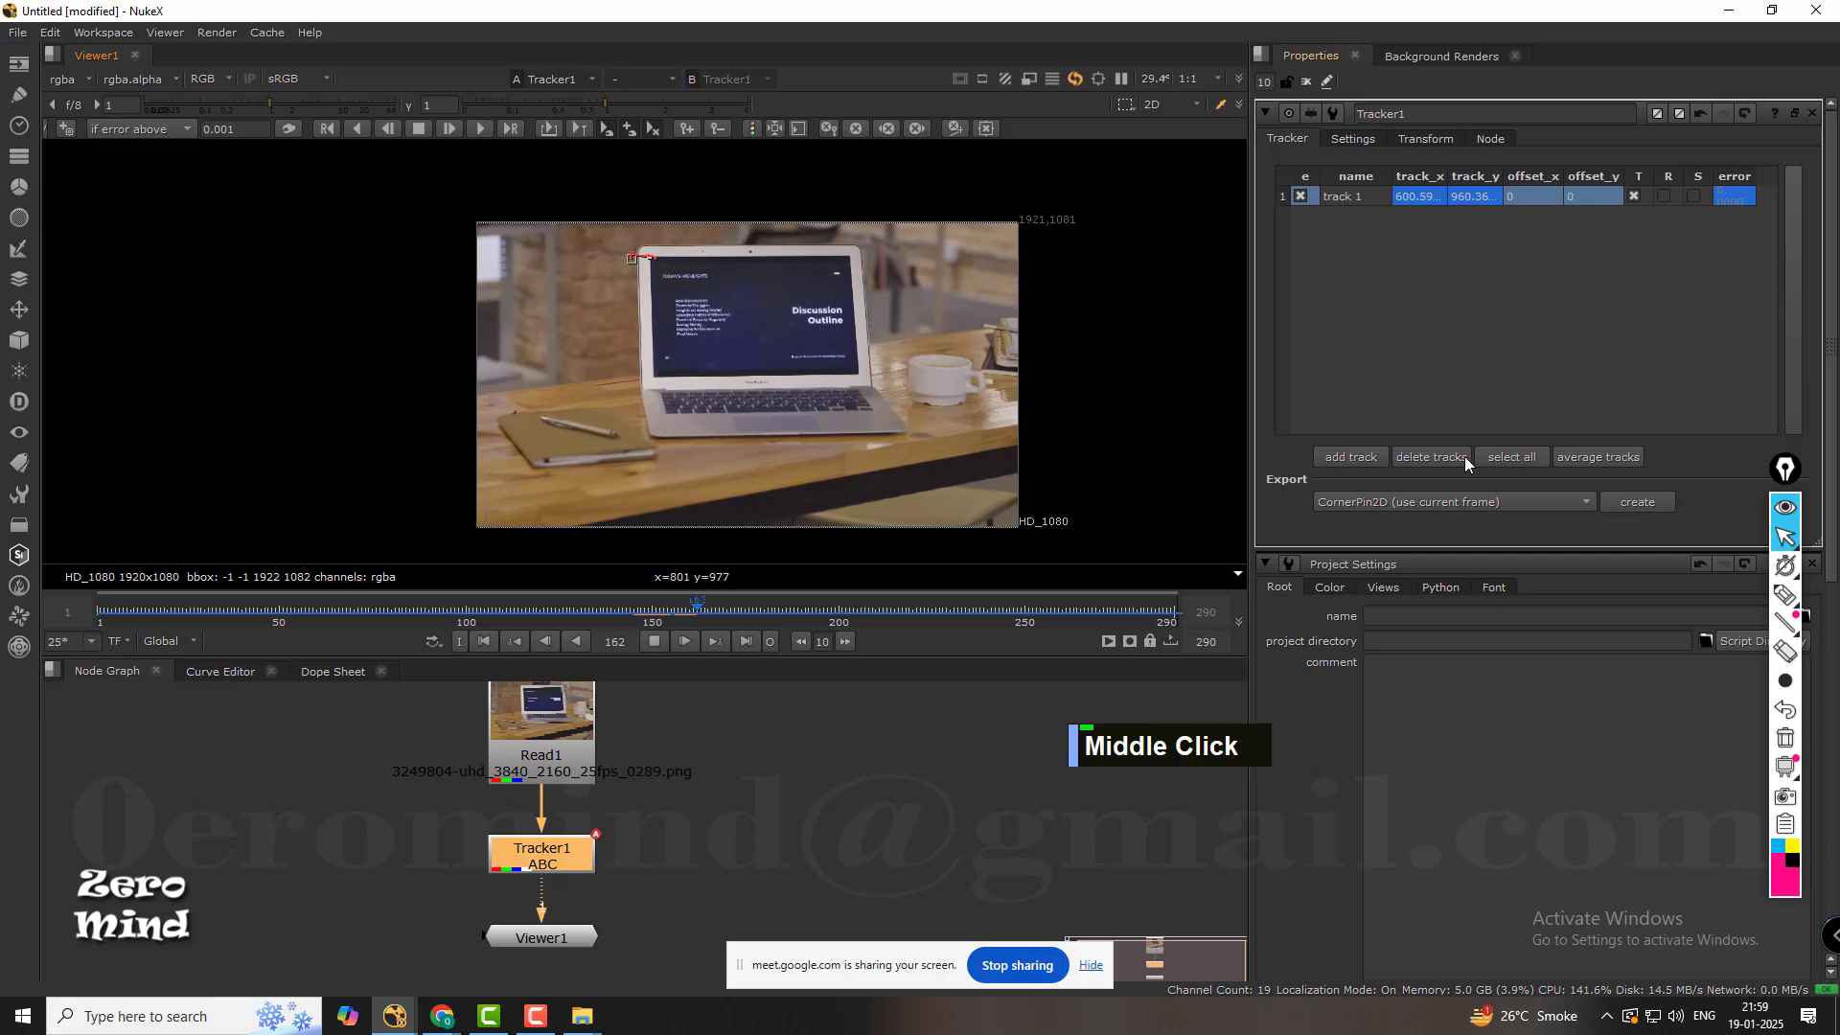
pyautogui.click(655, 641)
pyautogui.moveTo(784, 483); pyautogui.dragTo(772, 340, button='middle')
pyautogui.scroll(5, 657, 370)
pyautogui.moveTo(791, 609); pyautogui.dragTo(653, 605)
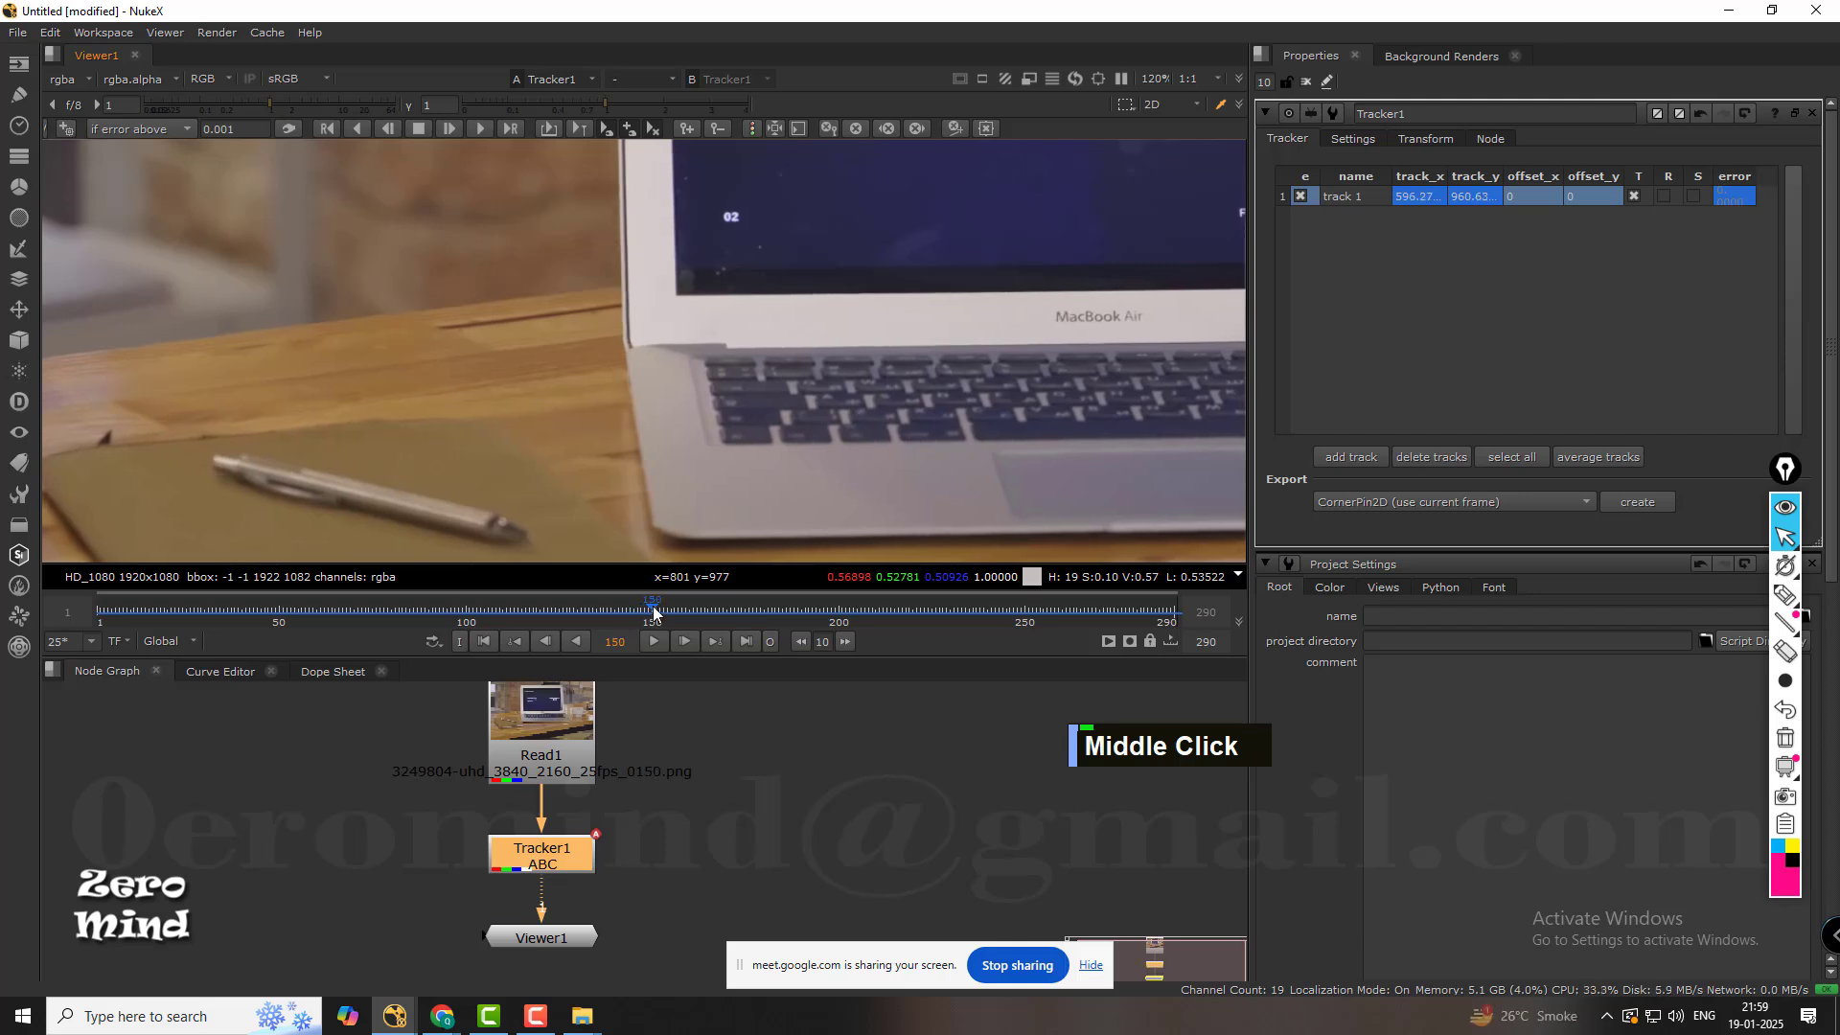
pyautogui.scroll(4, 696, 314)
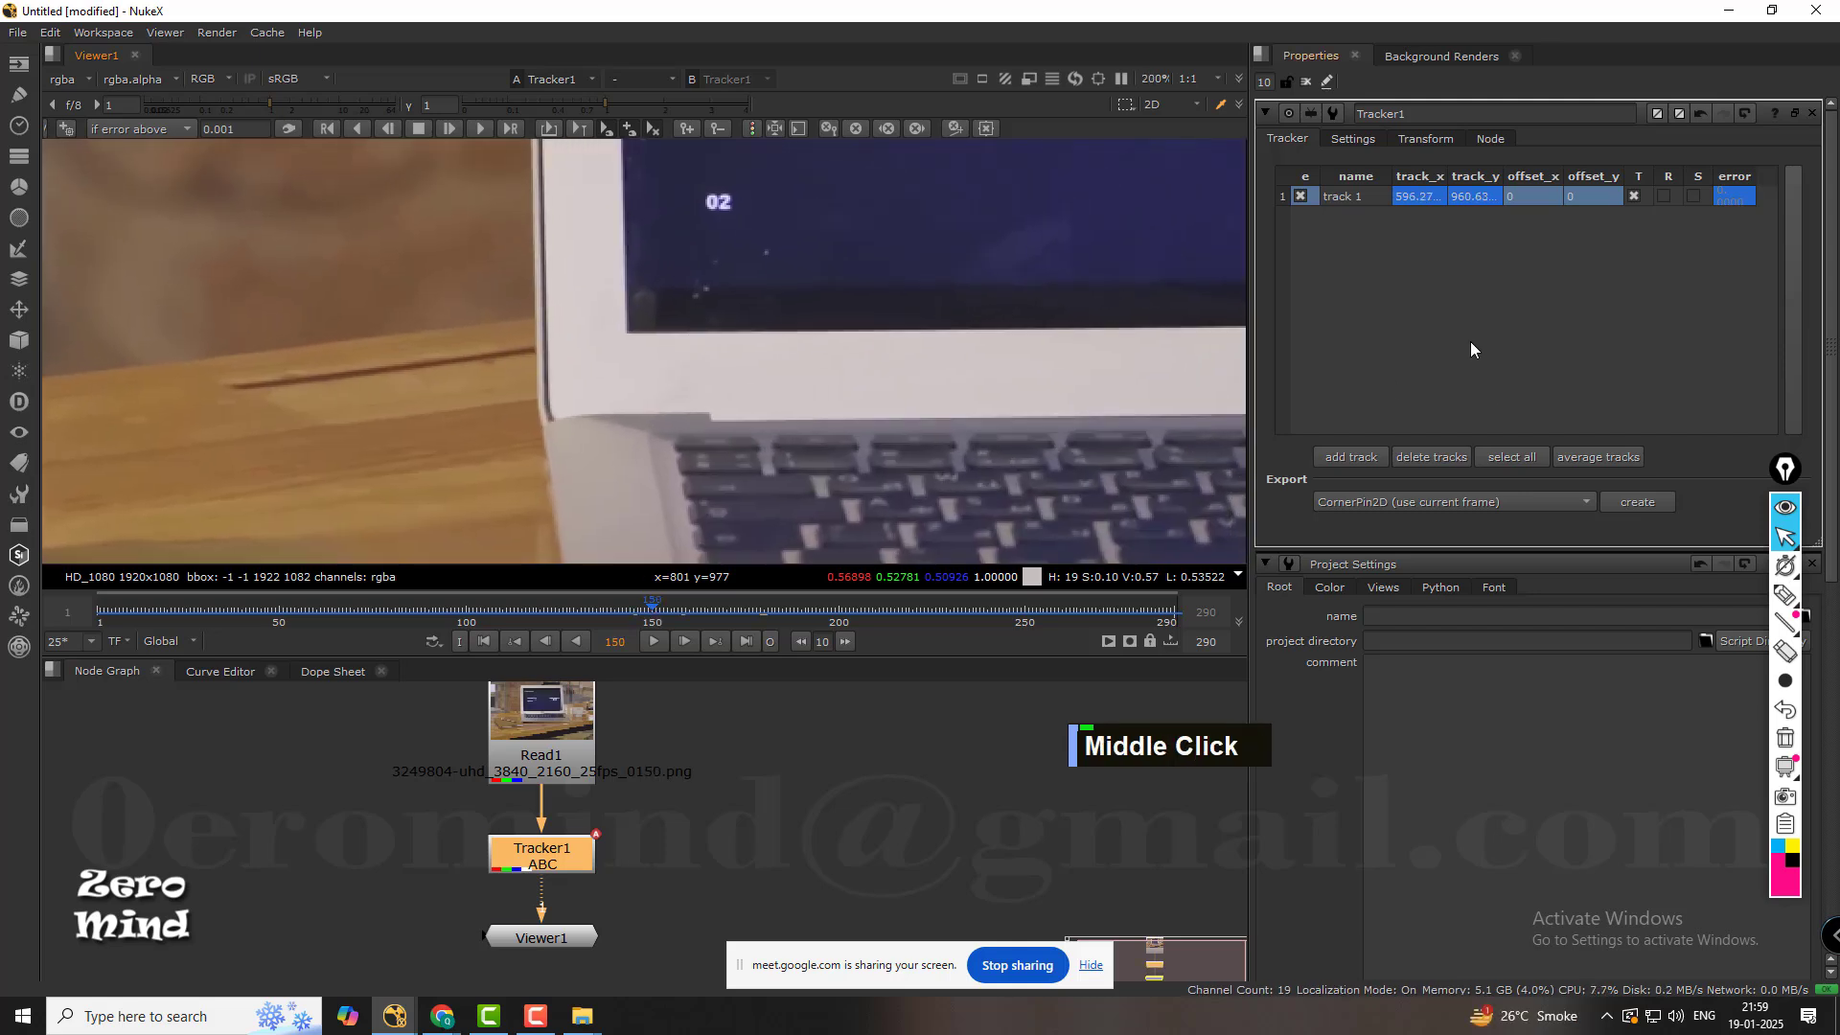
pyautogui.click(1351, 458)
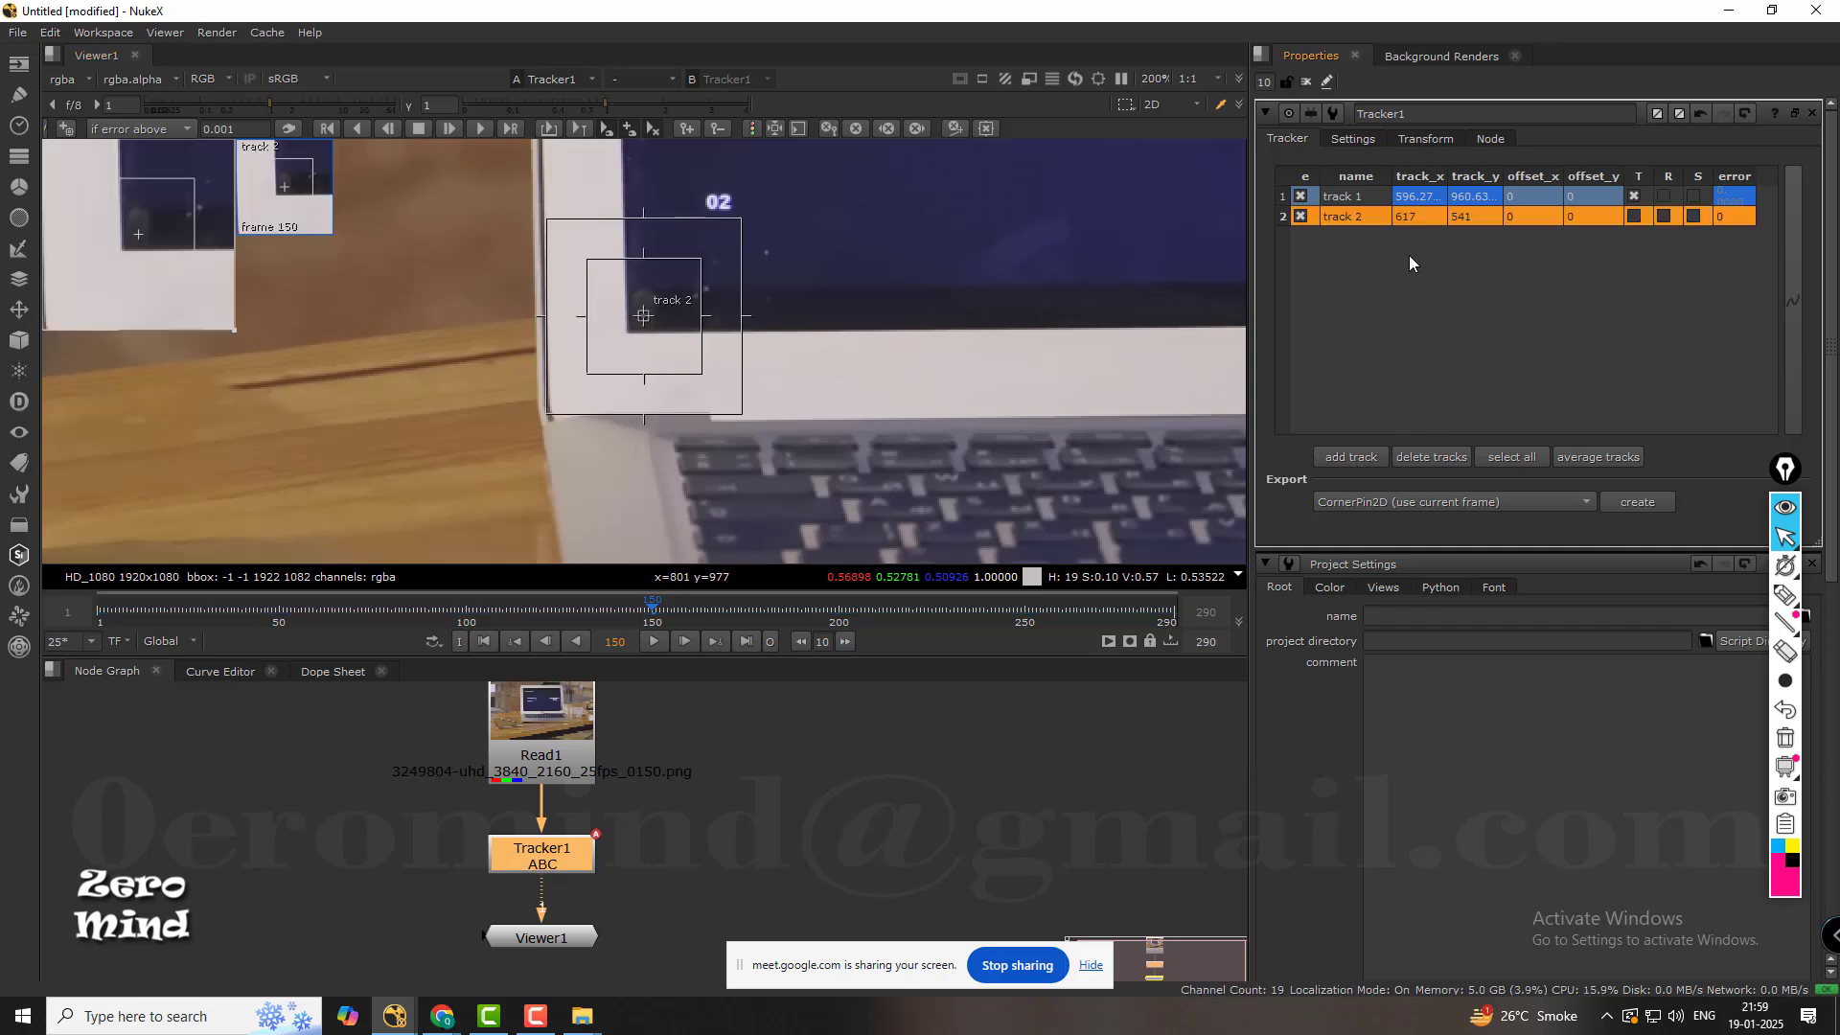
pyautogui.click(1365, 220)
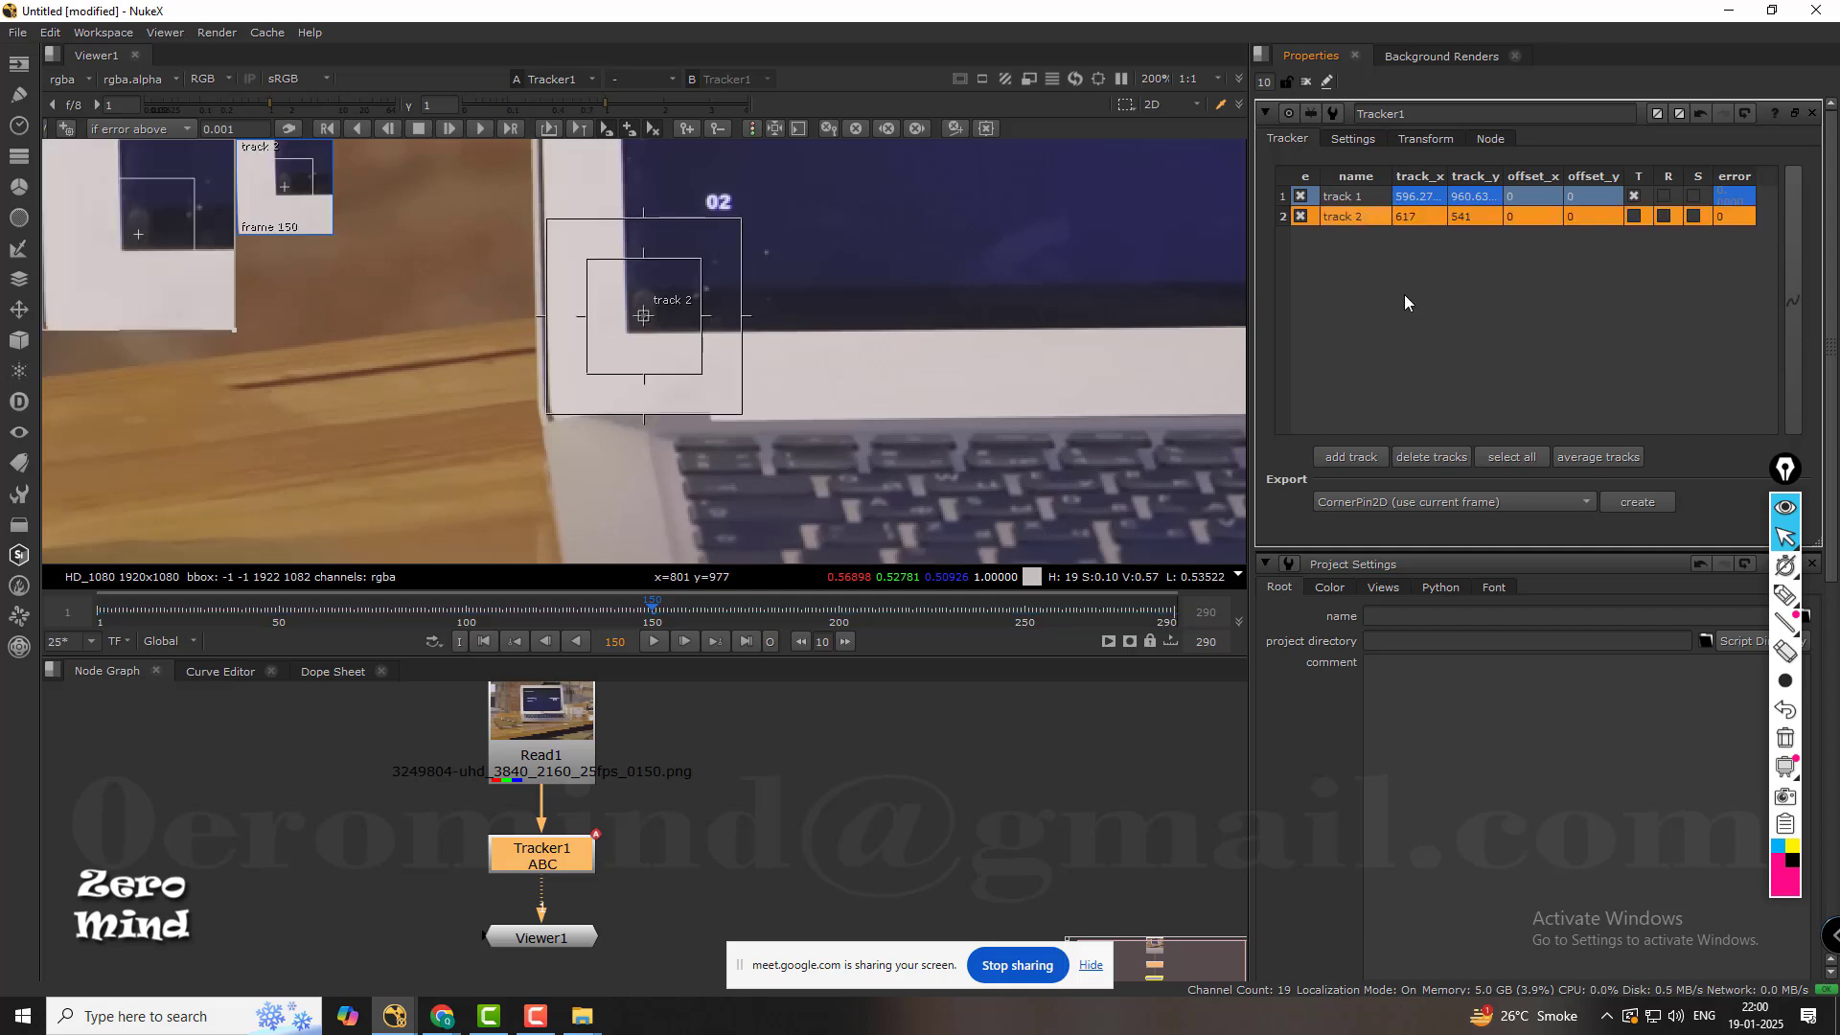
# Disable track 1, place track 2 exactly on the display's lower-left corner with translation enabled, and adjust its search area.
pyautogui.click(1301, 196)
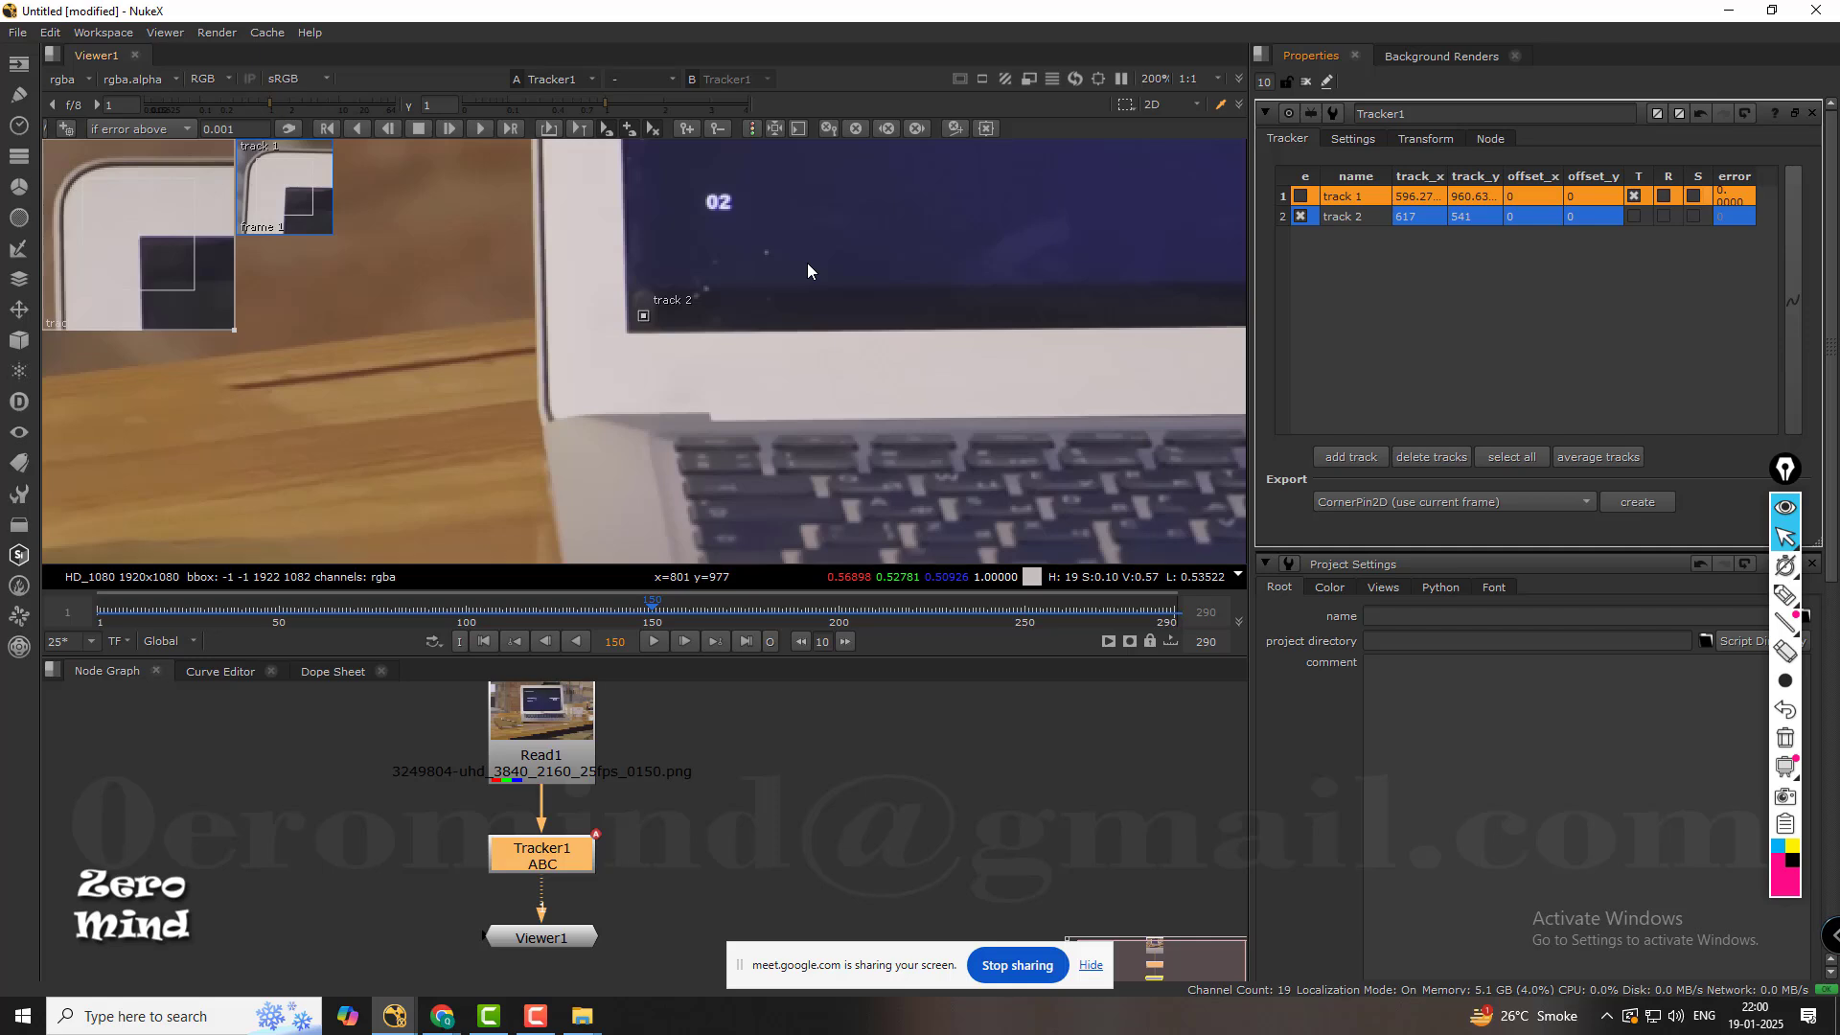
pyautogui.click(1336, 218)
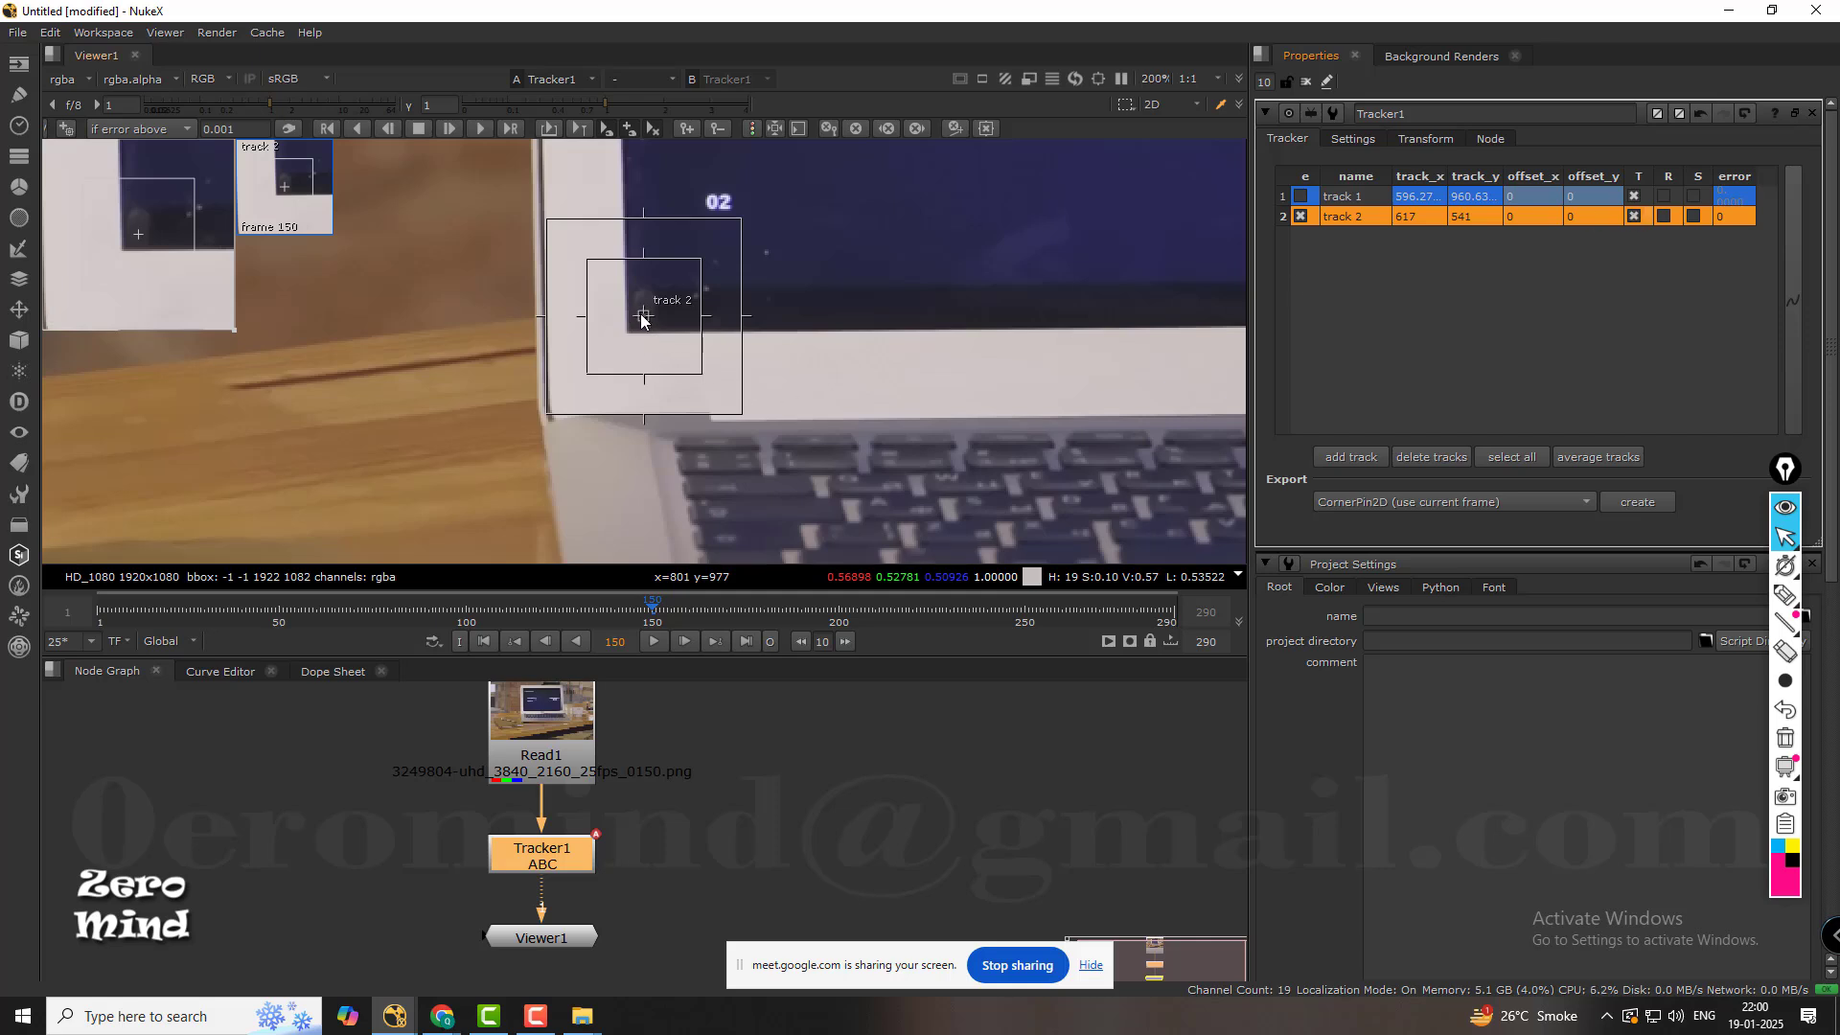
pyautogui.moveTo(641, 319); pyautogui.dragTo(626, 333)
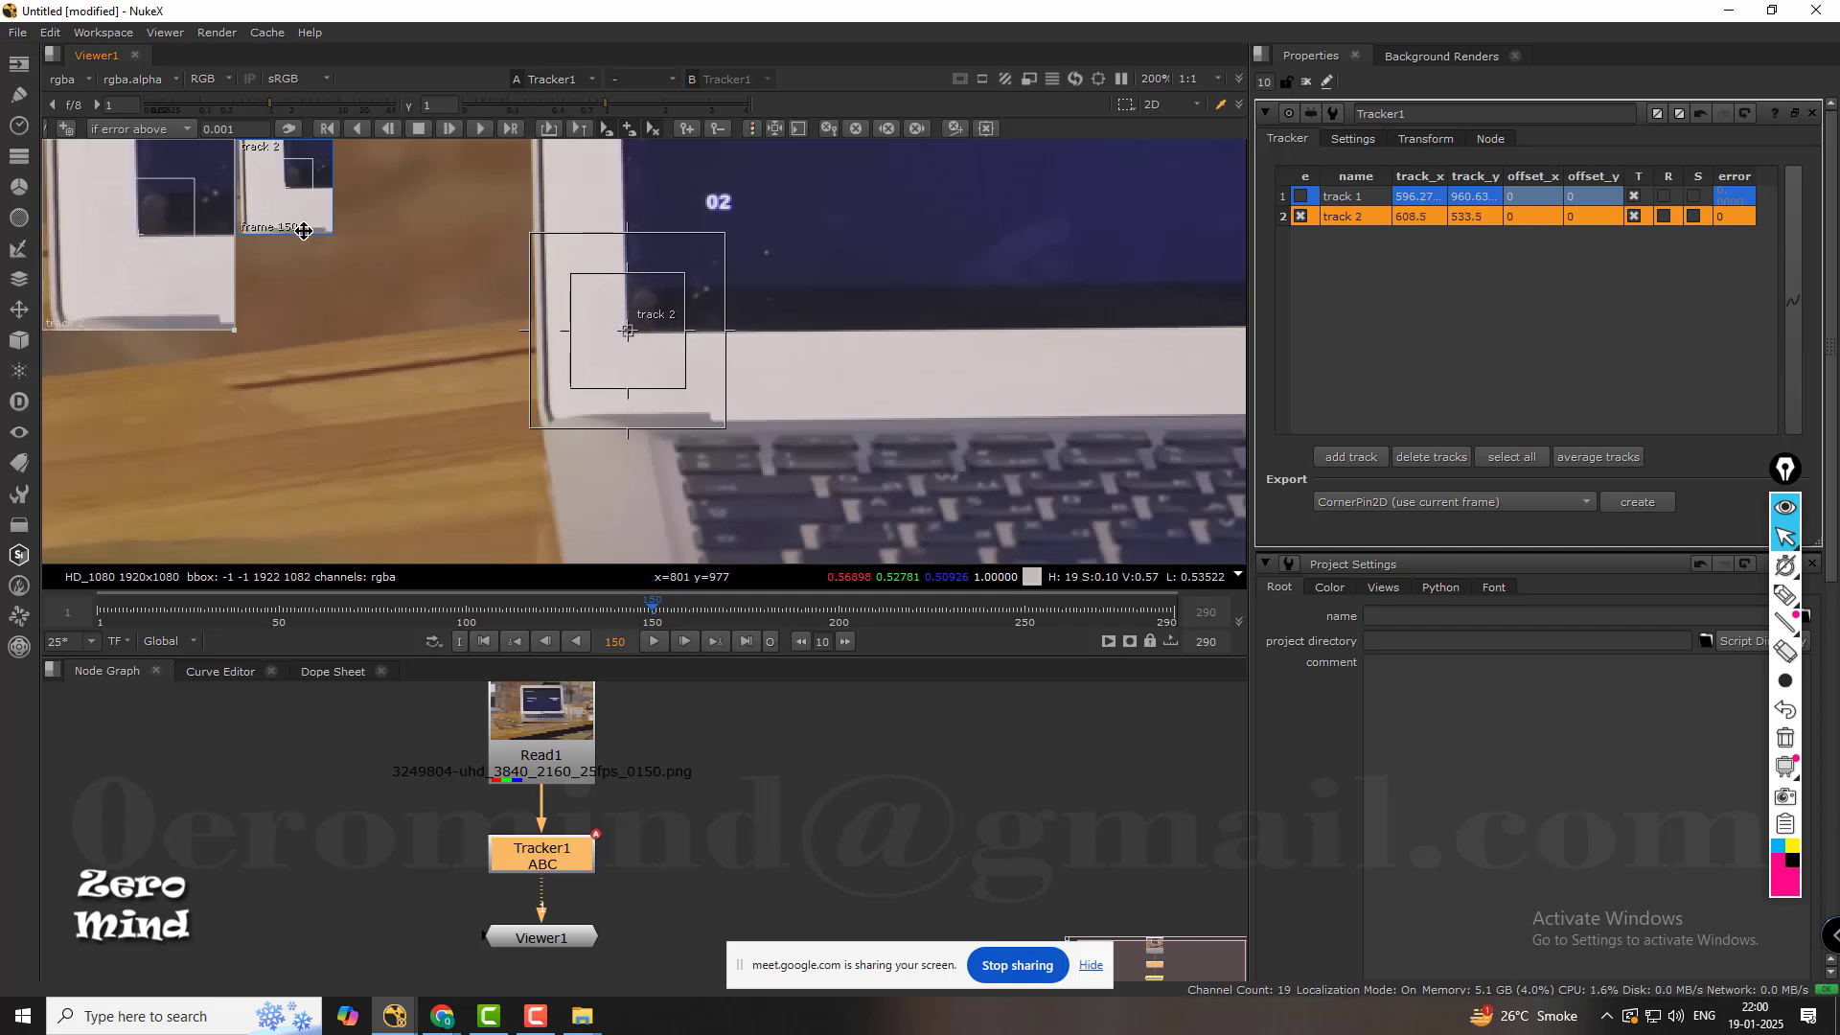
pyautogui.moveTo(188, 224); pyautogui.dragTo(170, 216)
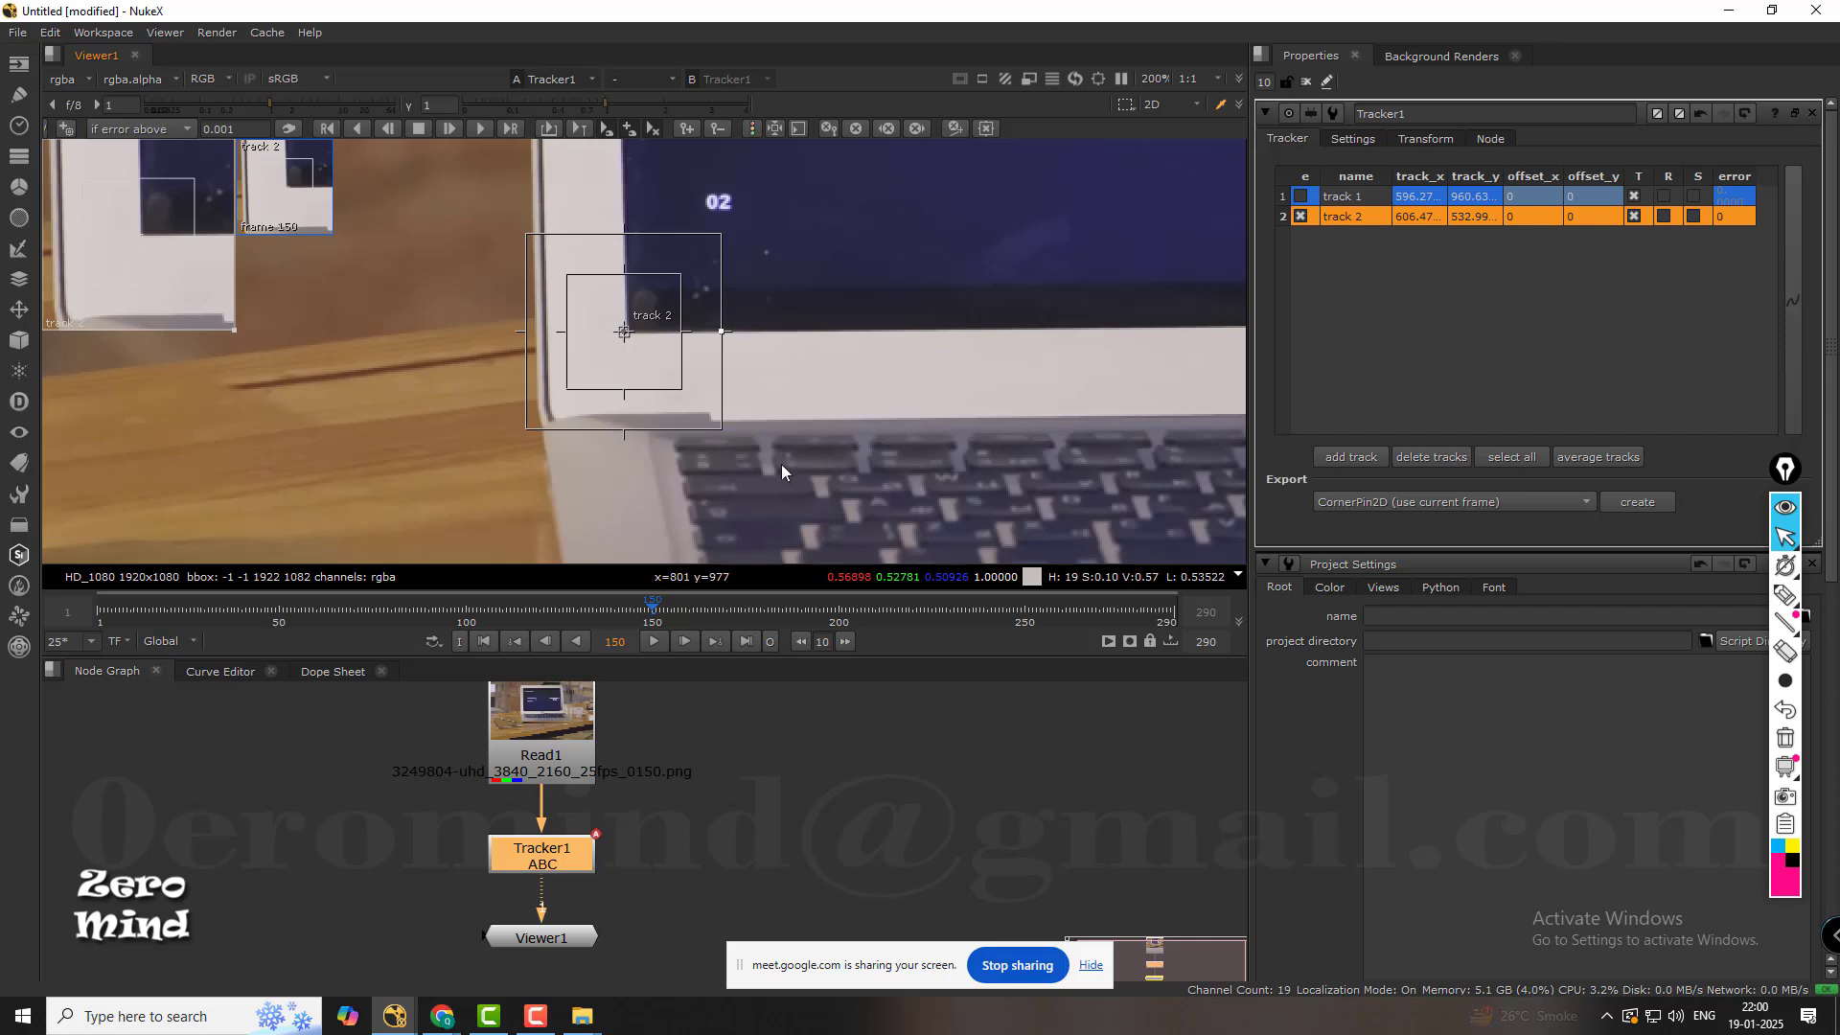
pyautogui.moveTo(525, 237); pyautogui.dragTo(528, 230)
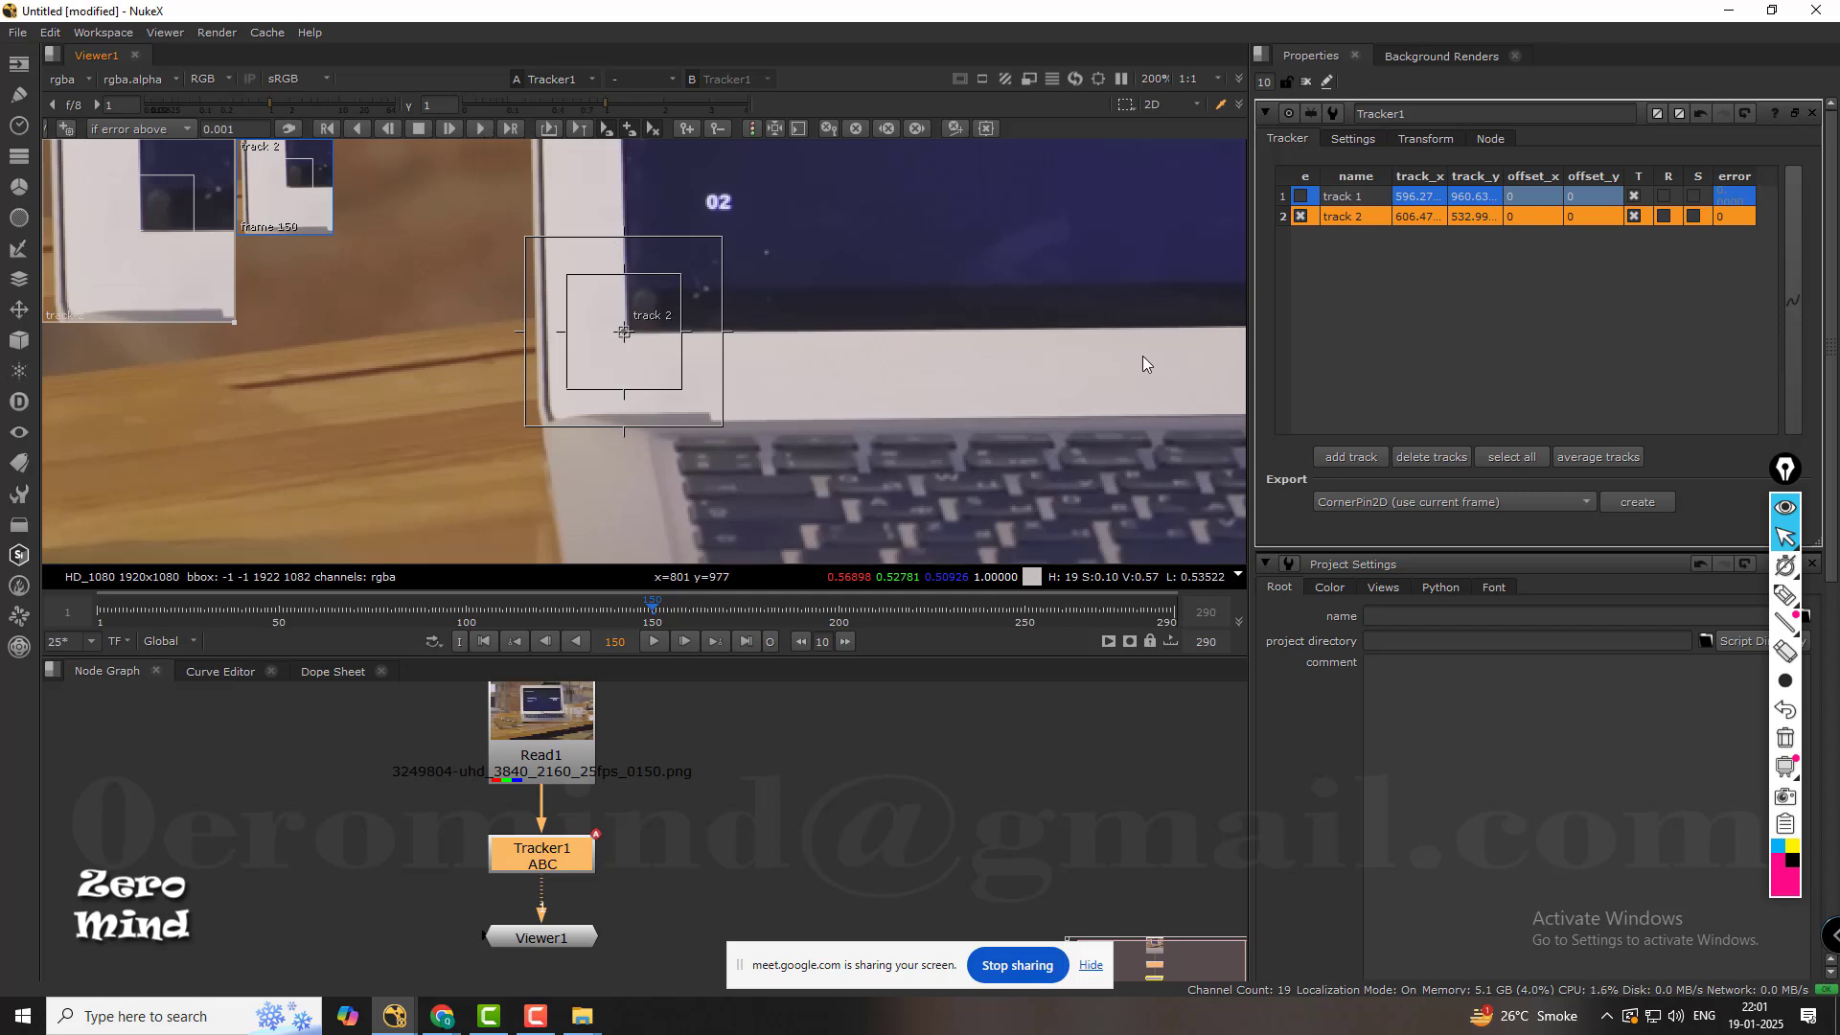
# Track track 2 forward from frame 150 to the end of the shot and backward from frame 150 to the start.
pyautogui.click(481, 130)
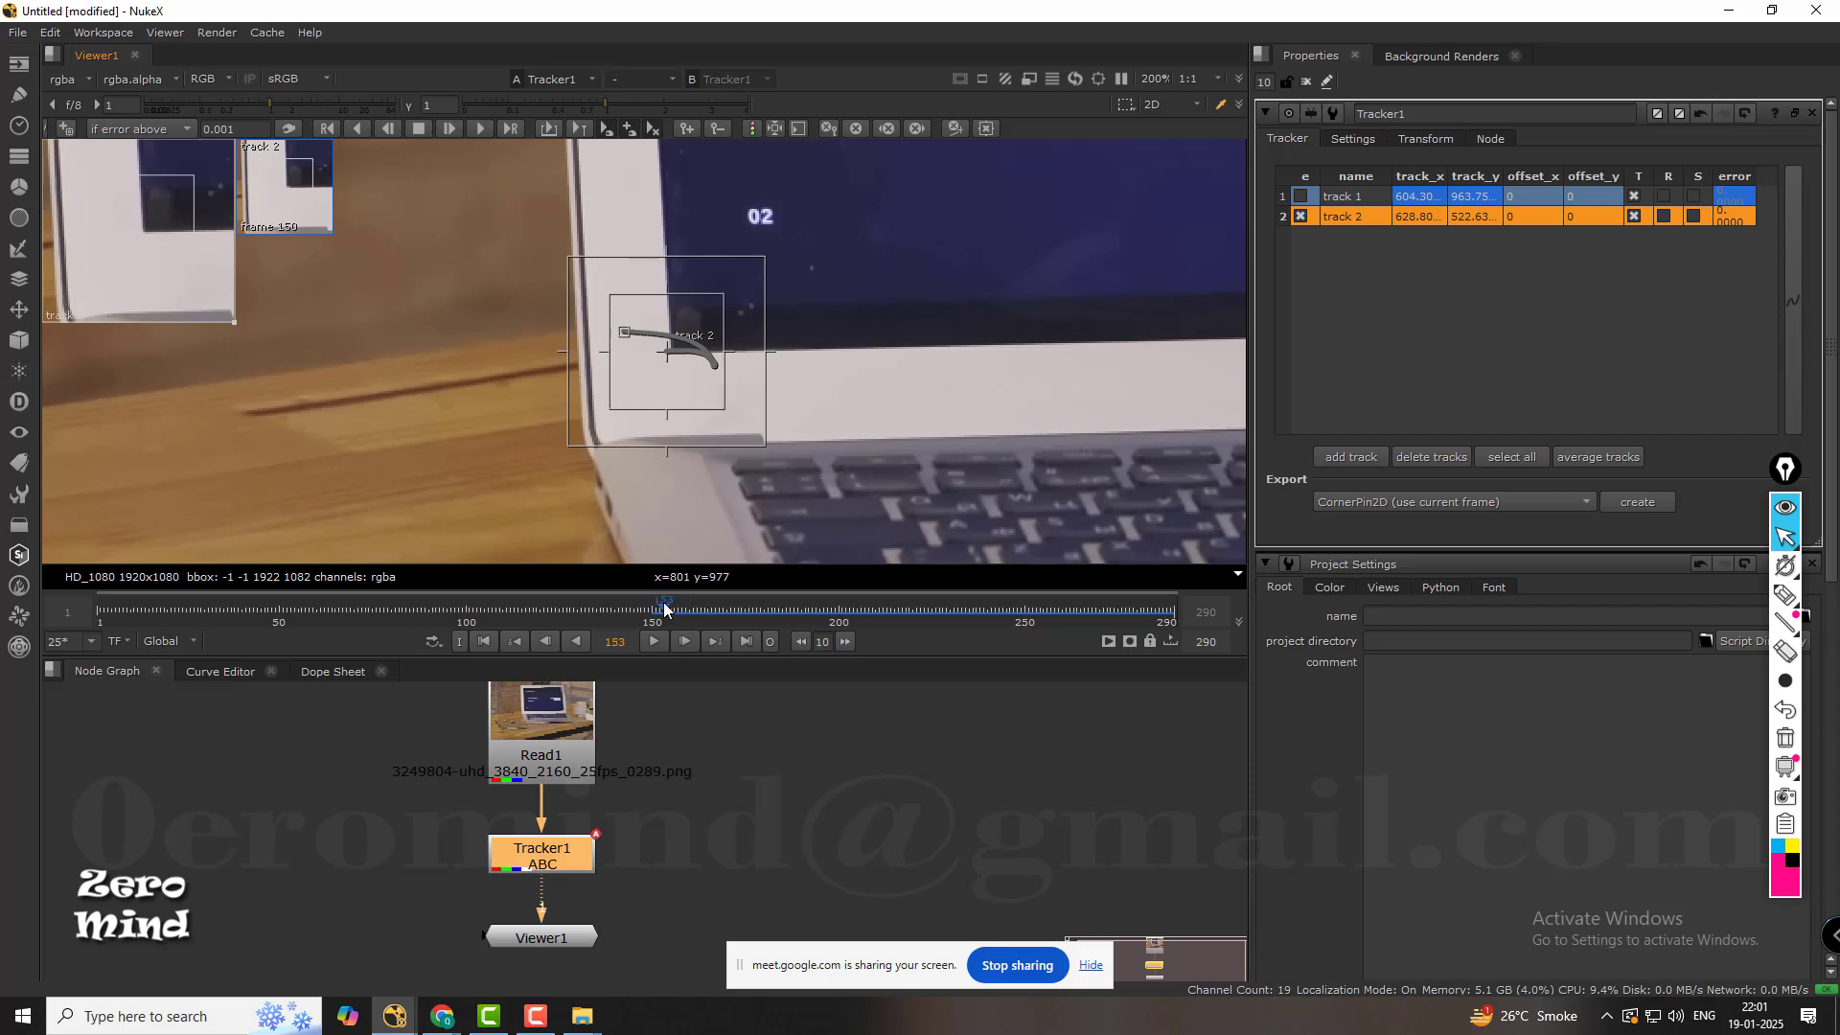
pyautogui.moveTo(664, 608); pyautogui.dragTo(653, 606)
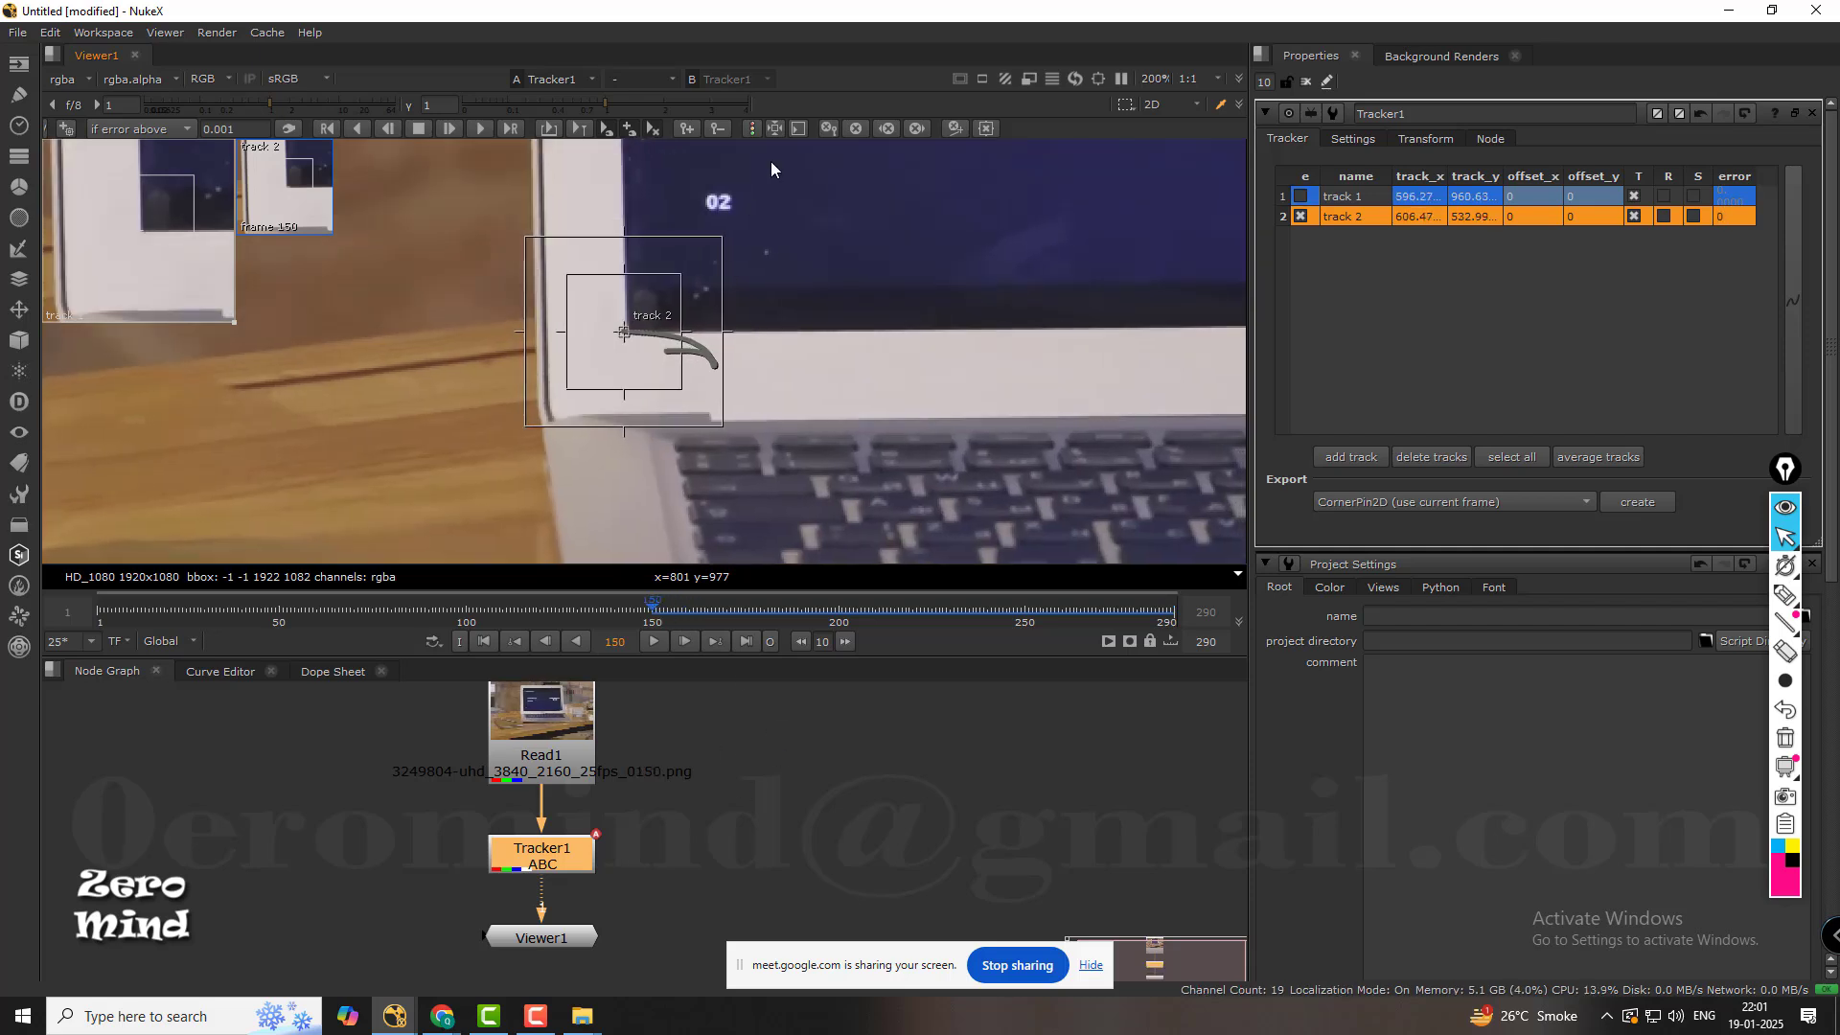
pyautogui.click(358, 129)
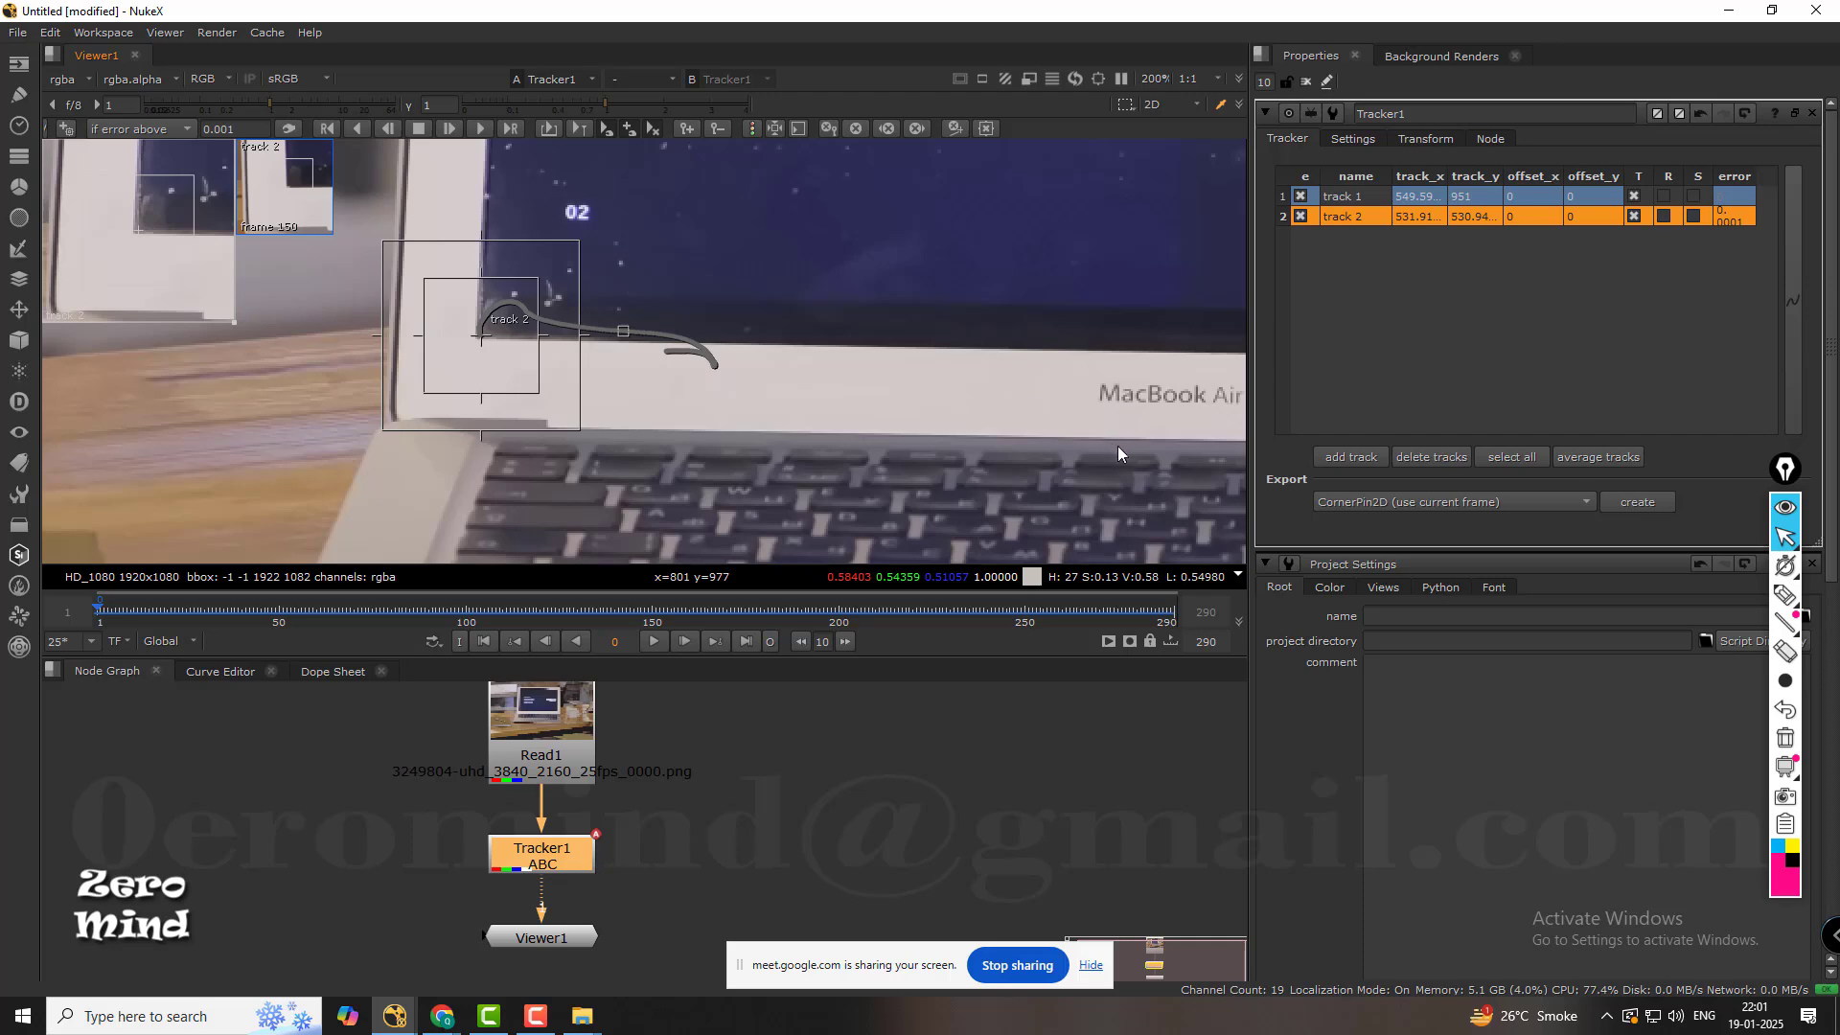
# Add a third track near the display's upper-right corner and disable tracks 1 and 2.
pyautogui.scroll(-7, 797, 299)
pyautogui.moveTo(797, 299); pyautogui.dragTo(897, 305, button='middle')
pyautogui.scroll(4, 777, 264)
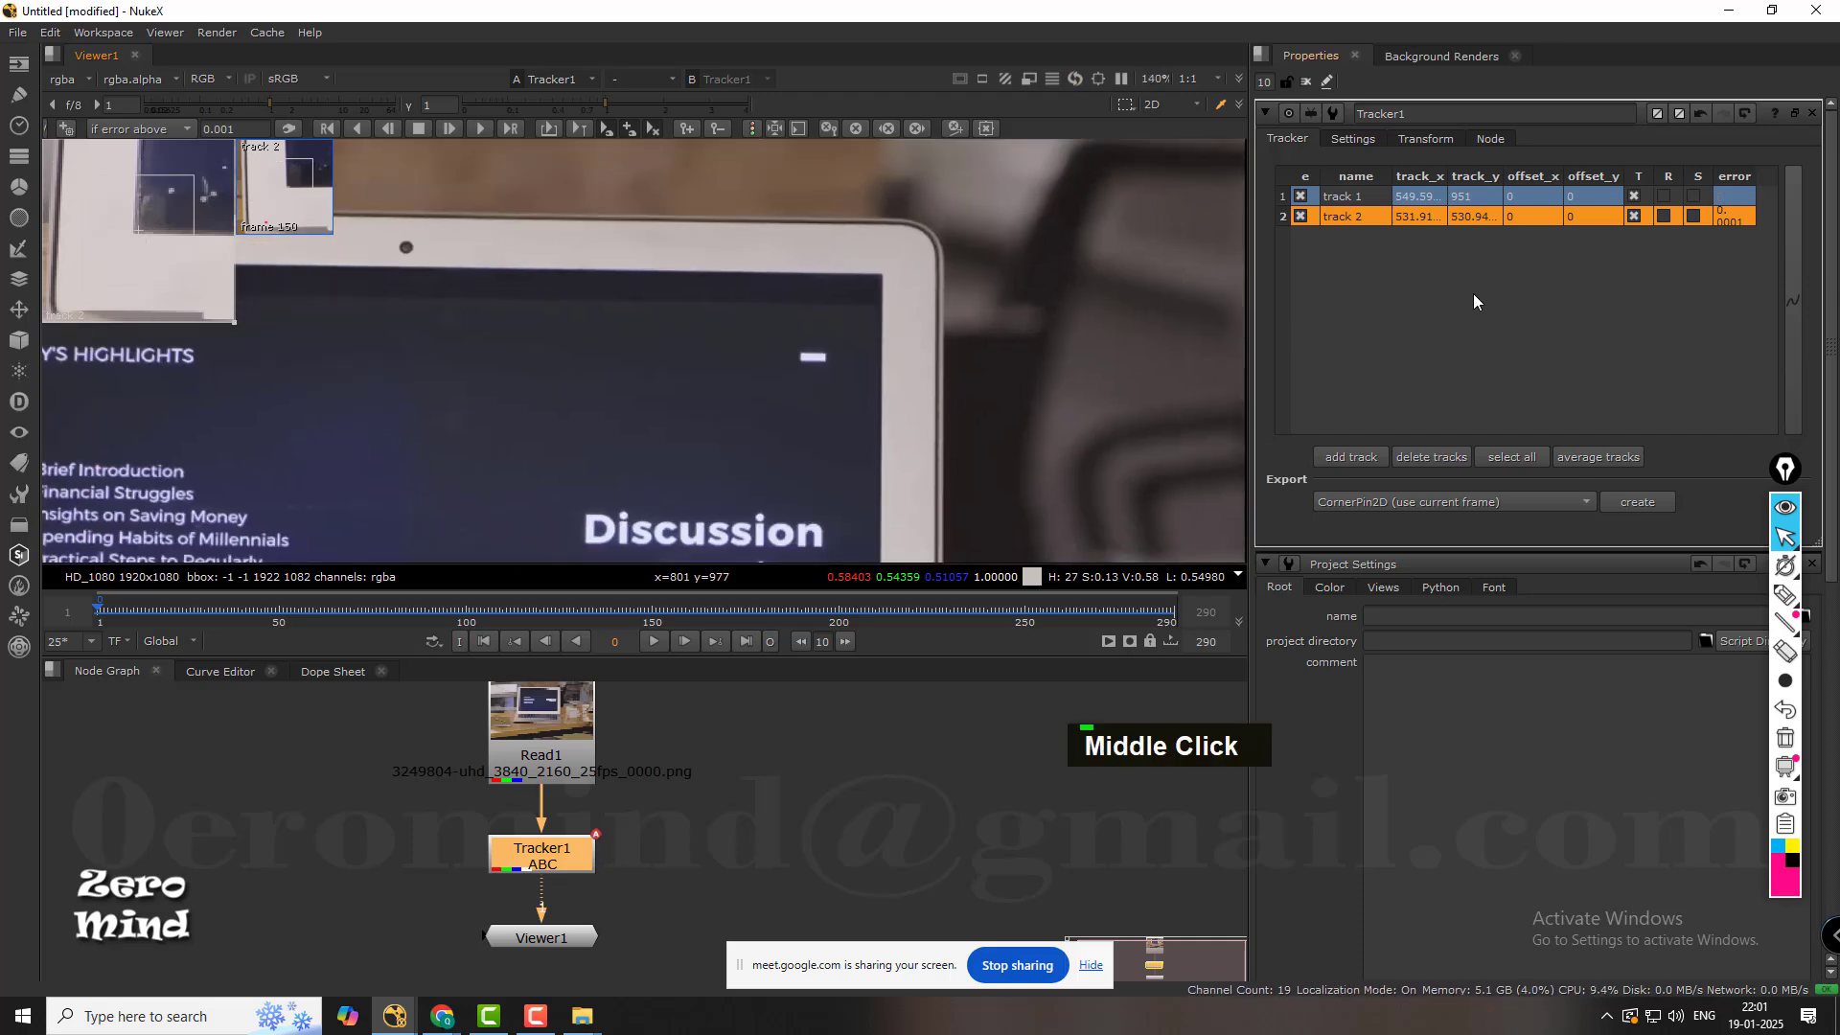
pyautogui.click(1365, 458)
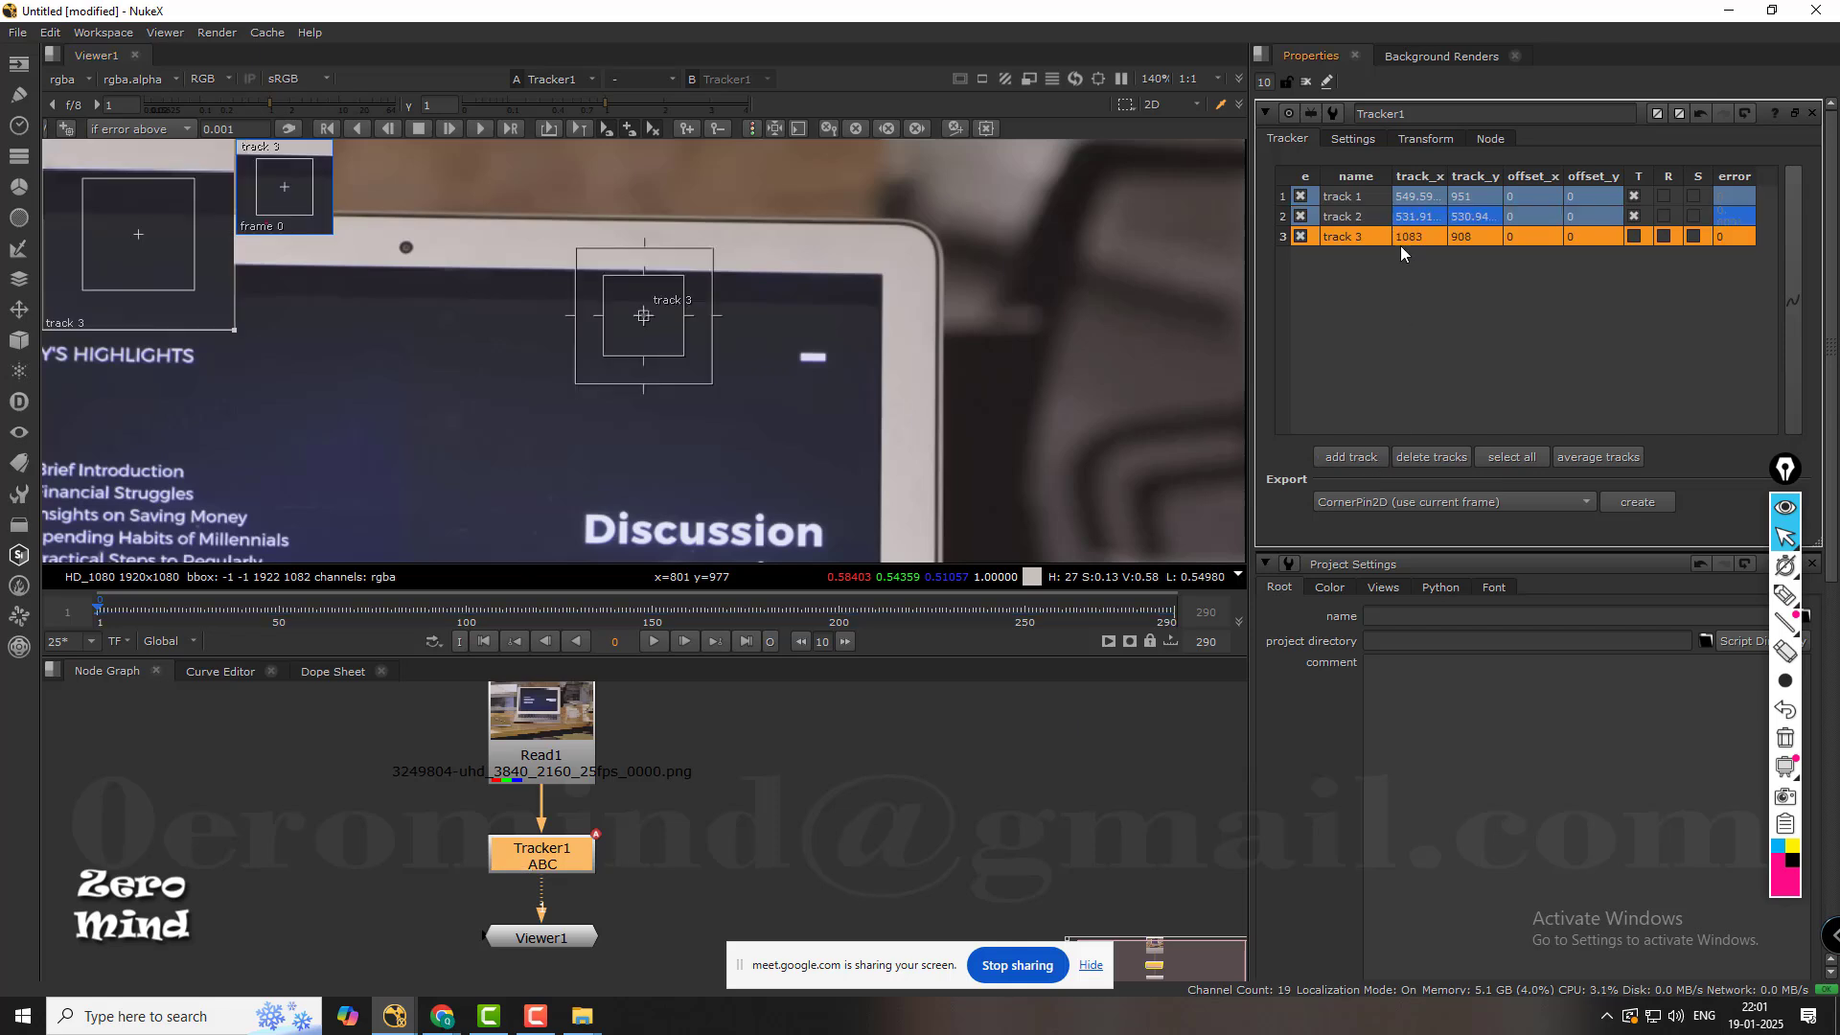
pyautogui.click(1301, 216)
pyautogui.click(1300, 196)
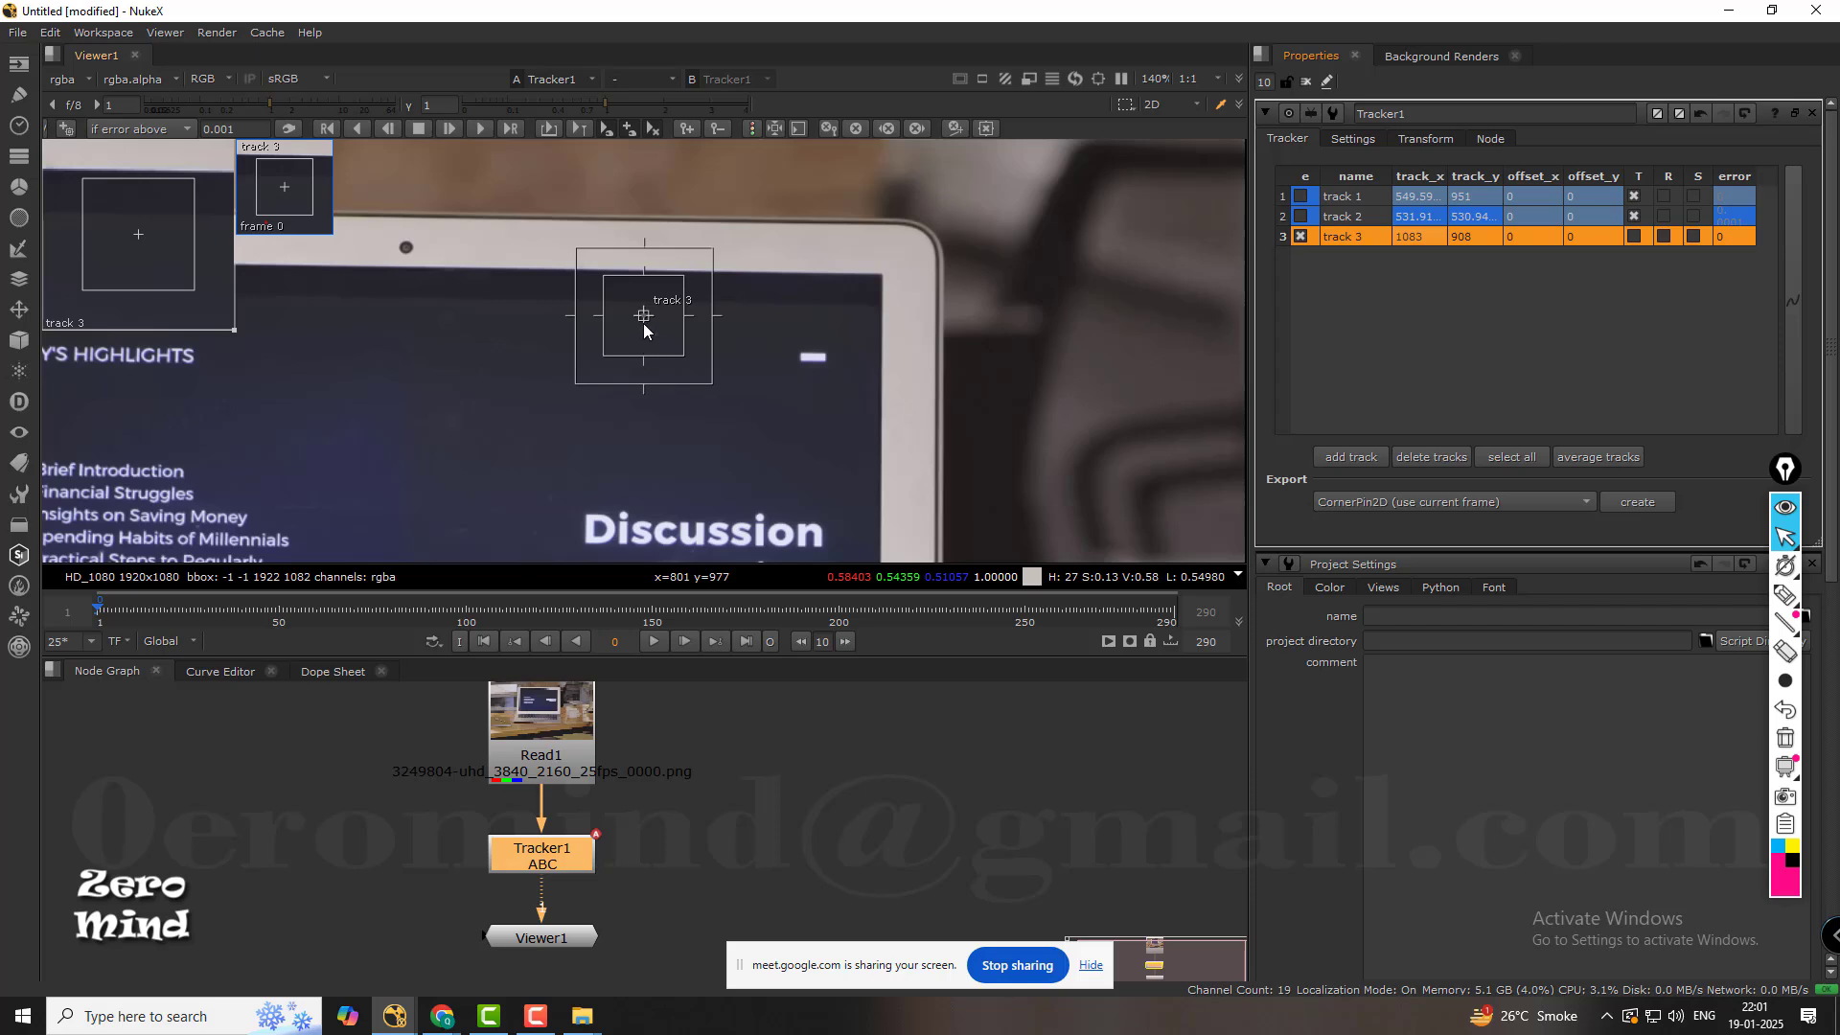
# Place track 3 exactly on the display's upper-right corner at frame 0.
pyautogui.moveTo(642, 314); pyautogui.dragTo(891, 257)
pyautogui.scroll(6, 883, 274)
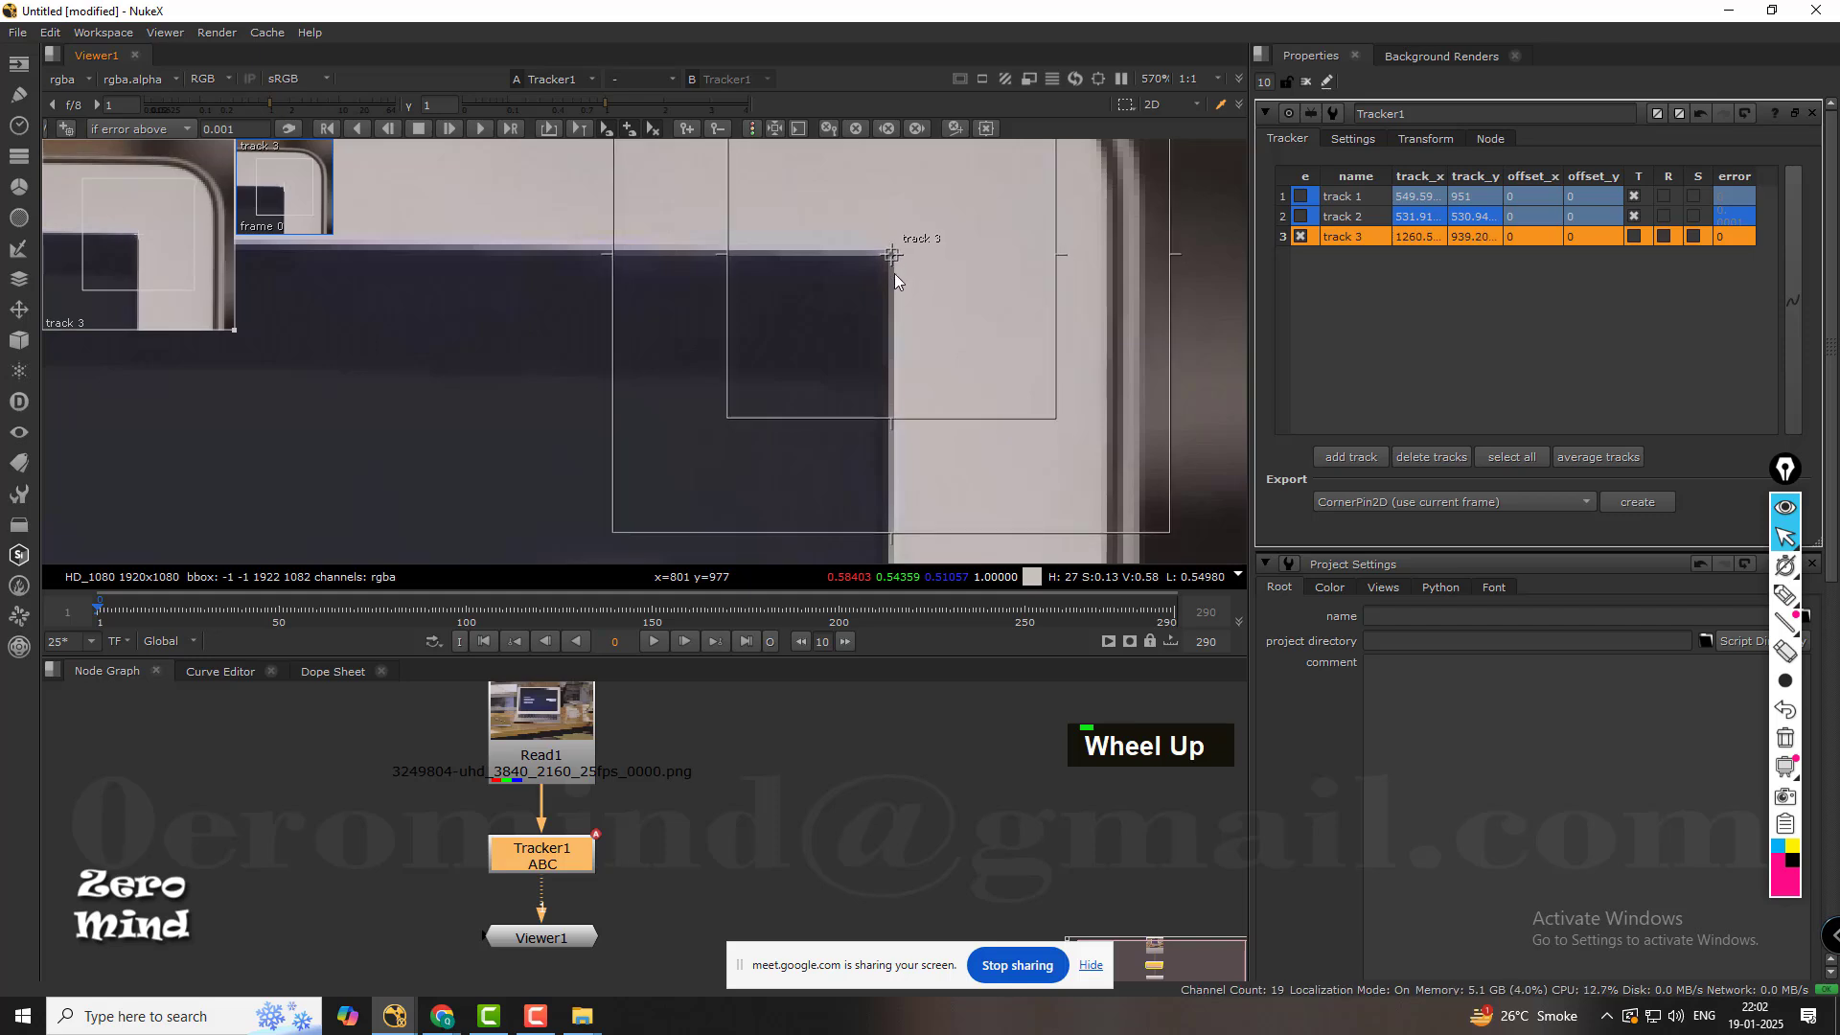
pyautogui.scroll(-3, 894, 273)
pyautogui.middleClick(907, 314)
pyautogui.moveTo(906, 313); pyautogui.dragTo(911, 320, button='middle')
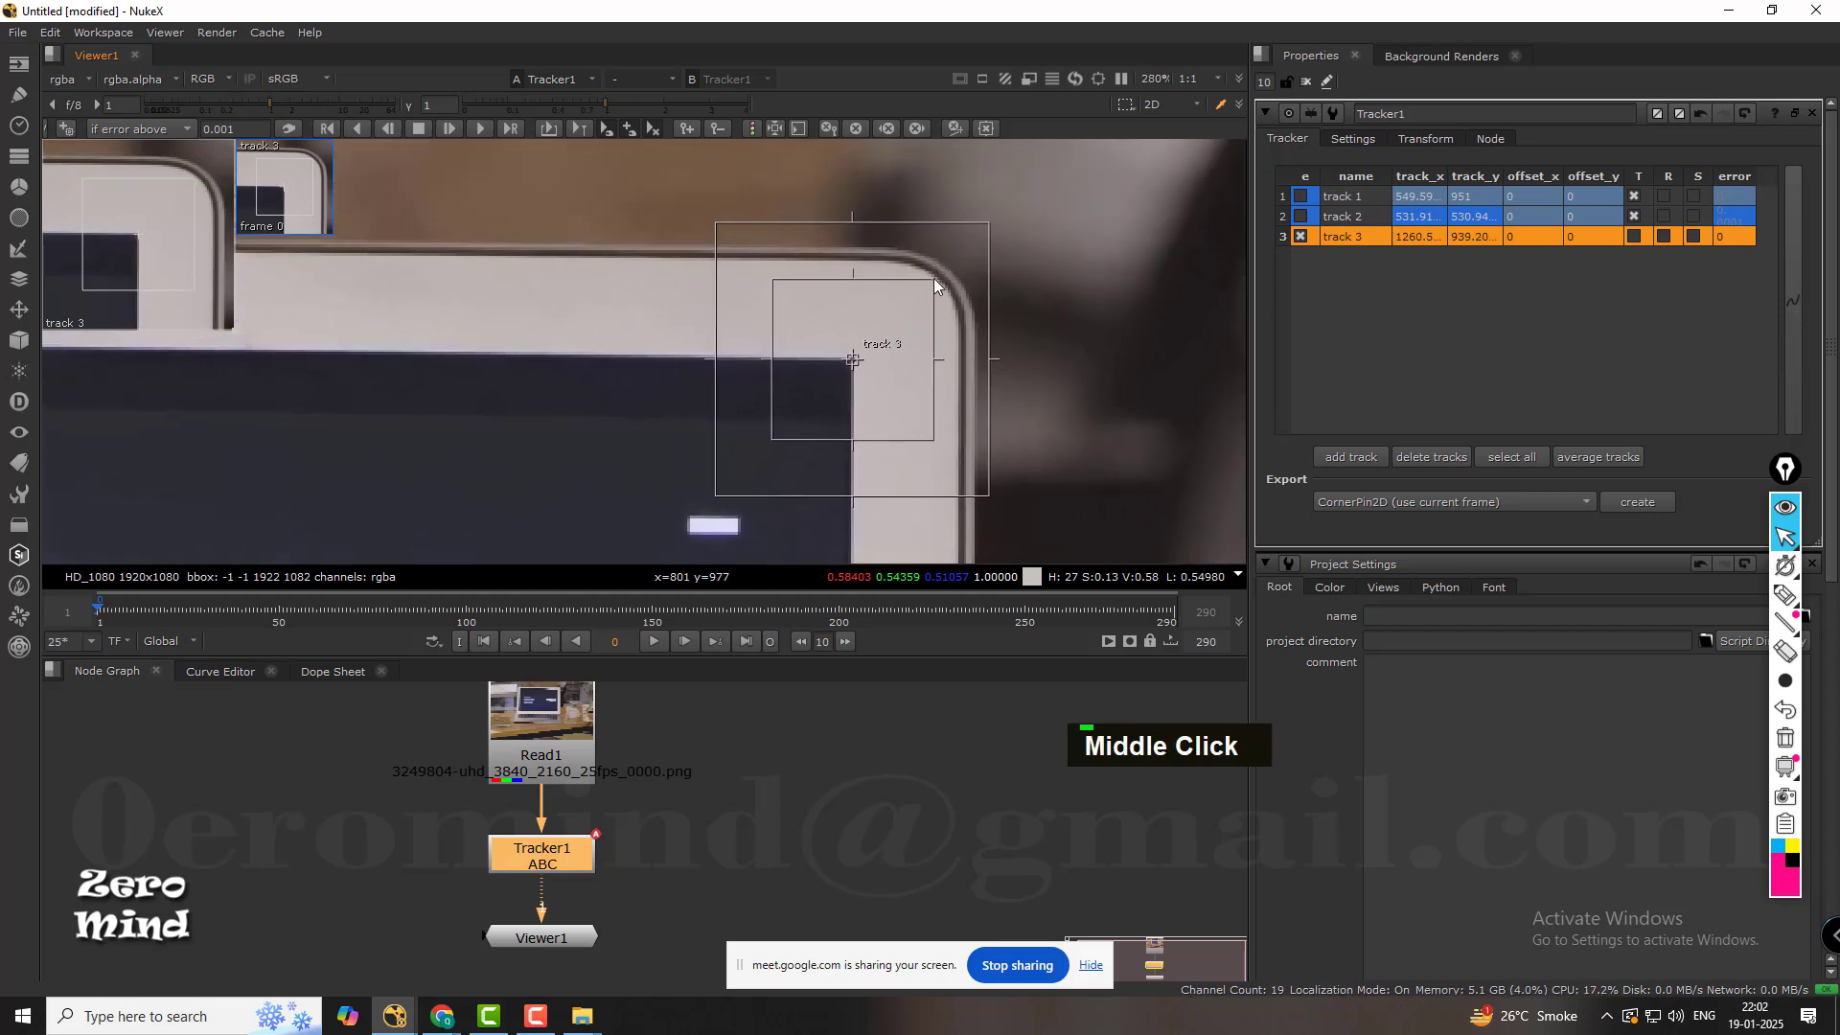
# Resize track 3's pattern and search areas around the corner and track it forward from frame 0.
pyautogui.moveTo(934, 278); pyautogui.dragTo(875, 340)
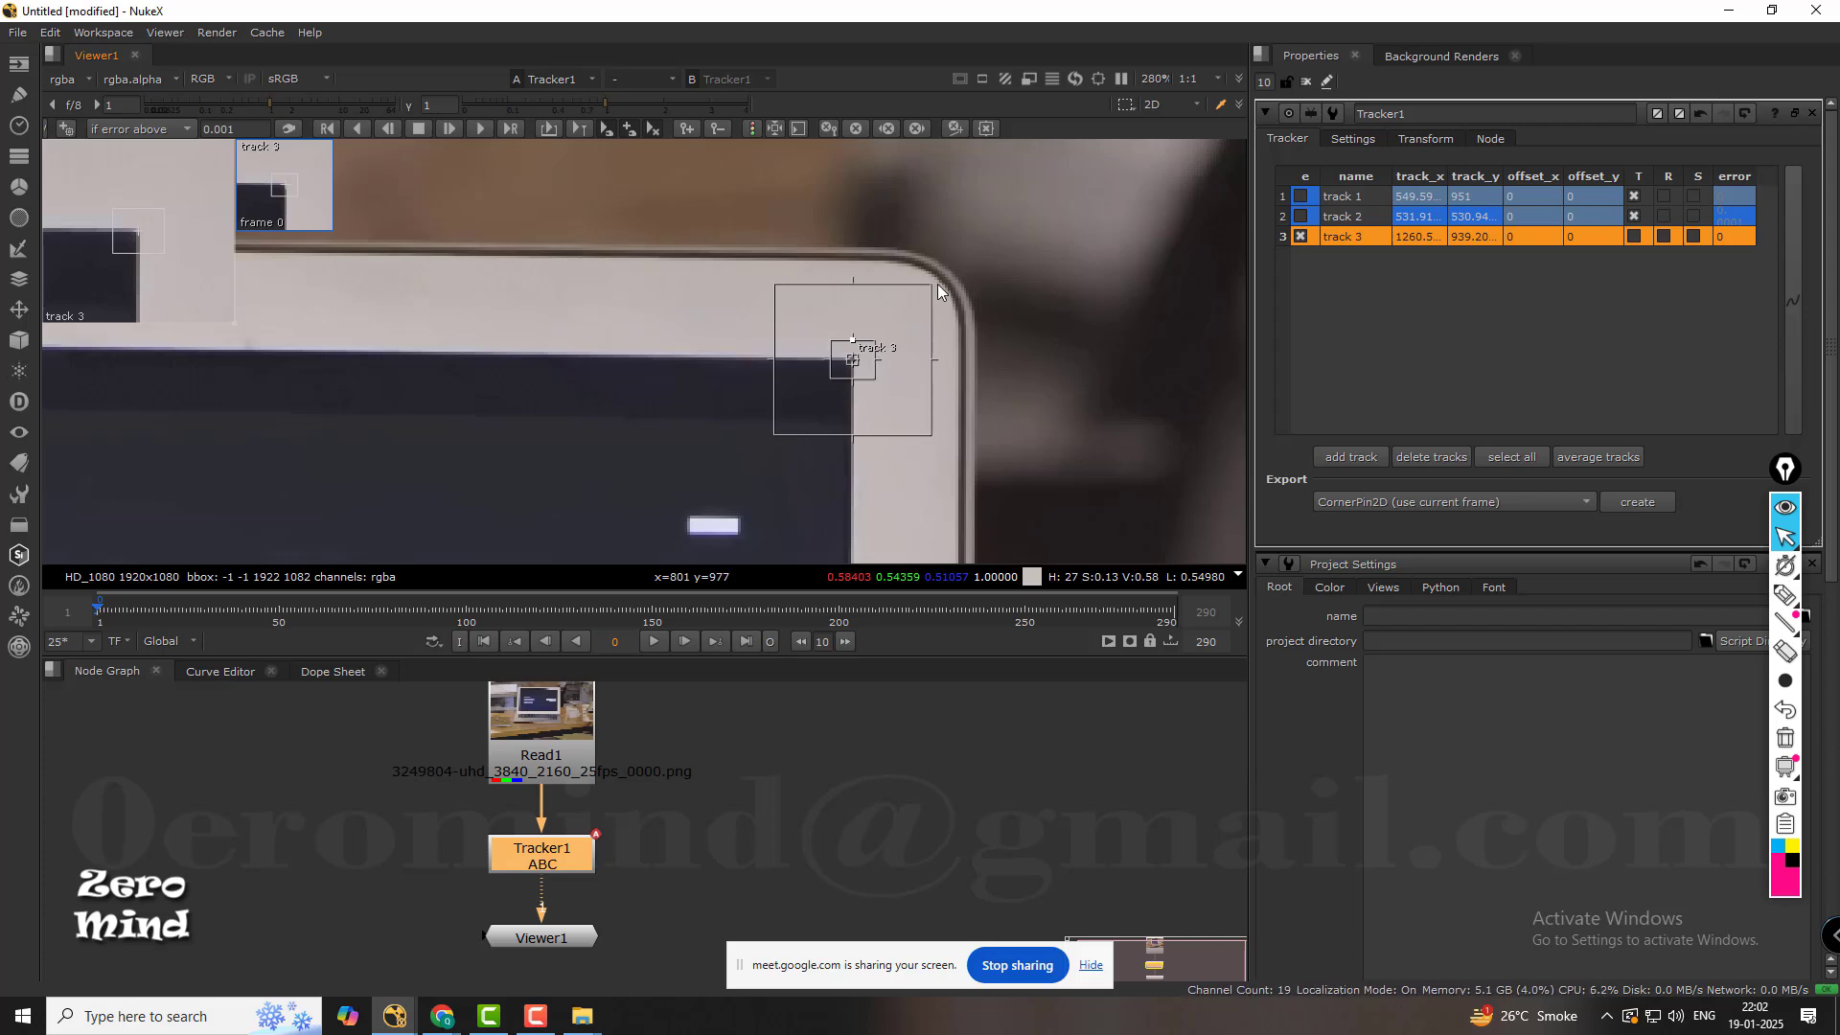
pyautogui.moveTo(932, 285); pyautogui.dragTo(994, 221)
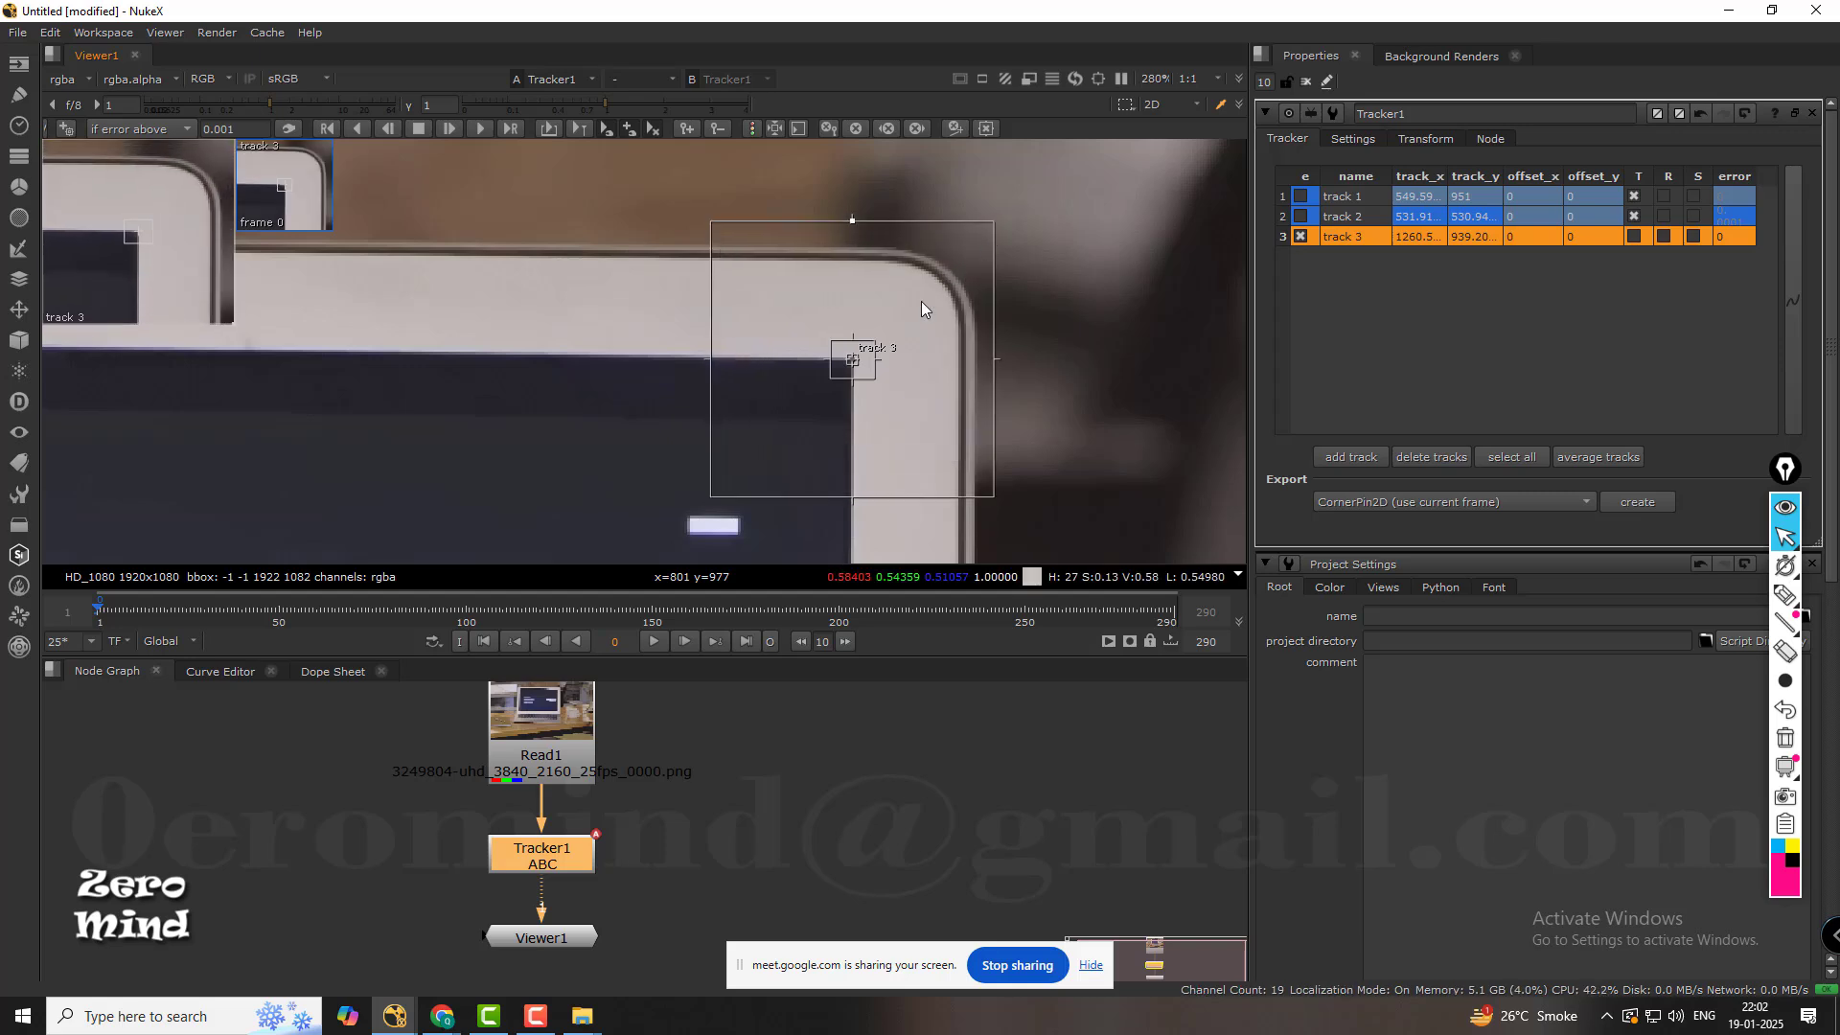
pyautogui.moveTo(876, 341); pyautogui.dragTo(909, 308)
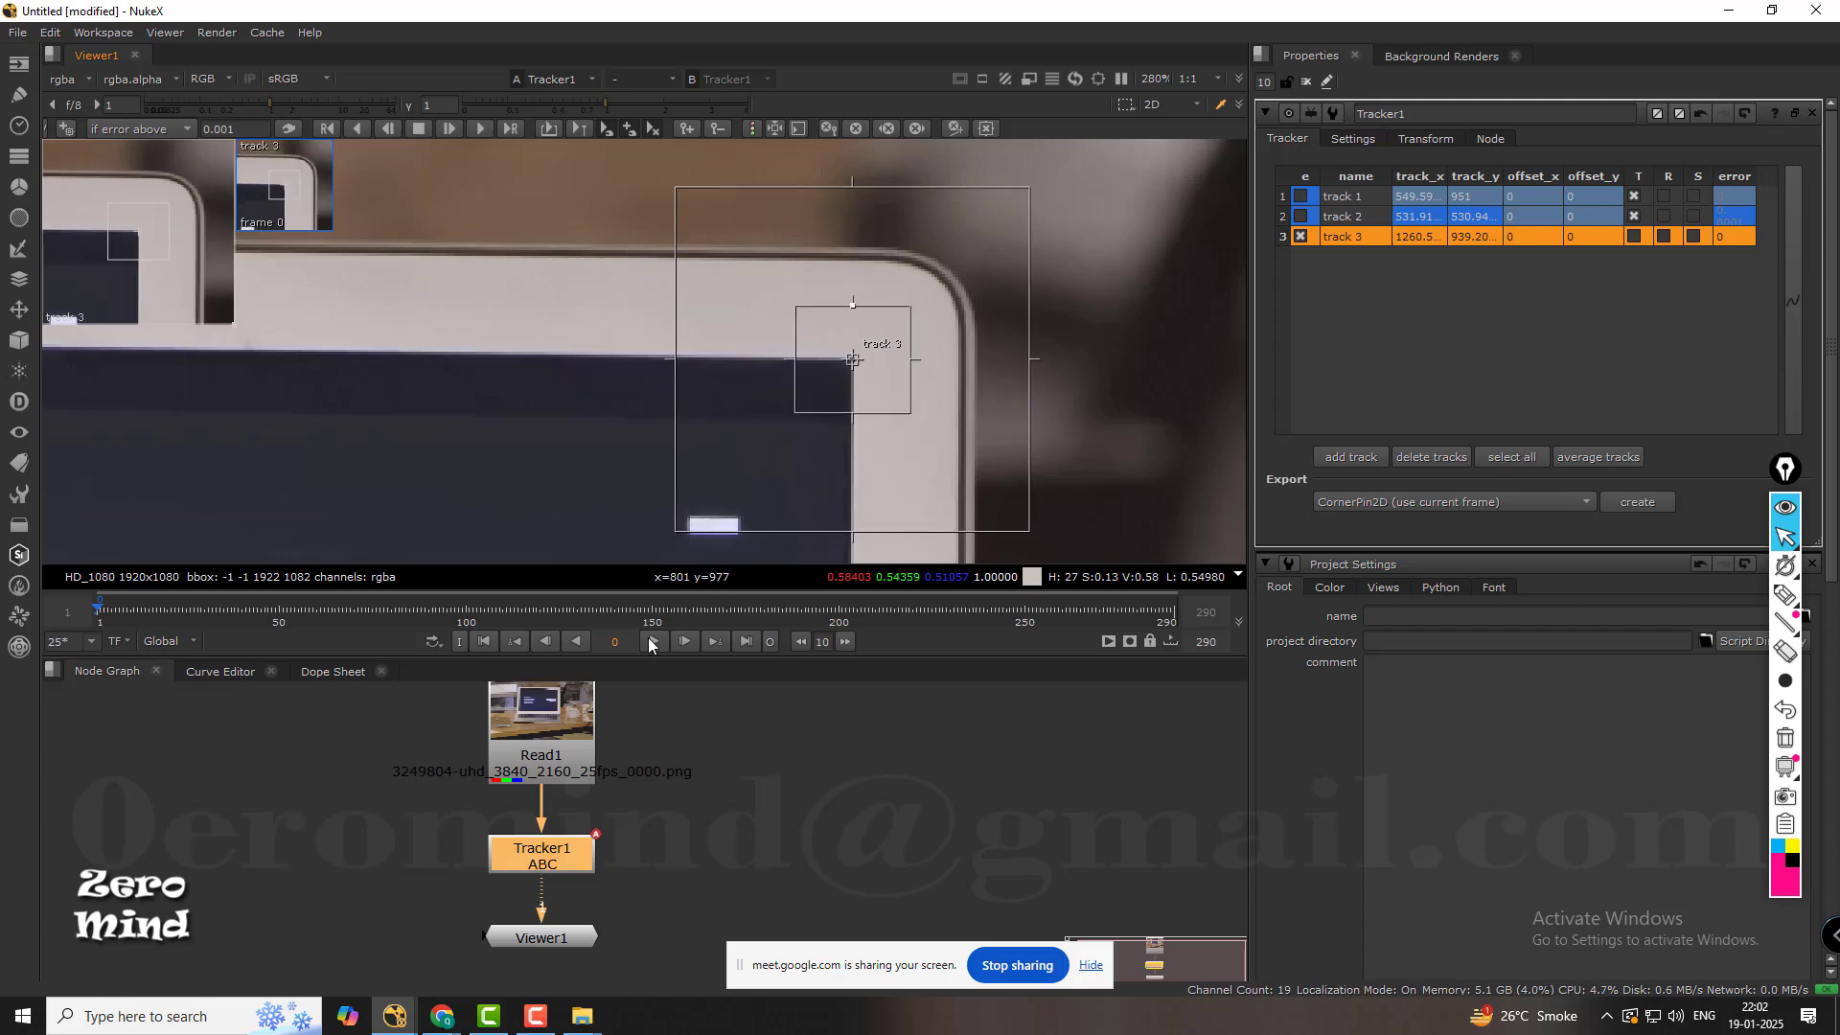
pyautogui.click(480, 129)
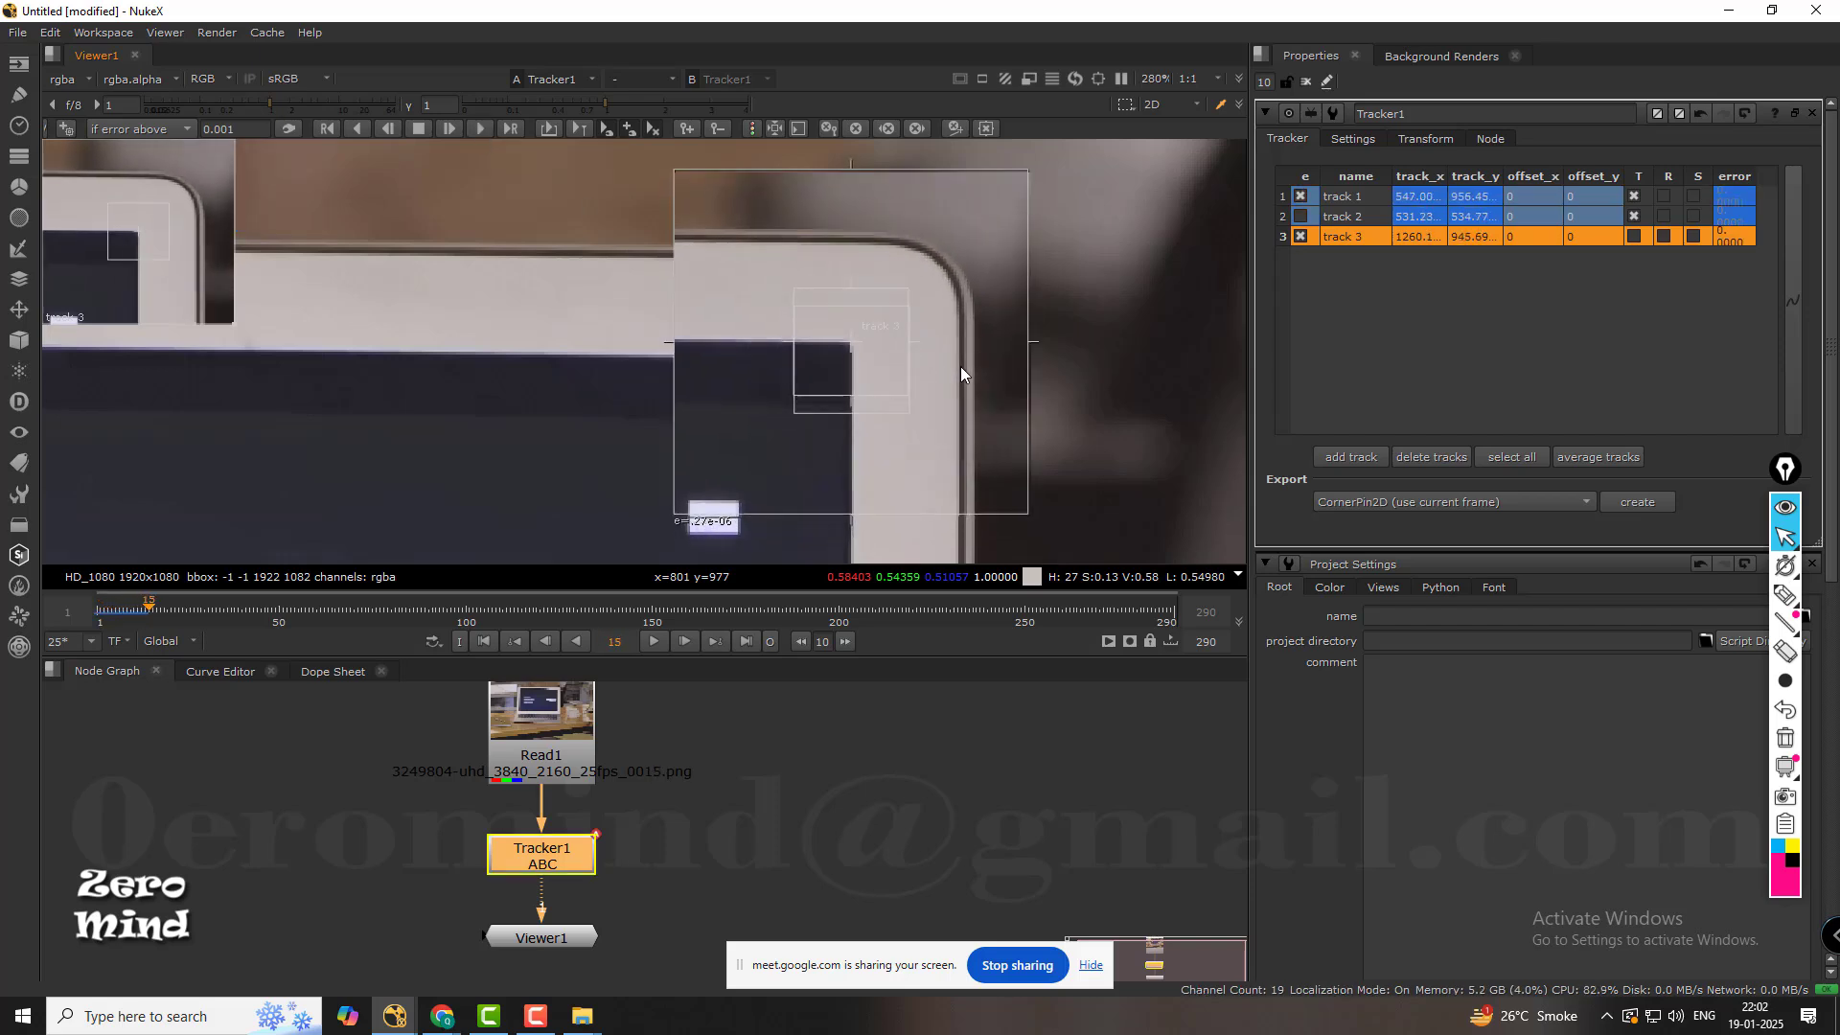
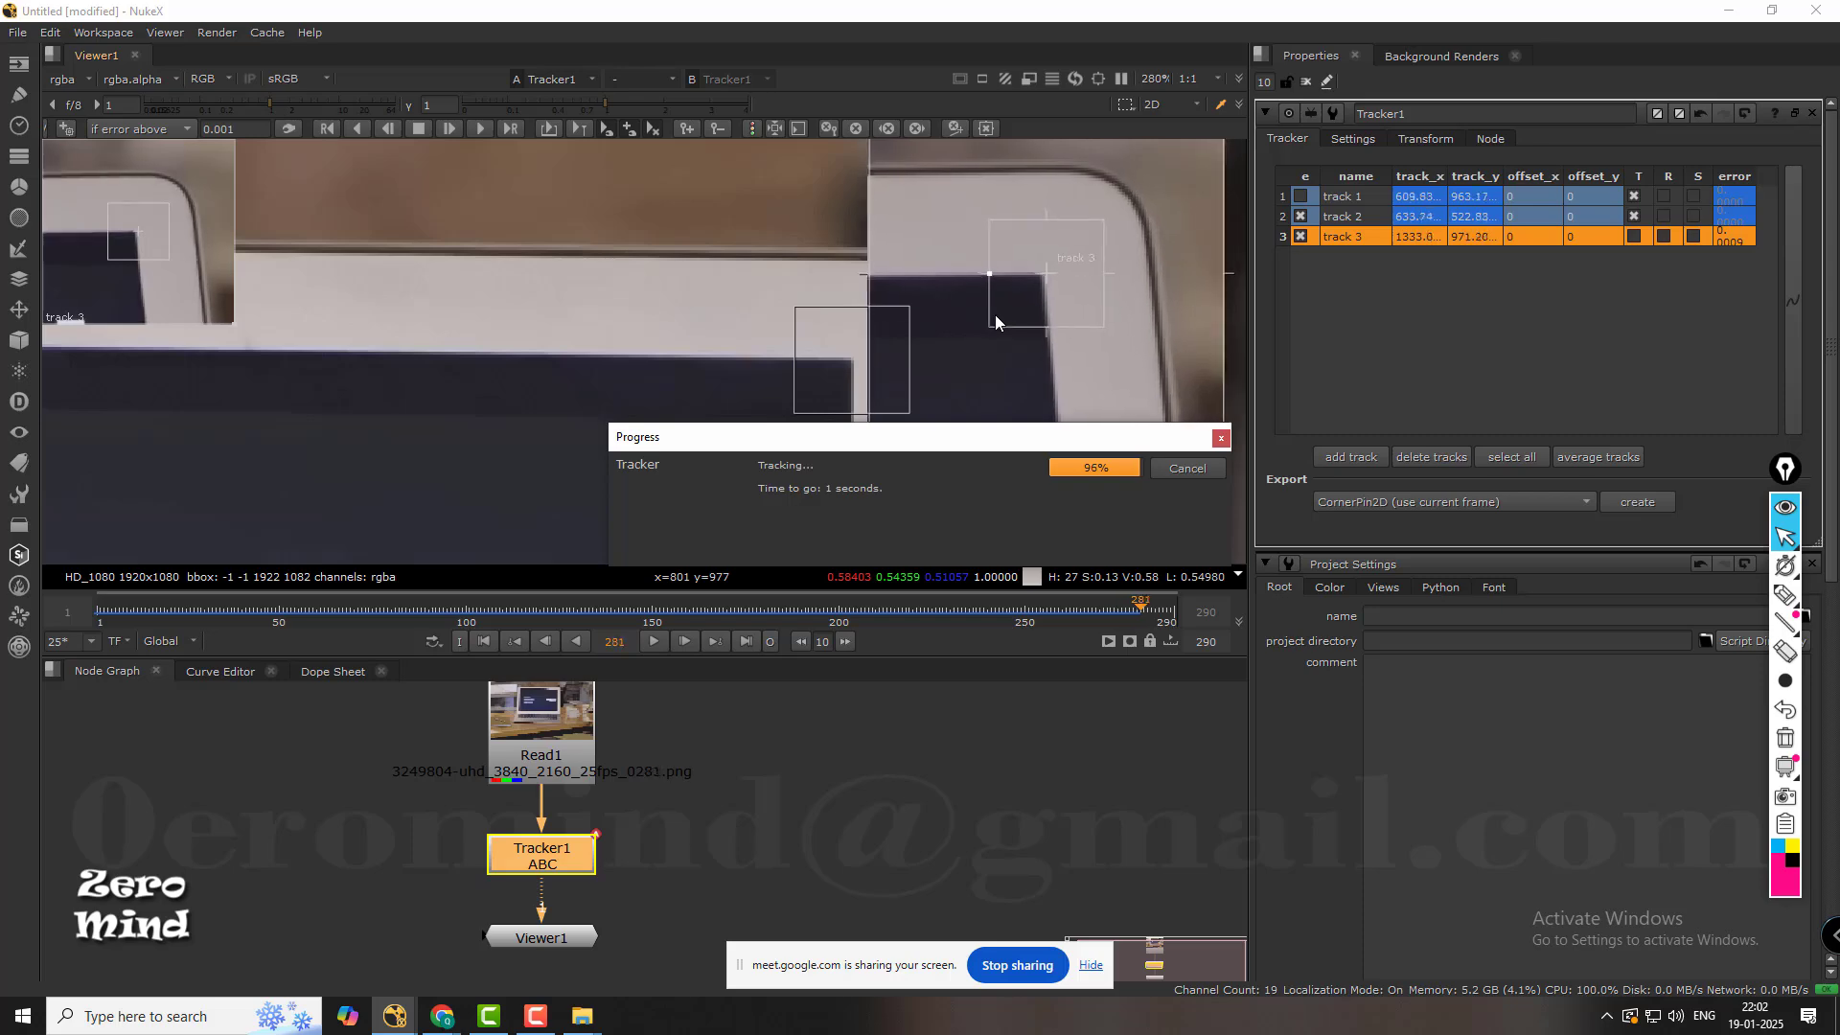
# Add a fourth track and move it to the laptop display's lower-right corner at frame 289.
pyautogui.scroll(-5, 991, 326)
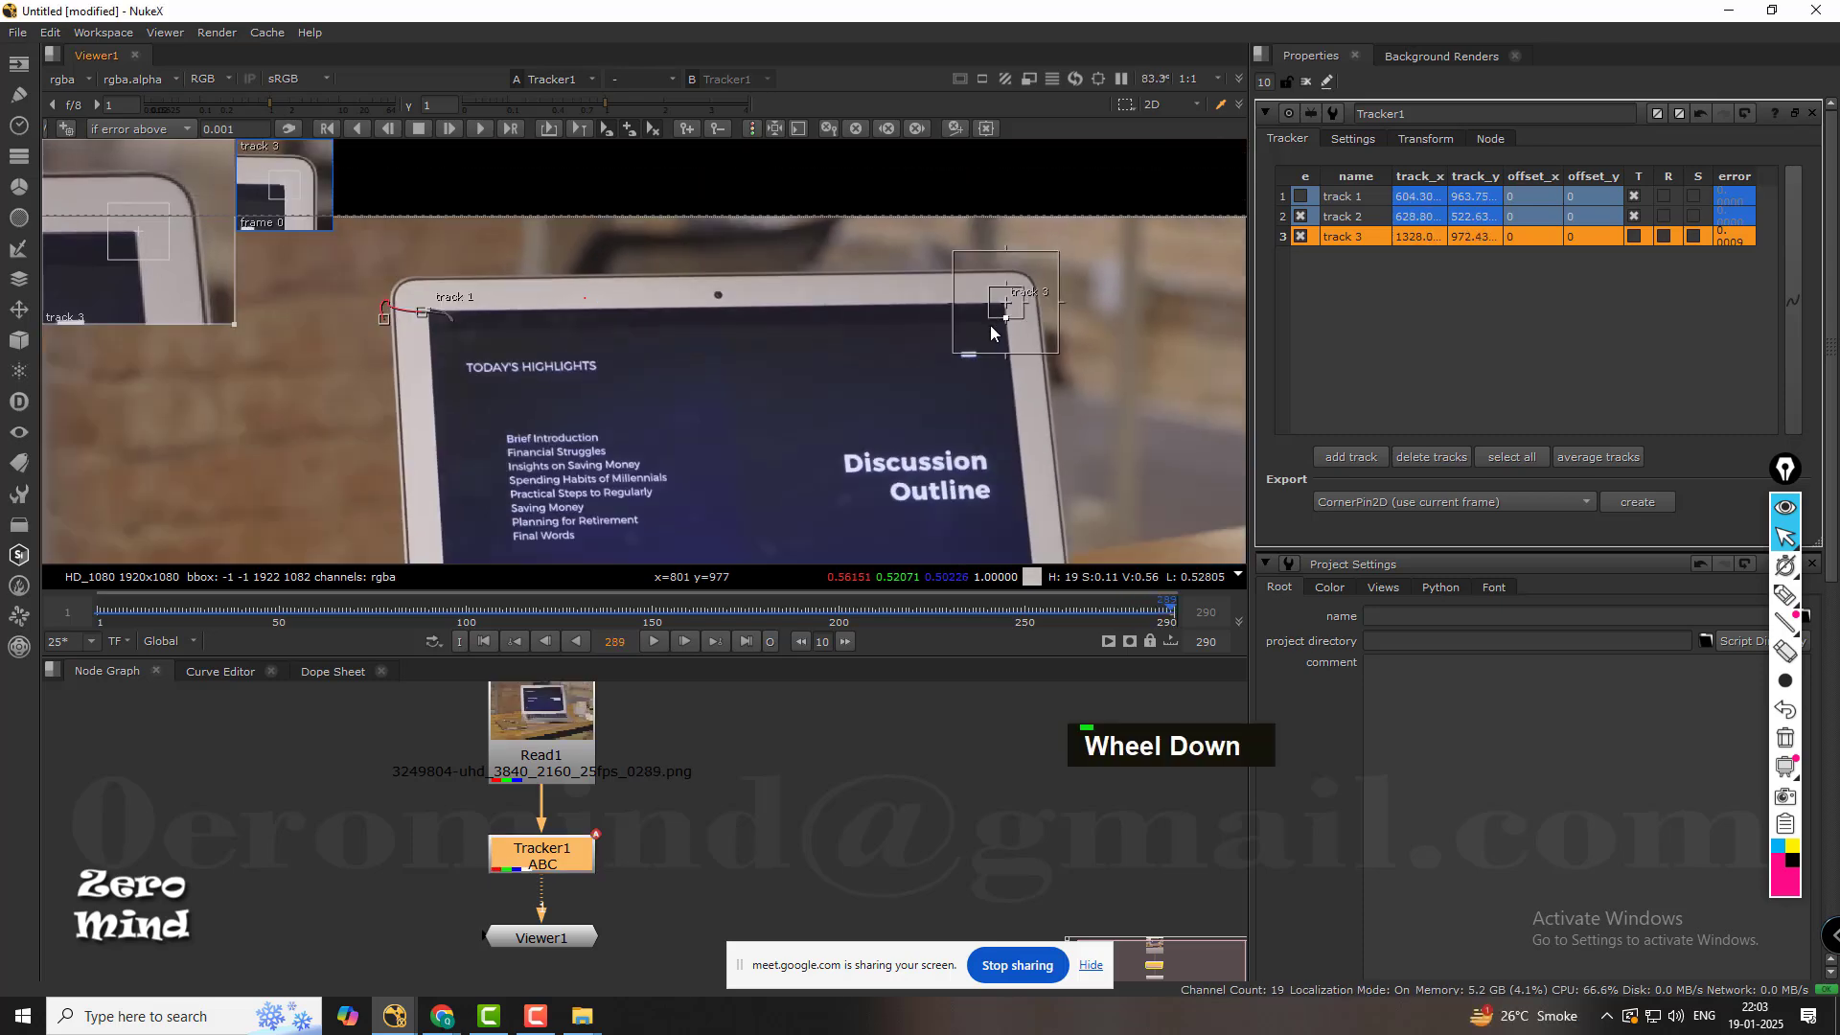
pyautogui.moveTo(1014, 347); pyautogui.dragTo(974, 309, button='middle')
pyautogui.scroll(2, 976, 389)
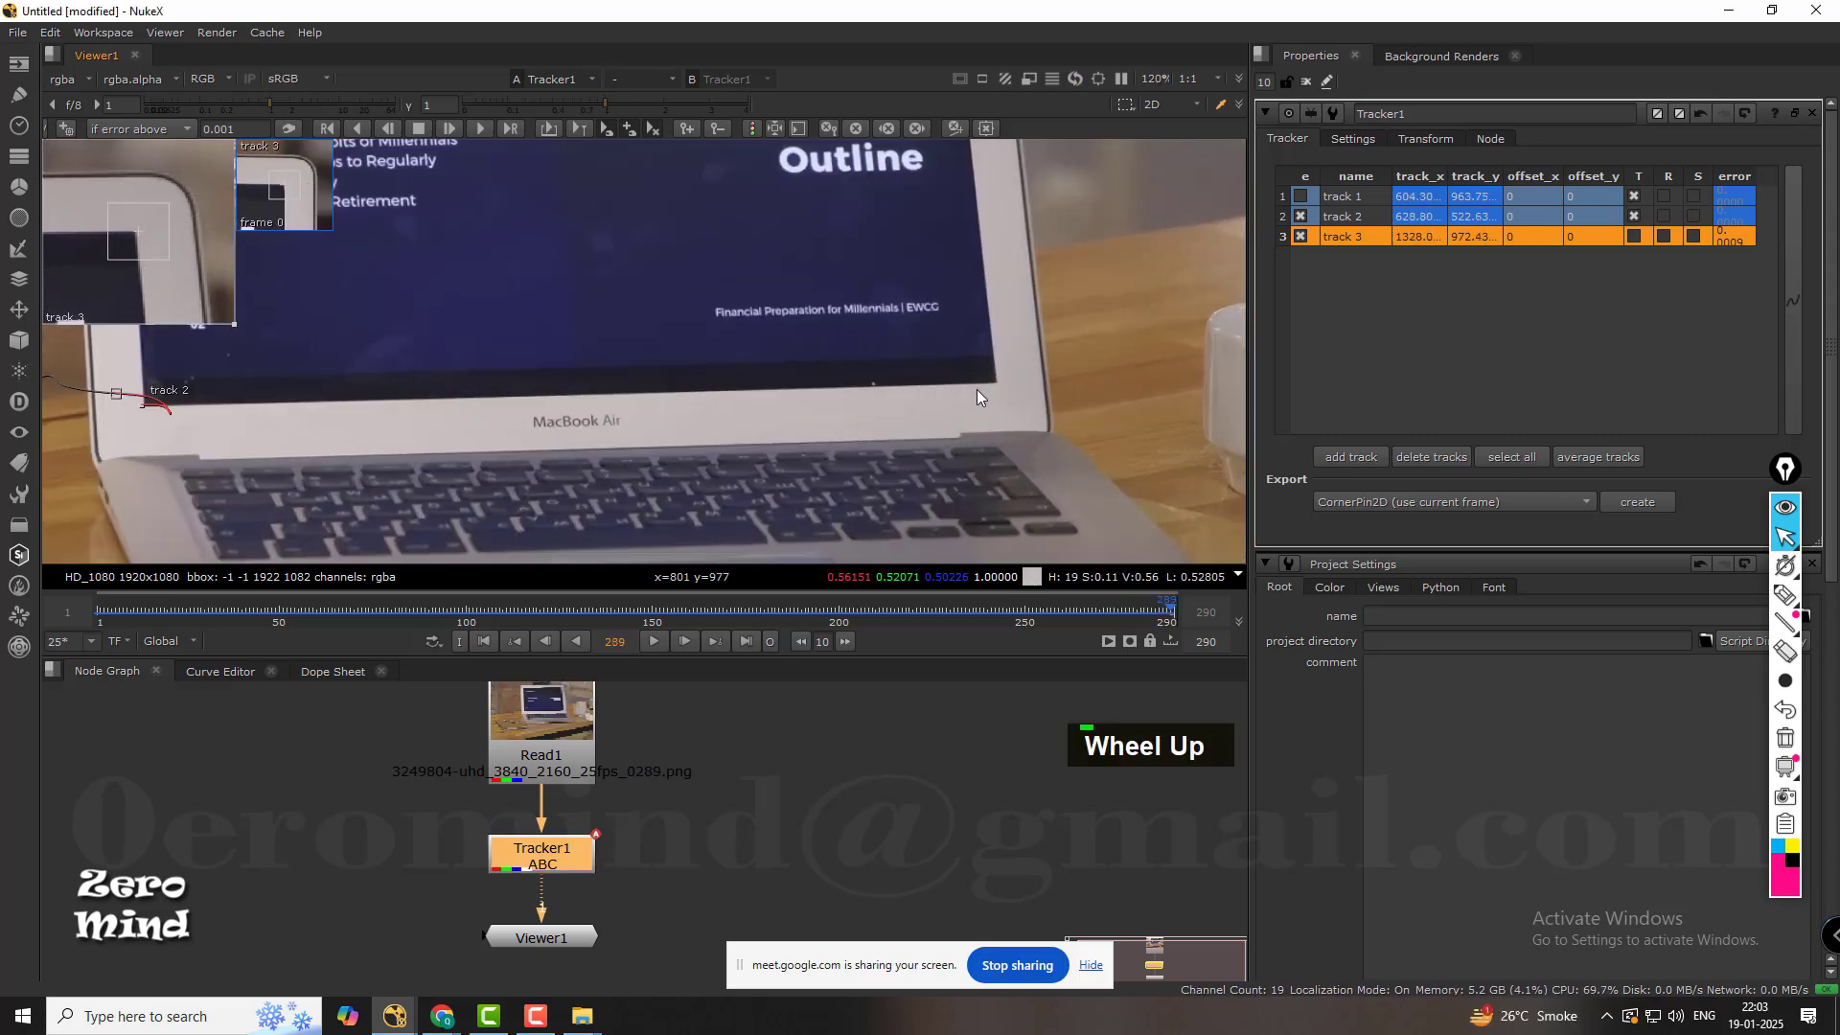
pyautogui.scroll(3, 976, 389)
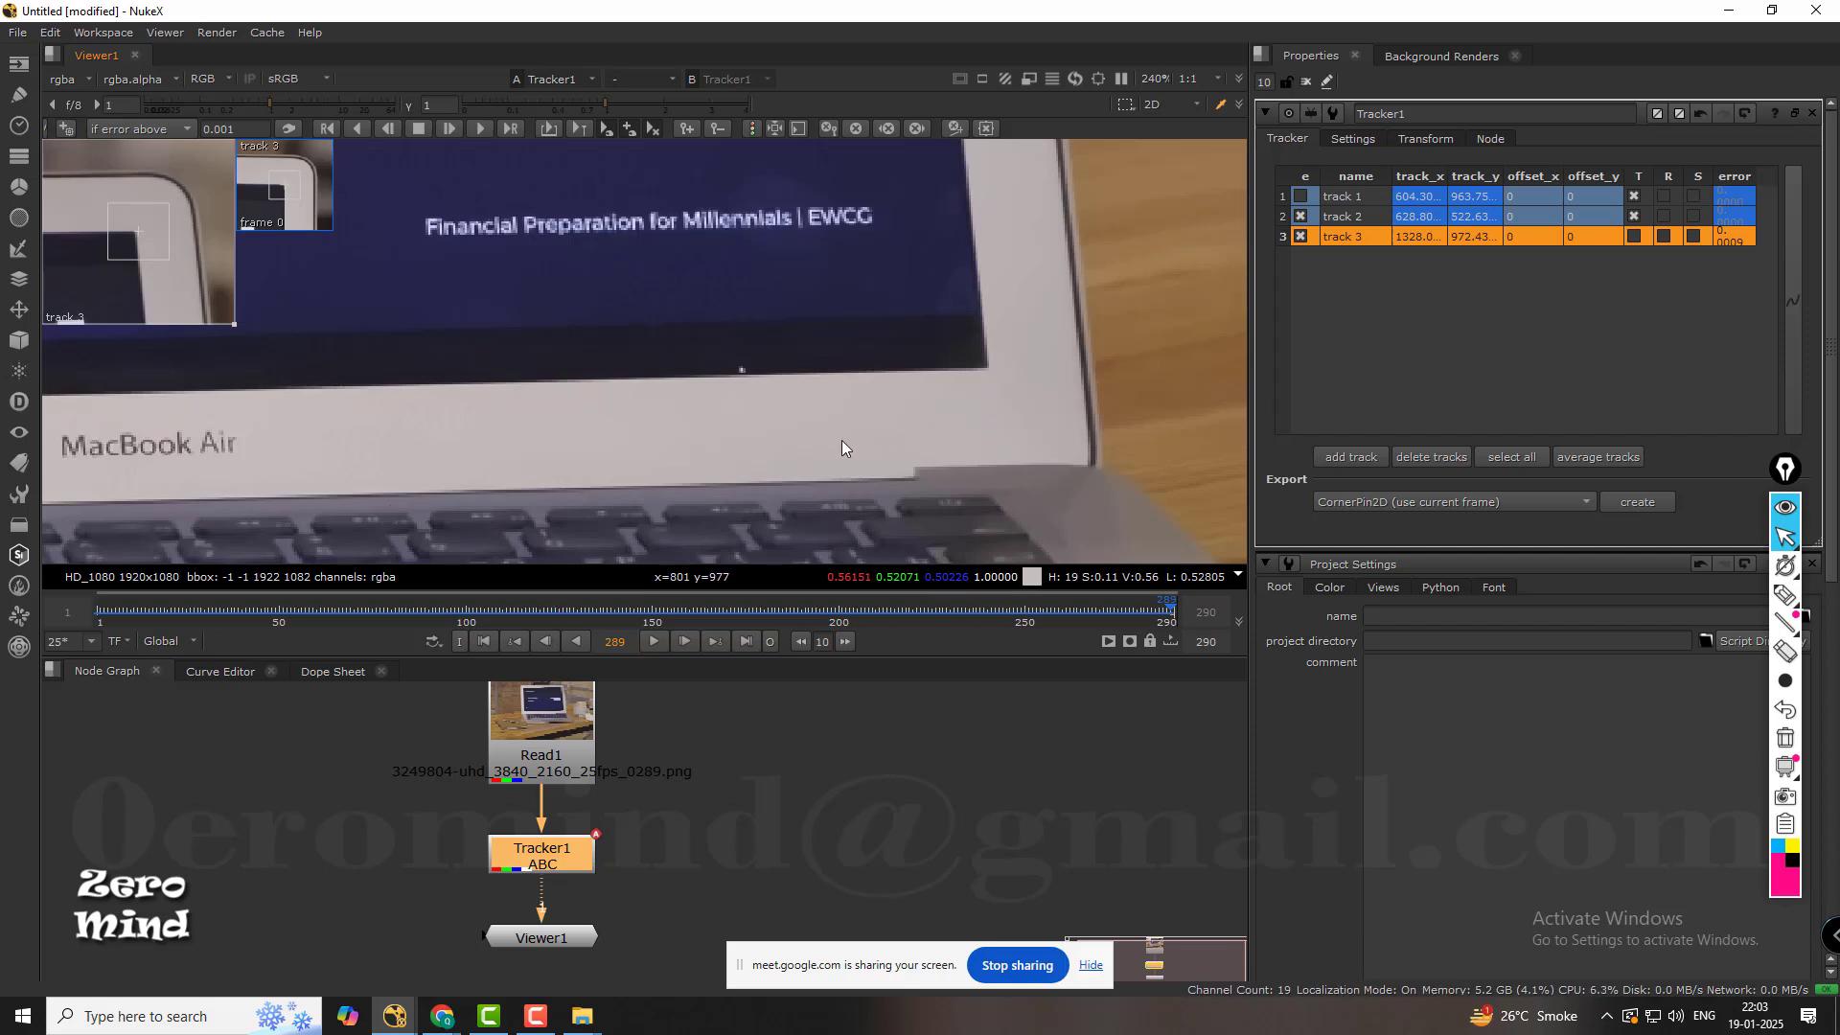
pyautogui.click(1351, 457)
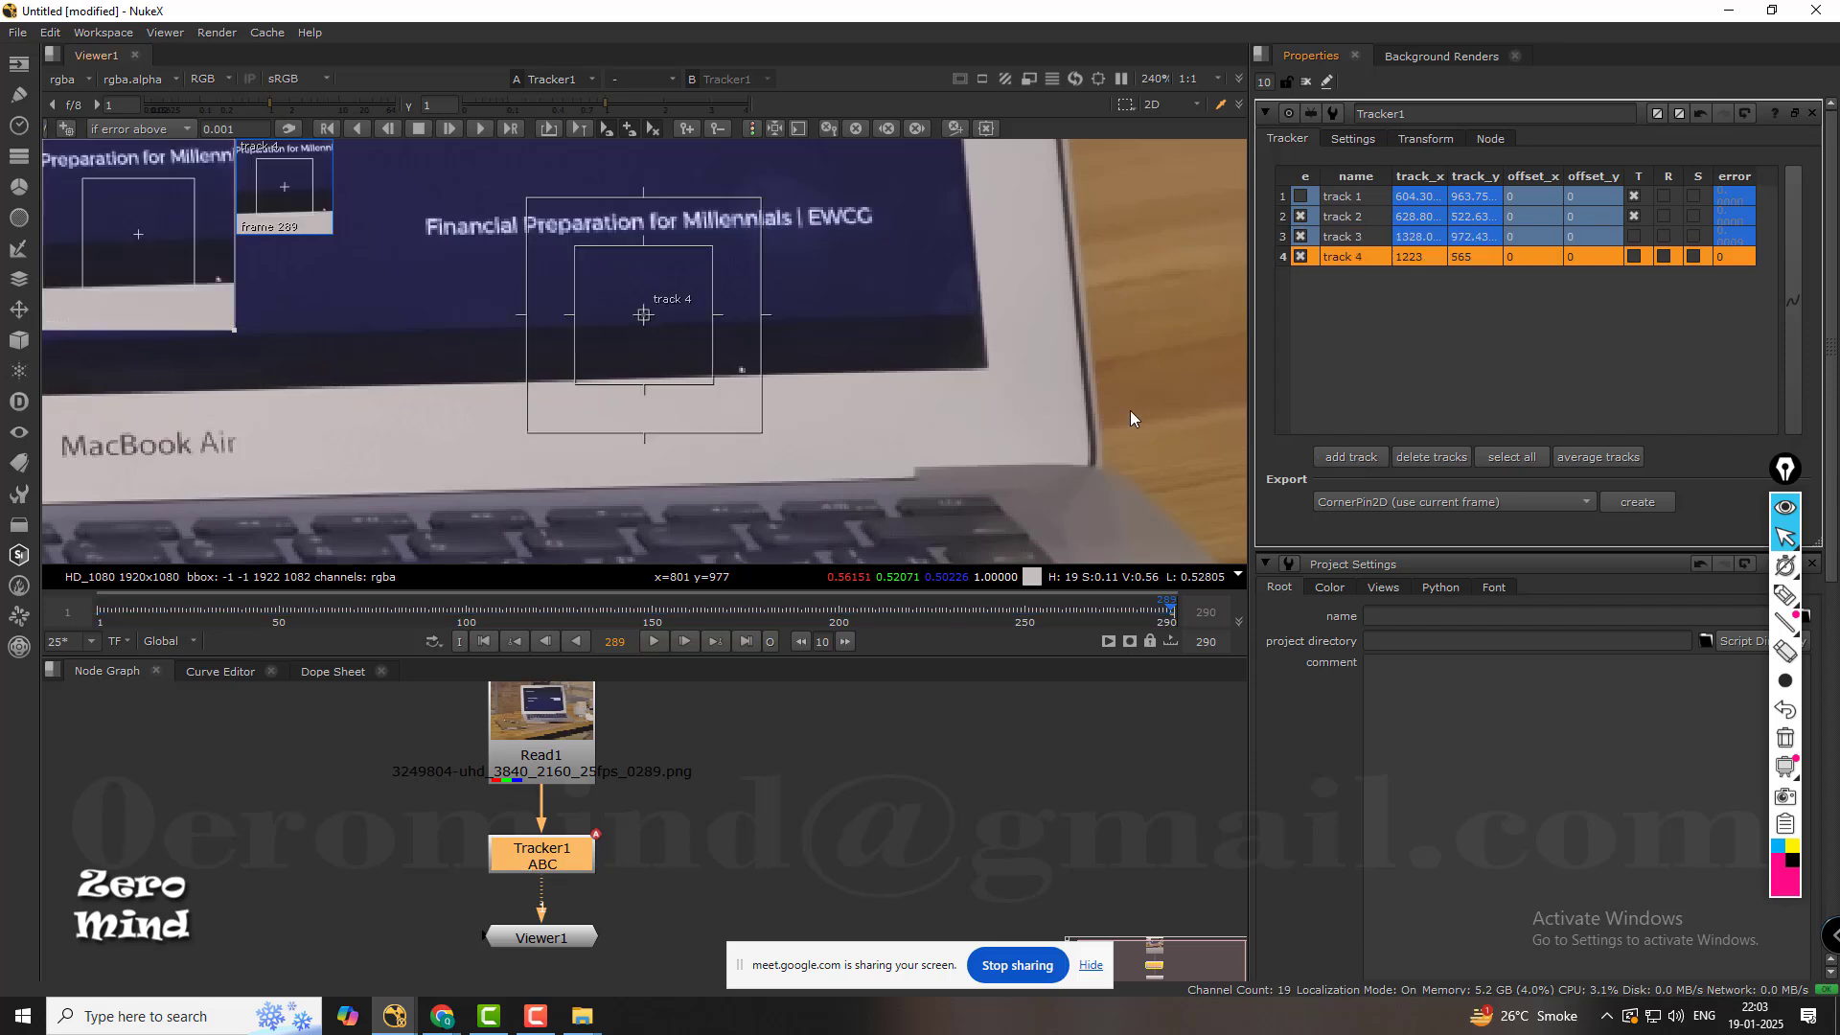
pyautogui.moveTo(643, 315); pyautogui.dragTo(941, 355)
# Place track 4 exactly on the display's lower-right corner and track it backward from frame 289 to the start.
pyautogui.scroll(3, 1026, 373)
pyautogui.scroll(-3, 962, 365)
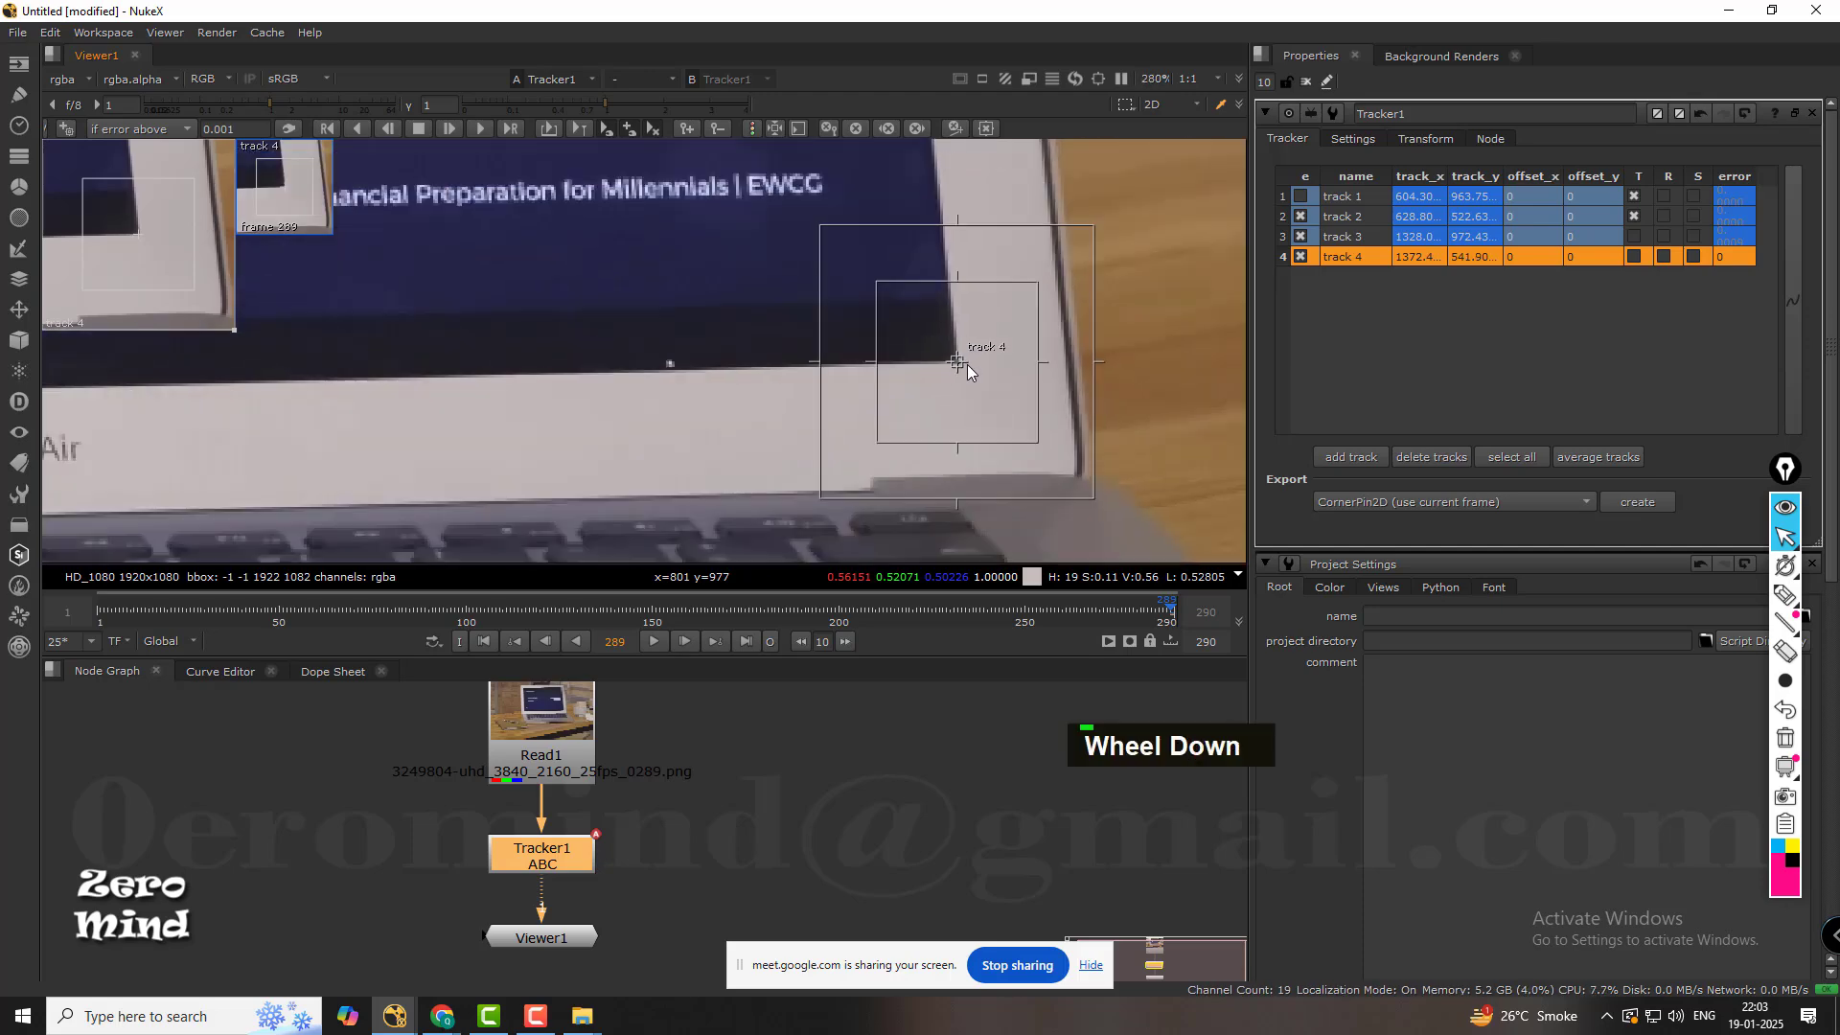
pyautogui.scroll(-3, 968, 364)
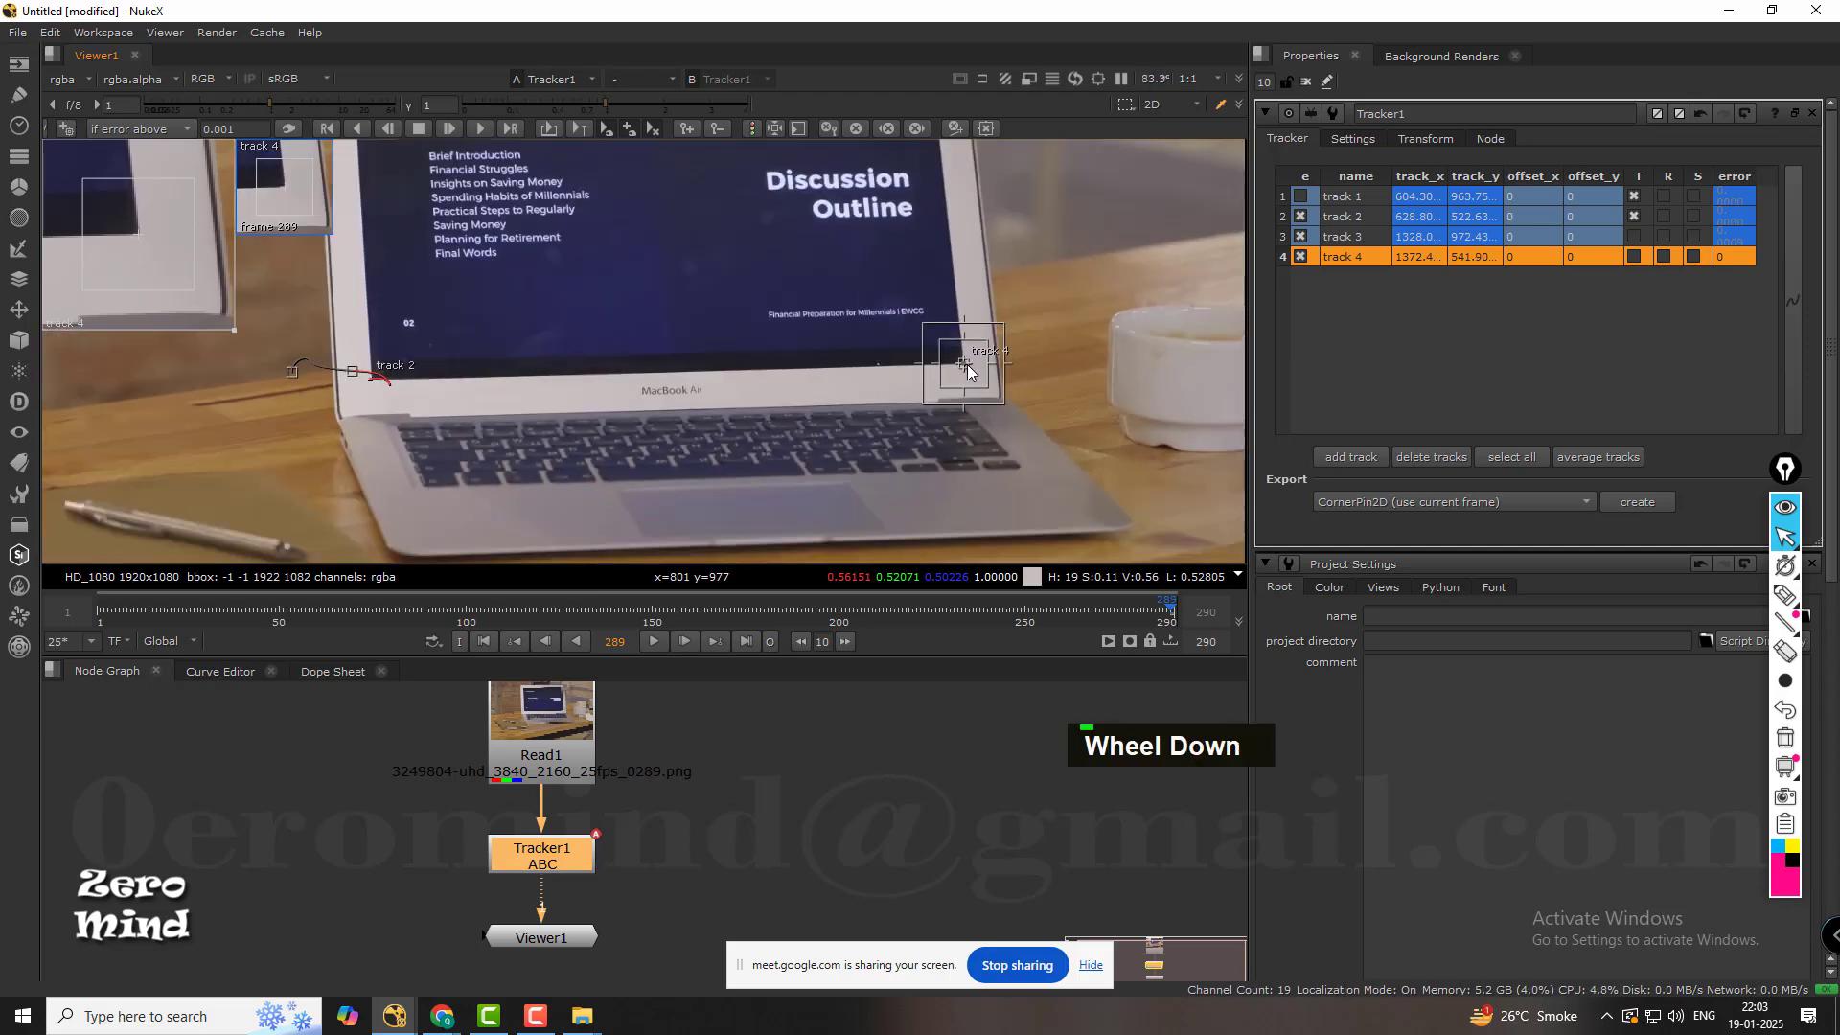
pyautogui.click(356, 128)
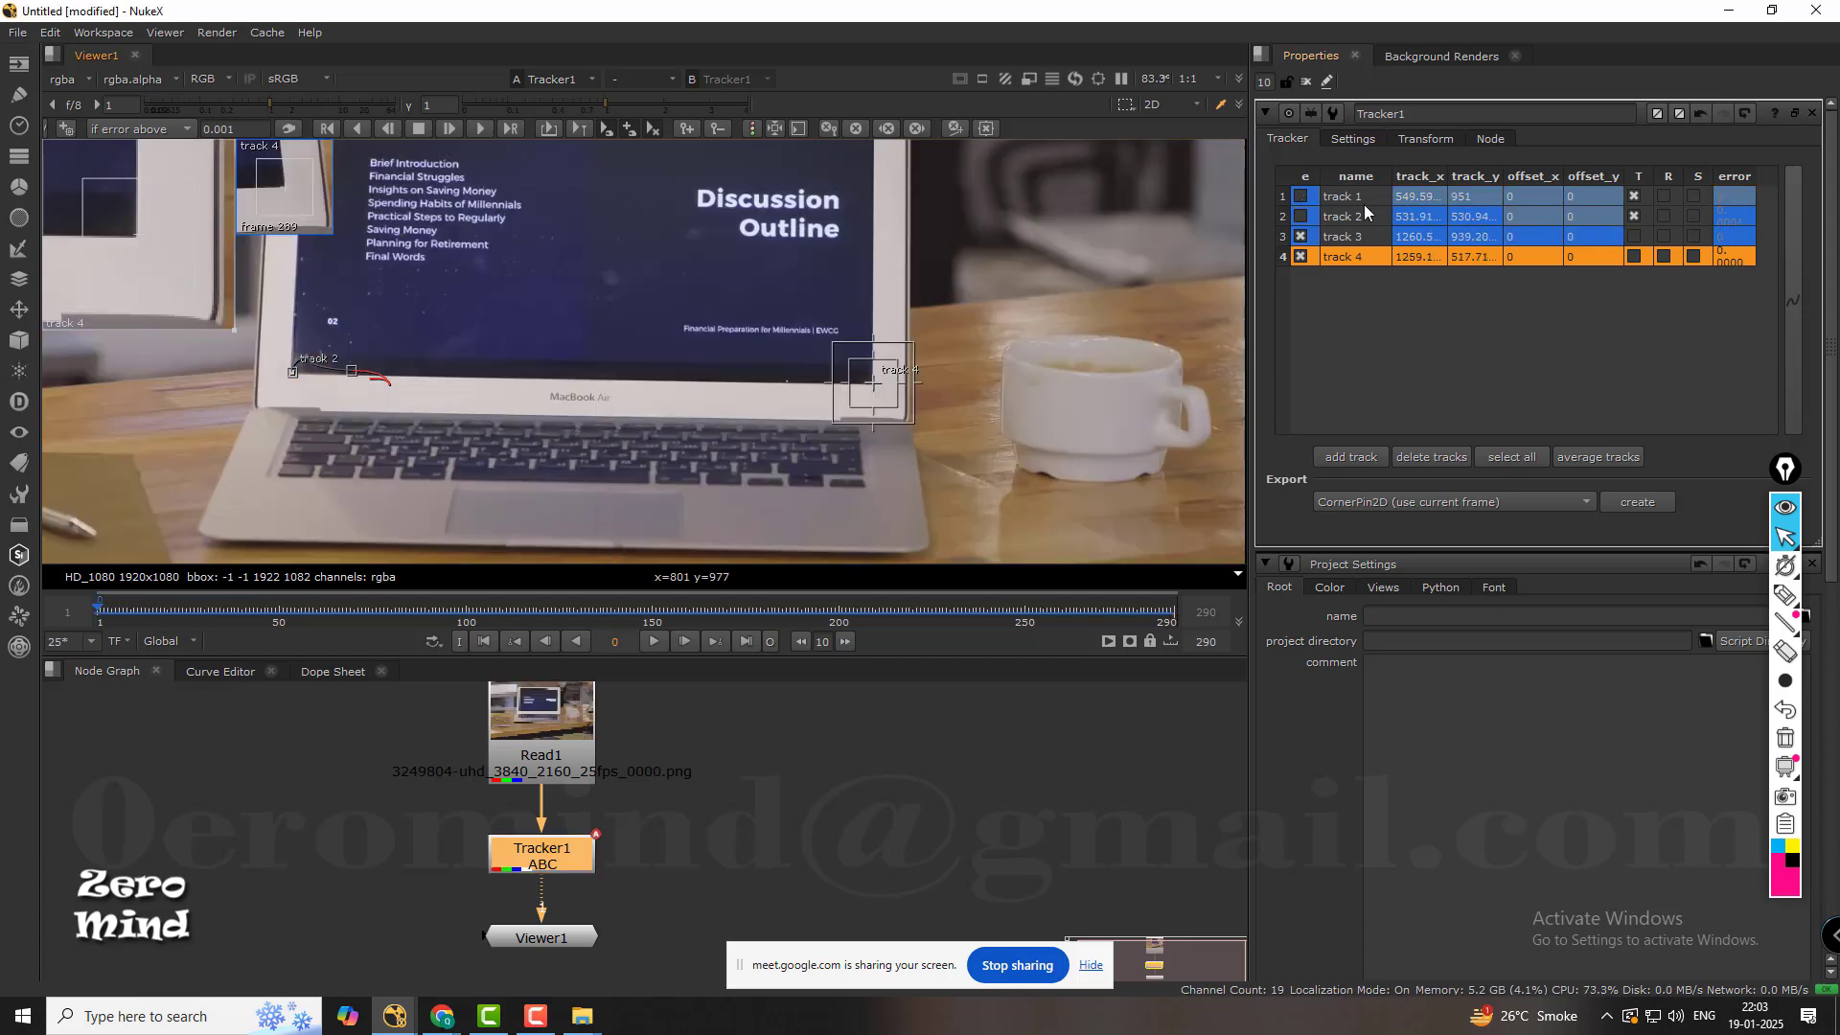
# Enable tracks 2 and 1 again at frame 0.
pyautogui.scroll(-4, 853, 362)
pyautogui.moveTo(844, 267); pyautogui.dragTo(807, 334, button='middle')
pyautogui.click(1300, 216)
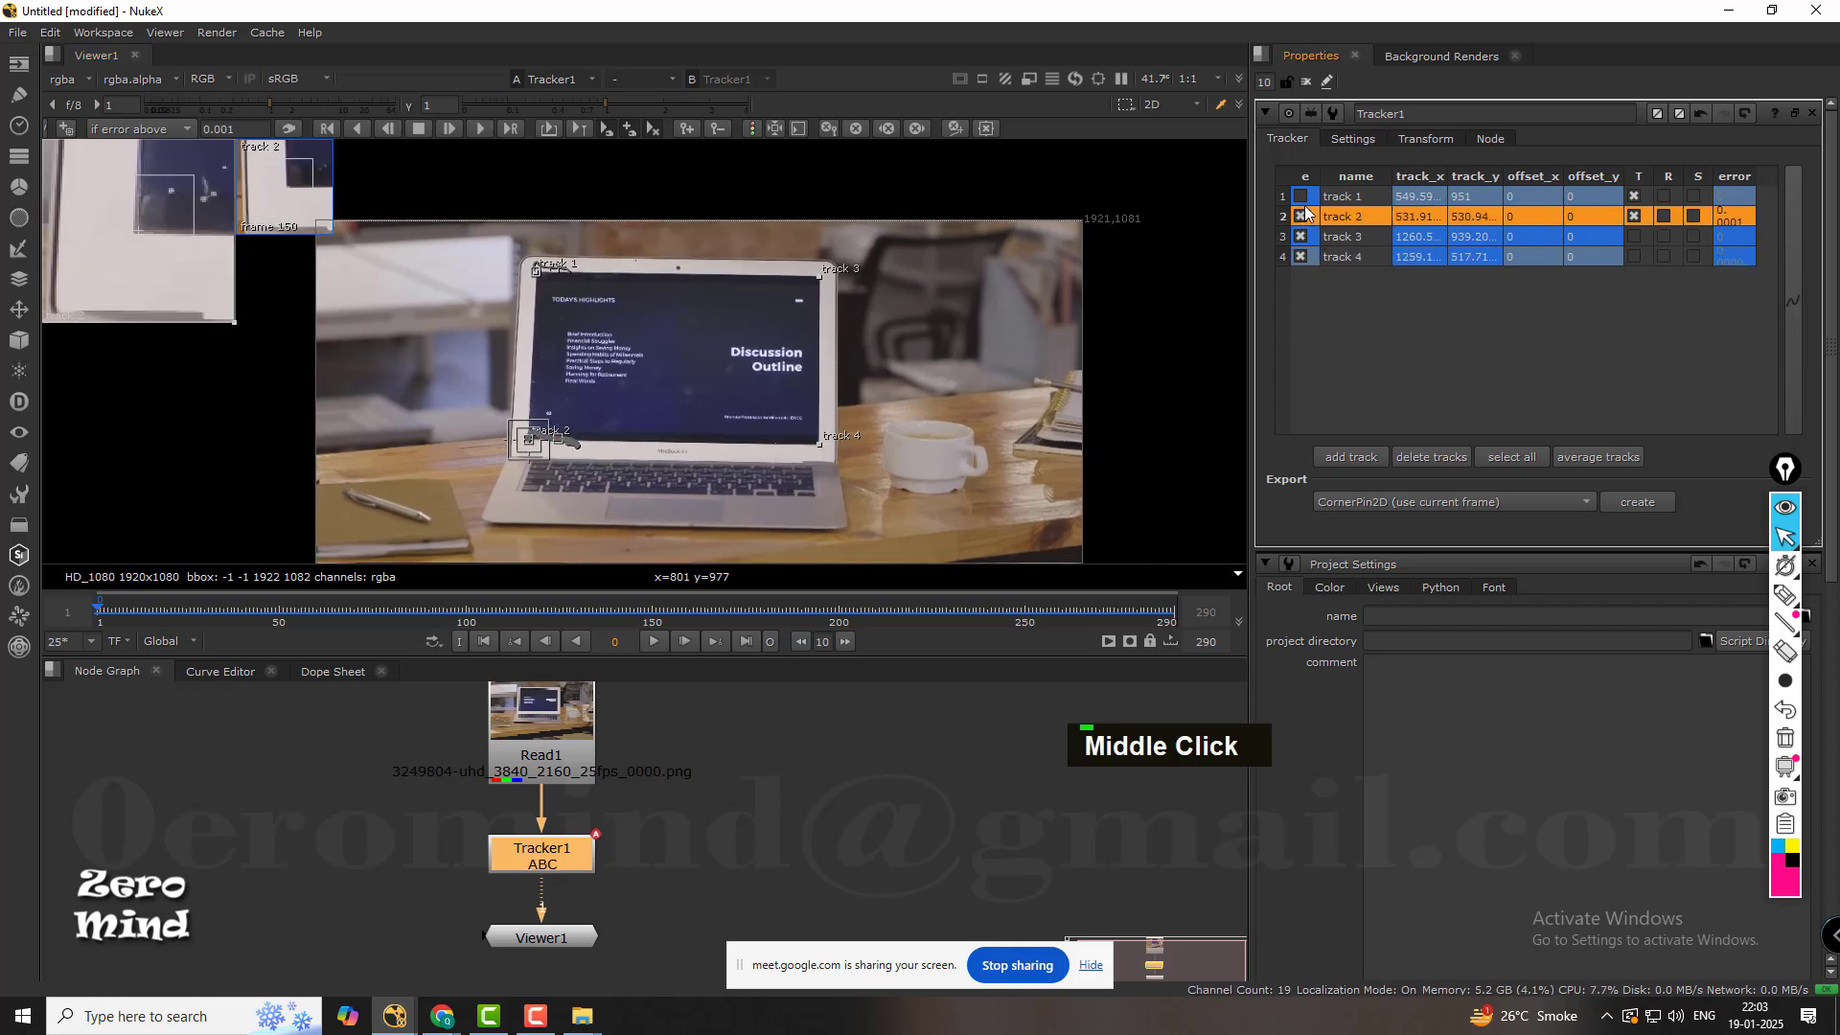
pyautogui.click(1302, 196)
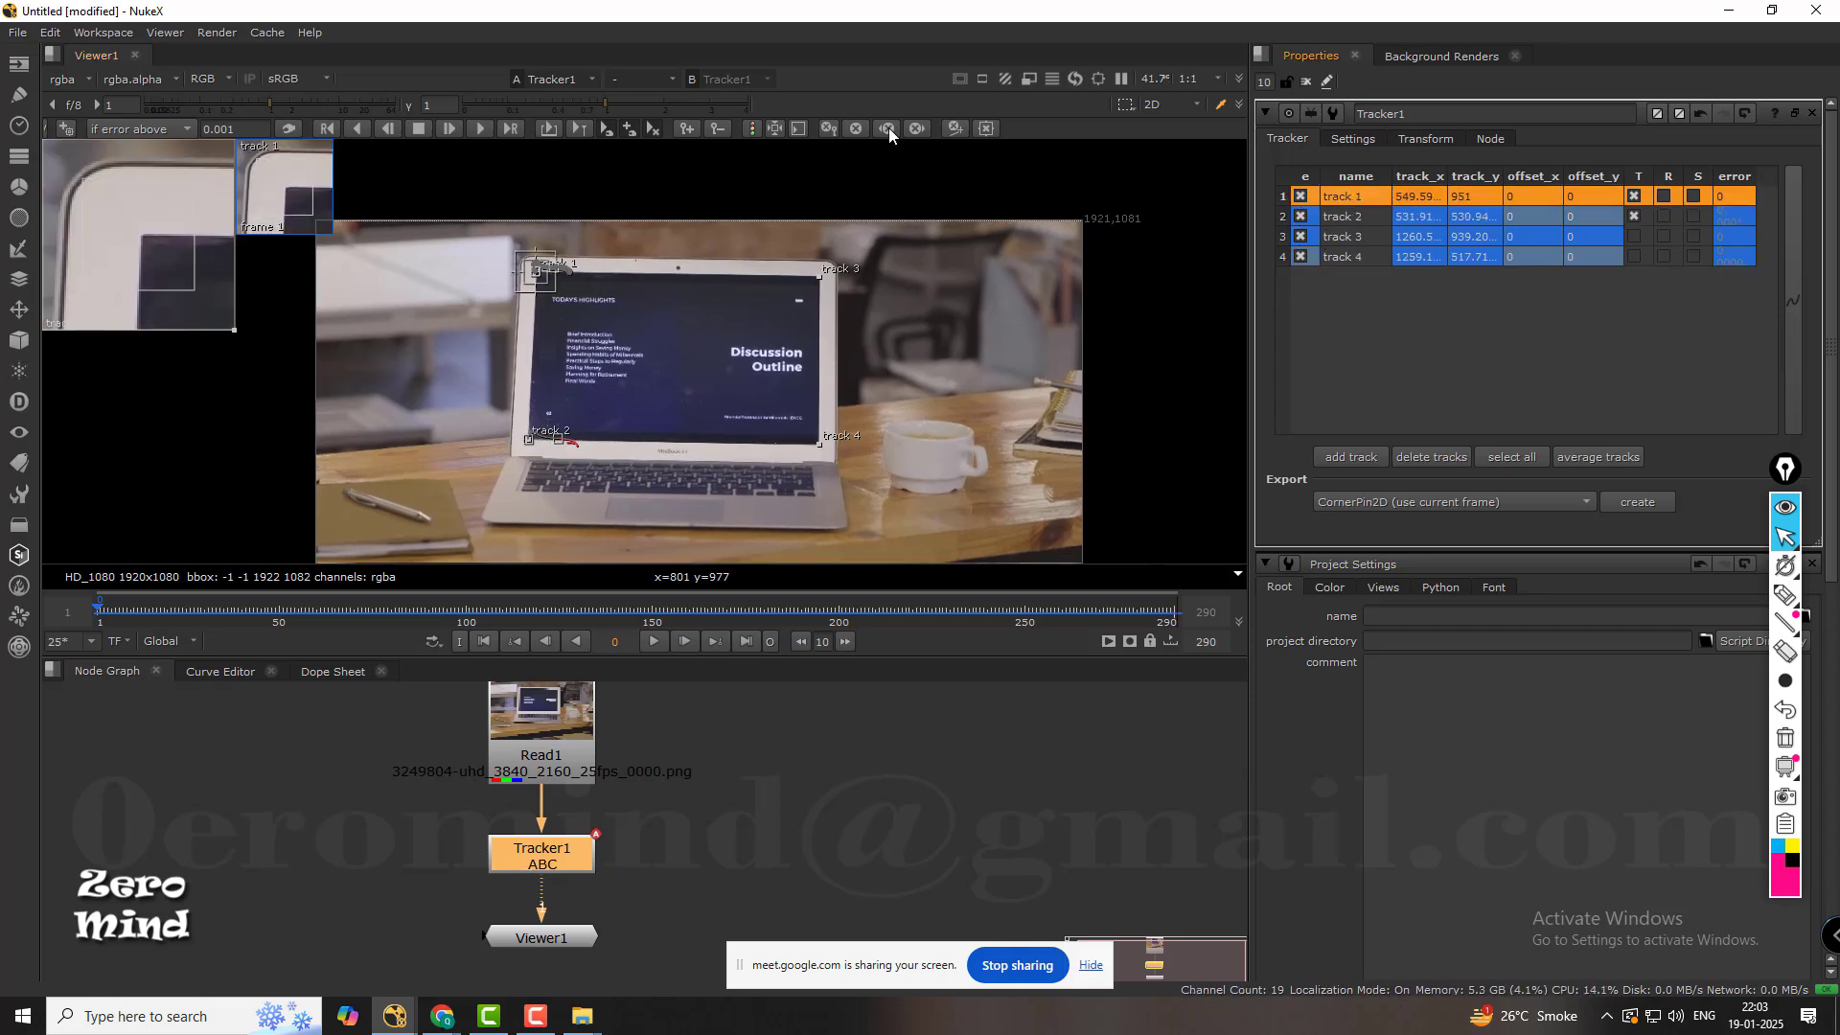
# Retrack track 2 forward from frame 0 and cancel the tracking at frame 81.
pyautogui.scroll(5, 565, 458)
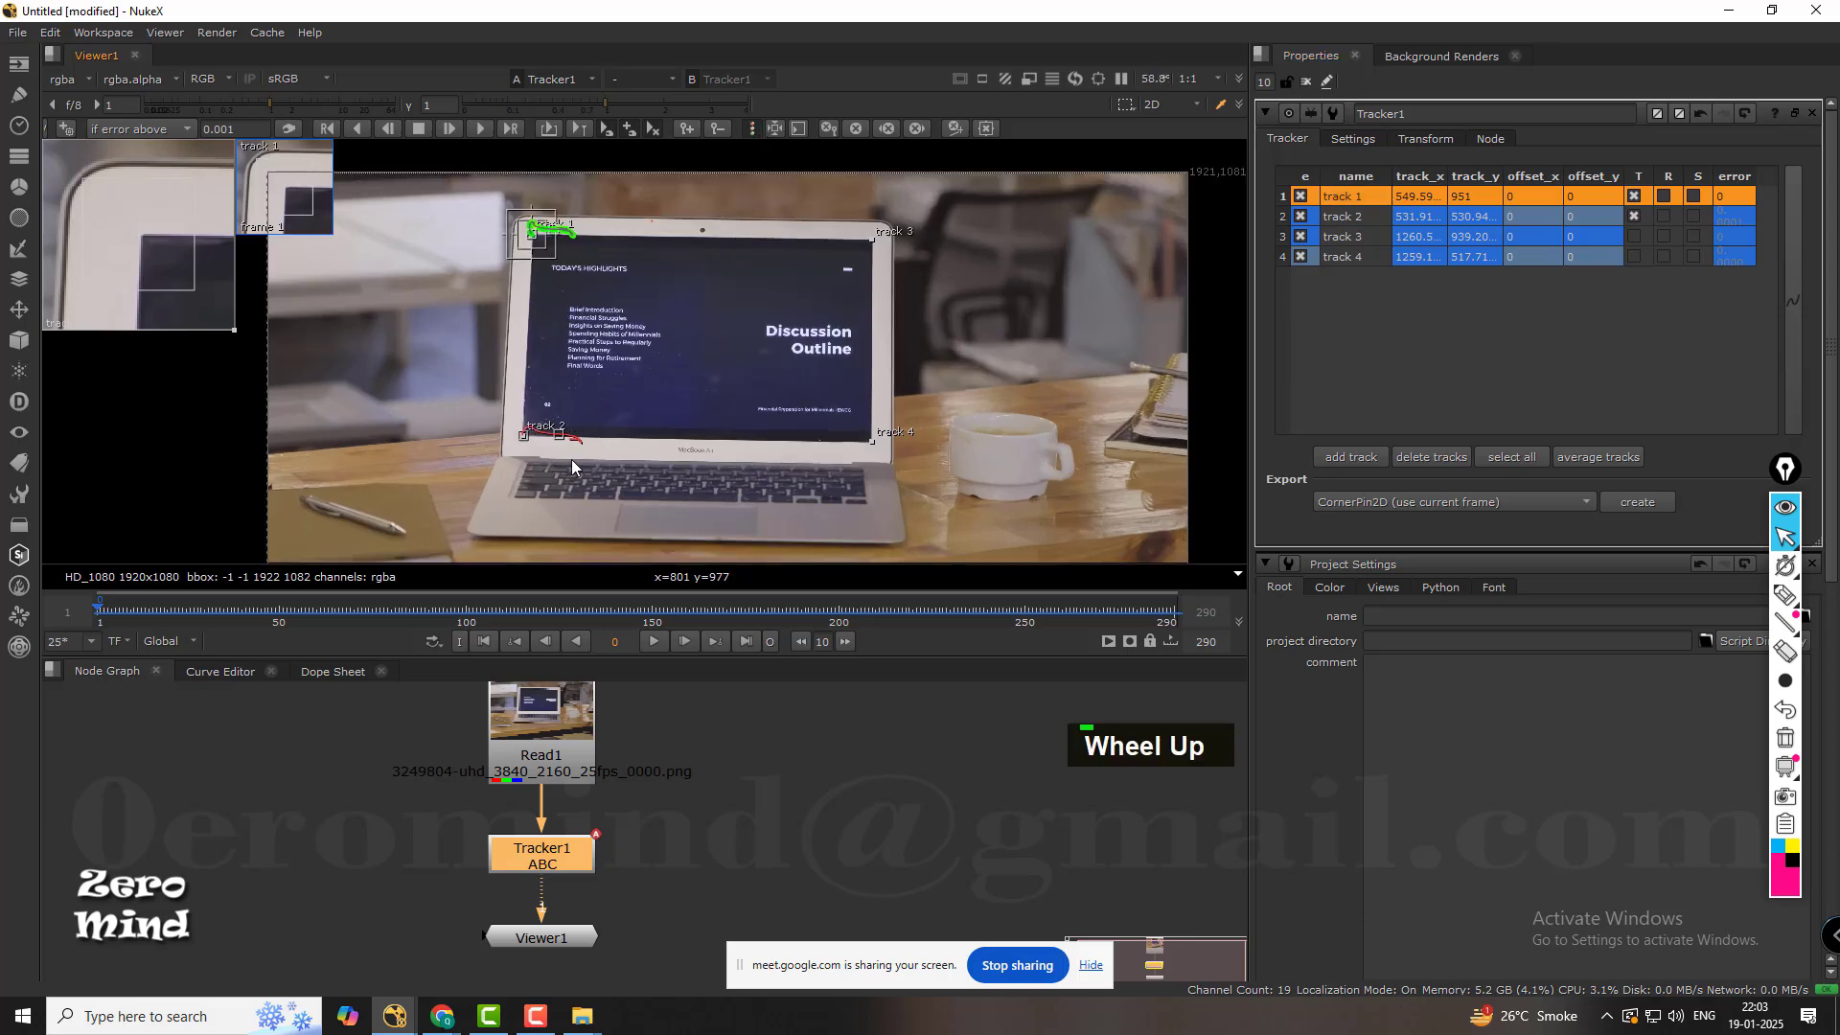
pyautogui.click(1342, 216)
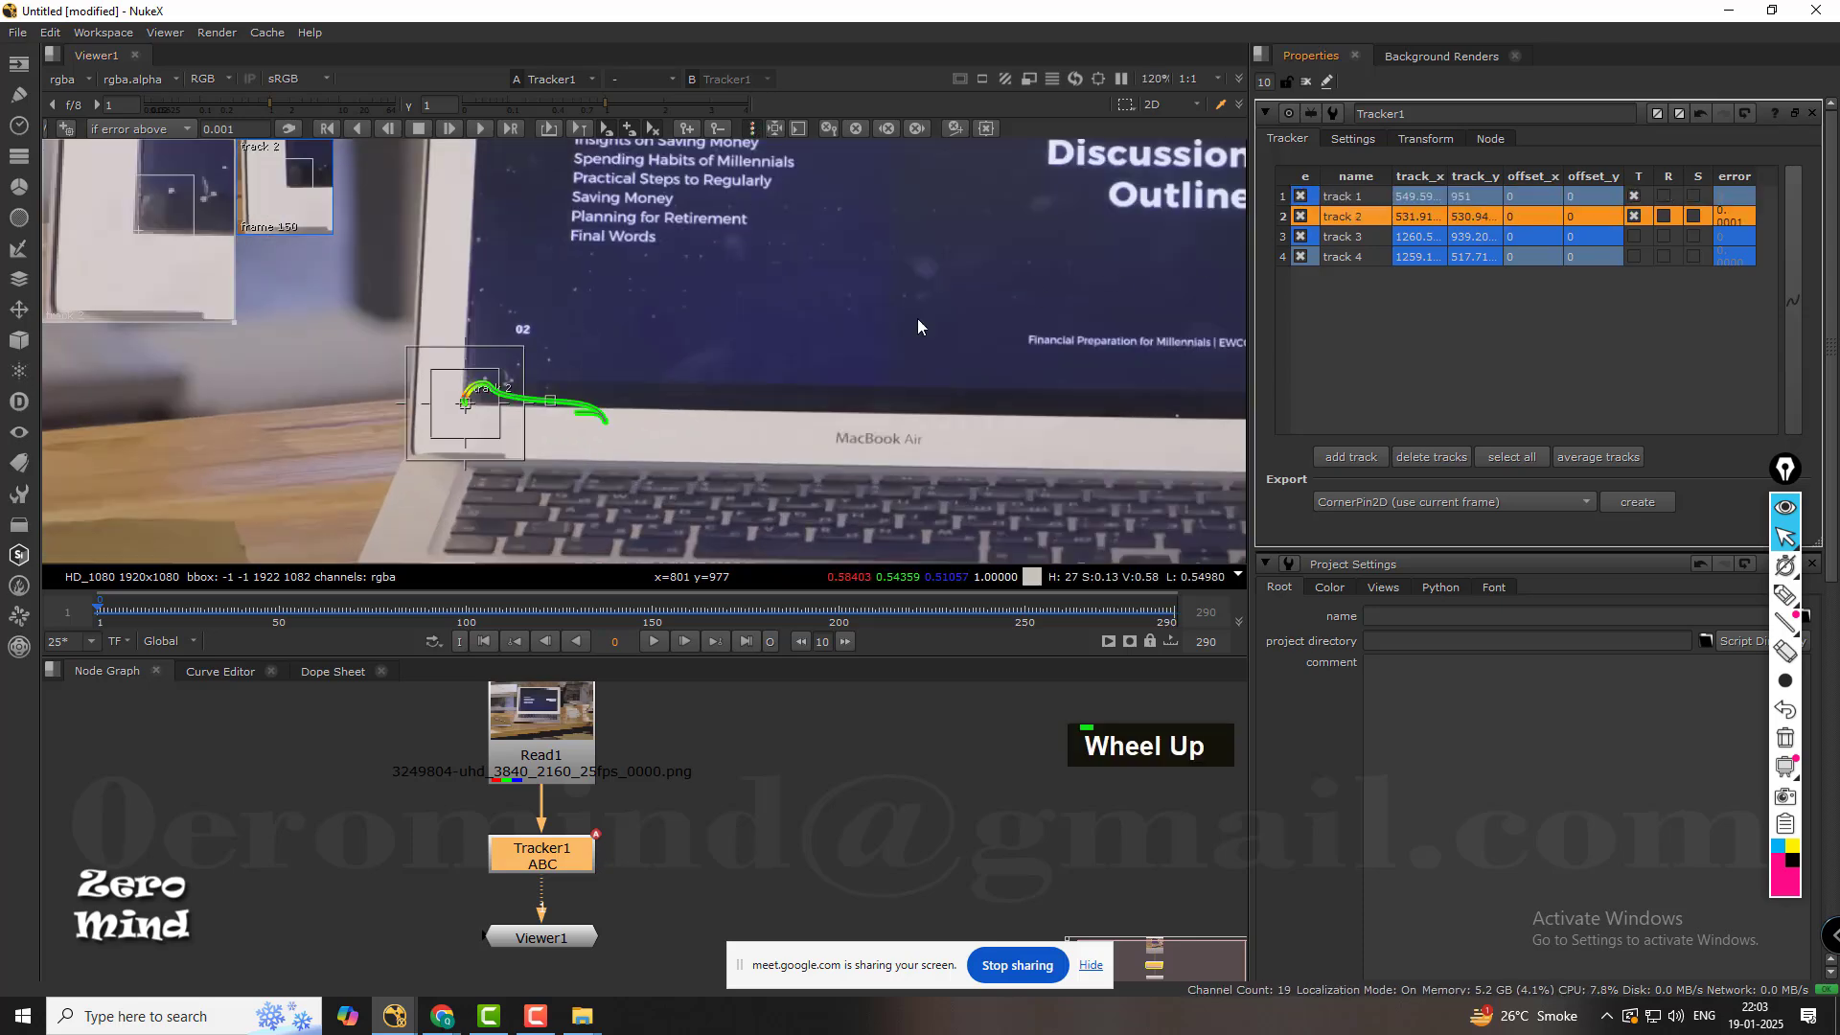
pyautogui.scroll(2, 434, 411)
pyautogui.scroll(7, 434, 410)
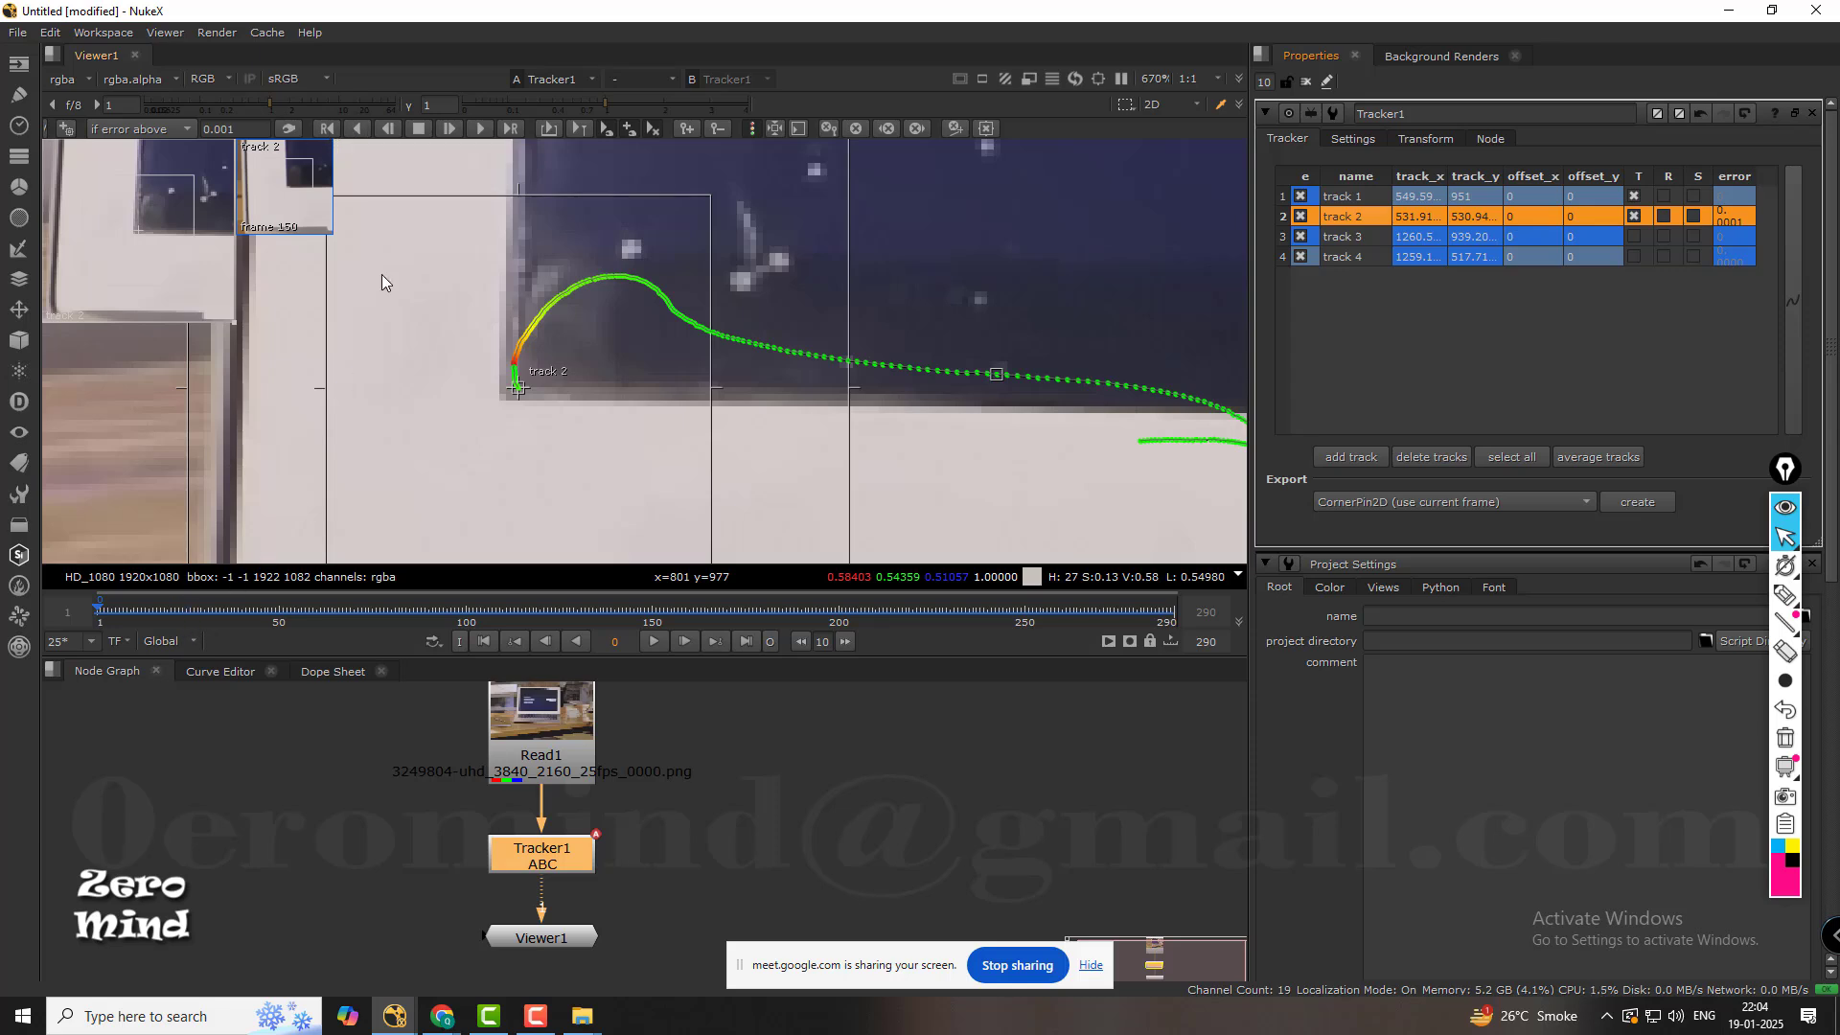
pyautogui.click(479, 128)
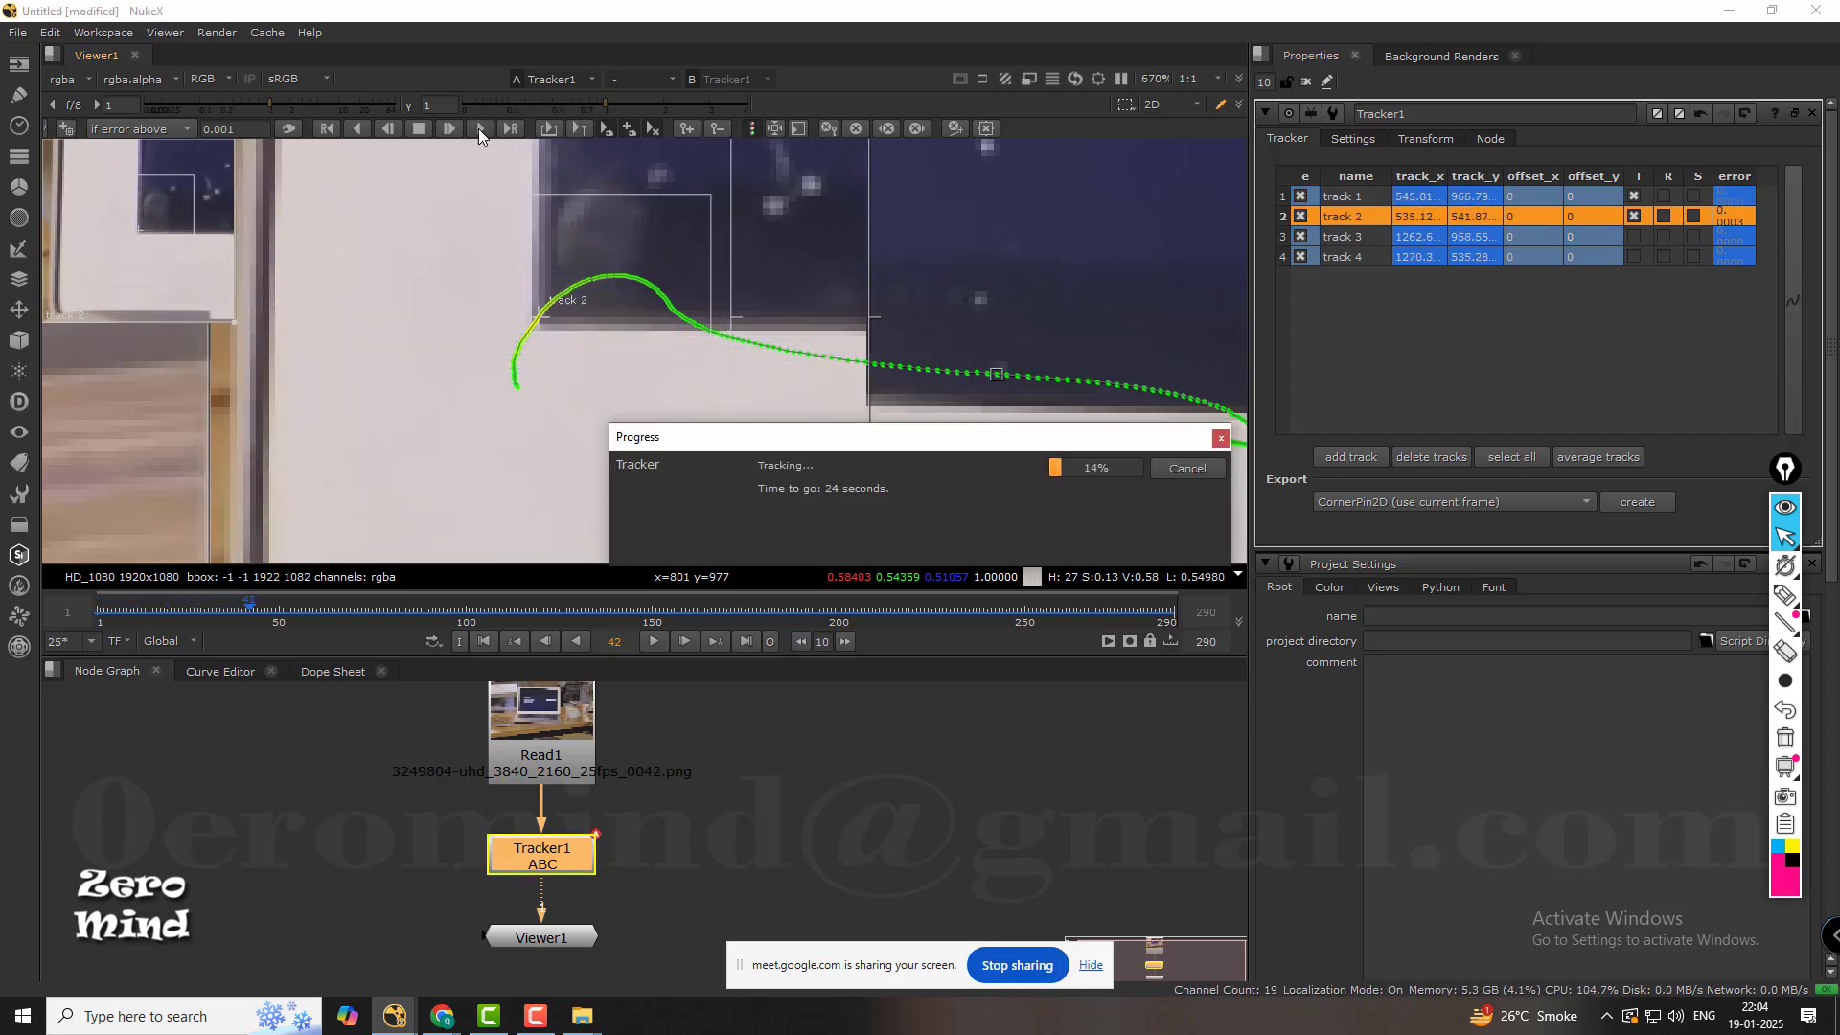
pyautogui.click(480, 128)
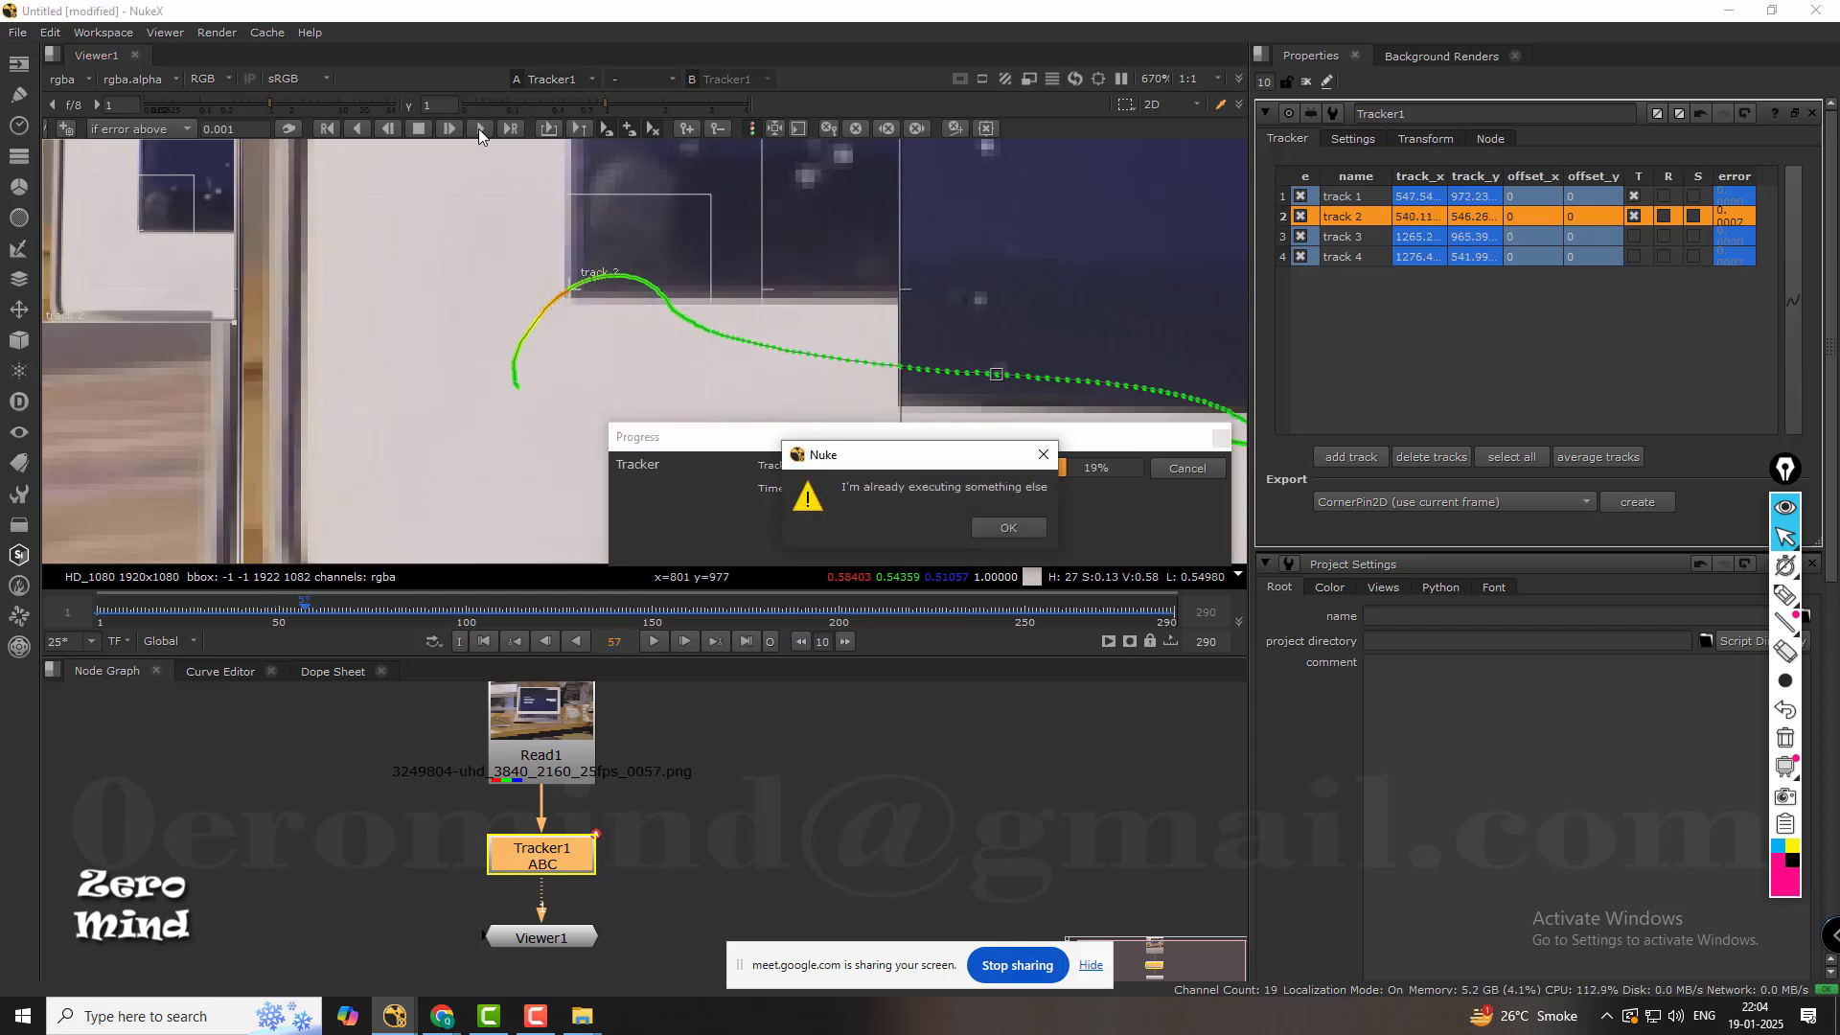
pyautogui.click(988, 527)
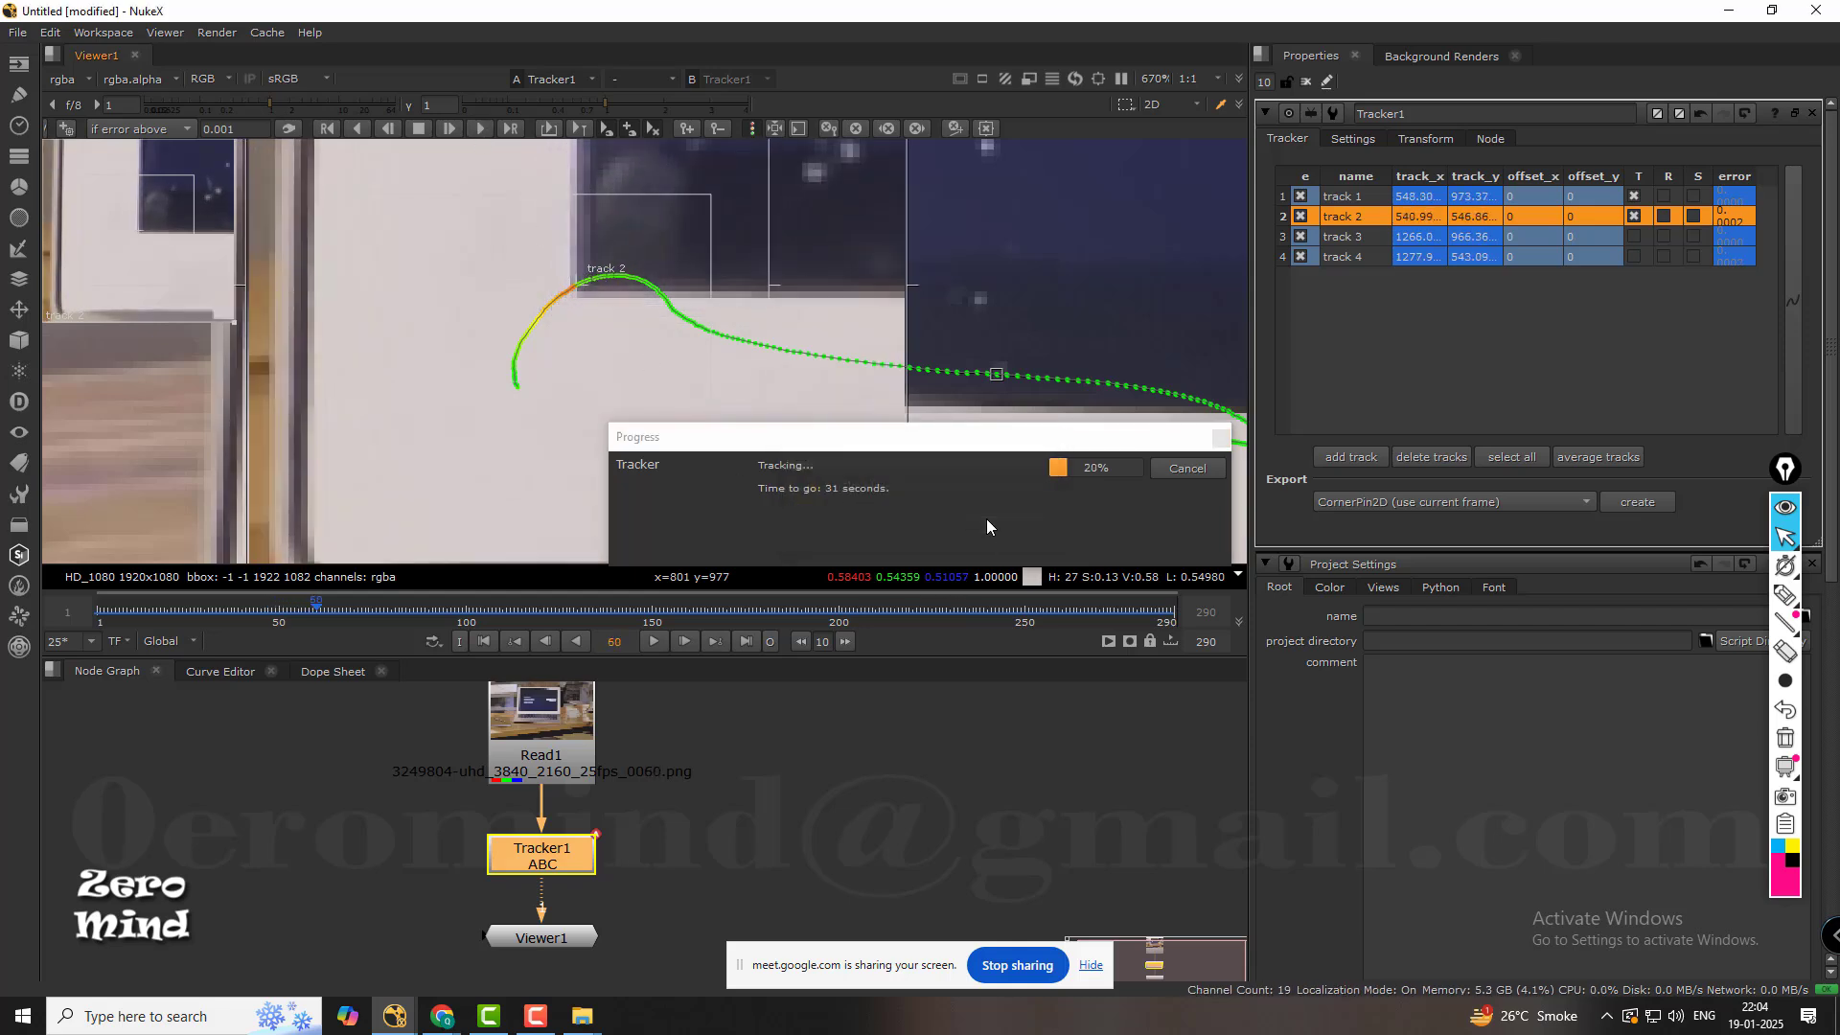
pyautogui.click(1175, 468)
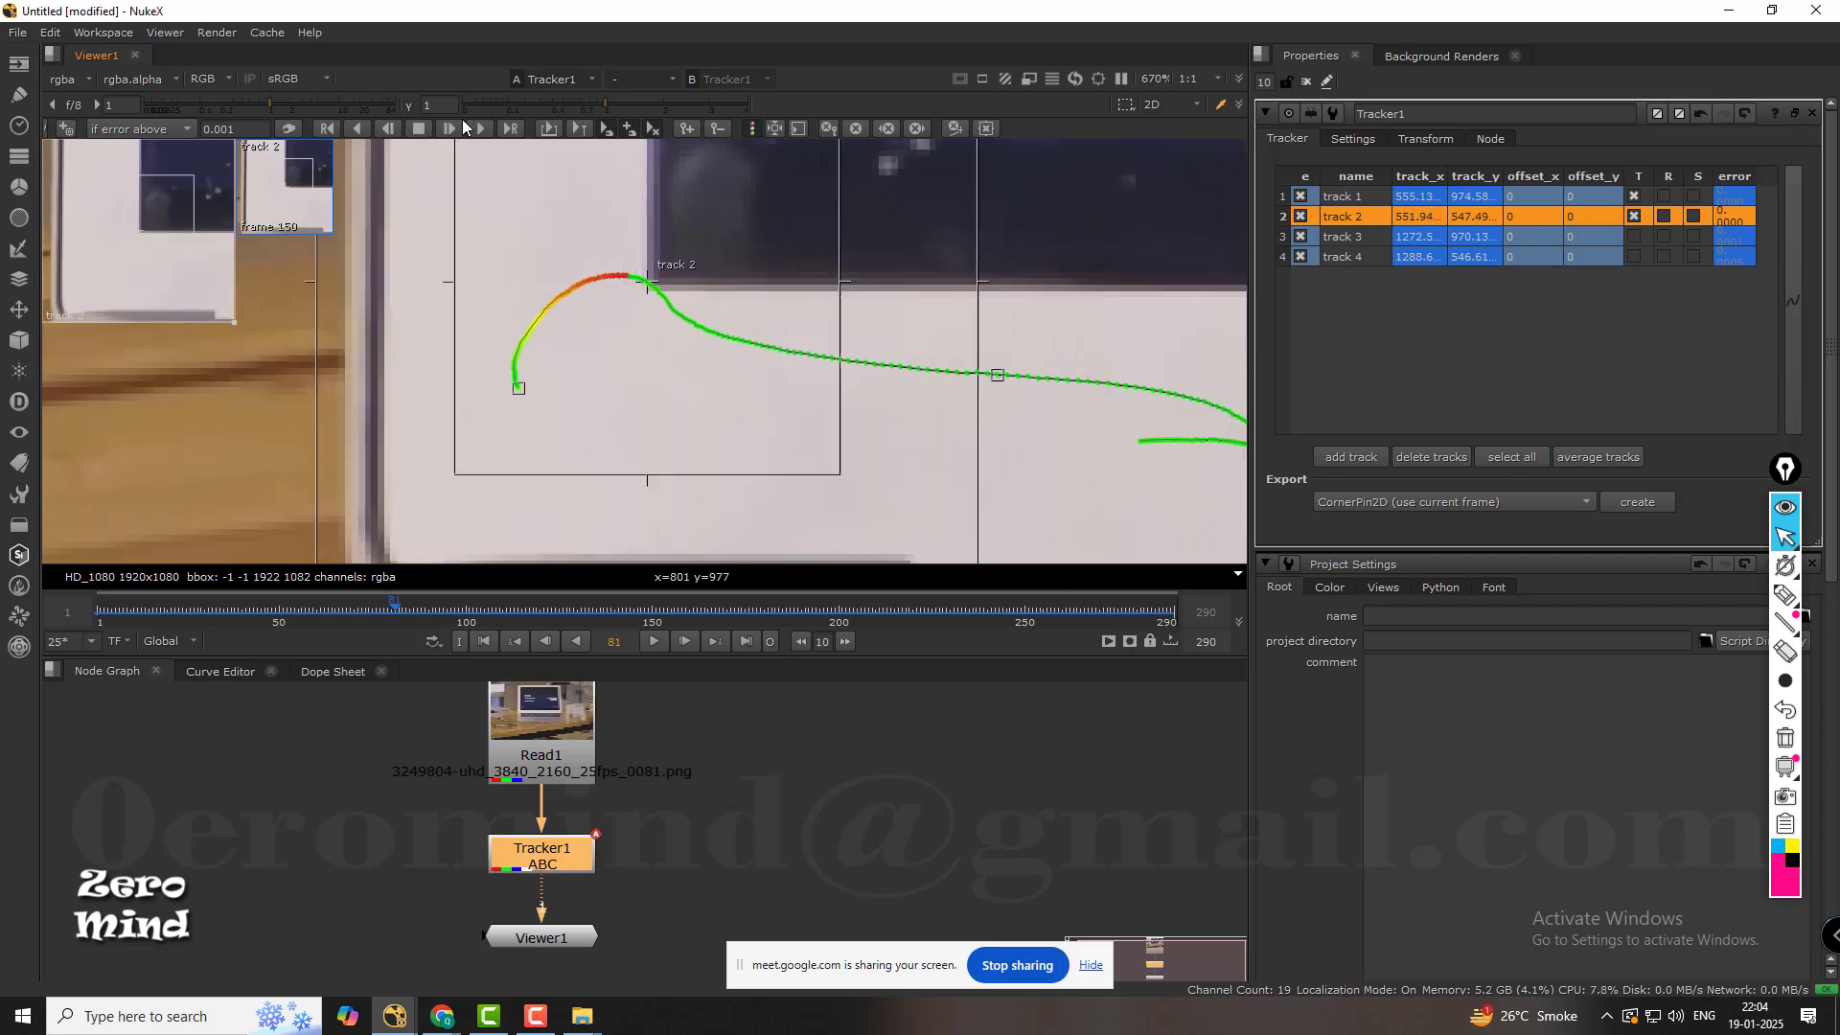
# Retrack track 2 backward from frame 81 to the start, and once more from frame 32 to the start.
pyautogui.click(360, 128)
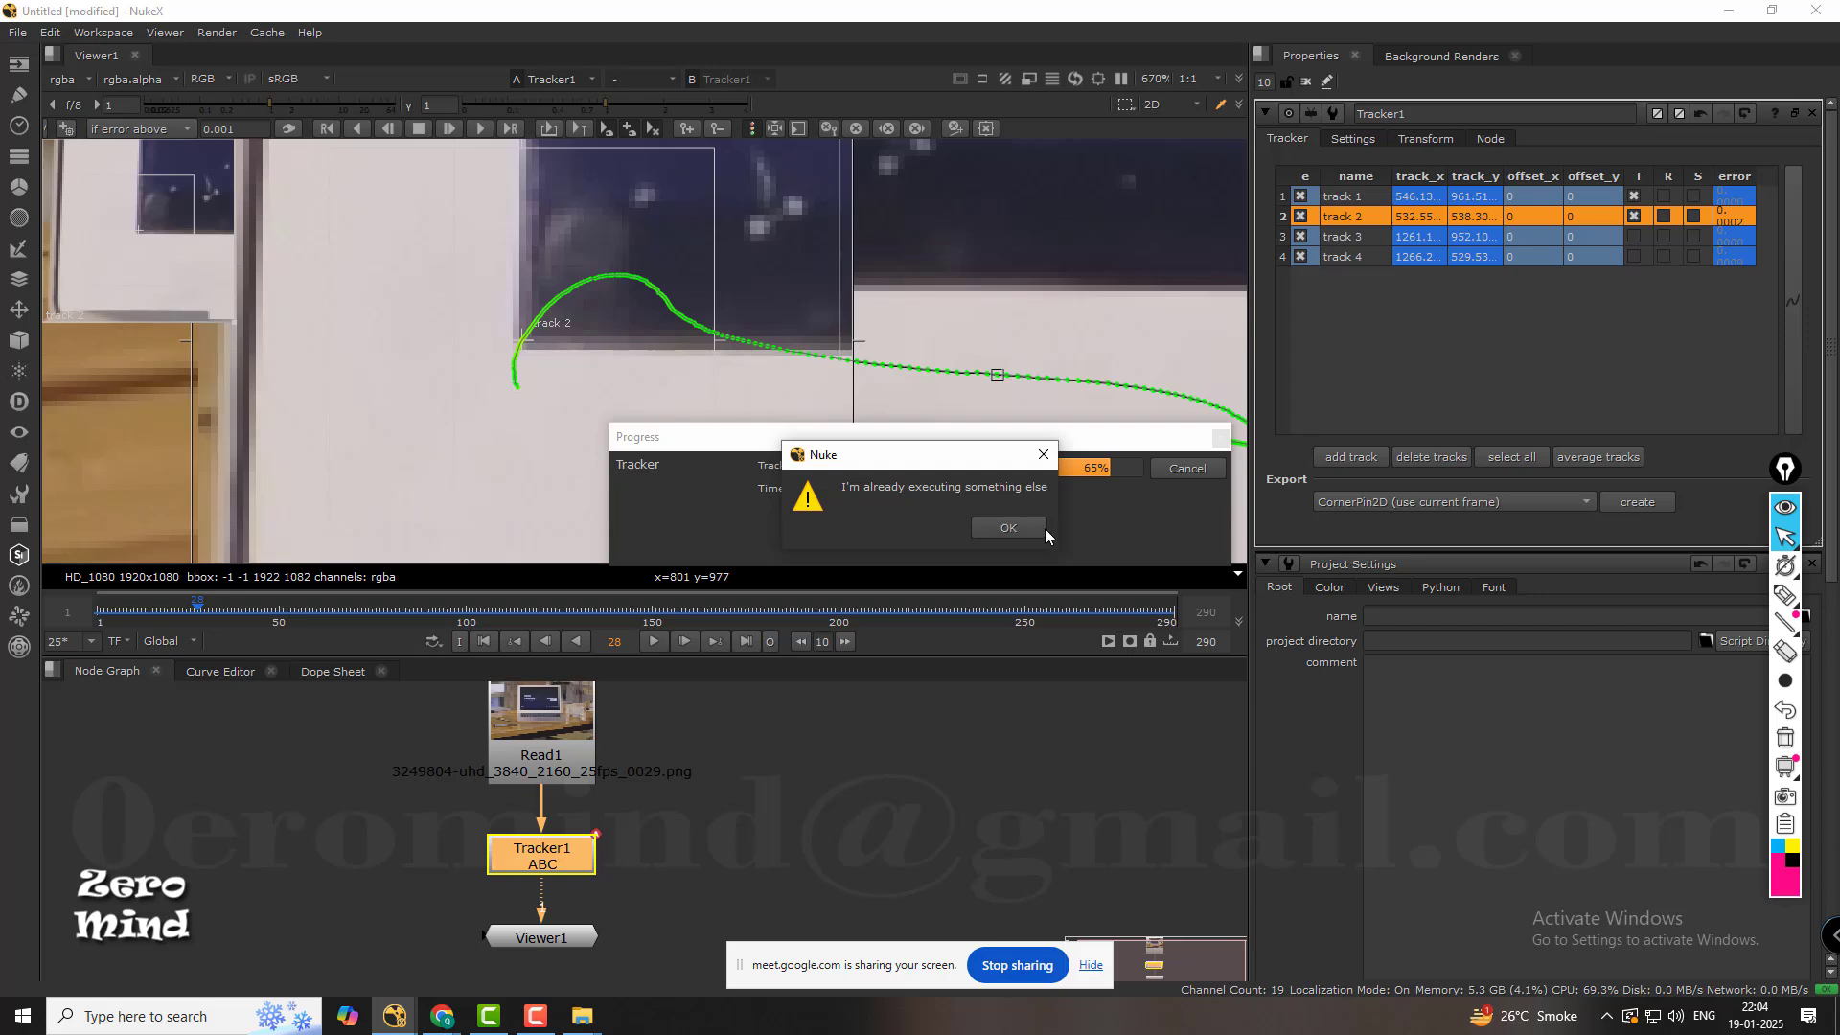
pyautogui.click(1043, 529)
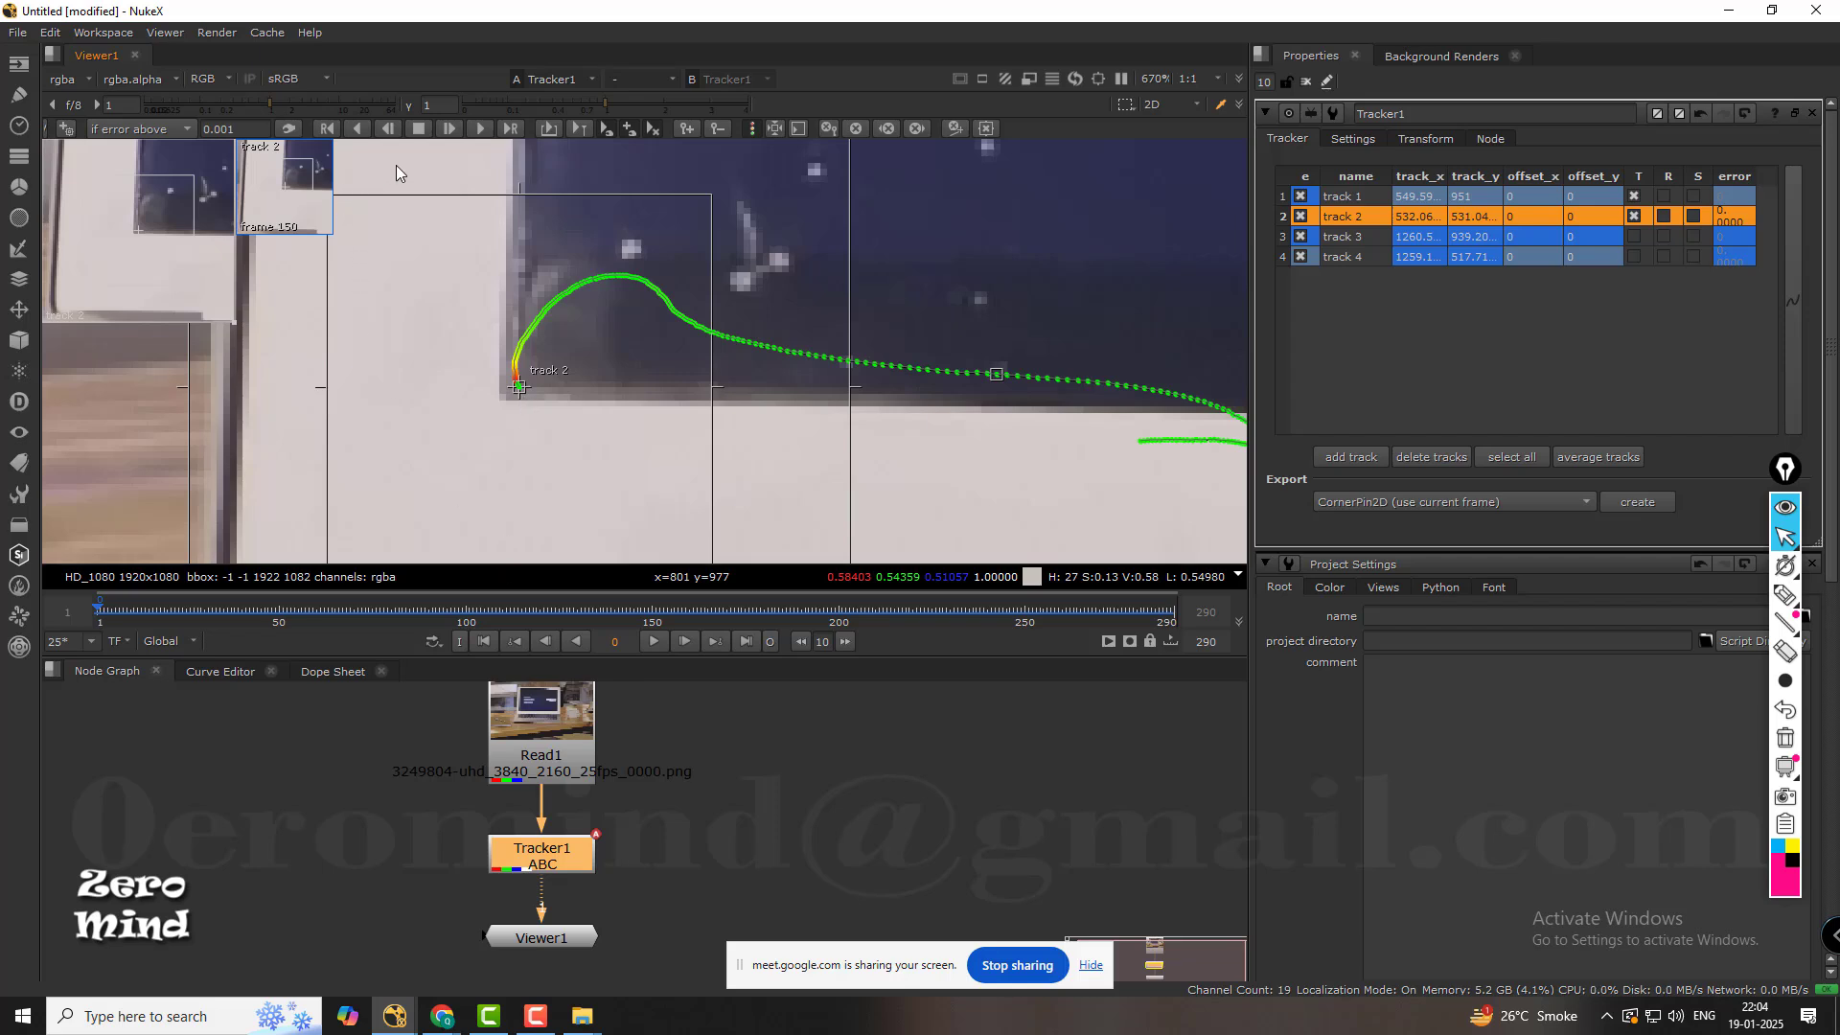
pyautogui.moveTo(237, 609); pyautogui.dragTo(213, 613)
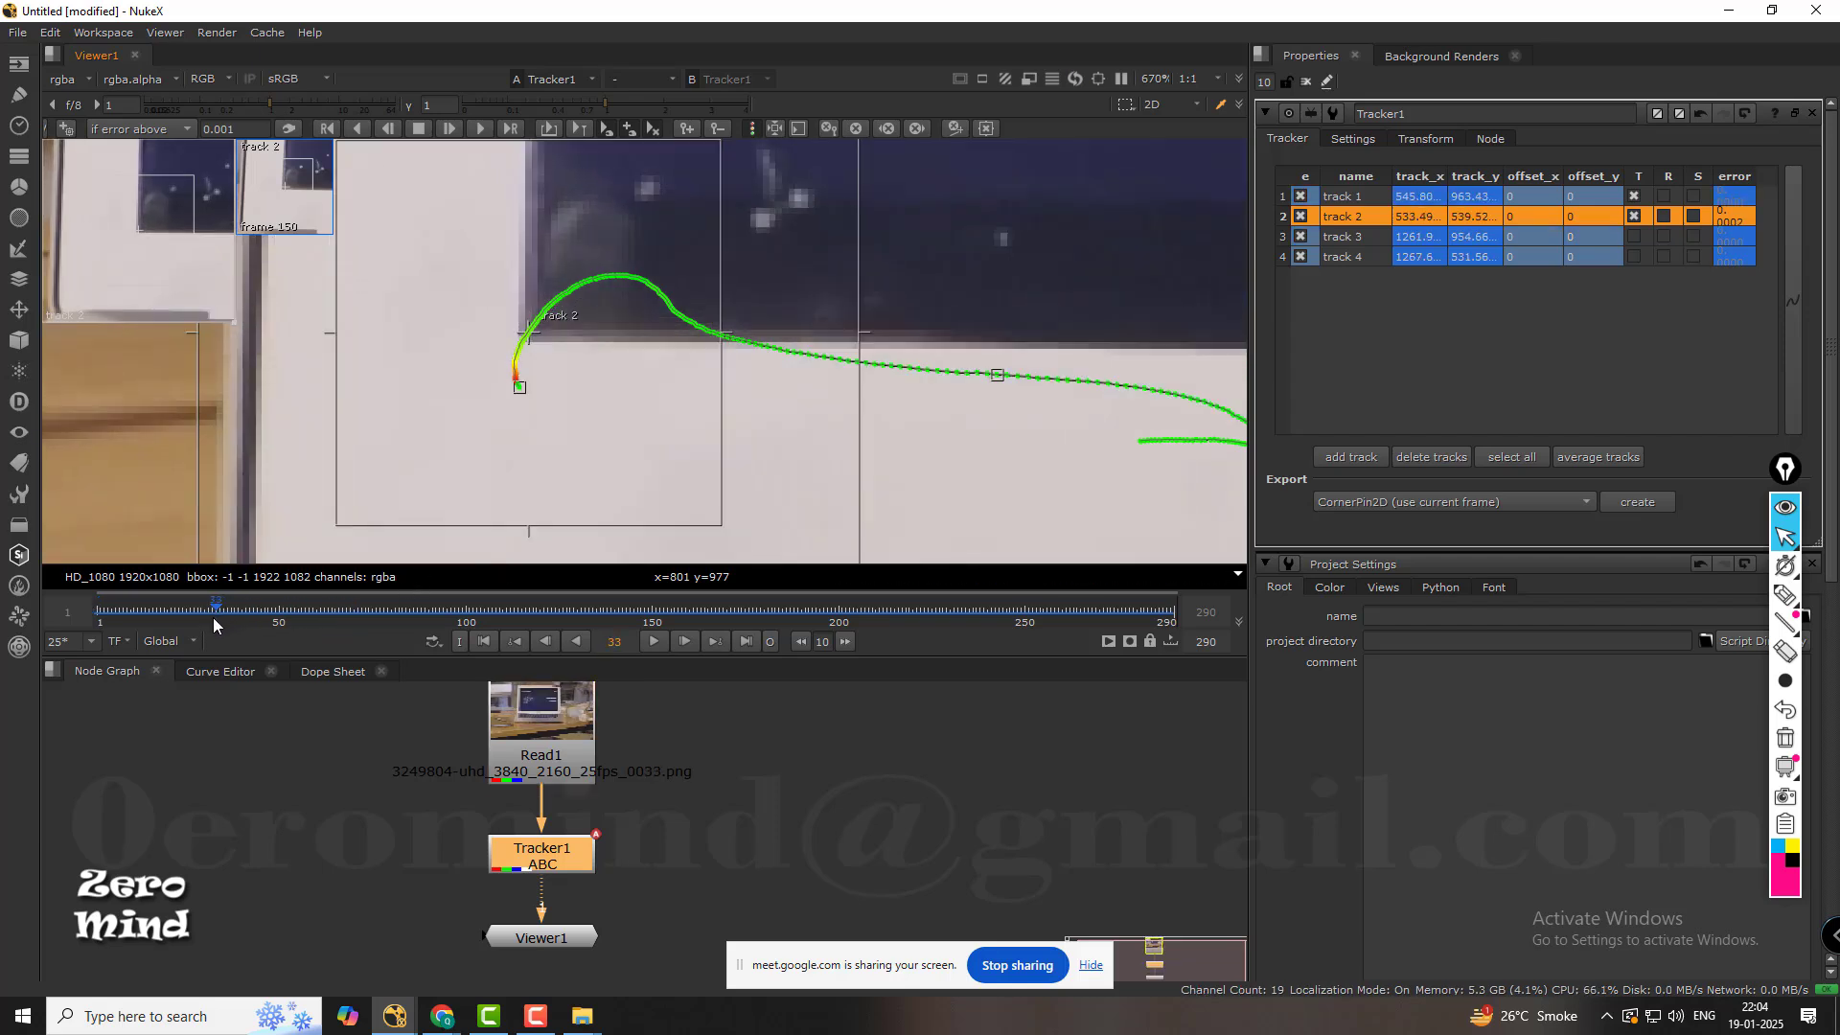
pyautogui.click(358, 129)
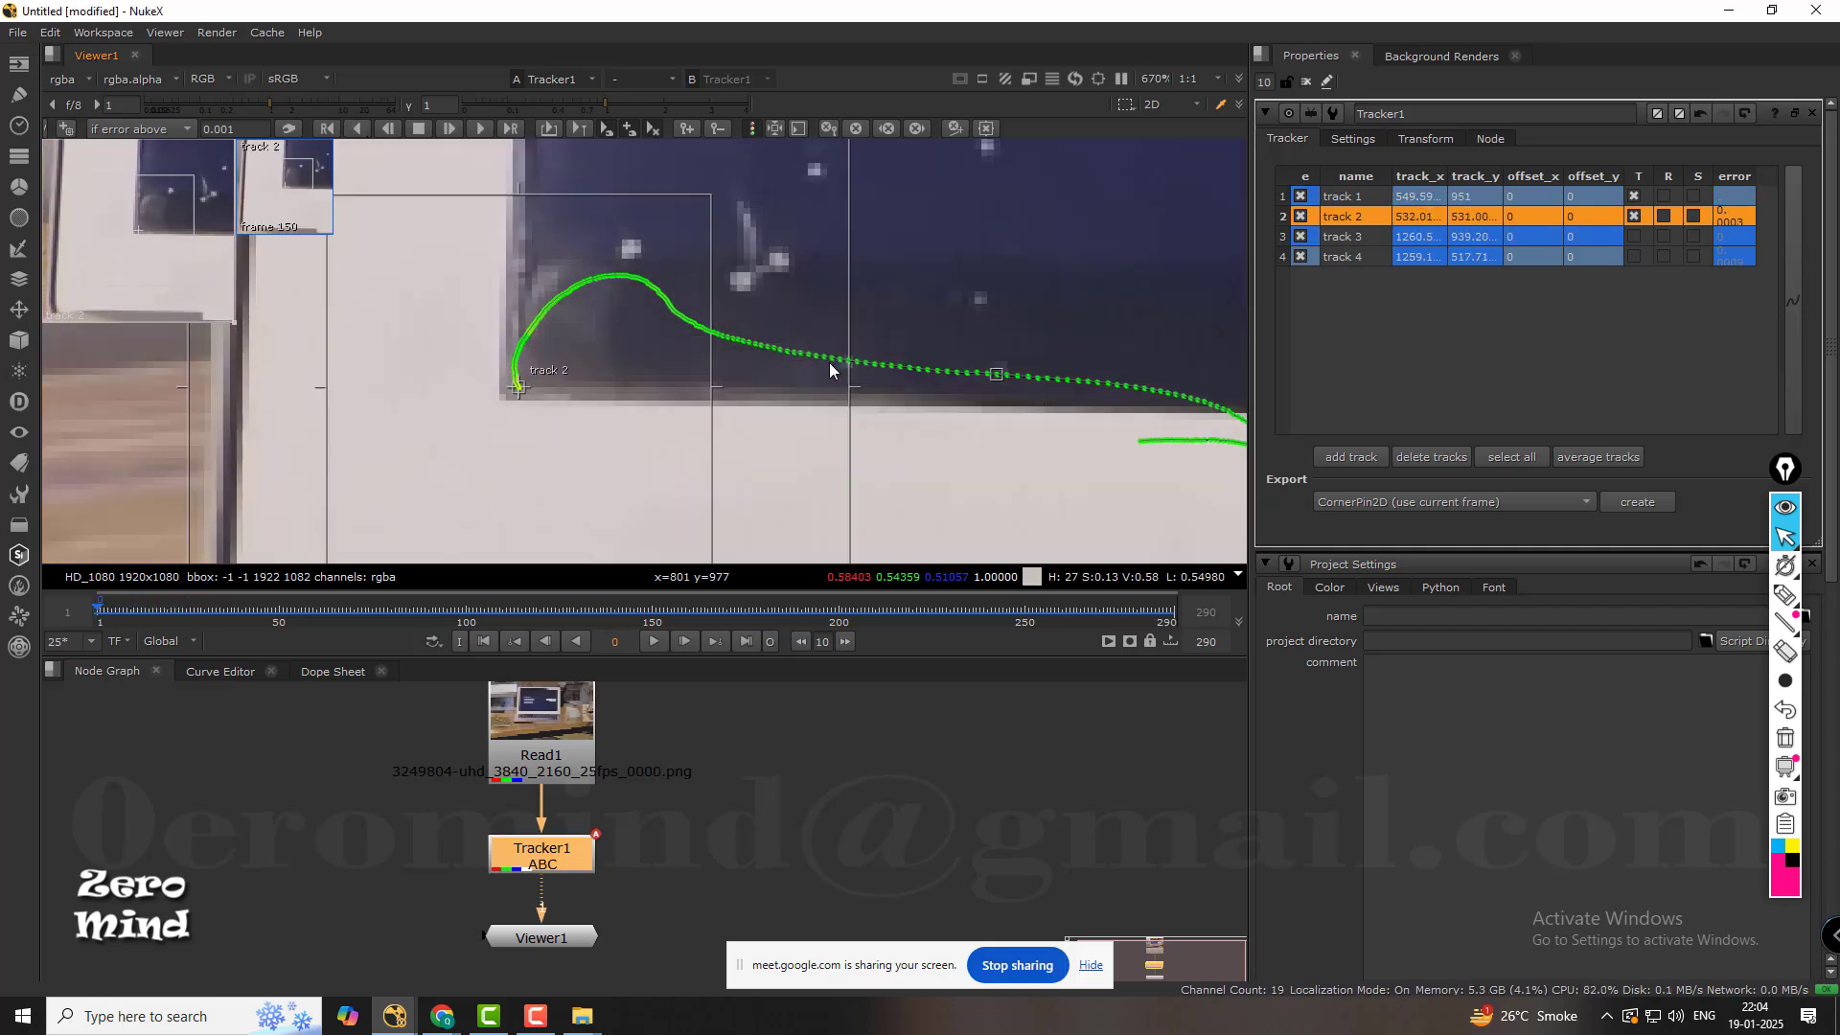
# Turn on the T (translate) option for track 3.
pyautogui.moveTo(830, 362); pyautogui.dragTo(531, 251, button='middle')
pyautogui.scroll(-4, 746, 341)
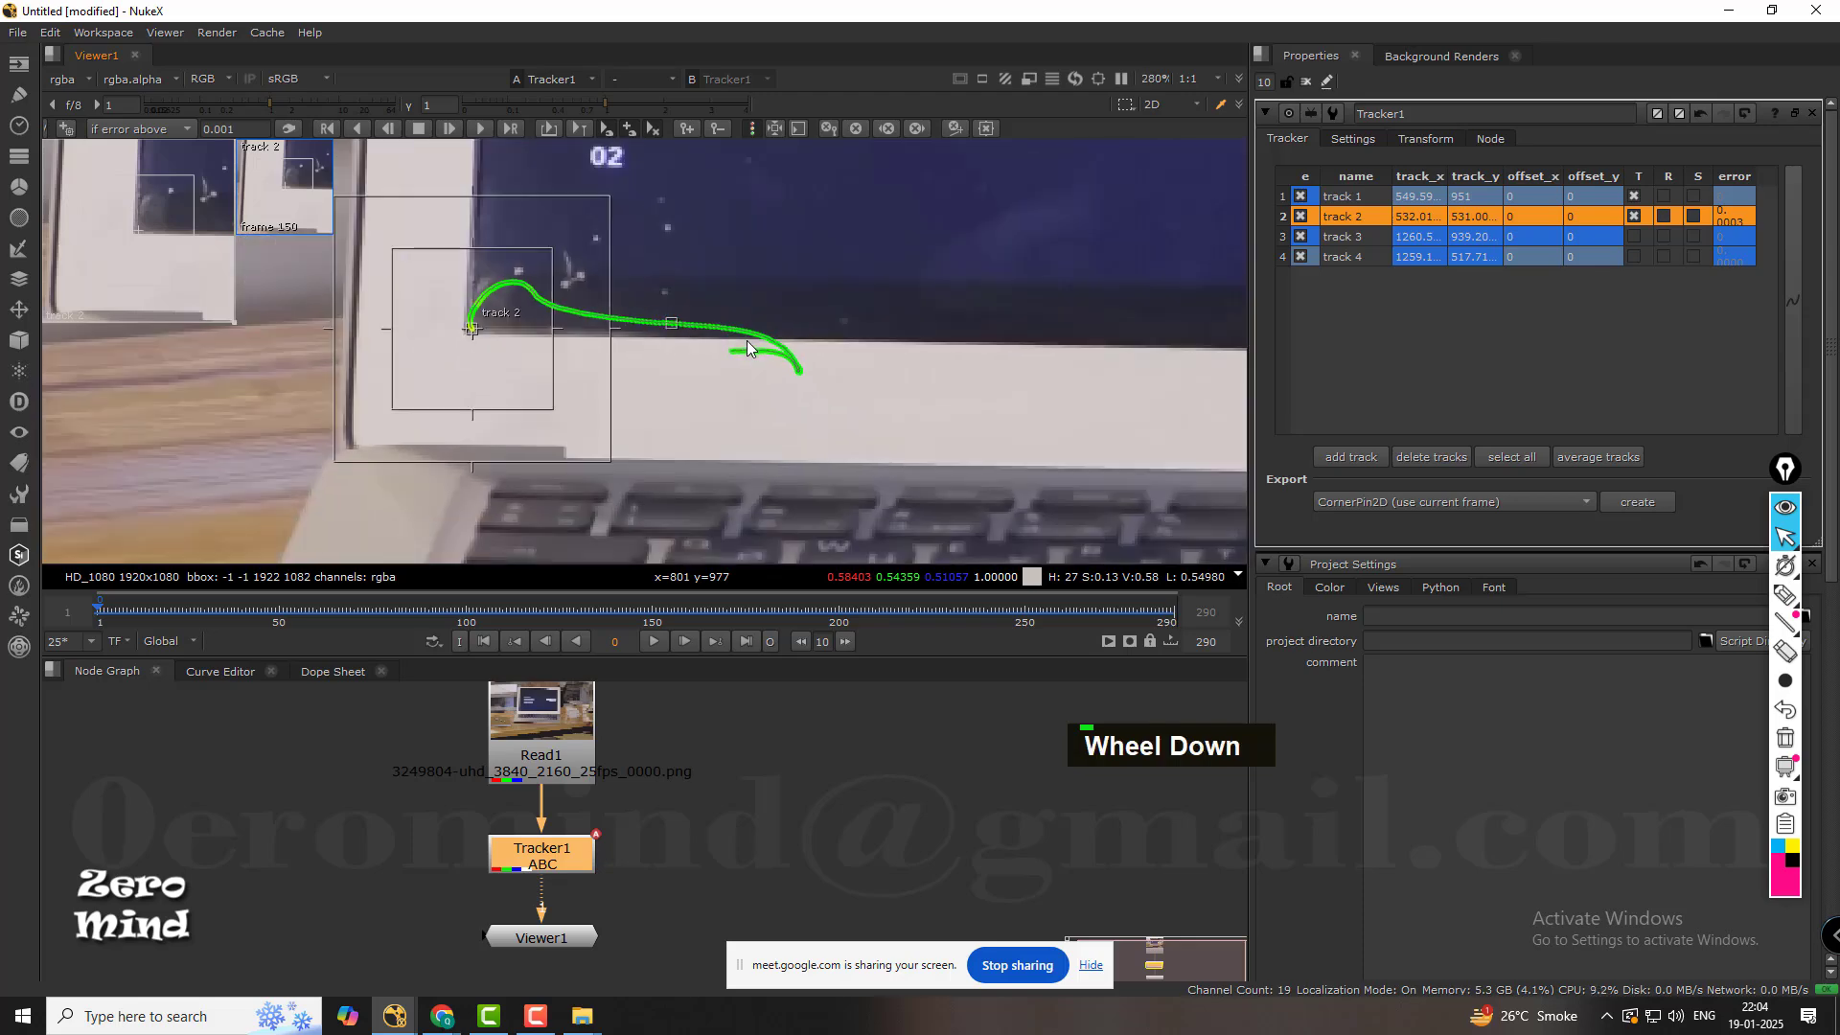
pyautogui.moveTo(879, 270); pyautogui.dragTo(550, 345, button='middle')
pyautogui.scroll(-2, 985, 319)
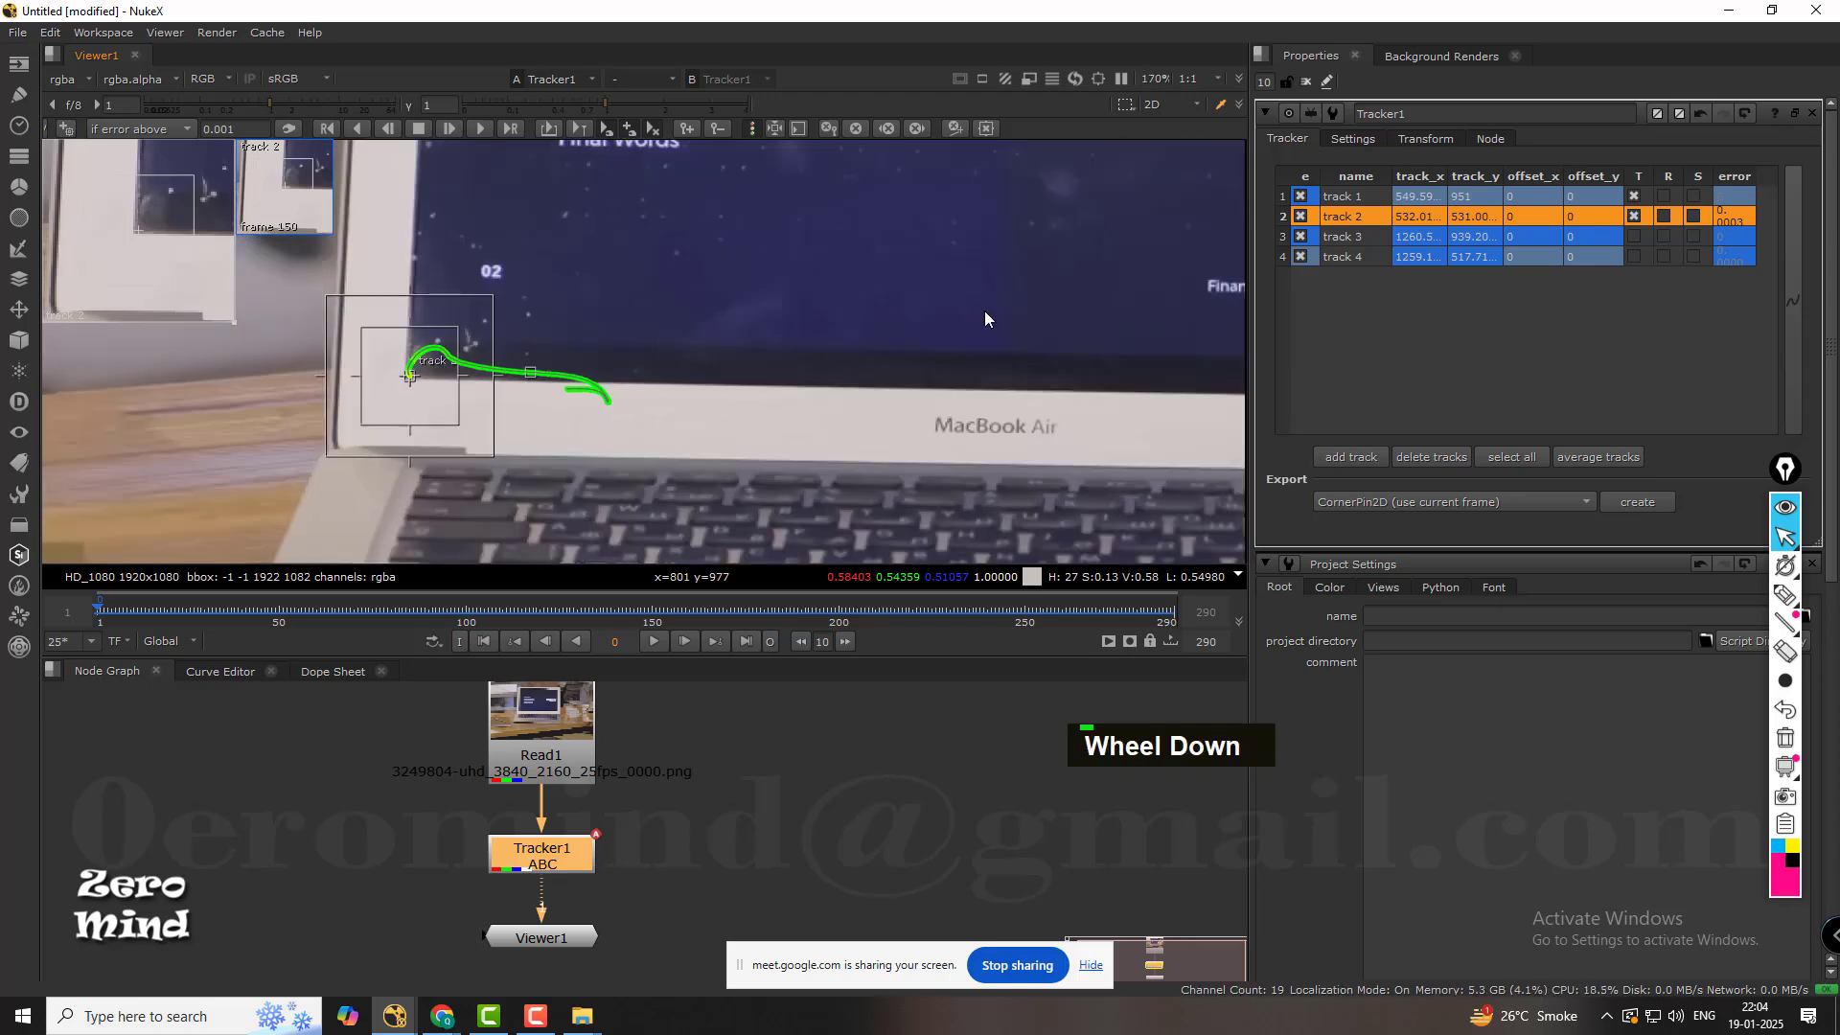
pyautogui.moveTo(985, 310); pyautogui.dragTo(450, 313, button='middle')
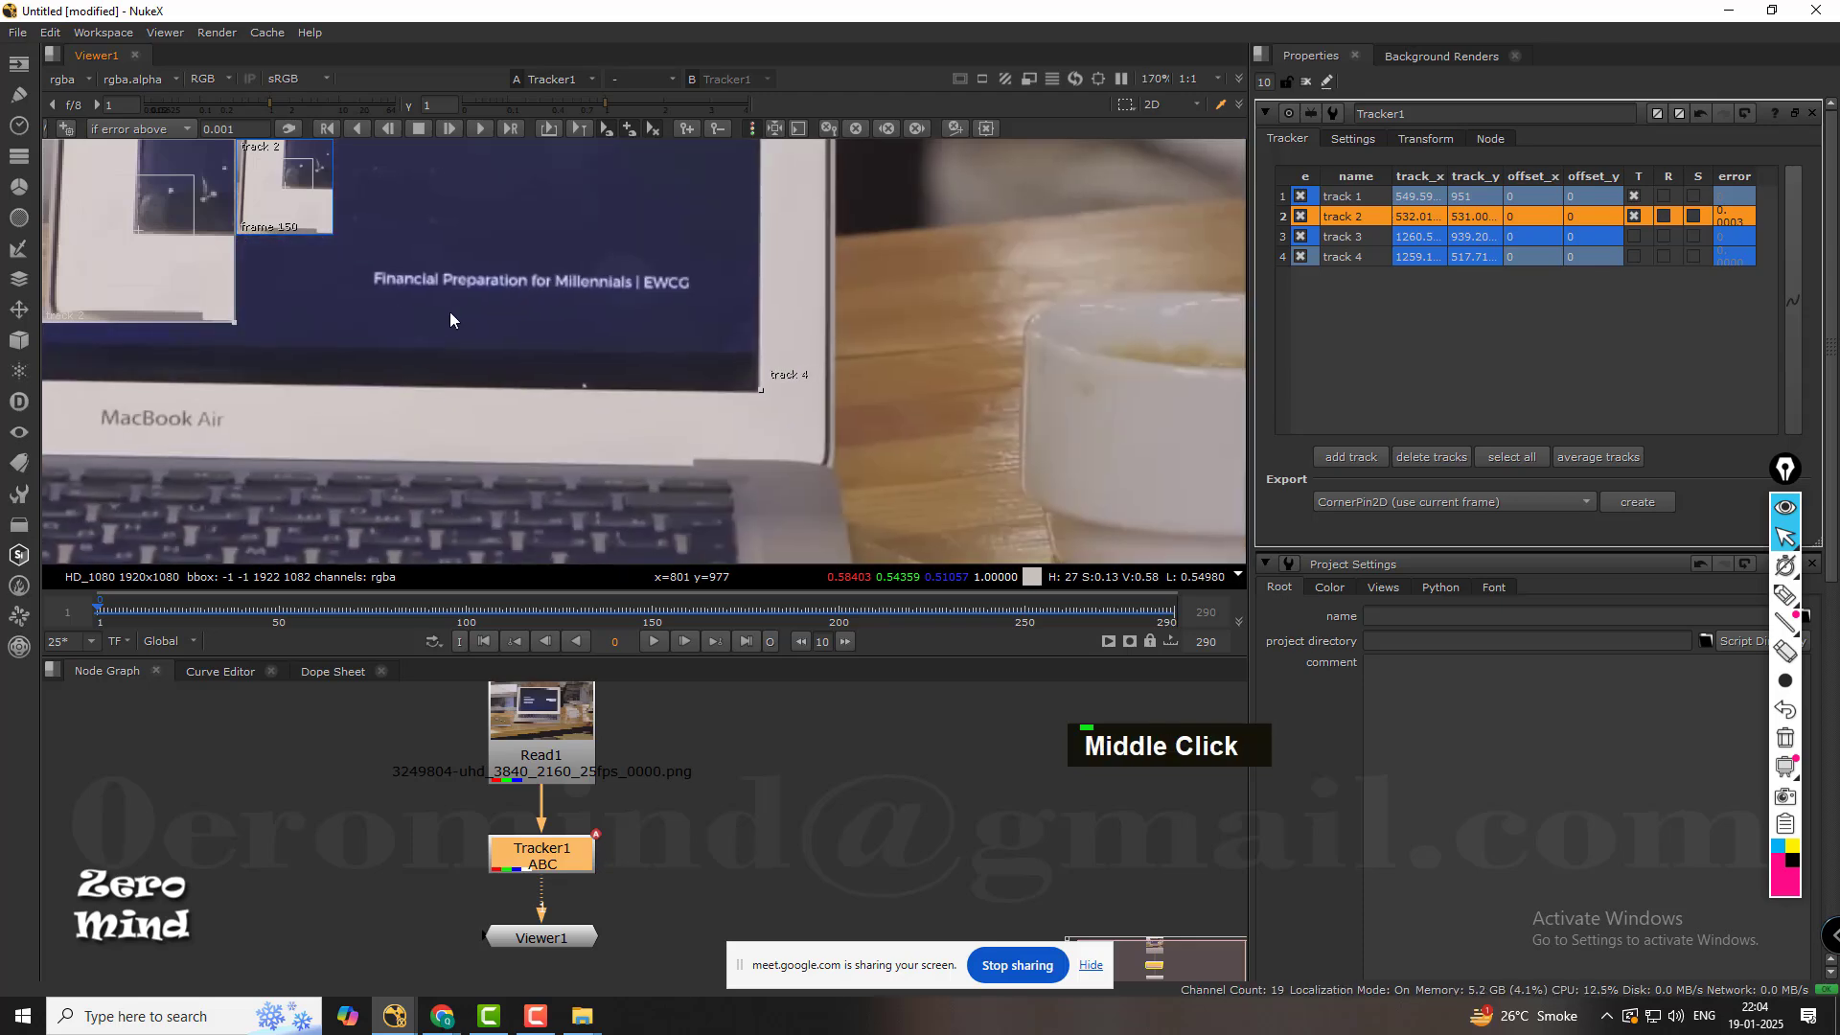
pyautogui.click(1345, 238)
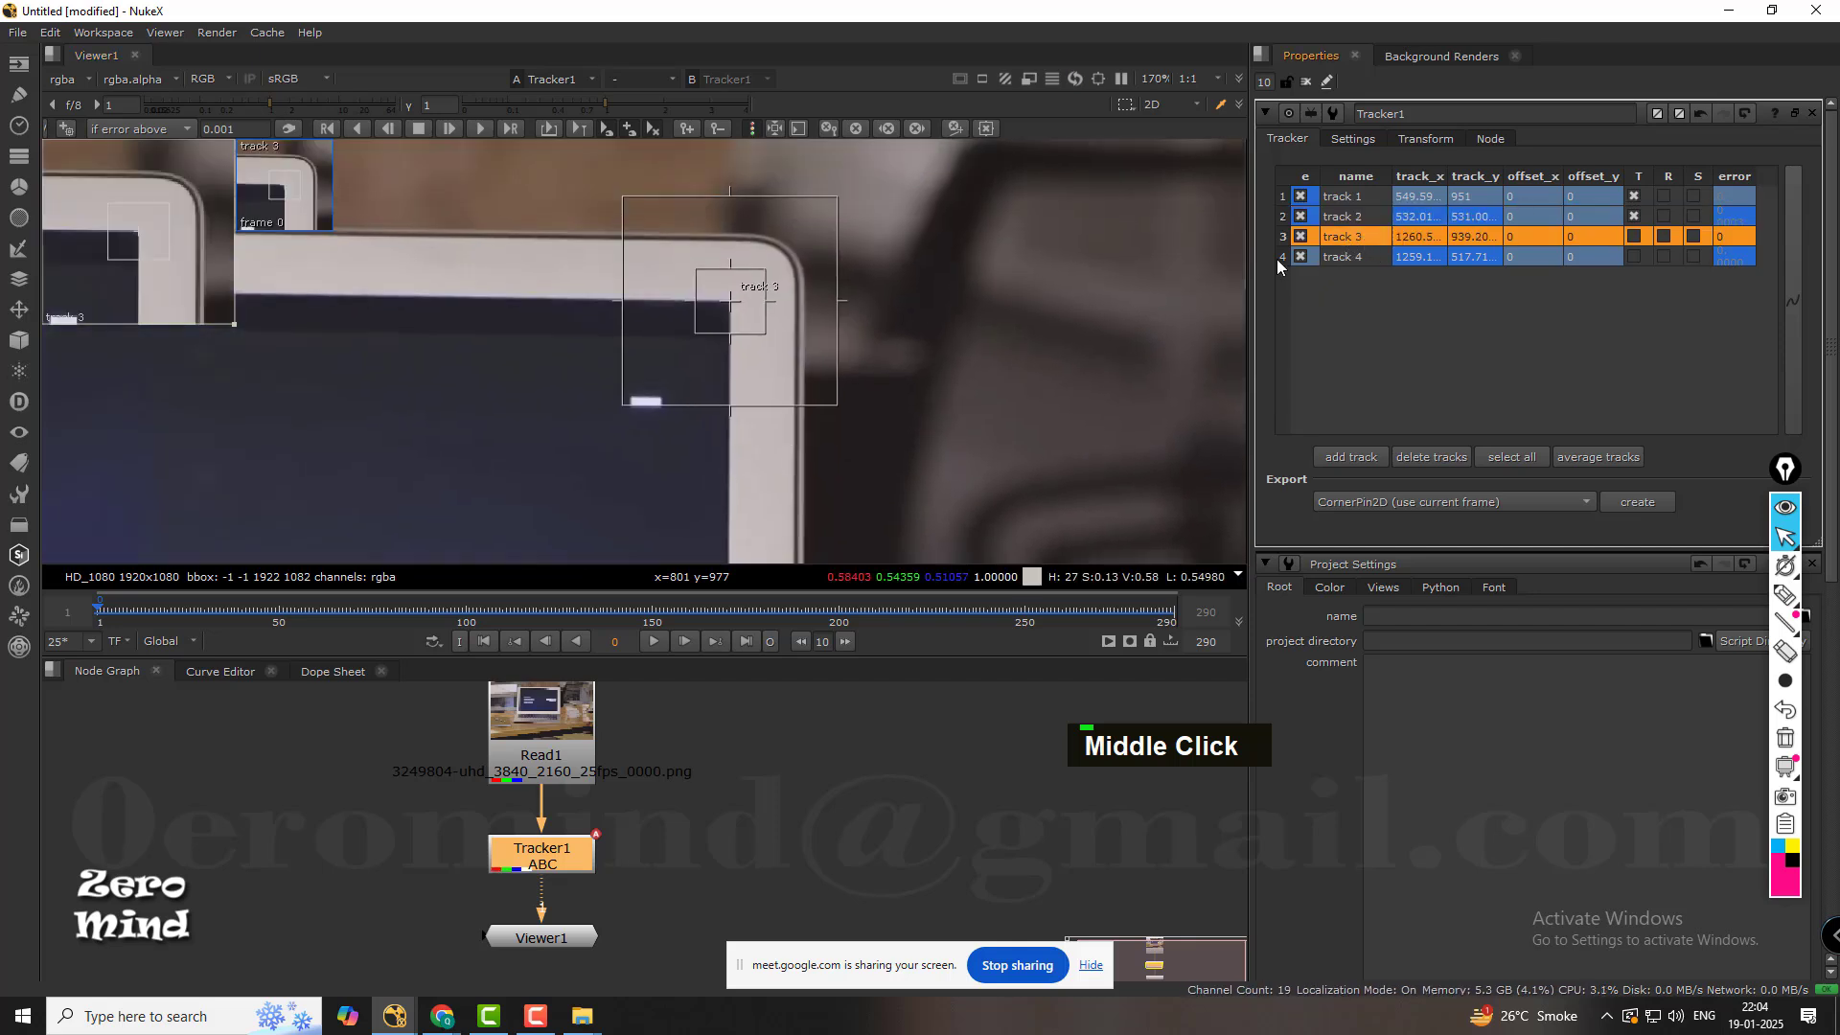
pyautogui.moveTo(311, 611); pyautogui.dragTo(37, 577)
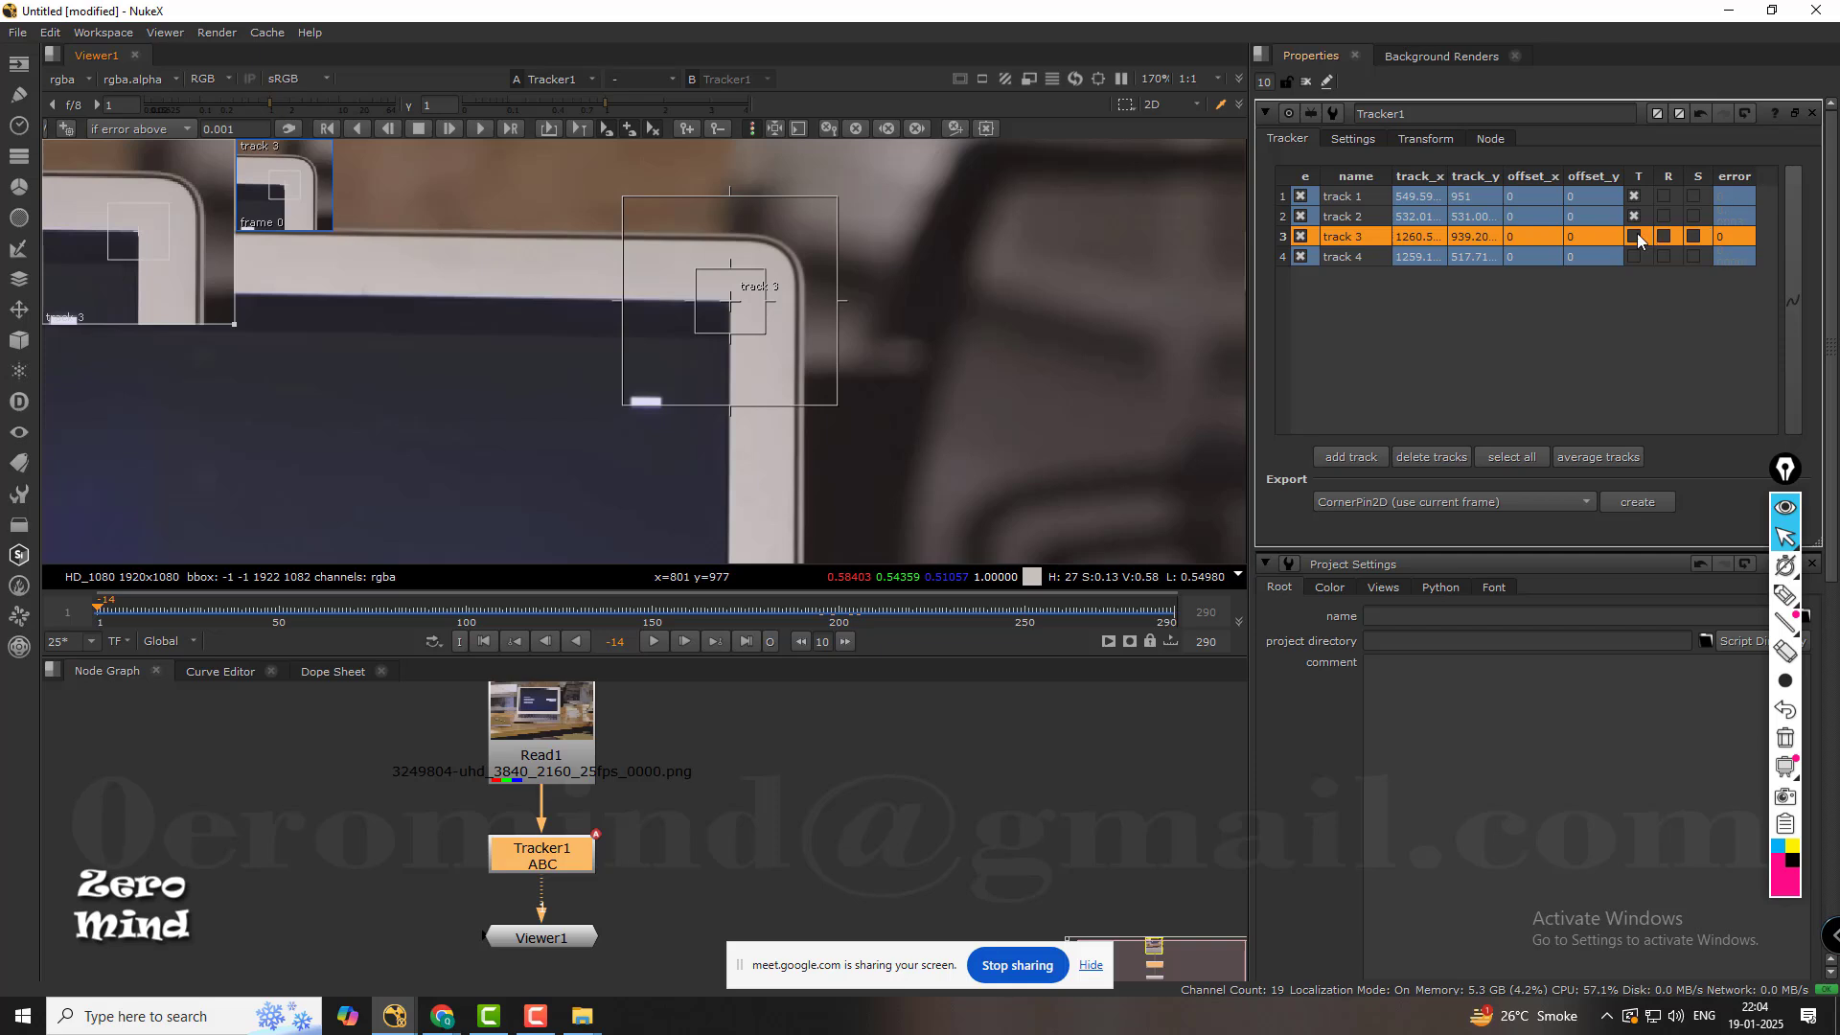
pyautogui.scroll(-2, 753, 333)
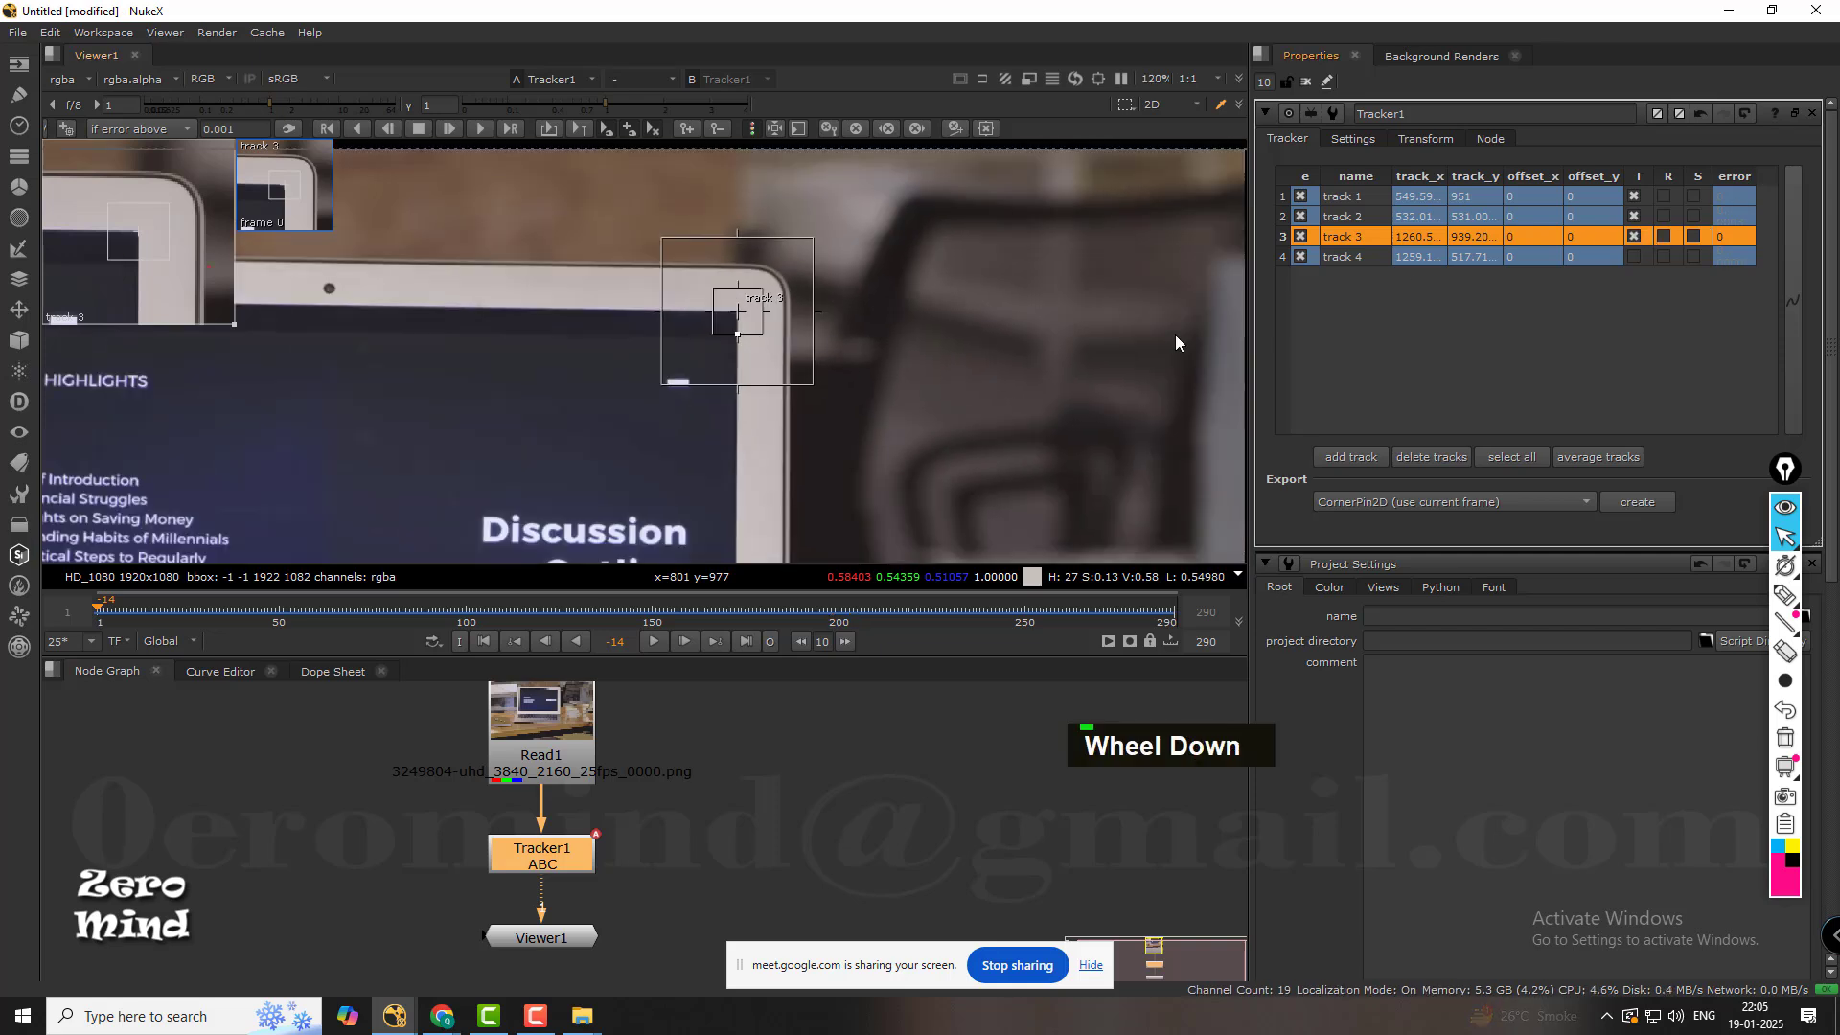
pyautogui.click(1363, 324)
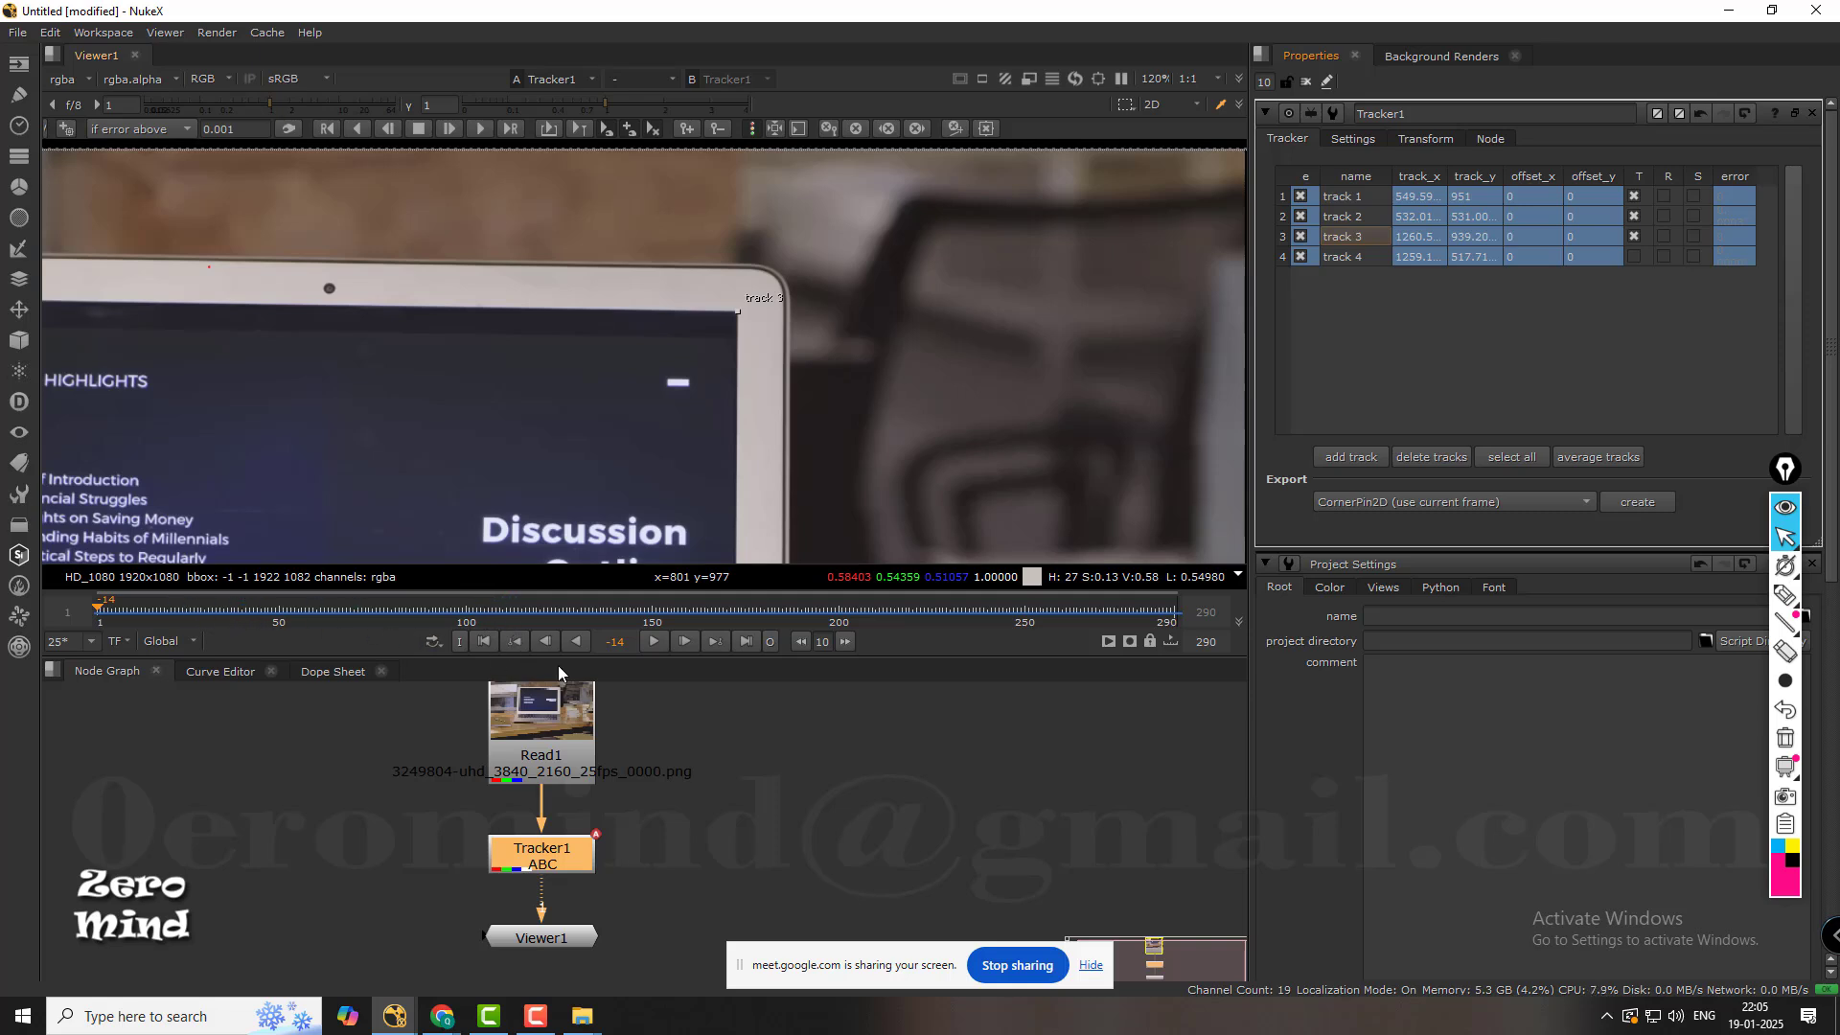
# Inspect tracks 2 and 3 at frame 1 and scrub through to frame 184 to check how the tracks follow the display's corners.
pyautogui.click(136, 610)
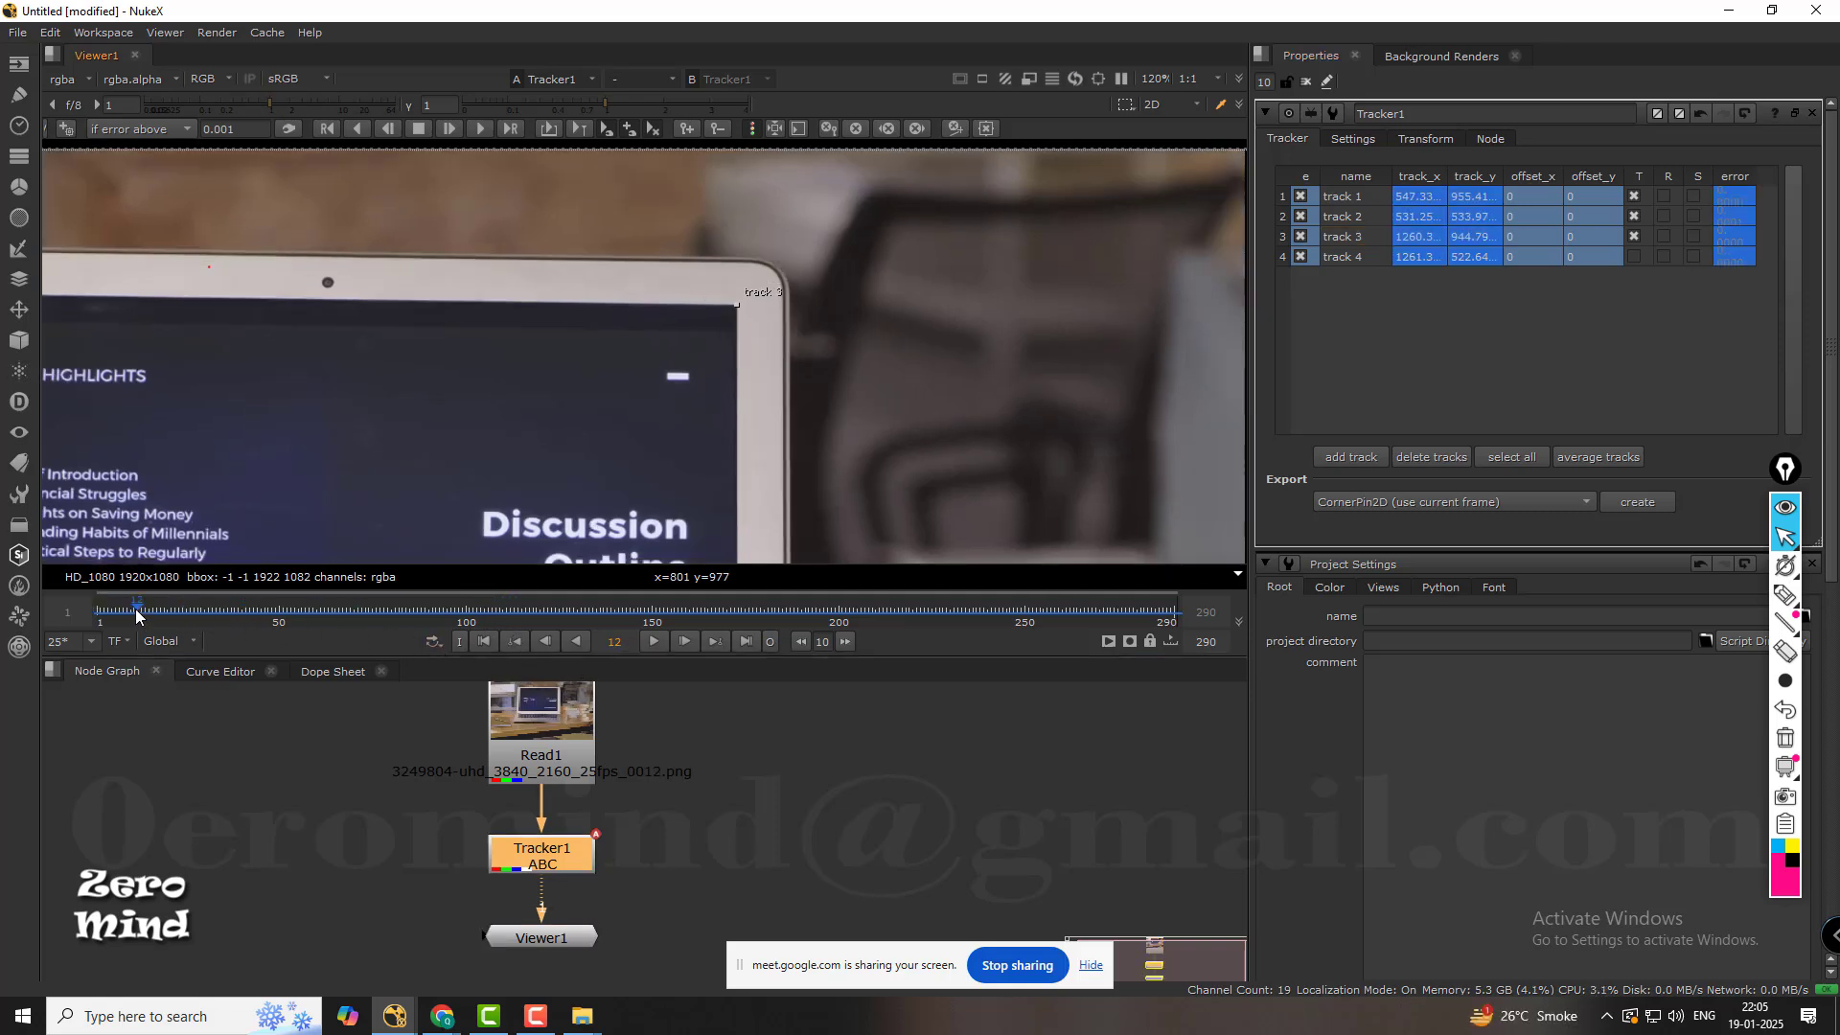
pyautogui.click(101, 610)
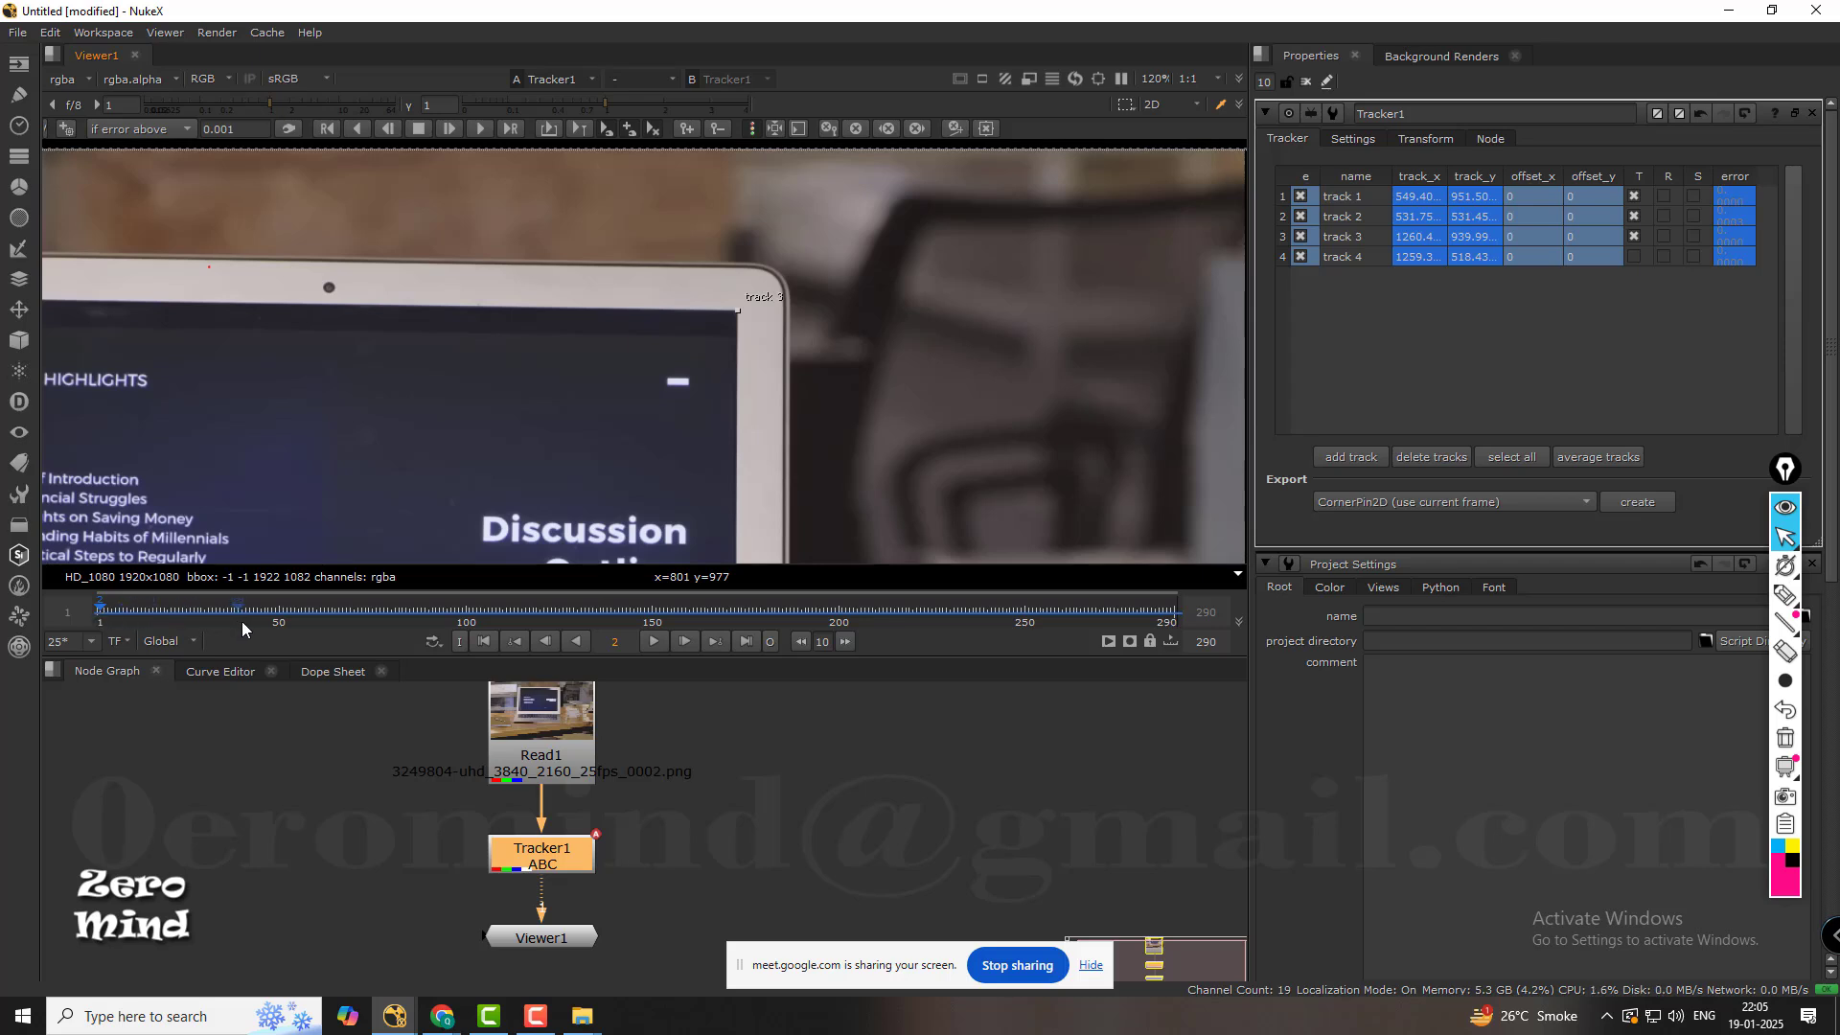
pyautogui.click(486, 642)
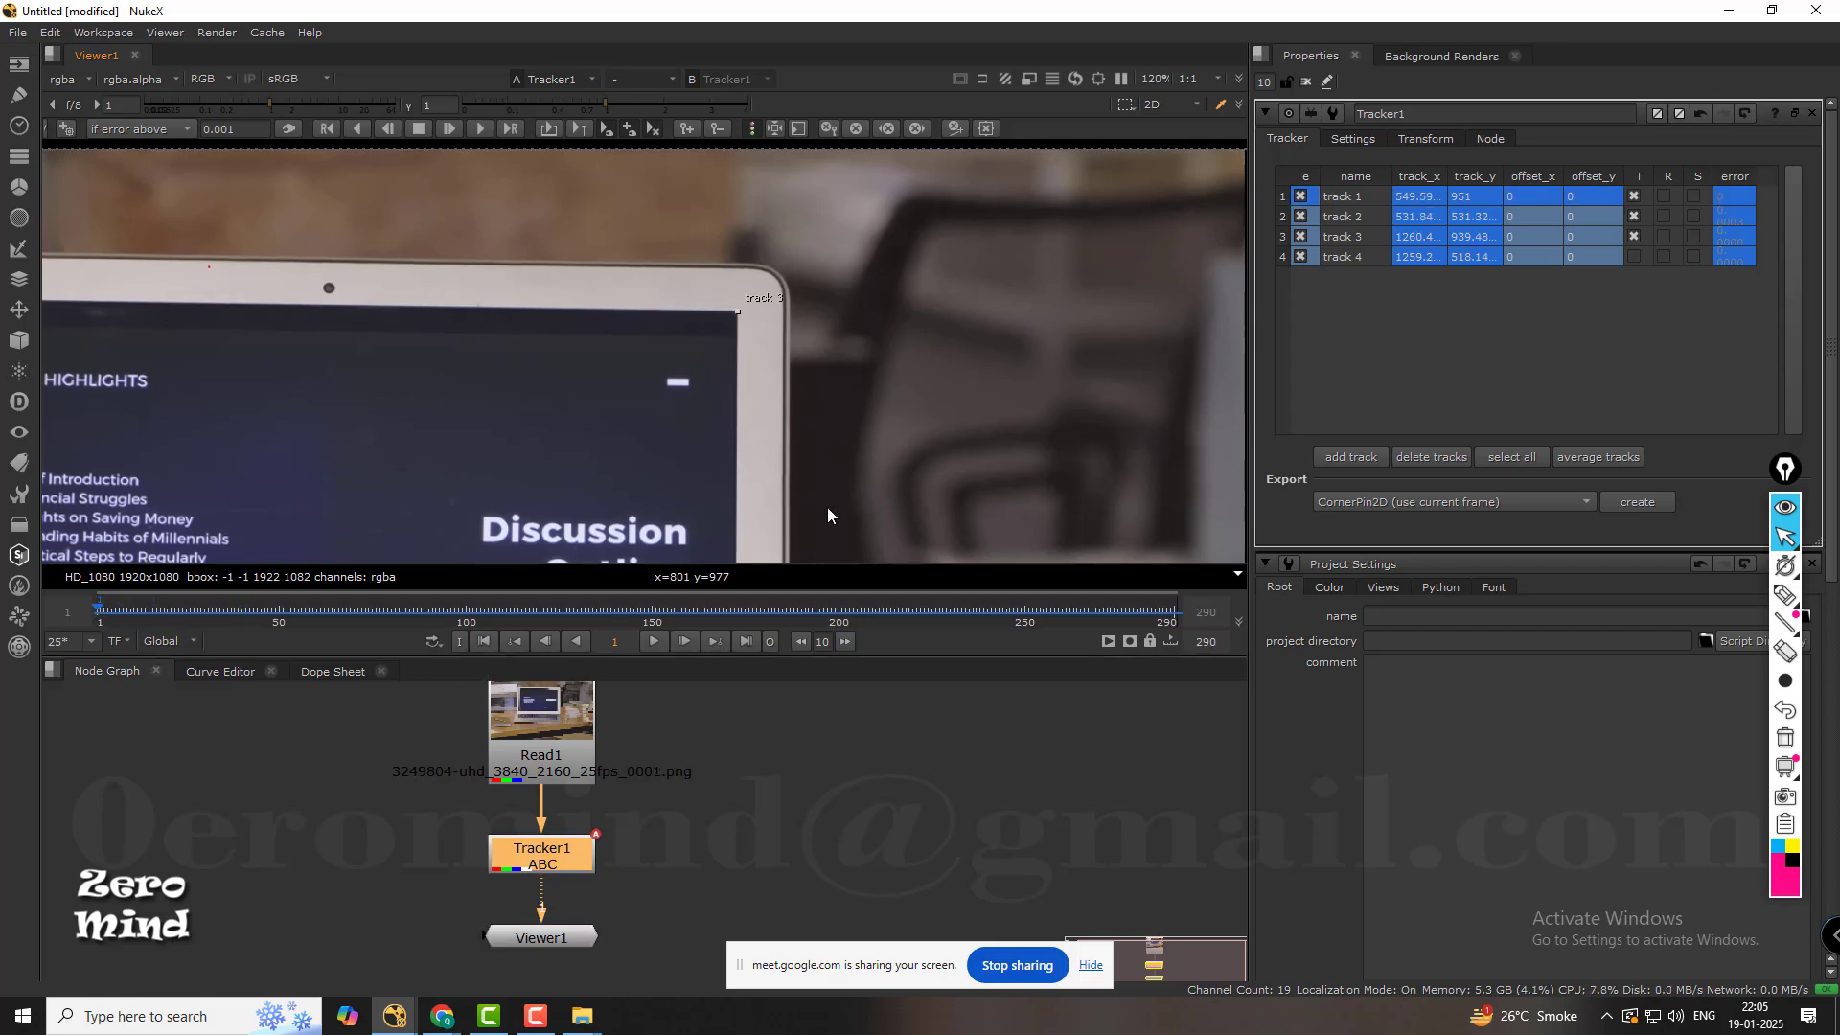
pyautogui.click(1427, 218)
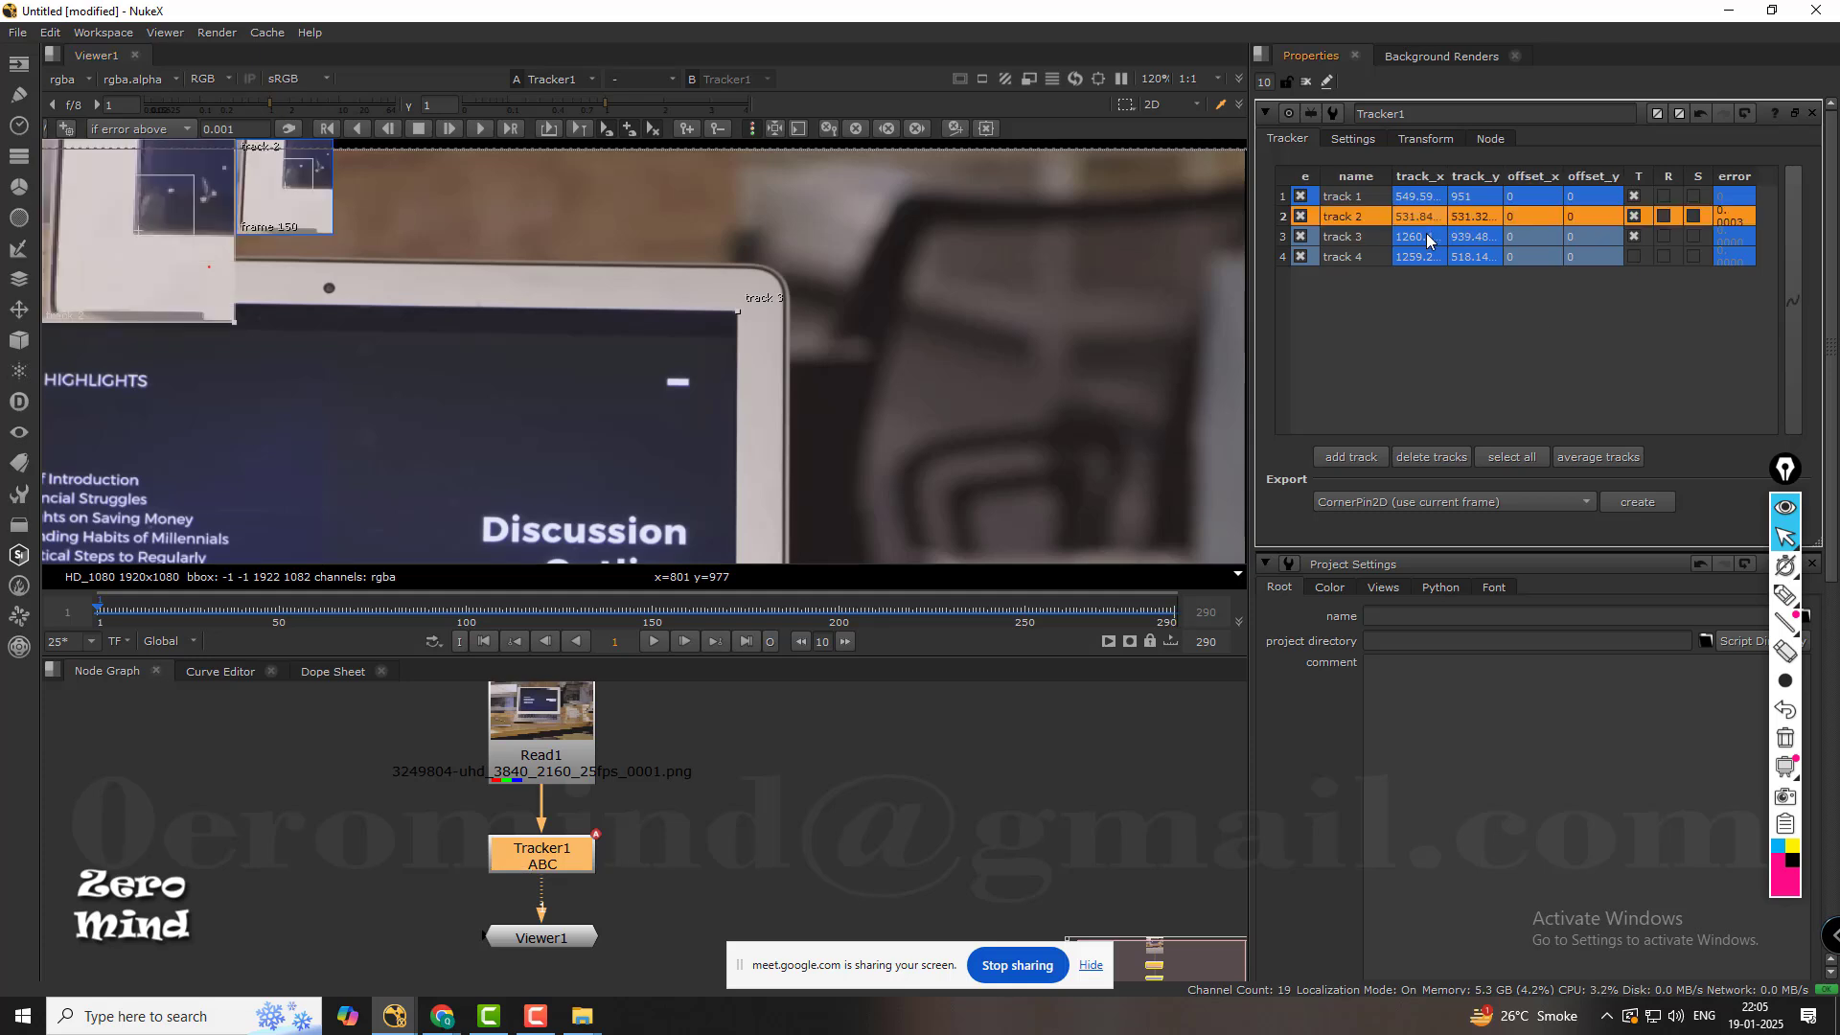
pyautogui.click(1428, 238)
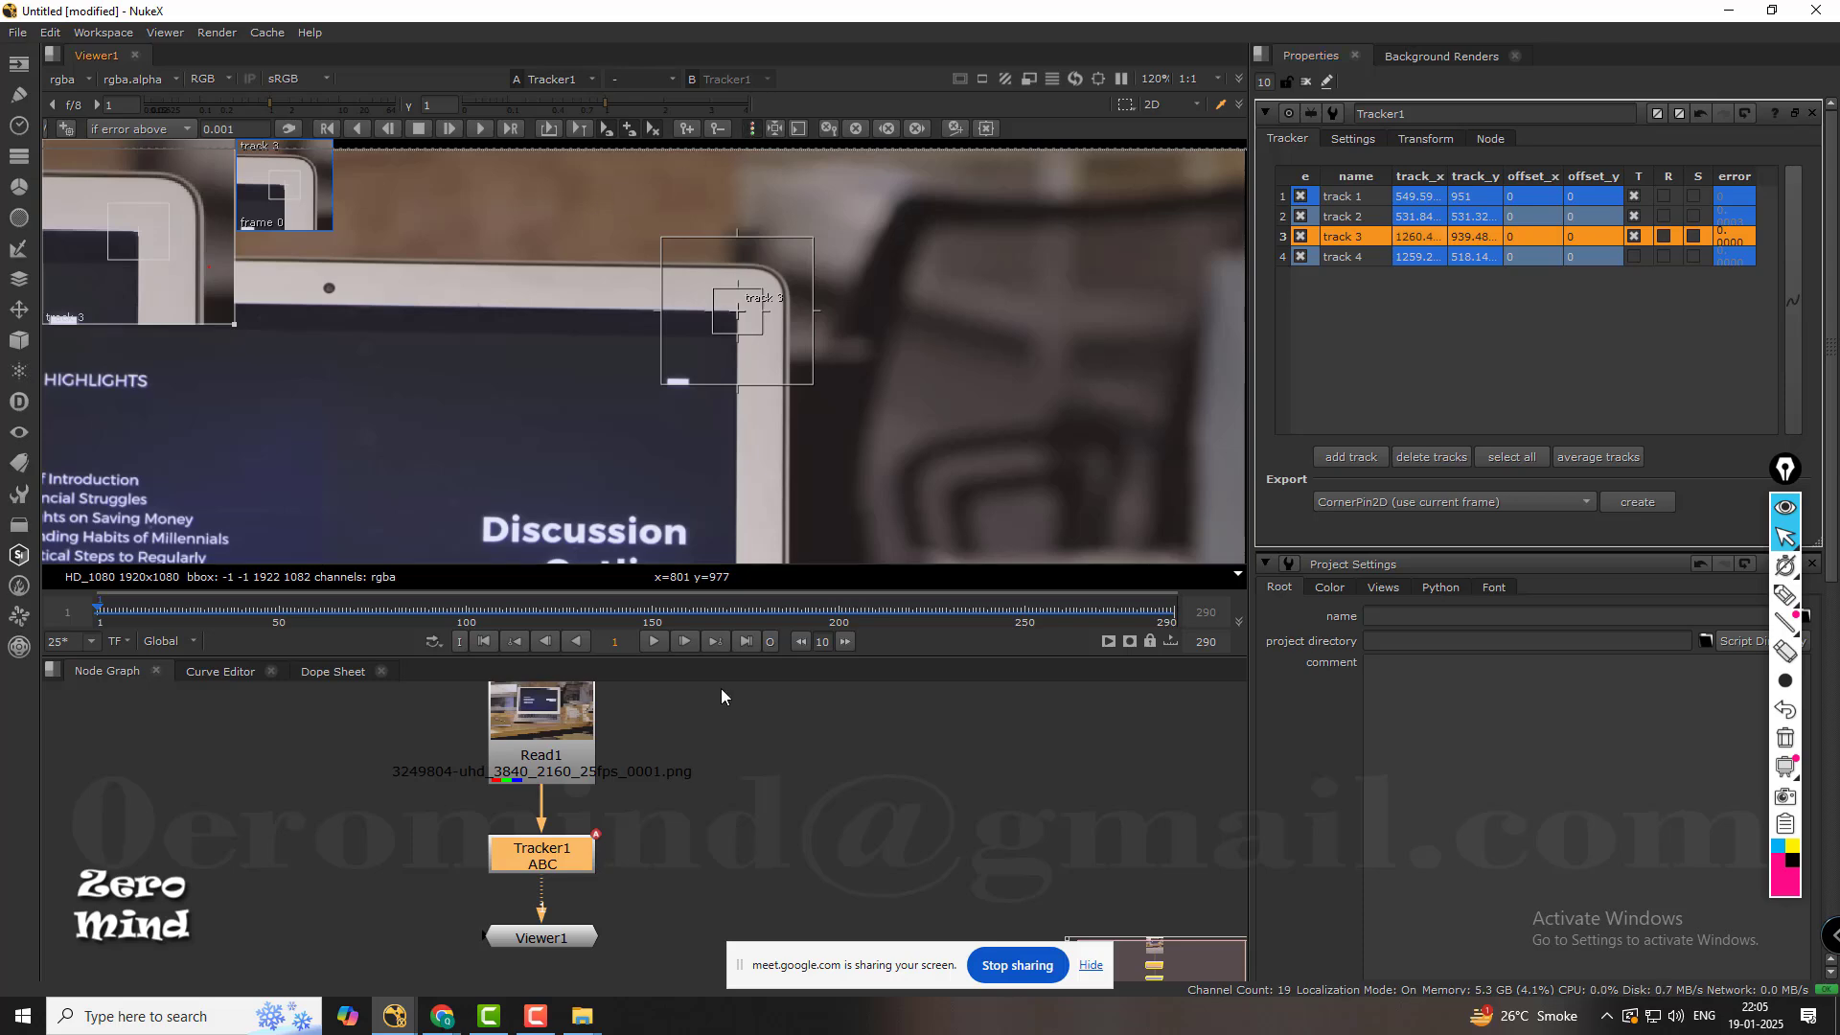
pyautogui.scroll(-4, 588, 395)
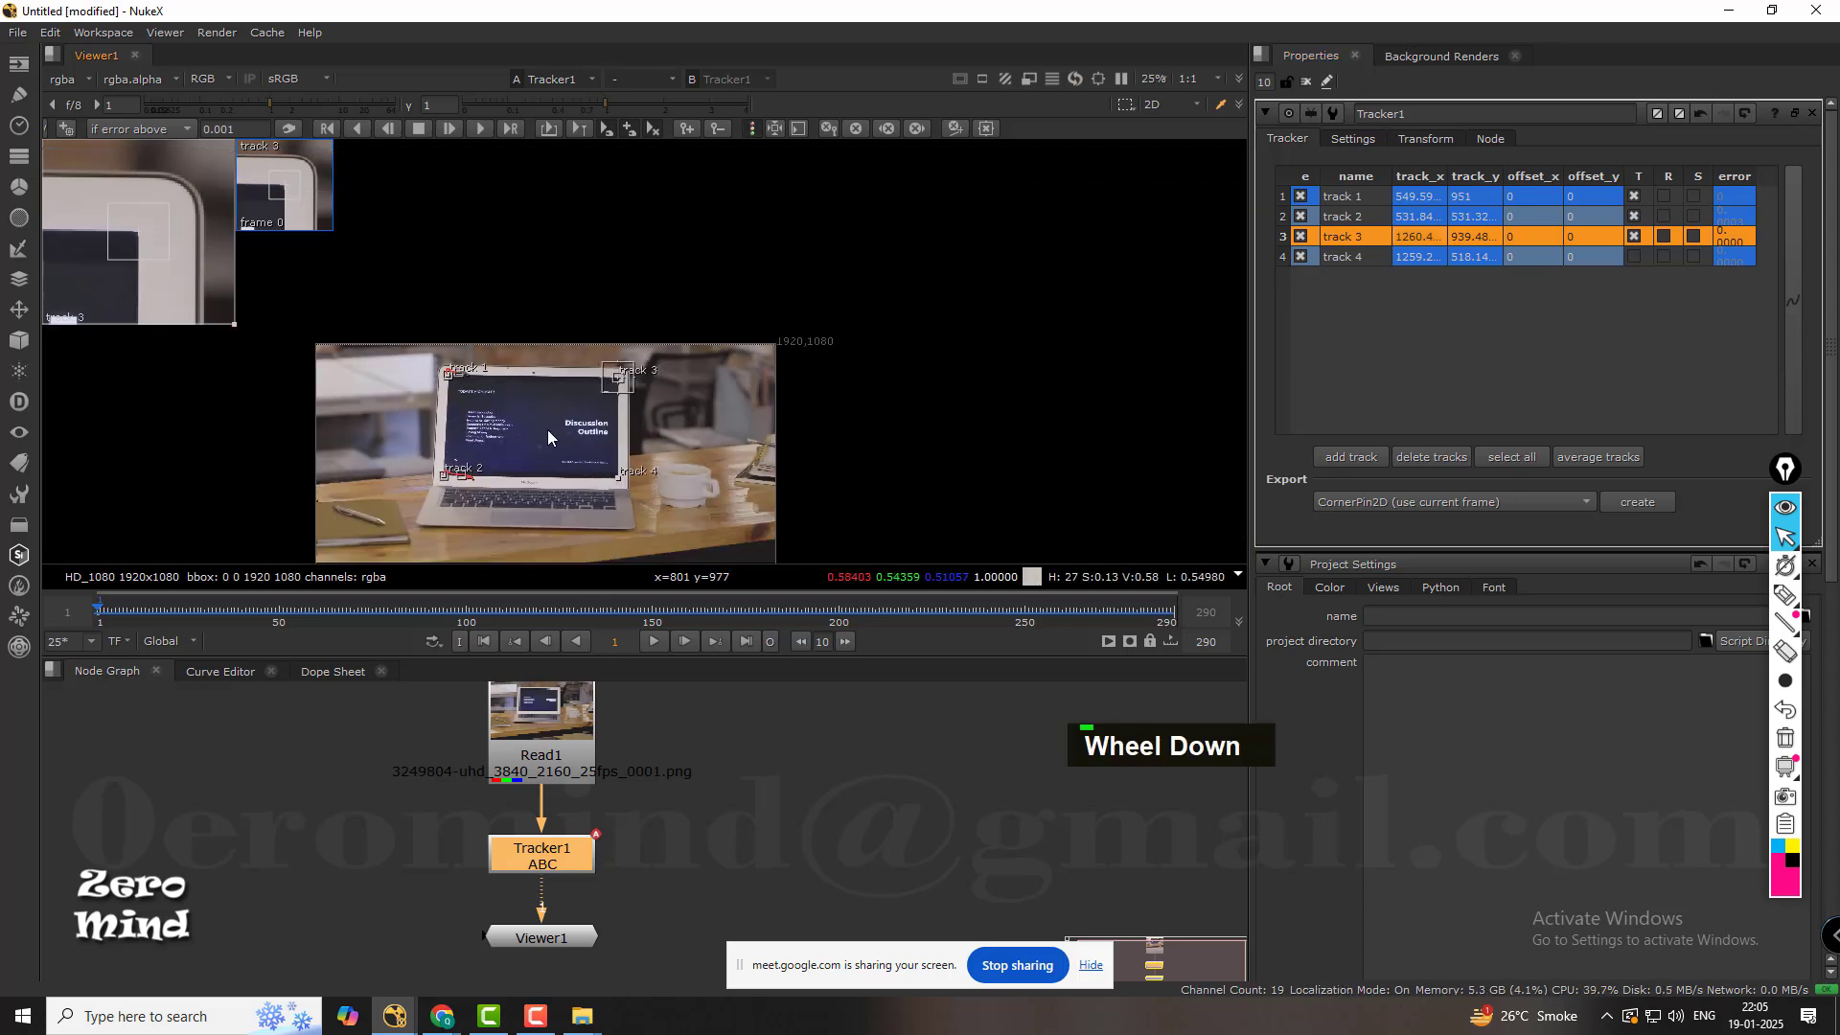
pyautogui.scroll(2, 542, 433)
pyautogui.scroll(1, 540, 441)
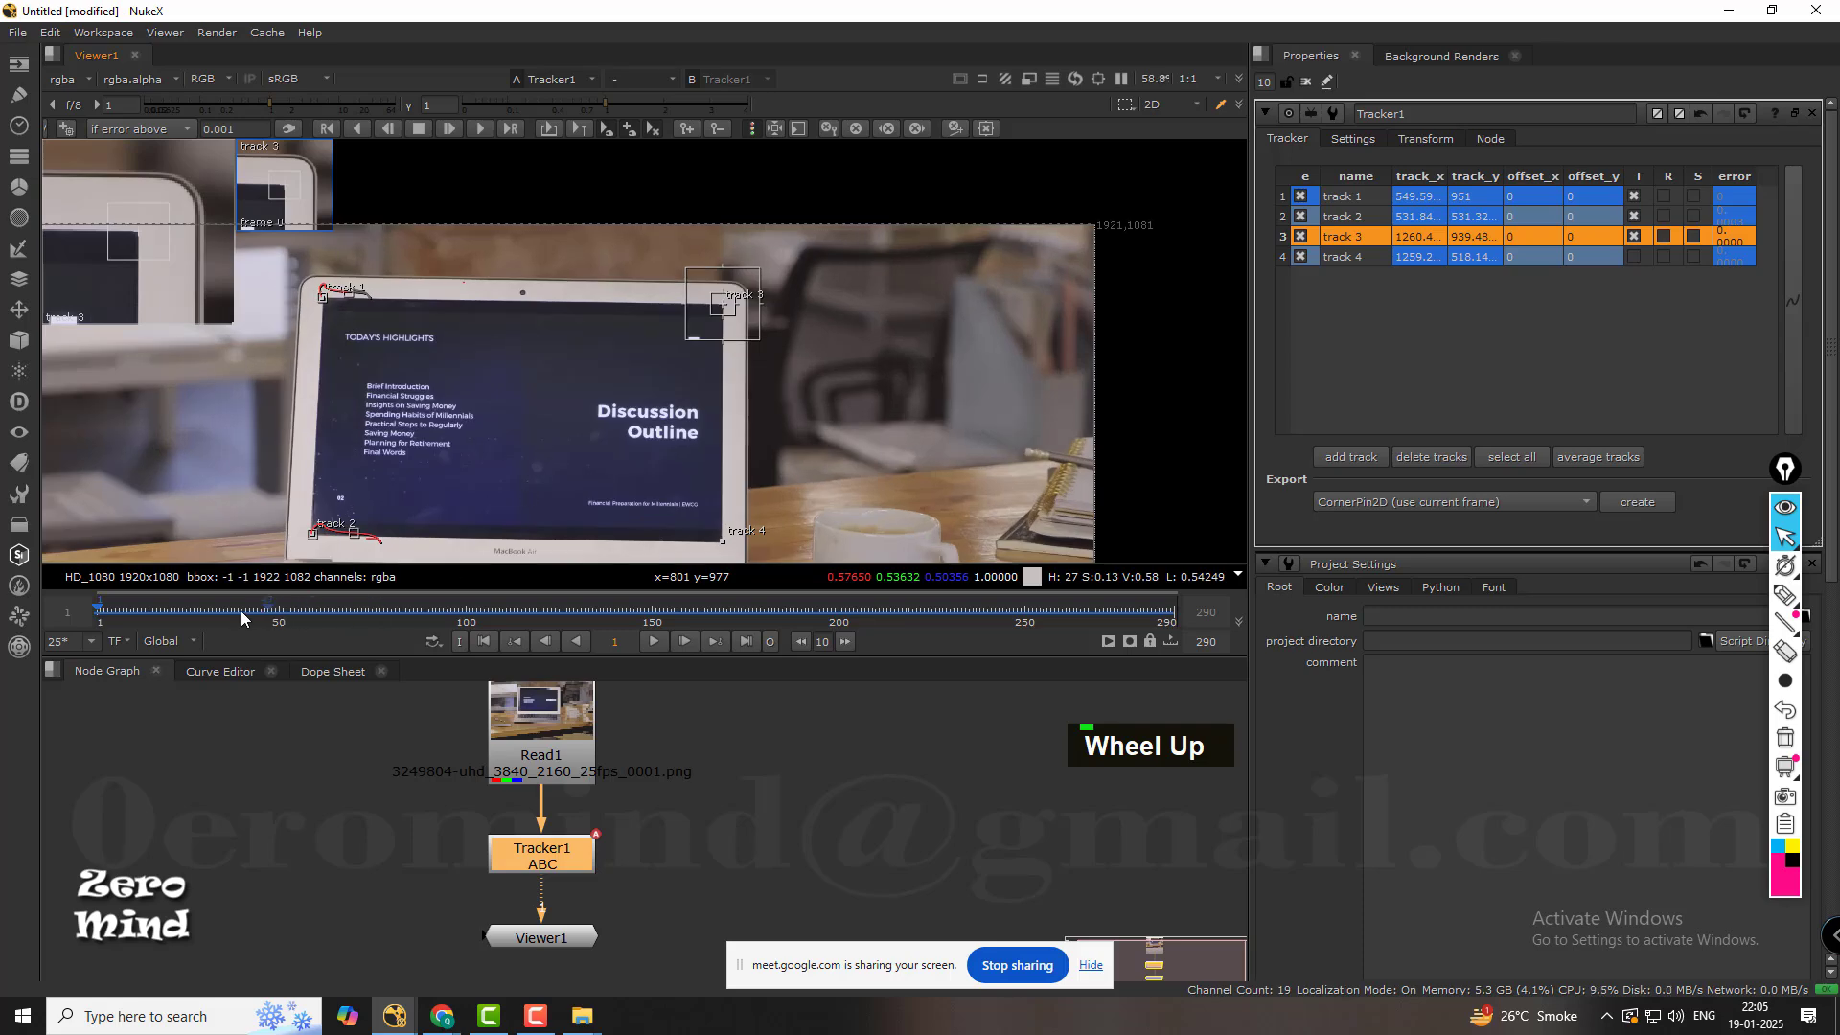
pyautogui.moveTo(242, 613); pyautogui.dragTo(778, 623)
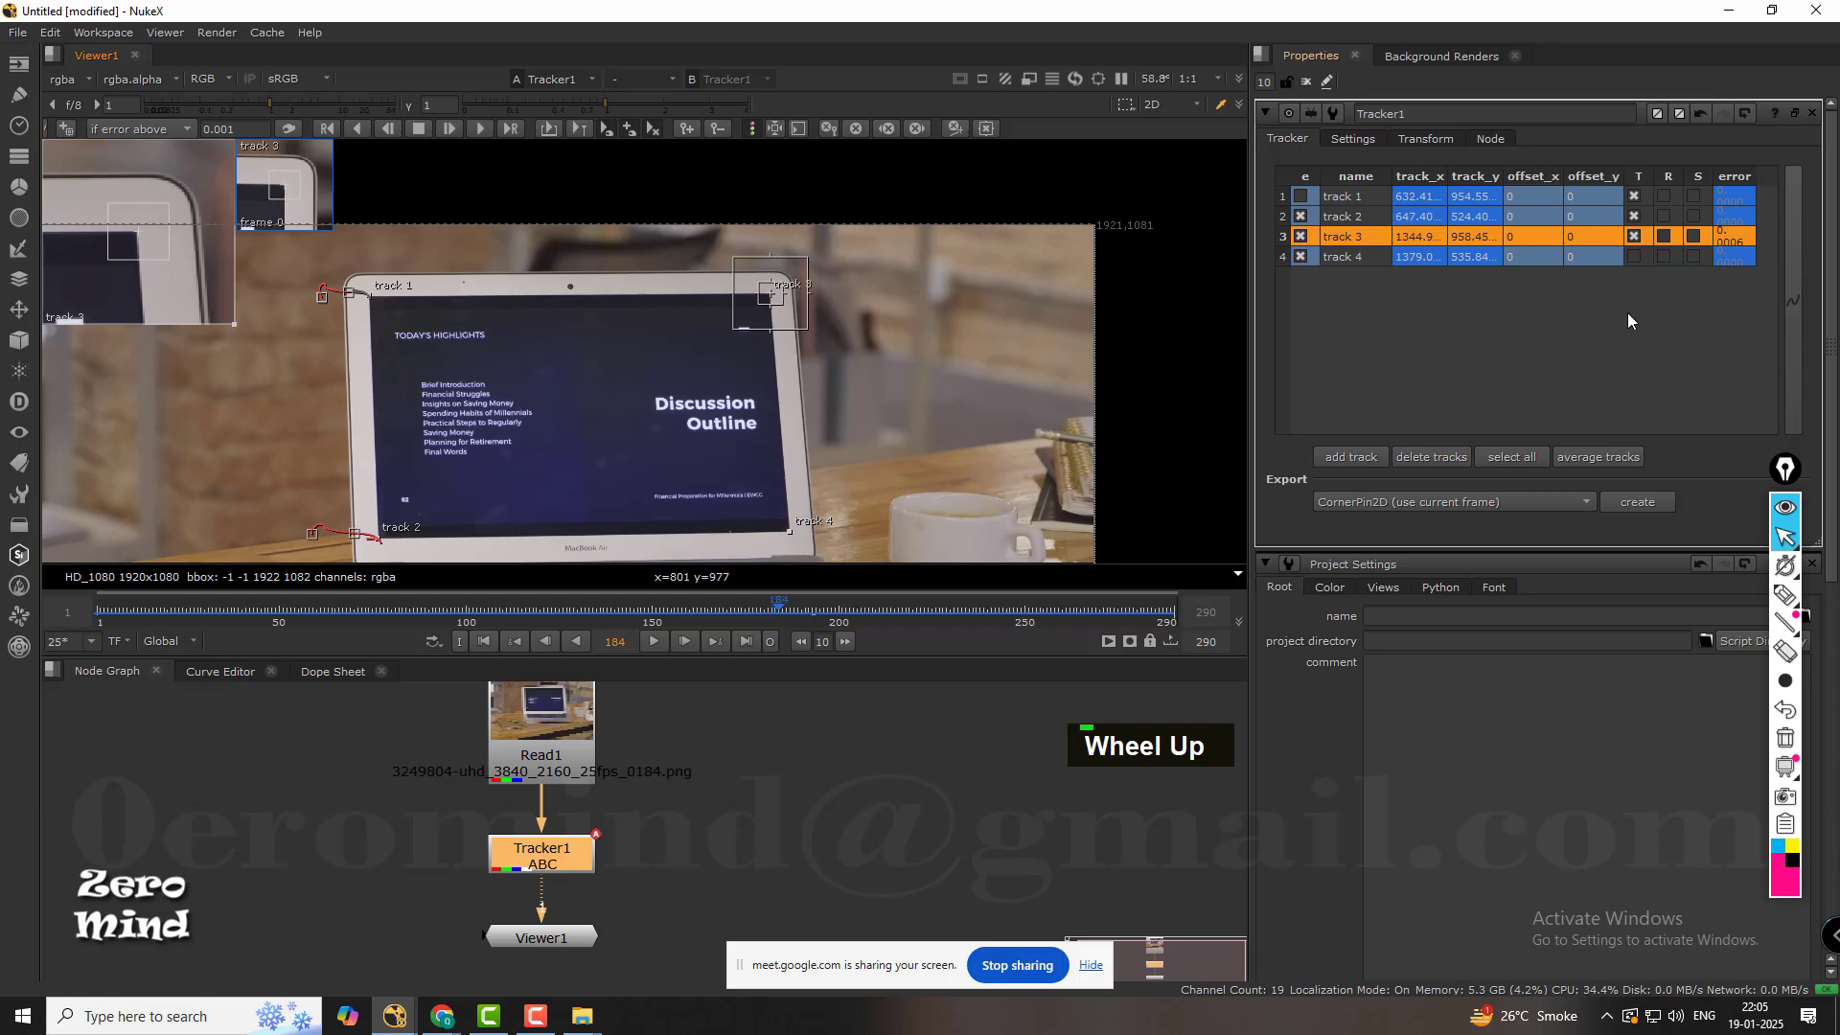
# Check track 3 on the display's upper-right corner, then retrack it forward from frame 1 to the end of the shot.
pyautogui.click(1661, 300)
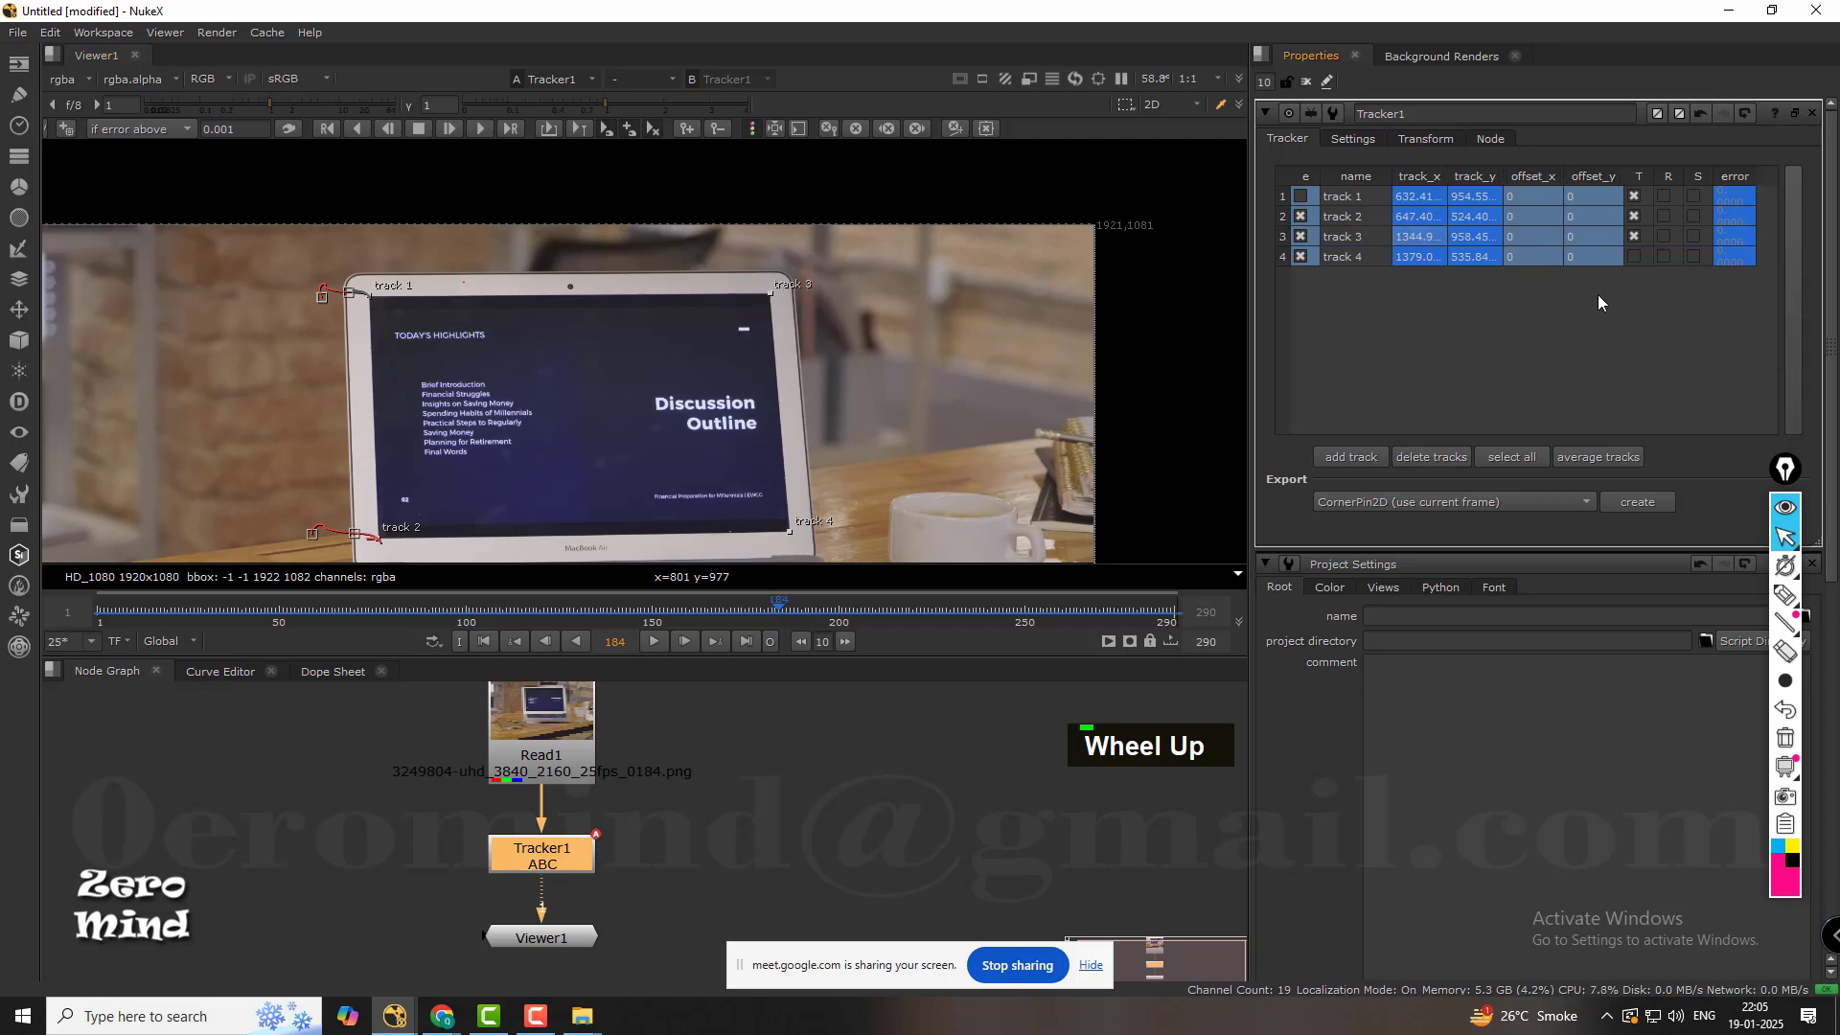
pyautogui.click(1357, 238)
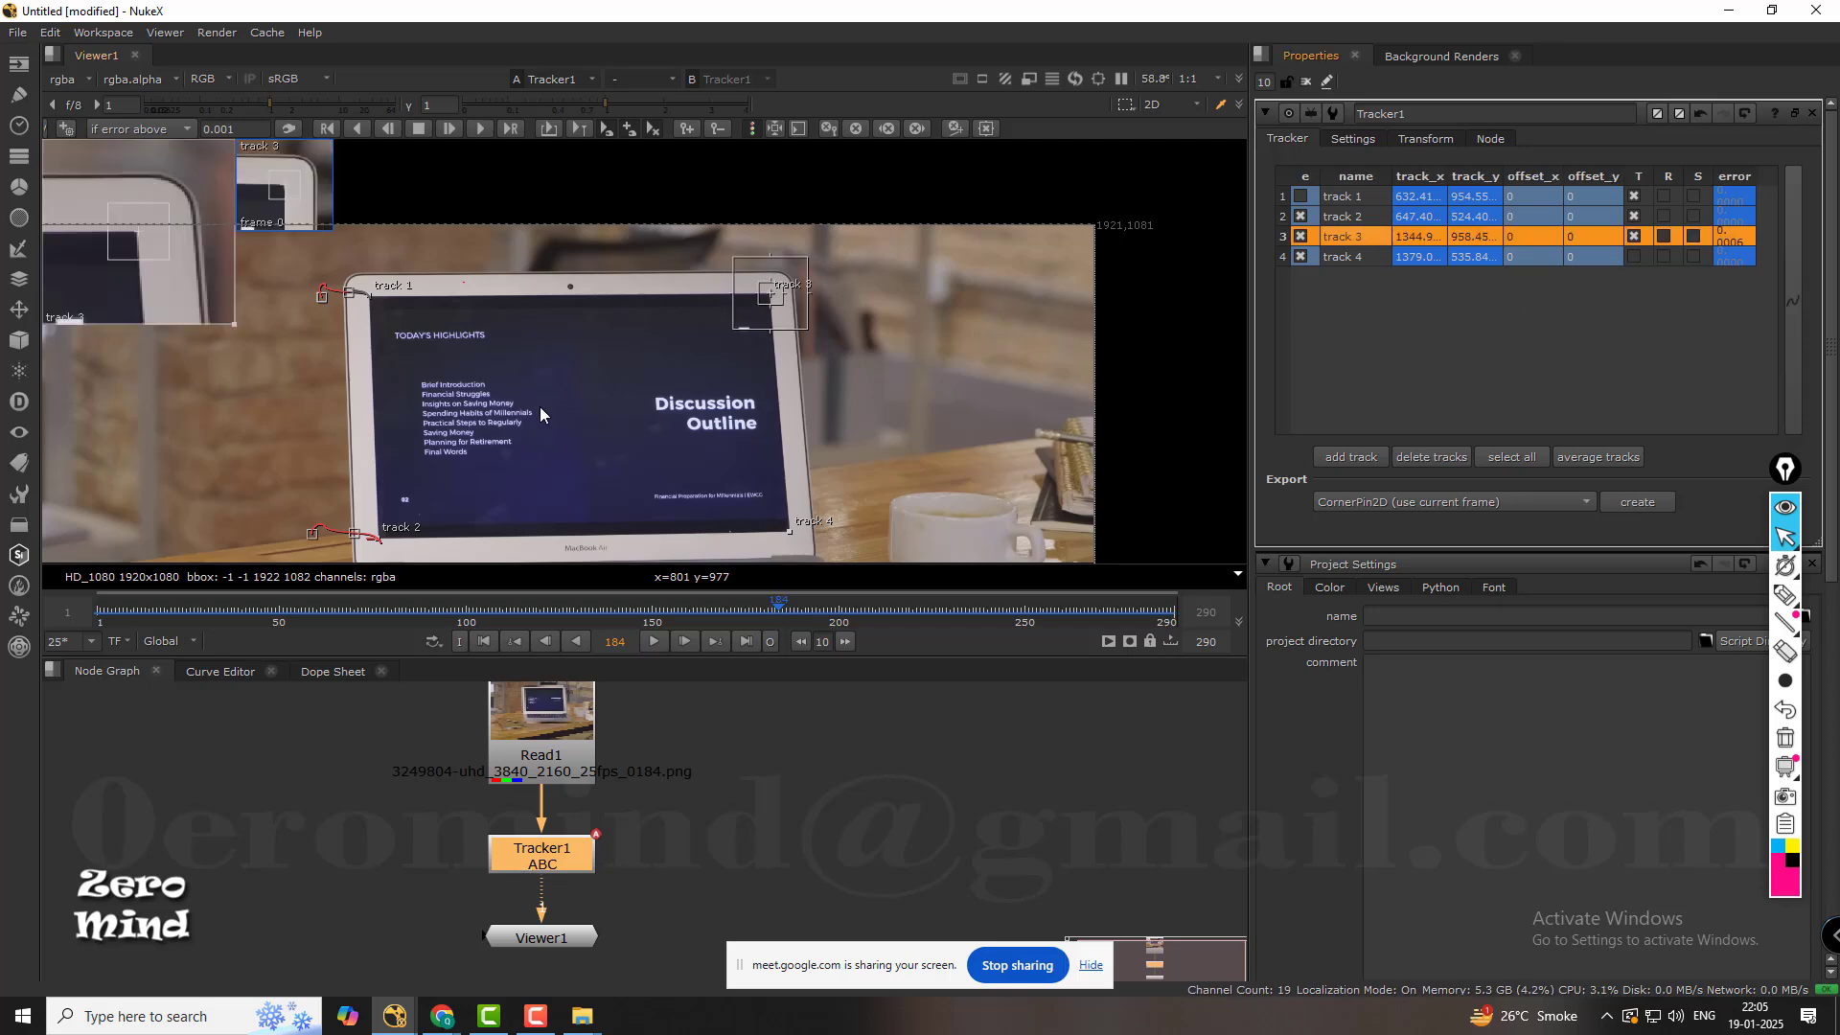
pyautogui.scroll(5, 727, 318)
pyautogui.moveTo(784, 302)
pyautogui.mouseDown(button='middle')
pyautogui.moveTo(721, 370)
pyautogui.moveTo(790, 337)
pyautogui.mouseUp(button='middle')
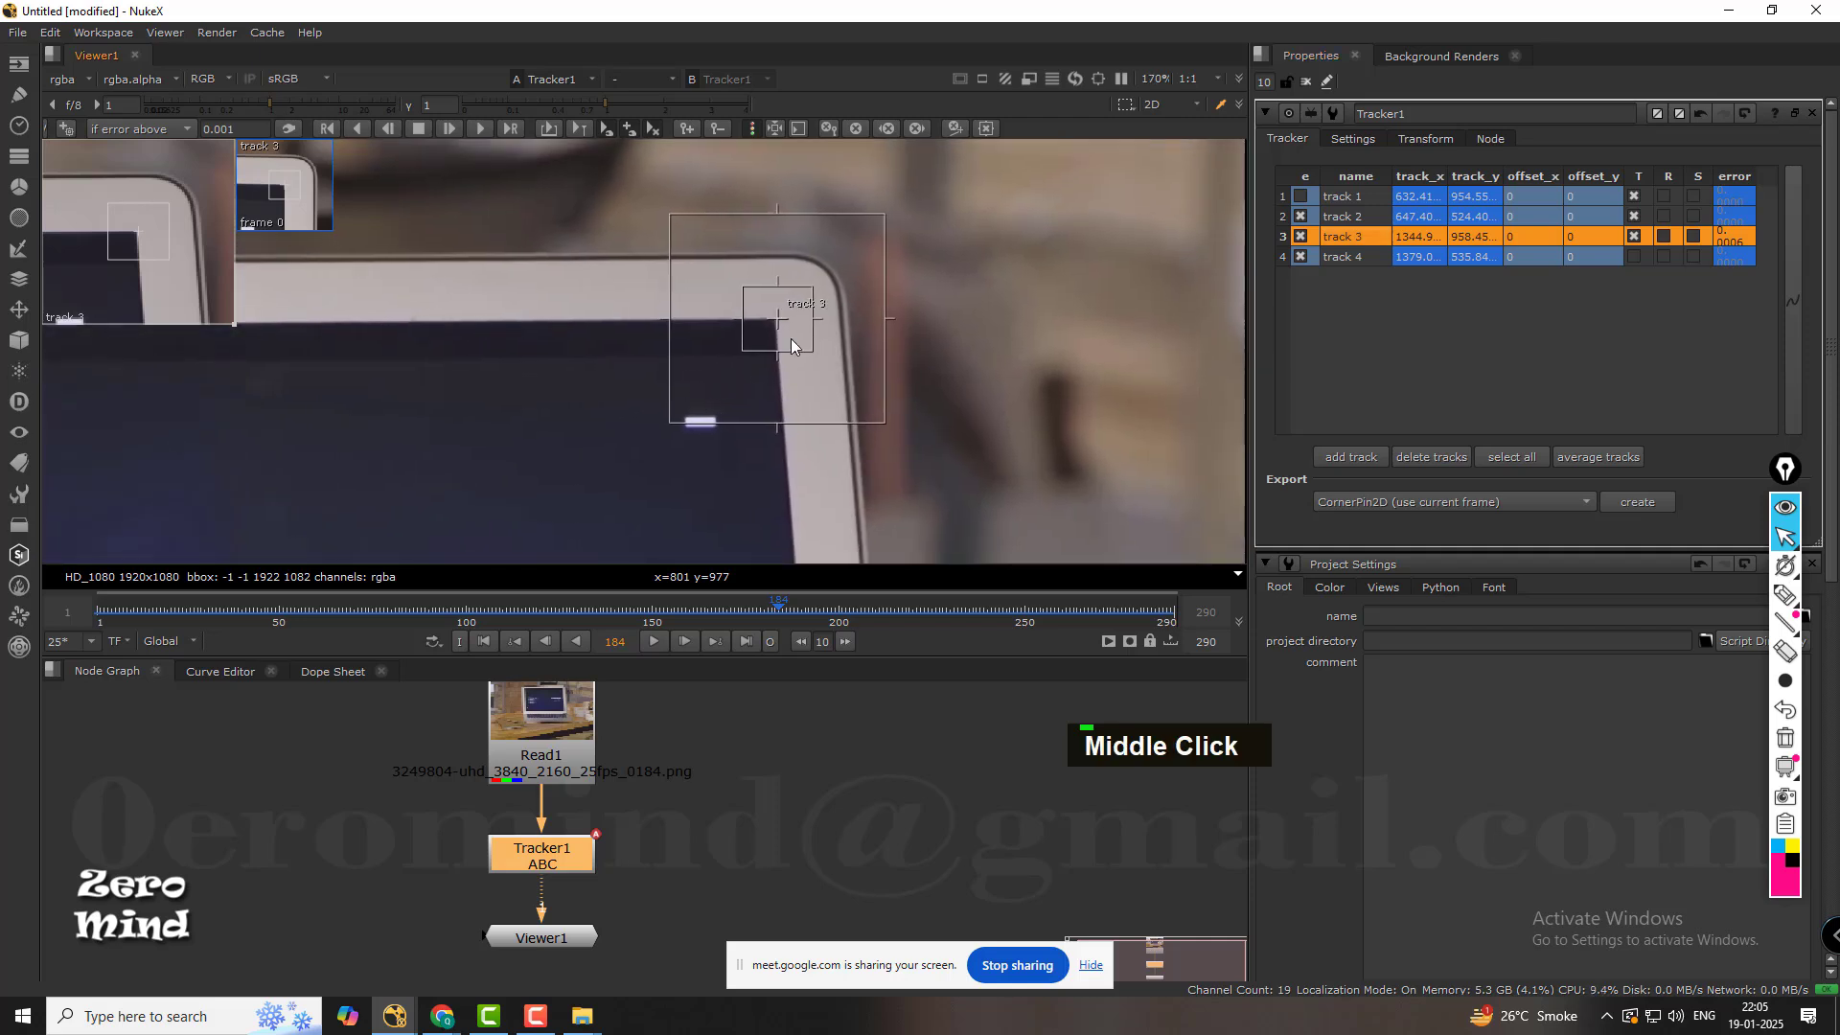
pyautogui.scroll(1, 790, 340)
pyautogui.click(485, 642)
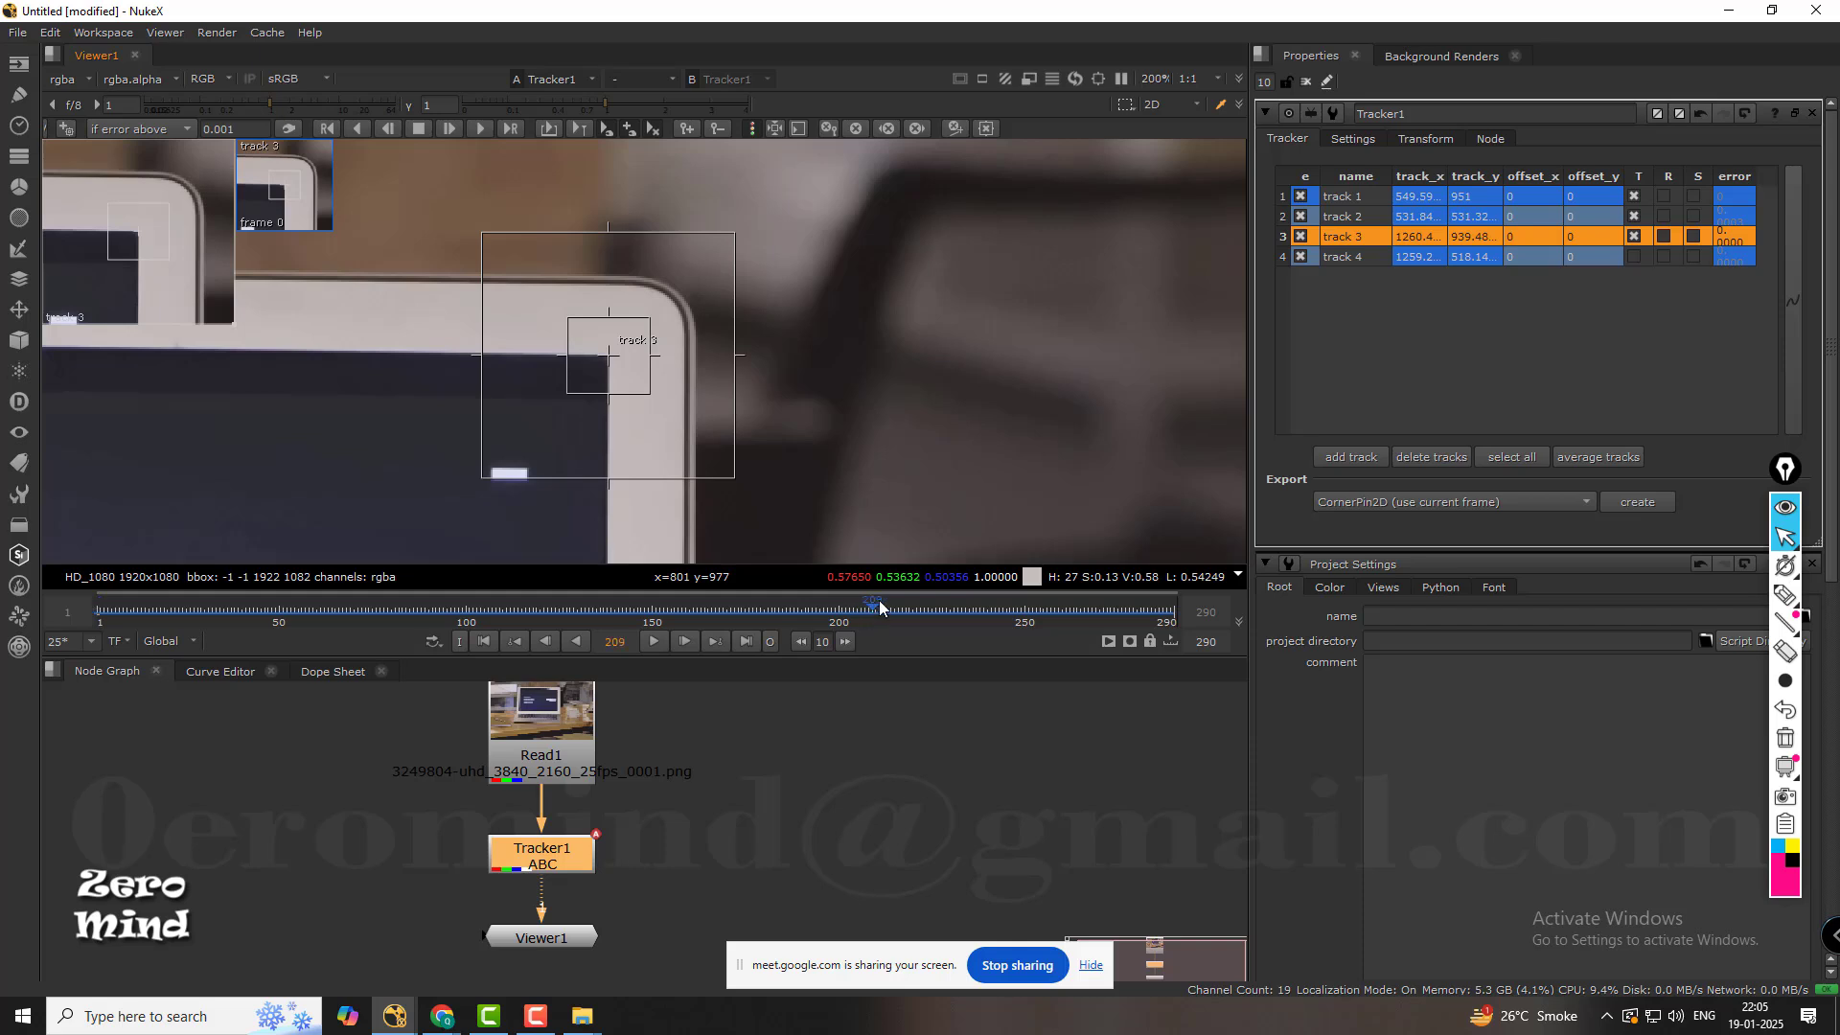
pyautogui.moveTo(879, 607); pyautogui.dragTo(600, 602)
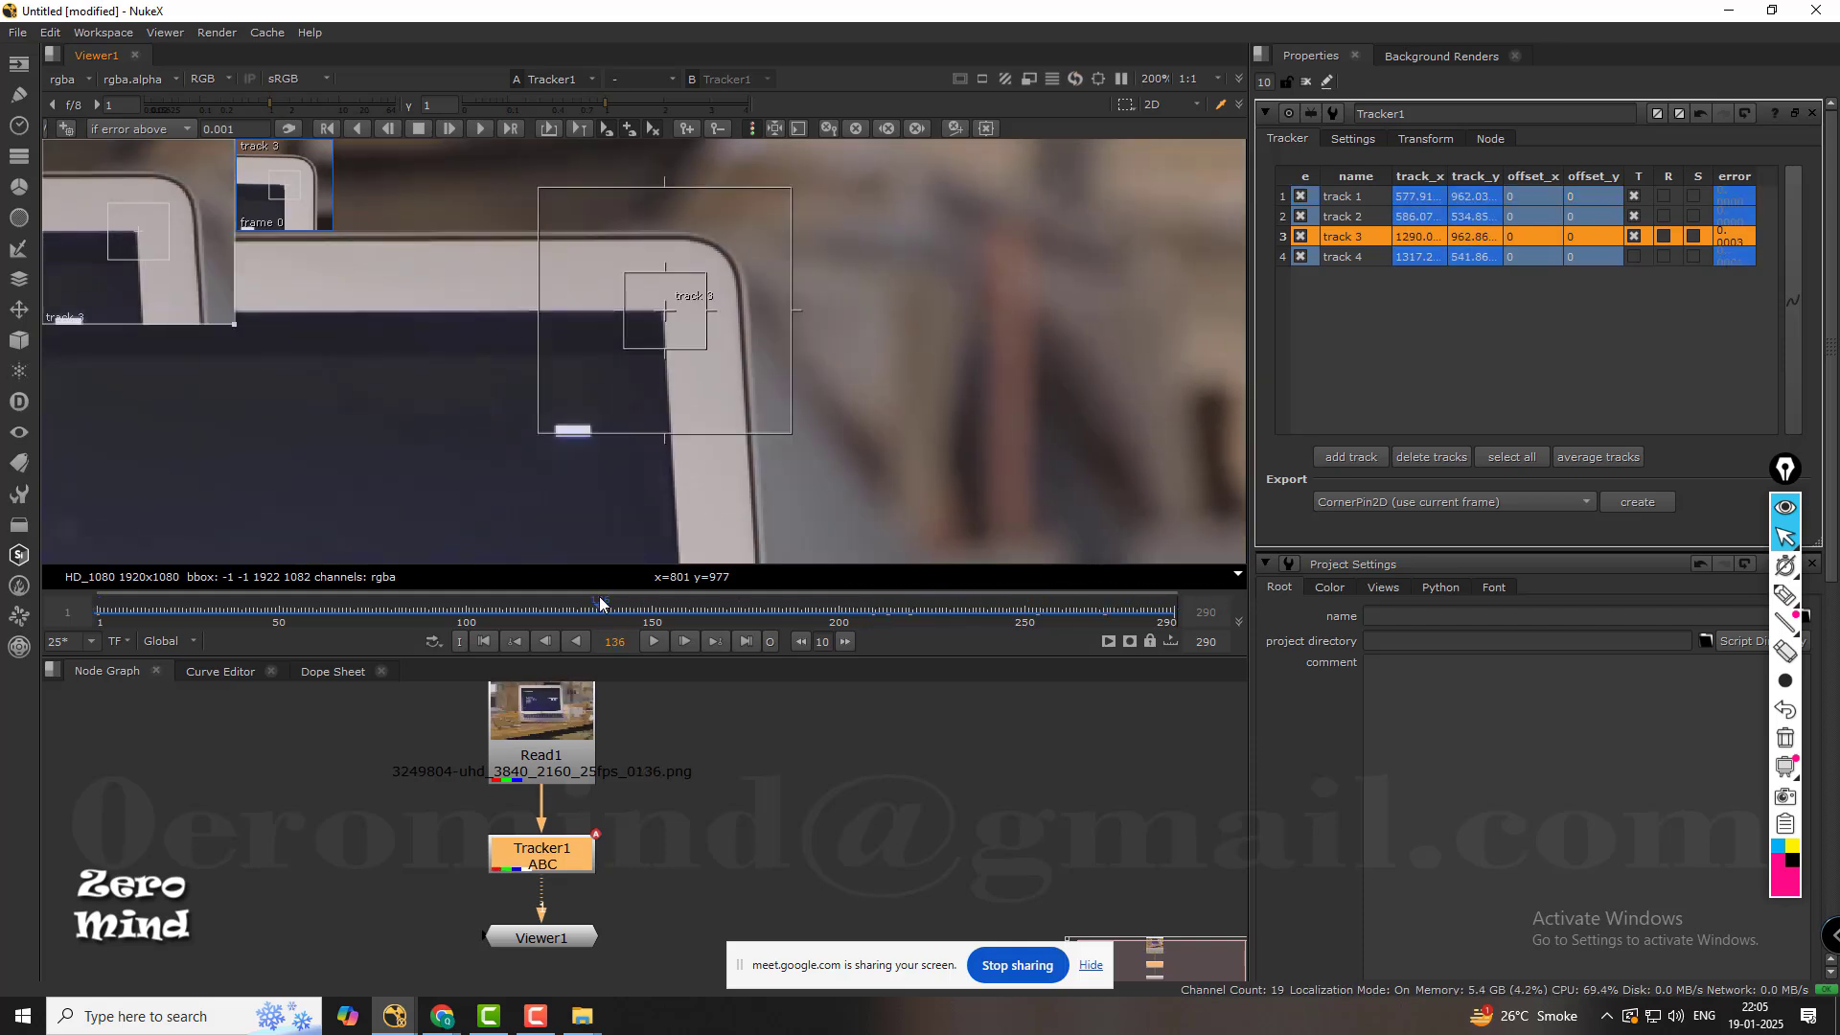
pyautogui.click(485, 642)
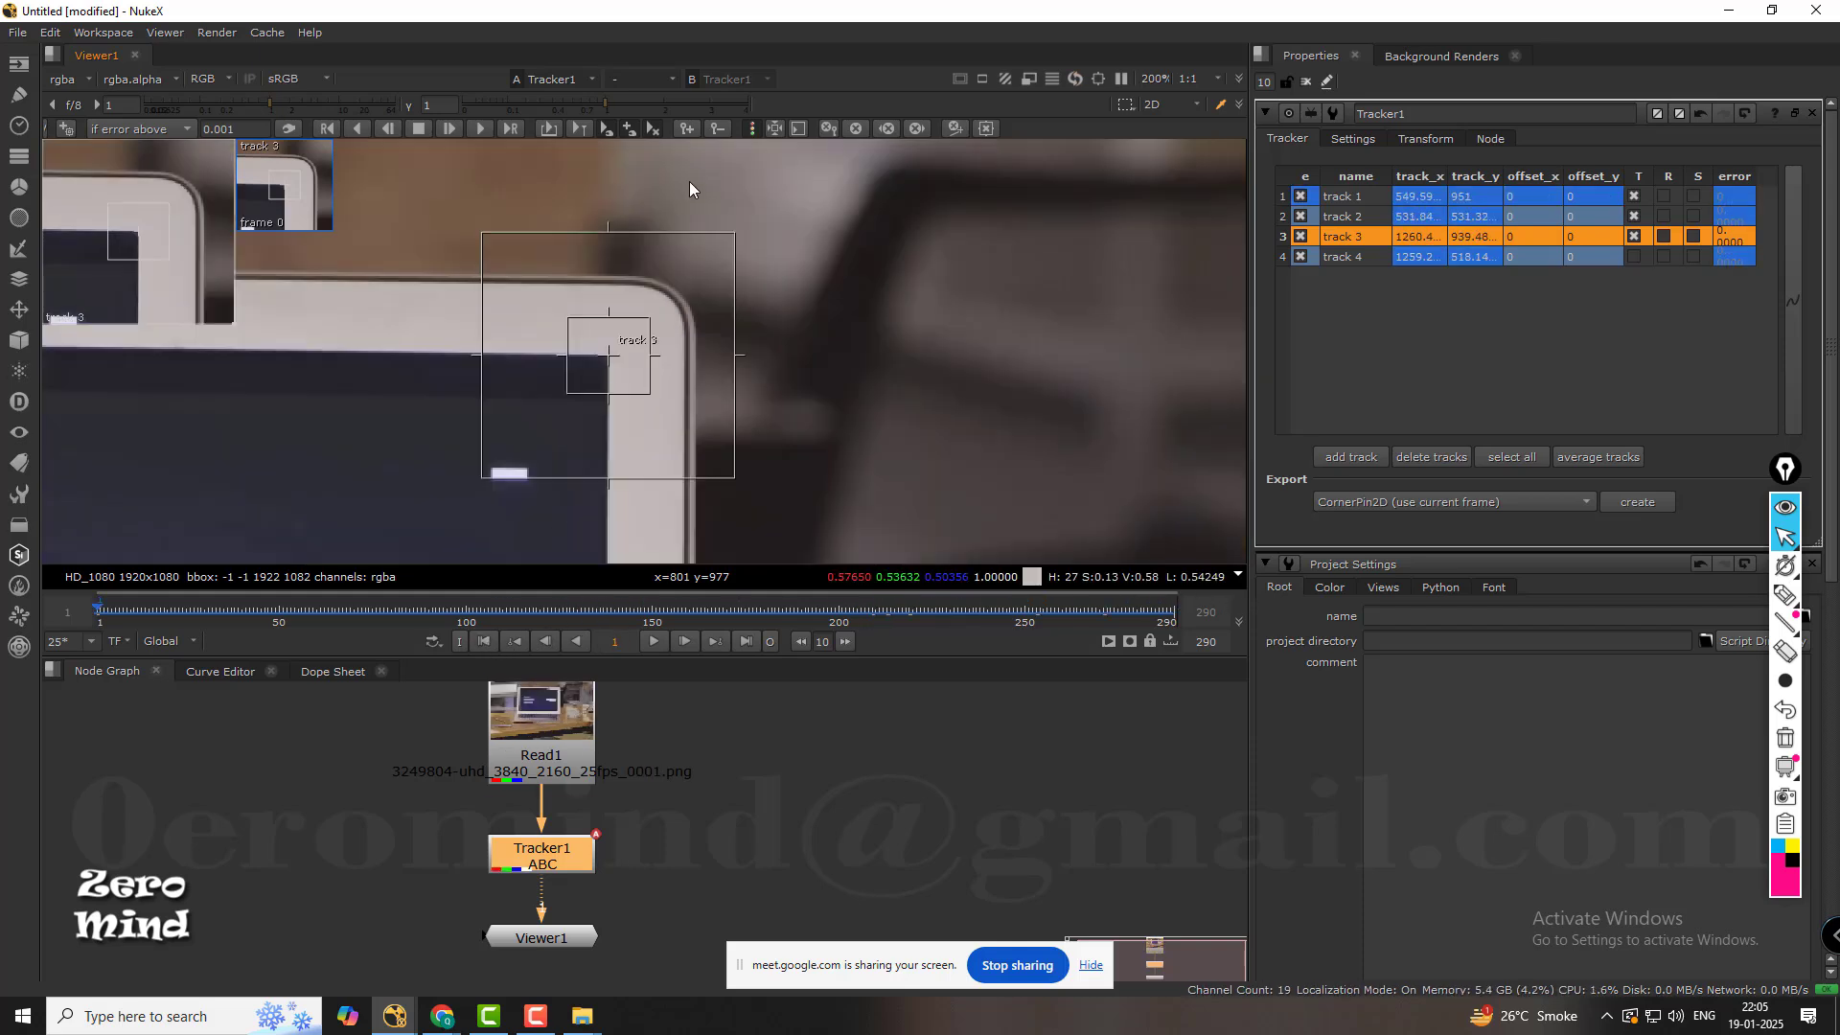
pyautogui.click(479, 129)
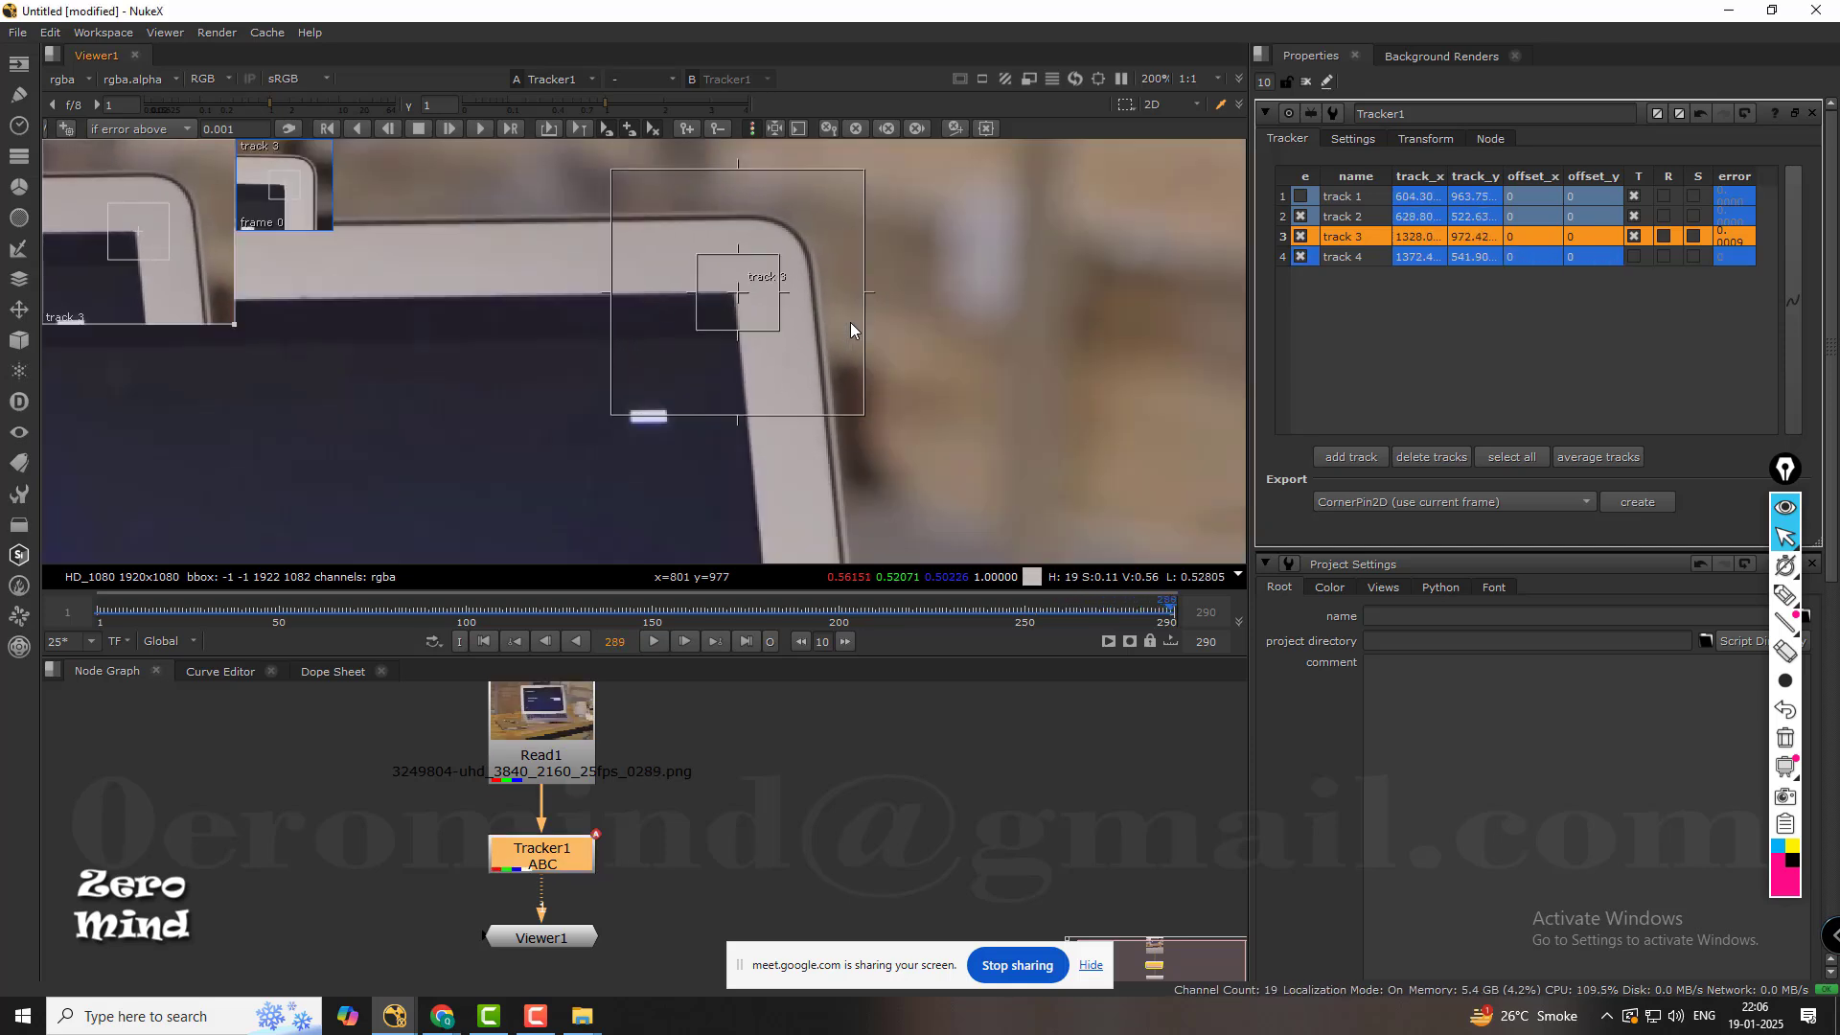
# Examine track 3 against the laptop display at frame 289 and scrub back to frame 190.
pyautogui.scroll(-6, 849, 322)
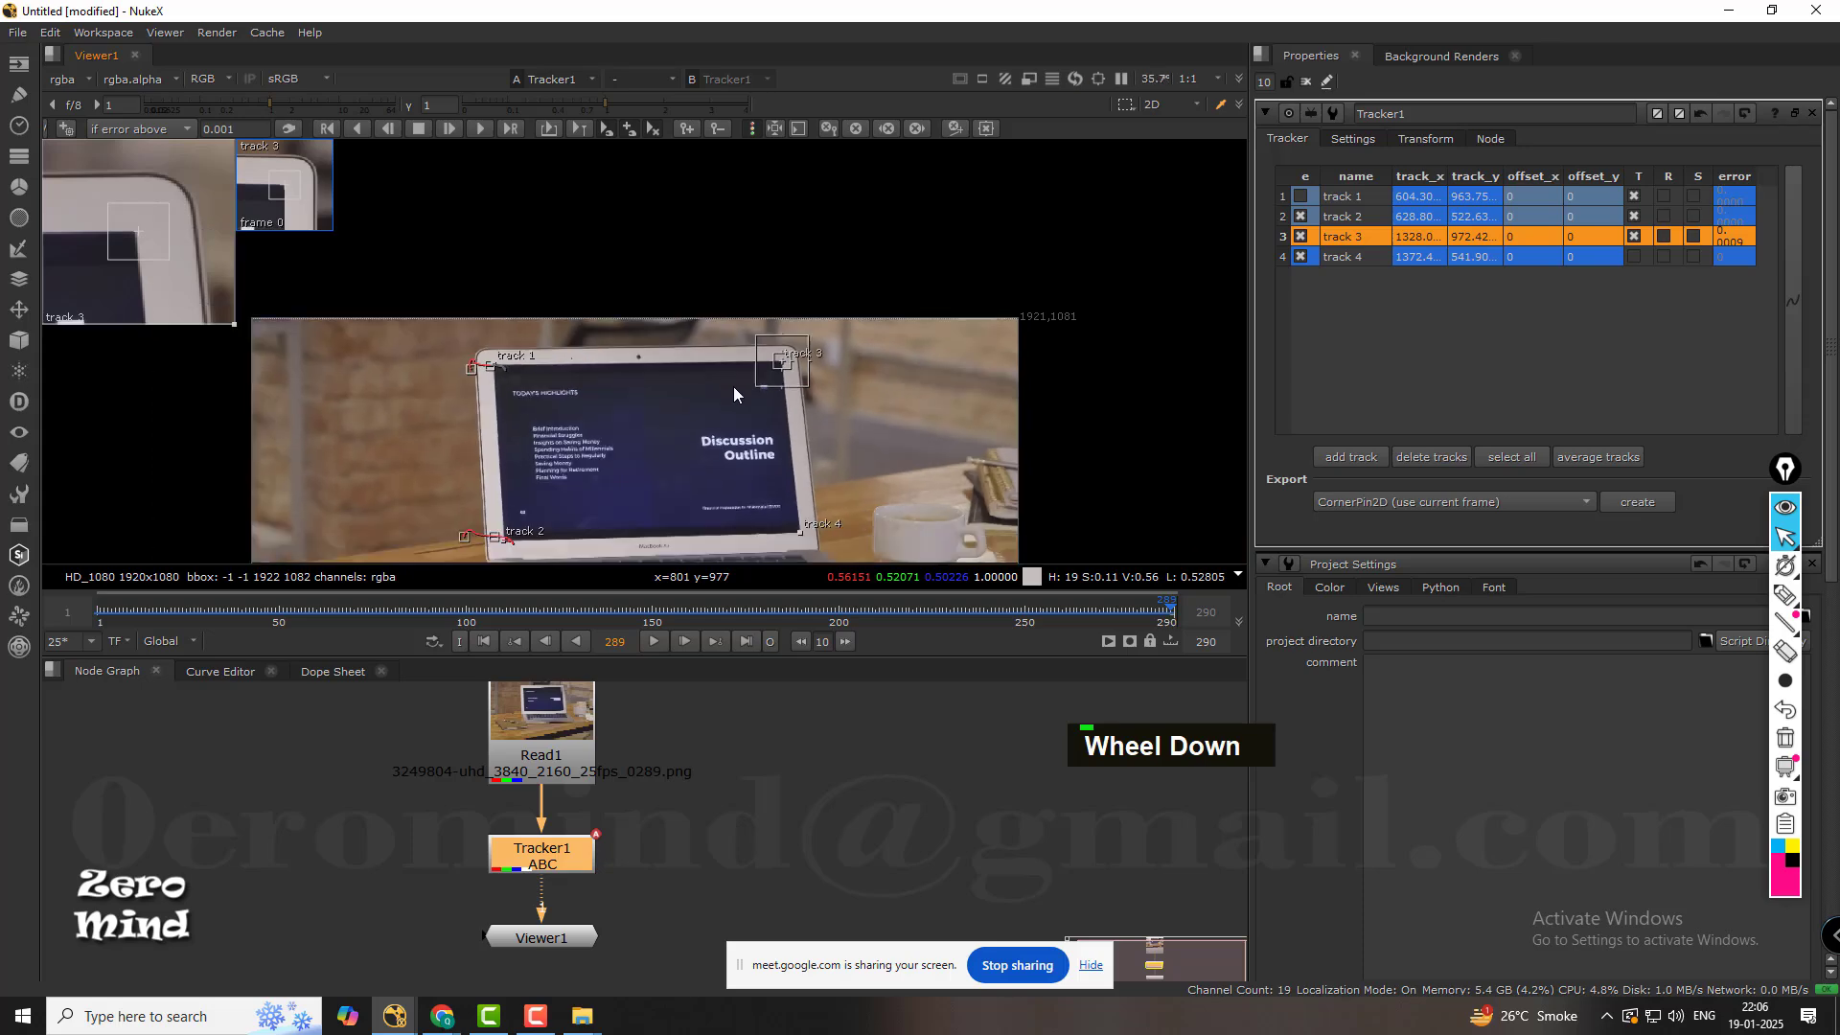
pyautogui.click(777, 793)
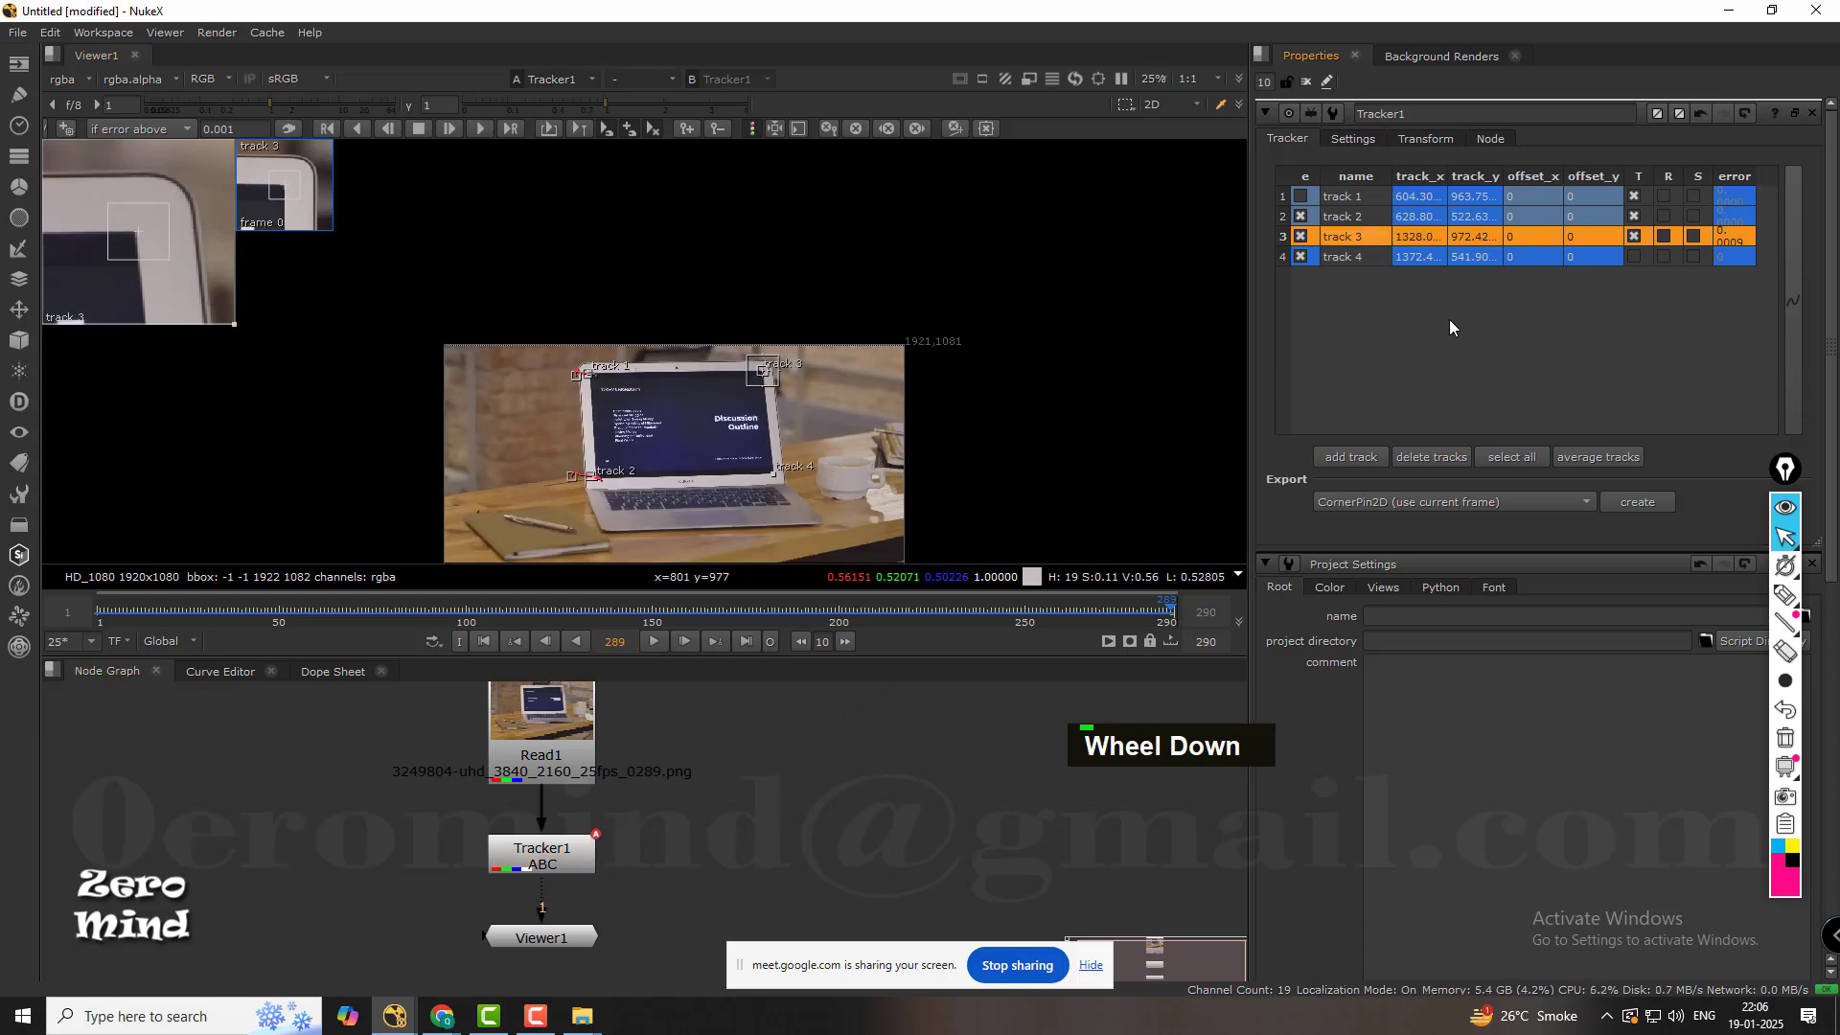
pyautogui.click(1449, 319)
pyautogui.click(1349, 233)
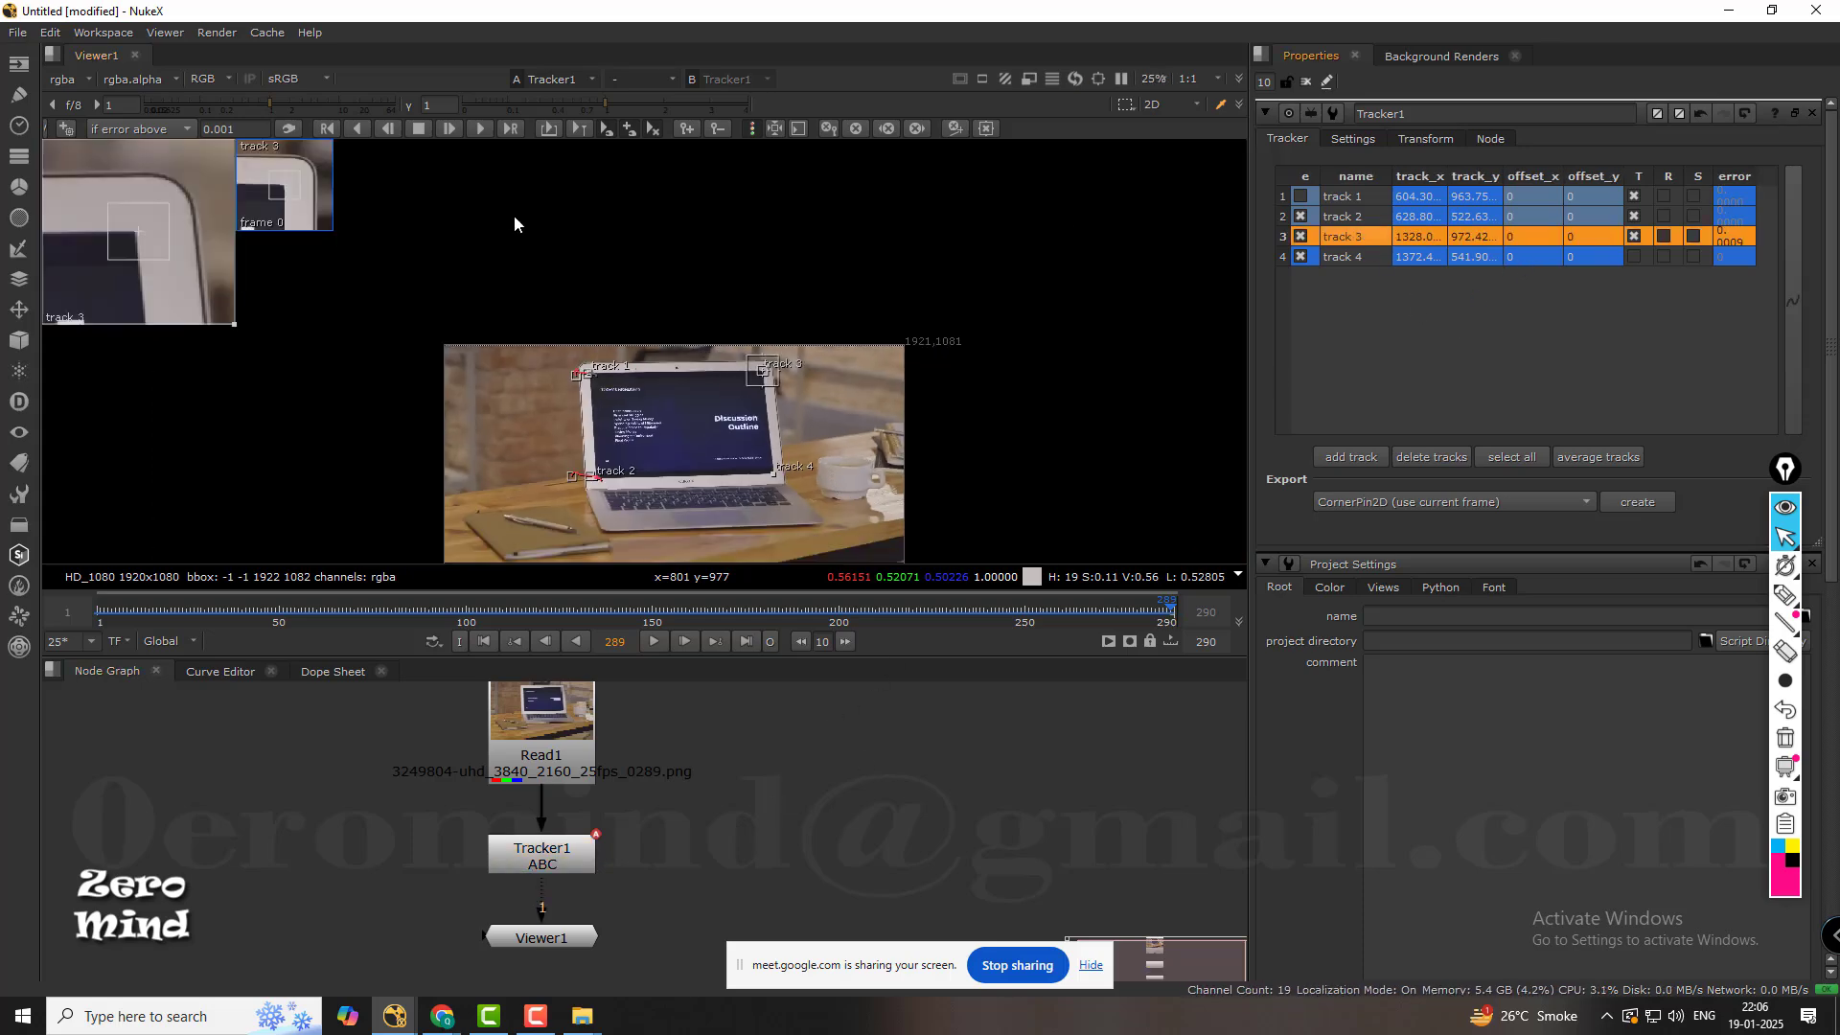
pyautogui.scroll(3, 849, 268)
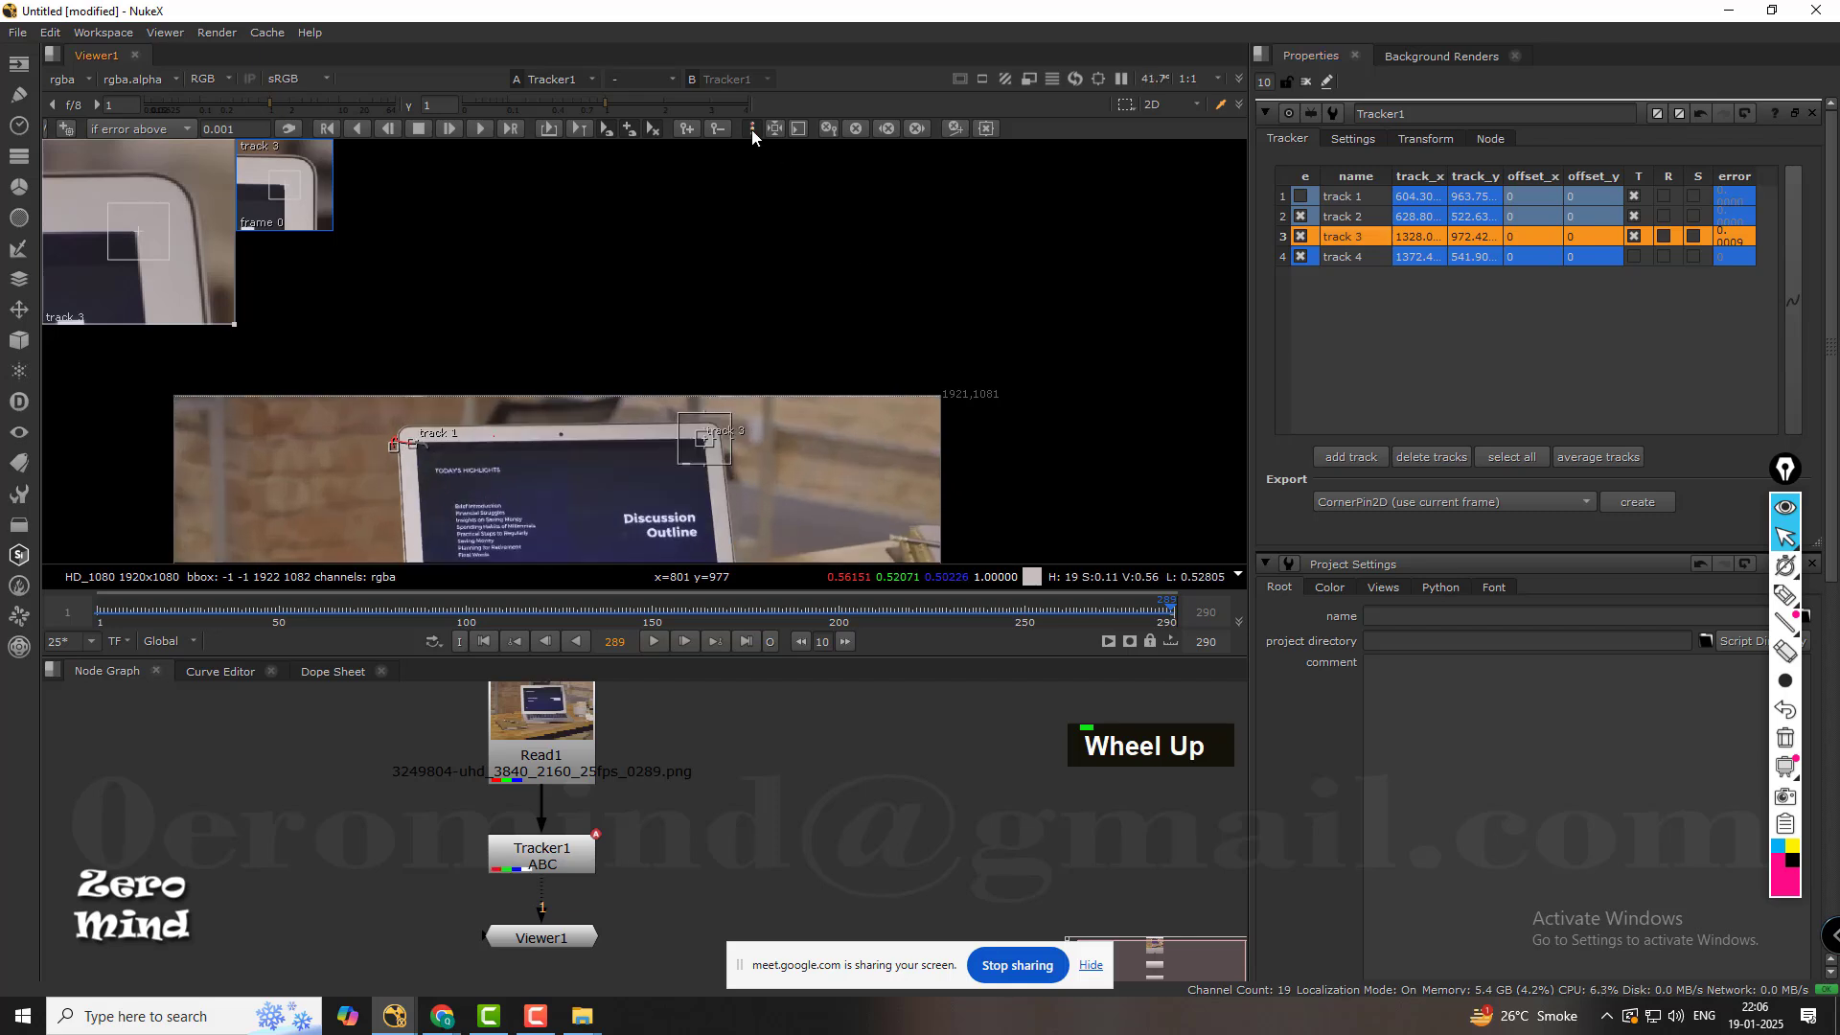
pyautogui.middleClick(855, 403)
pyautogui.scroll(1, 867, 479)
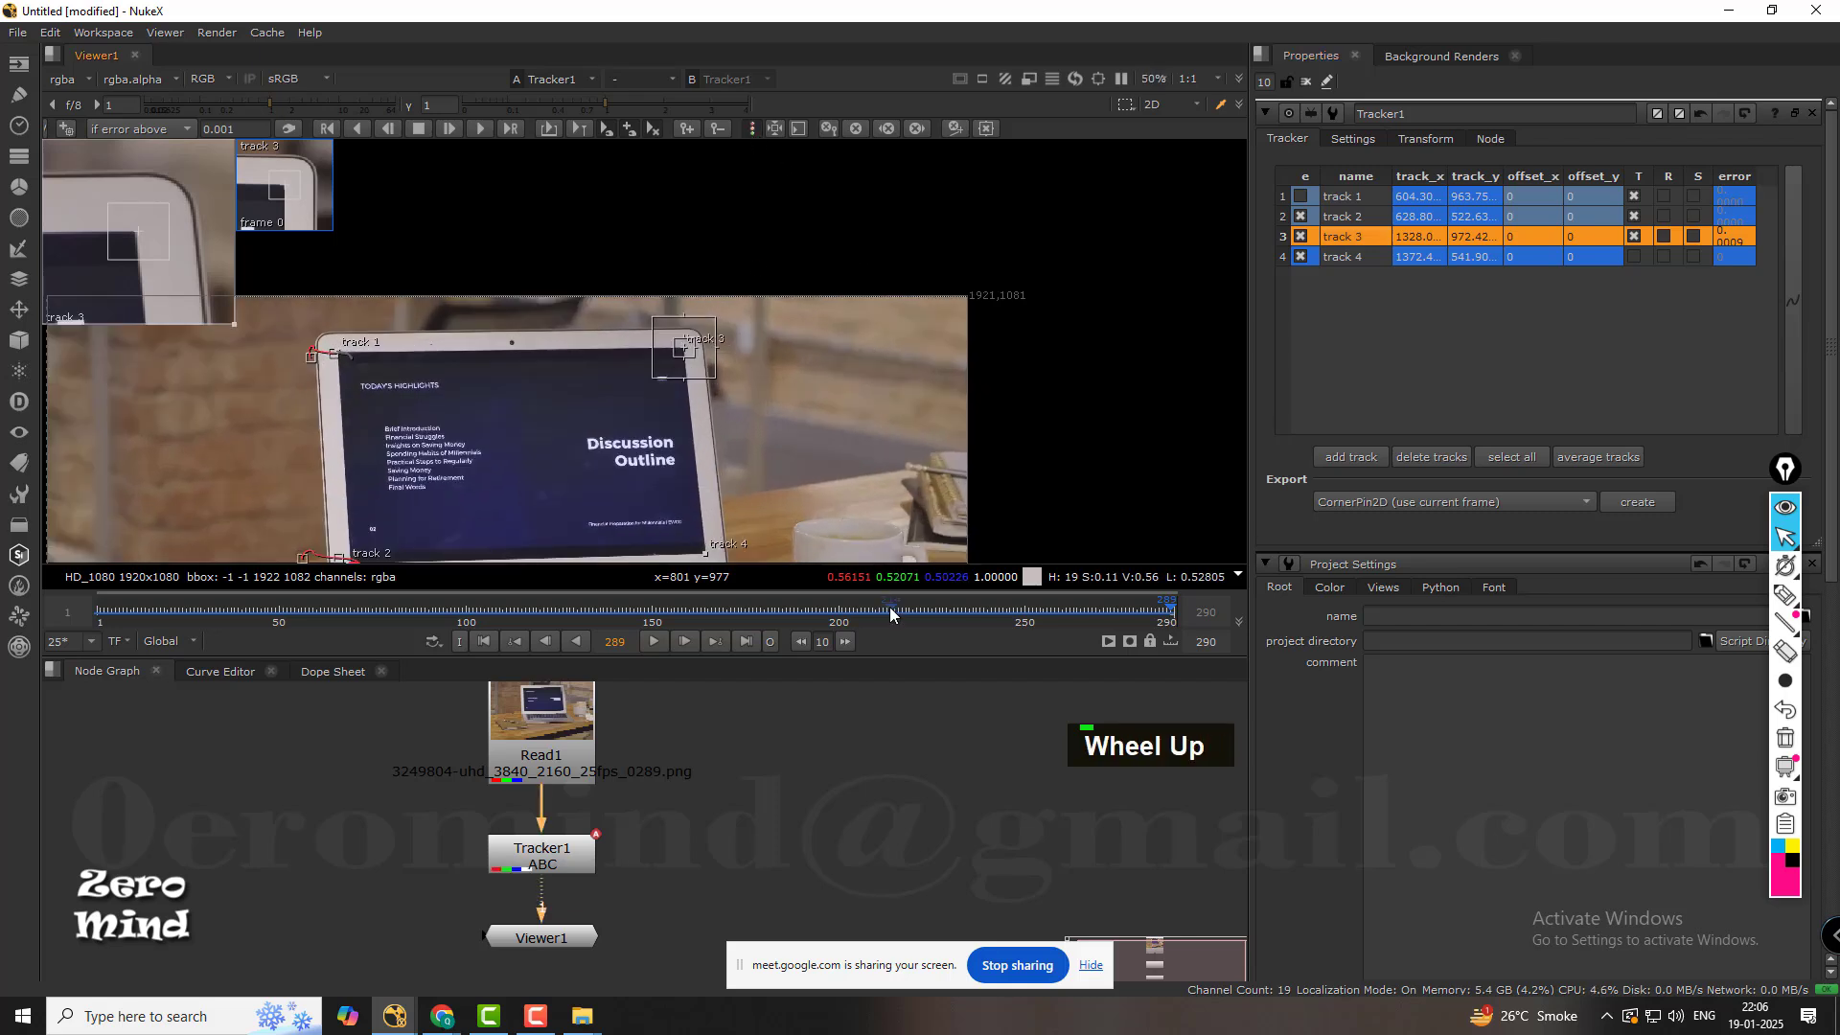
pyautogui.moveTo(890, 602); pyautogui.dragTo(801, 600)
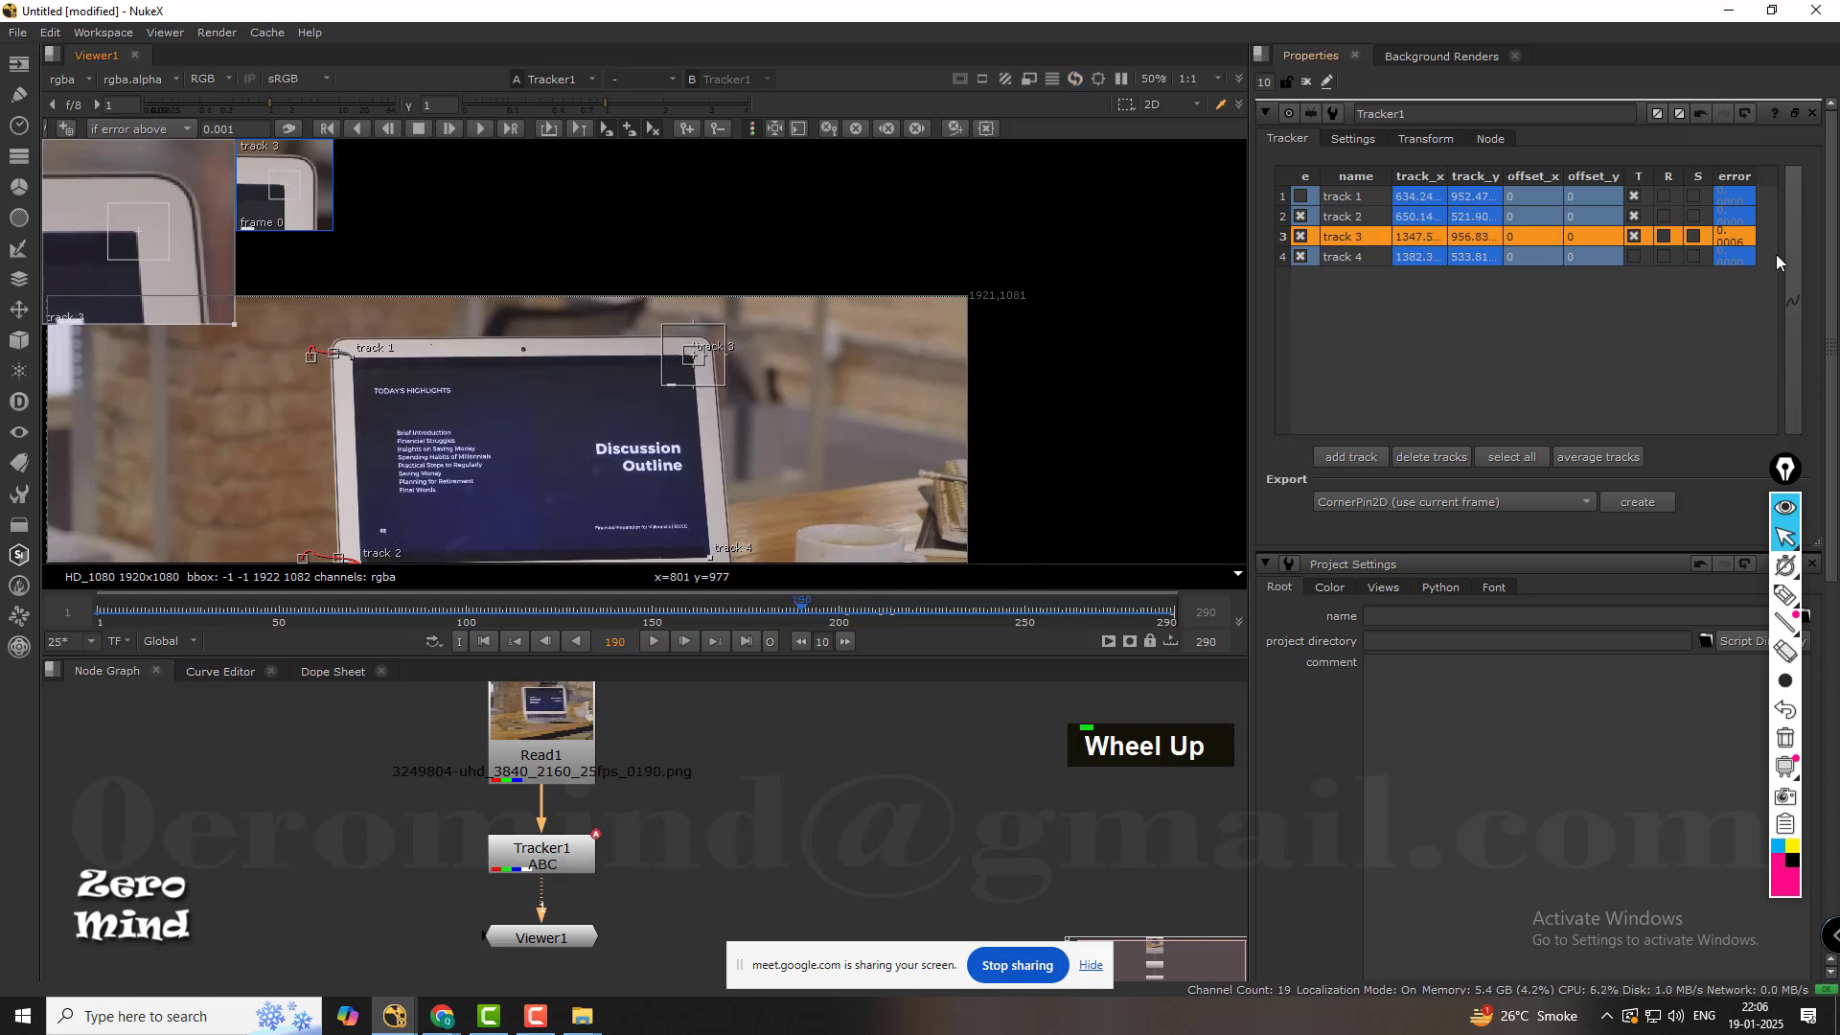
# Check track 4 on the display's lower-right corner through the shot, and enable track 1 at frame 157.
pyautogui.click(1339, 256)
pyautogui.moveTo(970, 345); pyautogui.dragTo(711, 392, button='middle')
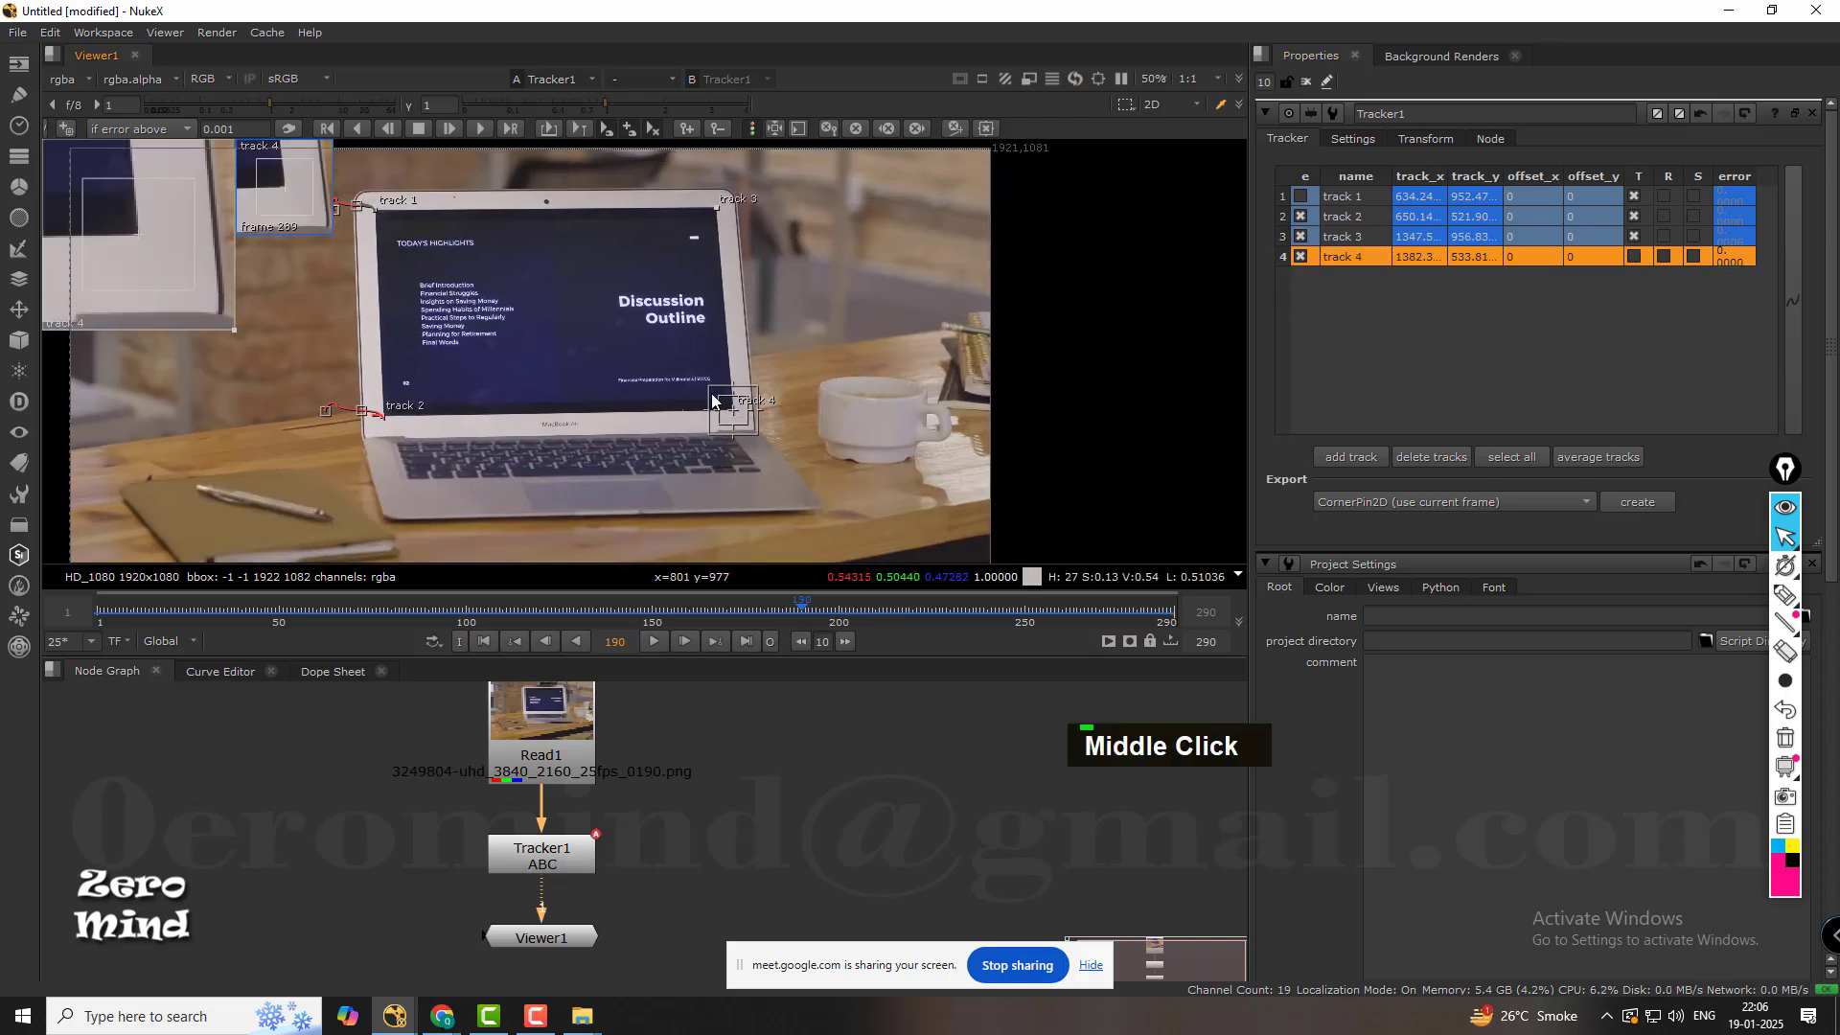
pyautogui.scroll(-3, 670, 412)
pyautogui.scroll(4, 675, 411)
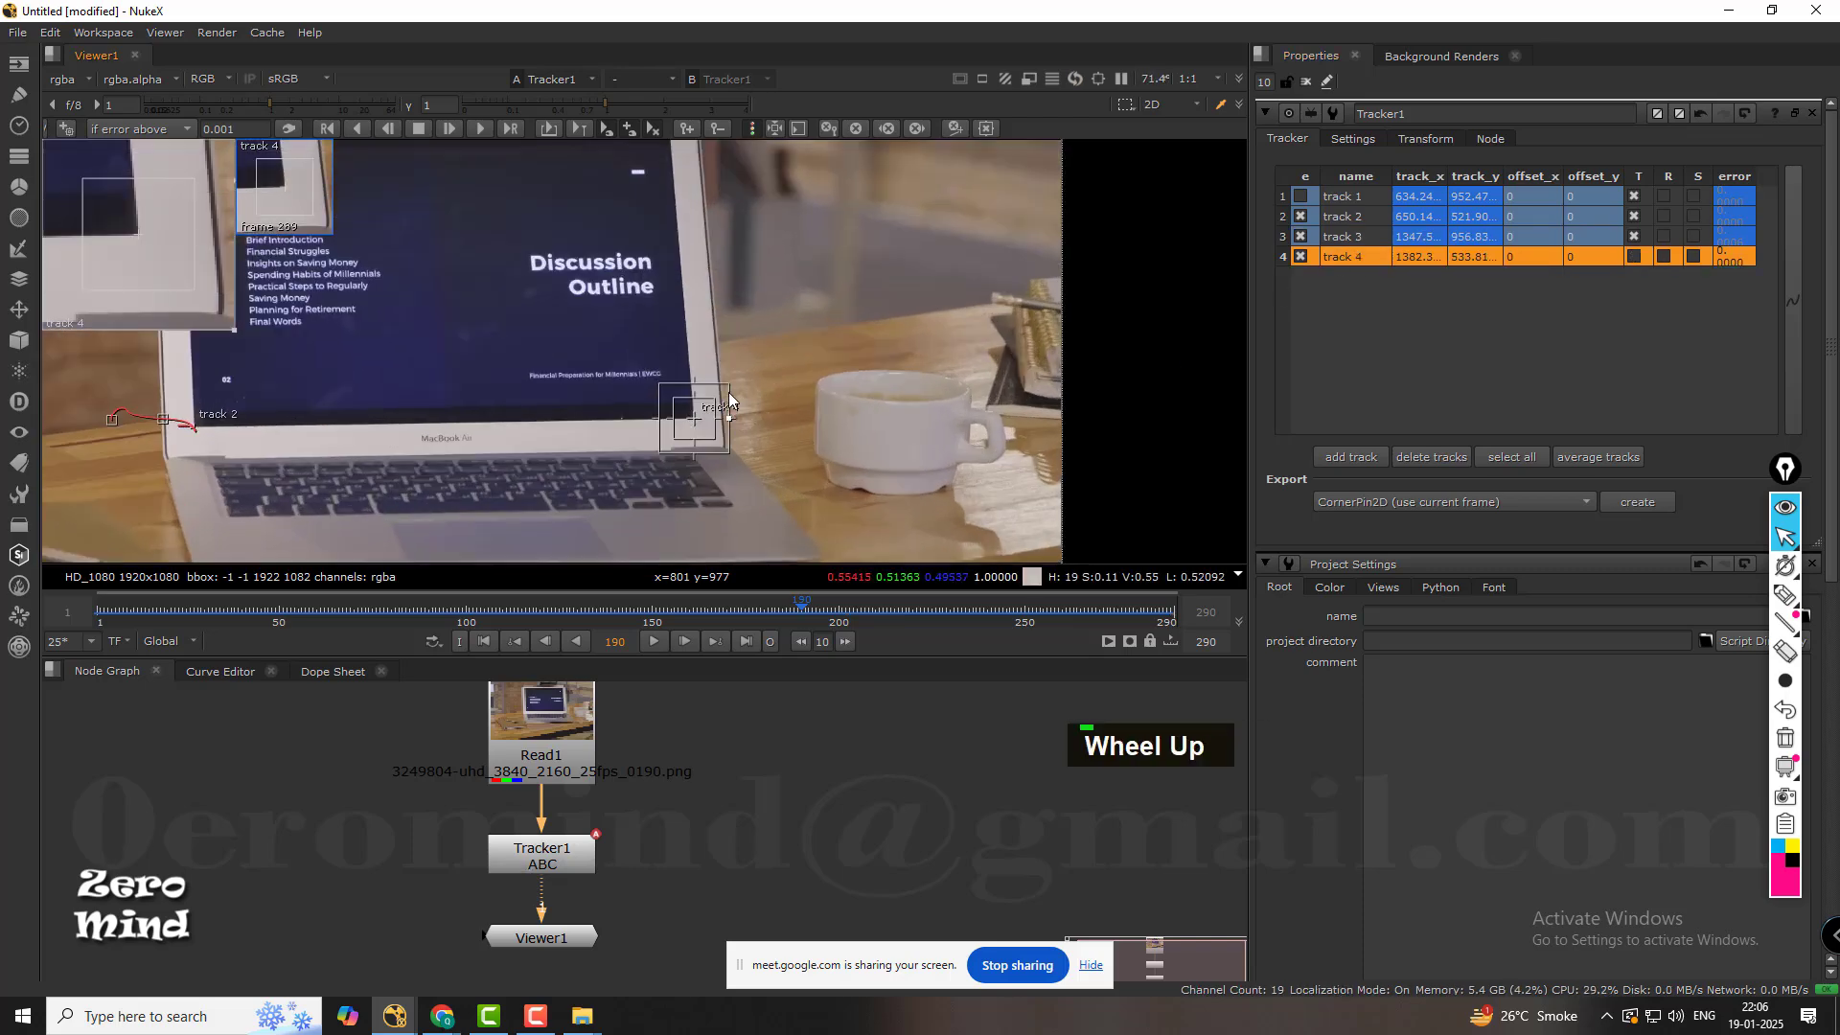
pyautogui.scroll(1, 729, 393)
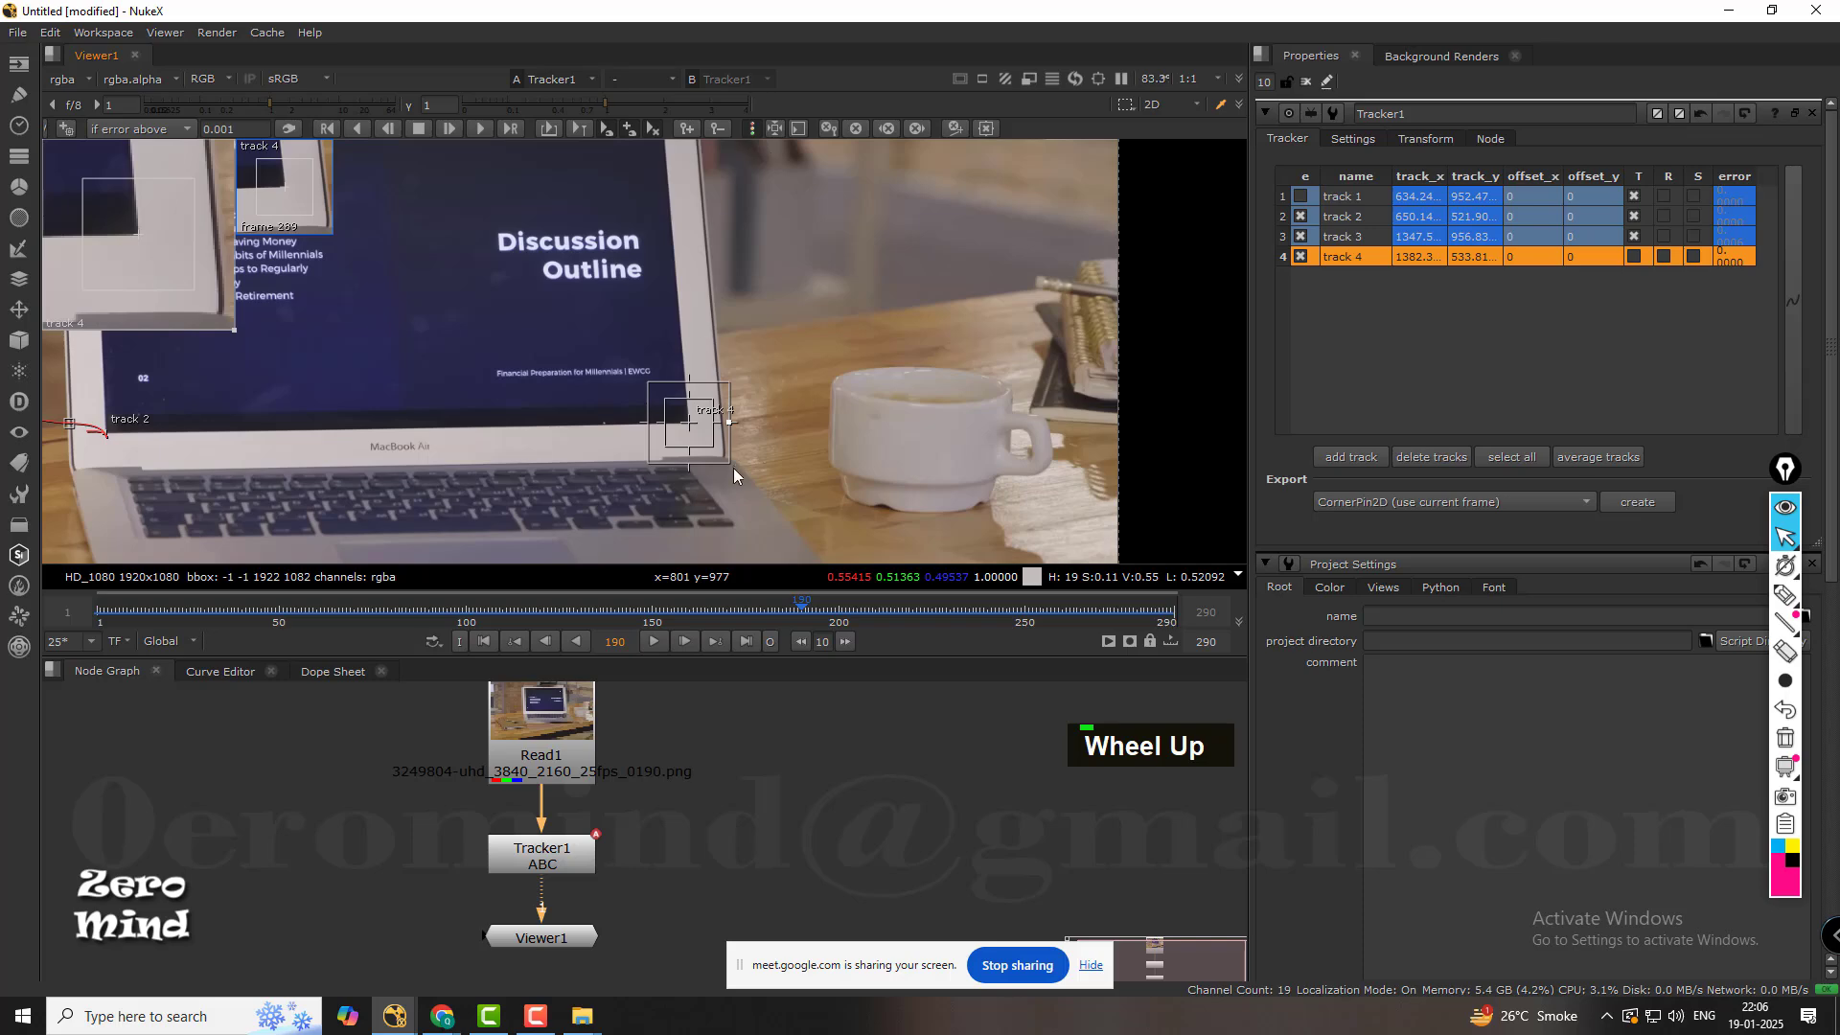
pyautogui.moveTo(261, 611); pyautogui.dragTo(2, 609)
pyautogui.moveTo(262, 604); pyautogui.dragTo(679, 613)
pyautogui.click(1302, 196)
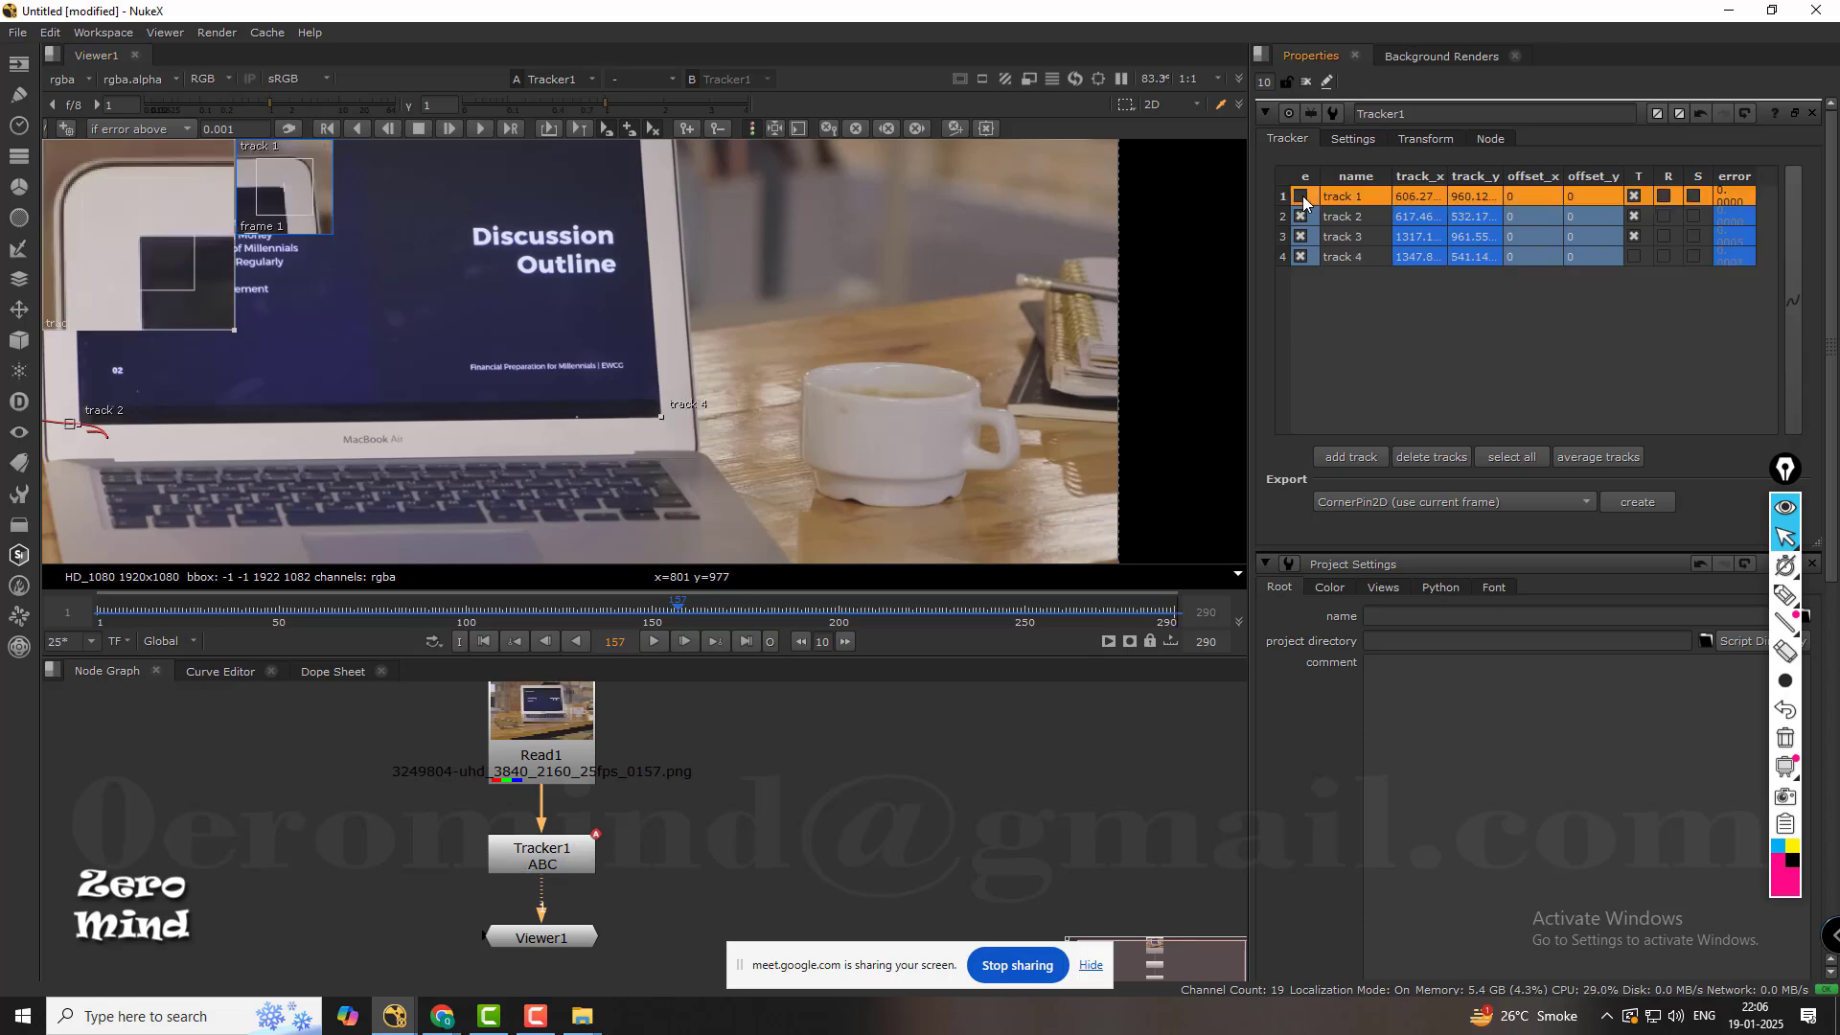
# Turn on the T (translate) option for track 4 and move to frame 10.
pyautogui.click(1367, 256)
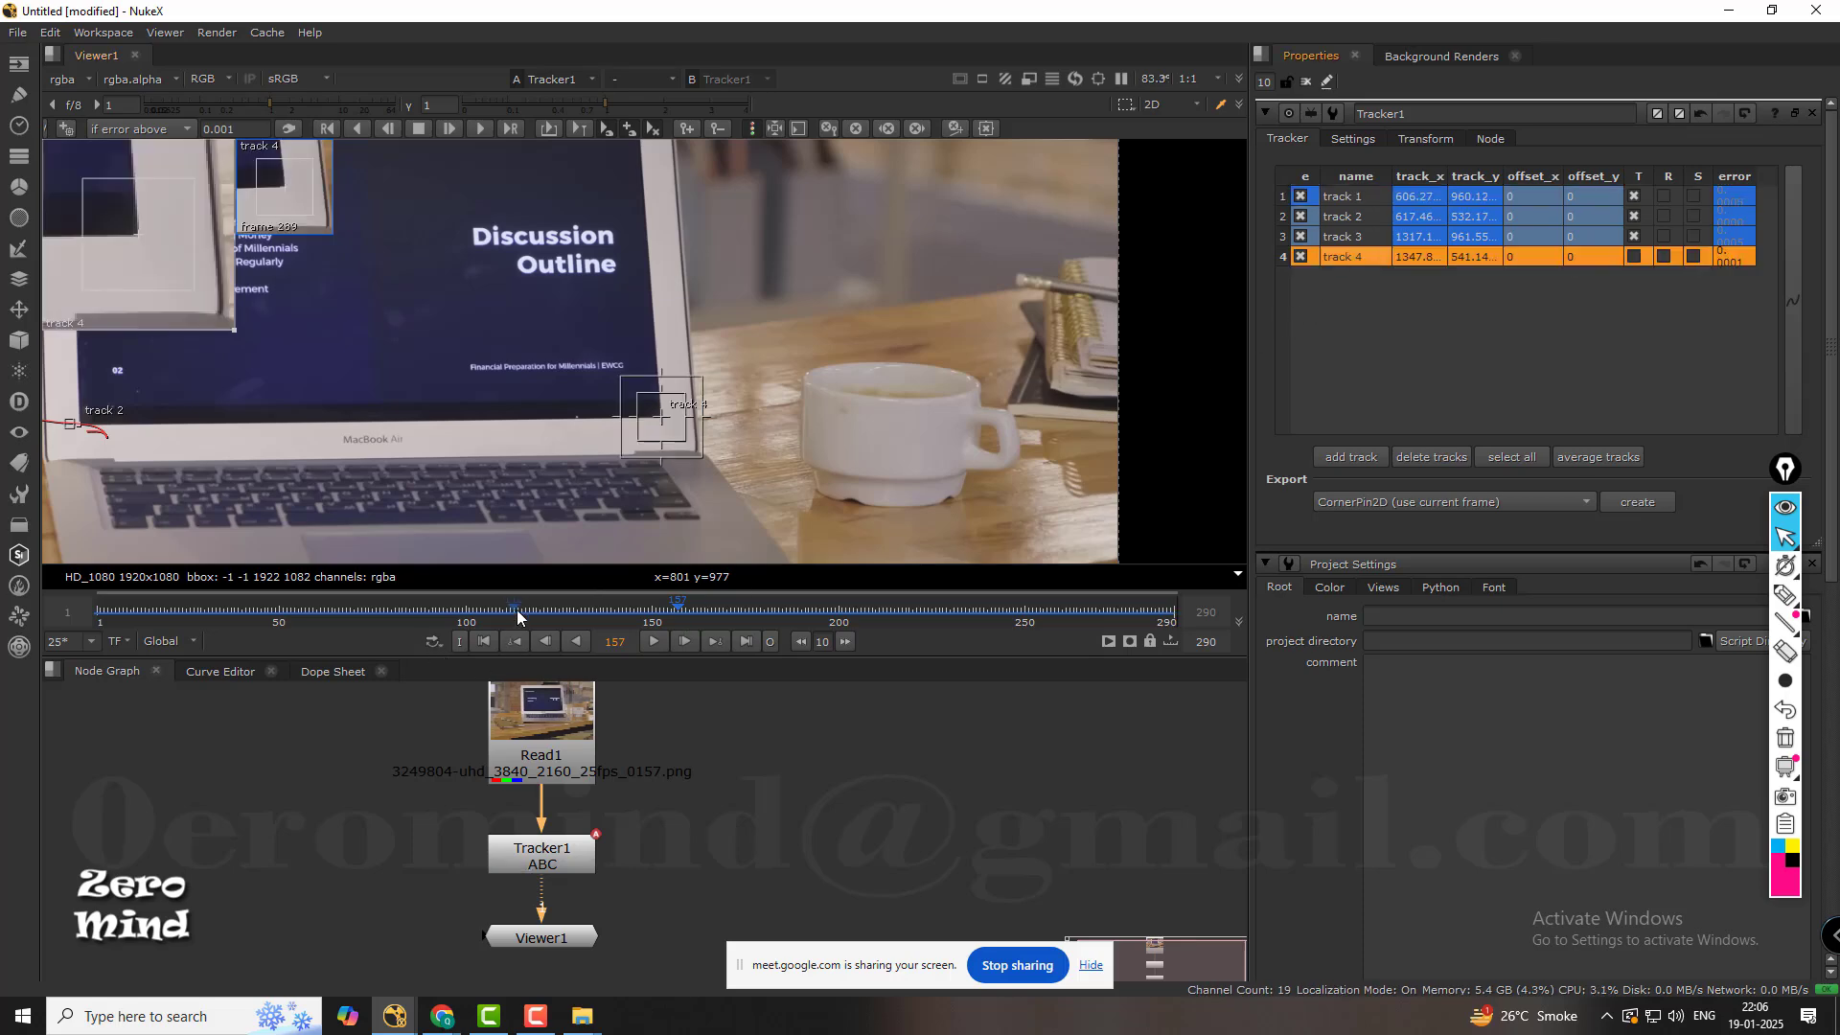
pyautogui.moveTo(517, 613); pyautogui.dragTo(648, 567)
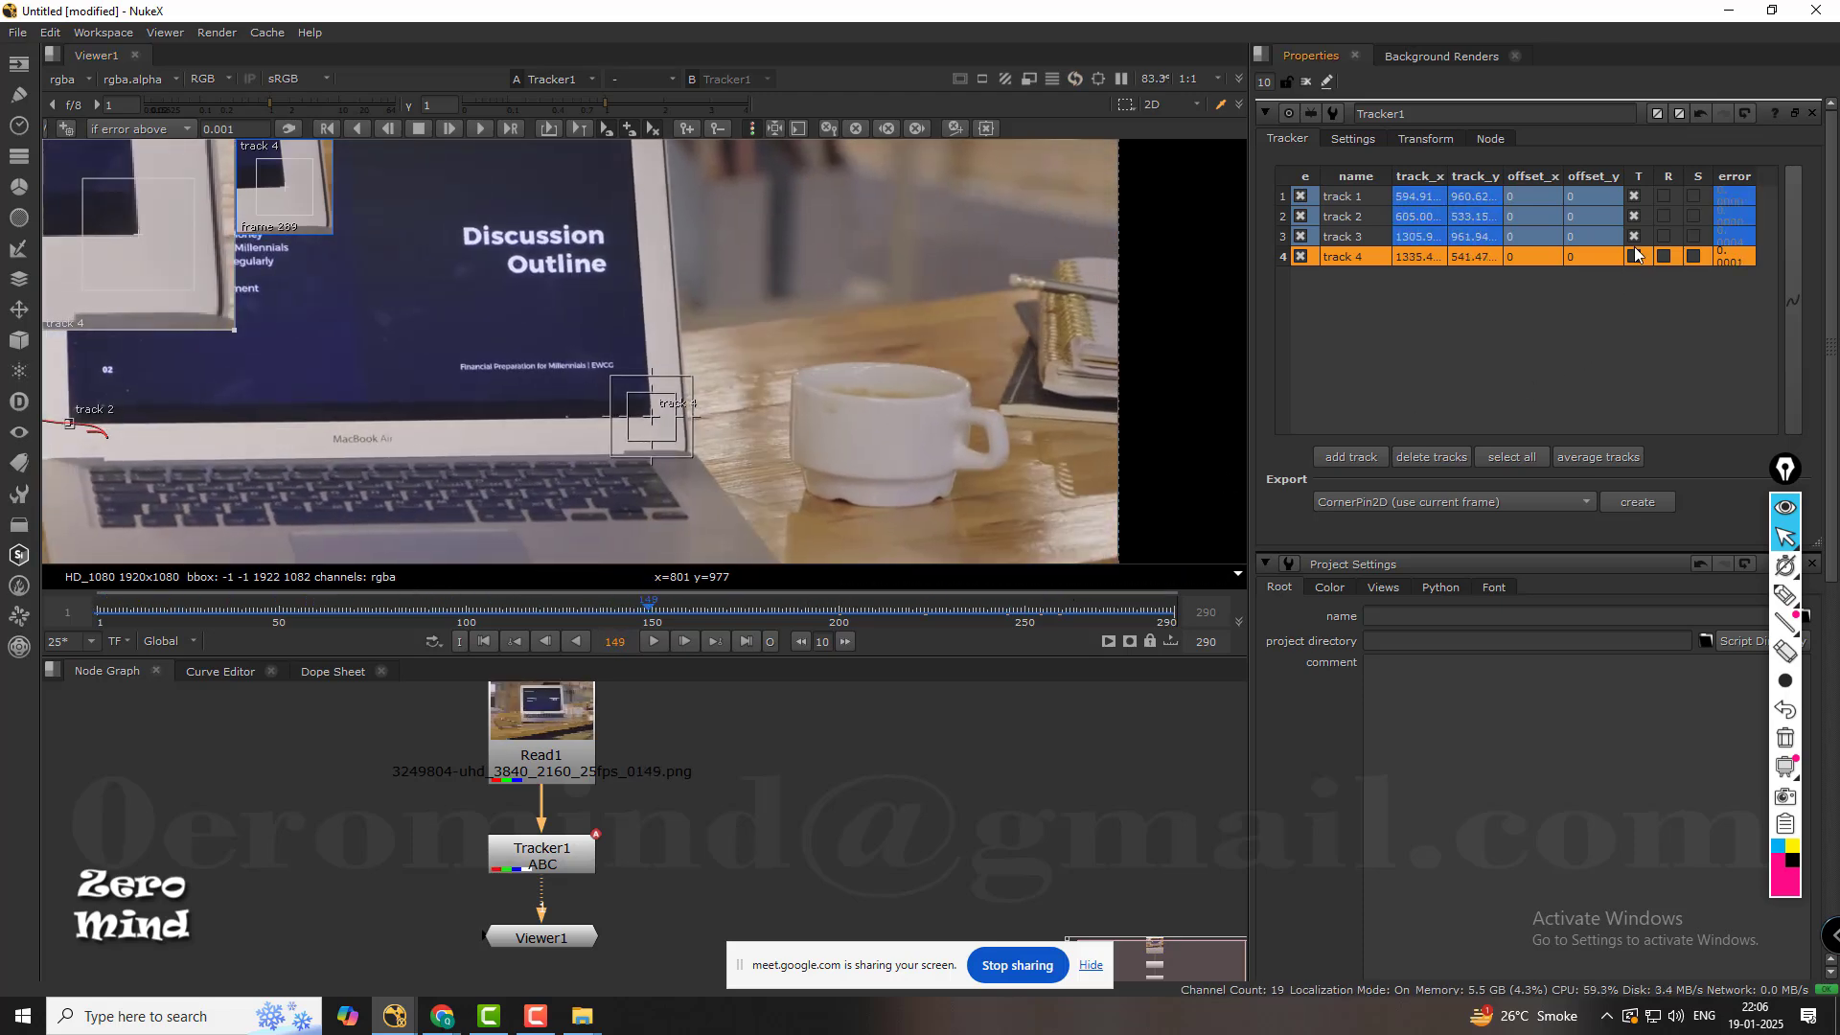
pyautogui.moveTo(614, 615); pyautogui.dragTo(133, 594)
# Examine the motion paths of track 4 and track 3 up close at the display's right-hand corners.
pyautogui.moveTo(228, 439); pyautogui.dragTo(612, 448, button='middle')
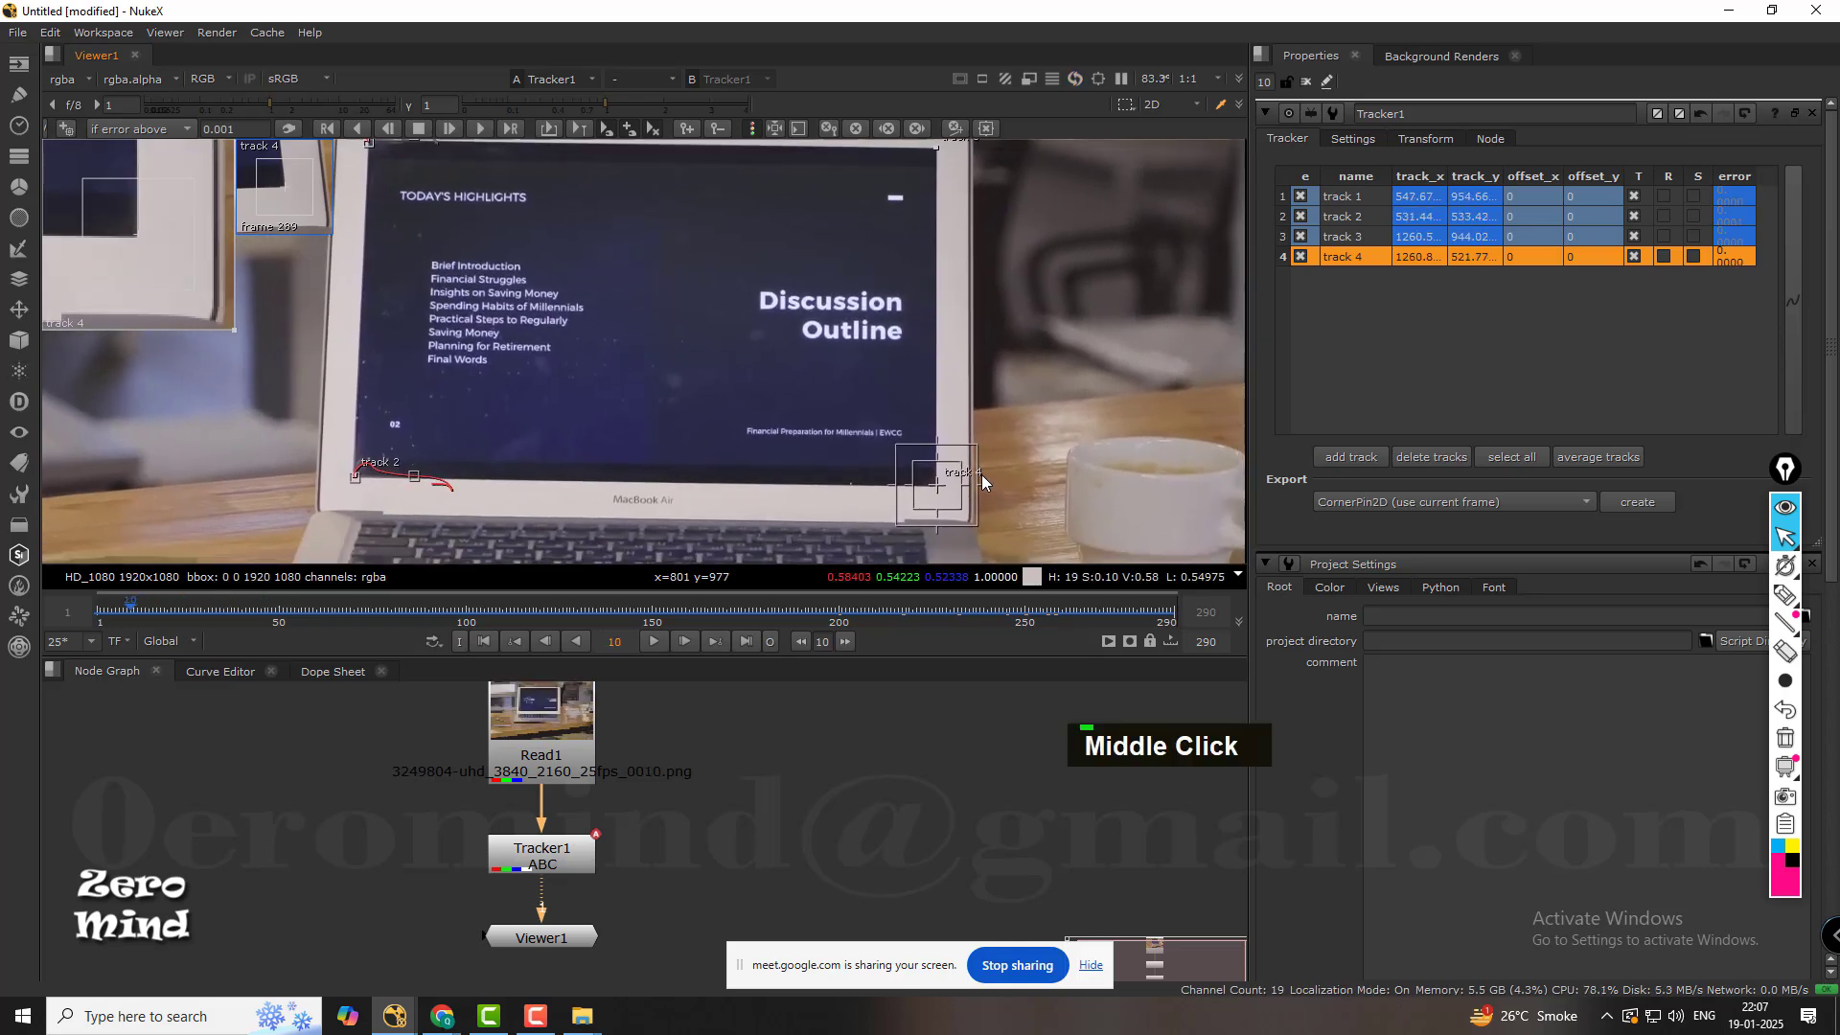
pyautogui.moveTo(1161, 429); pyautogui.dragTo(796, 375, button='middle')
pyautogui.scroll(2, 712, 422)
pyautogui.scroll(2, 710, 417)
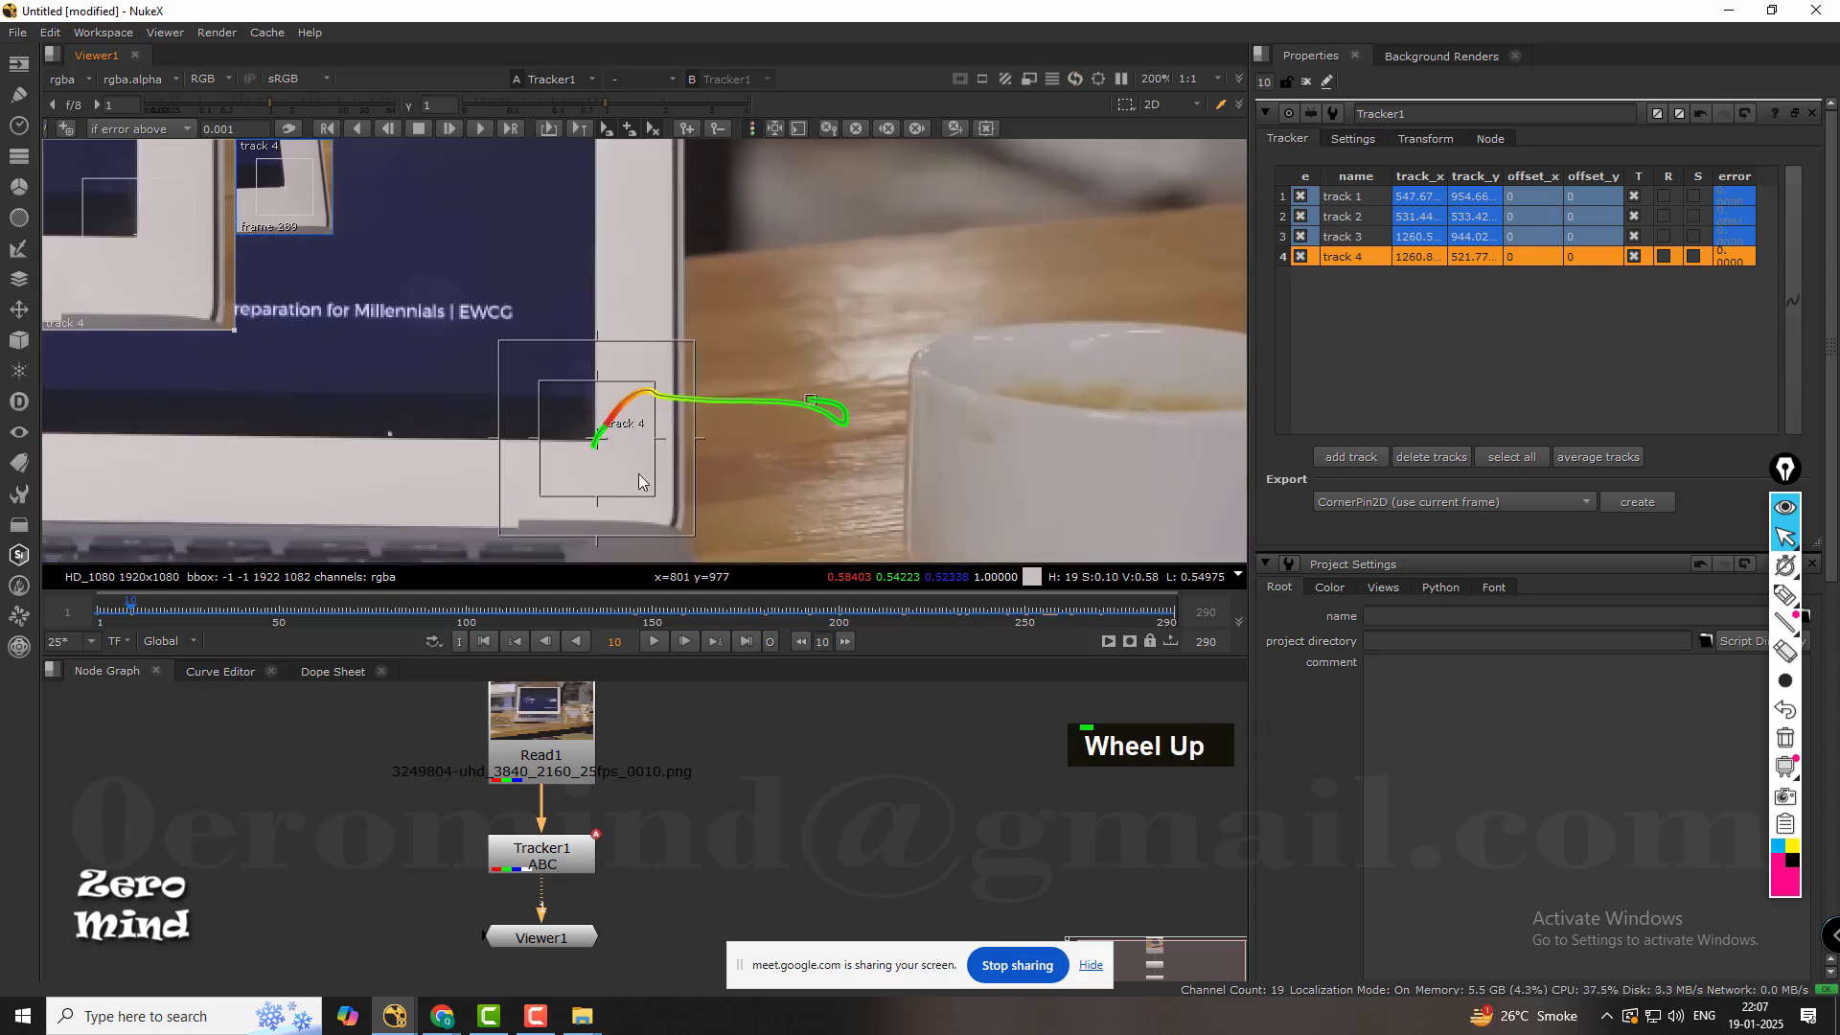
pyautogui.moveTo(638, 474)
pyautogui.mouseDown(button='middle')
pyautogui.moveTo(598, 474)
pyautogui.moveTo(663, 456)
pyautogui.mouseUp(button='middle')
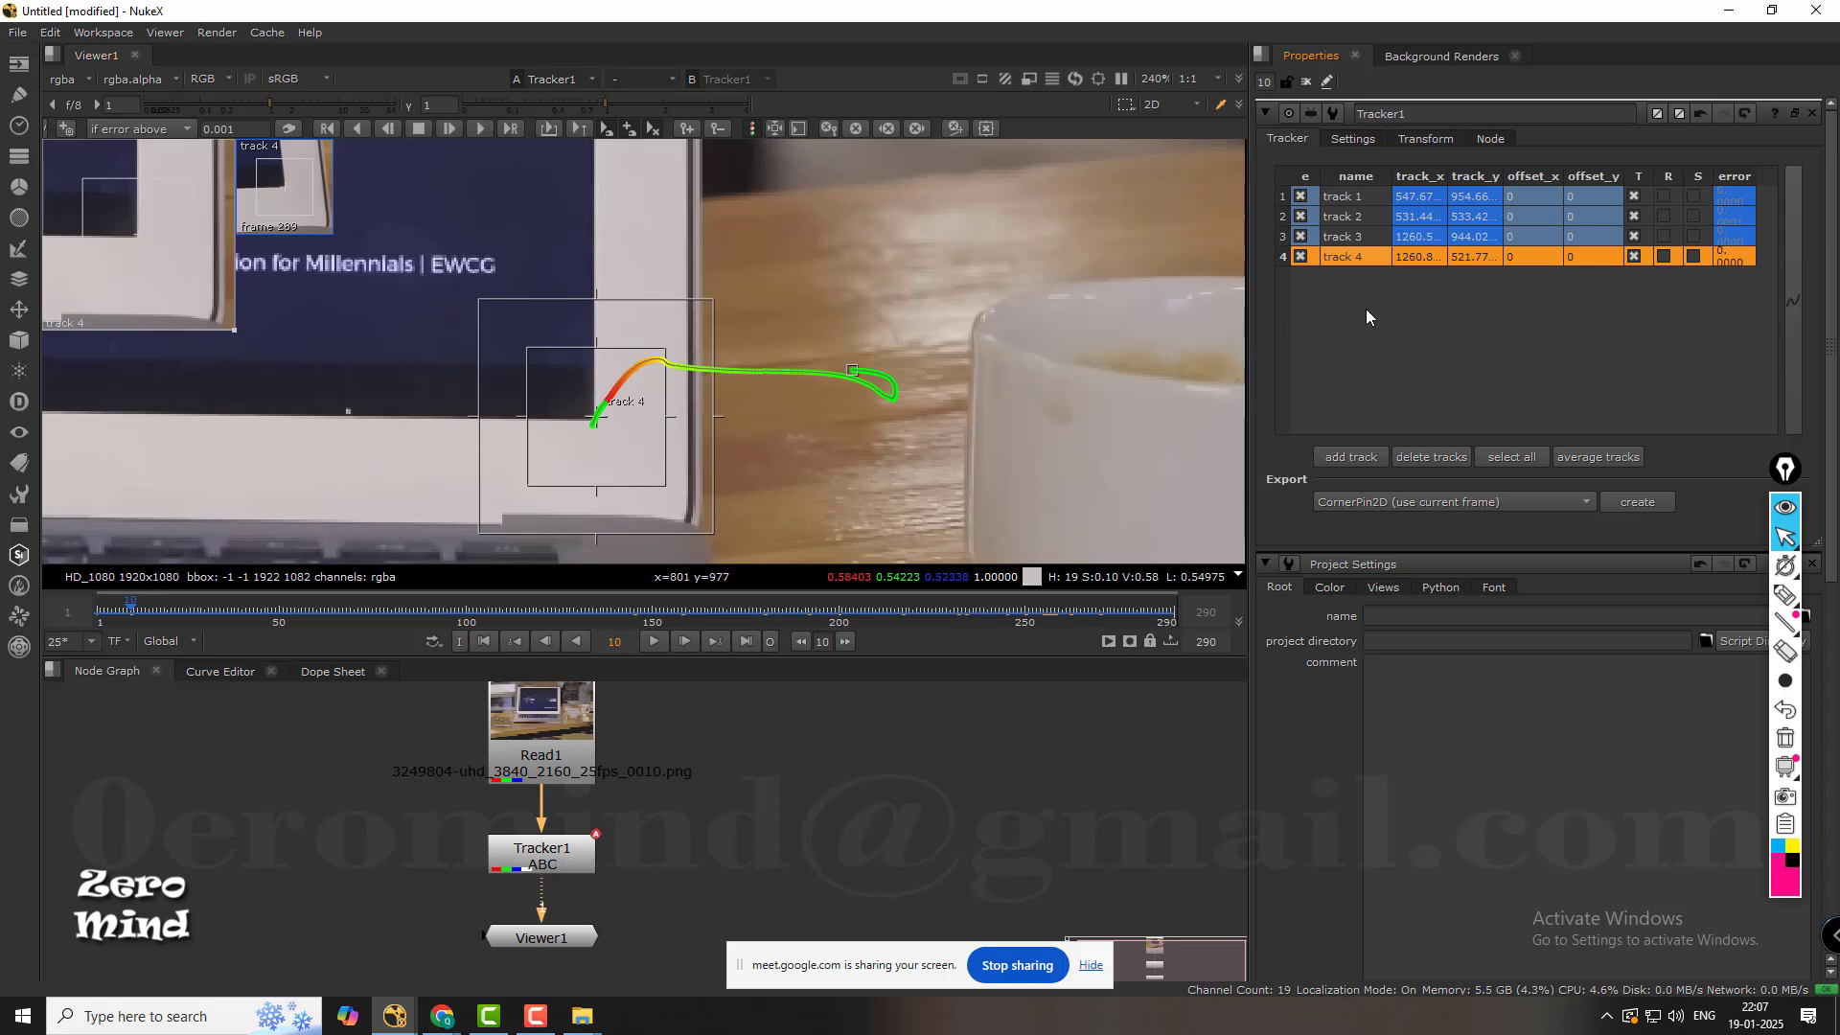
pyautogui.click(1359, 239)
pyautogui.moveTo(663, 494); pyautogui.dragTo(733, 556, button='middle')
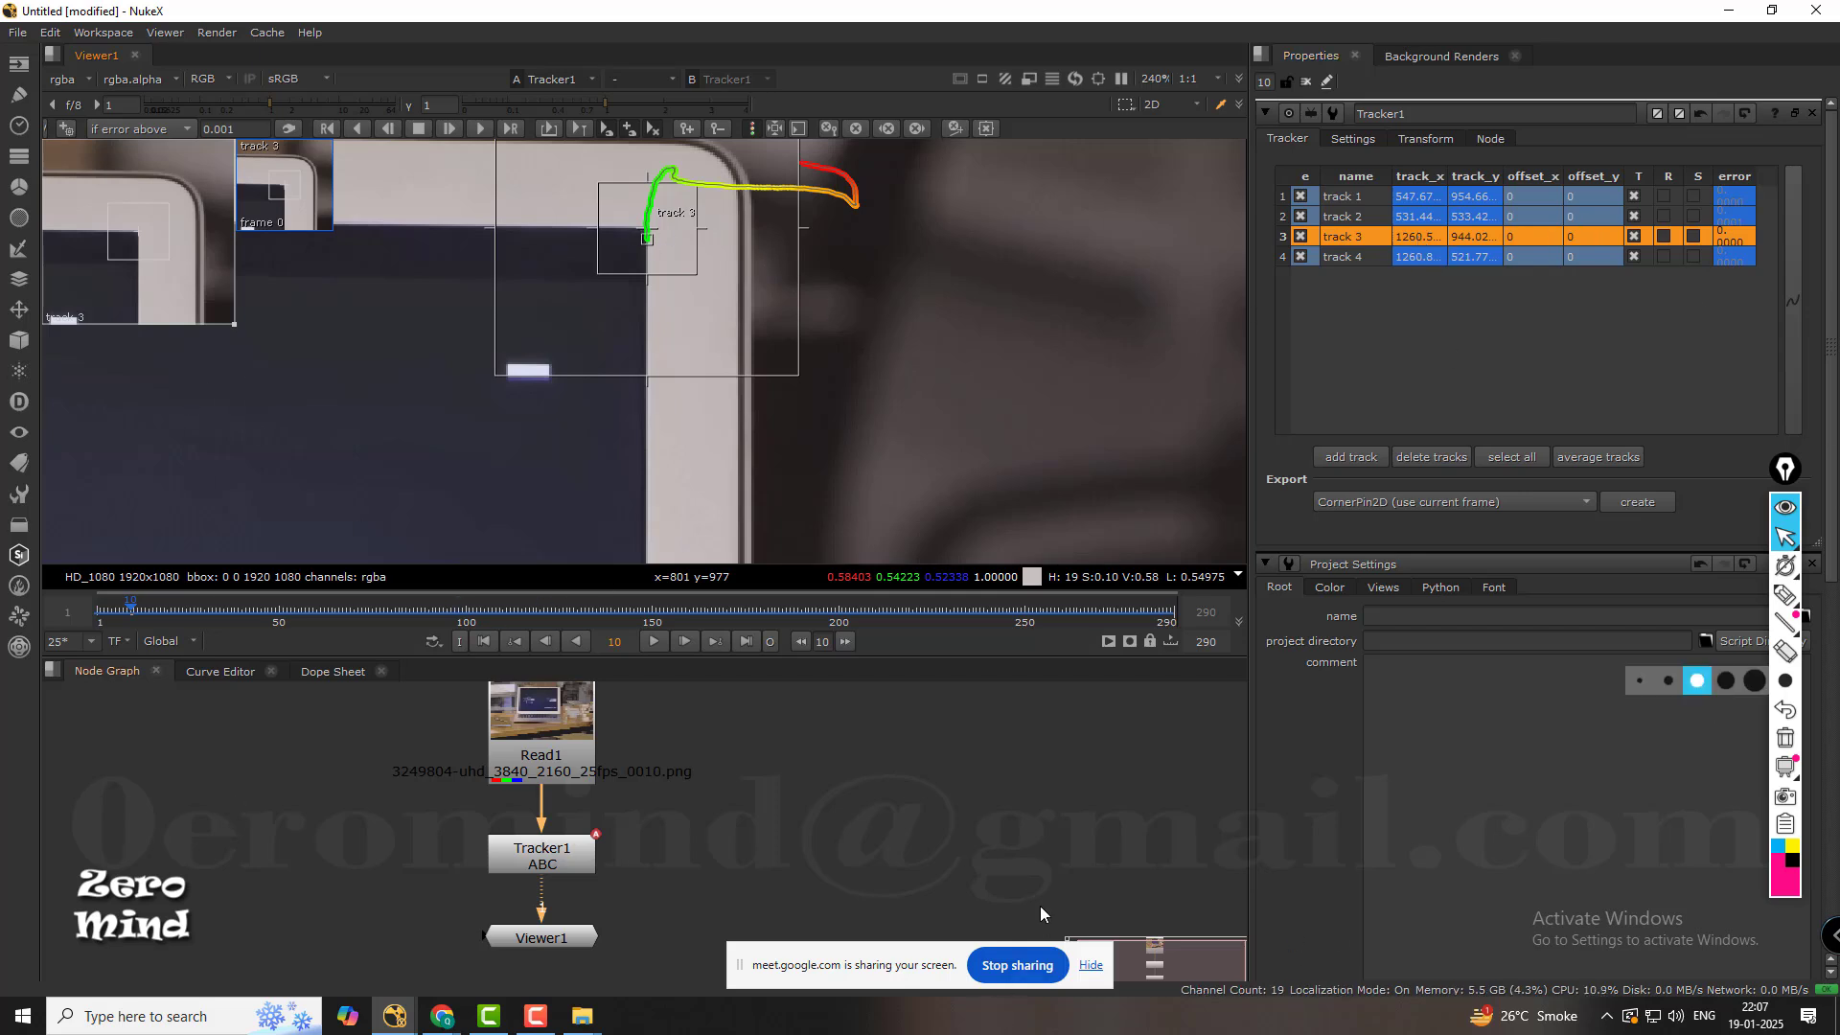
pyautogui.moveTo(699, 230); pyautogui.dragTo(682, 263, button='middle')
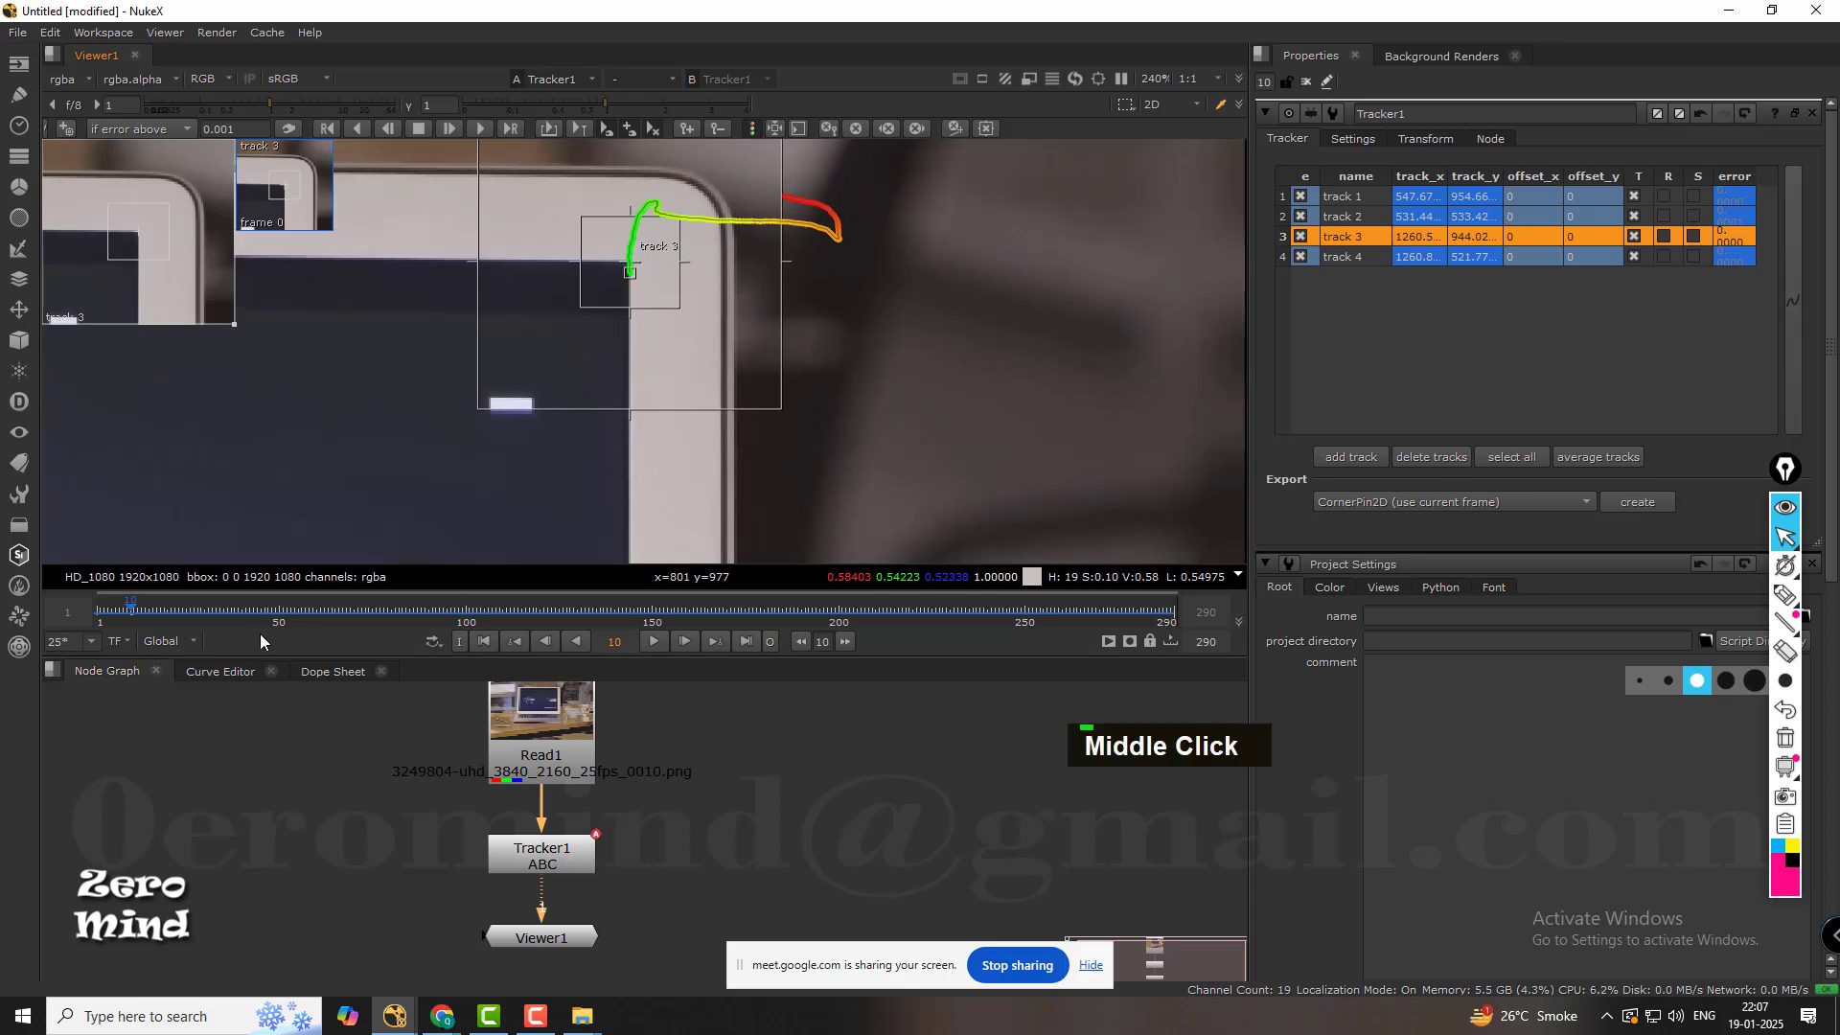
# Retrack track 3 forward from frame 90 to the end of the shot.
pyautogui.moveTo(272, 615); pyautogui.dragTo(427, 627)
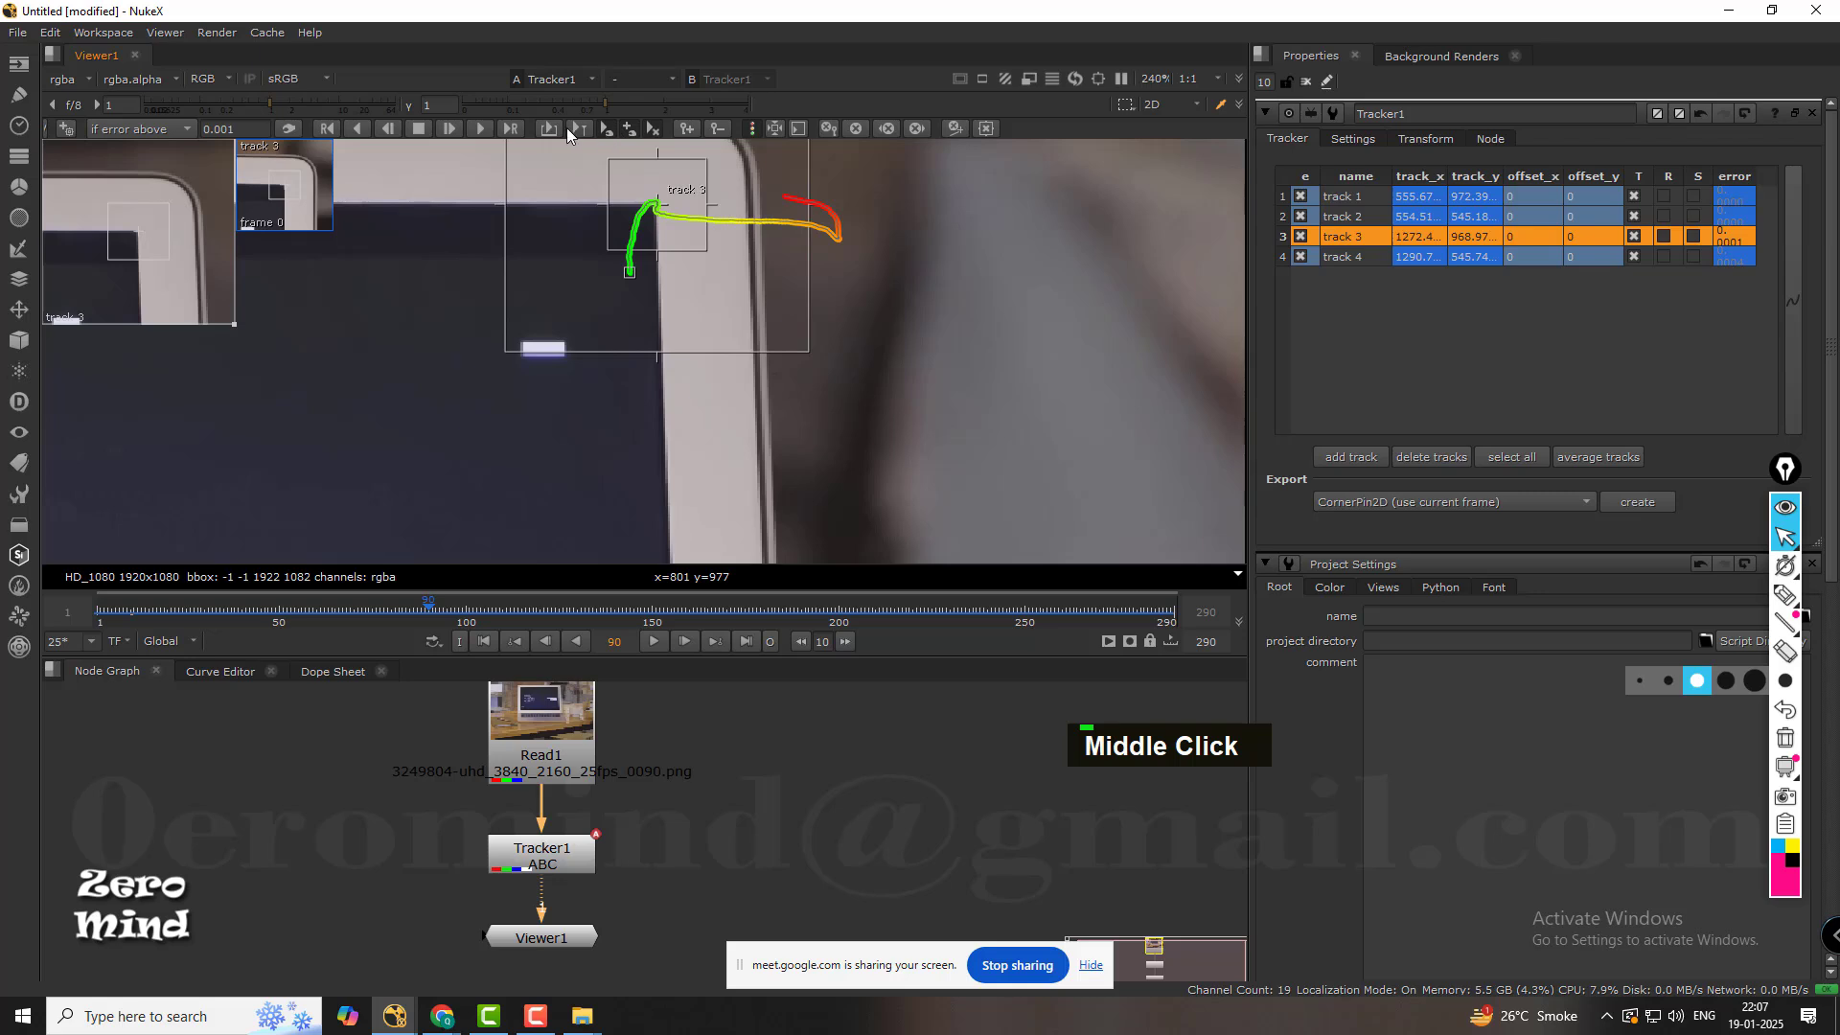
pyautogui.click(482, 125)
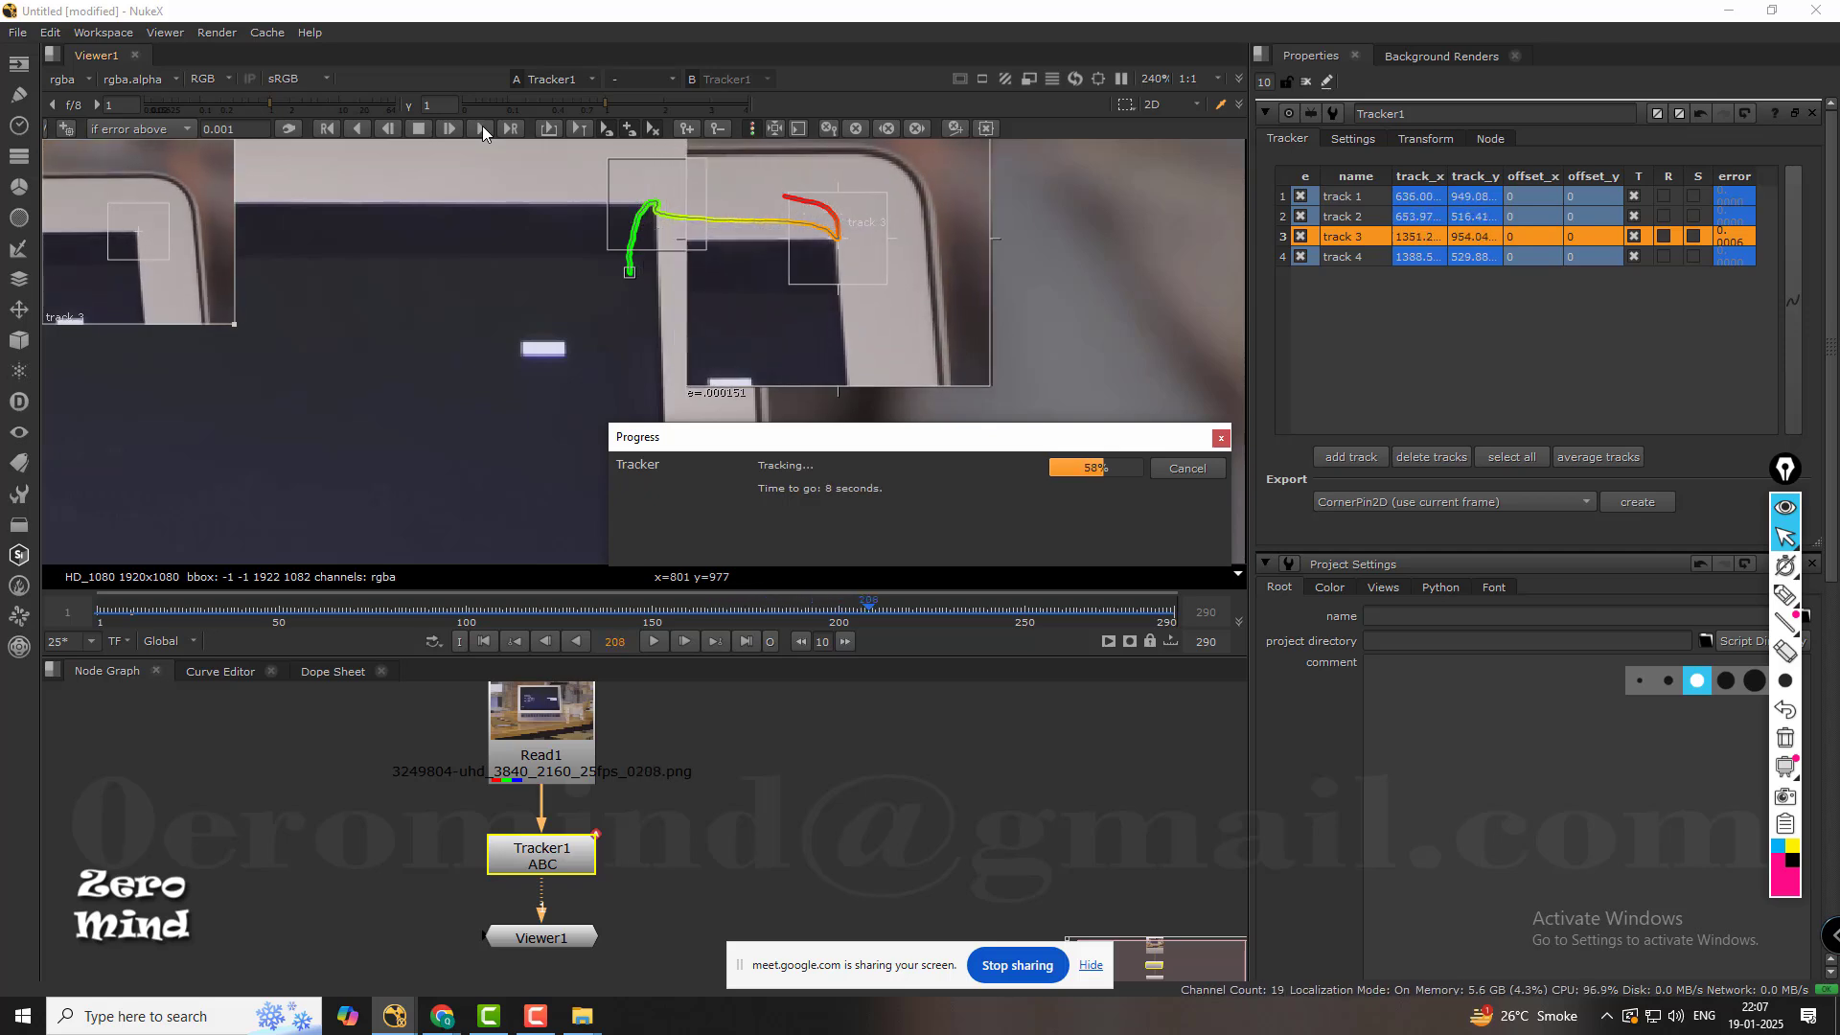
pyautogui.click(482, 130)
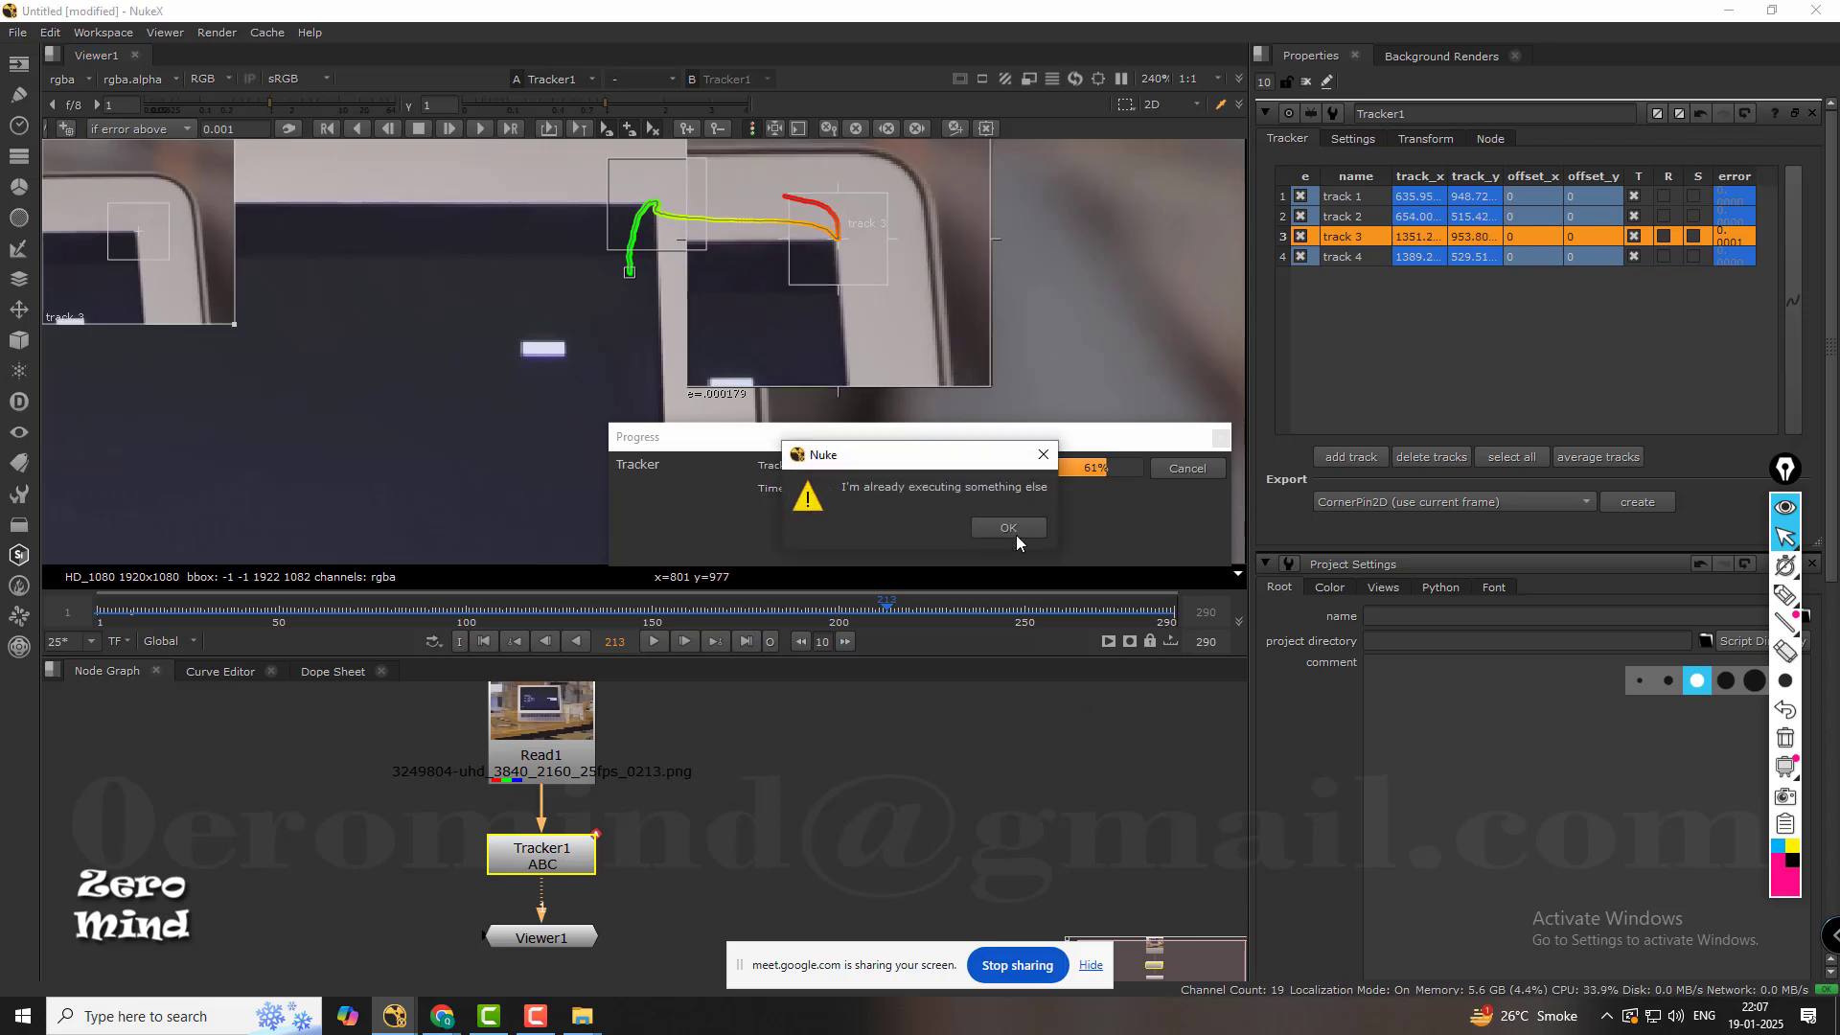
pyautogui.click(1011, 527)
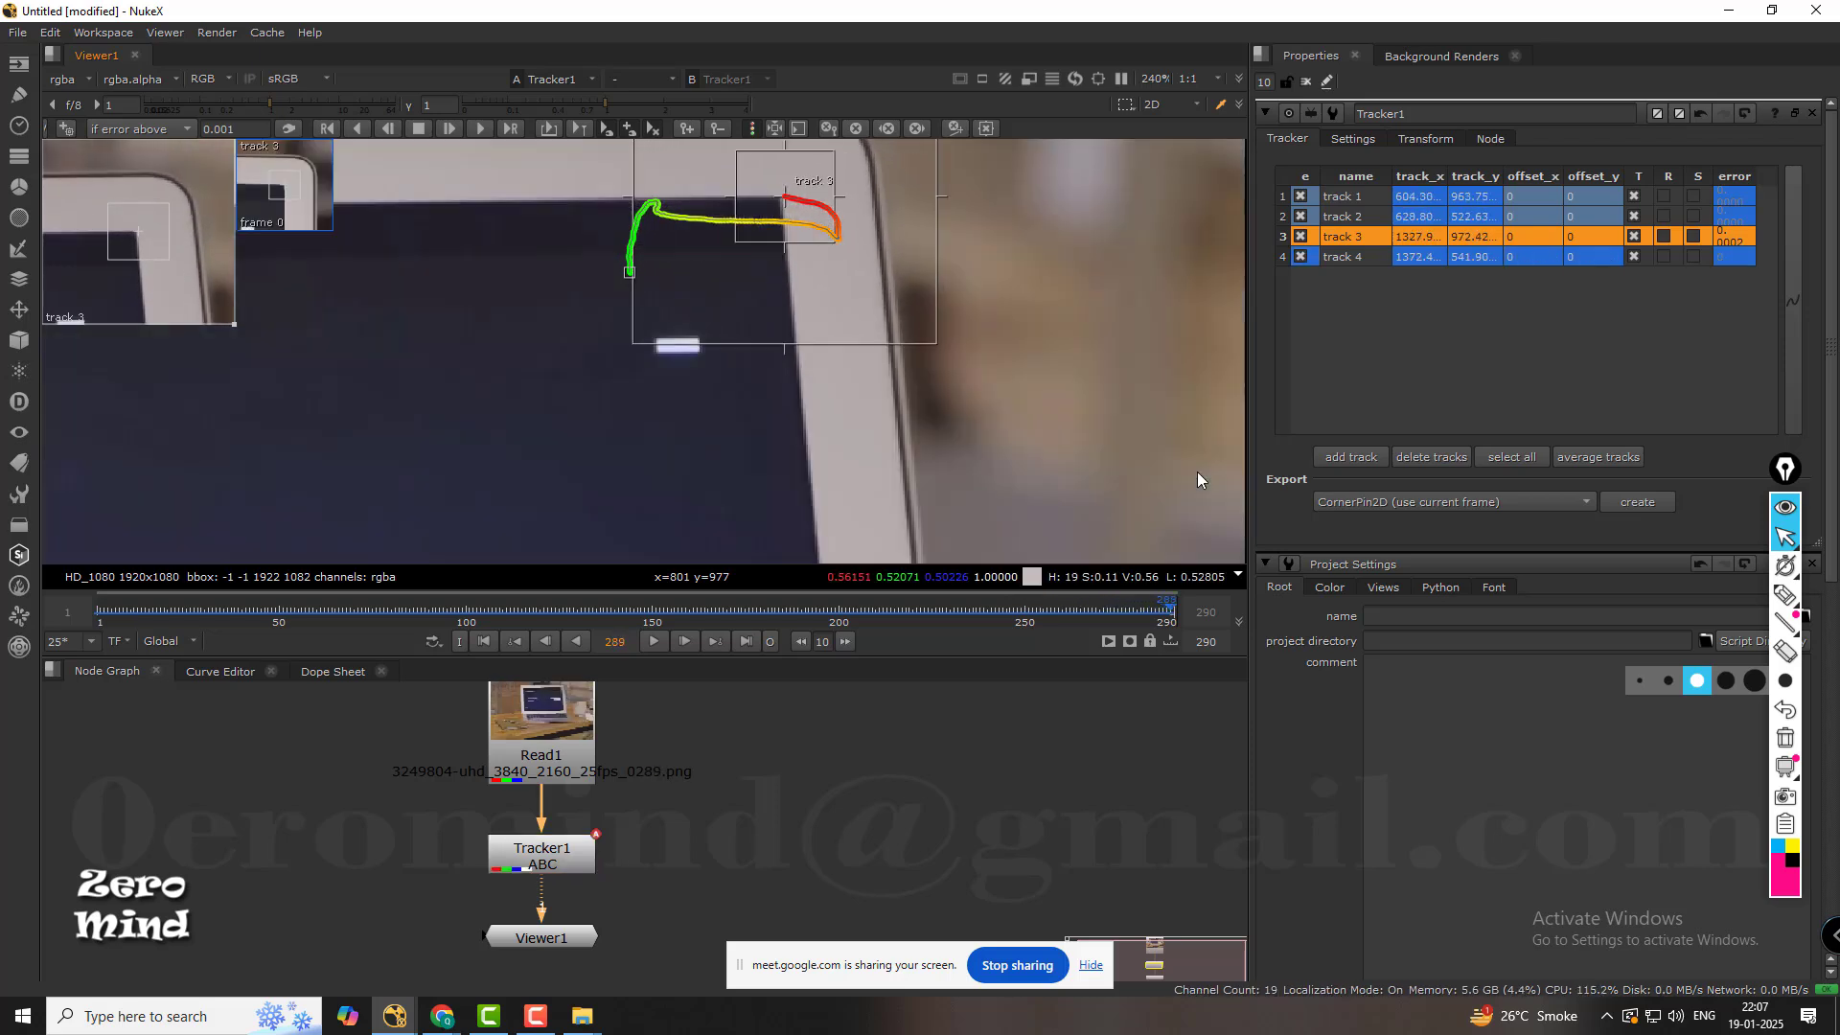
# Disable tracks 1, 2 and 4 at frame 289 and select track 3.
pyautogui.click(1300, 216)
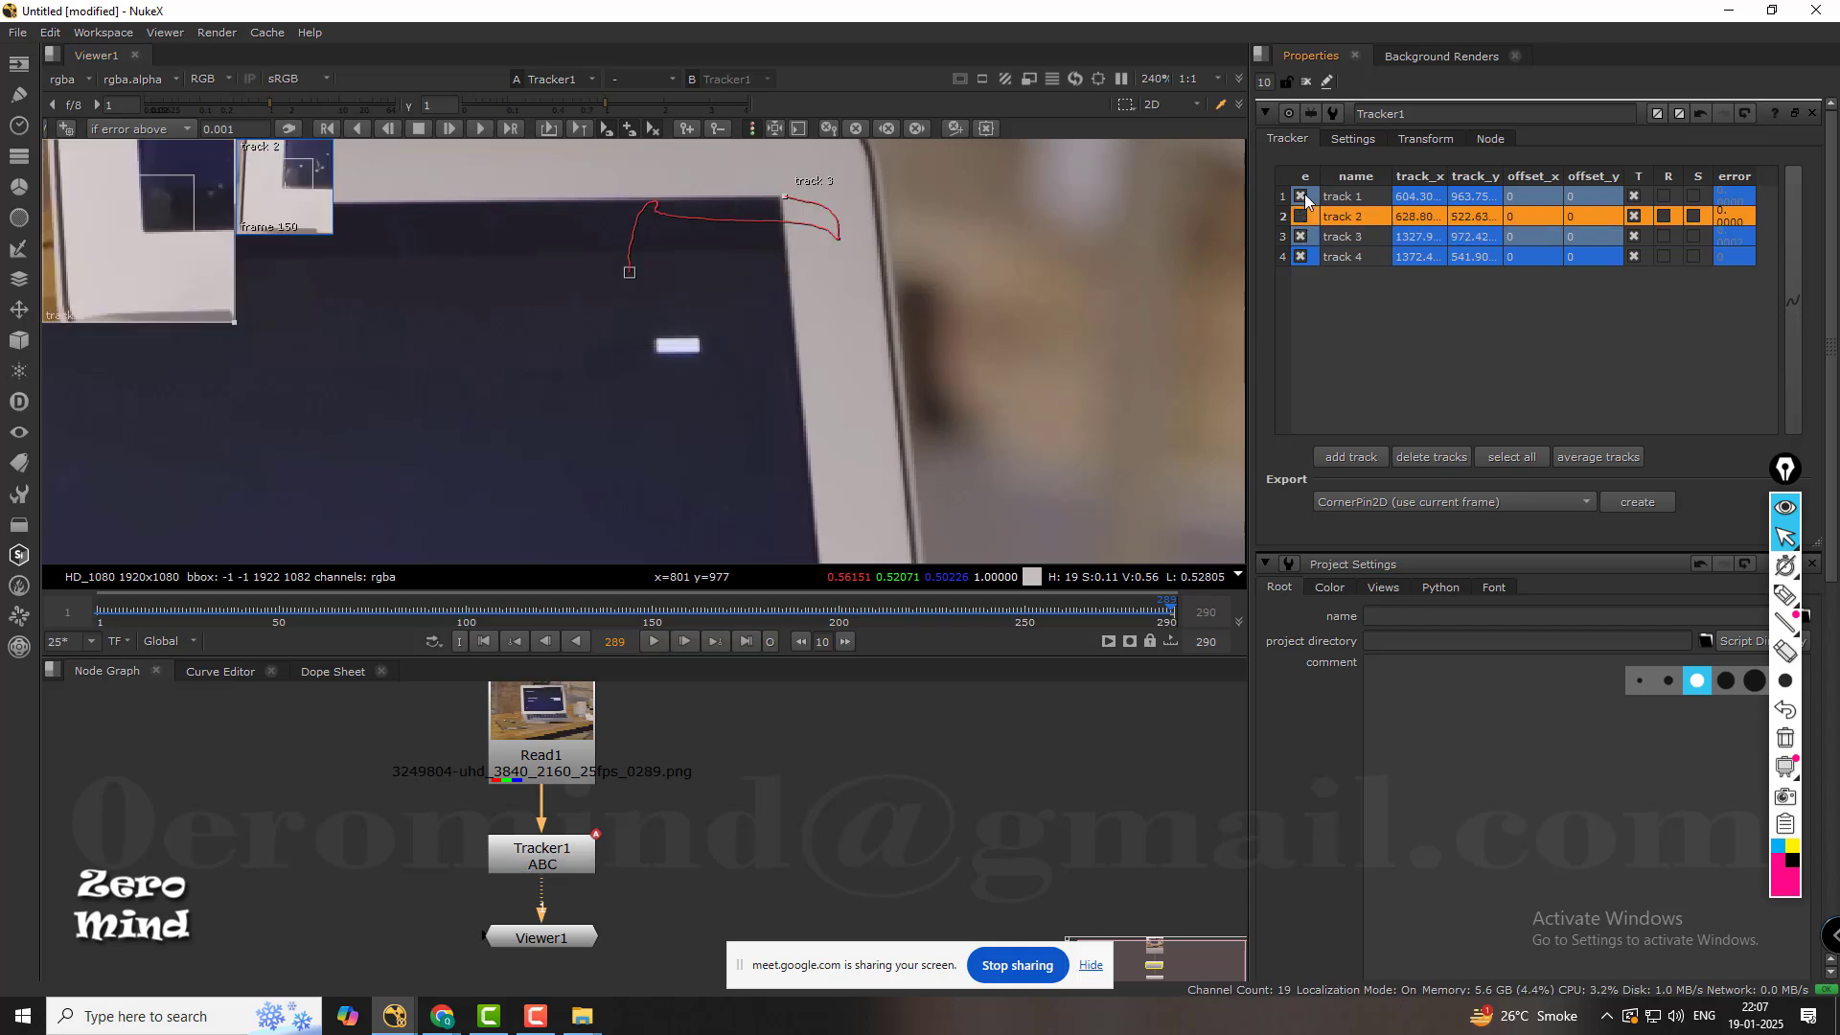
pyautogui.click(1301, 196)
pyautogui.click(1300, 256)
pyautogui.click(1337, 237)
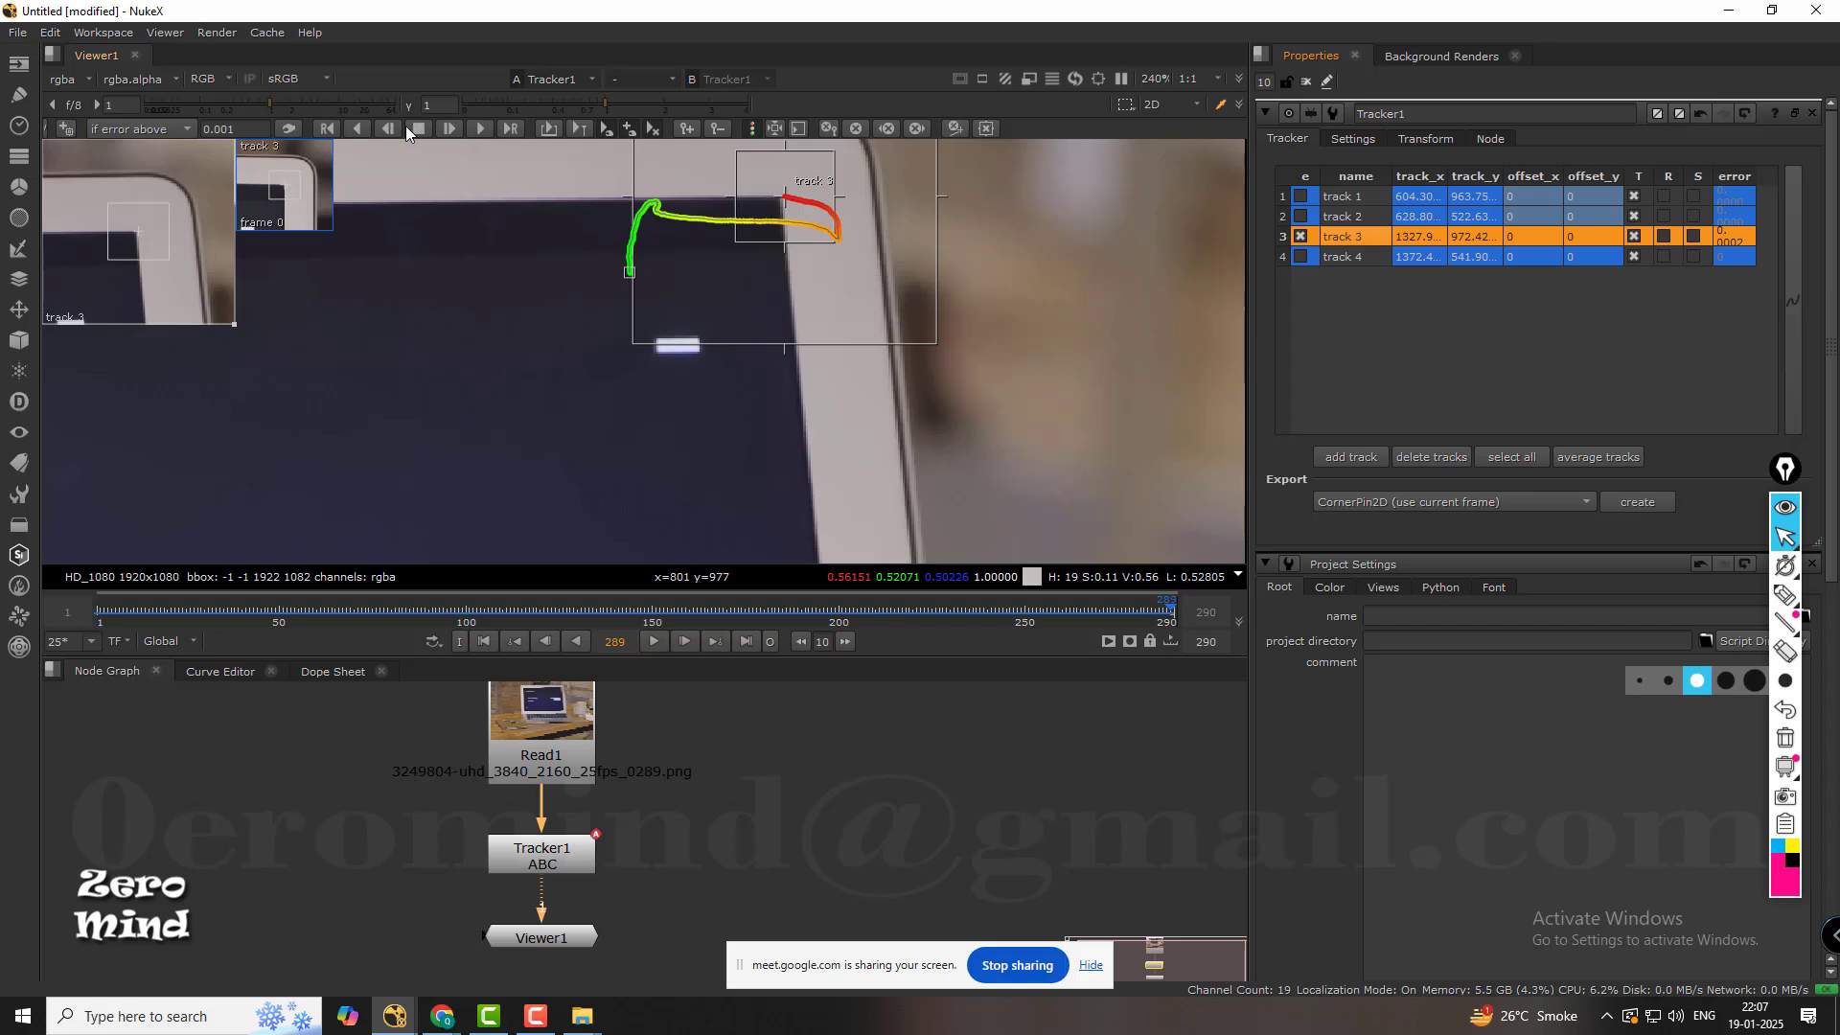
# Retrack track 3 backward from frame 289 to the start of the shot.
pyautogui.click(360, 129)
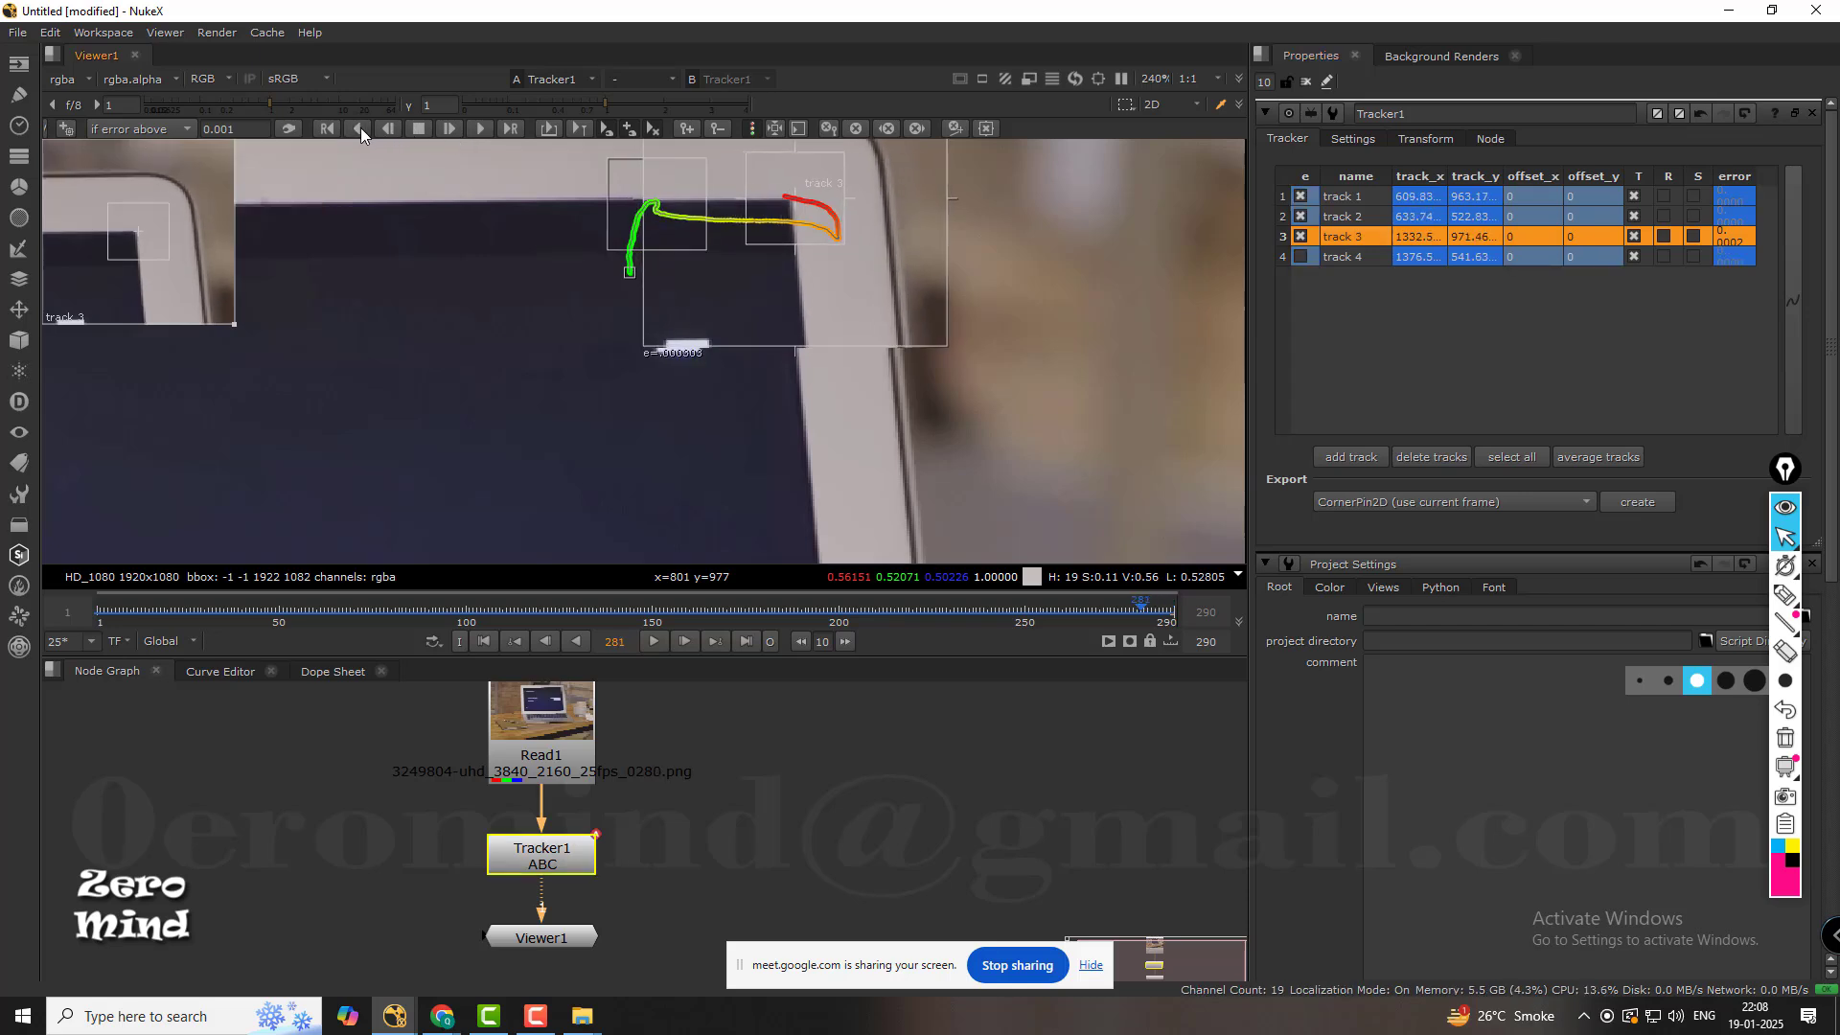
pyautogui.click(361, 128)
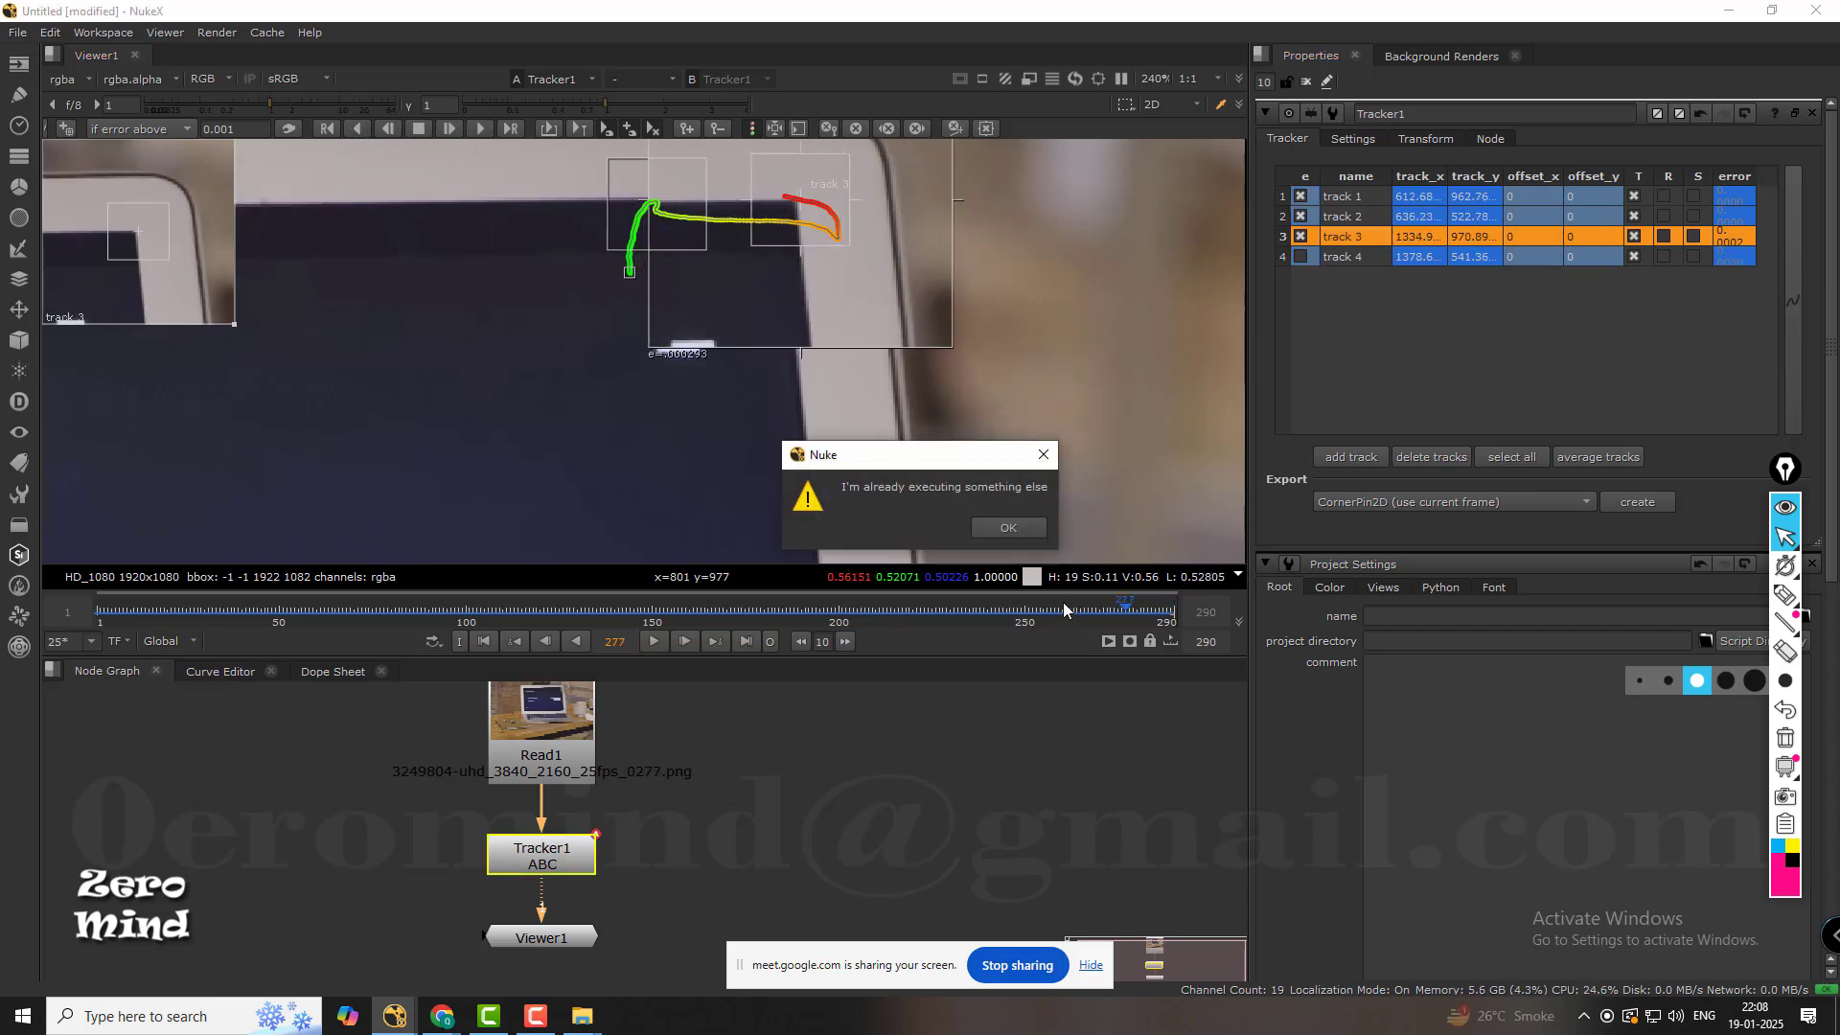
pyautogui.click(1008, 528)
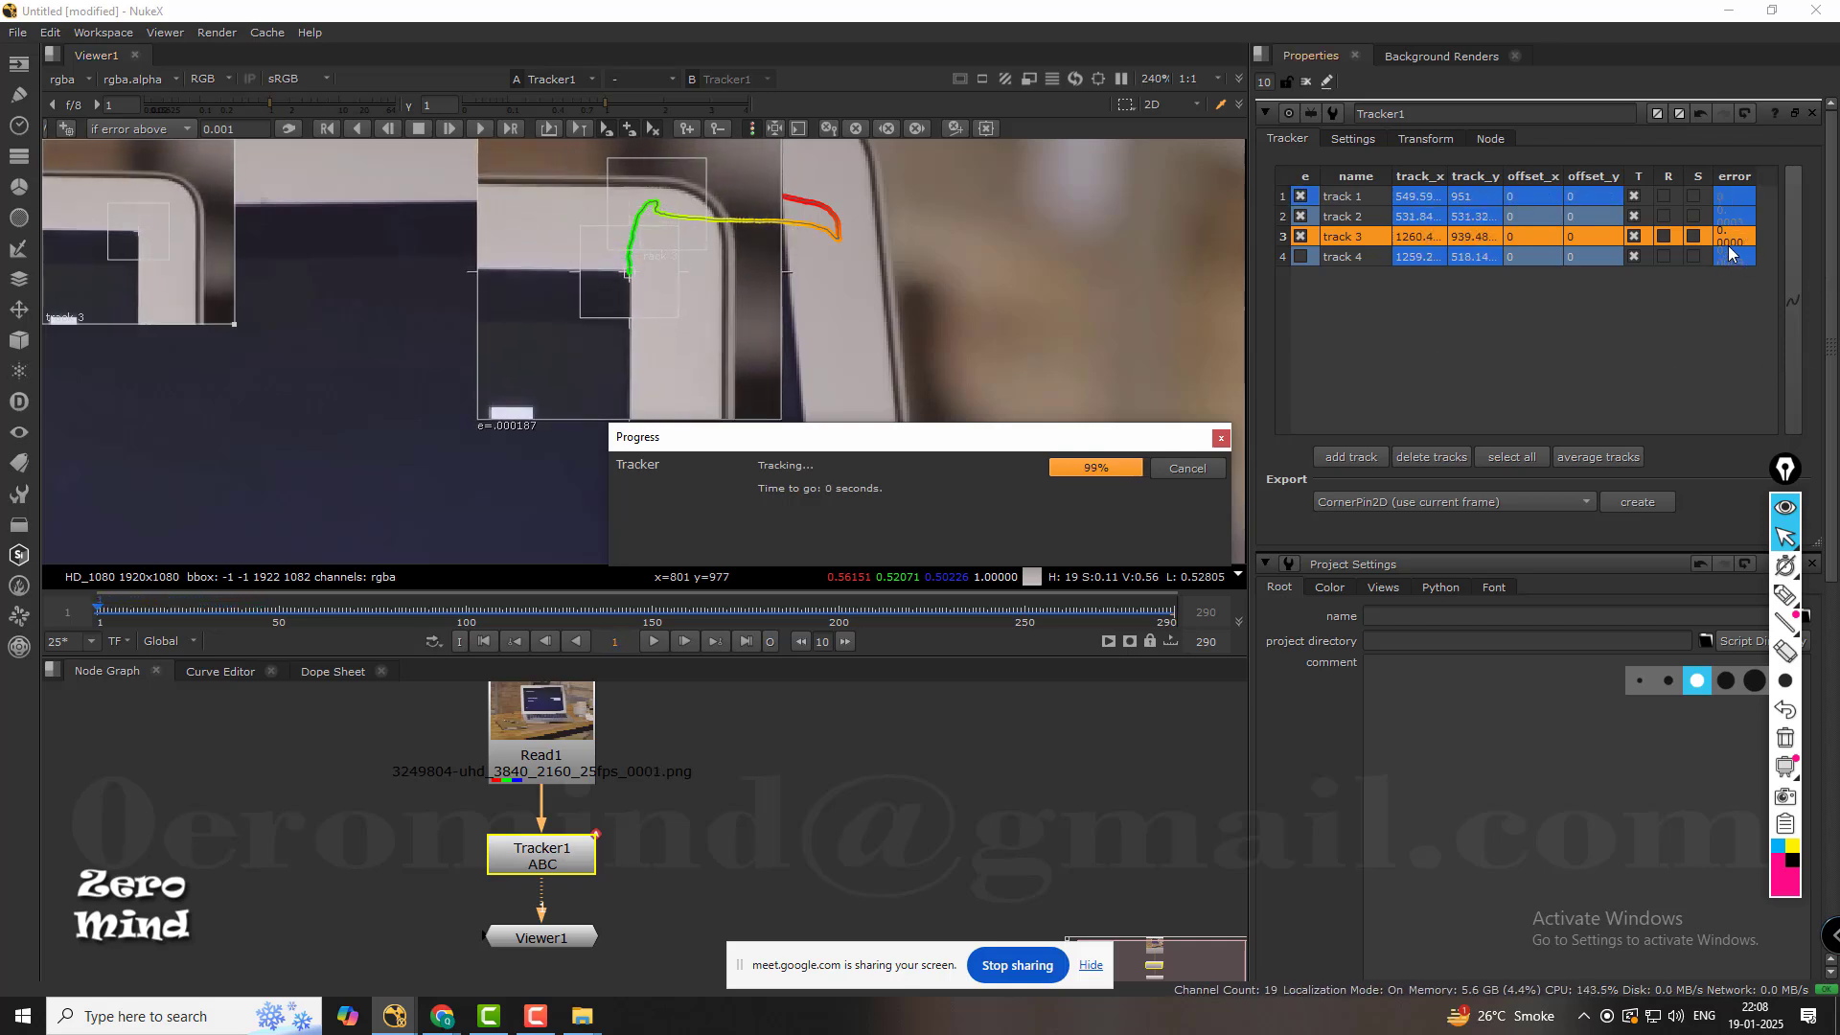
# Enable track 4 at the start of the shot and retrack it forward to frame 289.
pyautogui.scroll(-5, 941, 326)
pyautogui.middleClick(916, 453)
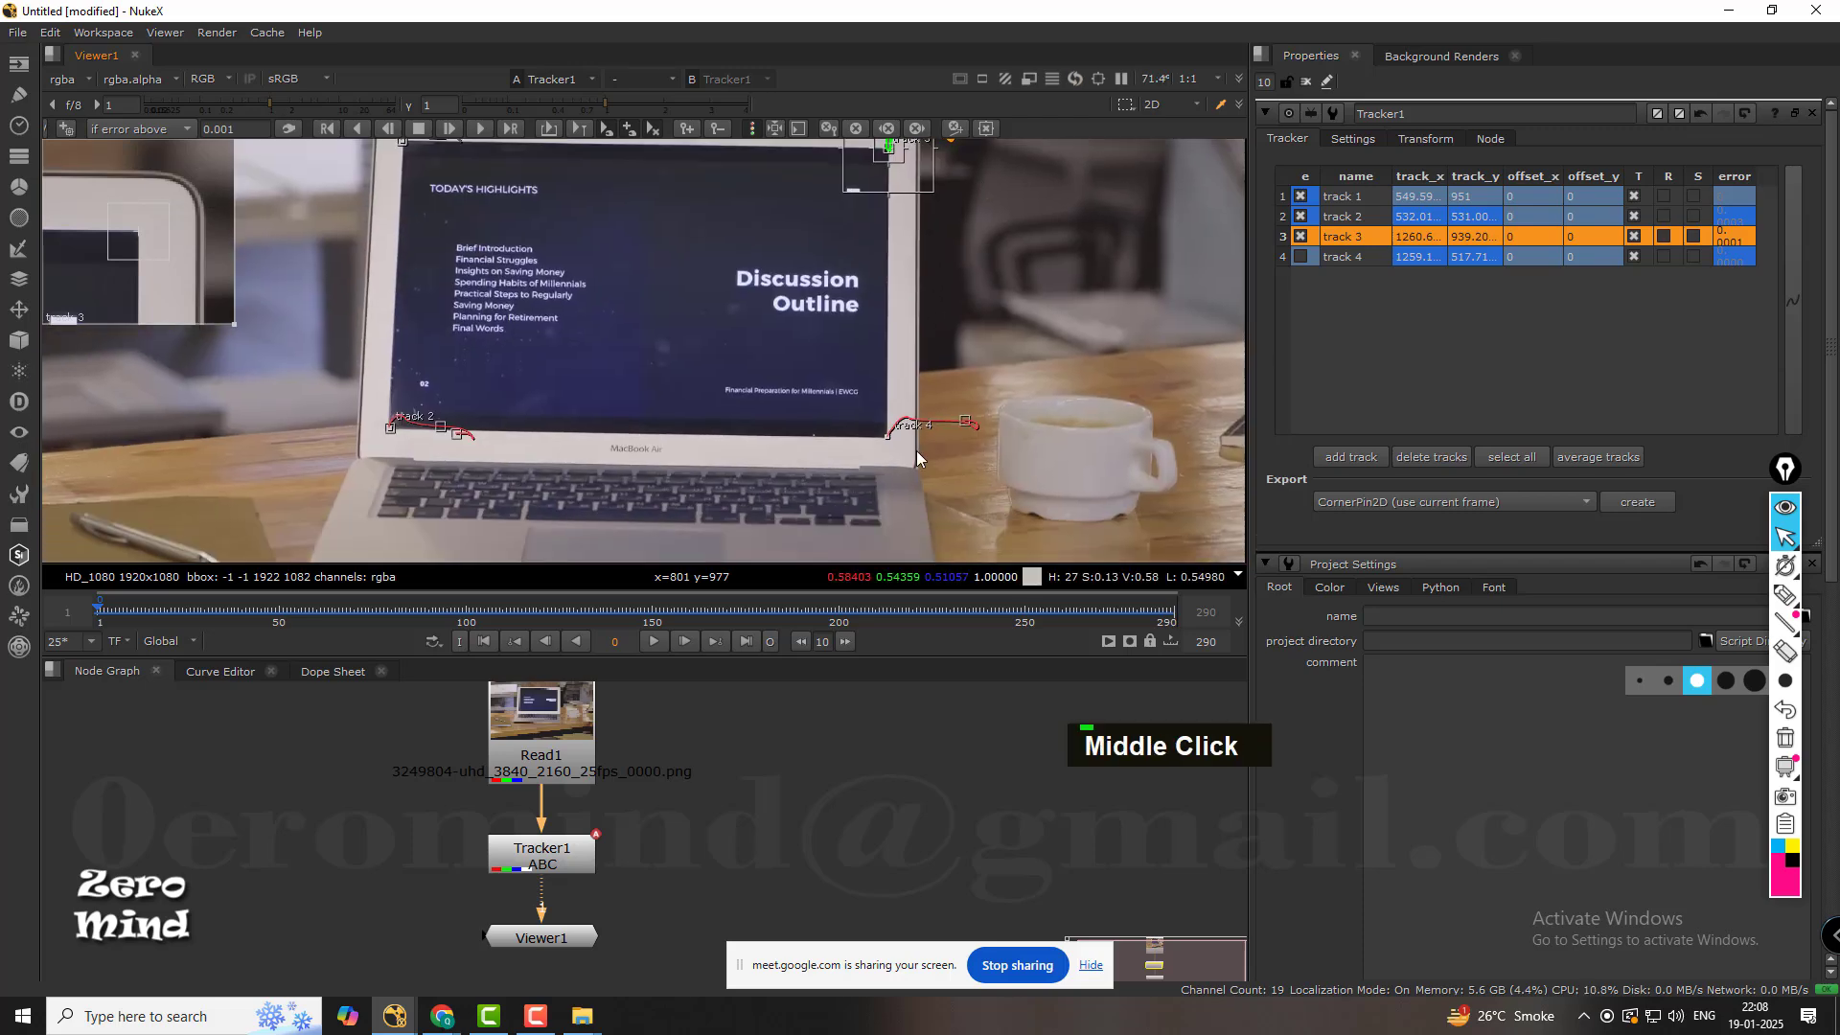
pyautogui.moveTo(916, 450); pyautogui.dragTo(945, 363, button='middle')
pyautogui.click(1355, 256)
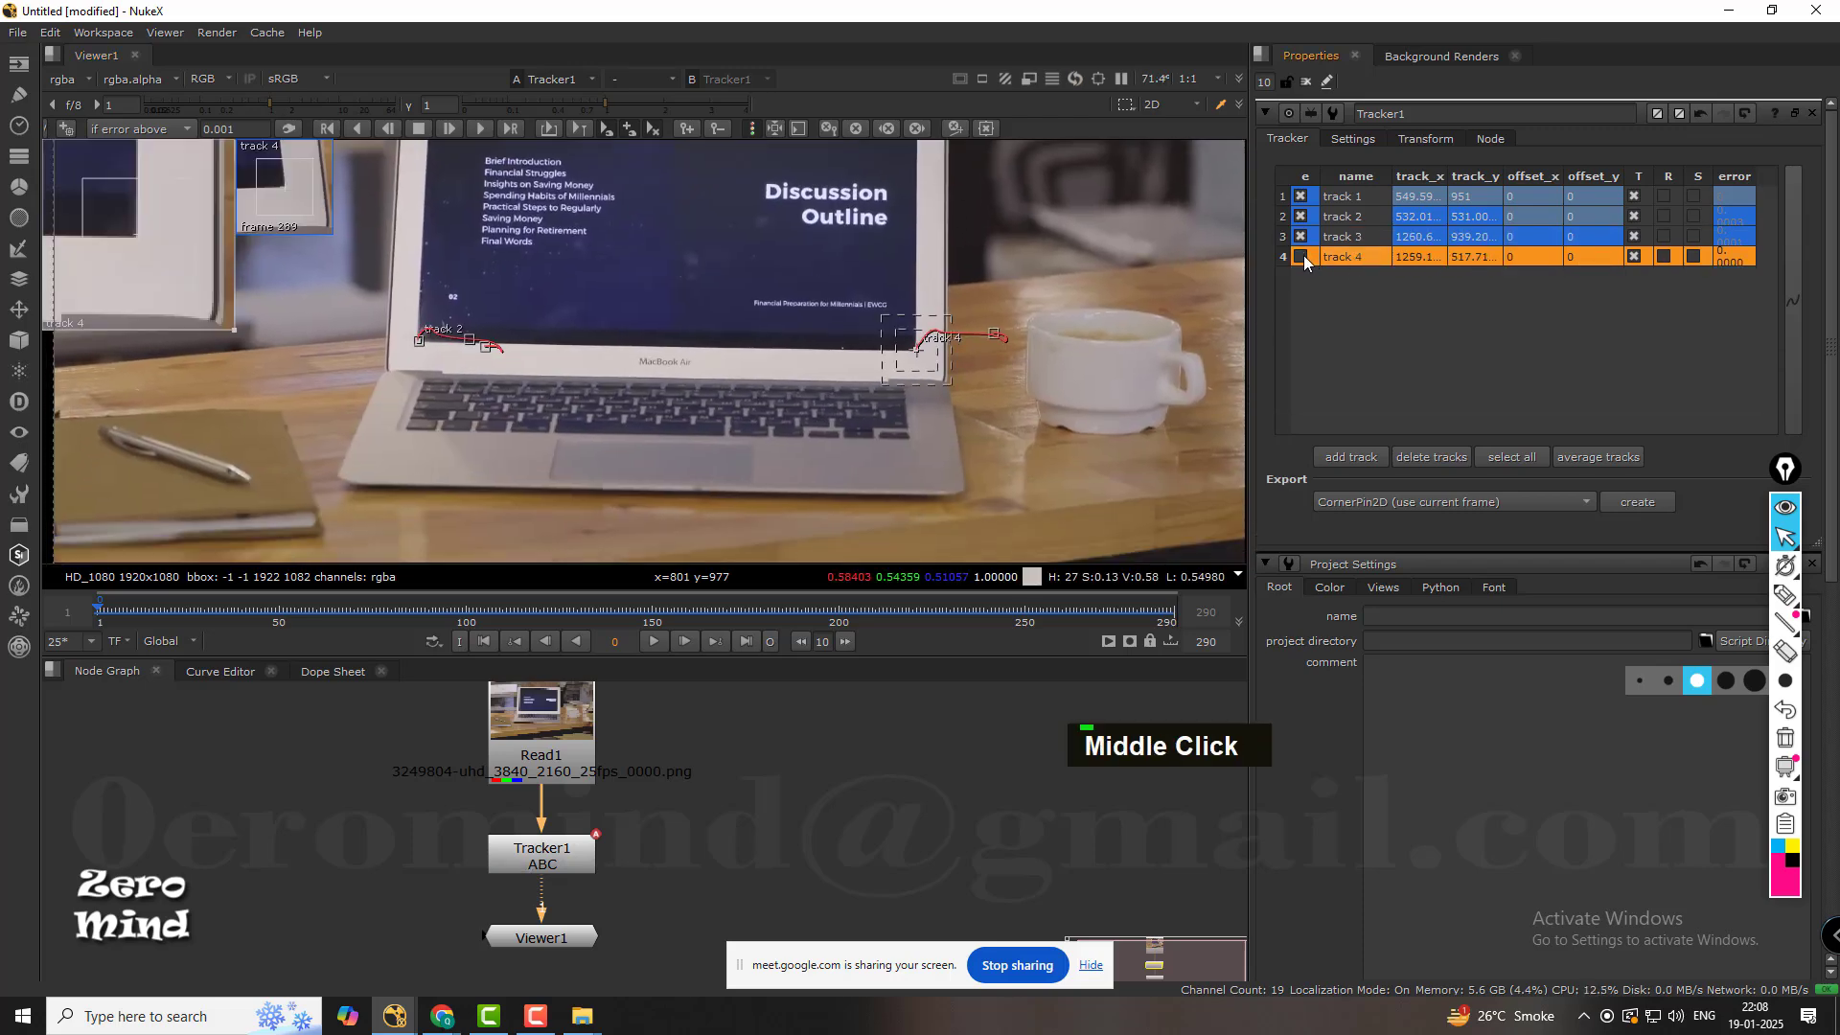
pyautogui.scroll(6, 952, 419)
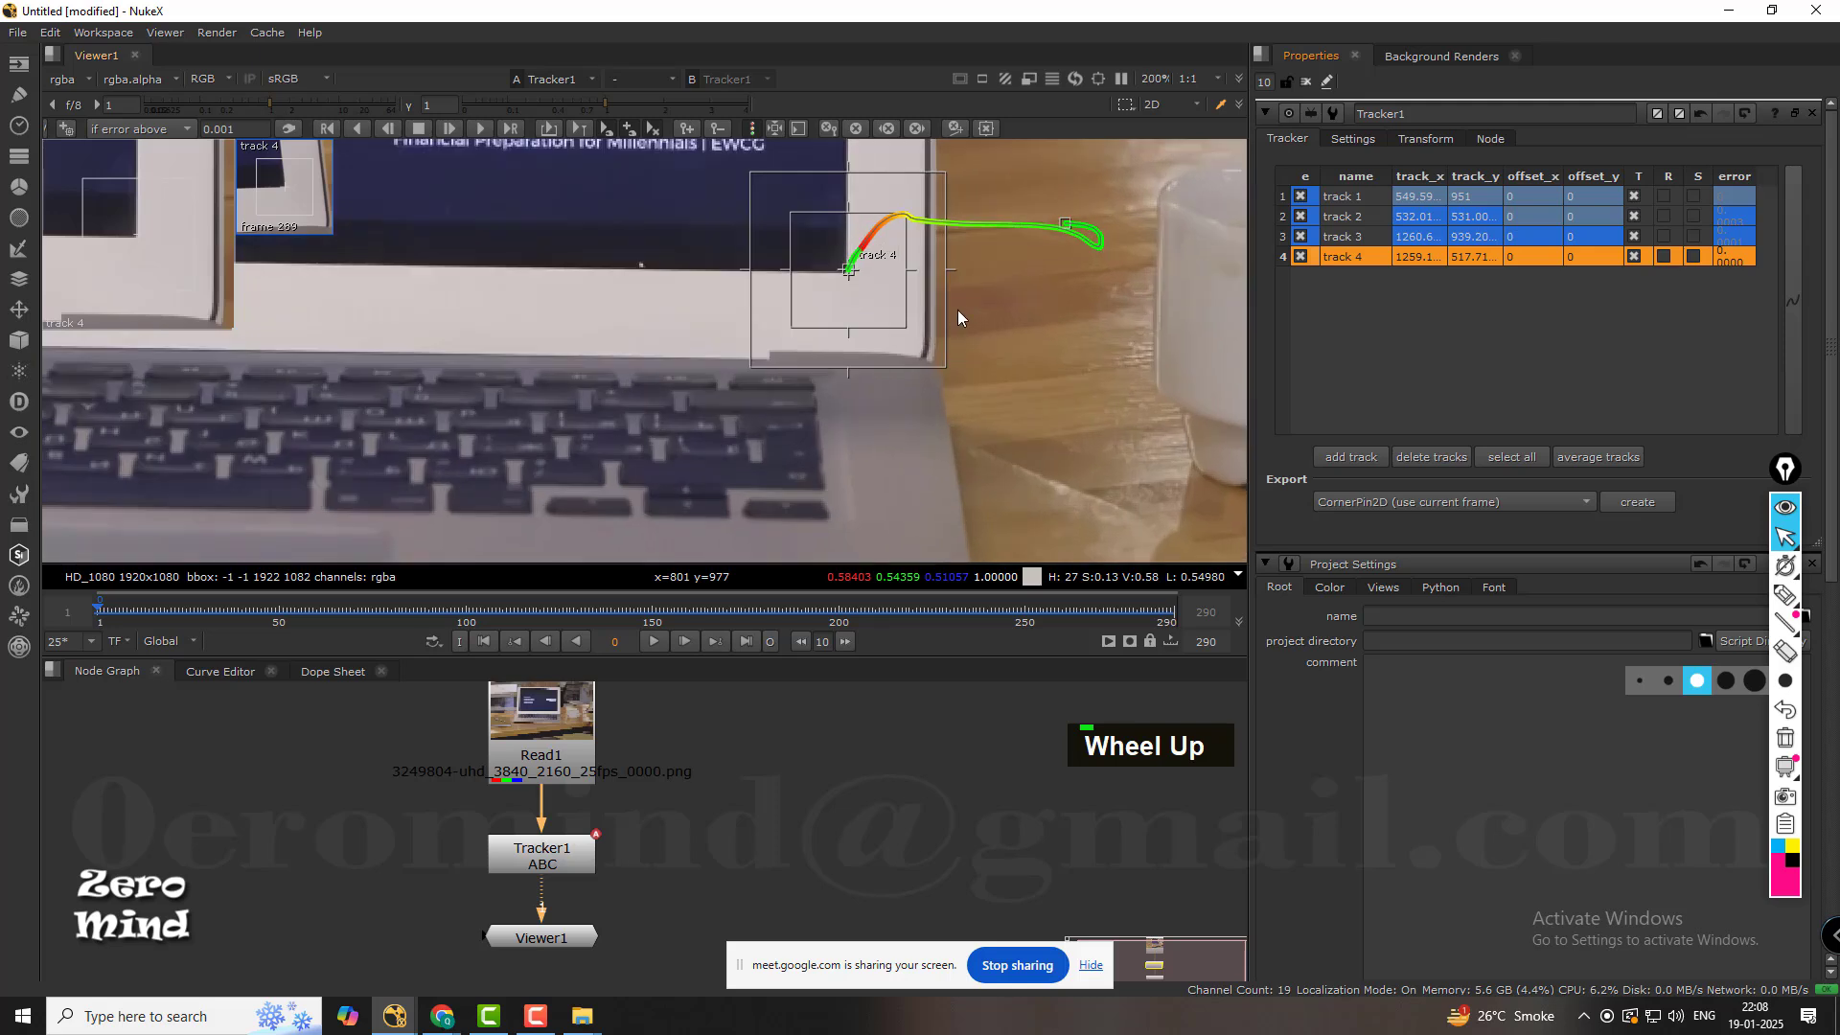
pyautogui.middleClick(893, 332)
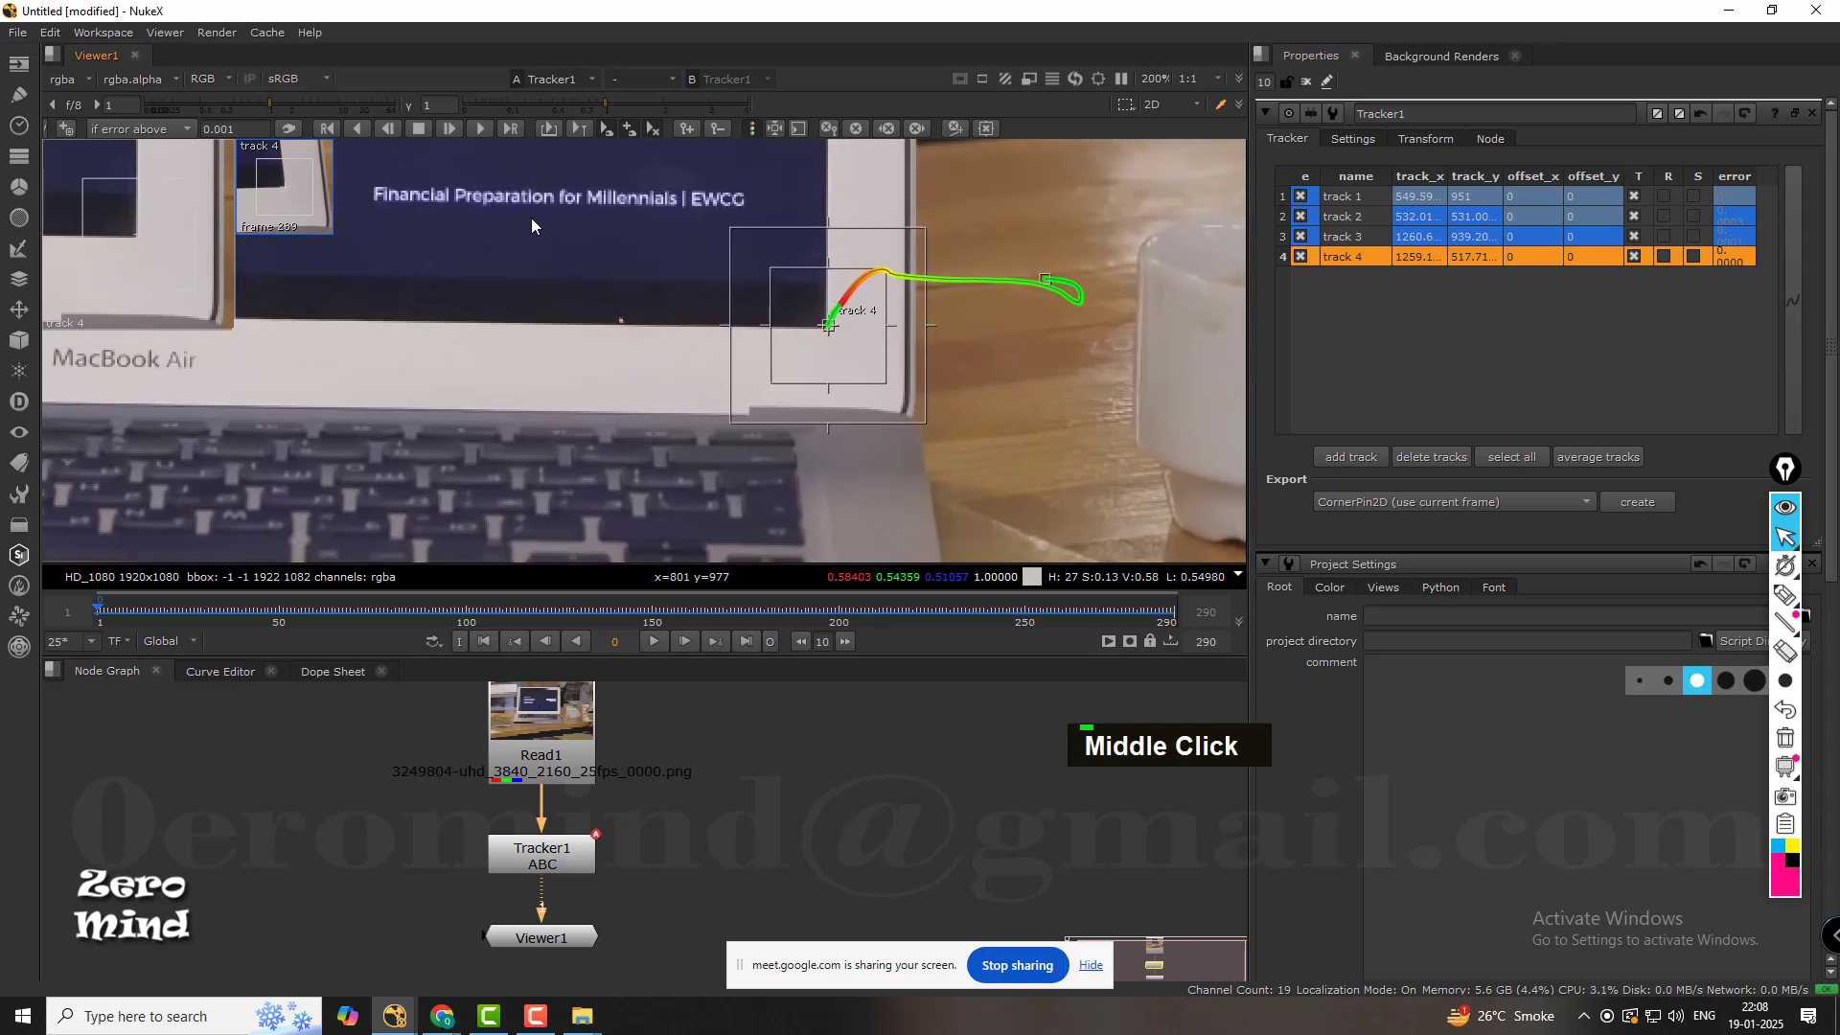
pyautogui.click(481, 128)
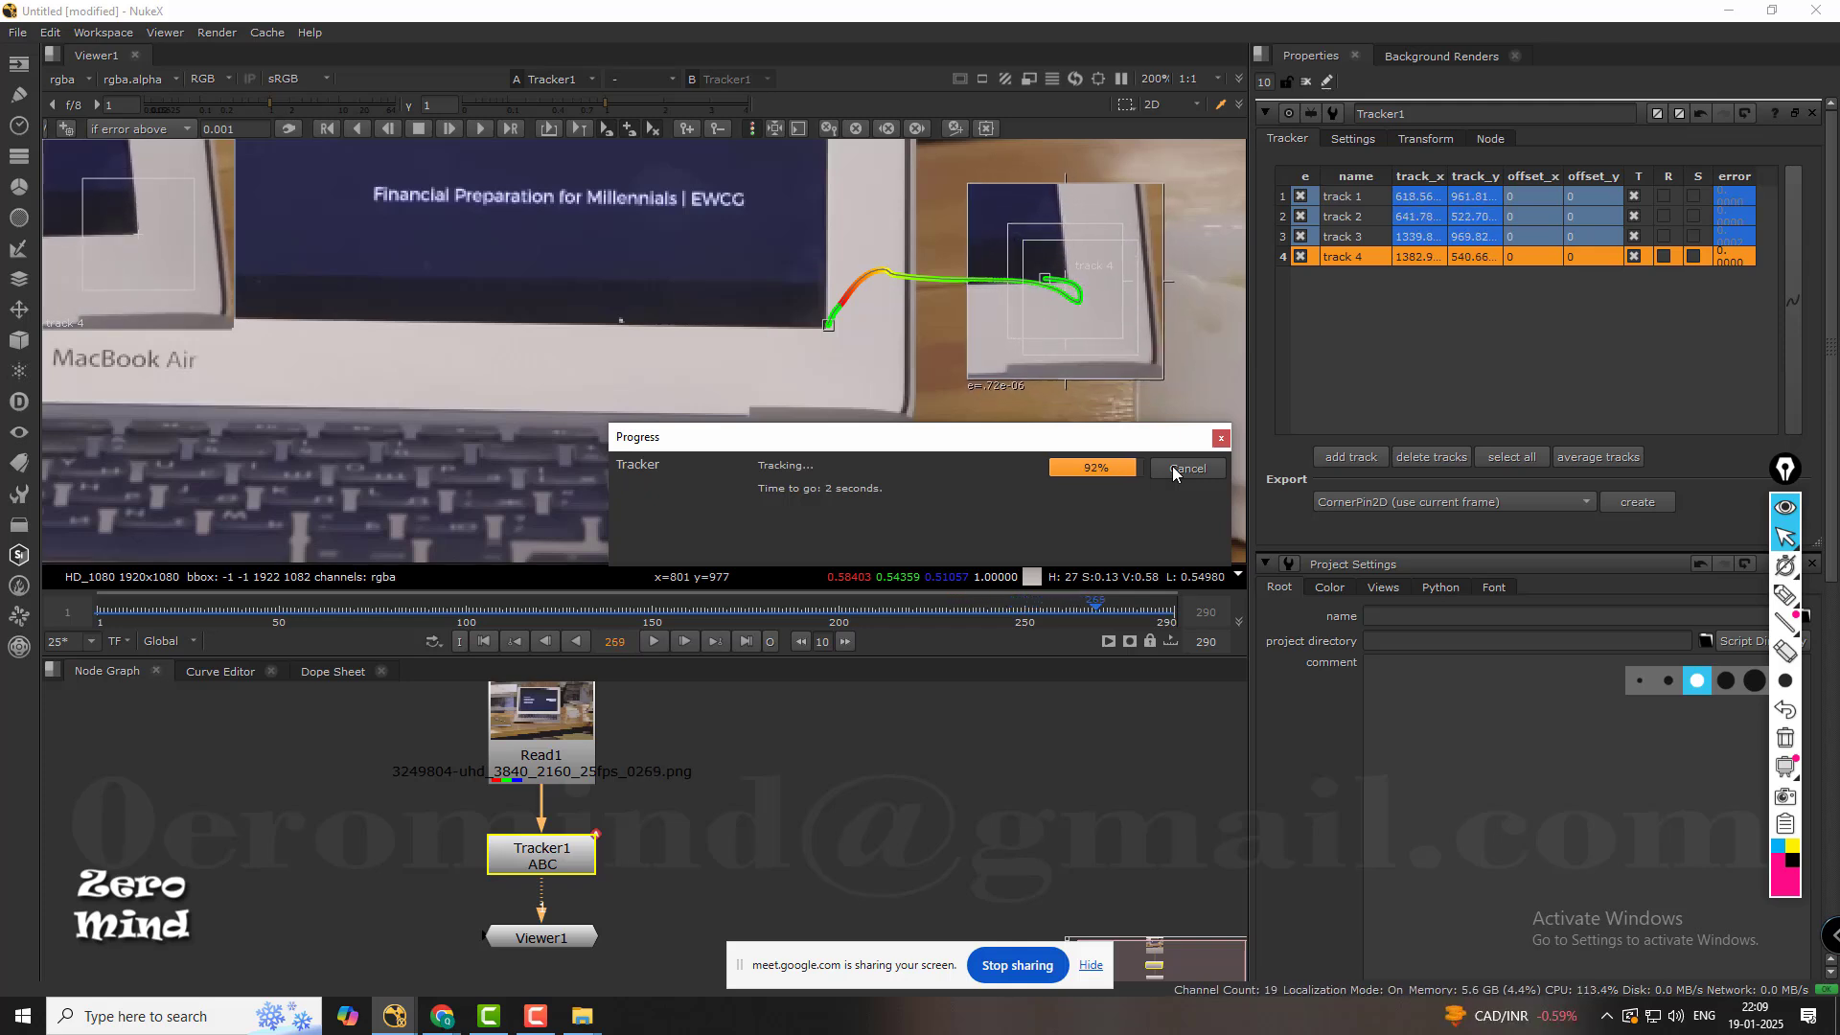
pyautogui.click(1173, 467)
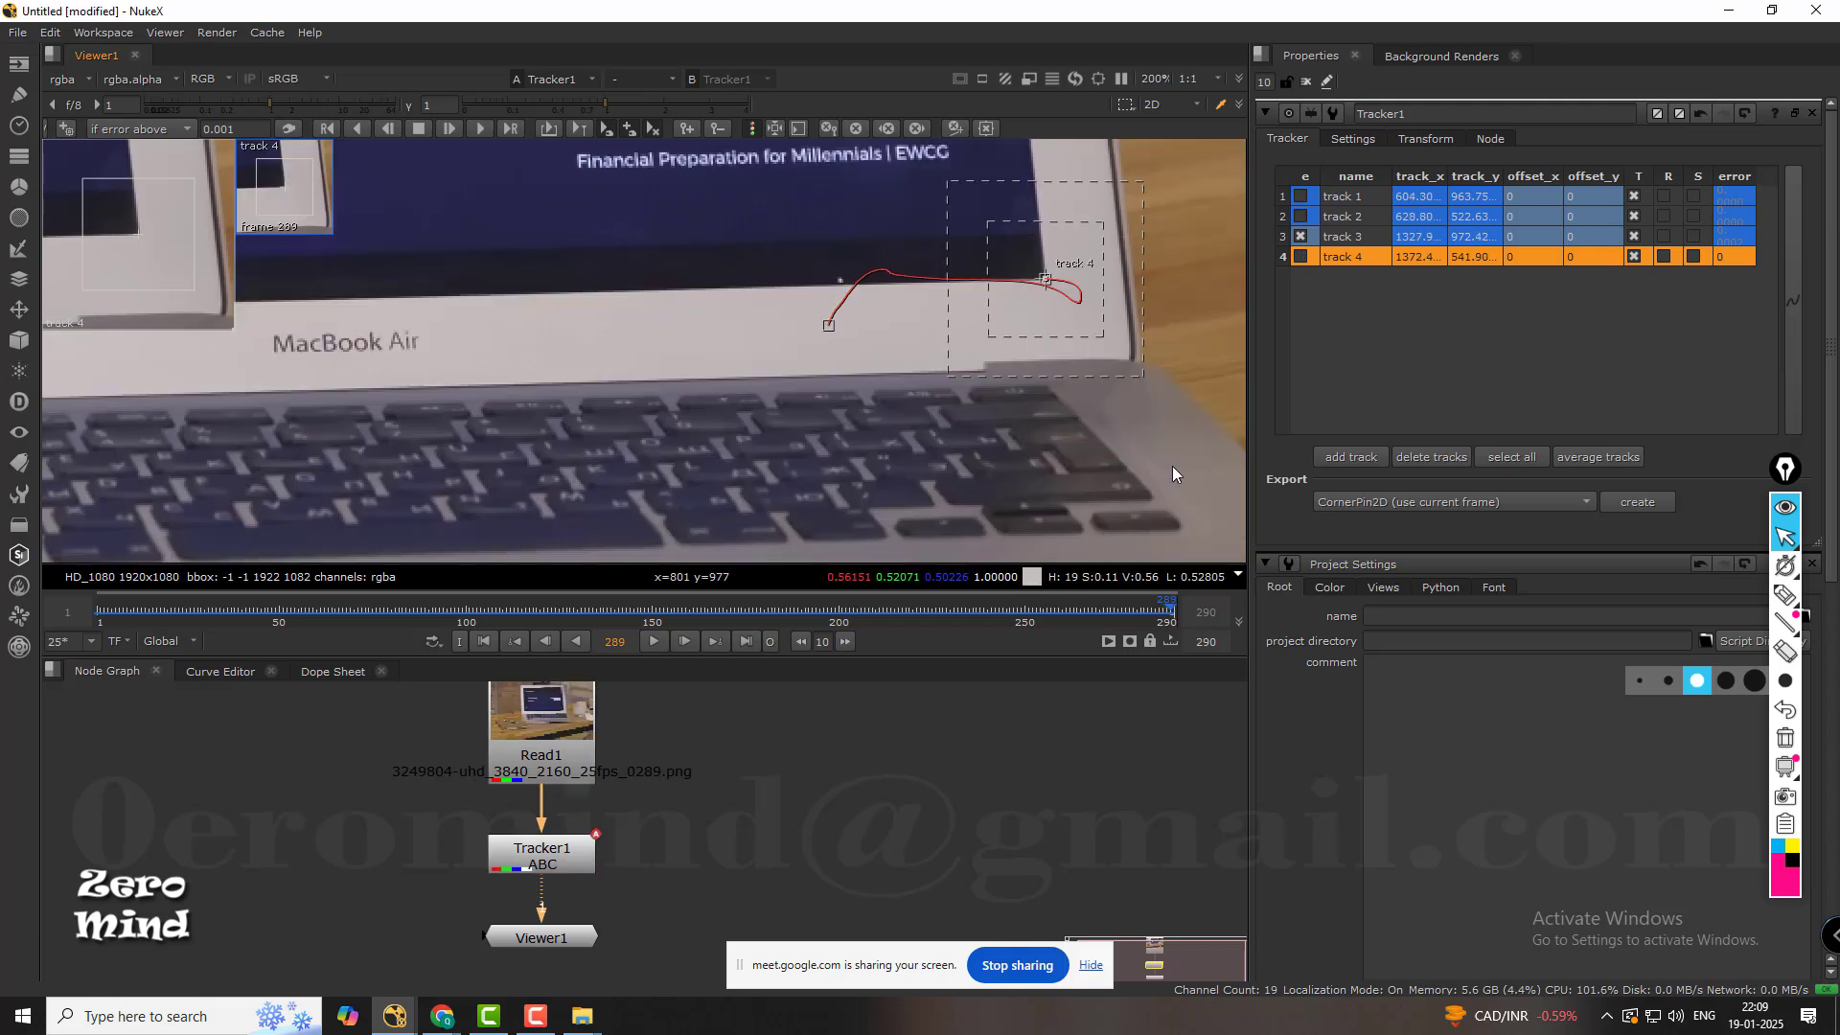
# Enable track 4 at frame 289 and retrack it forward from frame 22 to frame 113.
pyautogui.click(1326, 257)
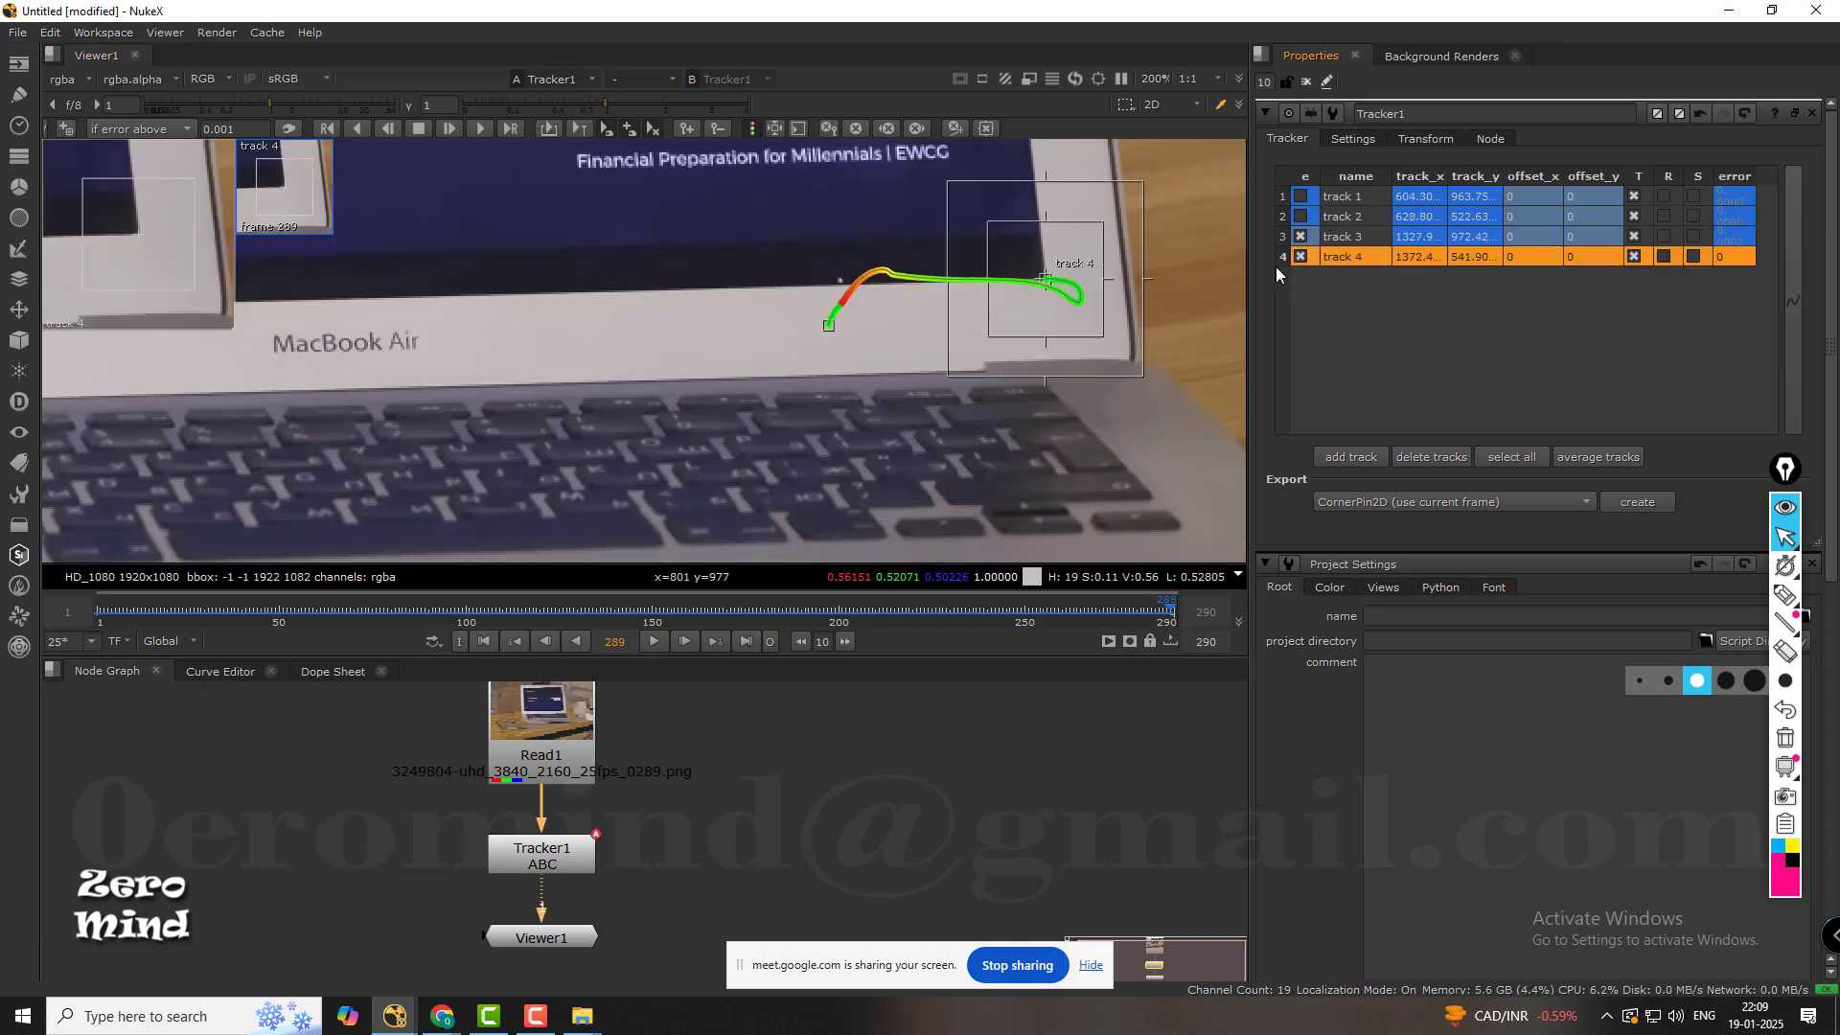
pyautogui.moveTo(991, 606); pyautogui.dragTo(513, 591)
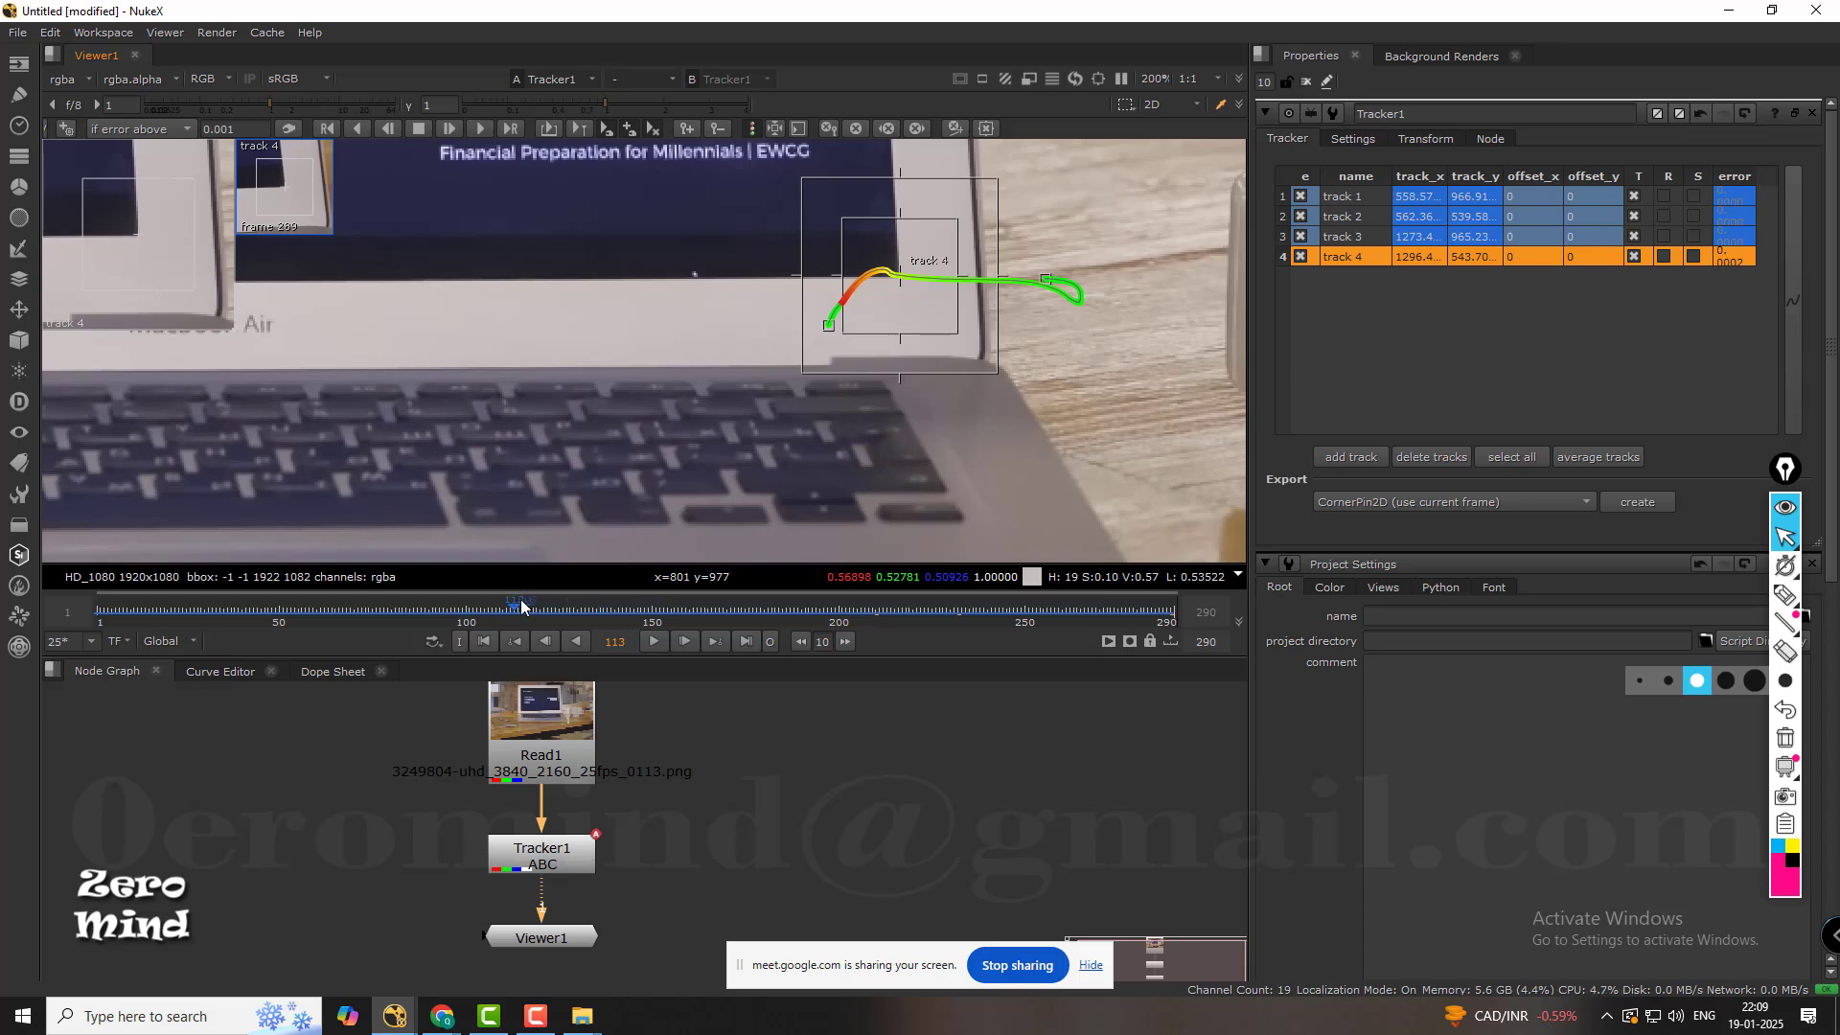
pyautogui.moveTo(514, 598); pyautogui.dragTo(176, 653)
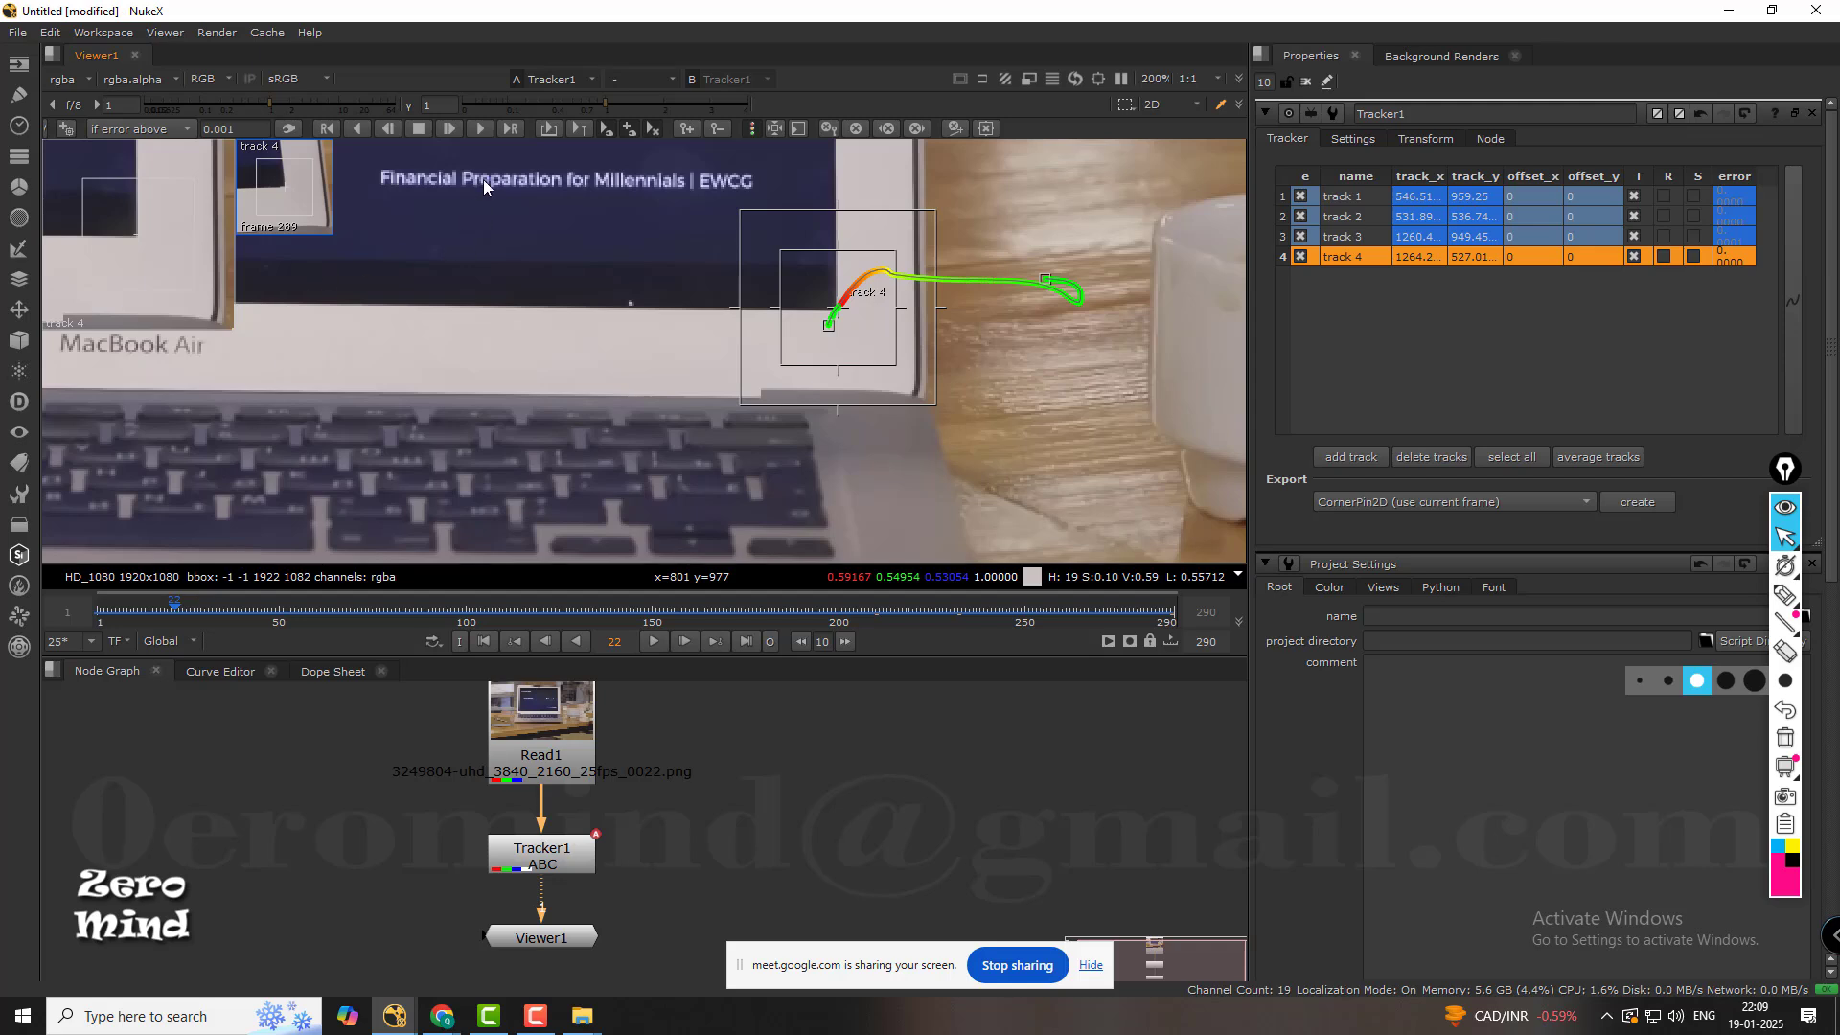
pyautogui.click(510, 128)
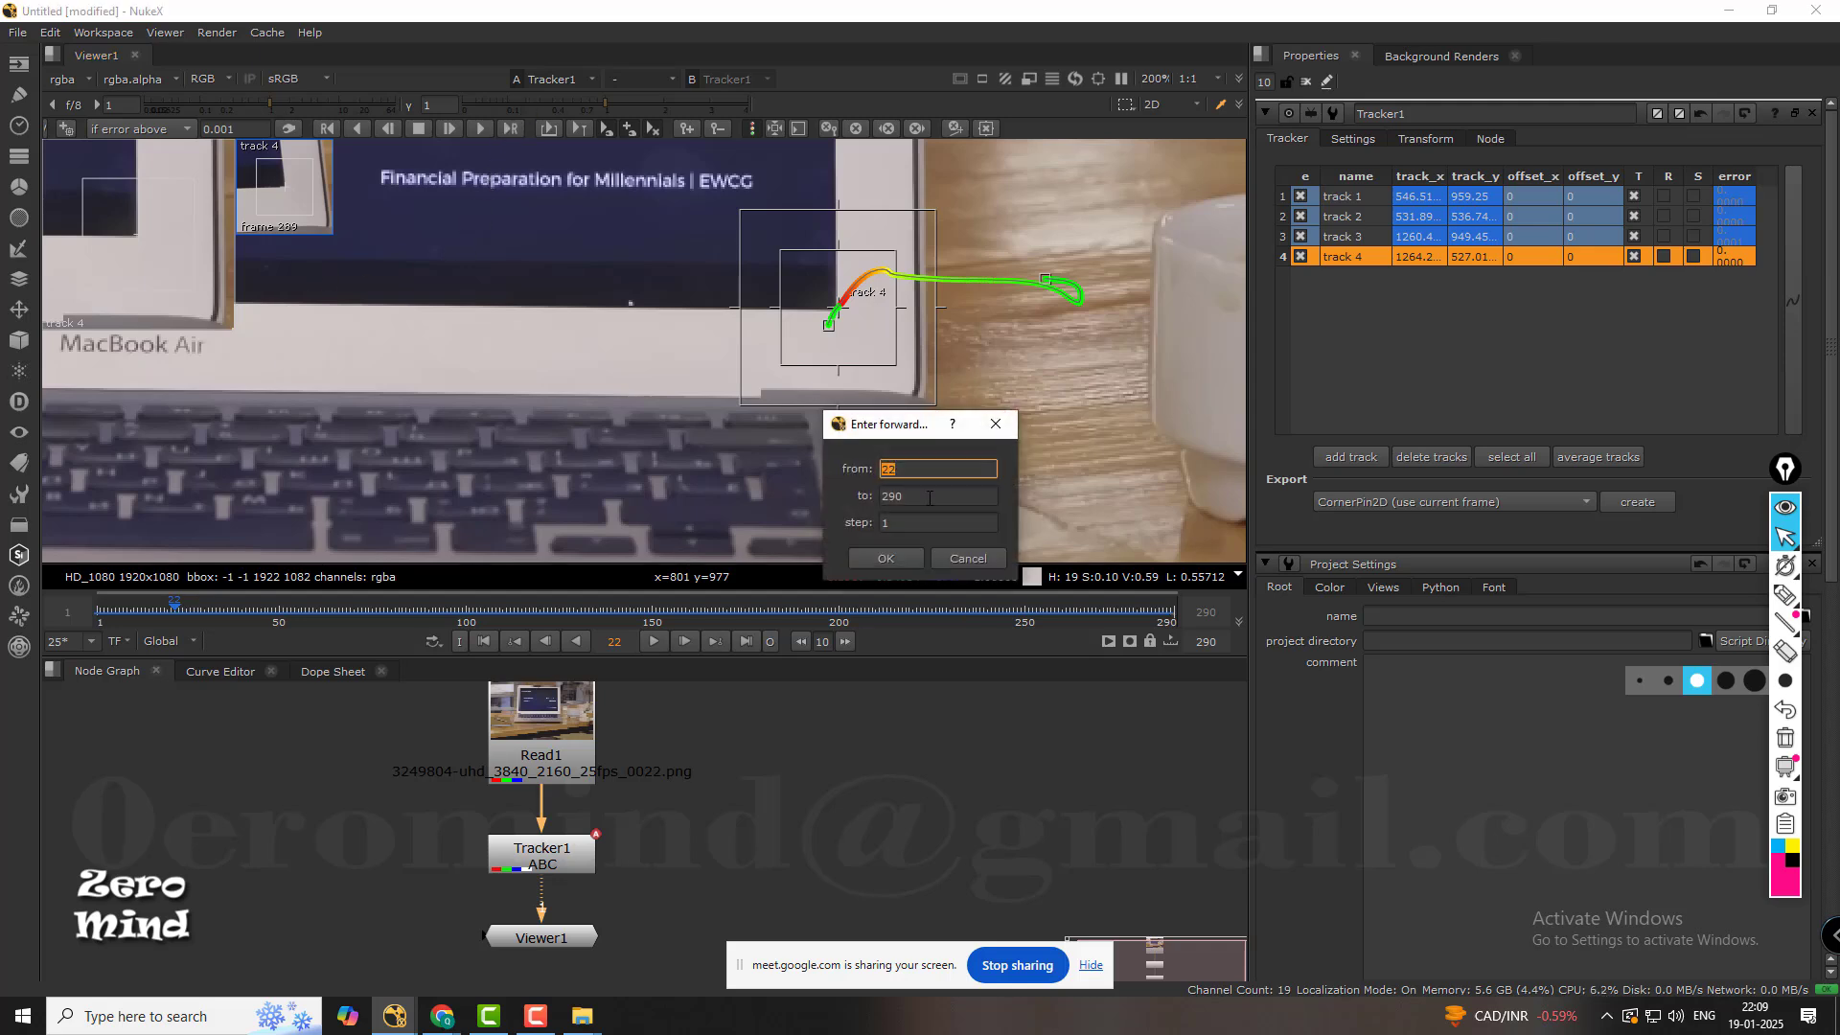
pyautogui.press('Tab')
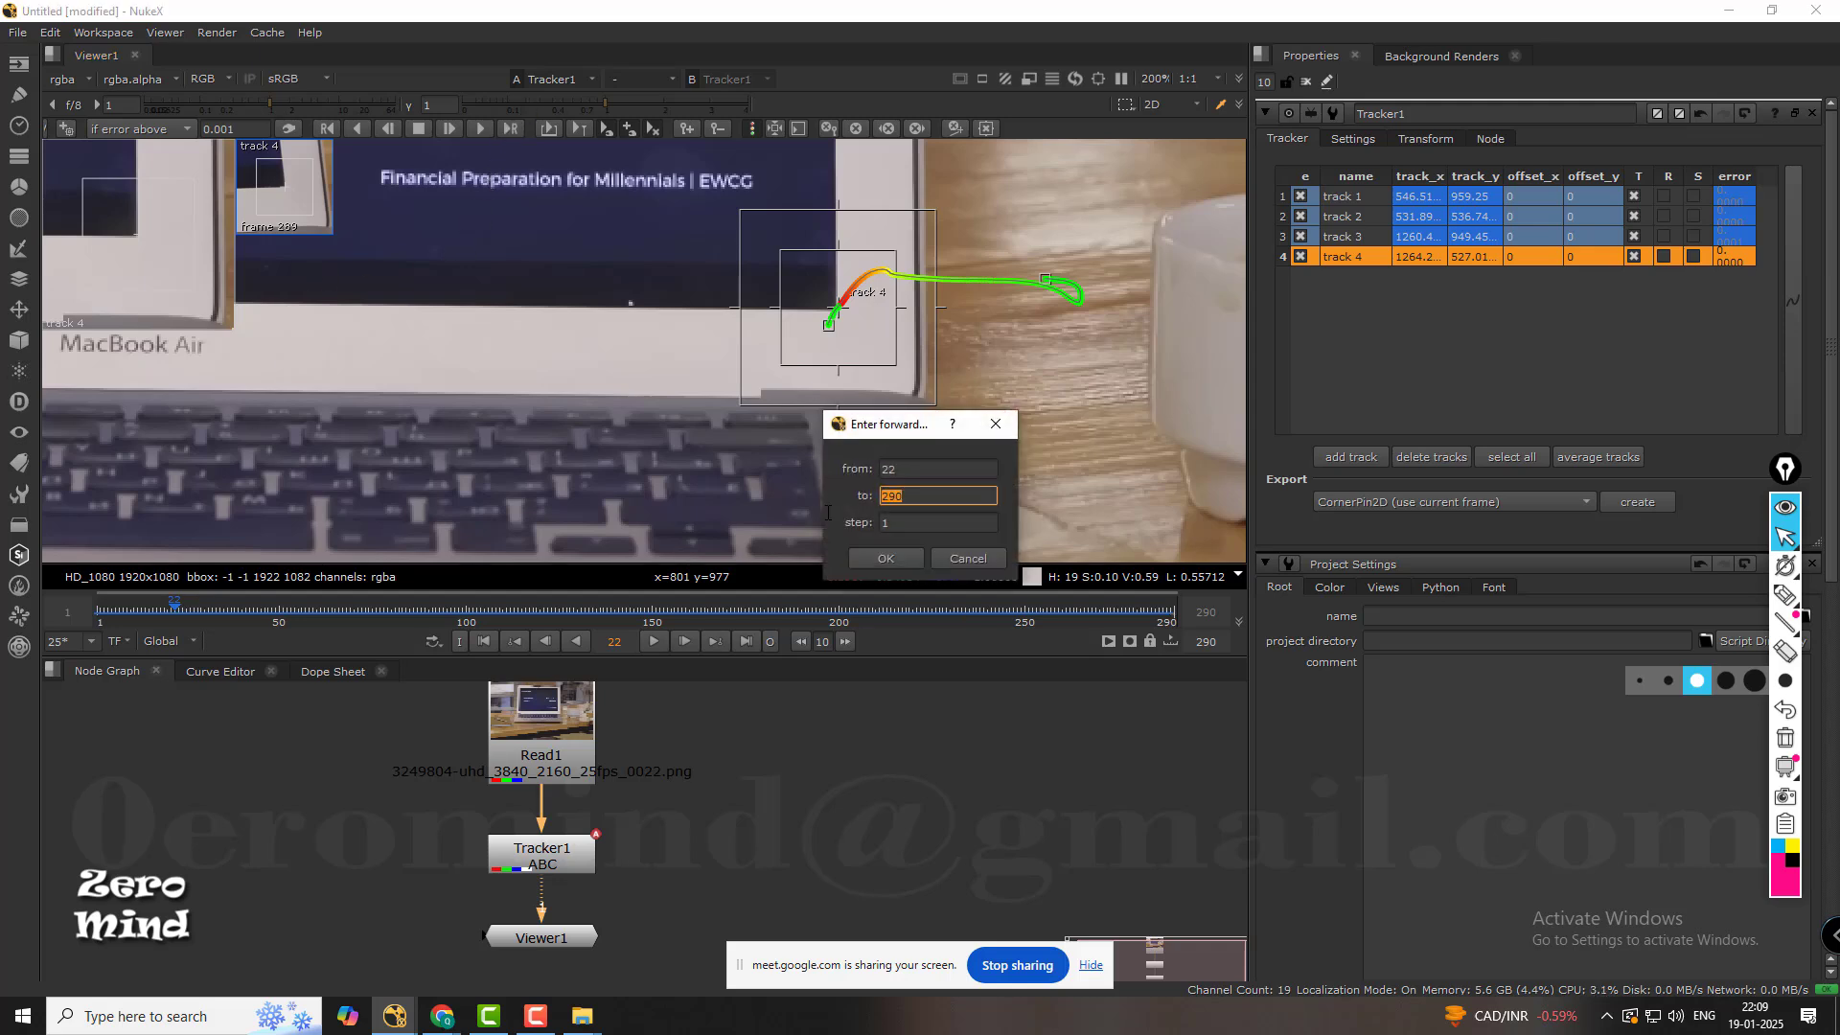
pyautogui.click(907, 560)
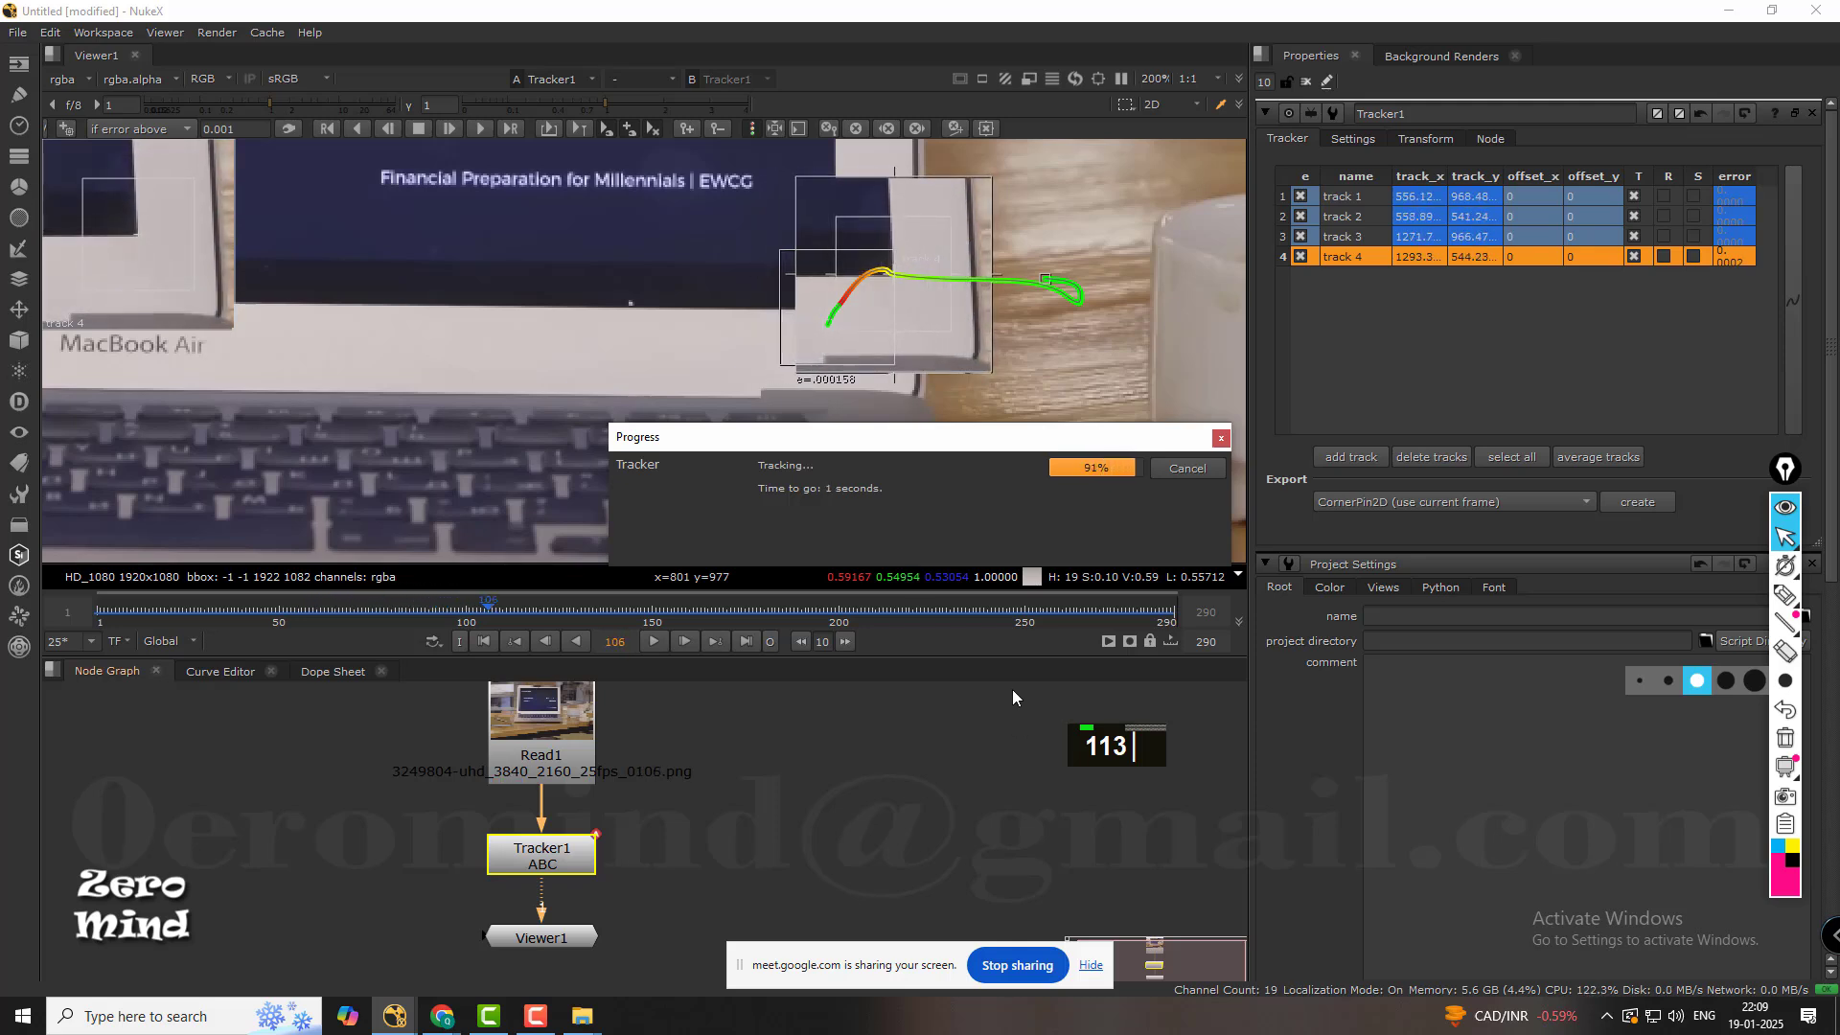
# Examine track 4's motion path up close against the display's lower-right corner at several frames between 16 and 113.
pyautogui.scroll(6, 836, 334)
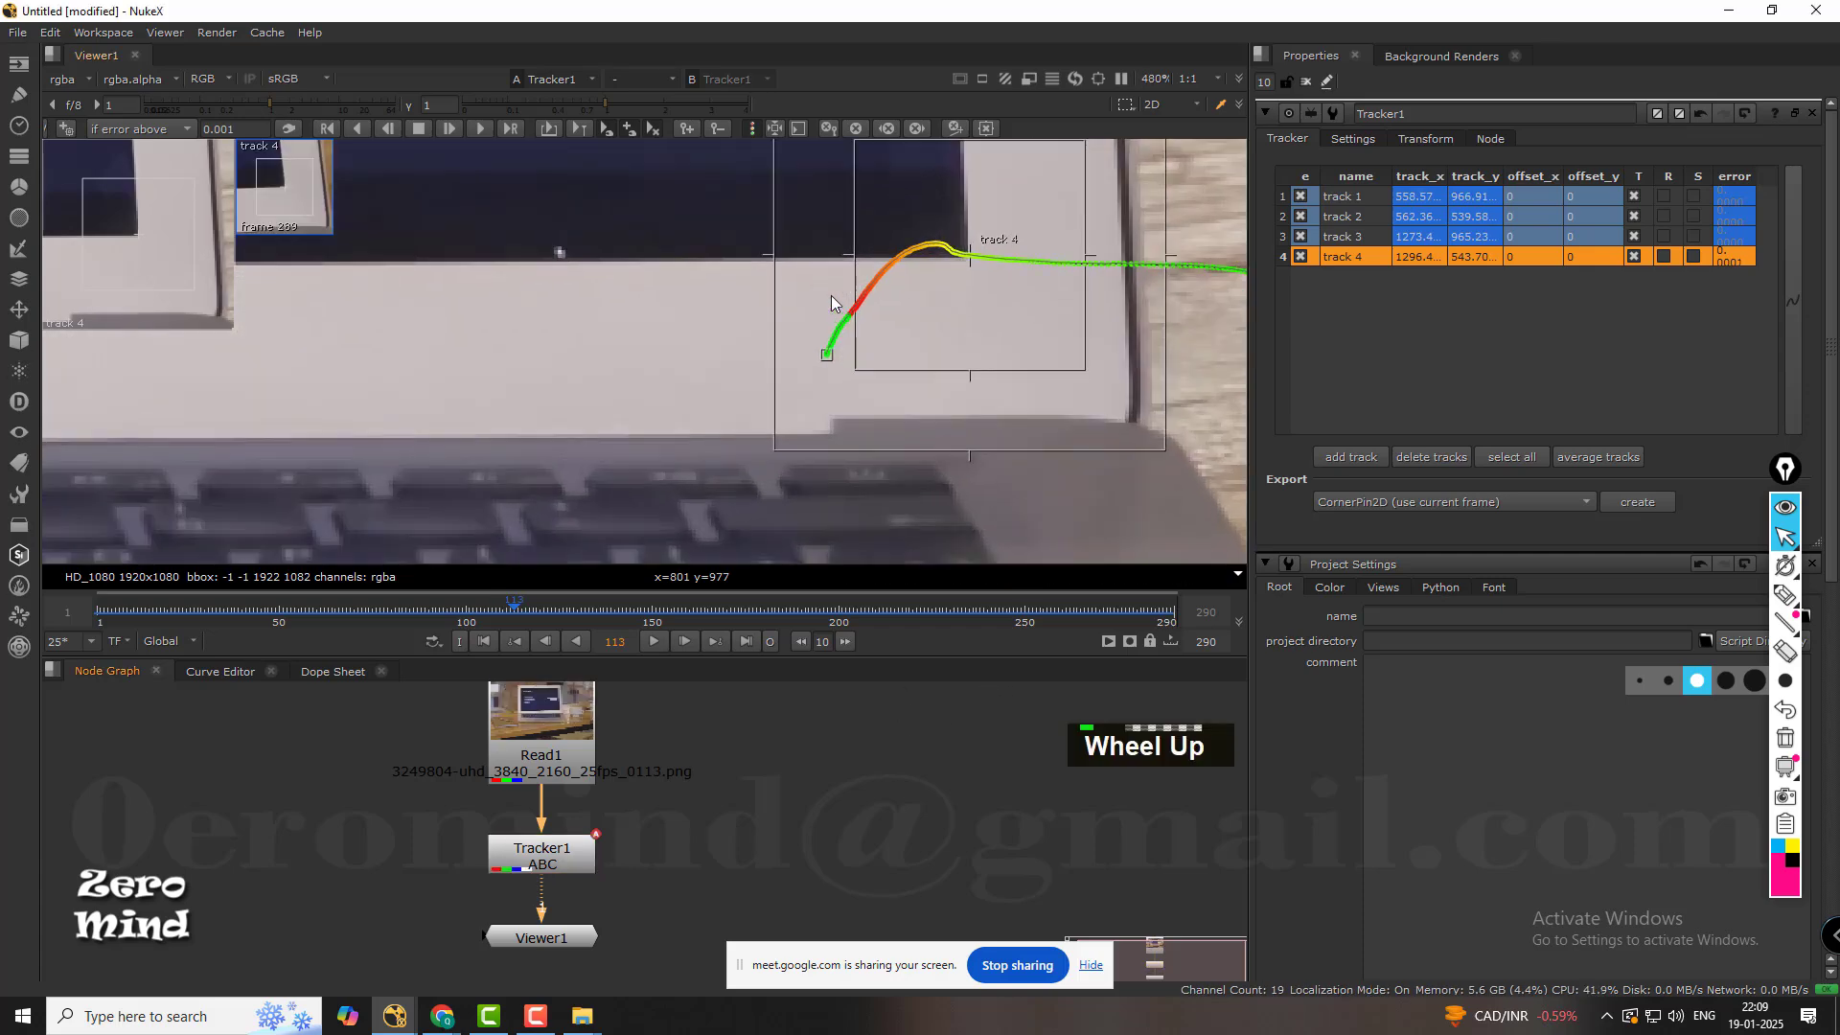
pyautogui.moveTo(952, 612); pyautogui.dragTo(152, 699)
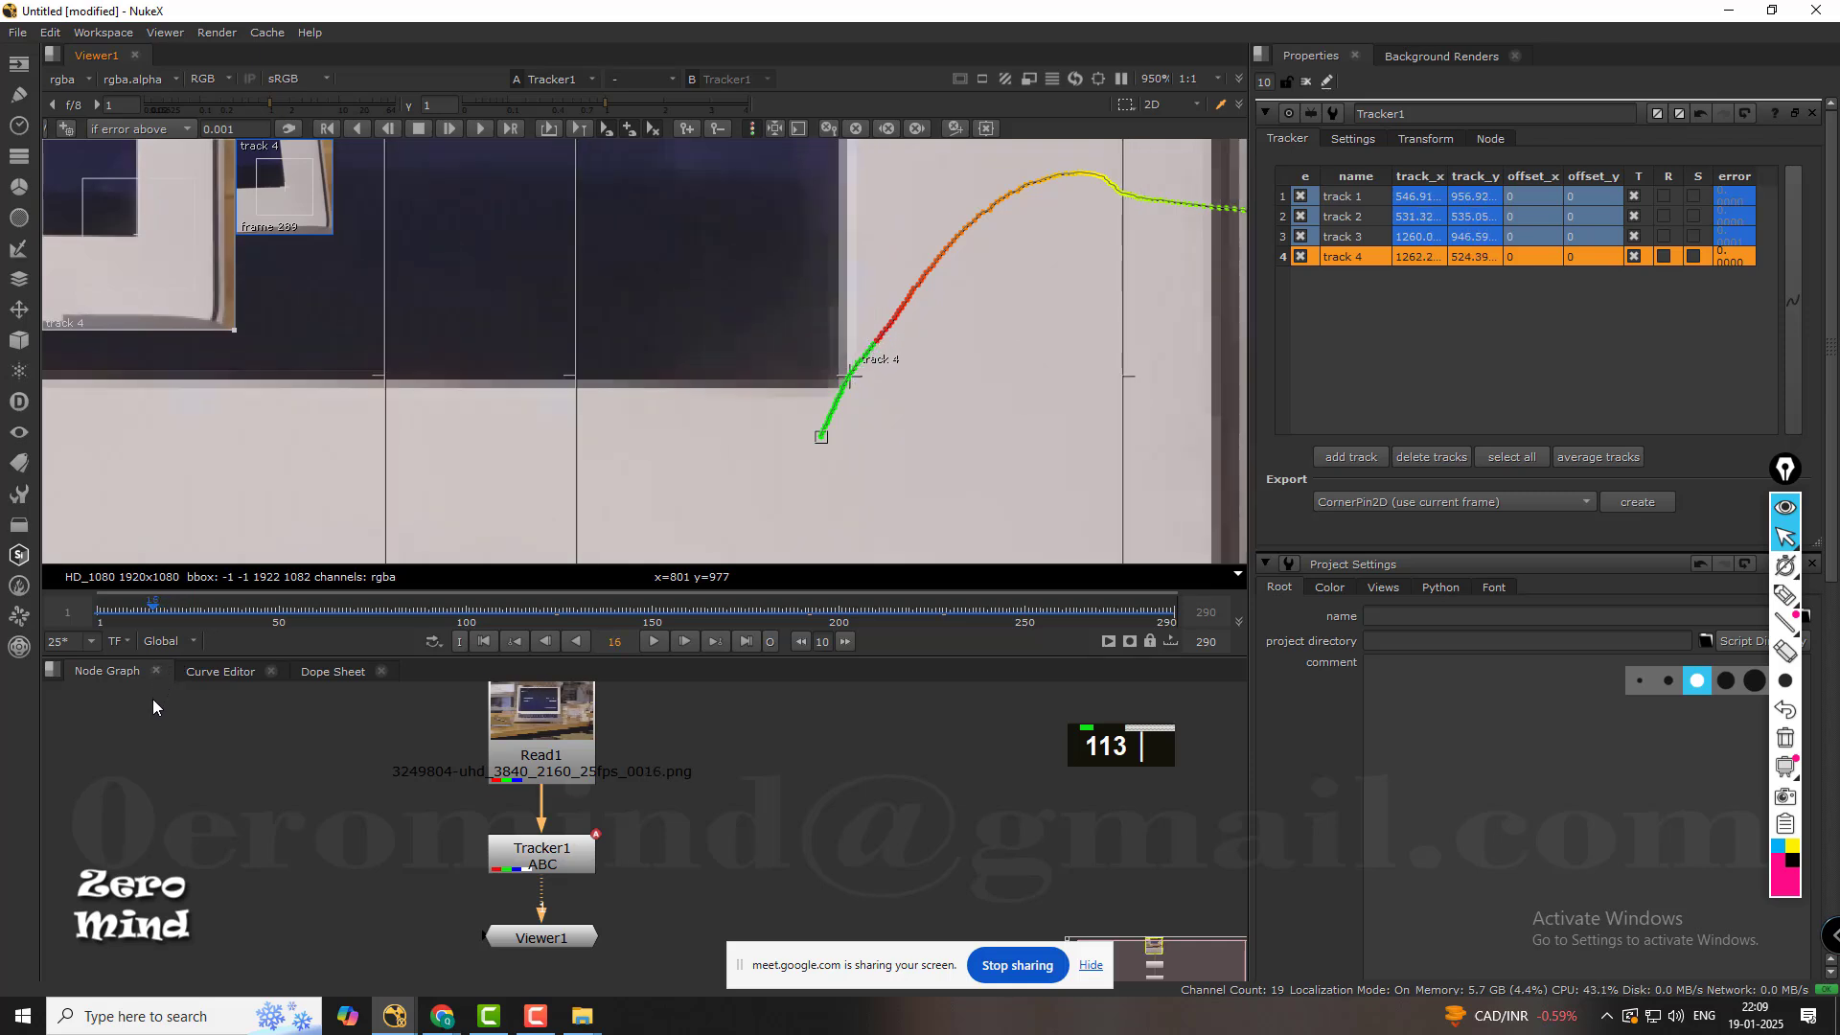
pyautogui.moveTo(737, 418); pyautogui.dragTo(790, 318, button='middle')
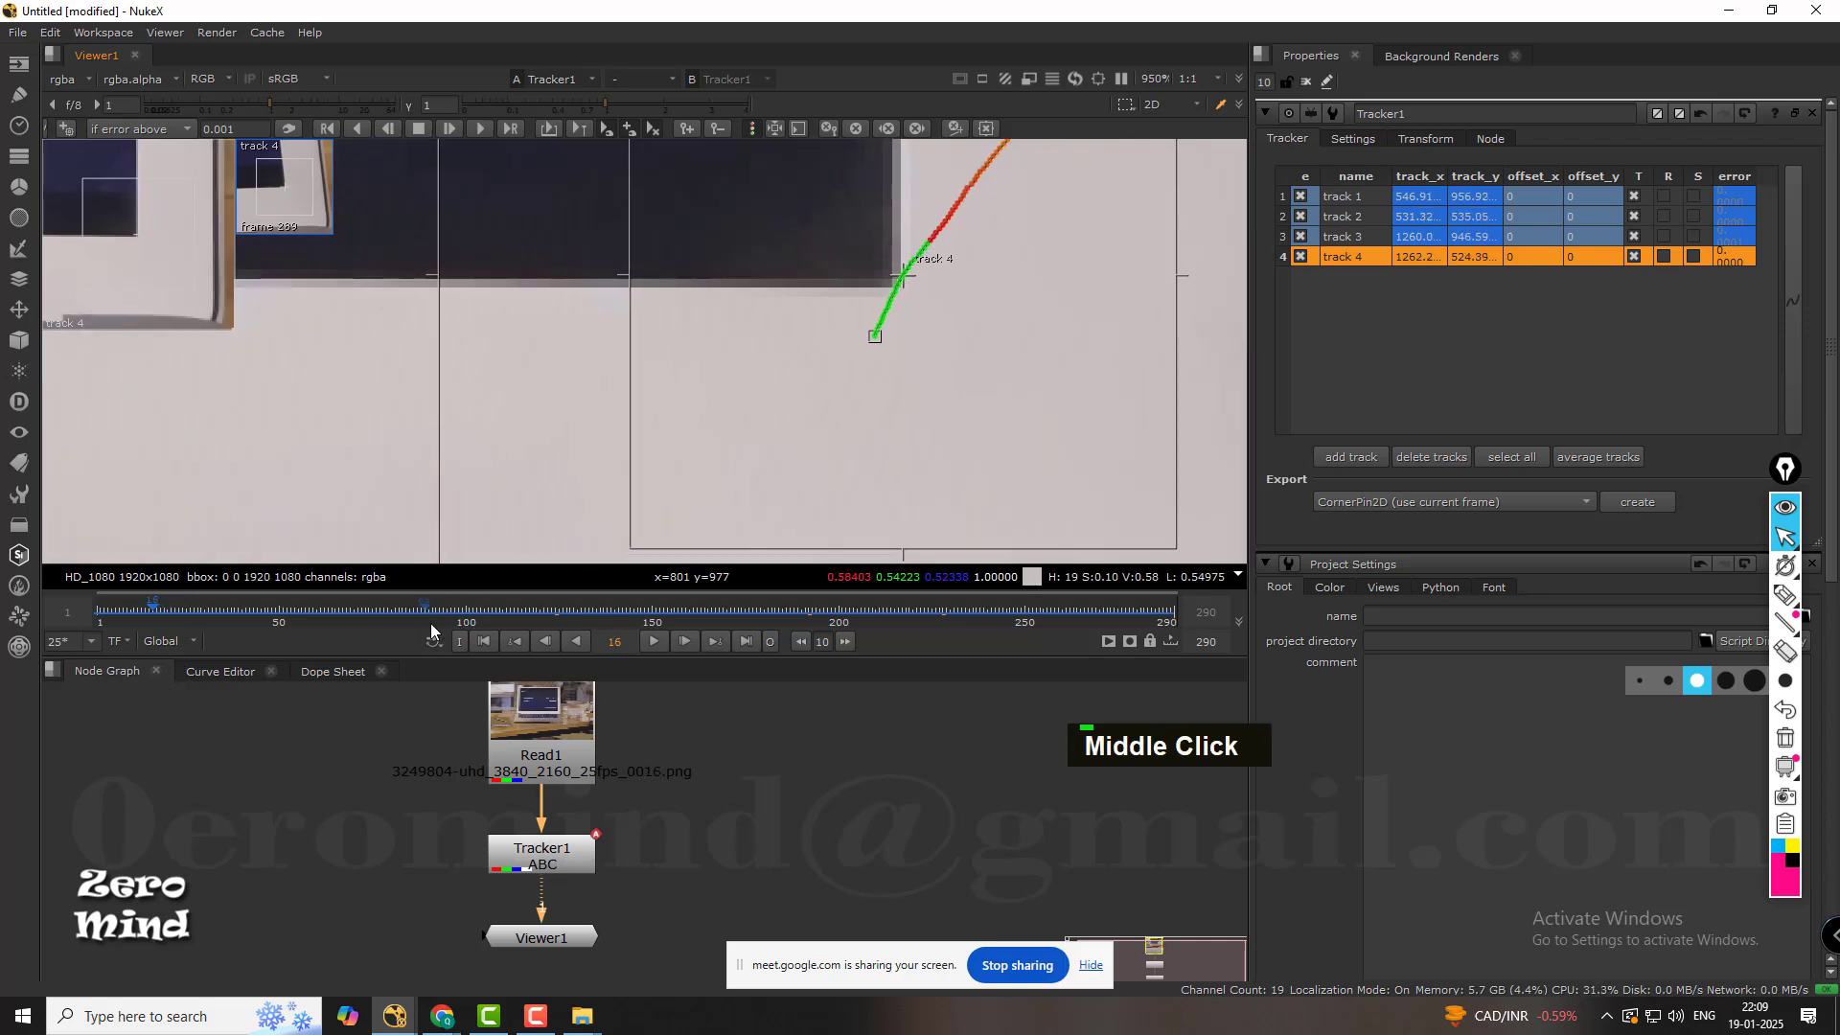
pyautogui.moveTo(399, 610); pyautogui.dragTo(328, 610)
pyautogui.moveTo(370, 608); pyautogui.dragTo(390, 607)
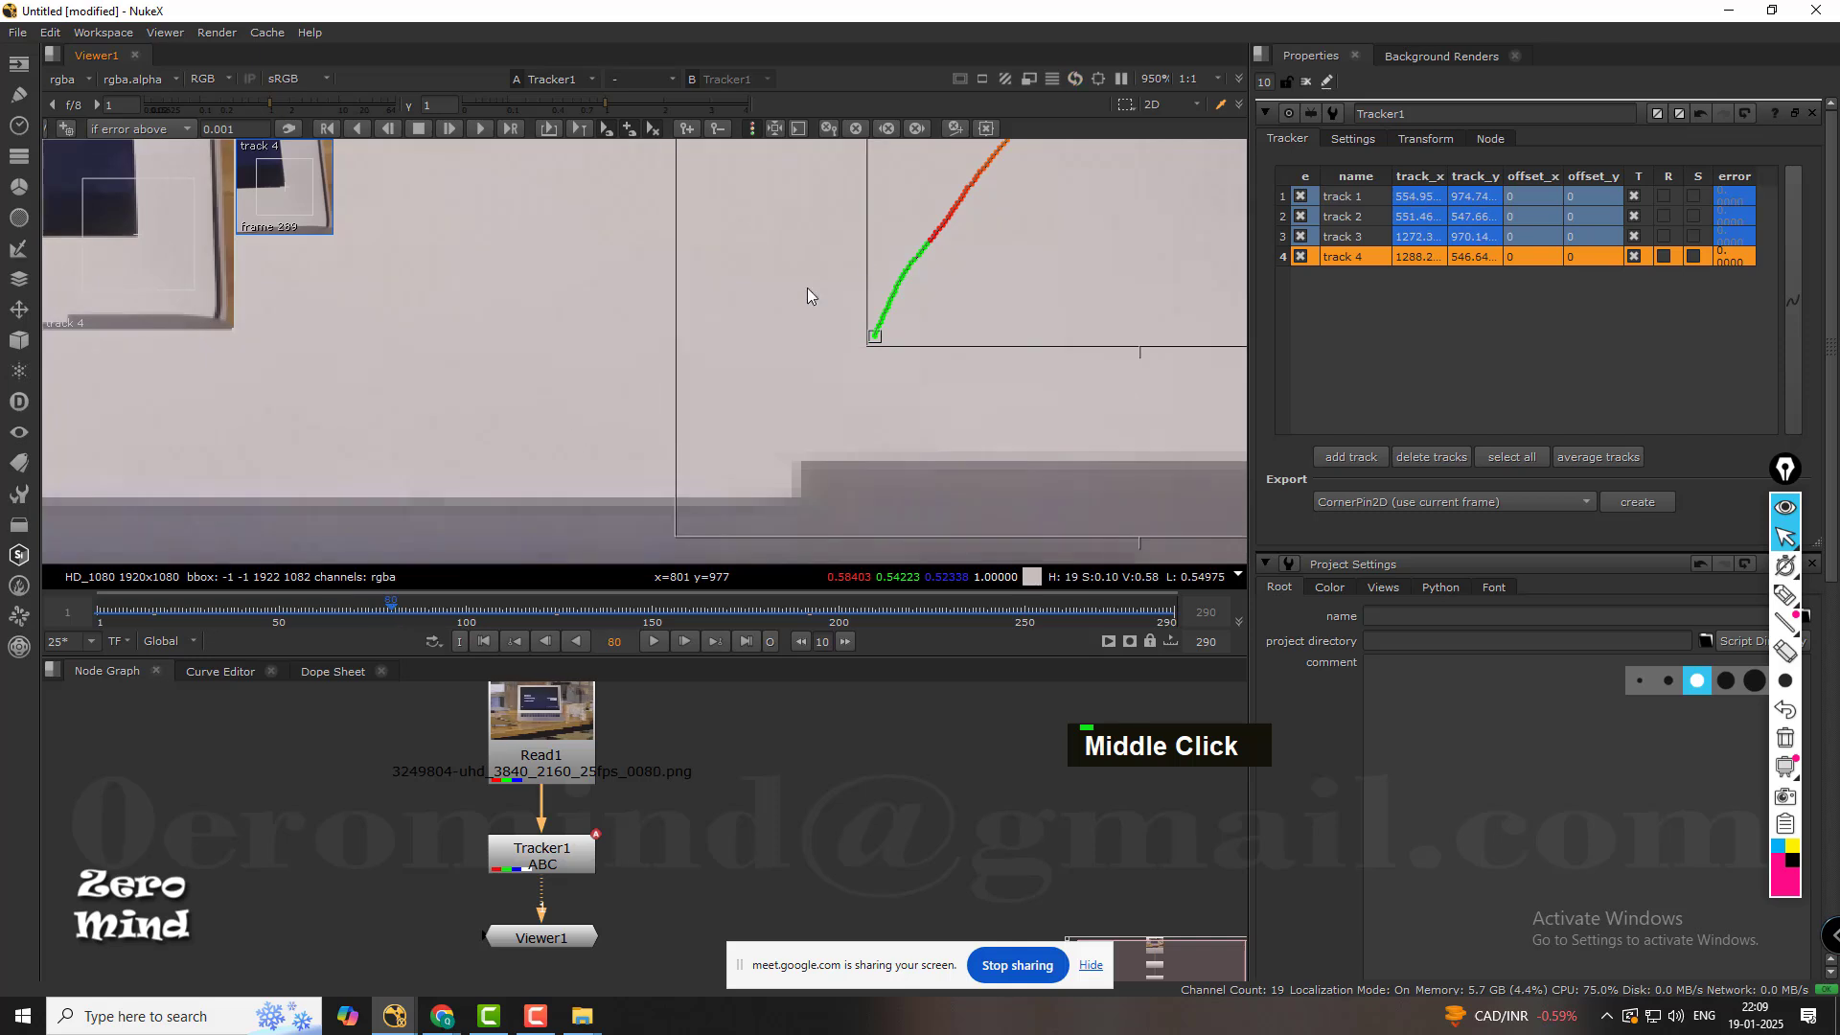
pyautogui.scroll(-7, 866, 259)
pyautogui.moveTo(932, 187); pyautogui.dragTo(785, 295, button='middle')
pyautogui.scroll(6, 785, 295)
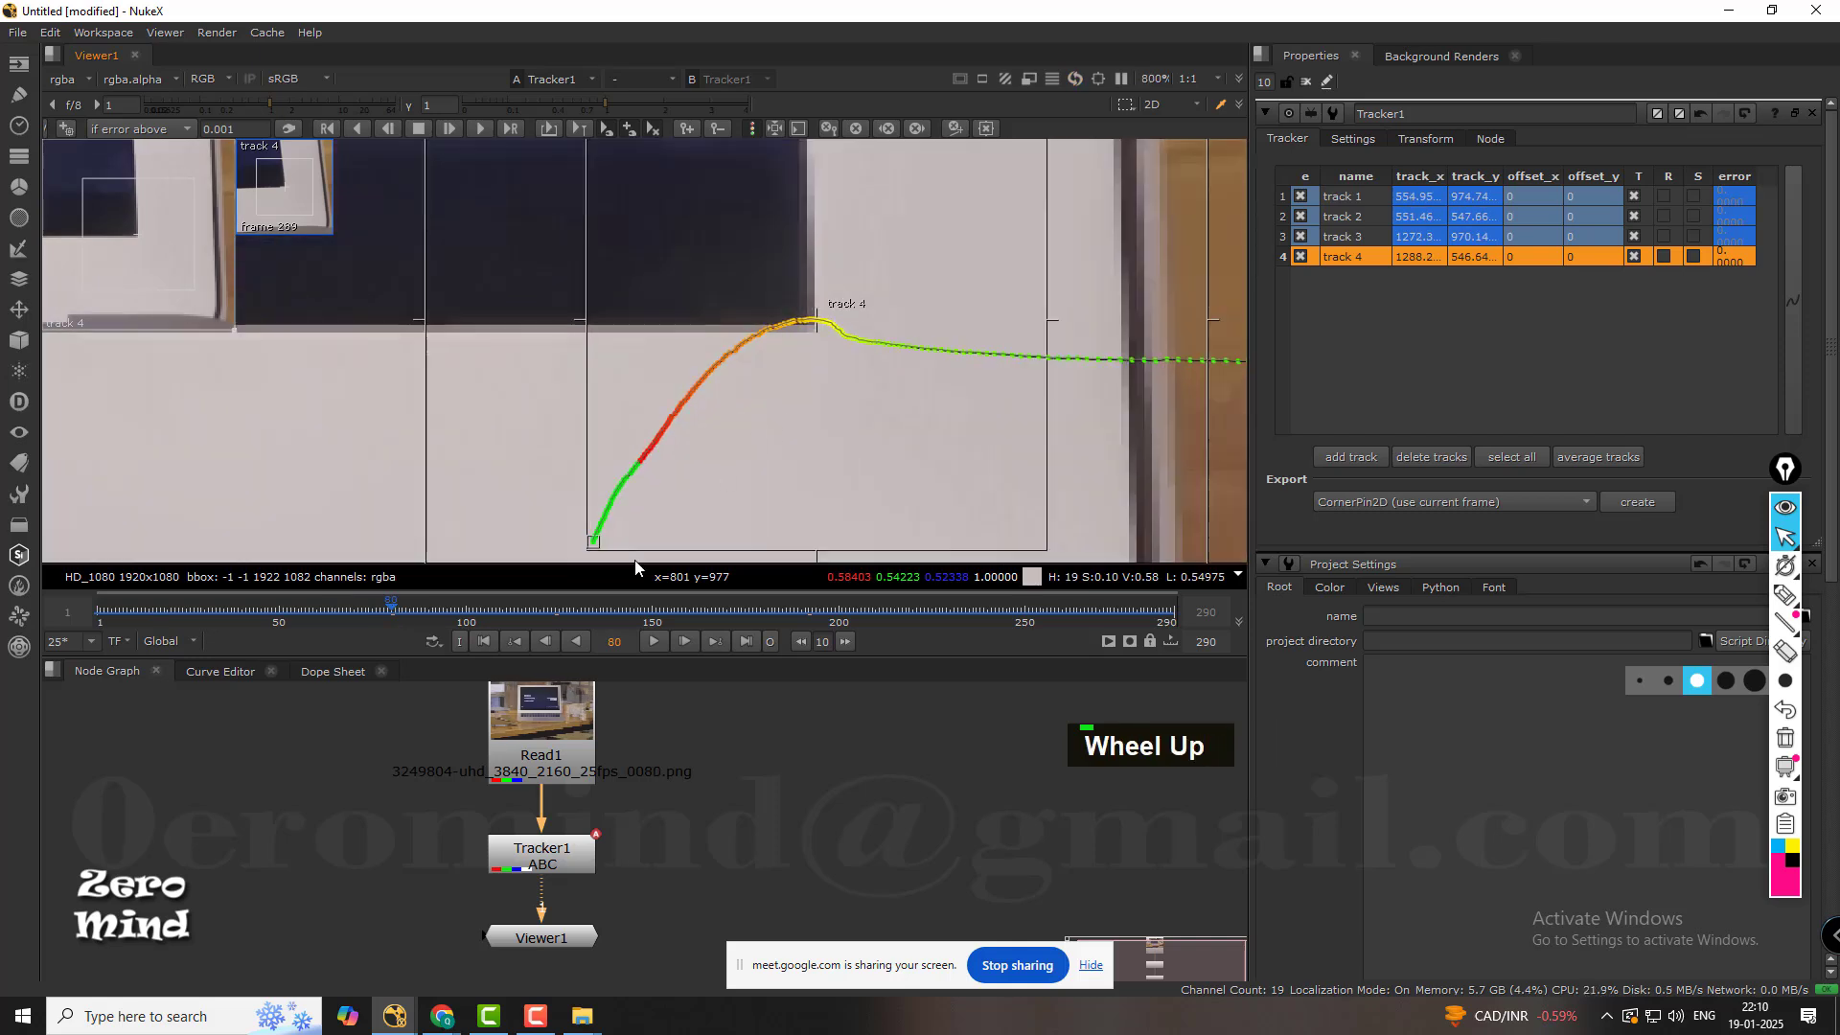
pyautogui.moveTo(504, 611); pyautogui.dragTo(254, 621)
pyautogui.moveTo(666, 464); pyautogui.dragTo(791, 385, button='middle')
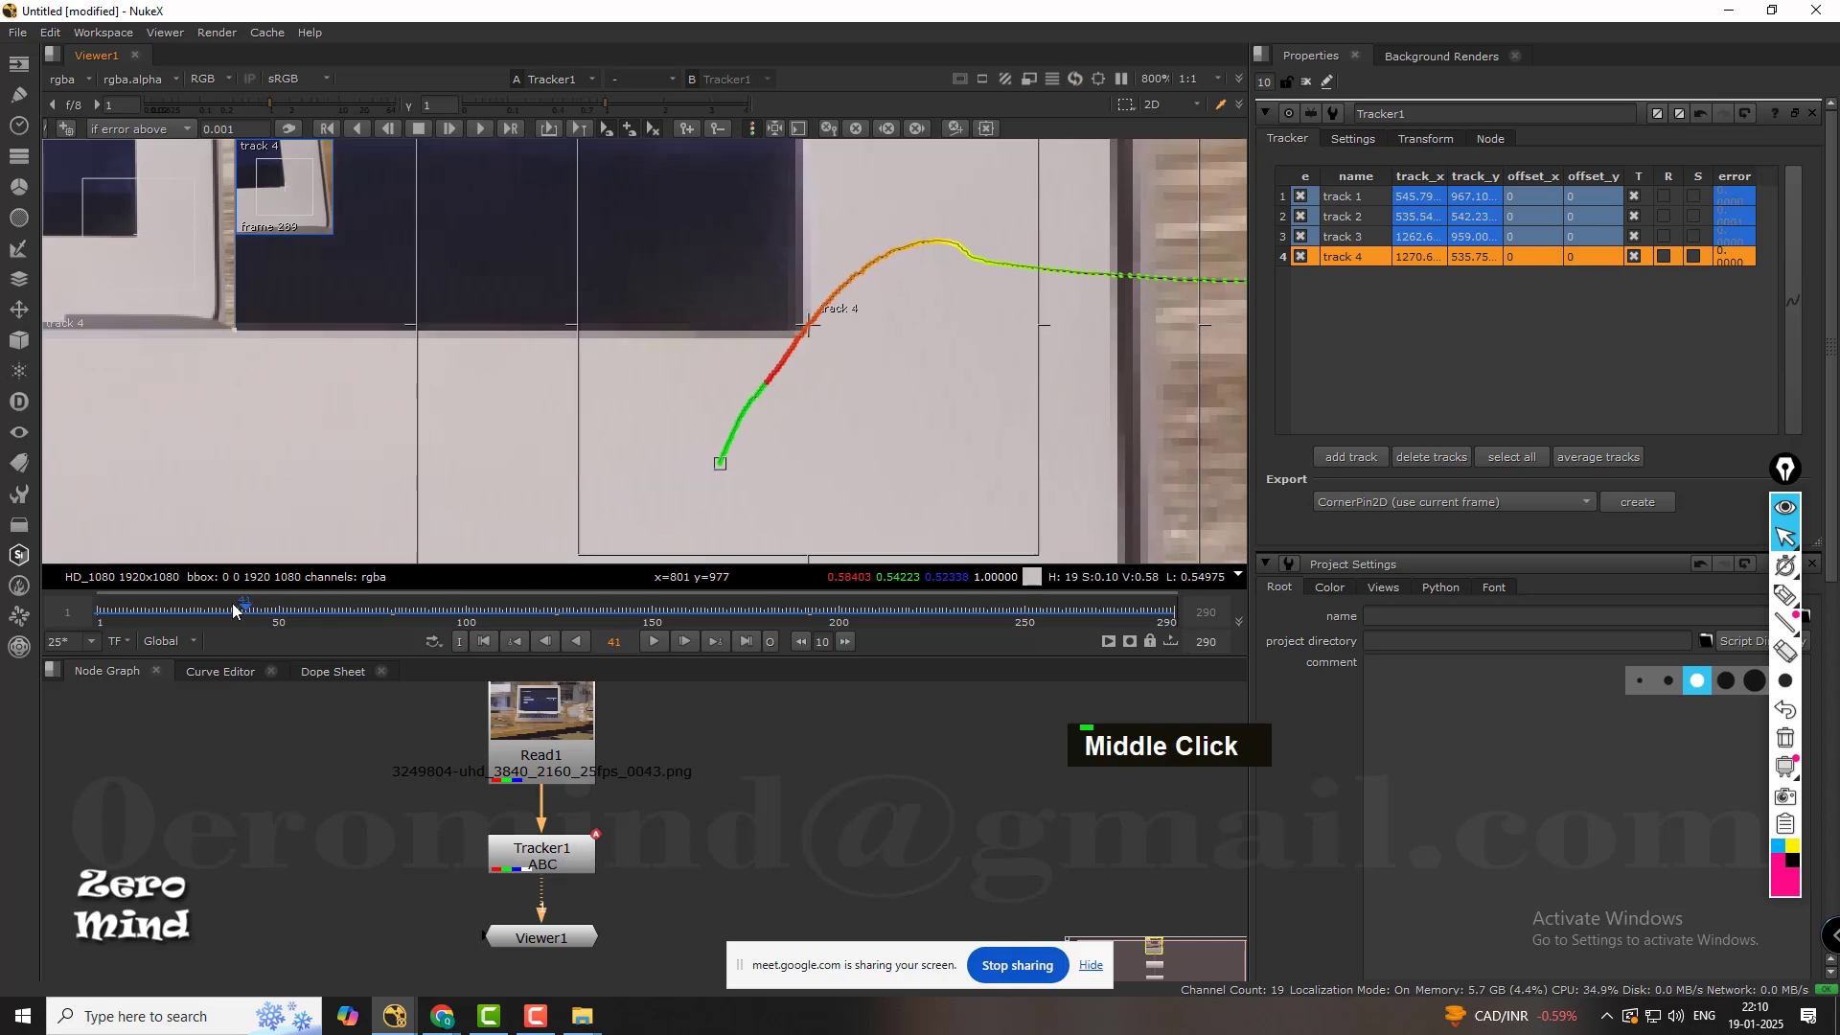
pyautogui.moveTo(232, 602); pyautogui.dragTo(192, 607)
# Reposition track 4 exactly on the display's lower-right corner at frame 1 and track it forward to the end of the shot.
pyautogui.click(483, 640)
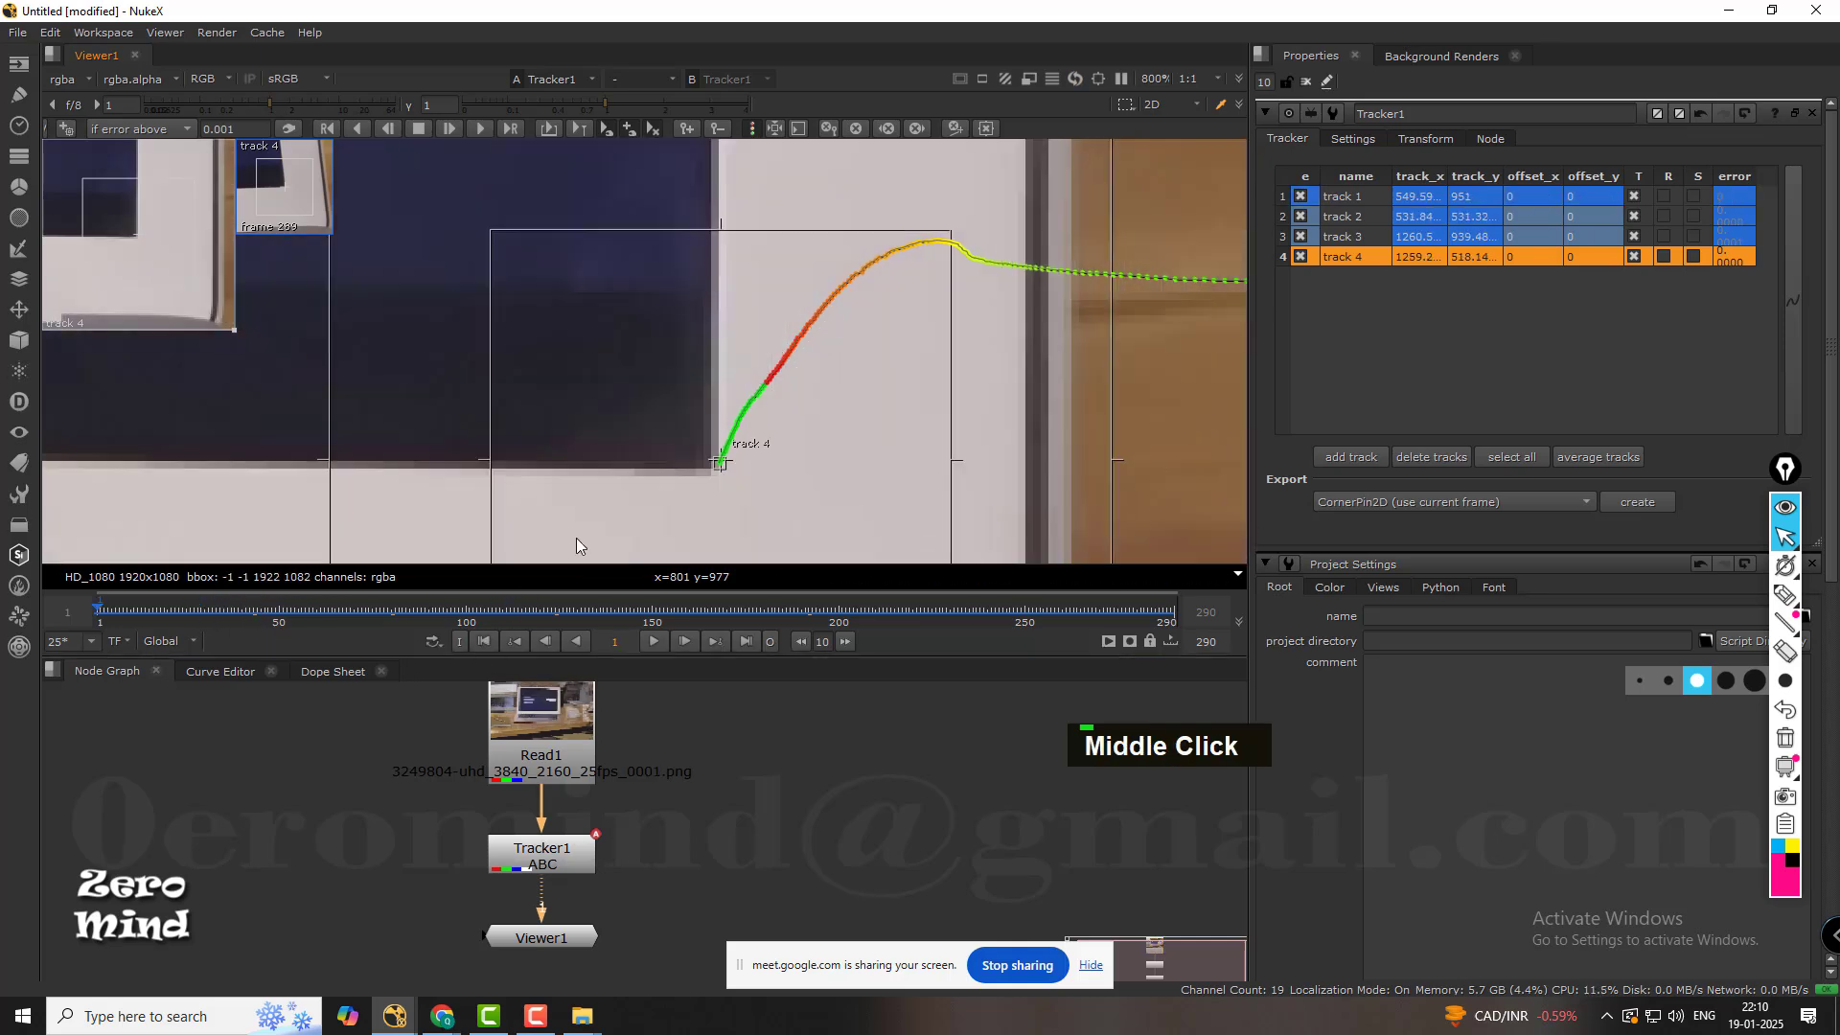
pyautogui.scroll(2, 874, 395)
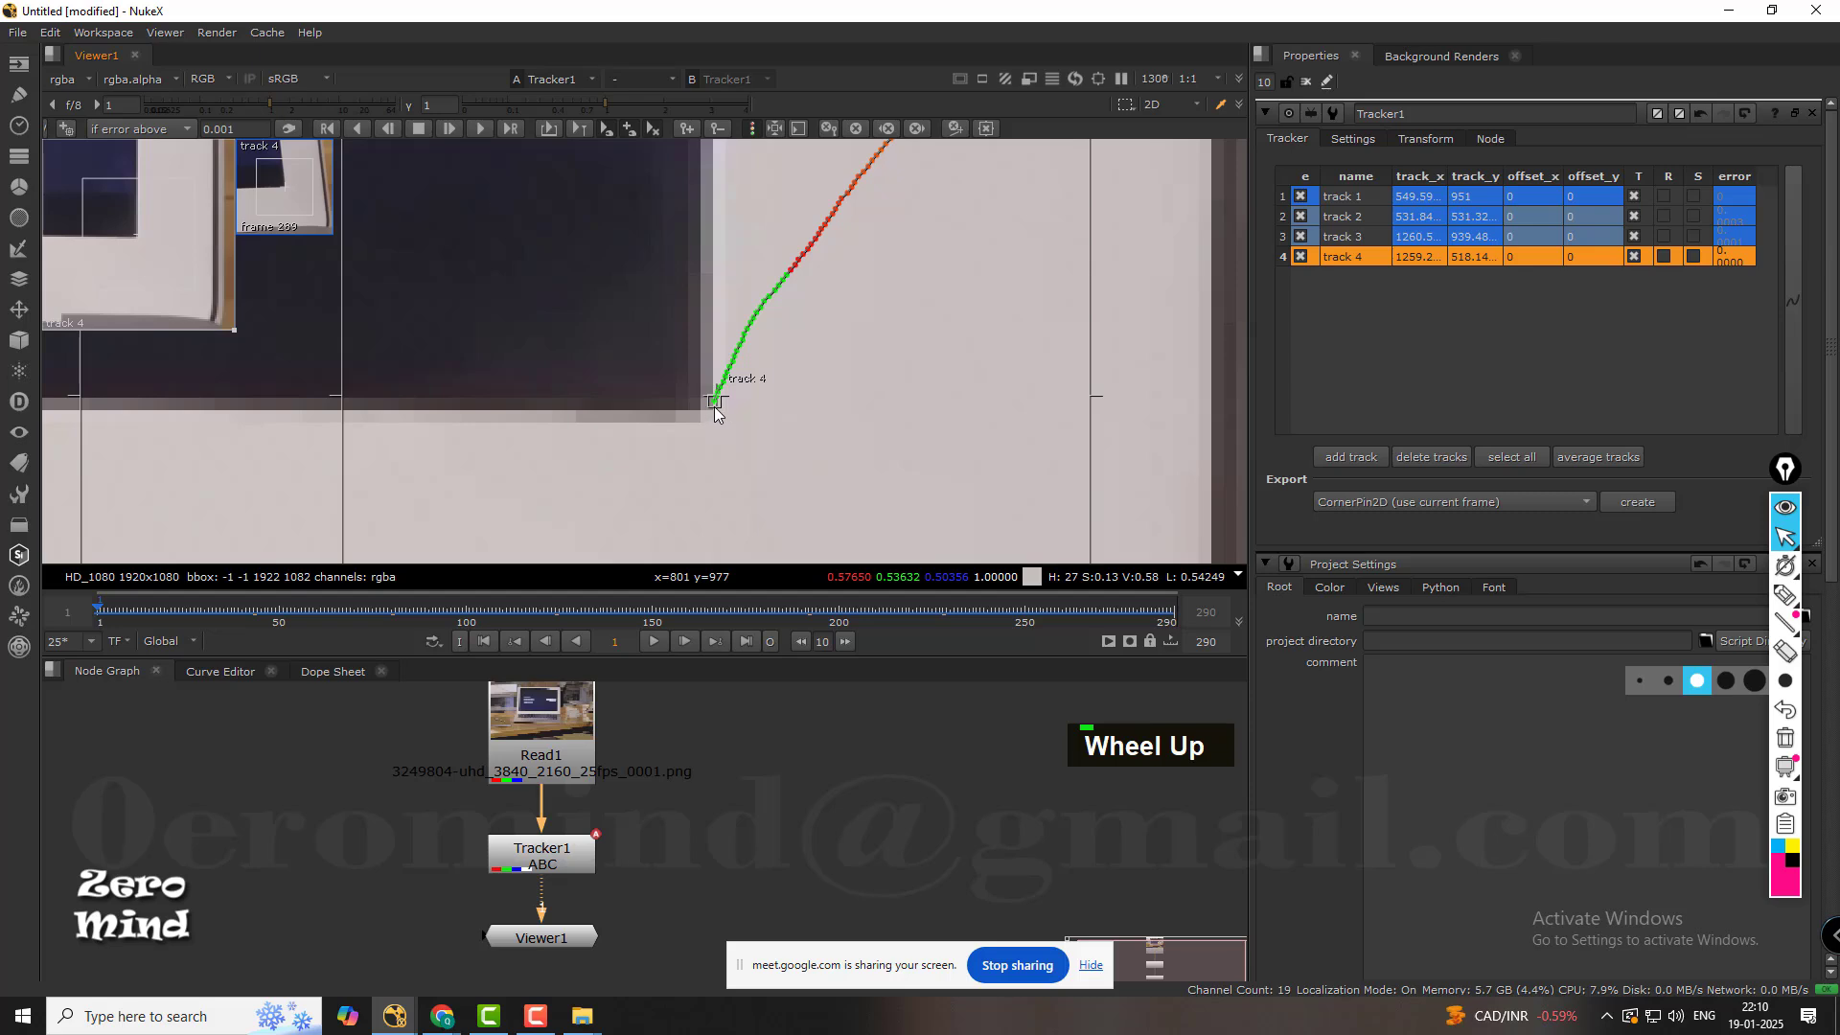
pyautogui.moveTo(713, 408); pyautogui.dragTo(694, 416)
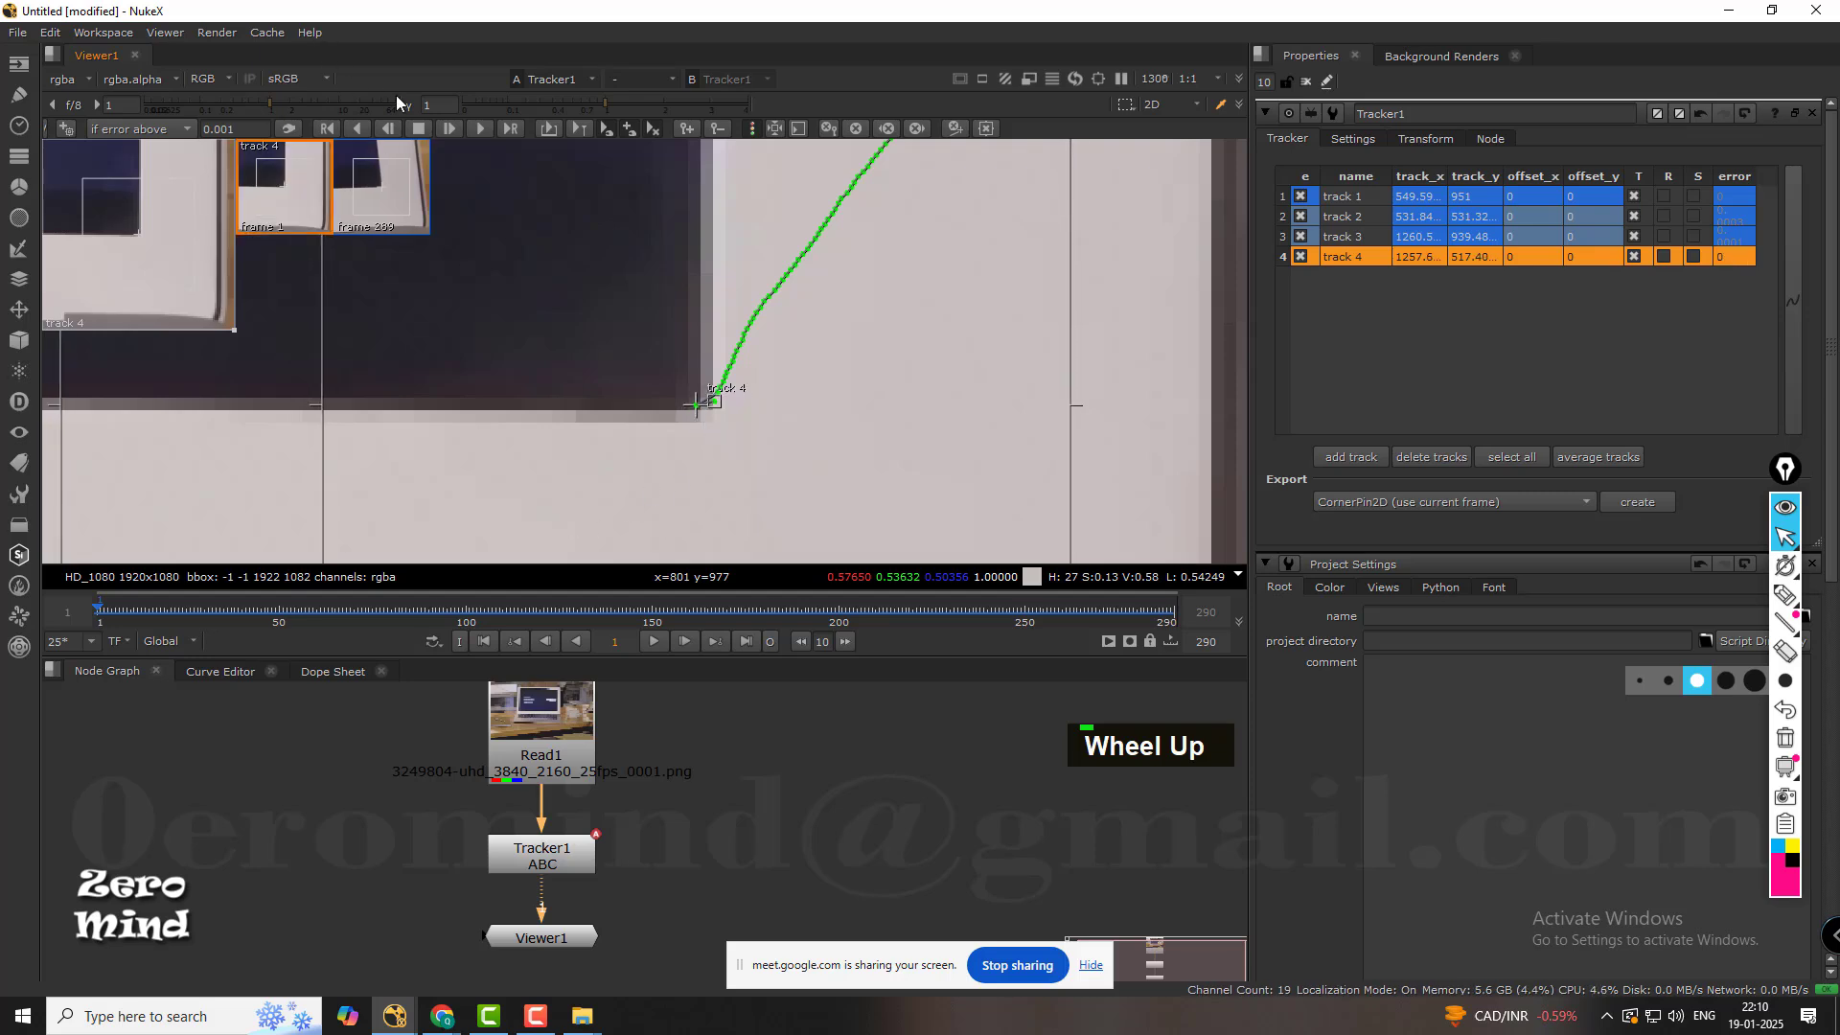
pyautogui.doubleClick(450, 128)
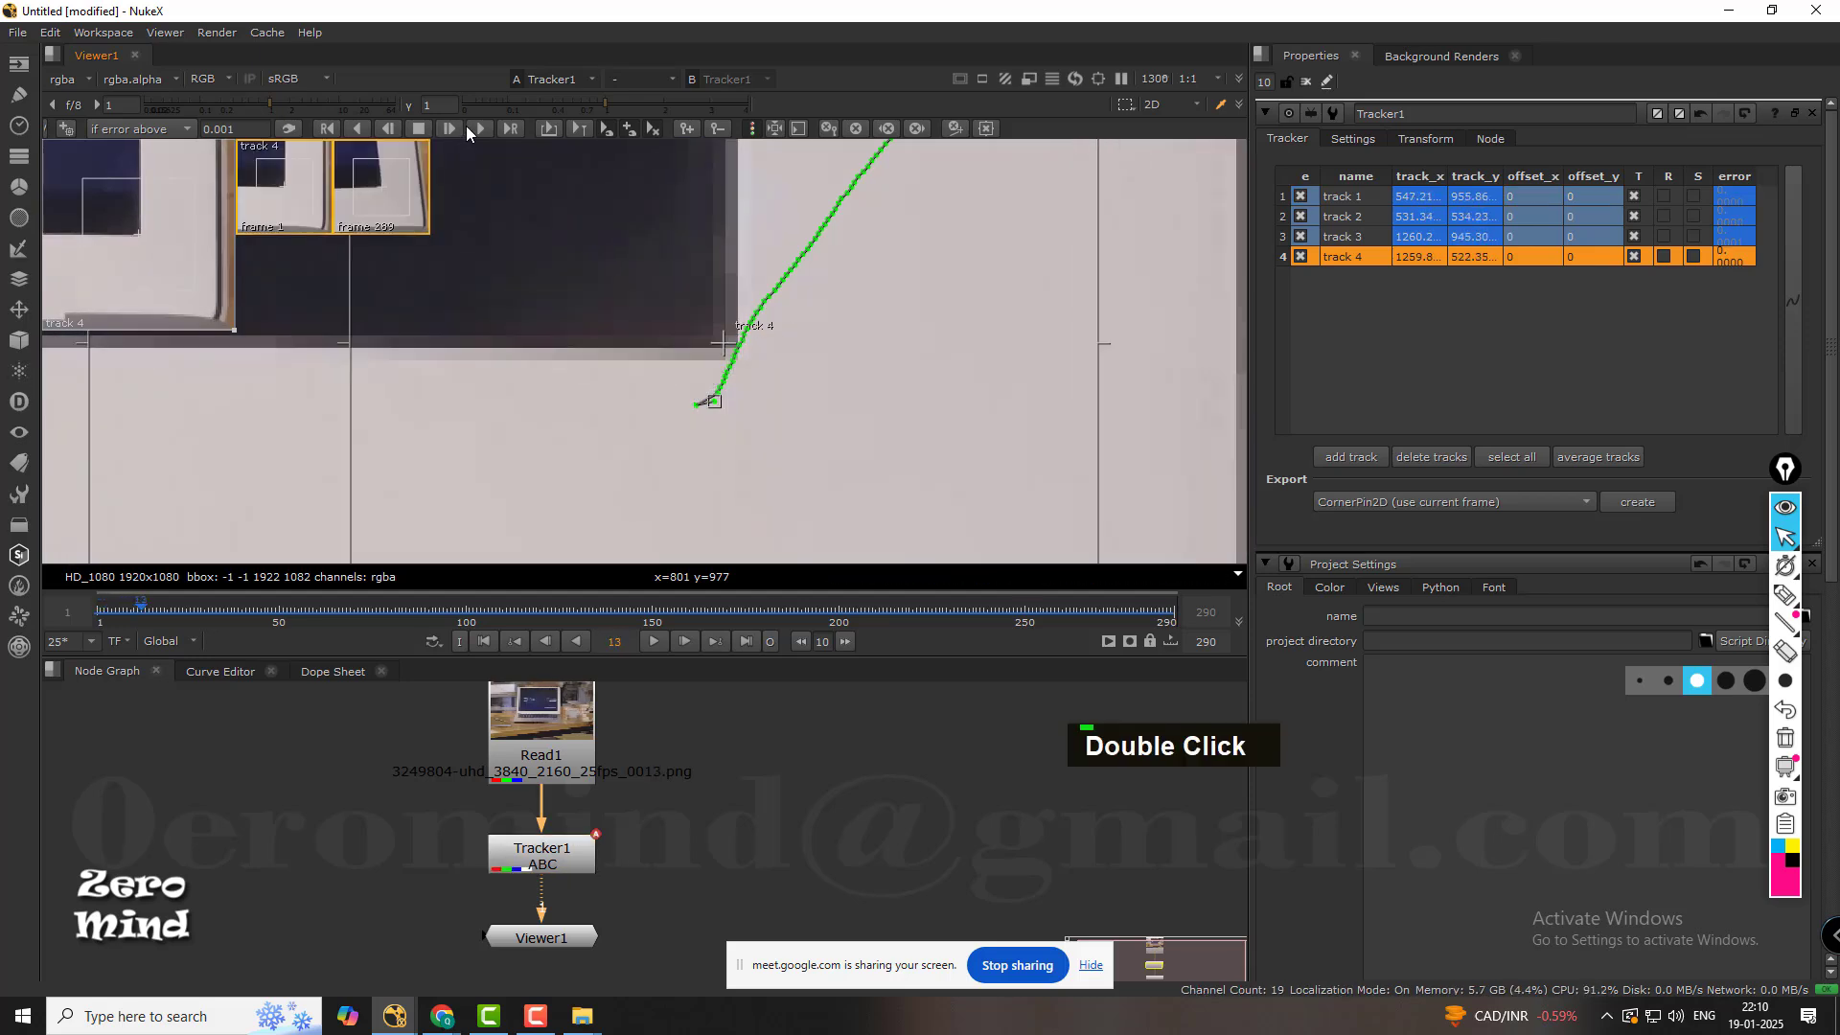
pyautogui.click(479, 126)
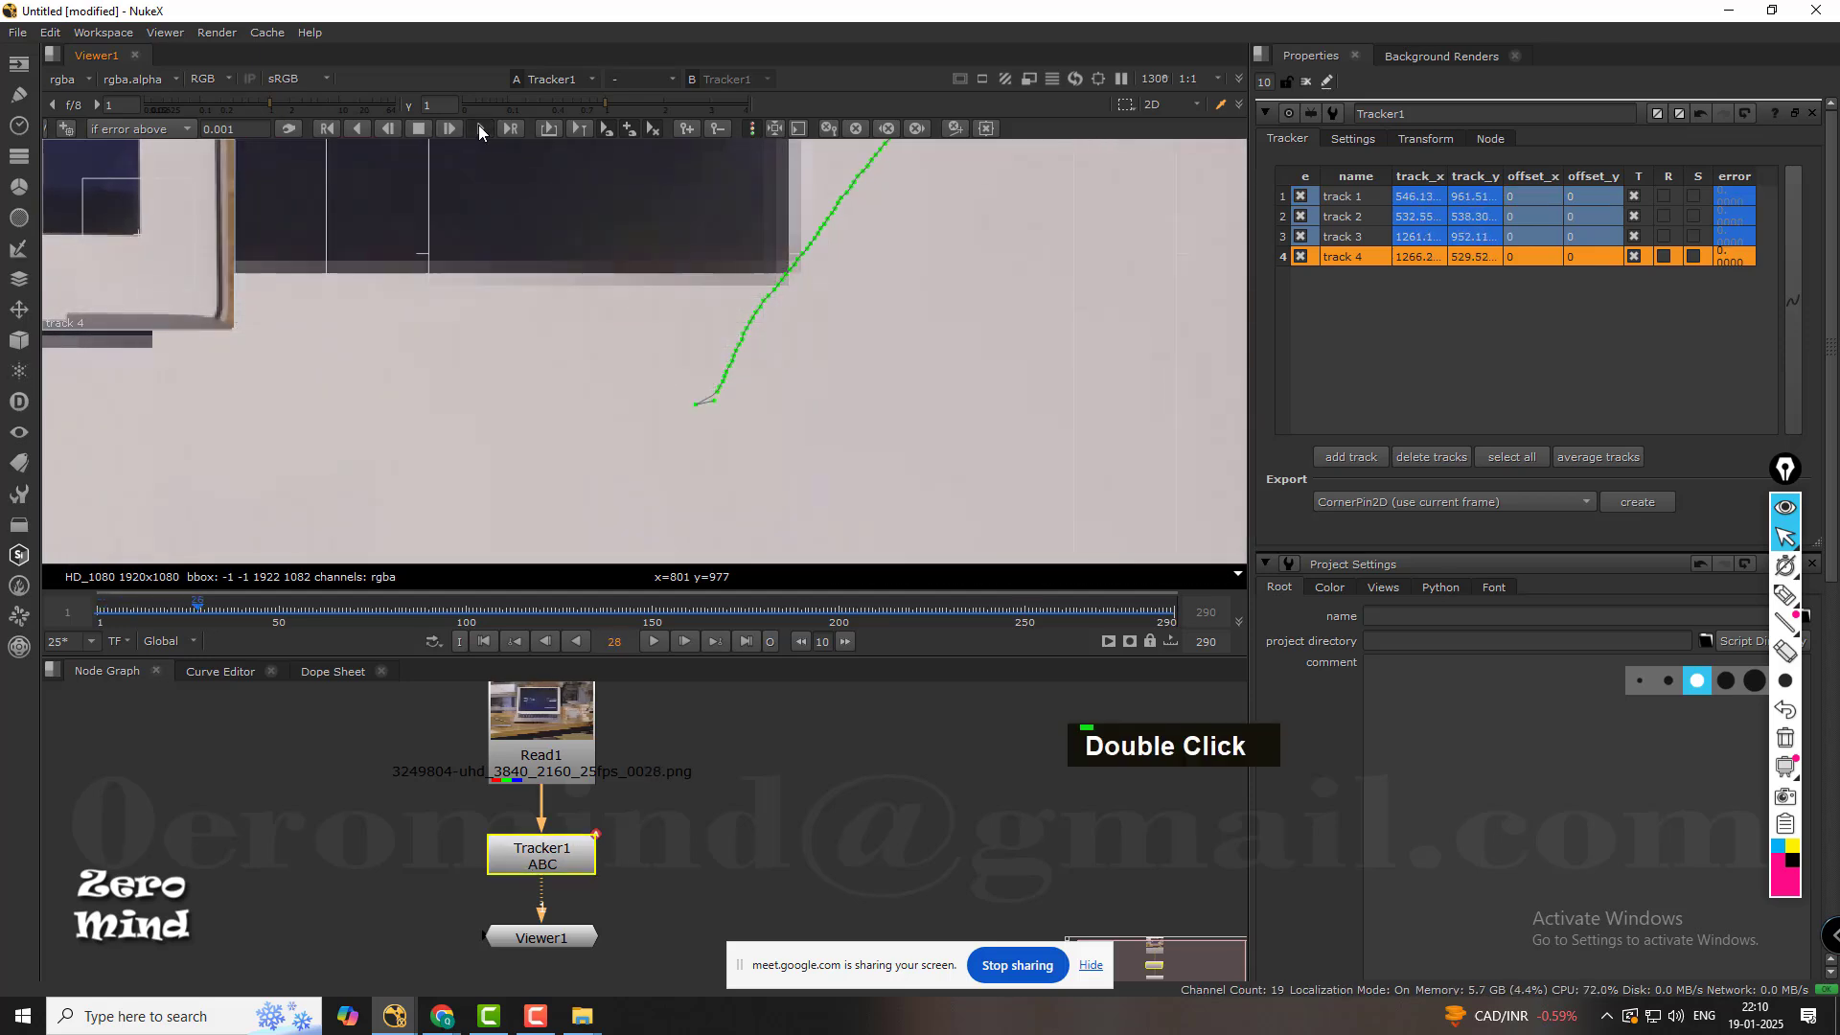
pyautogui.click(1009, 527)
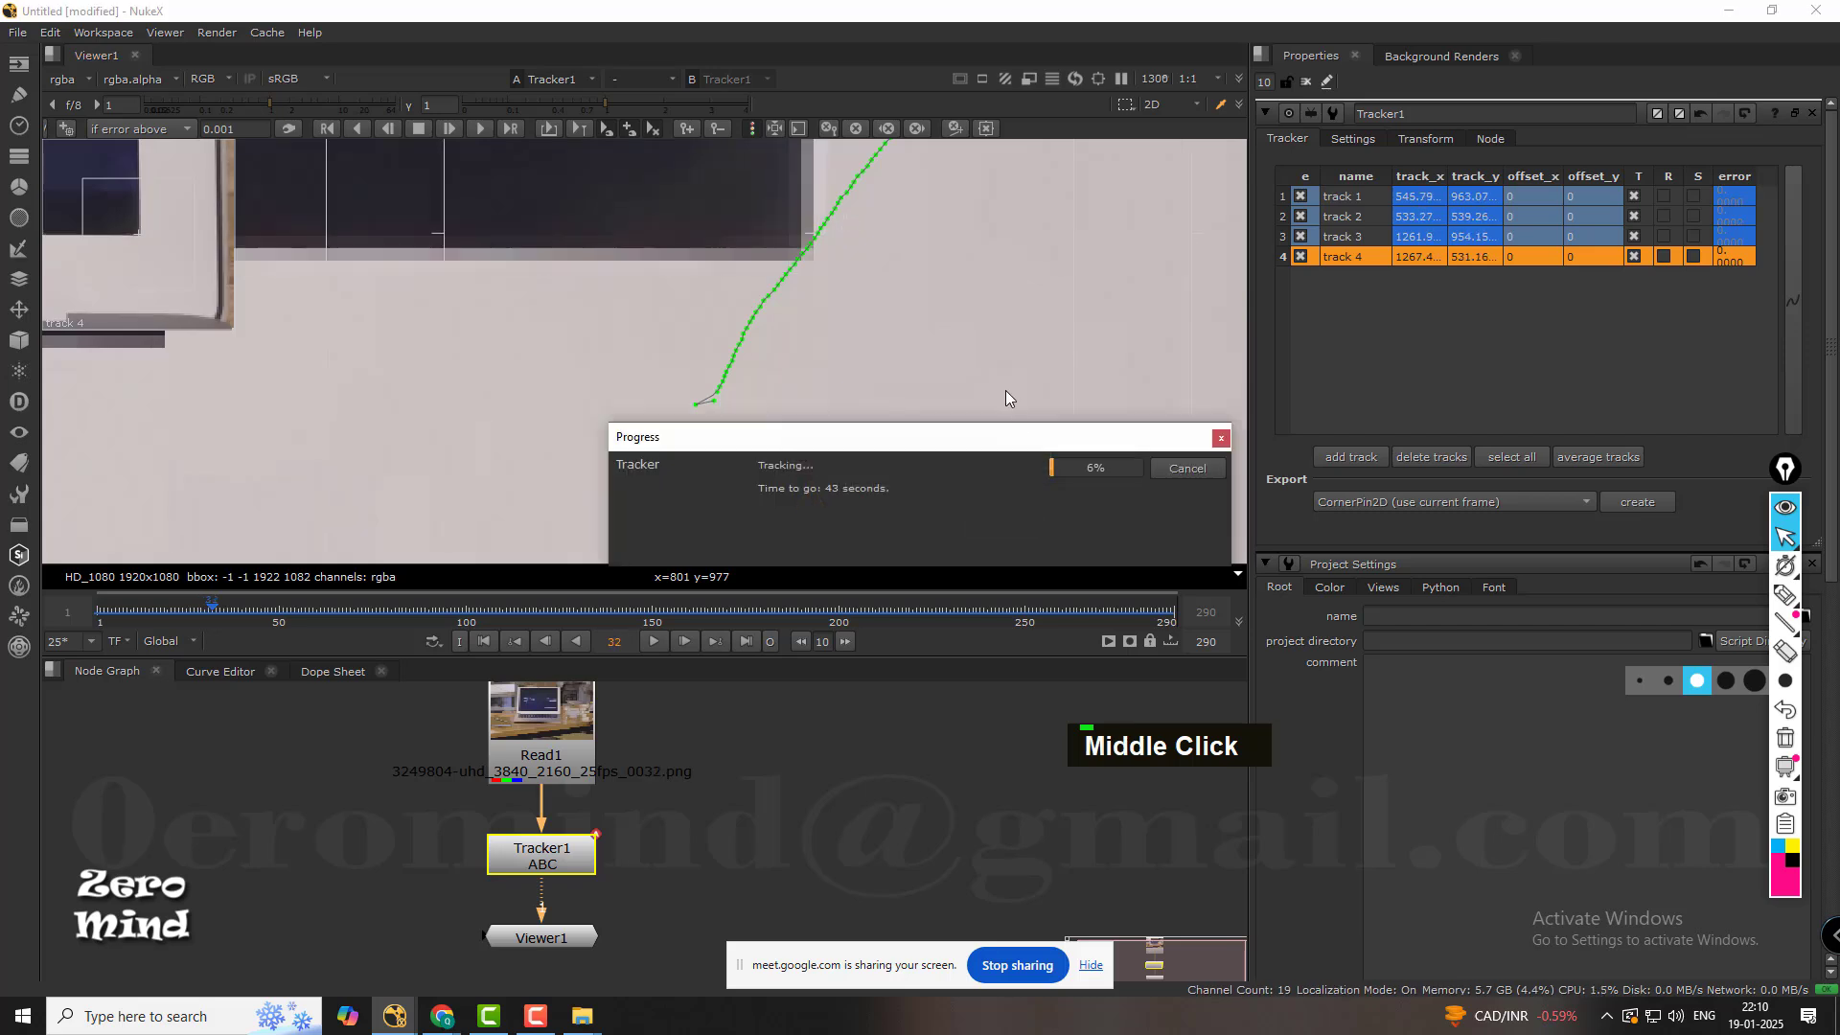
pyautogui.scroll(-2, 993, 381)
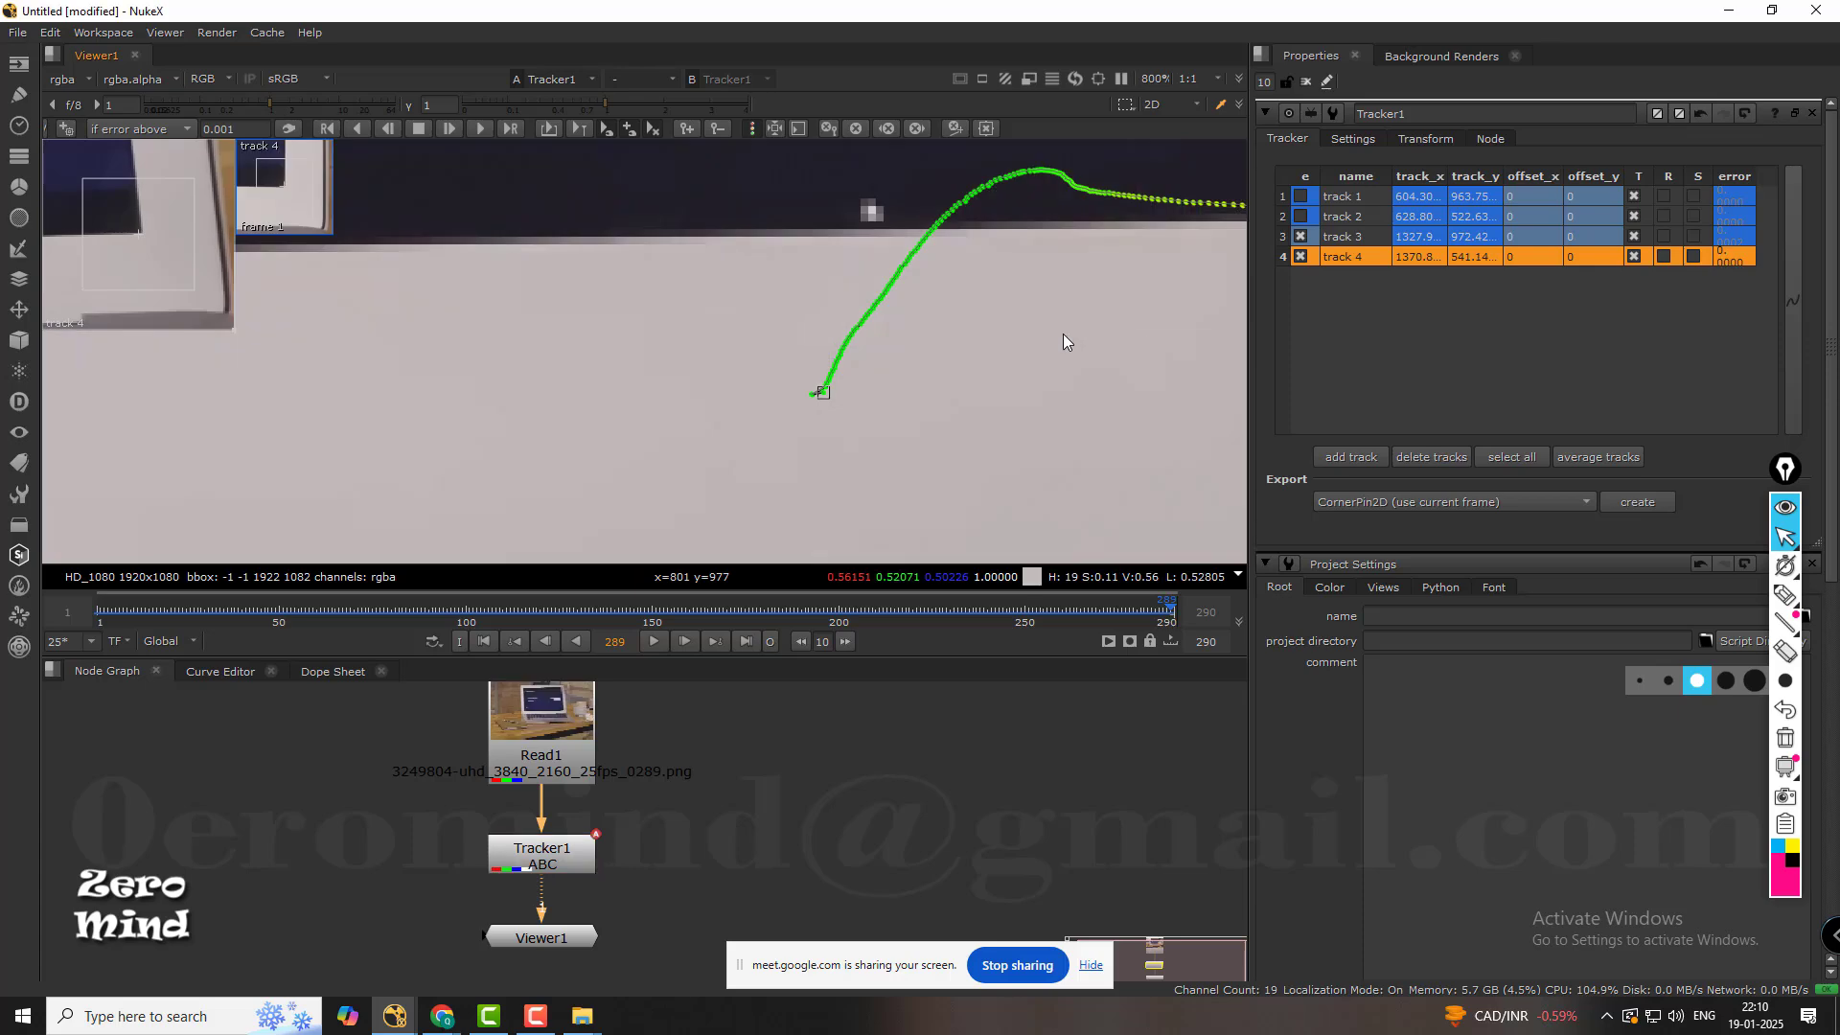
# Enable tracks 1 and 2 at frame 289 and clear the track selection.
pyautogui.scroll(-10, 824, 441)
pyautogui.moveTo(909, 338); pyautogui.dragTo(916, 431, button='middle')
pyautogui.click(1372, 235)
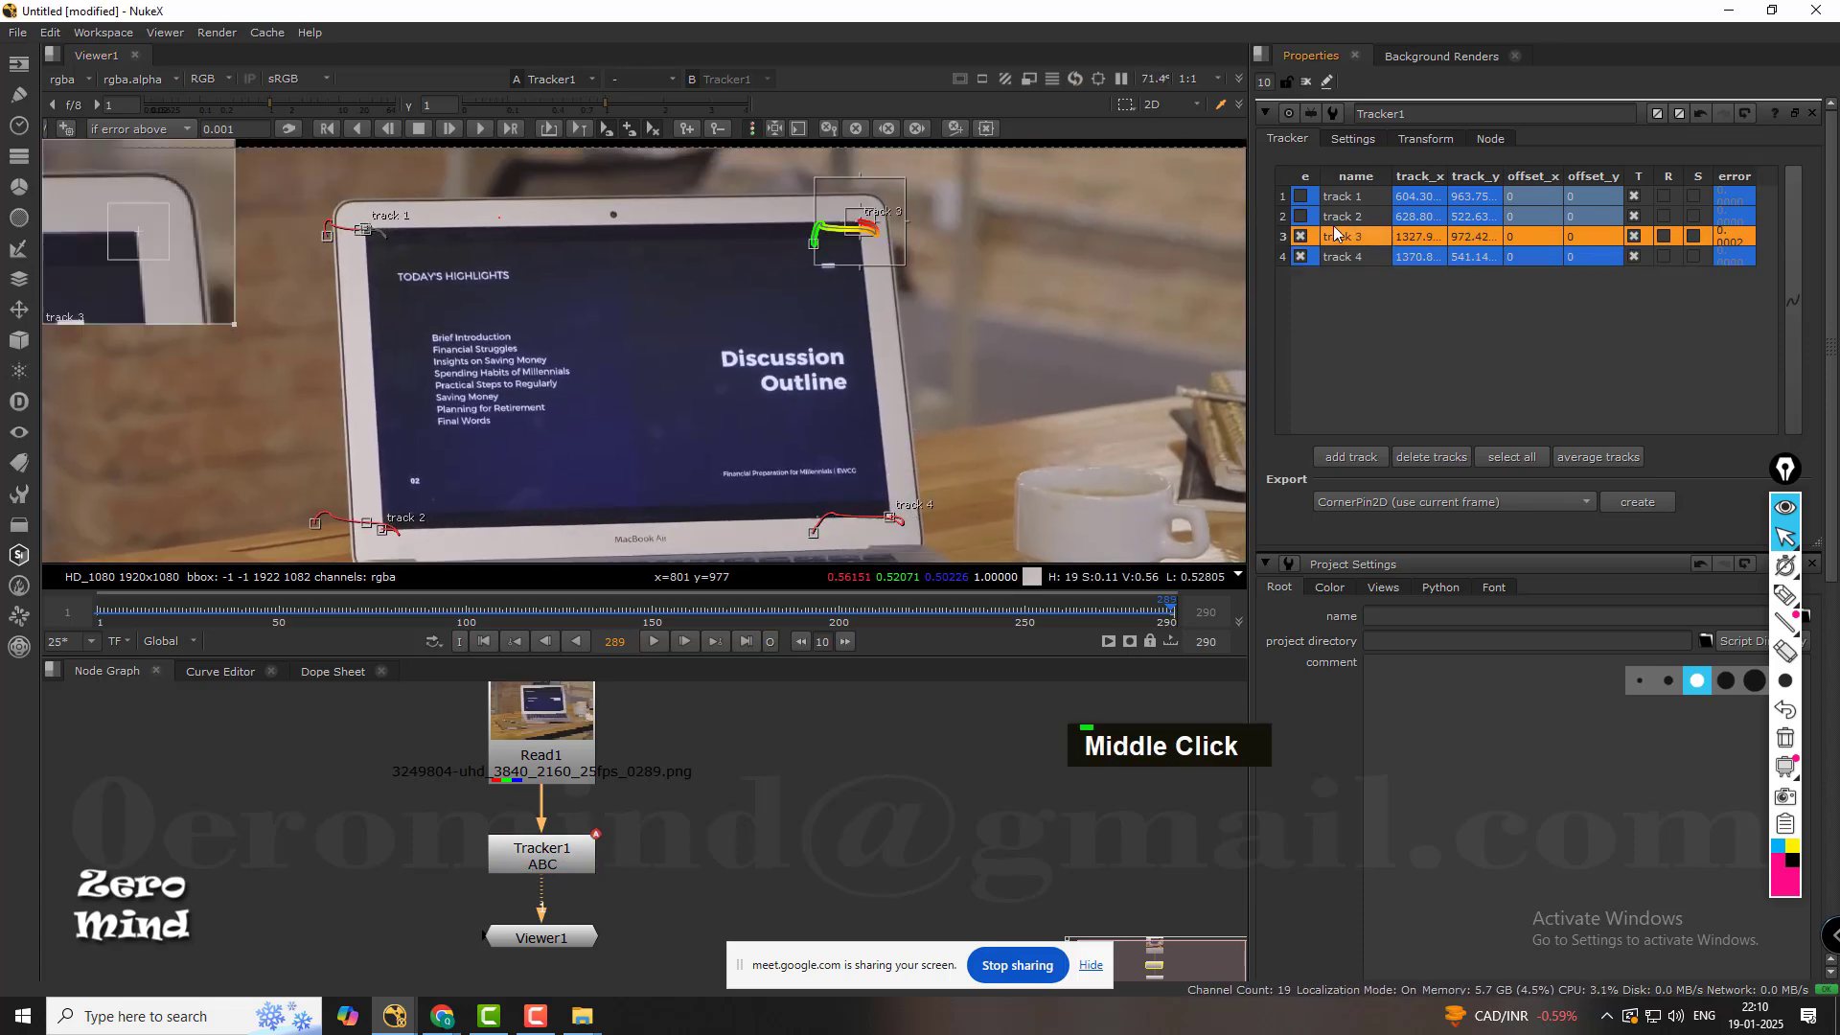
pyautogui.click(1302, 217)
pyautogui.click(1303, 198)
pyautogui.click(1301, 196)
pyautogui.click(1302, 216)
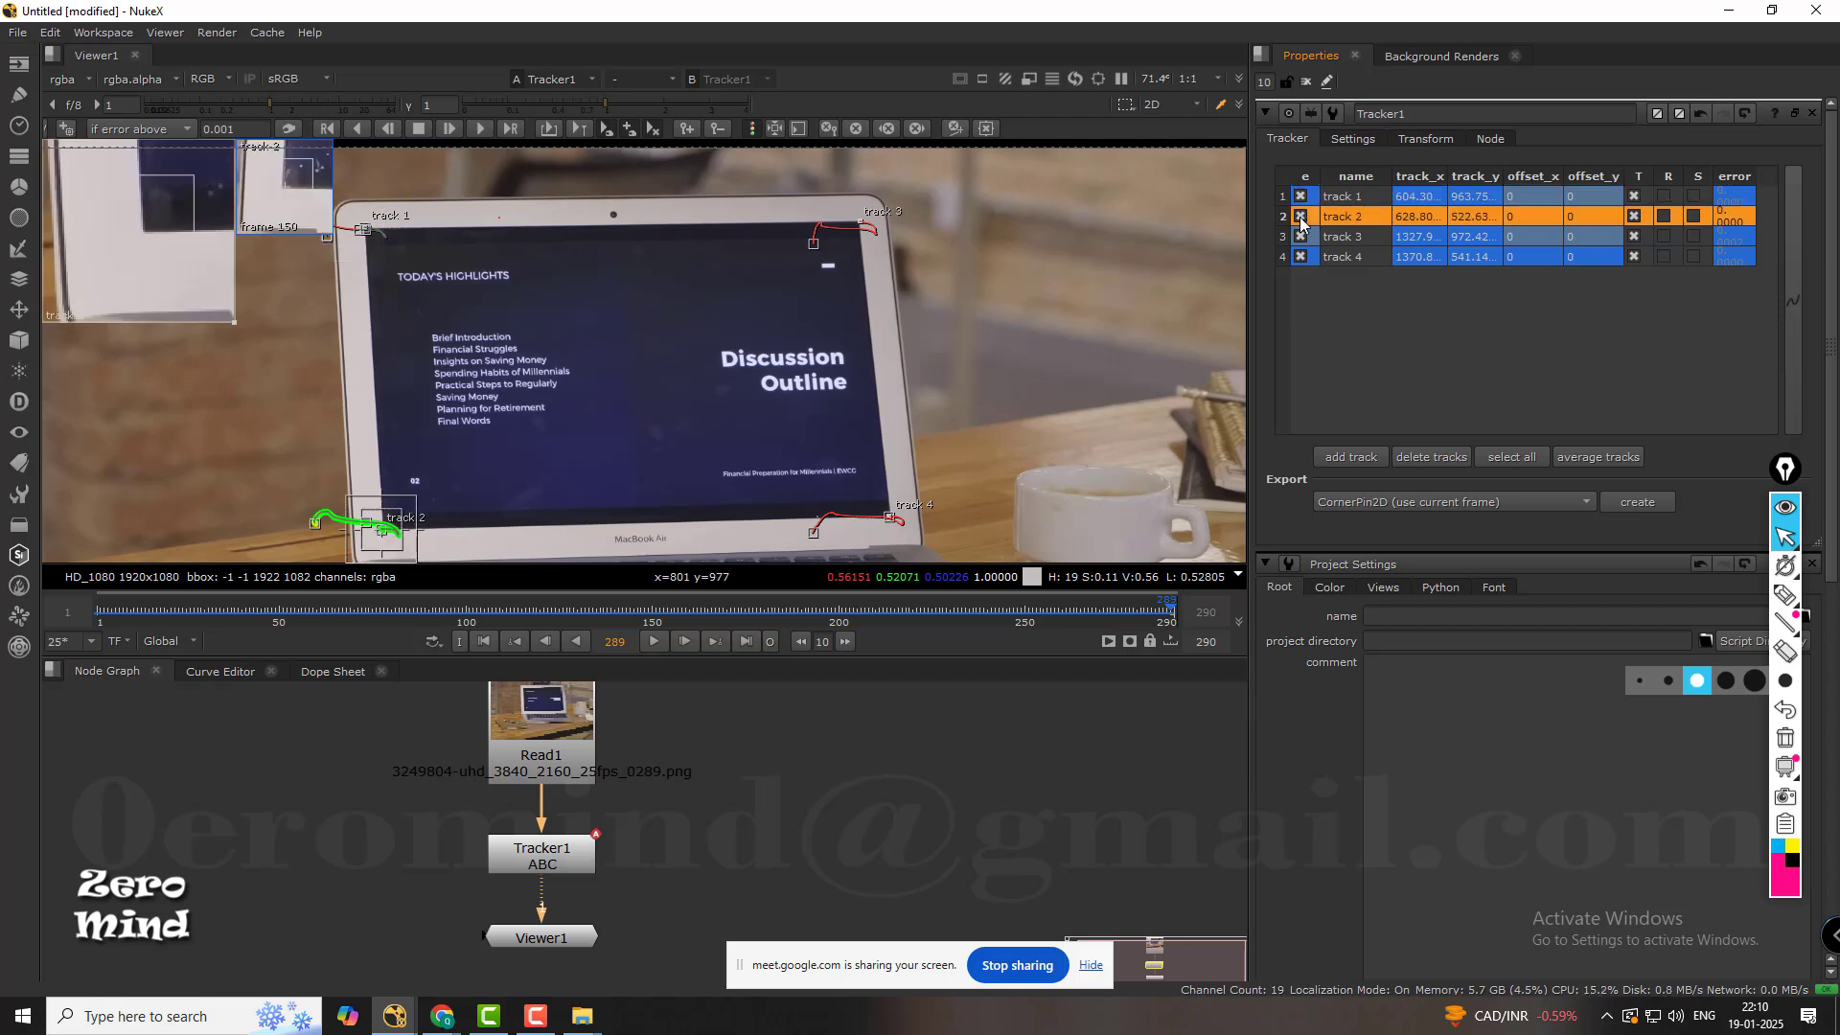
pyautogui.click(1658, 316)
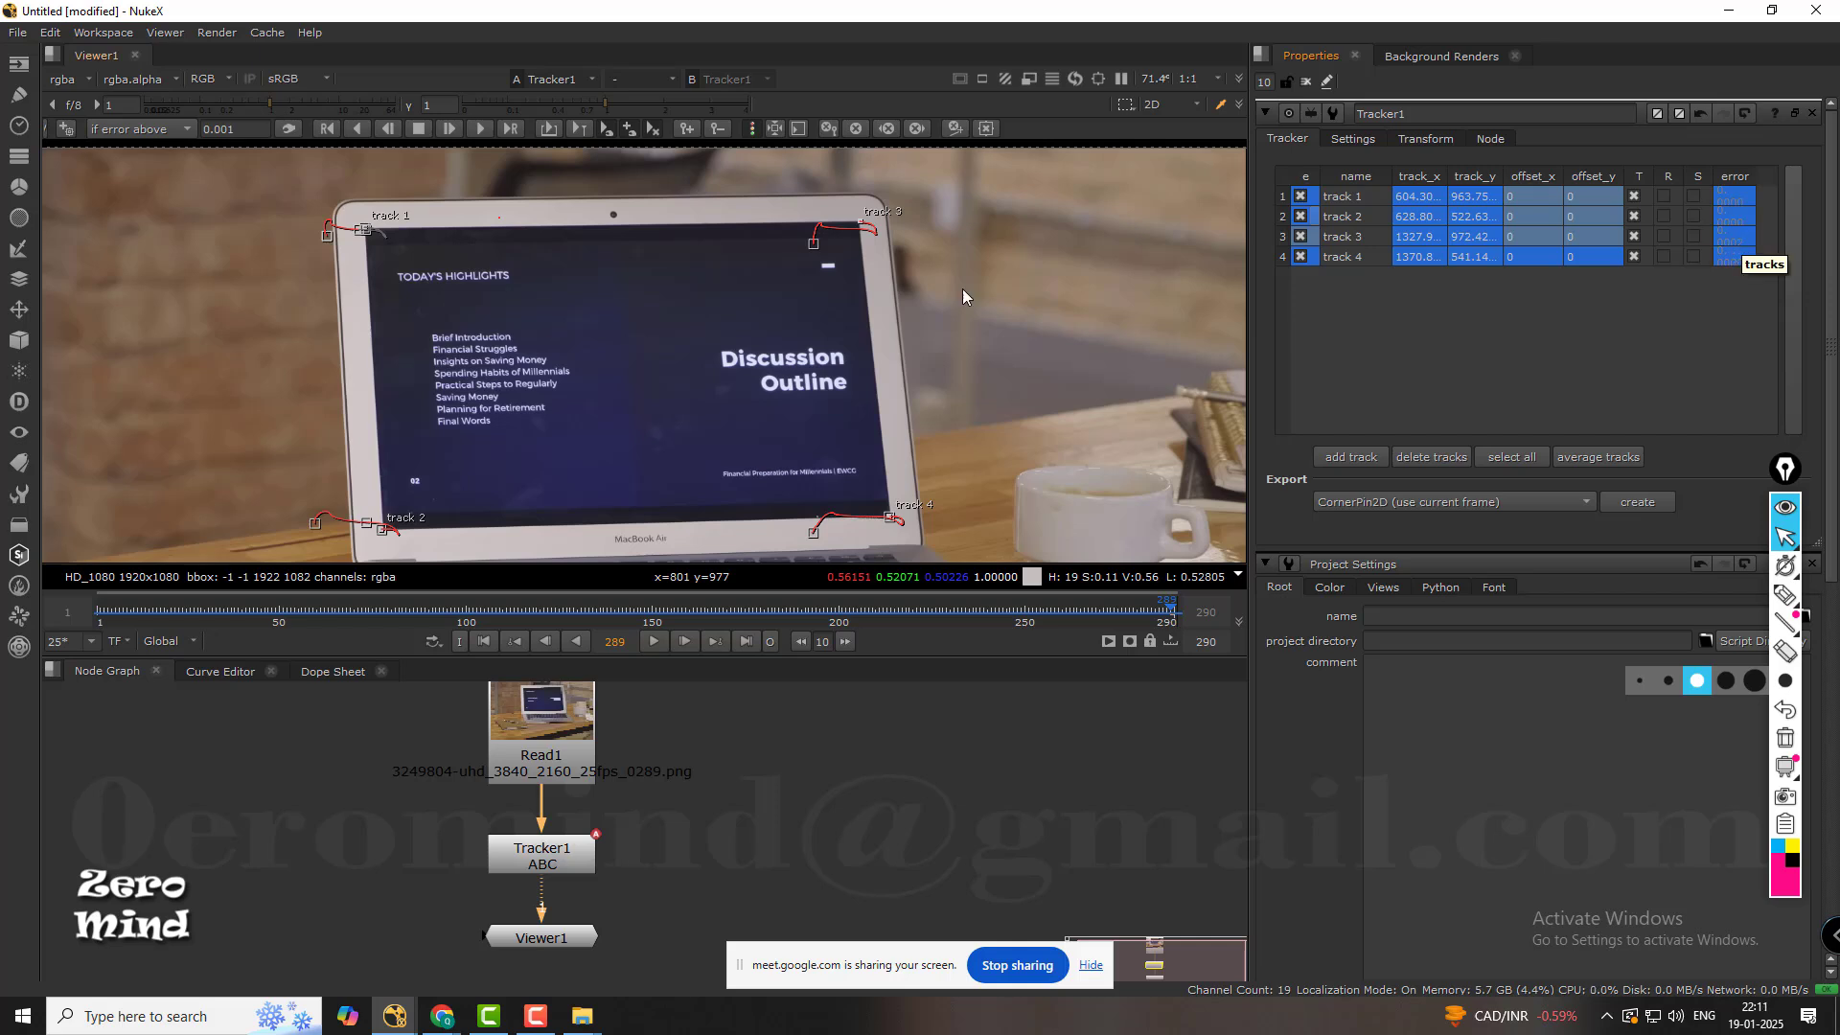
# Check track 4 on the display's lower-right corner back to frame 222 and view all four corner tracks together.
pyautogui.moveTo(962, 289); pyautogui.dragTo(774, 290, button='middle')
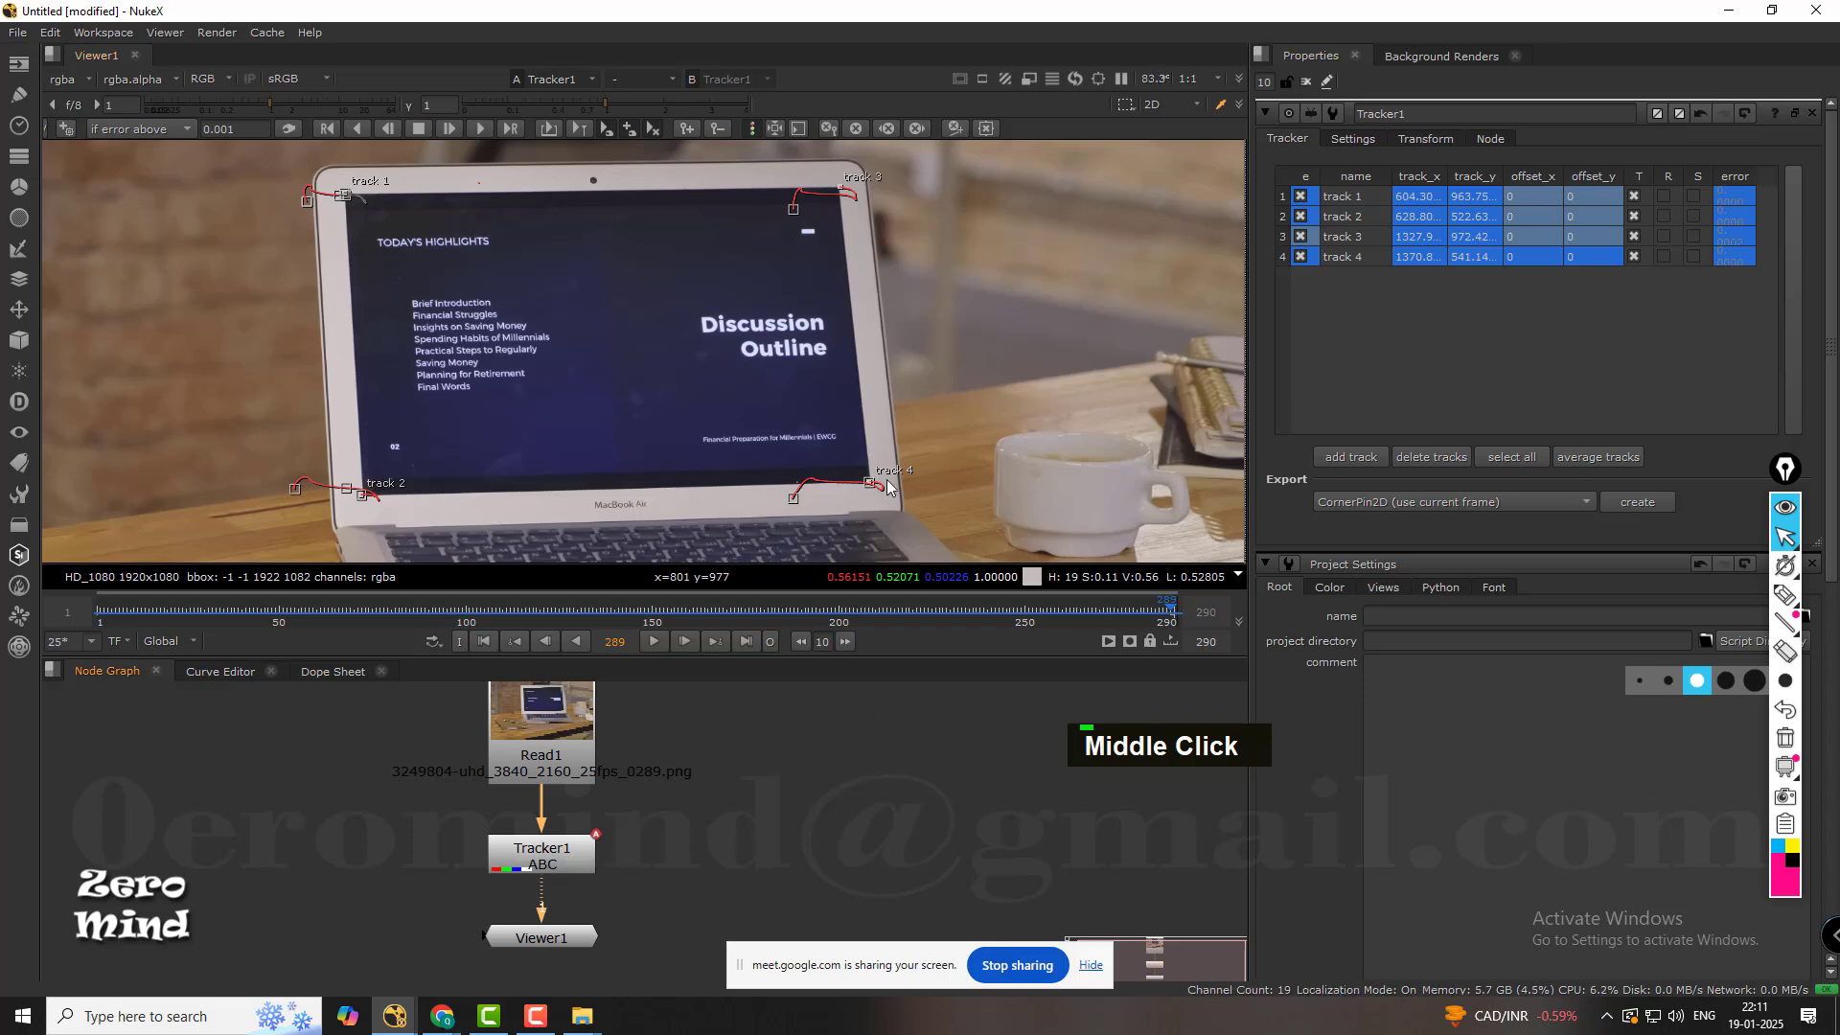
pyautogui.scroll(3, 888, 484)
pyautogui.moveTo(969, 607); pyautogui.dragTo(922, 612)
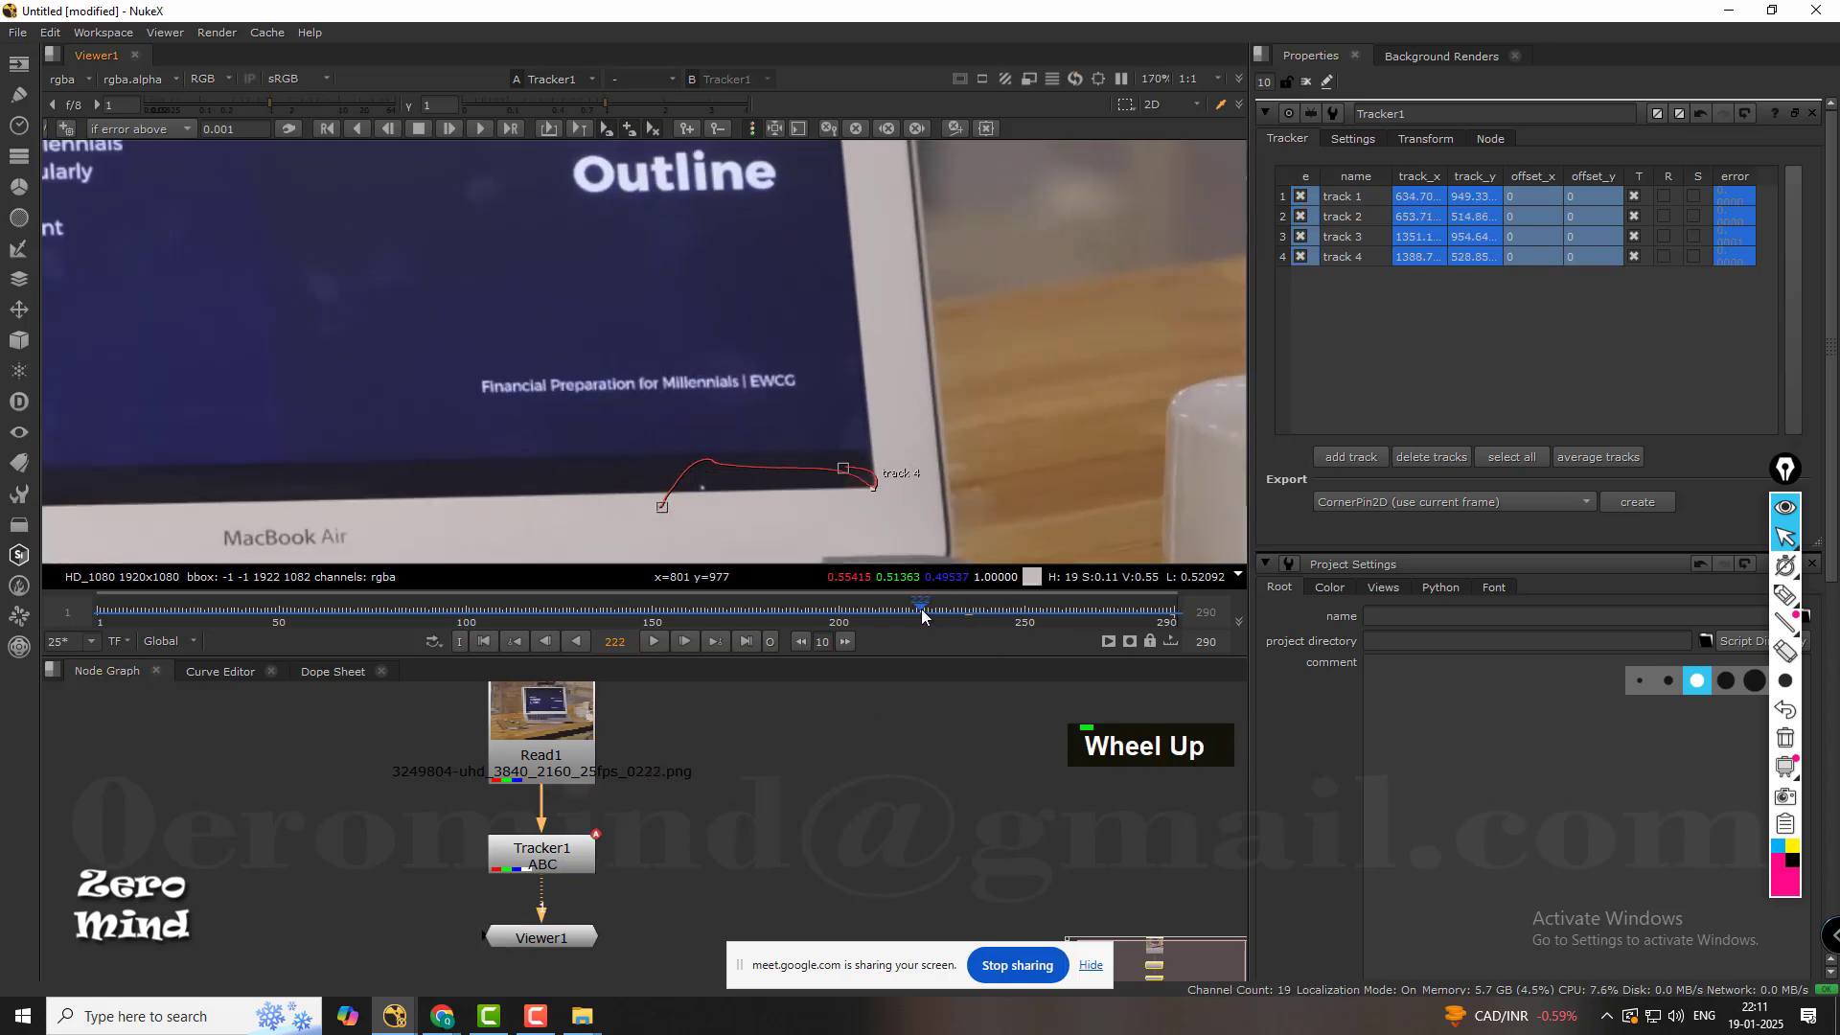
pyautogui.scroll(-3, 876, 395)
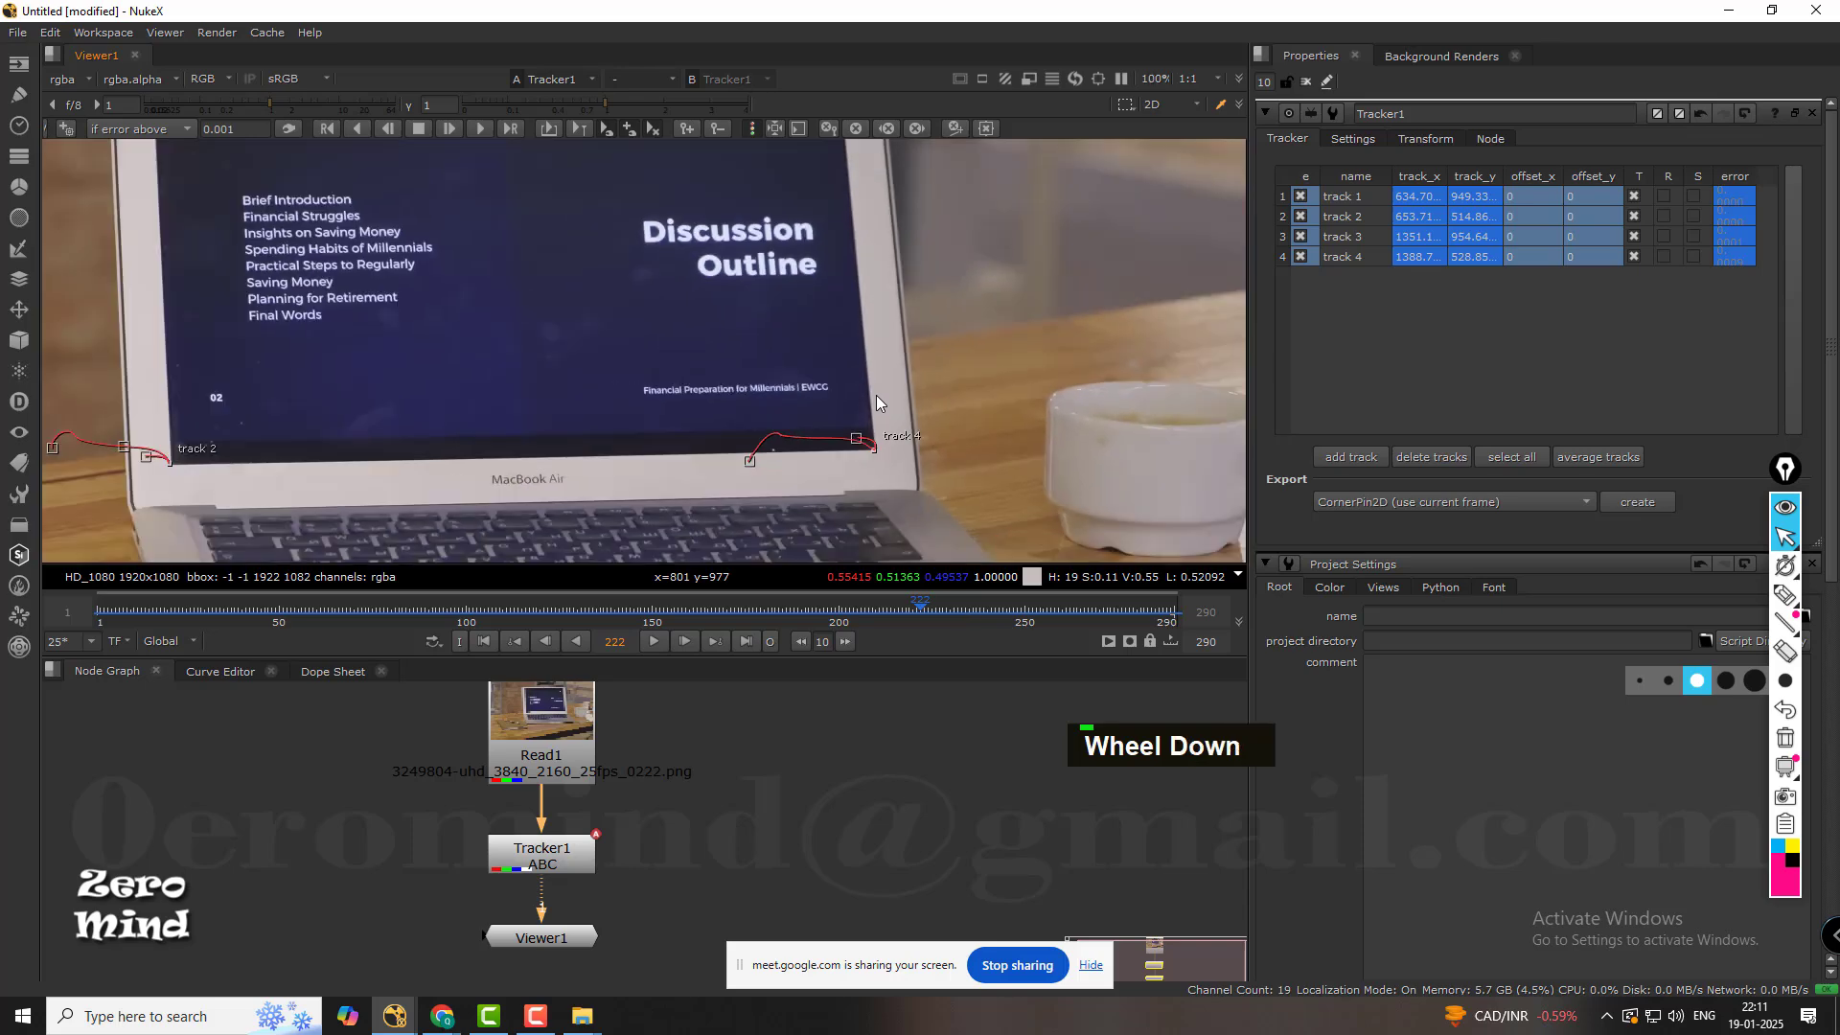
pyautogui.scroll(-2, 853, 356)
pyautogui.moveTo(803, 289); pyautogui.dragTo(797, 335, button='middle')
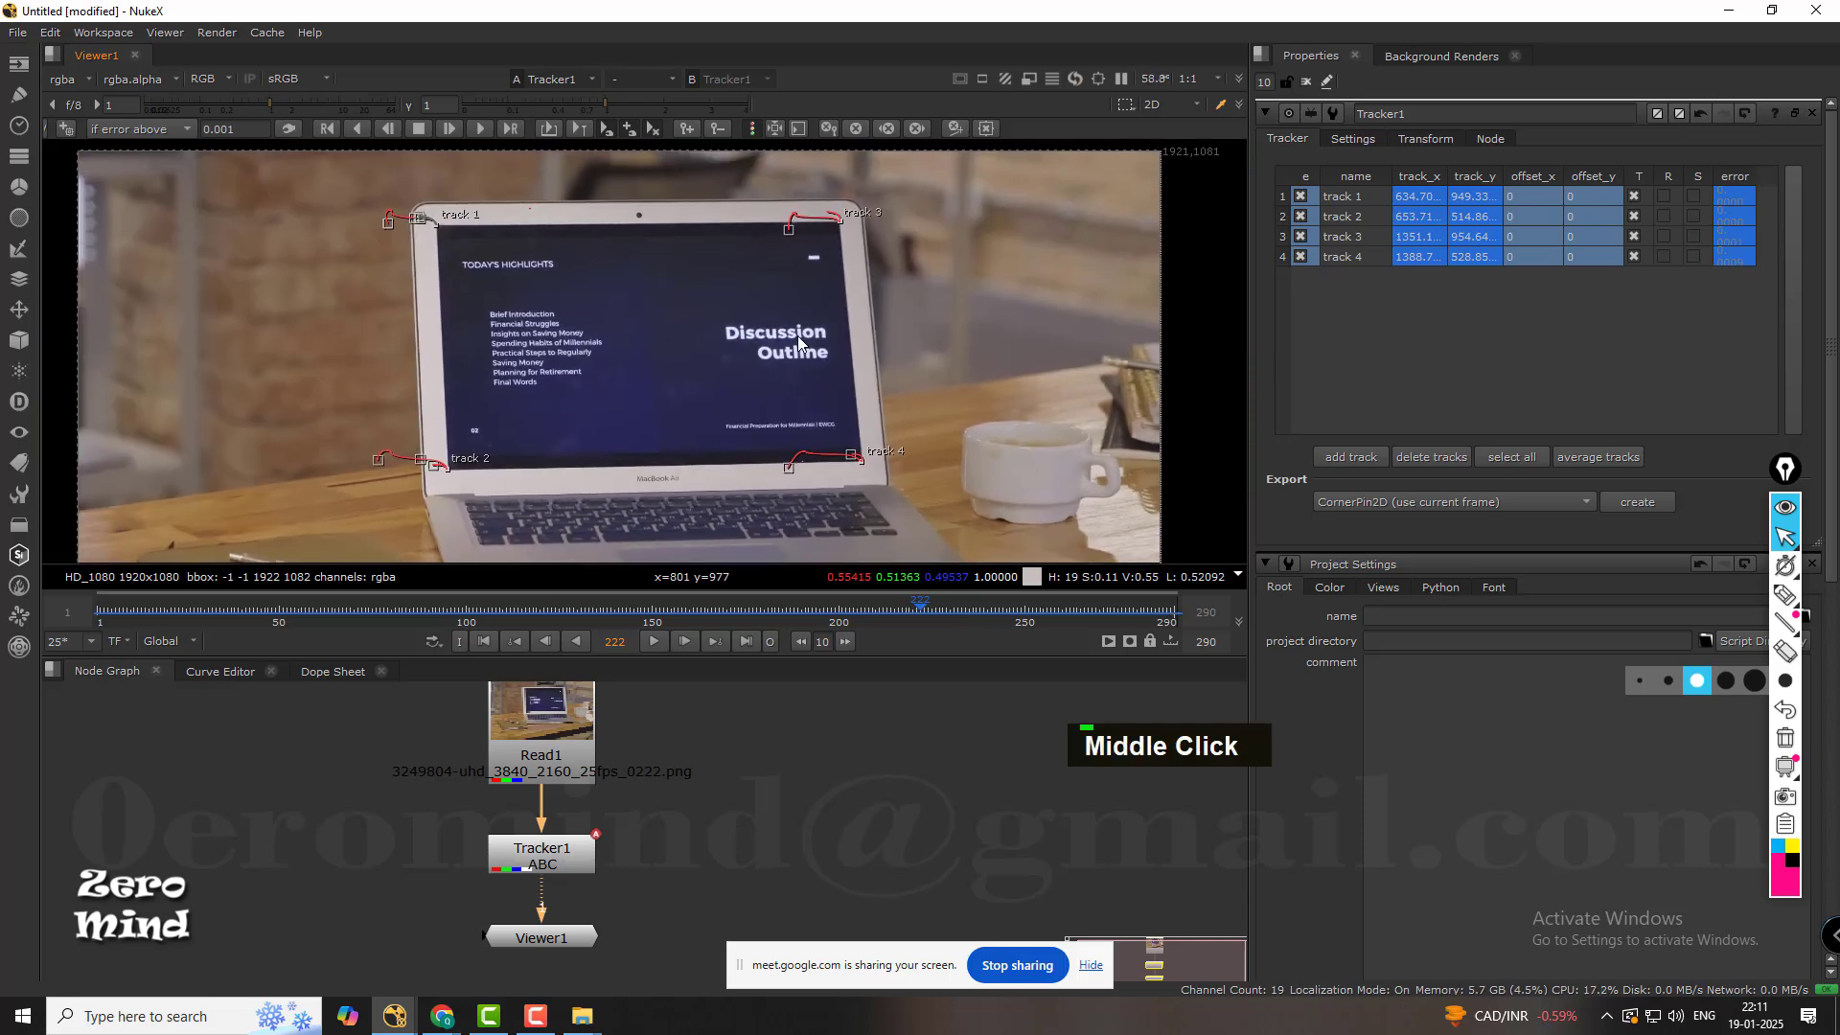
# Look over the Tracker1 node's transform settings and return to its track list.
pyautogui.doubleClick(594, 856)
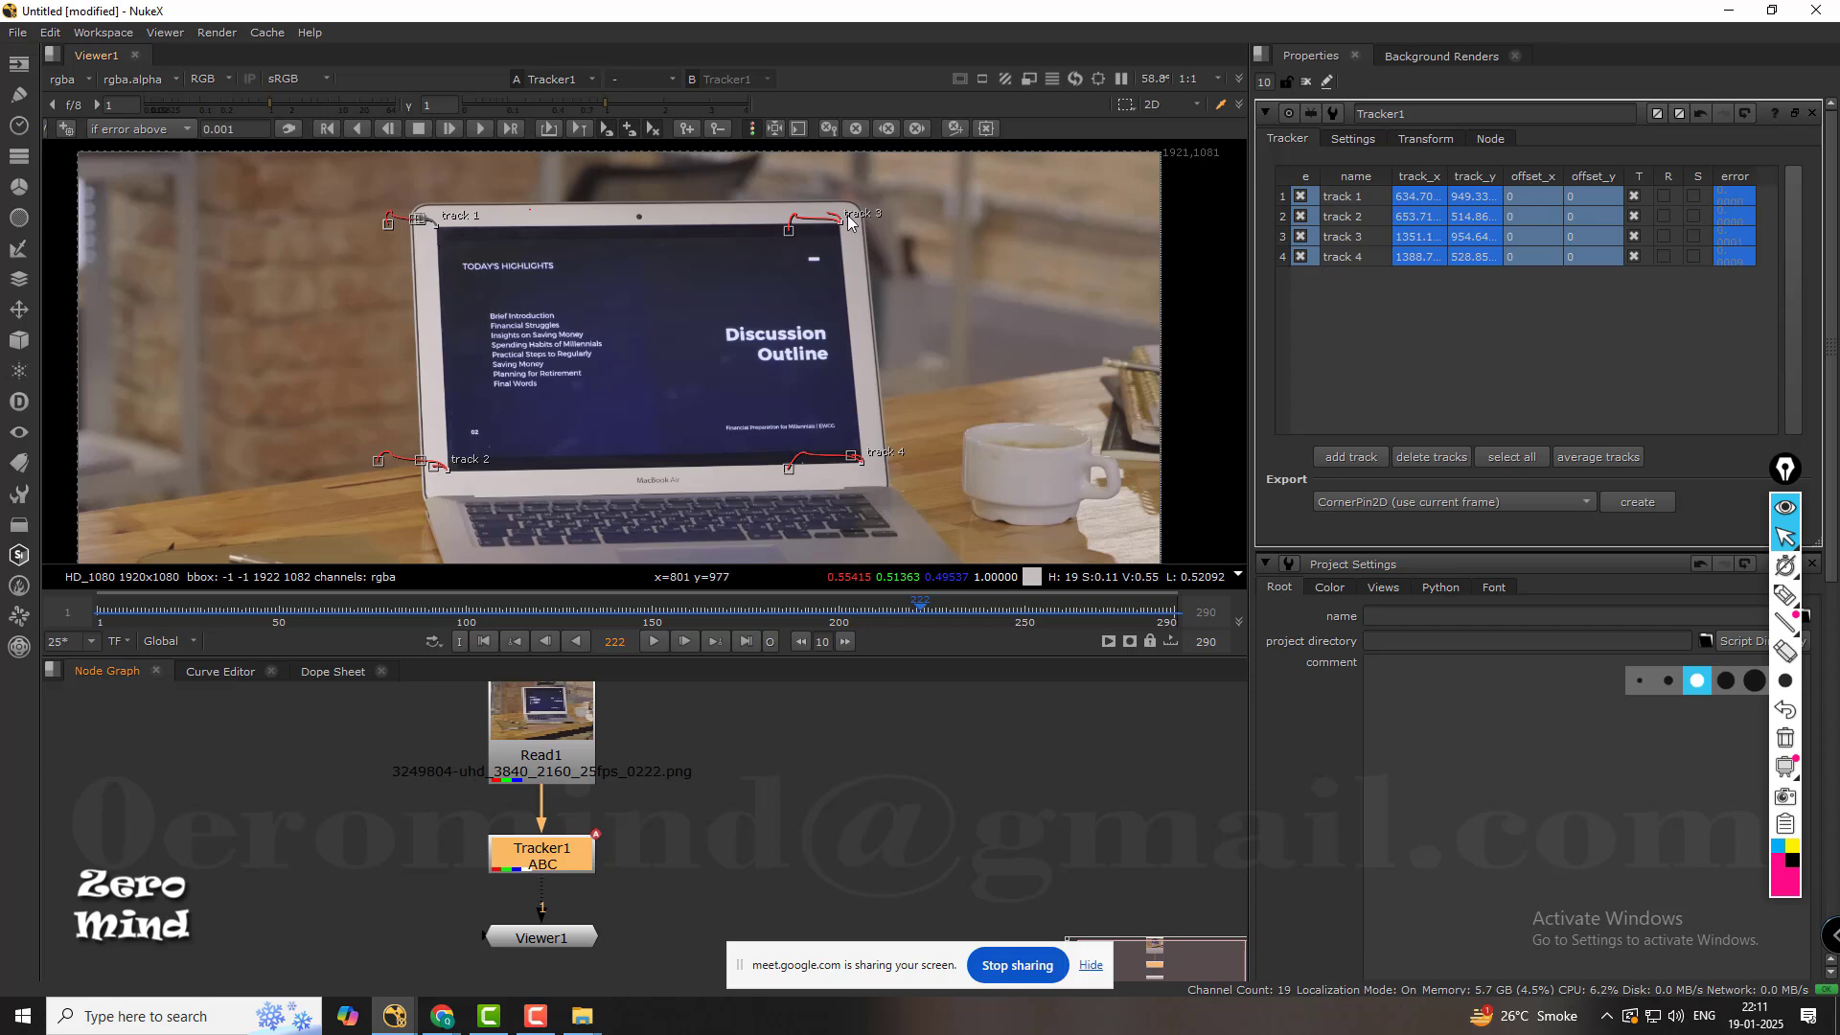
pyautogui.click(1429, 140)
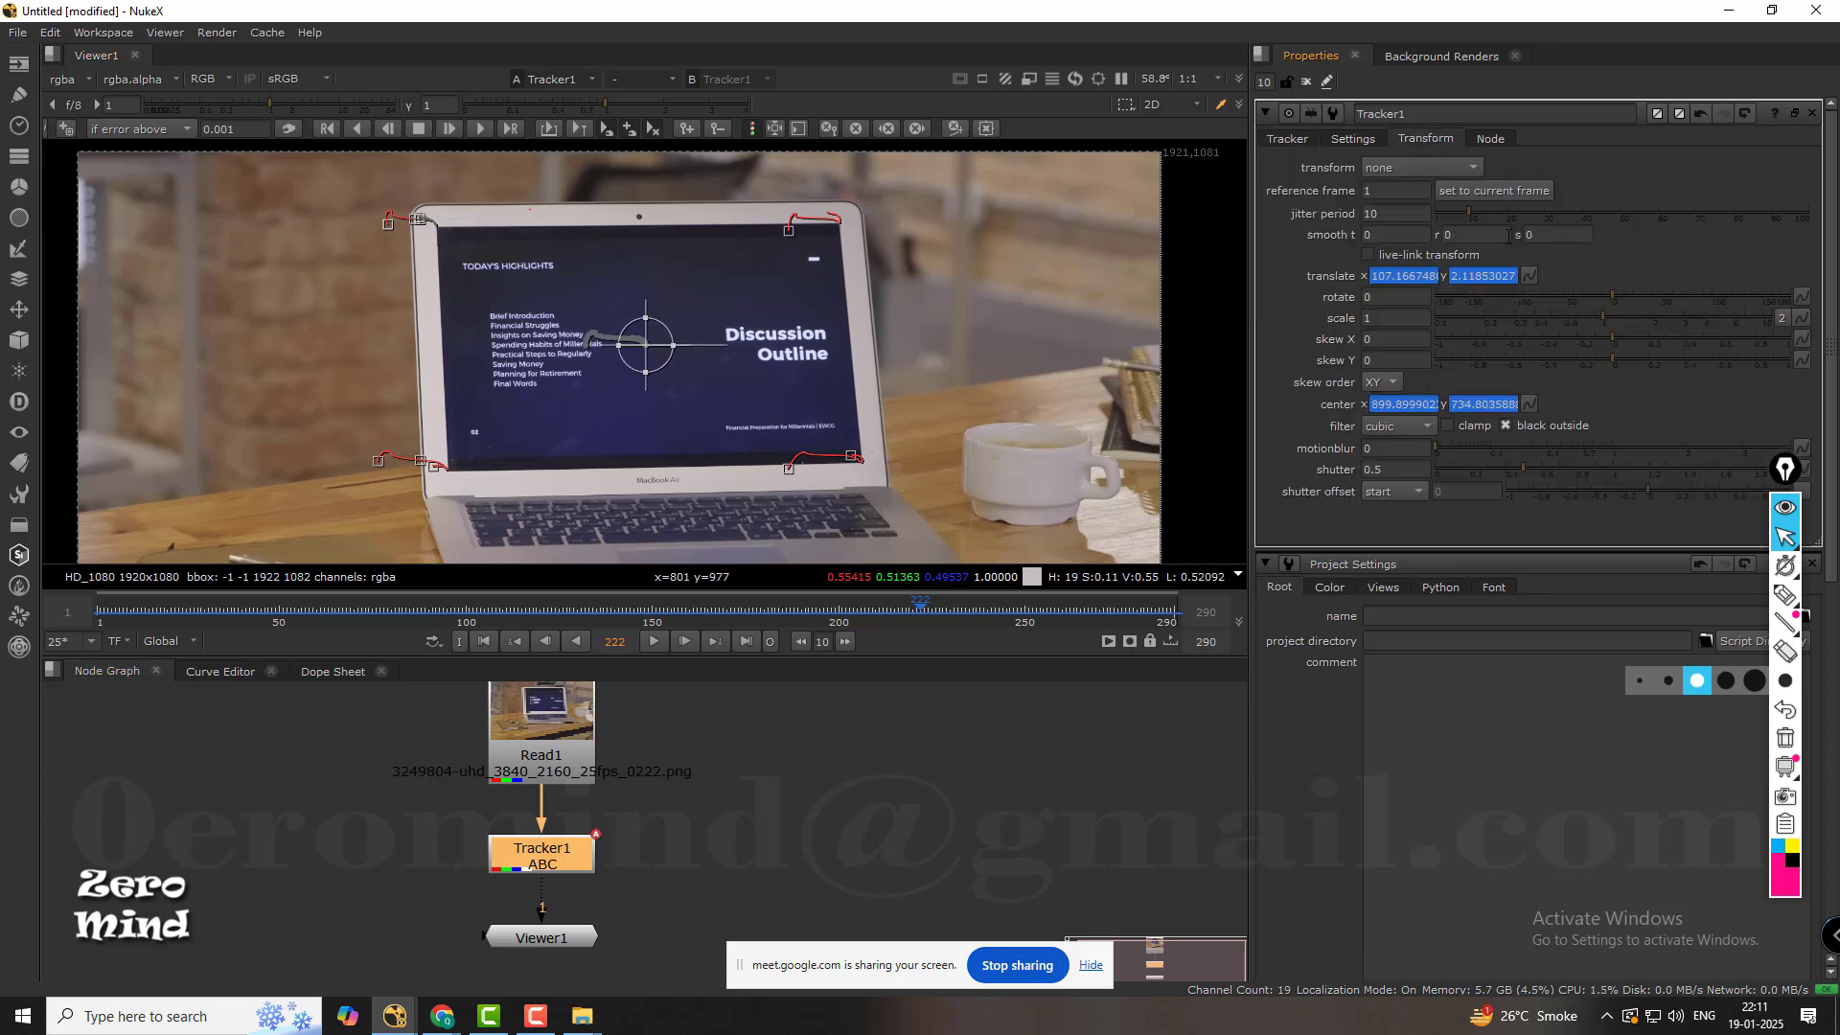
pyautogui.click(1287, 139)
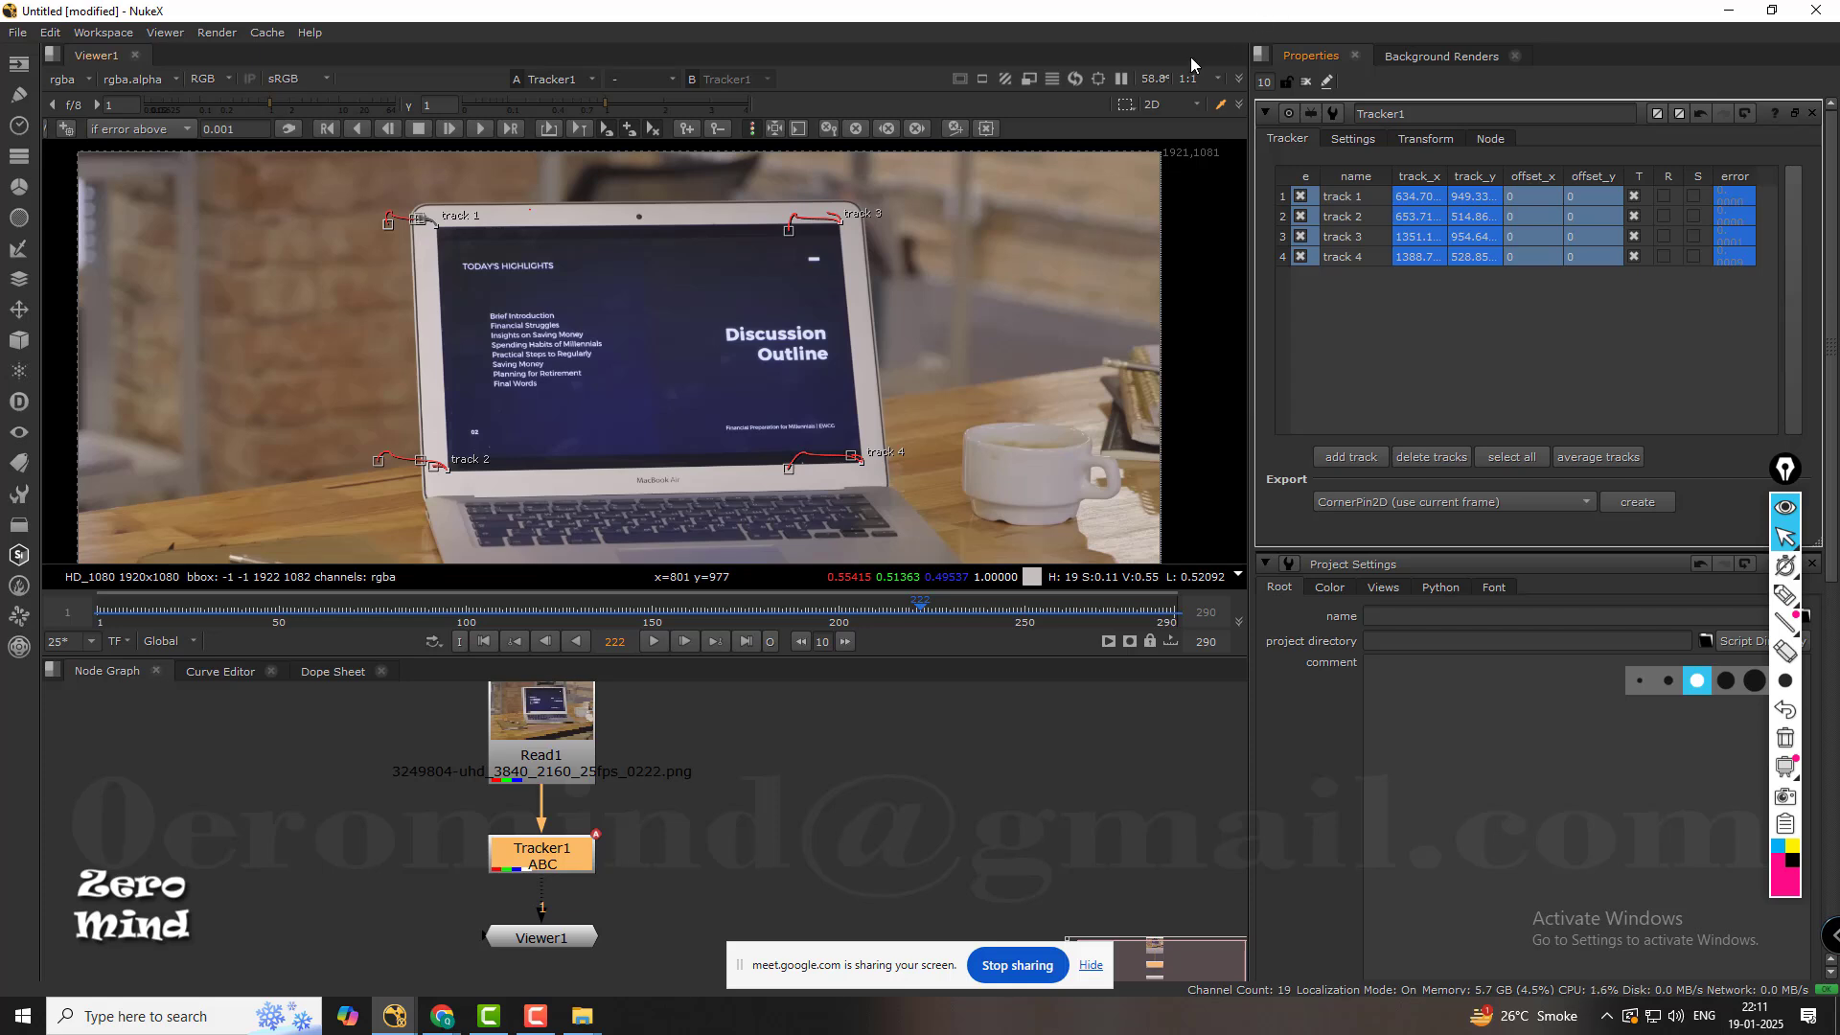
# Annotate the four tracked display corners with circled pen numbers 1 to 4, matching the track numbers.
pyautogui.click(1785, 594)
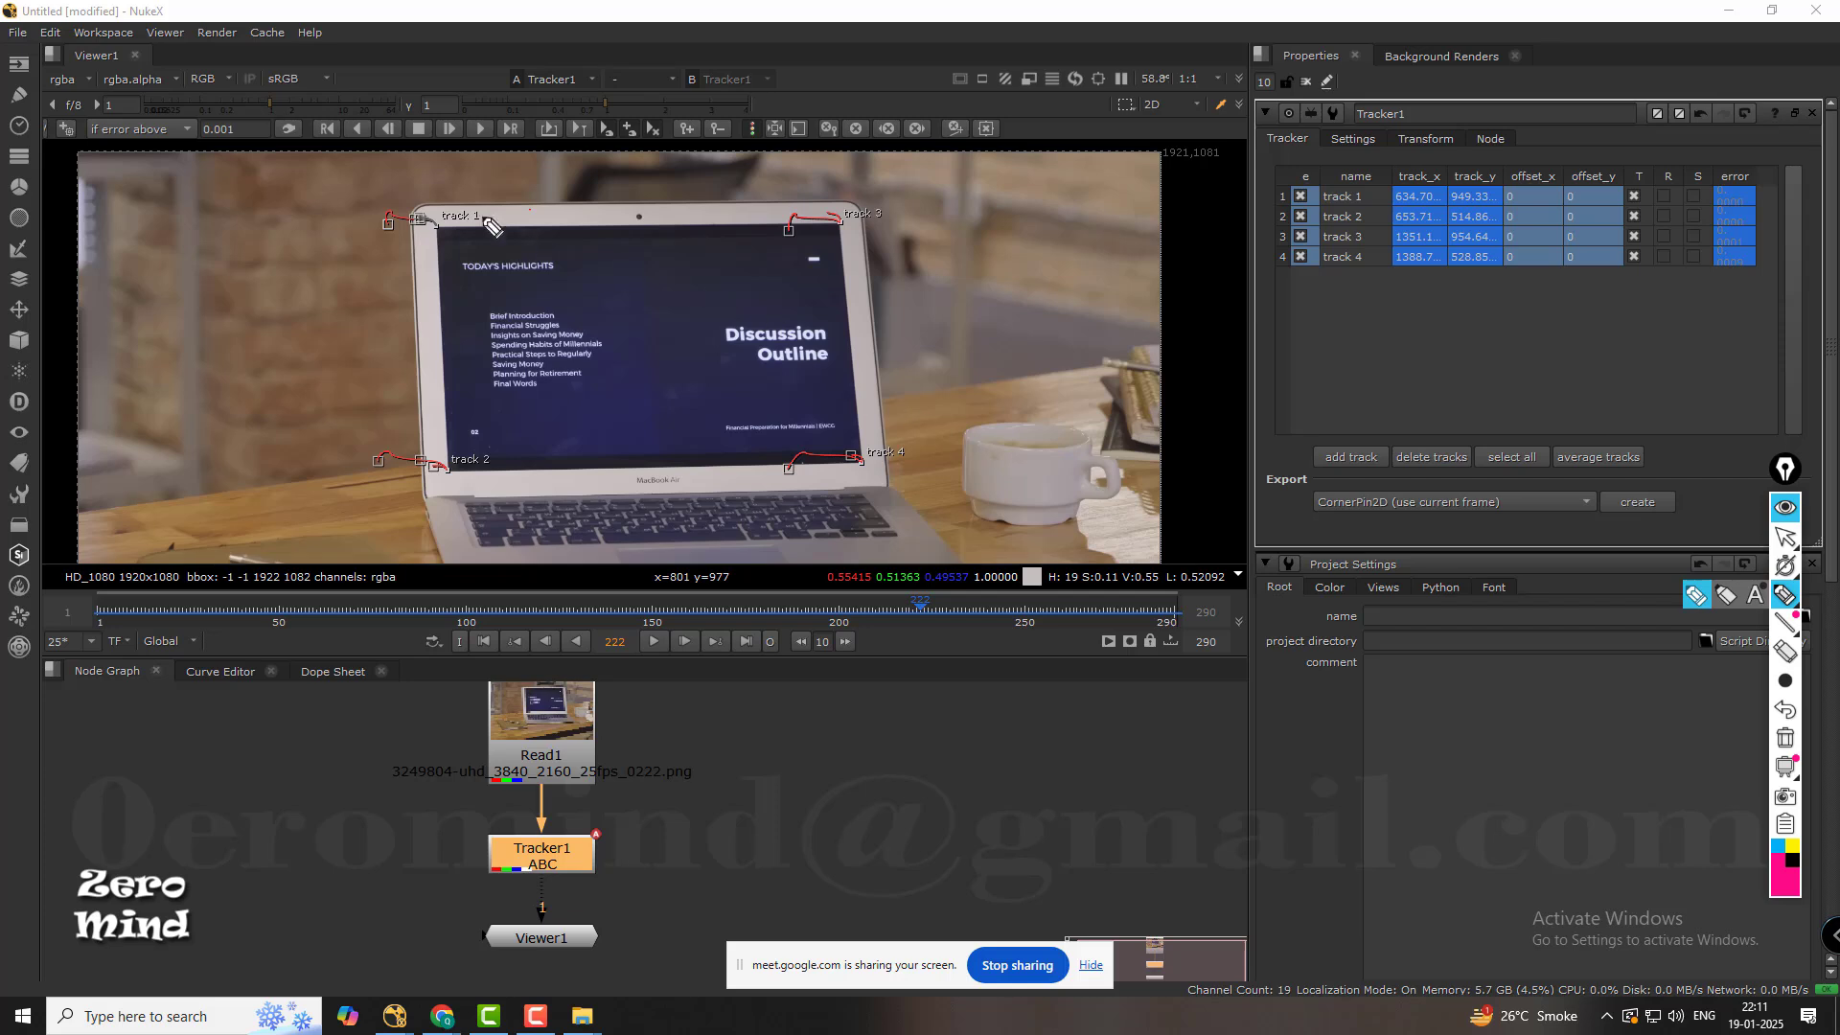
pyautogui.moveTo(438, 202)
pyautogui.mouseDown()
pyautogui.moveTo(439, 223)
pyautogui.moveTo(454, 191)
pyautogui.mouseUp()
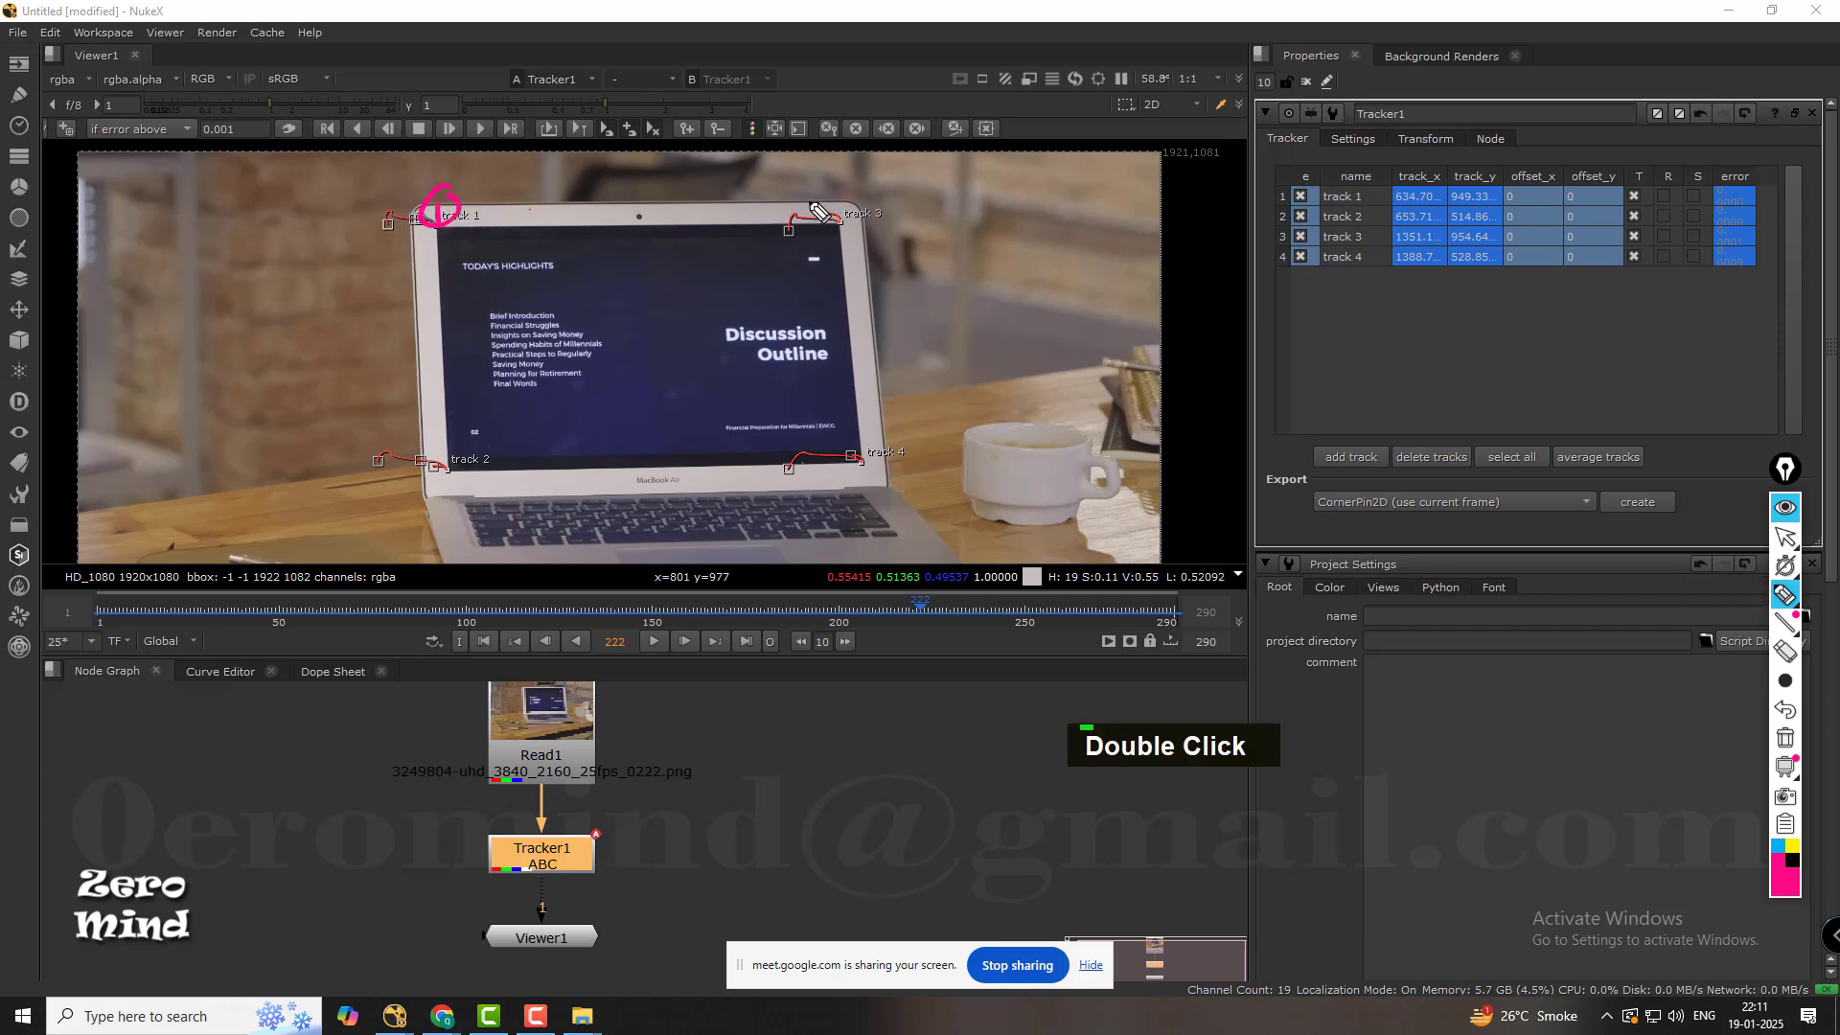
pyautogui.moveTo(811, 190); pyautogui.dragTo(822, 190)
pyautogui.moveTo(442, 437)
pyautogui.mouseDown()
pyautogui.moveTo(460, 458)
pyautogui.moveTo(458, 422)
pyautogui.mouseUp()
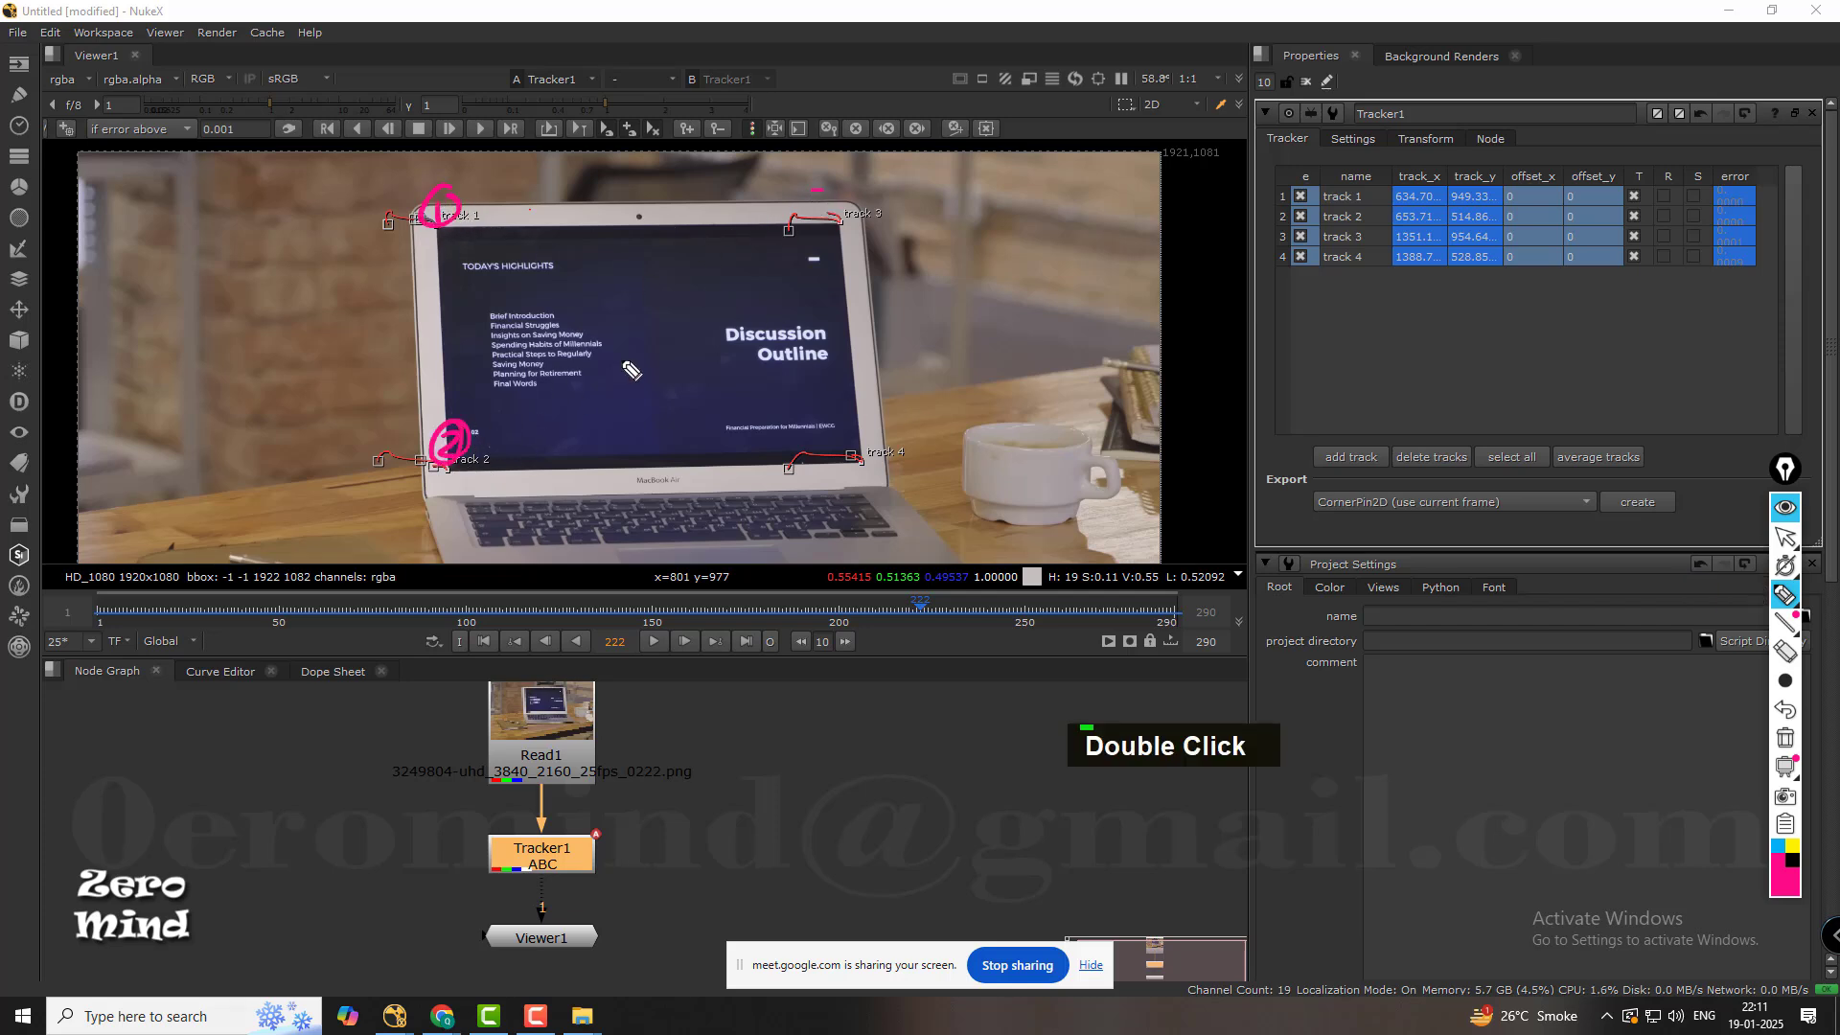
pyautogui.moveTo(817, 182)
pyautogui.mouseDown()
pyautogui.moveTo(814, 208)
pyautogui.moveTo(831, 170)
pyautogui.mouseUp()
pyautogui.moveTo(863, 429)
pyautogui.mouseDown()
pyautogui.moveTo(873, 460)
pyautogui.moveTo(843, 423)
pyautogui.mouseUp()
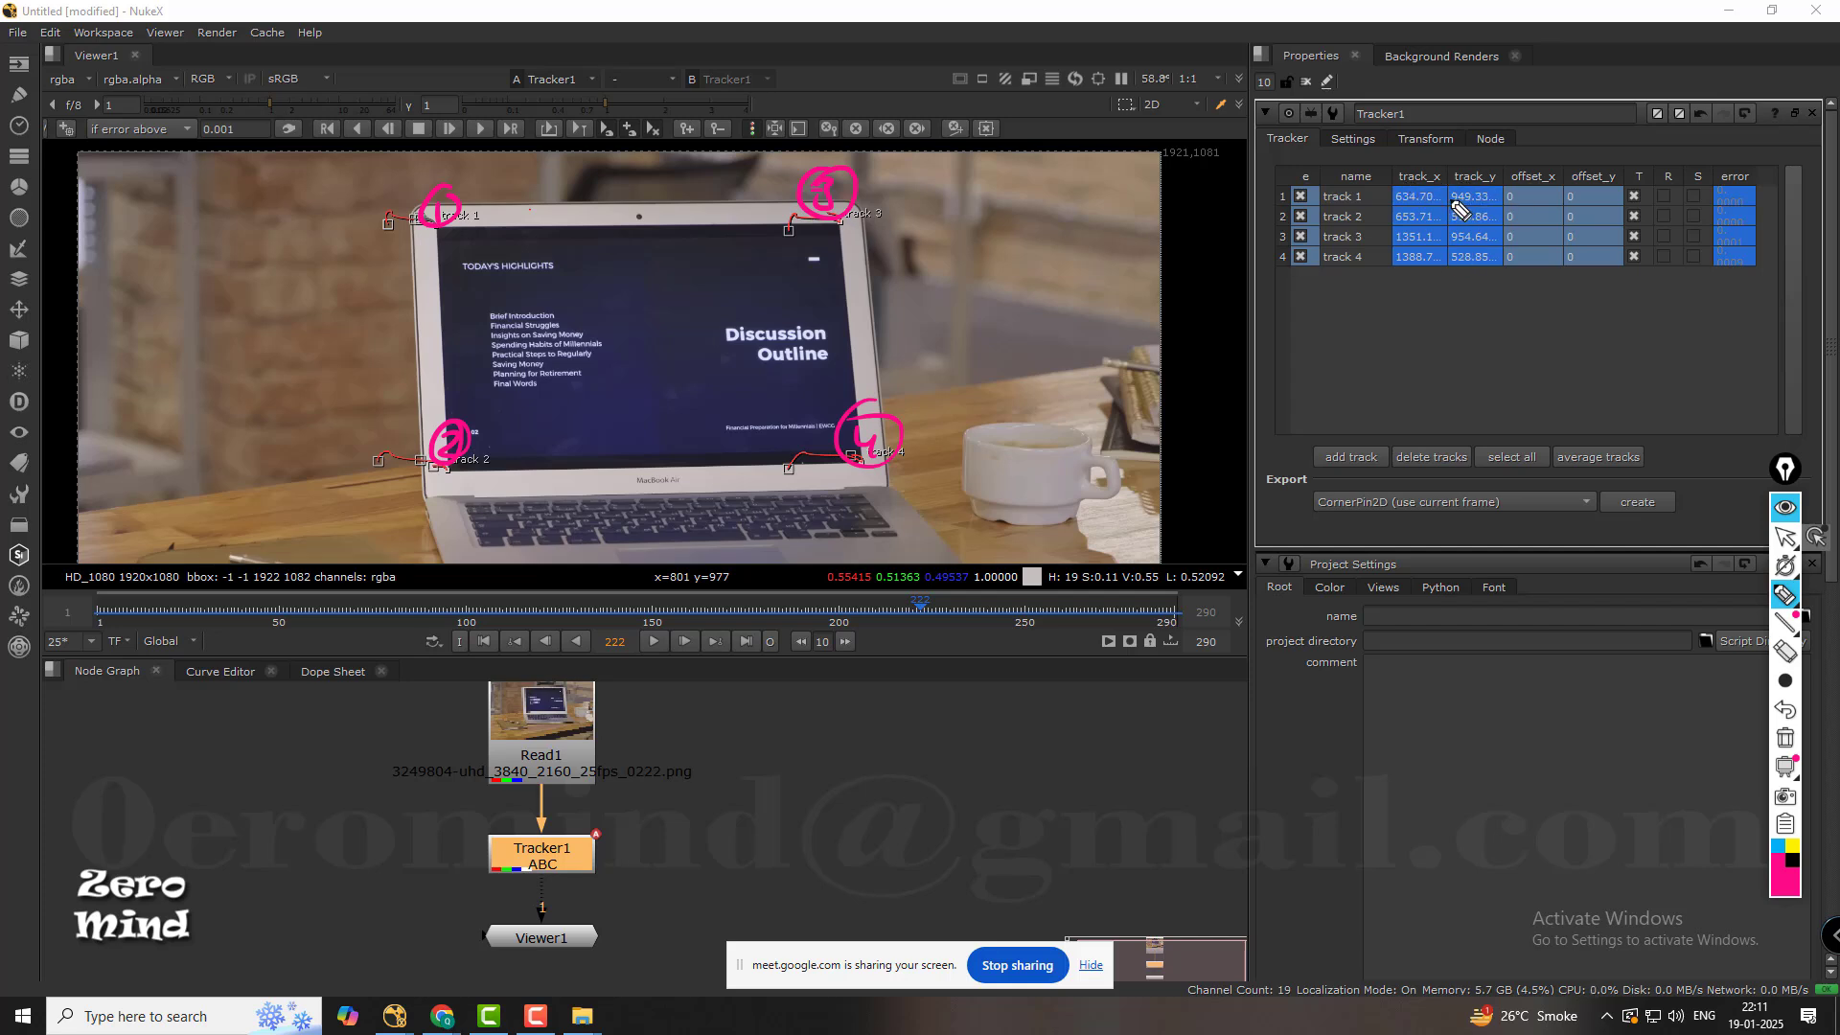
# Sketch a pen rectangle with marked corners beside the laptop and write "Corner Pin" over the display.
pyautogui.moveTo(897, 219)
pyautogui.mouseDown()
pyautogui.moveTo(1089, 211)
pyautogui.moveTo(1124, 244)
pyautogui.moveTo(1119, 357)
pyautogui.moveTo(939, 380)
pyautogui.moveTo(897, 205)
pyautogui.moveTo(944, 197)
pyautogui.mouseUp()
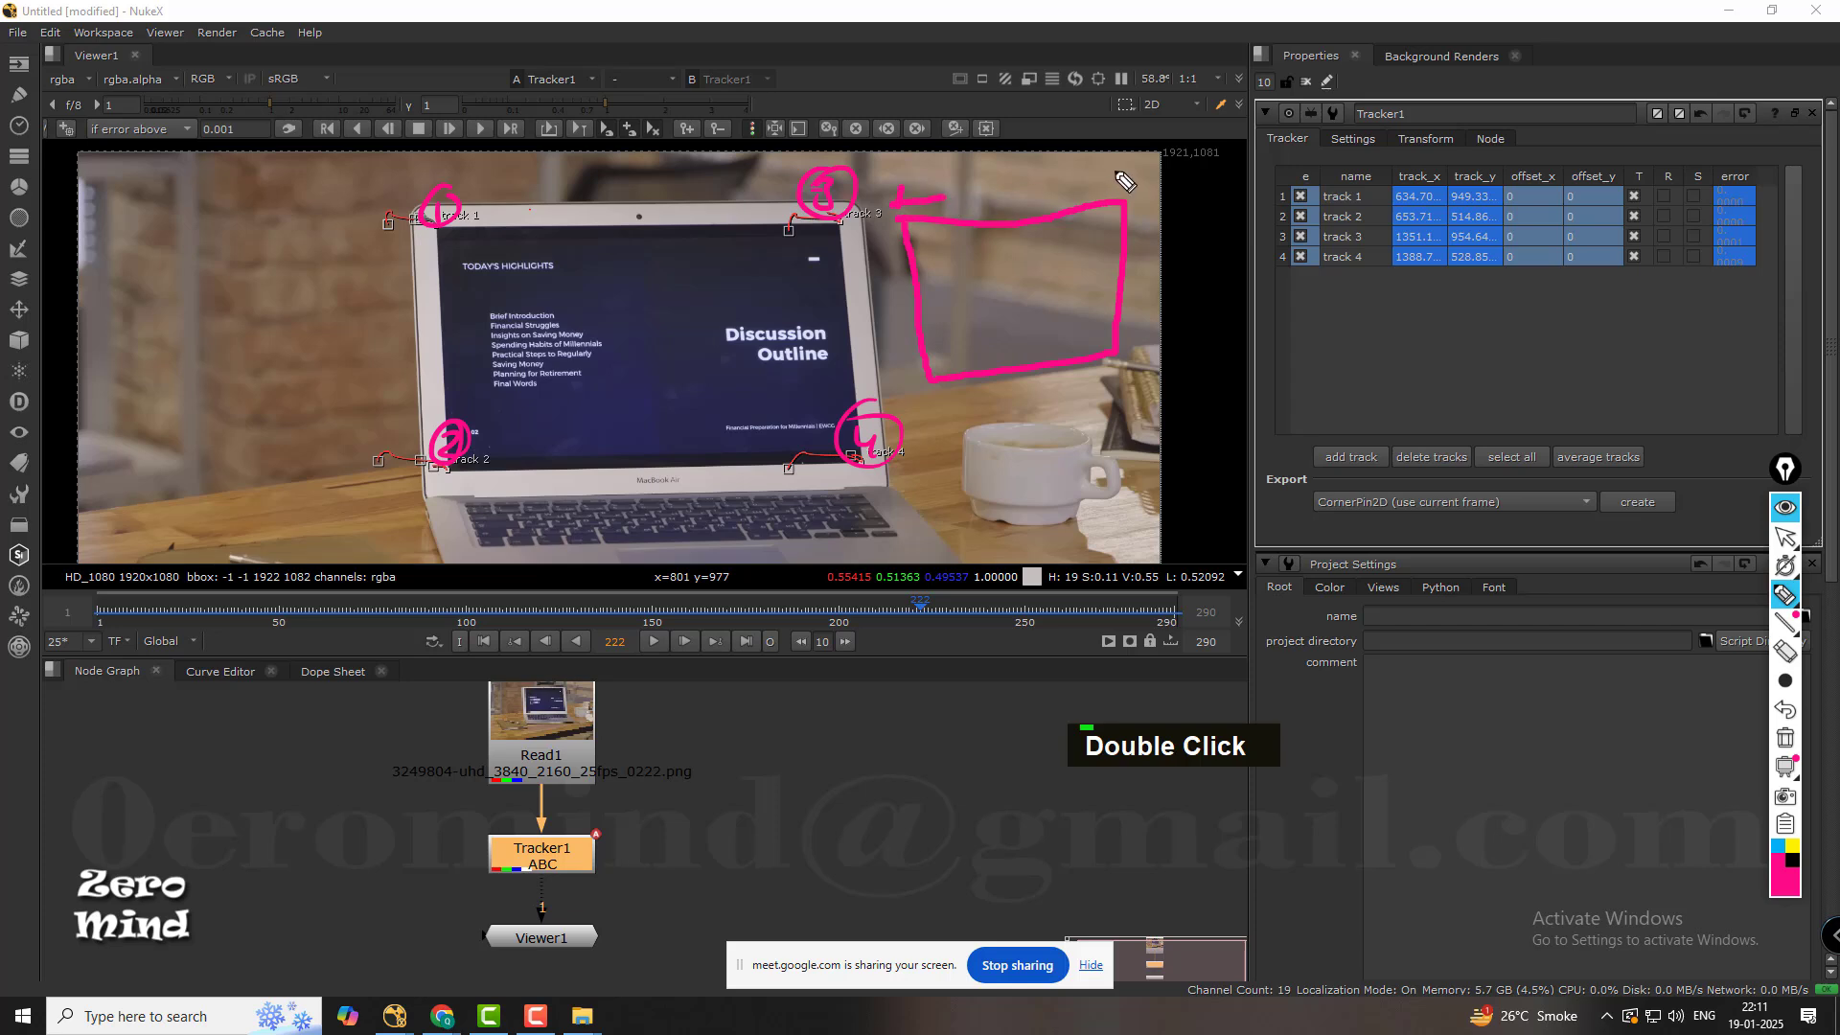
pyautogui.moveTo(1114, 170)
pyautogui.mouseDown()
pyautogui.moveTo(1119, 191)
pyautogui.moveTo(1132, 182)
pyautogui.mouseUp()
pyautogui.moveTo(1121, 363)
pyautogui.mouseDown()
pyautogui.moveTo(1126, 389)
pyautogui.moveTo(1146, 376)
pyautogui.mouseUp()
pyautogui.moveTo(925, 377)
pyautogui.mouseDown()
pyautogui.moveTo(928, 407)
pyautogui.moveTo(970, 379)
pyautogui.mouseUp()
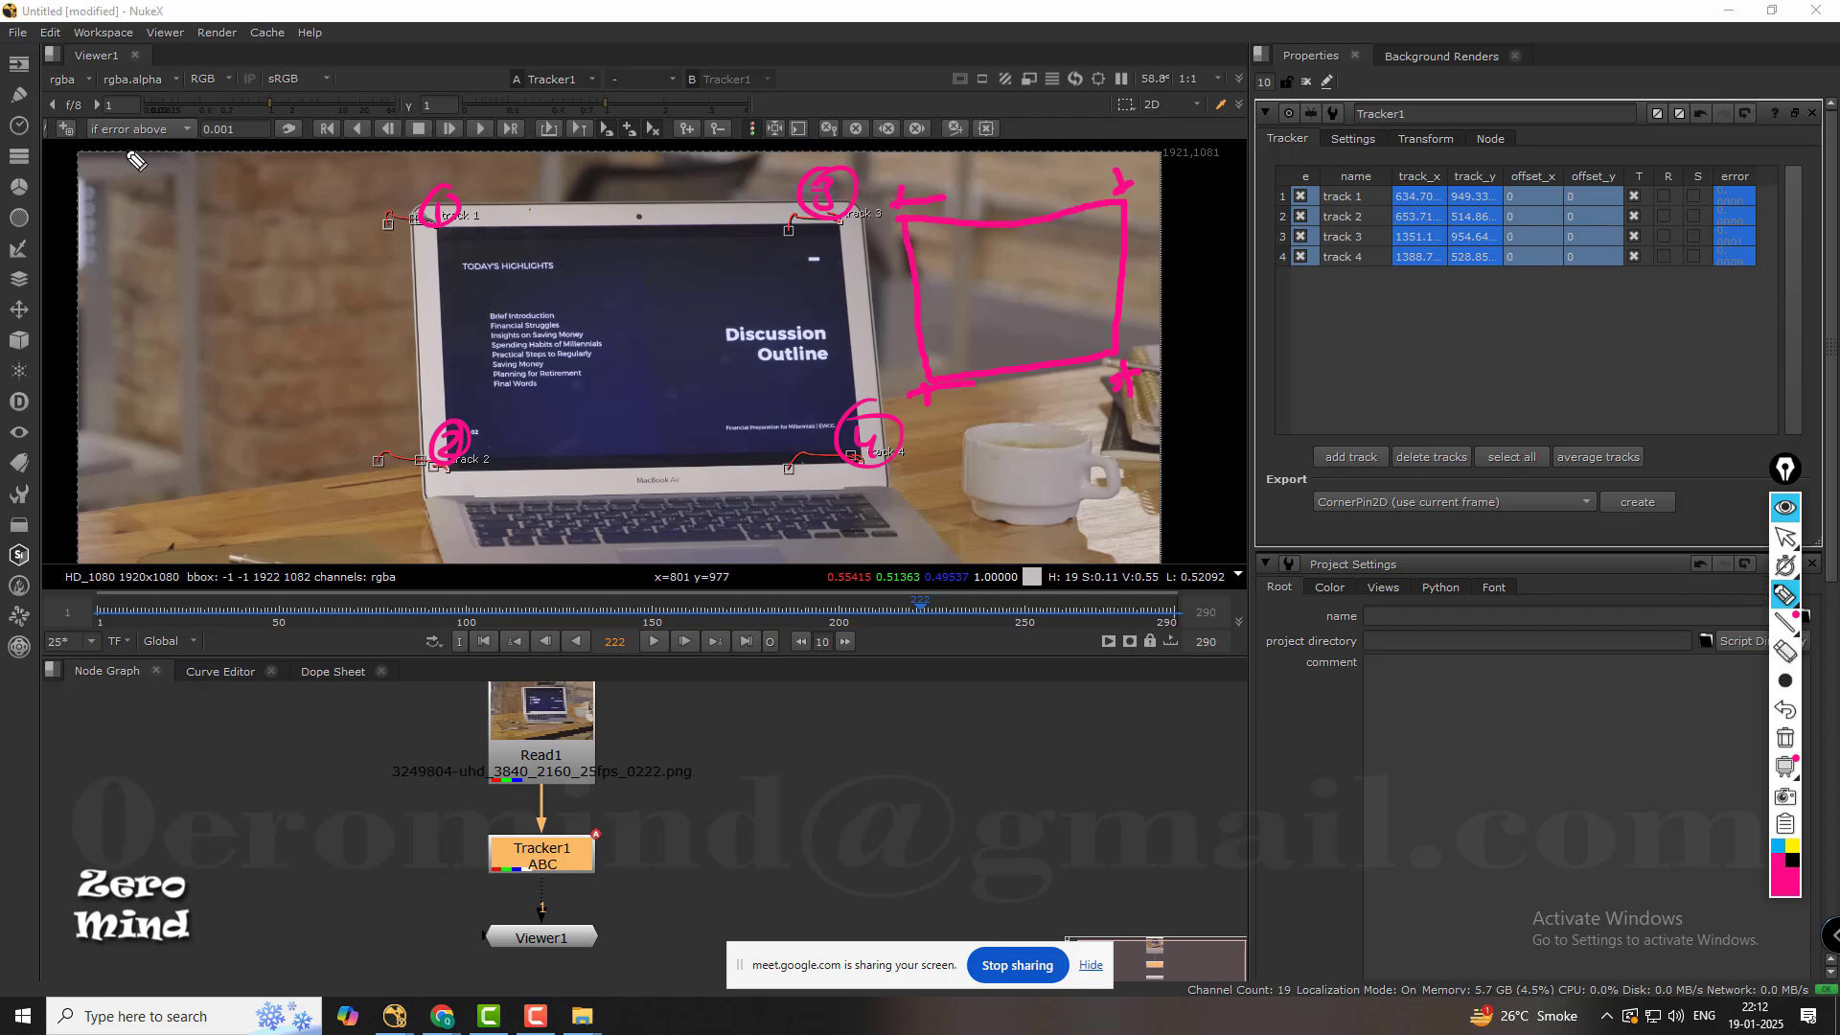
pyautogui.moveTo(621, 269); pyautogui.dragTo(623, 299)
pyautogui.moveTo(647, 280)
pyautogui.mouseDown()
pyautogui.moveTo(790, 287)
pyautogui.moveTo(813, 269)
pyautogui.mouseUp()
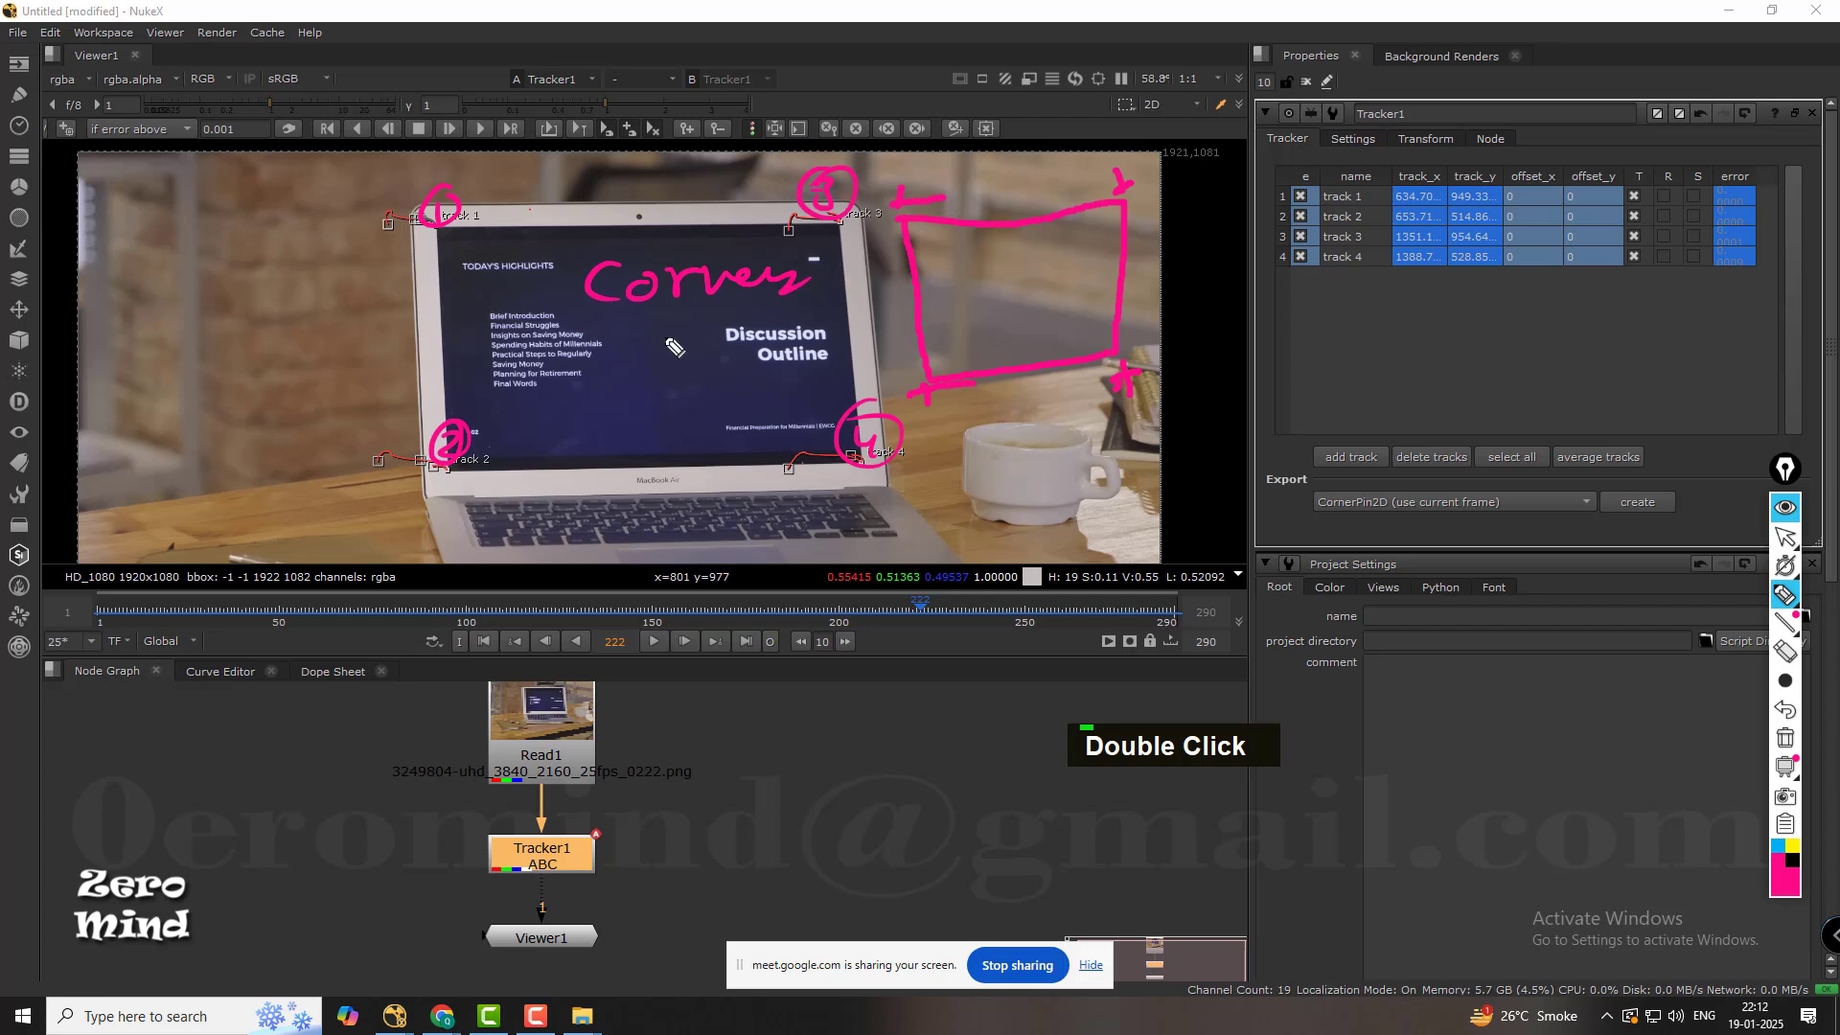
pyautogui.moveTo(671, 327); pyautogui.dragTo(759, 359)
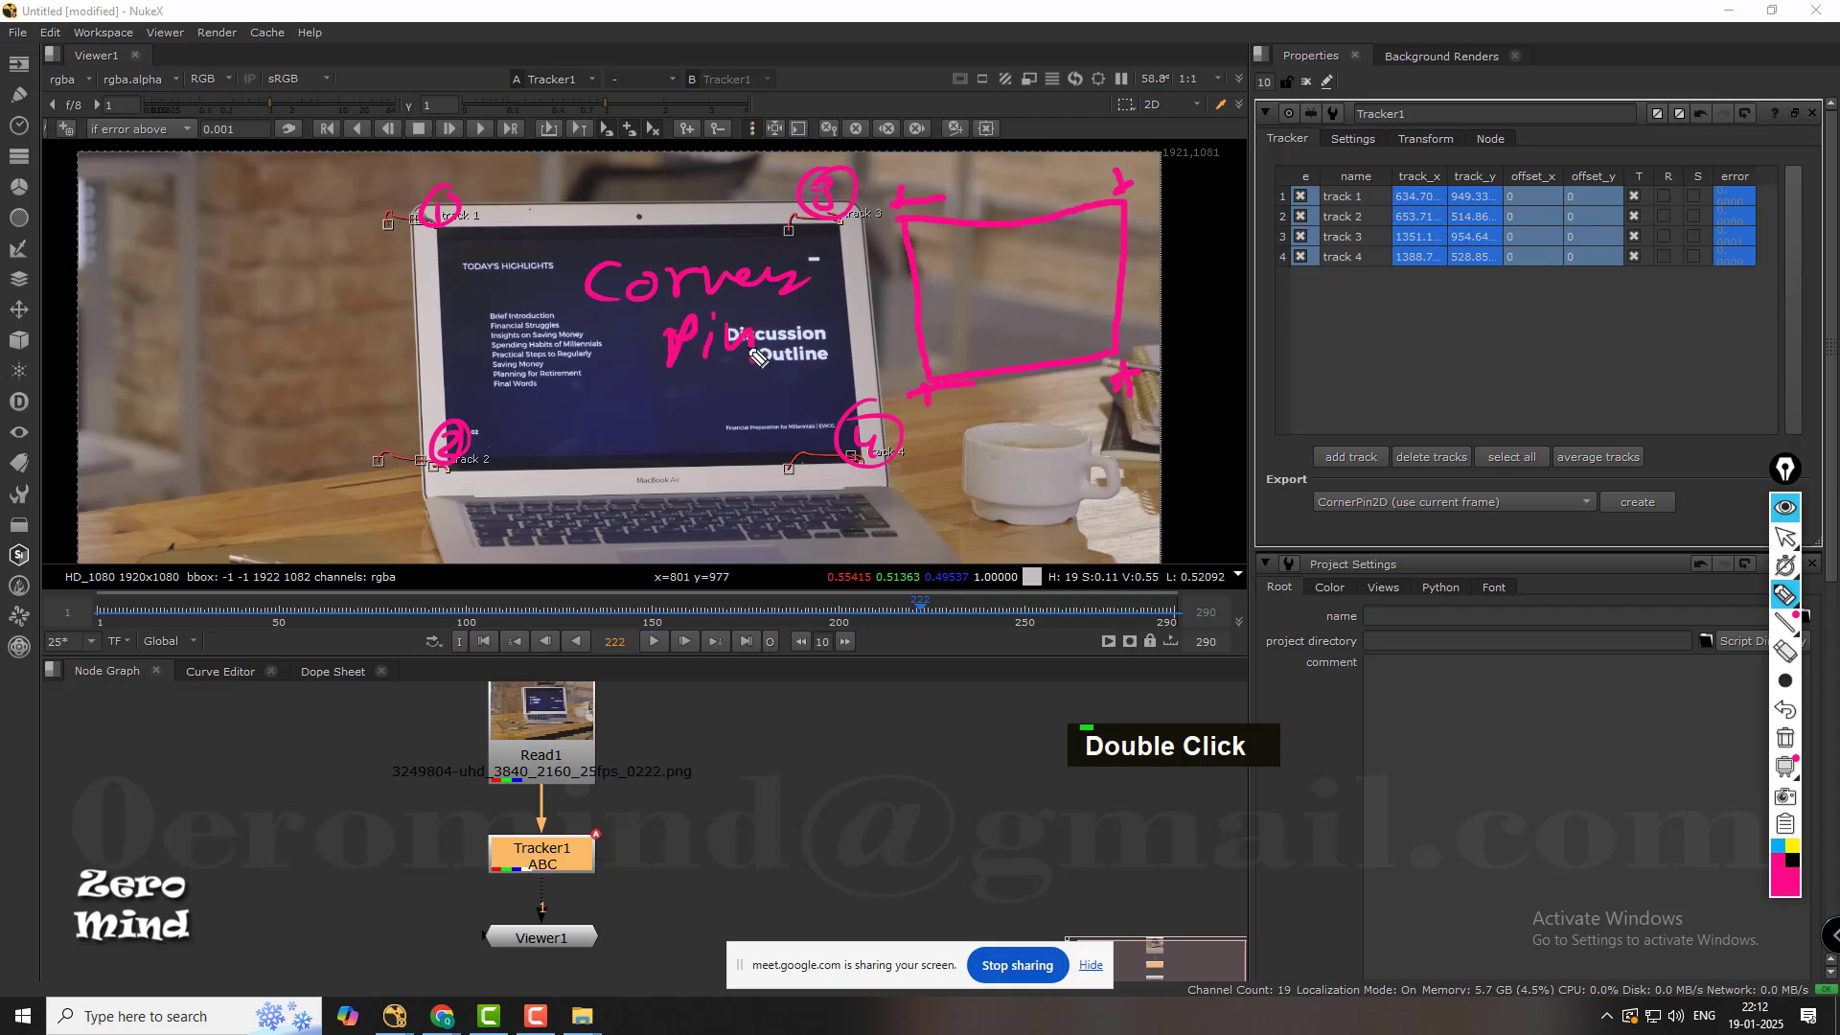
# Erase all pen annotations over the viewer and switch back to the normal pointer.
pyautogui.click(1786, 652)
pyautogui.click(810, 206)
pyautogui.click(436, 213)
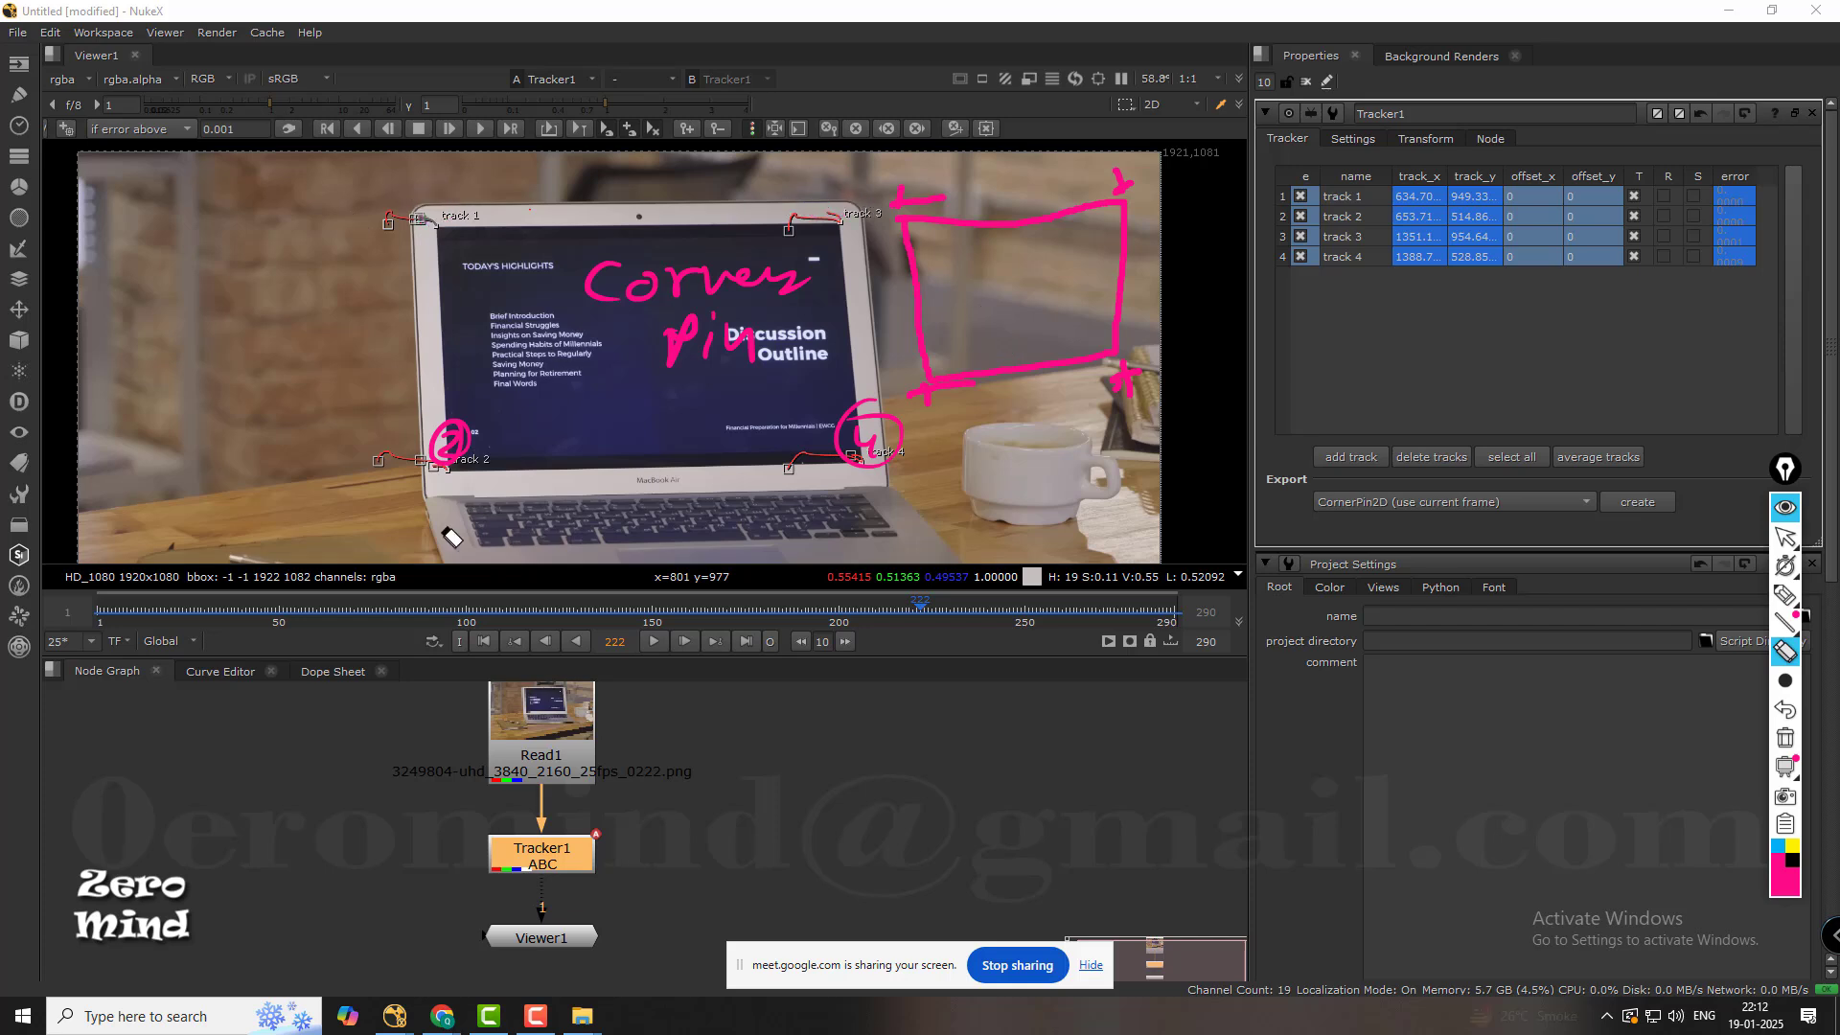
pyautogui.moveTo(443, 530)
pyautogui.mouseDown()
pyautogui.moveTo(561, 362)
pyautogui.moveTo(722, 337)
pyautogui.moveTo(1000, 438)
pyautogui.moveTo(877, 451)
pyautogui.moveTo(1127, 376)
pyautogui.mouseUp()
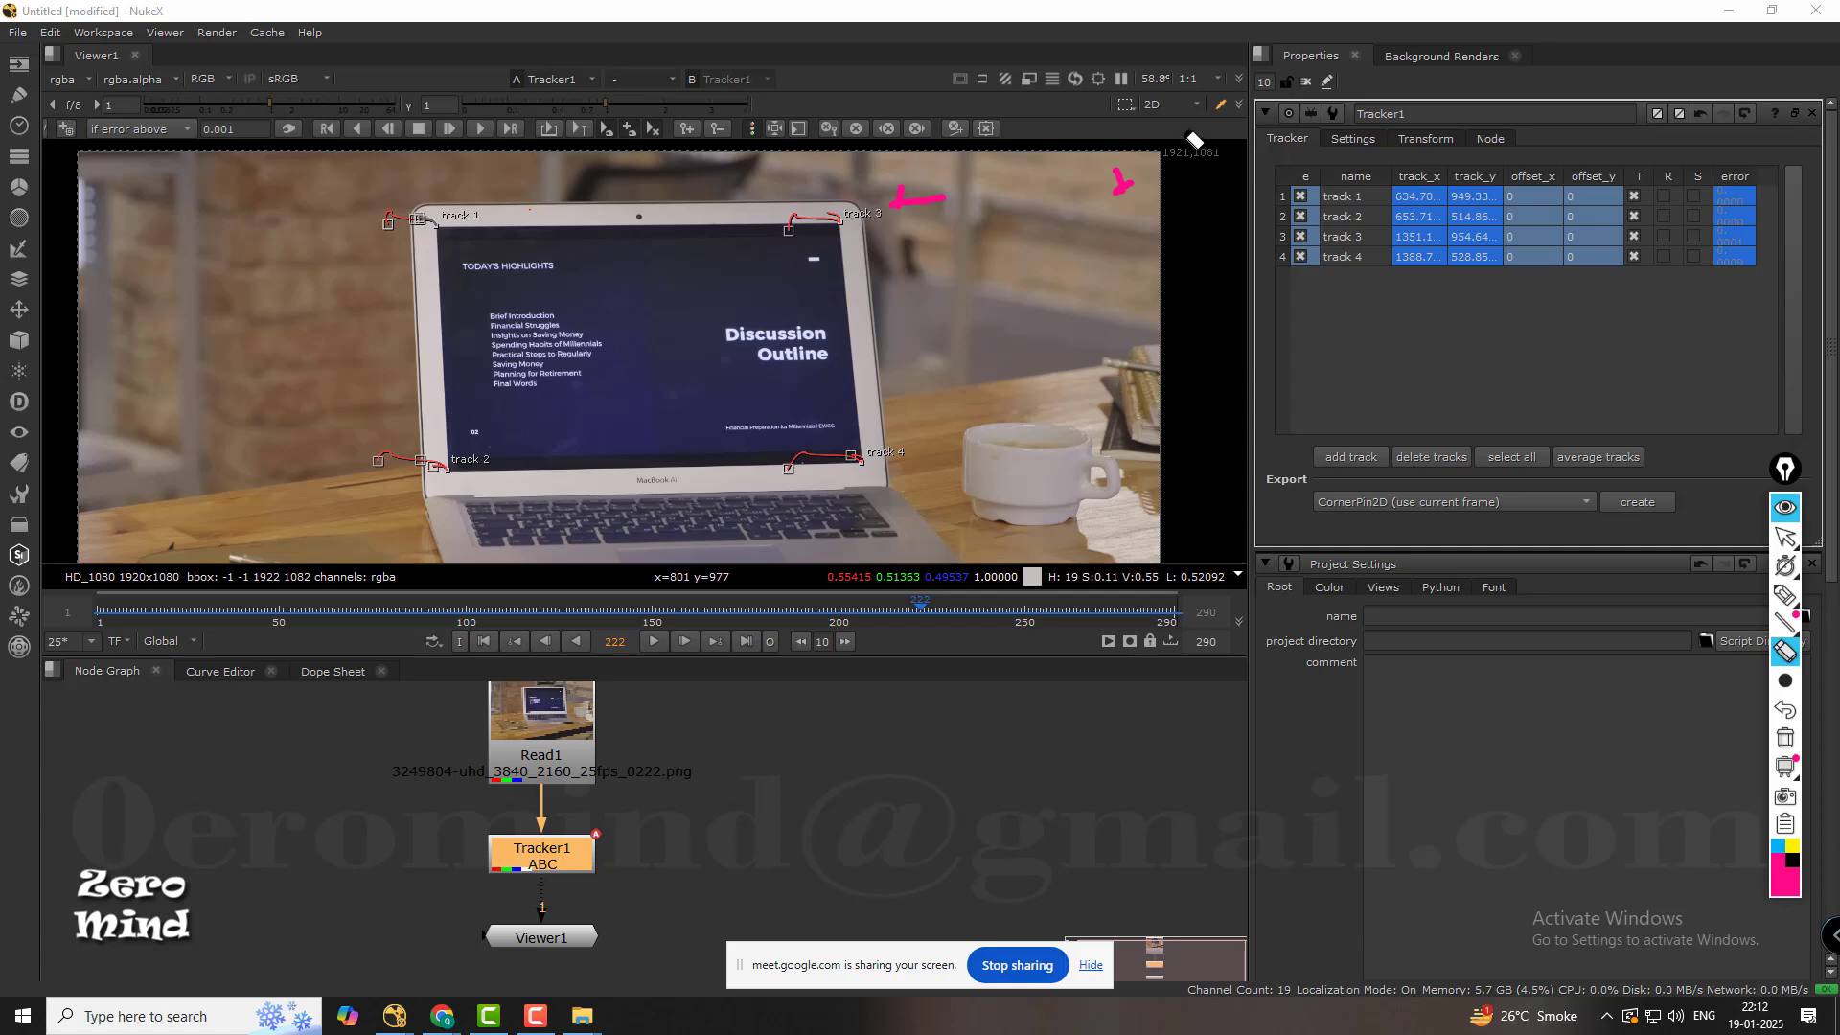
pyautogui.moveTo(1195, 141)
pyautogui.mouseDown()
pyautogui.moveTo(1126, 192)
pyautogui.moveTo(911, 207)
pyautogui.mouseUp()
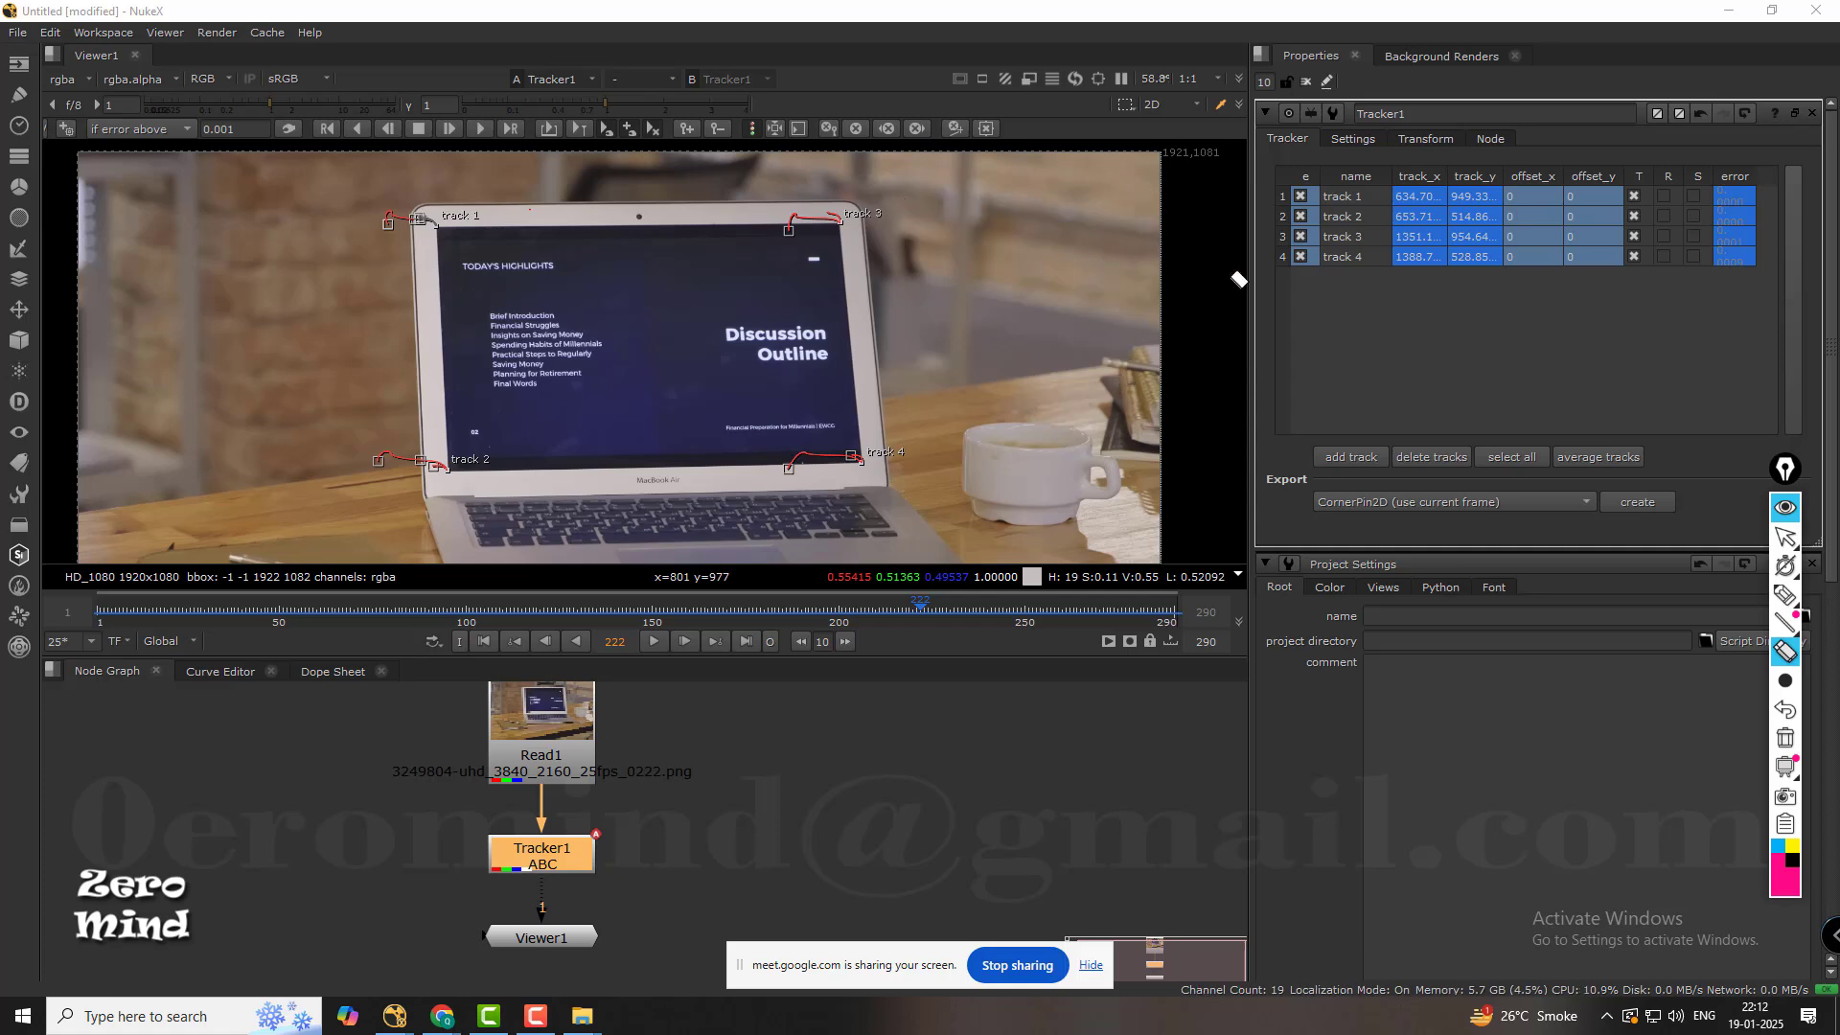
pyautogui.click(1786, 535)
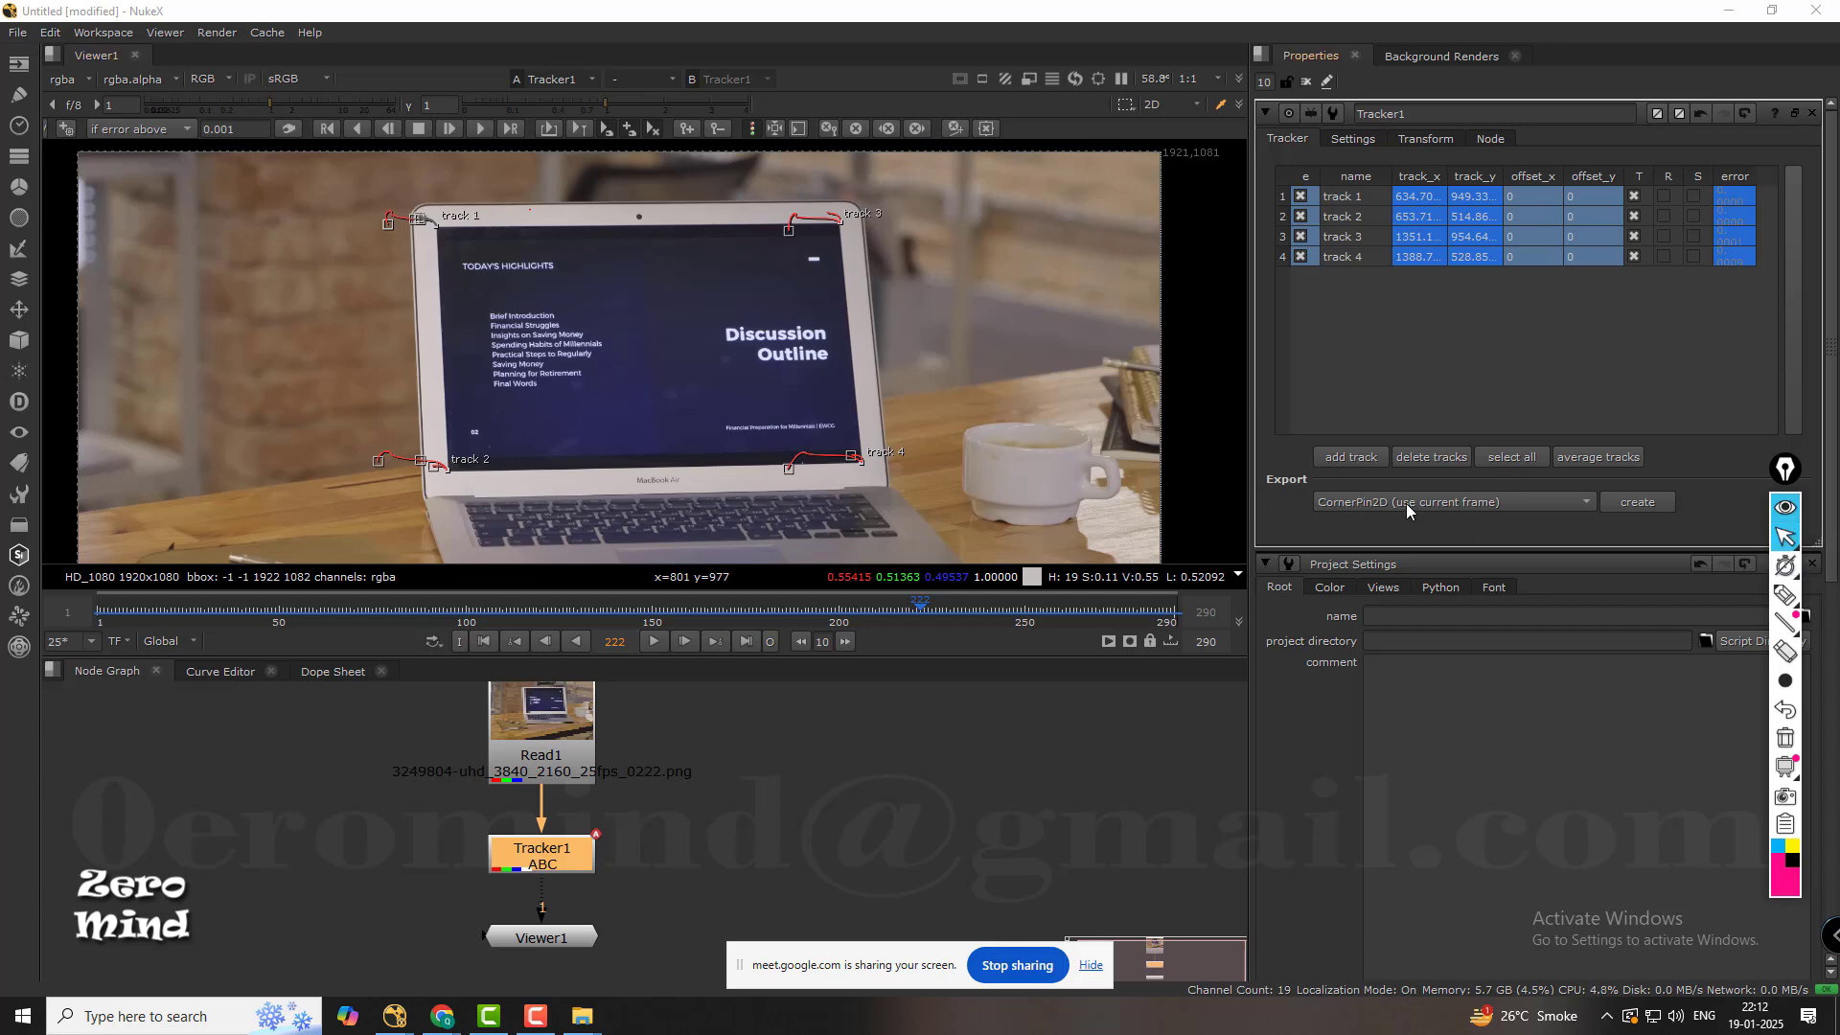
# Go to frame 1 and try to export the tracks as CornerPin2D (use current frame).
pyautogui.click(484, 642)
pyautogui.click(1568, 501)
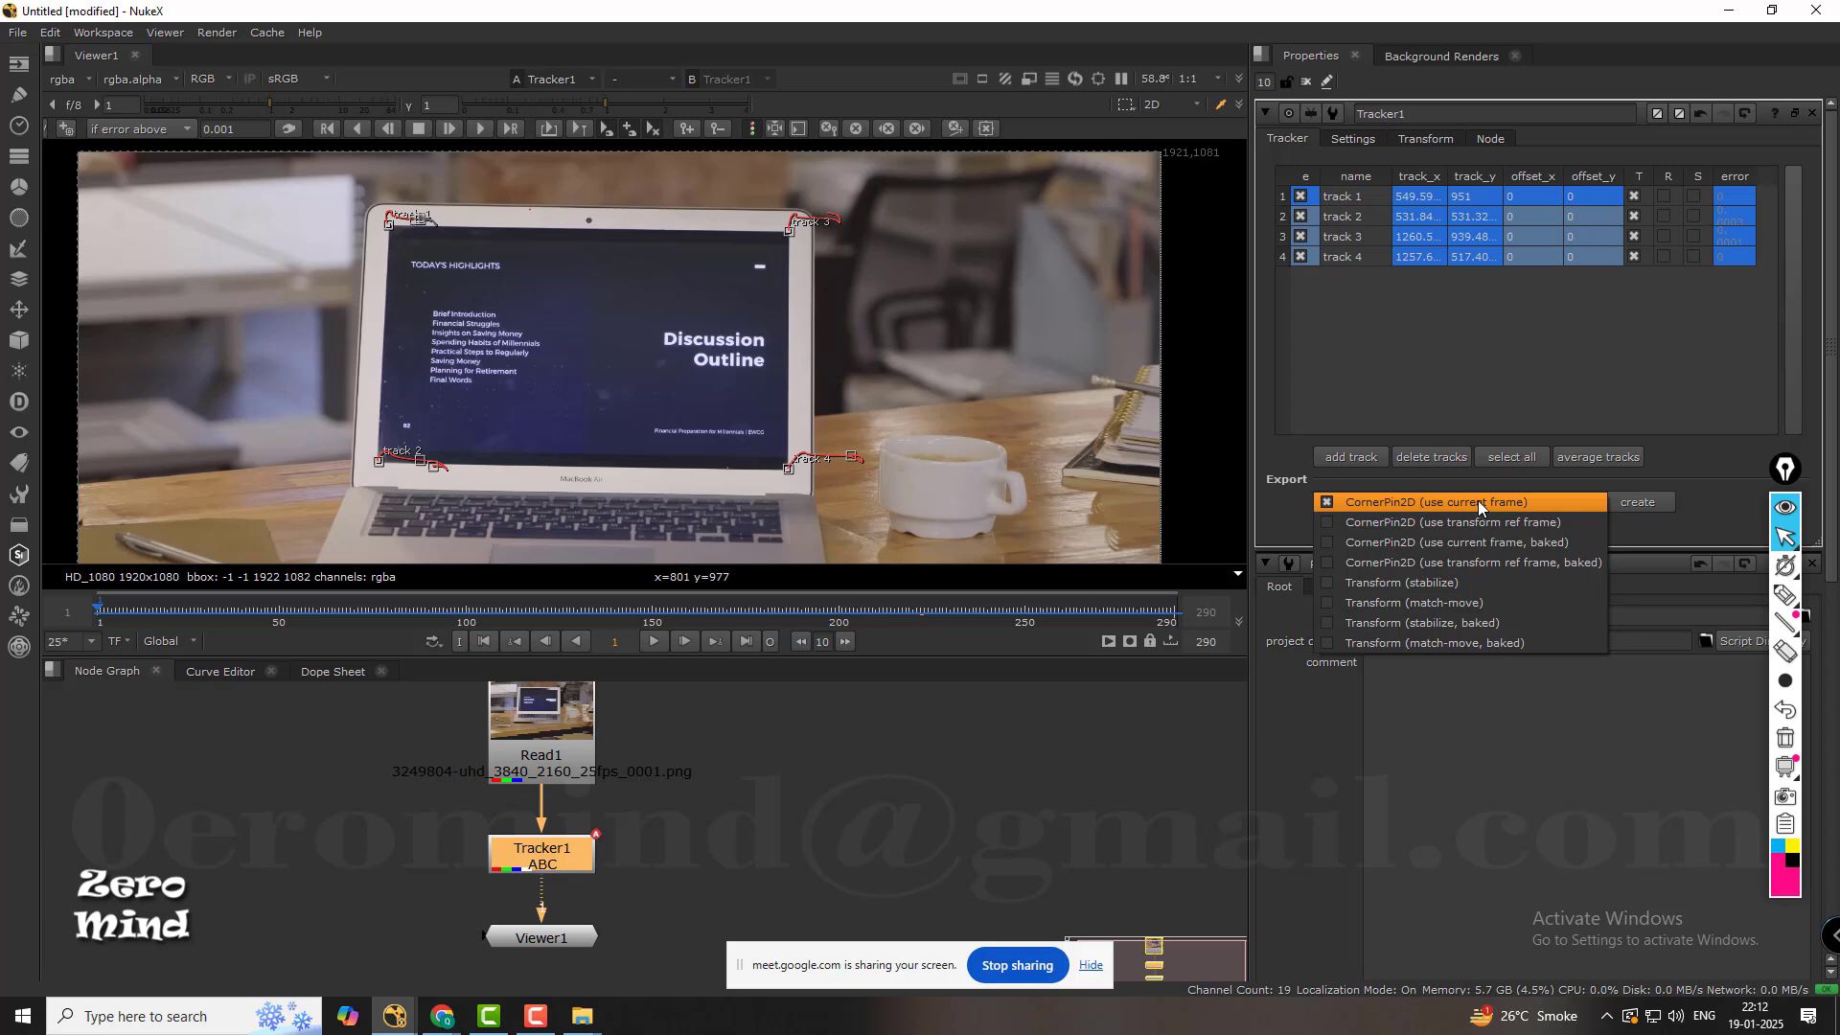
pyautogui.click(1693, 482)
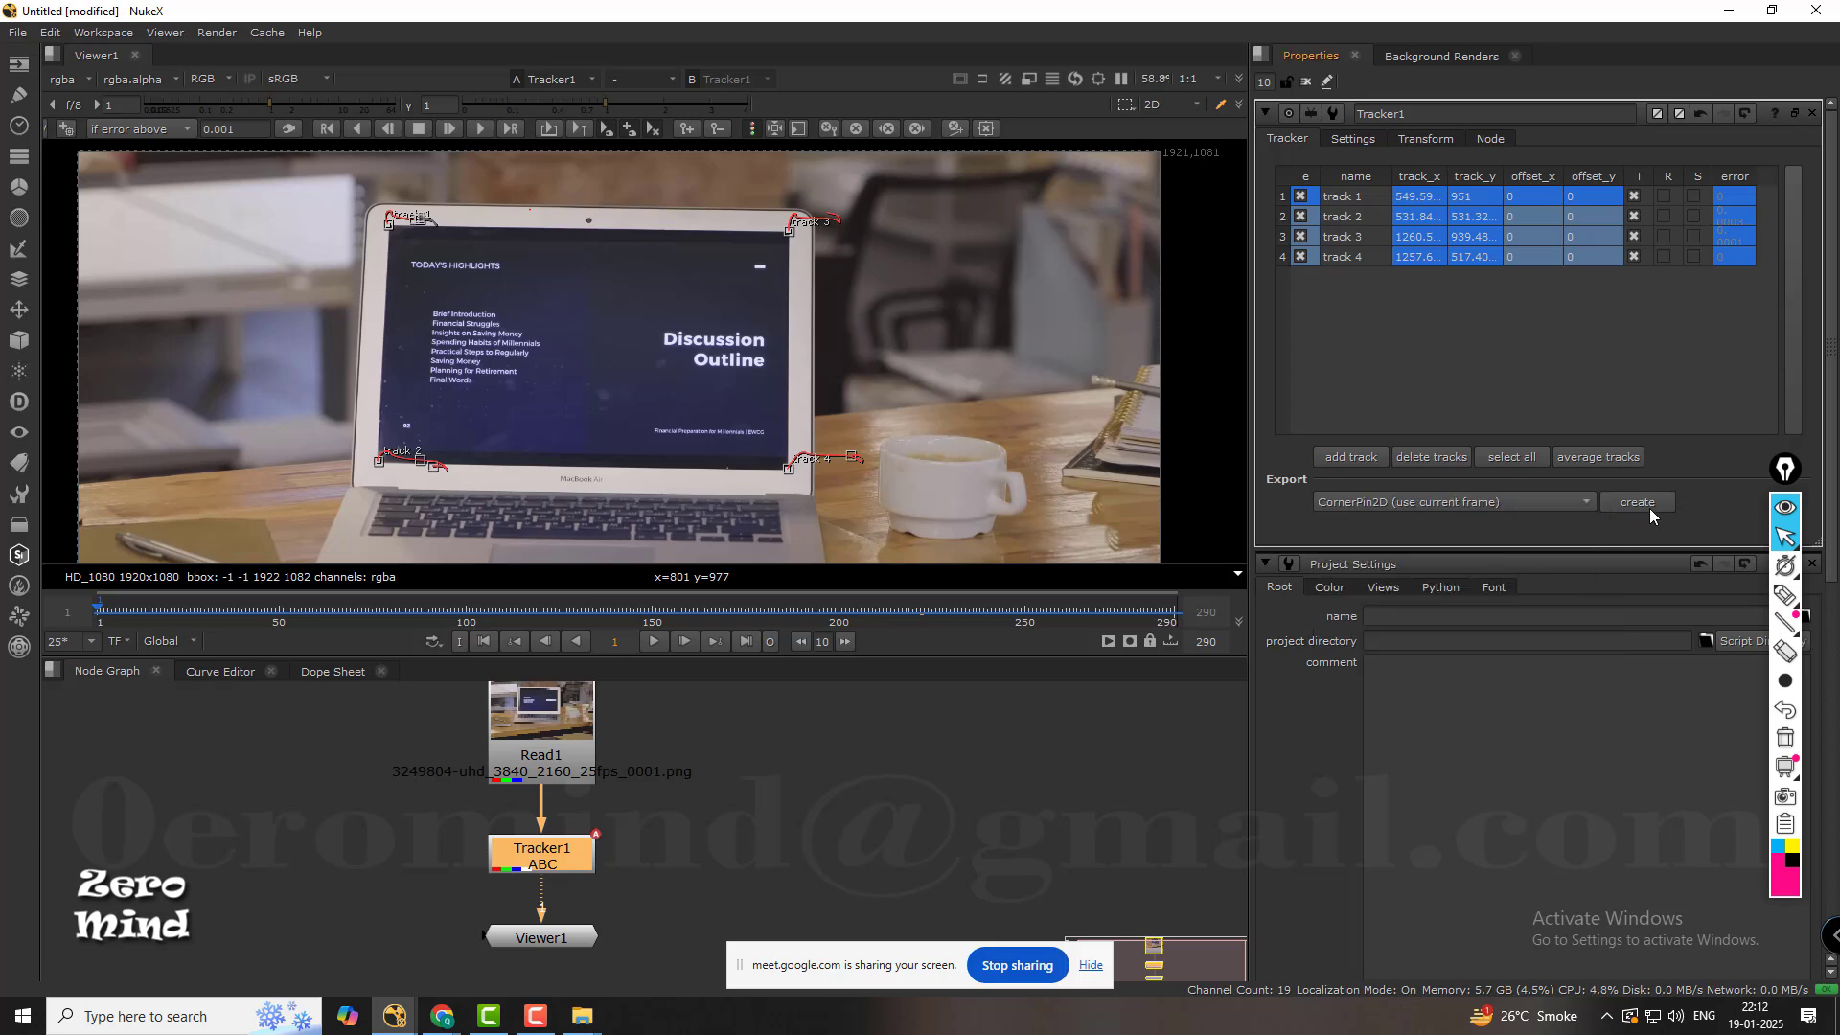
pyautogui.click(1639, 502)
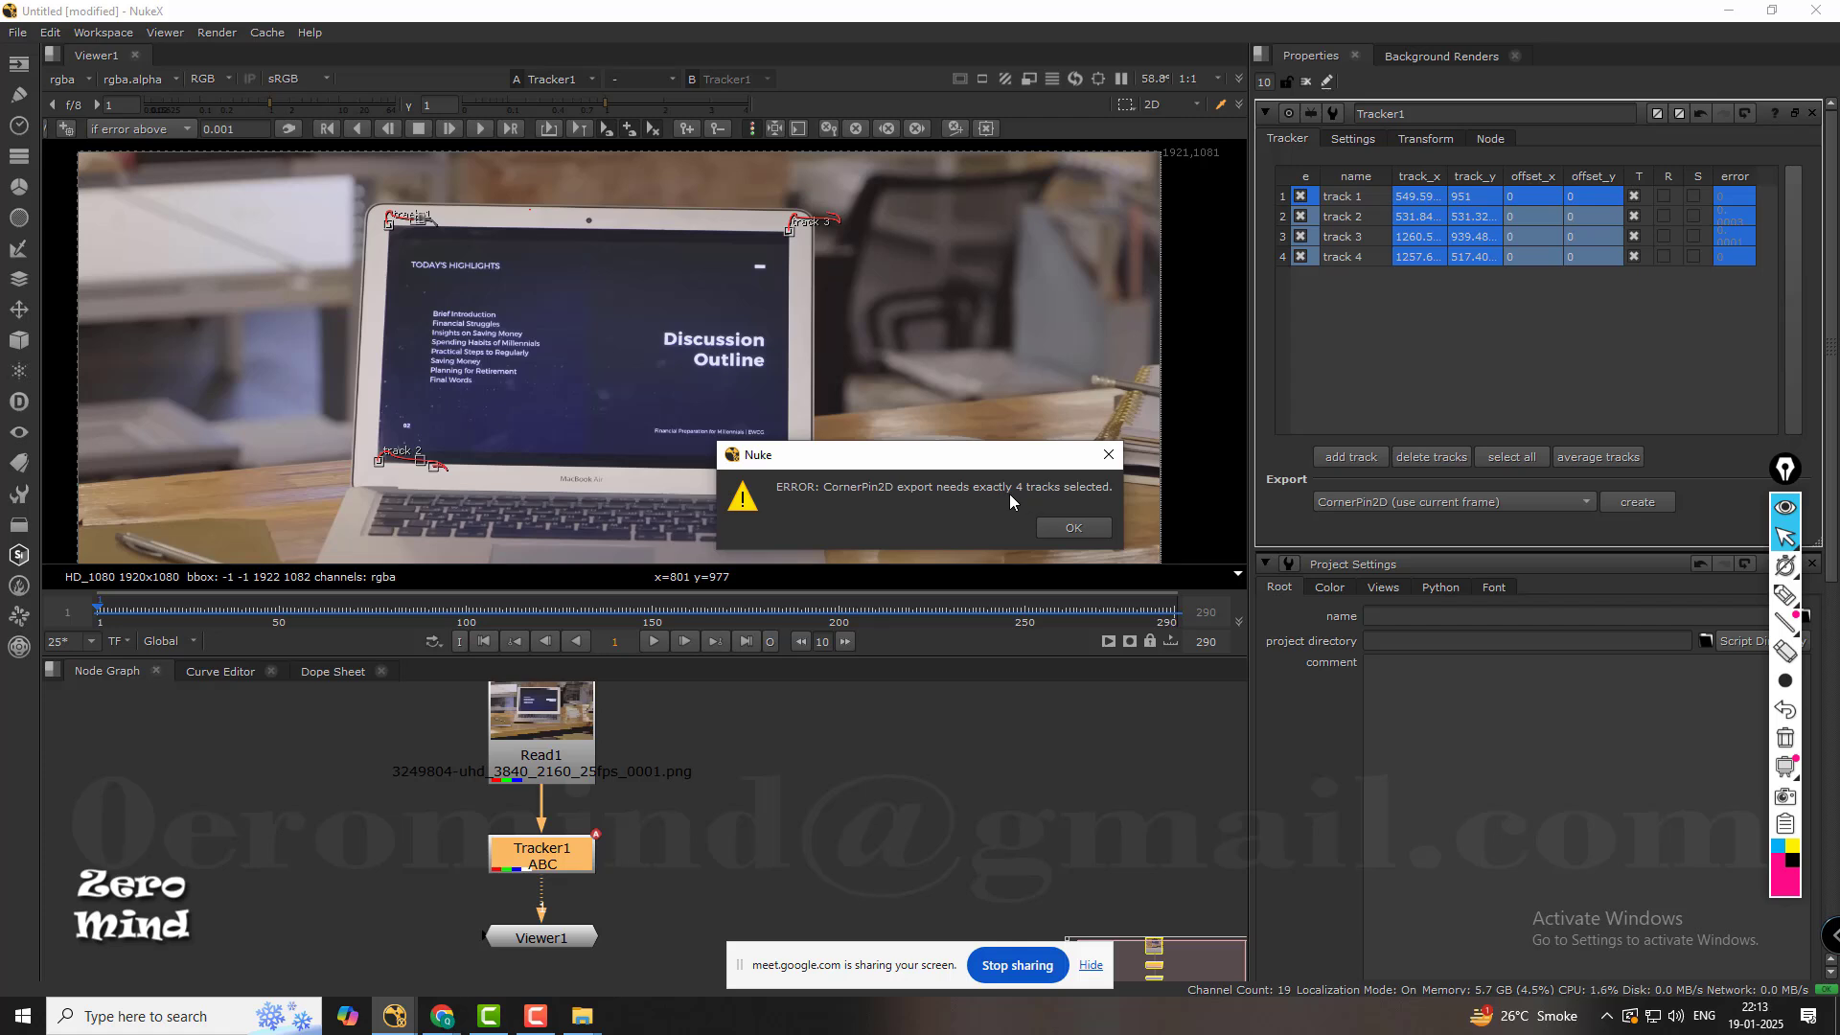
pyautogui.click(1073, 528)
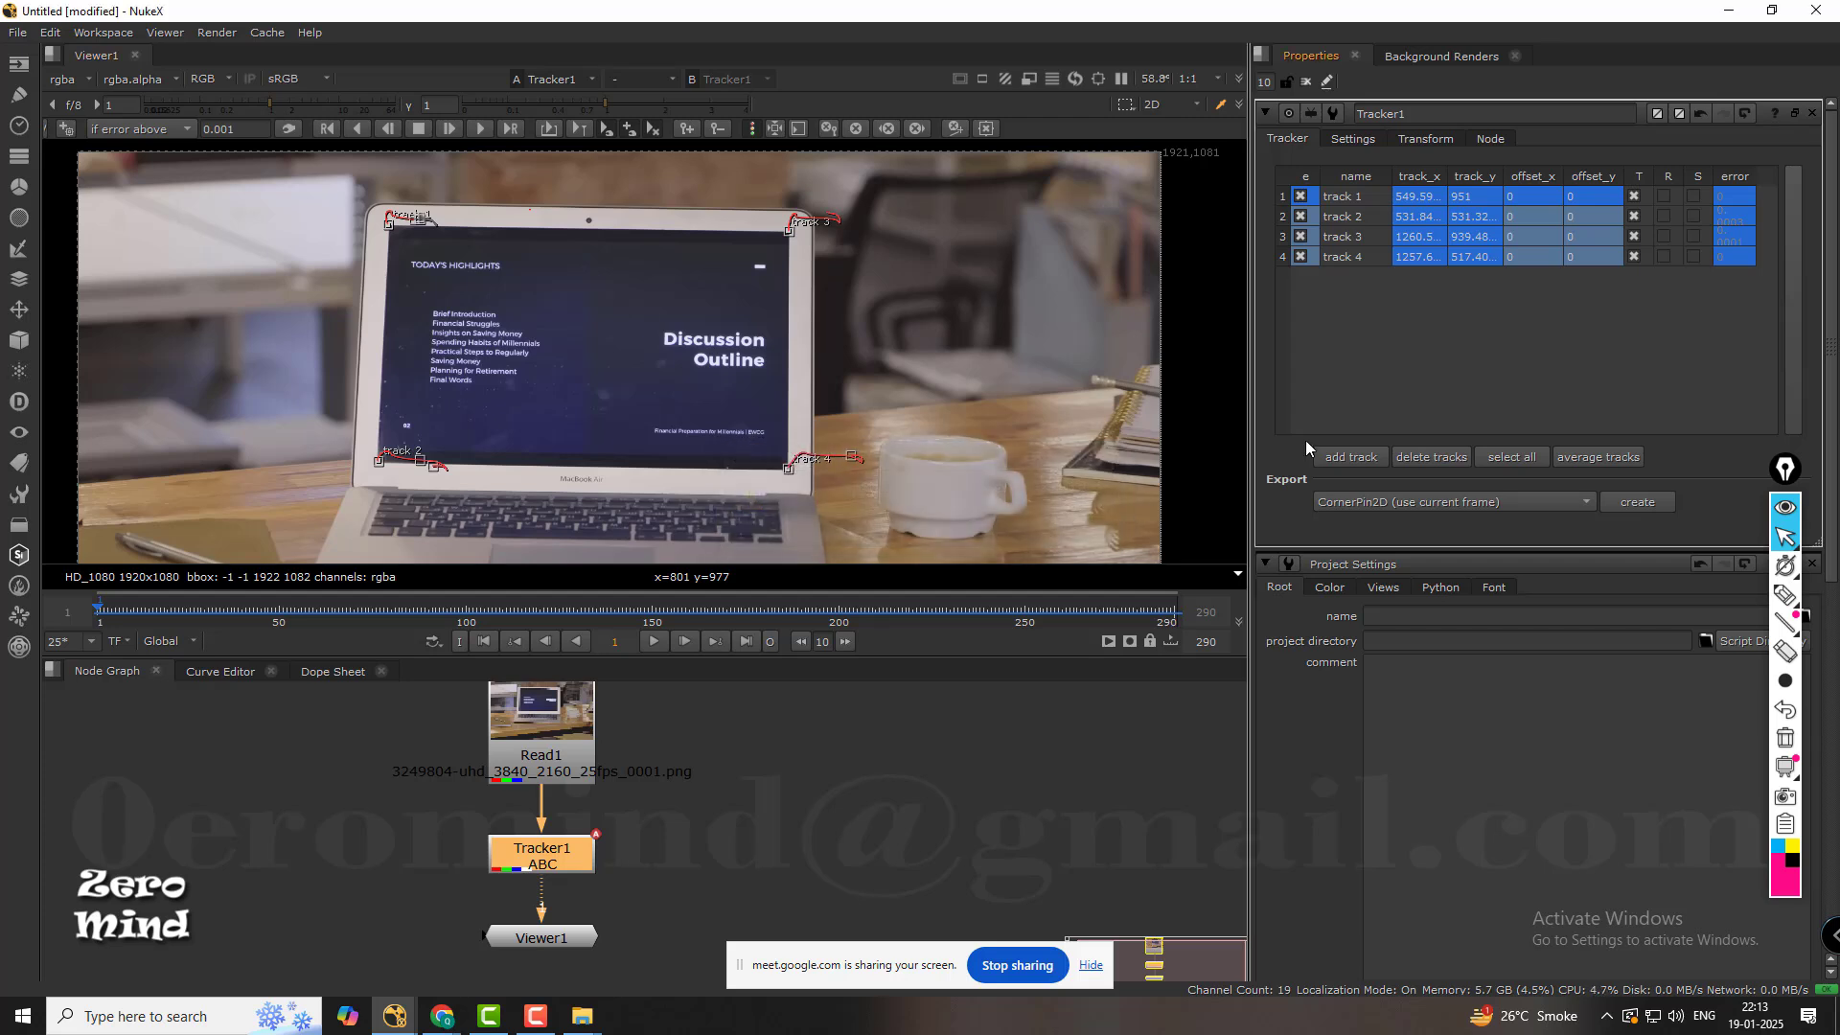
# Select tracks 1 to 4, create the CornerPin2D (use current frame) export, and place its node beside Tracker1.
pyautogui.click(1349, 195)
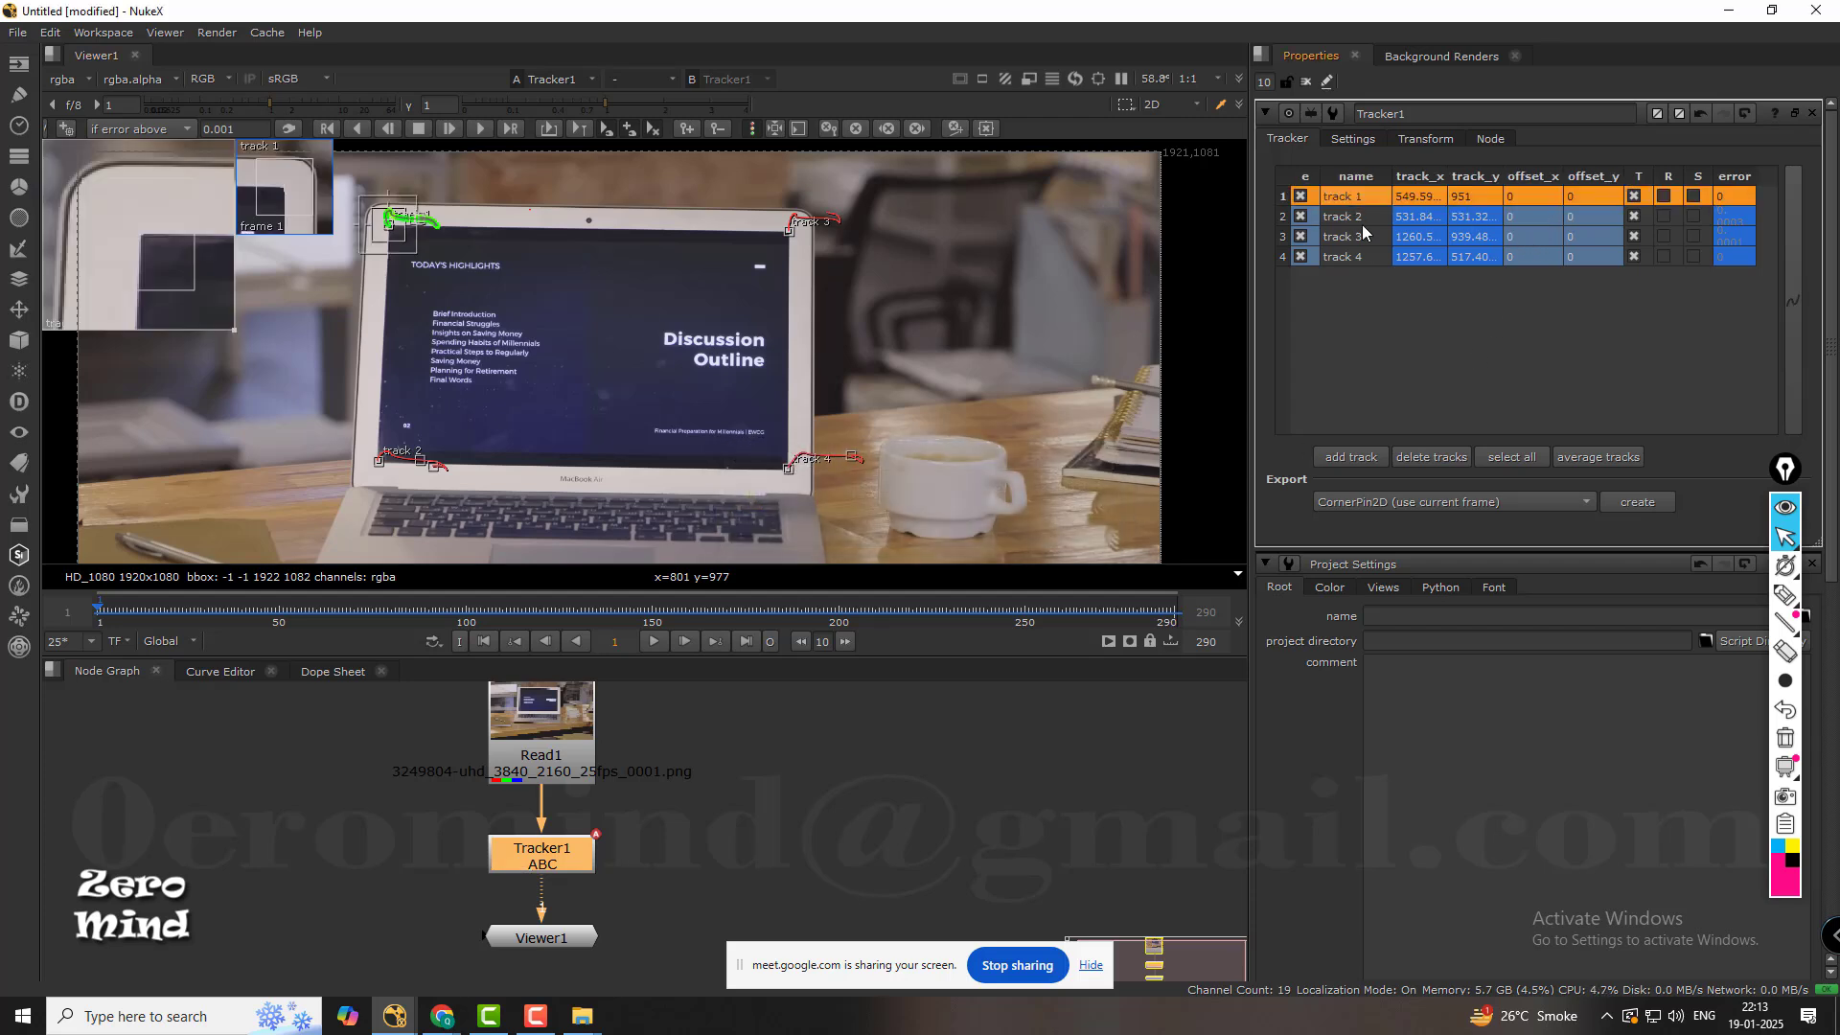
pyautogui.keyDown('shift'); pyautogui.click(1370, 254); pyautogui.keyUp('shift')
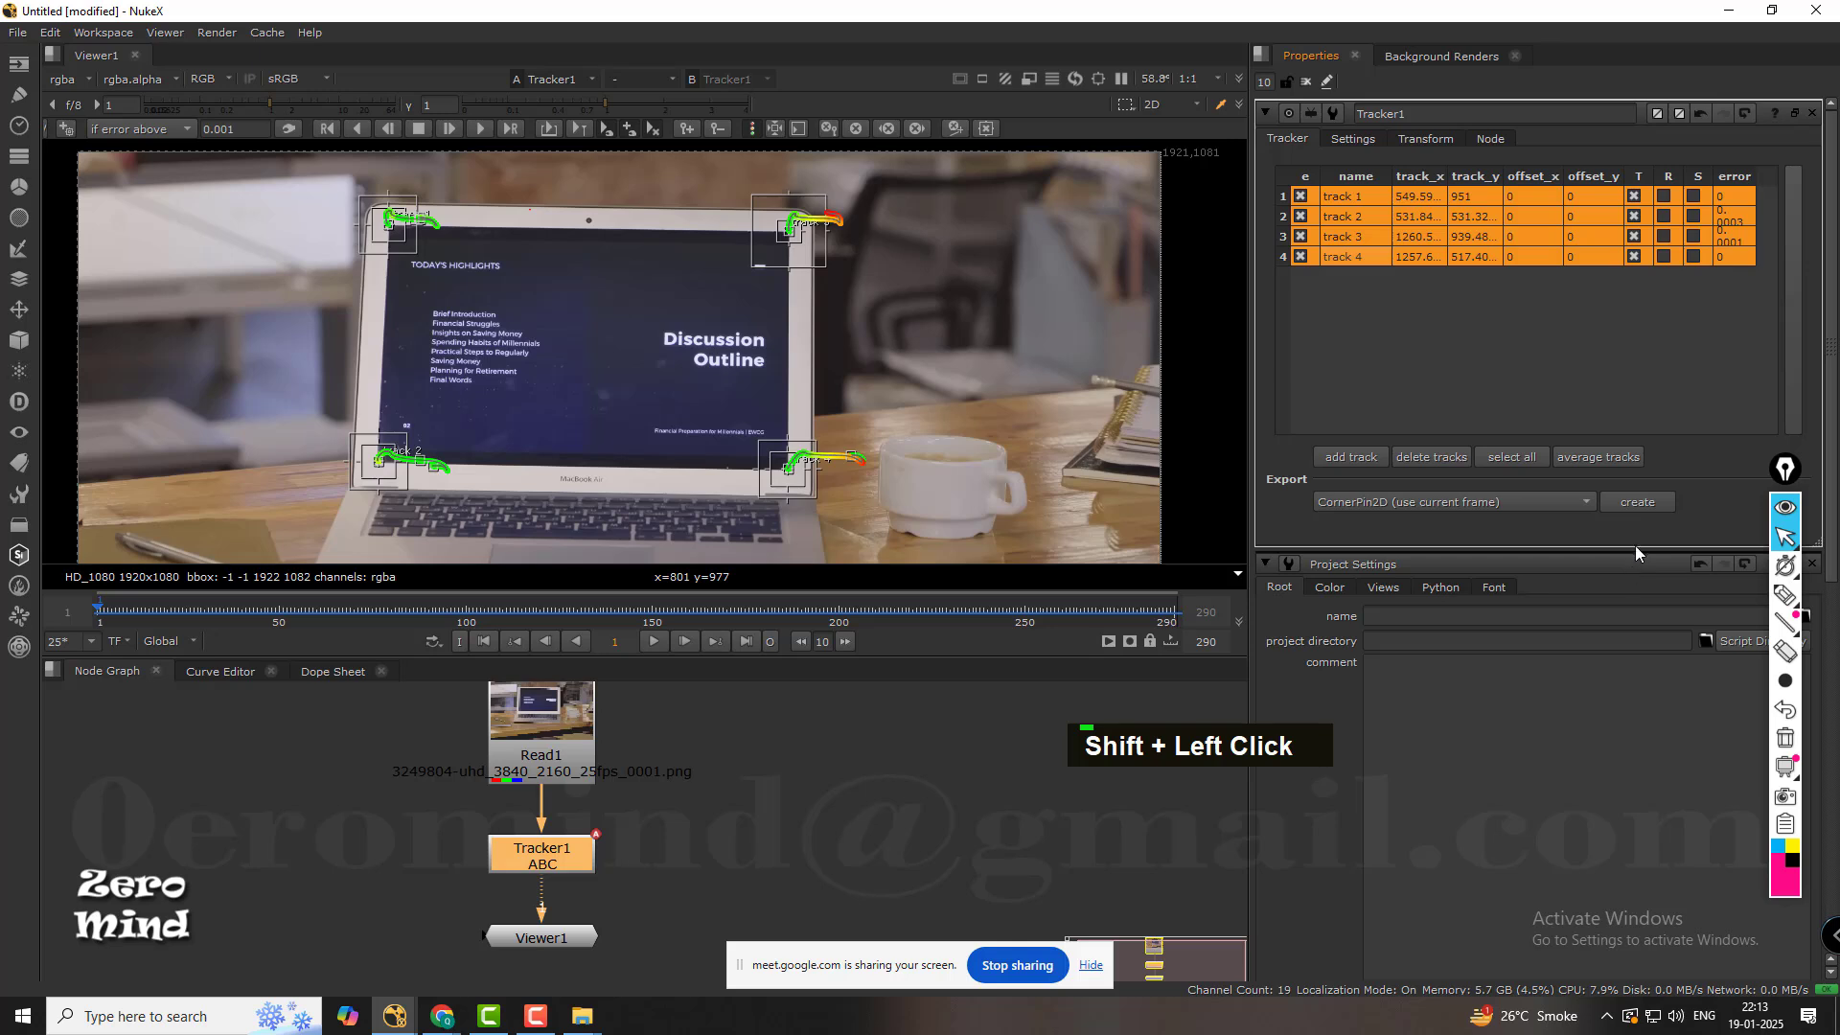
pyautogui.click(1639, 502)
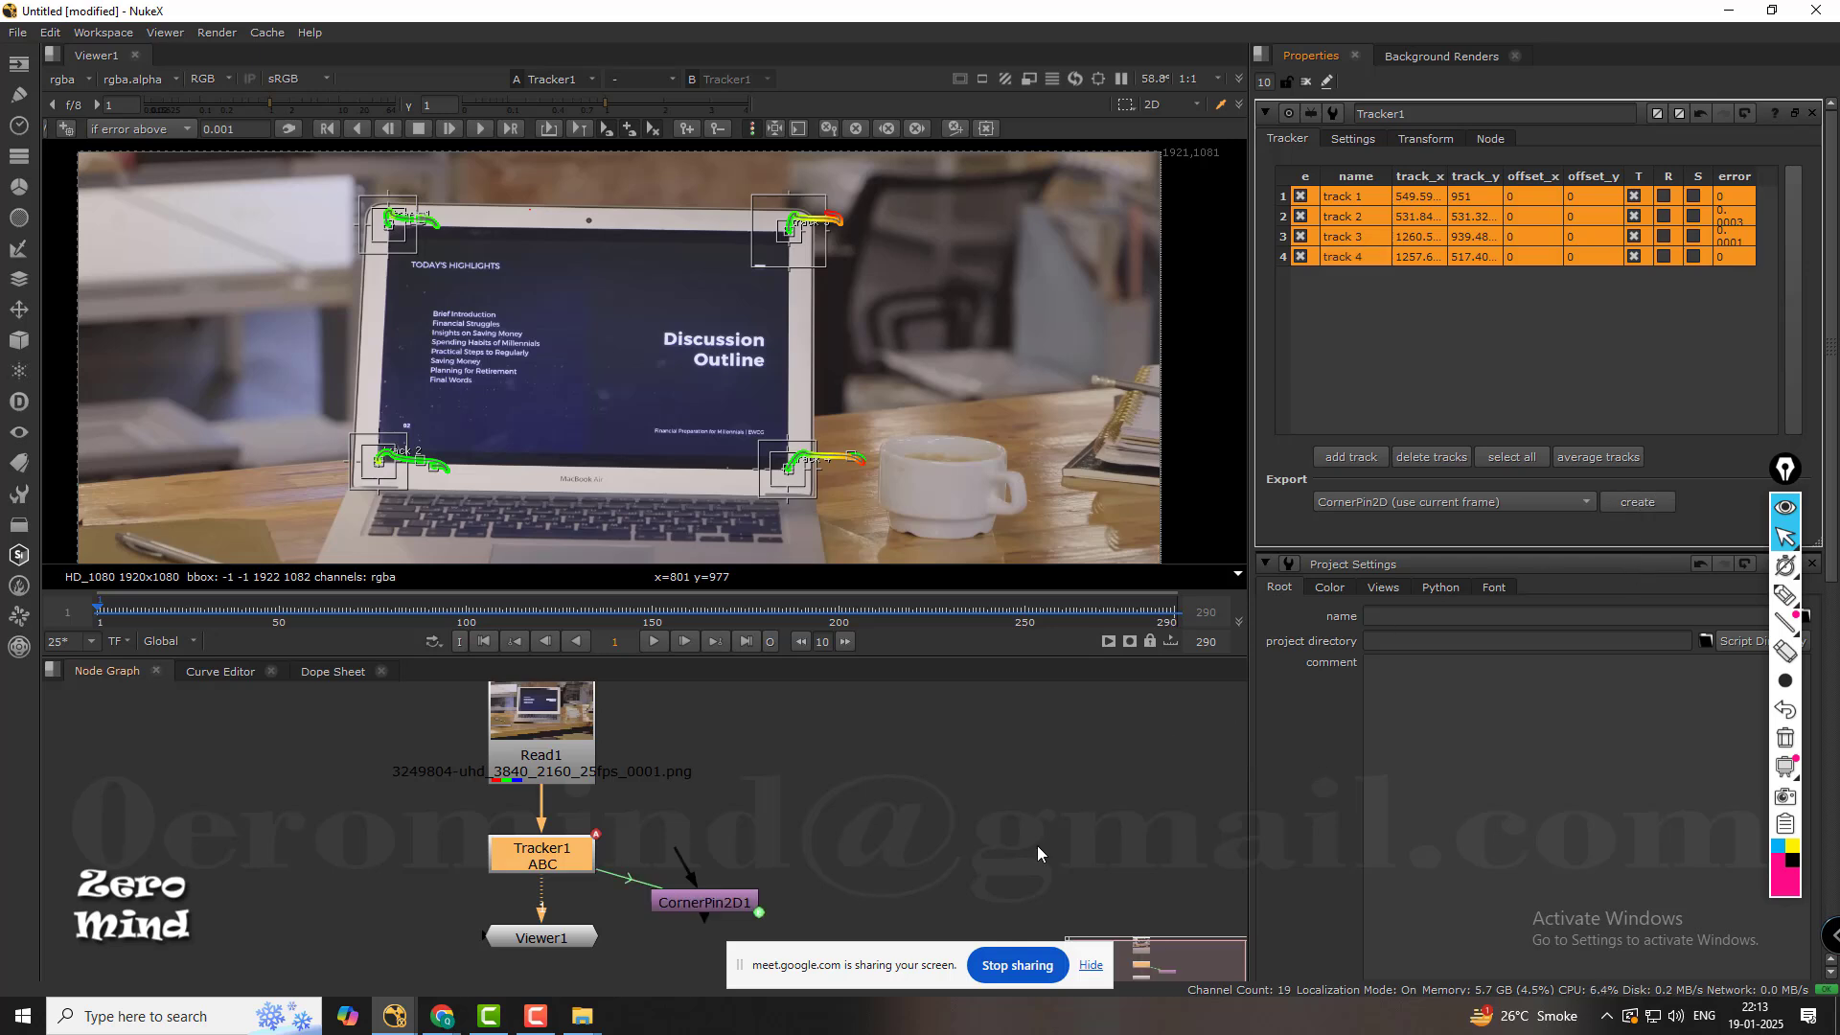
pyautogui.moveTo(726, 907); pyautogui.dragTo(879, 848)
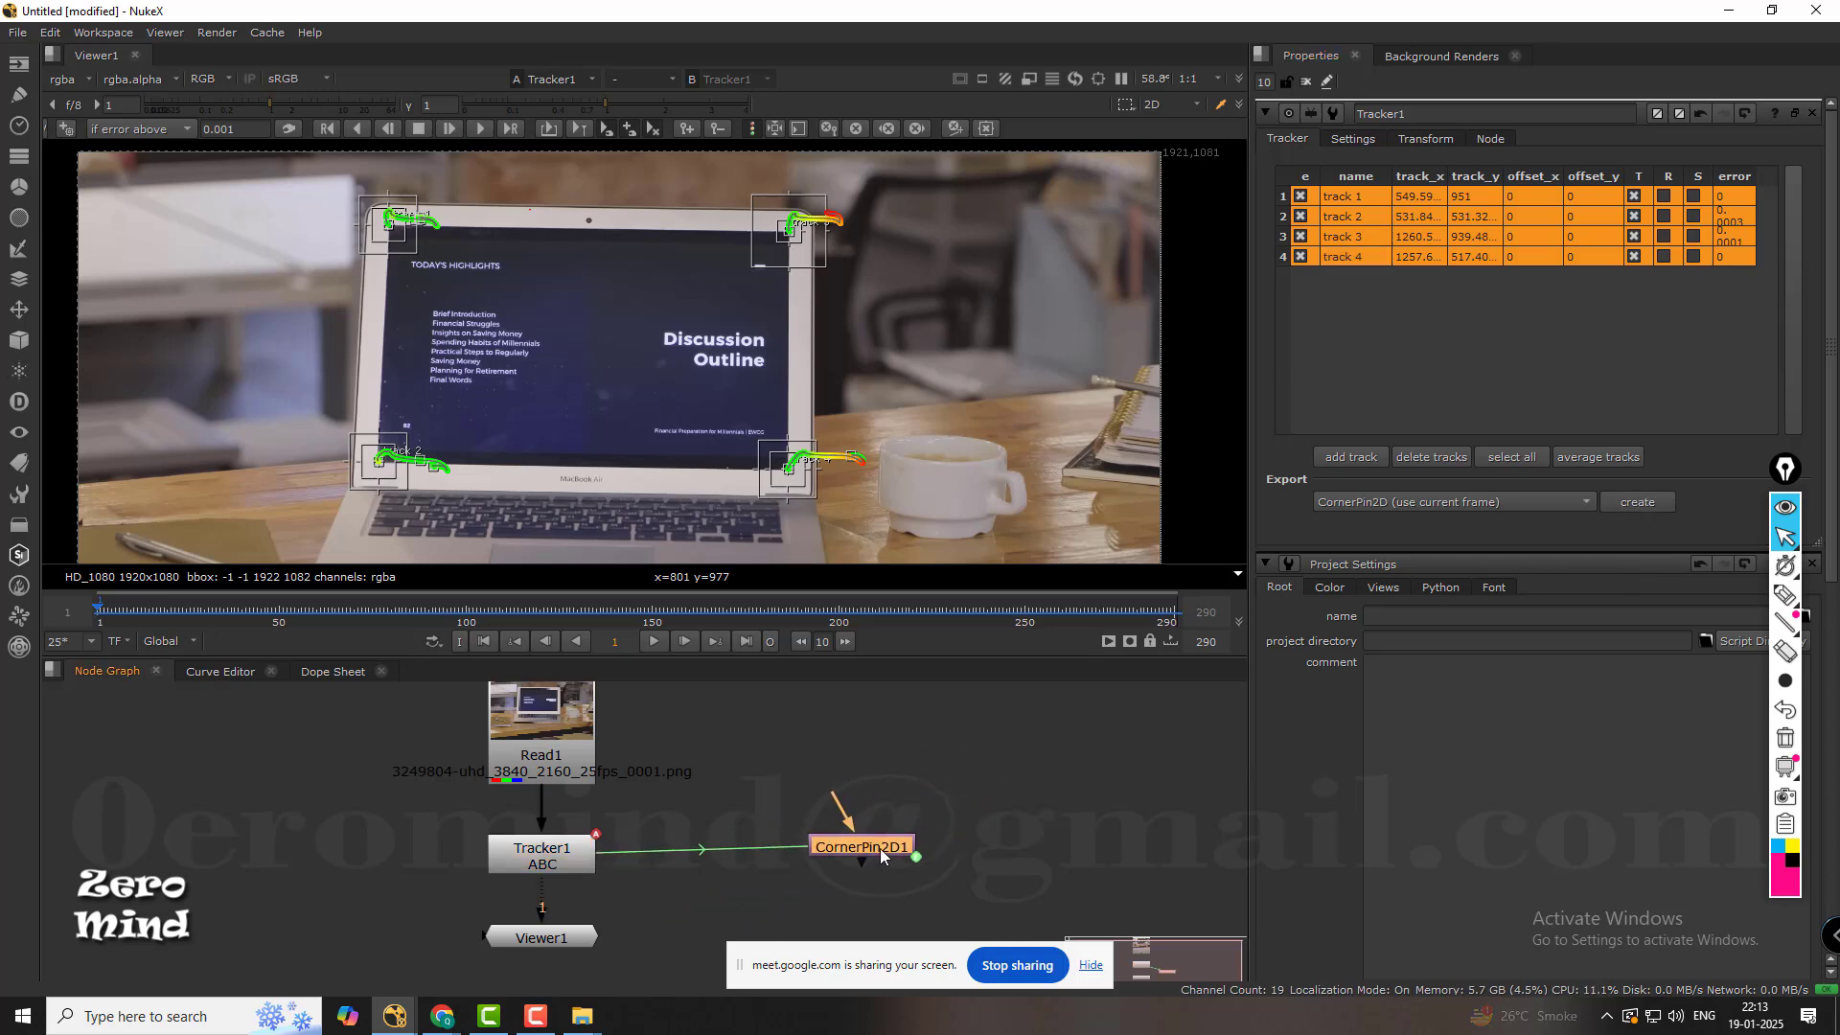
# Open the CornerPin2D1 properties and examine its from and to corner values.
pyautogui.doubleClick(882, 851)
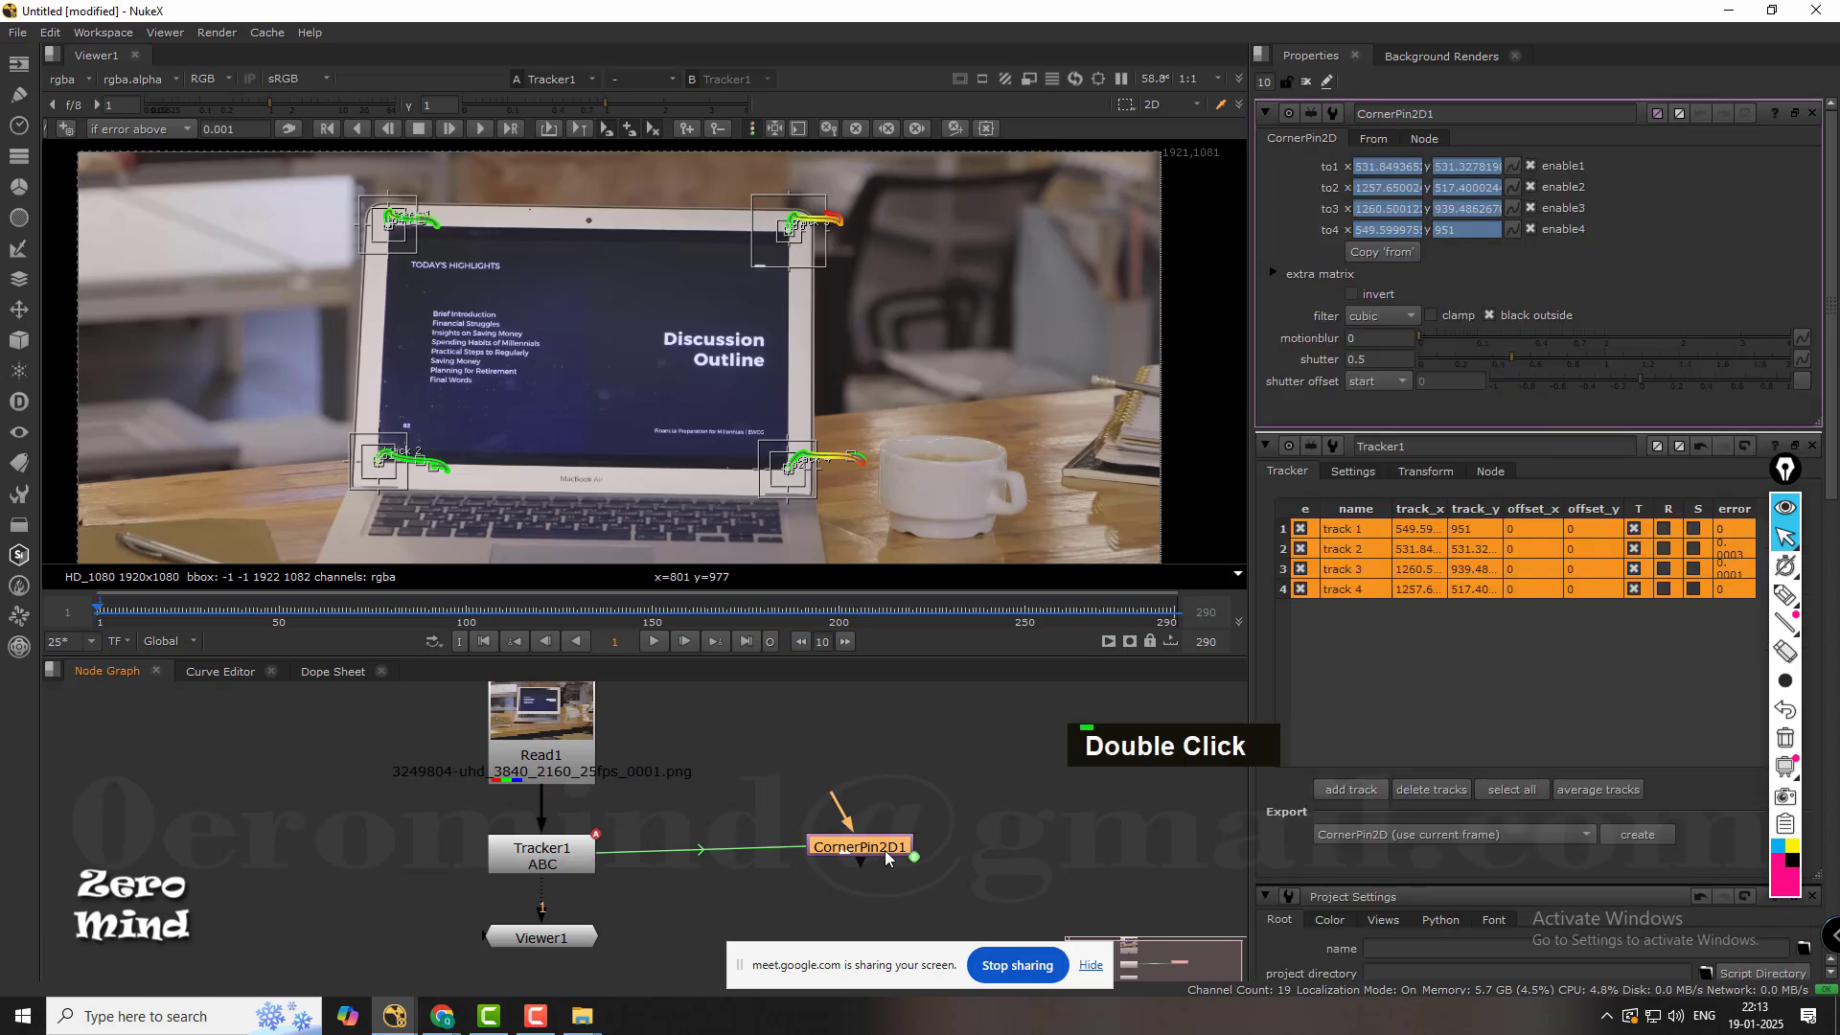
pyautogui.click(1045, 789)
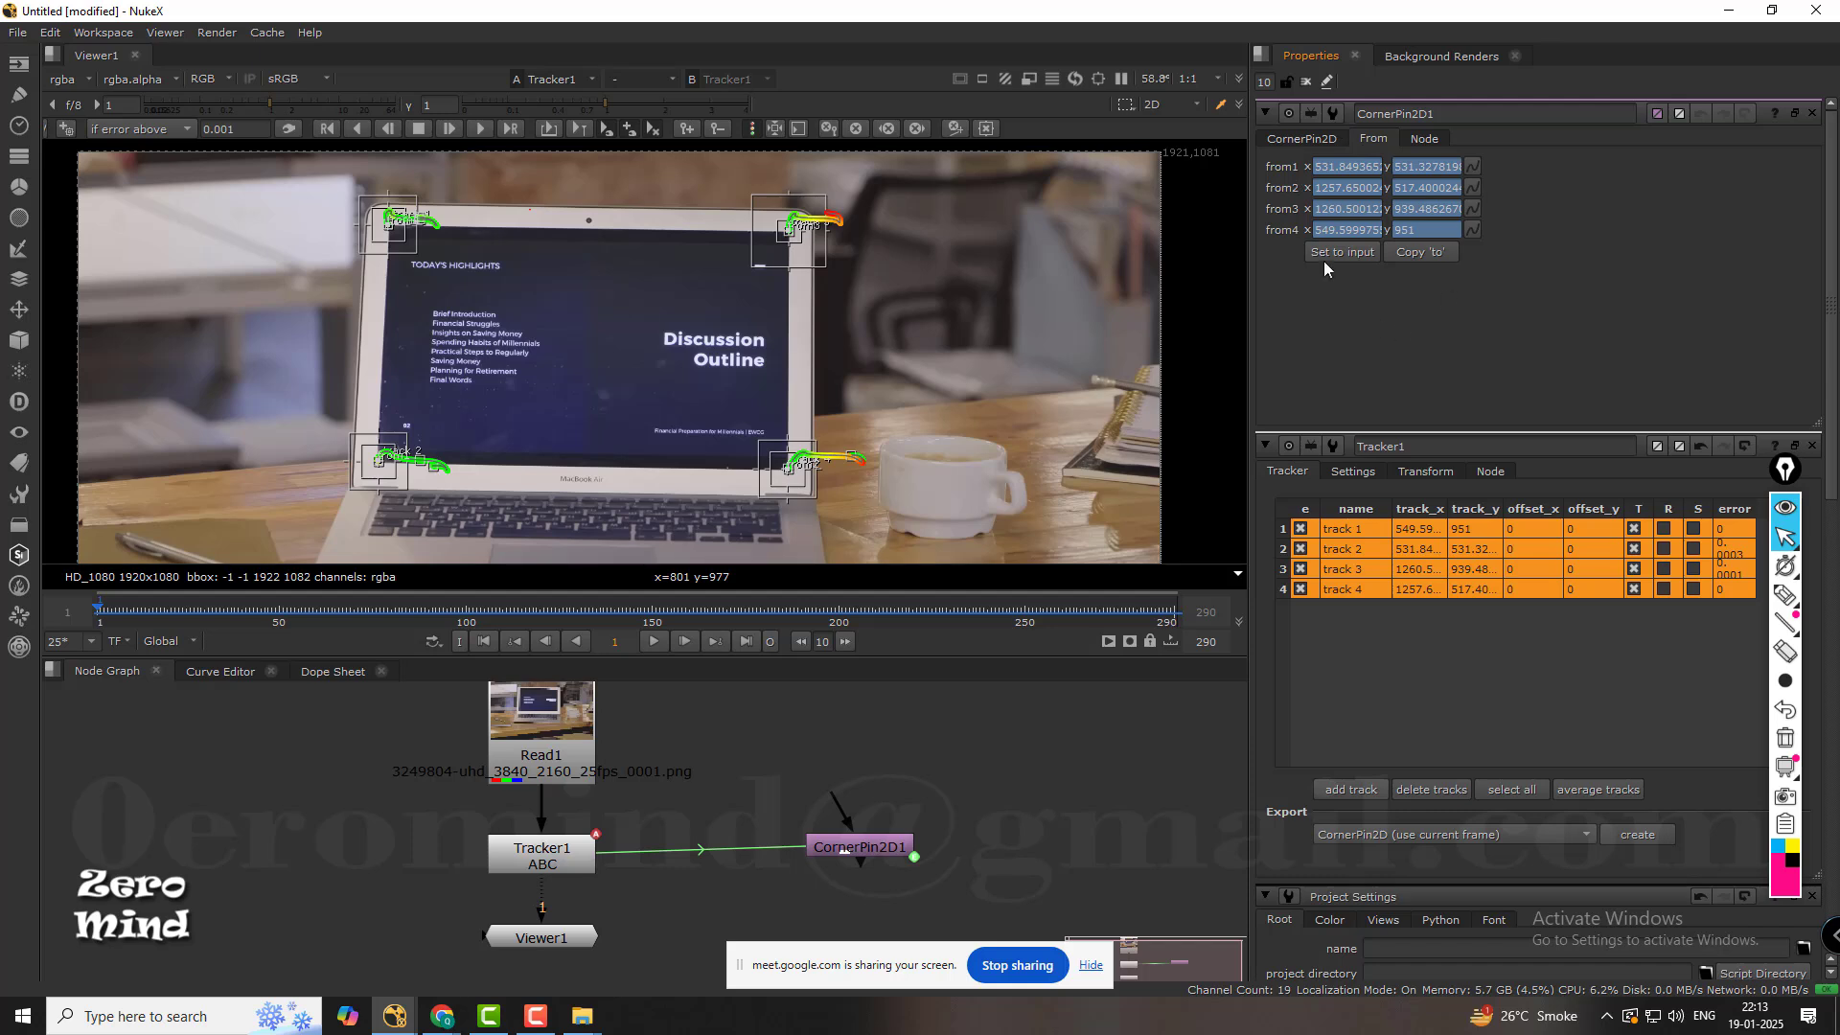
pyautogui.click(1326, 144)
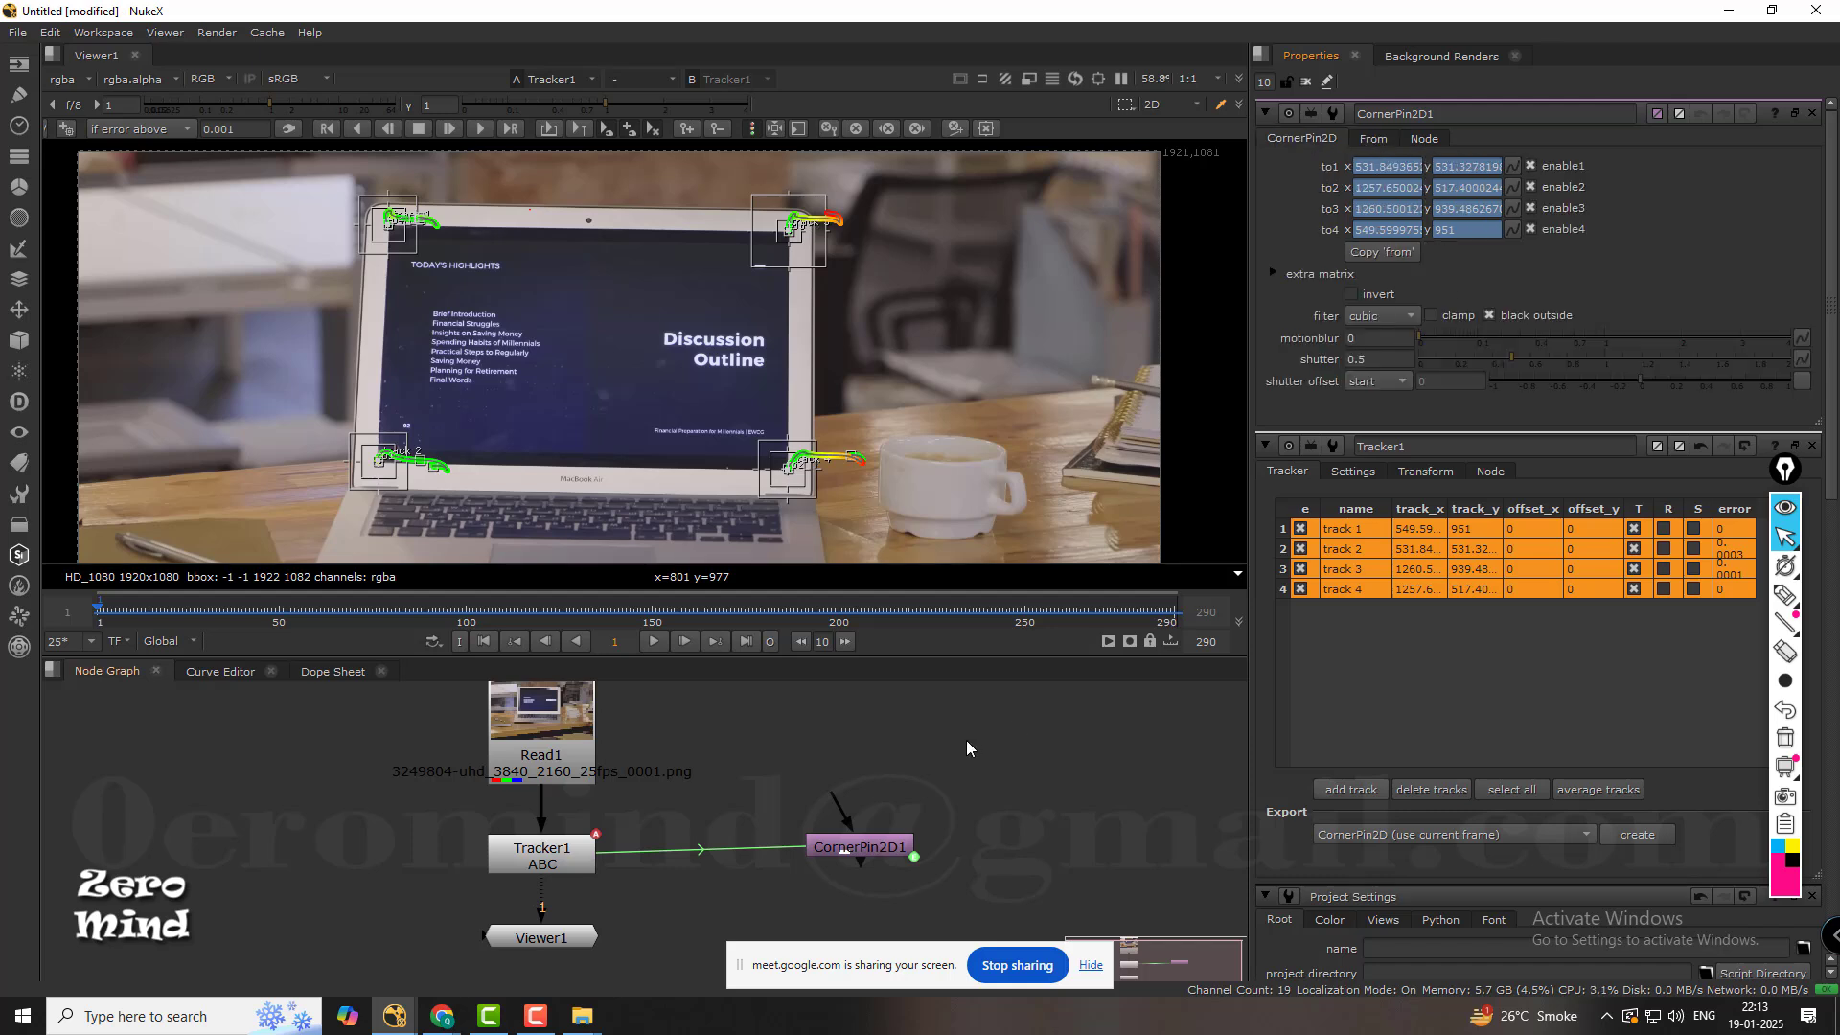
# Add a CheckerBoard node to the node graph.
pyautogui.moveTo(915, 789); pyautogui.dragTo(867, 794, button='middle')
pyautogui.scroll(-2, 901, 792)
pyautogui.moveTo(964, 395); pyautogui.dragTo(956, 398, button='middle')
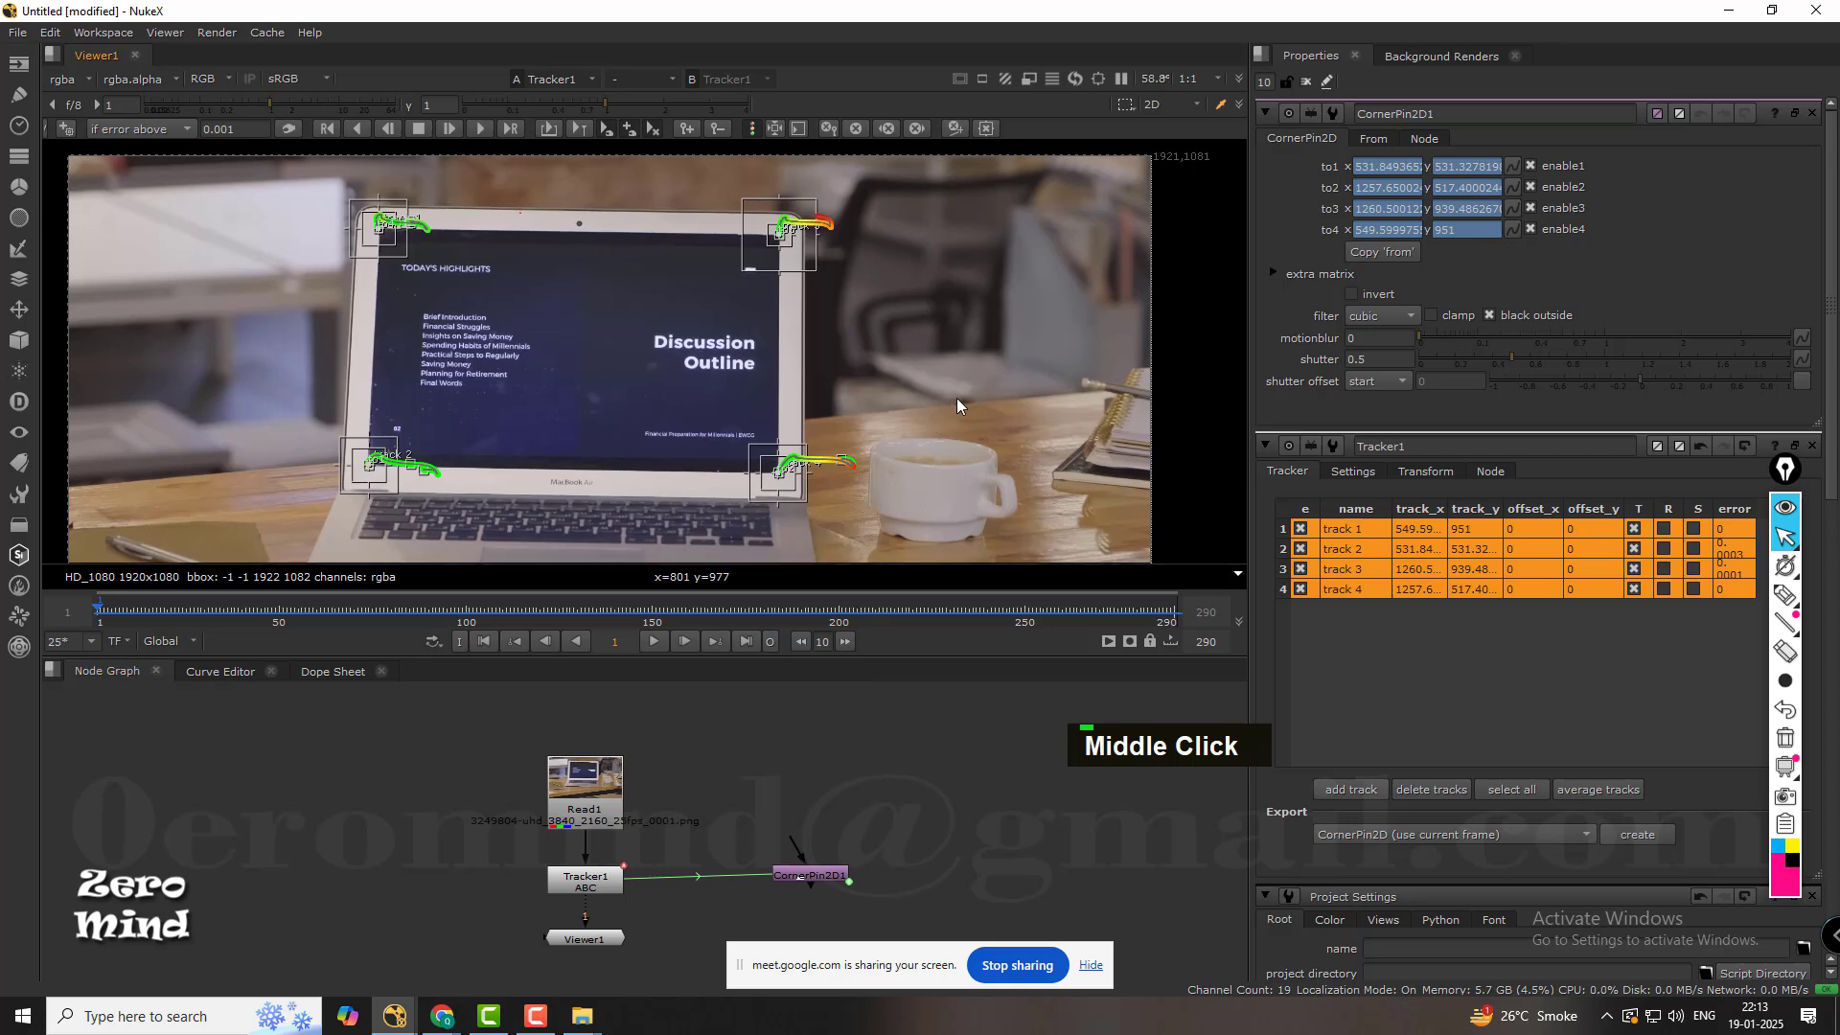
pyautogui.press('Tab')
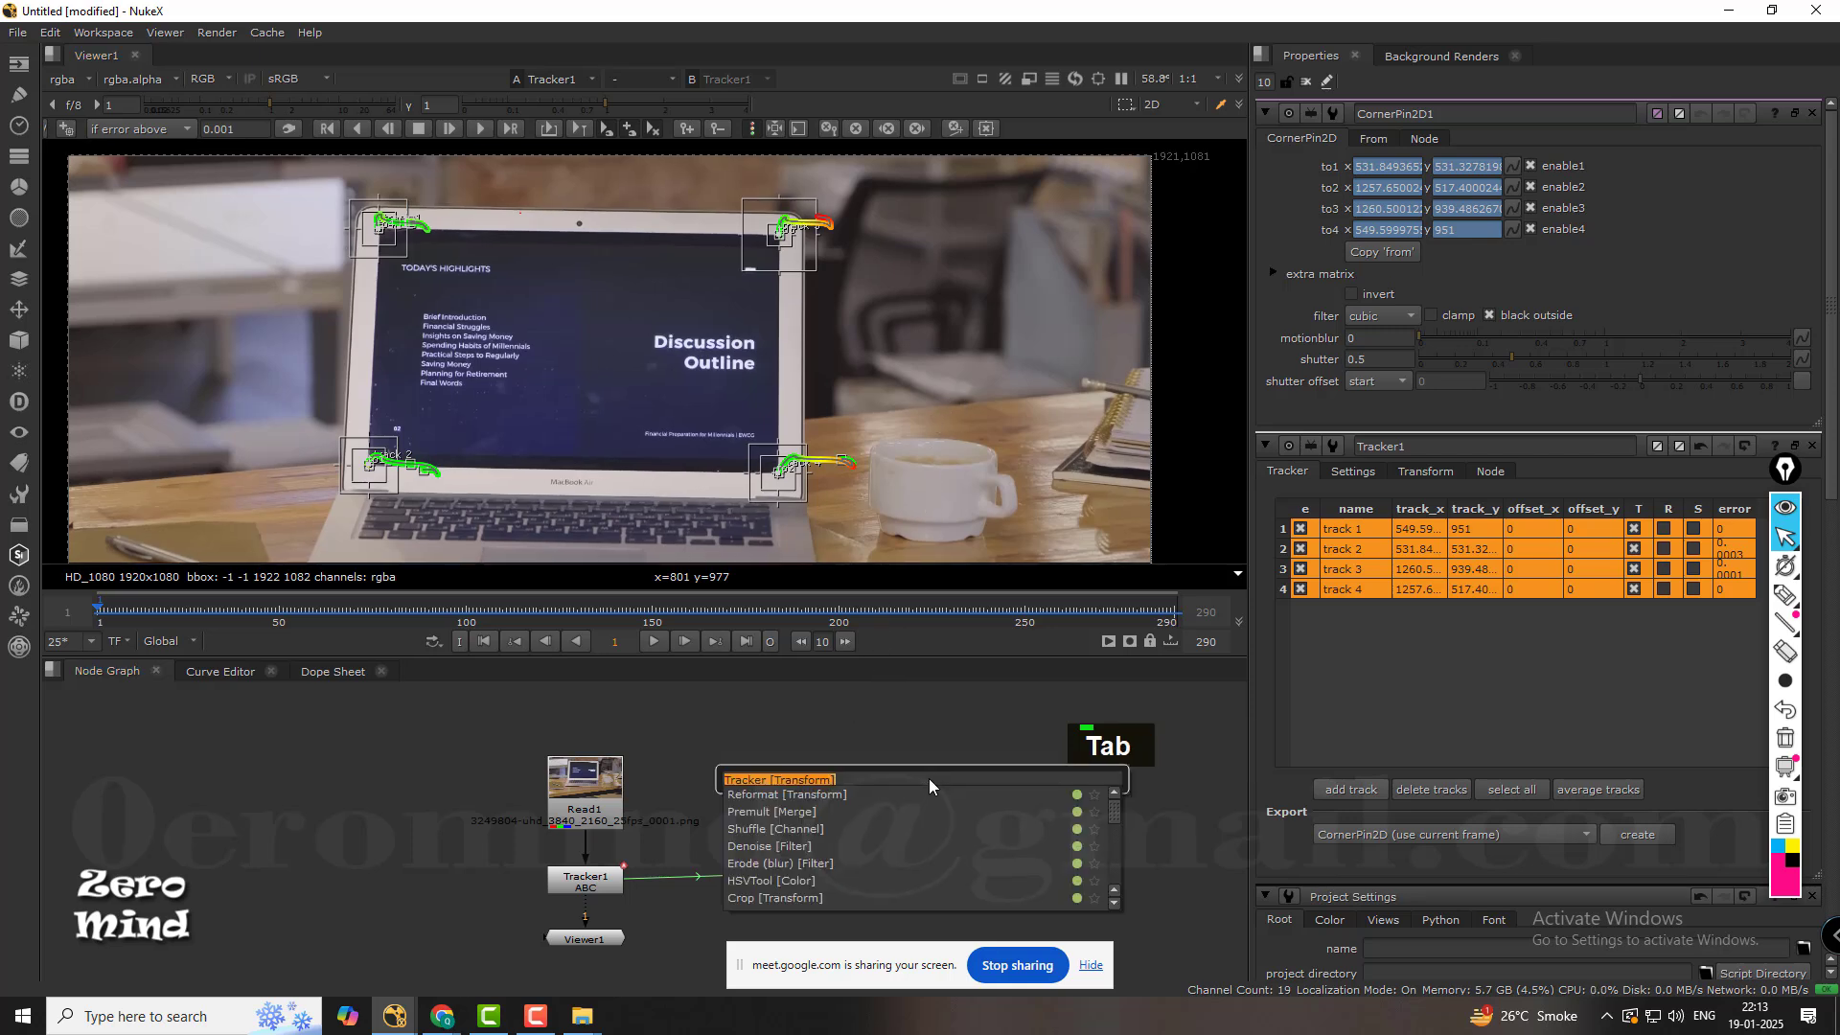
pyautogui.write('c')
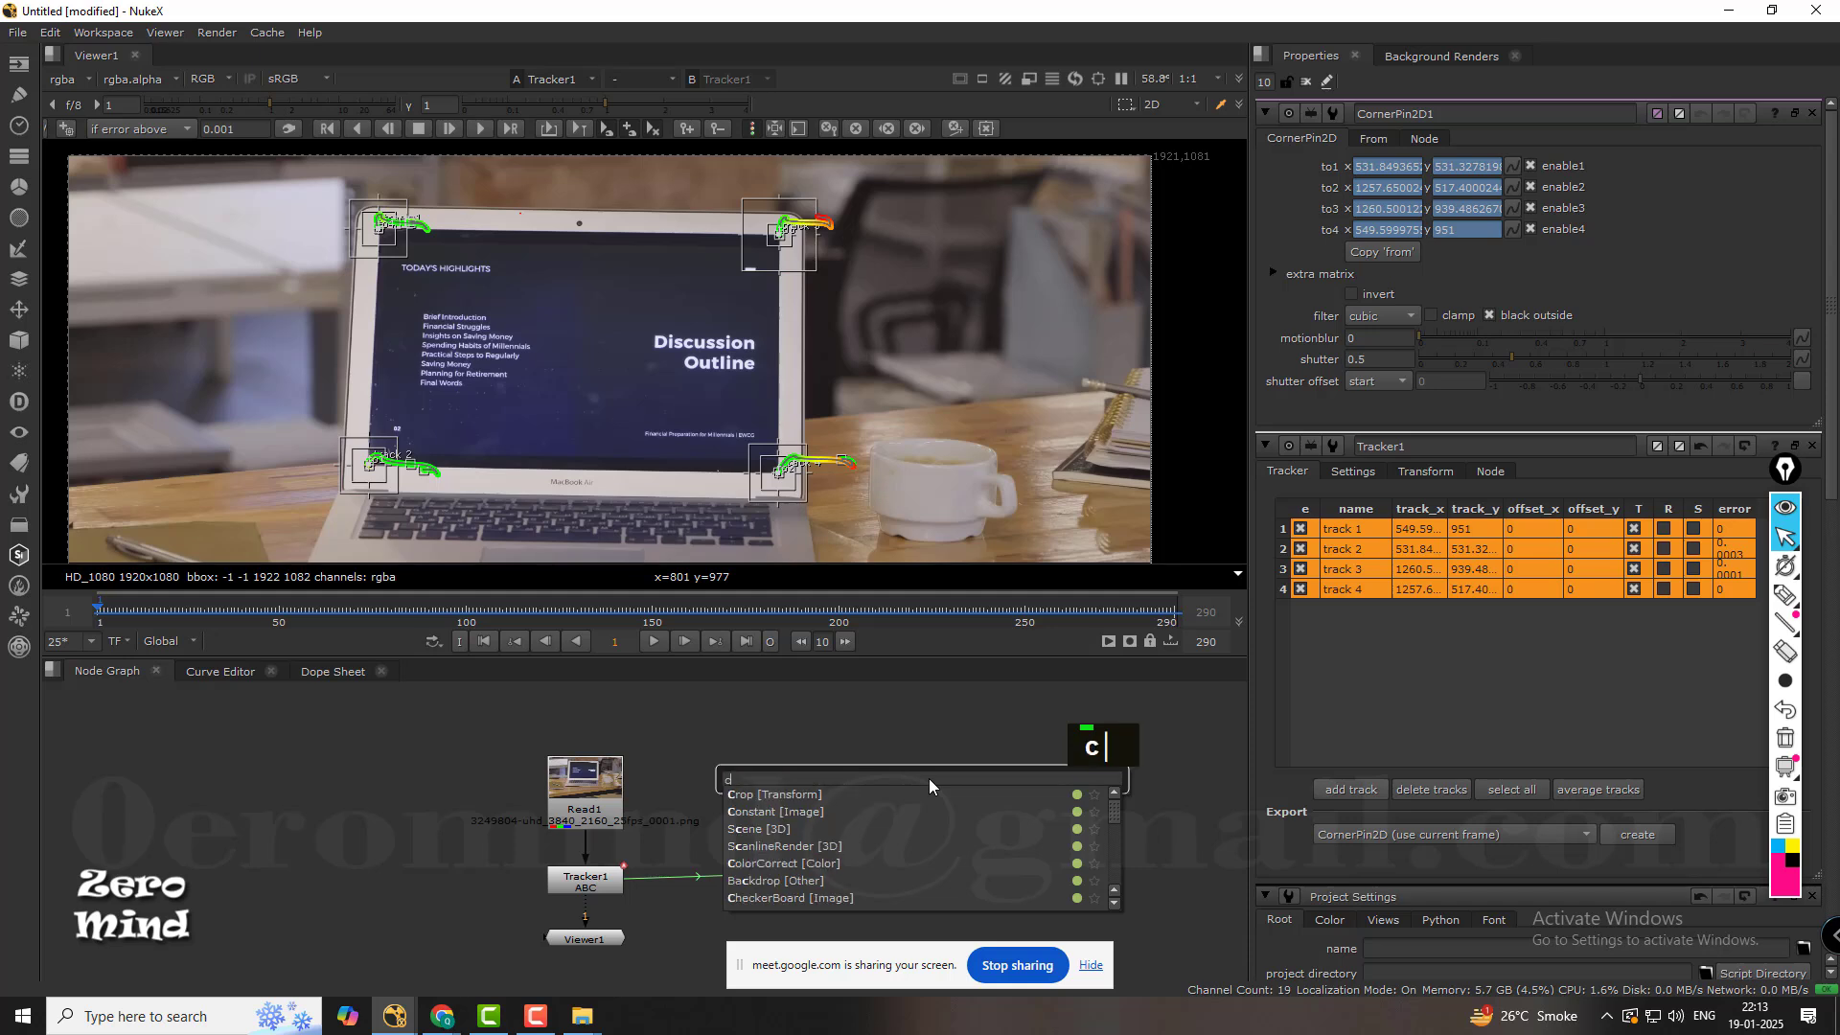
pyautogui.write('haker')
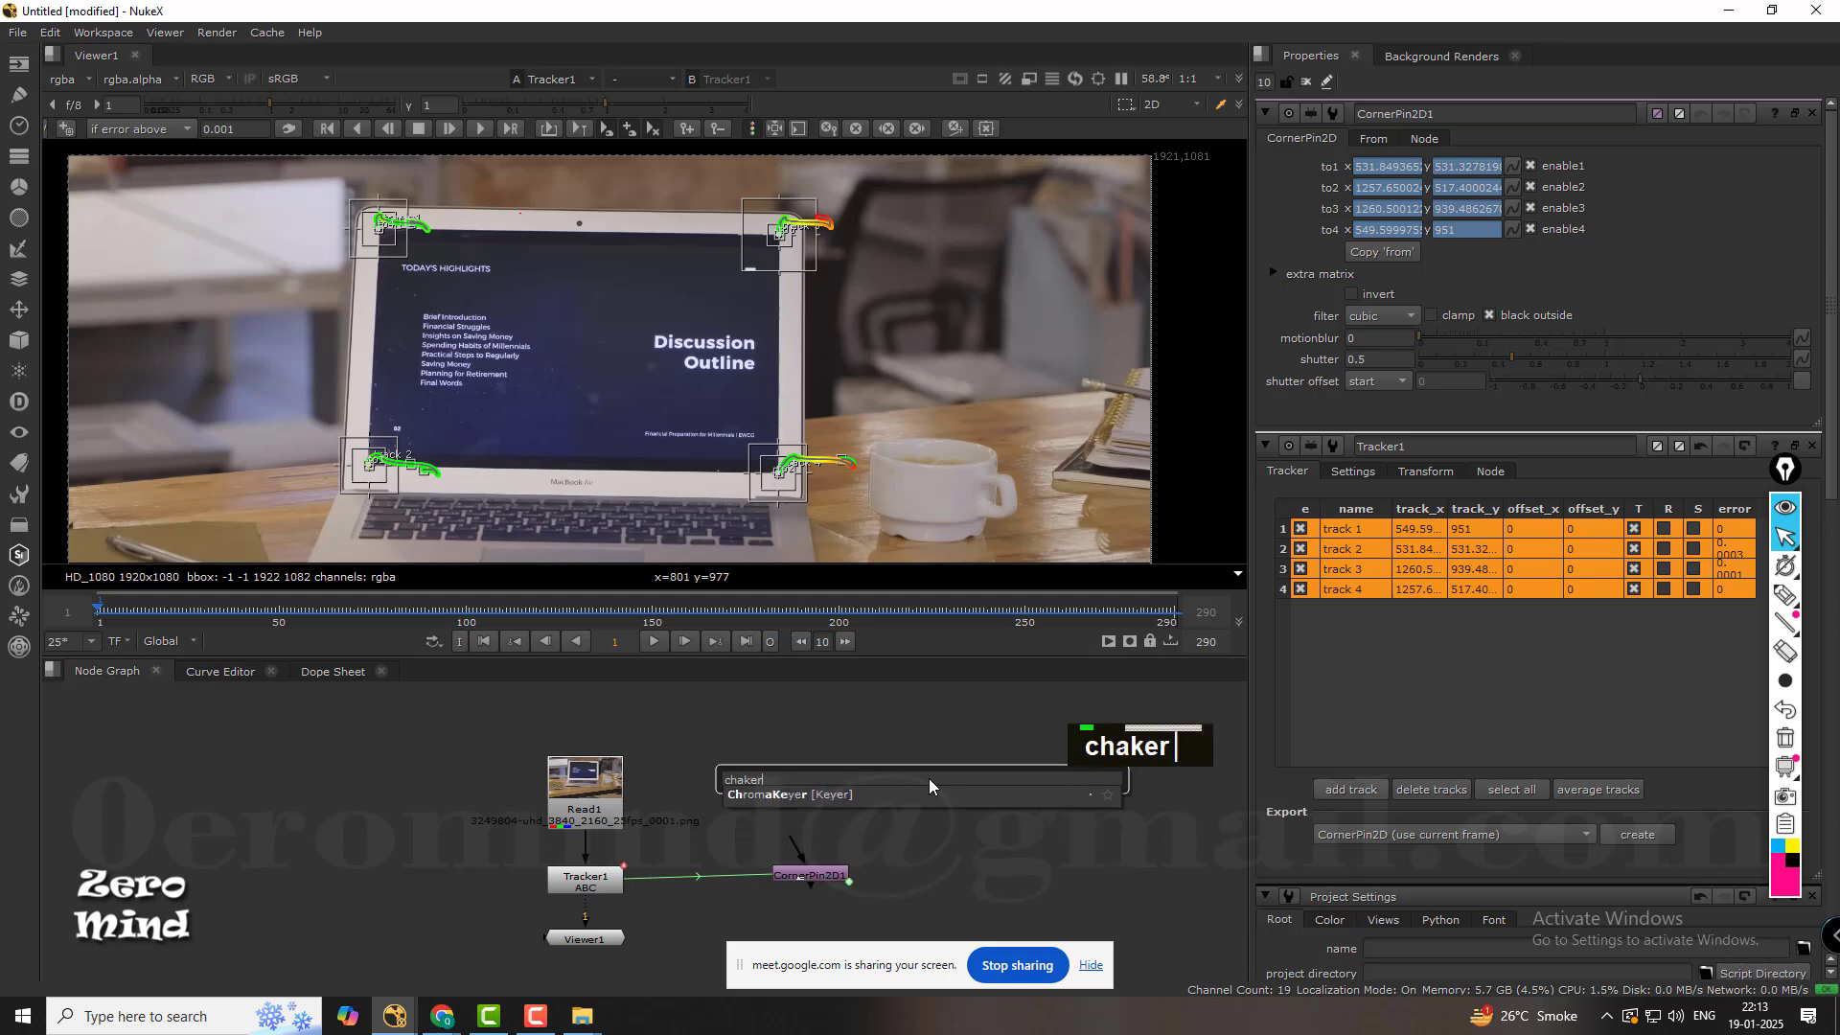
pyautogui.press('BackSpace')
pyautogui.press('BackSpace')
pyautogui.press('BackSpace')
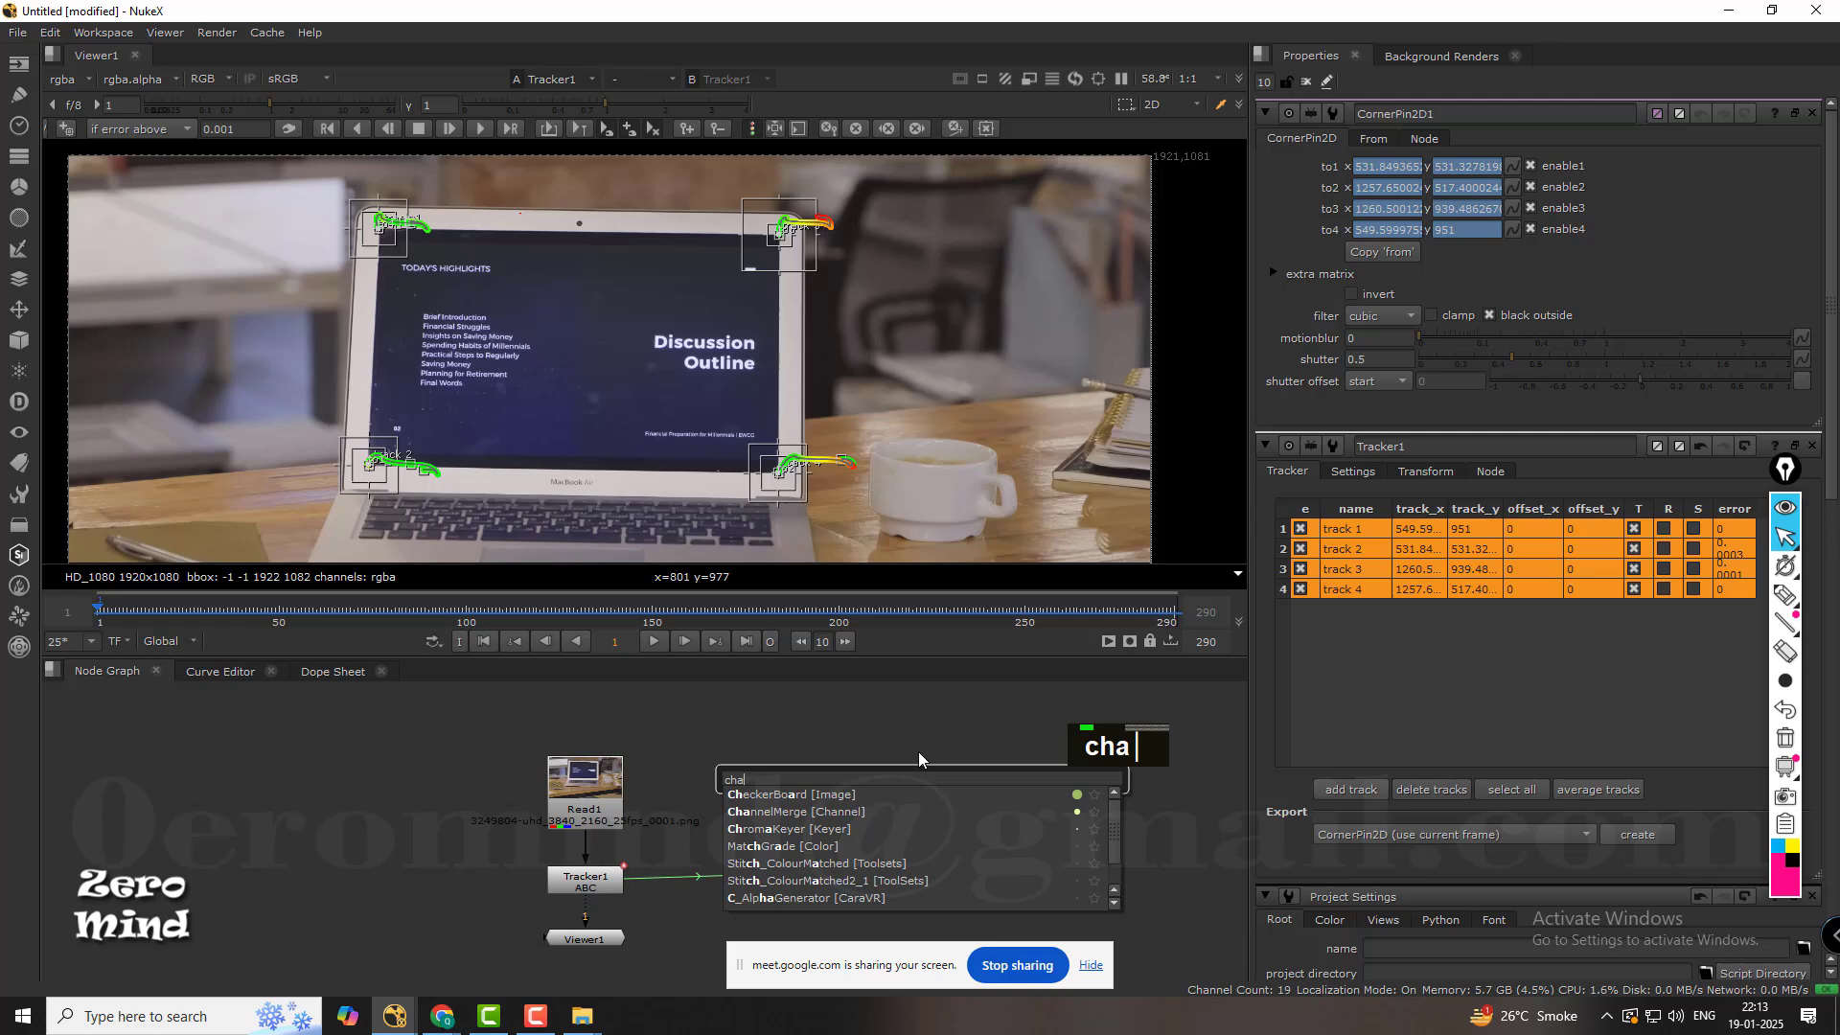
pyautogui.click(832, 793)
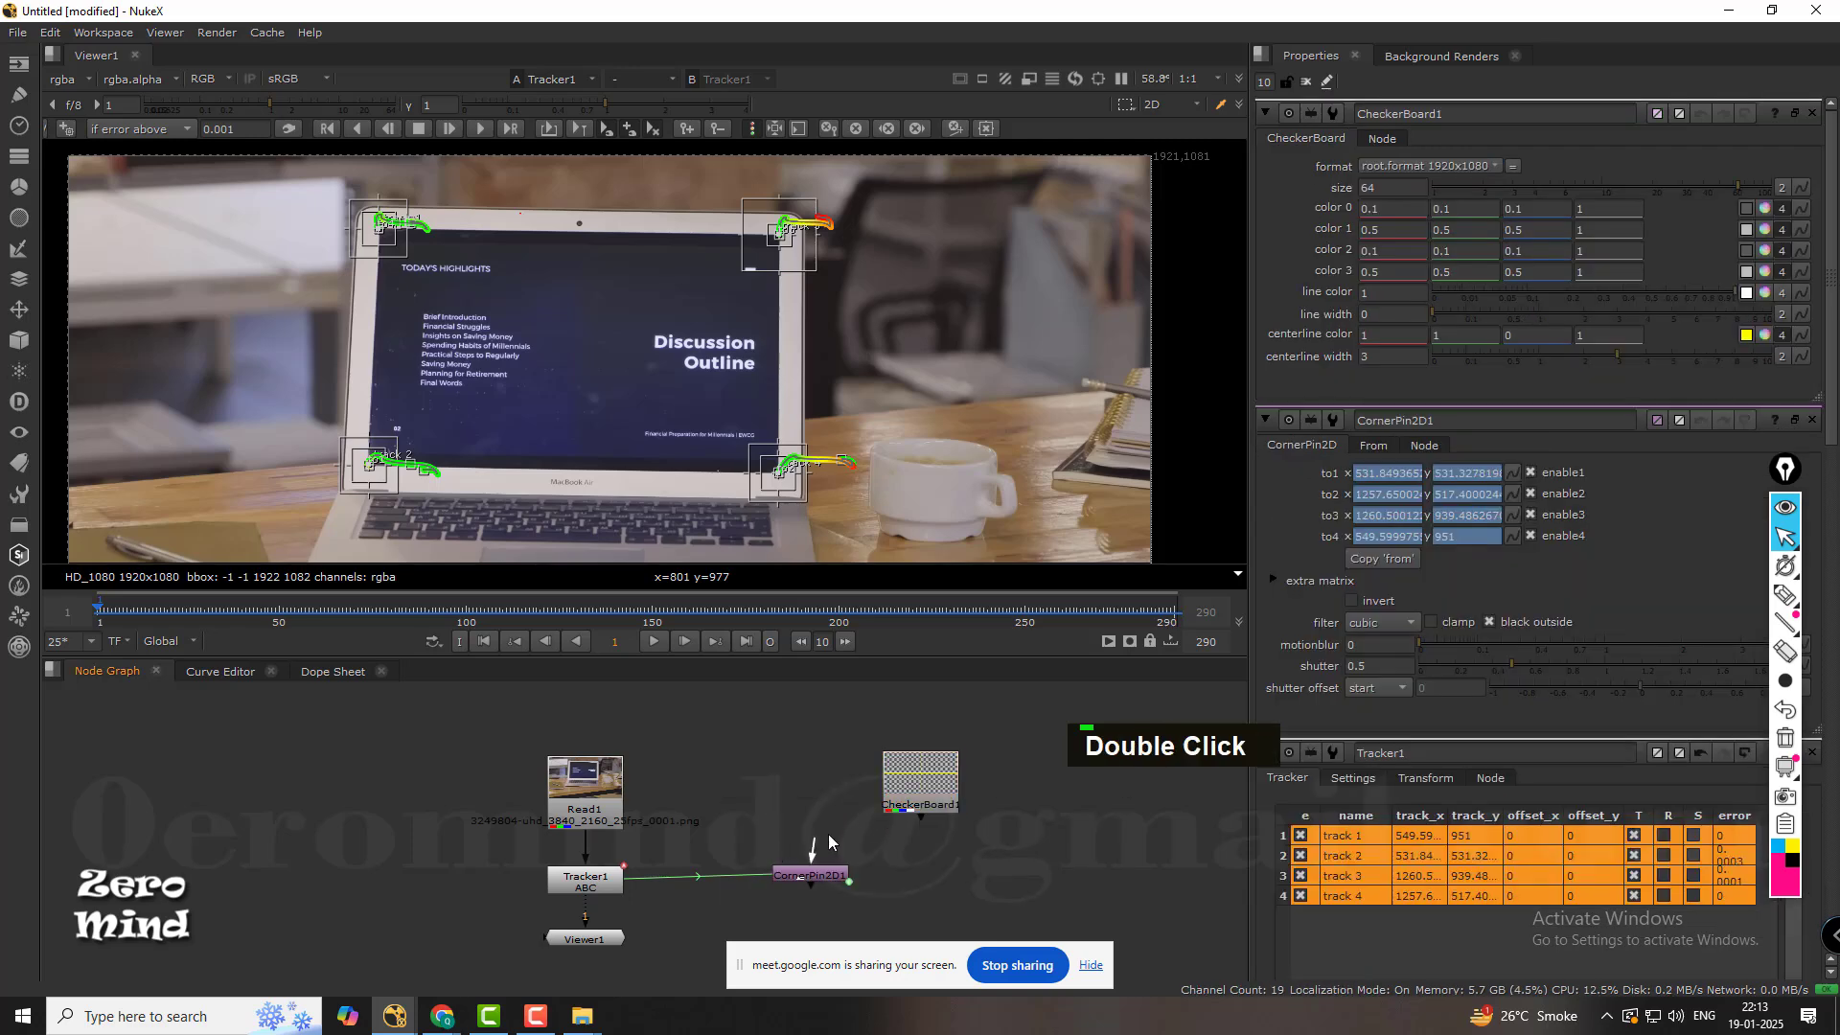
# Connect the CheckerBoard node to the CornerPin2D1 input and display the corner pin's output in the viewer.
pyautogui.moveTo(805, 845); pyautogui.dragTo(809, 797)
pyautogui.click(838, 876)
pyautogui.press('1')
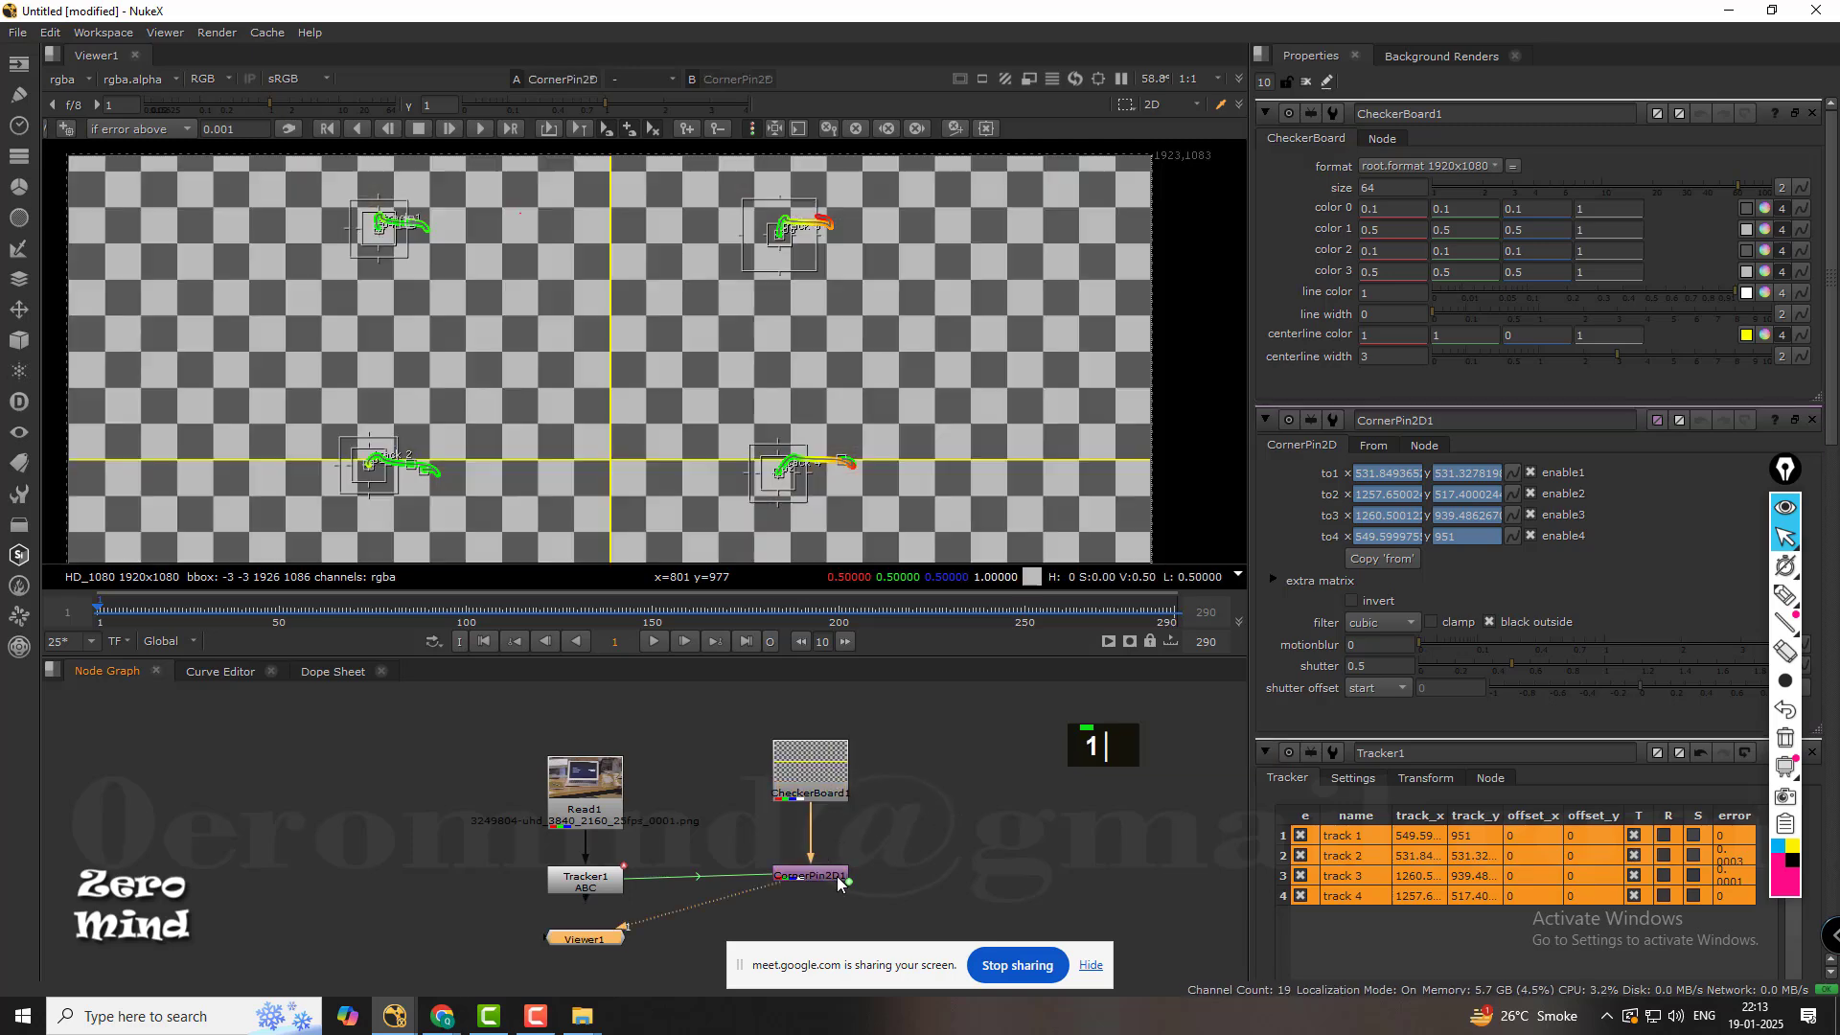
pyautogui.scroll(-3, 828, 464)
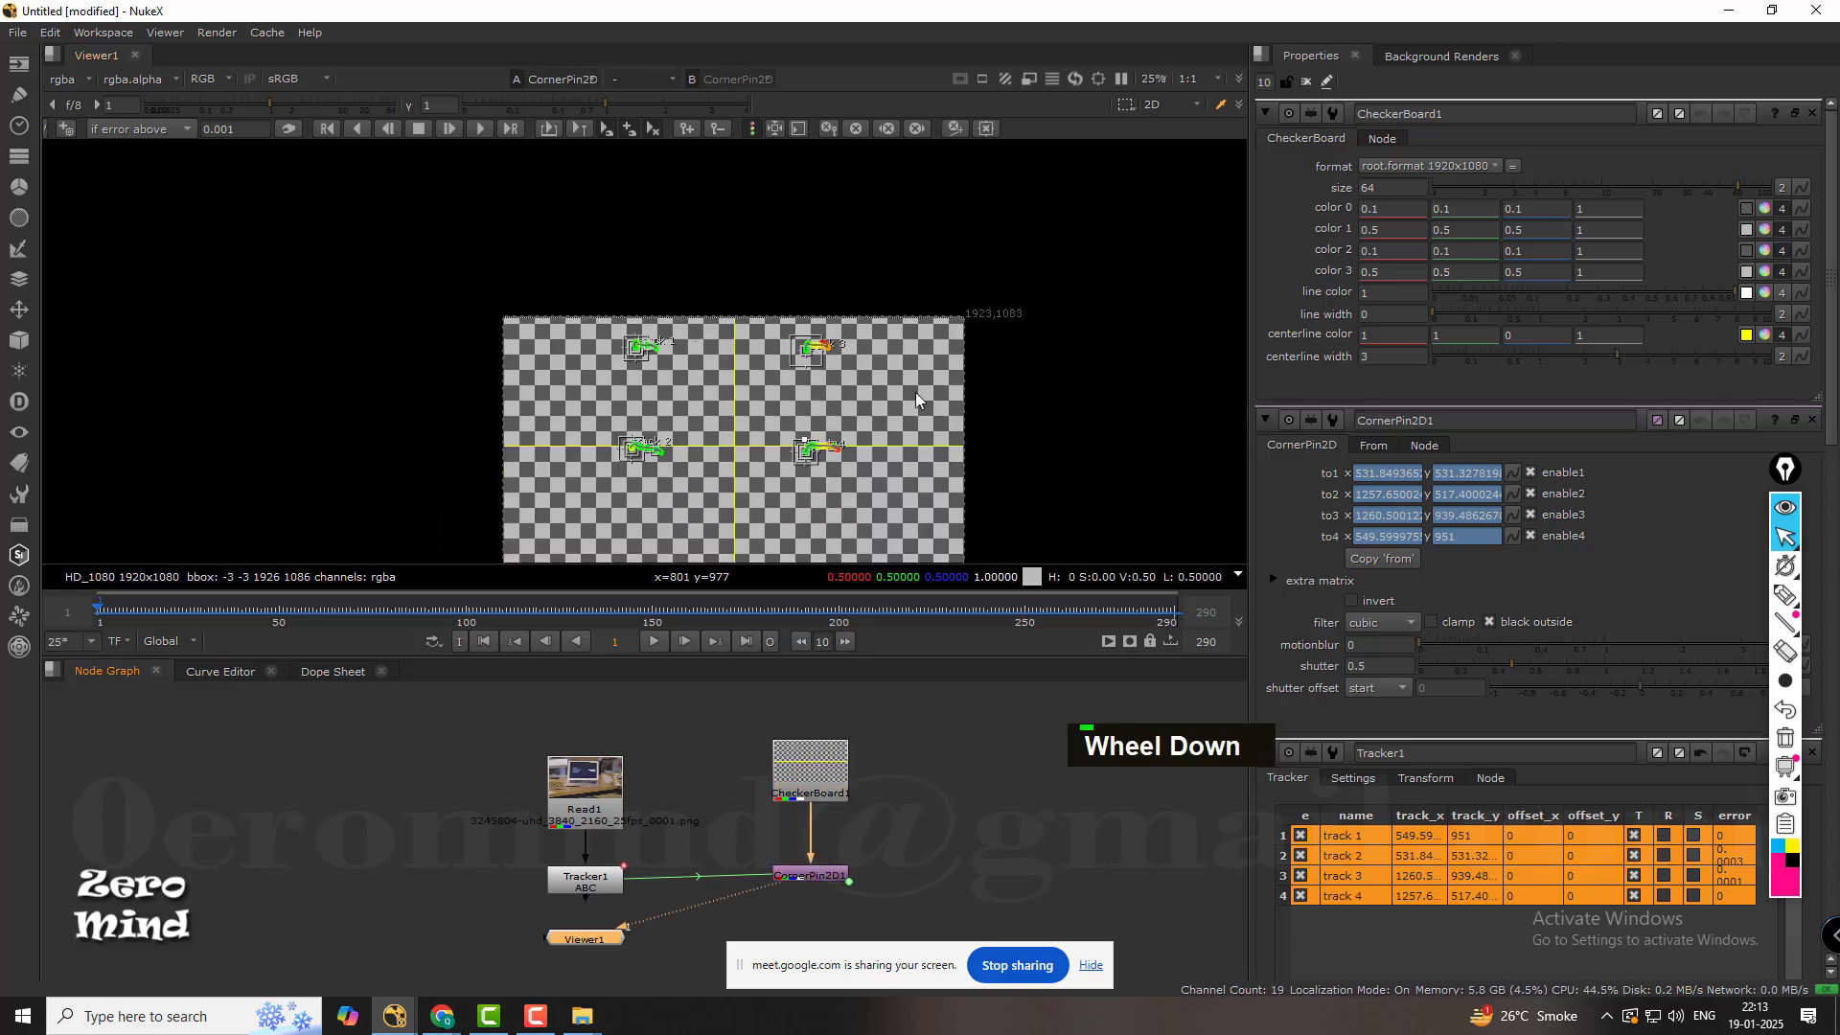
pyautogui.moveTo(916, 393); pyautogui.dragTo(876, 319, button='middle')
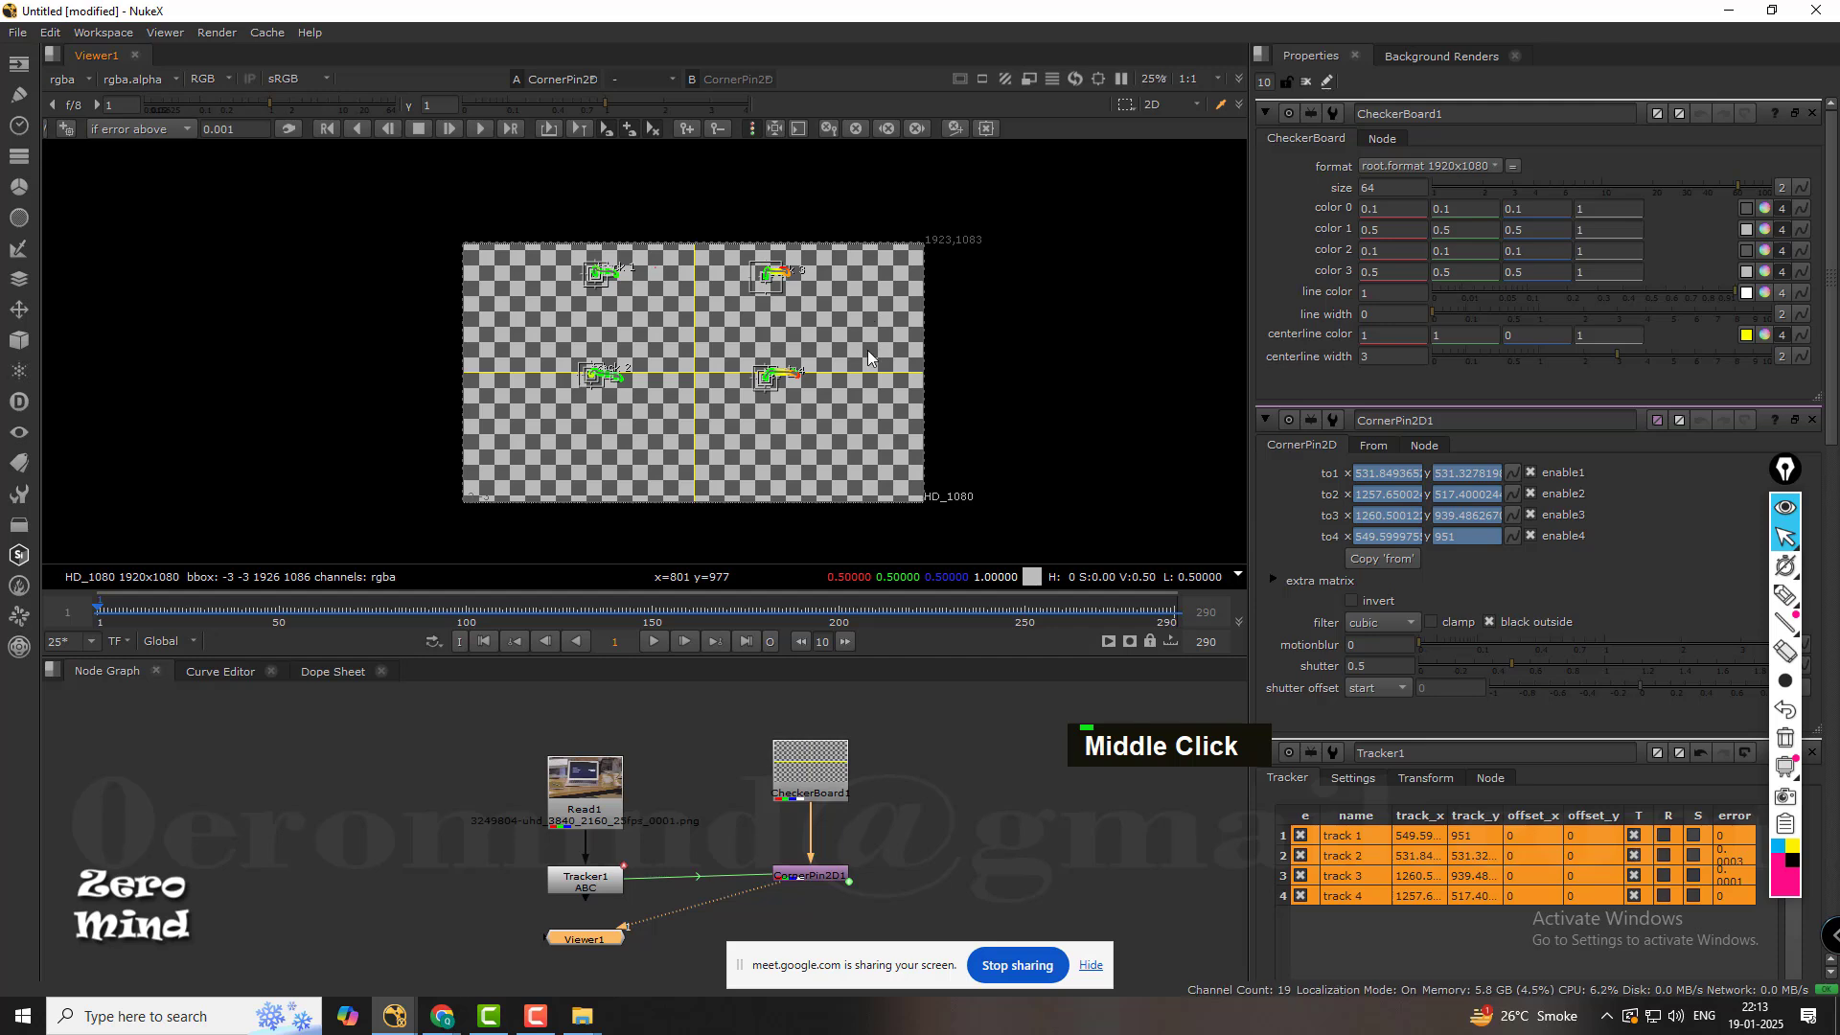
# Reopen the CornerPin2D1 properties and compare its from values with its to values.
pyautogui.doubleClick(832, 884)
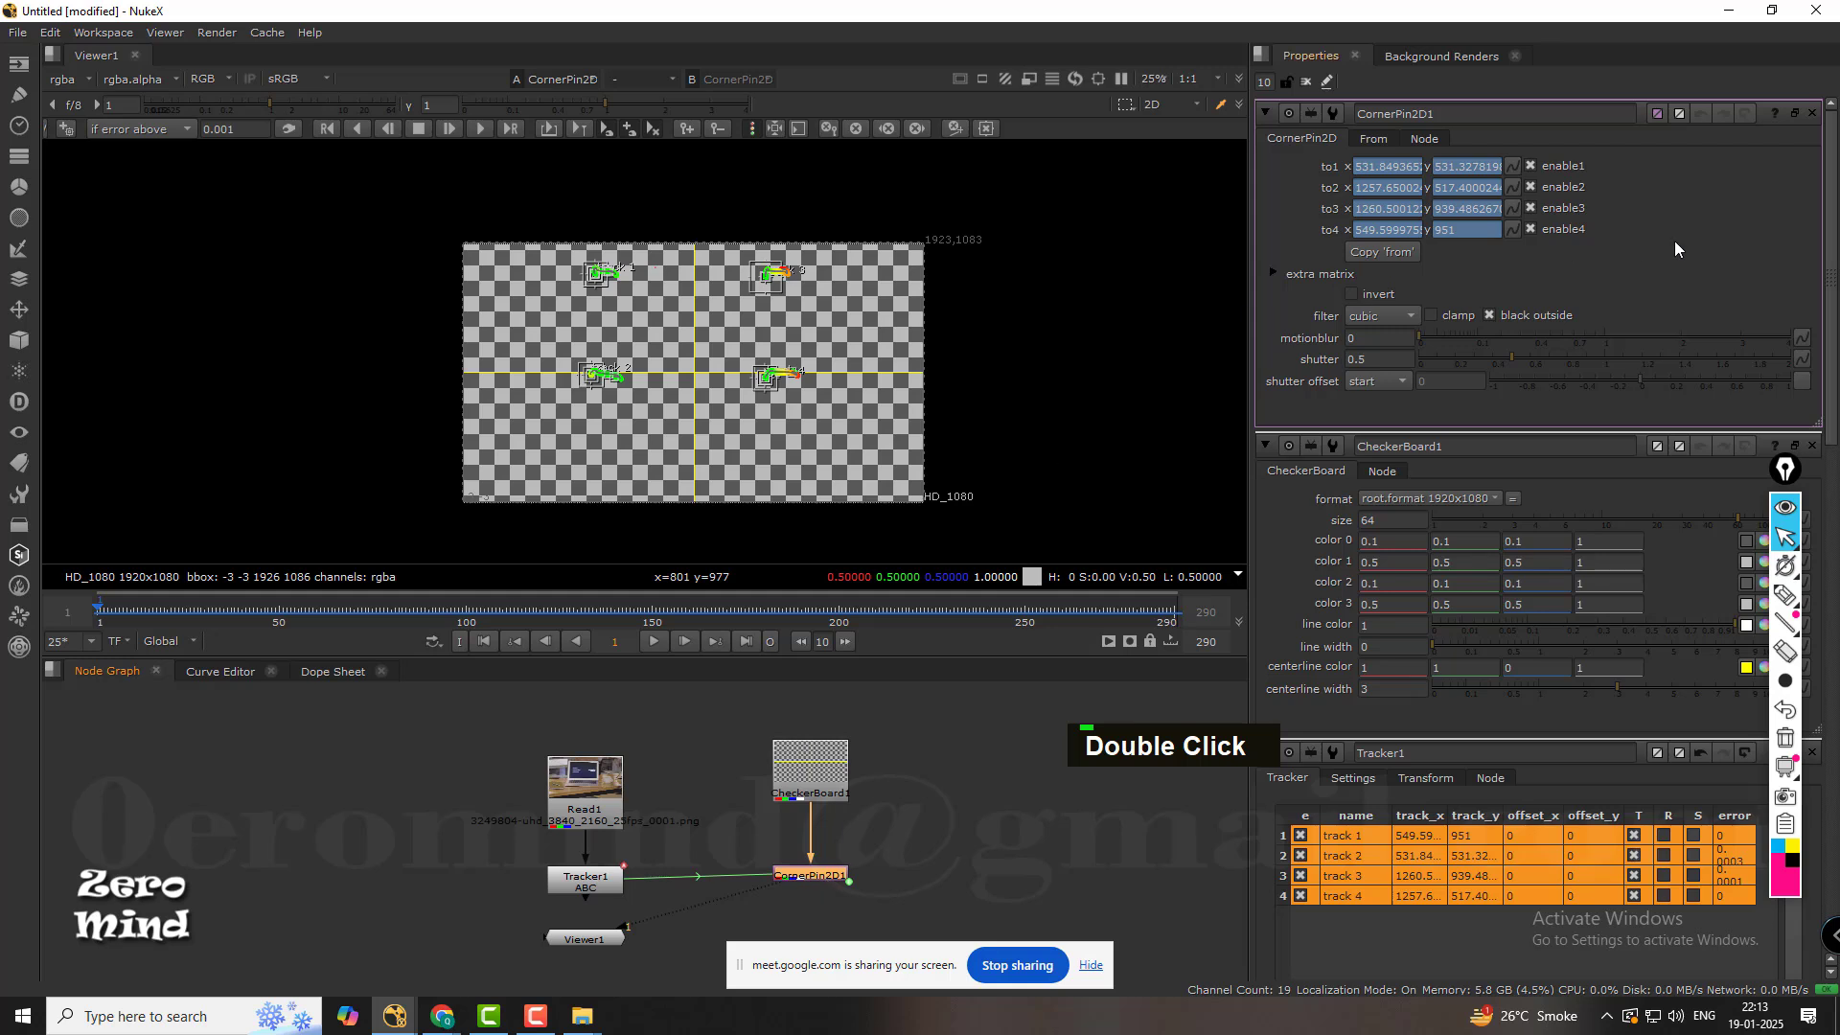
pyautogui.click(1380, 140)
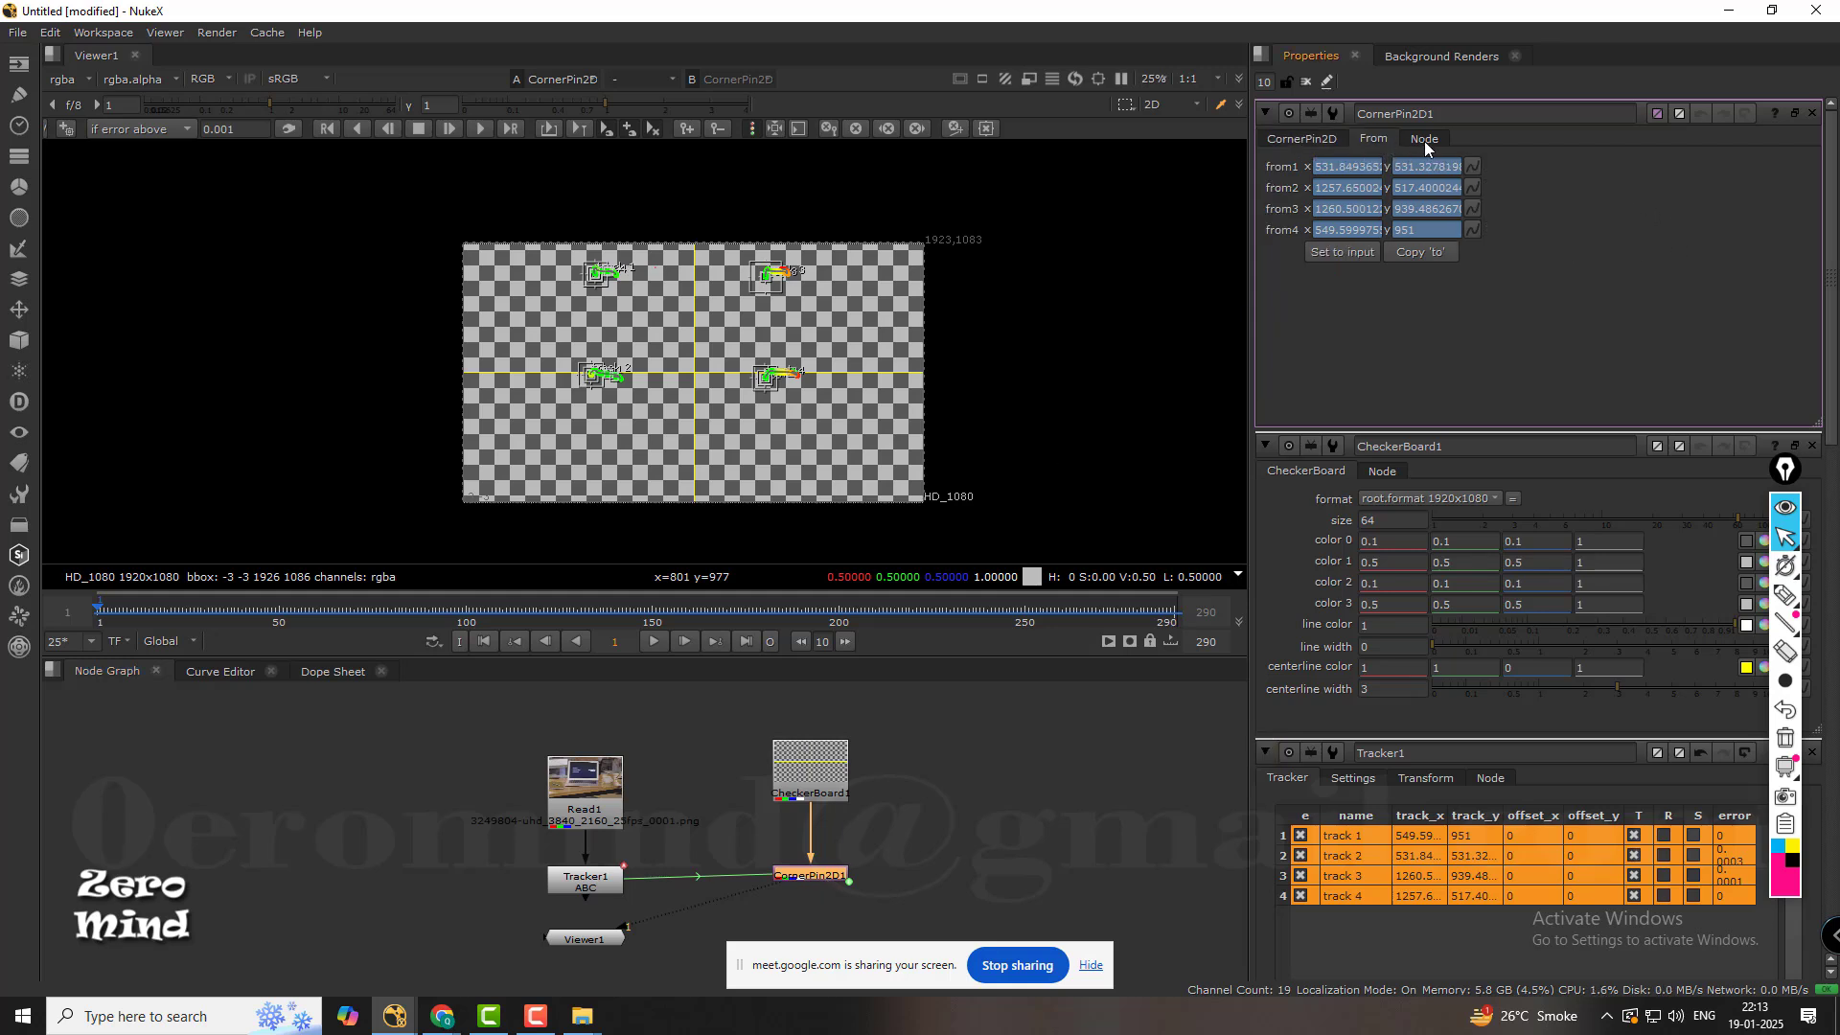
pyautogui.click(1324, 141)
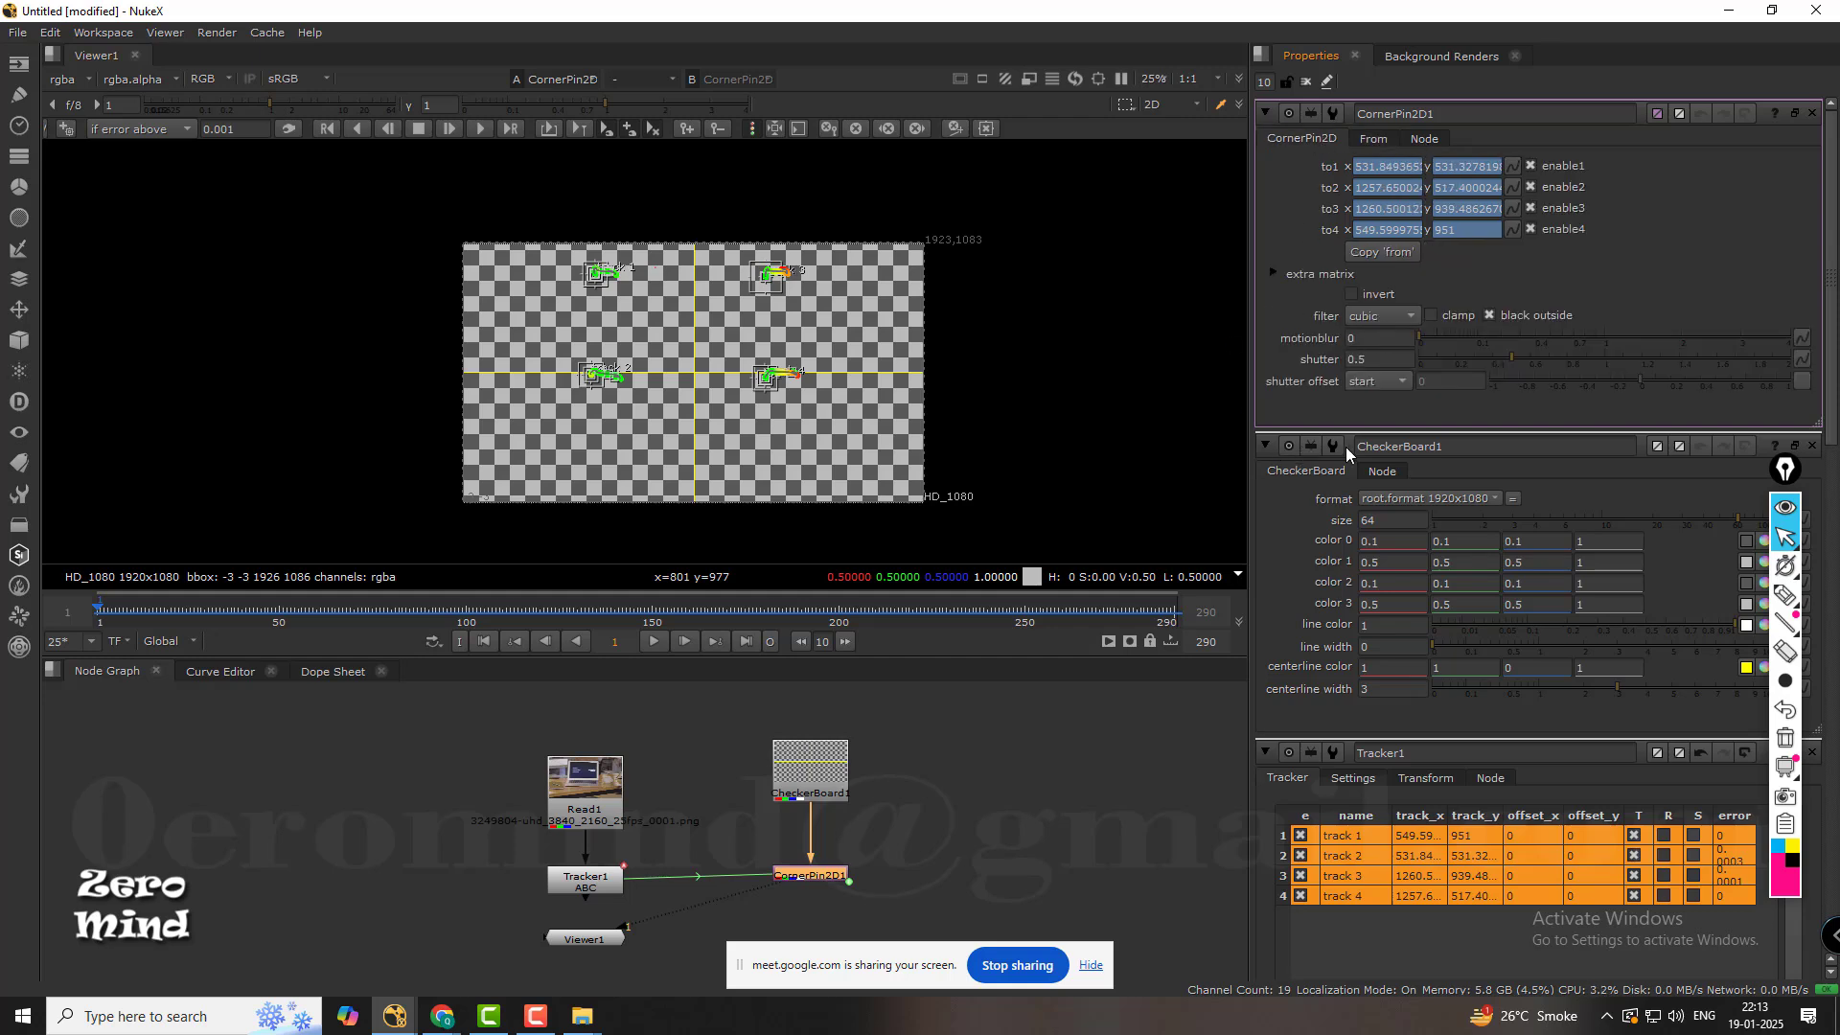
# Open the properties of CornerPin2D1, CheckerBoard1 and Tracker1 to see how their panels stack.
pyautogui.moveTo(623, 898); pyautogui.dragTo(675, 818, button='middle')
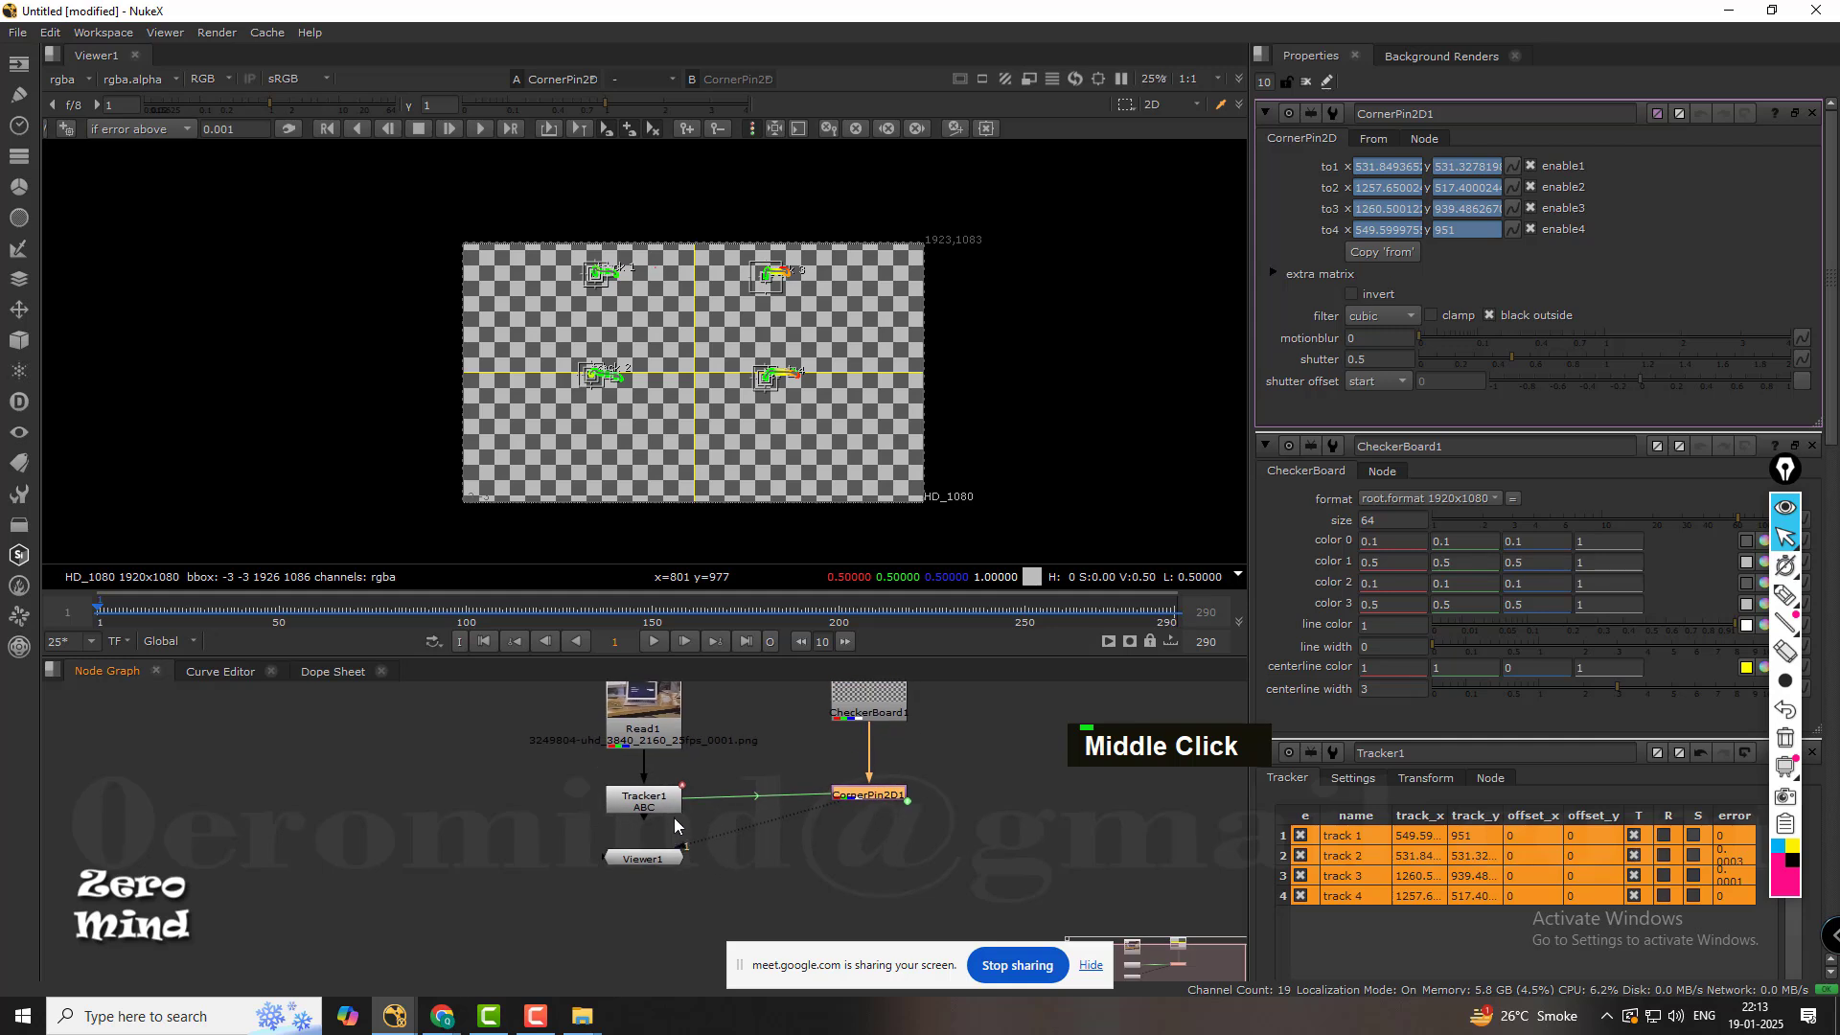
pyautogui.click(663, 812)
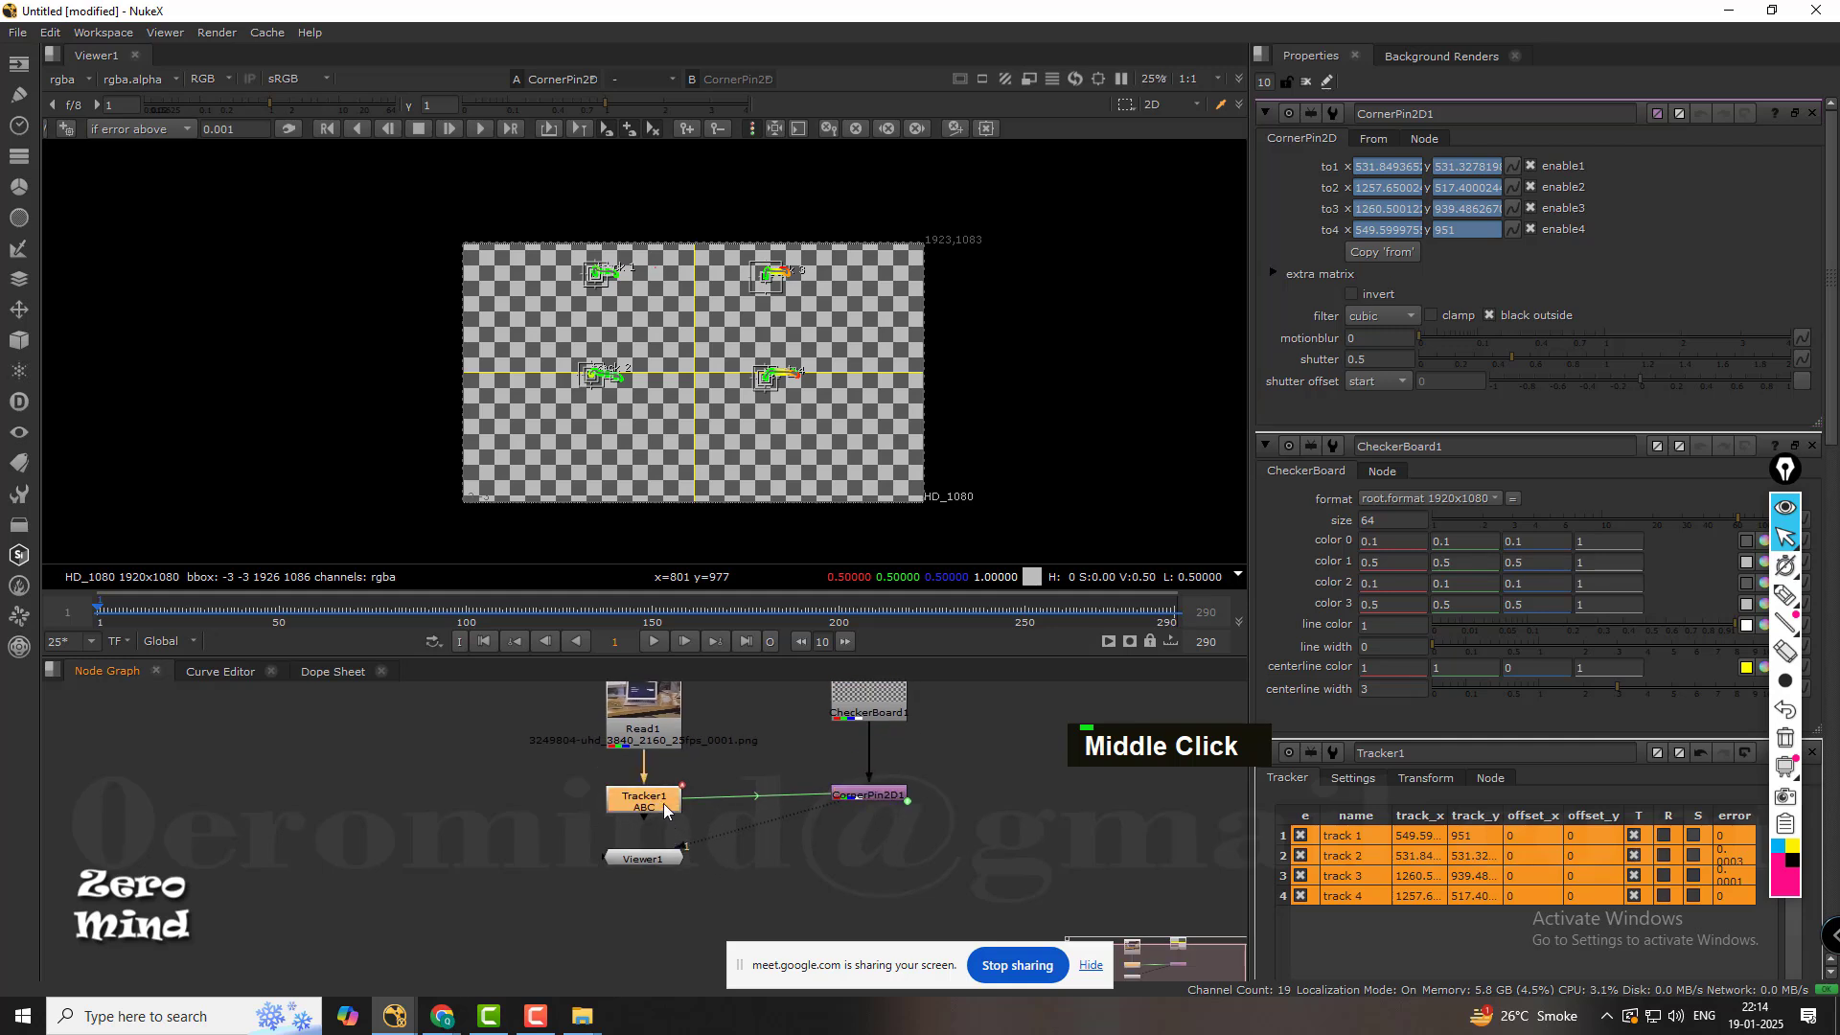
pyautogui.click(1015, 820)
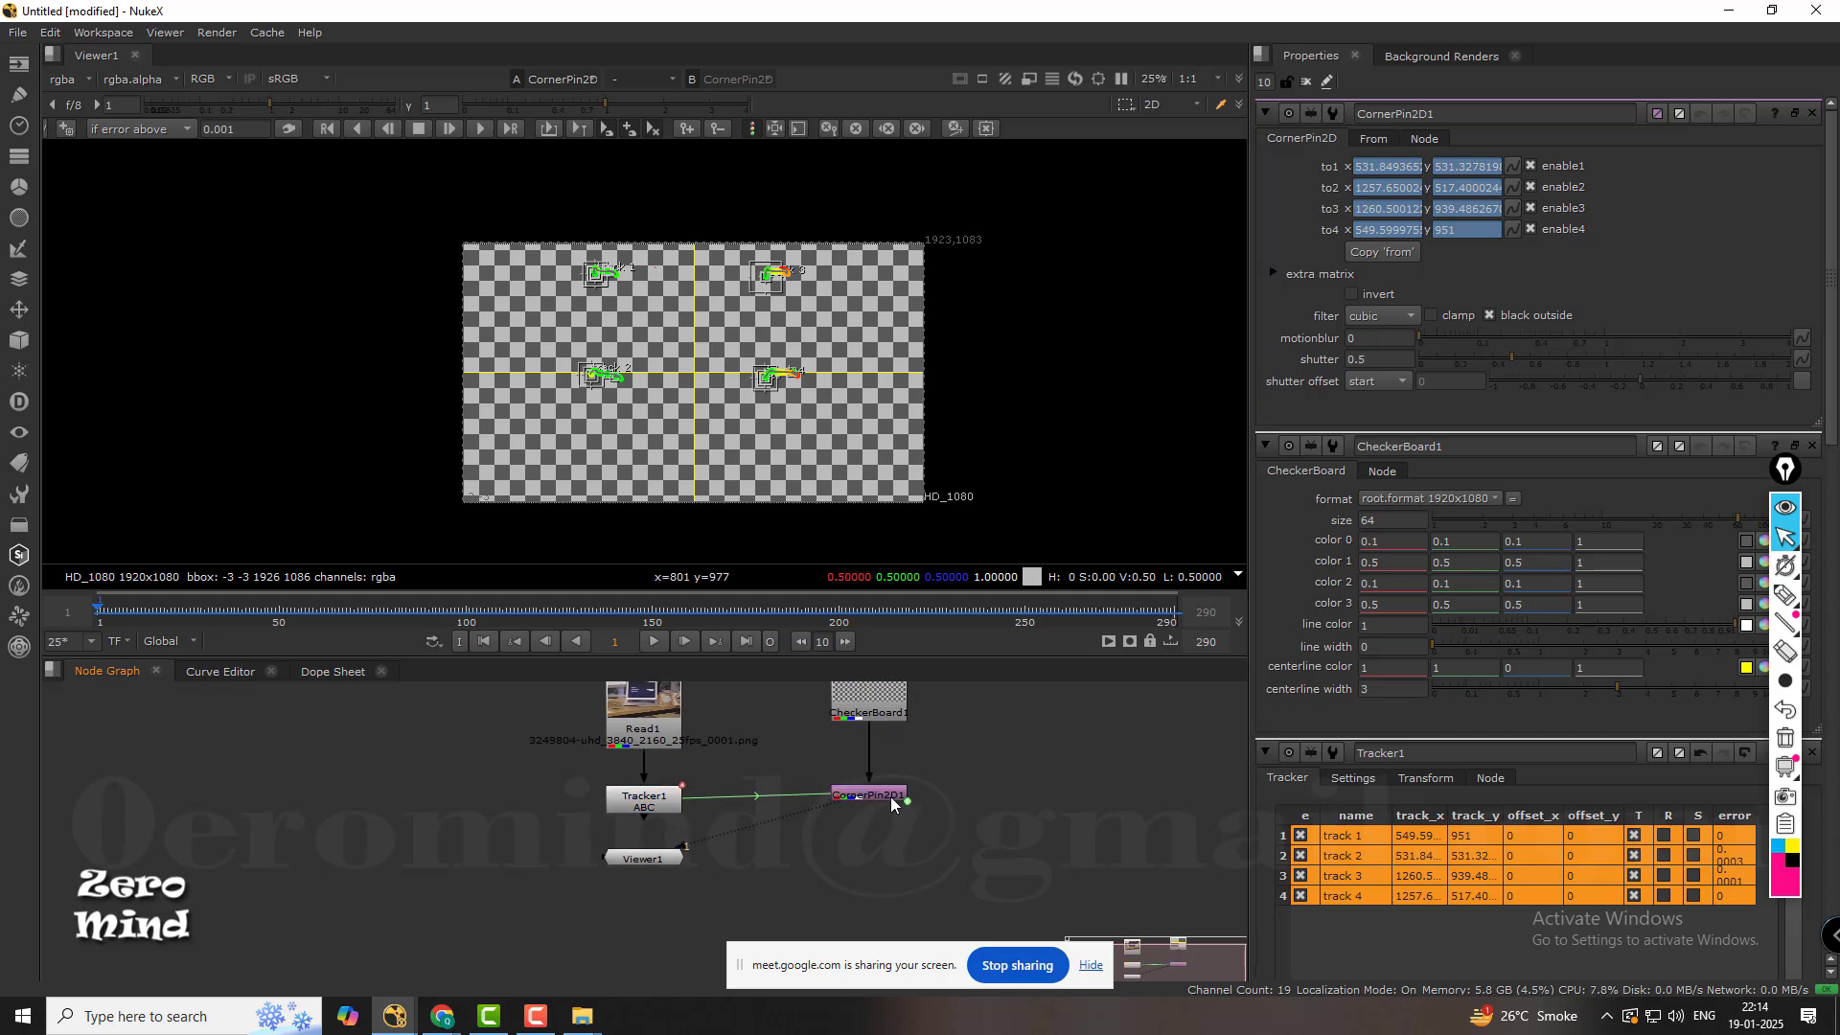
pyautogui.click(892, 794)
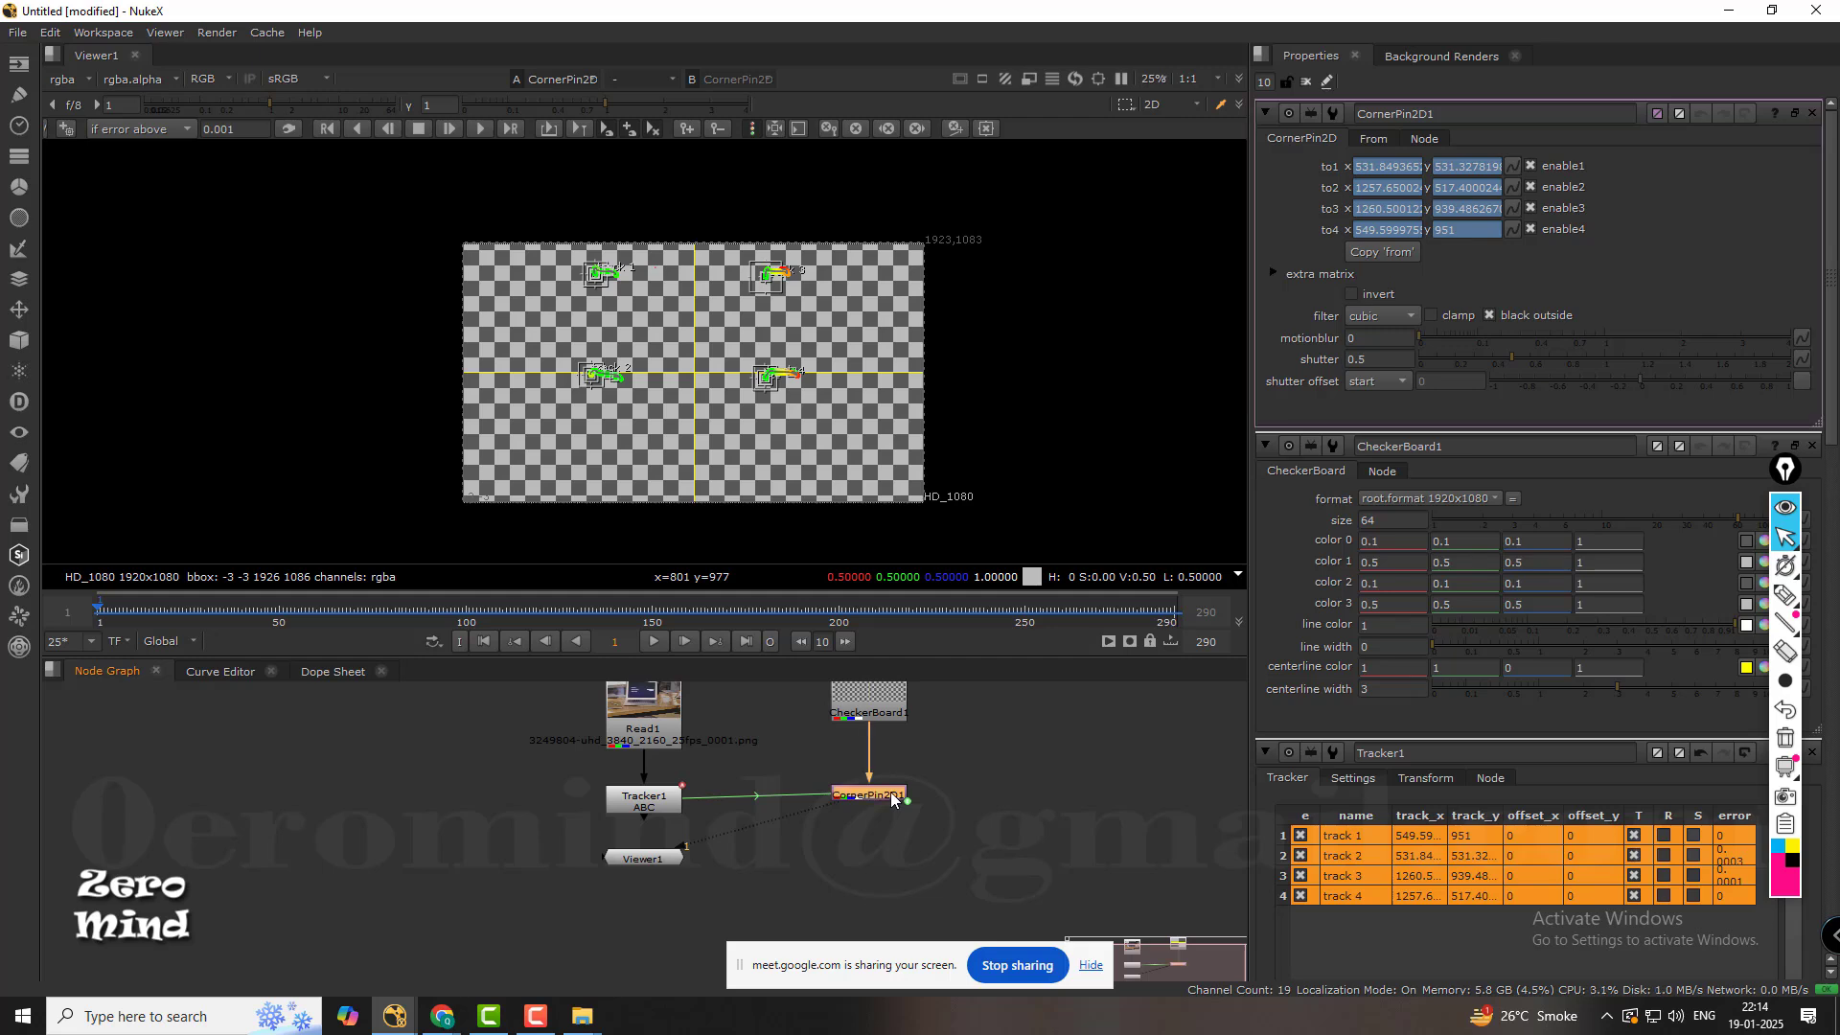
pyautogui.doubleClick(891, 797)
pyautogui.moveTo(892, 799); pyautogui.dragTo(870, 855, button='middle')
pyautogui.click(858, 745)
pyautogui.doubleClick(859, 746)
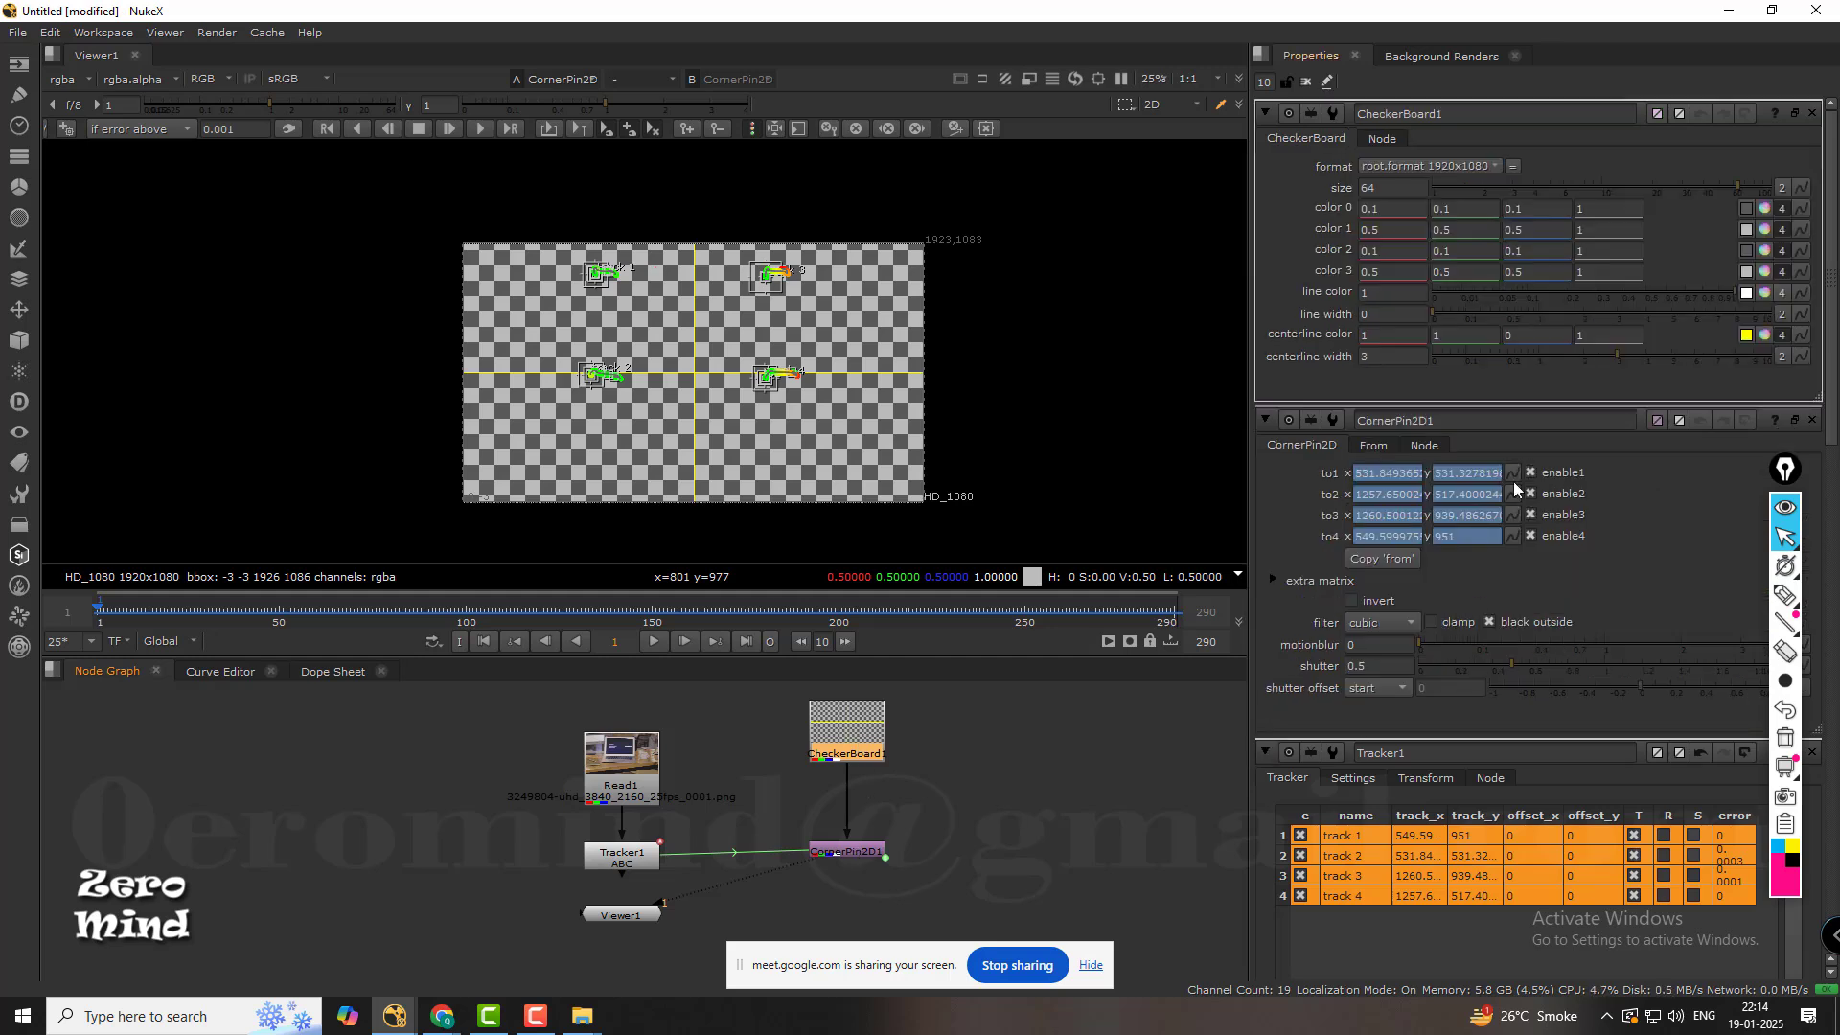
pyautogui.click(1322, 447)
pyautogui.doubleClick(642, 858)
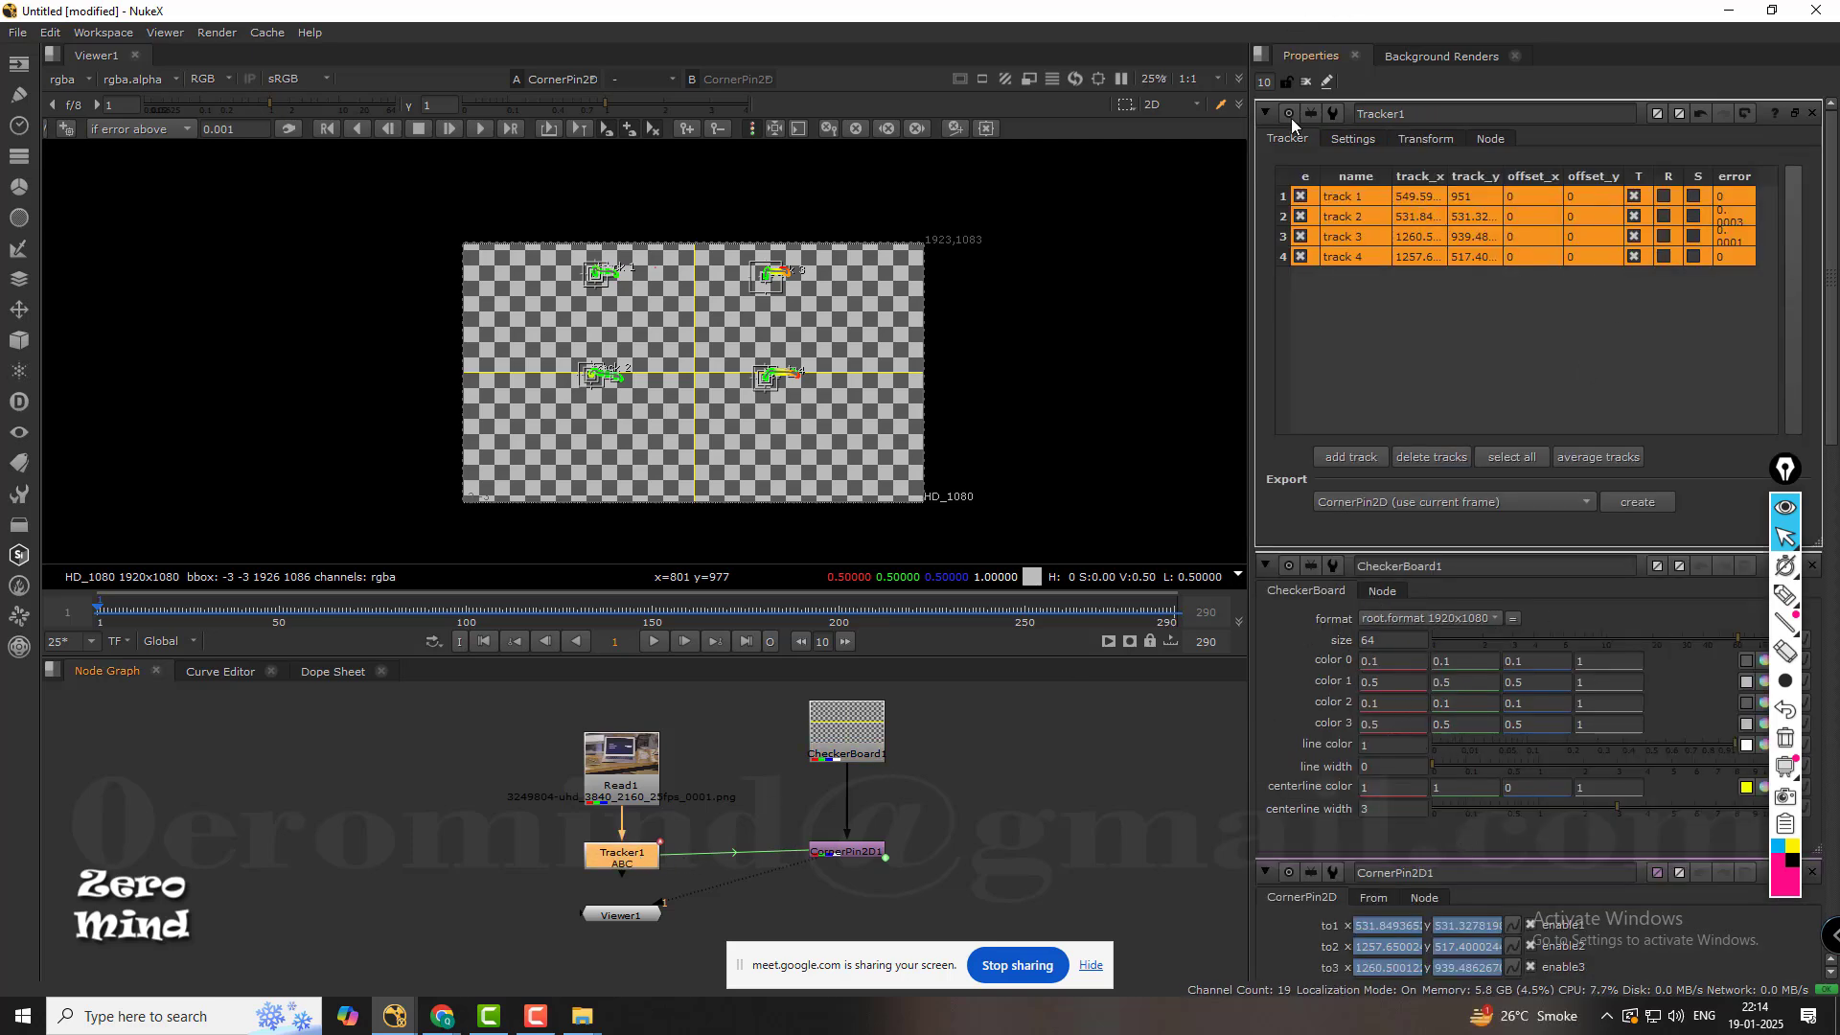
# Close all open node property panels and limit the maximum number of open panels to 2.
pyautogui.doubleClick(1264, 84)
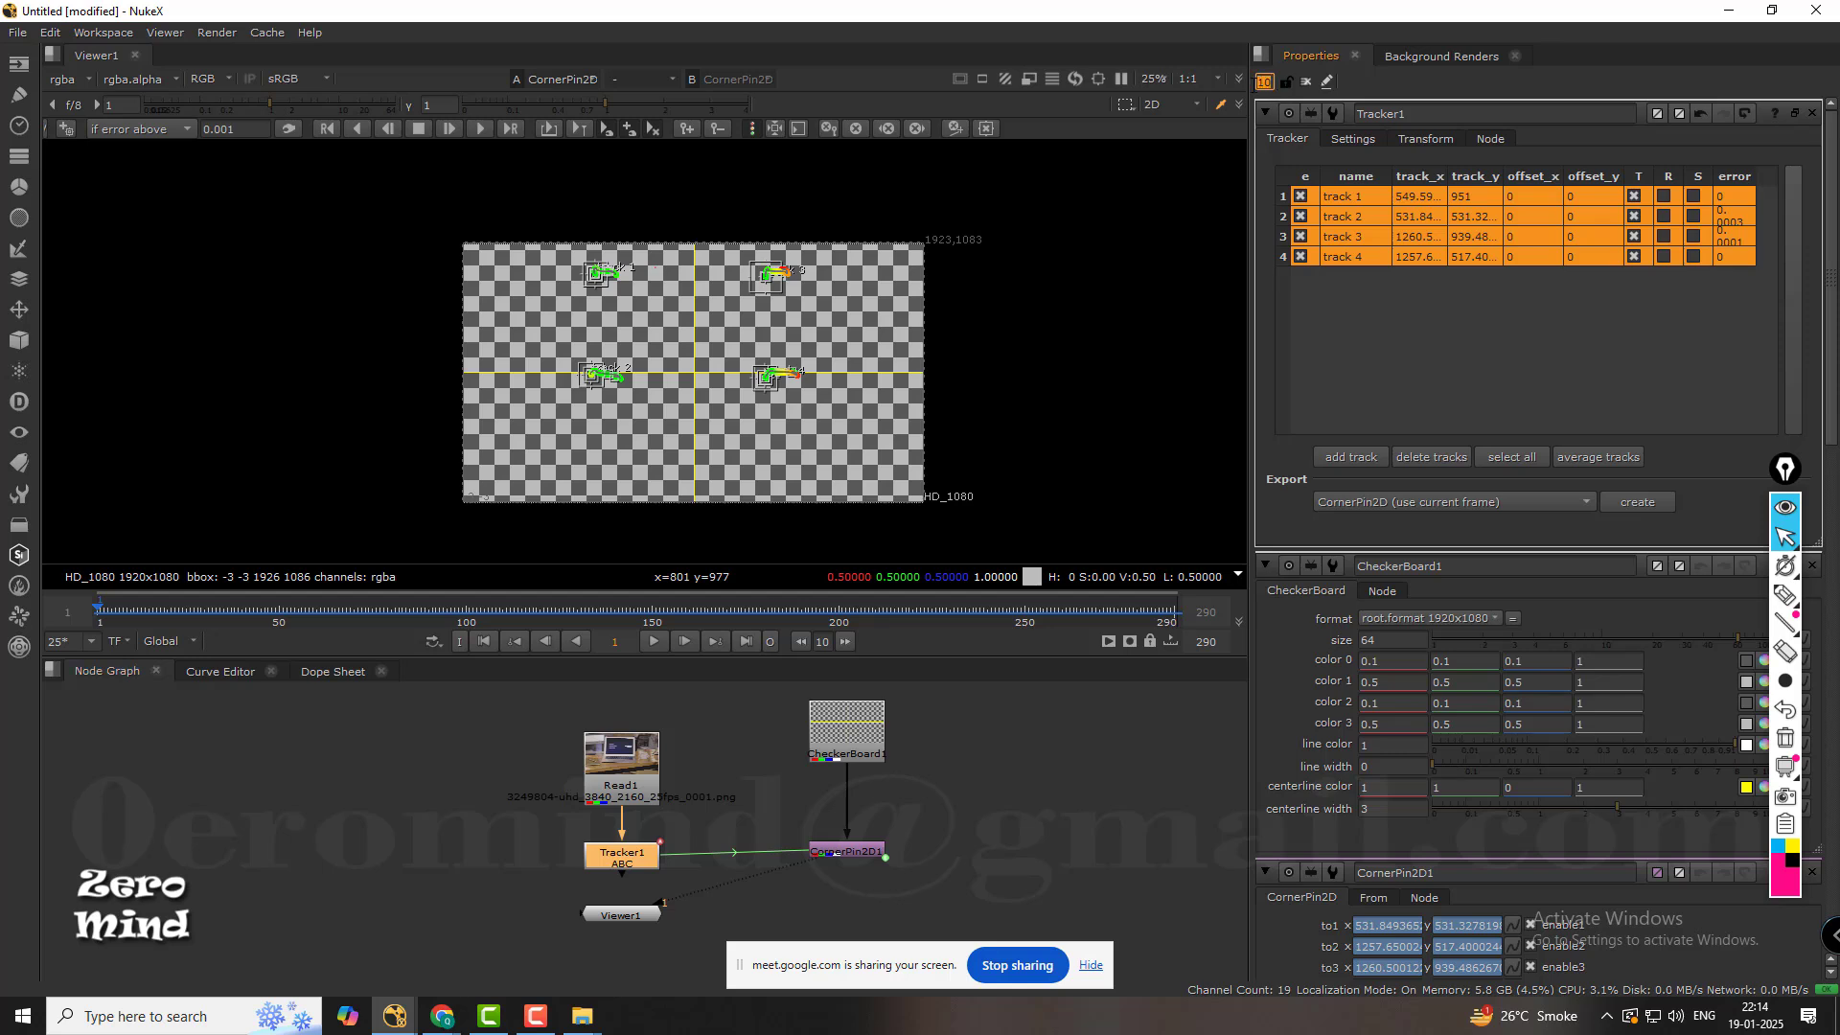
pyautogui.click(1304, 83)
pyautogui.moveTo(1272, 84); pyautogui.dragTo(1246, 83)
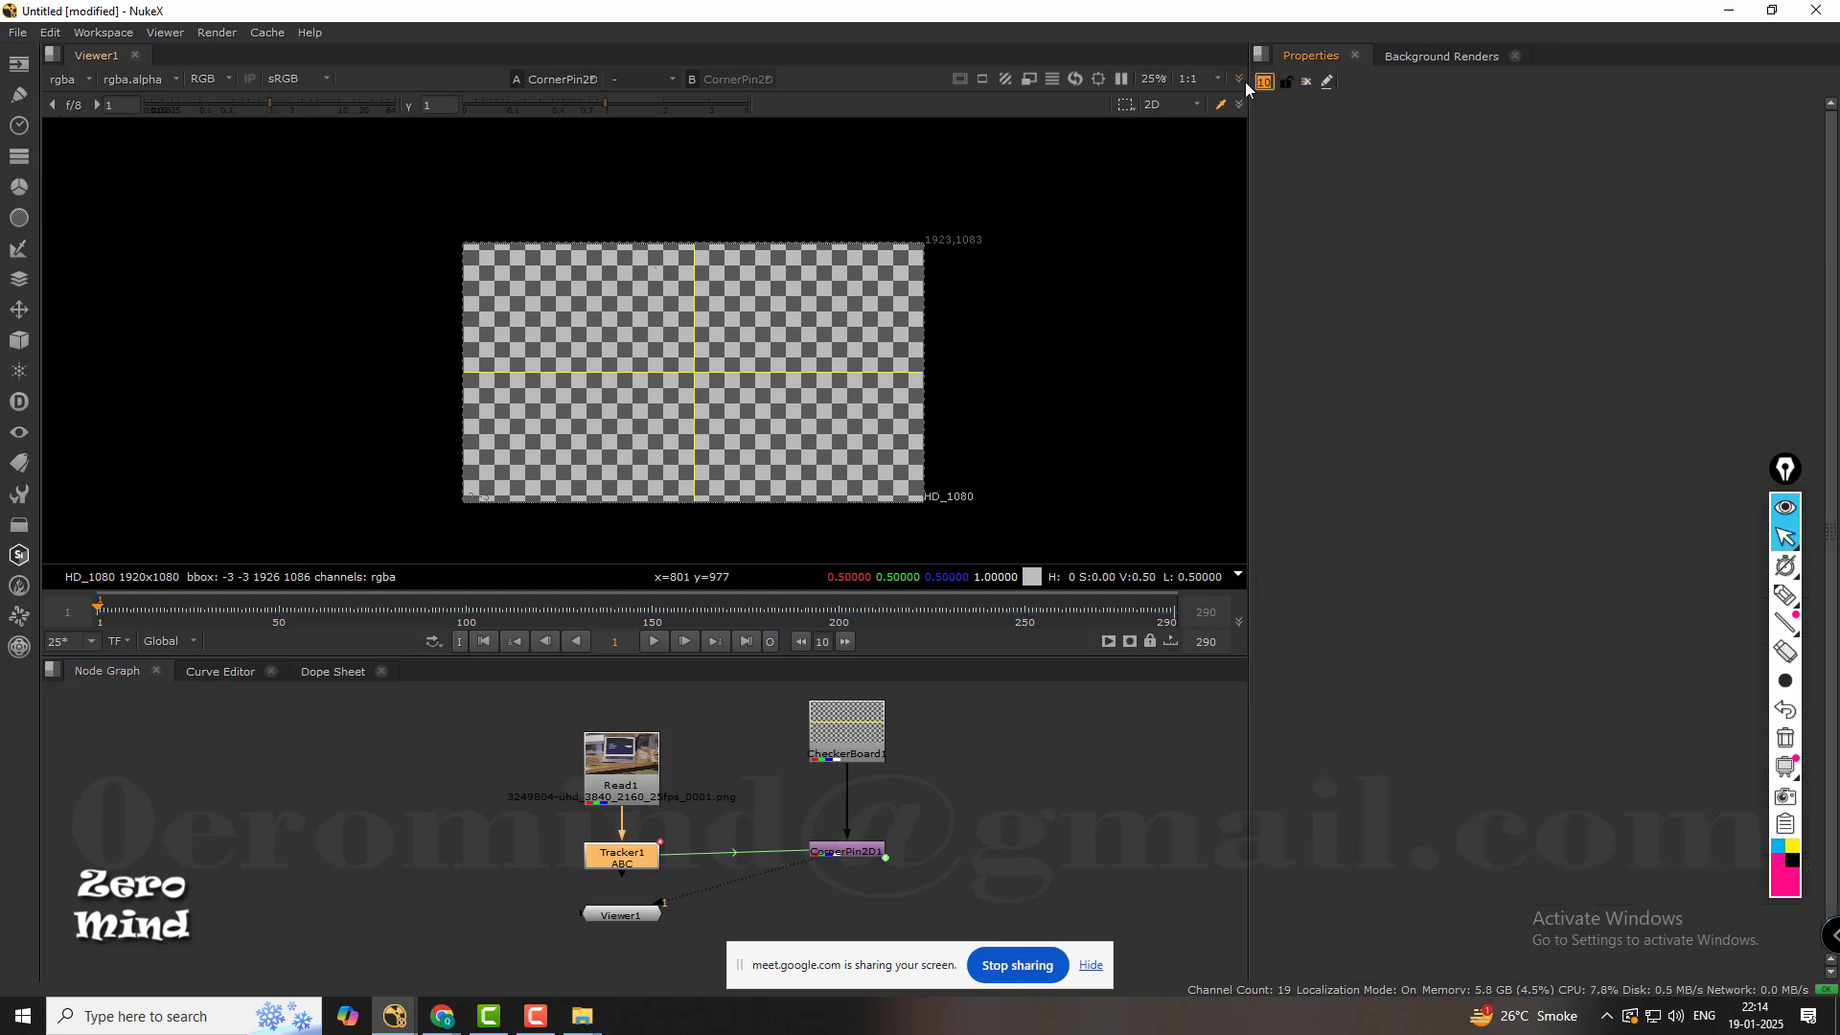
pyautogui.write('2')
pyautogui.press('Return')
pyautogui.press('Return')
pyautogui.click(947, 792)
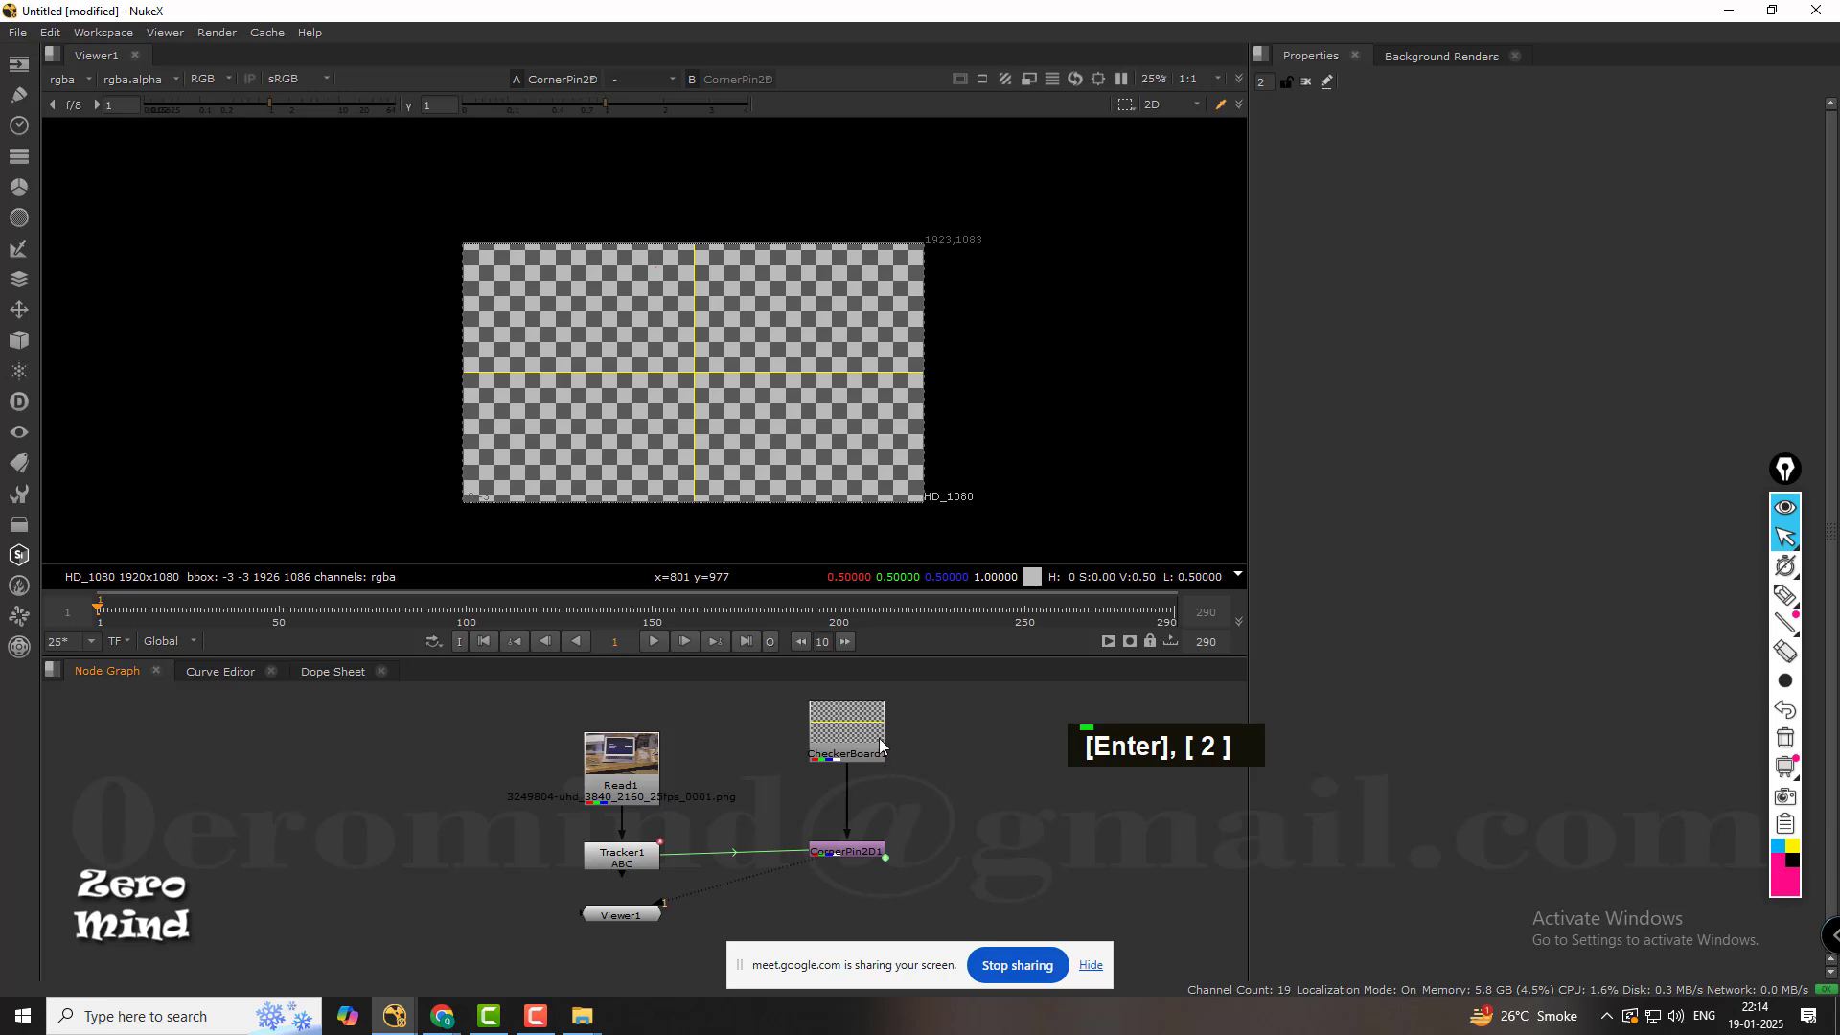
# Open the Tracker1 and CornerPin2D1 properties and set the corner pin's from corners to its input size, 1920 x 1080.
pyautogui.doubleClick(641, 863)
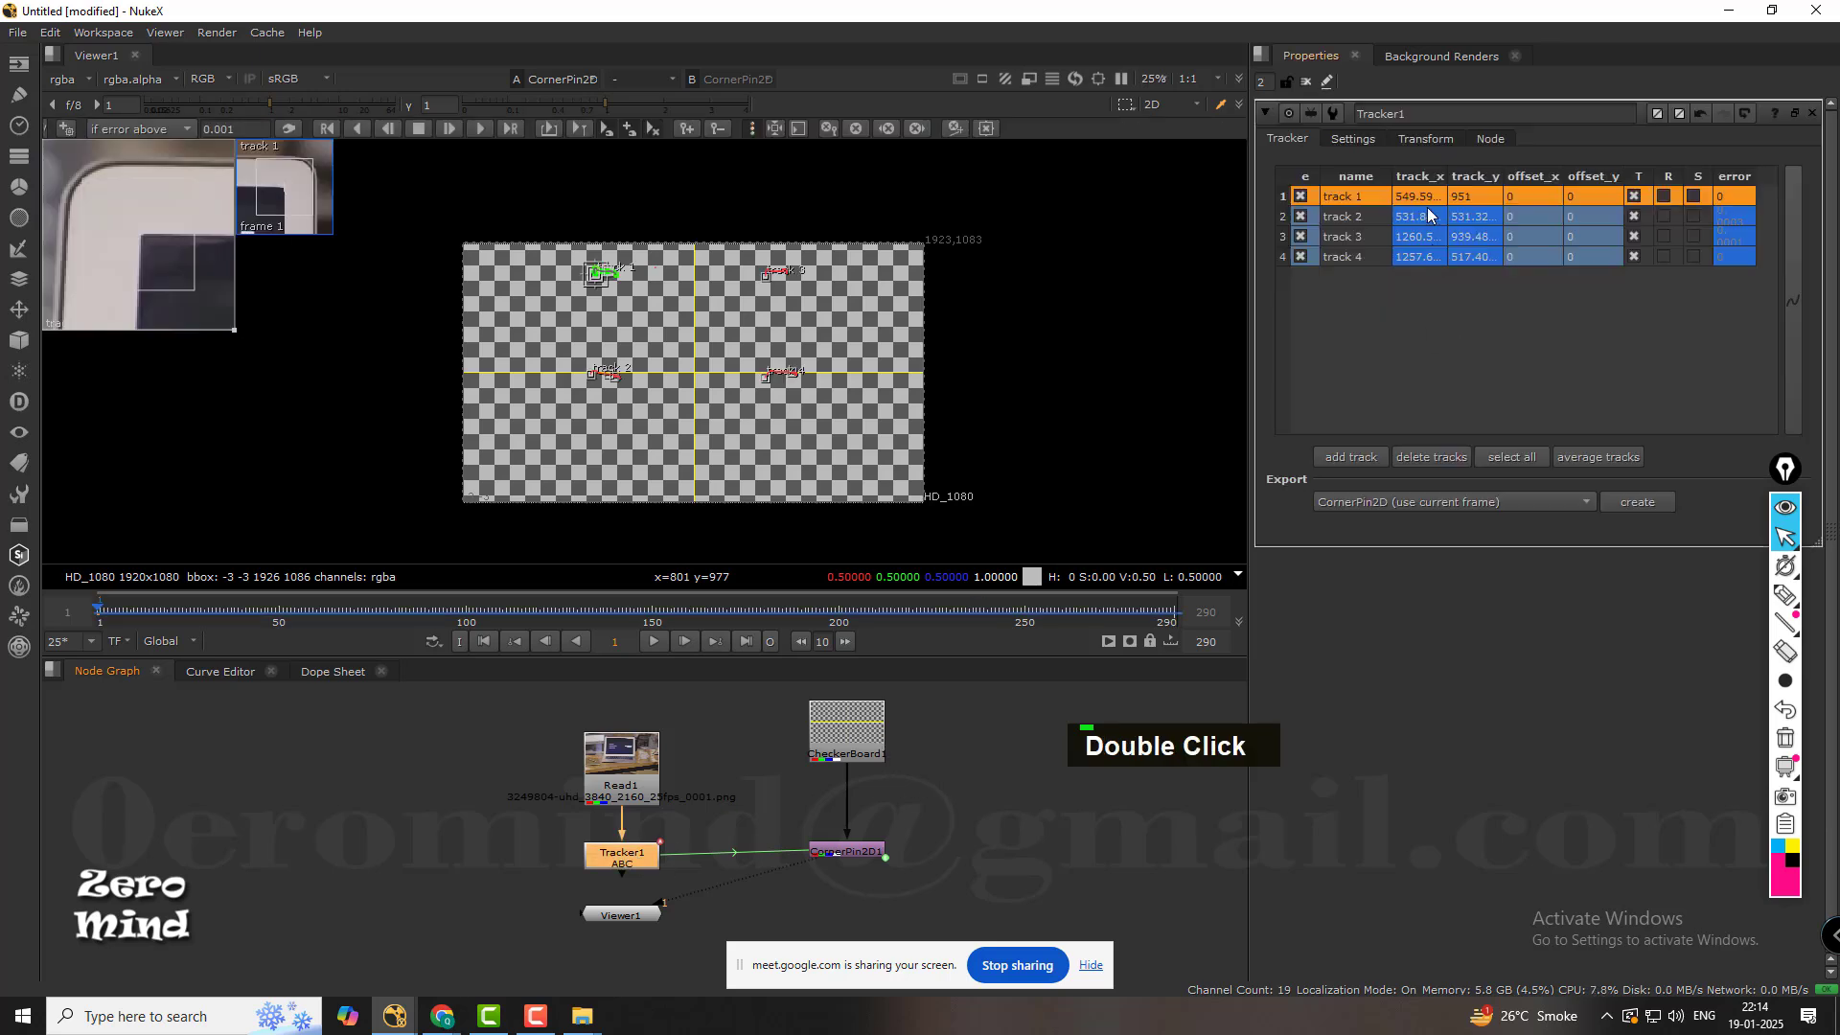
pyautogui.doubleClick(874, 851)
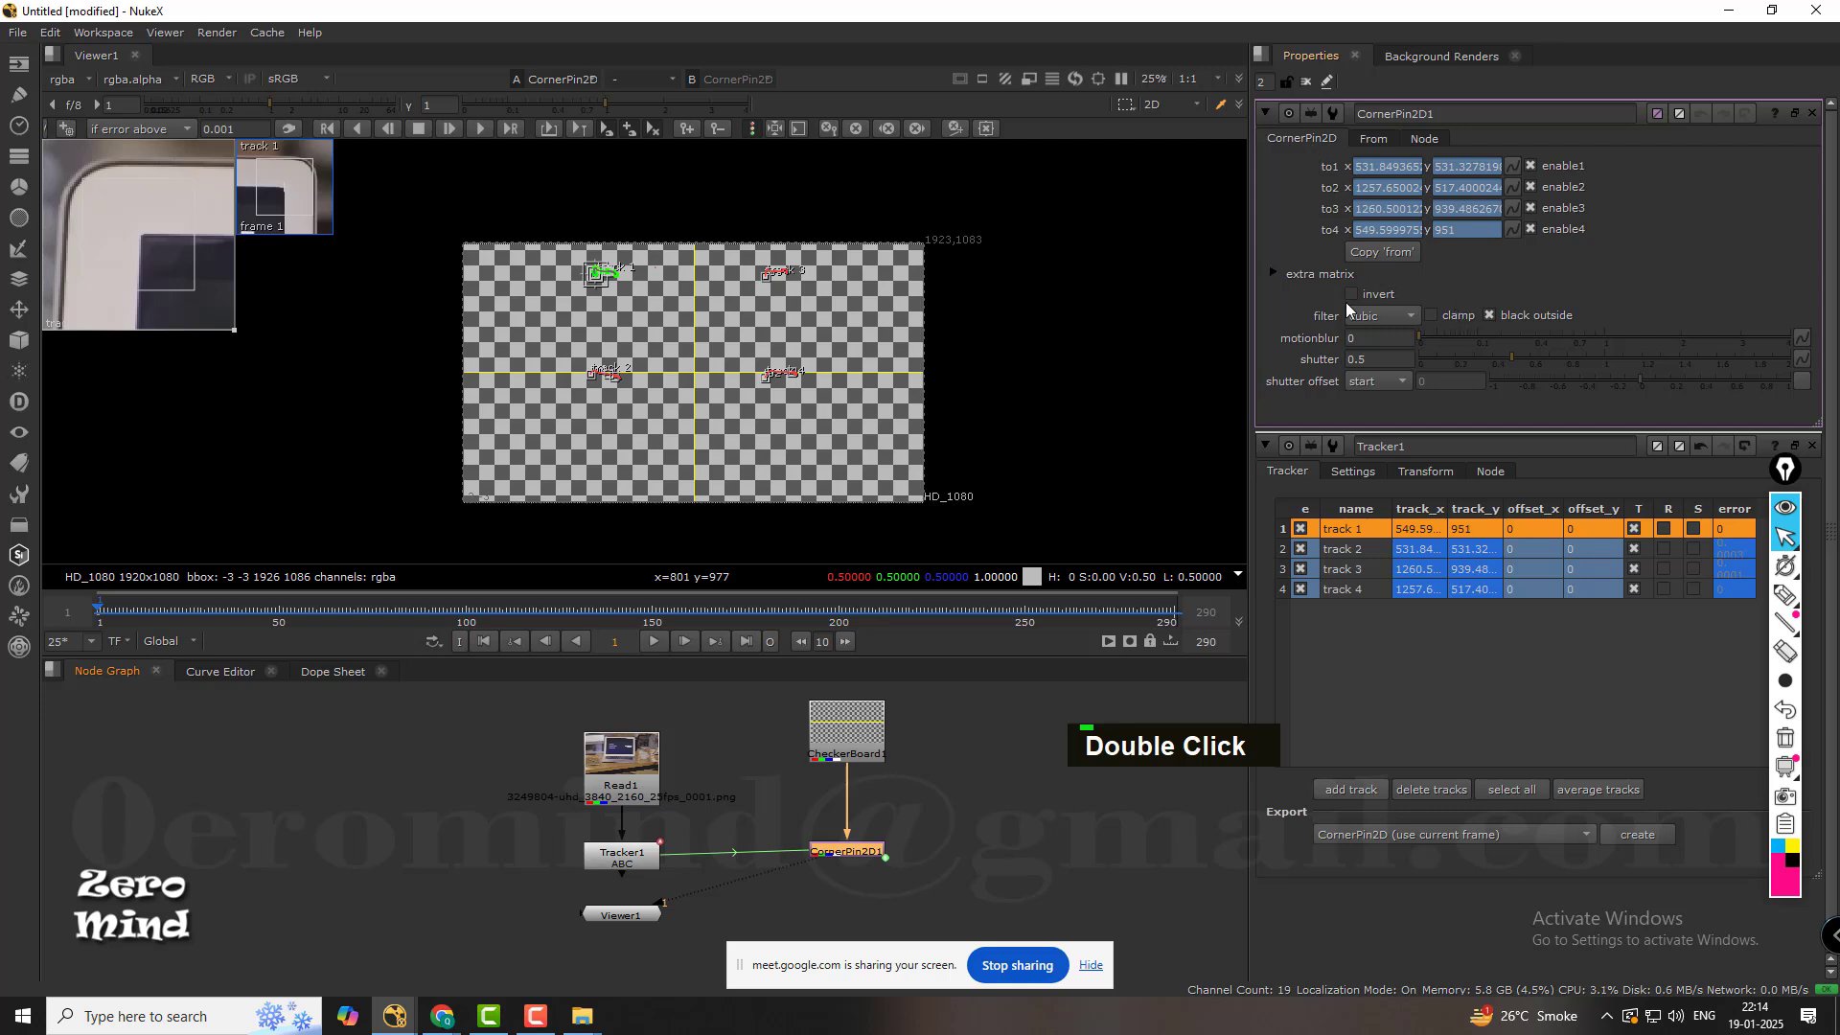
pyautogui.click(1380, 140)
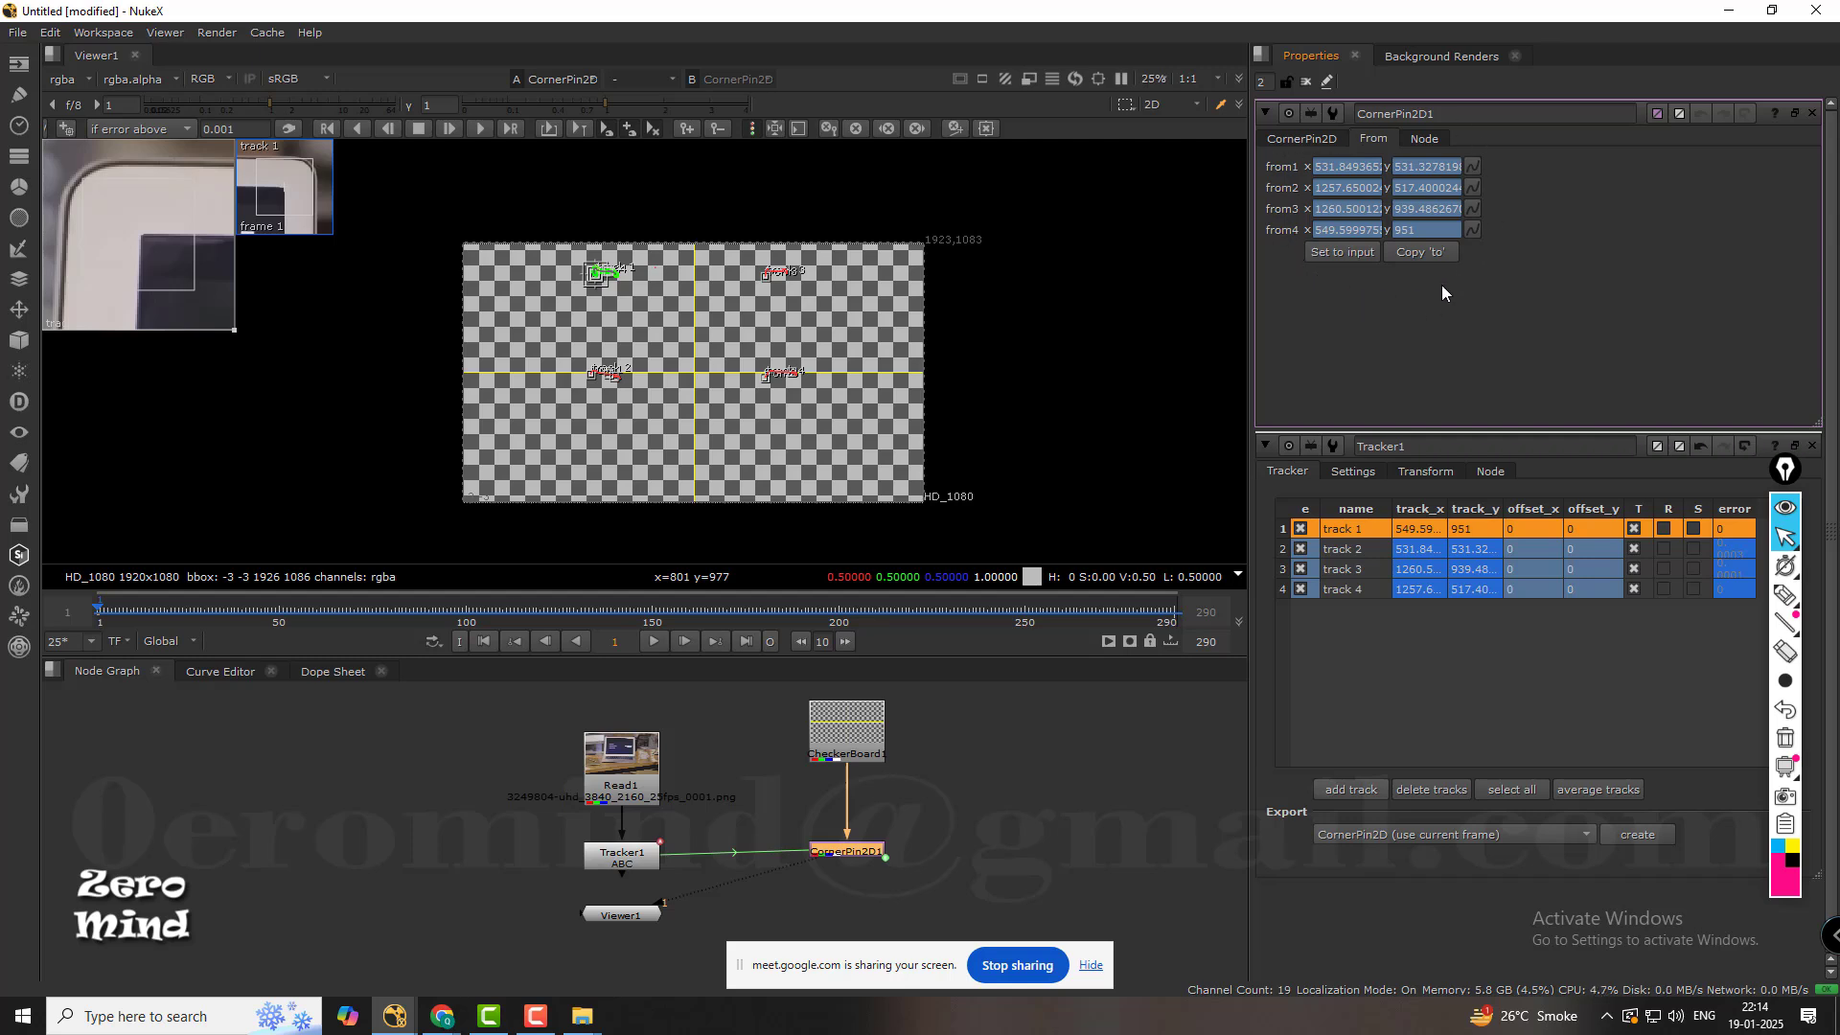
pyautogui.click(1343, 251)
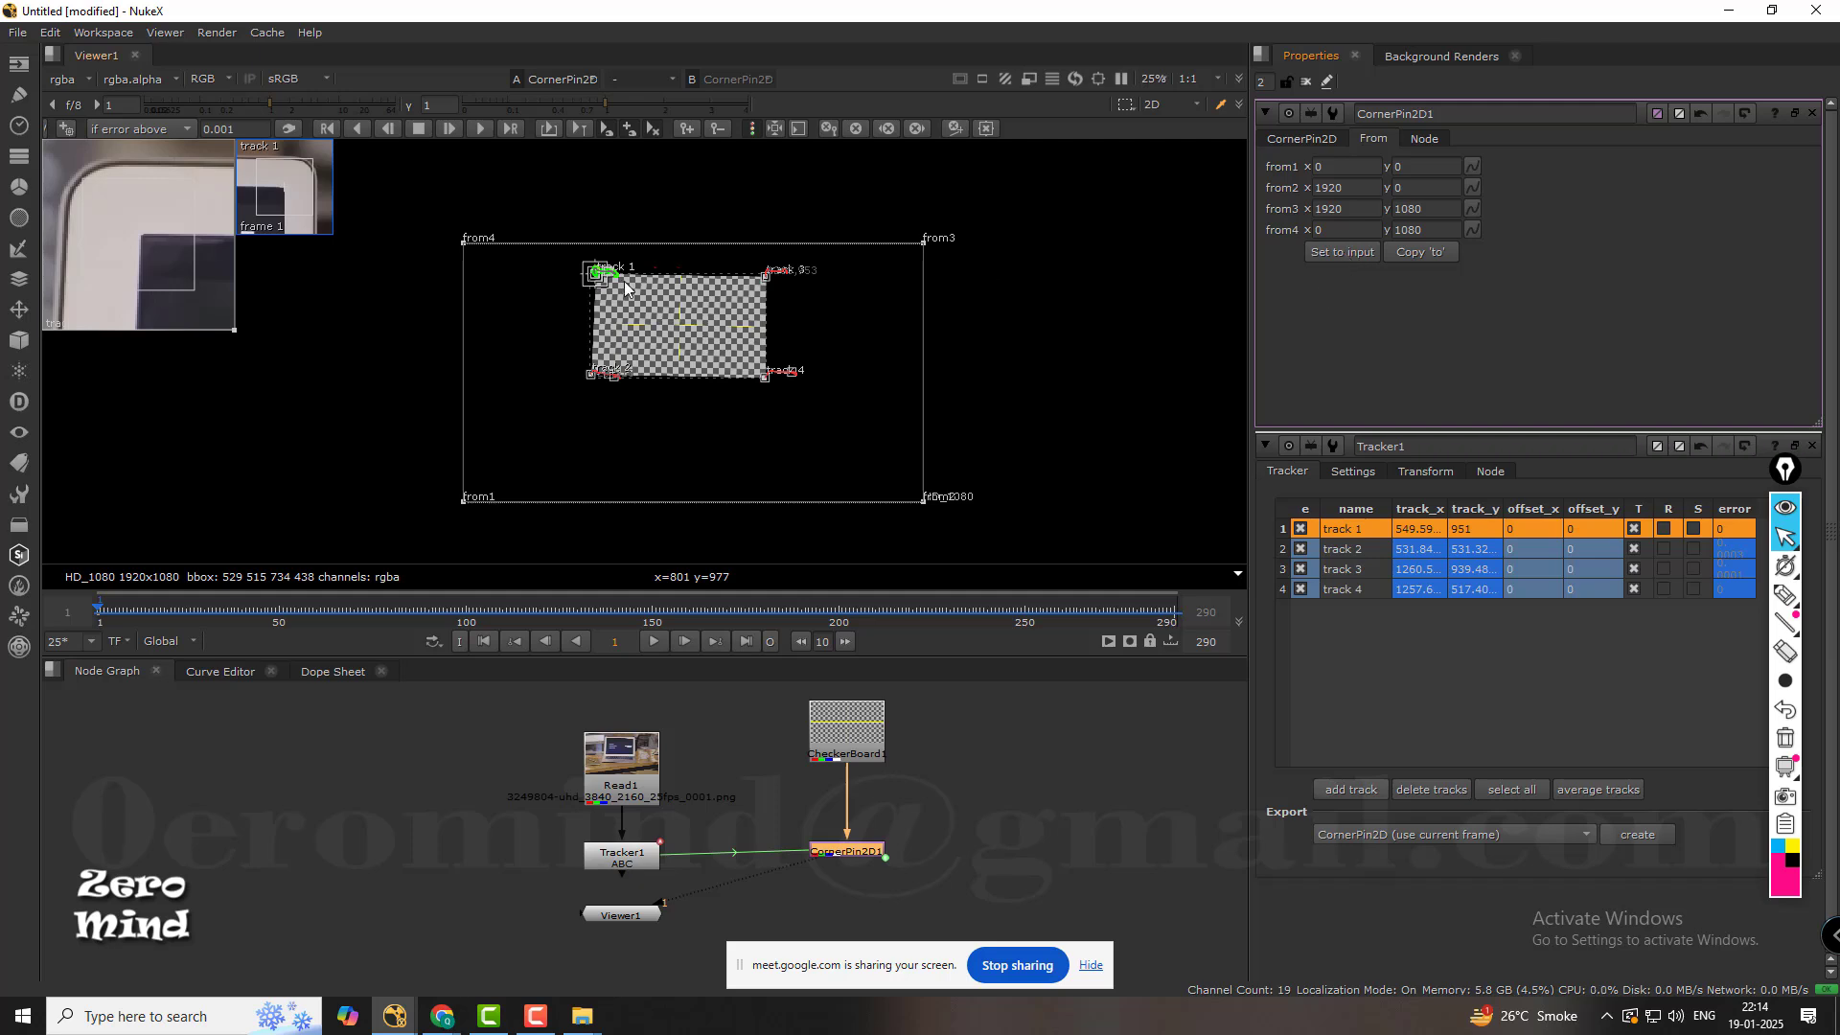
# Inspect the pinned checkerboard's corners in the viewer and compare the corner pin's to and from values.
pyautogui.scroll(2, 618, 287)
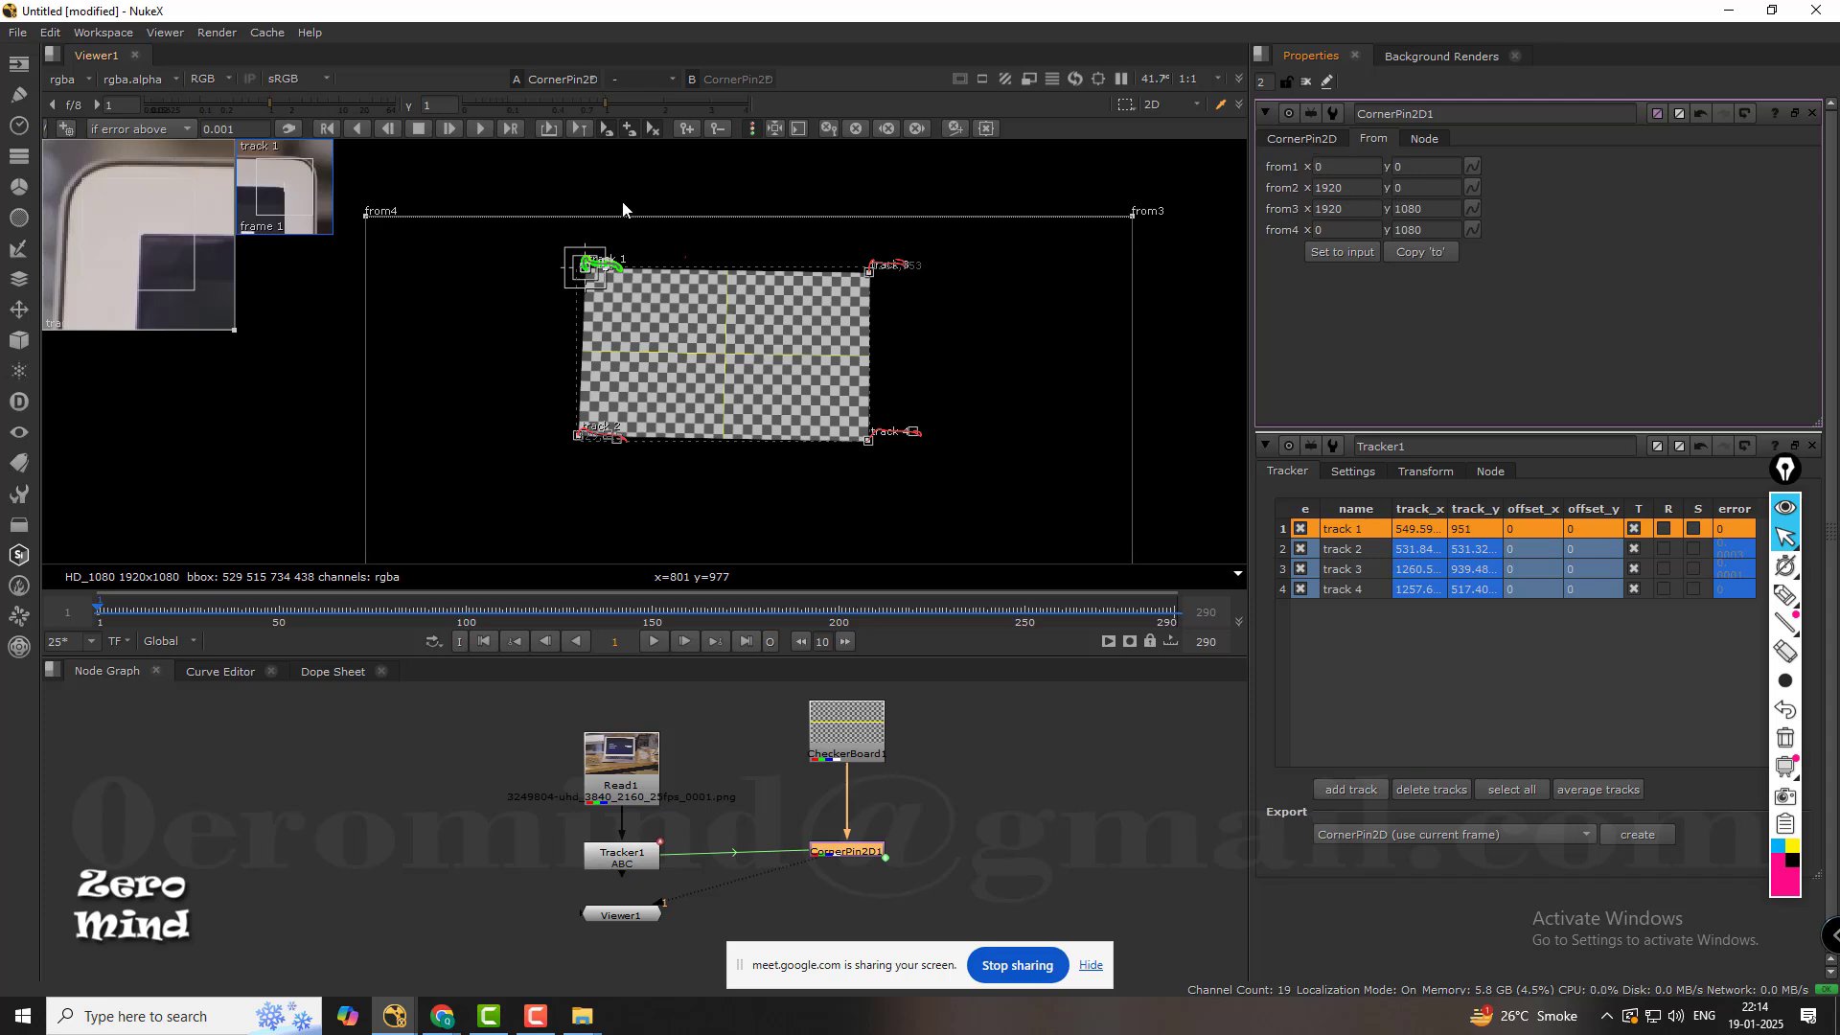
pyautogui.scroll(6, 863, 284)
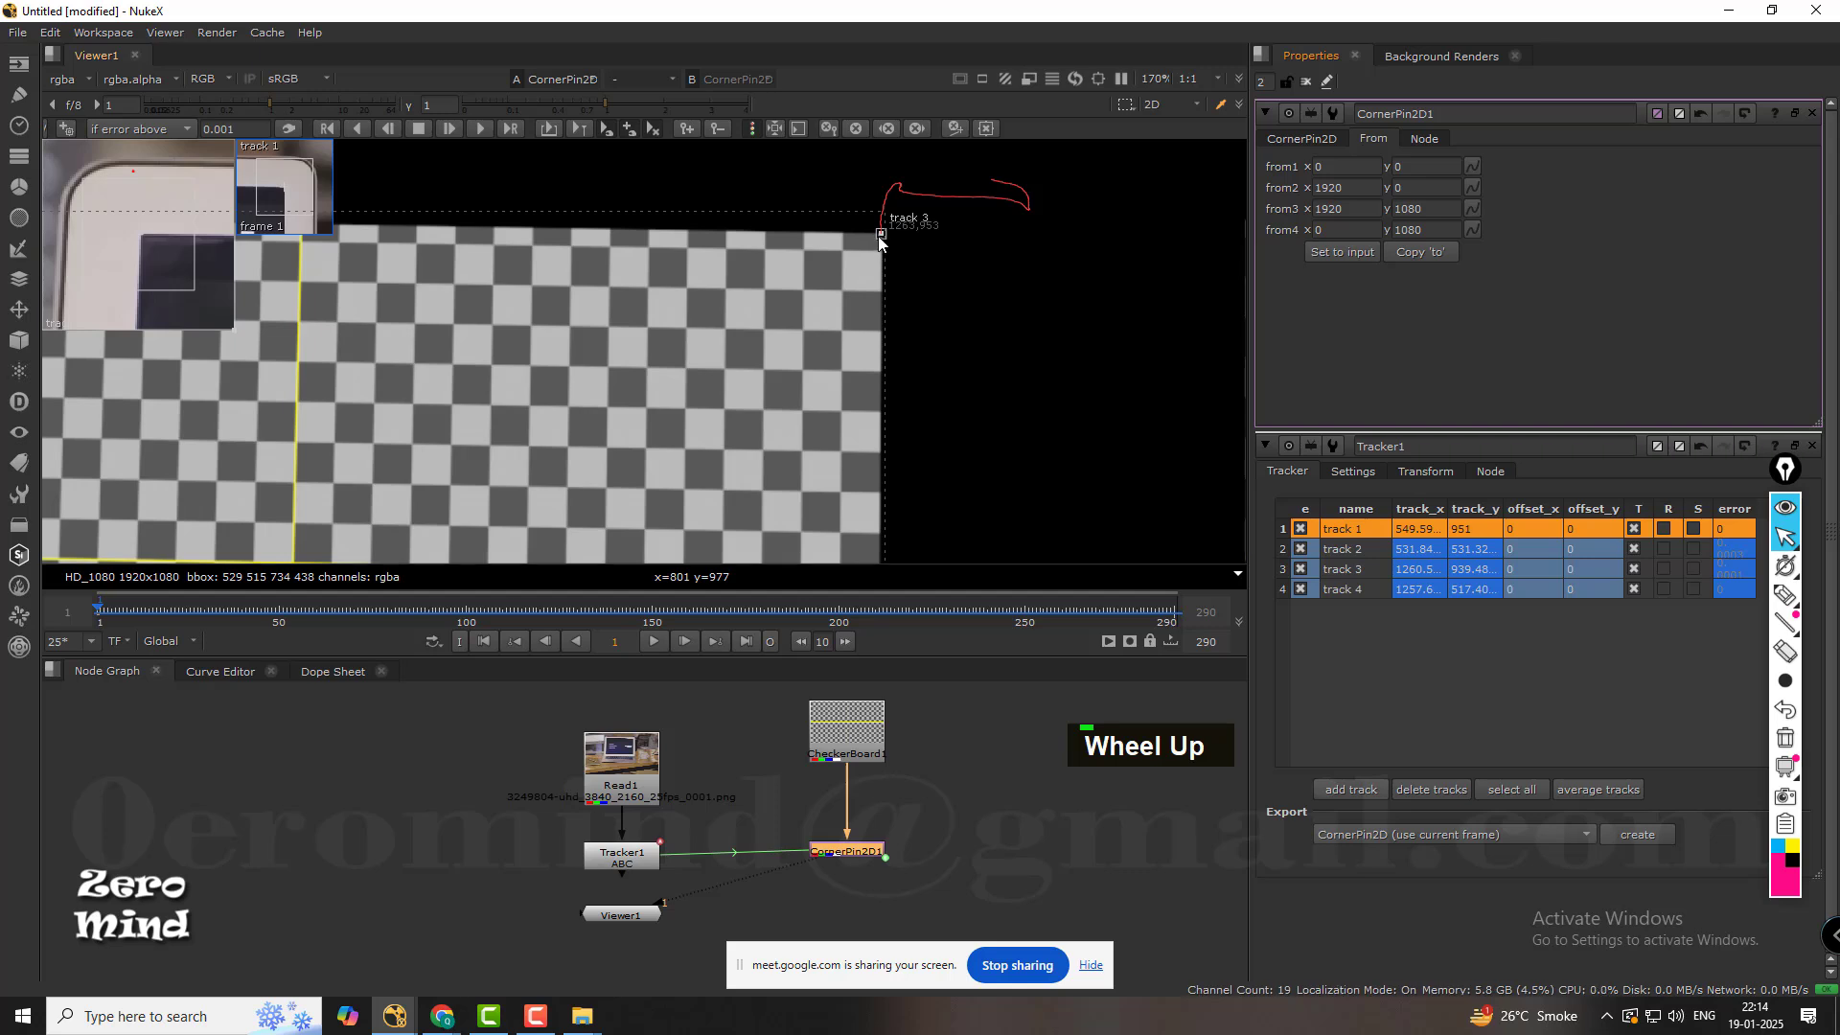
pyautogui.scroll(-3, 879, 242)
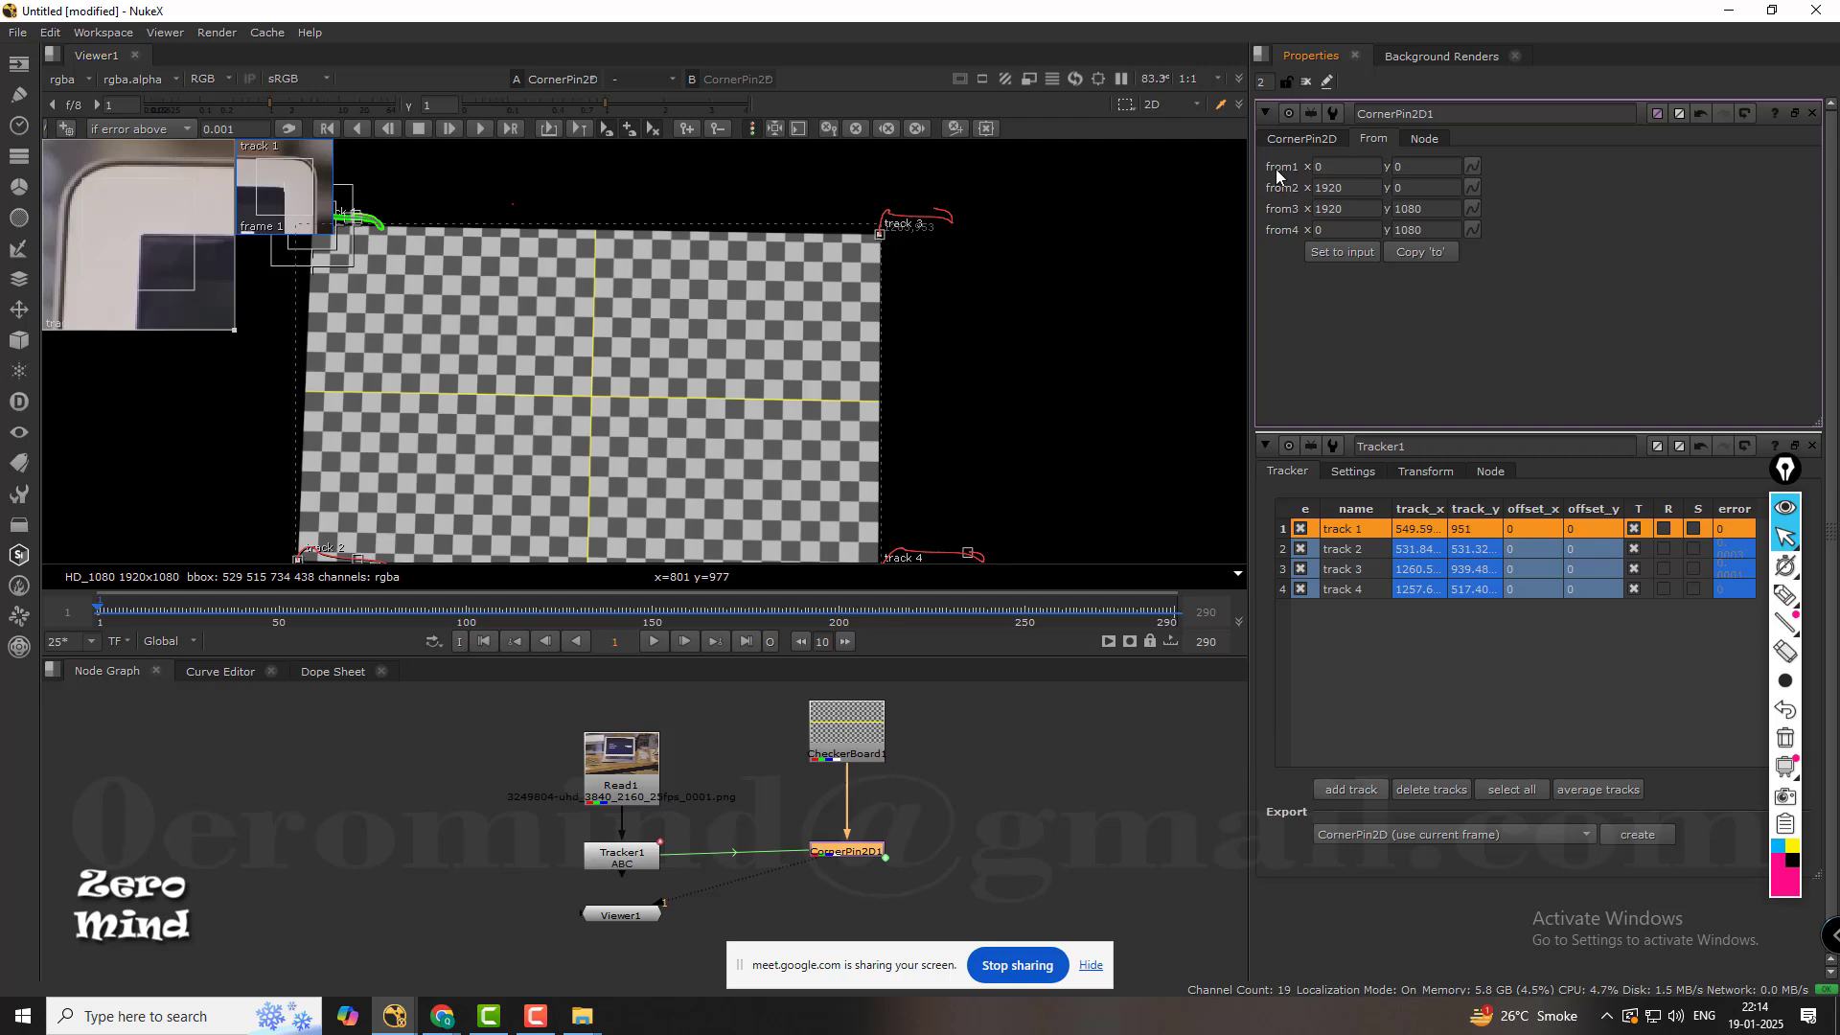
pyautogui.click(1296, 138)
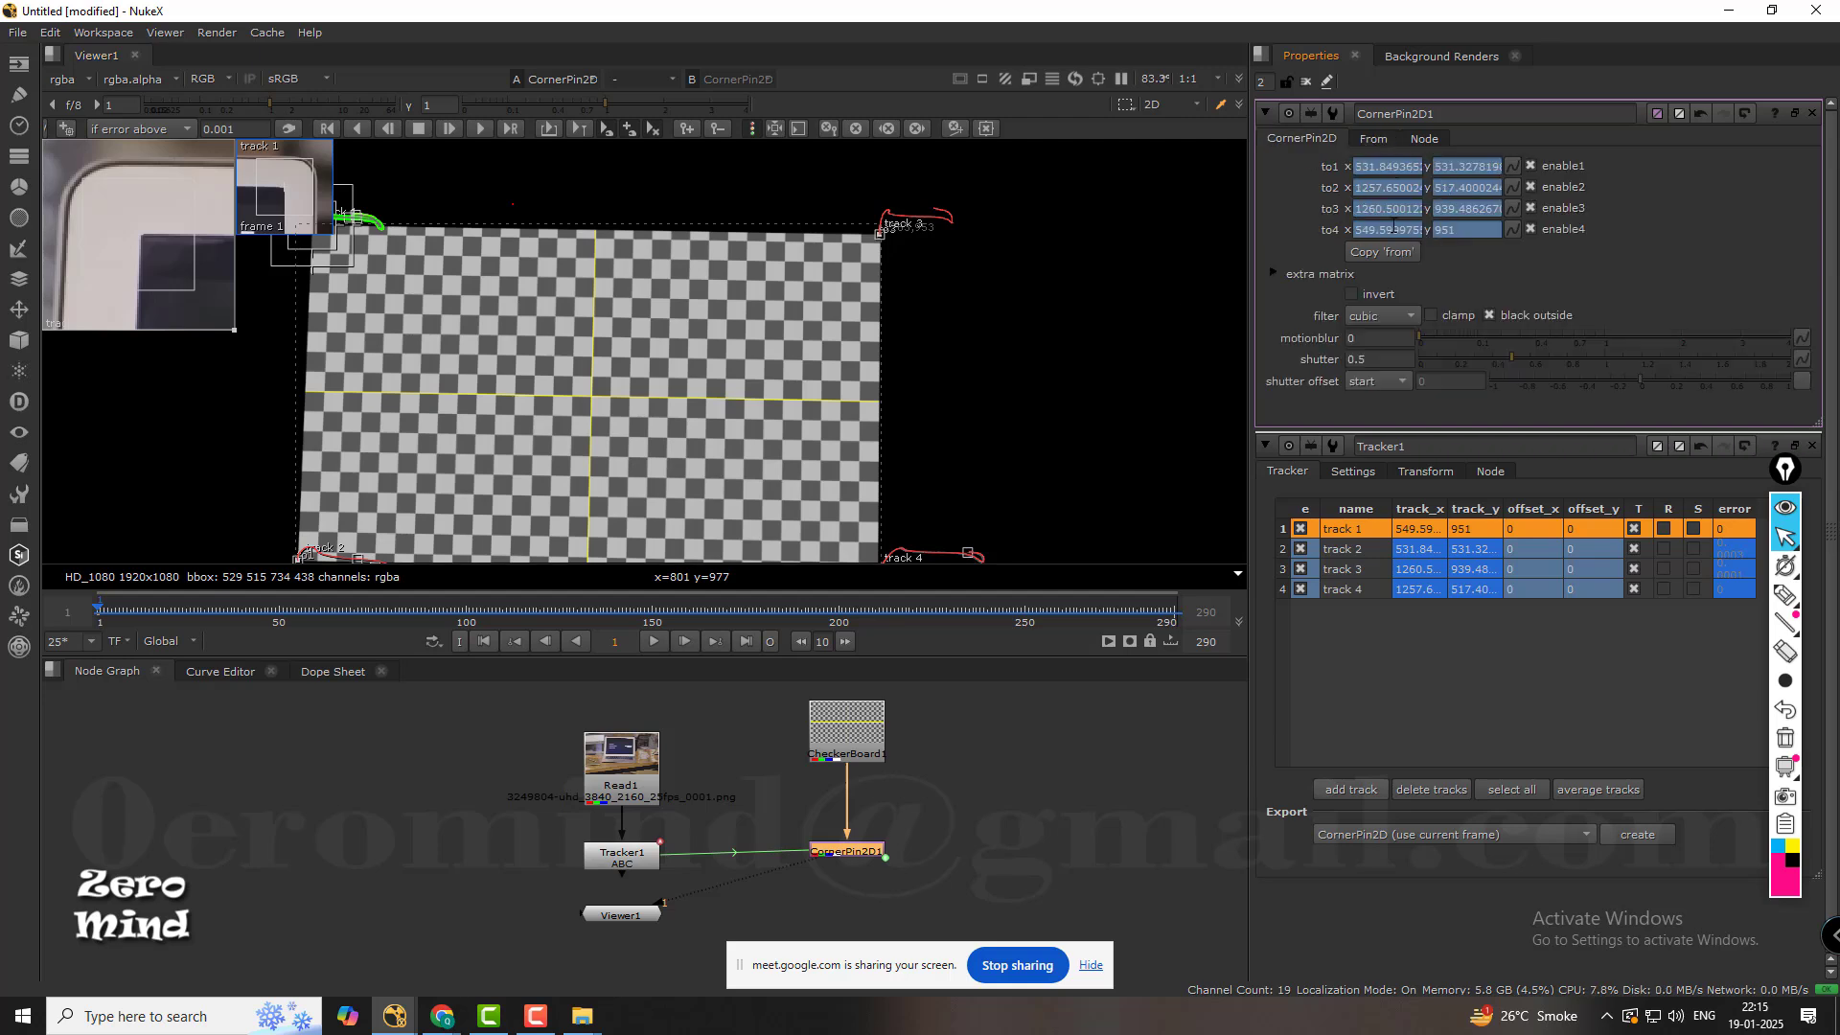
pyautogui.click(1376, 138)
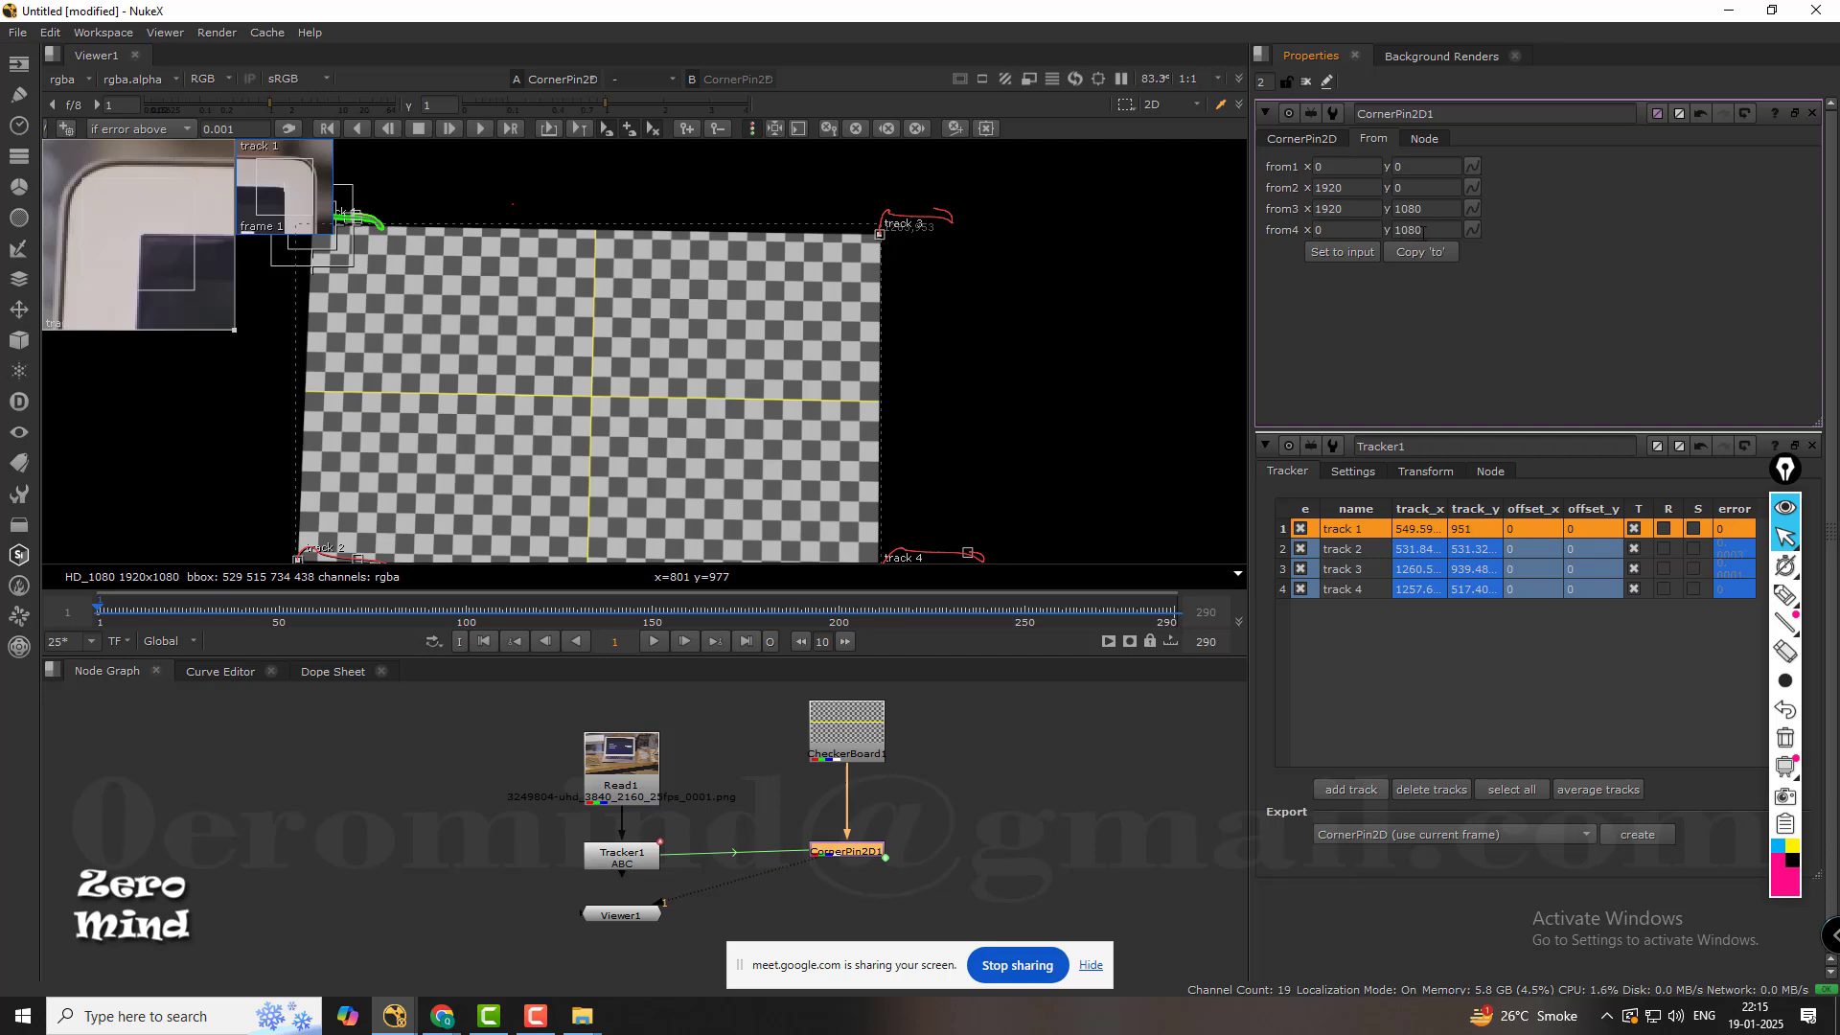
pyautogui.scroll(-3, 806, 305)
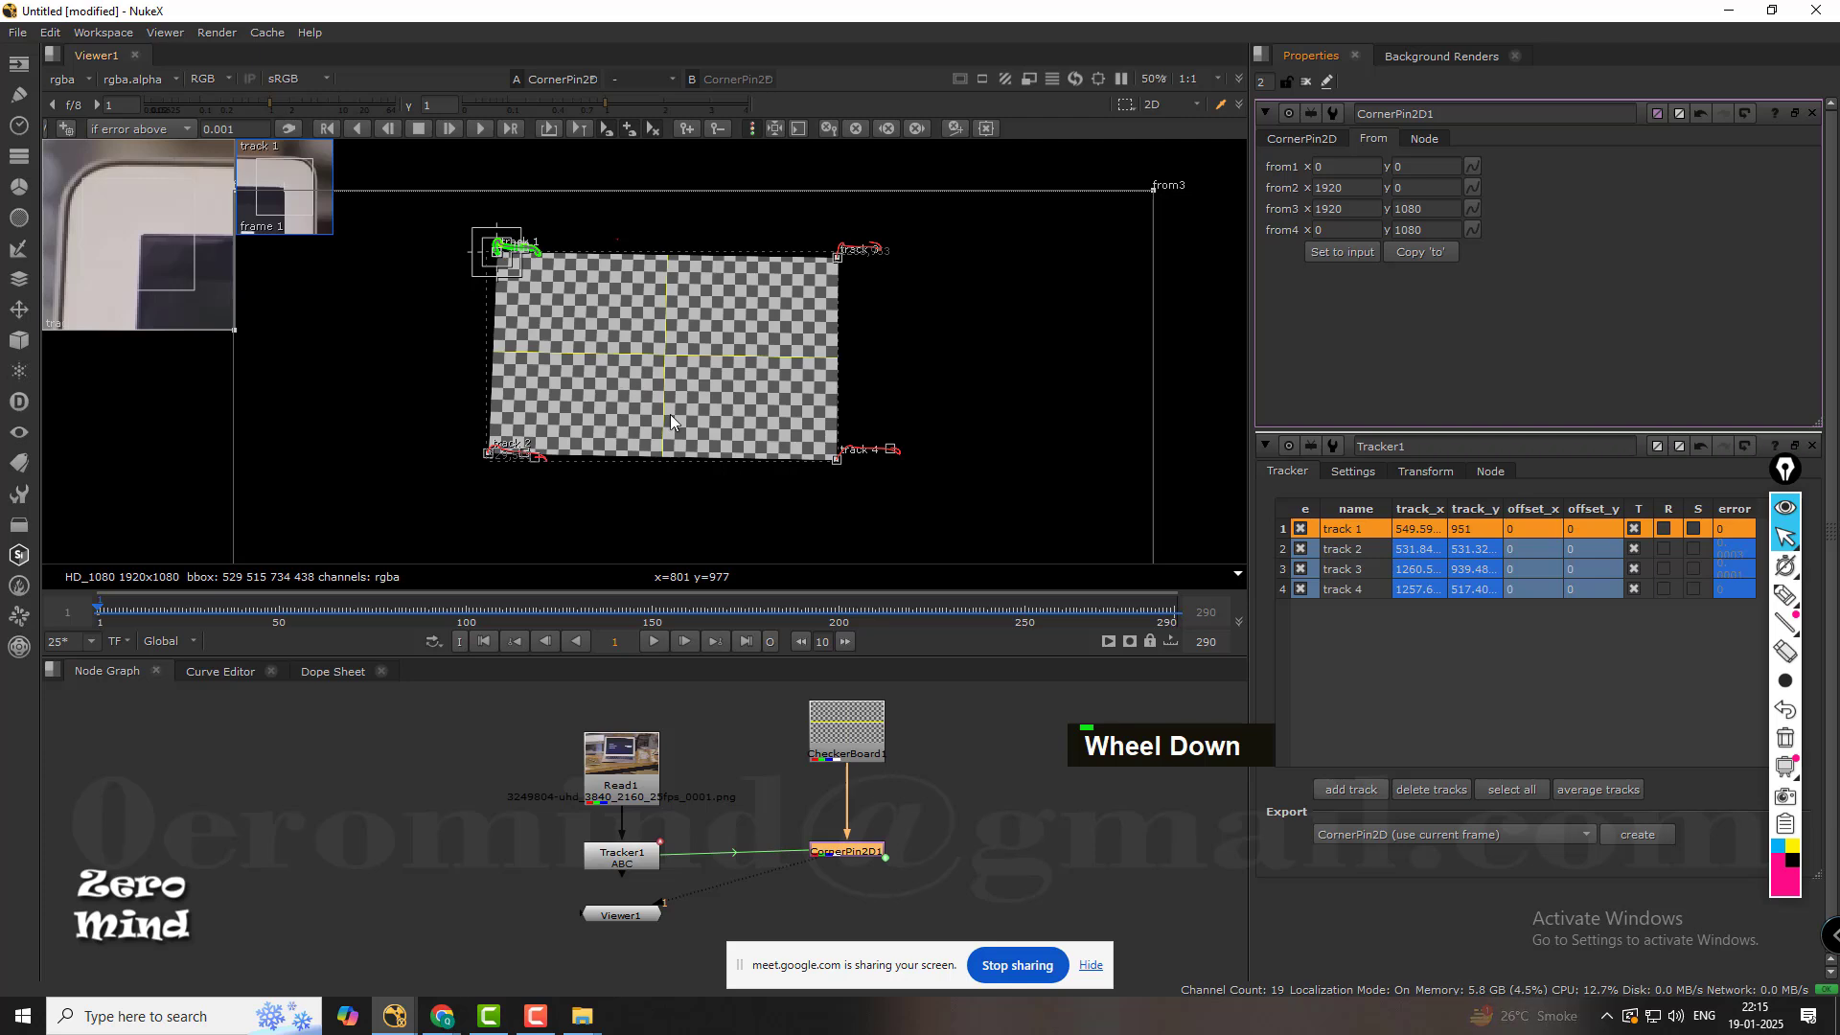
pyautogui.moveTo(750, 440); pyautogui.dragTo(733, 416, button='middle')
# Move the Viewer1 node further down below Tracker1 in the node graph.
pyautogui.moveTo(870, 908); pyautogui.dragTo(860, 822, button='middle')
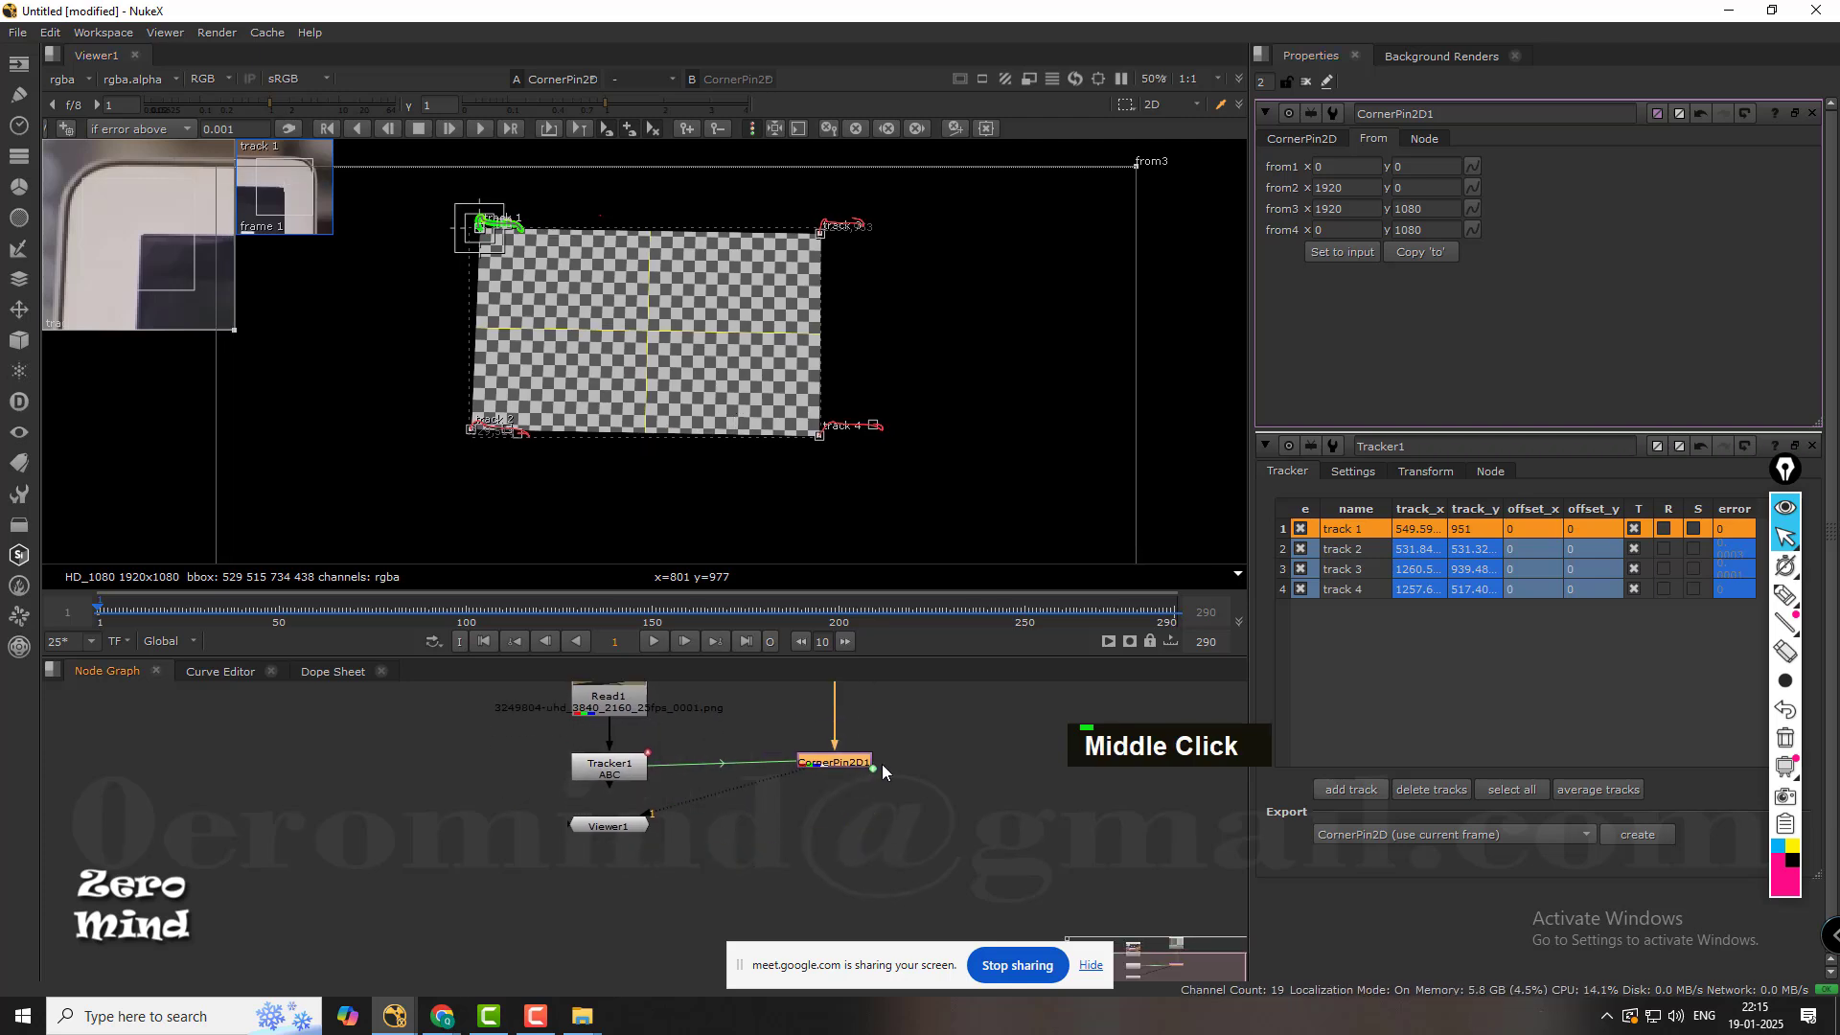
pyautogui.scroll(2, 655, 810)
pyautogui.moveTo(602, 833); pyautogui.dragTo(623, 981)
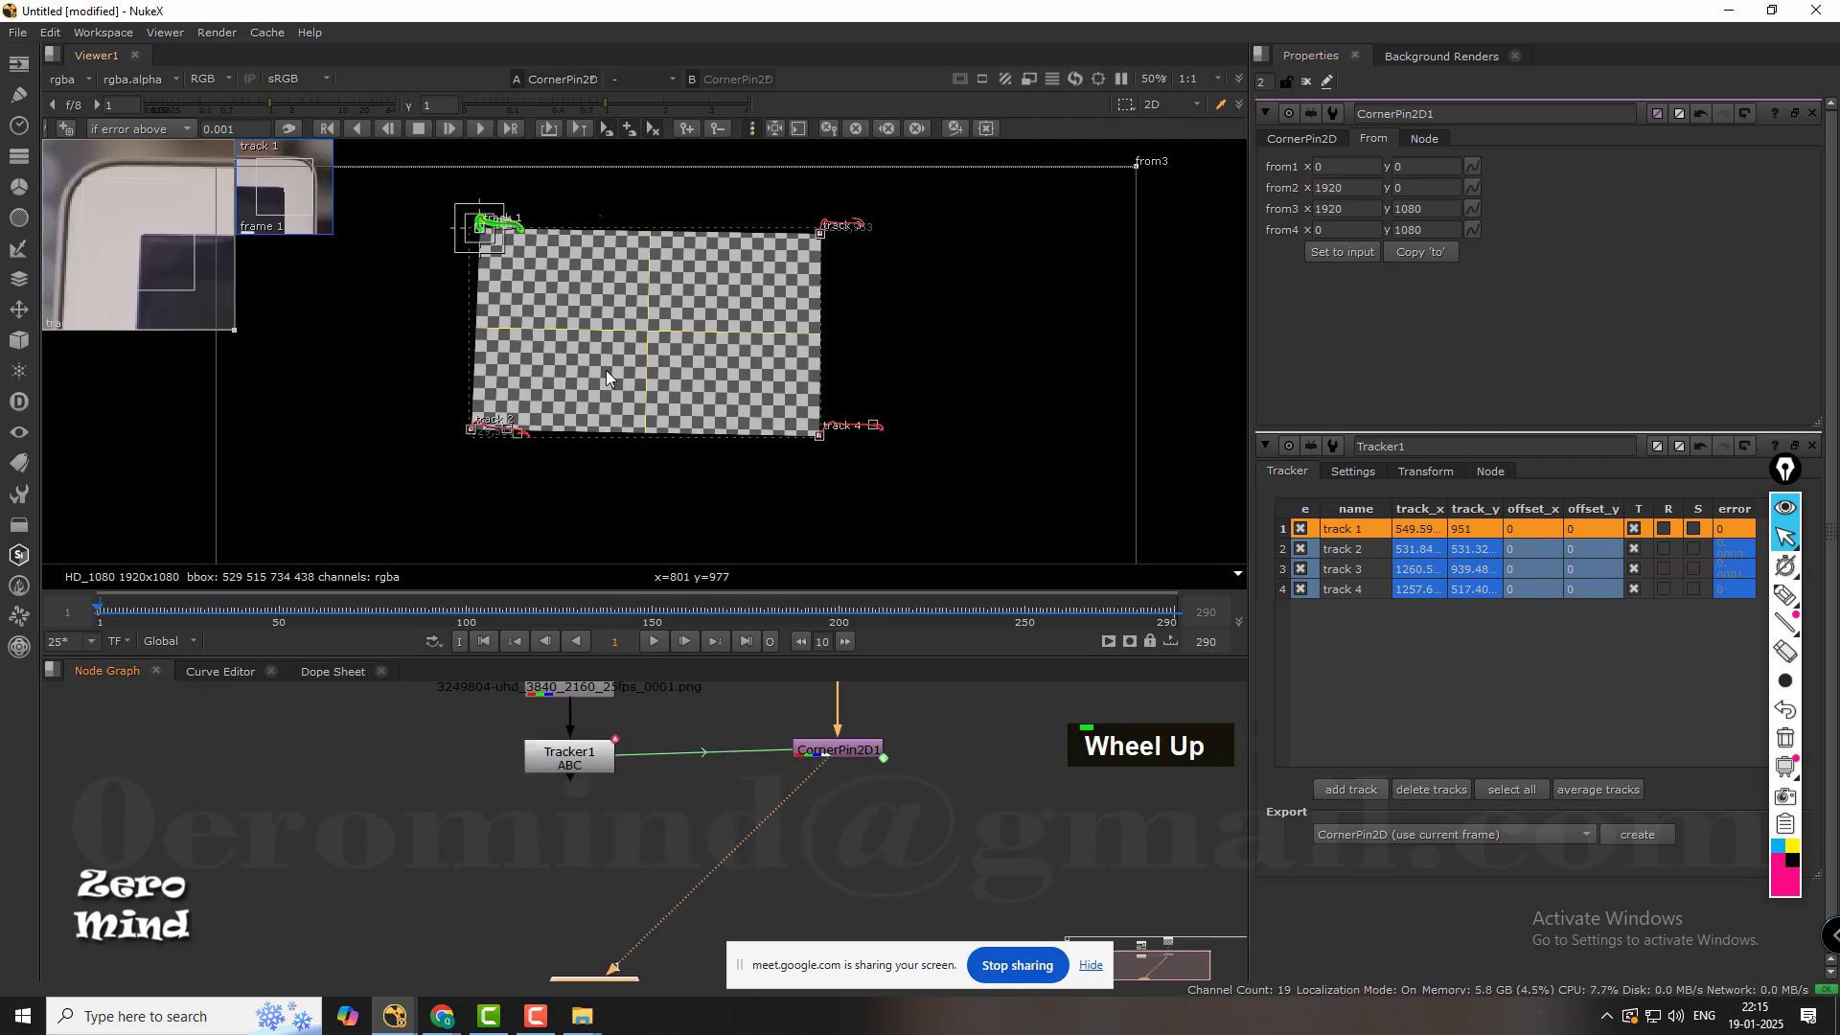
# Compare the Tracker1 footage with the CornerPin2D1 output by displaying each in the viewer.
pyautogui.click(584, 750)
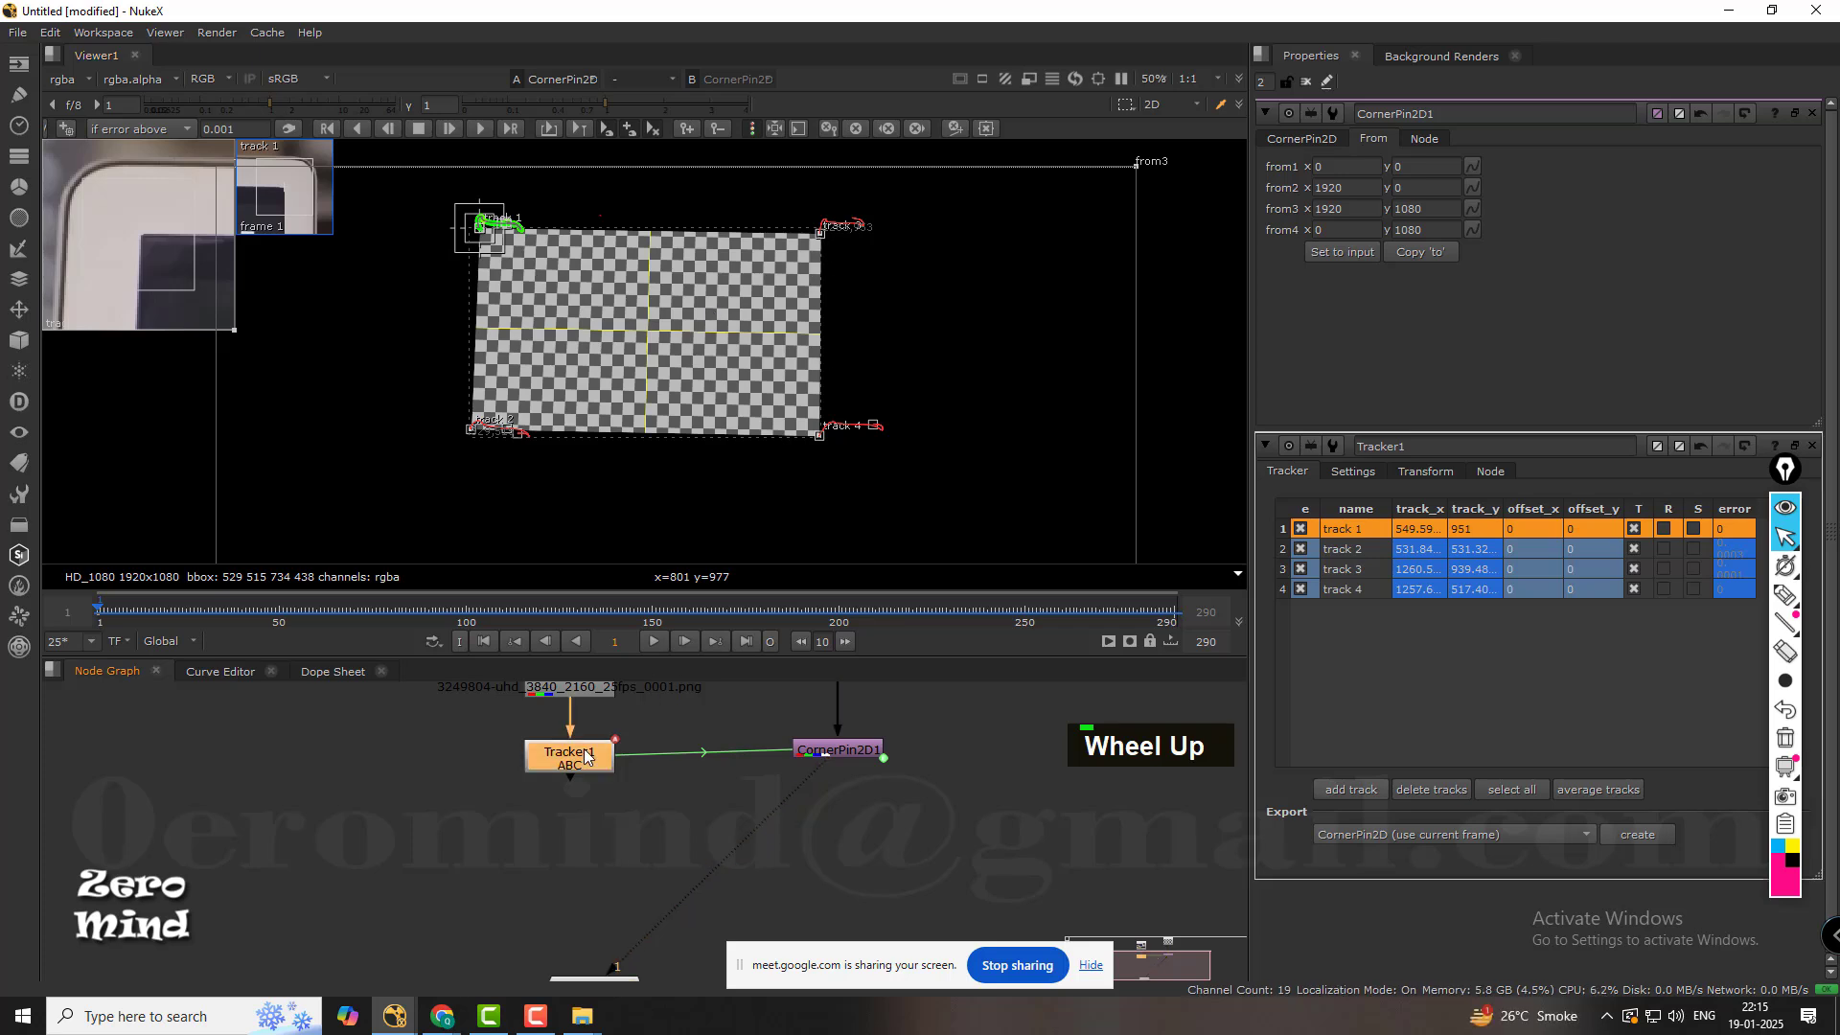
pyautogui.press('1')
pyautogui.scroll(-1, 693, 367)
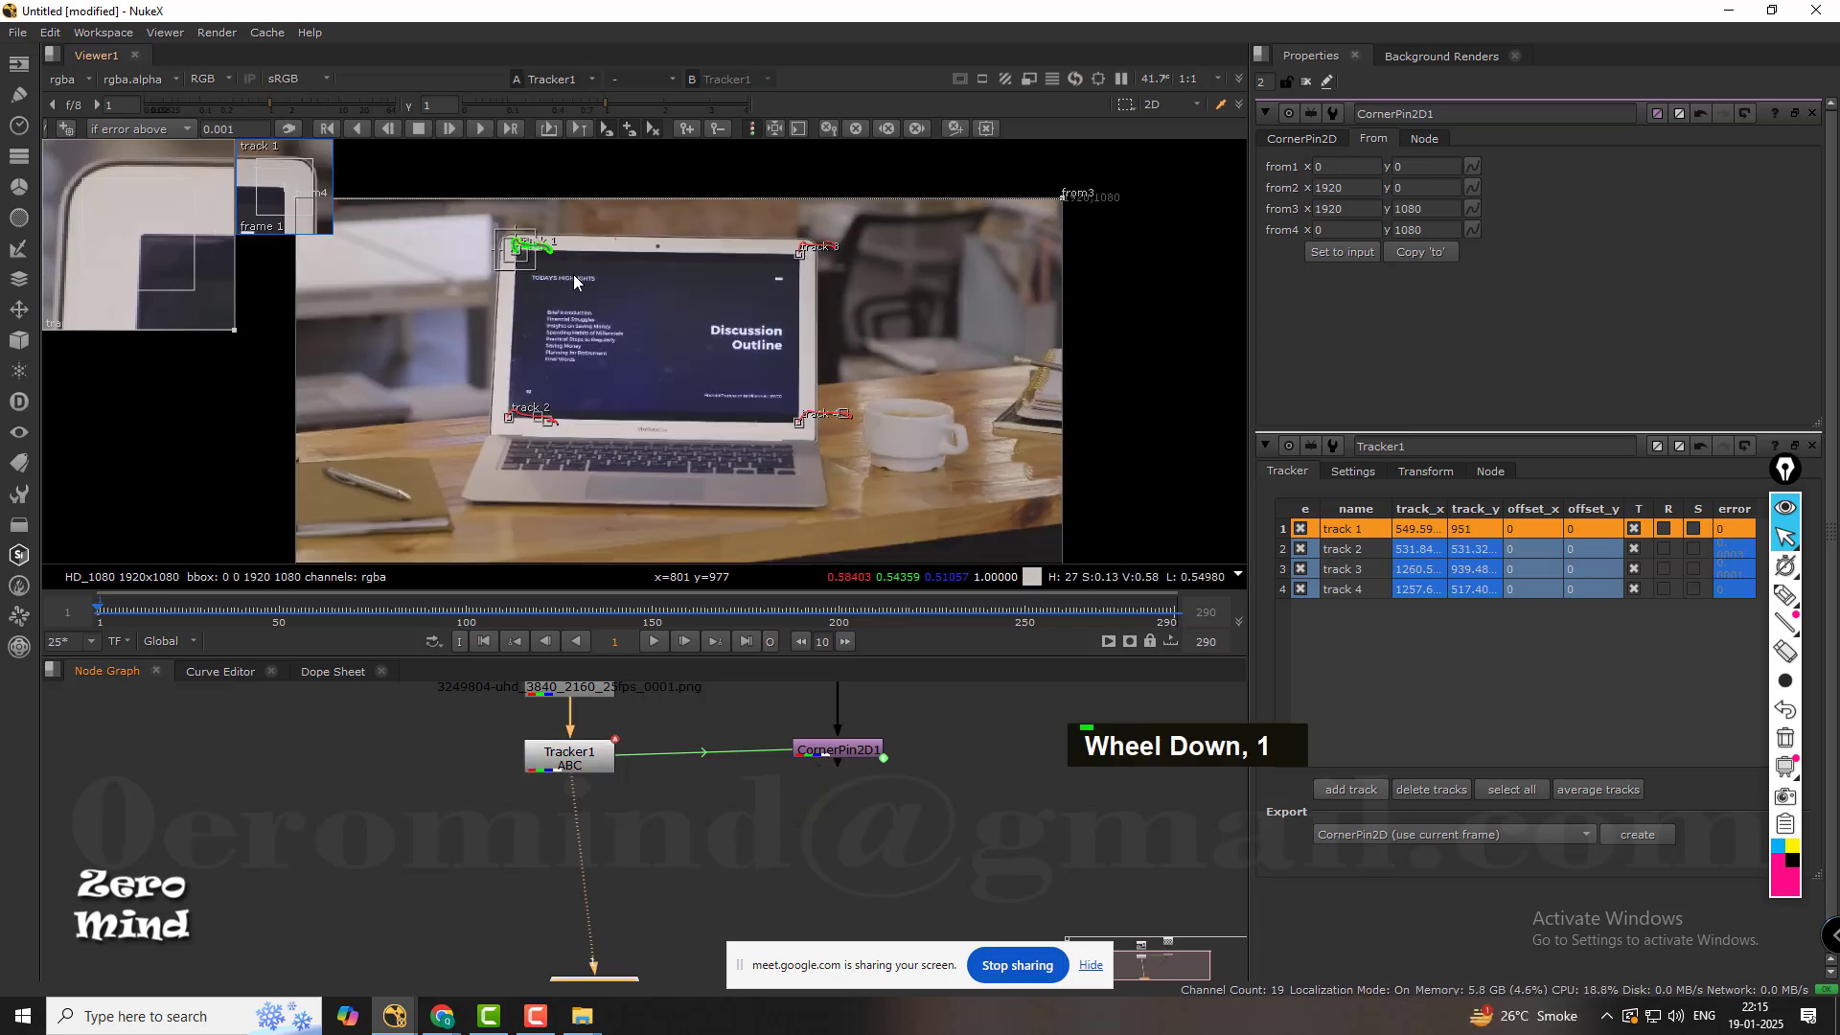
pyautogui.click(782, 820)
pyautogui.click(860, 748)
pyautogui.press('1')
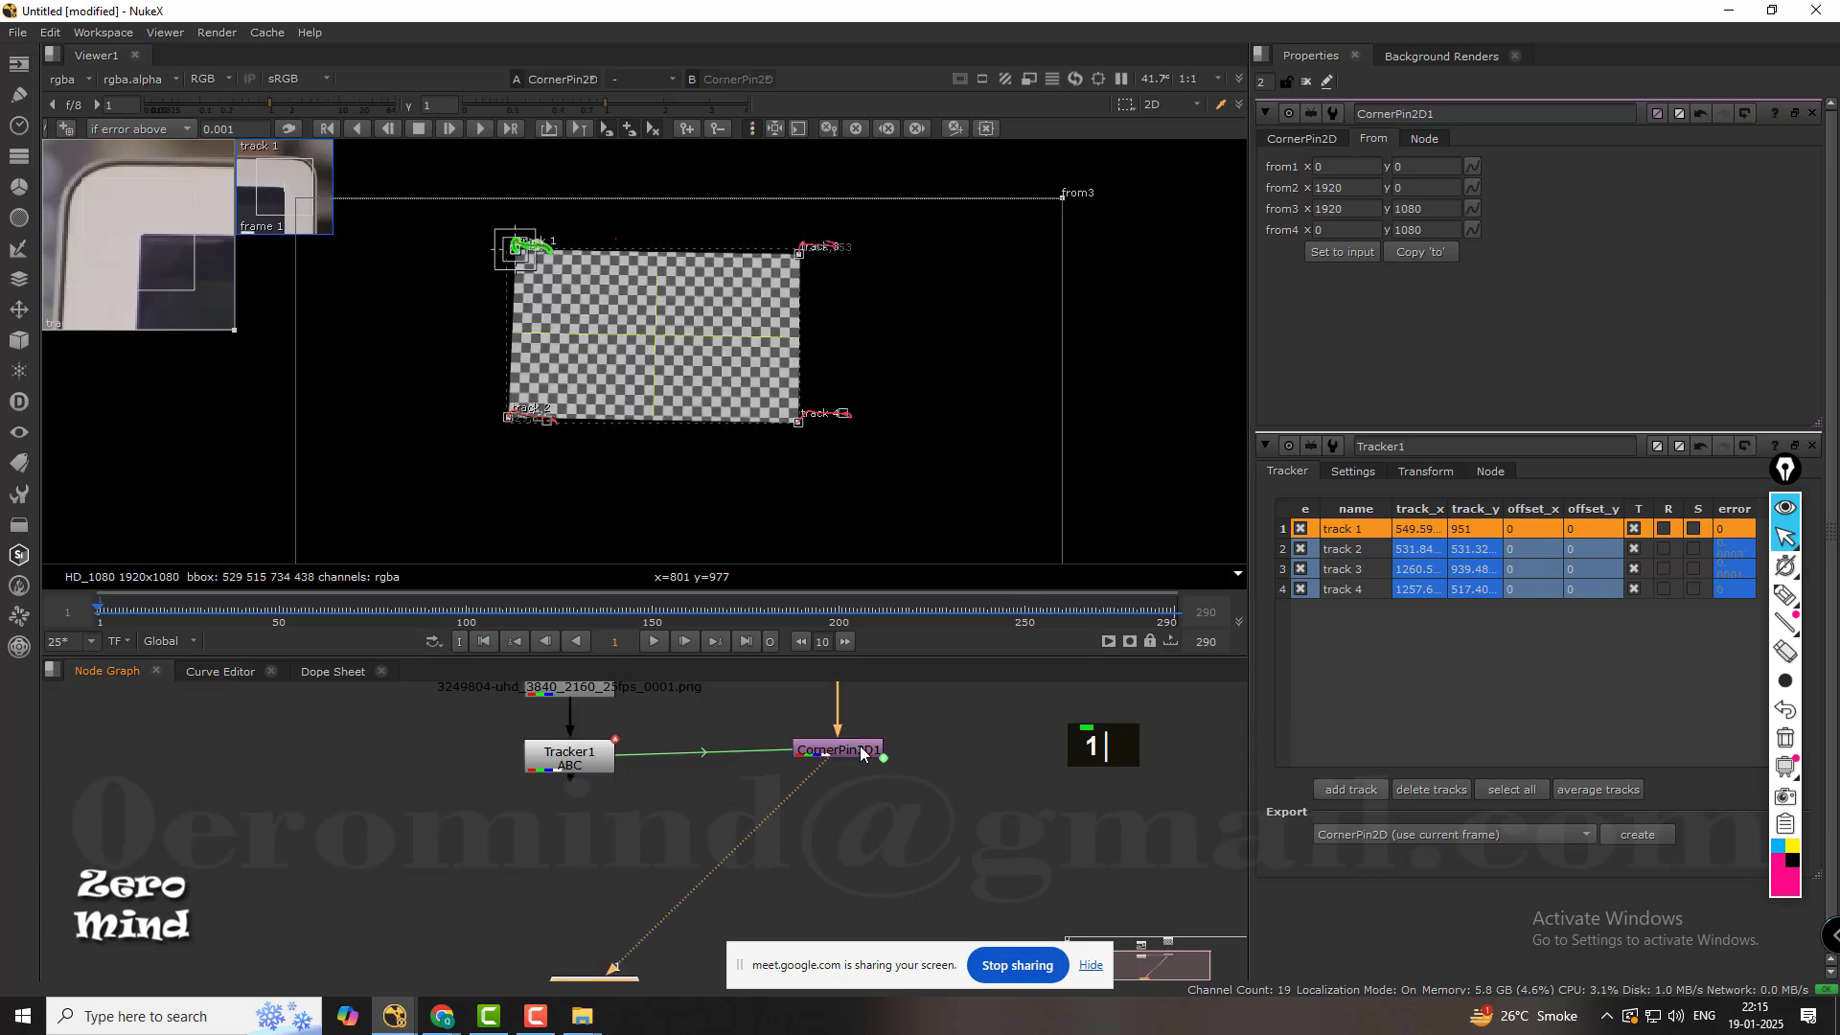
# Display Tracker1's output in the viewer and align the Viewer1 node straight below it.
pyautogui.click(929, 808)
pyautogui.moveTo(640, 820); pyautogui.dragTo(730, 844, button='middle')
pyautogui.scroll(-2, 719, 738)
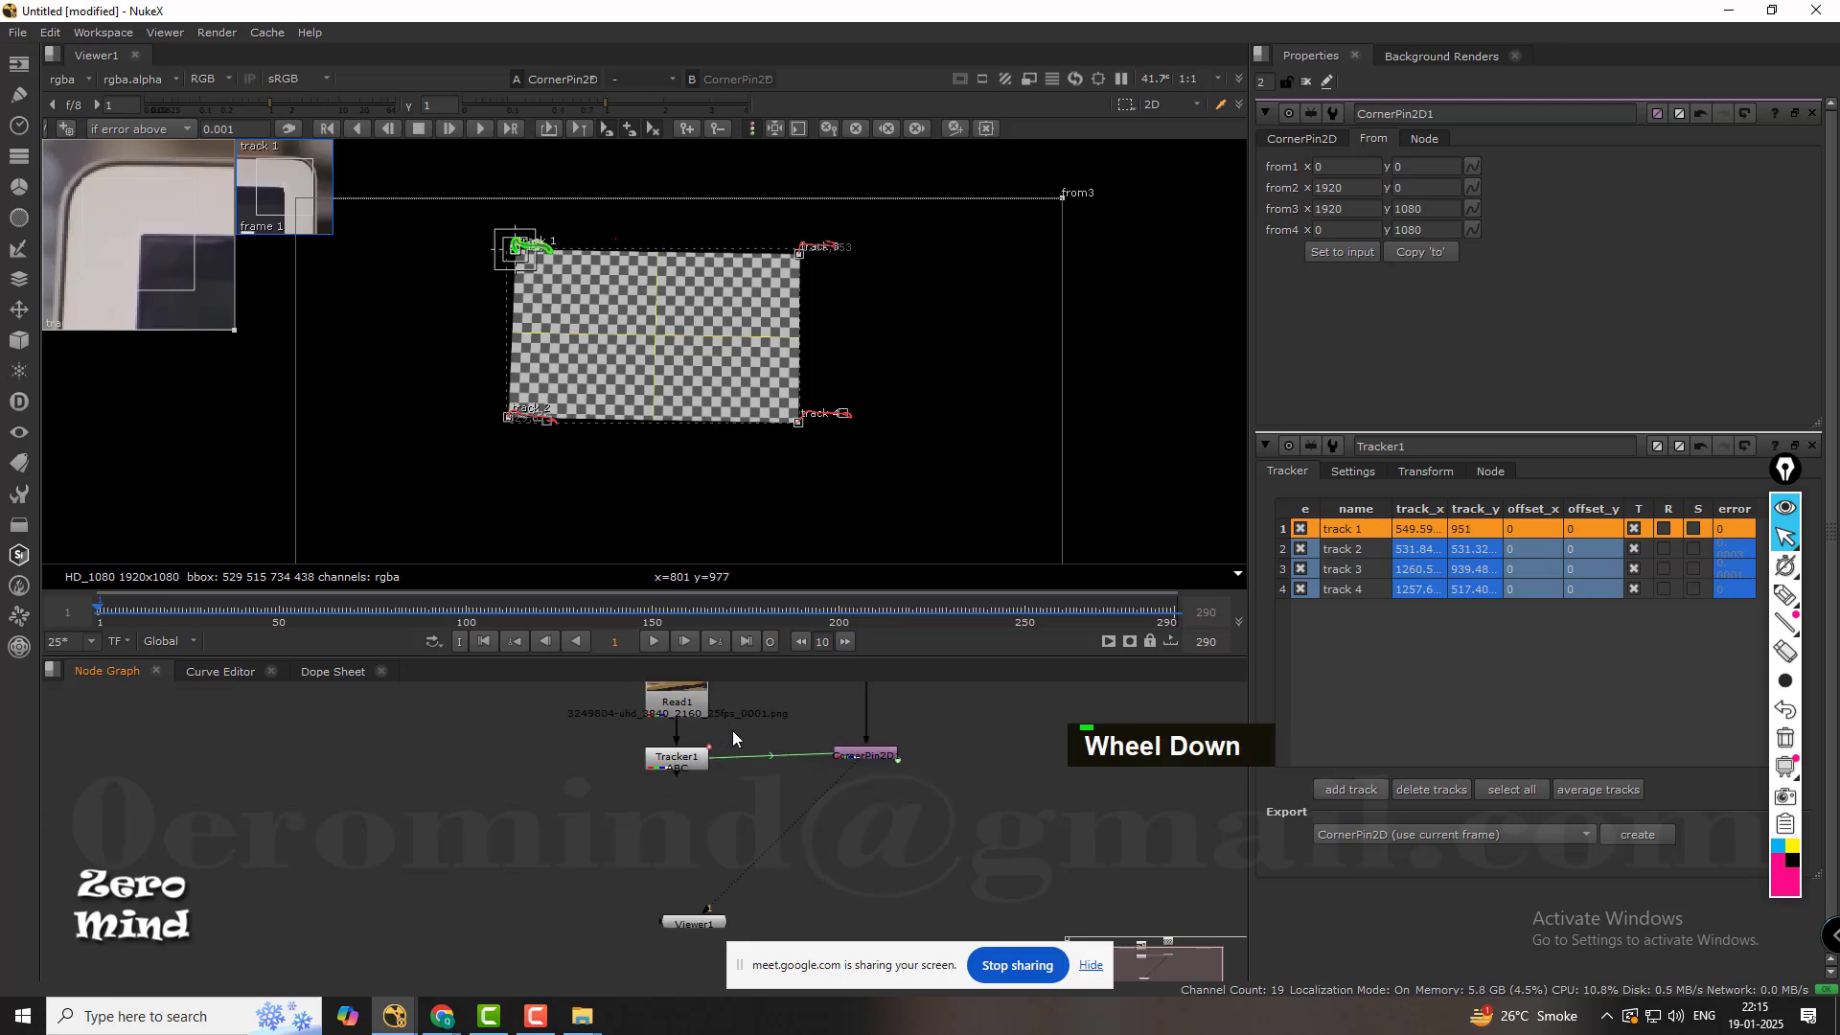
pyautogui.moveTo(743, 744); pyautogui.dragTo(648, 793, button='middle')
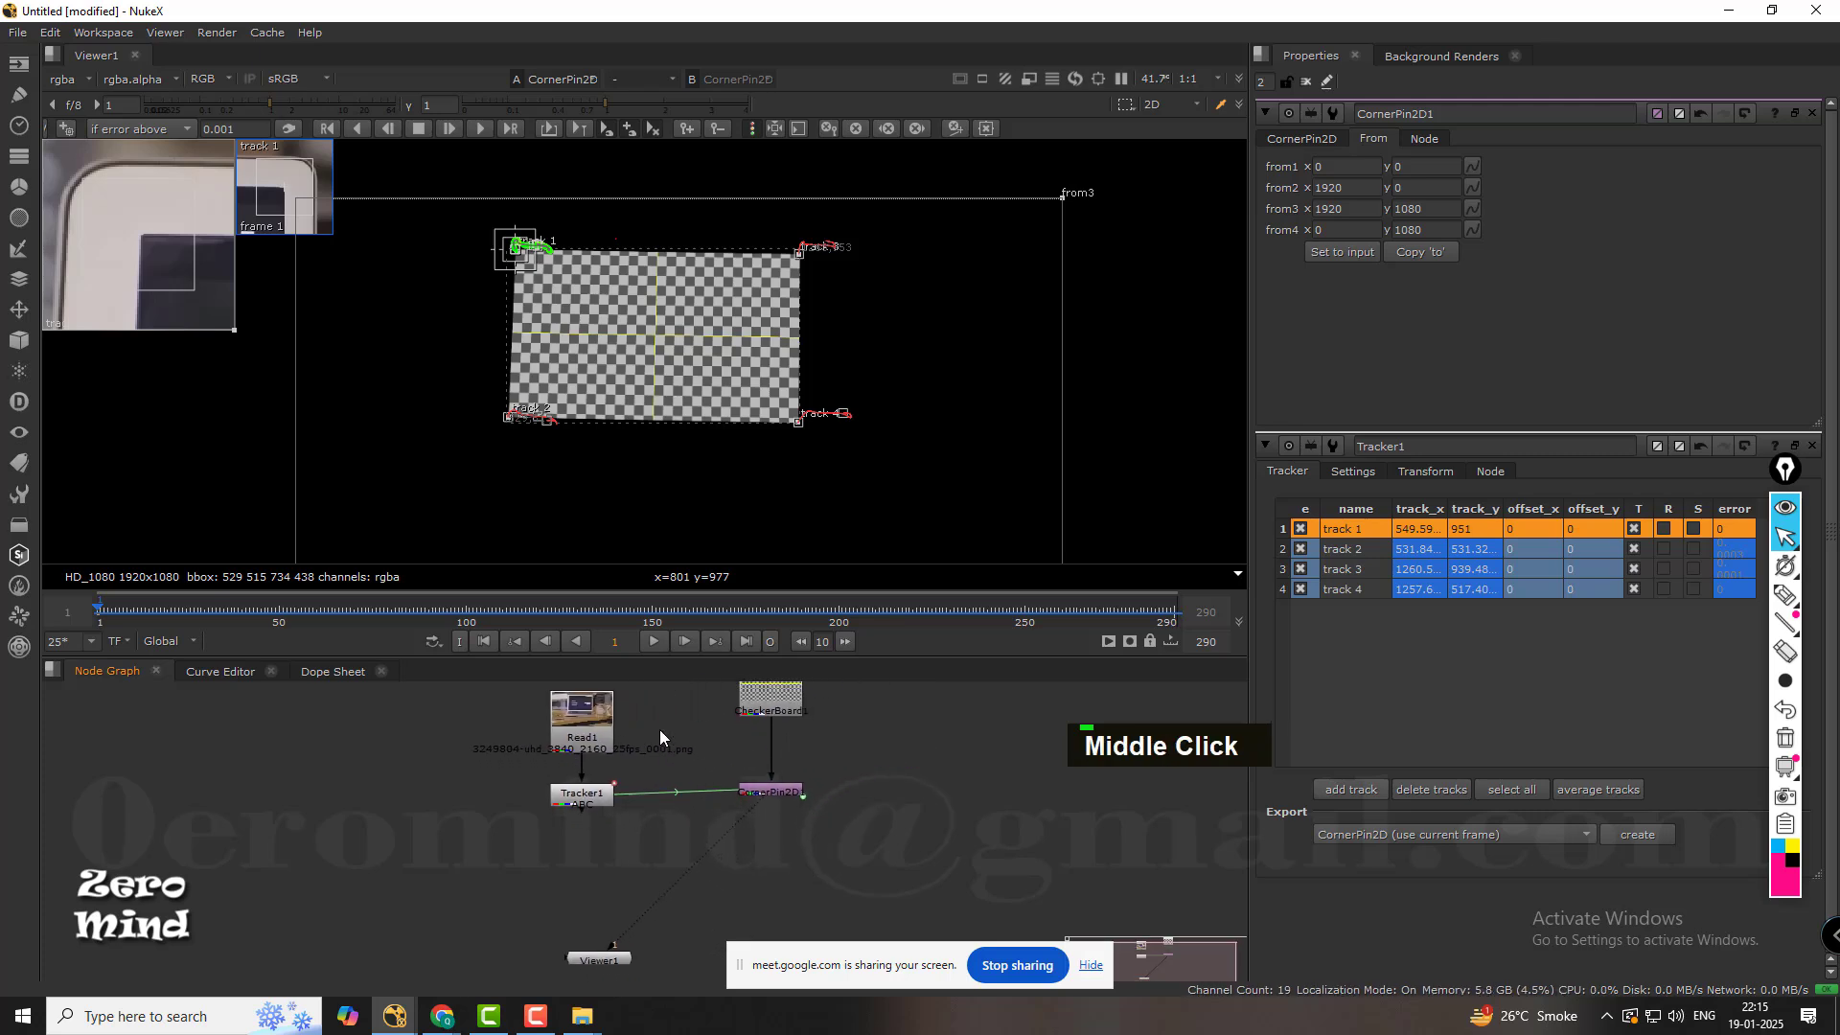
pyautogui.scroll(-1, 661, 750)
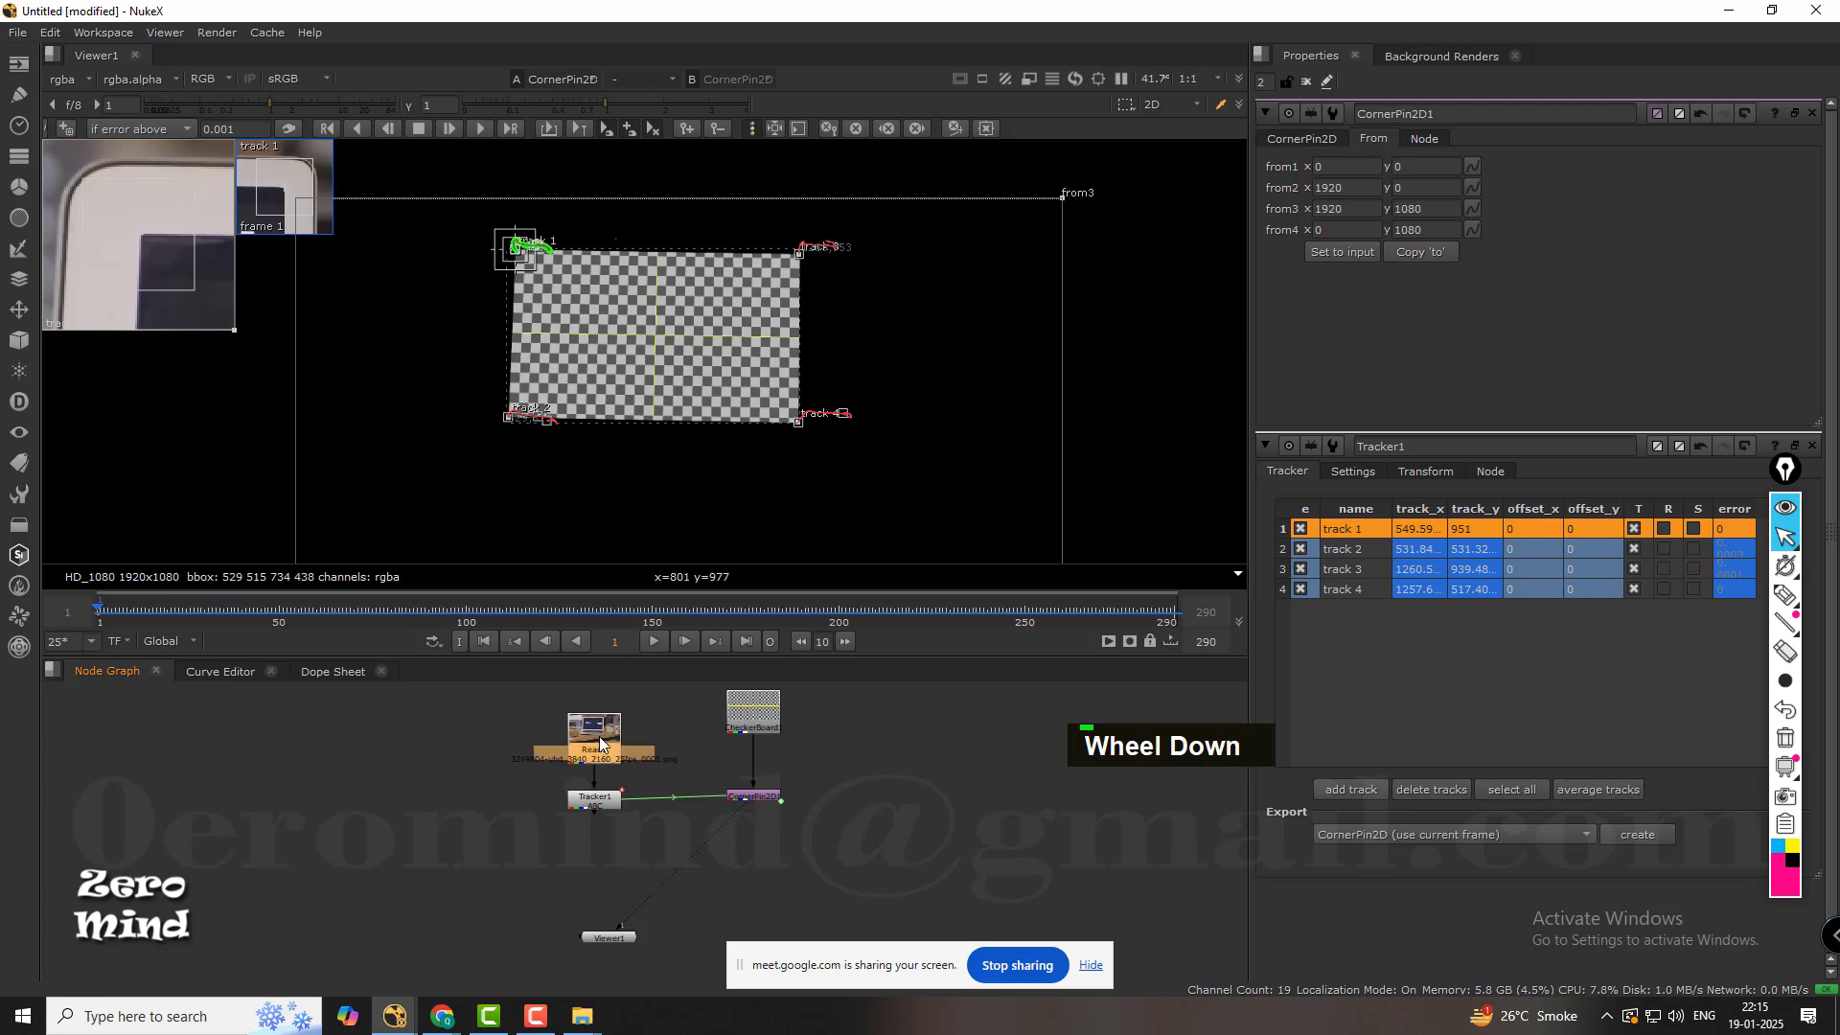
pyautogui.press('1')
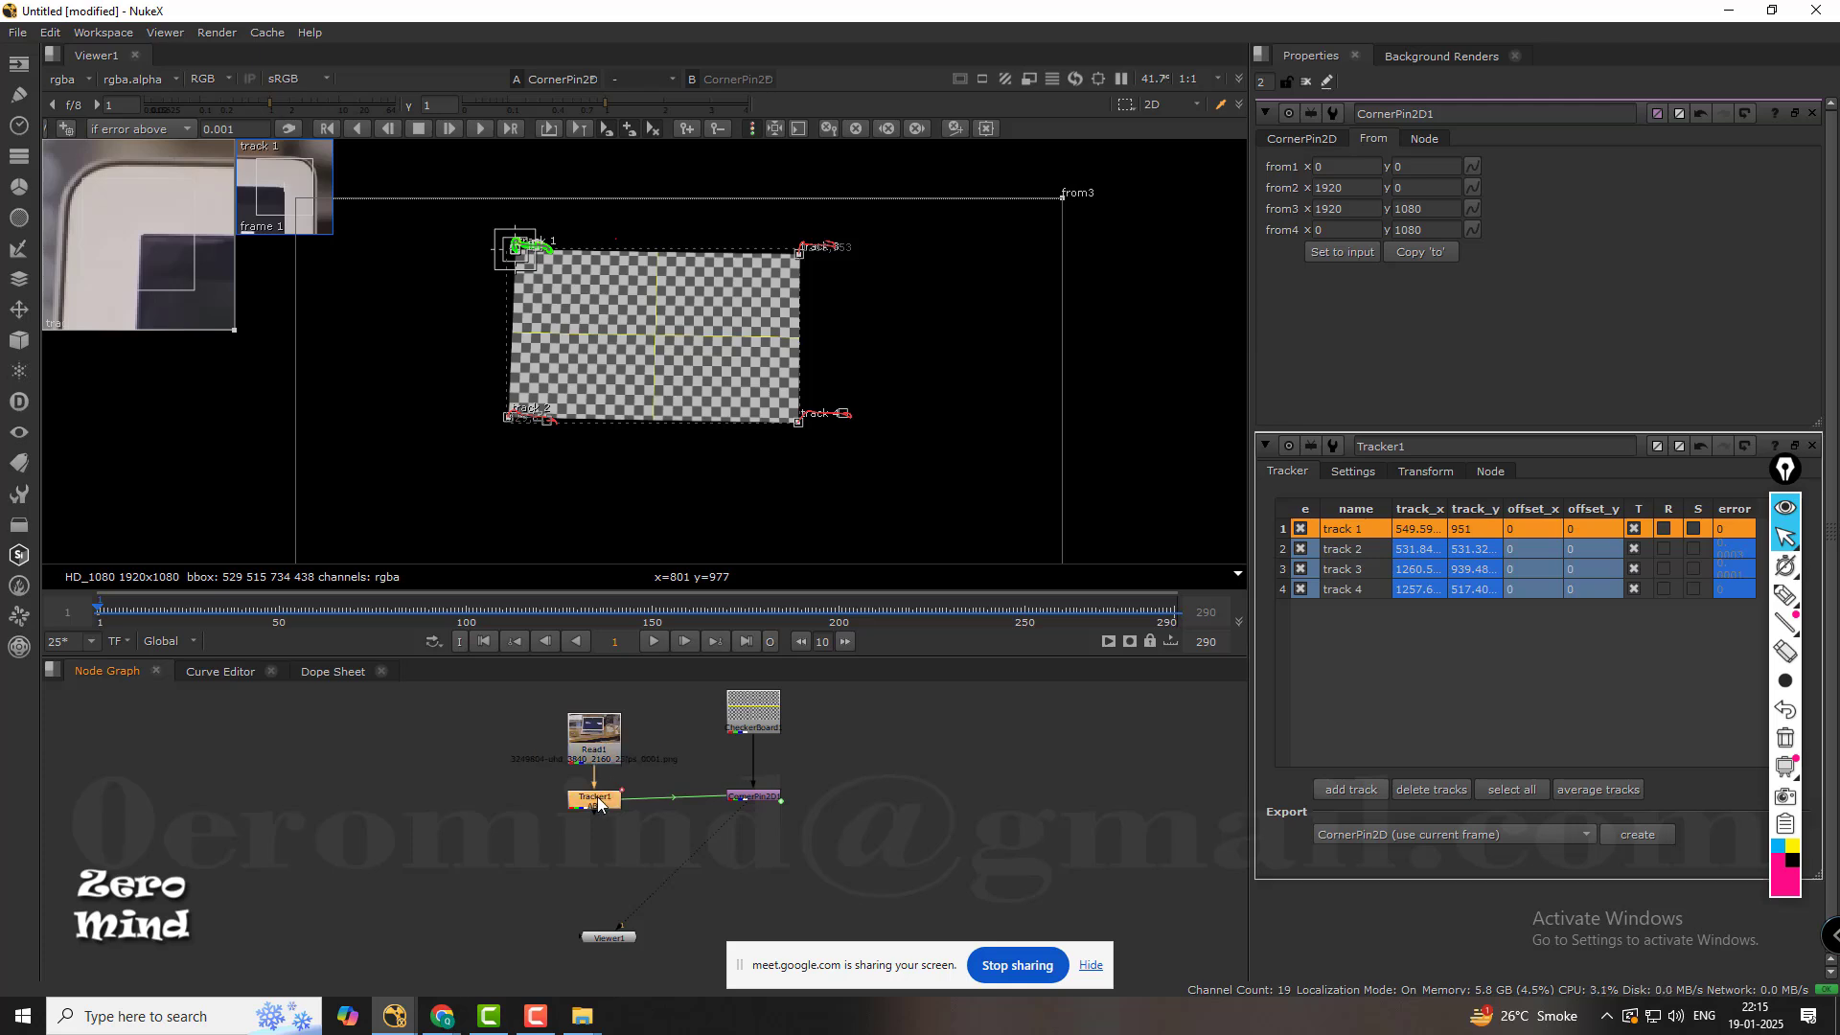
pyautogui.moveTo(614, 938); pyautogui.dragTo(600, 940)
# Add a Merge node between Tracker1 and Viewer1, with CornerPin2D1 as input A and Tracker1 as input B.
pyautogui.click(678, 871)
pyautogui.press('m')
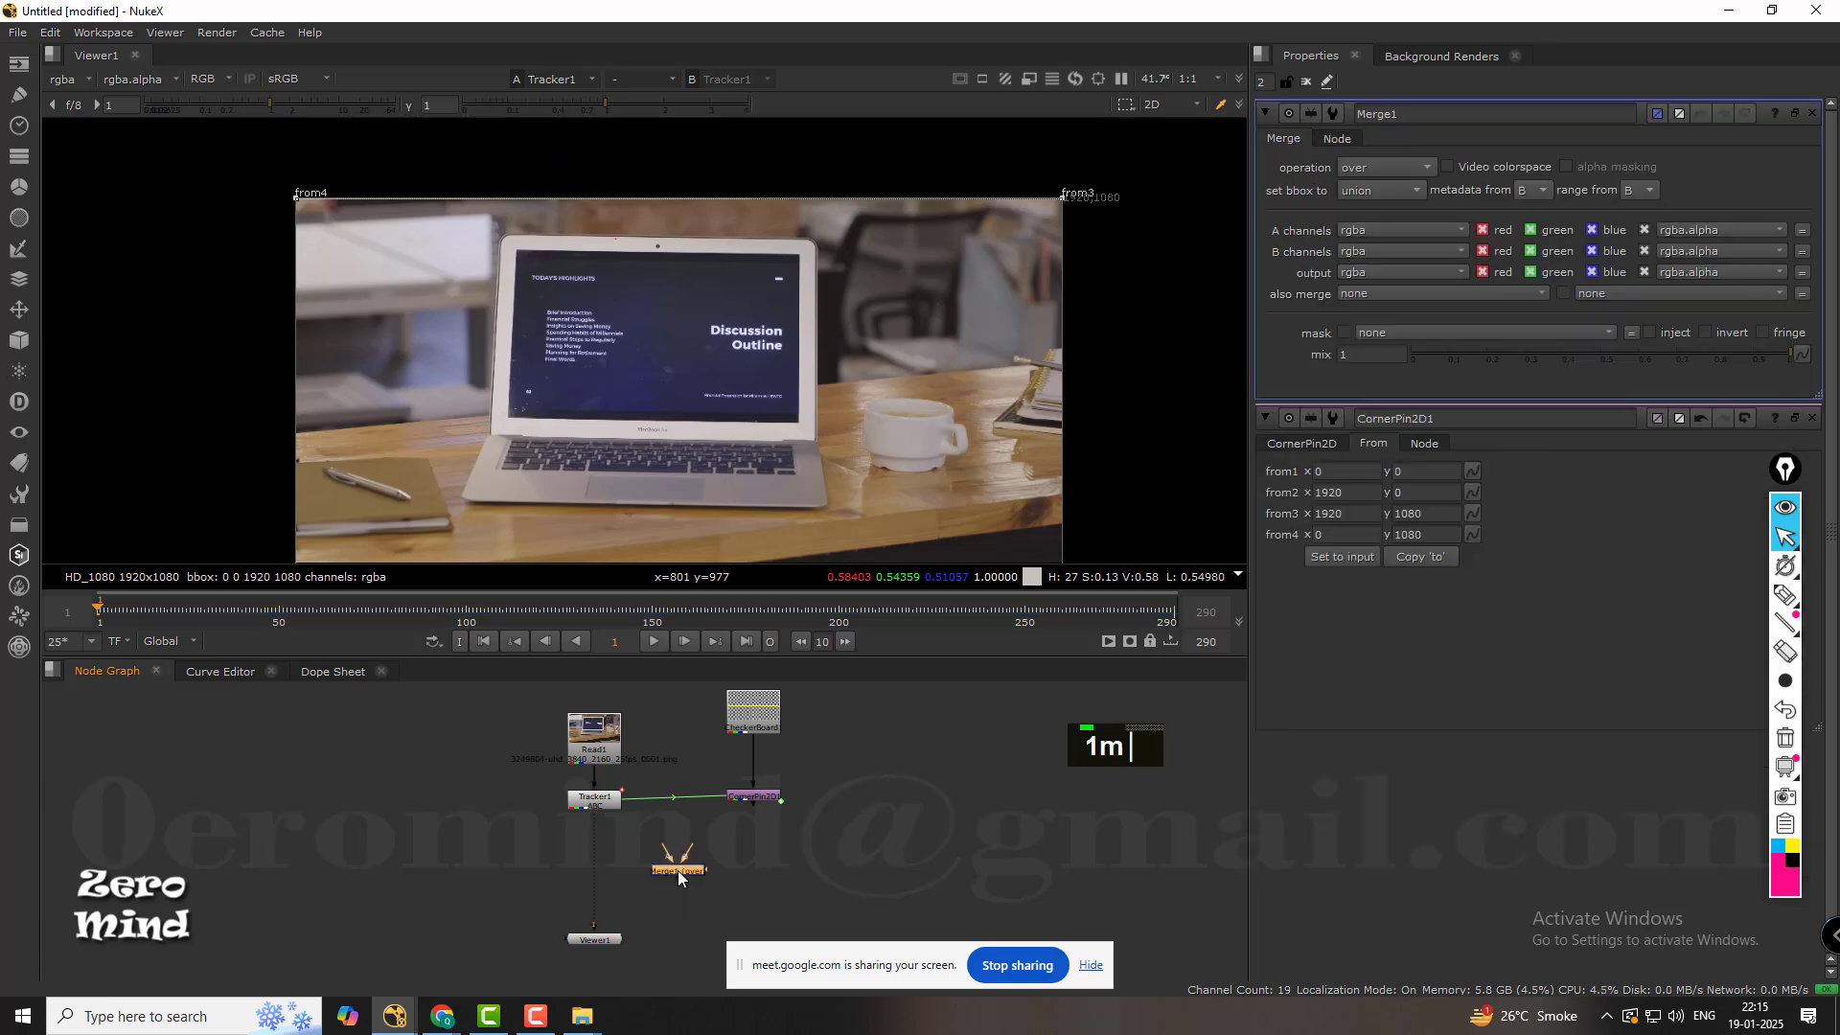
pyautogui.scroll(3, 679, 870)
pyautogui.scroll(-2, 602, 769)
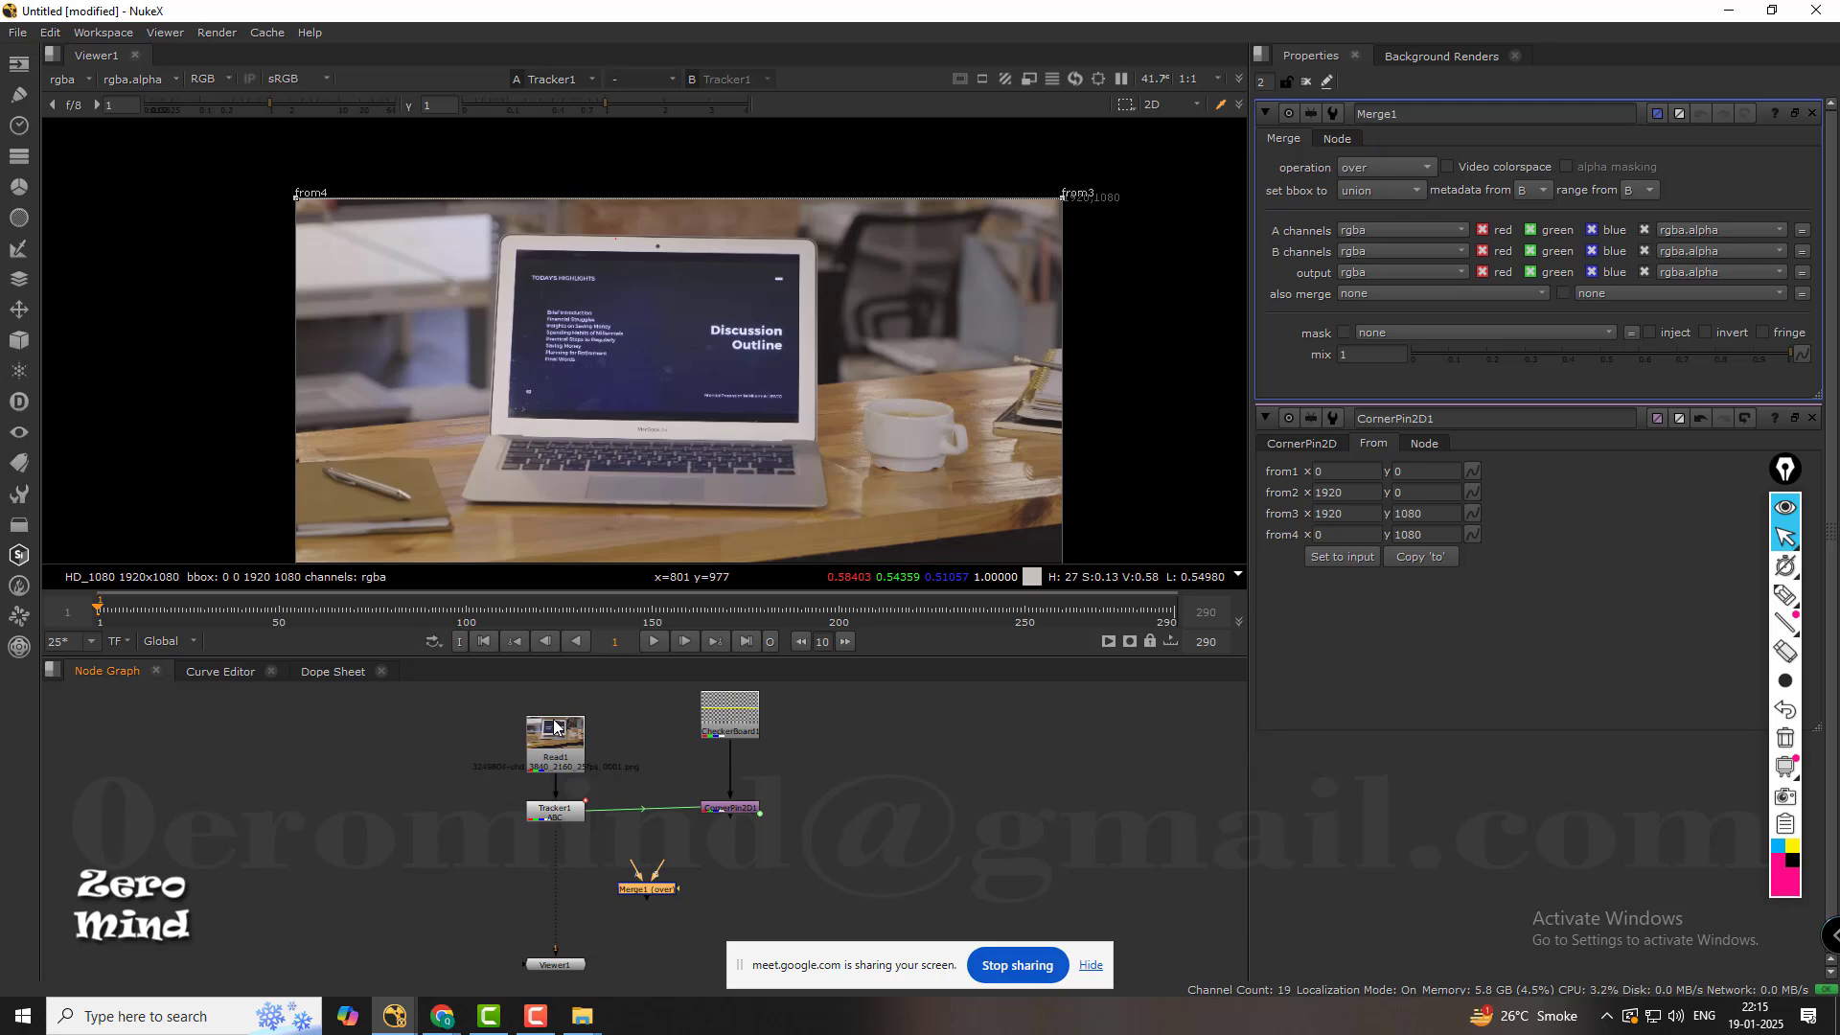
pyautogui.moveTo(657, 896); pyautogui.dragTo(732, 809)
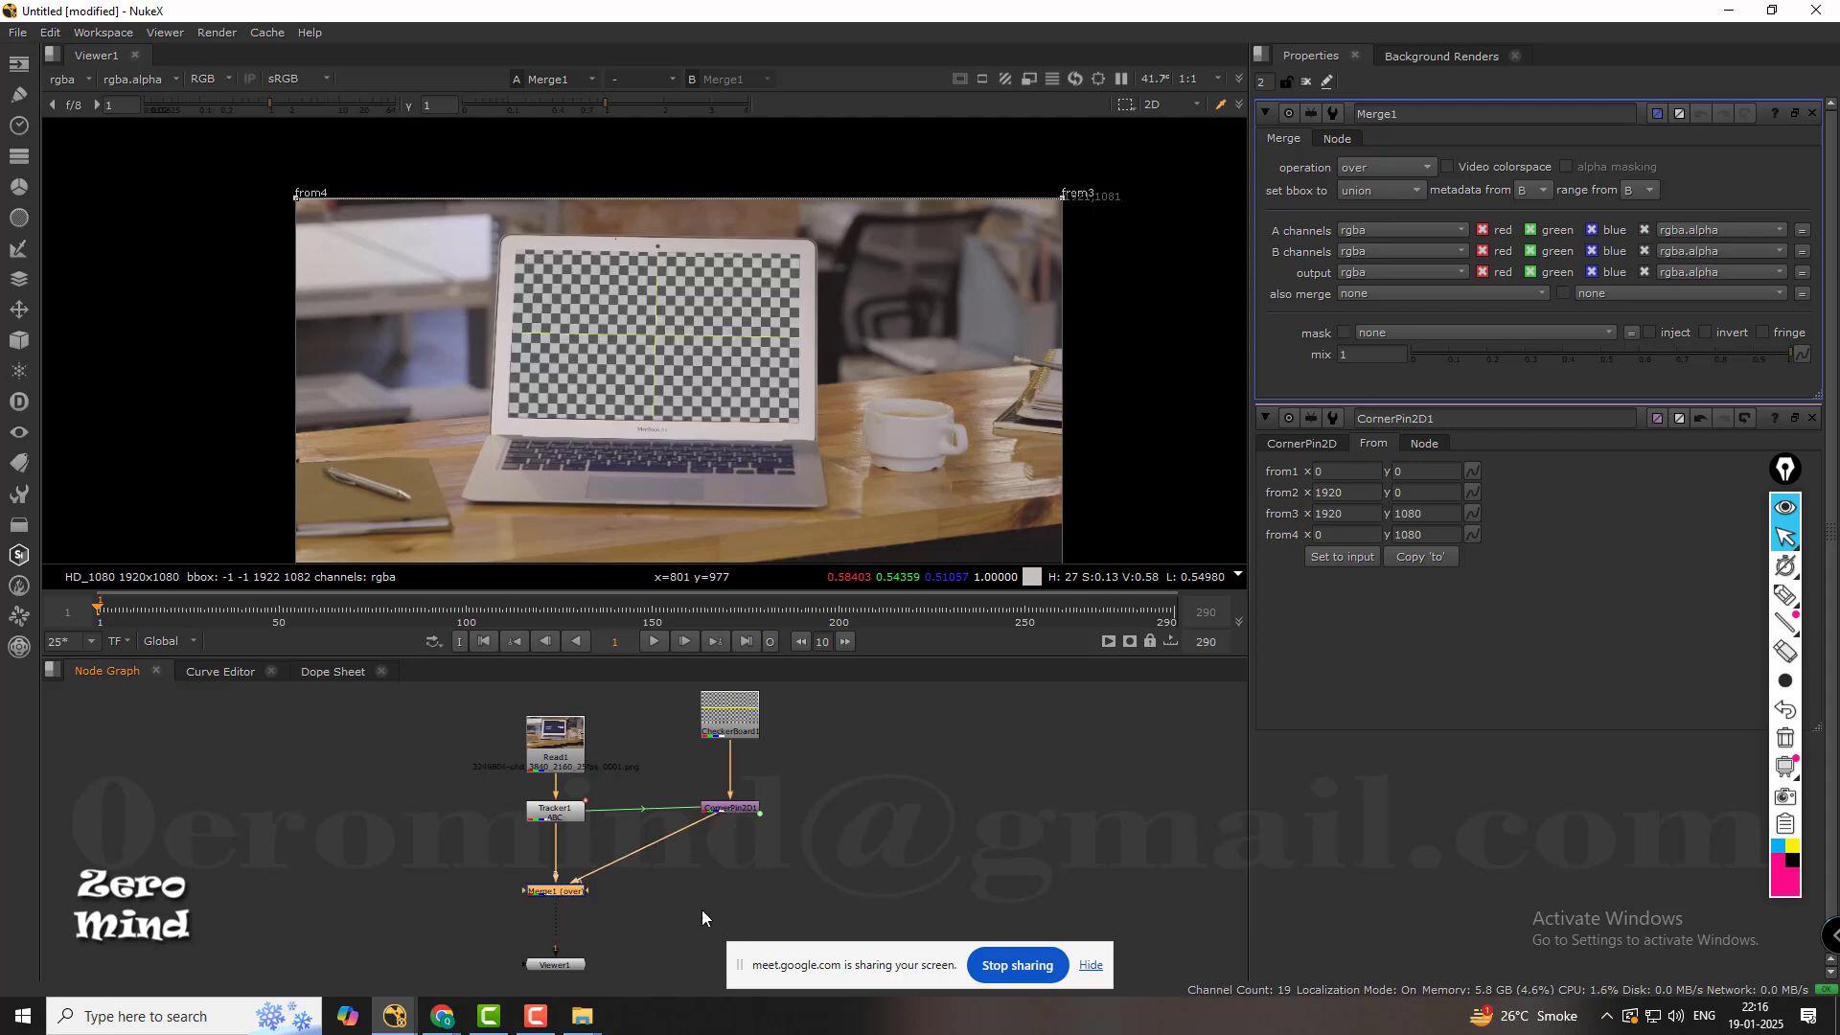
# Try inserting a dot on the pipe between CornerPin2D1 and Merge1, and undo it.
pyautogui.scroll(3, 627, 841)
pyautogui.scroll(-2, 602, 824)
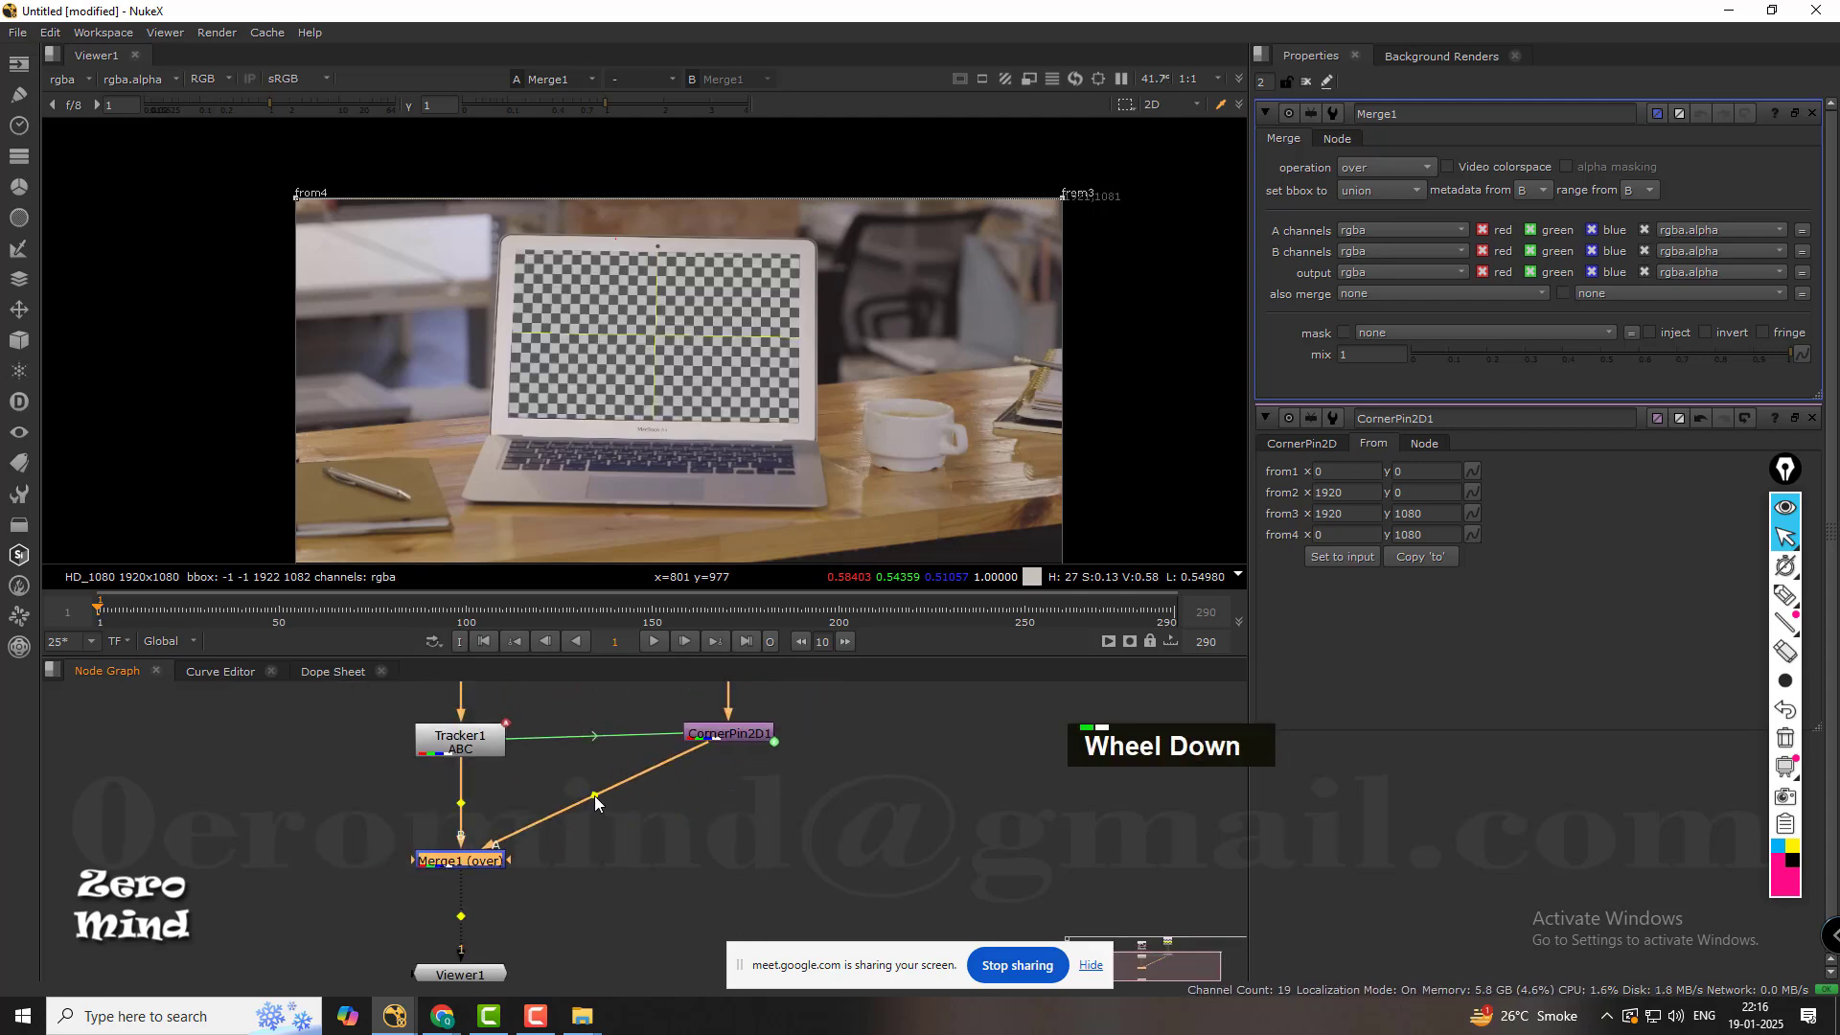
pyautogui.keyDown('ctrl'); pyautogui.moveTo(595, 795); pyautogui.dragTo(638, 843); pyautogui.keyUp('ctrl')
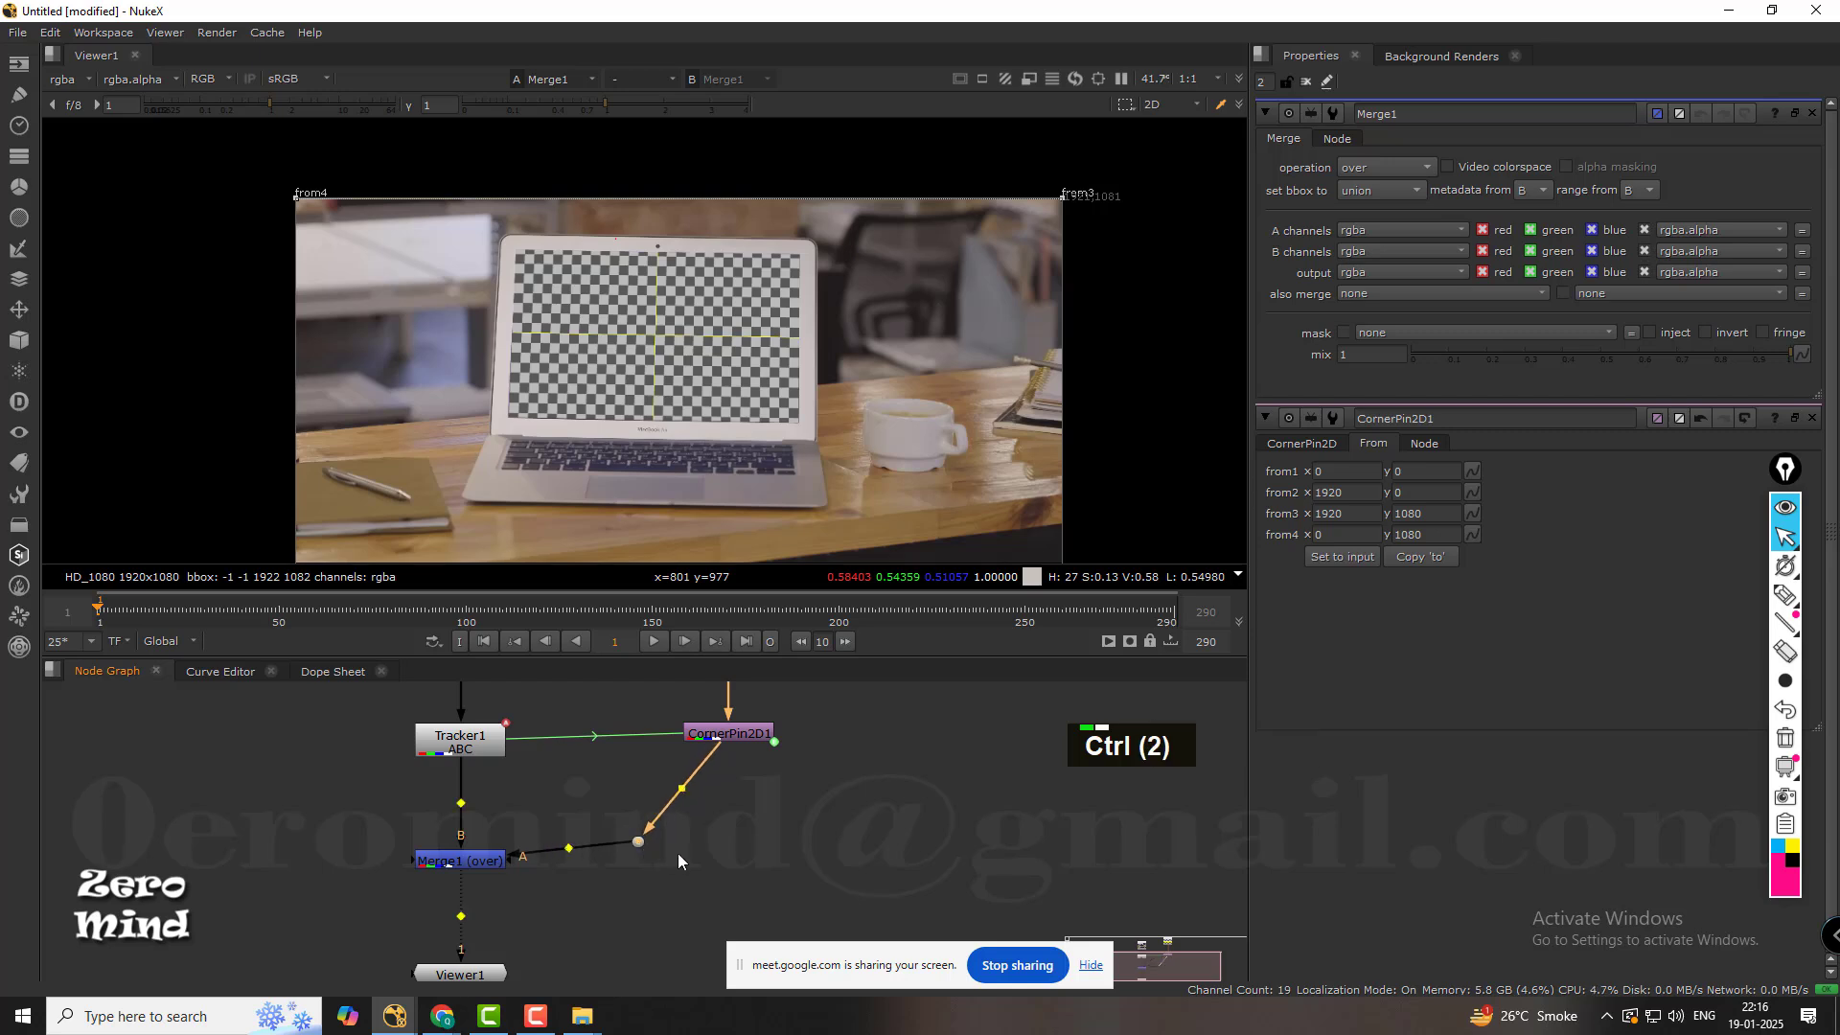
pyautogui.hotkey('ctrl', 'z')
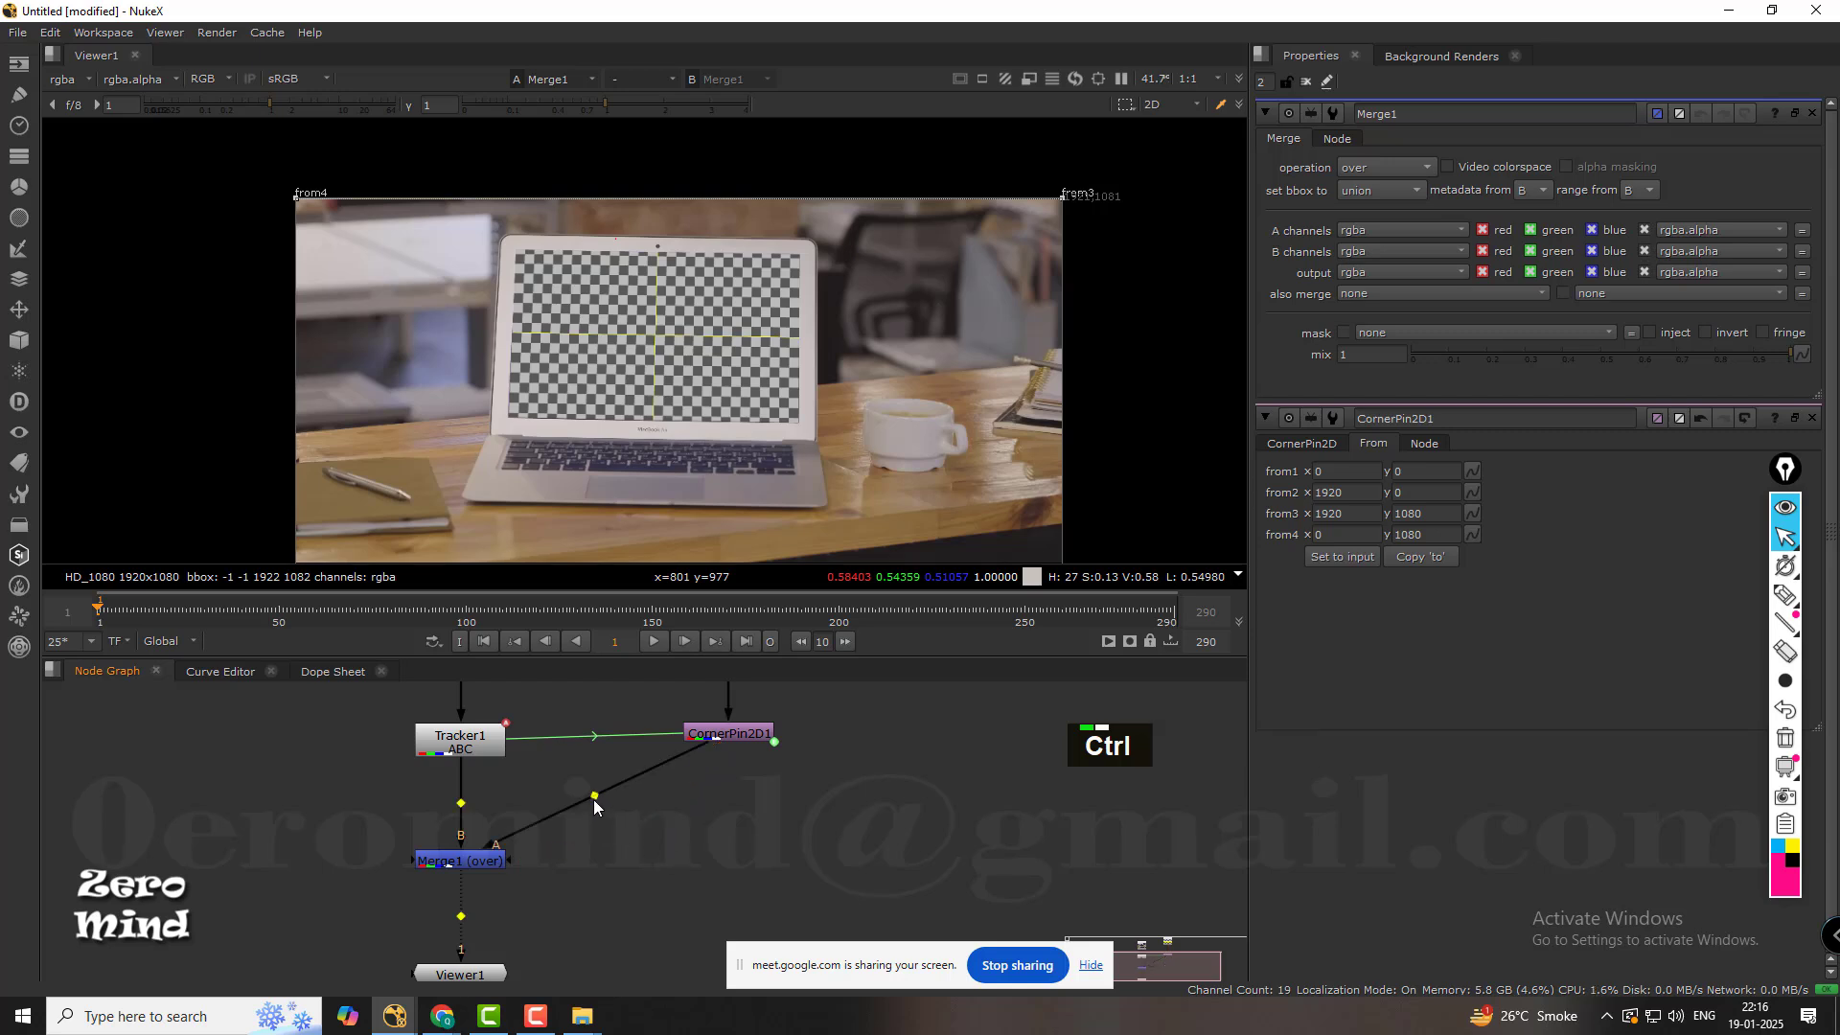
# Route the CornerPin2D1-to-Merge1 pipe through a dot placed straight below the corner pin, and tidy the node alignment.
pyautogui.keyDown('ctrl'); pyautogui.moveTo(595, 795); pyautogui.dragTo(733, 859); pyautogui.keyUp('ctrl')
pyautogui.keyDown('ctrl'); pyautogui.moveTo(728, 736); pyautogui.dragTo(732, 745); pyautogui.keyUp('ctrl')
pyautogui.moveTo(732, 745); pyautogui.dragTo(706, 821, button='middle')
pyautogui.scroll(-1, 600, 796)
pyautogui.moveTo(600, 797); pyautogui.dragTo(659, 805, button='middle')
pyautogui.scroll(1, 498, 820)
pyautogui.scroll(2, 498, 820)
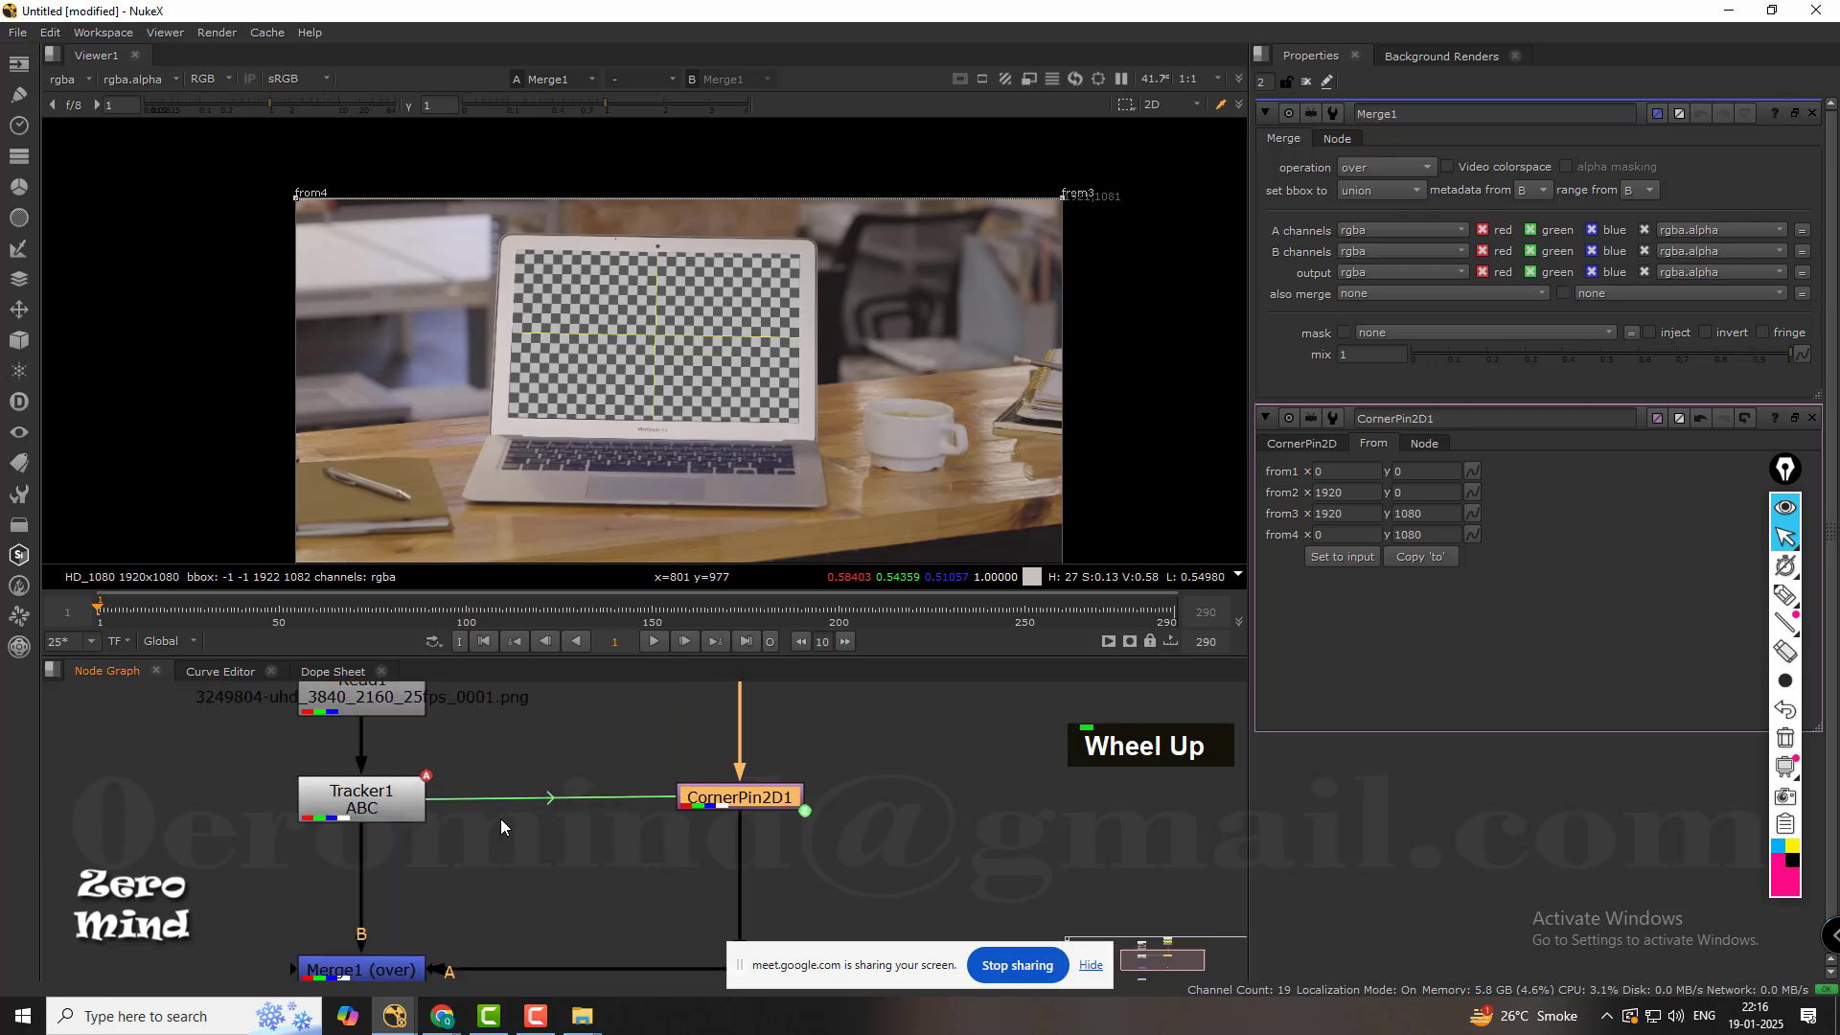
# Examine the expression link from Tracker1 to CornerPin2D1 and the E badge on the corner pin node.
pyautogui.click(408, 805)
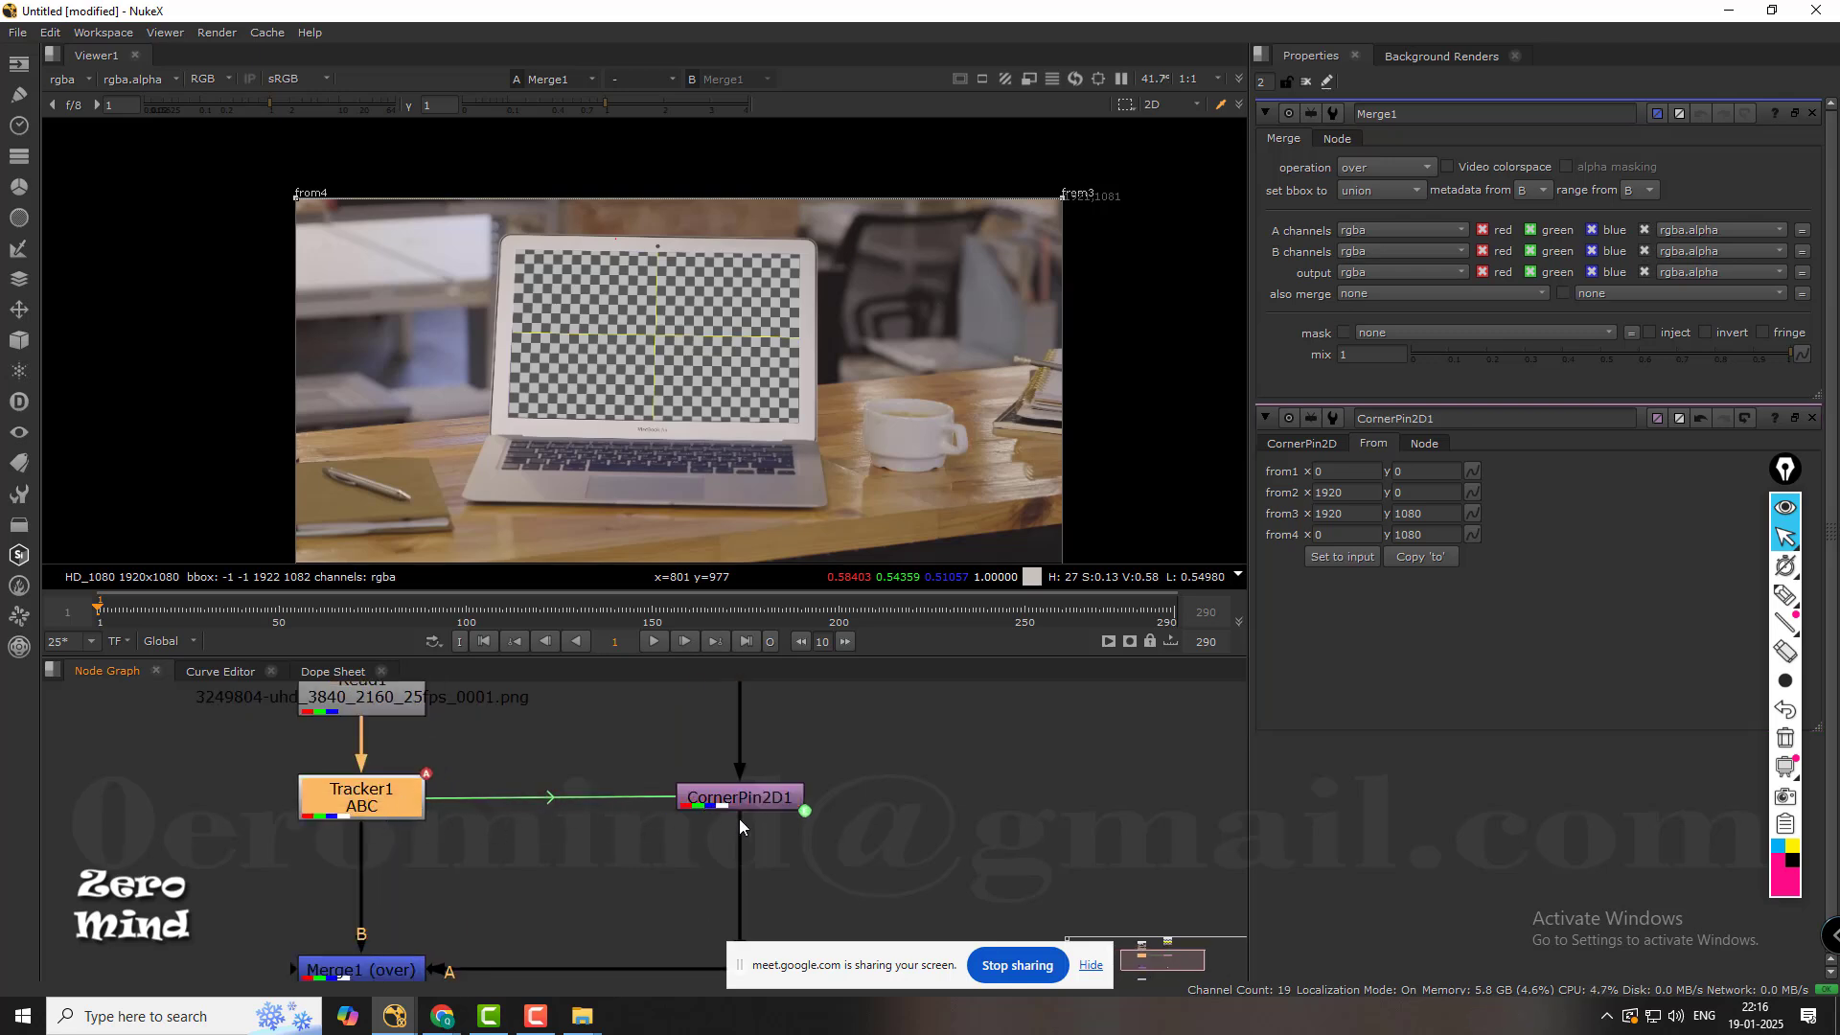
pyautogui.scroll(3, 547, 805)
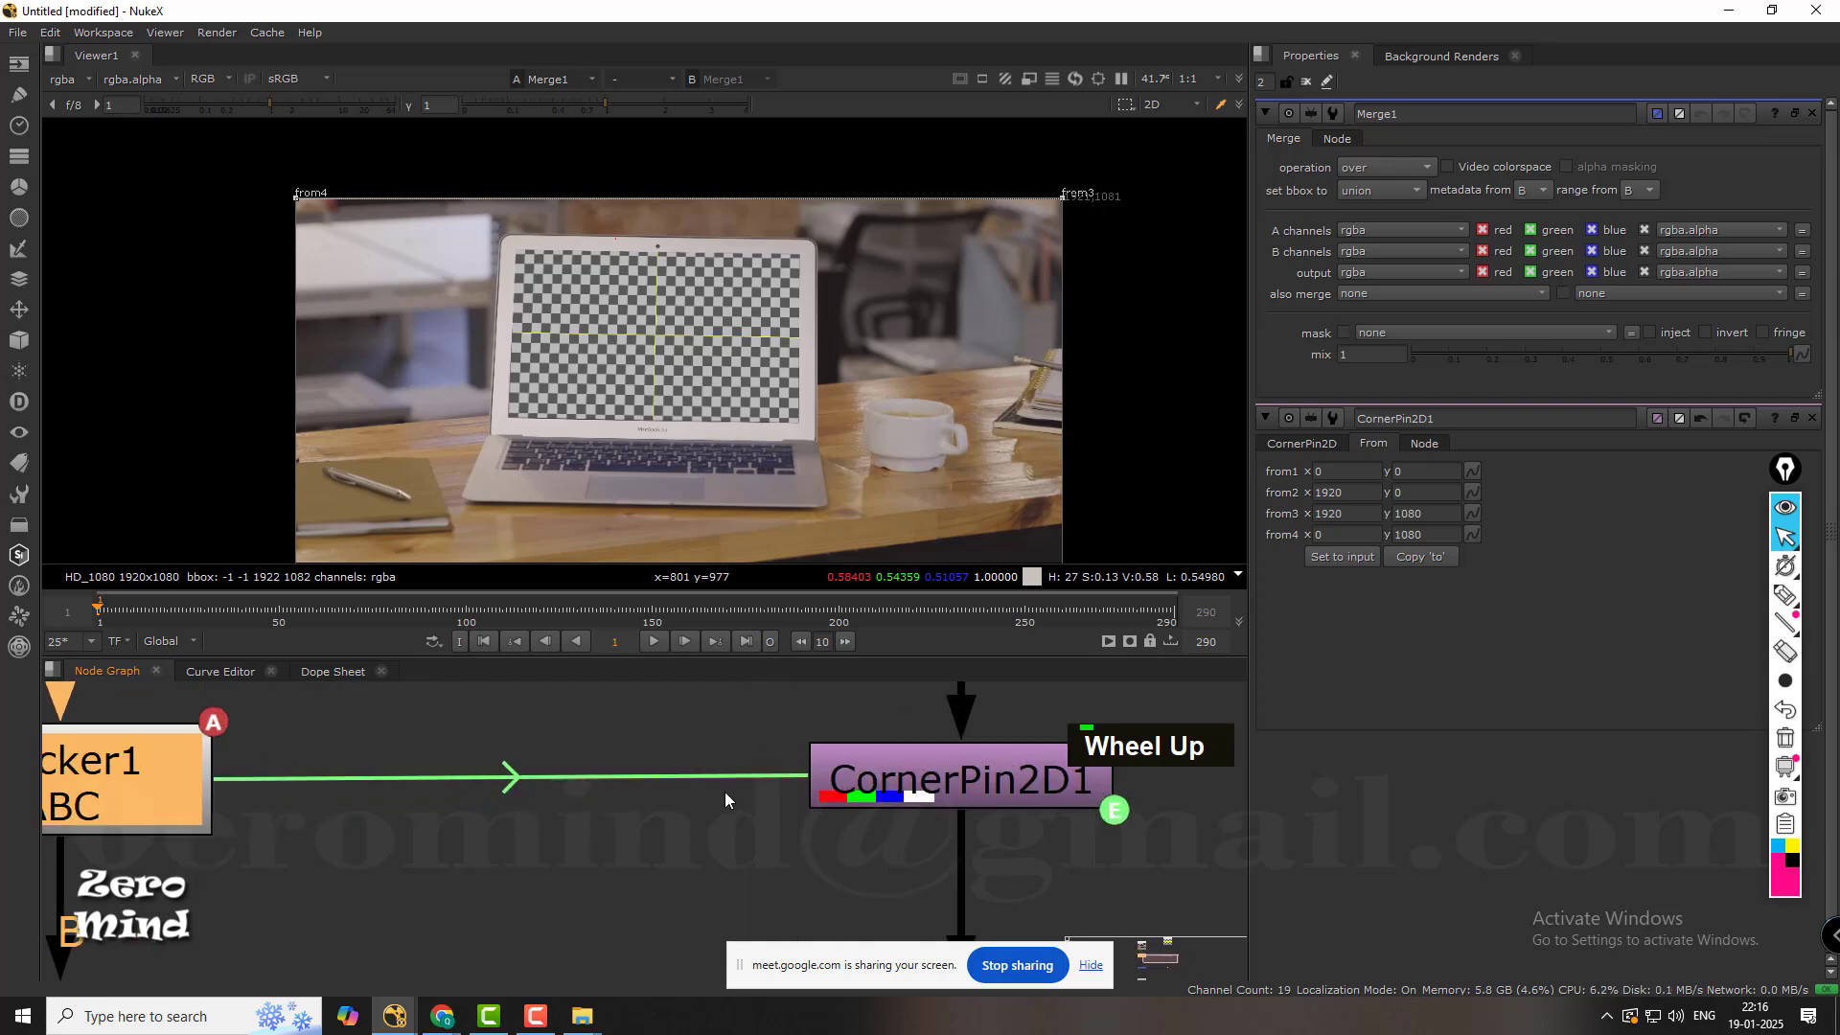
pyautogui.moveTo(725, 791); pyautogui.dragTo(474, 786, button='middle')
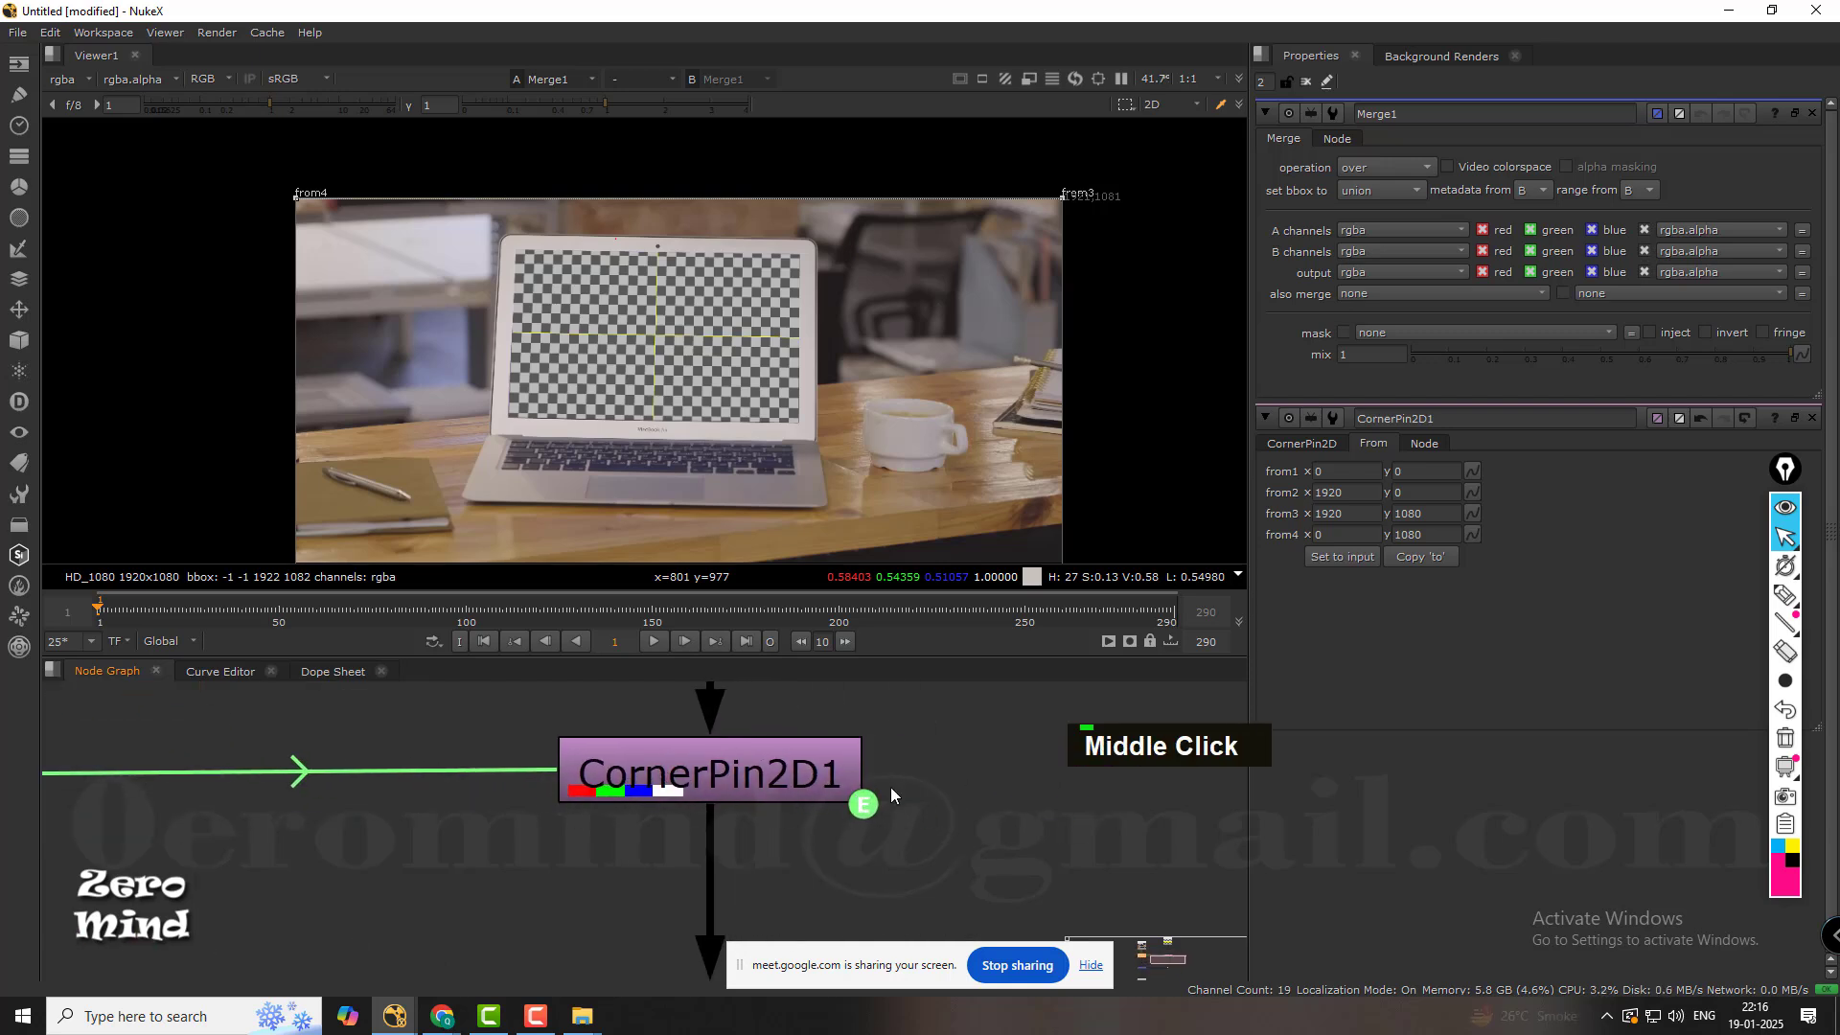
pyautogui.moveTo(891, 793); pyautogui.dragTo(769, 776, button='middle')
pyautogui.click(693, 775)
pyautogui.scroll(4, 739, 824)
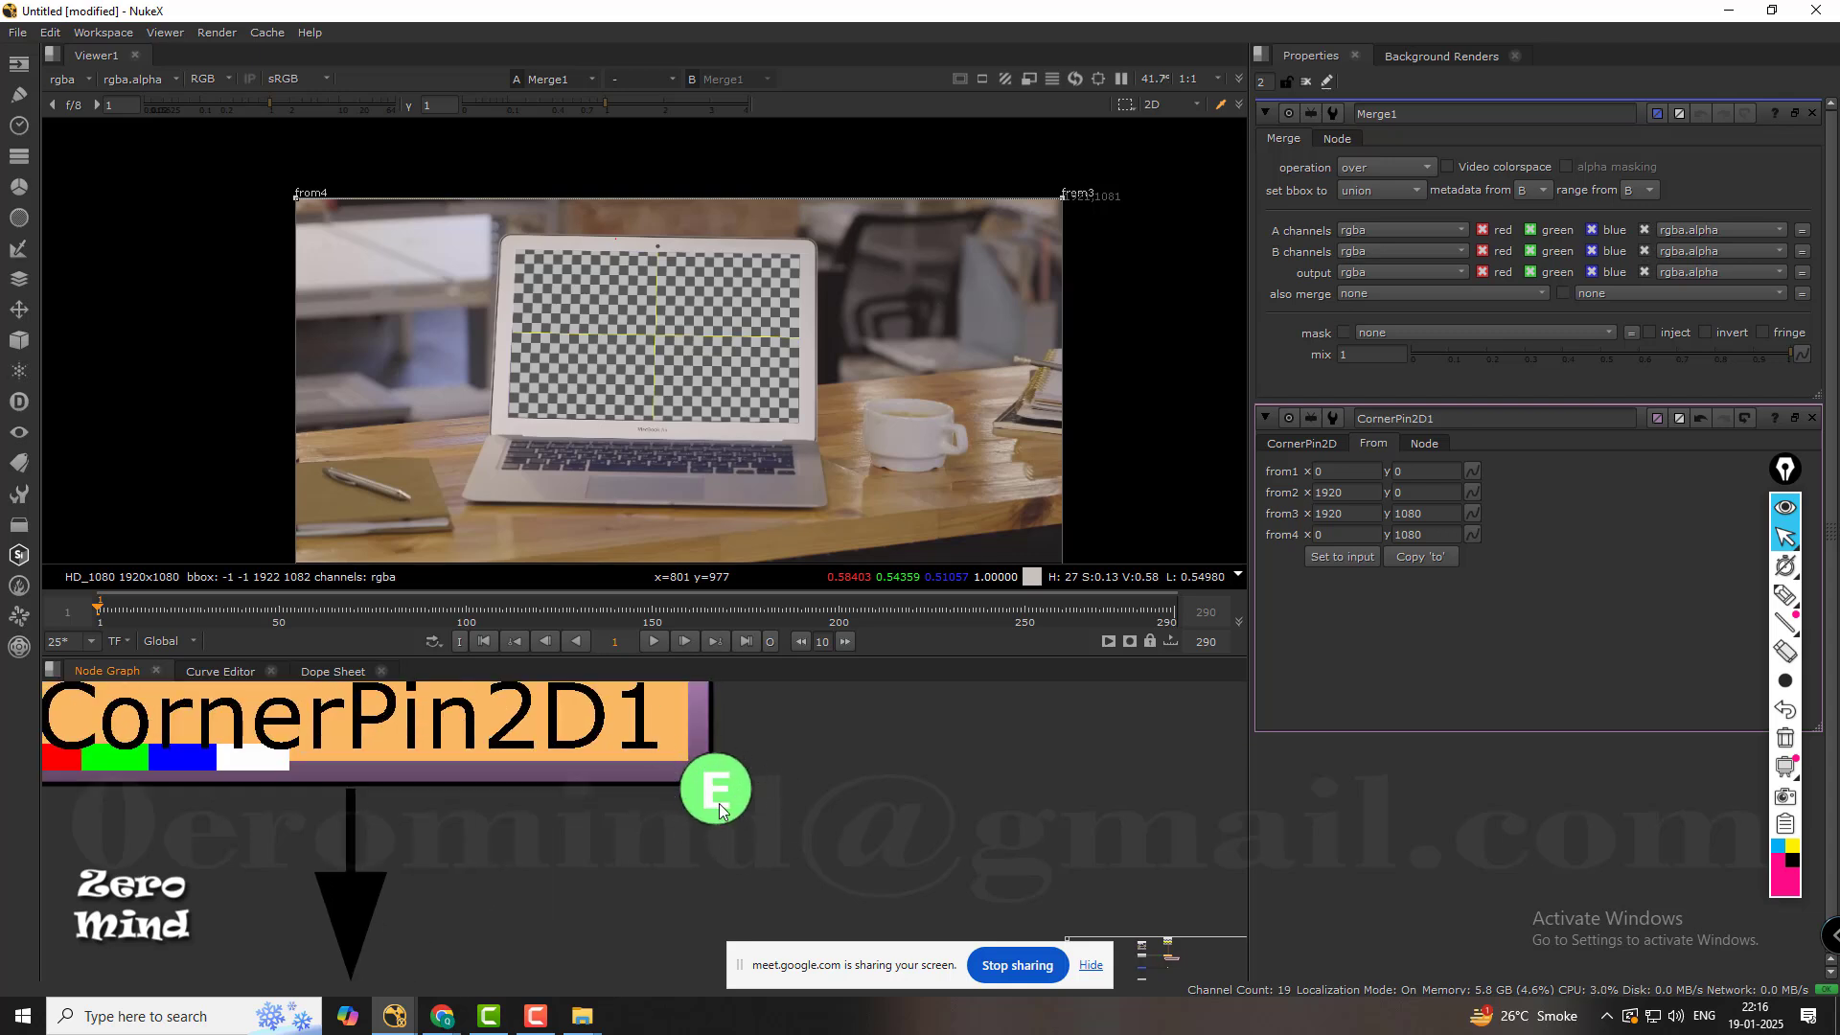
pyautogui.click(684, 843)
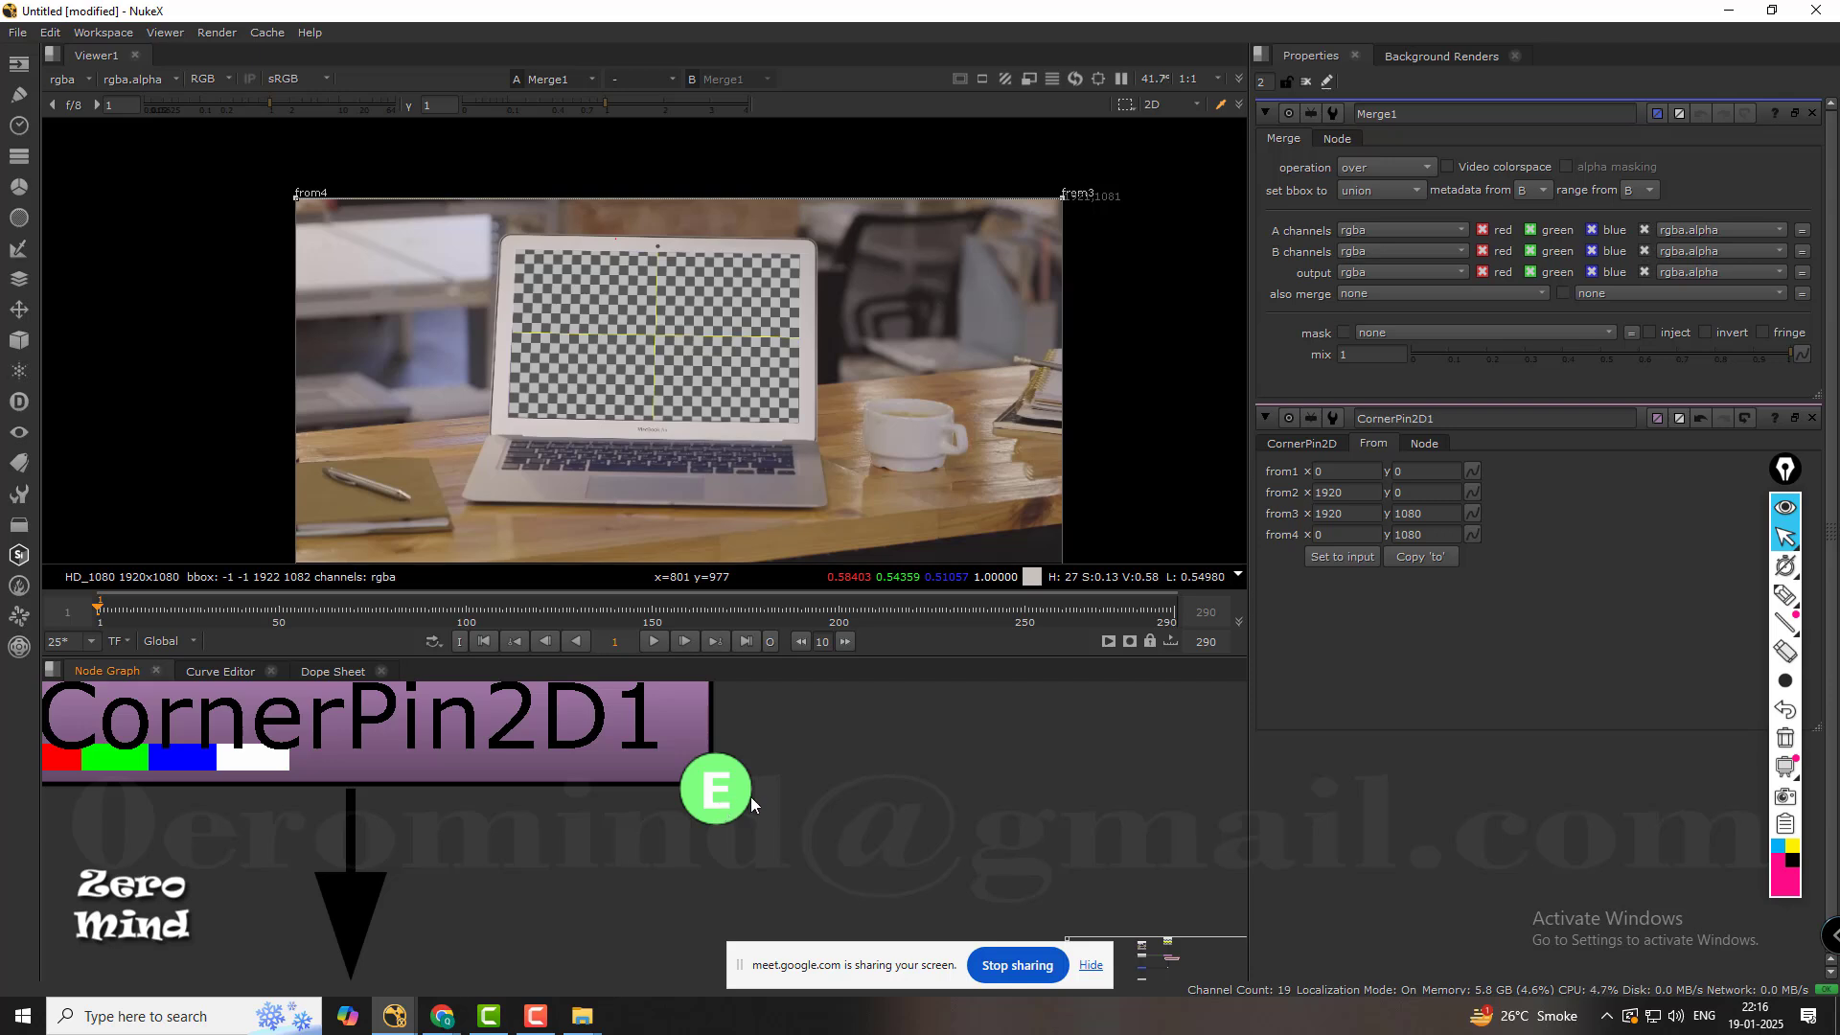
pyautogui.scroll(-8, 751, 796)
pyautogui.moveTo(544, 802); pyautogui.dragTo(719, 835, button='middle')
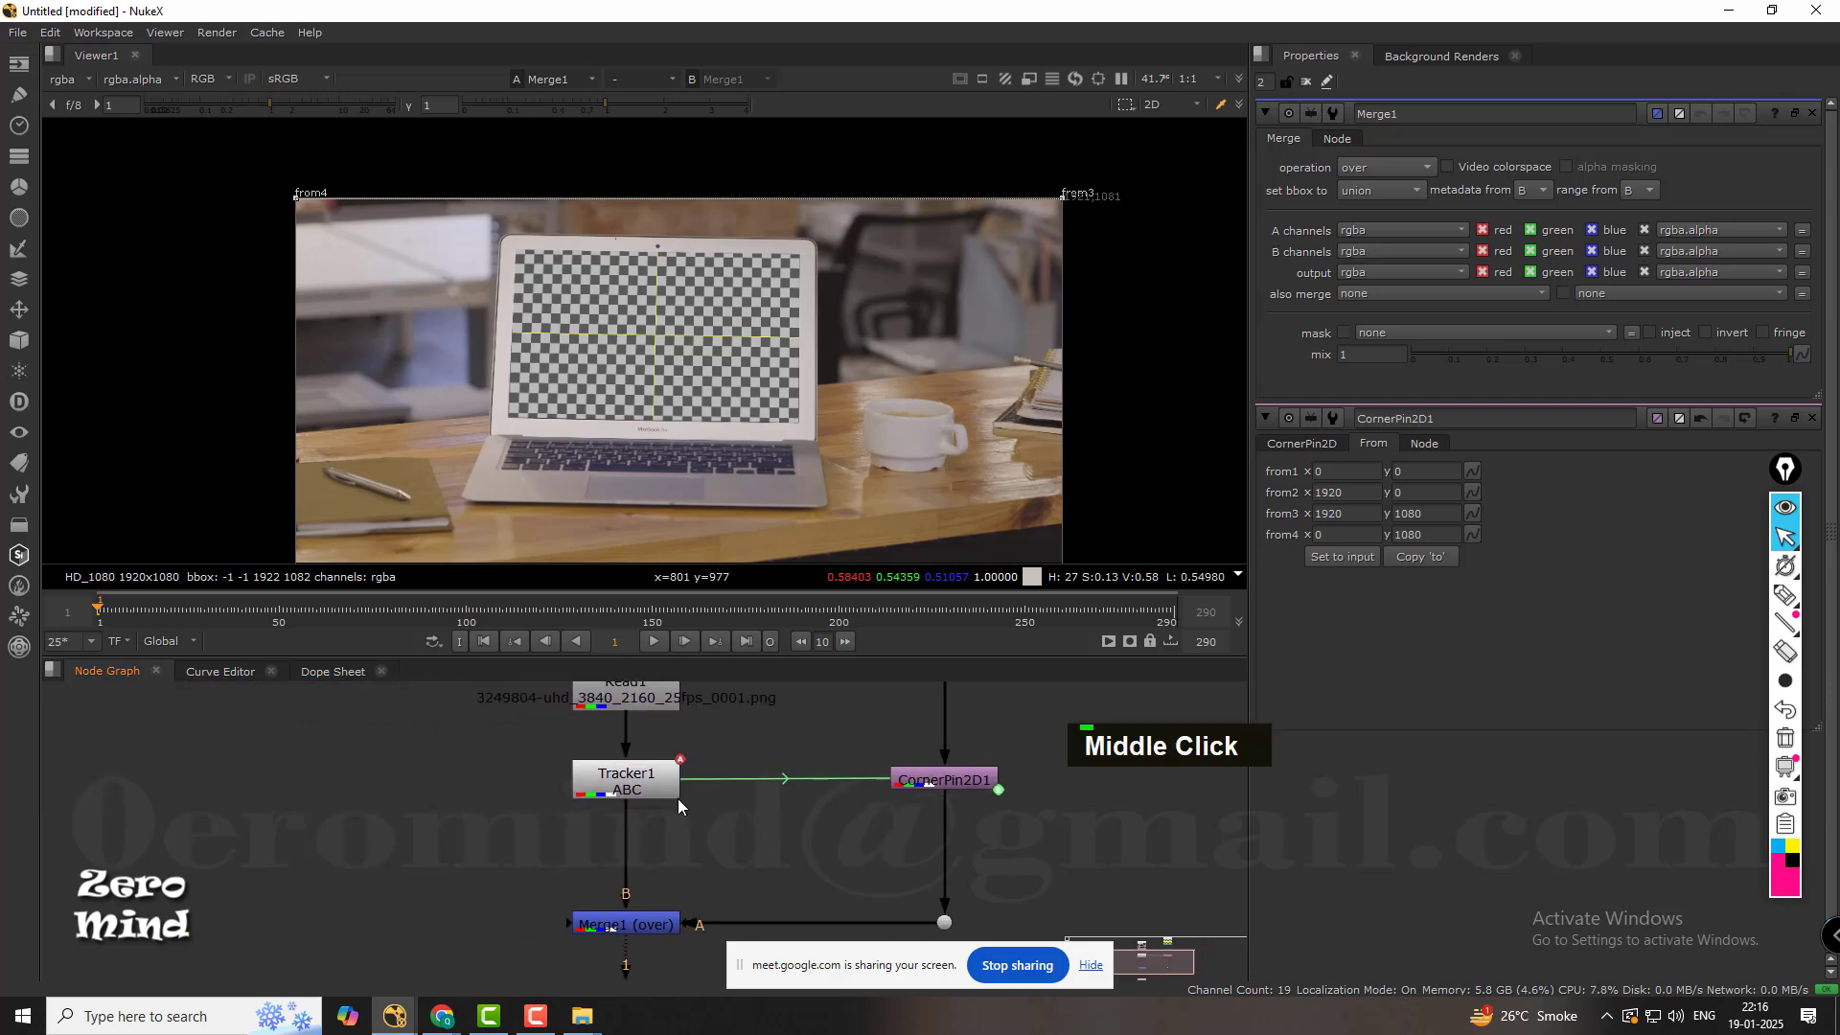
# Open Tracker1's properties and examine its A badge and the green link running to CornerPin2D1.
pyautogui.scroll(4, 673, 797)
pyautogui.scroll(4, 683, 754)
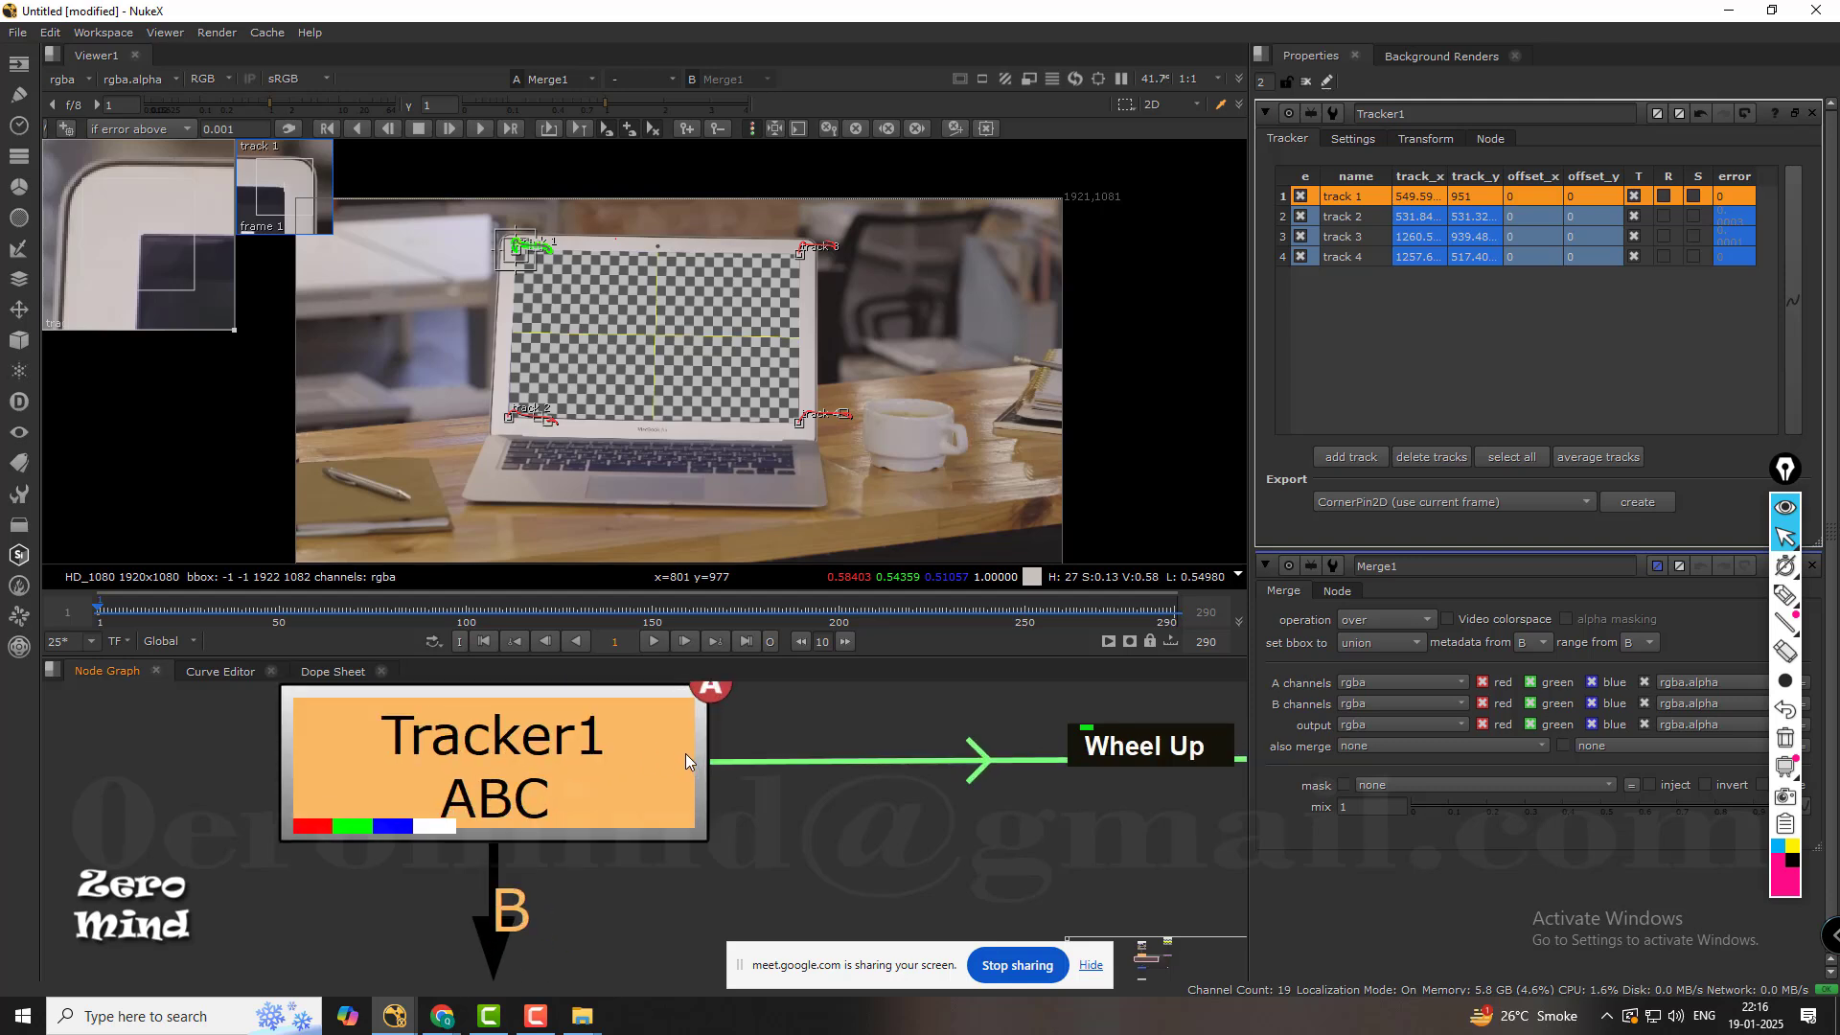
pyautogui.moveTo(791, 720); pyautogui.dragTo(740, 844, button='middle')
pyautogui.scroll(2, 692, 873)
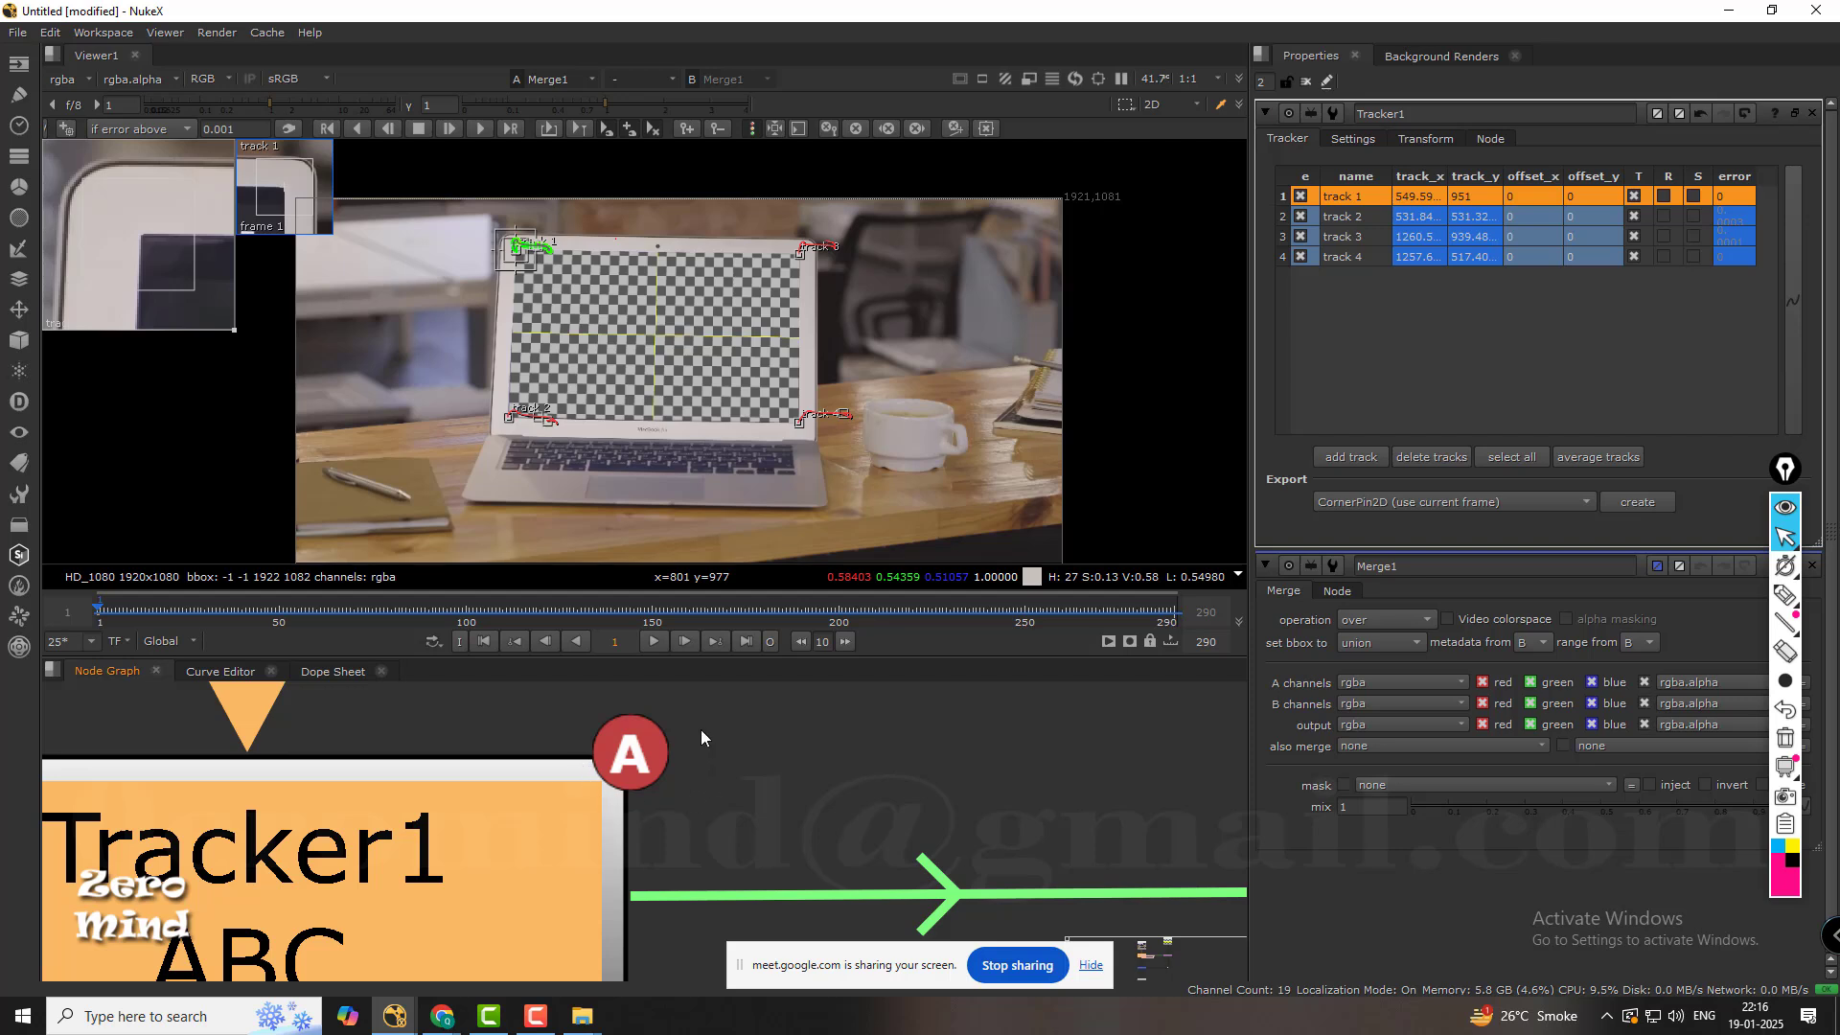
pyautogui.scroll(-6, 638, 766)
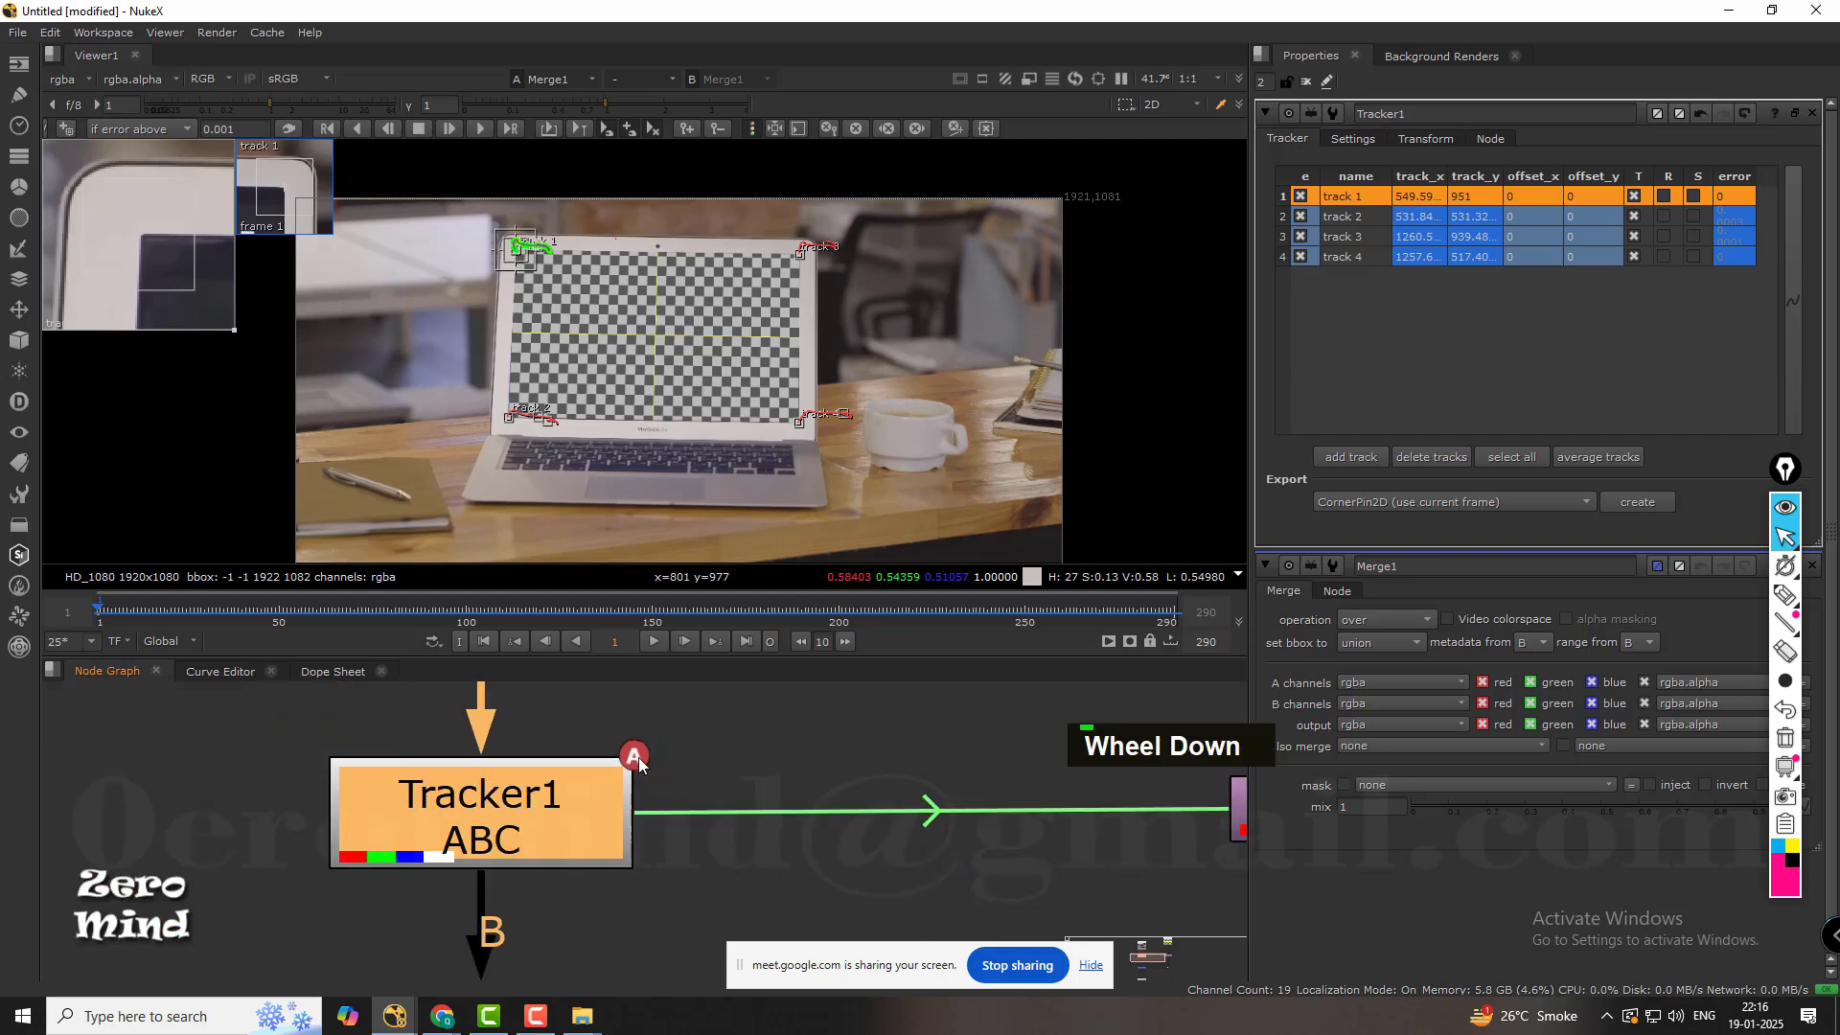
pyautogui.moveTo(749, 794); pyautogui.dragTo(649, 774, button='middle')
pyautogui.scroll(6, 680, 786)
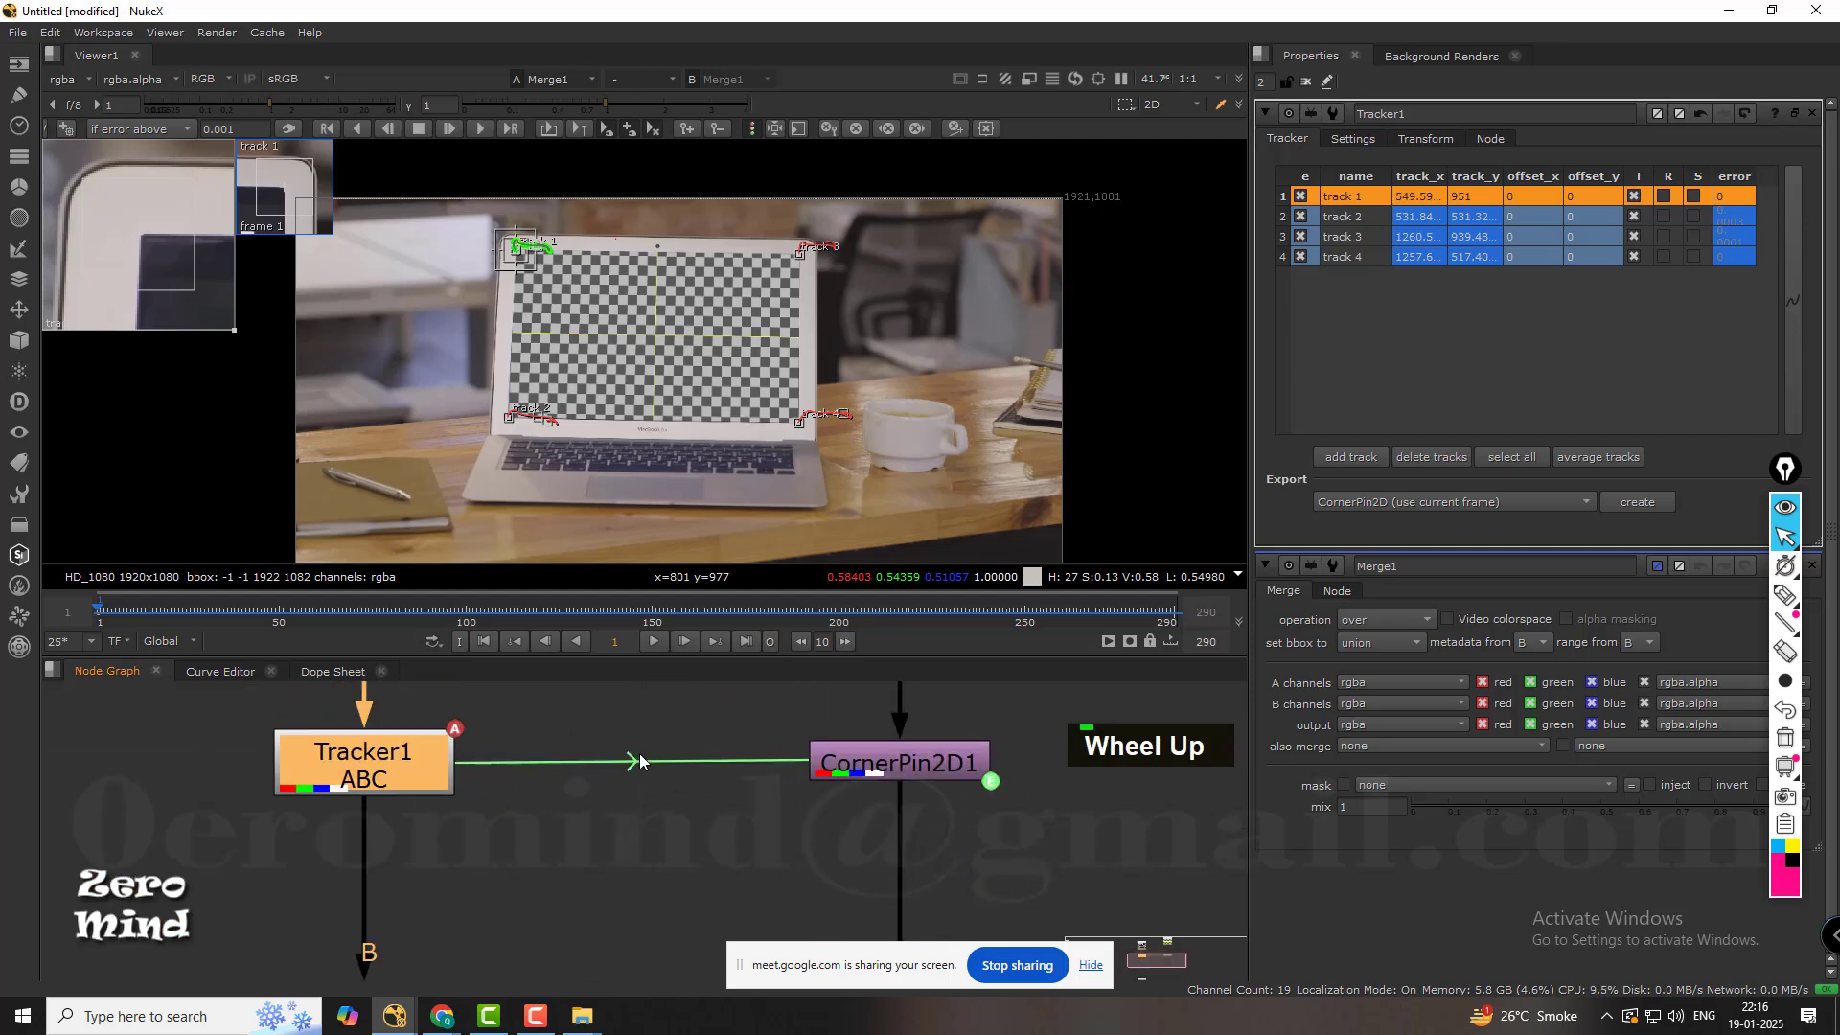
pyautogui.moveTo(853, 808); pyautogui.dragTo(661, 822, button='middle')
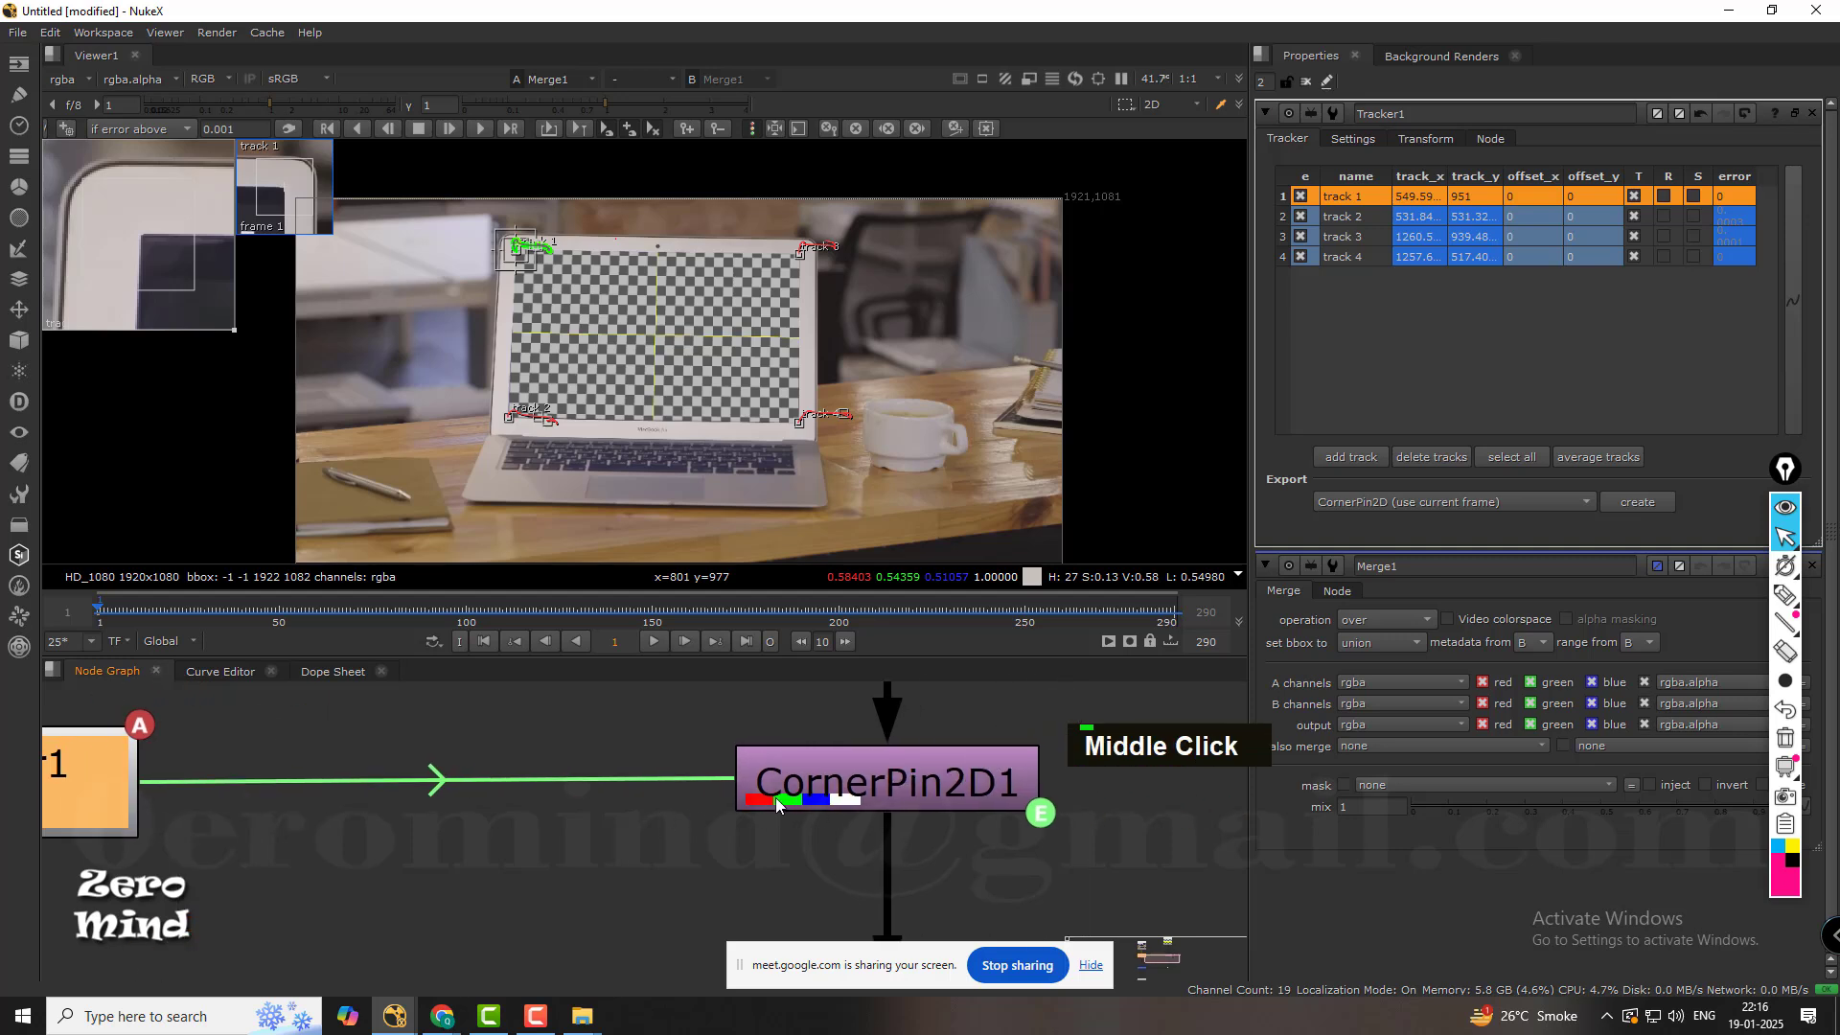
pyautogui.scroll(-3, 778, 801)
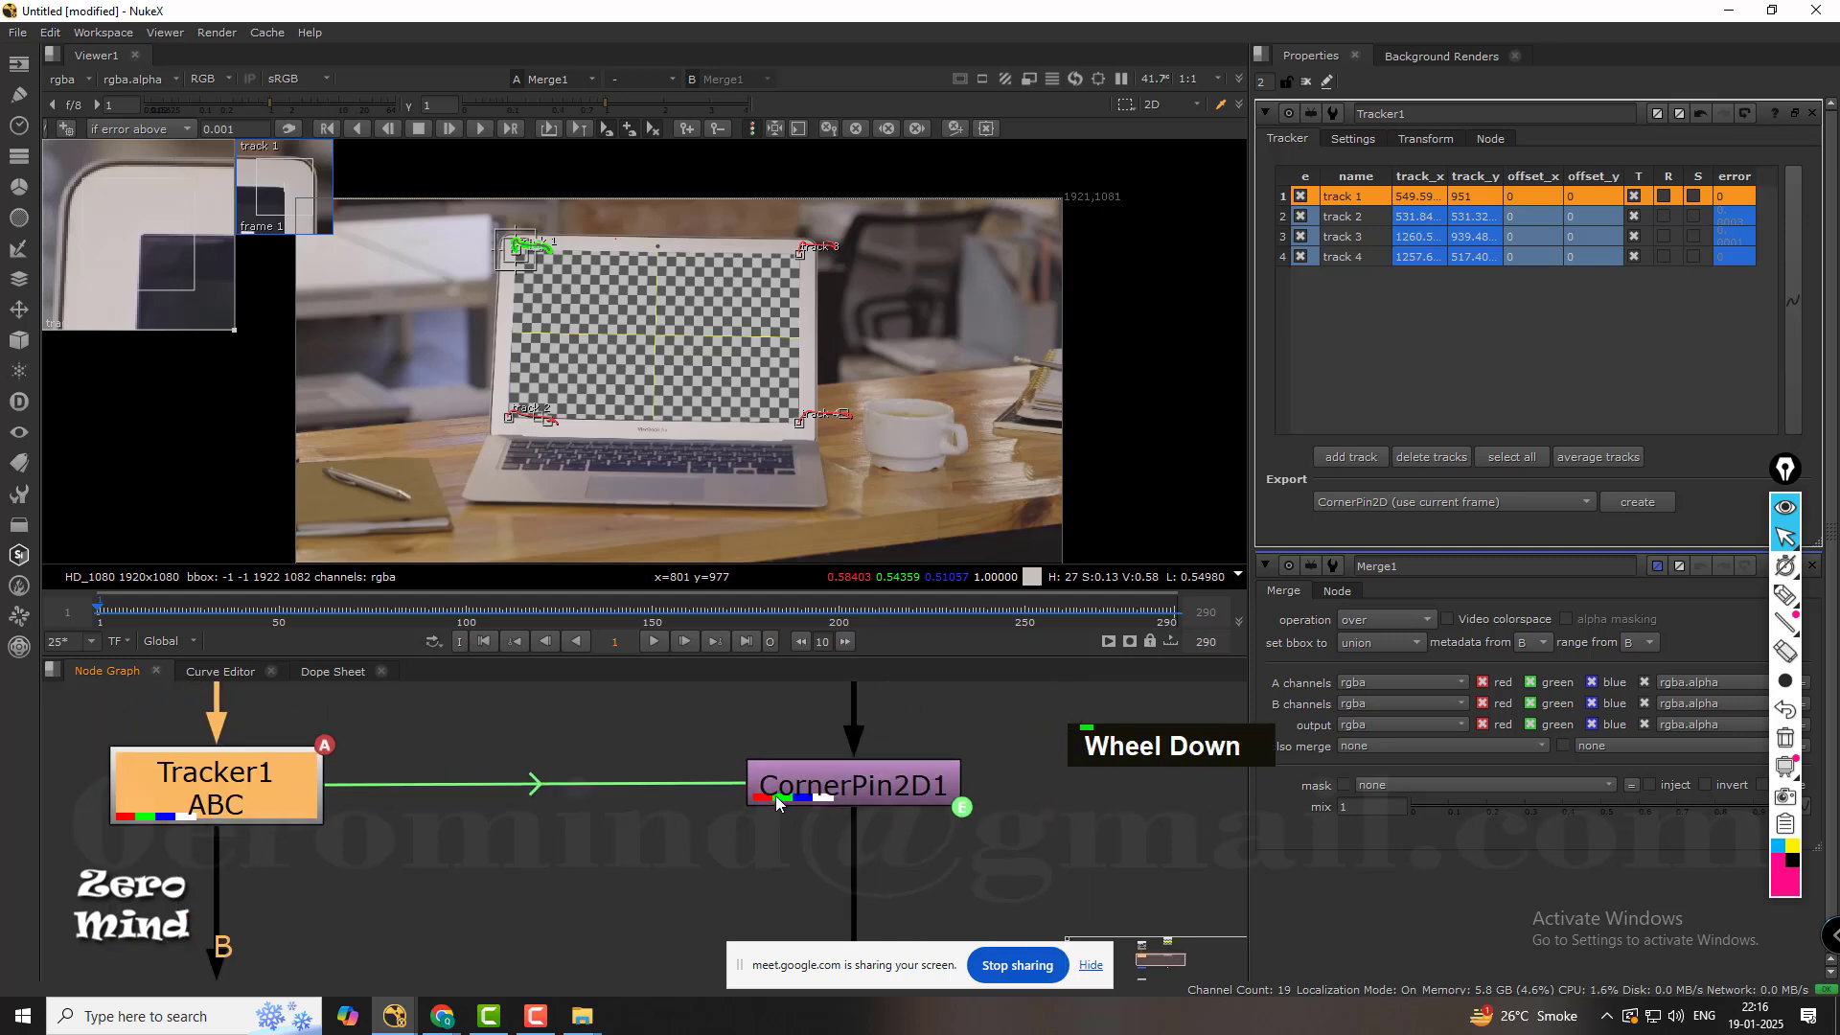
pyautogui.click(661, 868)
pyautogui.scroll(-2, 659, 868)
pyautogui.moveTo(644, 870); pyautogui.dragTo(633, 779, button='middle')
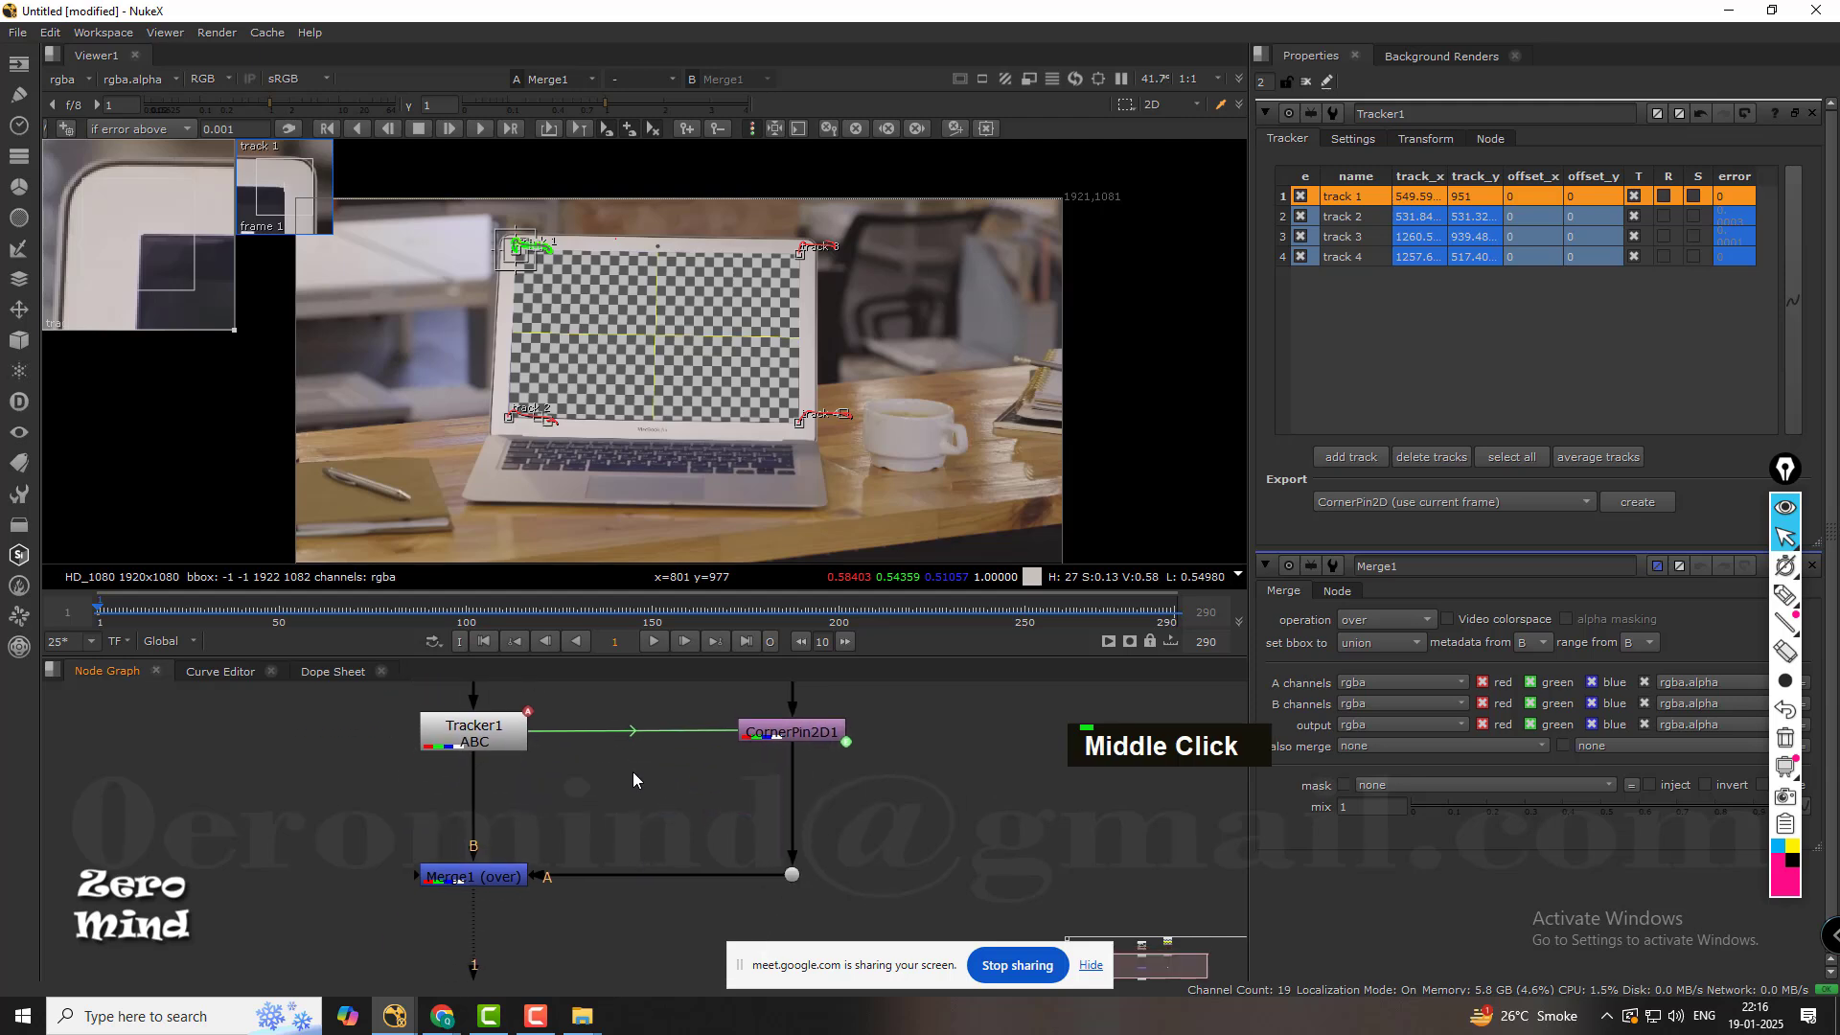
# Play the merged shot to check the checkerboard pinned on the laptop display, and stop at frame 161.
pyautogui.click(653, 642)
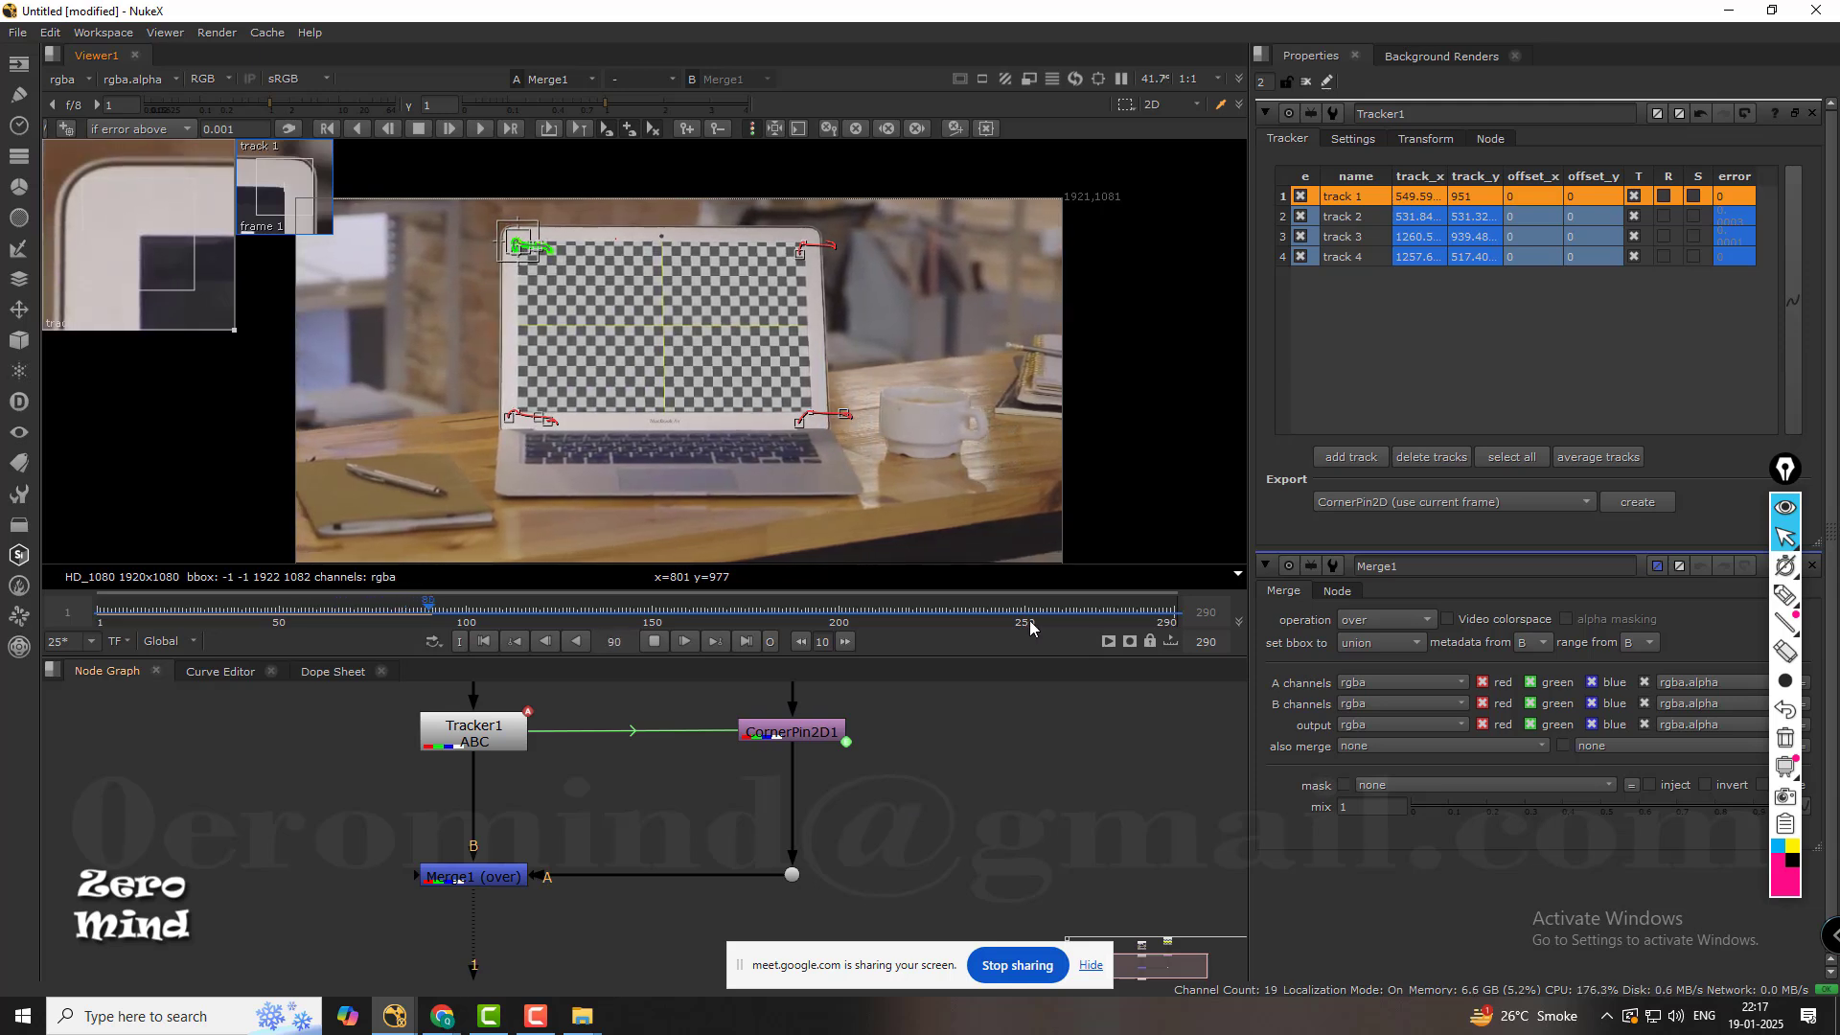
pyautogui.click(903, 614)
pyautogui.moveTo(902, 614); pyautogui.dragTo(656, 614)
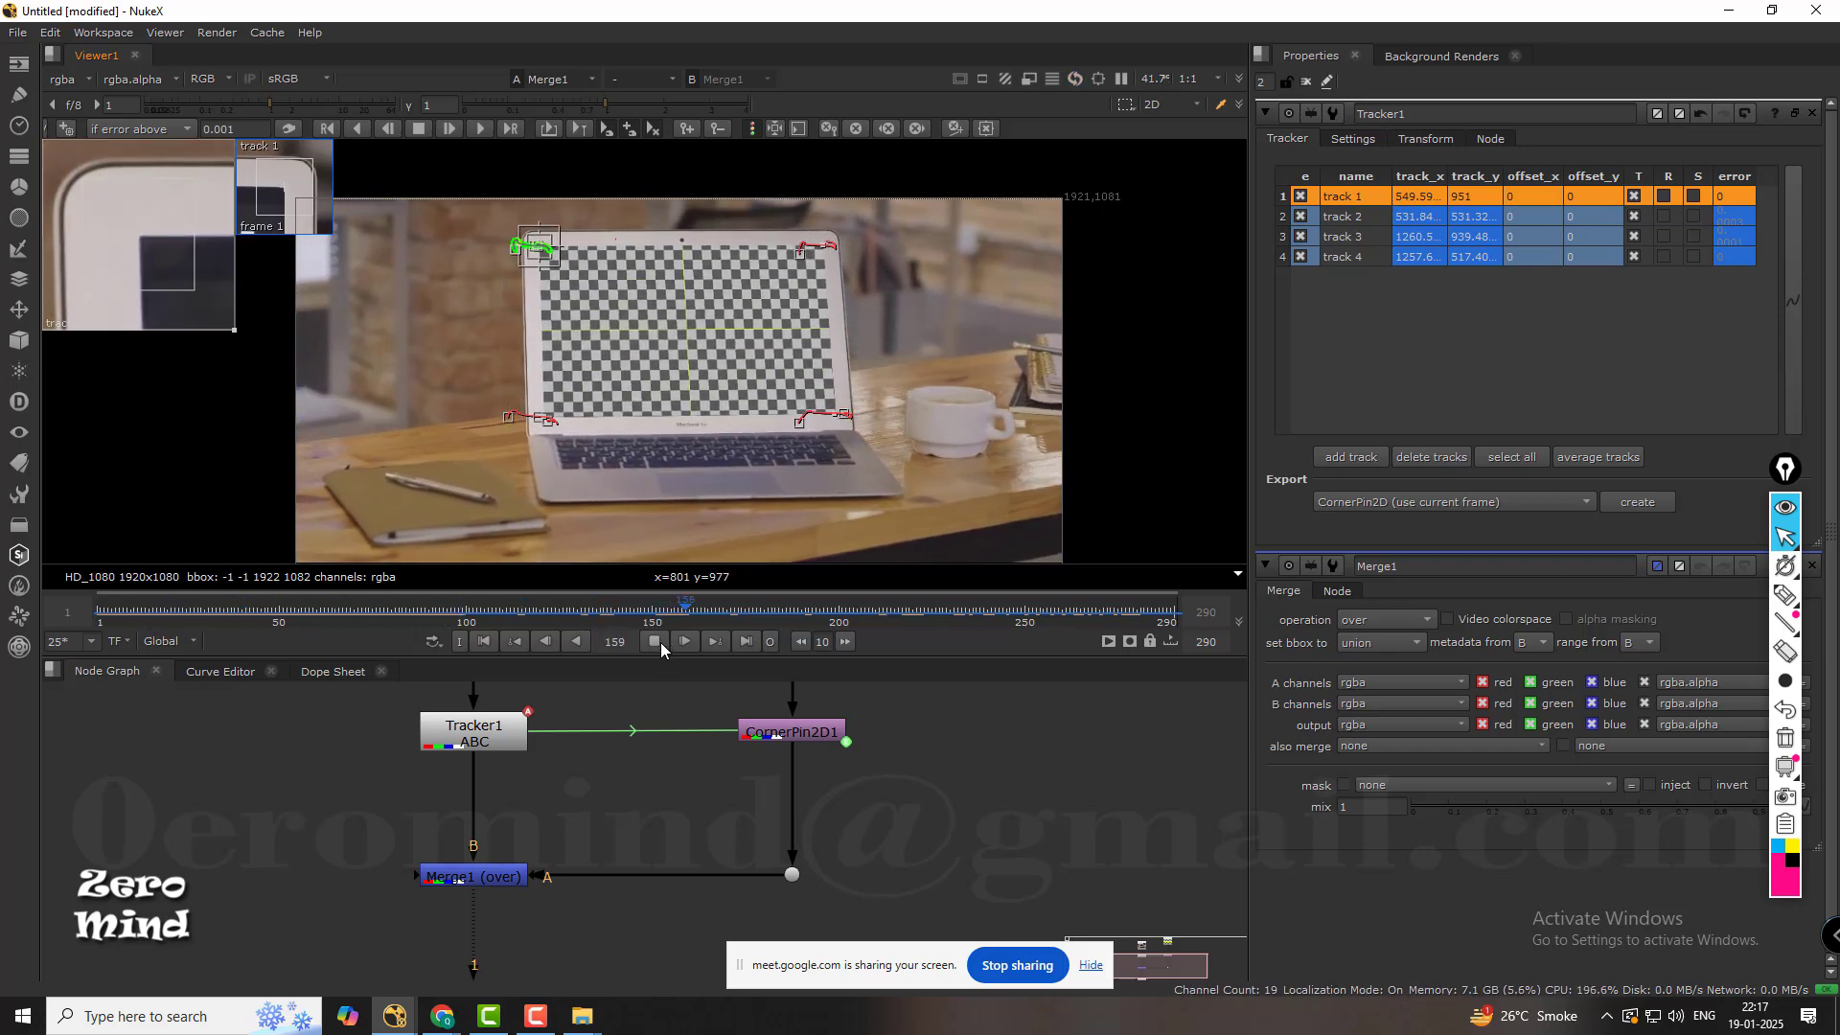
pyautogui.click(657, 642)
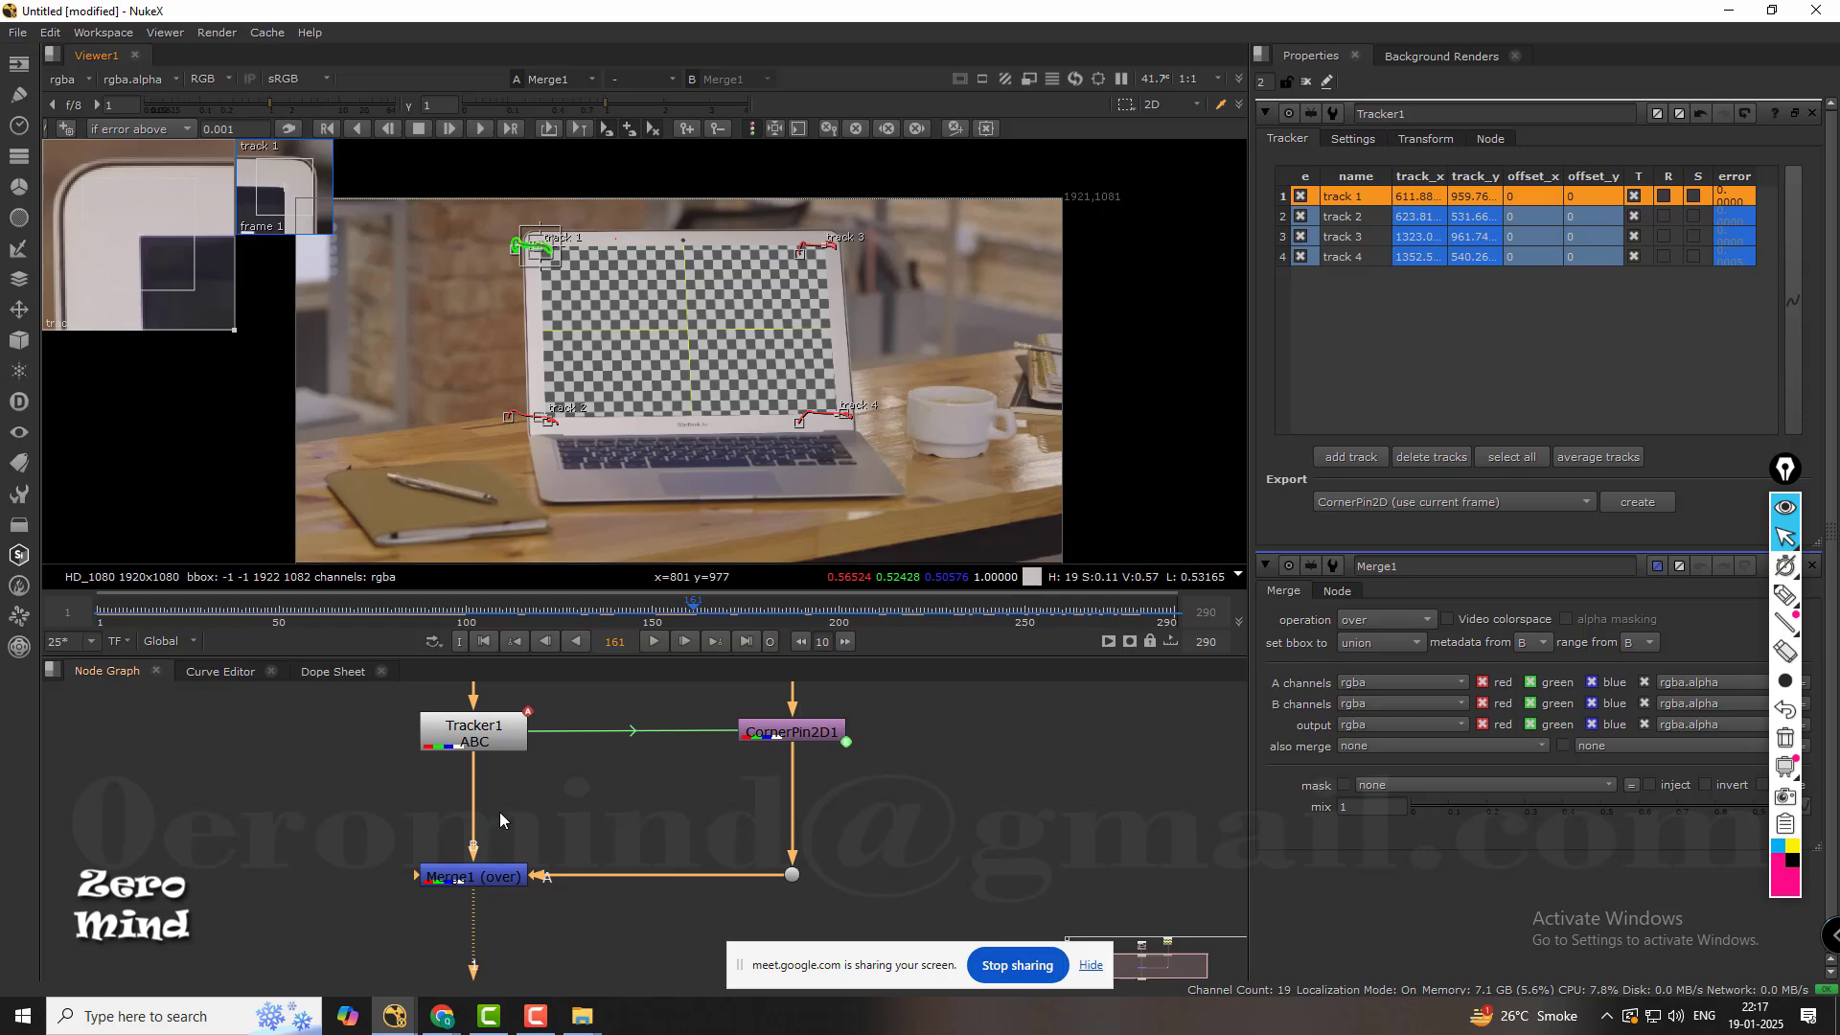
# Display the original Read1 footage in the viewer.
pyautogui.moveTo(527, 812); pyautogui.dragTo(645, 835, button='middle')
pyautogui.moveTo(628, 719); pyautogui.dragTo(631, 734, button='middle')
pyautogui.click(632, 736)
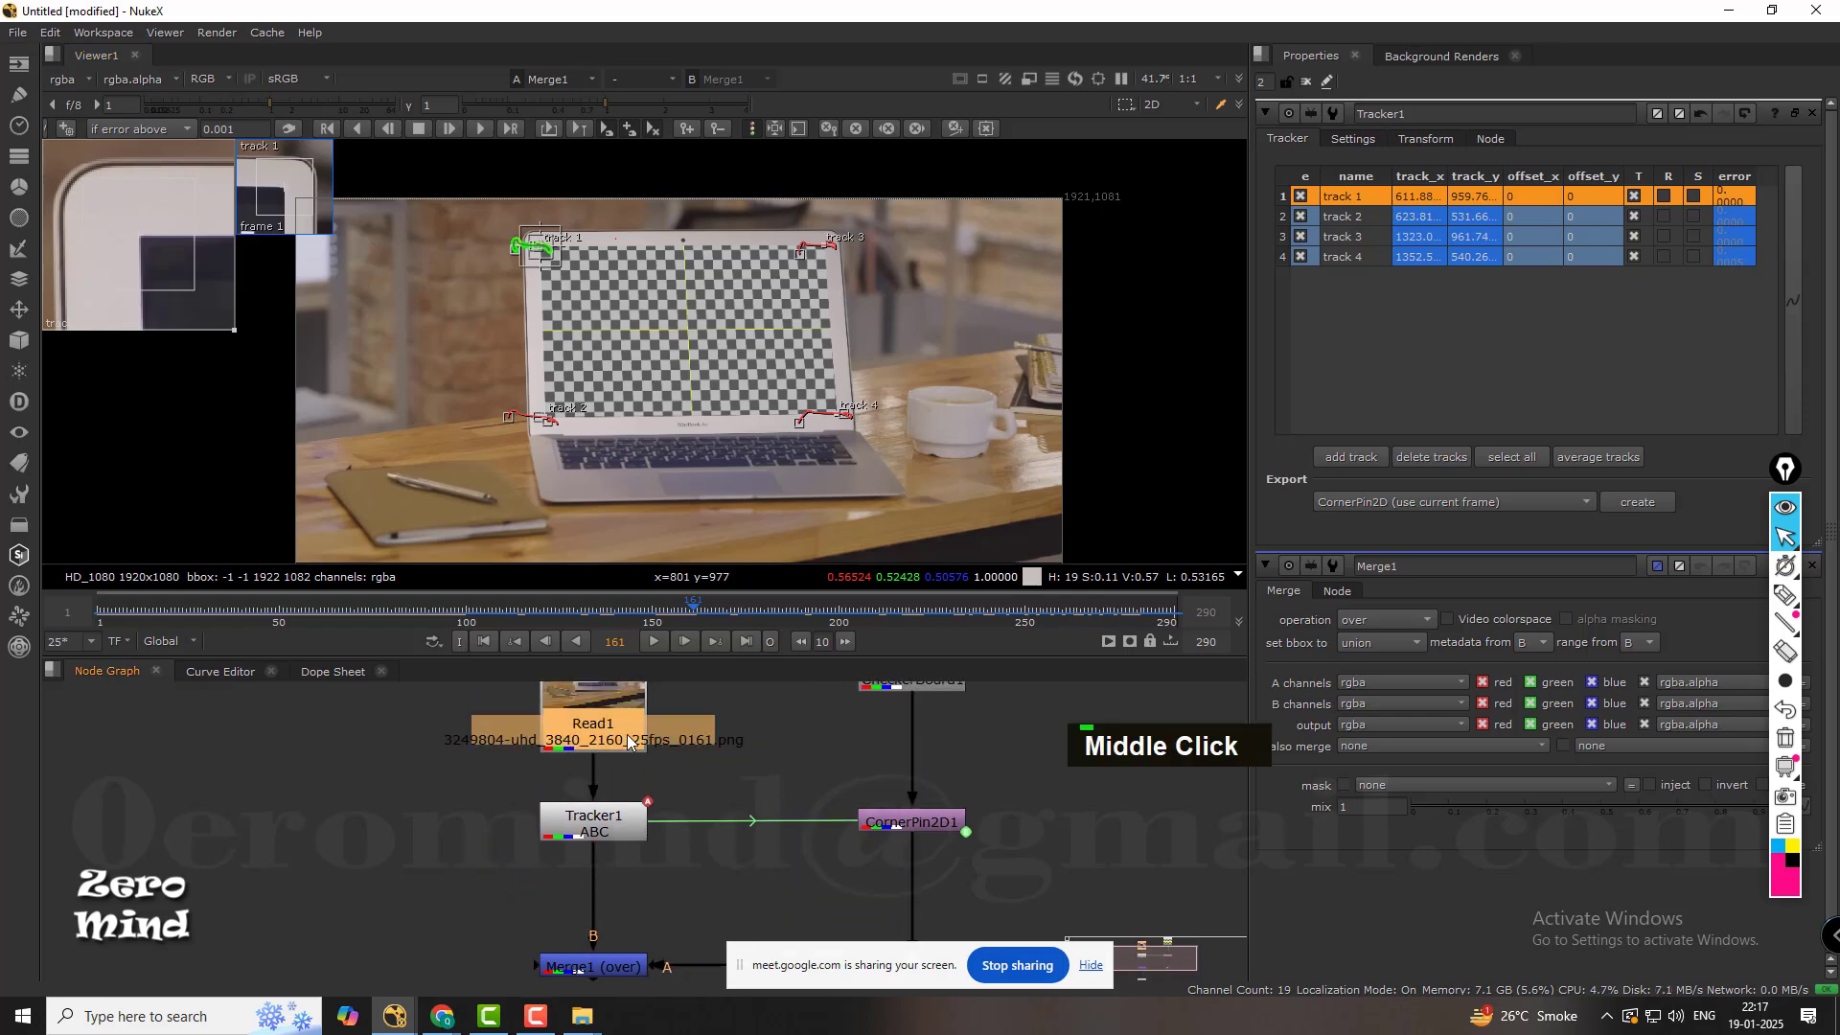
pyautogui.press('1')
# Examine the laptop display in the original footage up close, including its slide text, edges and tracked corners.
pyautogui.scroll(2, 757, 434)
pyautogui.scroll(5, 757, 434)
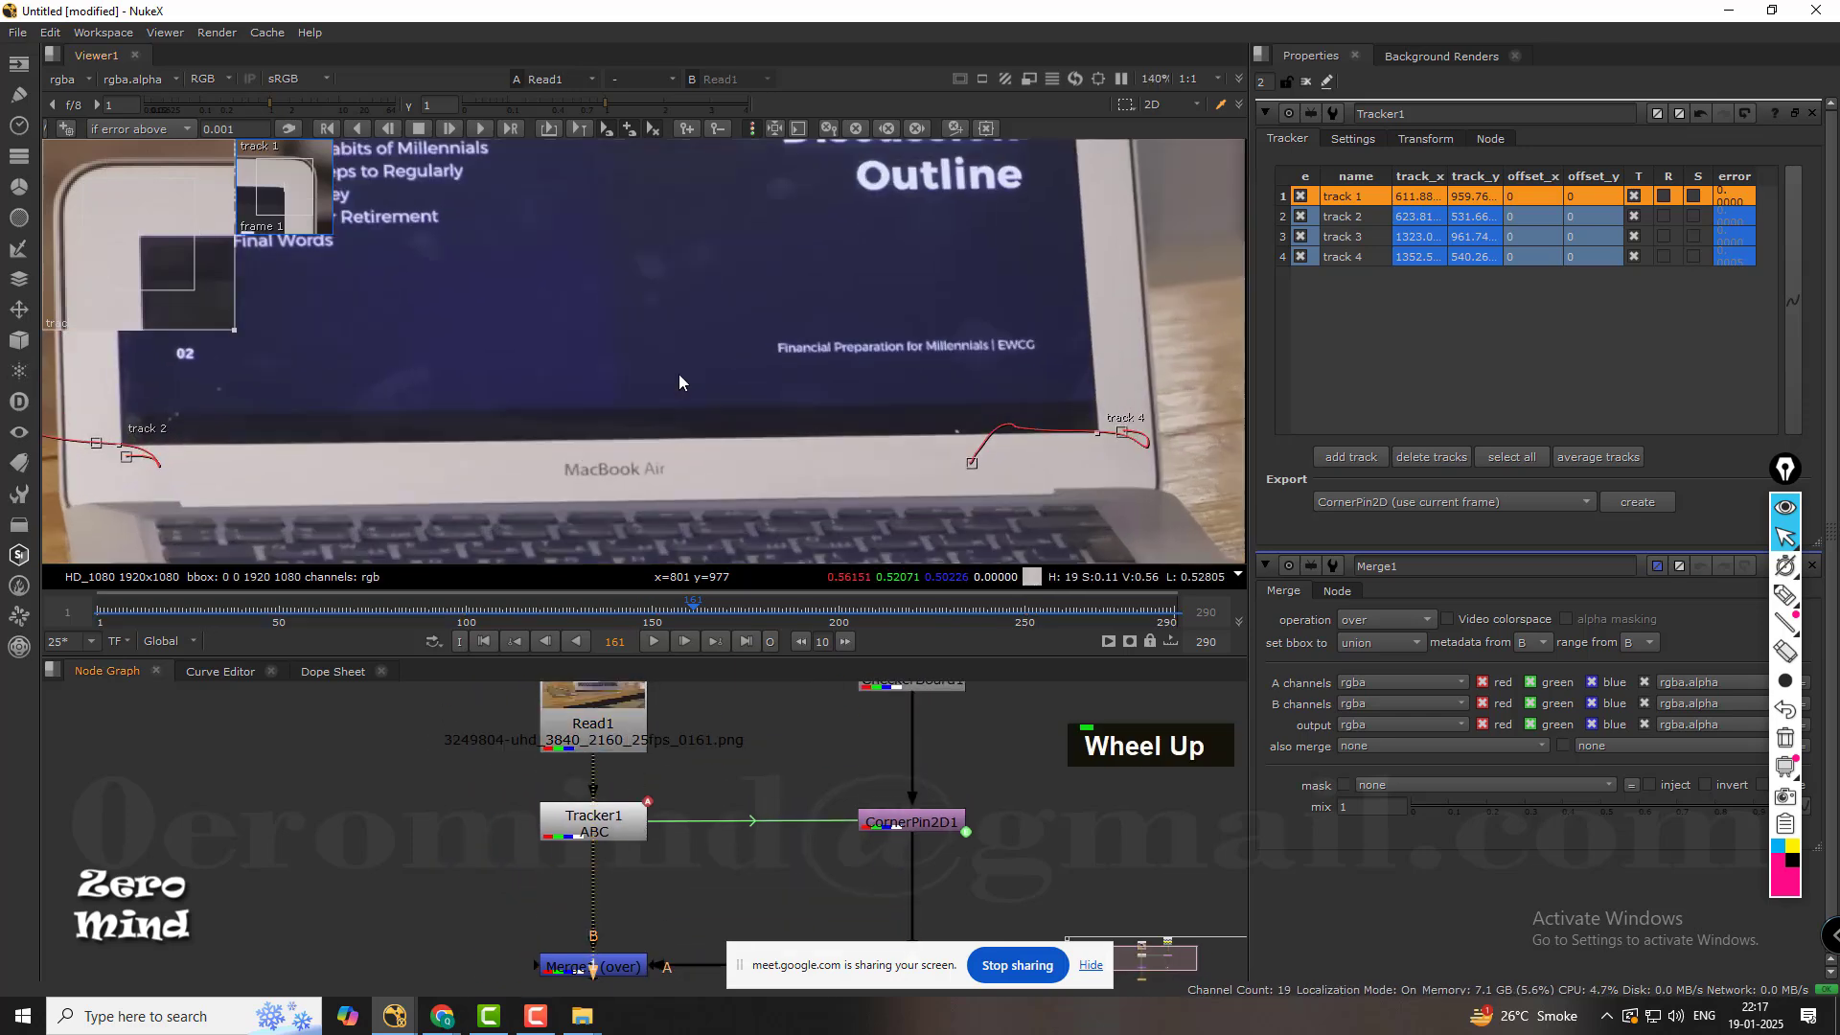
pyautogui.moveTo(683, 381); pyautogui.dragTo(837, 466, button='middle')
pyautogui.scroll(-1, 615, 469)
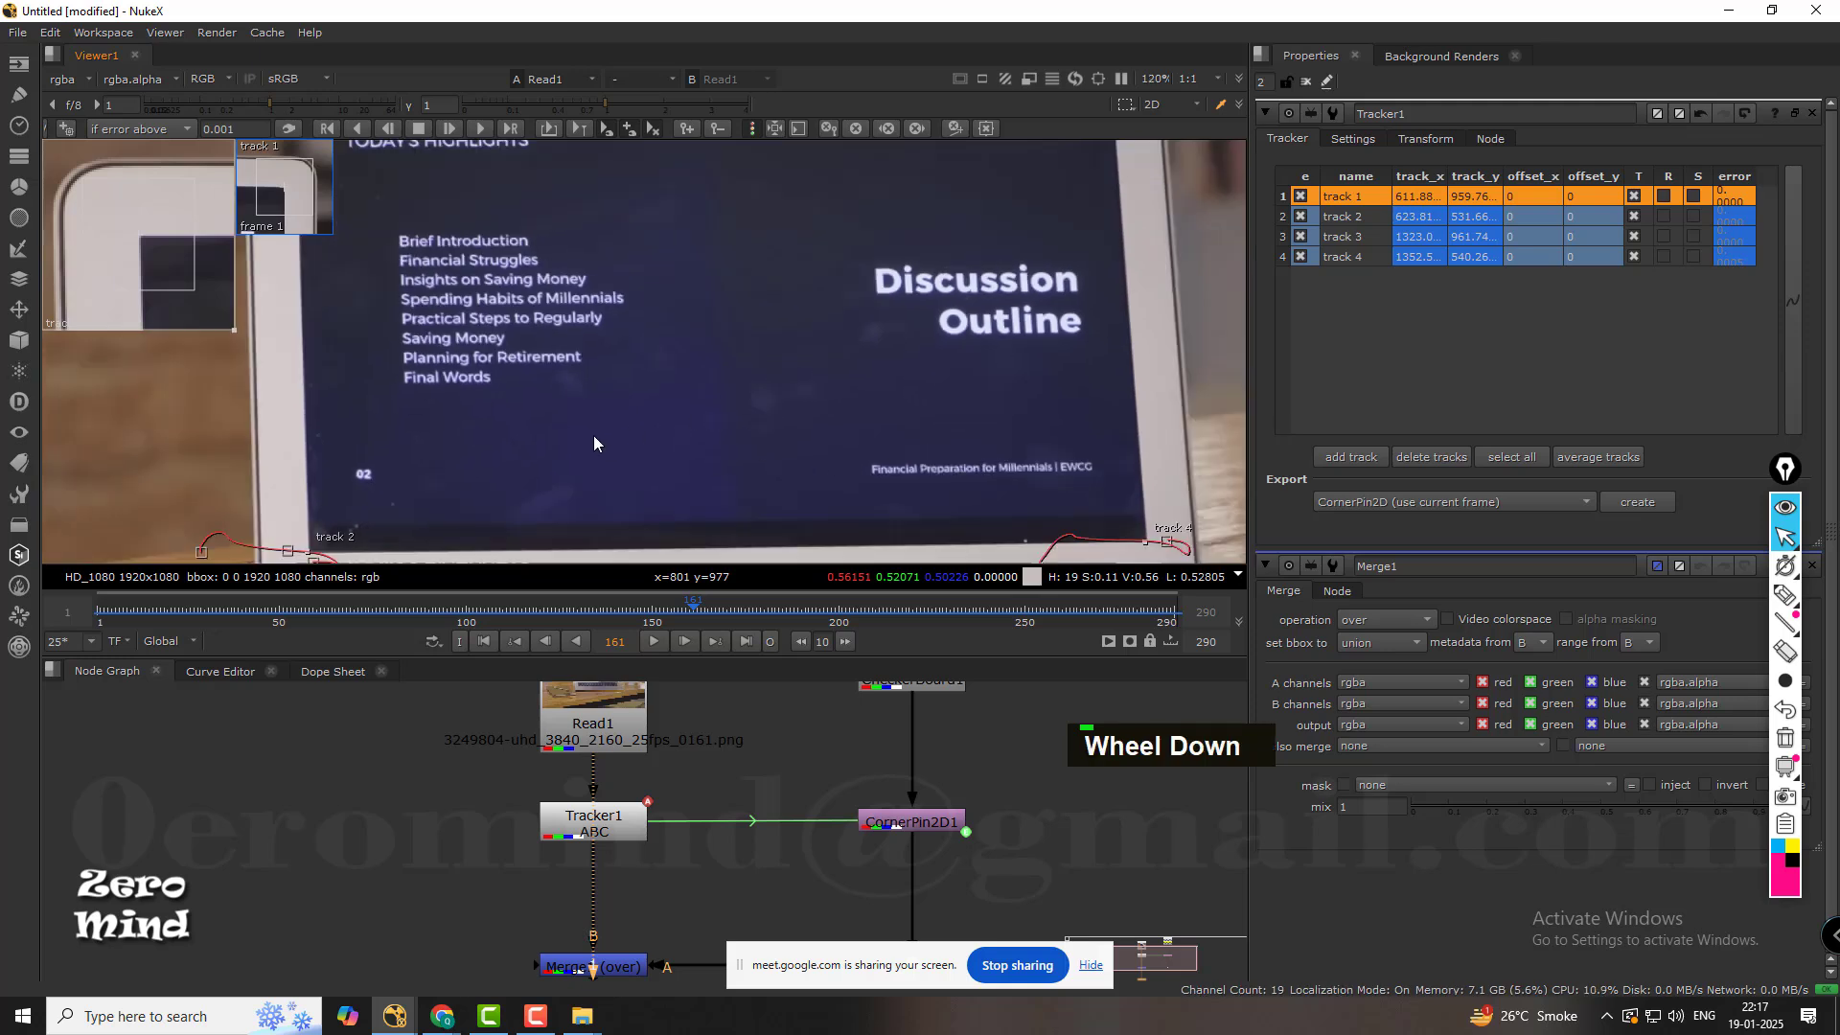
pyautogui.moveTo(598, 444); pyautogui.dragTo(649, 434, button='middle')
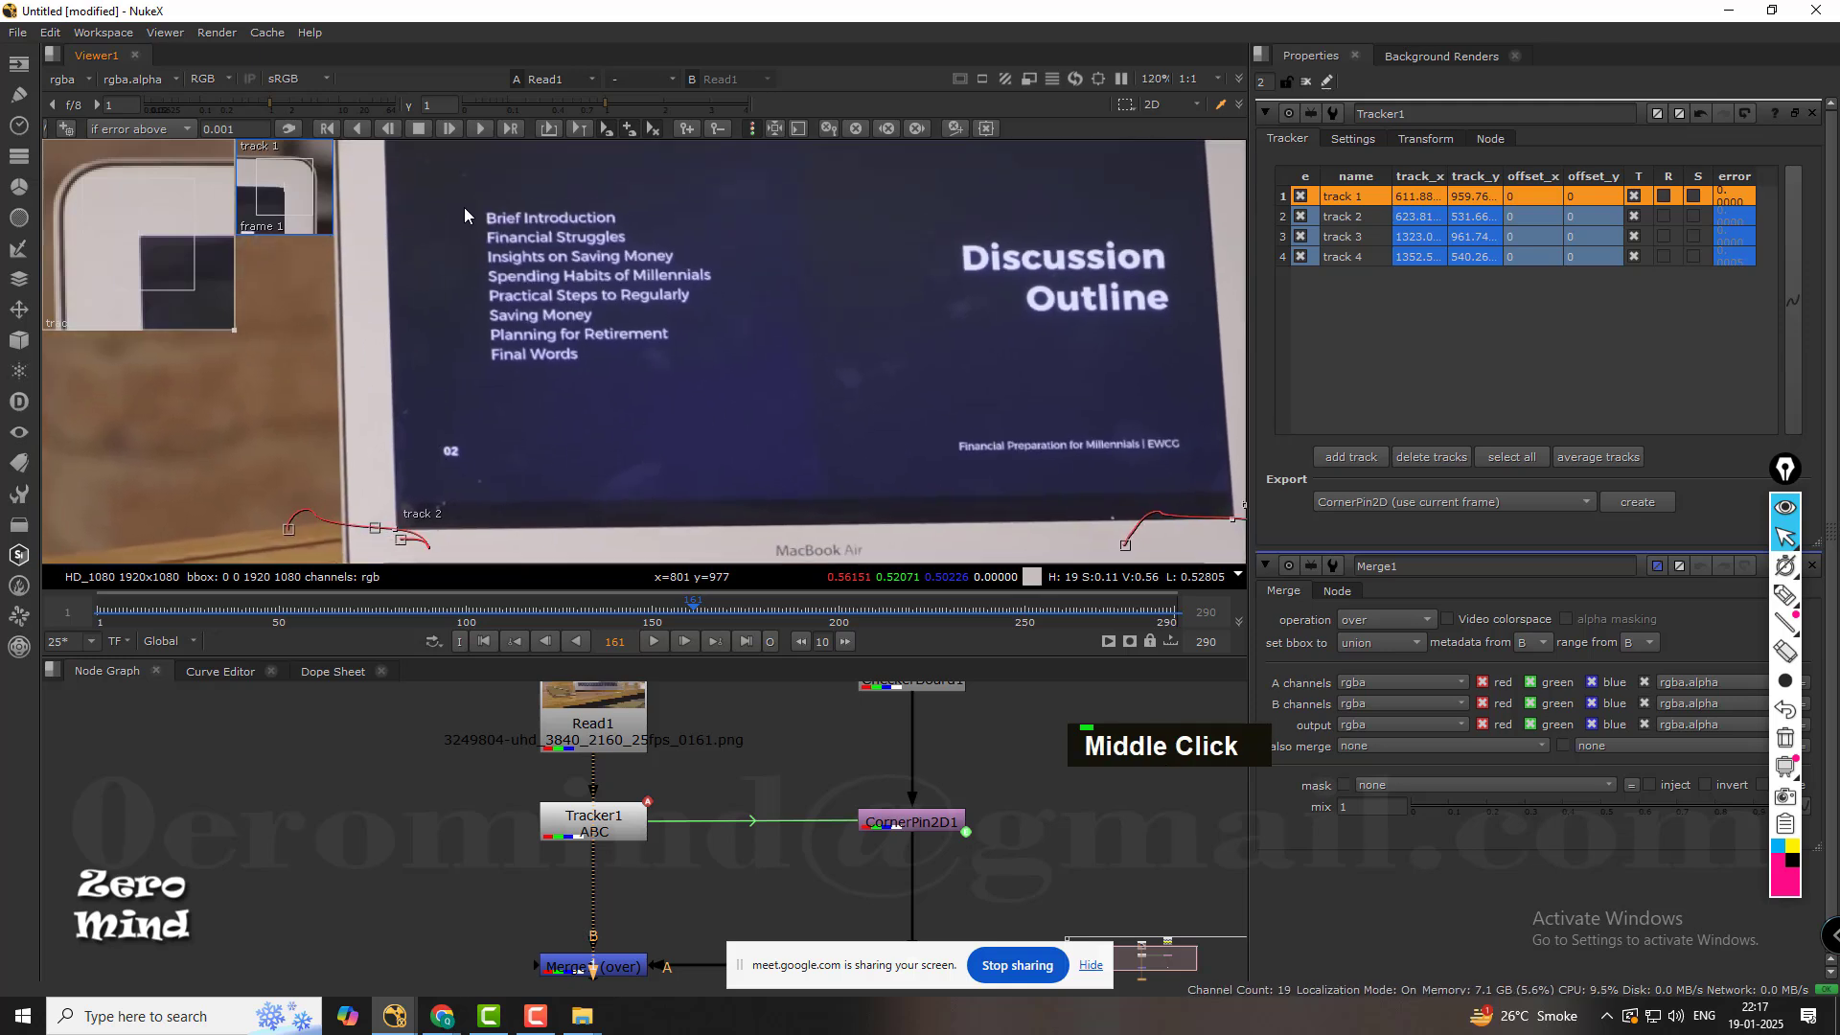
pyautogui.moveTo(465, 215); pyautogui.dragTo(515, 372, button='middle')
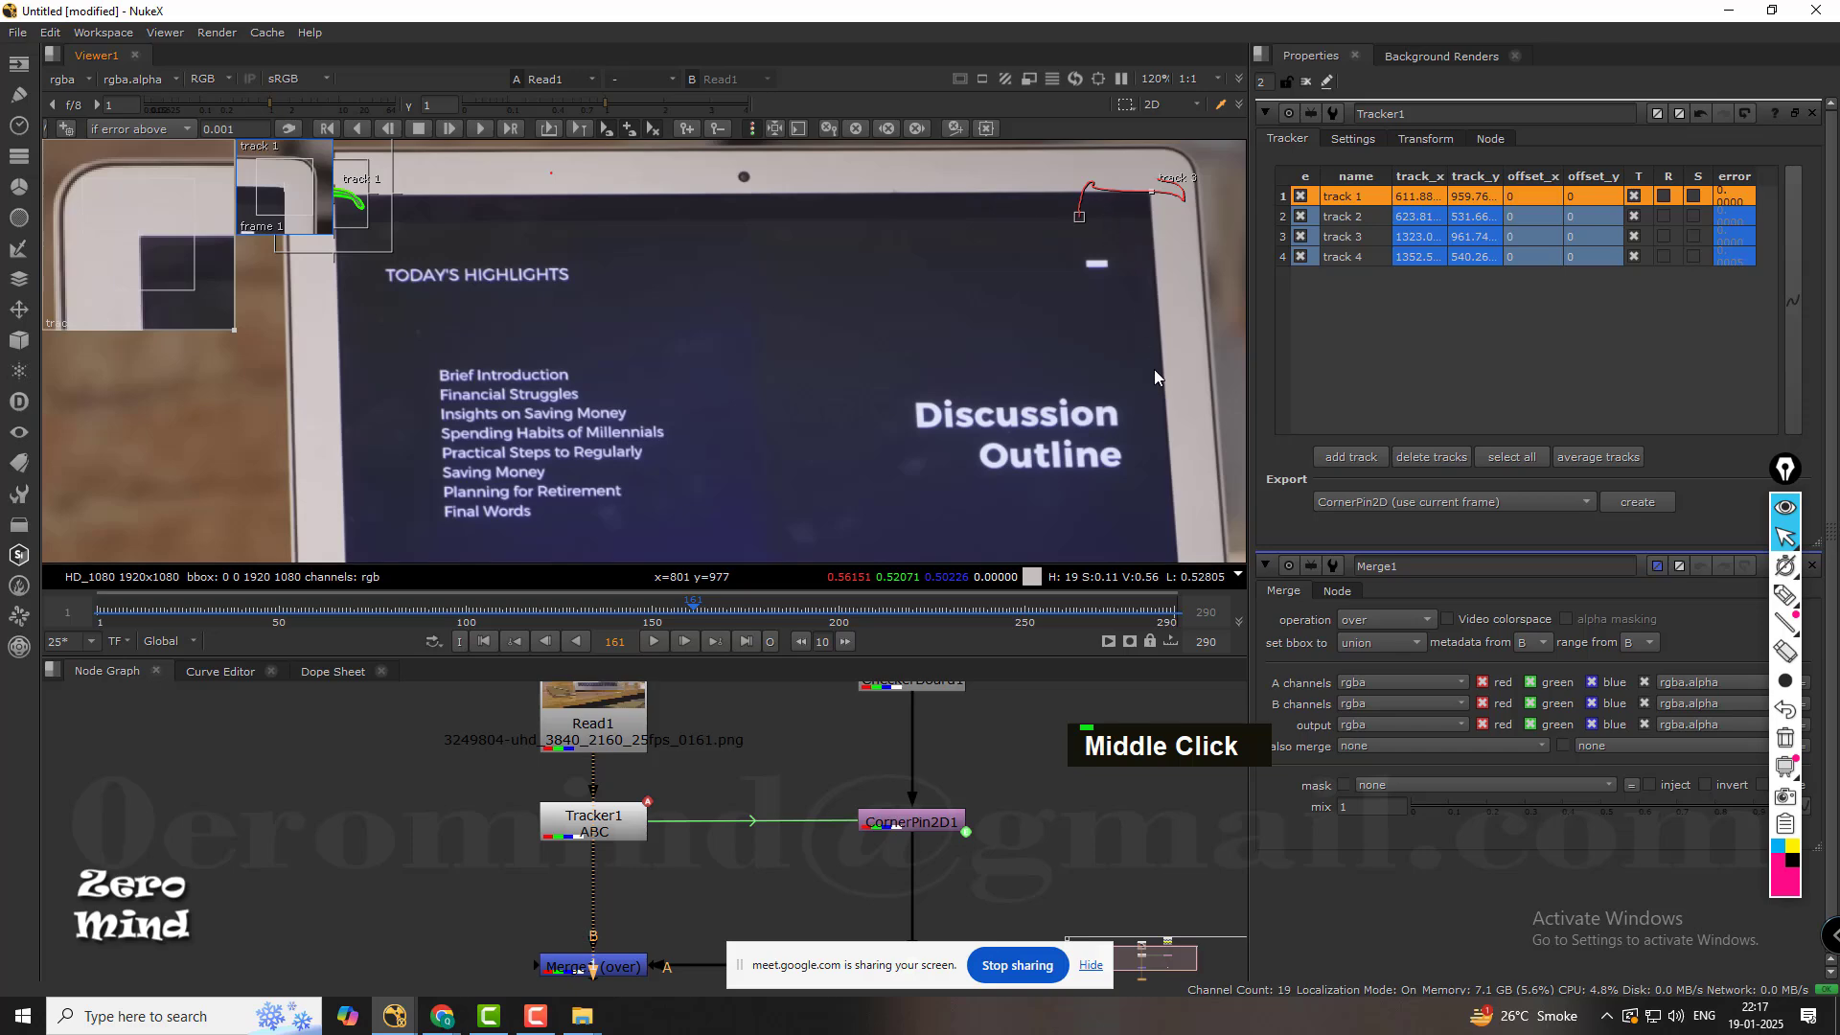
pyautogui.scroll(2, 920, 451)
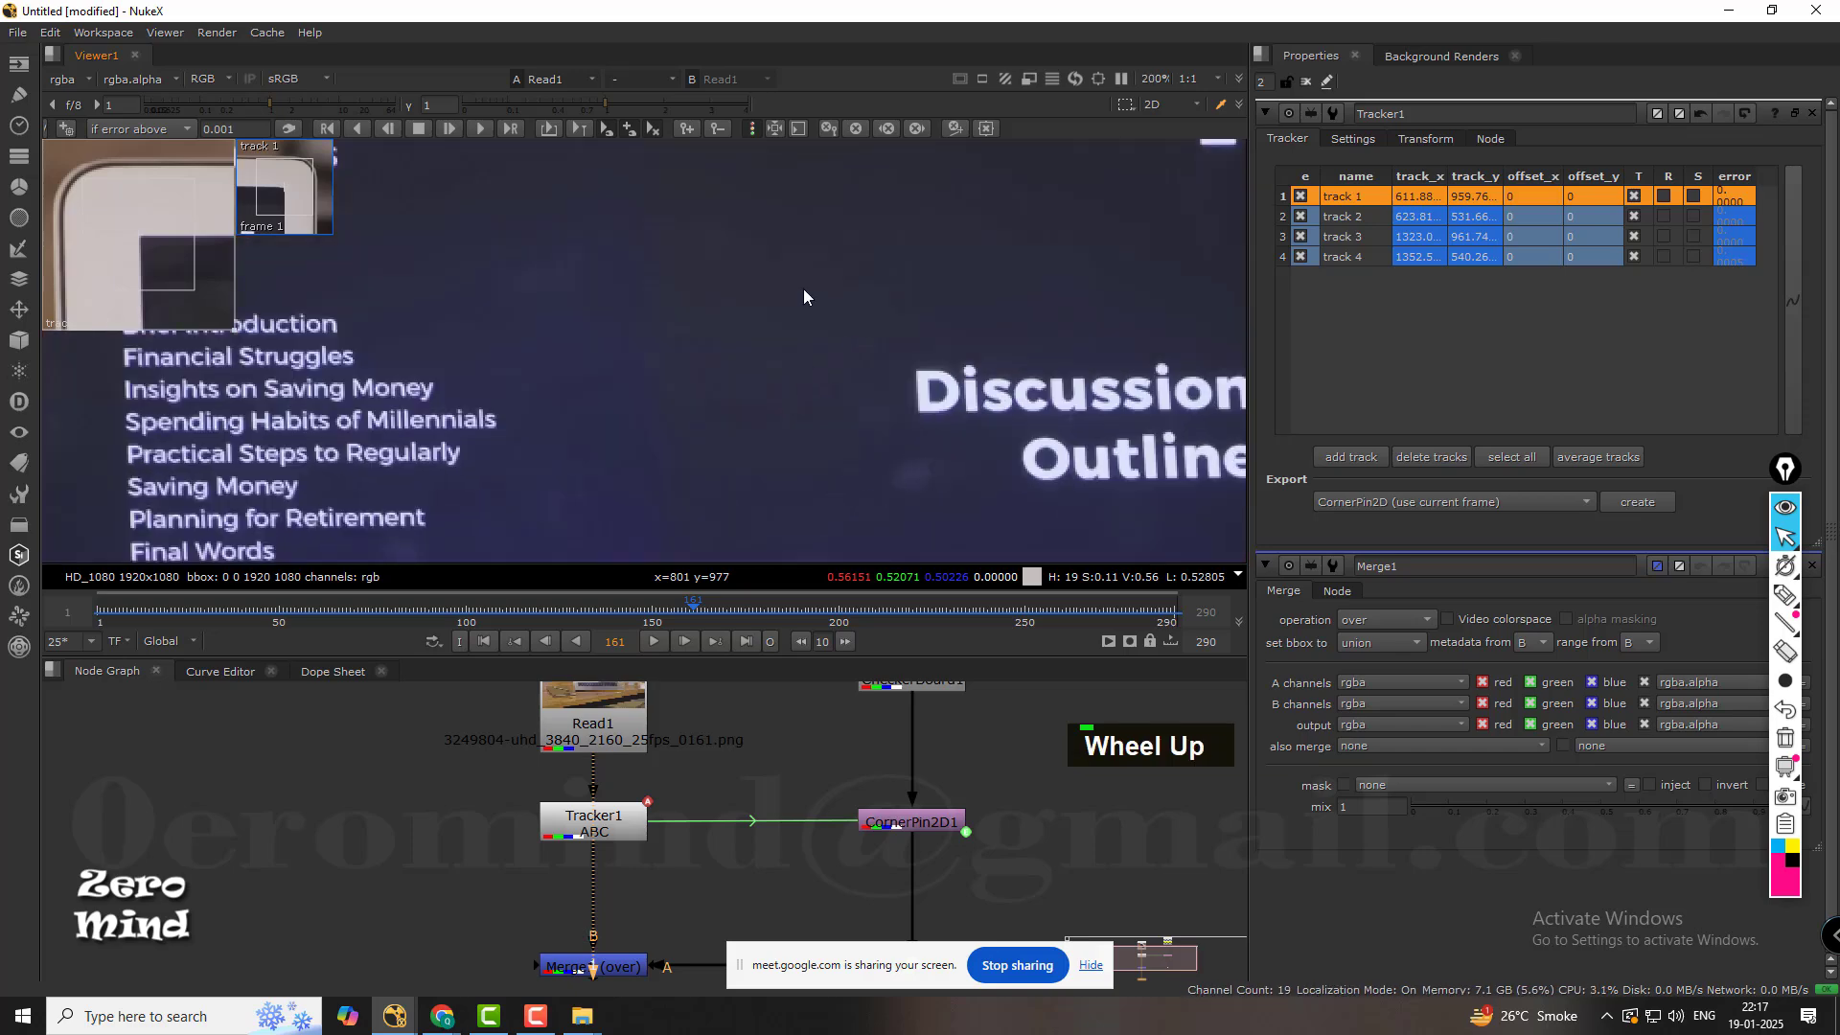
pyautogui.scroll(-5, 553, 303)
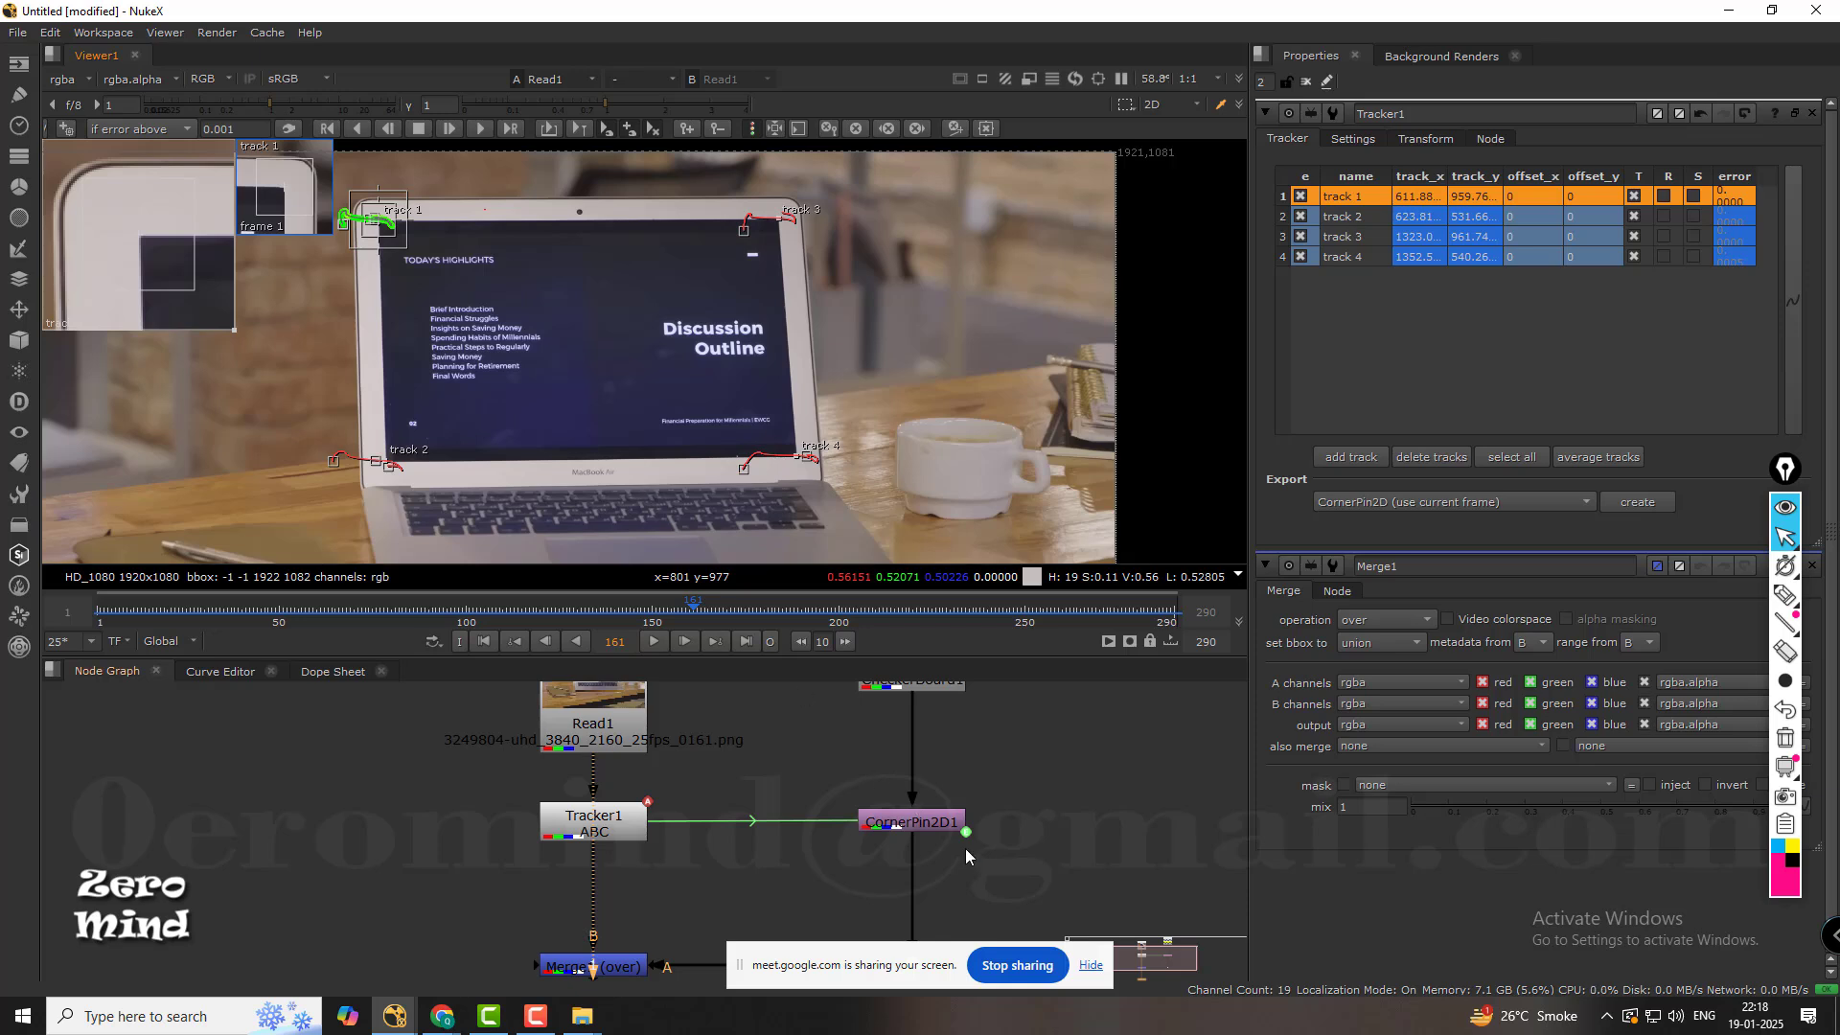
# Review the node tree from Read1 and CheckerBoard1 down to Merge1 with the Node Graph maximized.
pyautogui.scroll(-2, 969, 856)
pyautogui.moveTo(1024, 819); pyautogui.dragTo(840, 797, button='middle')
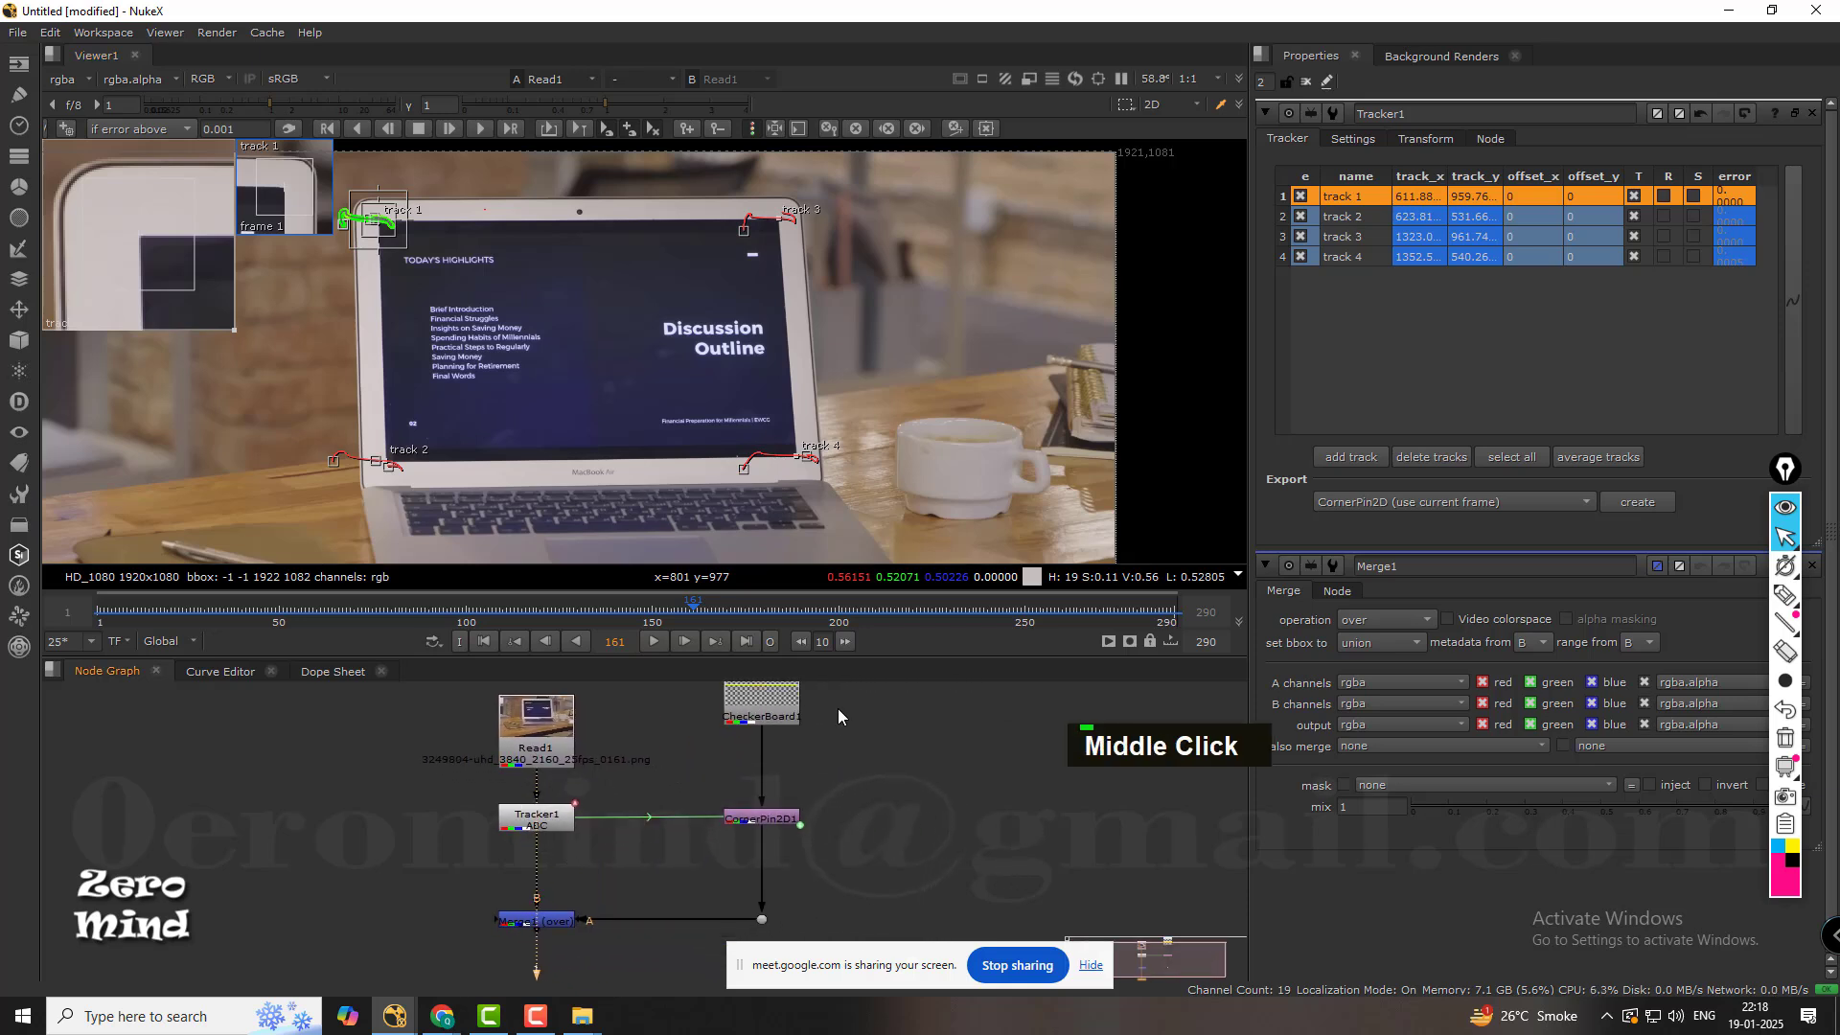
pyautogui.moveTo(840, 712); pyautogui.dragTo(828, 774, button='middle')
pyautogui.moveTo(772, 772); pyautogui.dragTo(759, 808)
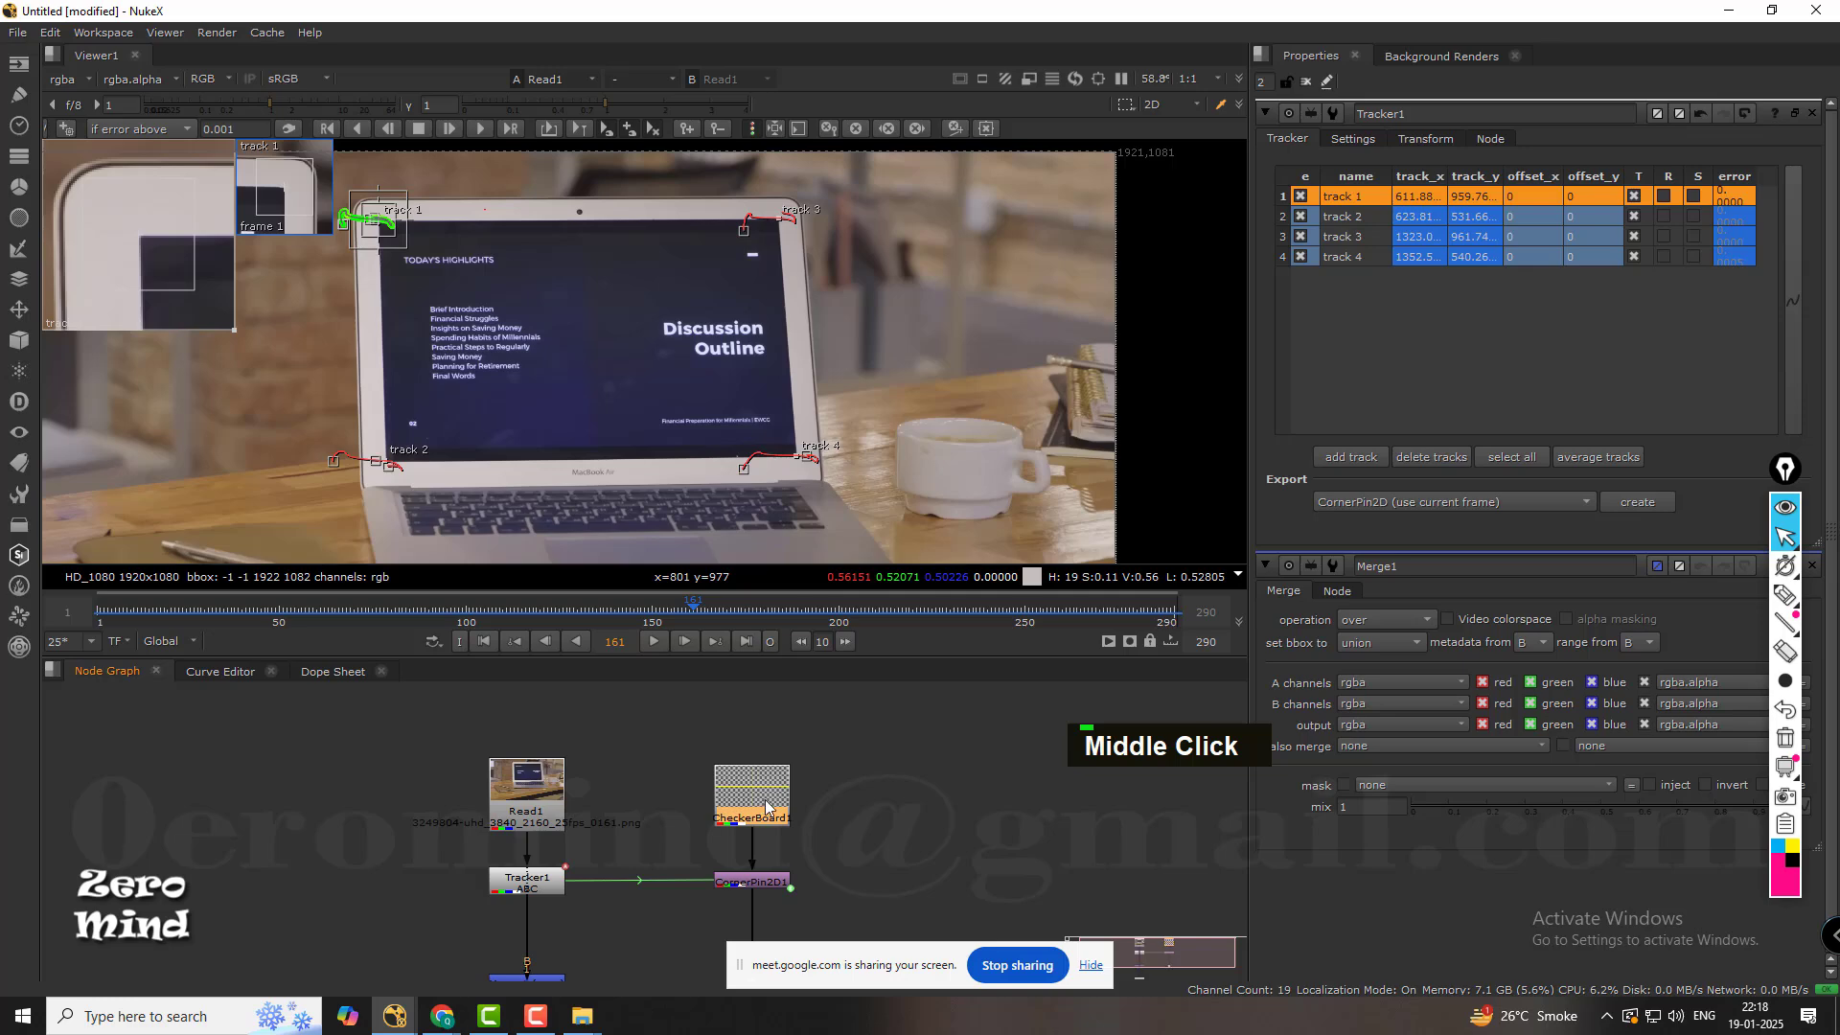
pyautogui.moveTo(879, 843); pyautogui.dragTo(873, 788, button='middle')
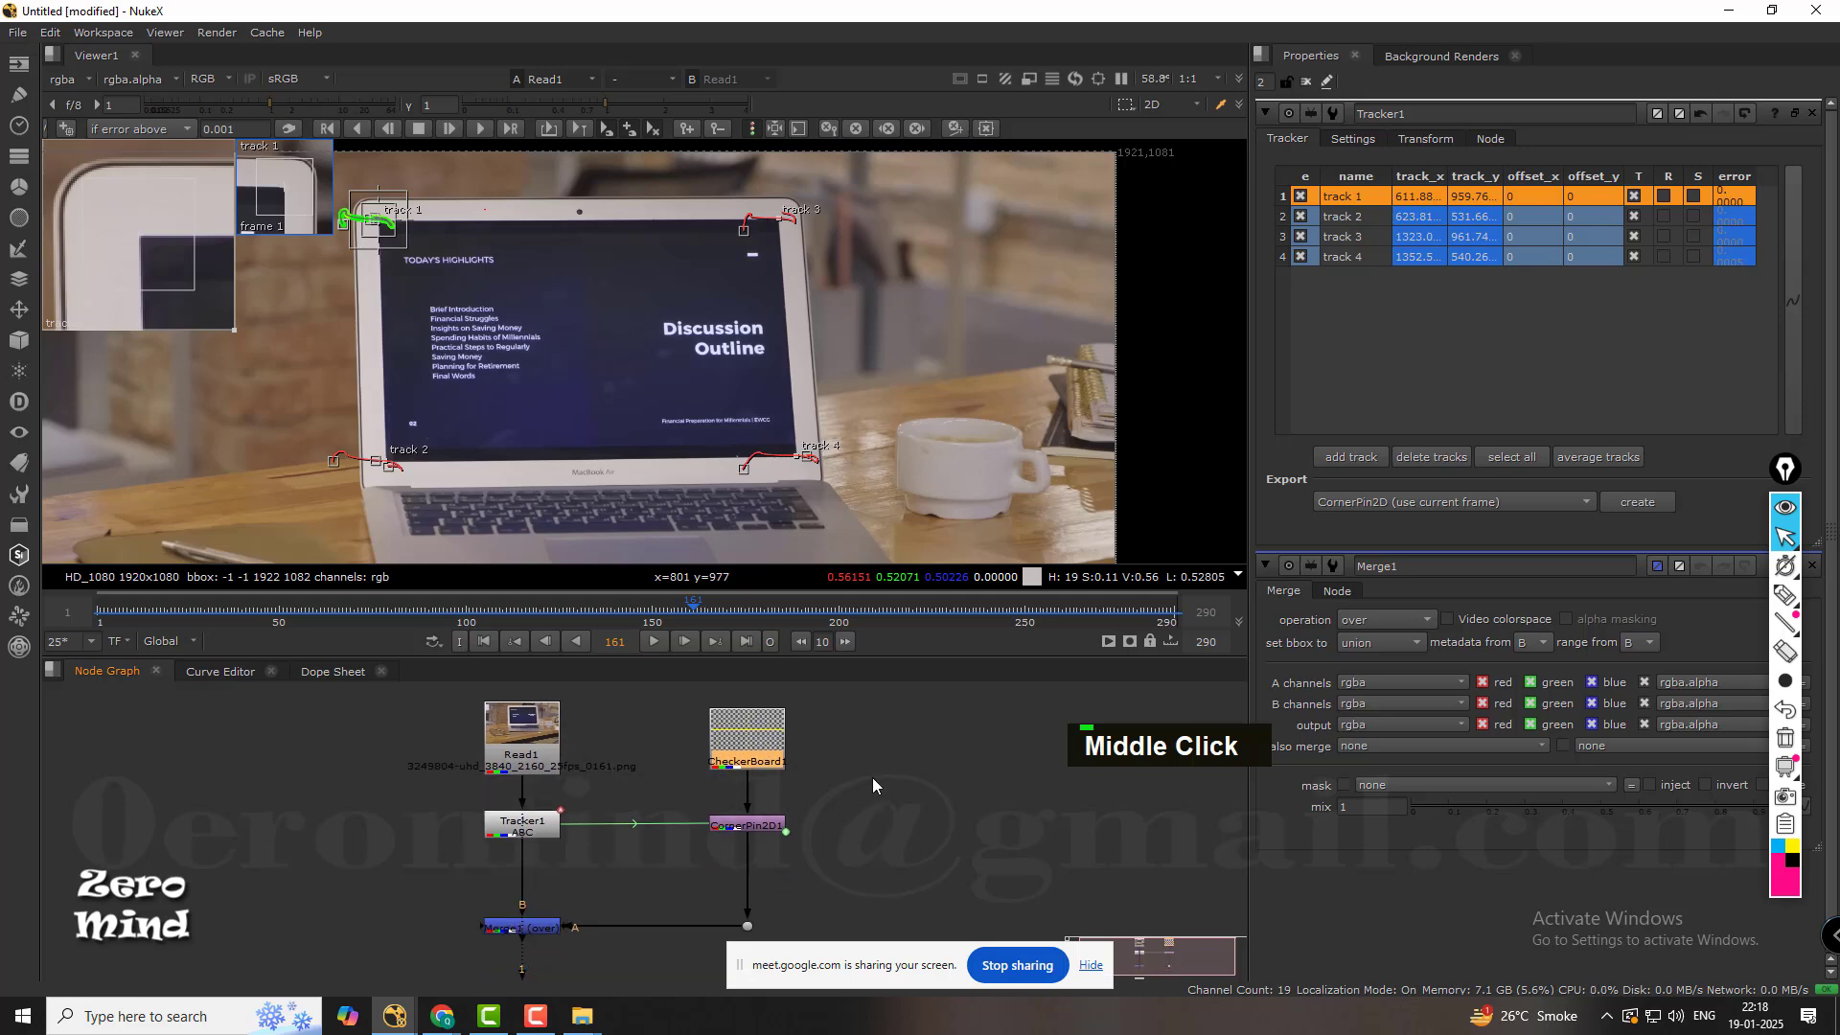
pyautogui.press('space')
pyautogui.scroll(3, 567, 733)
pyautogui.press('space')
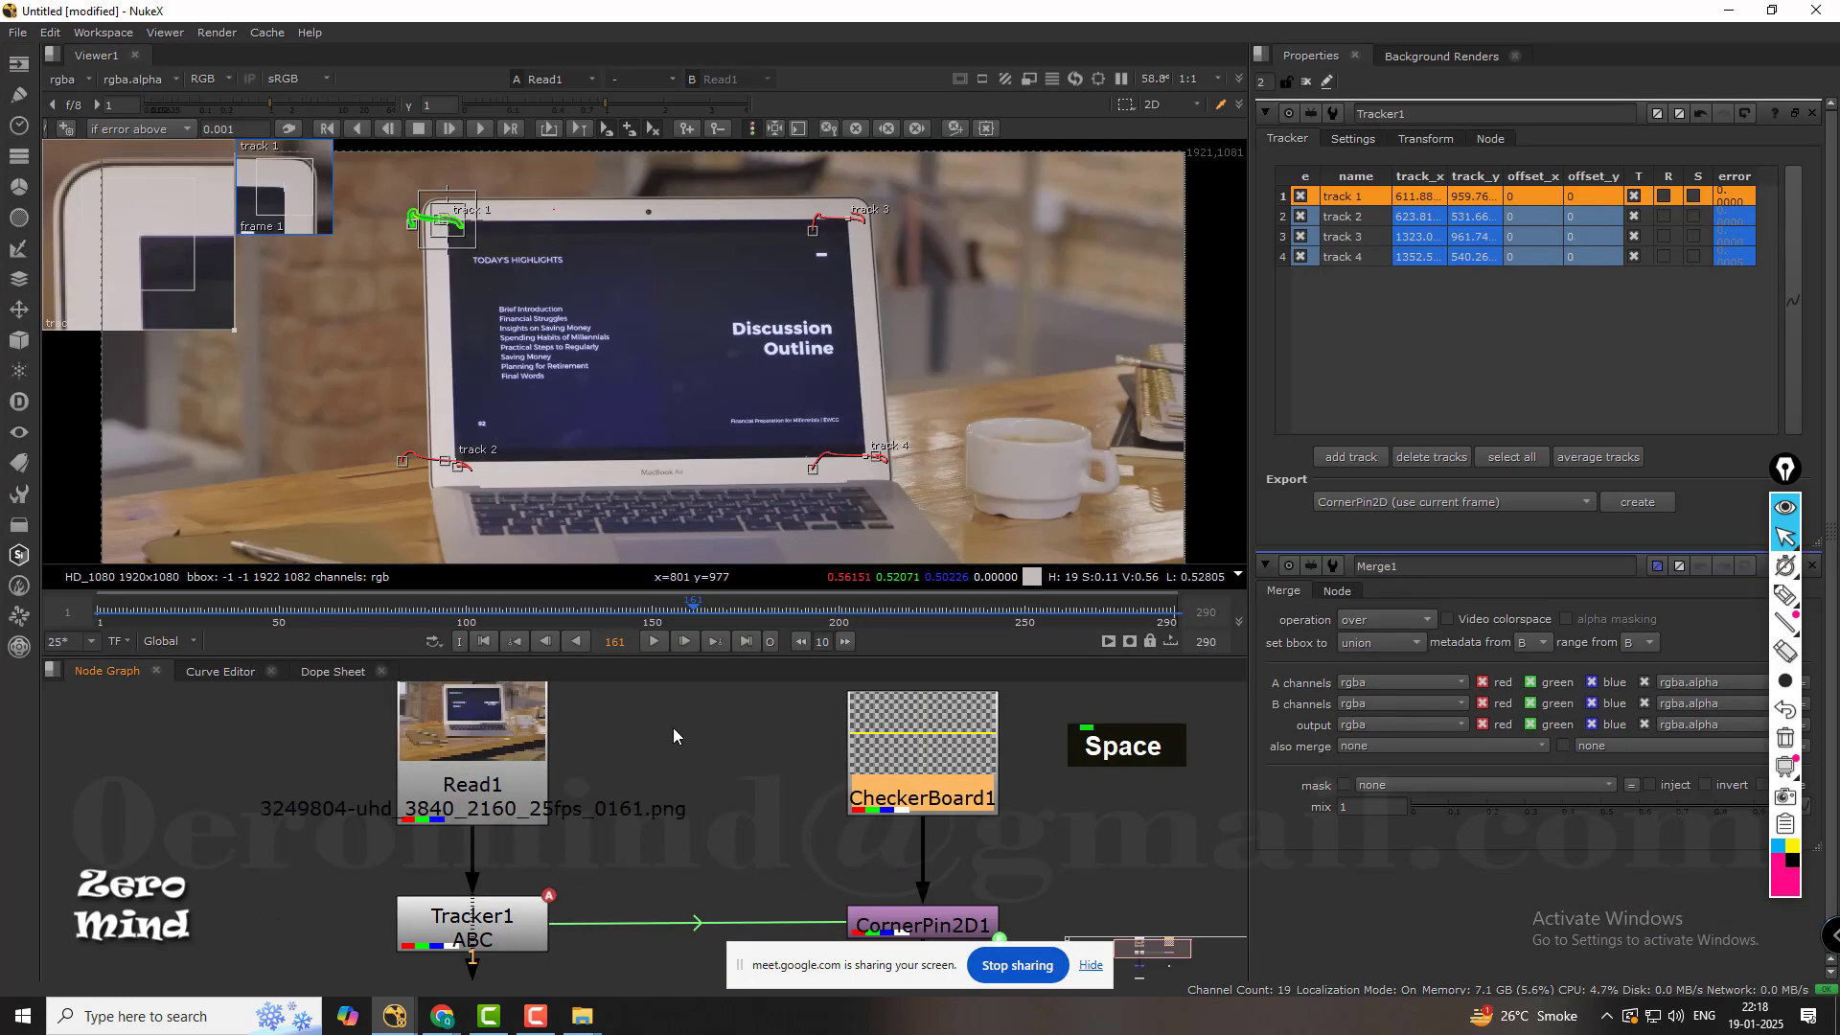
pyautogui.moveTo(672, 727); pyautogui.dragTo(722, 569, button='middle')
pyautogui.scroll(-2, 715, 757)
pyautogui.press('space')
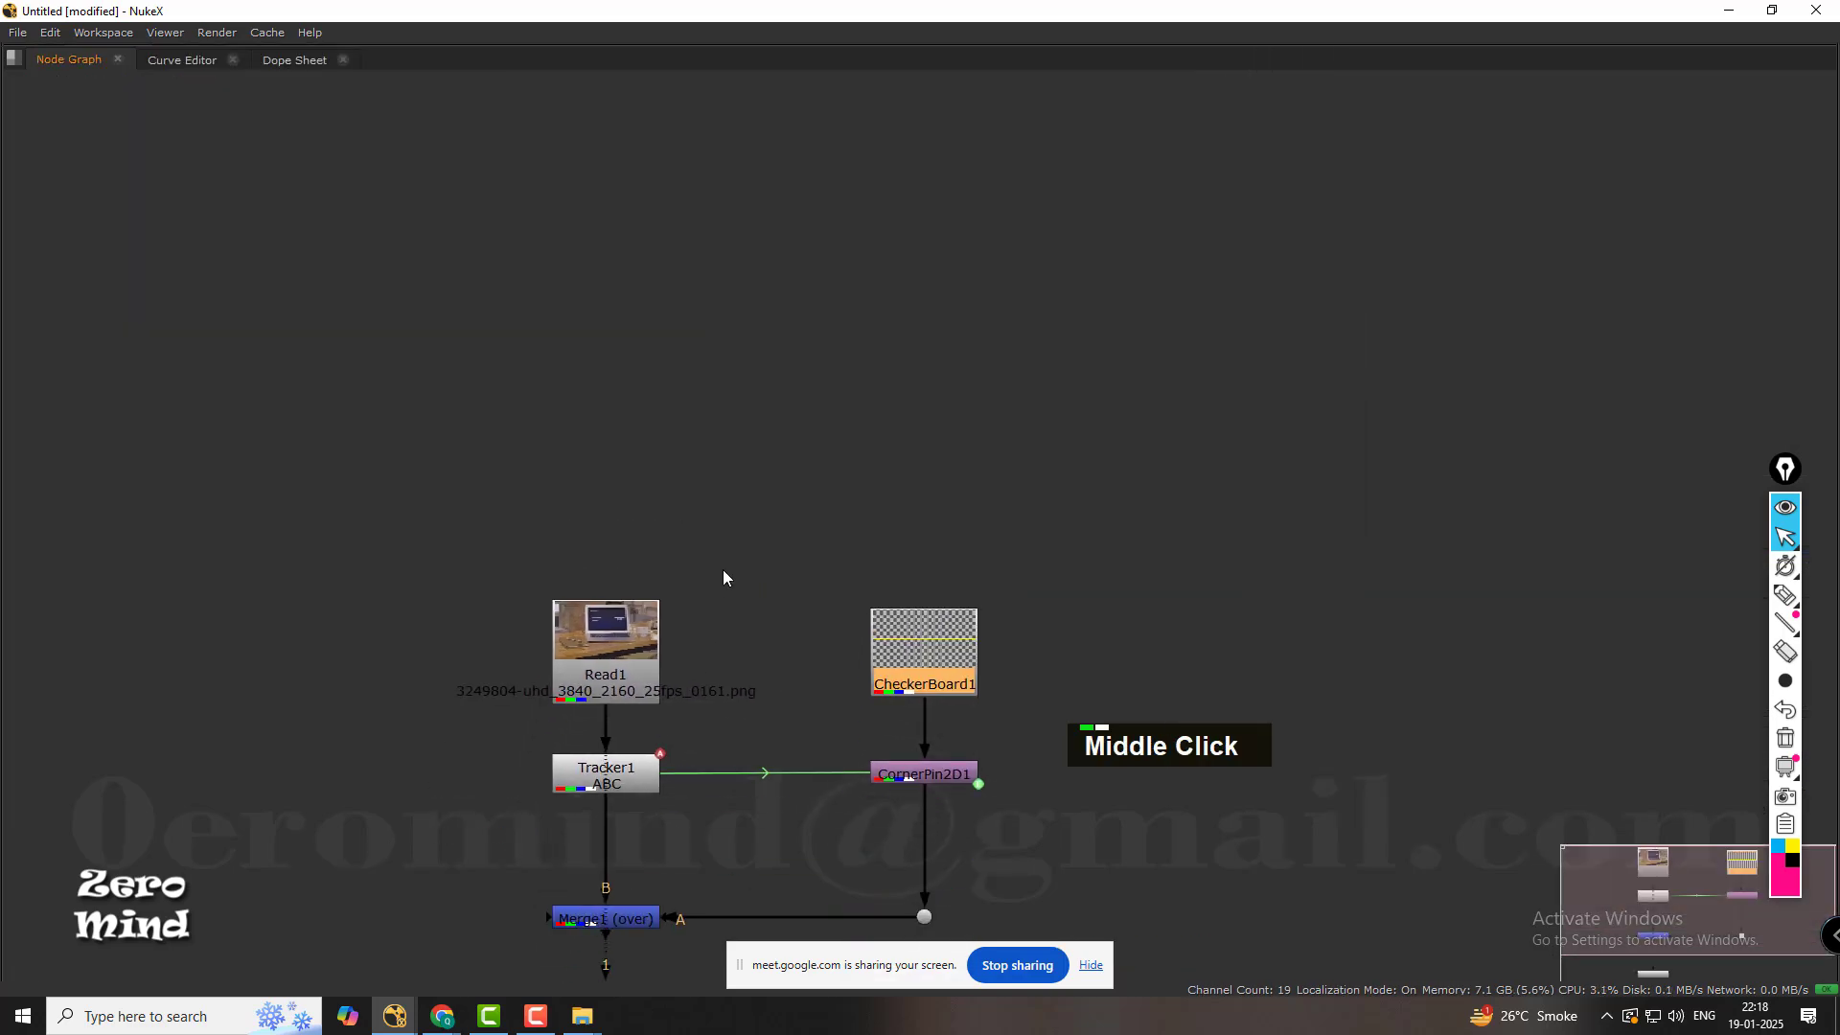
# Switch to the workspace layout with a larger viewer, and frame the footage and the node tree in it.
pyautogui.hotkey('shift', 'F3')
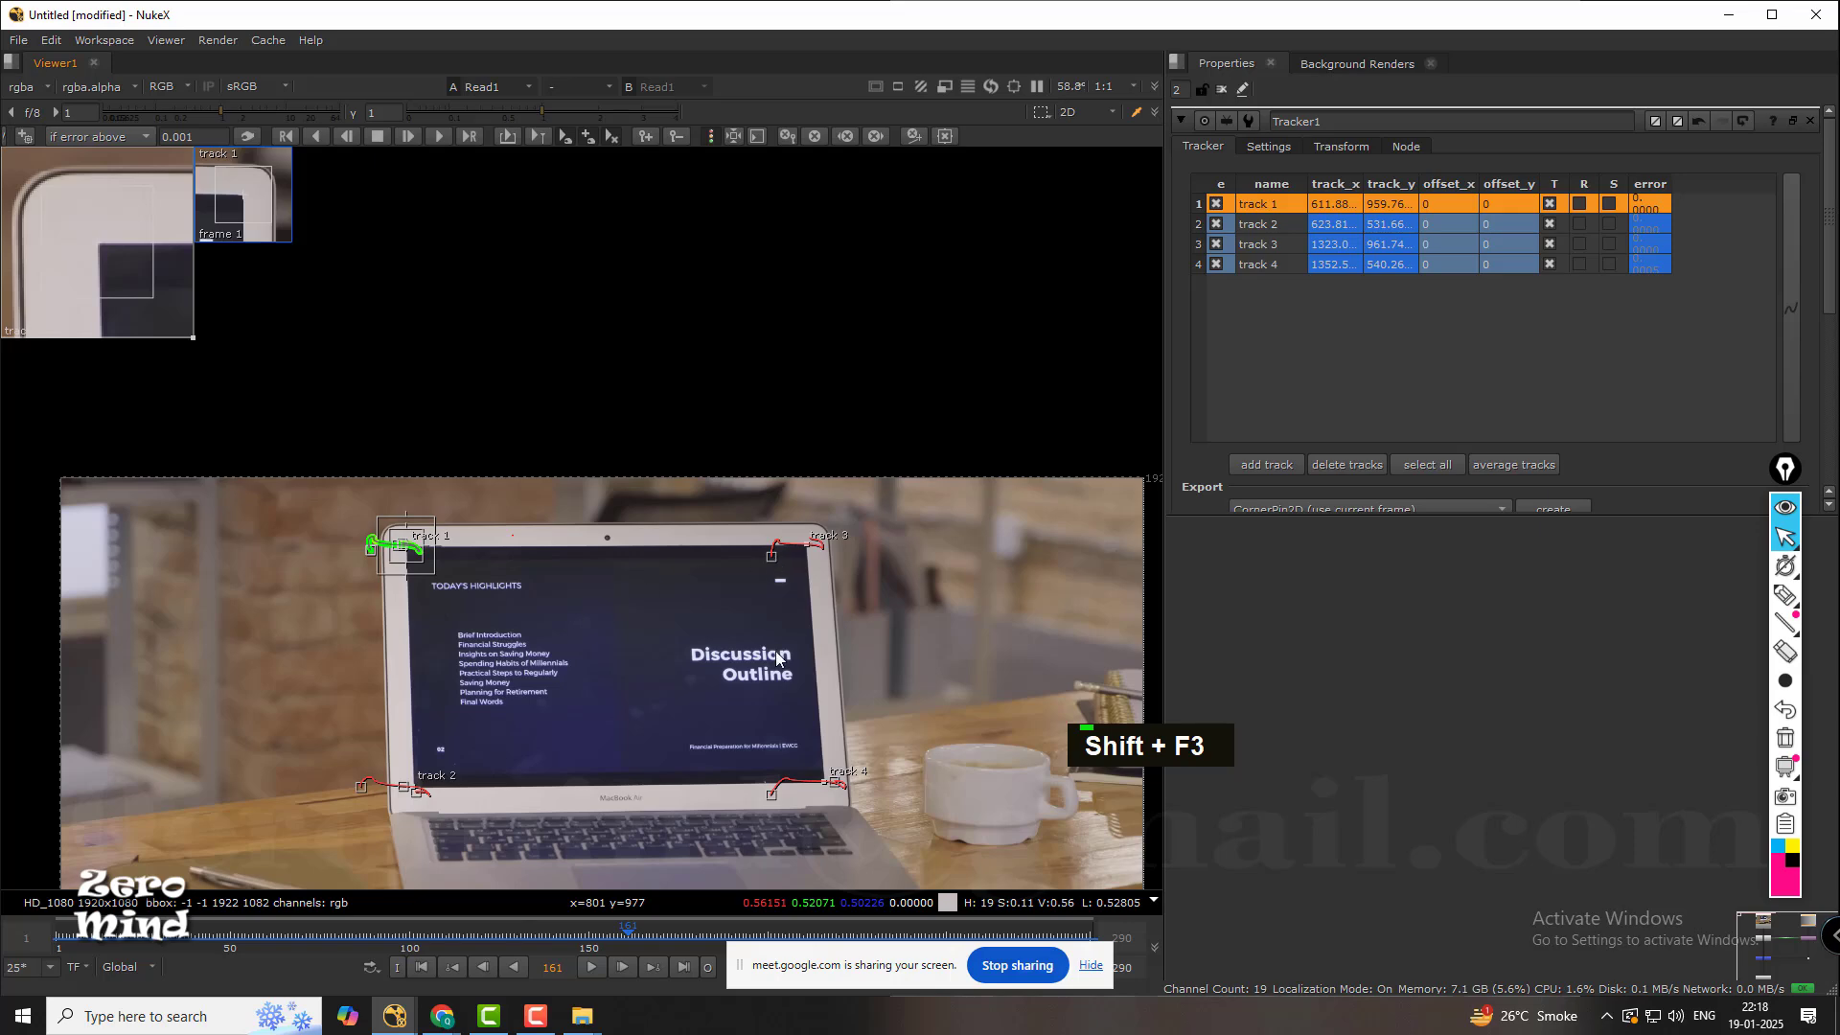
pyautogui.moveTo(779, 653); pyautogui.dragTo(785, 418, button='middle')
pyautogui.scroll(-4, 785, 418)
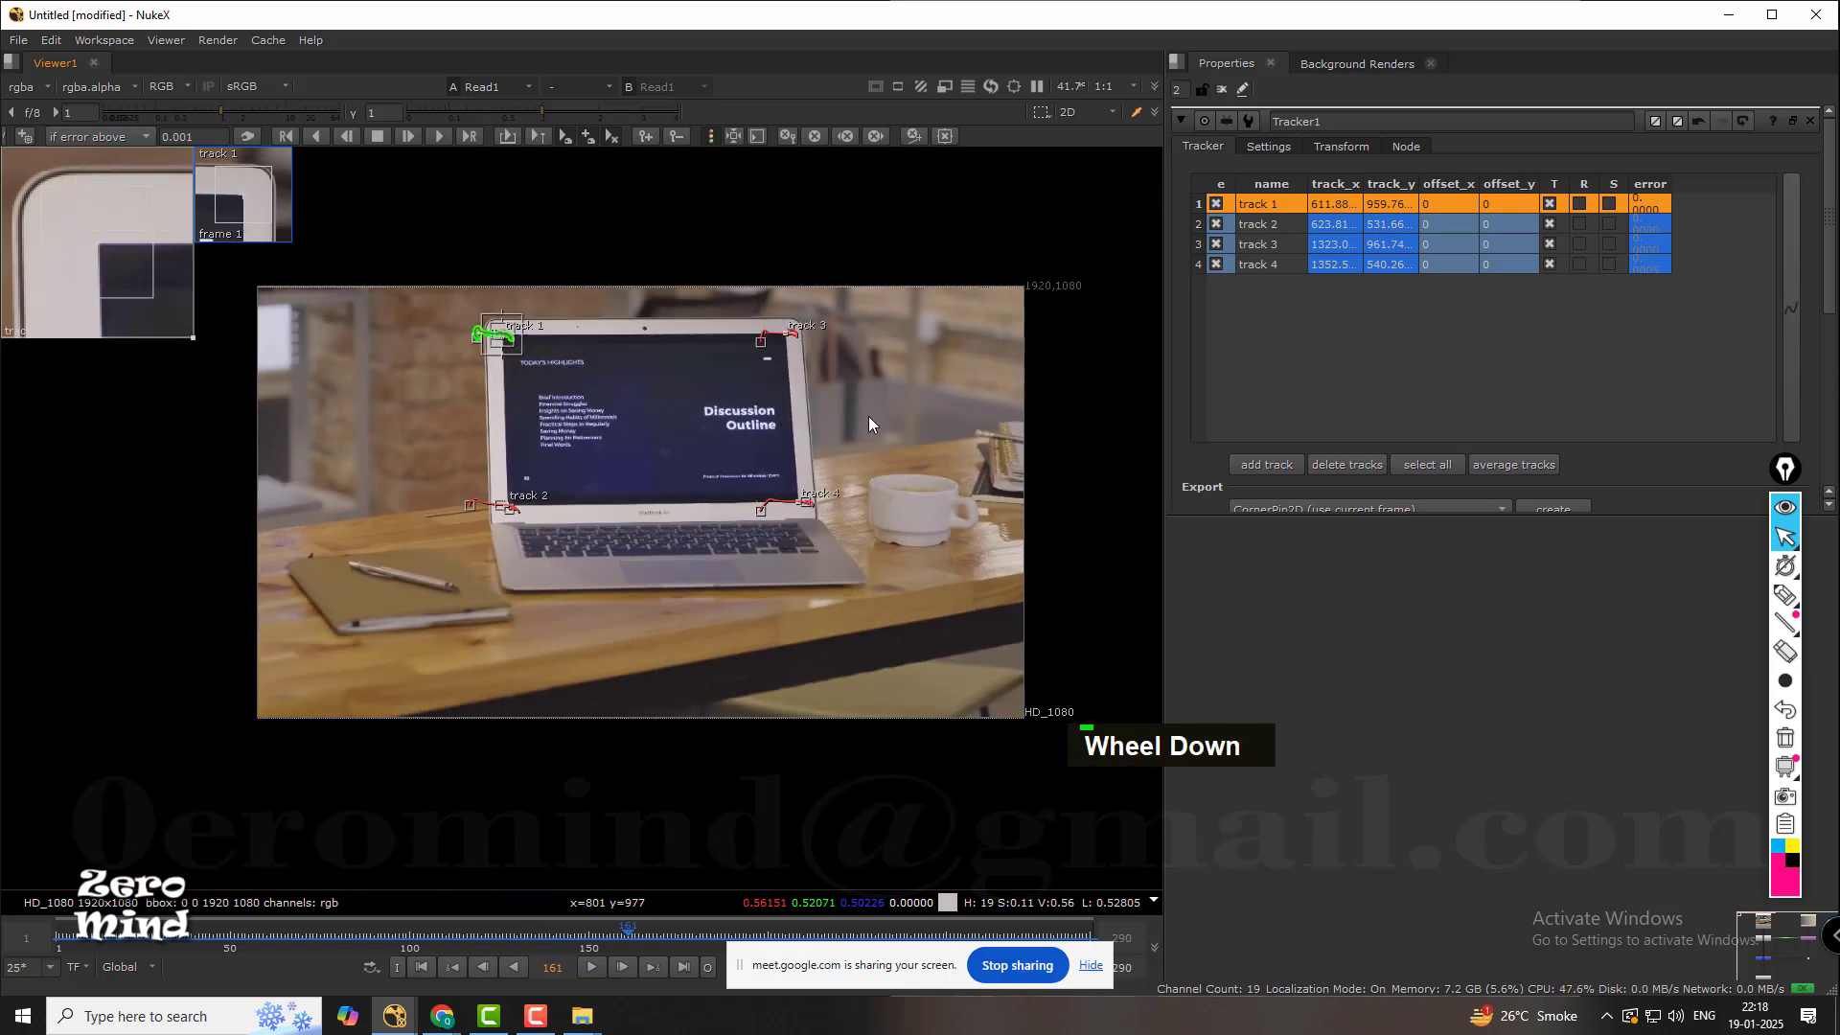
pyautogui.middleClick(1539, 644)
pyautogui.scroll(1, 1388, 625)
pyautogui.scroll(-2, 1388, 637)
pyautogui.middleClick(1575, 652)
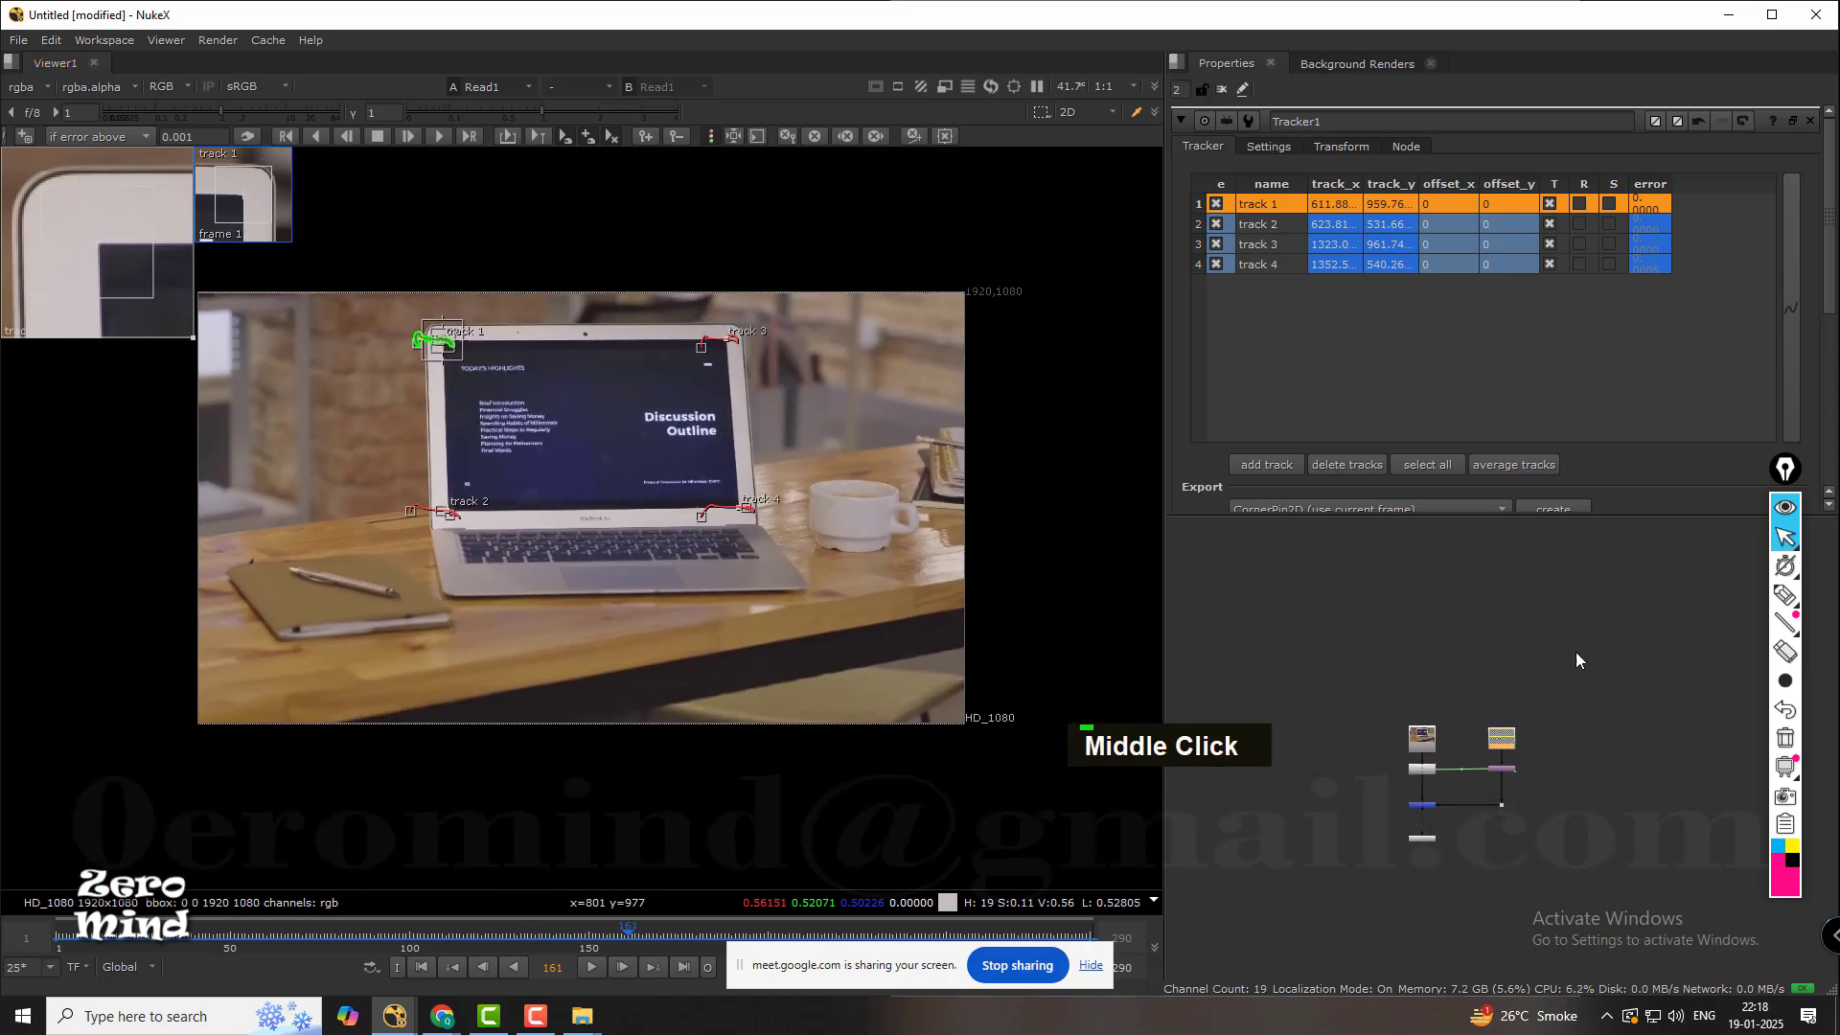
pyautogui.scroll(3, 1498, 659)
pyautogui.middleClick(1405, 687)
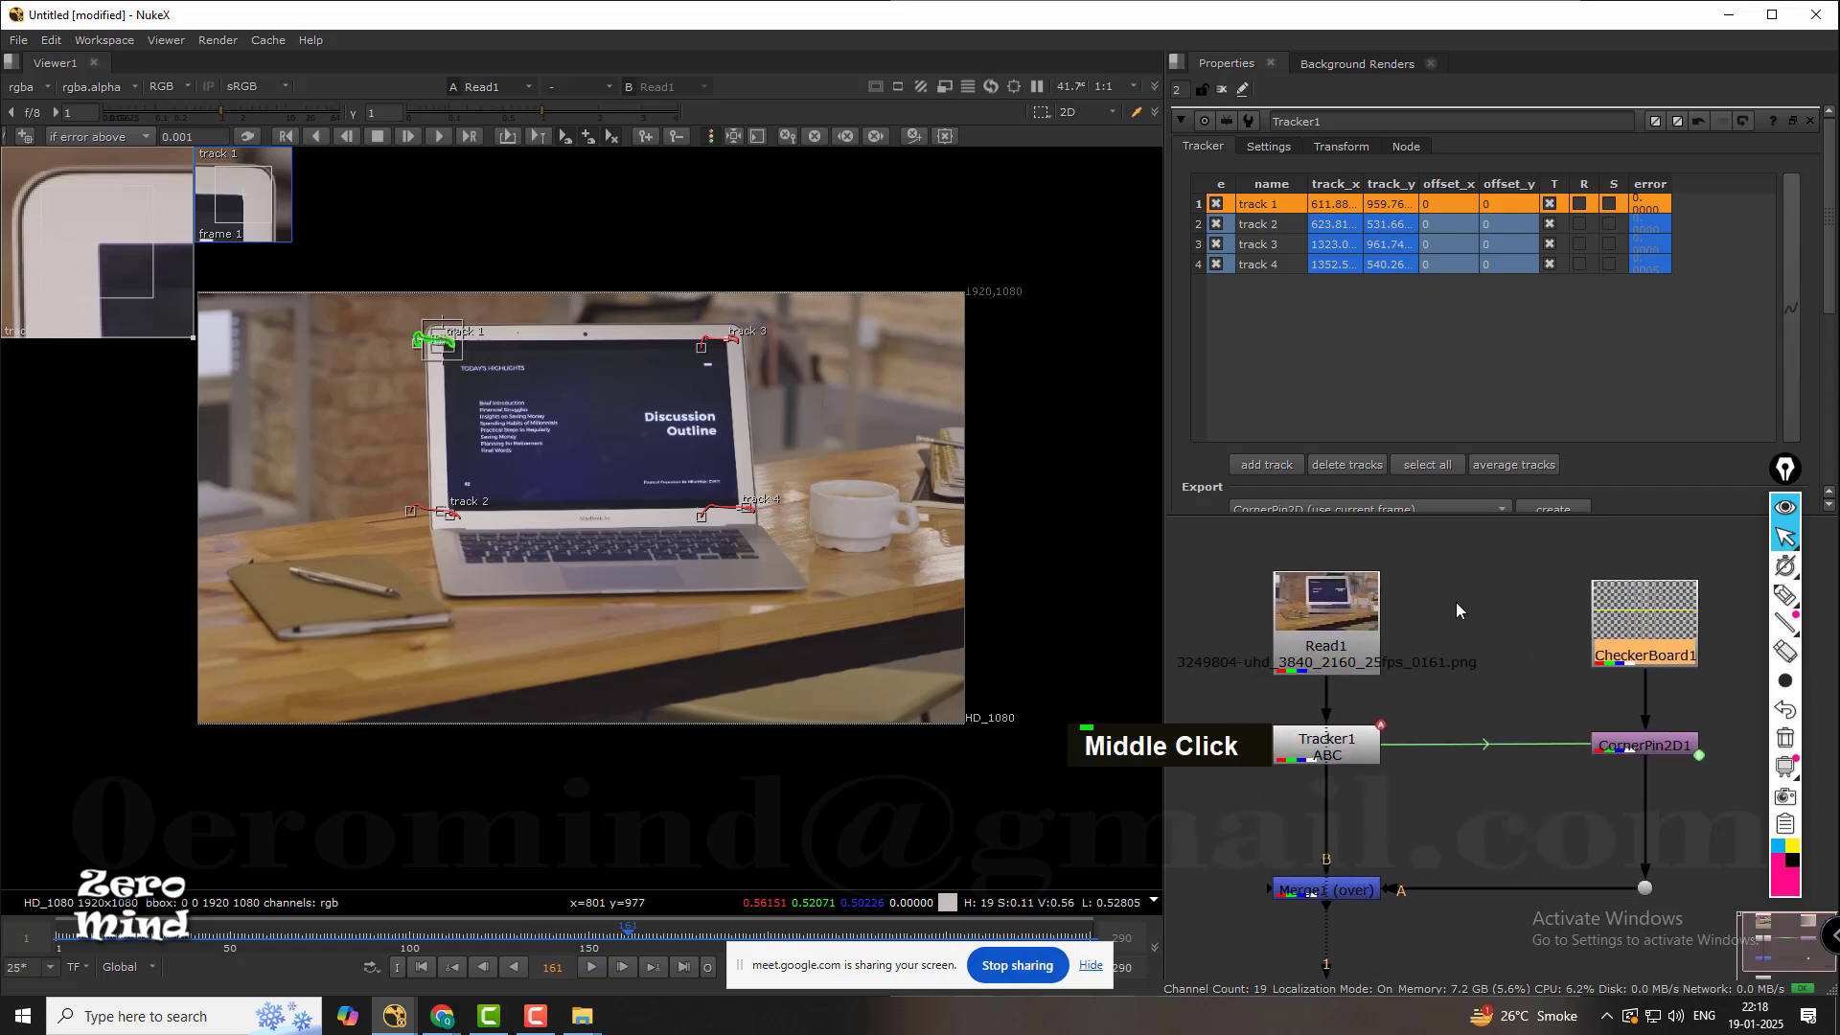
# Select Tracker1 and turn off the error colouring on its track paths in the viewer.
pyautogui.click(1355, 618)
pyautogui.moveTo(1359, 599); pyautogui.dragTo(1360, 599)
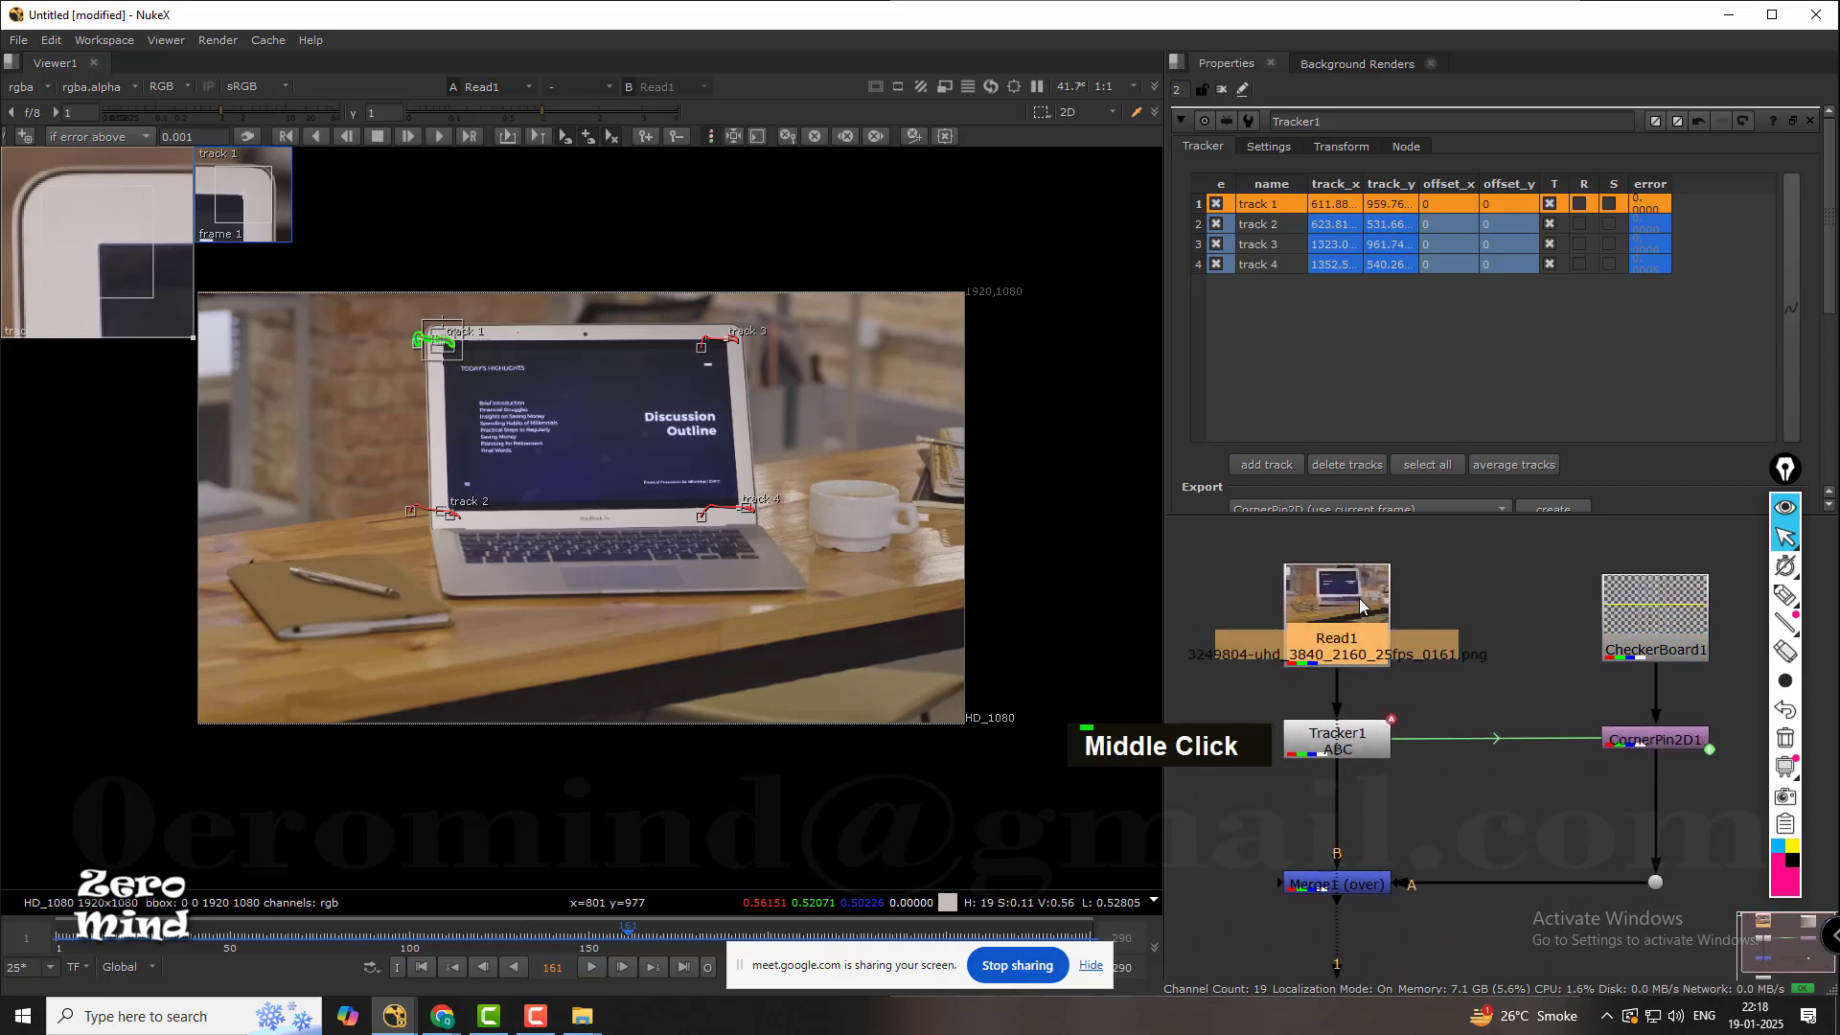
pyautogui.doubleClick(1371, 745)
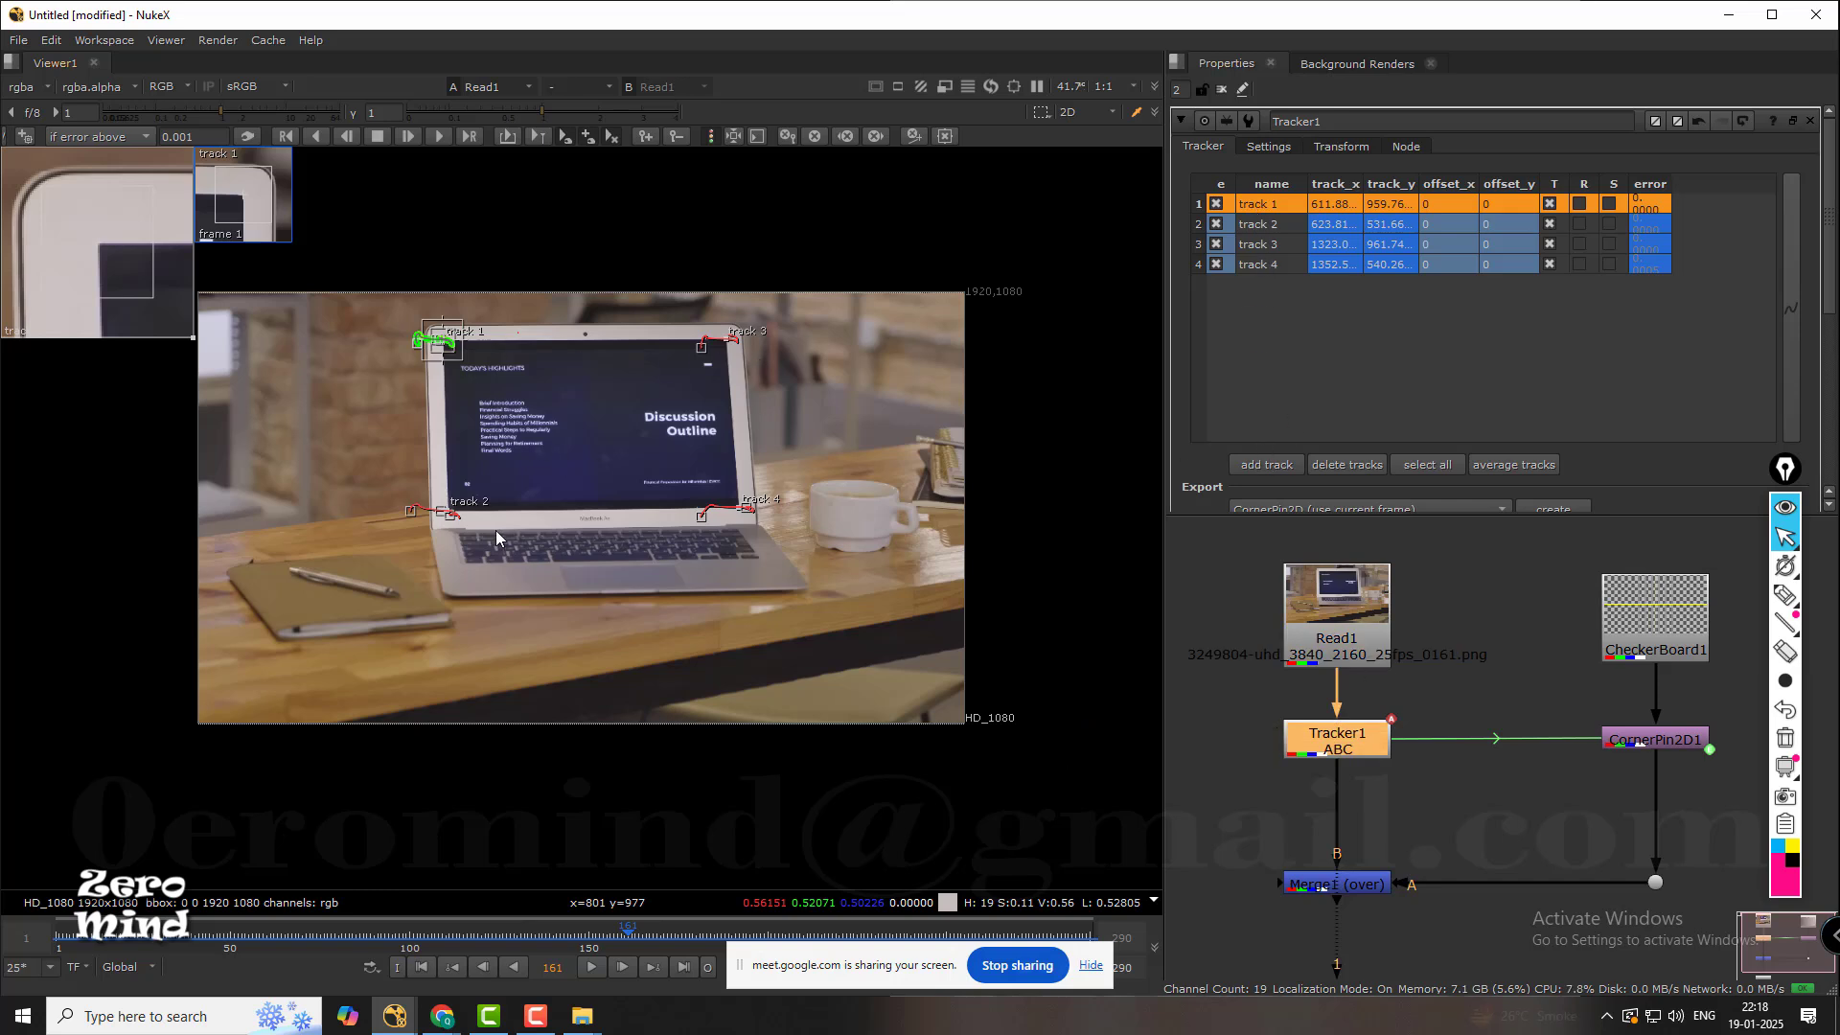
pyautogui.click(711, 135)
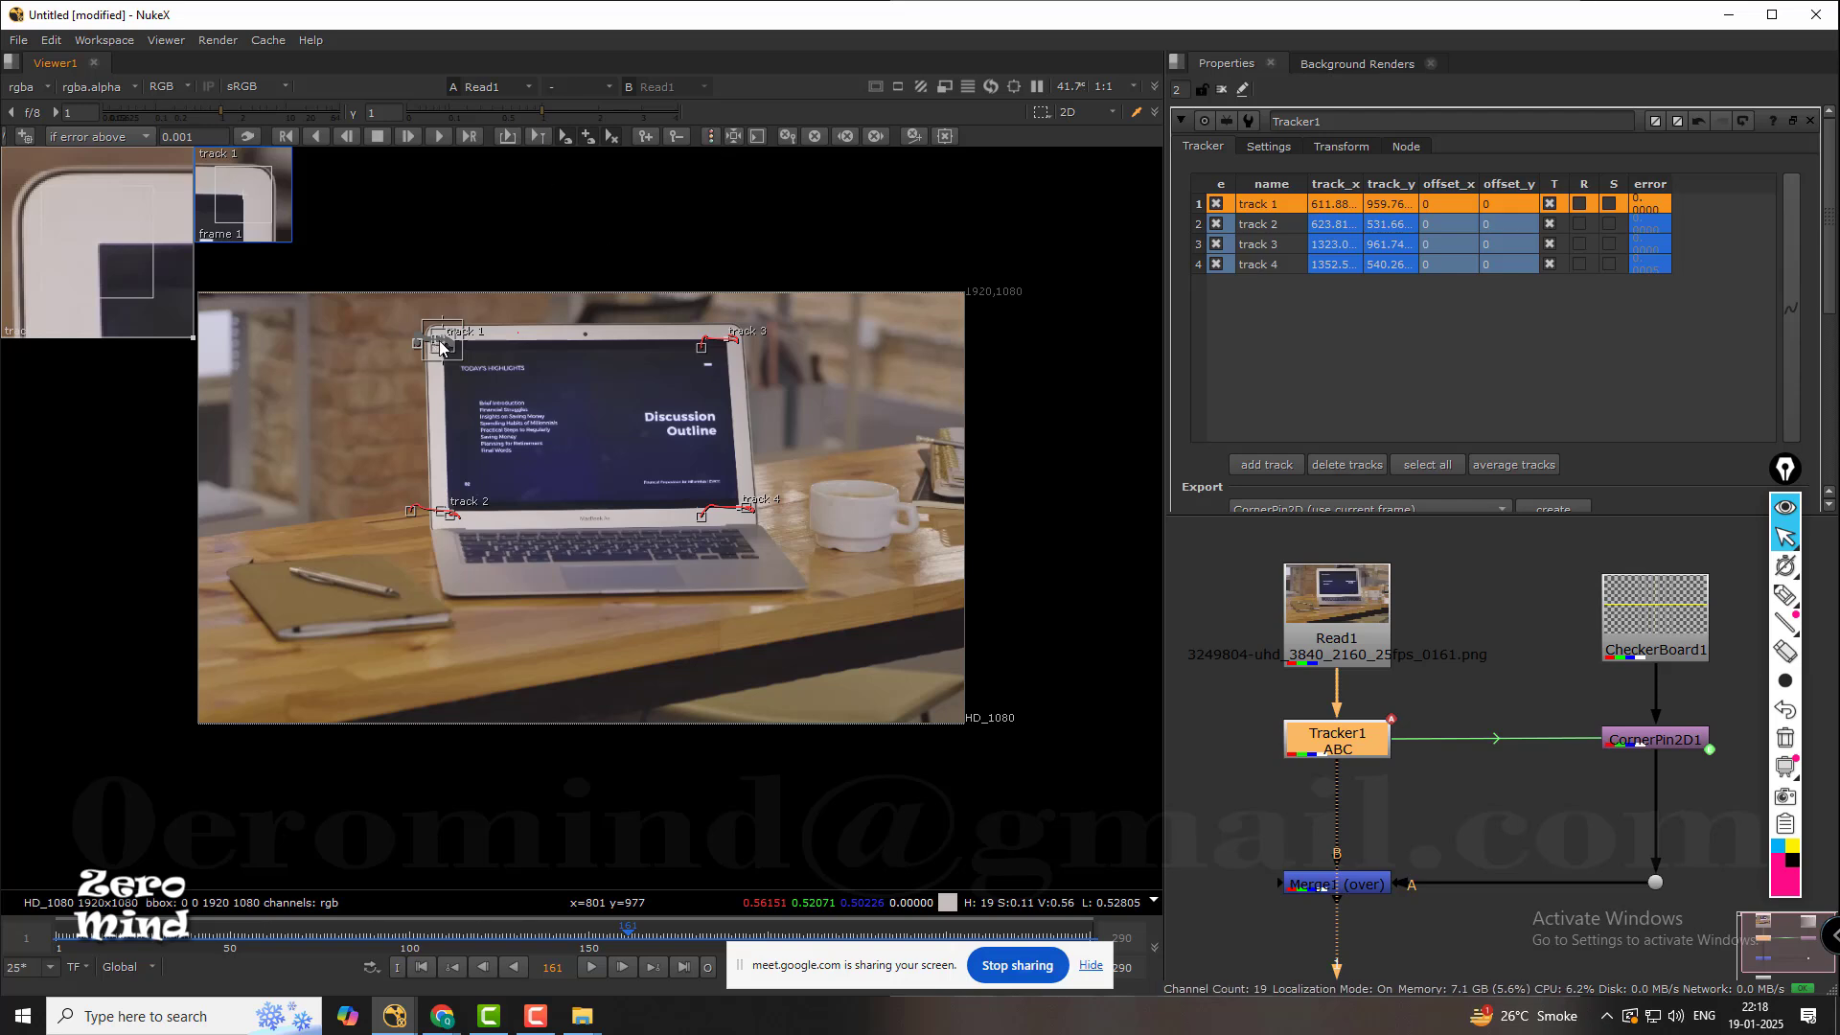
# Open Tracker1's properties, select tracks 1 to 4, and review the CornerPin2D (use current frame) export option.
pyautogui.moveTo(1497, 784); pyautogui.dragTo(1485, 740, button='middle')
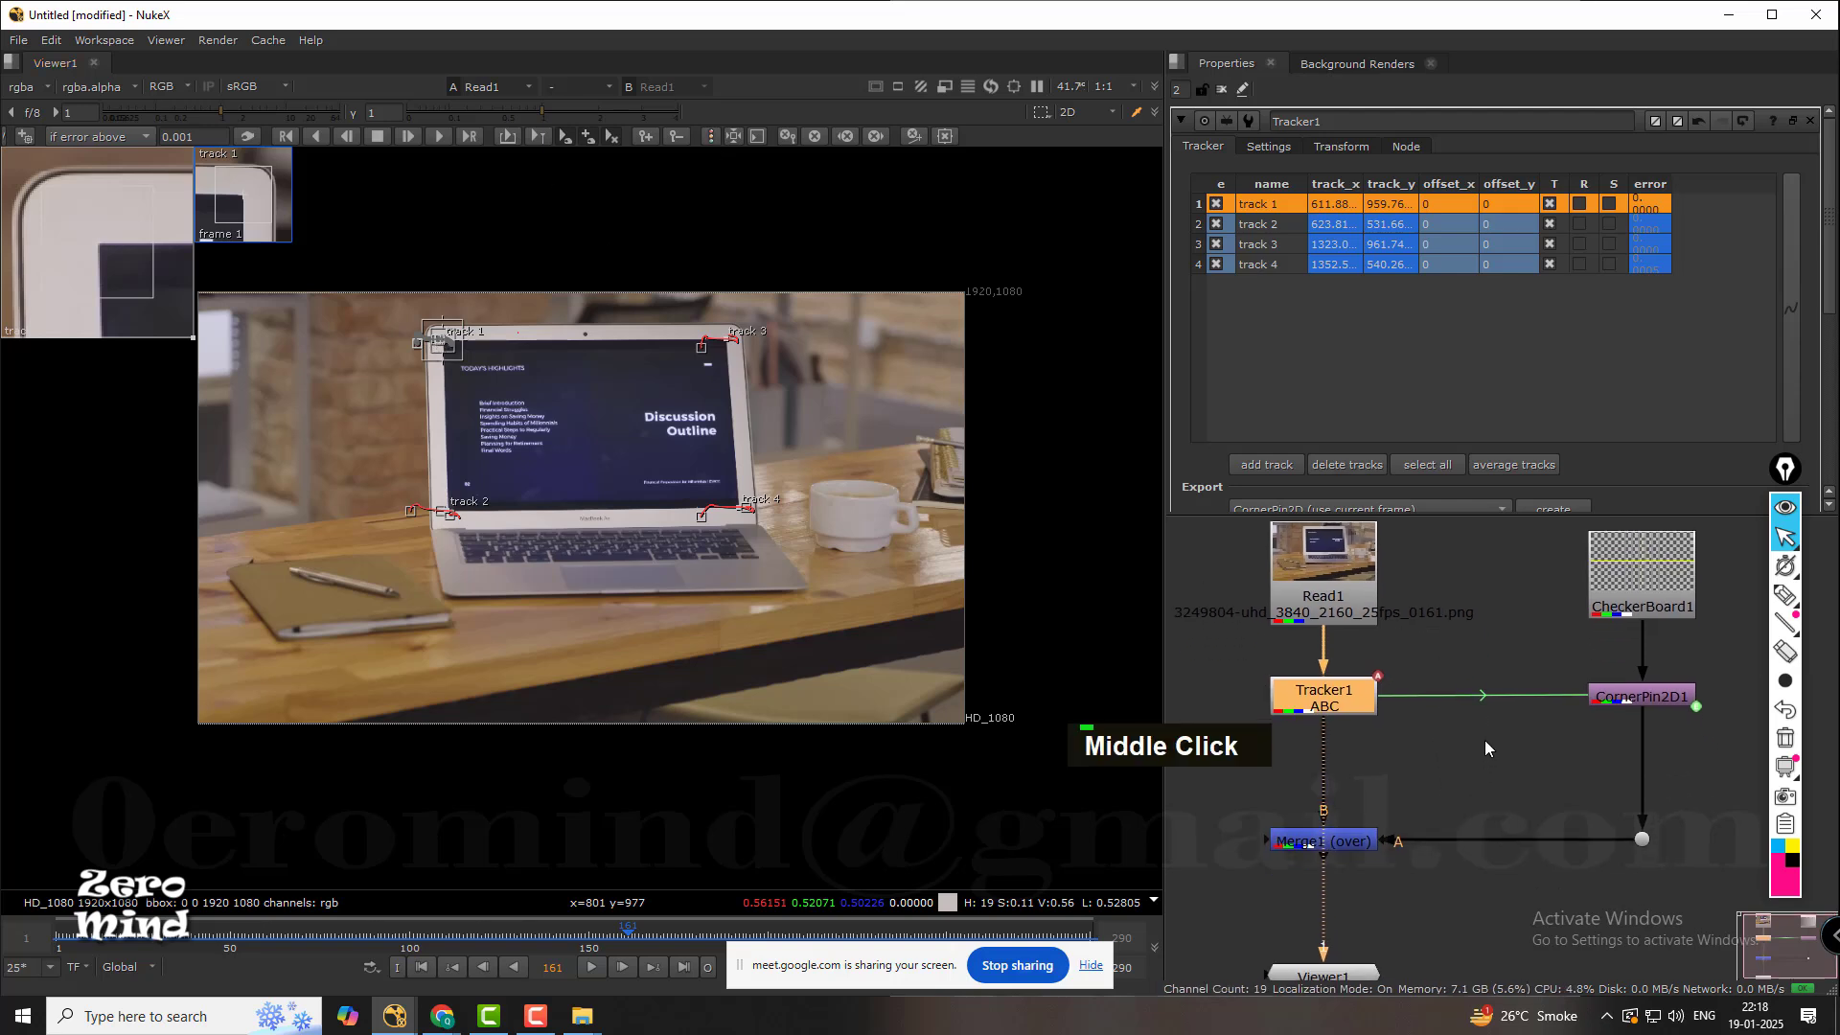
pyautogui.doubleClick(1344, 701)
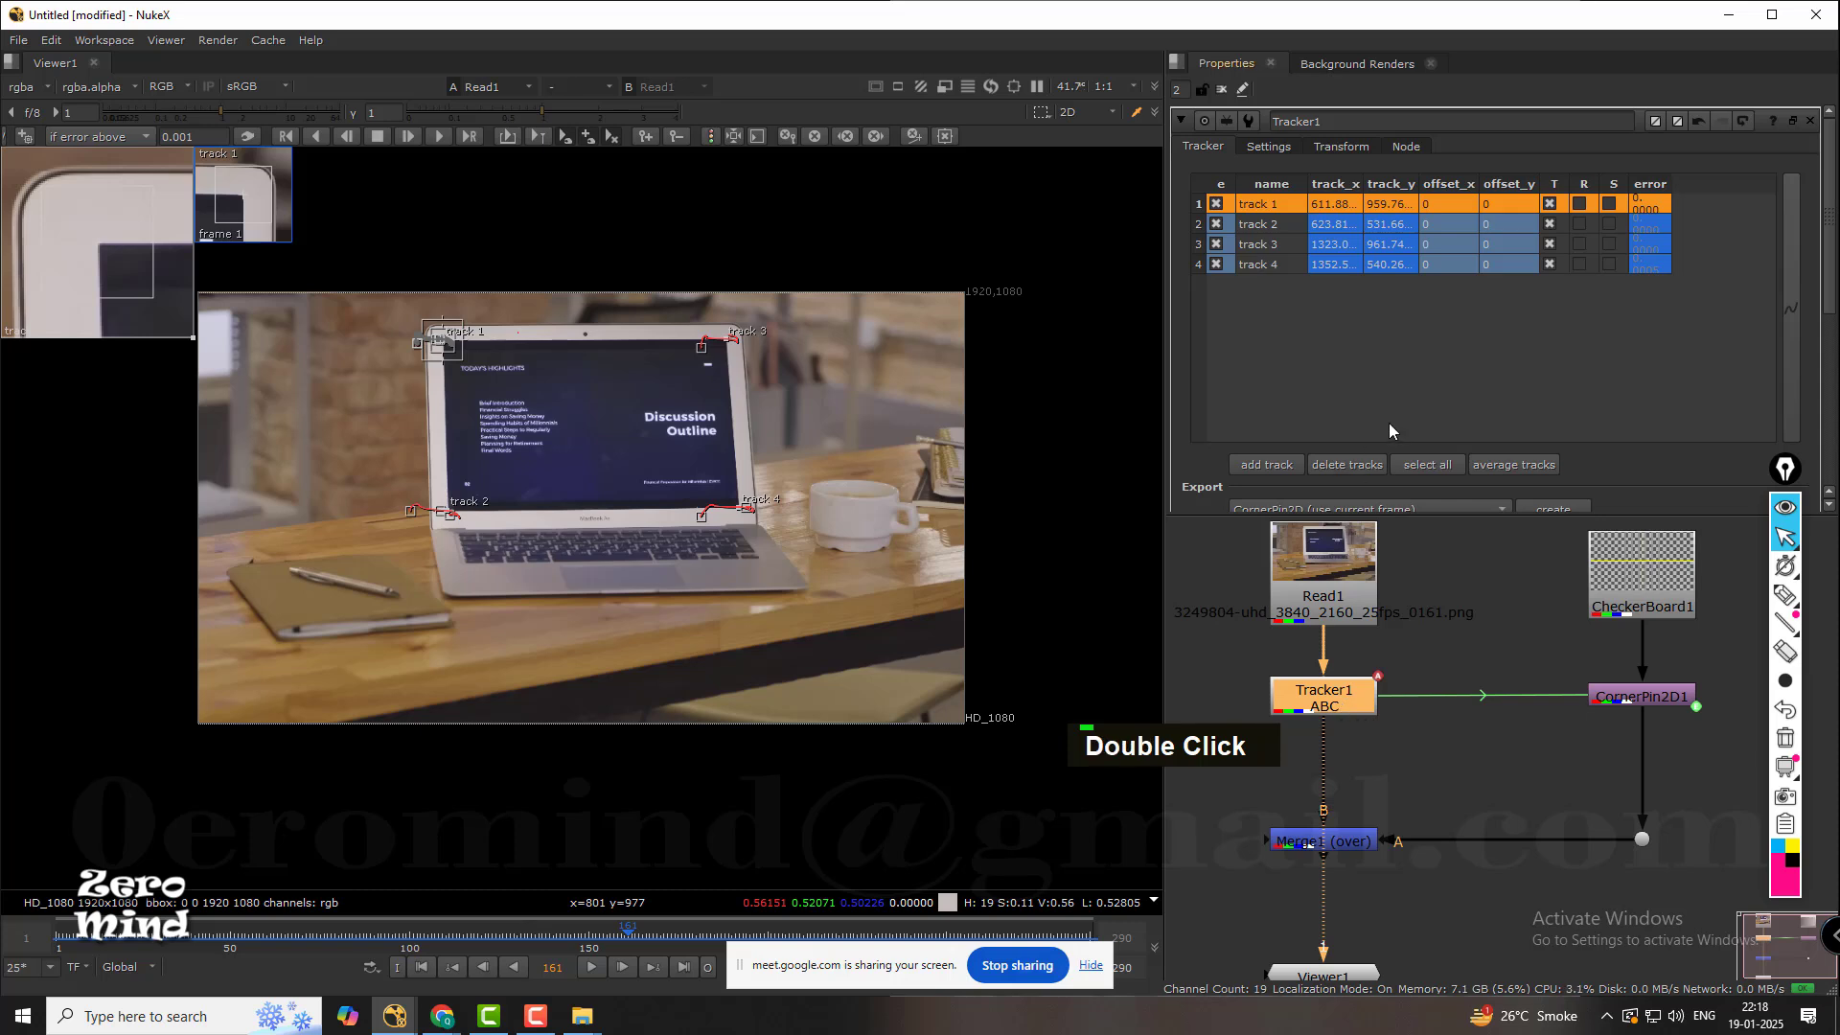
pyautogui.middleClick(1537, 364)
pyautogui.click(1526, 308)
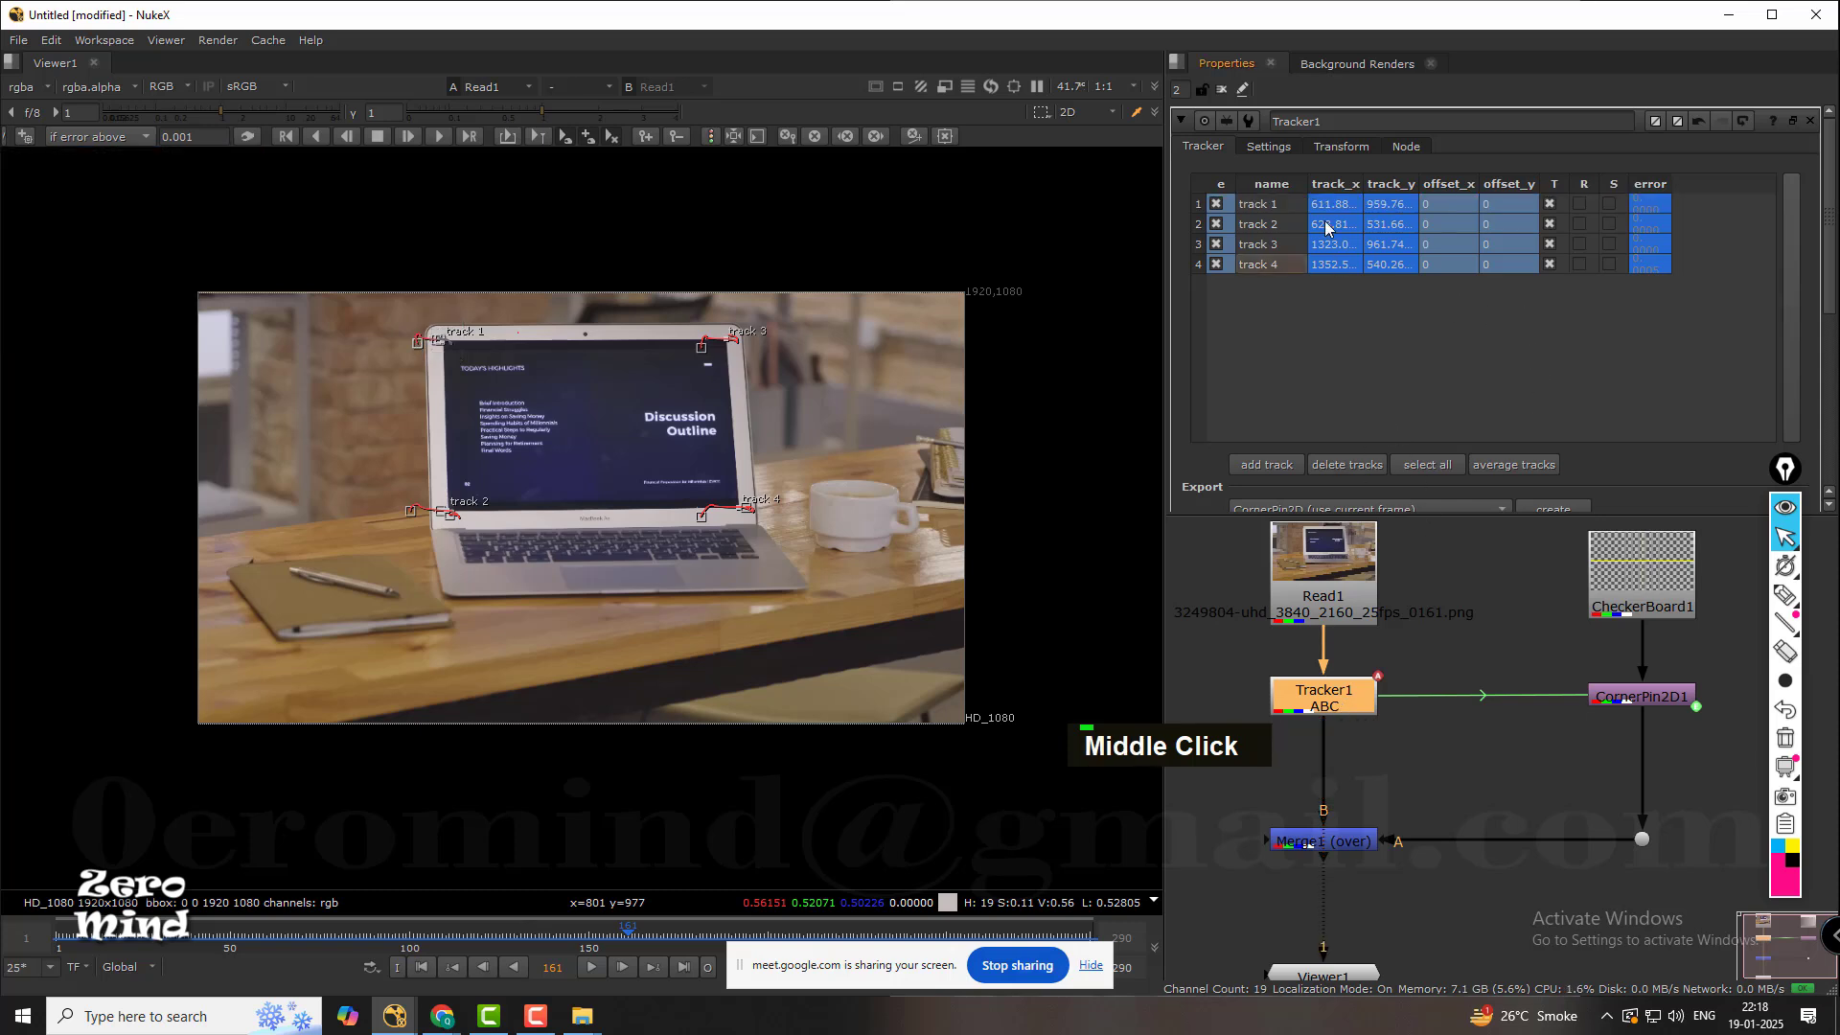
pyautogui.click(1281, 204)
pyautogui.keyDown('shift'); pyautogui.click(1274, 262); pyautogui.keyUp('shift')
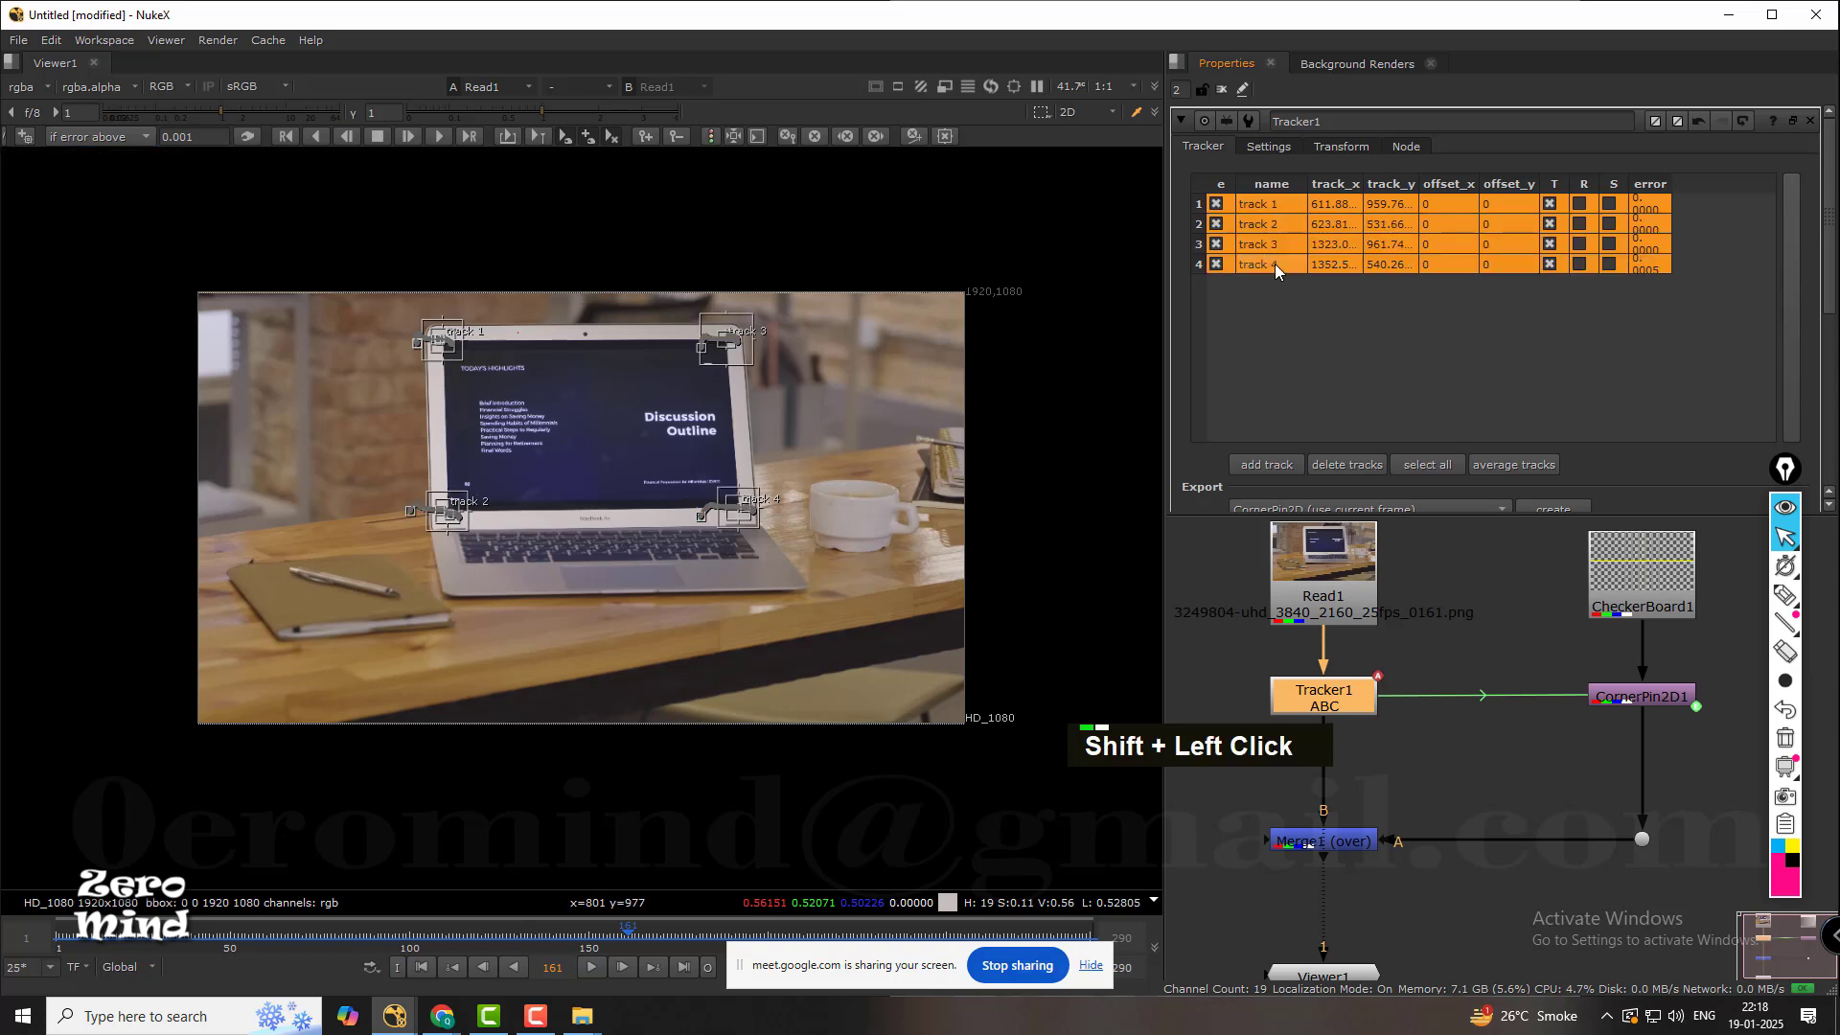
pyautogui.scroll(-2, 1591, 383)
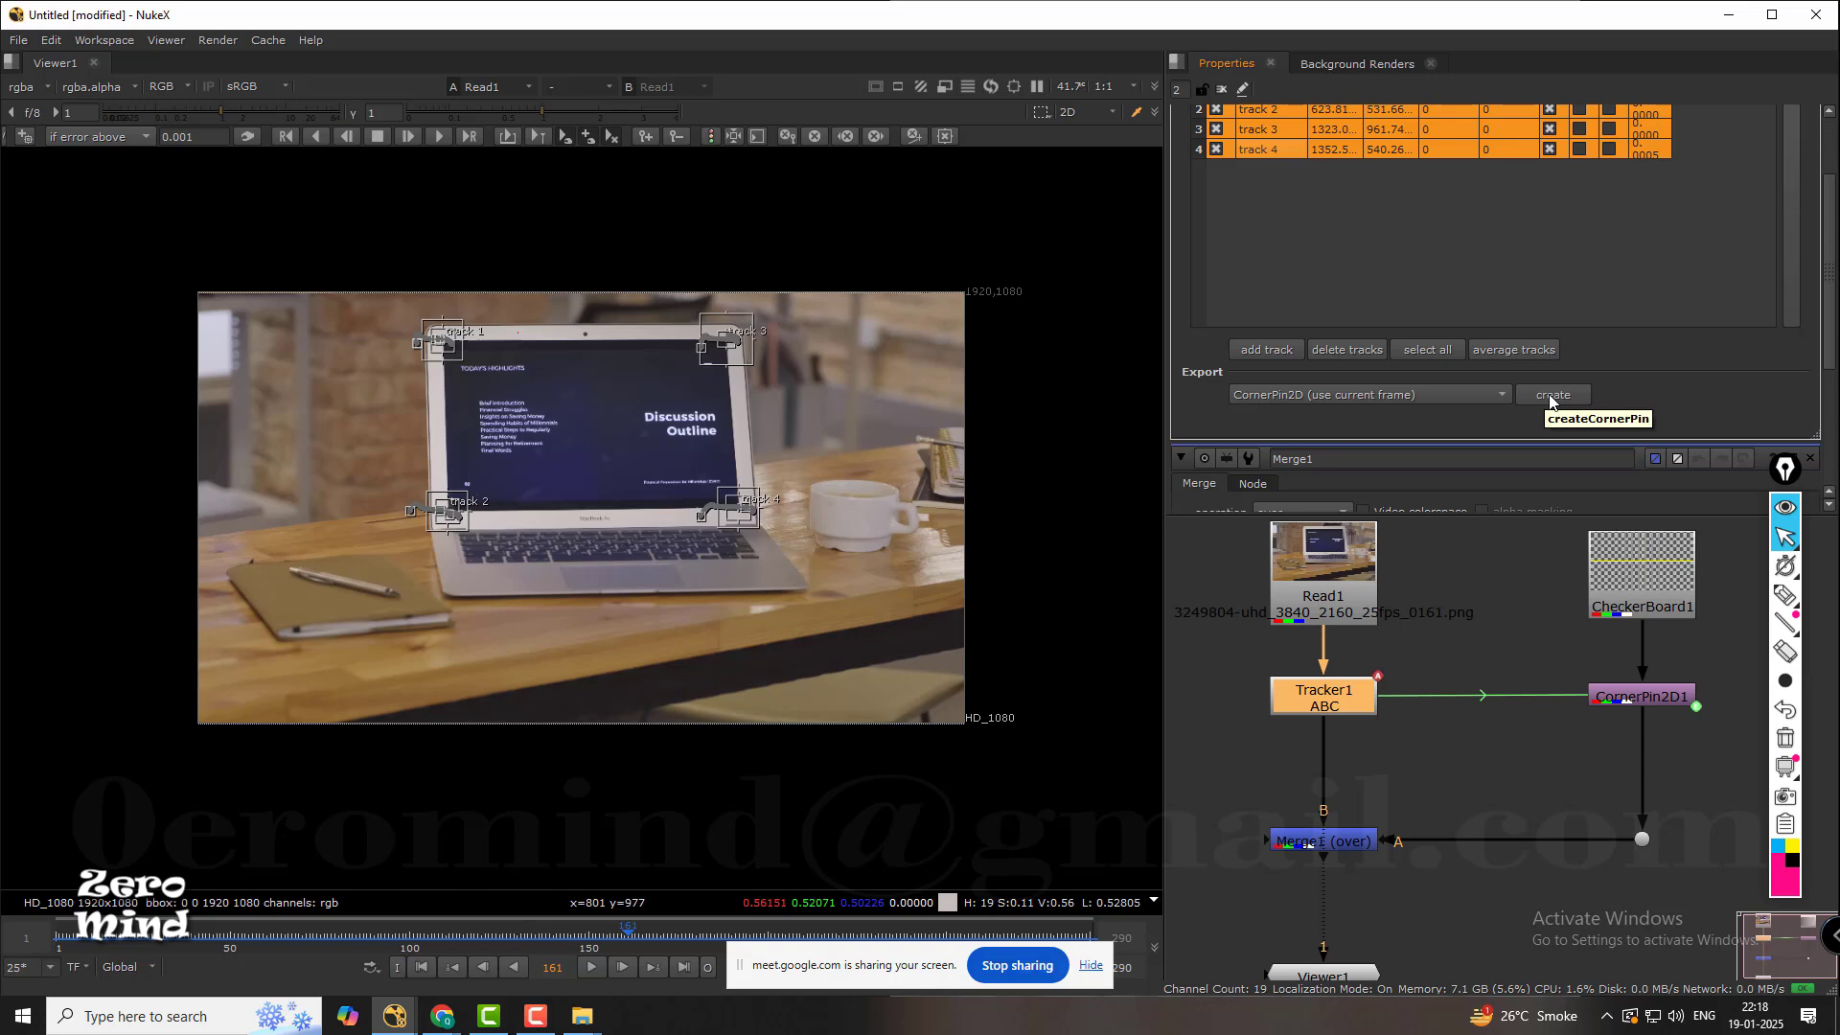
# Open CornerPin2D1's properties and view the unpinned CheckerBoard1 image in the viewer.
pyautogui.moveTo(1496, 655); pyautogui.dragTo(1332, 678, button='middle')
pyautogui.doubleClick(1417, 700)
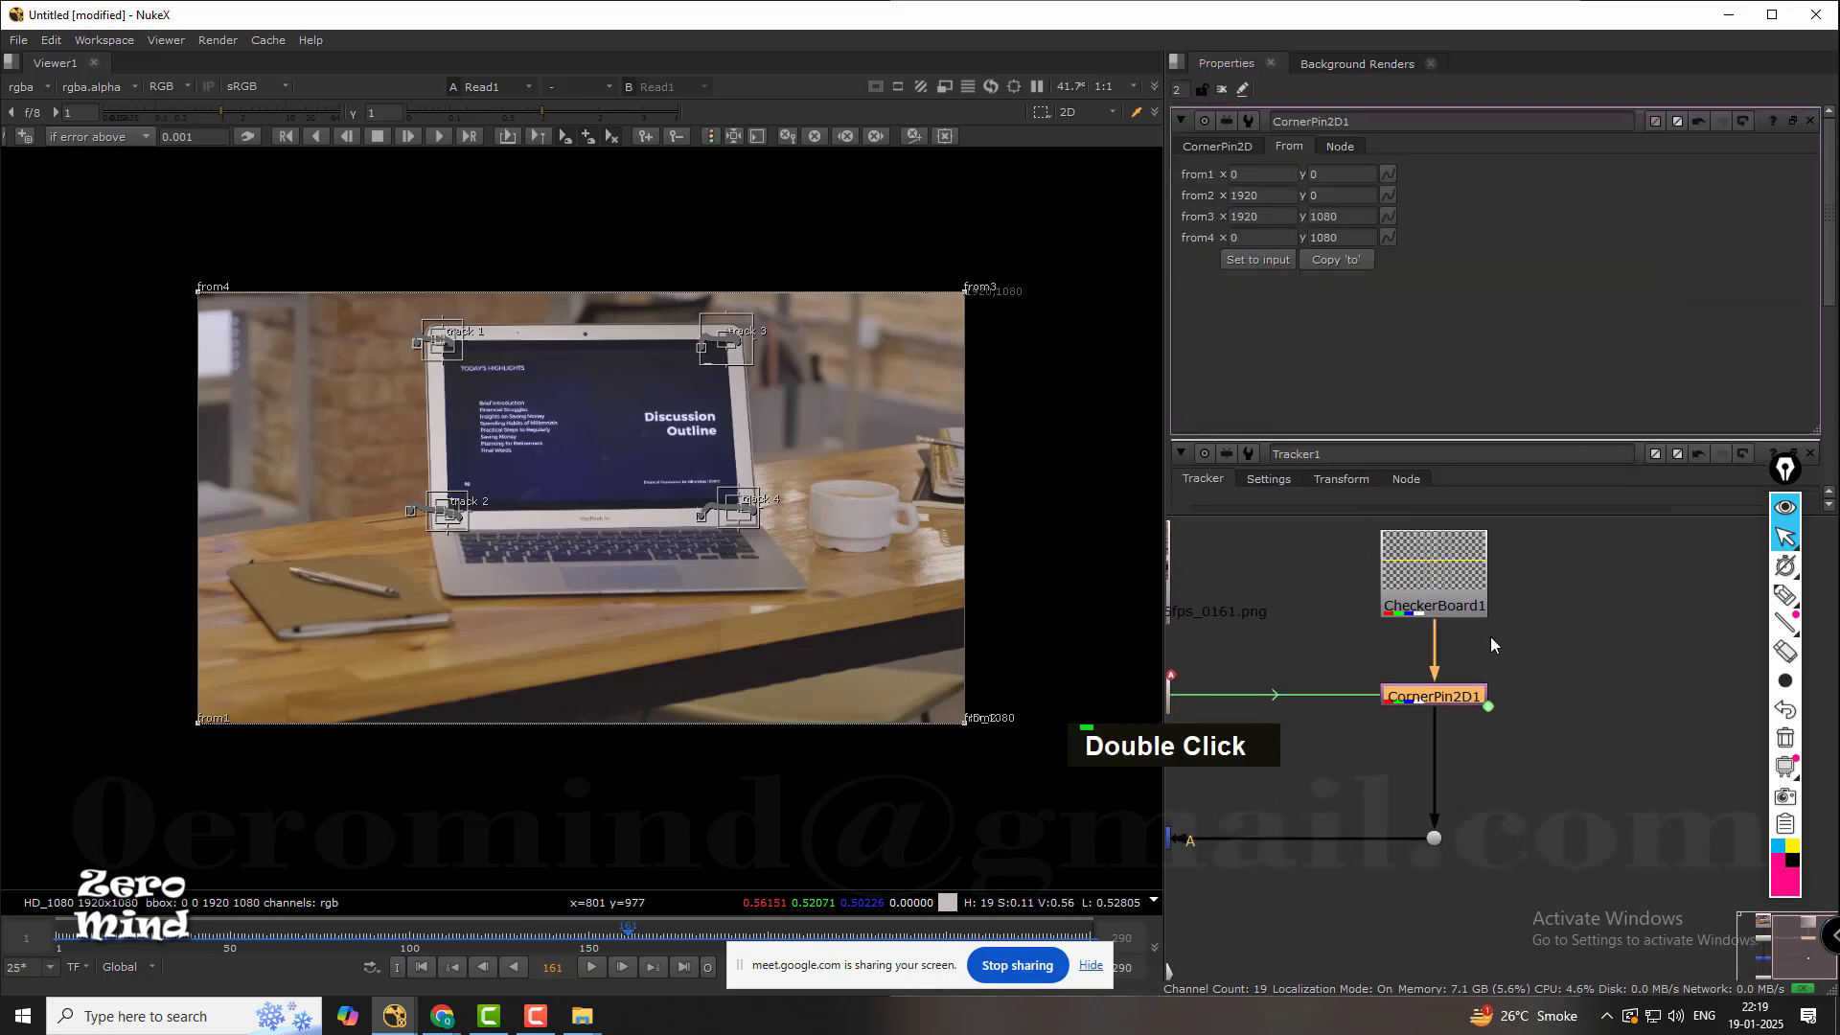
pyautogui.moveTo(1491, 636); pyautogui.dragTo(1469, 680, button='middle')
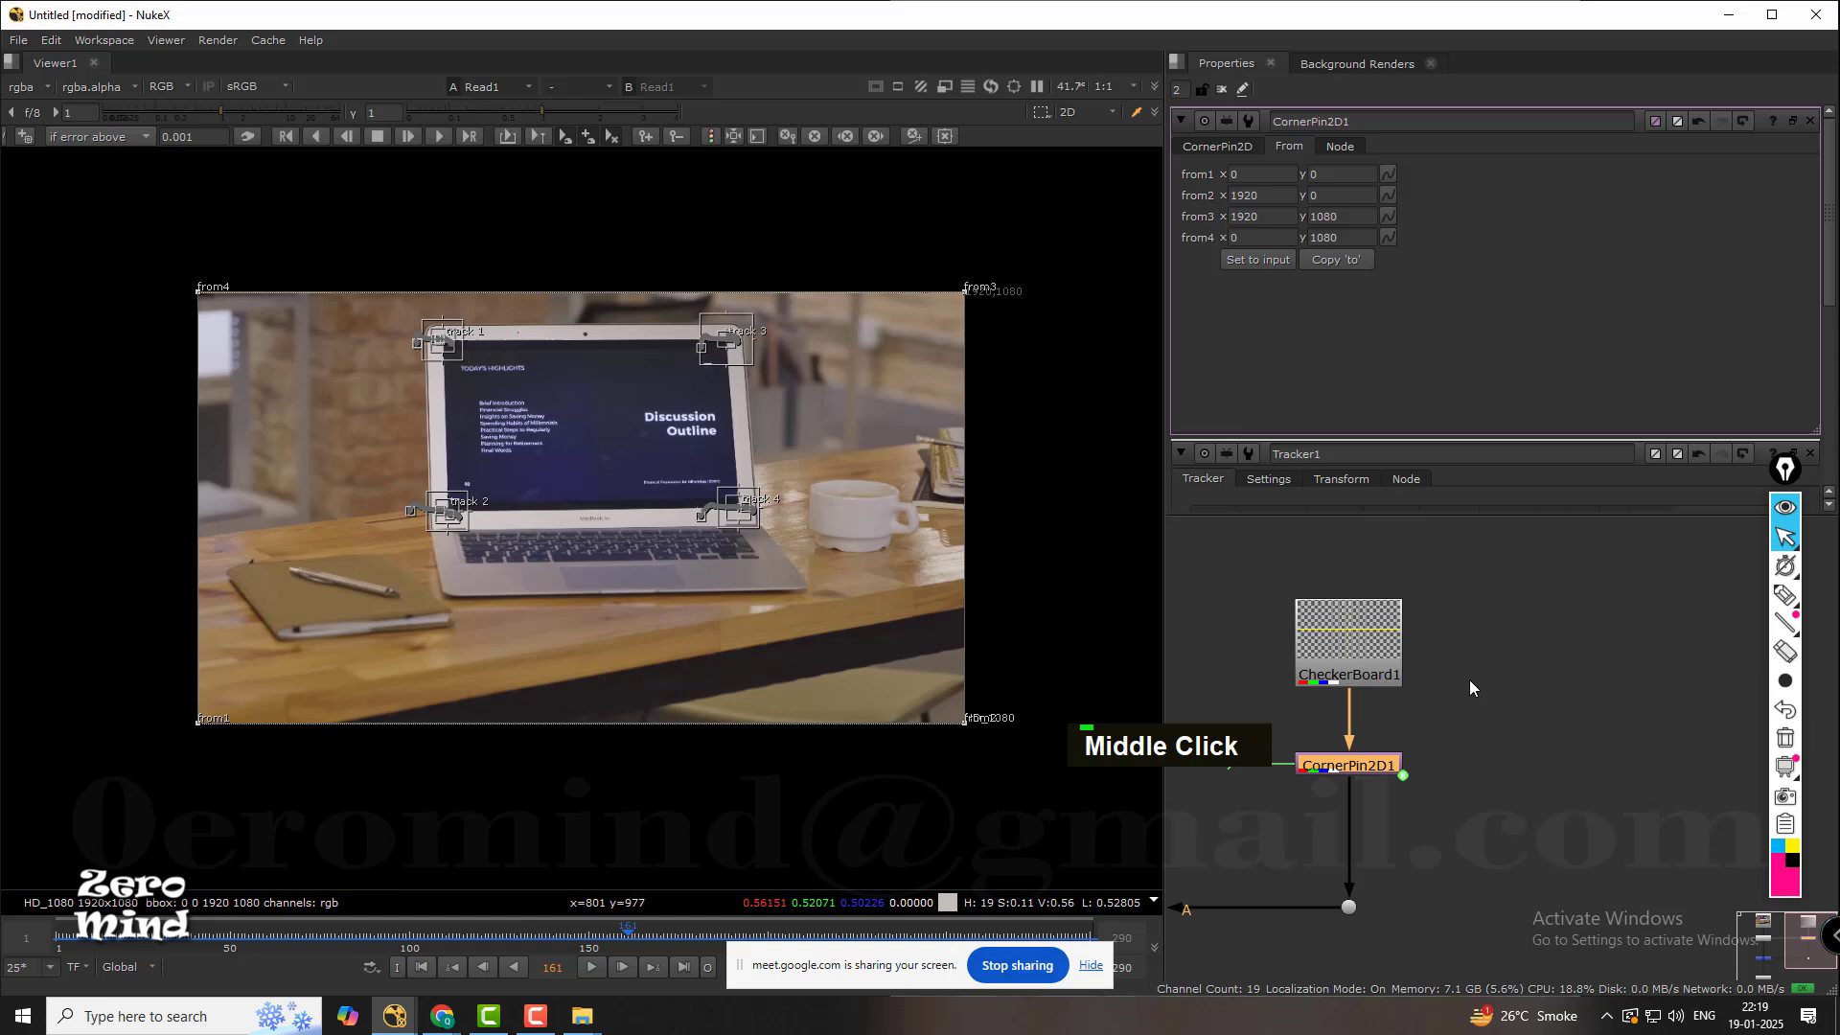
pyautogui.click(1371, 657)
pyautogui.press('1')
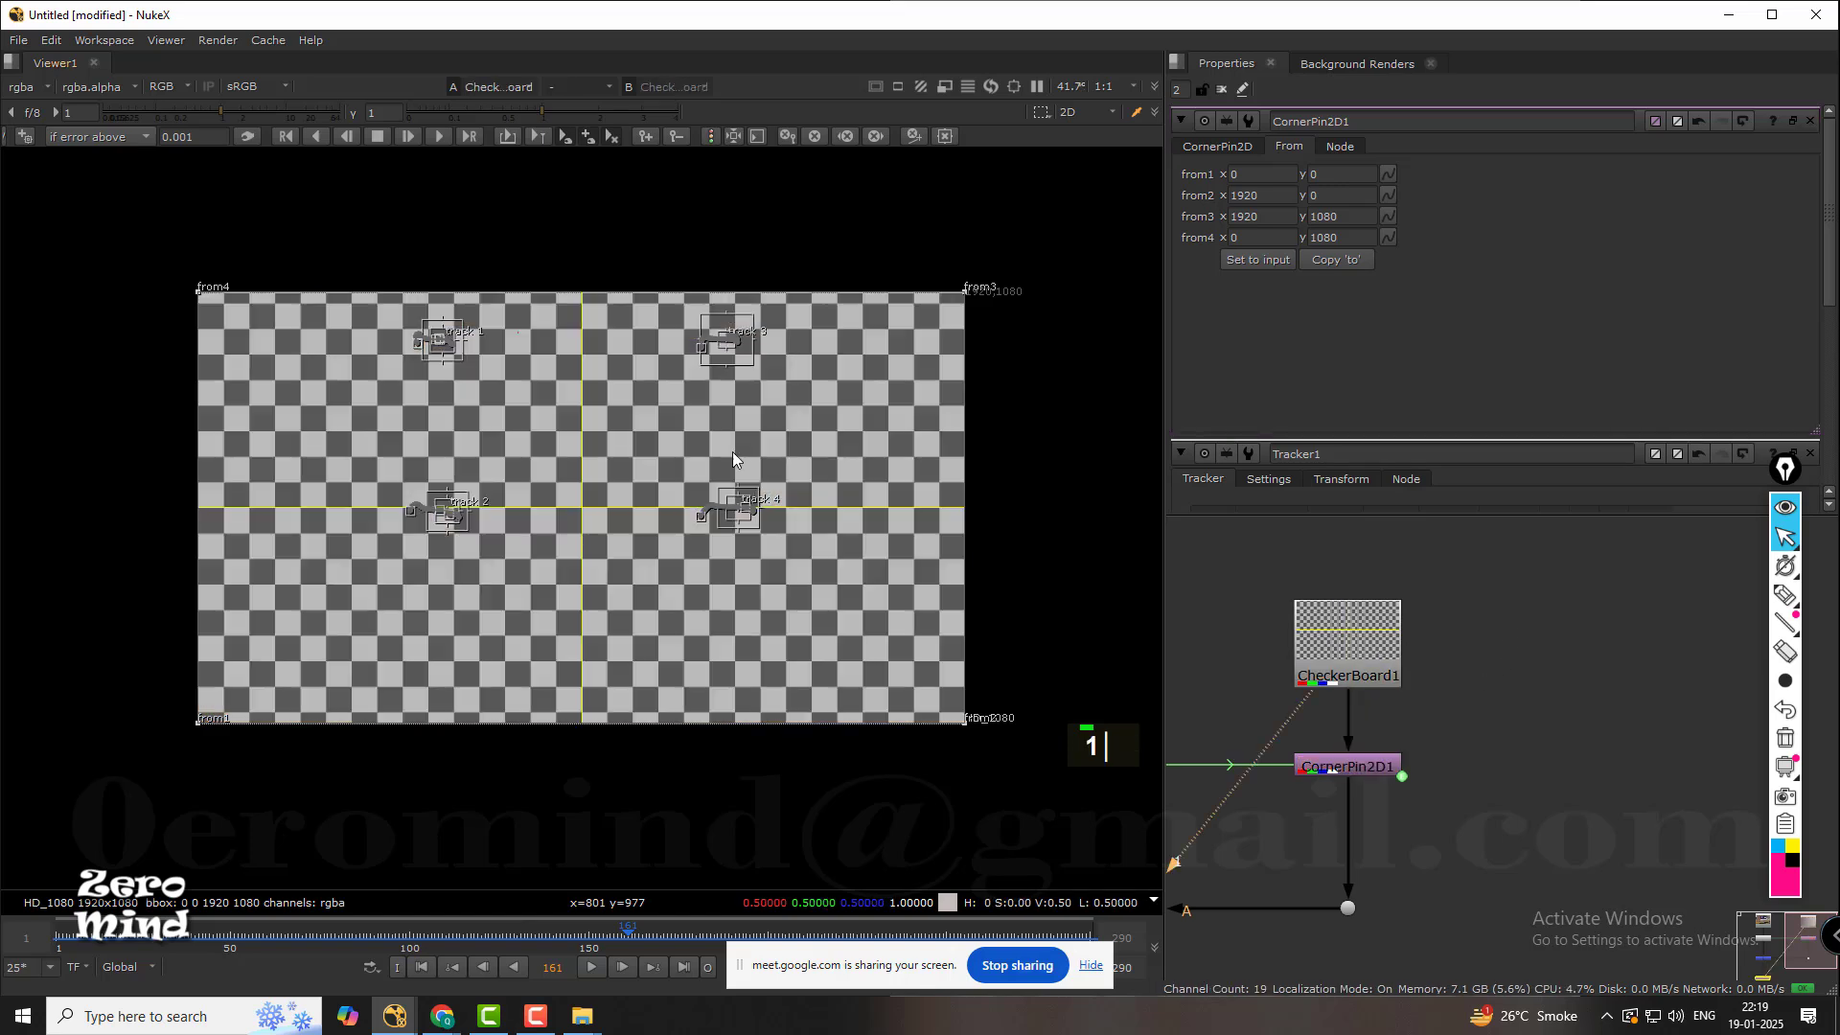
# Review CornerPin2D1's corner and From settings, and view its pinned checkerboard output.
pyautogui.middleClick(1493, 728)
pyautogui.moveTo(1619, 700); pyautogui.dragTo(1484, 701, button='middle')
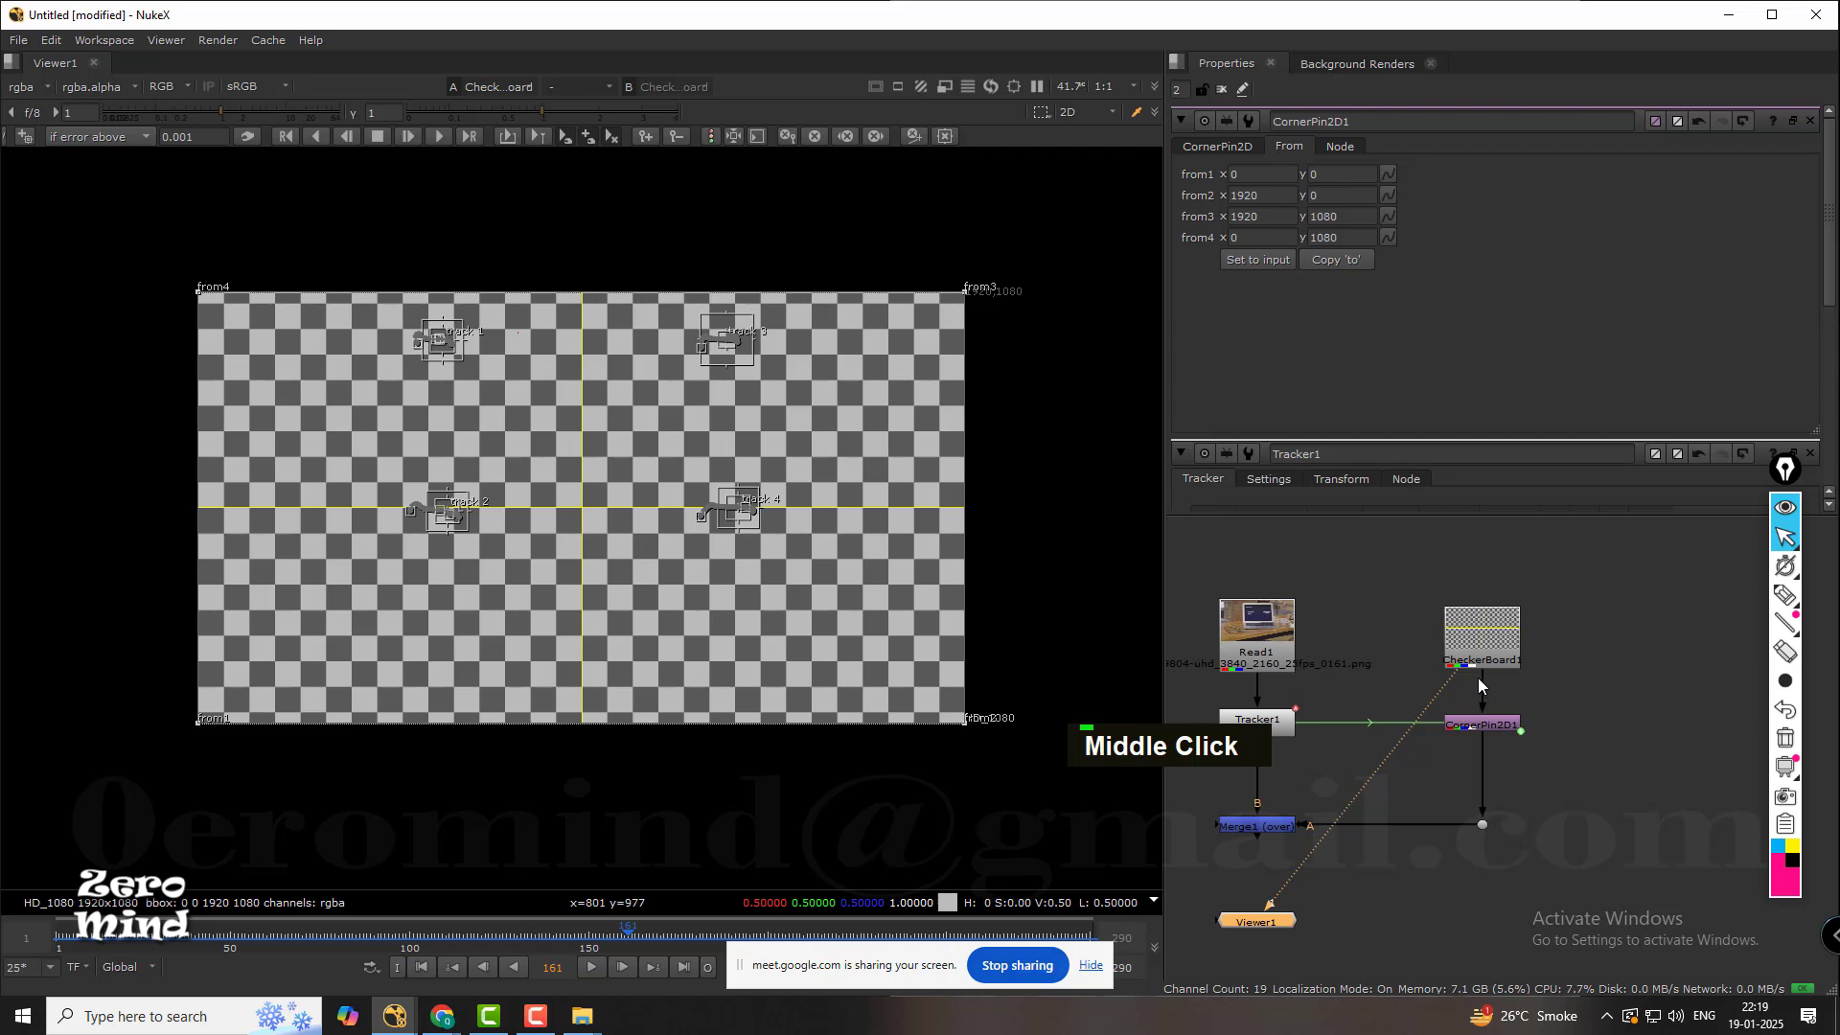
pyautogui.doubleClick(1485, 729)
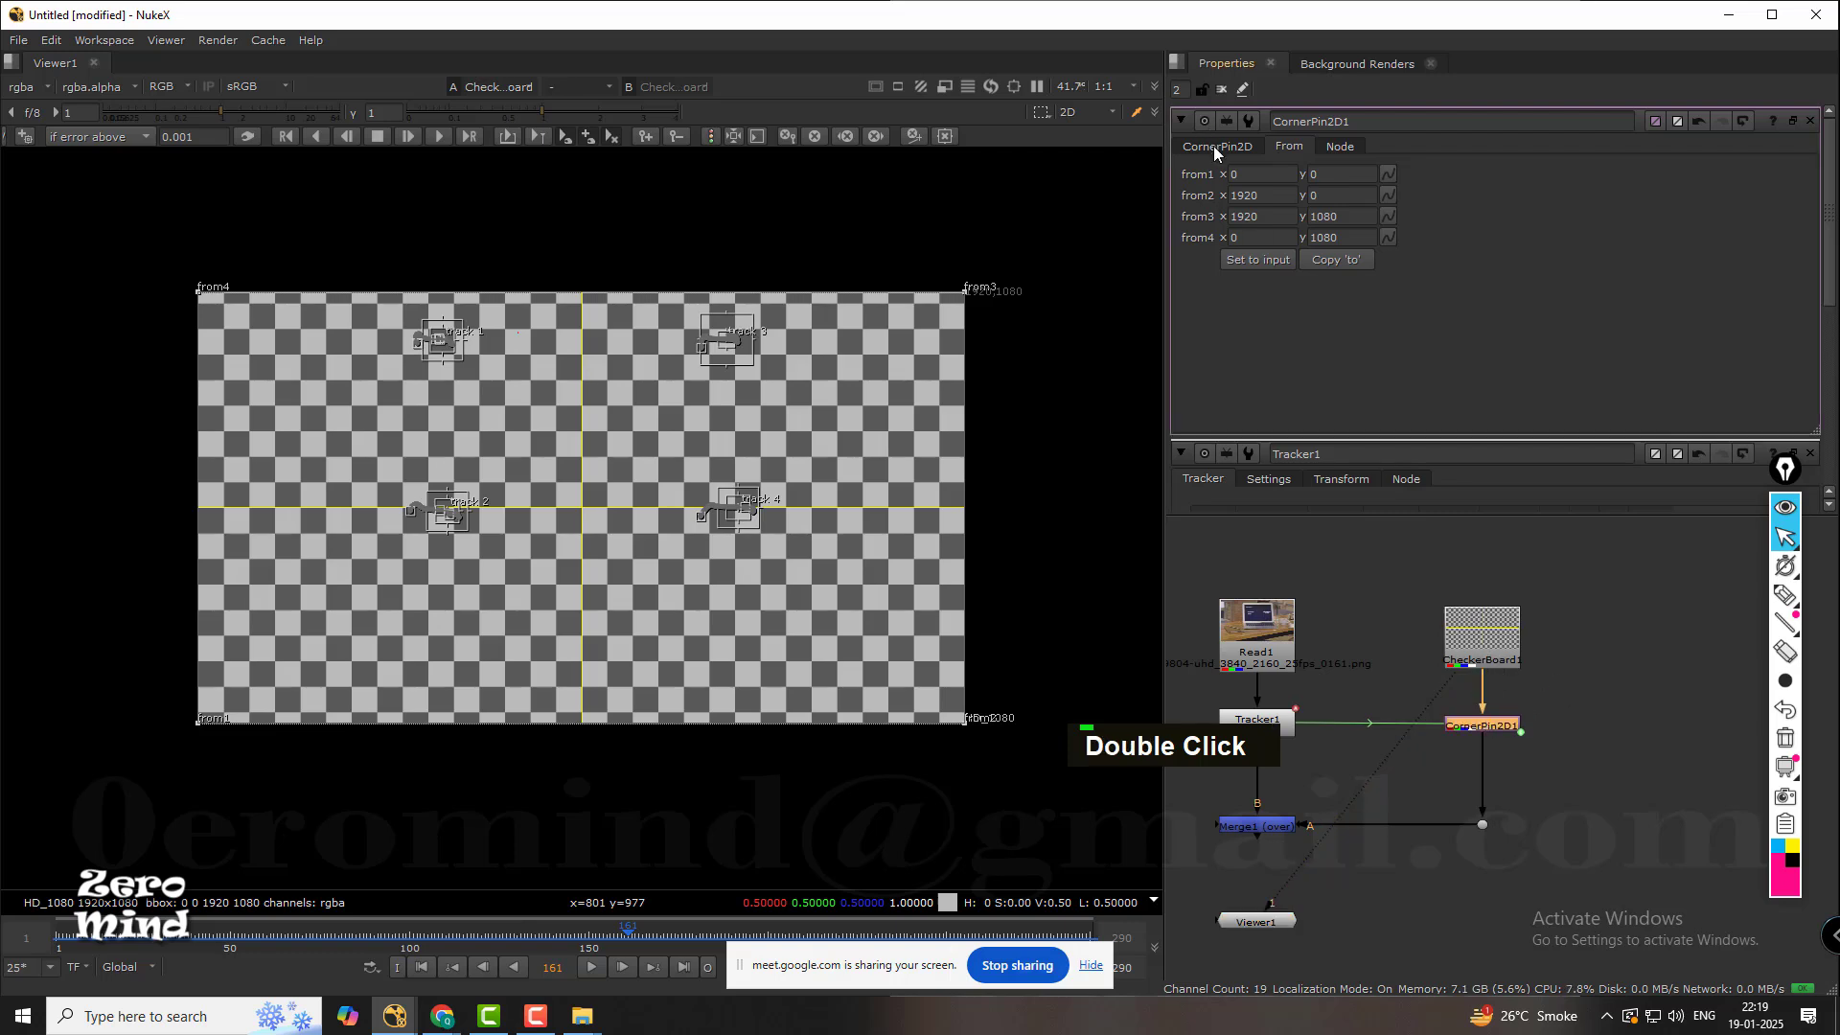
pyautogui.click(1213, 145)
pyautogui.click(1287, 146)
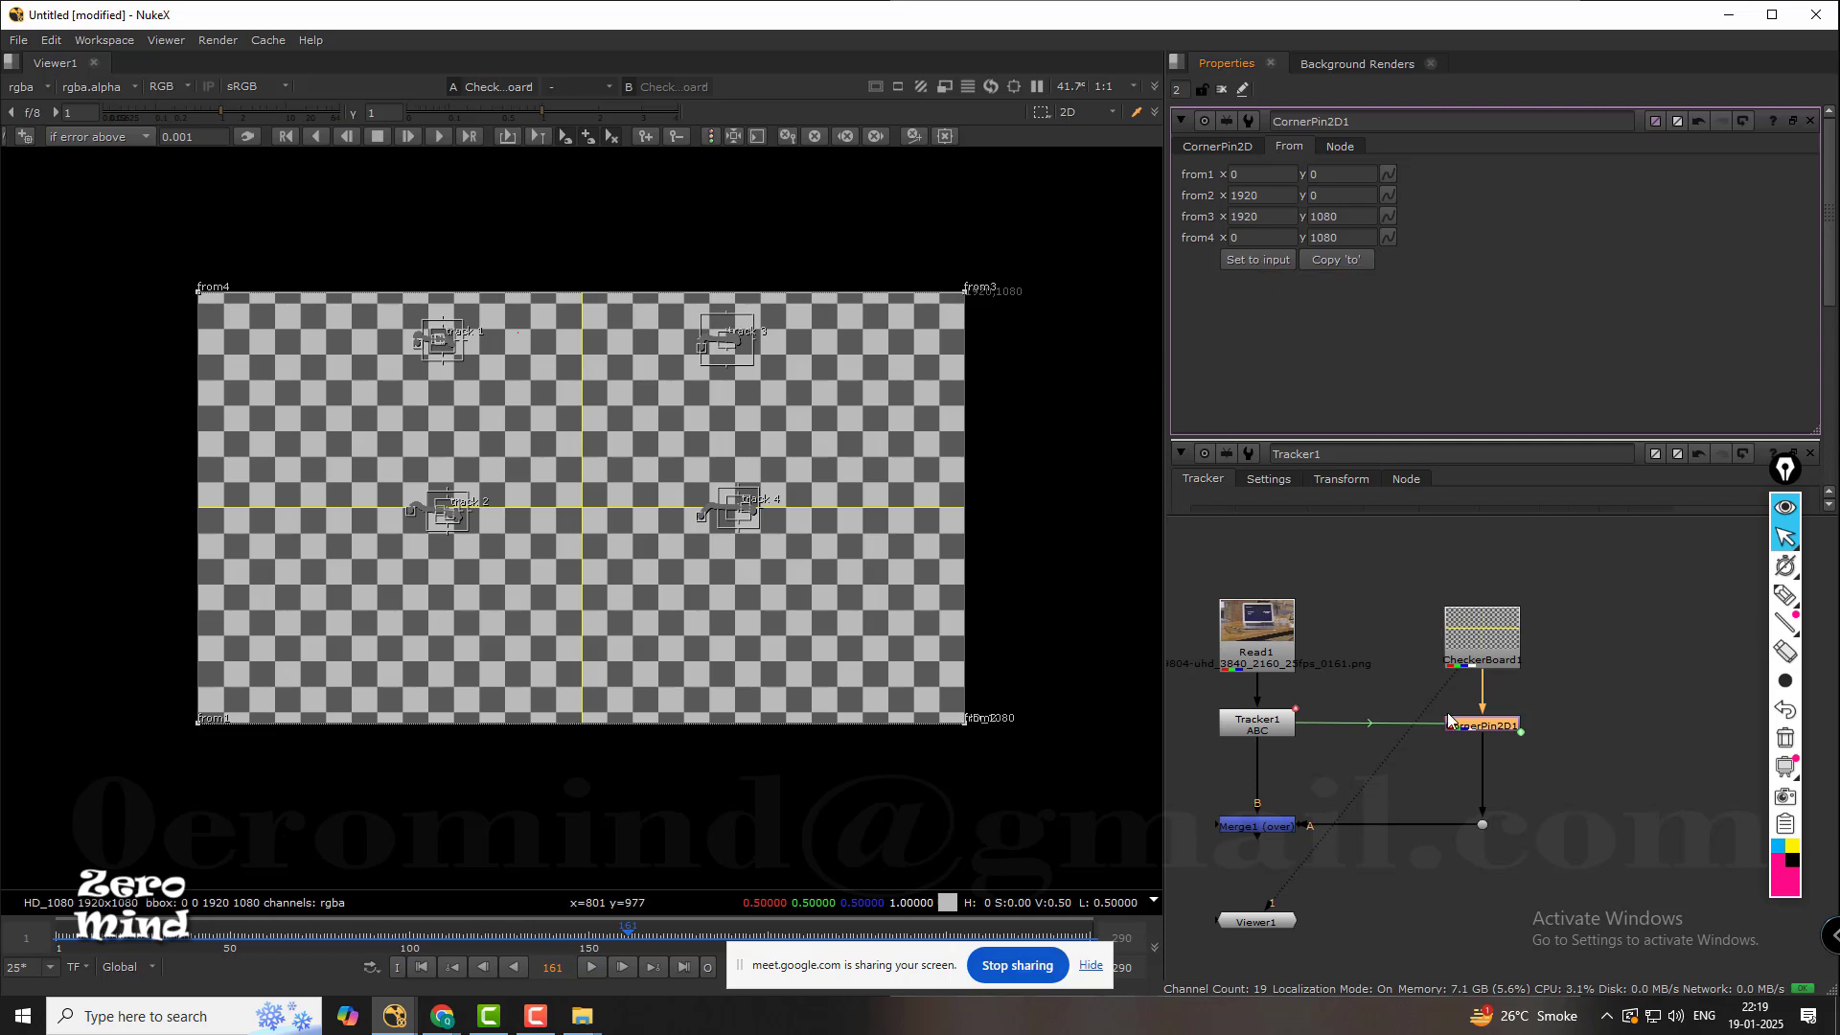
pyautogui.press('1')
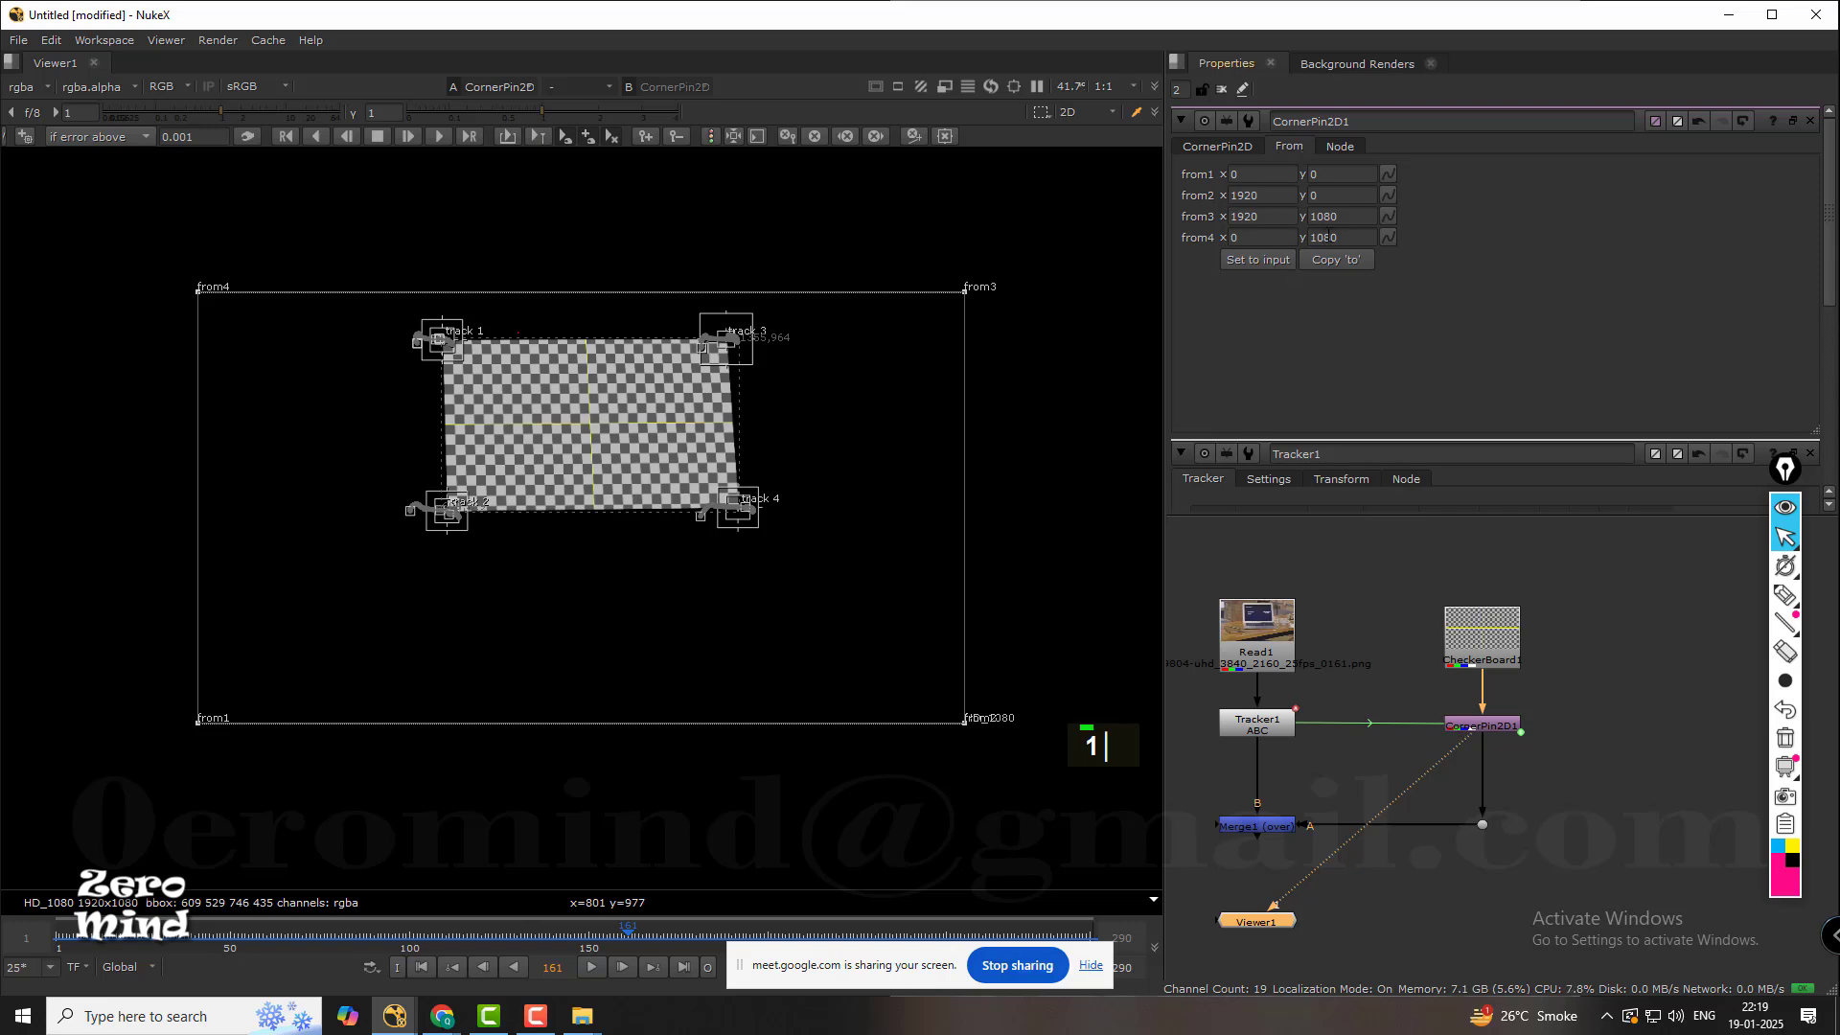
# Follow the node tree down to Merge1 and view the checkerboard composited over the laptop footage.
pyautogui.middleClick(1517, 707)
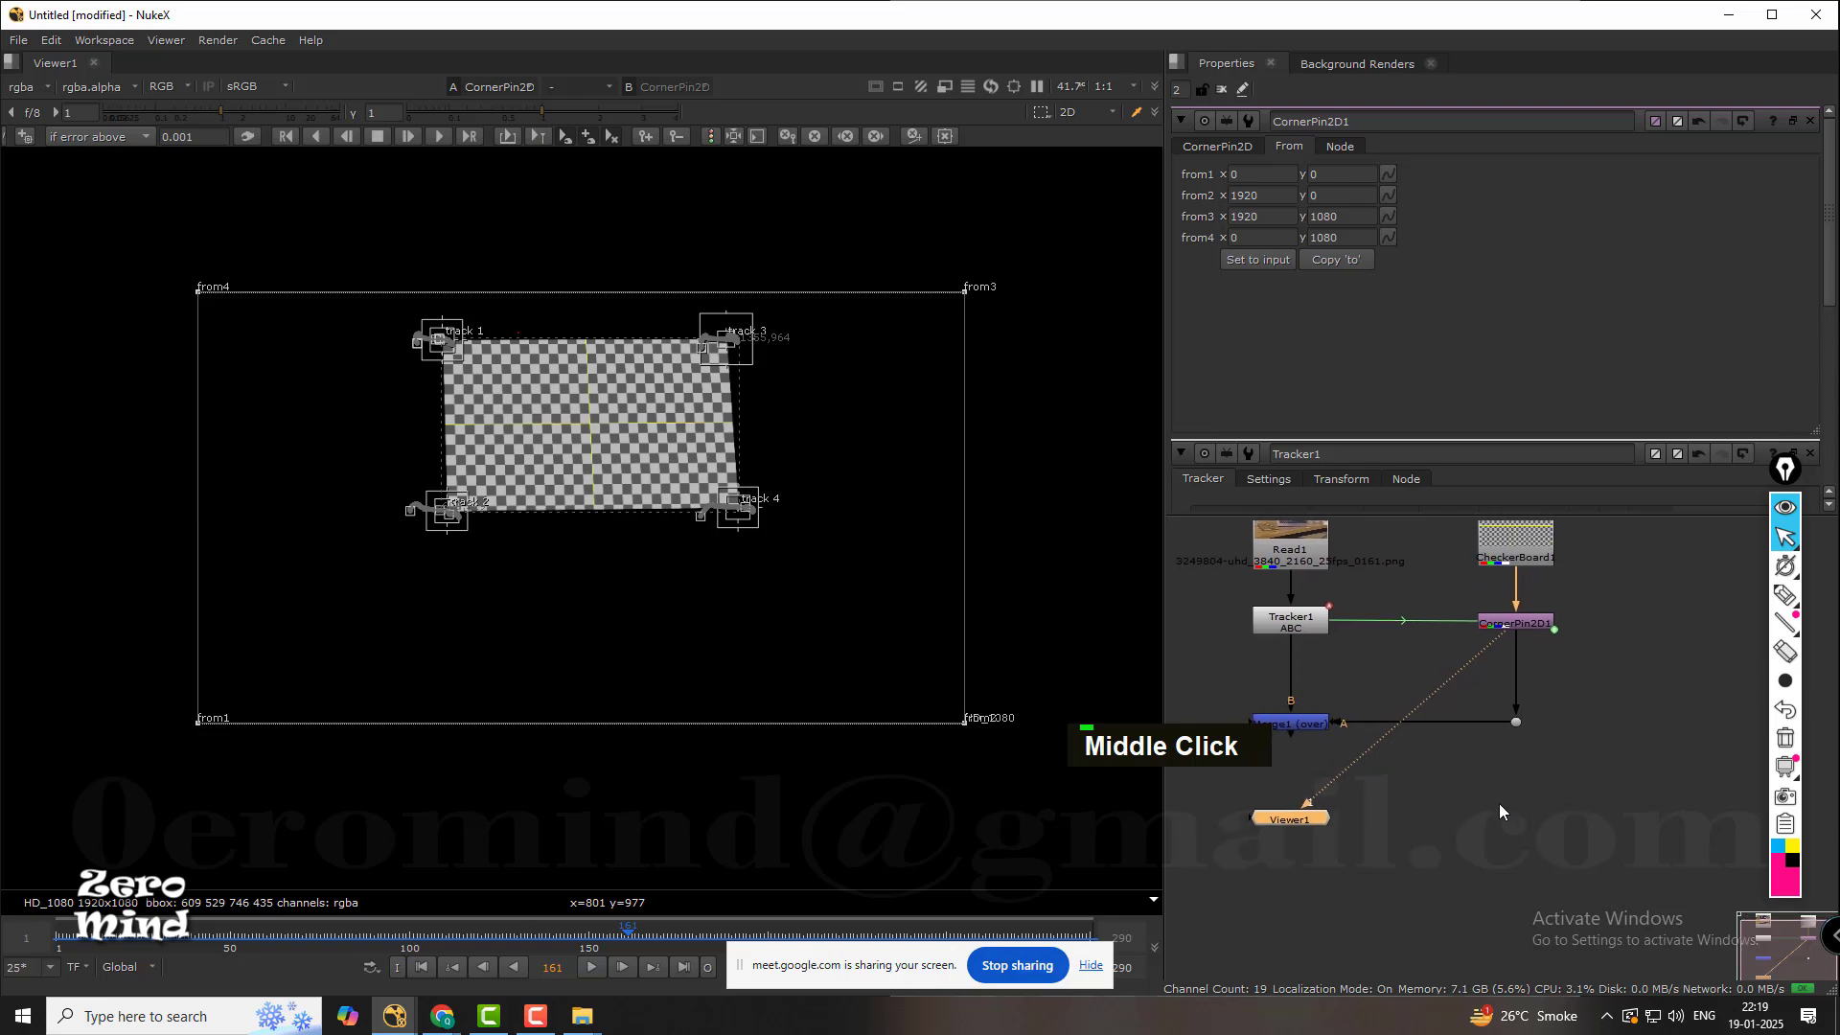
pyautogui.scroll(2, 1315, 721)
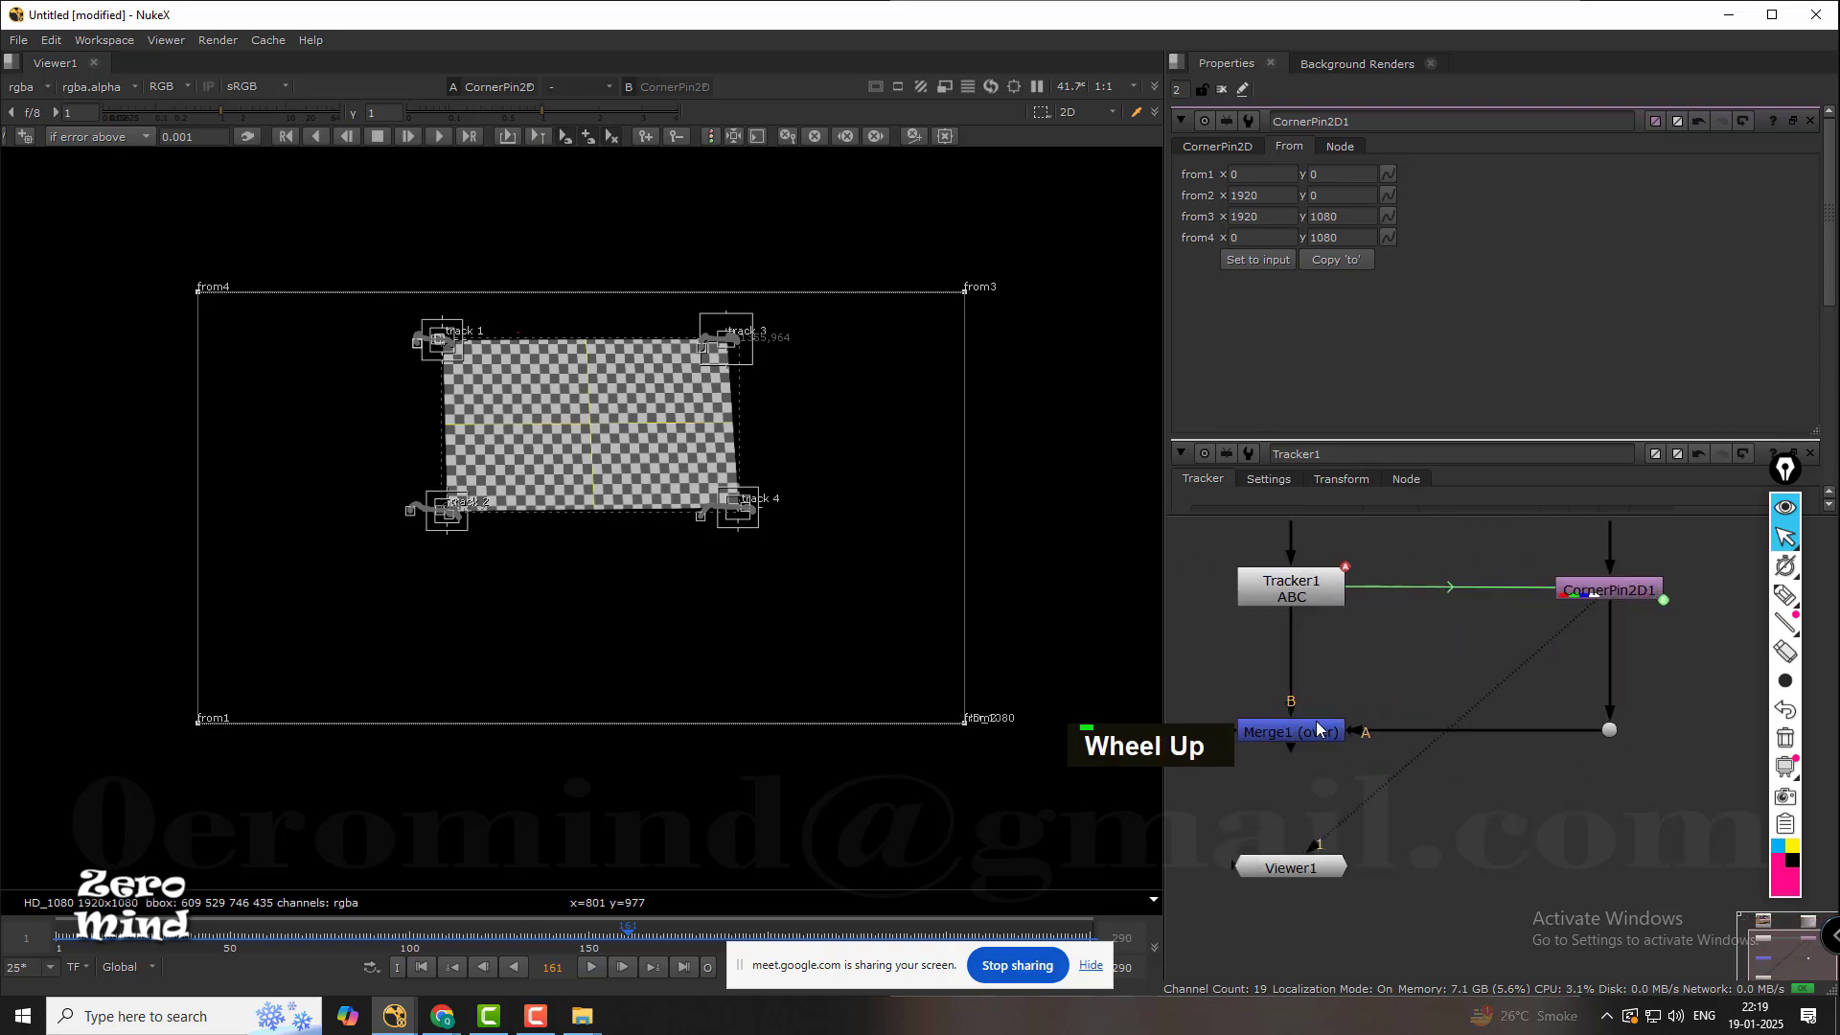
pyautogui.scroll(-1, 1307, 634)
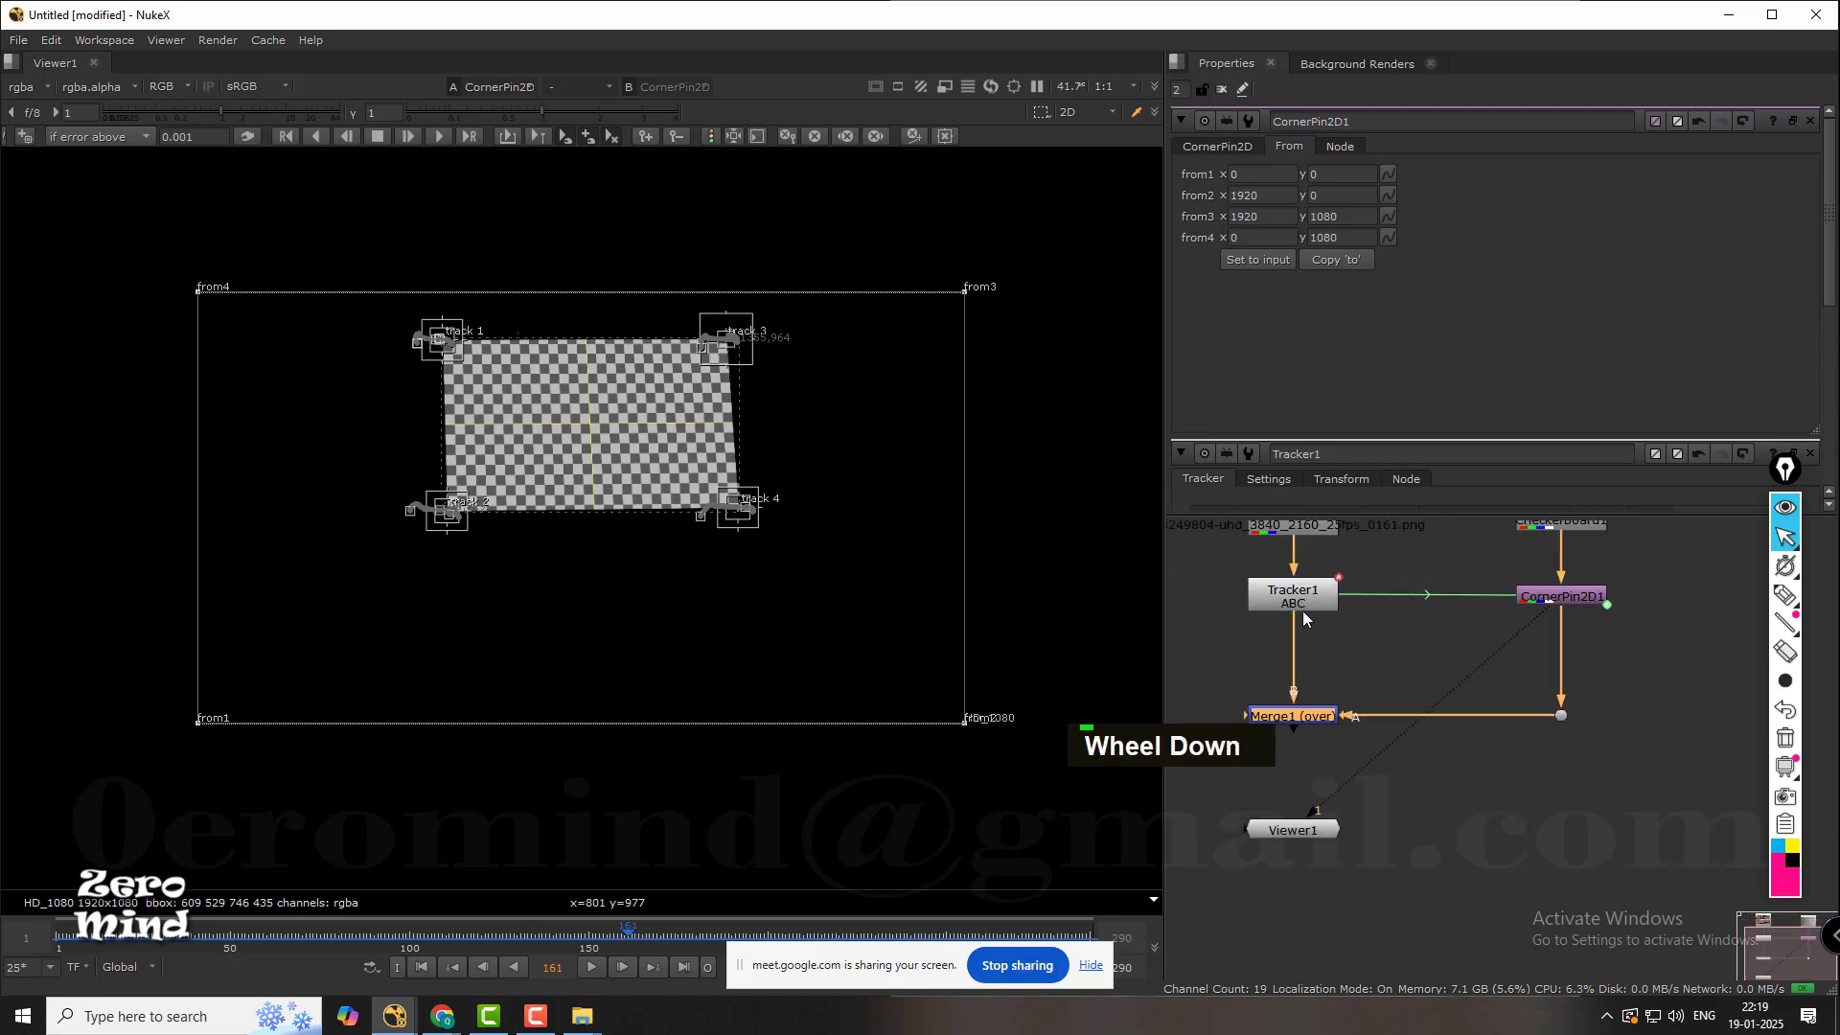
pyautogui.middleClick(1330, 654)
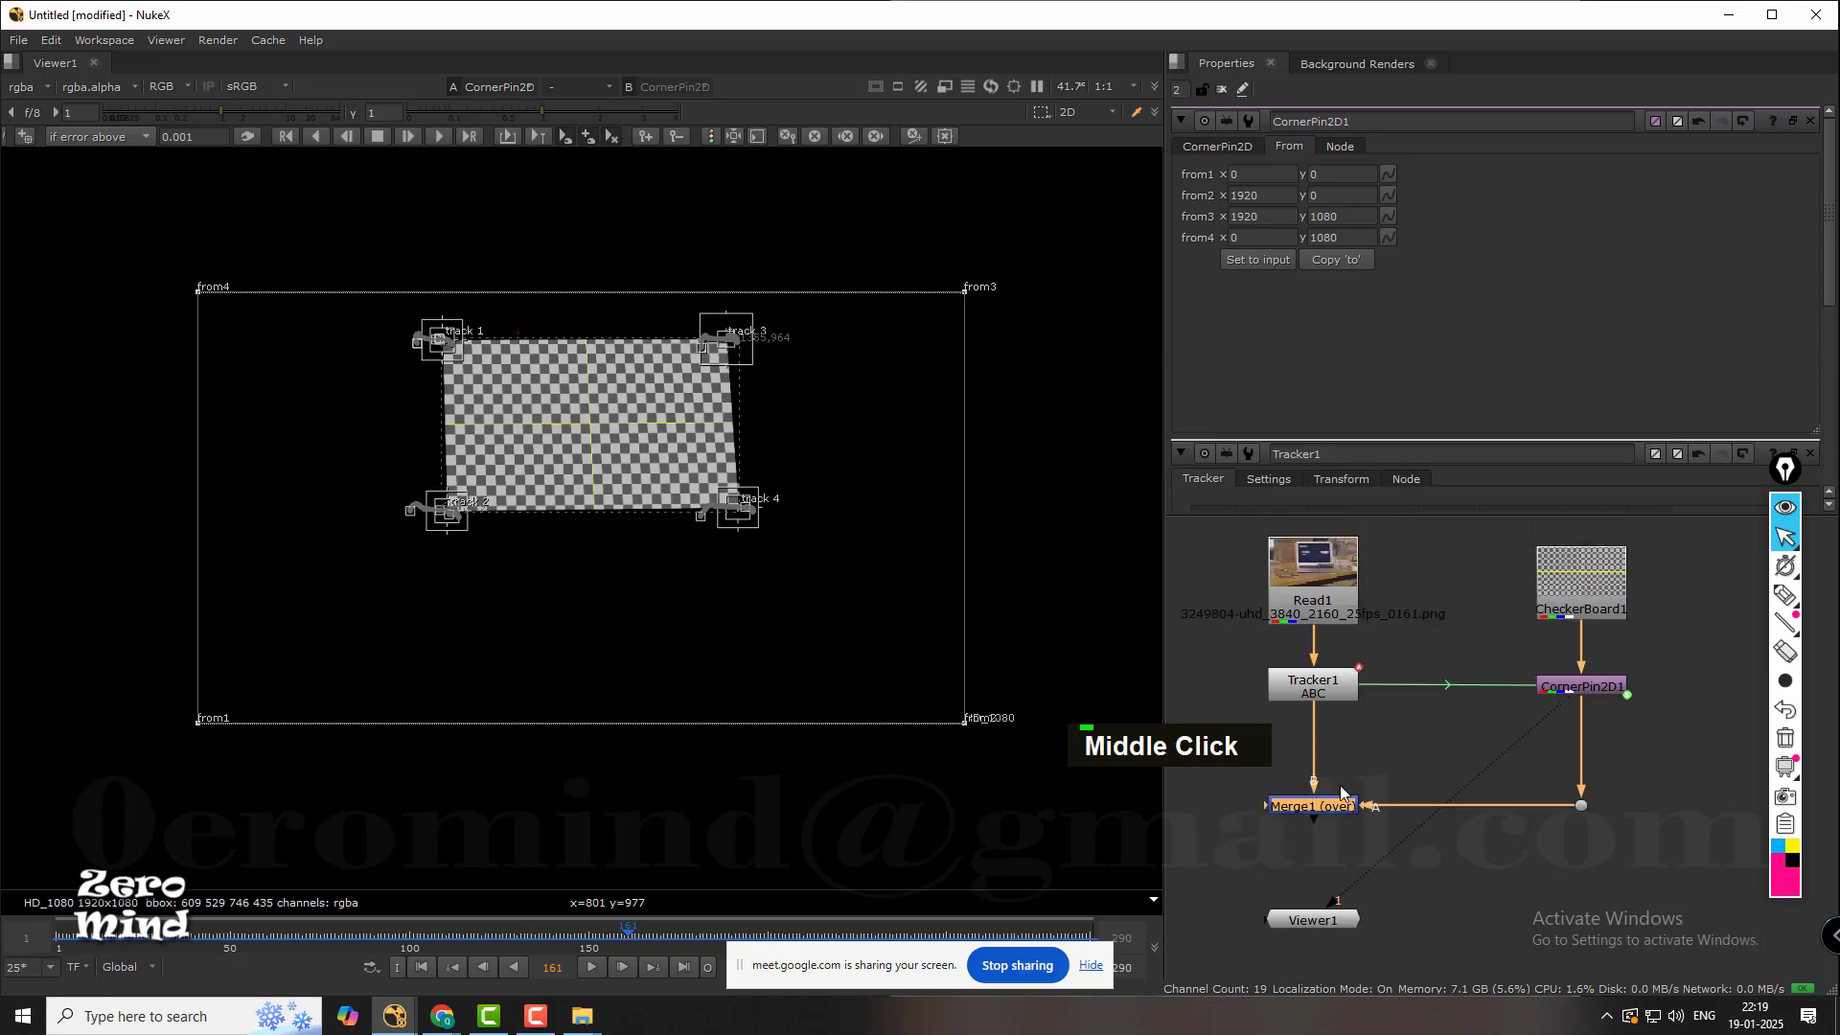
pyautogui.doubleClick(1327, 758)
pyautogui.press('1')
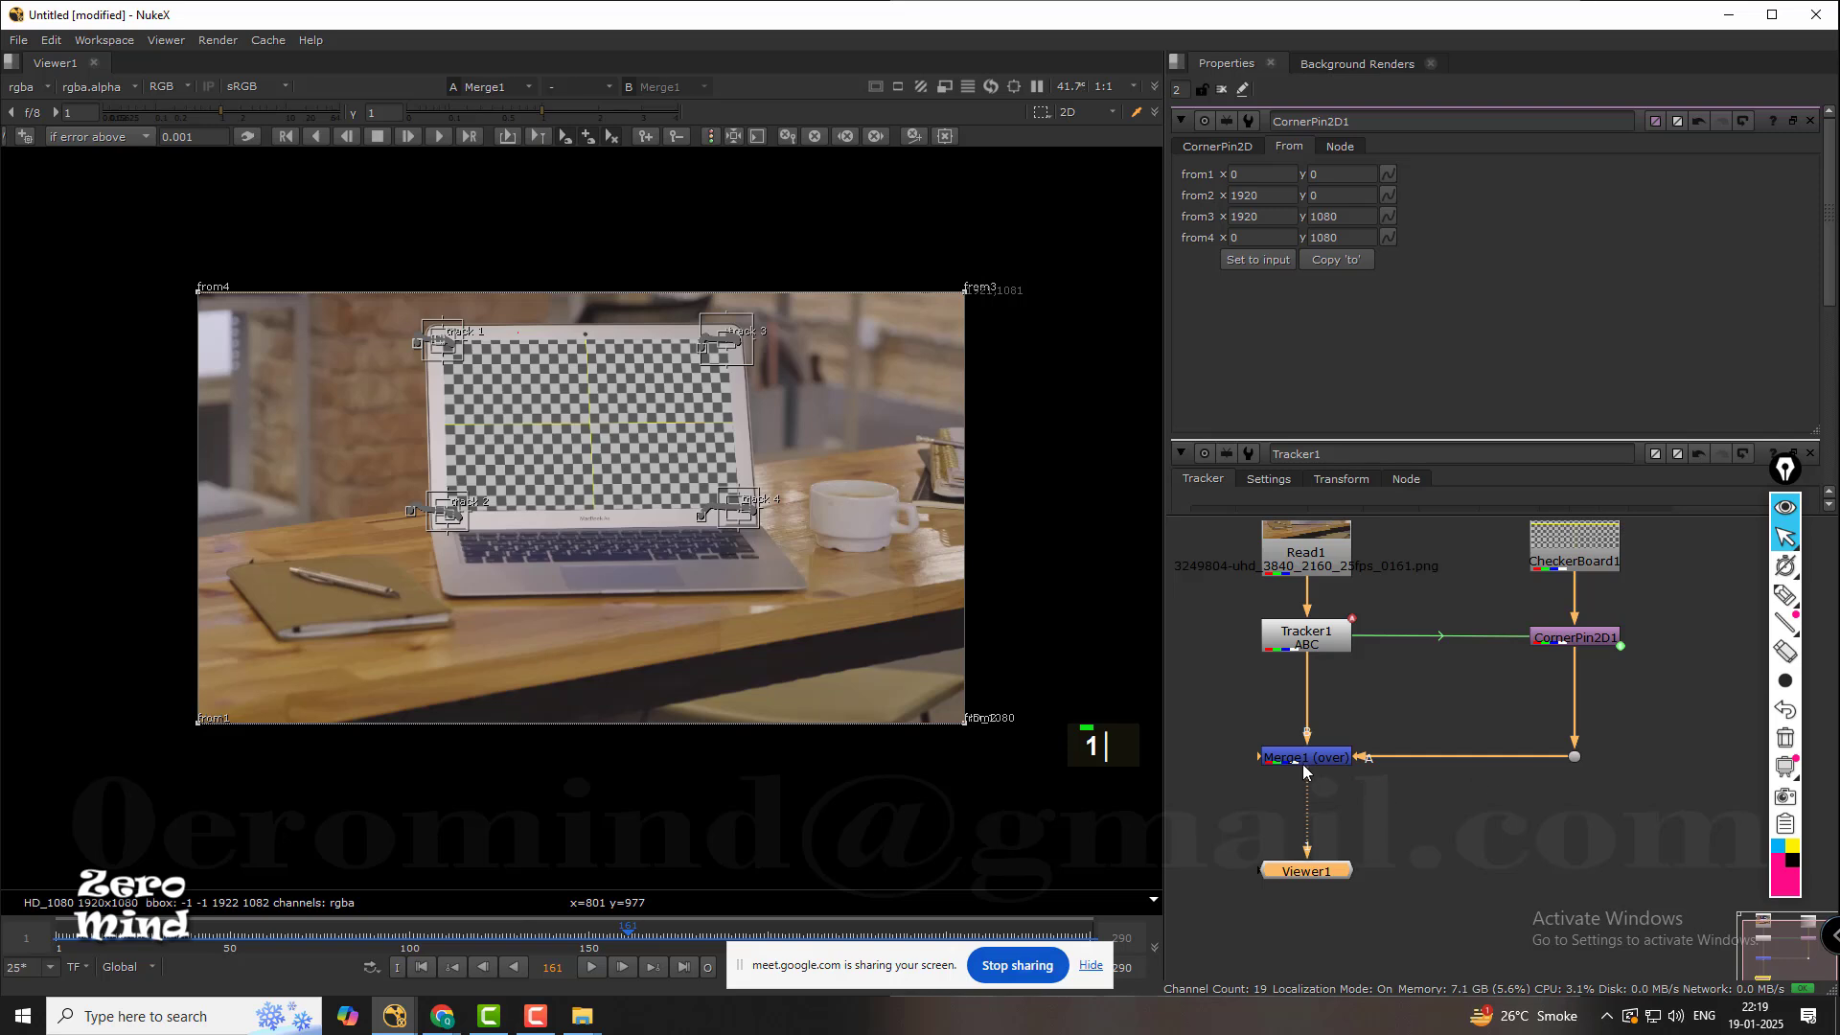
# Try the plus operation on Merge1 and inspect the blend on the laptop display up close.
pyautogui.moveTo(1365, 728); pyautogui.dragTo(1410, 694, button='middle')
pyautogui.doubleClick(1361, 723)
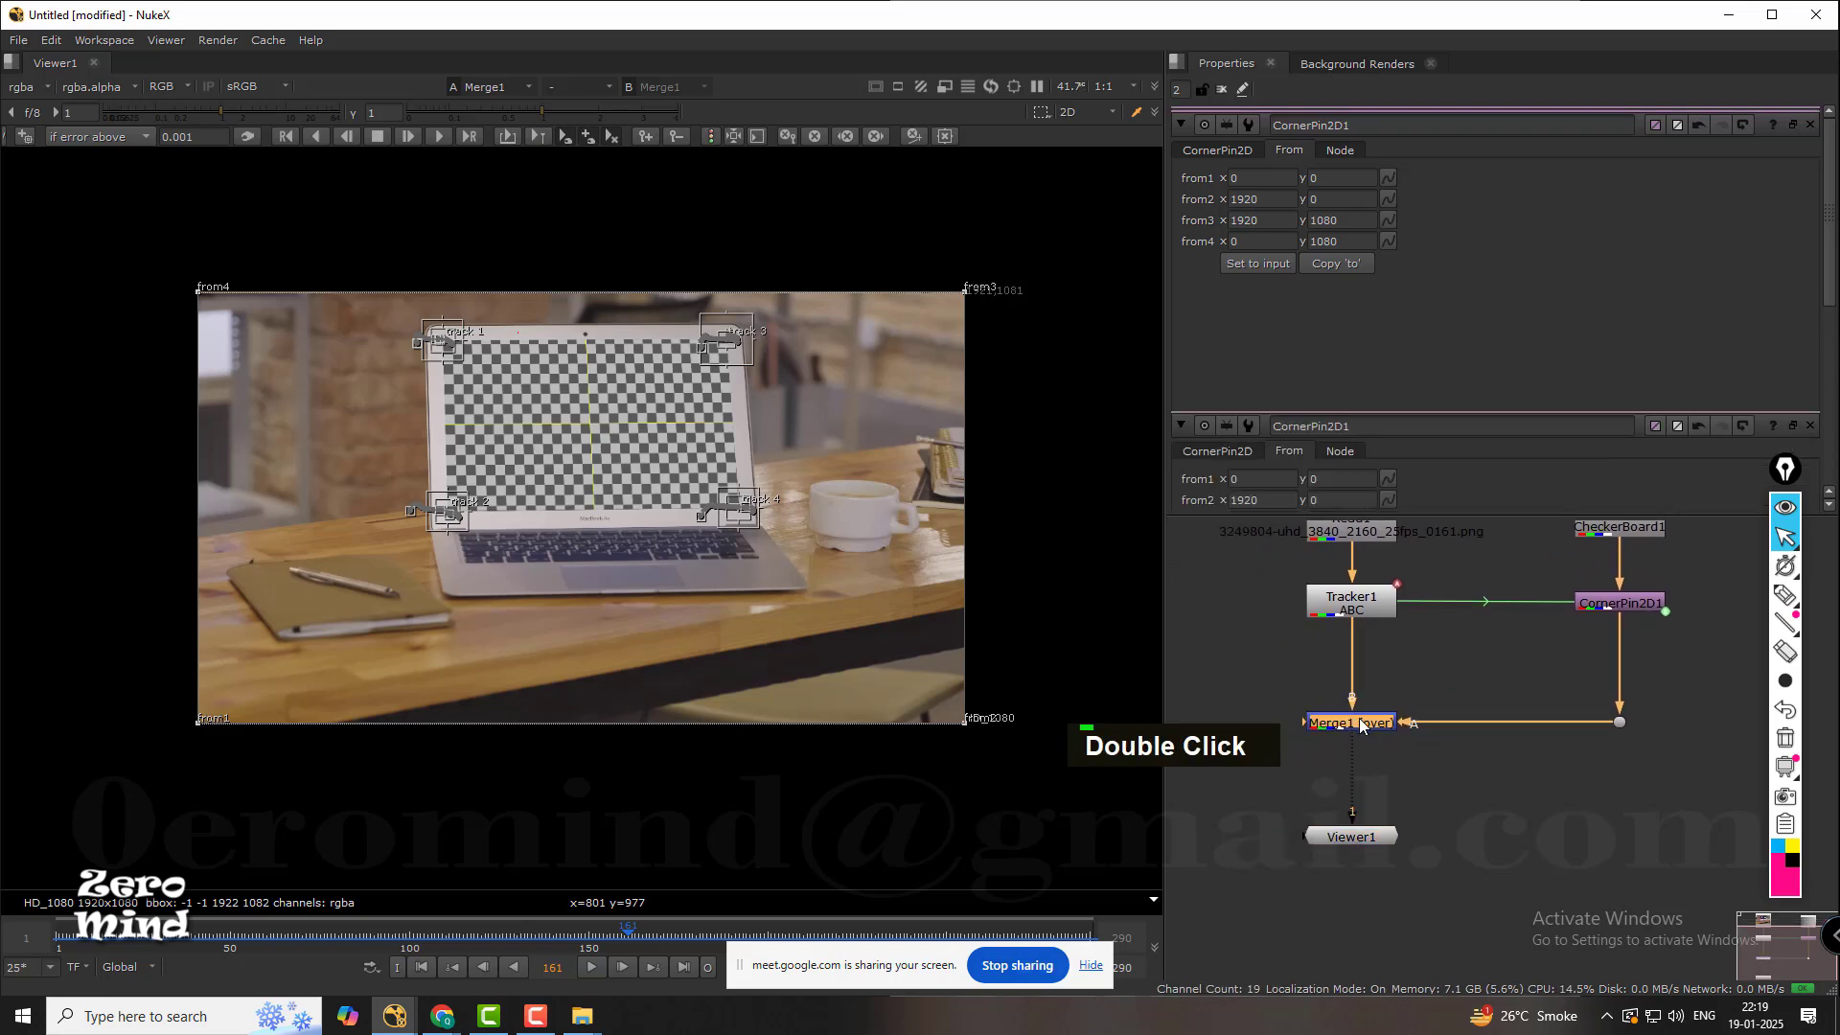
pyautogui.click(1267, 174)
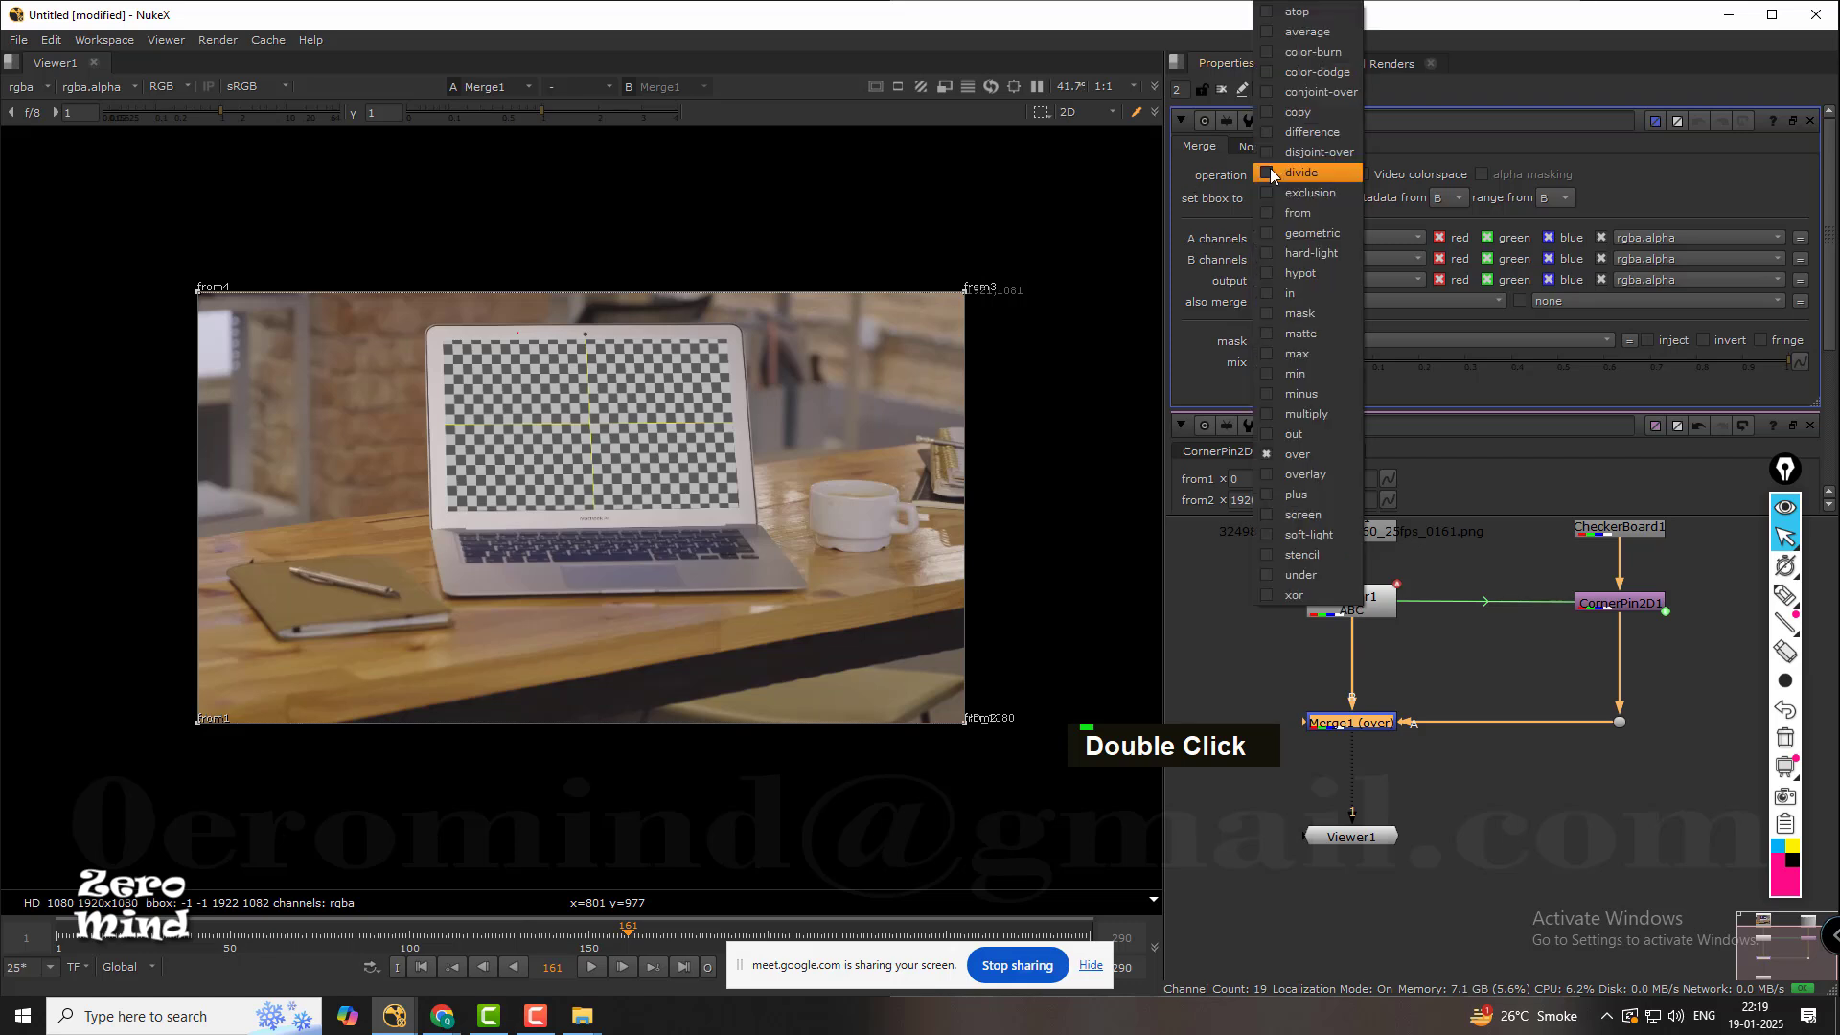
pyautogui.click(1322, 493)
pyautogui.scroll(4, 631, 421)
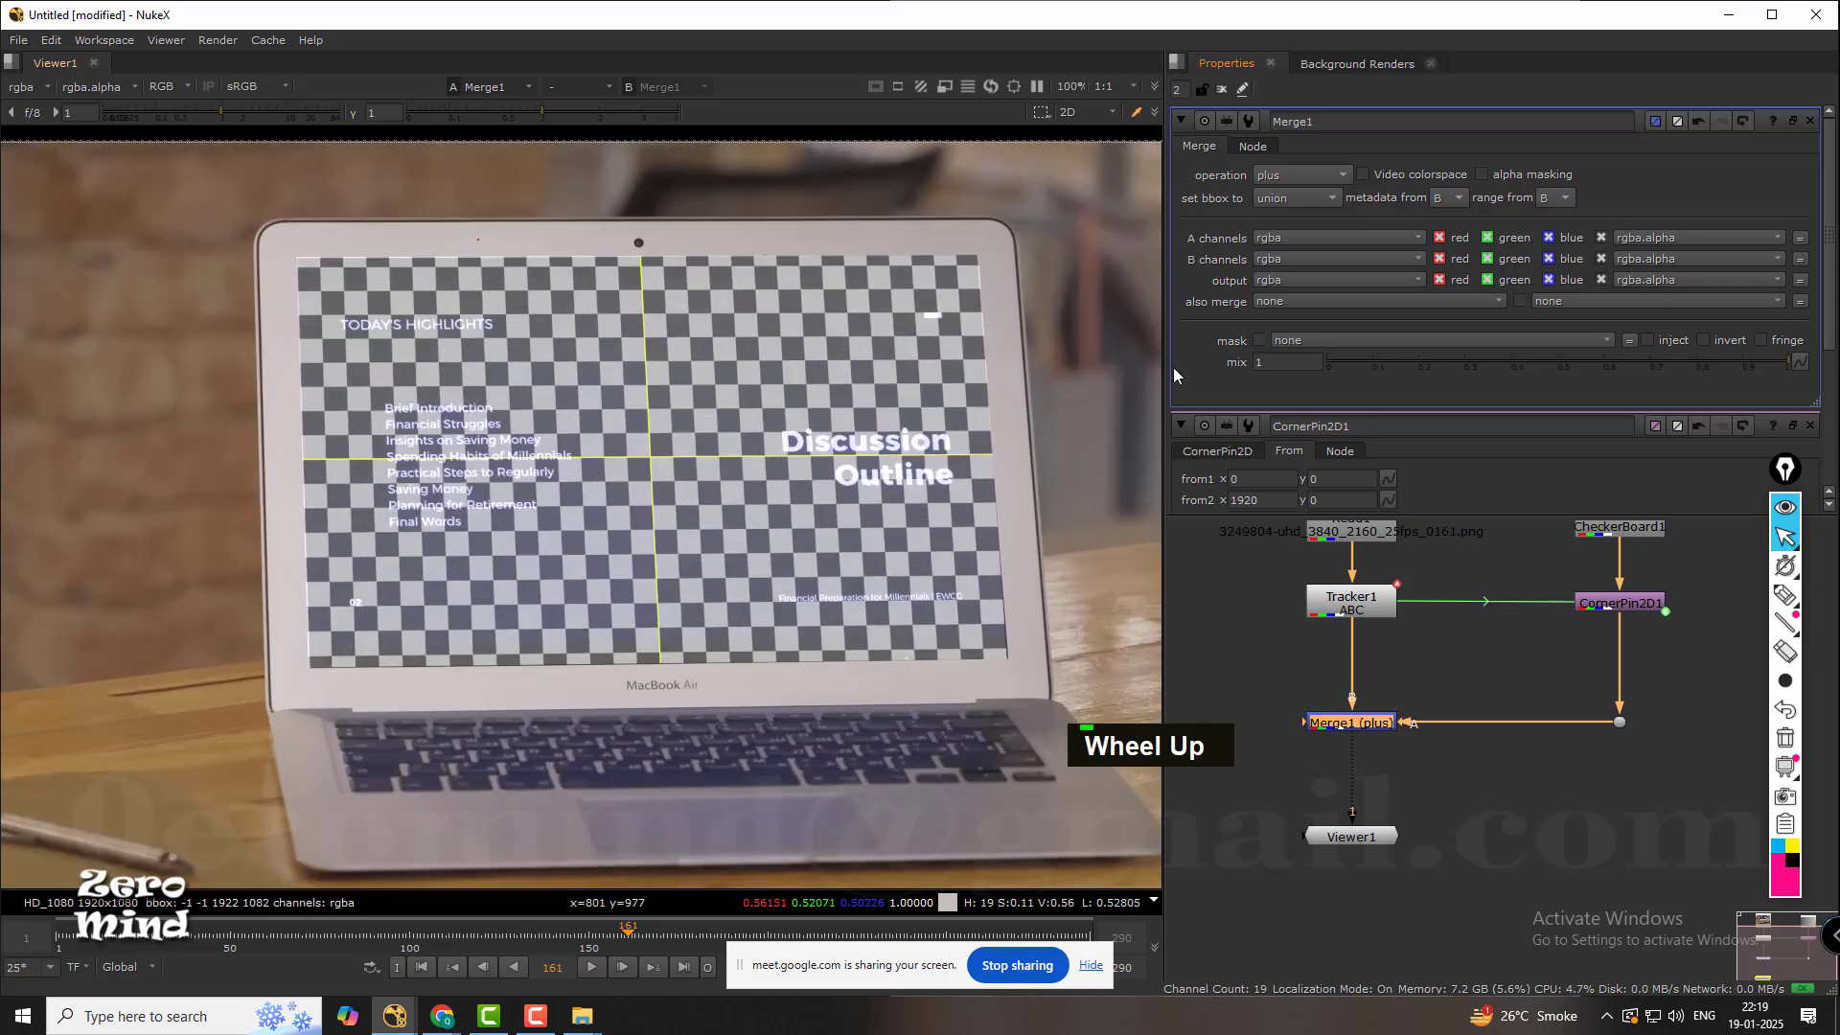
# Set Merge1's operation to over and frame the whole composite in the viewer.
pyautogui.click(1324, 175)
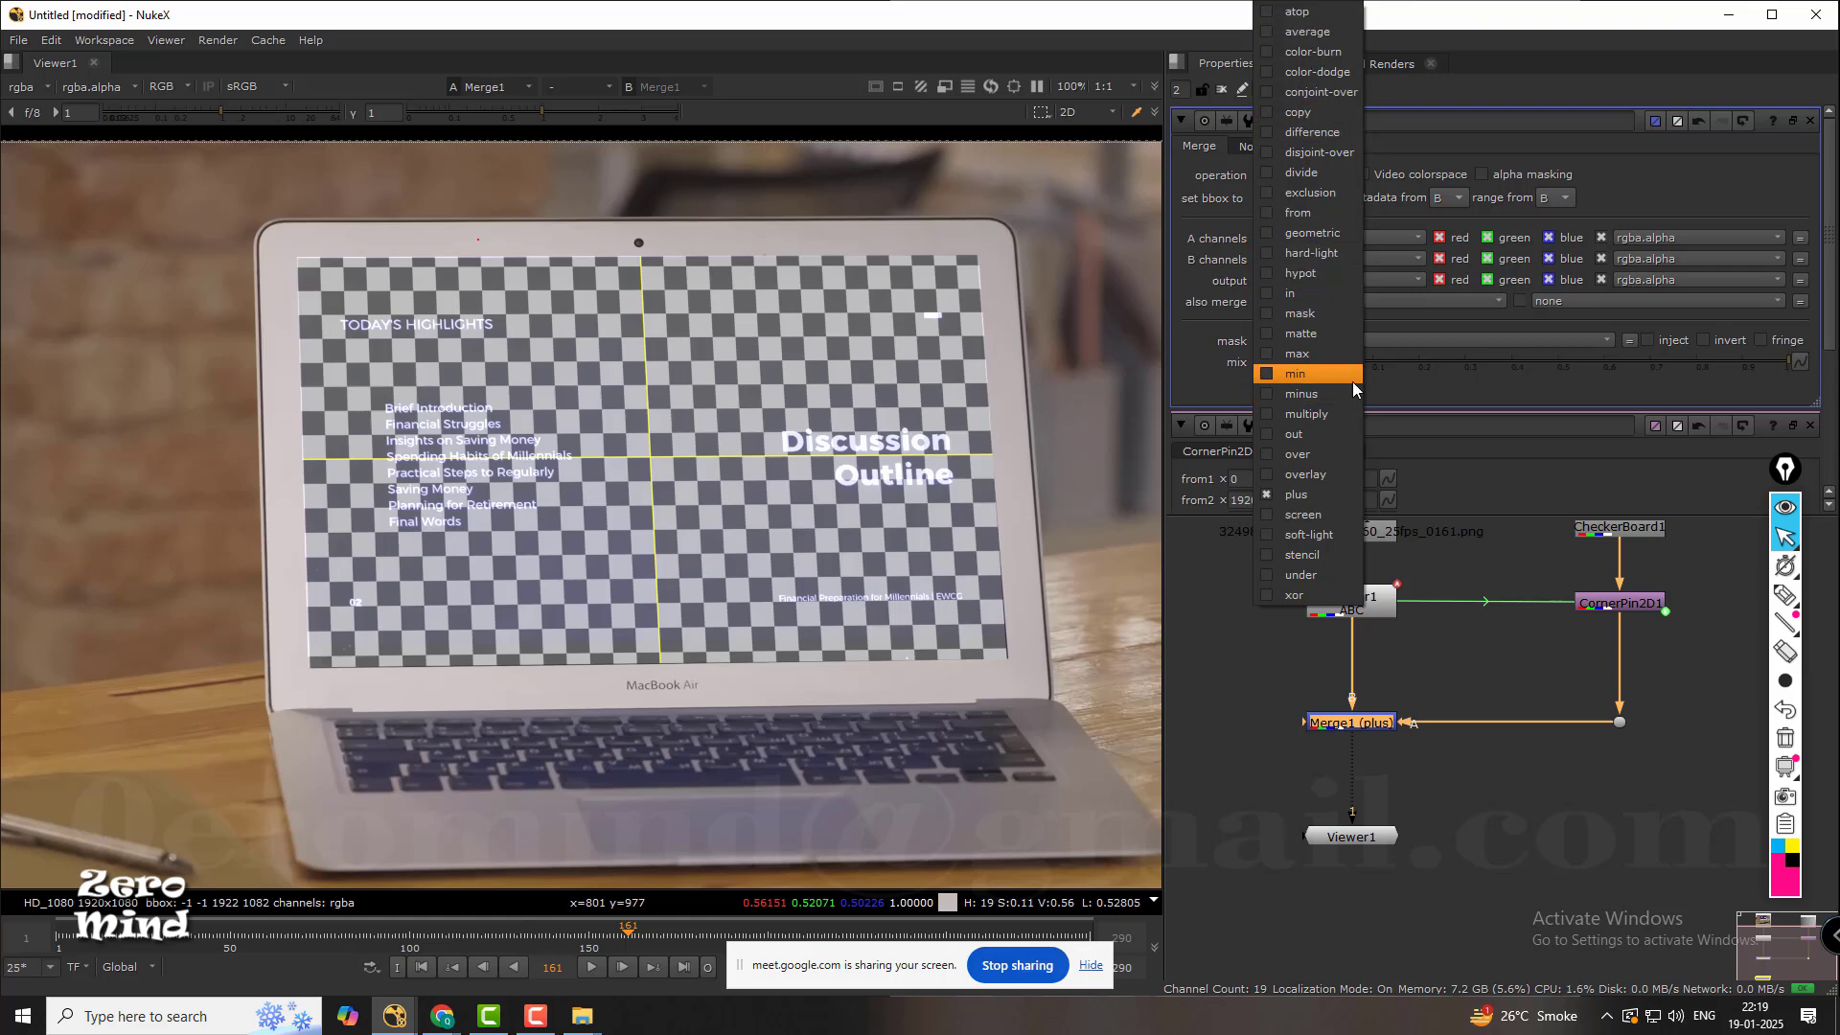
pyautogui.click(1320, 455)
pyautogui.click(1258, 658)
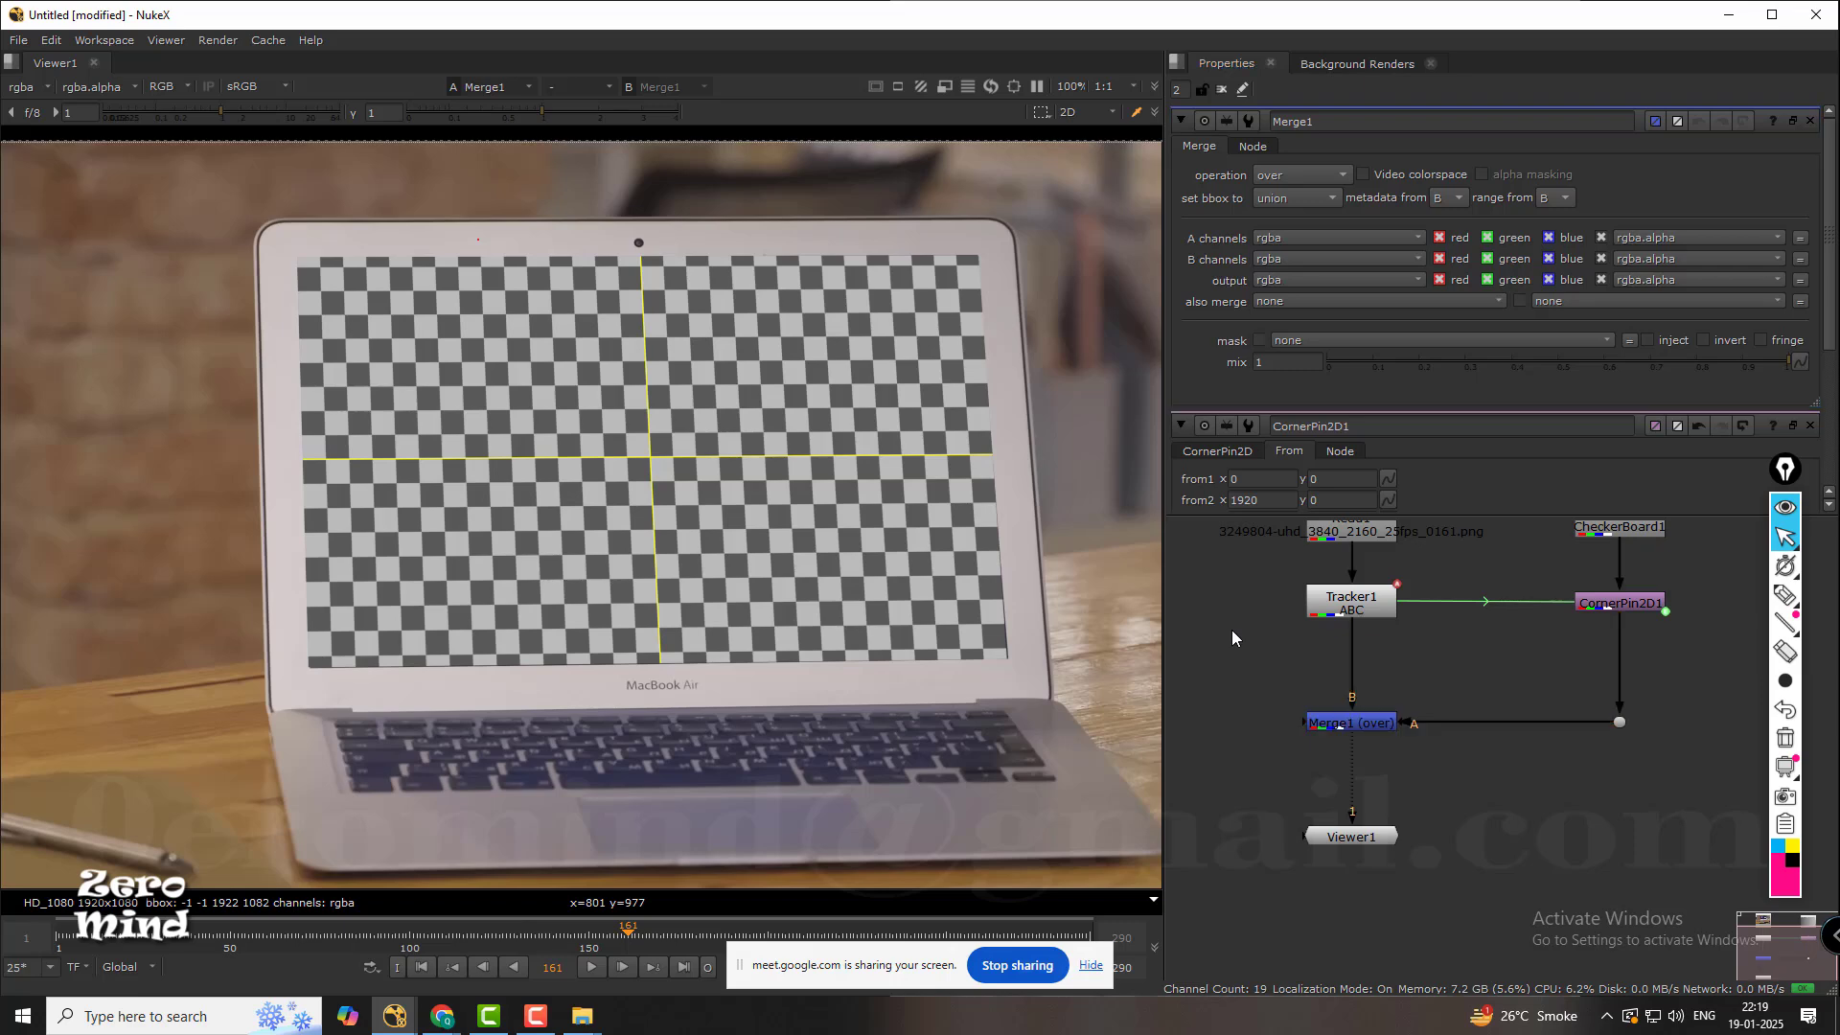
pyautogui.scroll(-2, 572, 422)
pyautogui.moveTo(720, 382); pyautogui.dragTo(696, 355, button='middle')
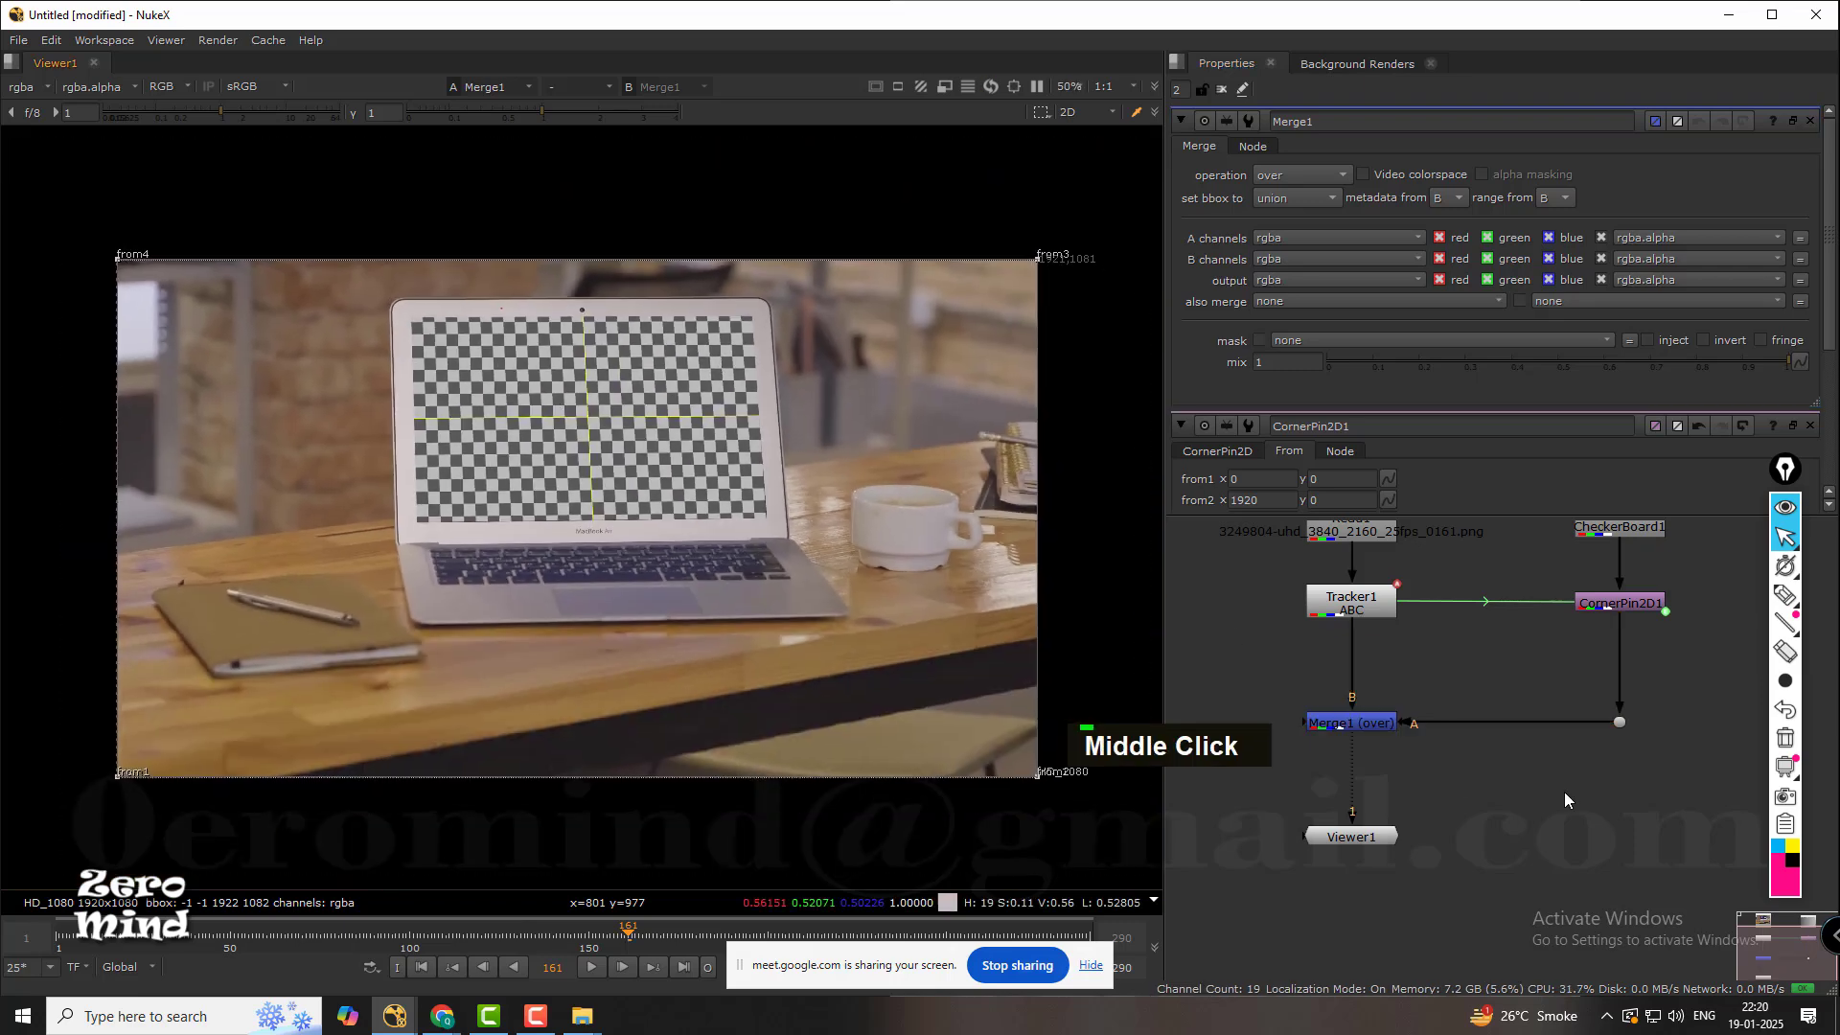
pyautogui.moveTo(1526, 687); pyautogui.dragTo(1517, 753, button='middle')
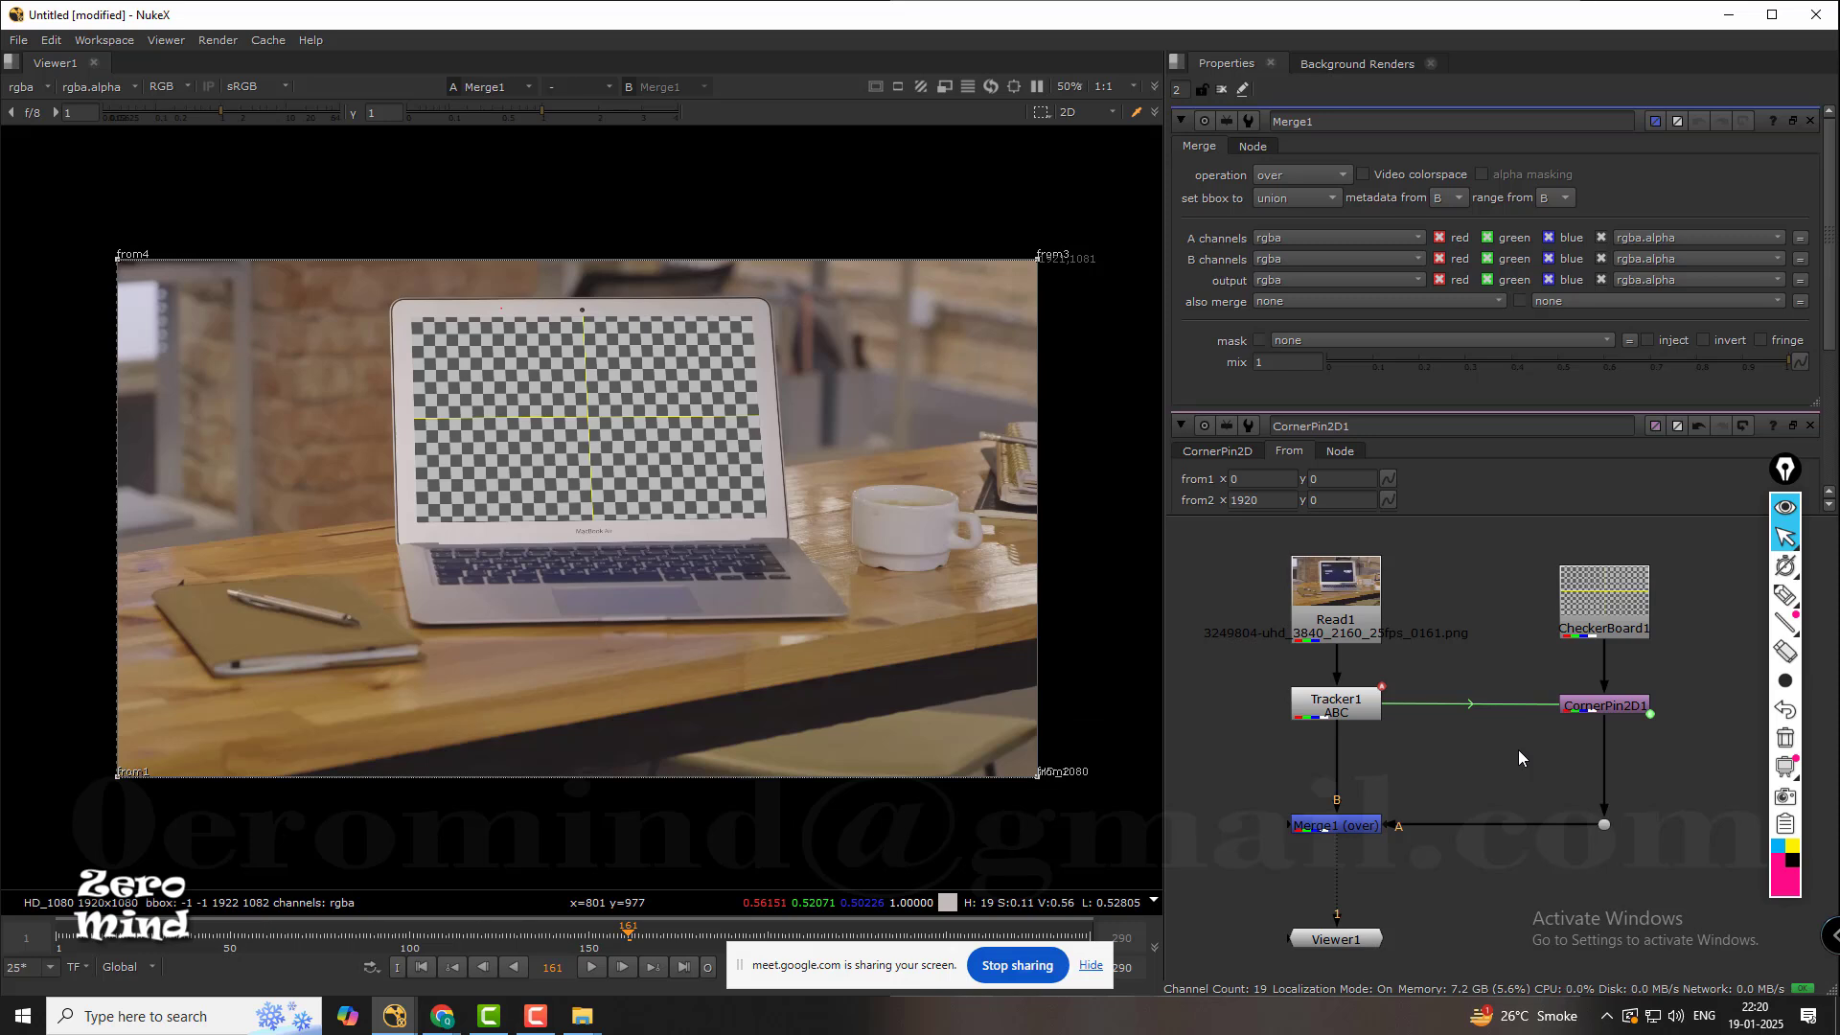
pyautogui.click(549, 1029)
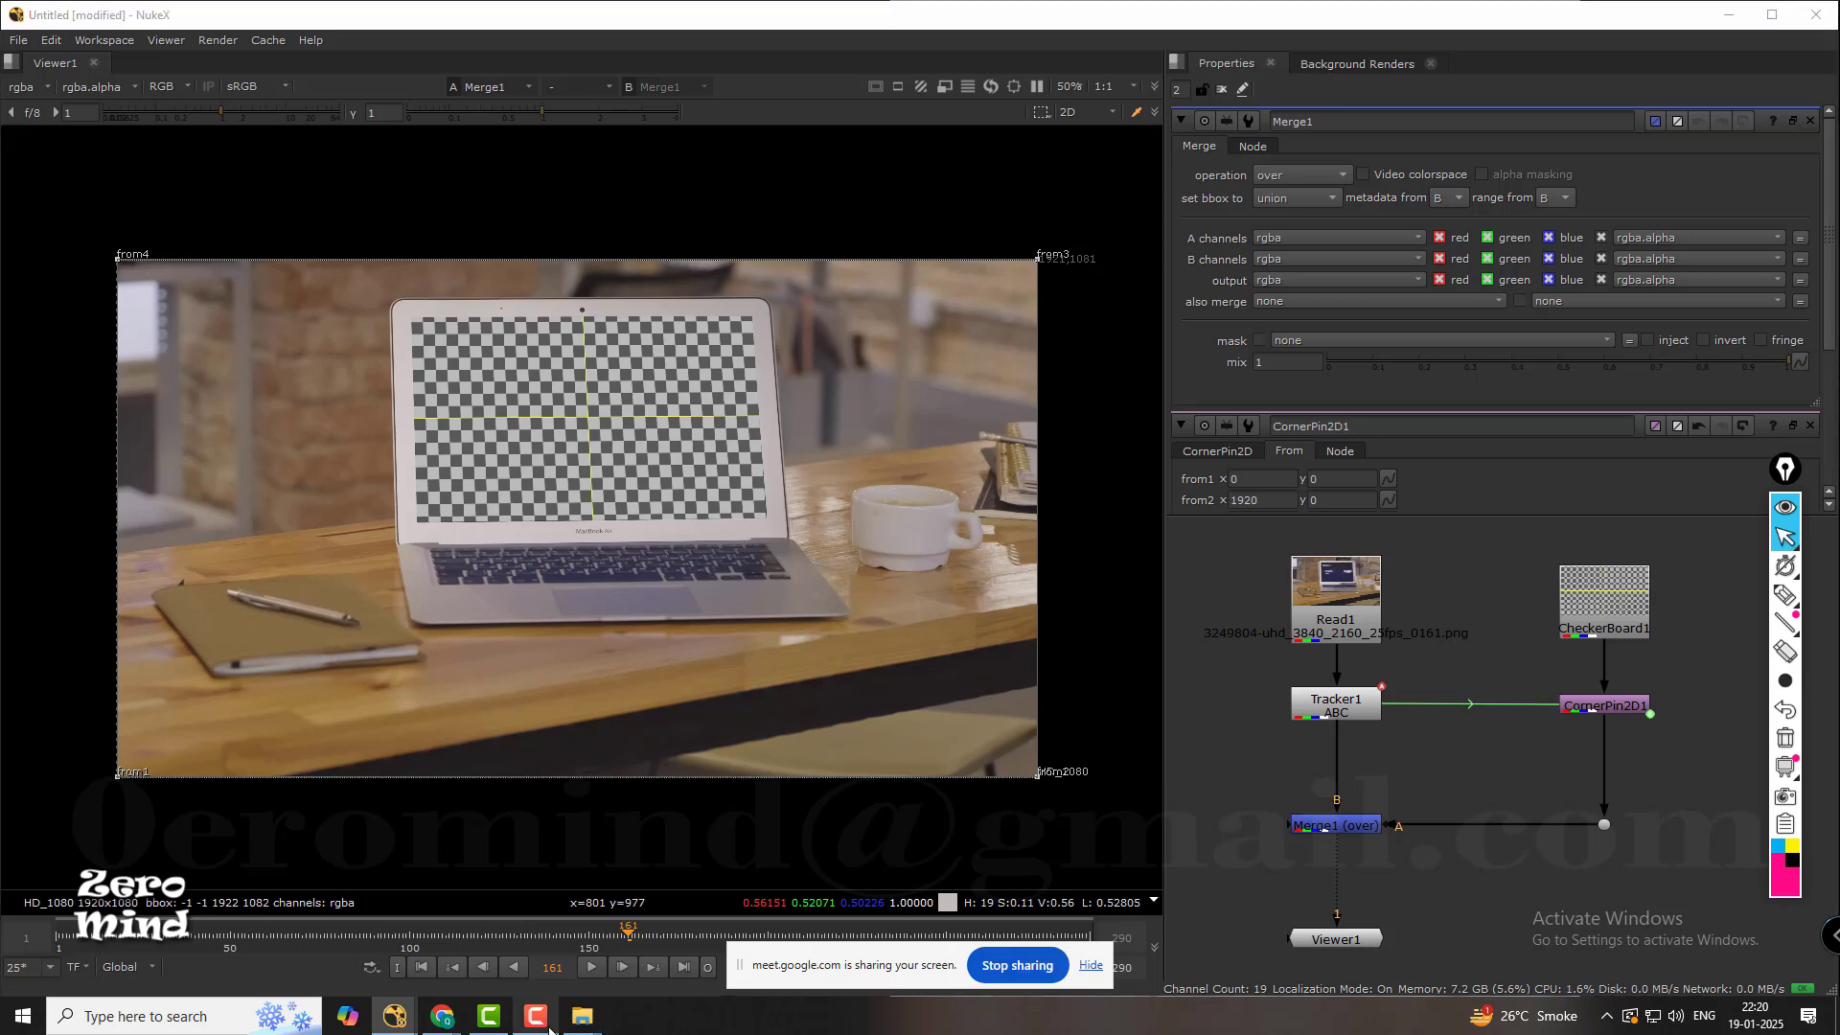